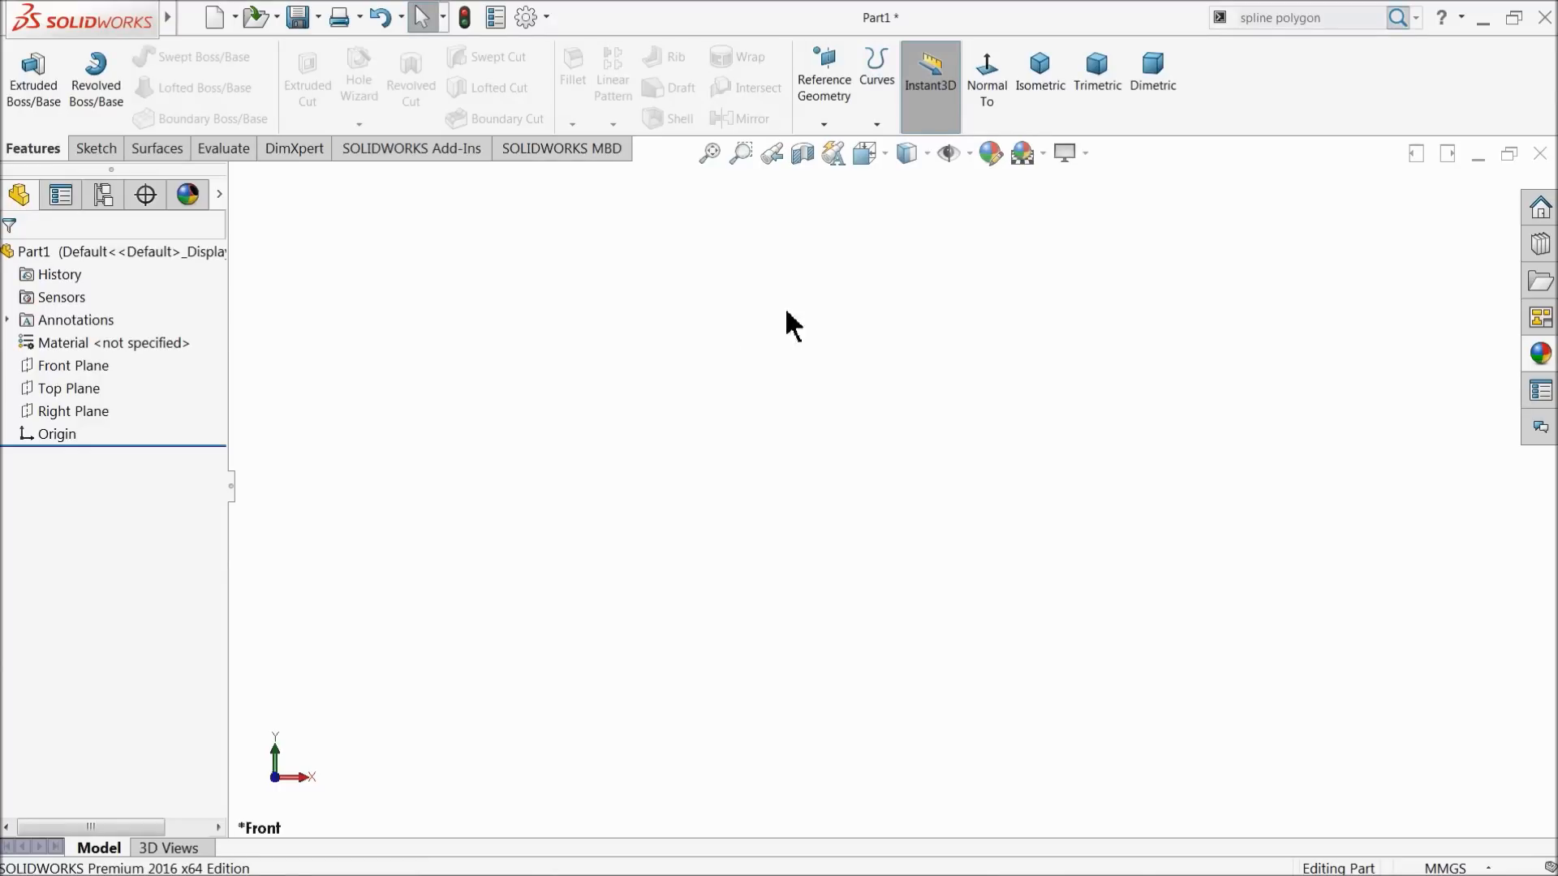
Create a reference plane offset 150 mm from the Right Plane
left_click(33, 412)
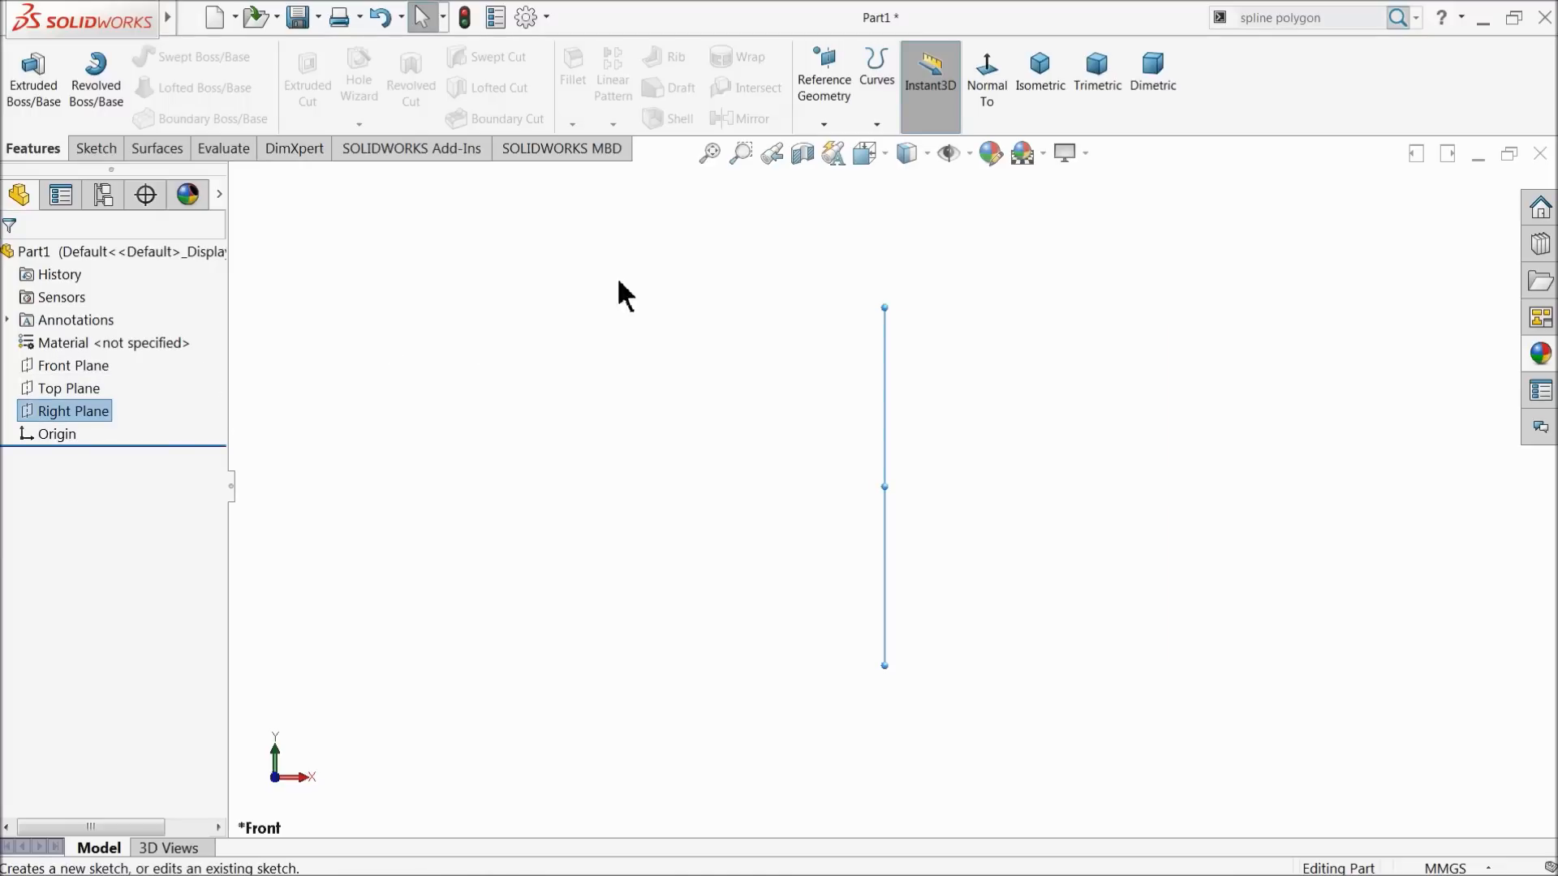
middle_click_drag(665, 305, 623, 351)
key("f")
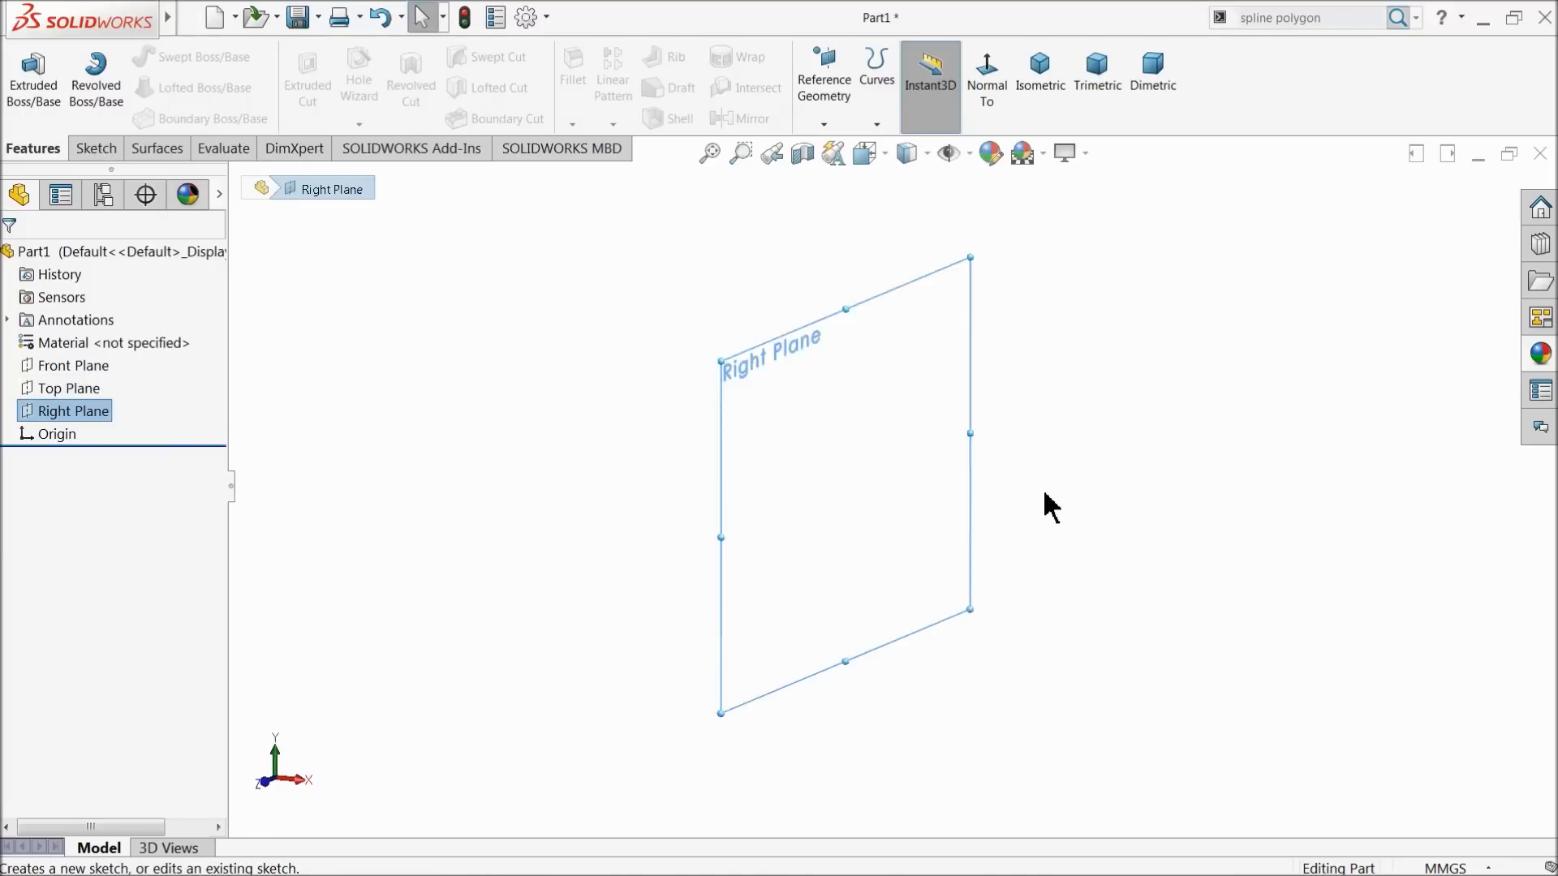
left_click(99, 151)
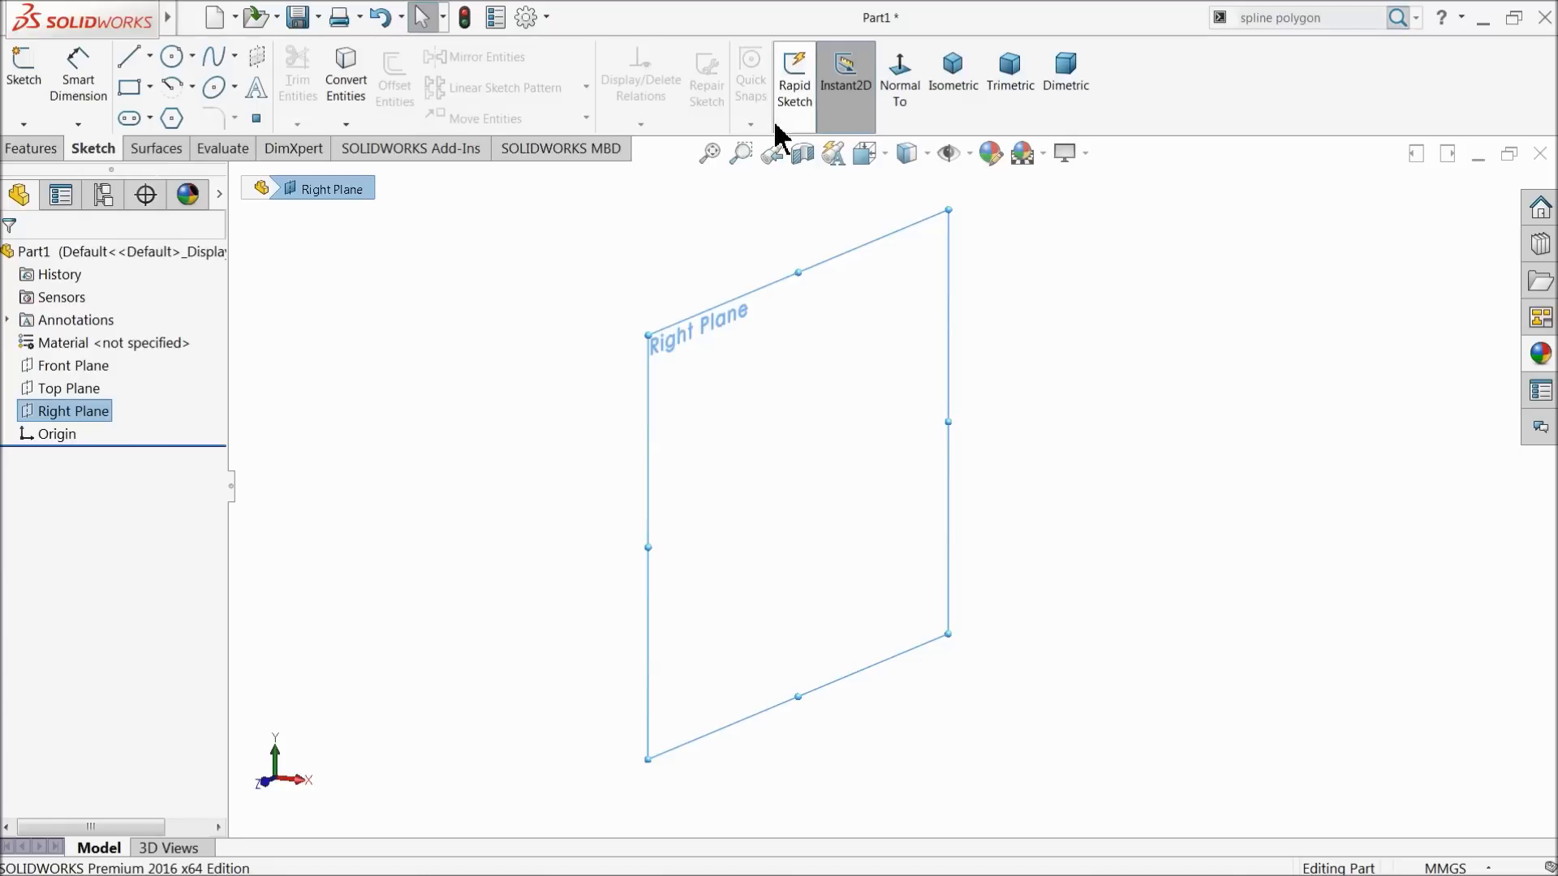
left_click(36, 149)
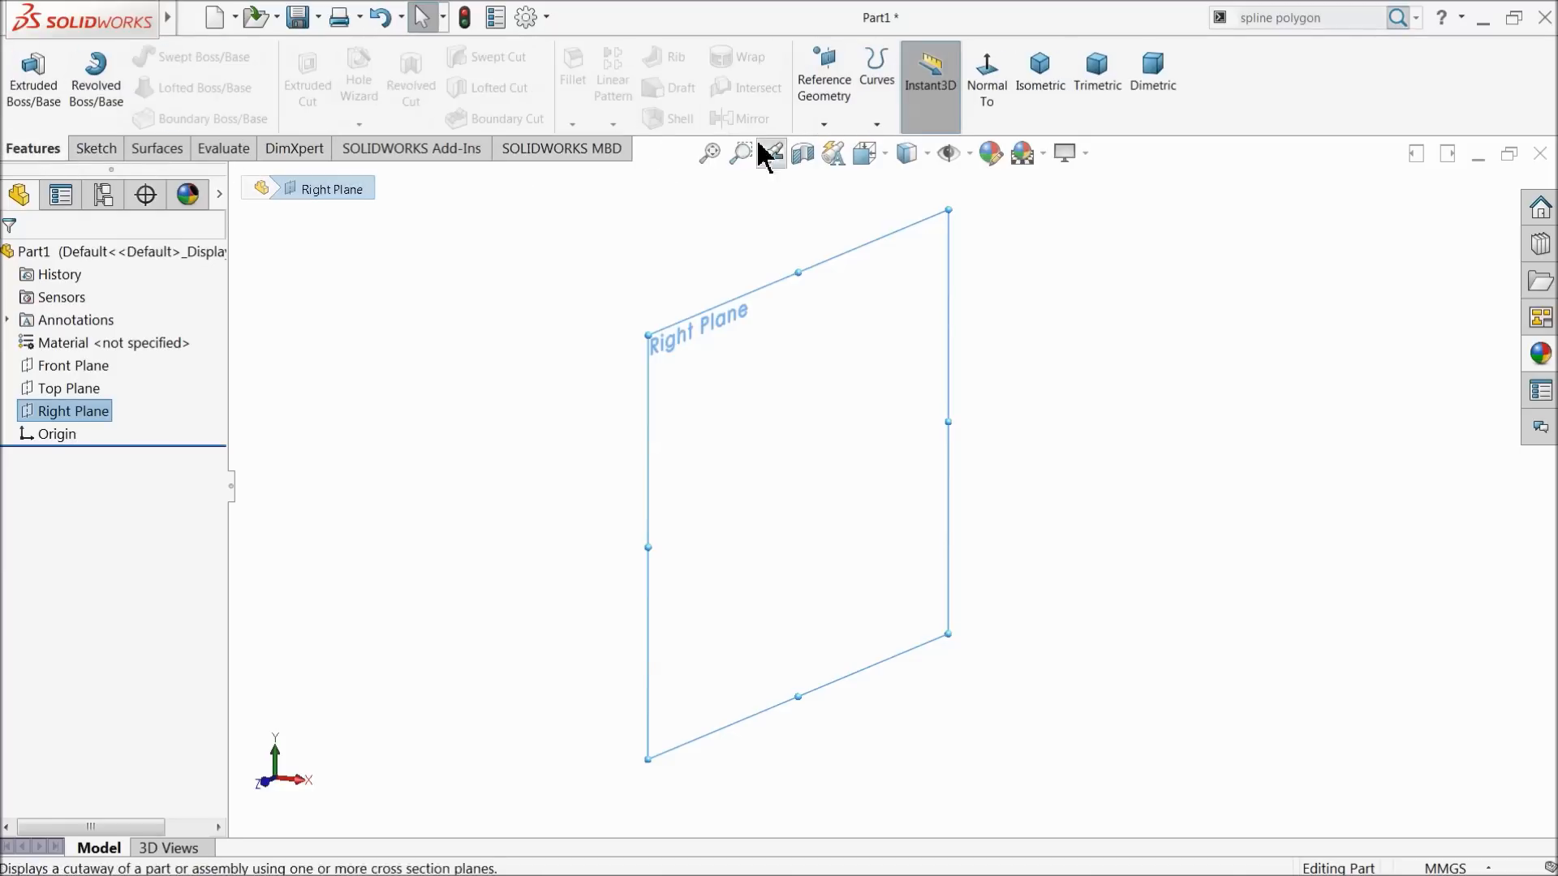
left_click(832, 130)
left_click(847, 150)
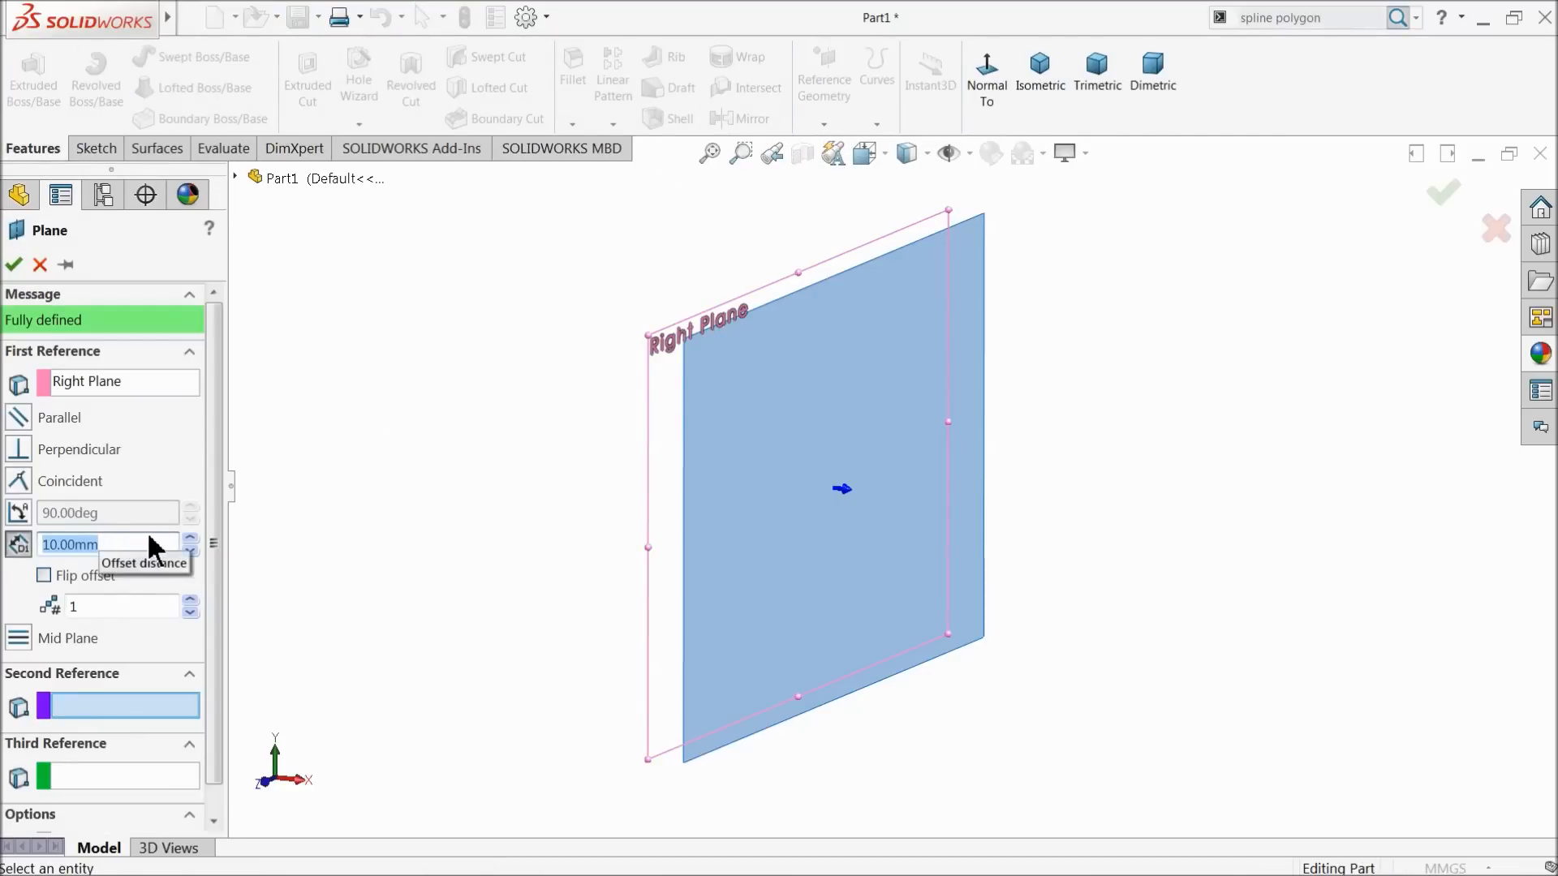
key("Return")
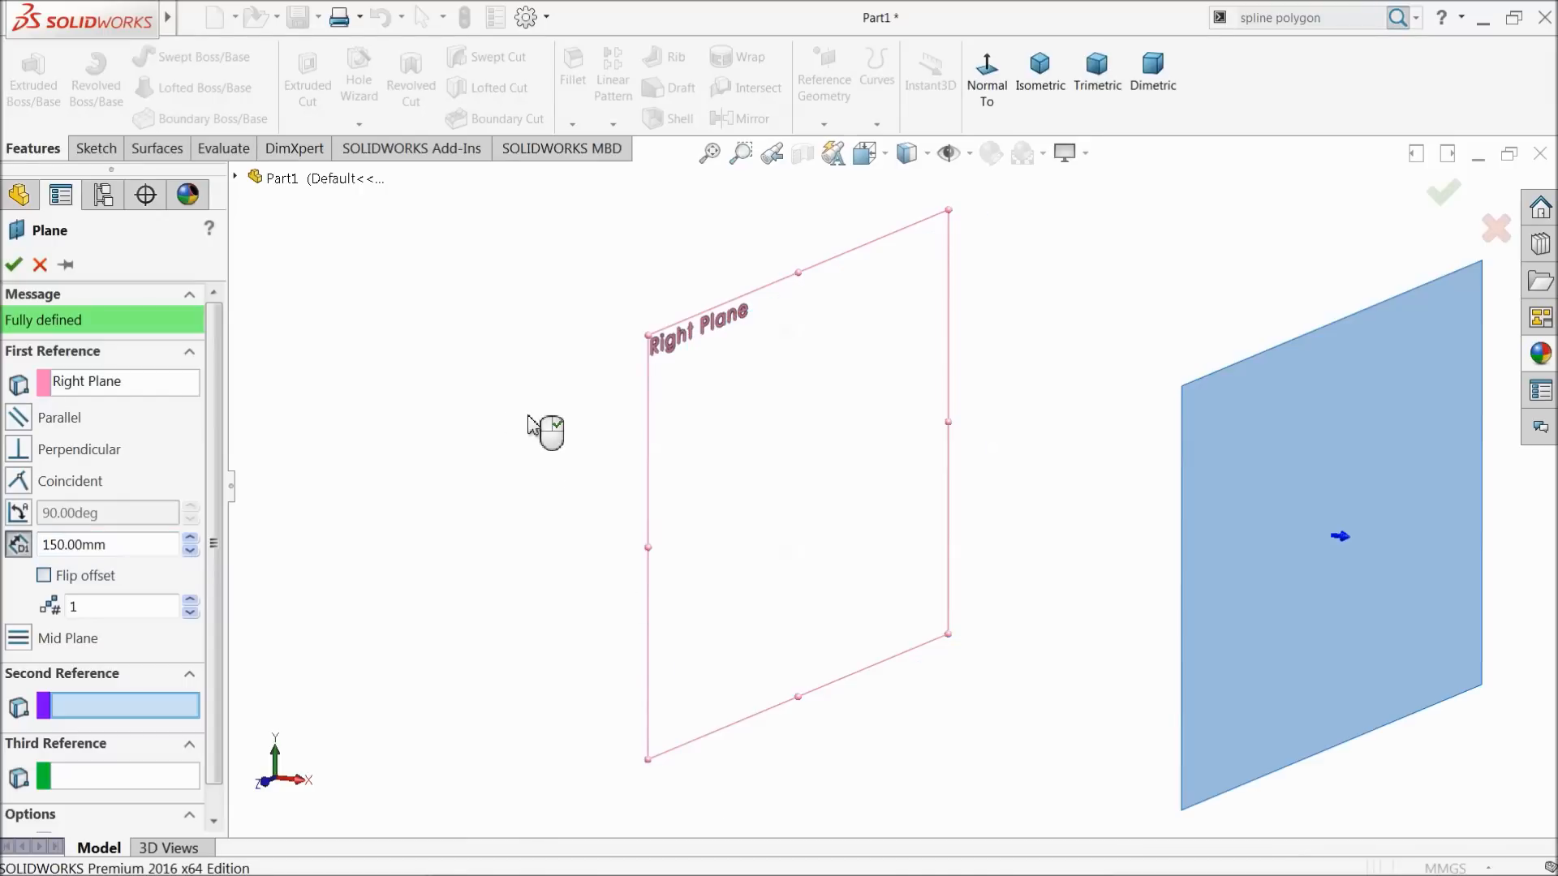
middle_click_drag(529, 420, 478, 417)
scroll(451, 416, "up", 3)
middle_click_drag(1159, 503, 1101, 512)
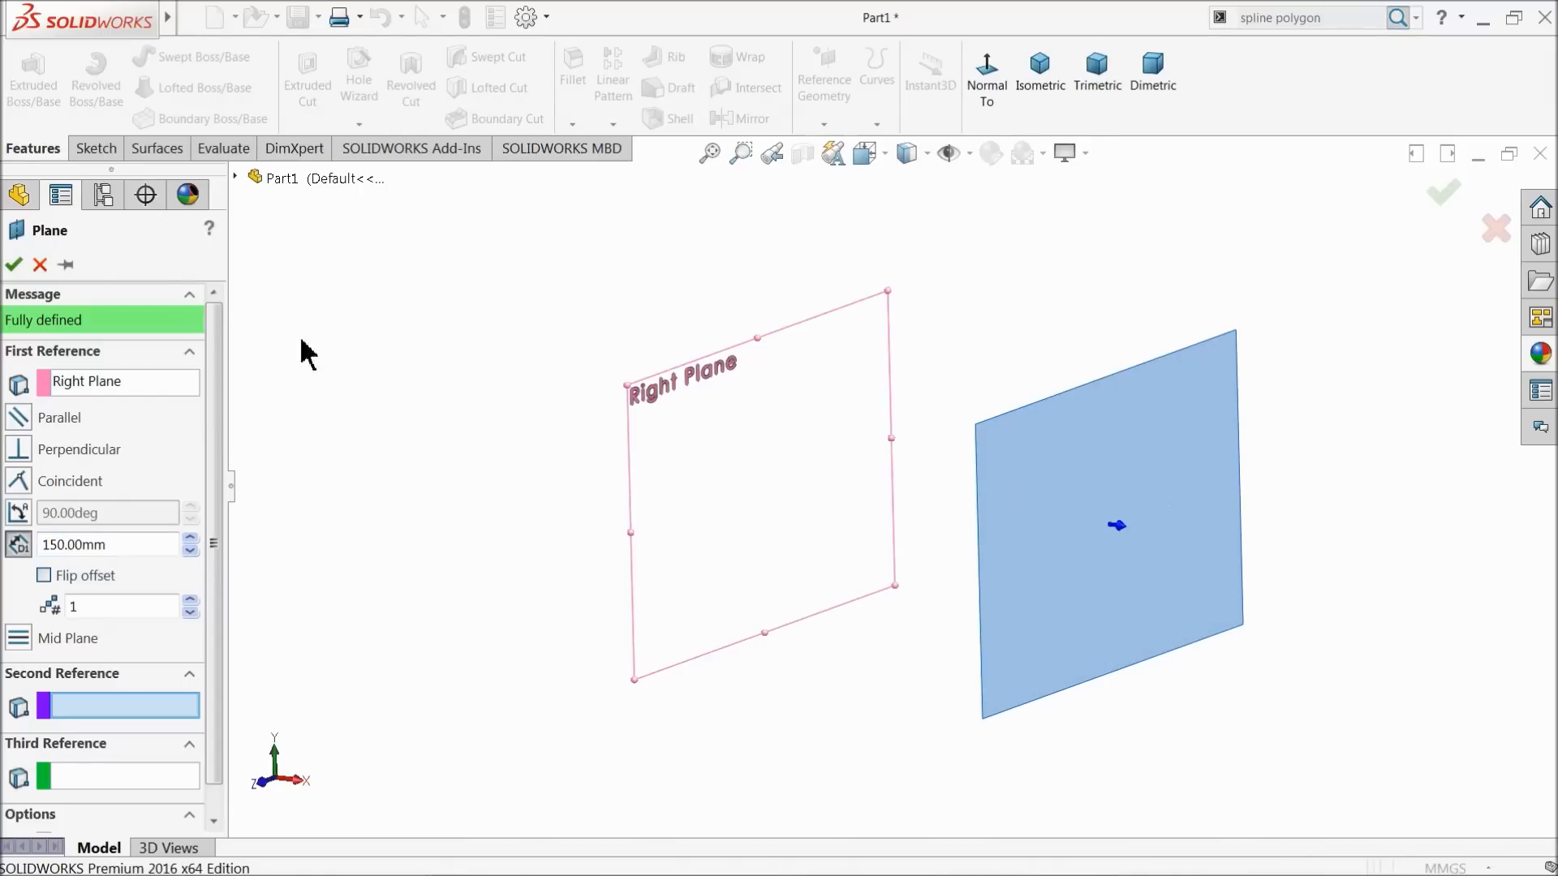
left_click(13, 264)
middle_click_drag(641, 442, 694, 442)
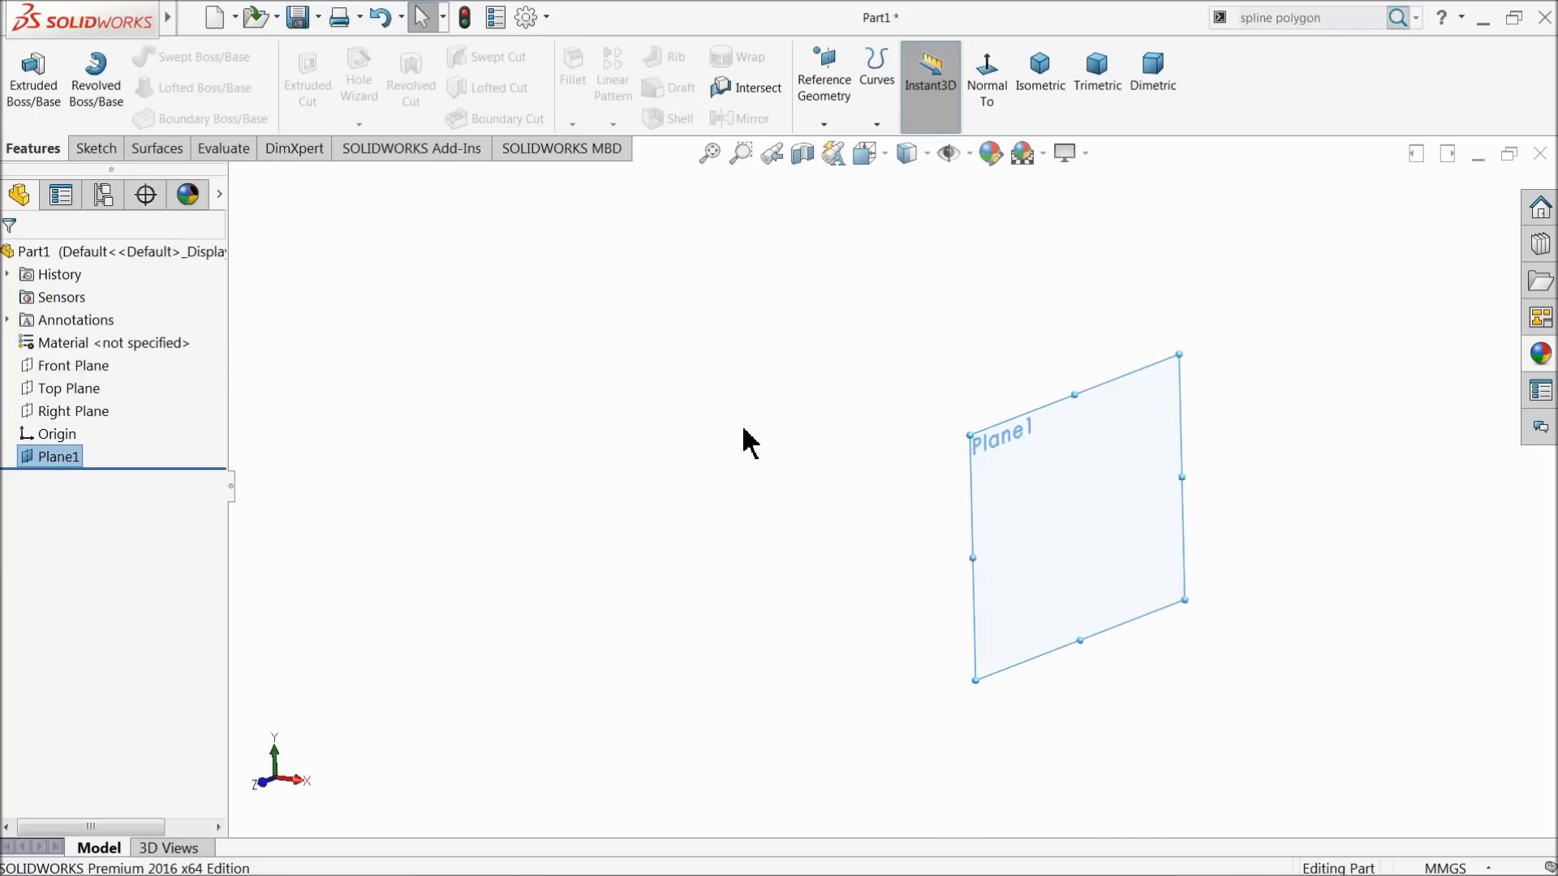
Start a sketch on Plane1 and draw a vertical centerline about 105 mm long up from the origin and a horizontal centerline rightward from it
scroll(751, 443, "up", 2)
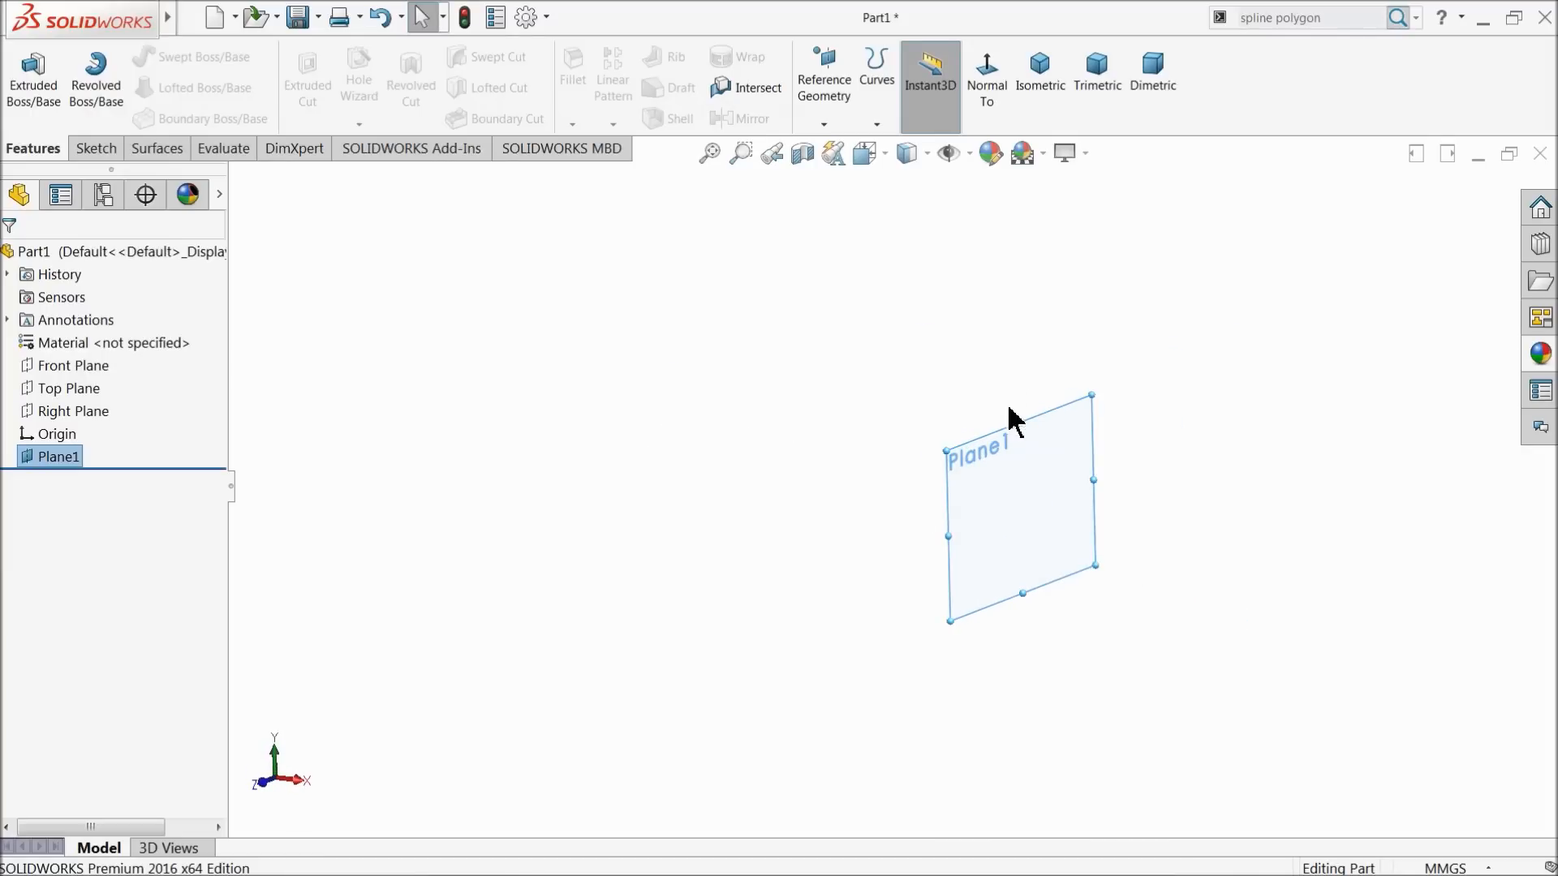
left_click(96, 150)
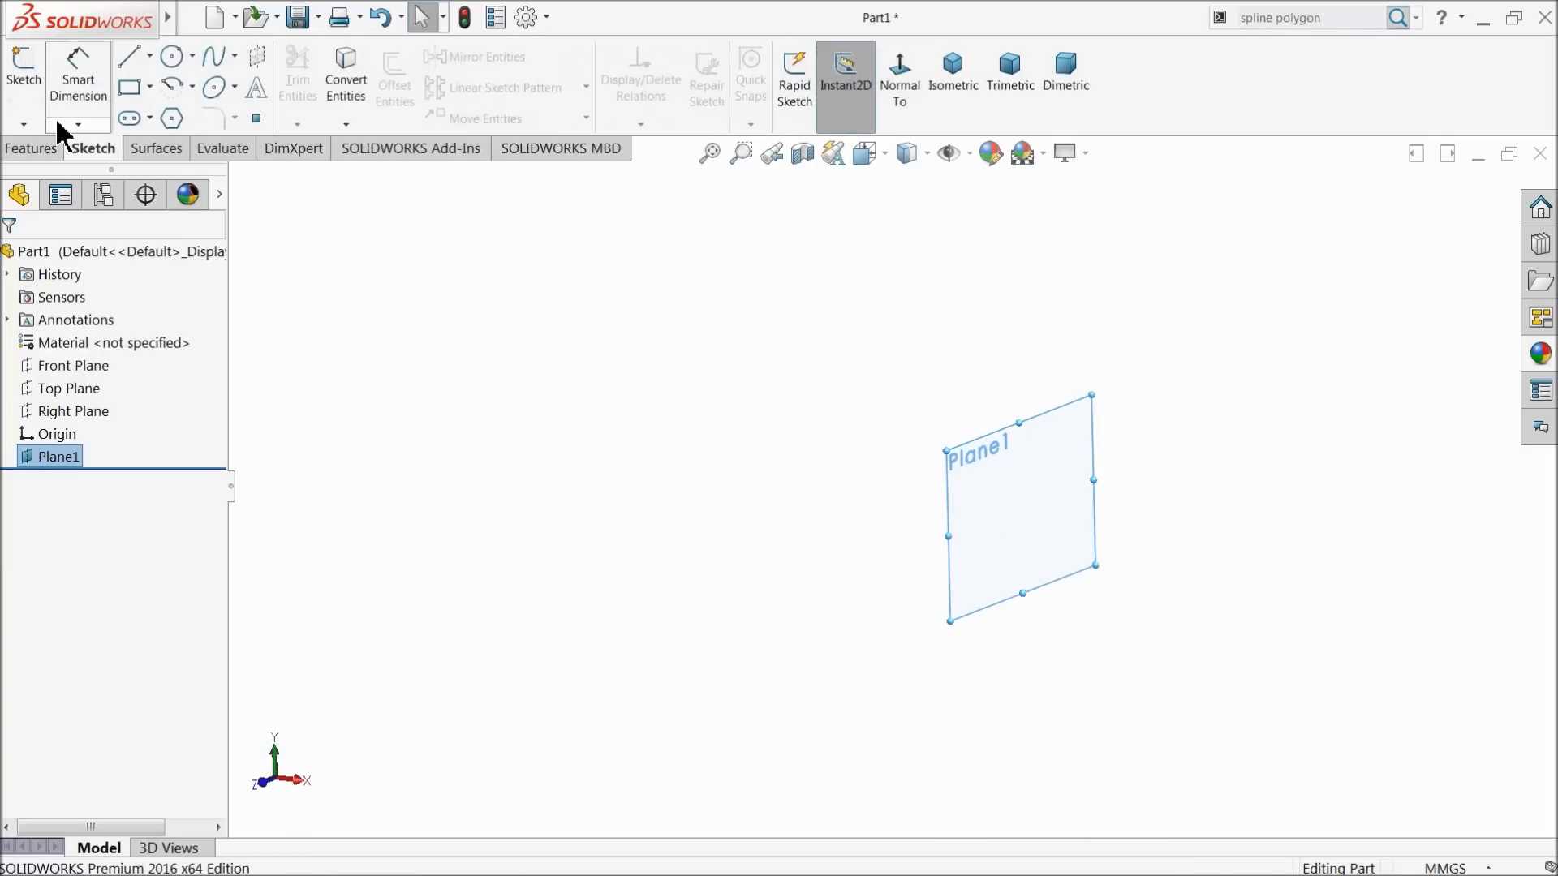
left_click(24, 78)
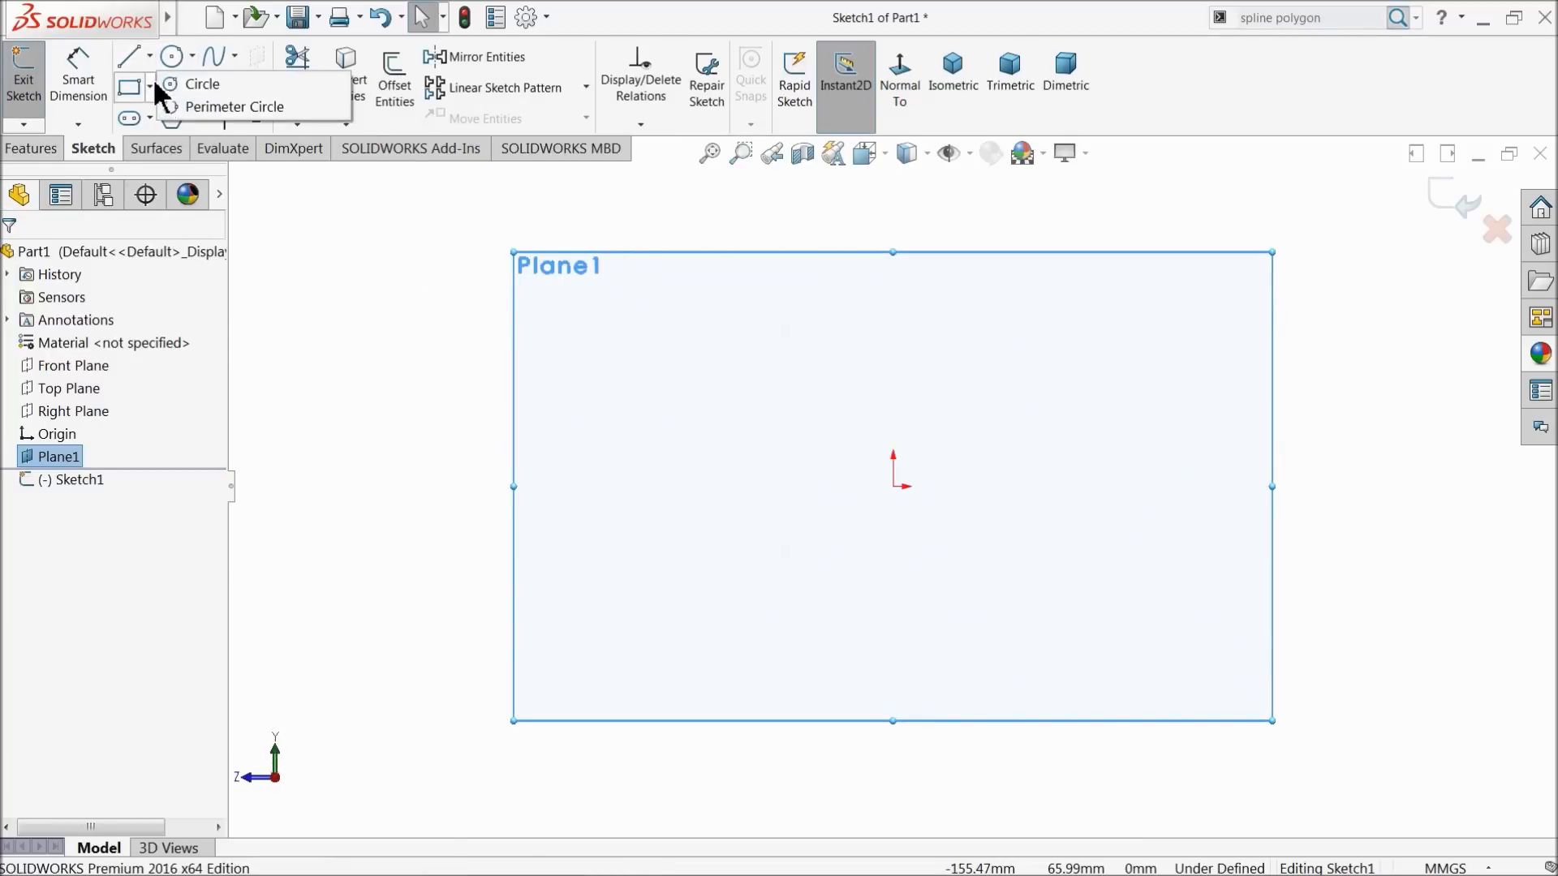
mouse_move(154, 66)
left_click(166, 107)
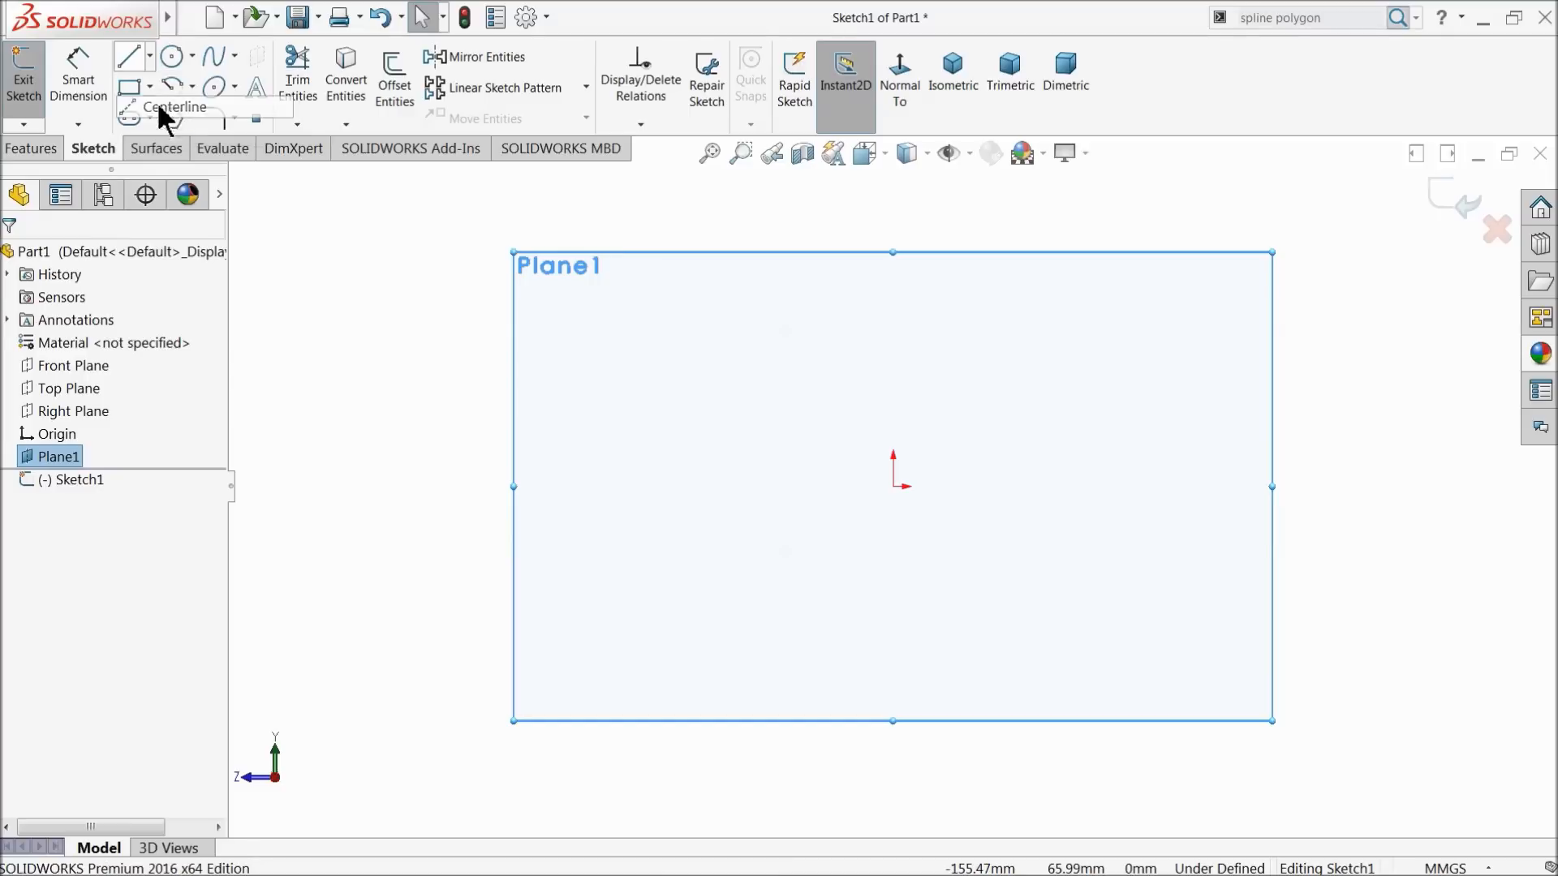
scroll(893, 467, "up", 2)
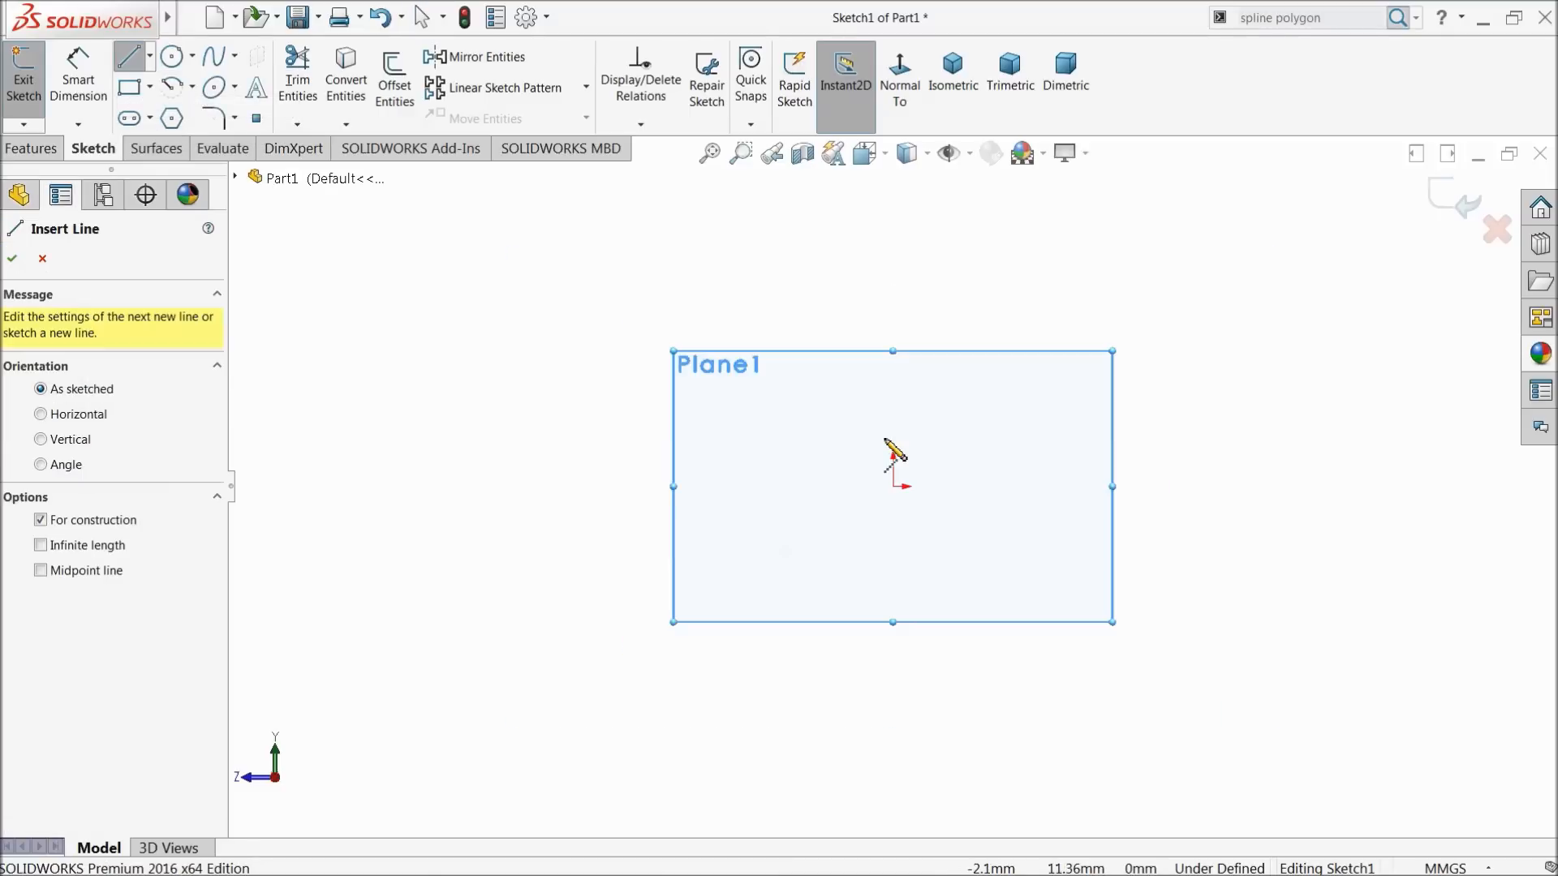
left_click(894, 227)
left_click(893, 487)
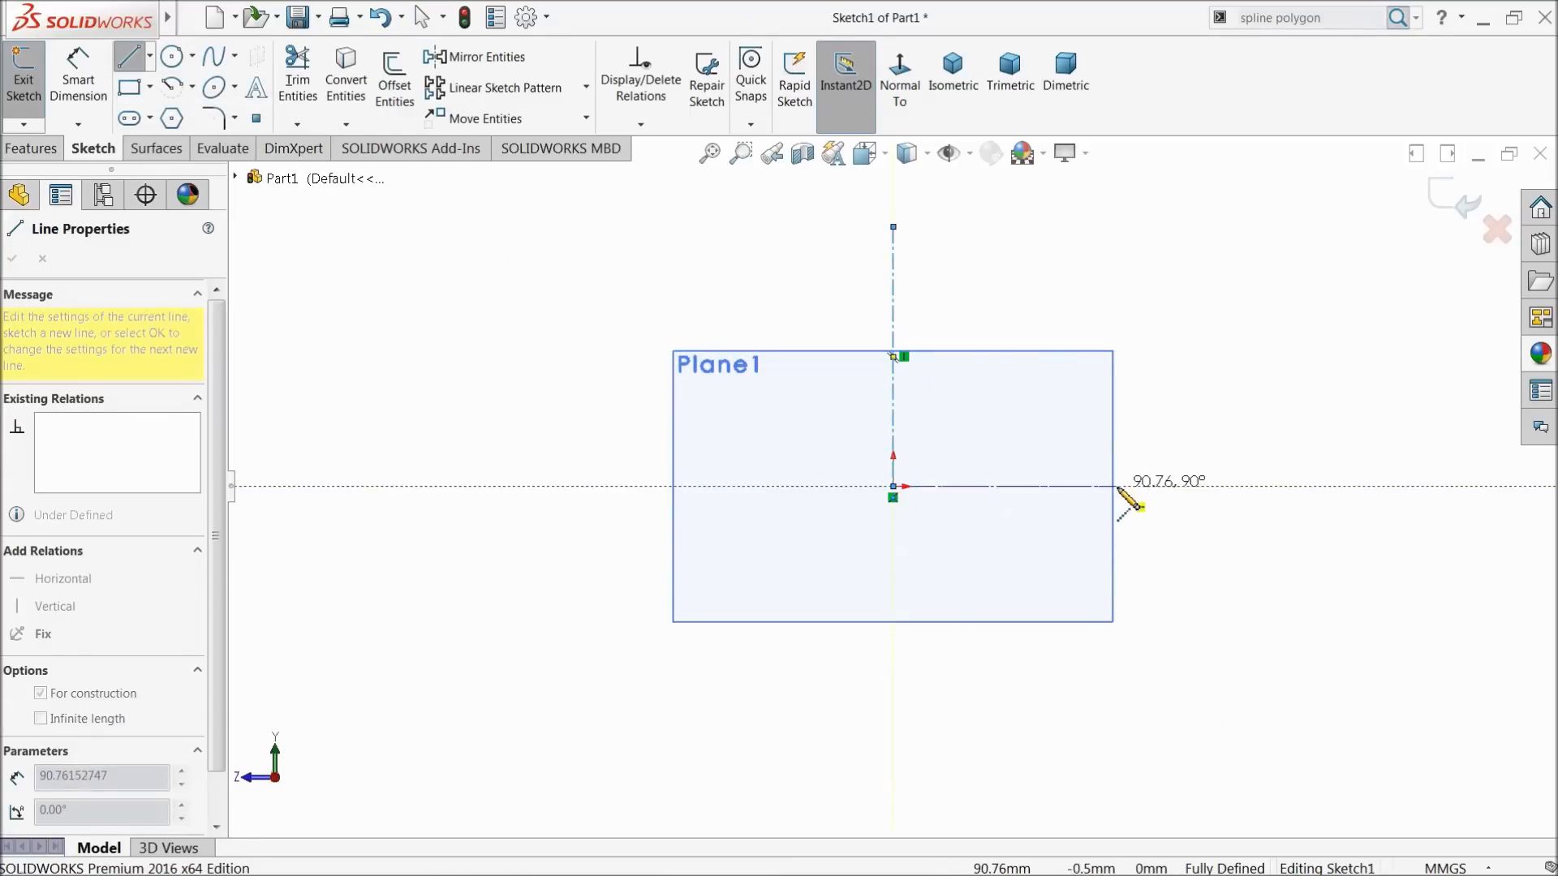
left_click(1068, 486)
right_click(1135, 379)
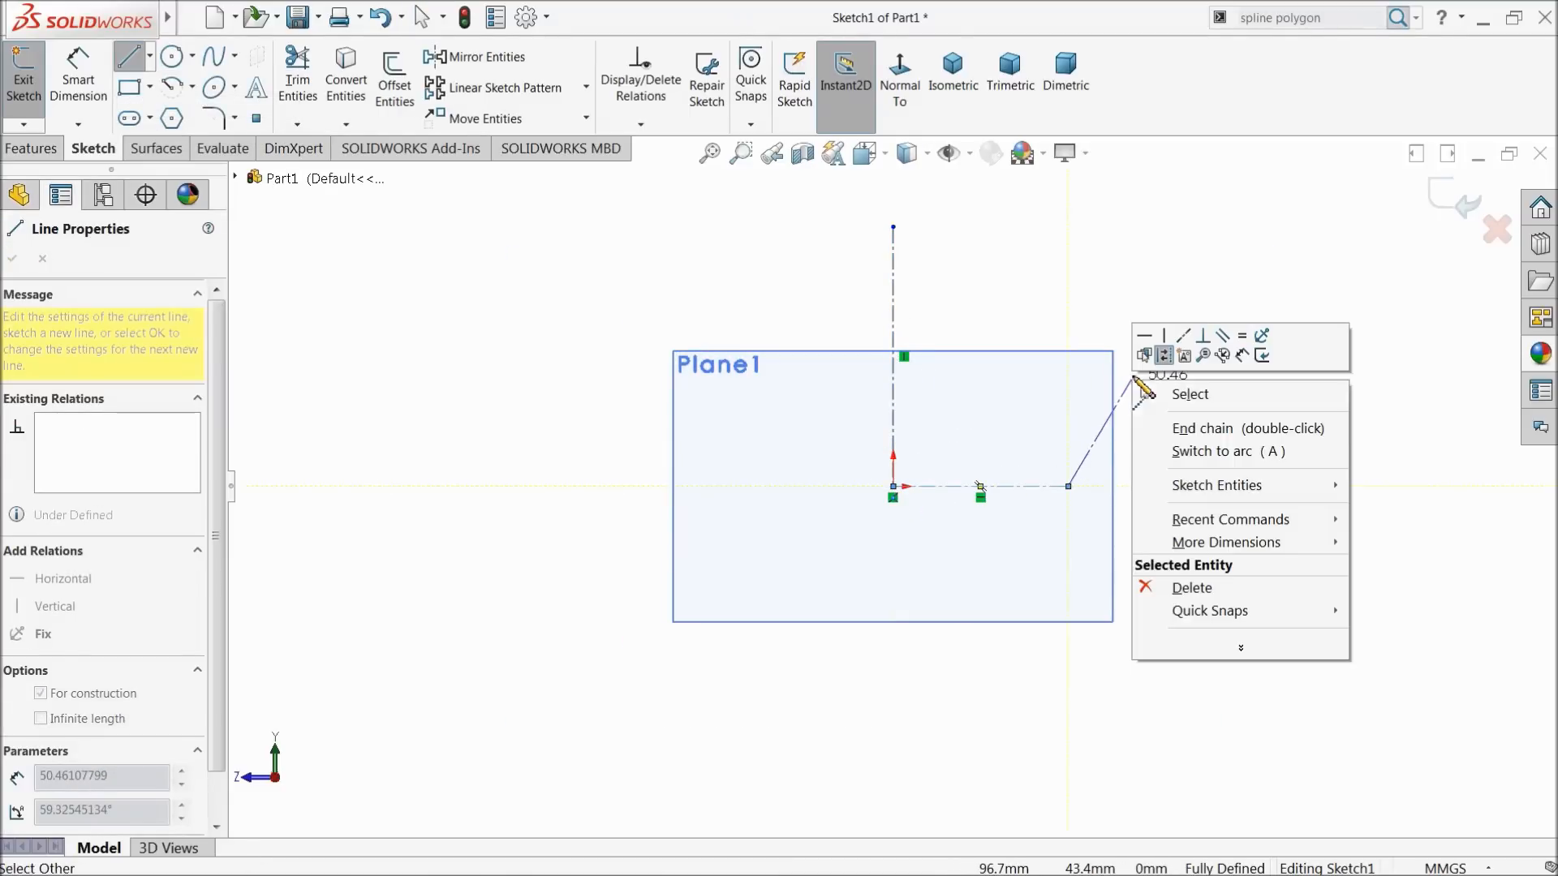
left_click(1211, 395)
Hide Plane1 while keeping its sketch open for editing
scroll(1165, 386, "up", 3)
scroll(1136, 384, "down", 3)
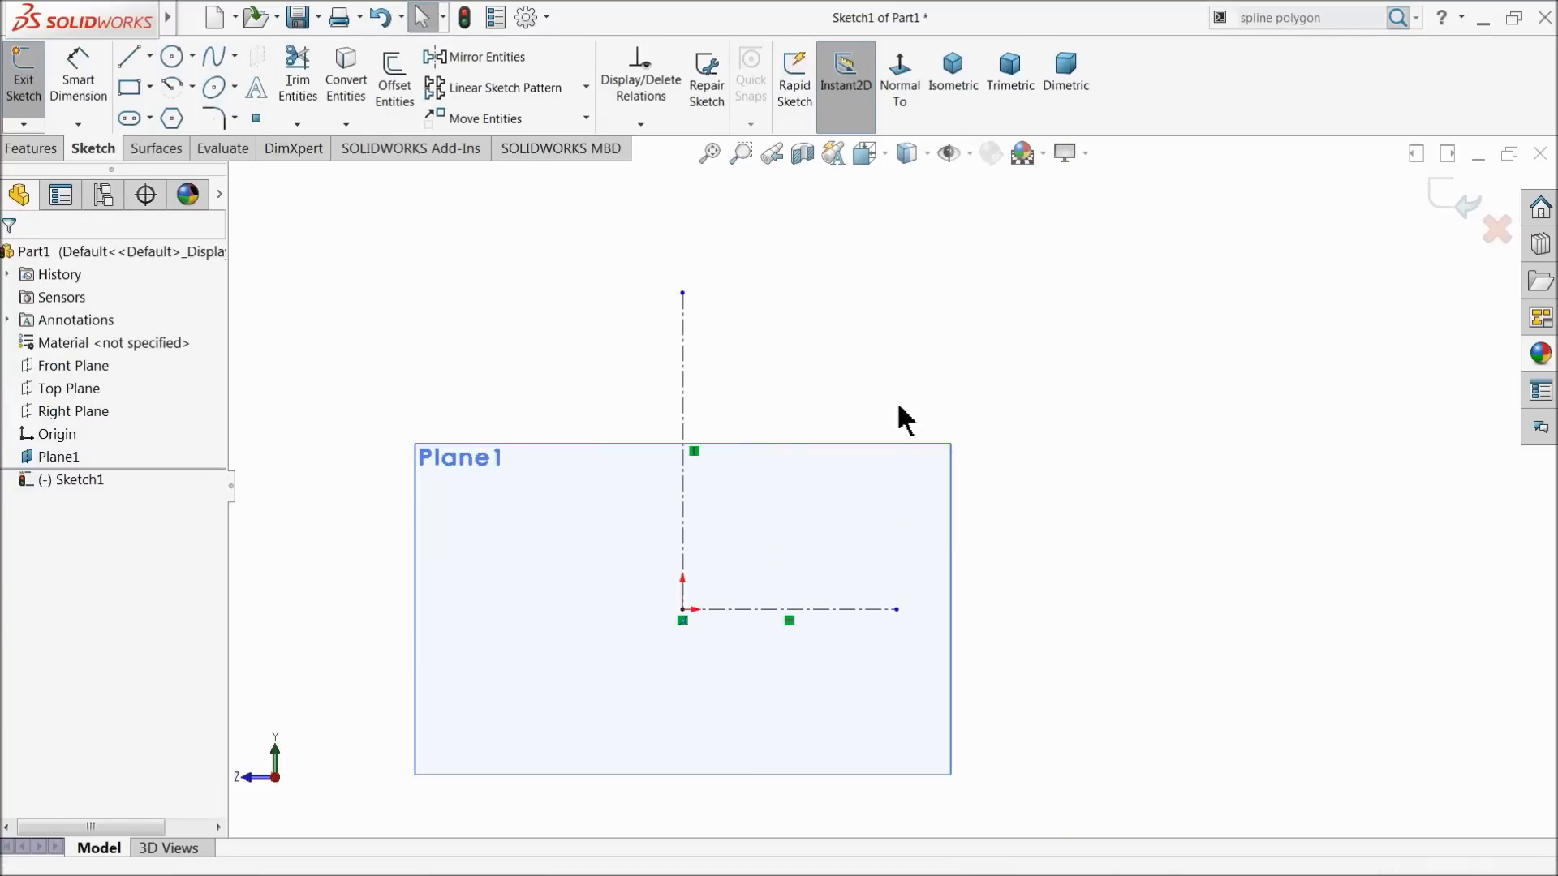
scroll(893, 479, "down", 2)
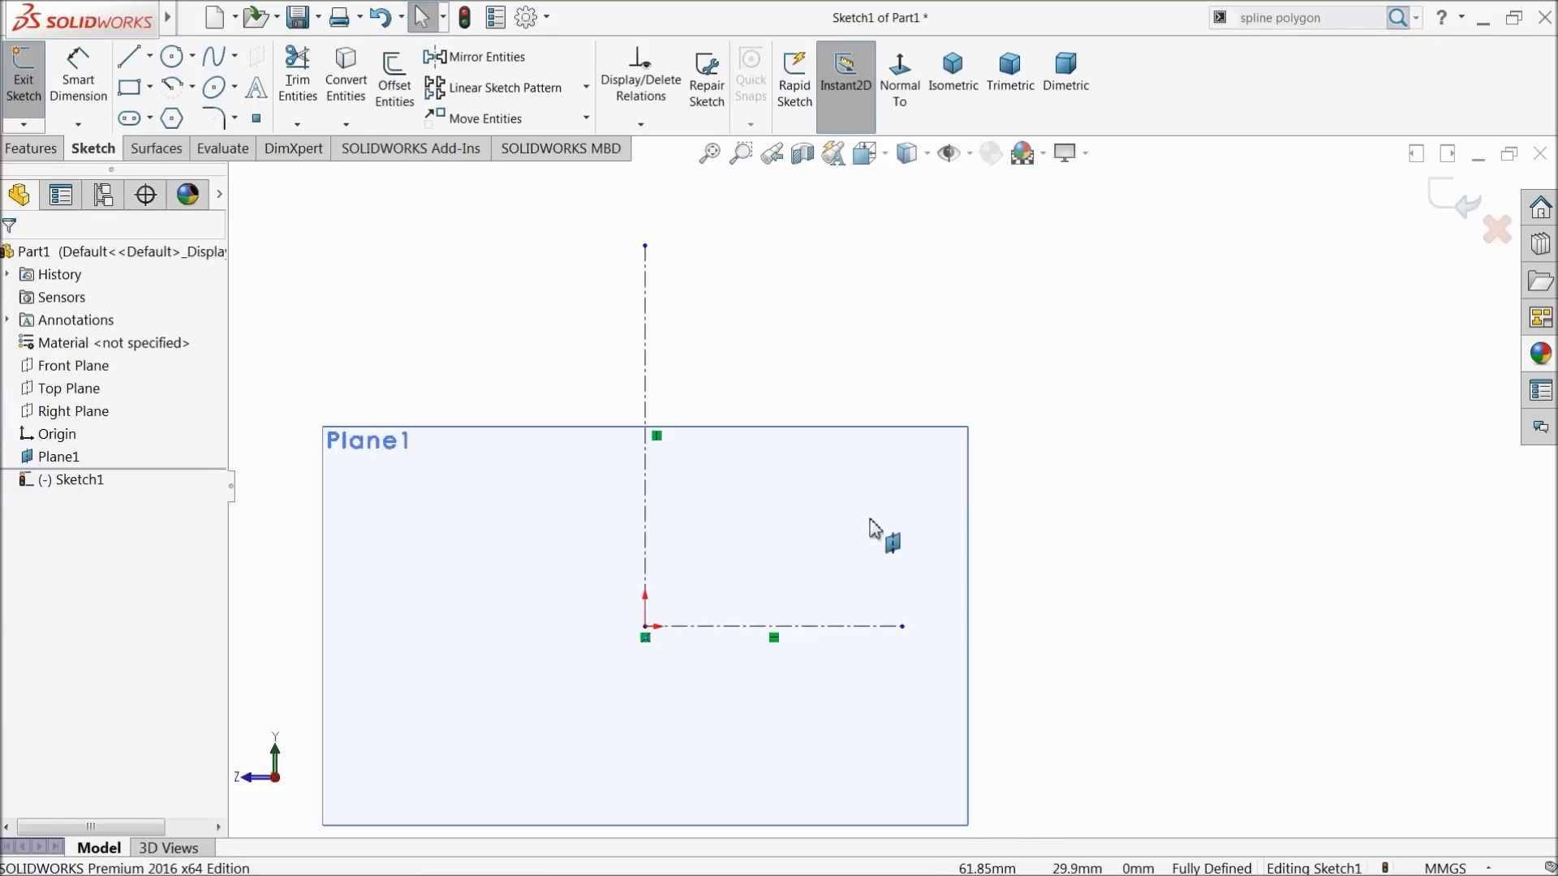
left_click(968, 446)
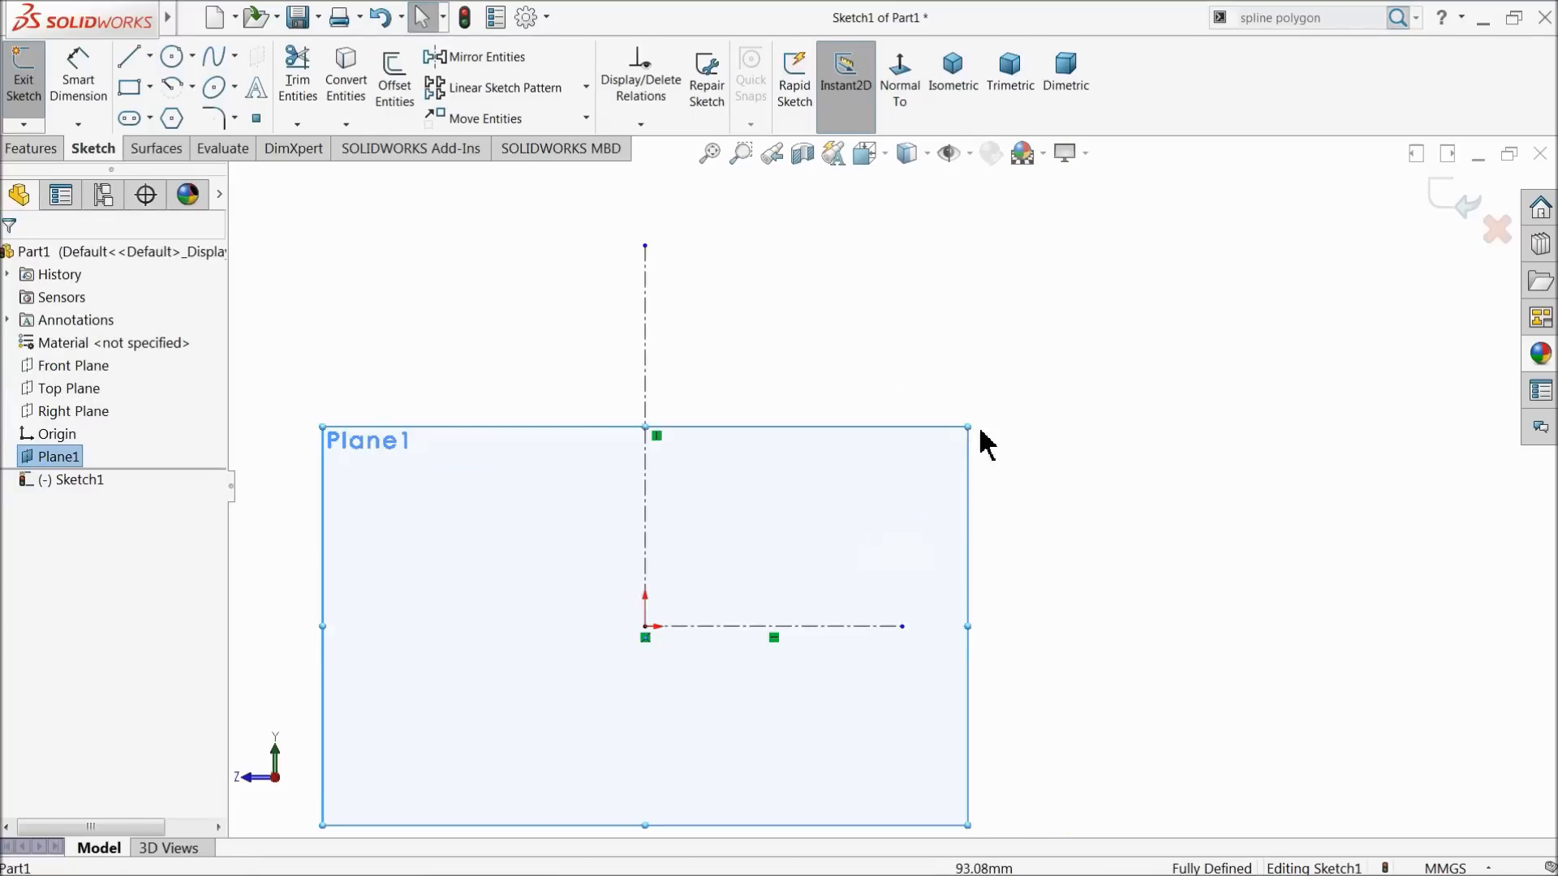
left_click(36, 454)
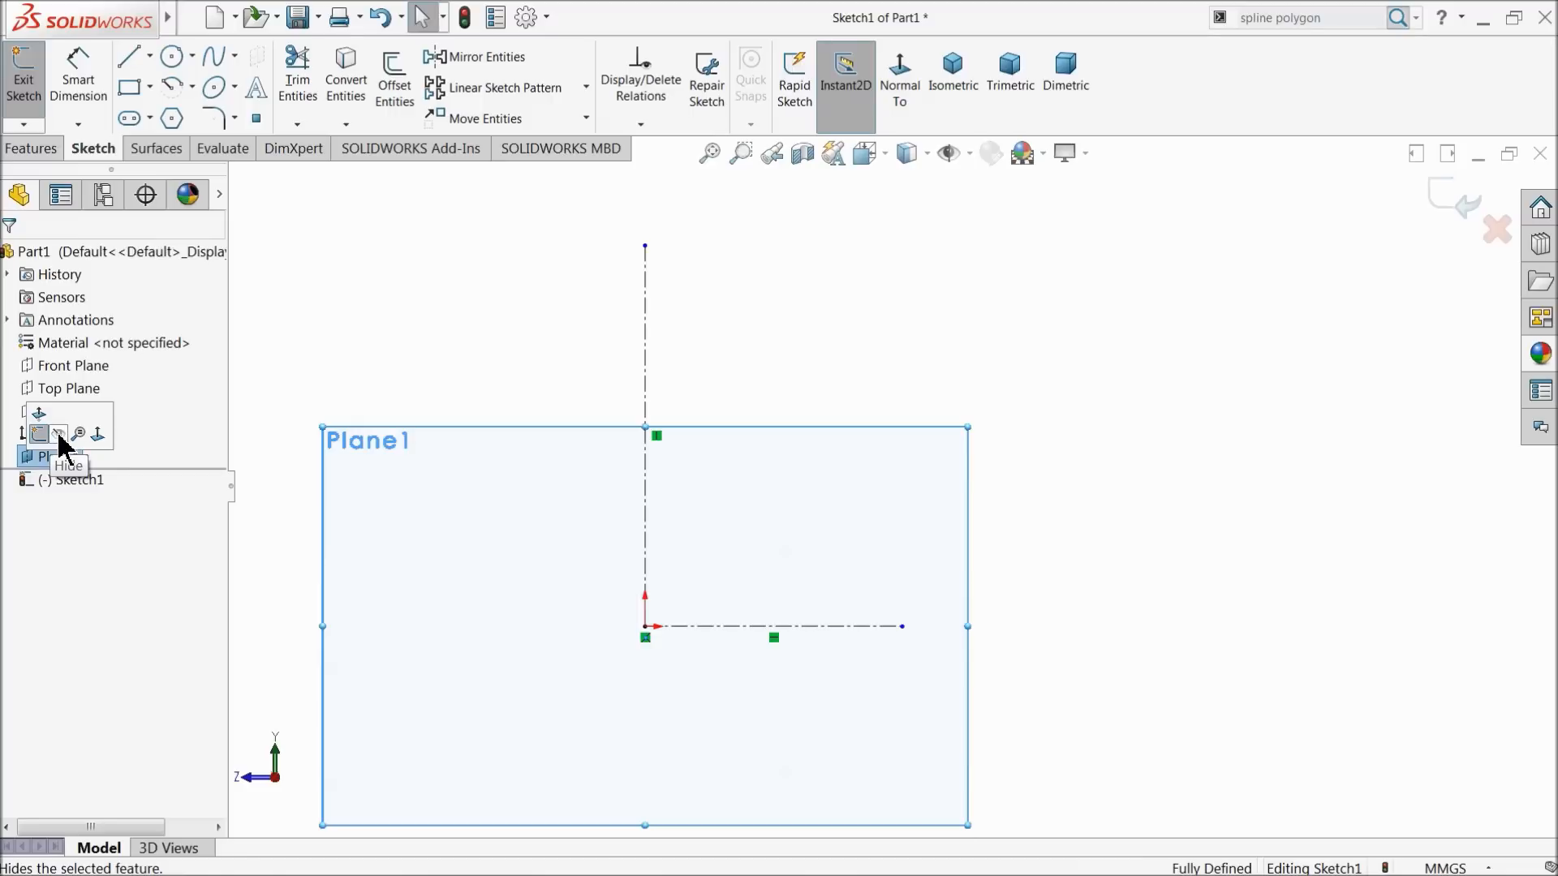
left_click(393, 389)
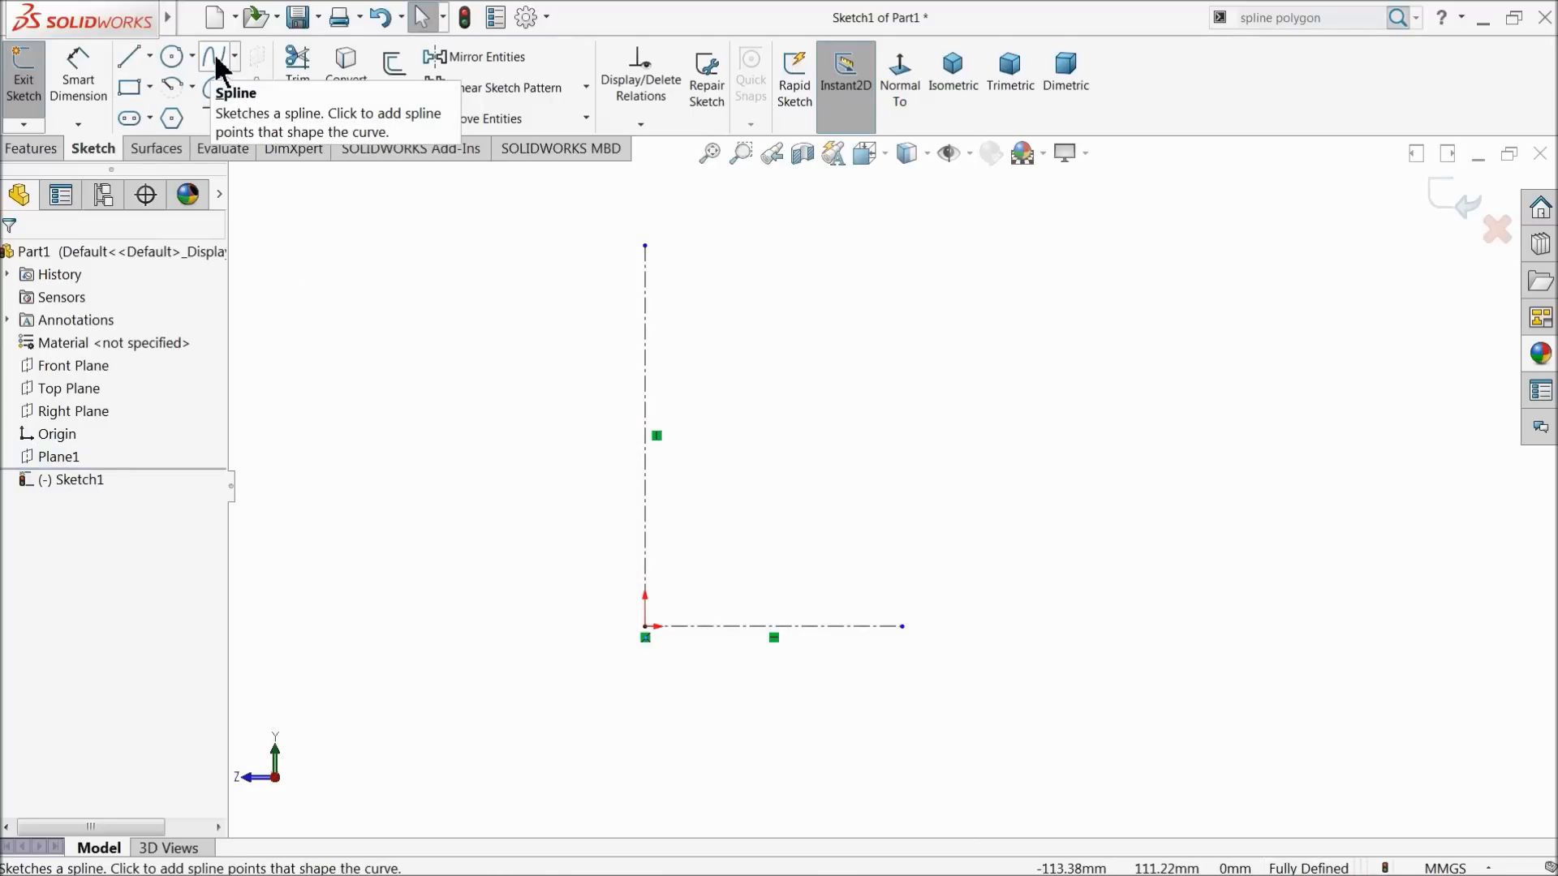
Dimension the vertical centerline's length as 570 mm
left_click(78, 77)
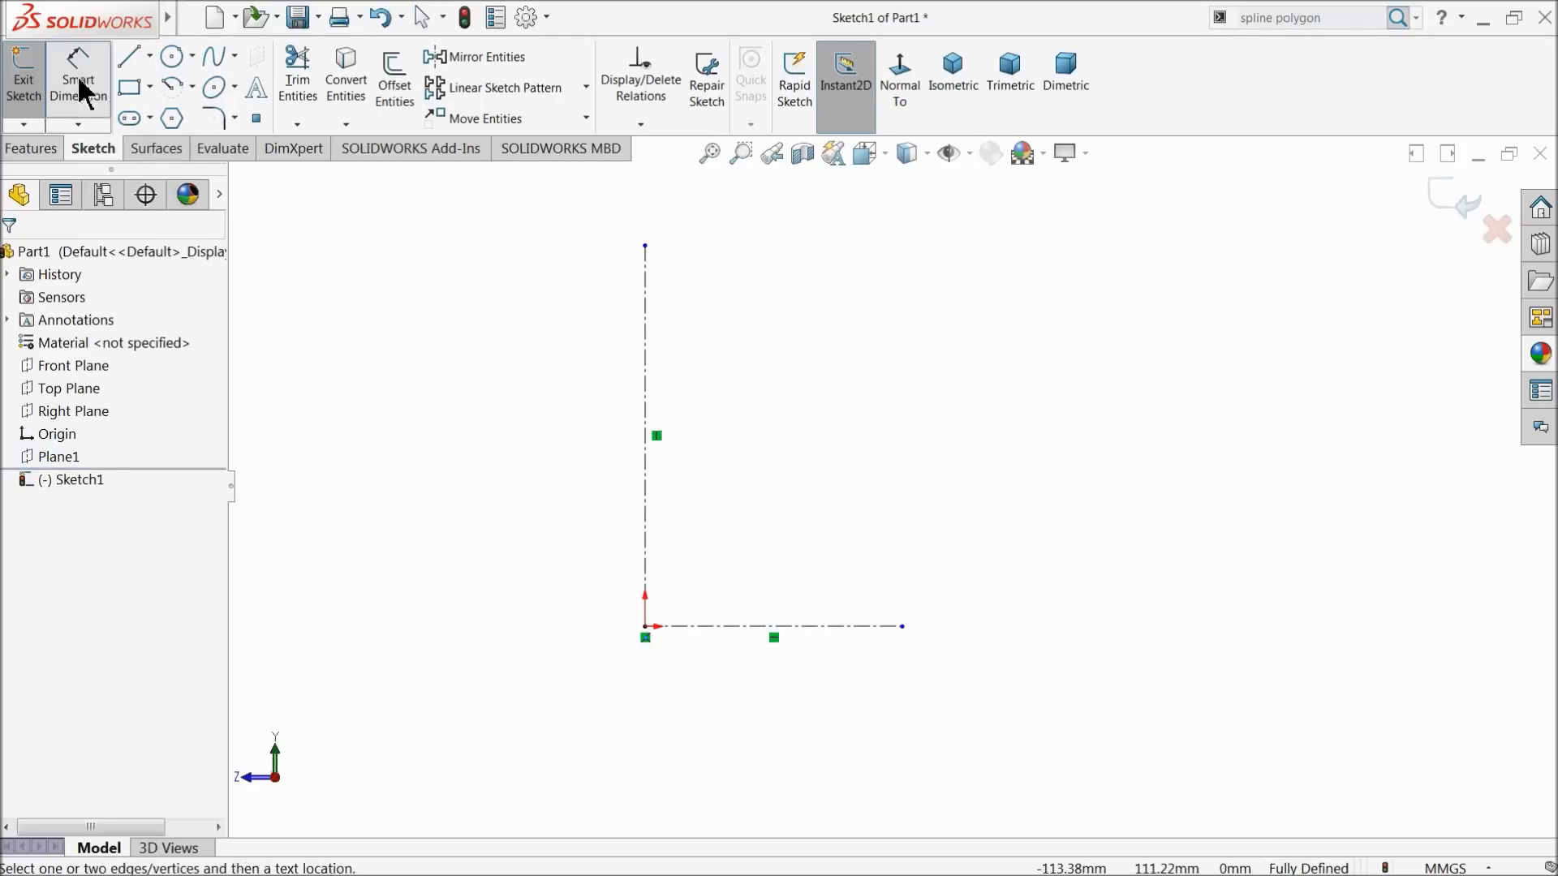
left_click(646, 454)
left_click(467, 450)
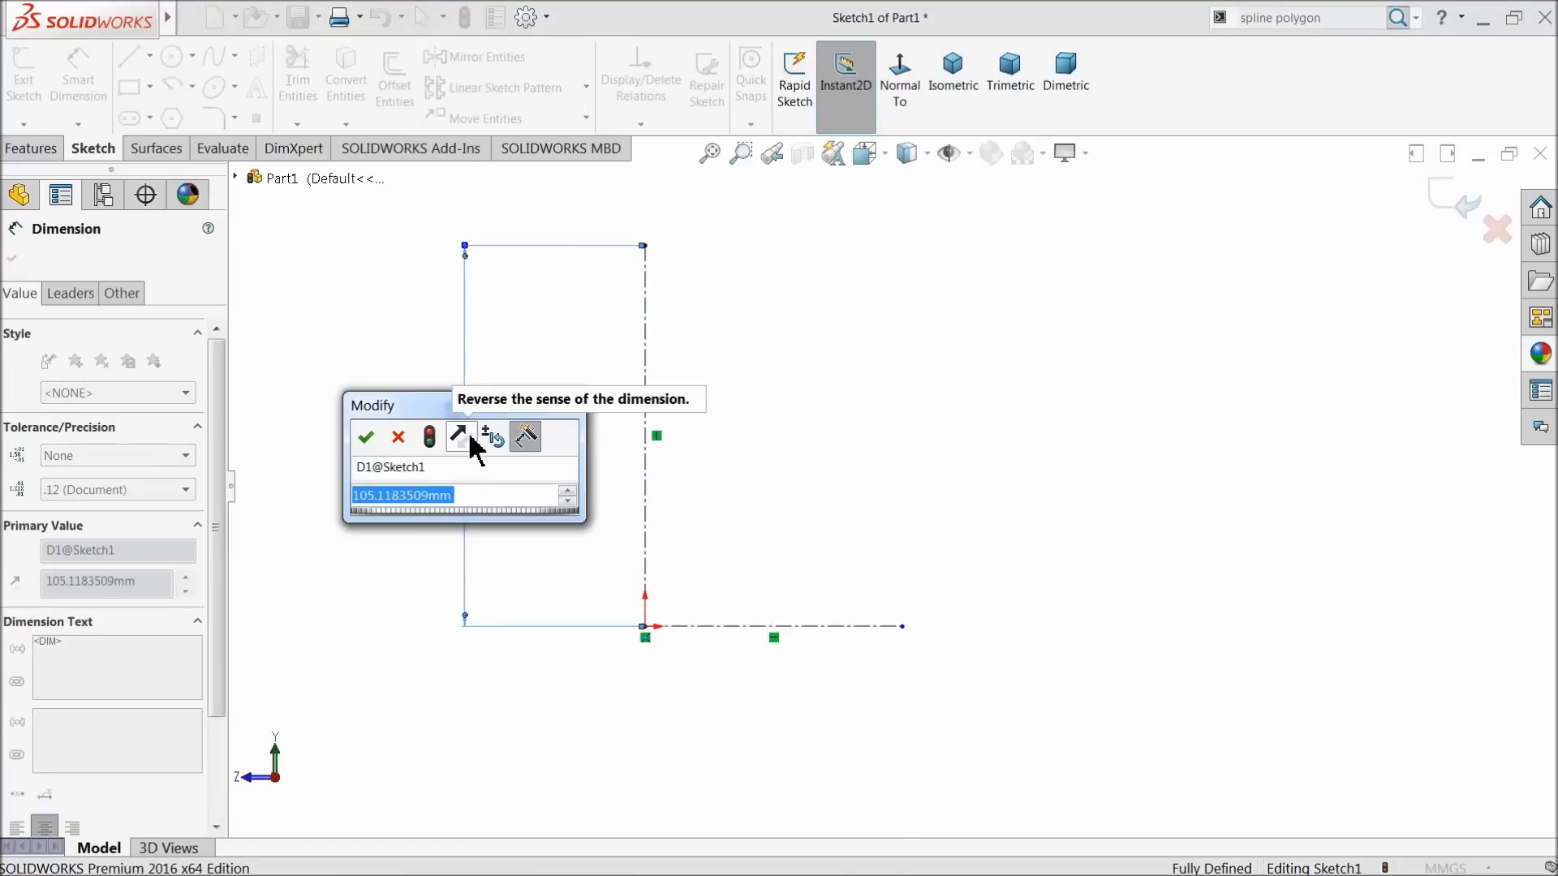
type("570")
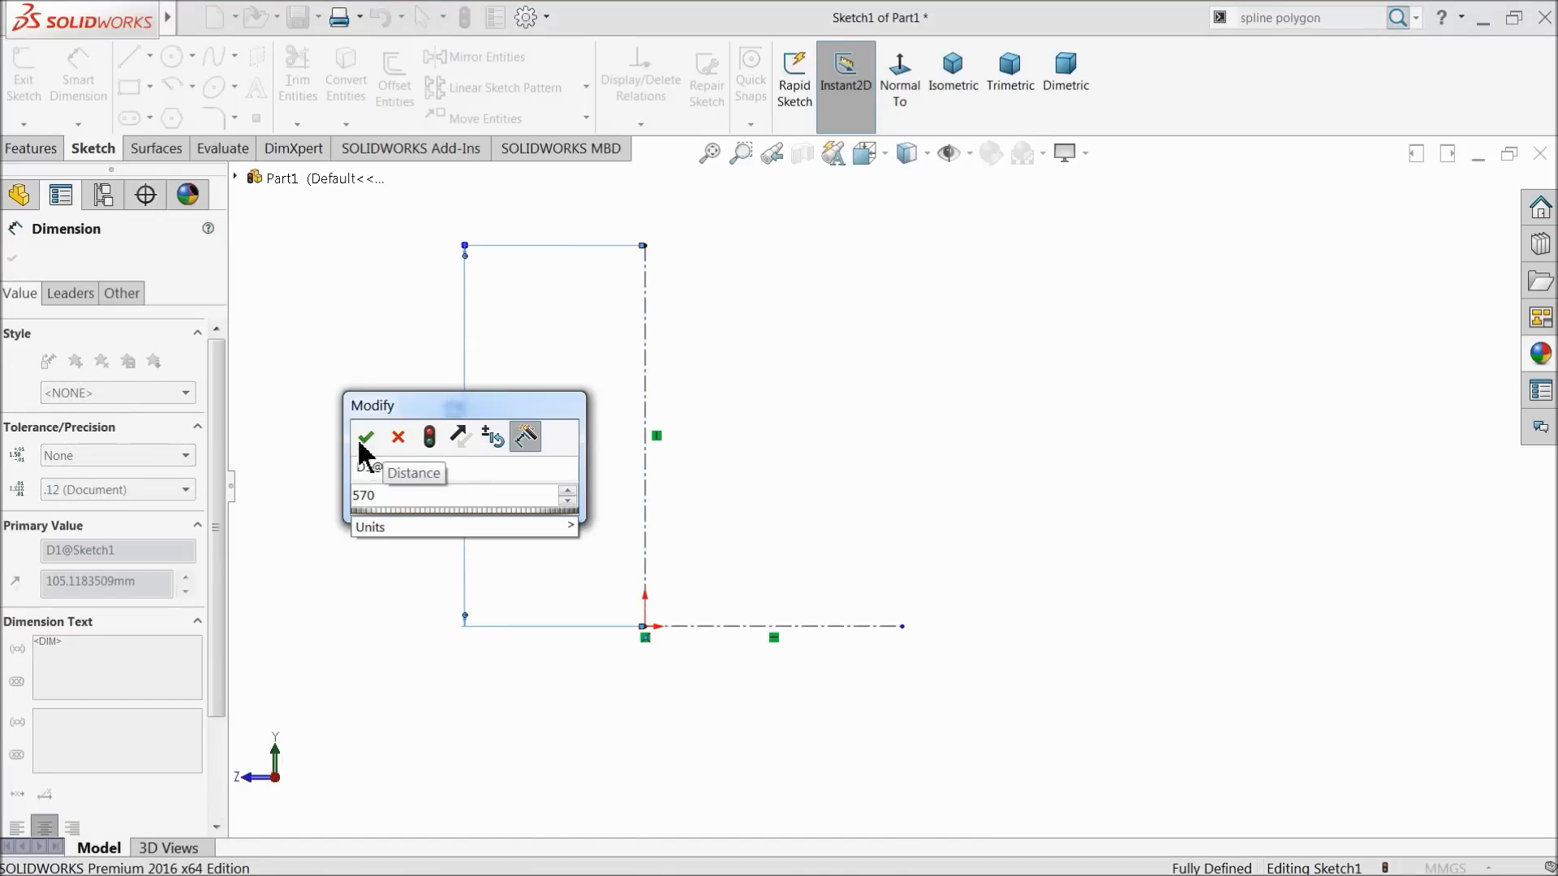
left_click(364, 442)
Dimension the horizontal centerline's length as 333 mm
left_click(784, 628)
left_click(784, 685)
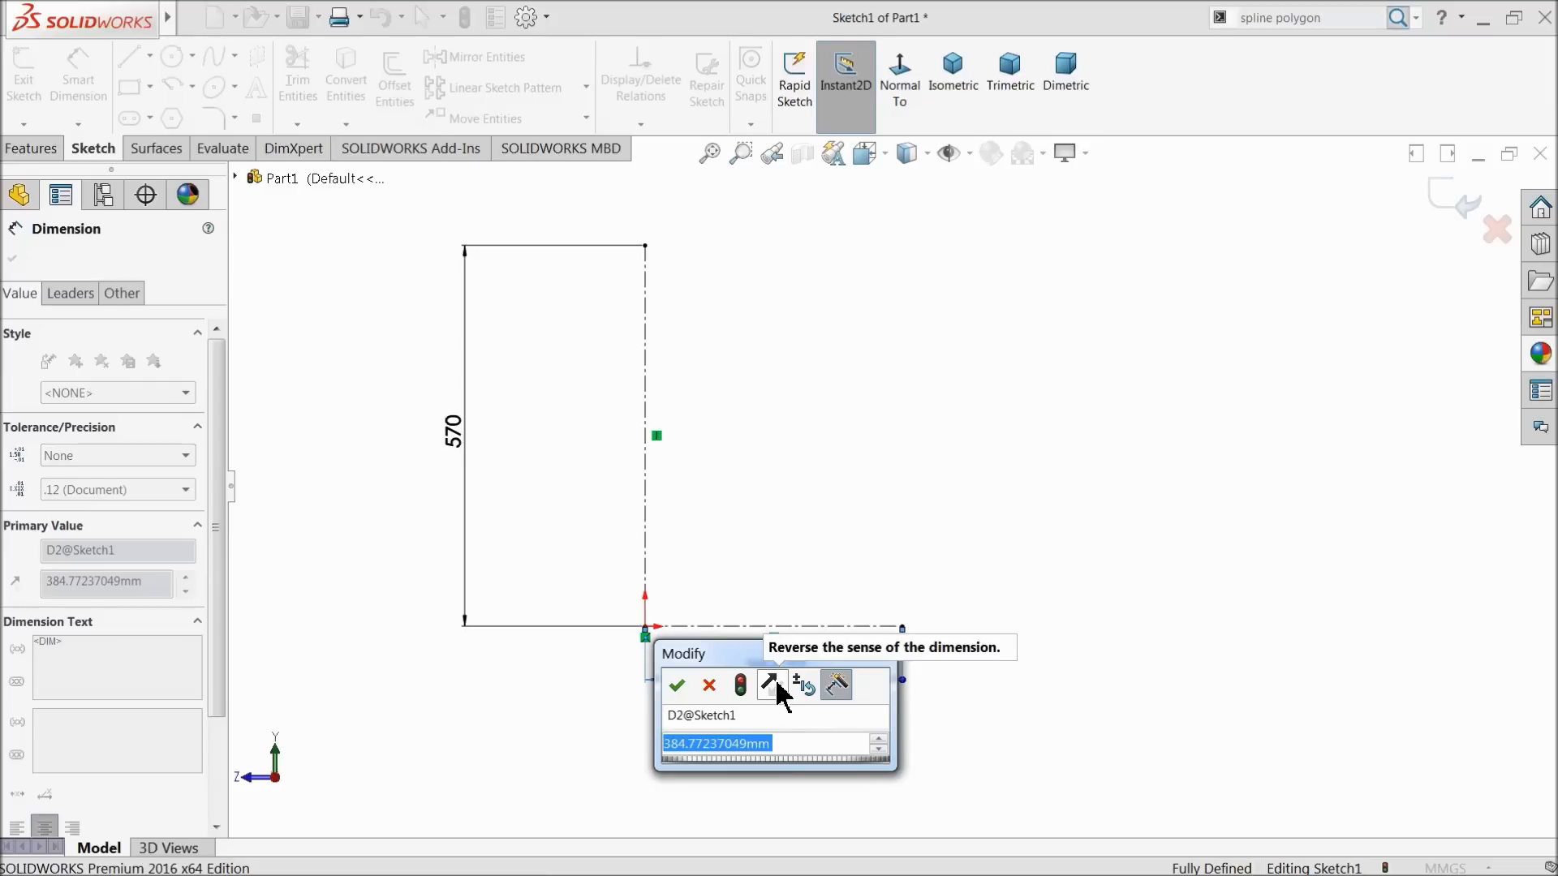
type("333")
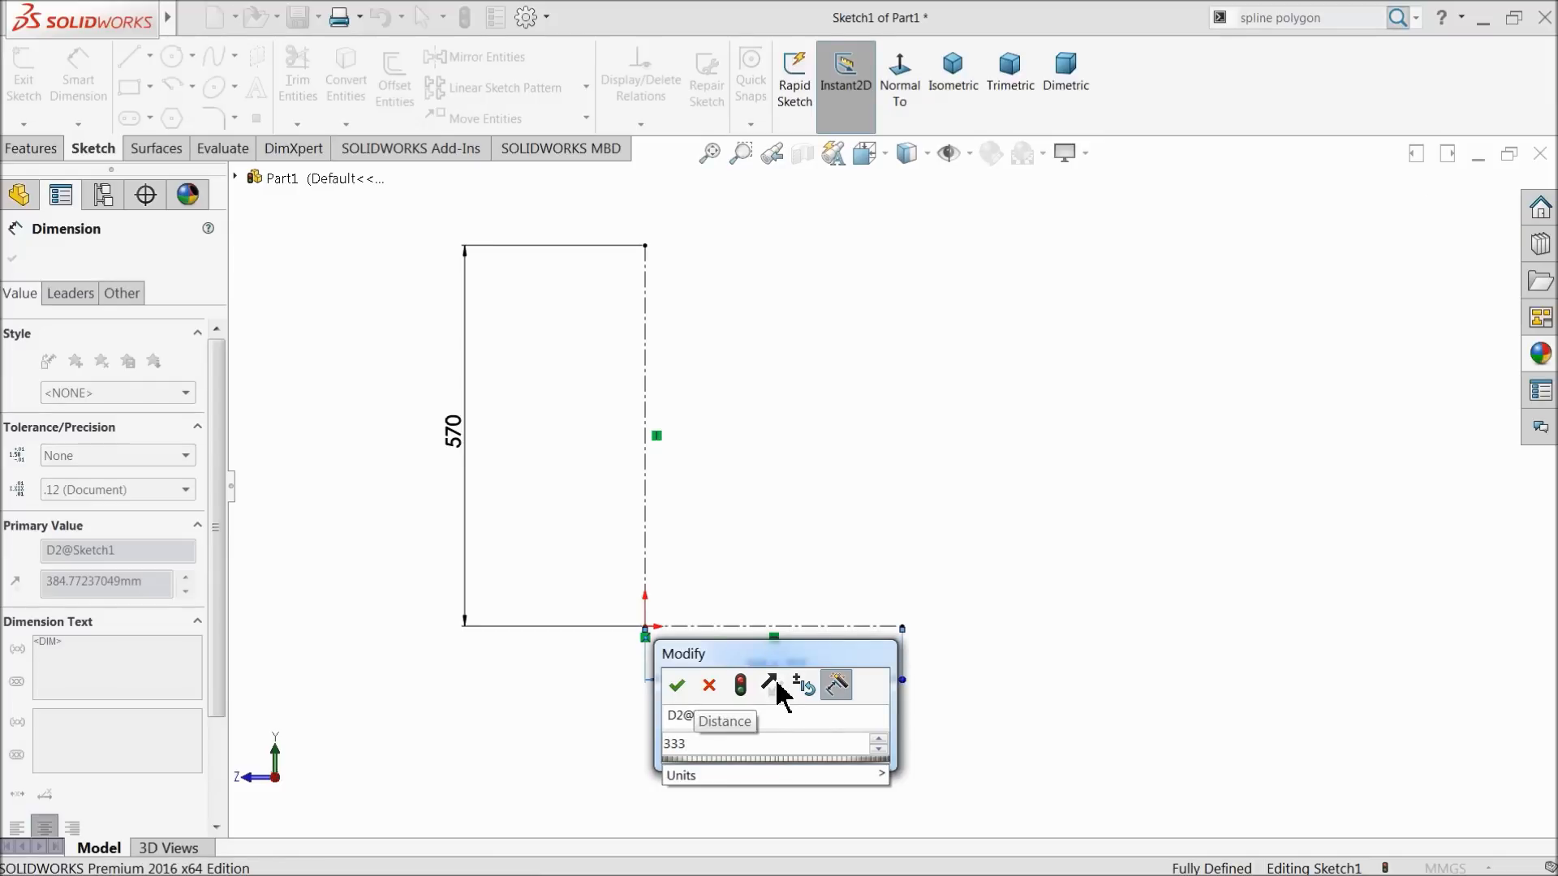
left_click(678, 688)
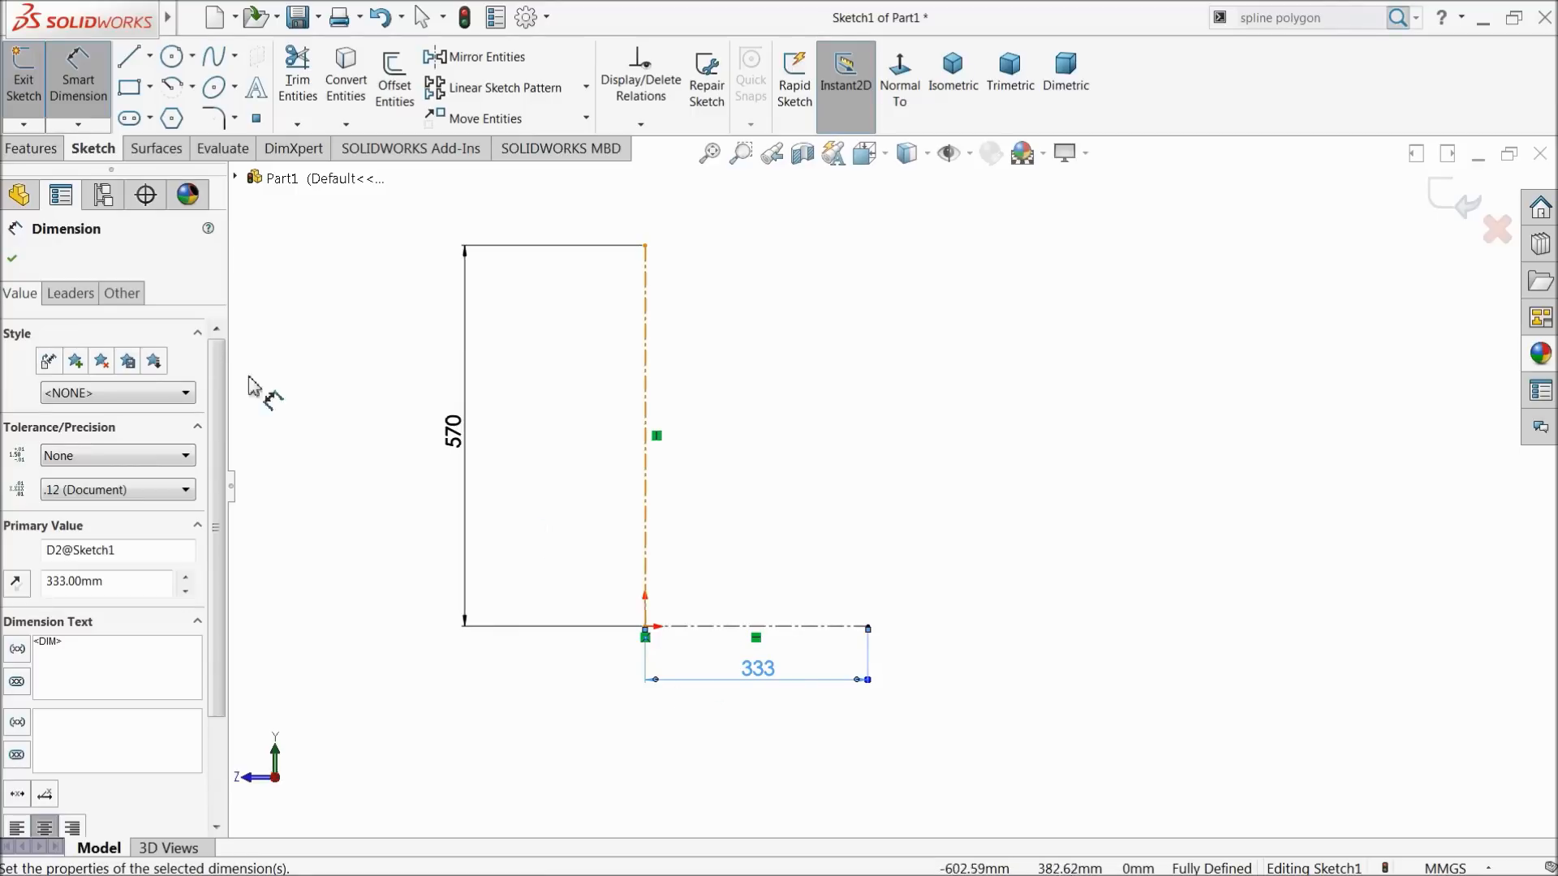
left_click(78, 77)
Sketch a four-point spline from the horizontal centerline's outer end through two intermediate points to the vertical centerline's upper end
left_click(213, 63)
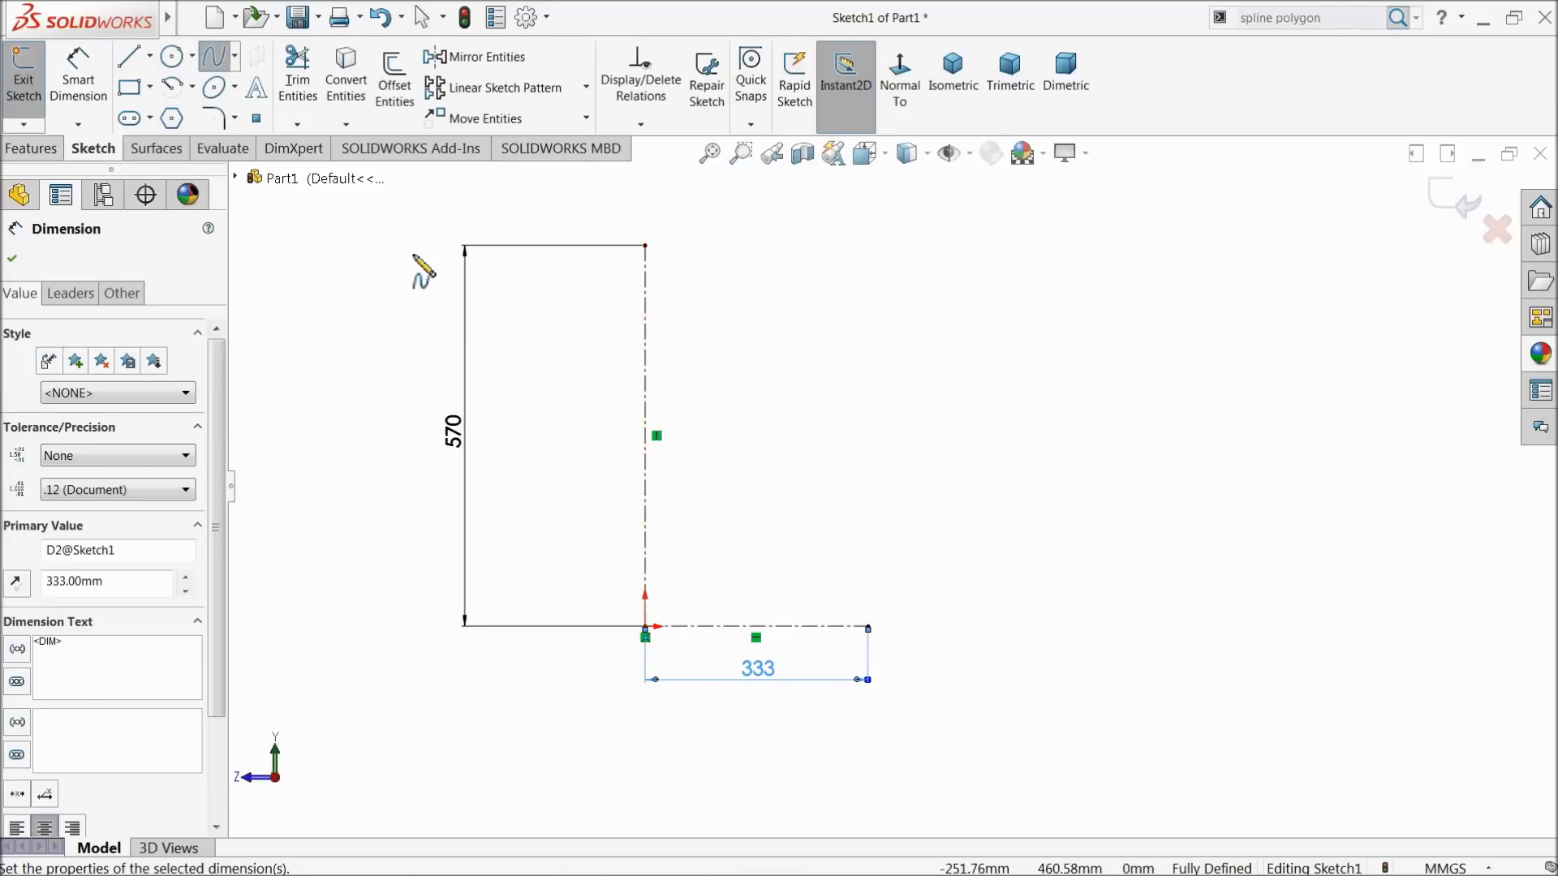
left_click(868, 627)
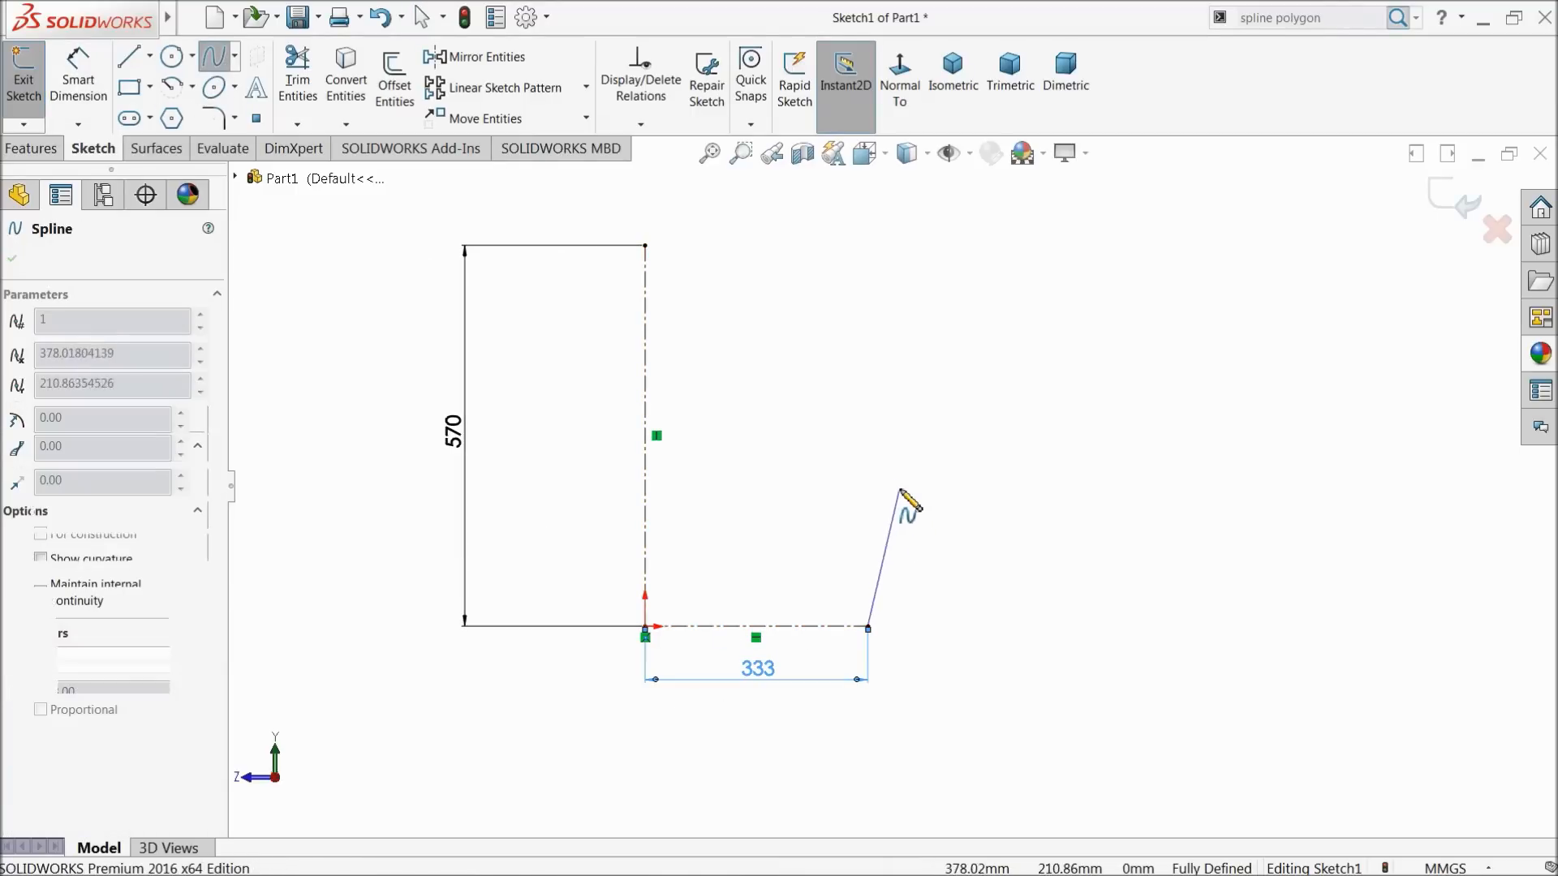
left_click(885, 453)
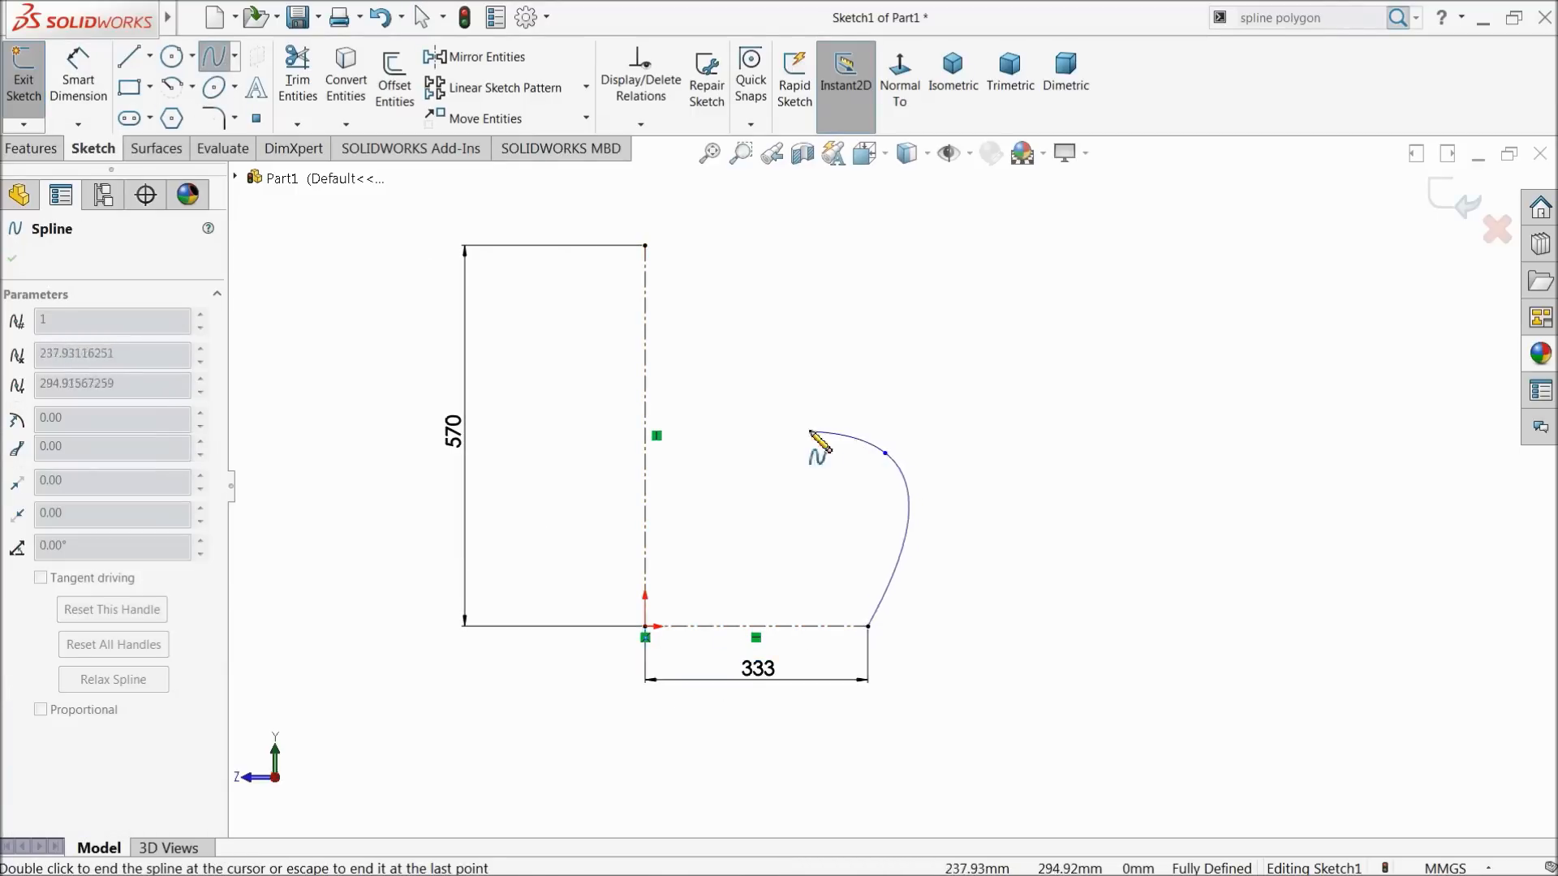
left_click(736, 419)
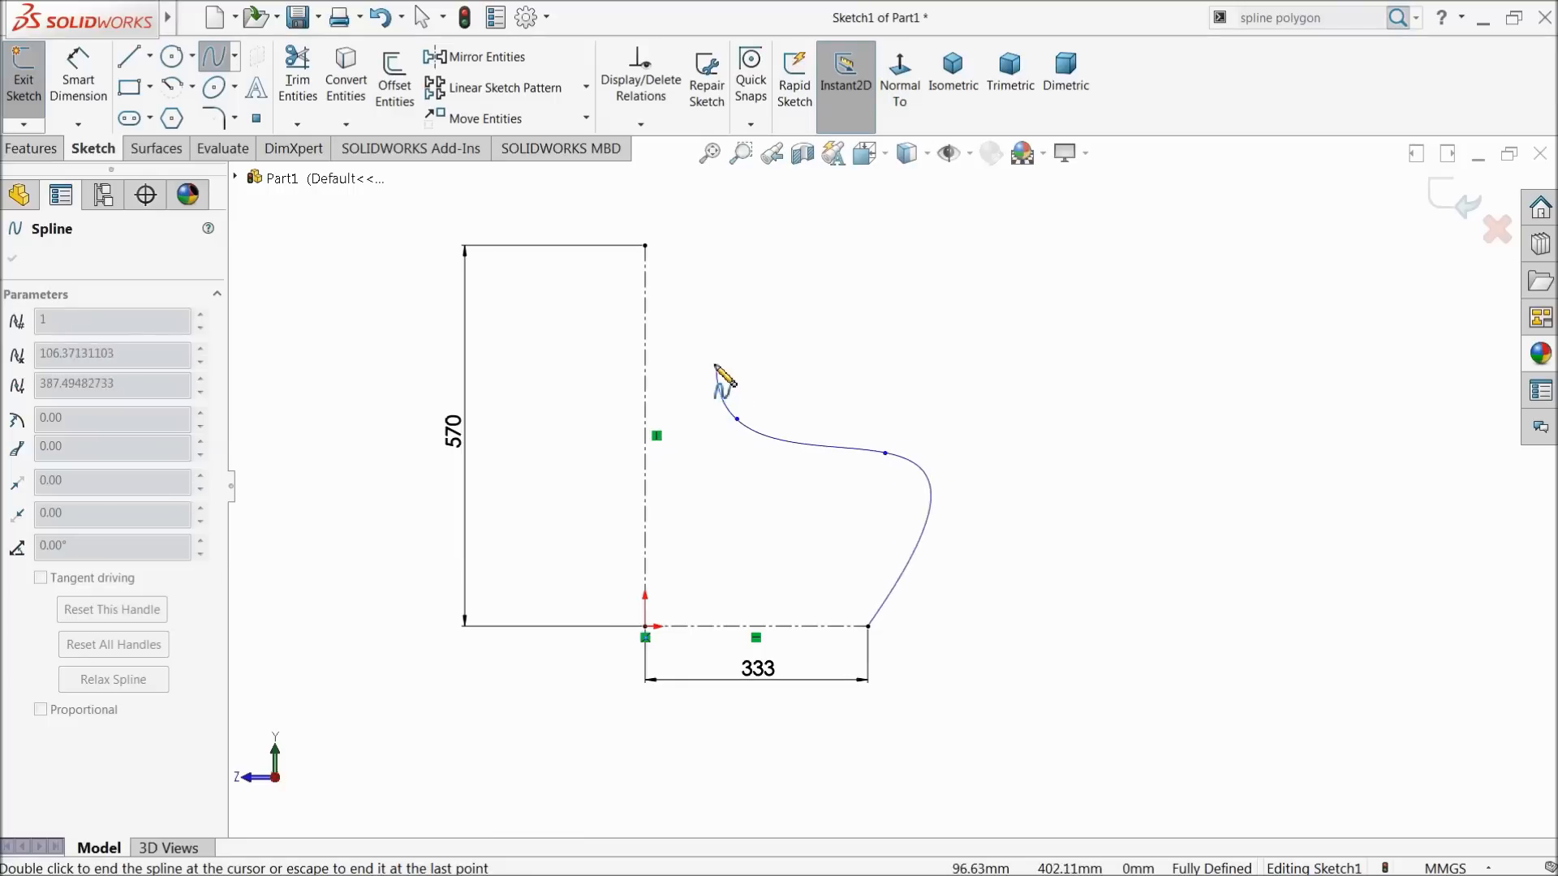
left_click(645, 245)
right_click(704, 253)
left_click(712, 265)
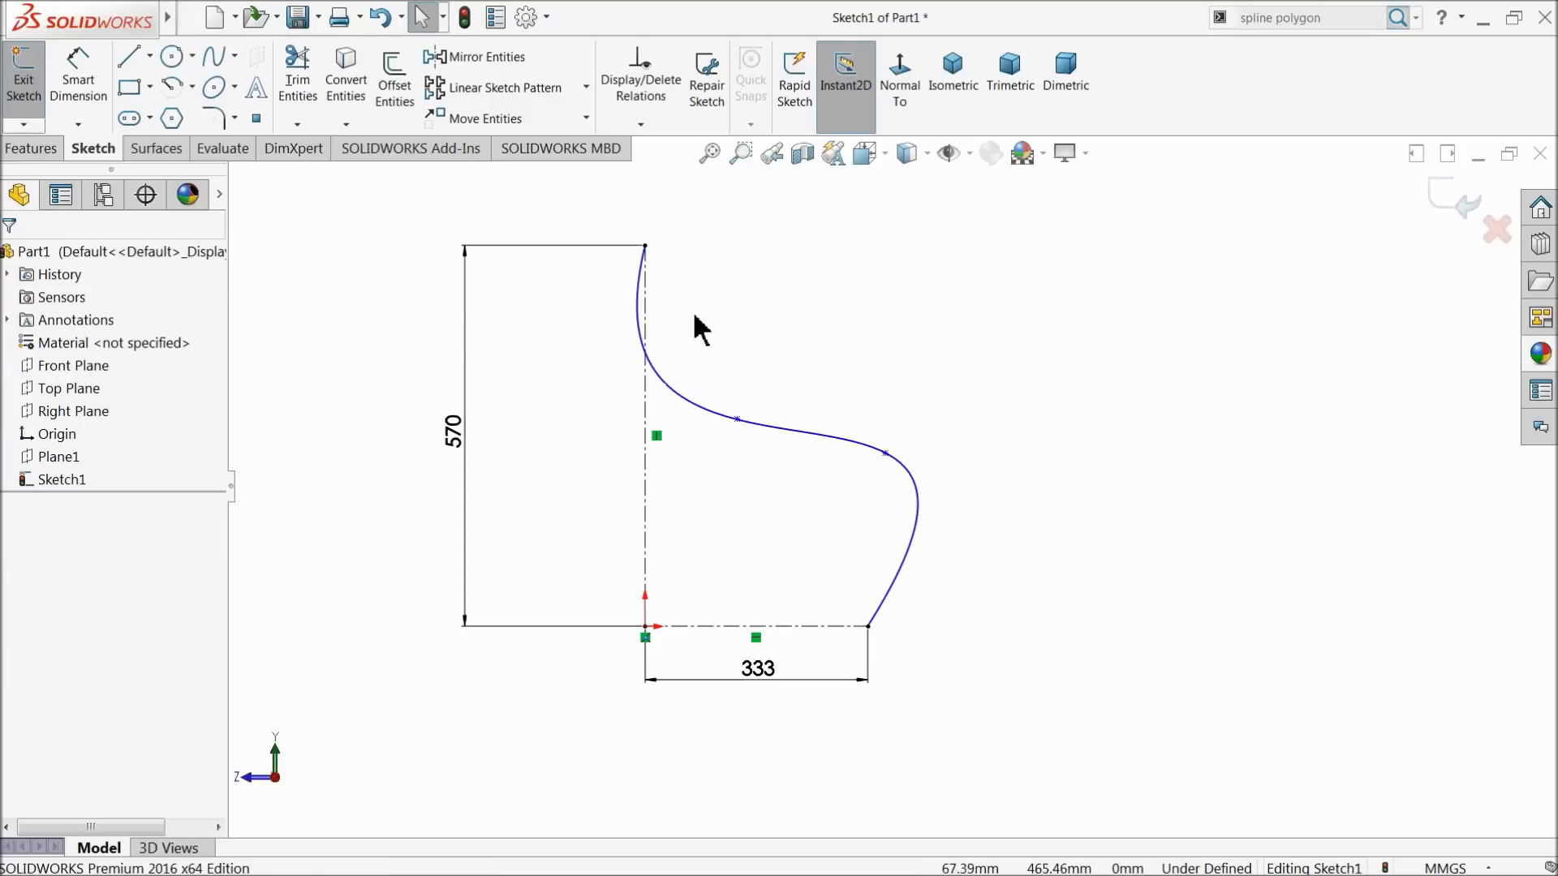
Bulge the spline's upper part outward, swinging its upper end handle to nearly horizontal, pointing away from the vertical centerline
scroll(690, 365, "down", 3)
left_click(661, 362)
left_click_drag(678, 362, 720, 326)
mouse_move(642, 274)
left_mouse_down()
mouse_move(742, 215)
mouse_move(736, 202)
left_mouse_up()
scroll(981, 497, "up", 2)
scroll(989, 545, "down", 2)
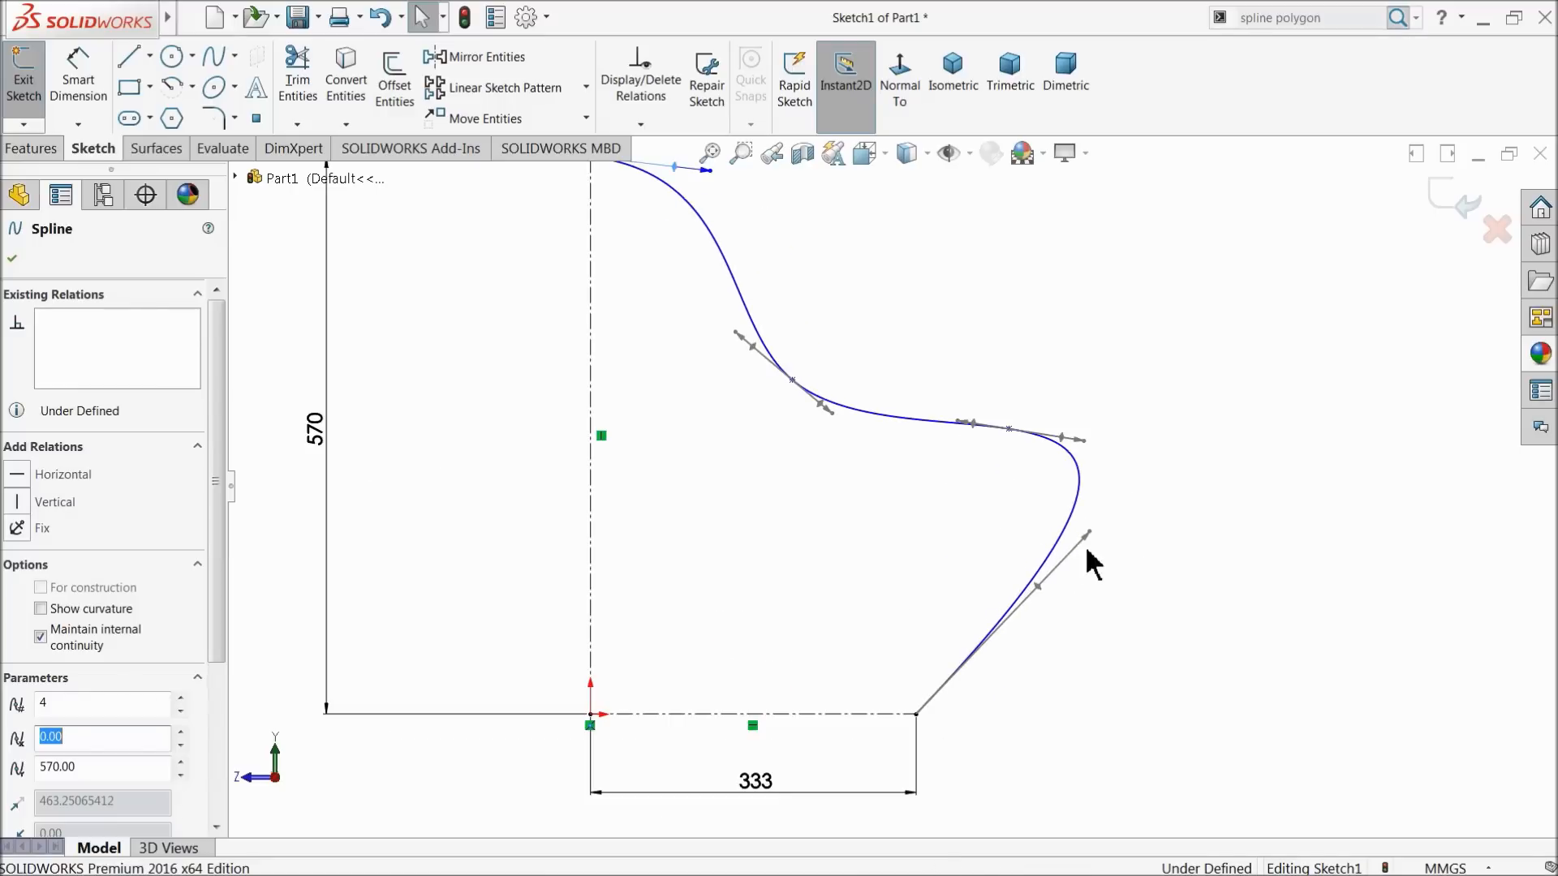
Shorten the spline's lower end handle and move its interior points to about X 346, Y 299 mm and X 129, Y 340 mm
left_click_drag(1084, 538, 980, 650)
left_click_drag(1008, 428, 931, 430)
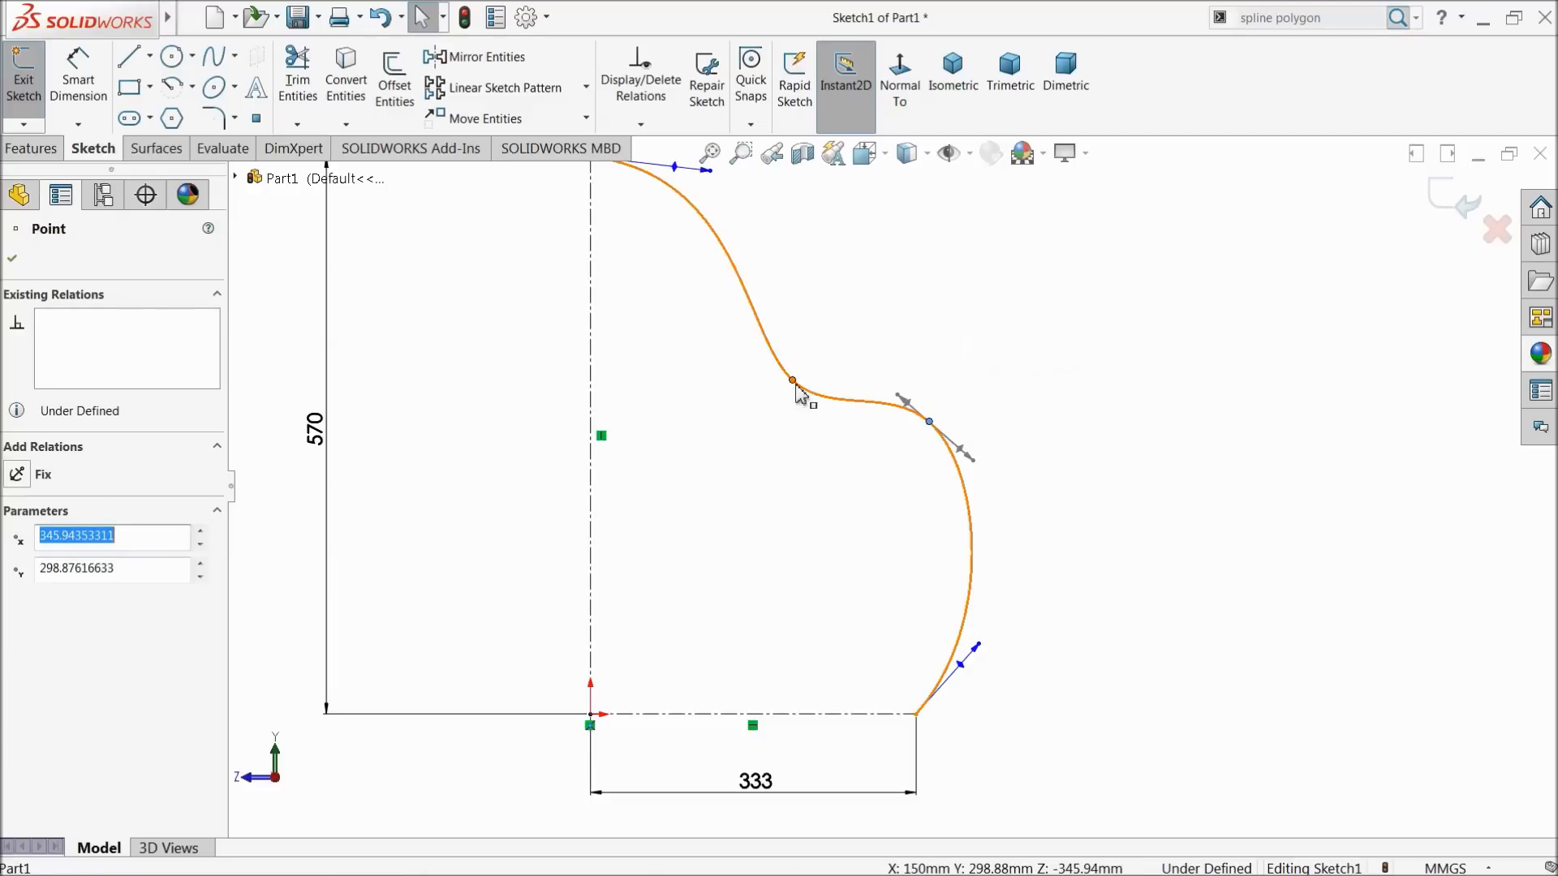
left_click_drag(791, 381, 718, 386)
scroll(734, 410, "up", 3)
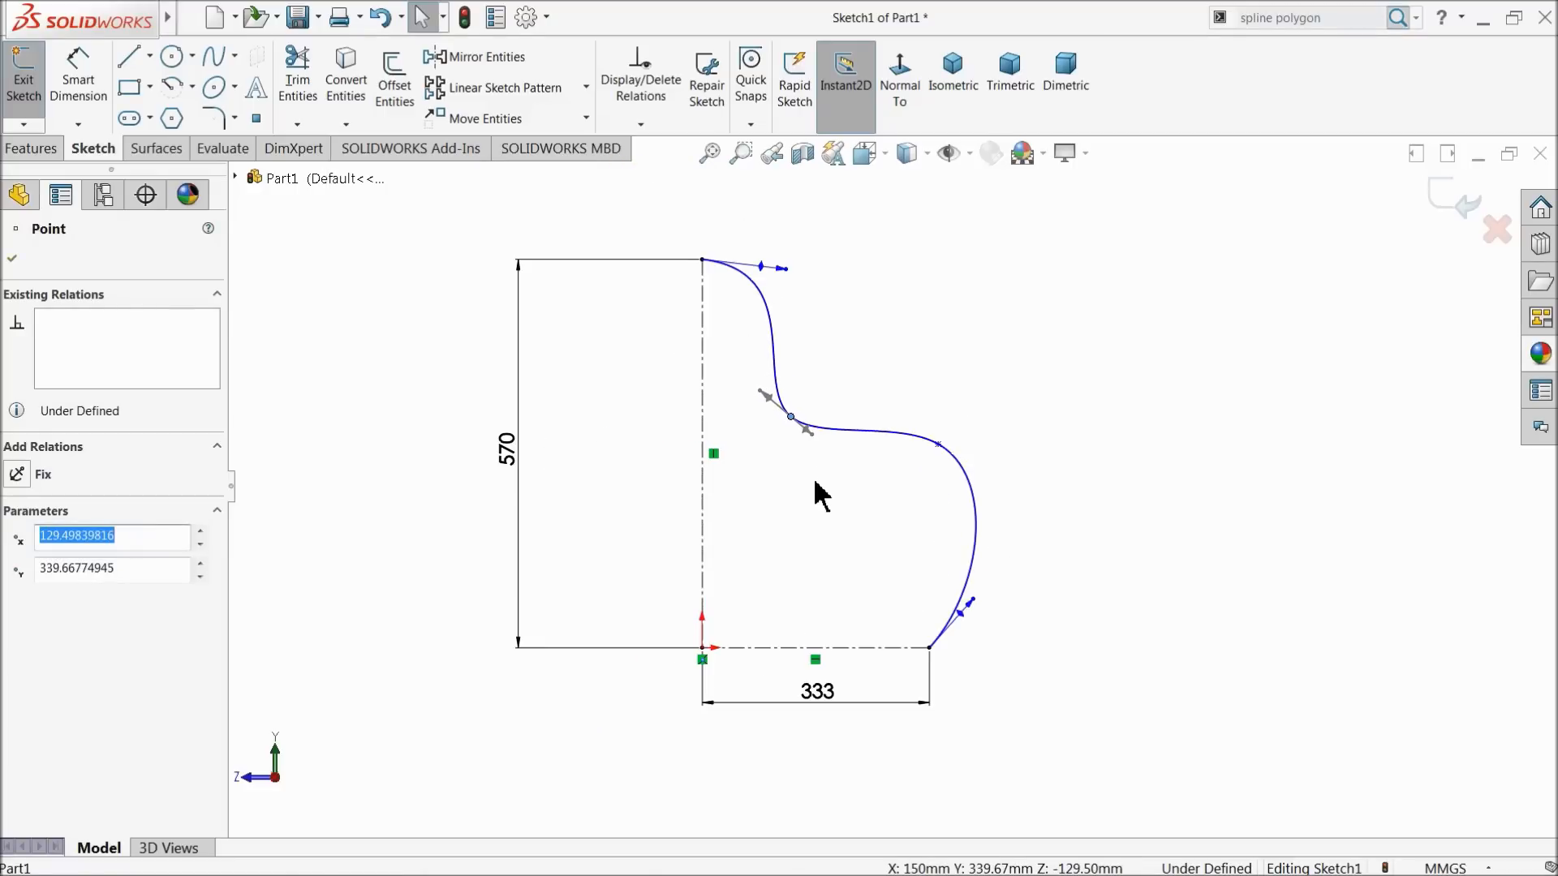
scroll(878, 492, "down", 2)
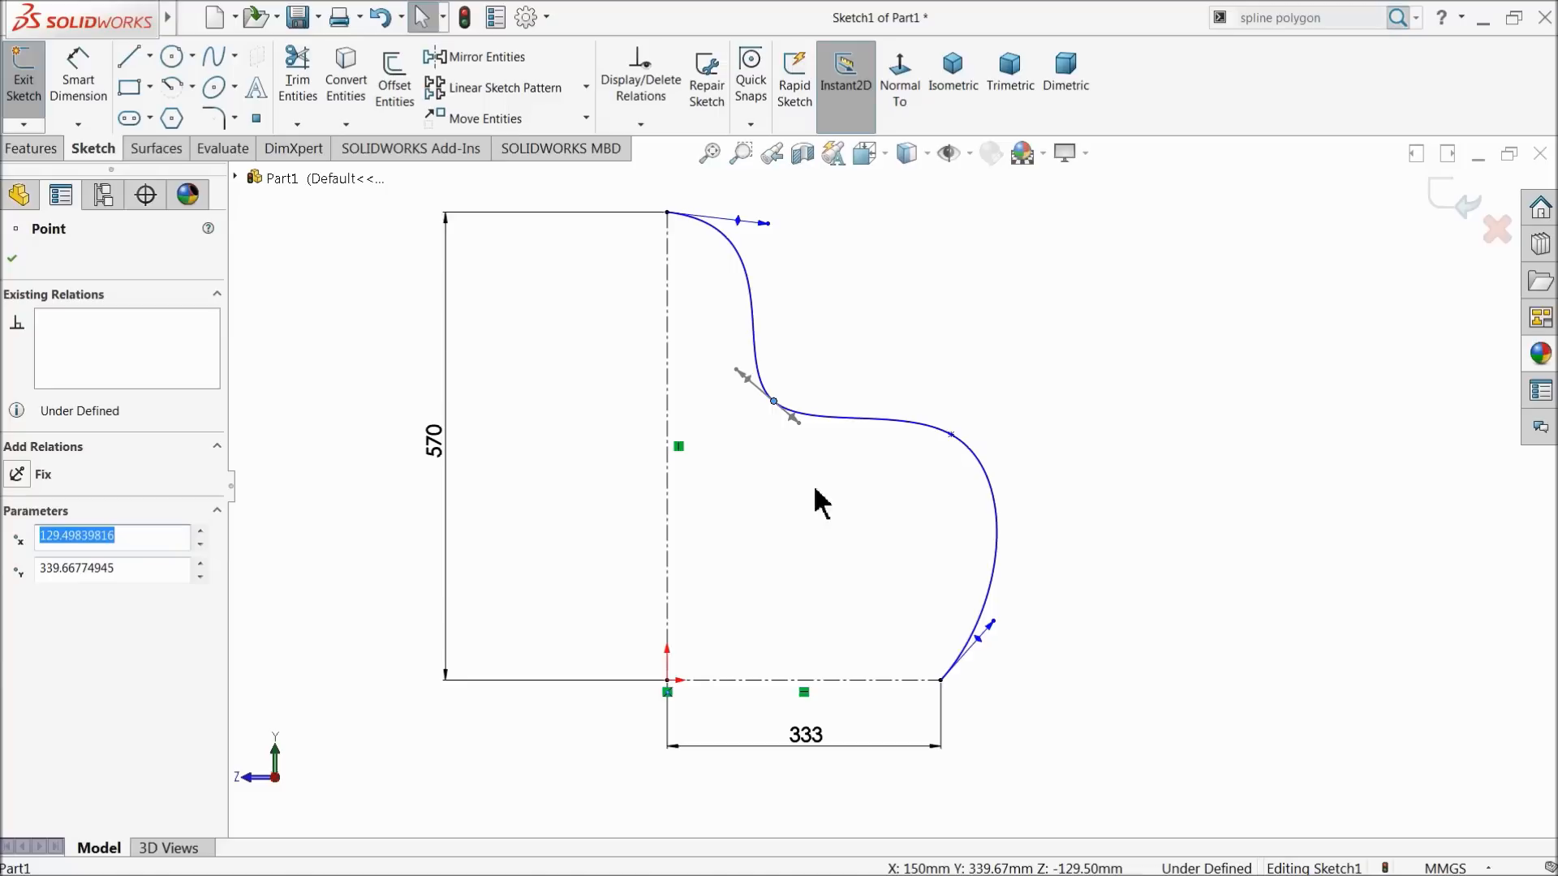
Dimension the angle between the spline's lower end handle and the horizontal centerline as 120 degrees
left_click(78, 87)
scroll(741, 511, "up", 1)
scroll(869, 584, "up", 1)
scroll(913, 582, "down", 1)
scroll(909, 577, "down", 10)
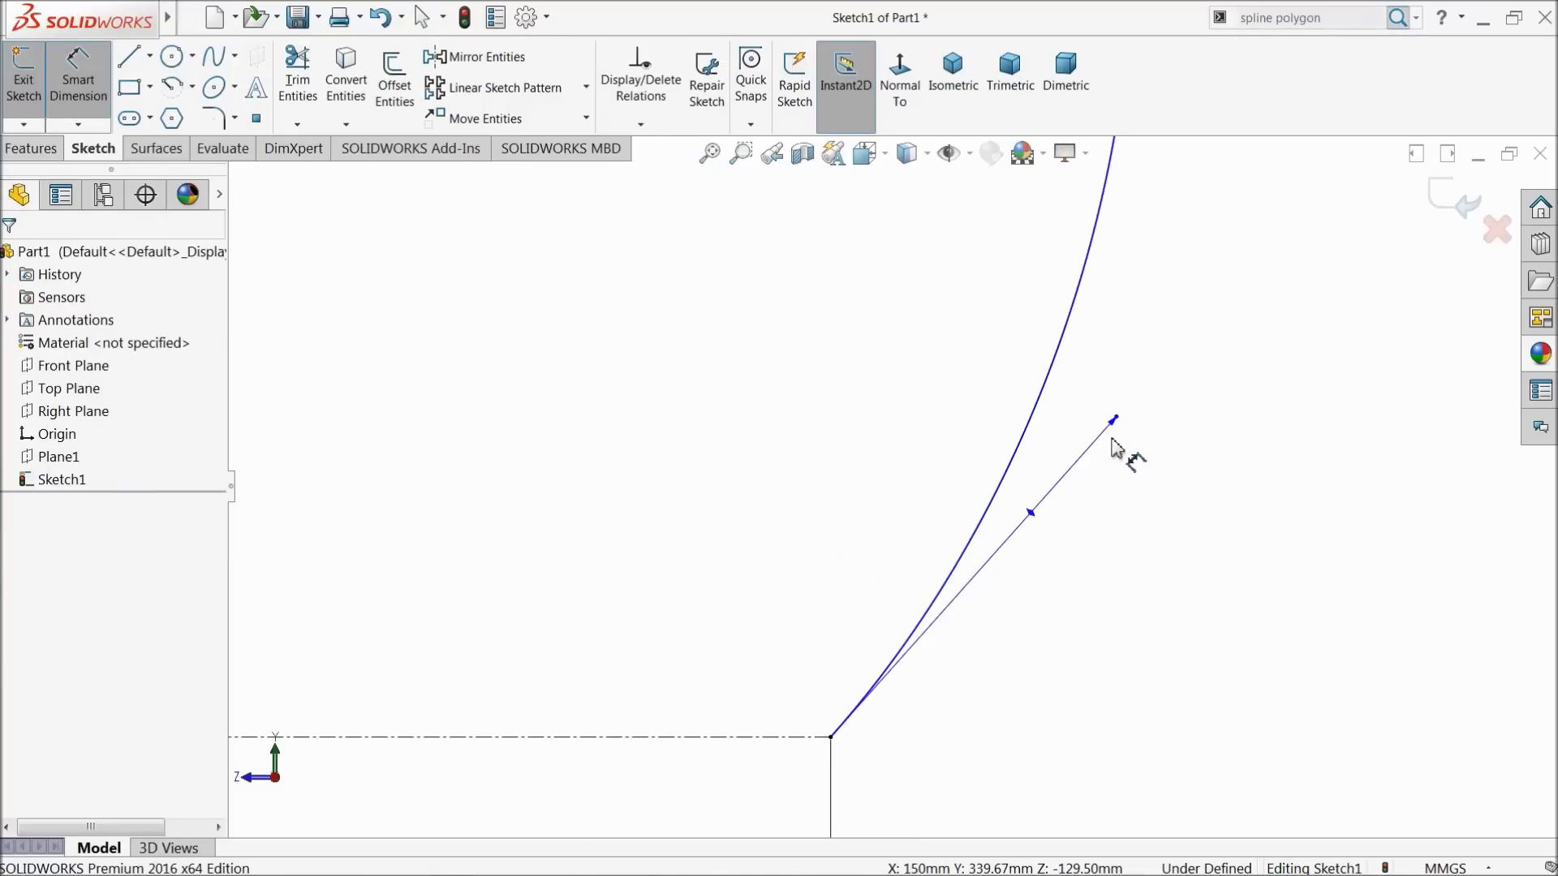
left_click(1116, 420)
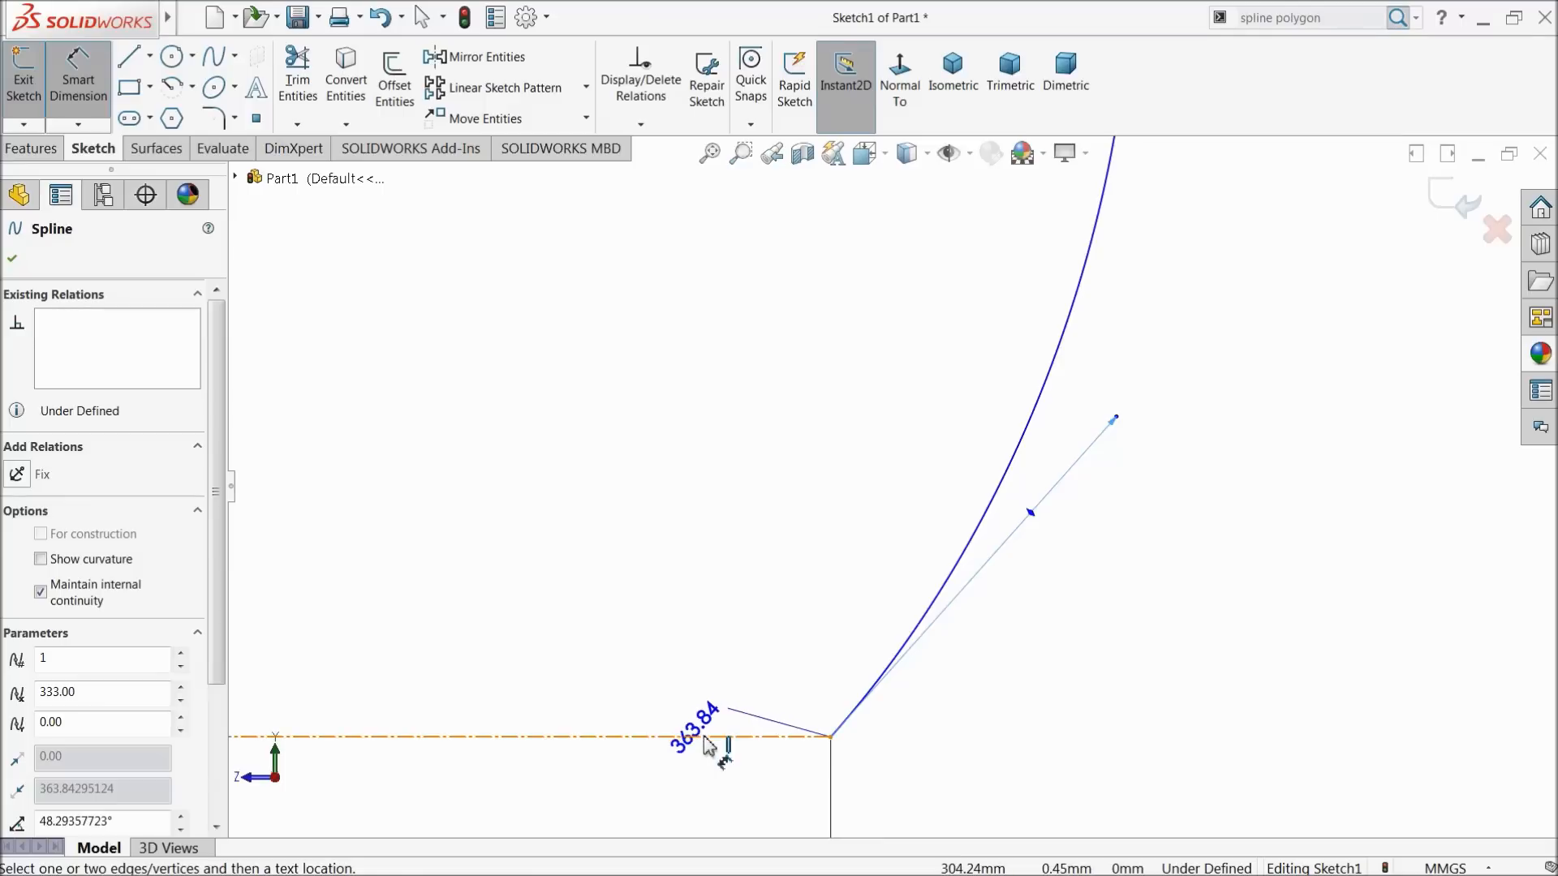
left_click(704, 736)
left_click(695, 540)
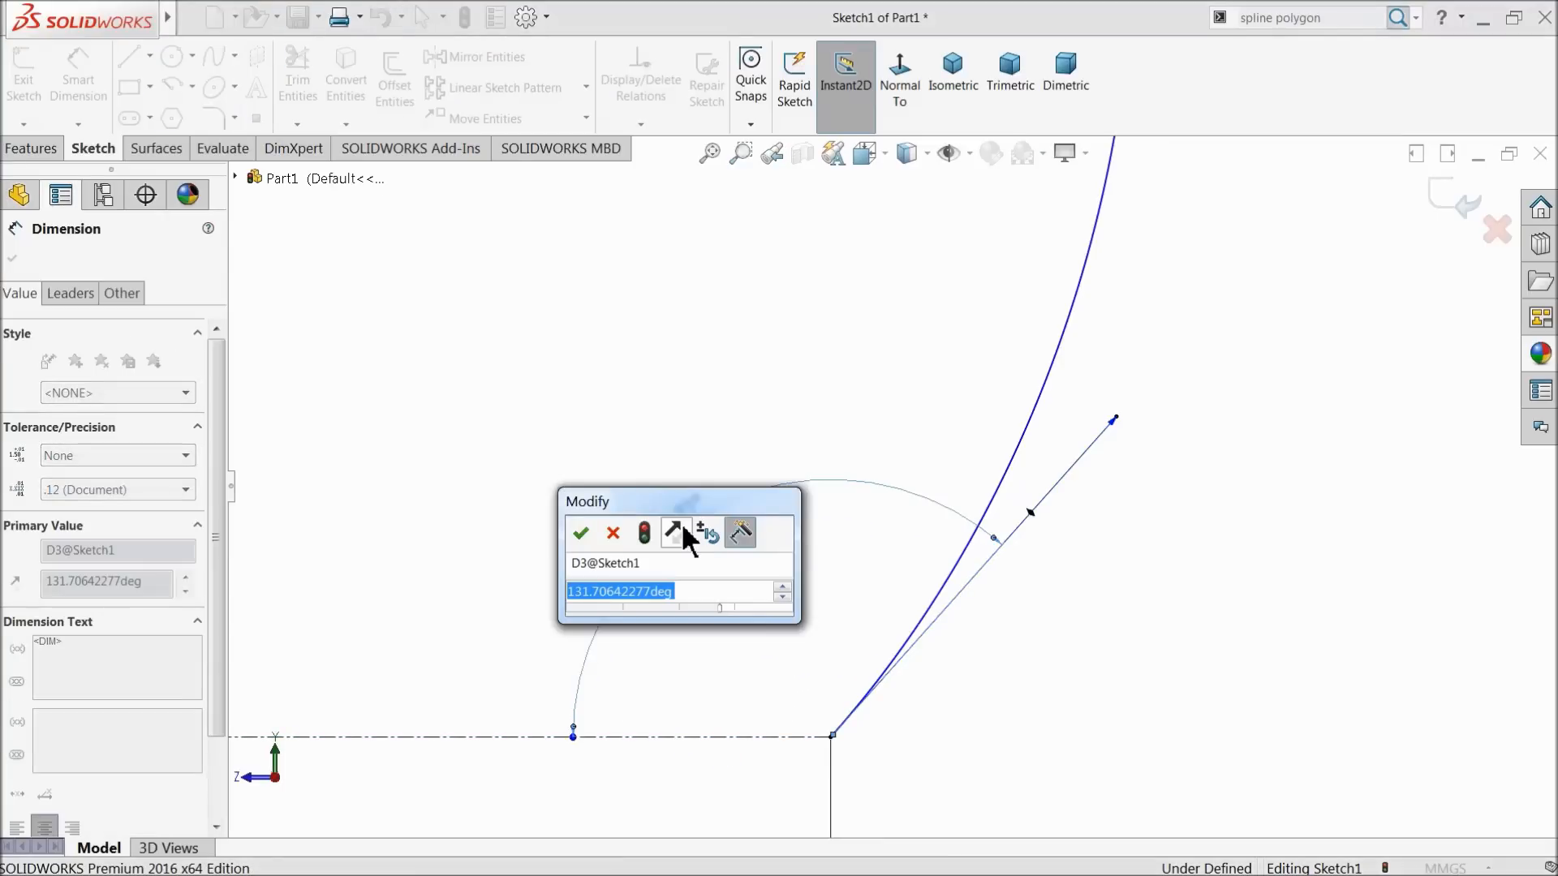
type("120")
left_click(581, 534)
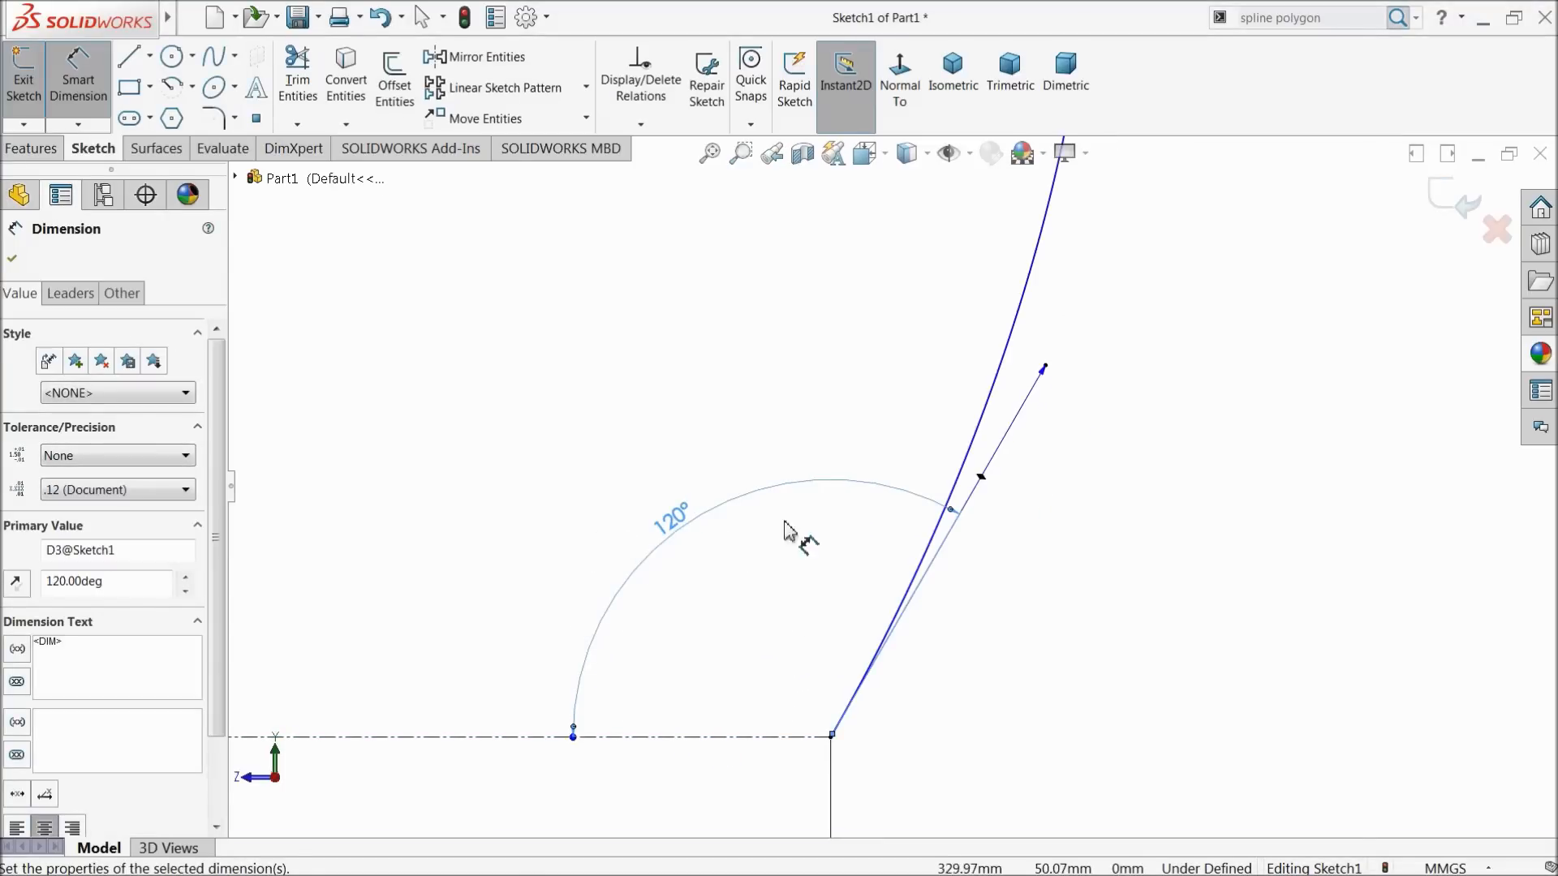
Dimension the tangent magnitude of the spline's lower end handle as 425 mm
left_click(984, 482)
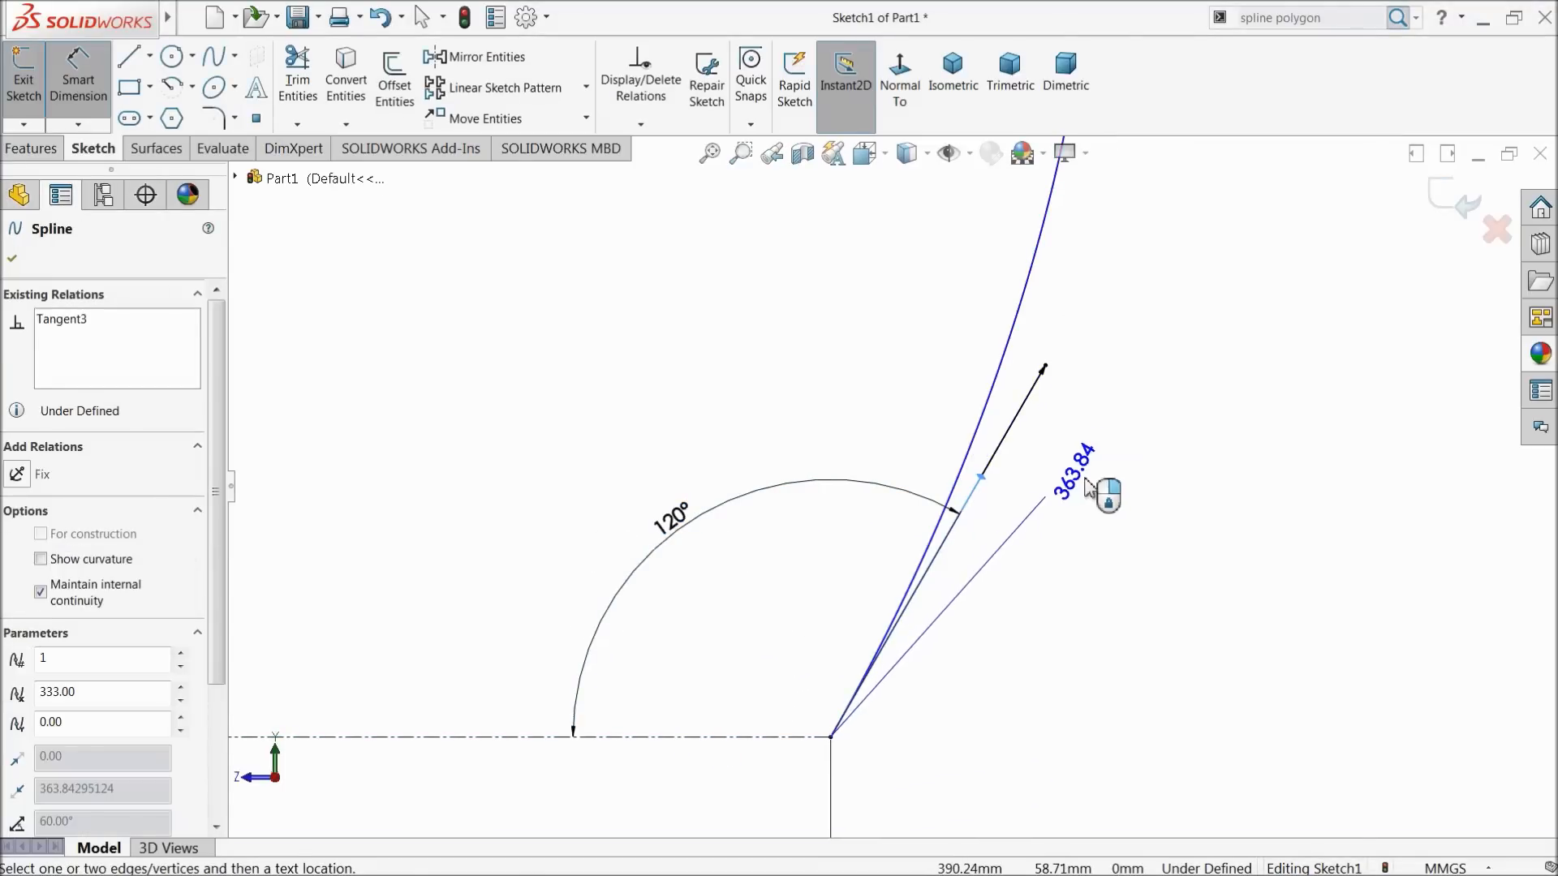
left_click(1103, 491)
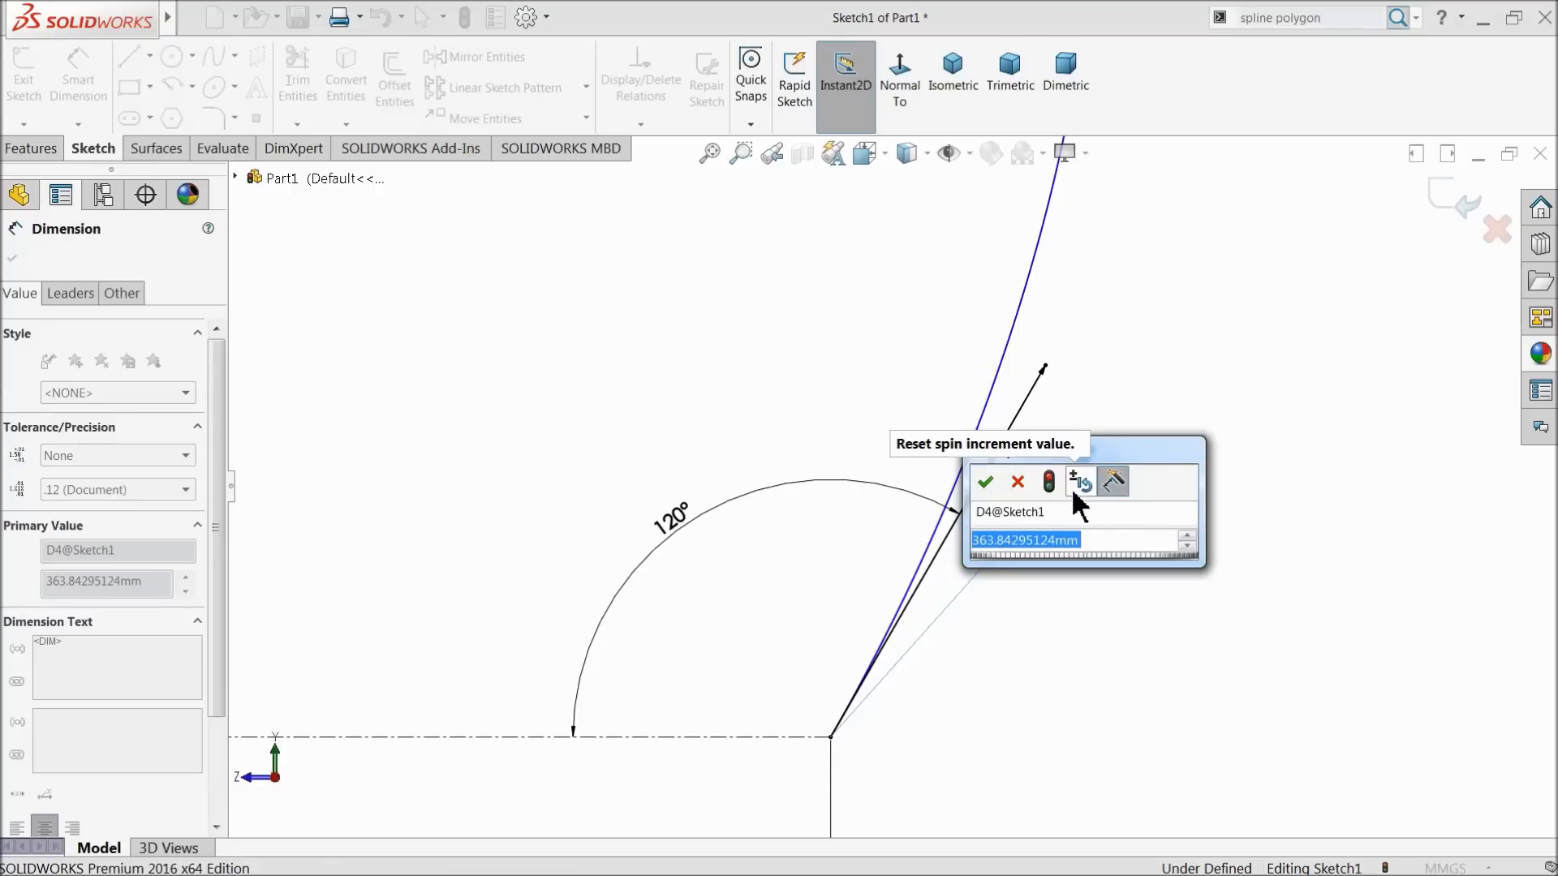
type("425")
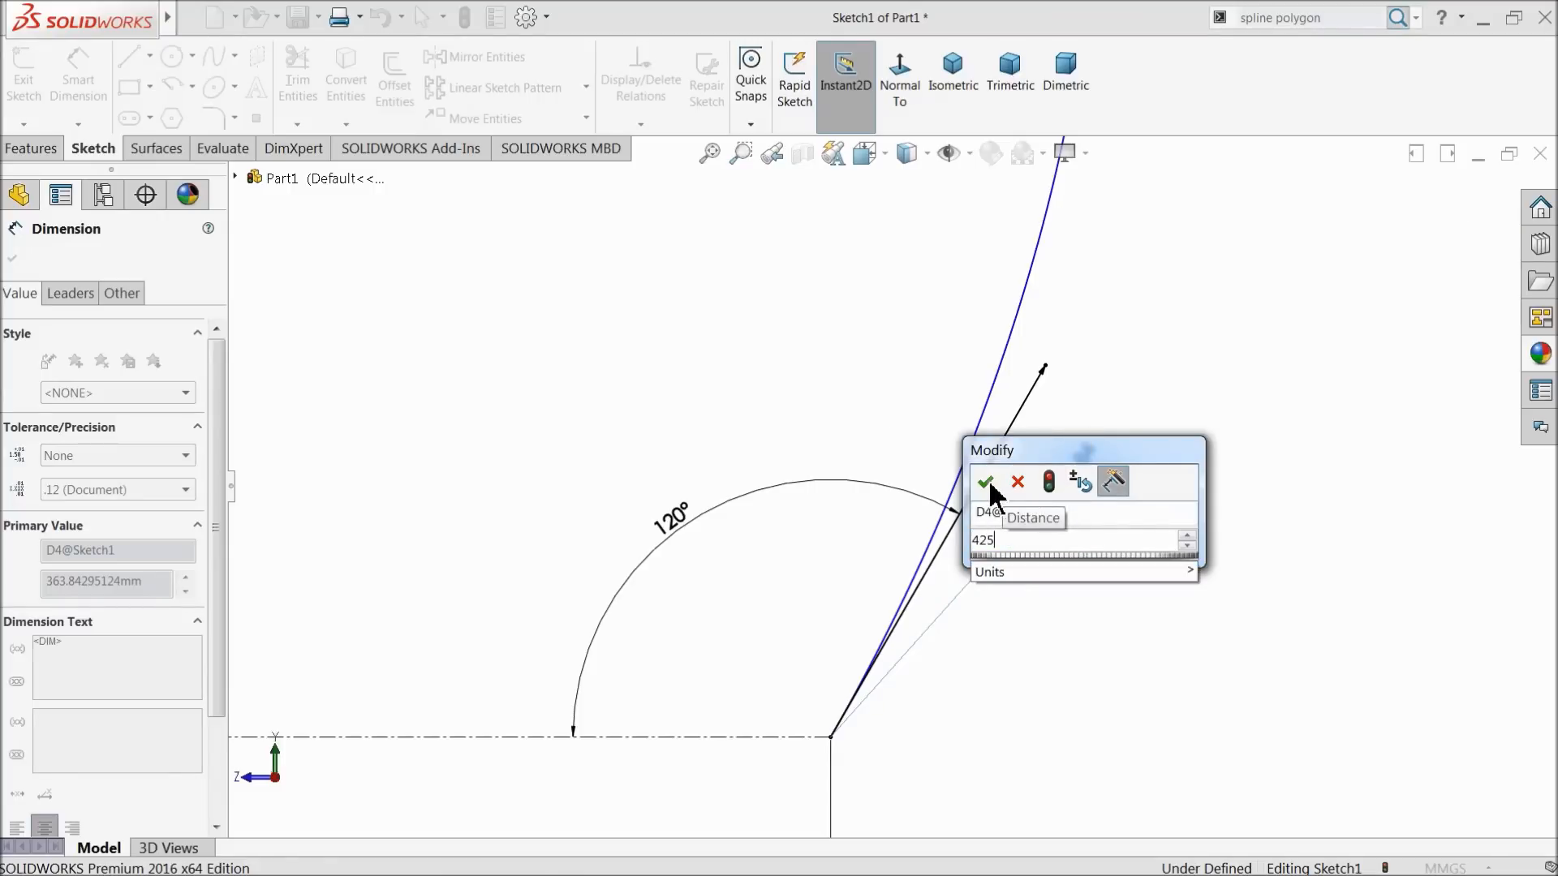
left_click(985, 482)
Dimension the horizontal distance from the vertical centerline to the spline's outer interior point as 362.5 mm
scroll(945, 477, "up", 6)
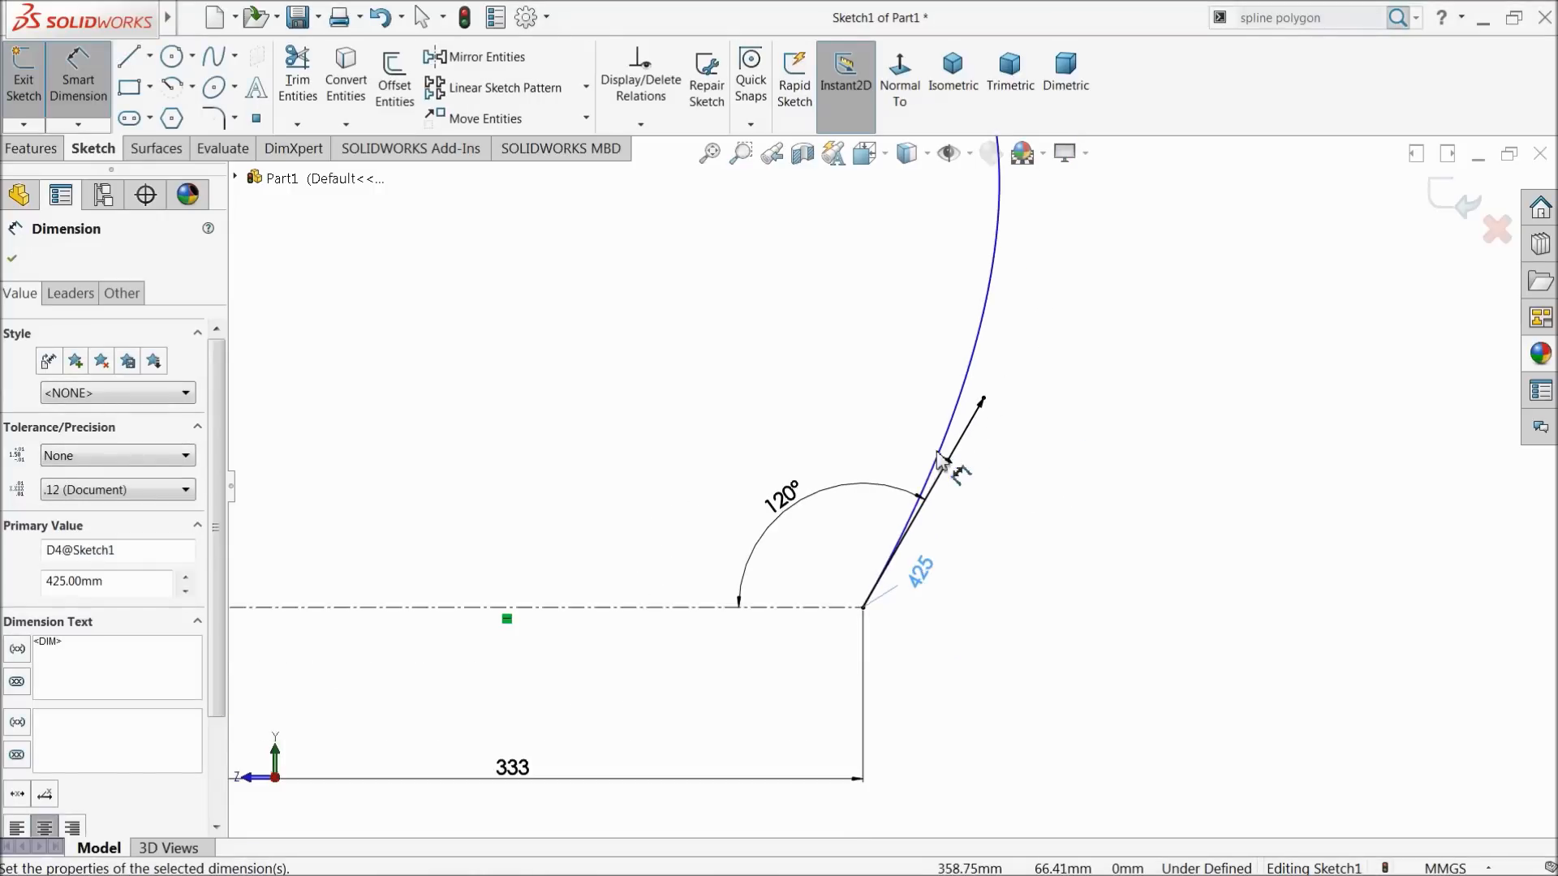
scroll(899, 462, "up", 5)
scroll(771, 393, "down", 4)
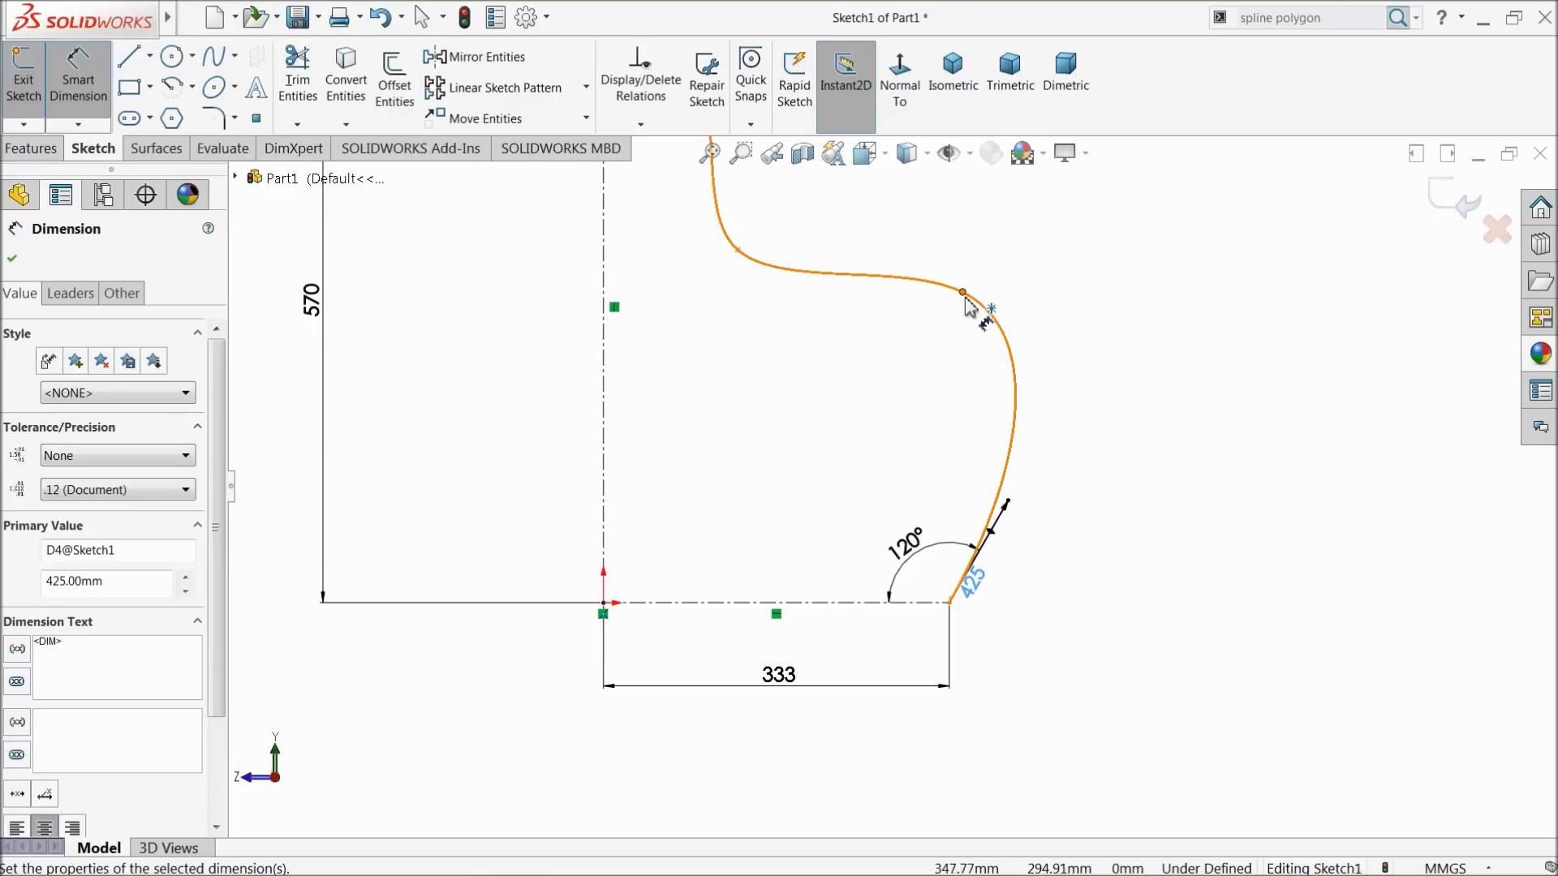
left_click(963, 292)
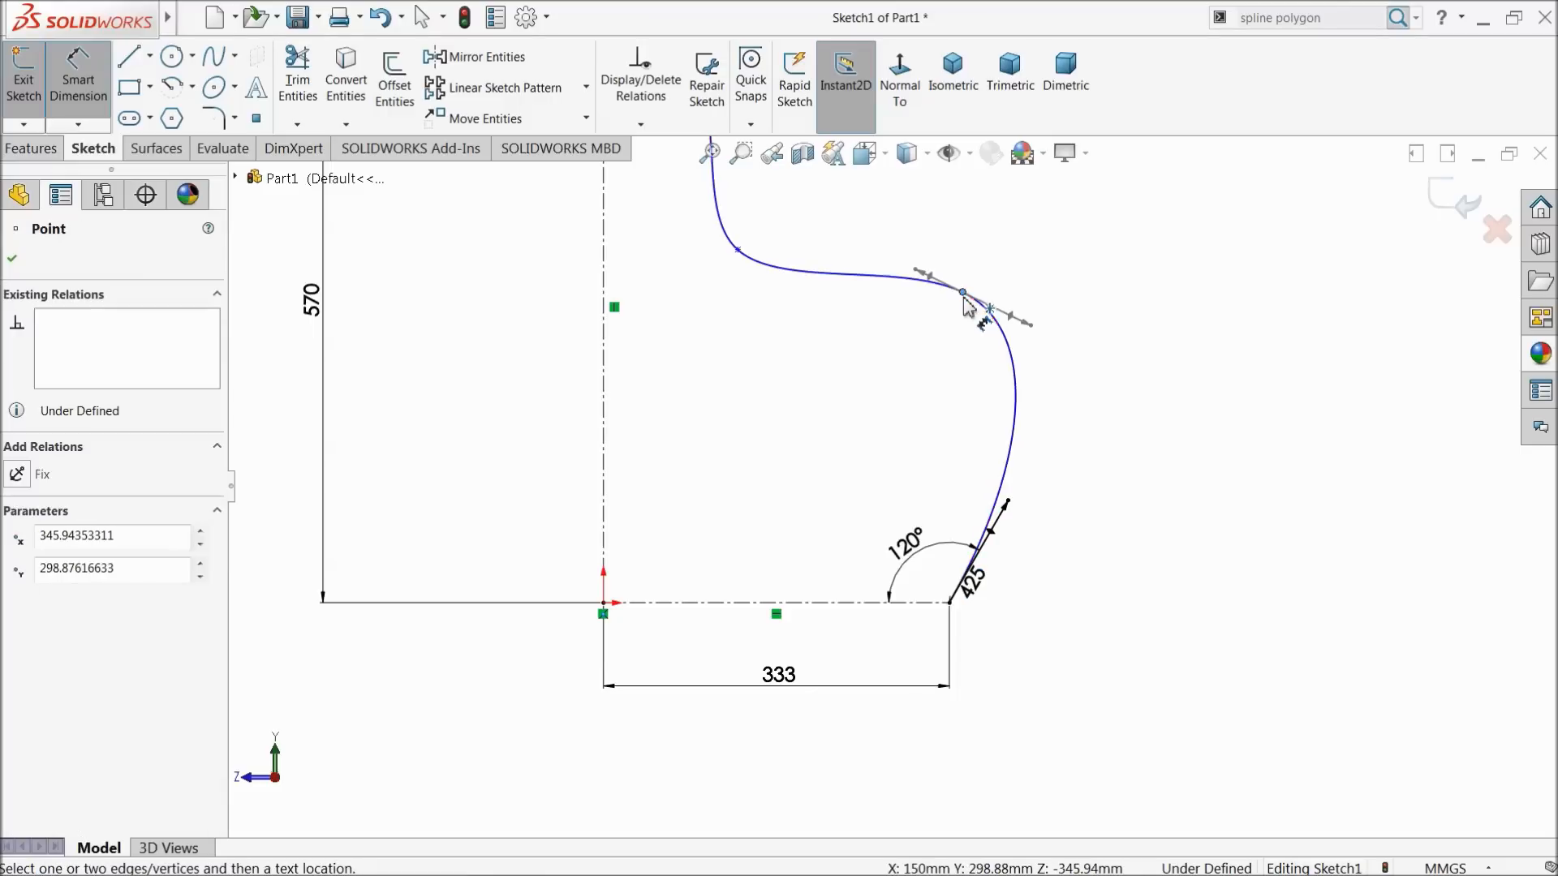
left_click(604, 495)
left_click(752, 738)
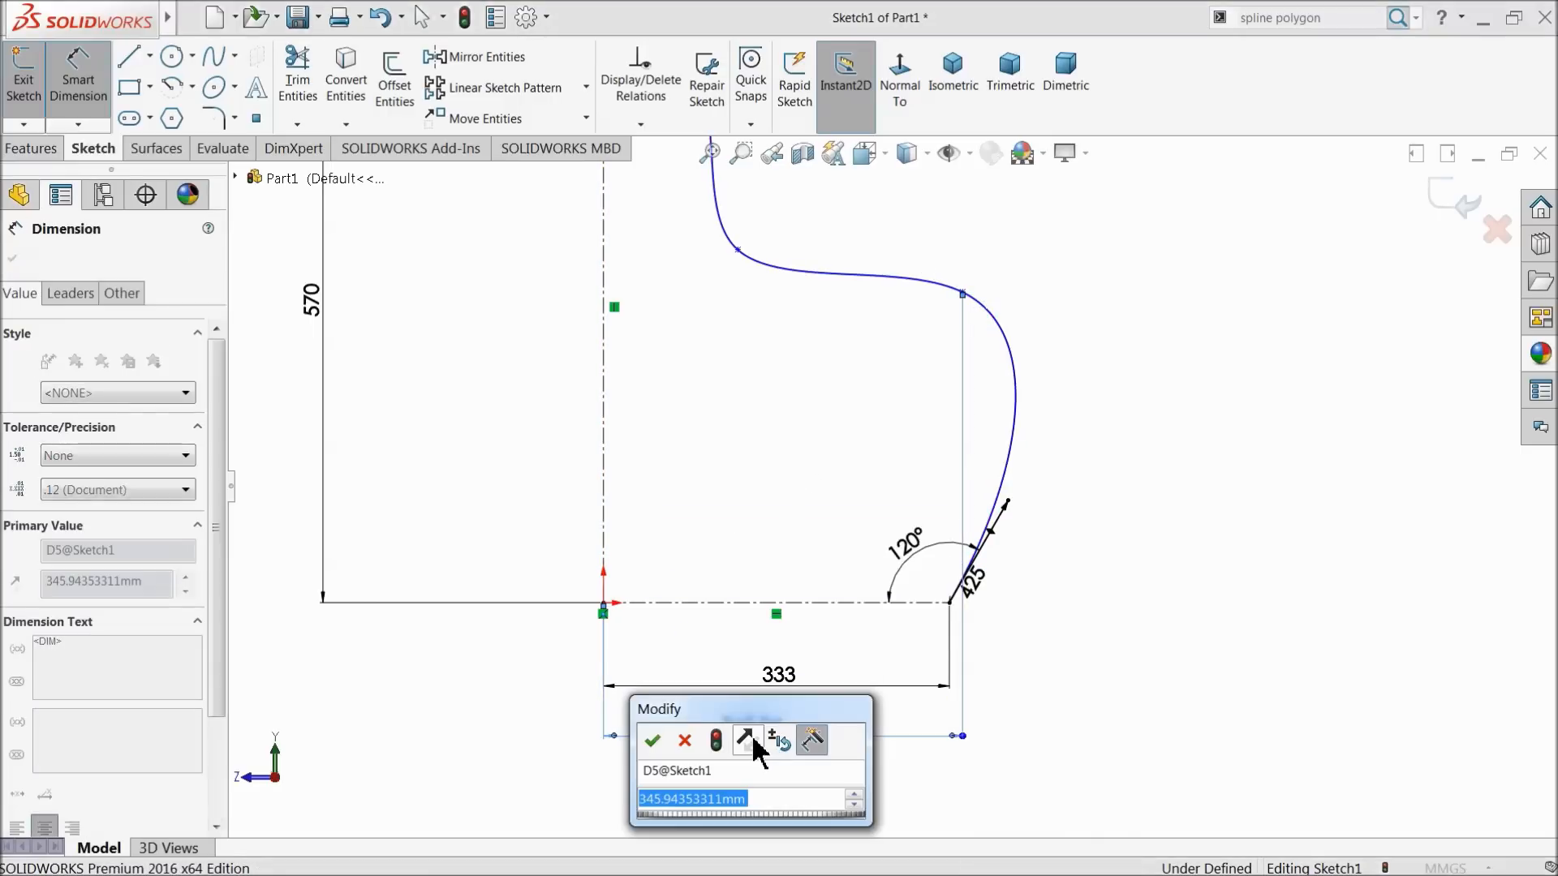
type("362.5")
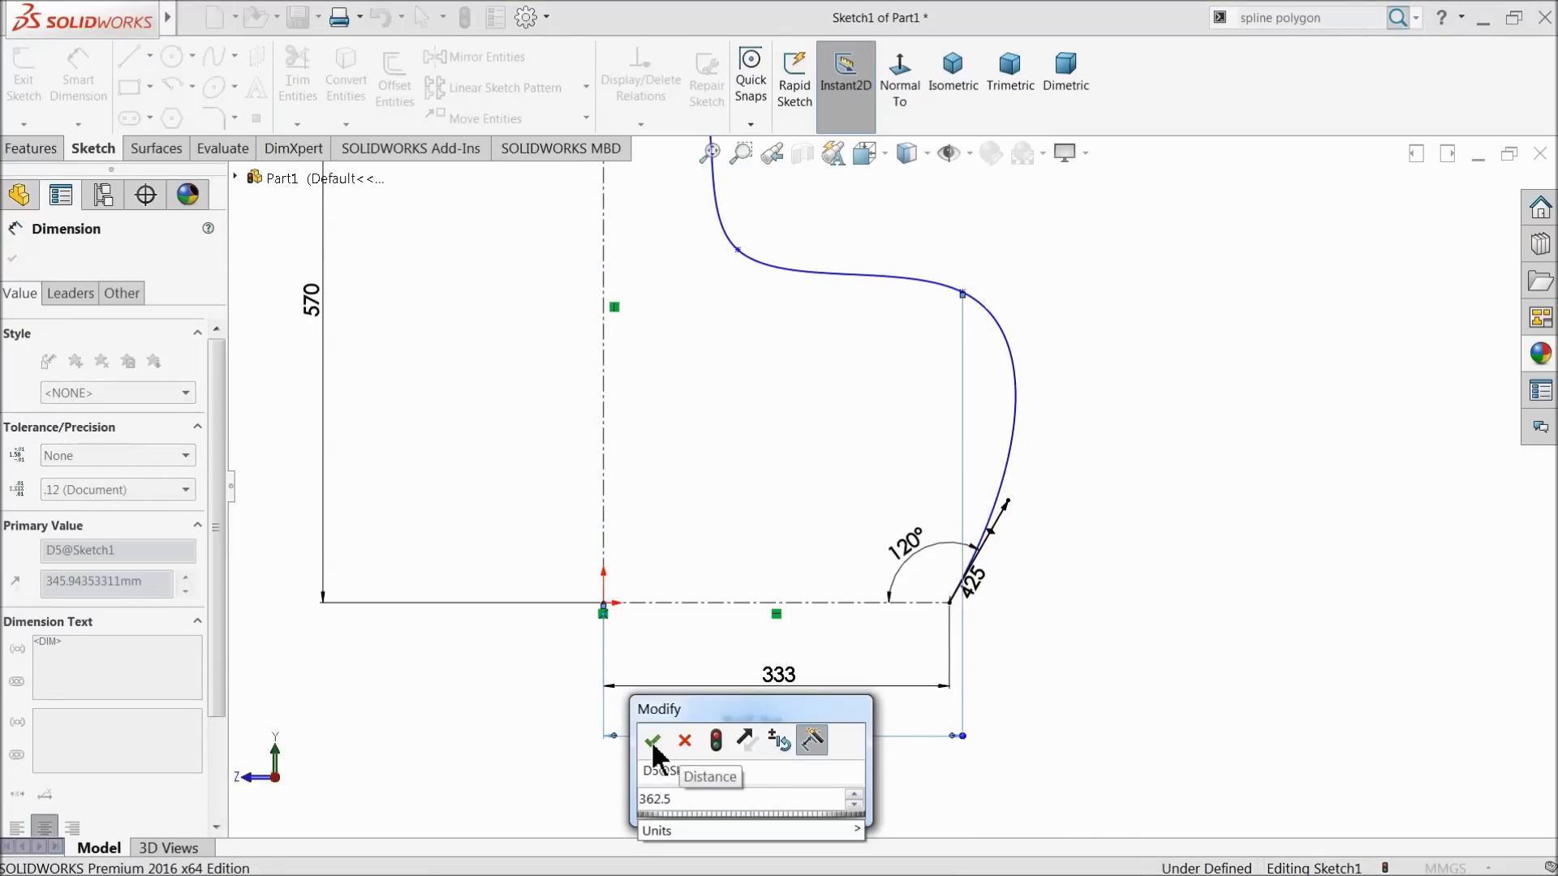
left_click(652, 741)
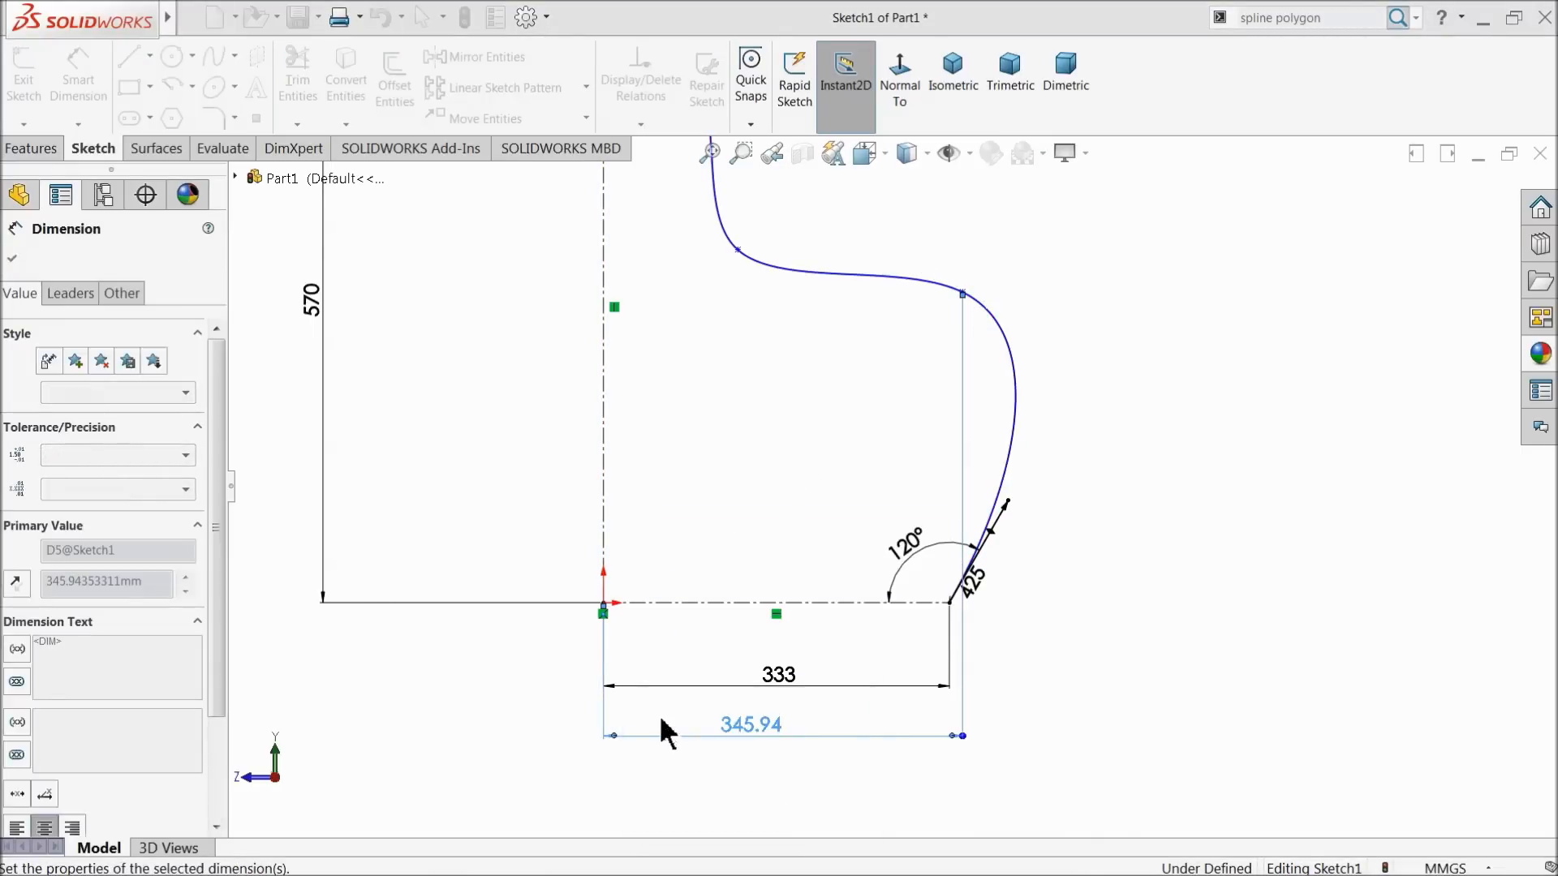
Dimension the height of the spline's outer interior point above the horizontal centerline as 303.5 mm
left_click(980, 293)
left_click(694, 604)
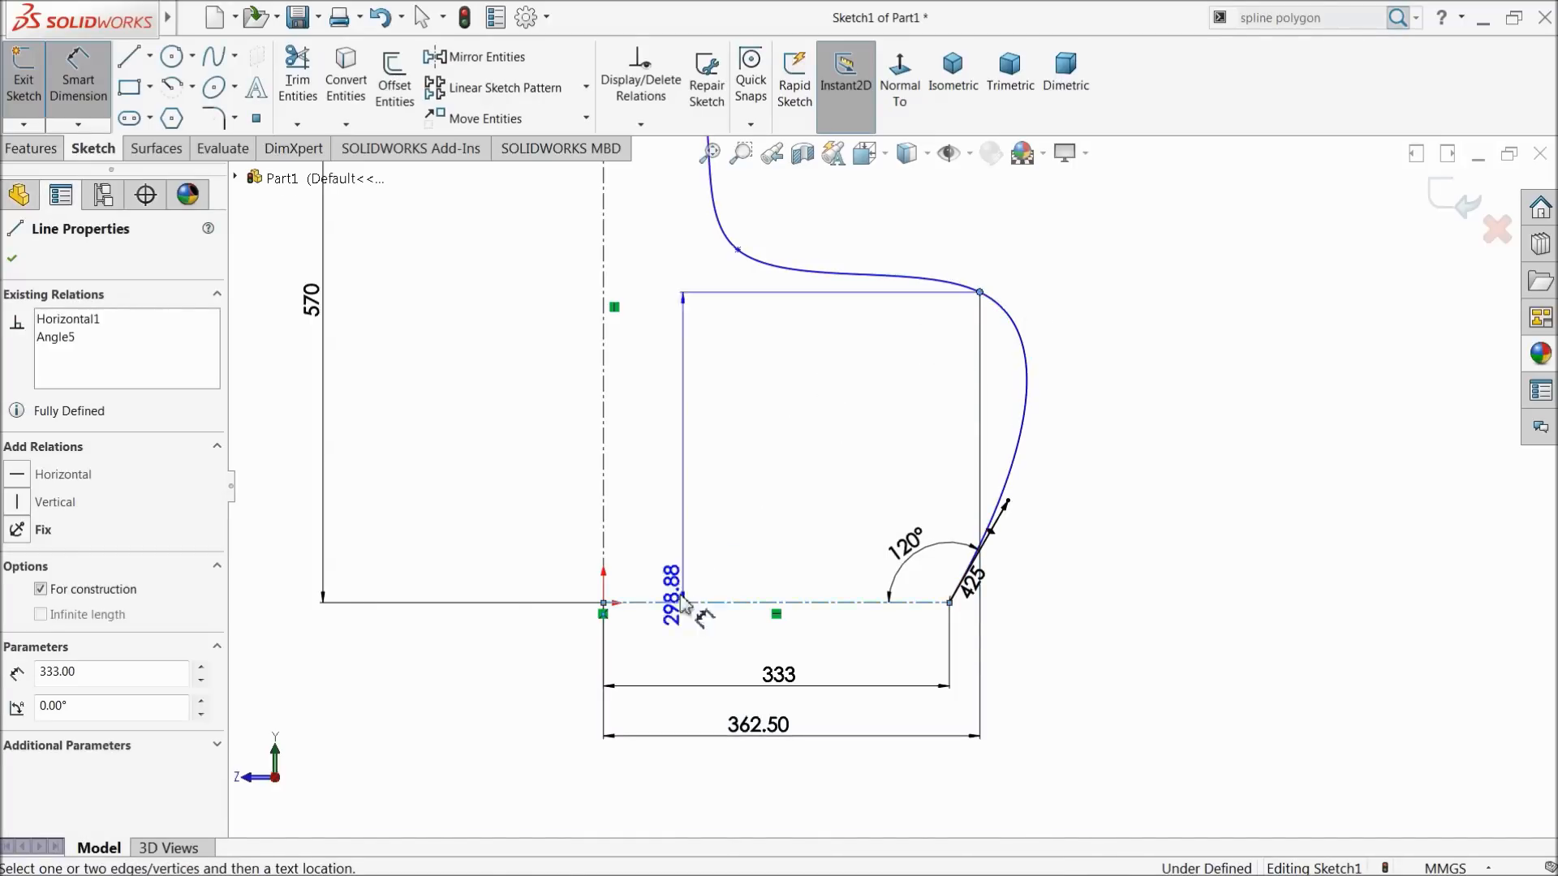
left_click(489, 465)
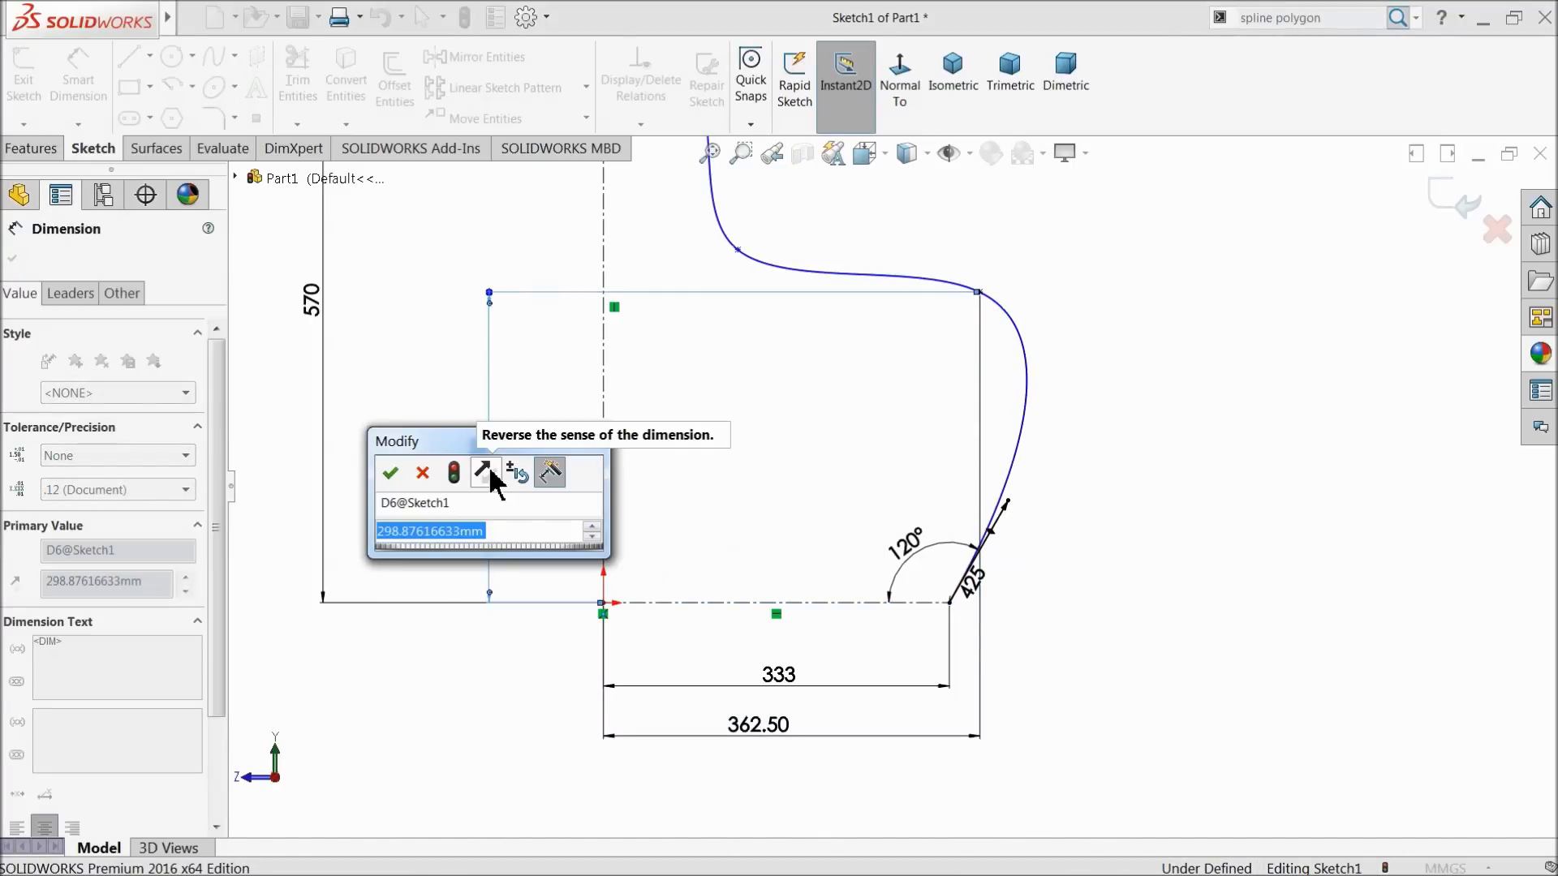
type("303.5")
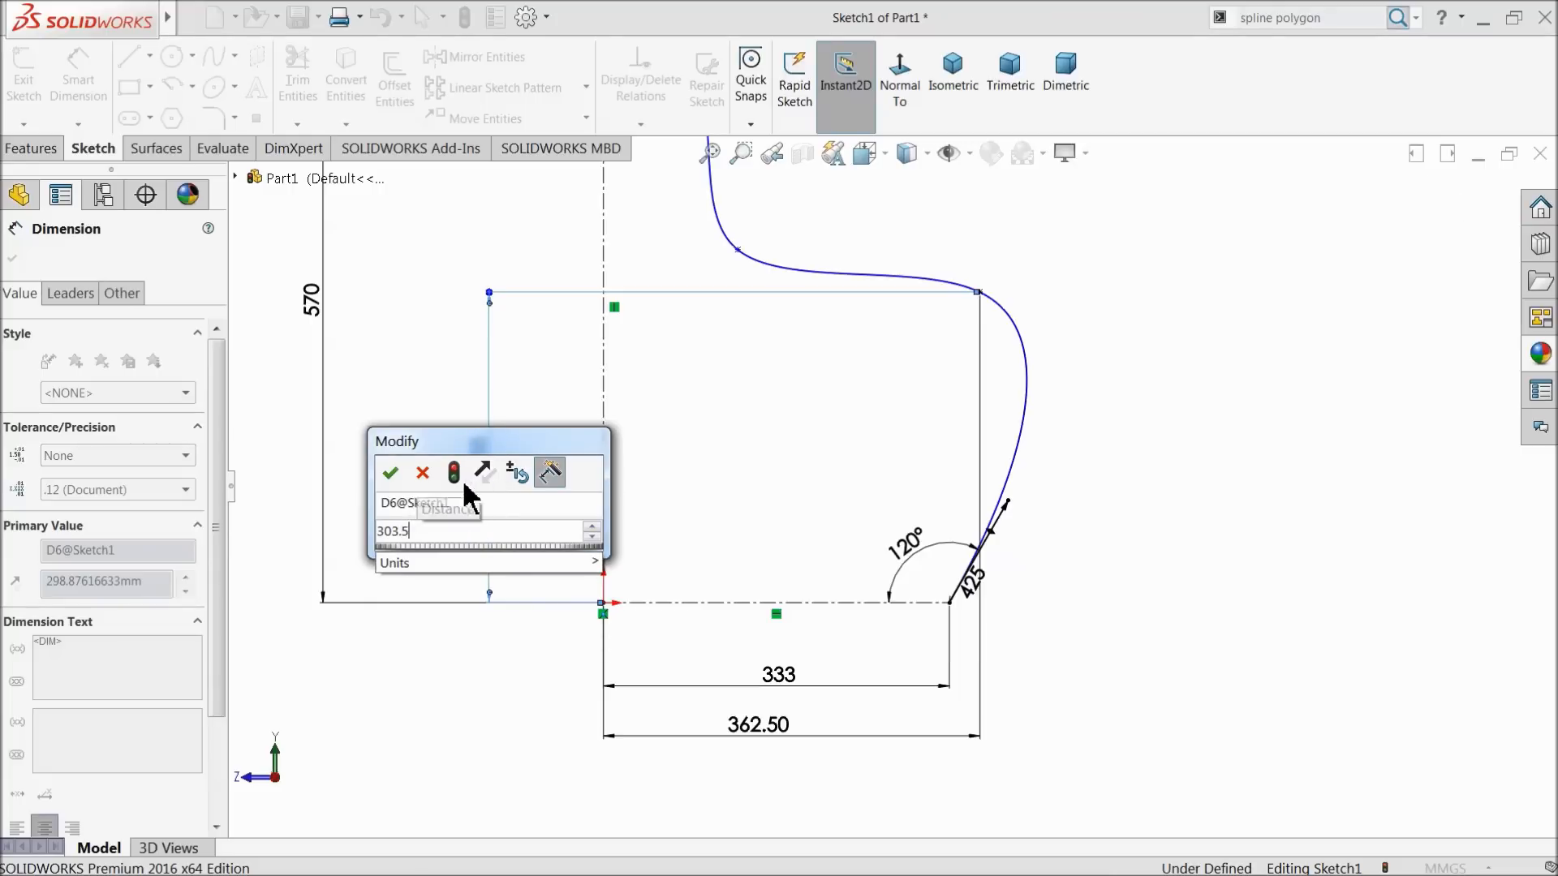
left_click(391, 472)
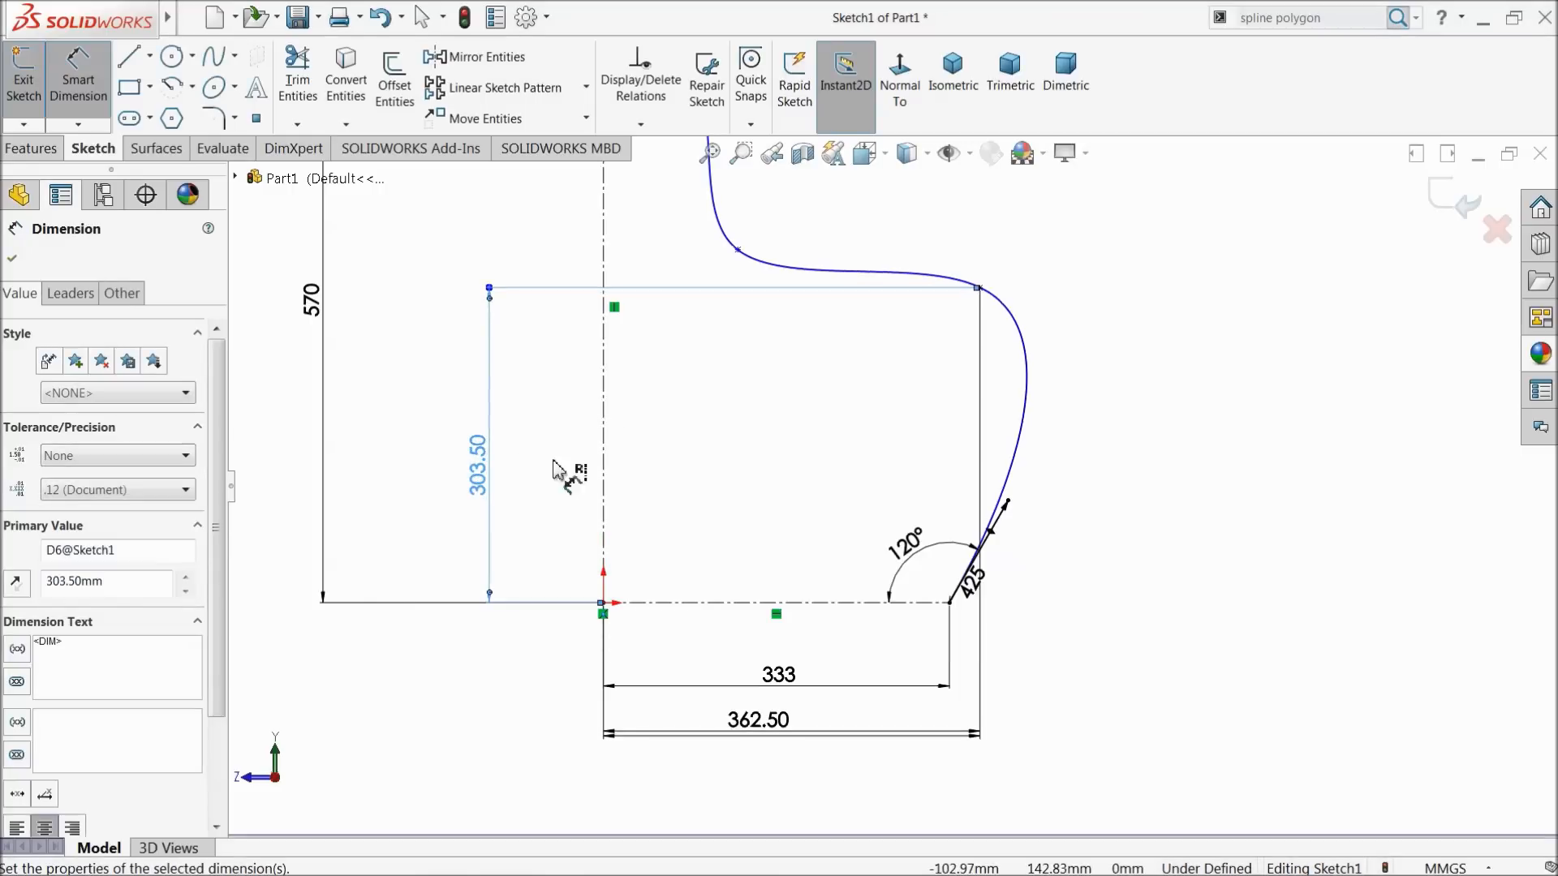
Show the handle at the spline's outer interior point and dimension its tangent magnitude as 450 mm
scroll(979, 308, "down", 2)
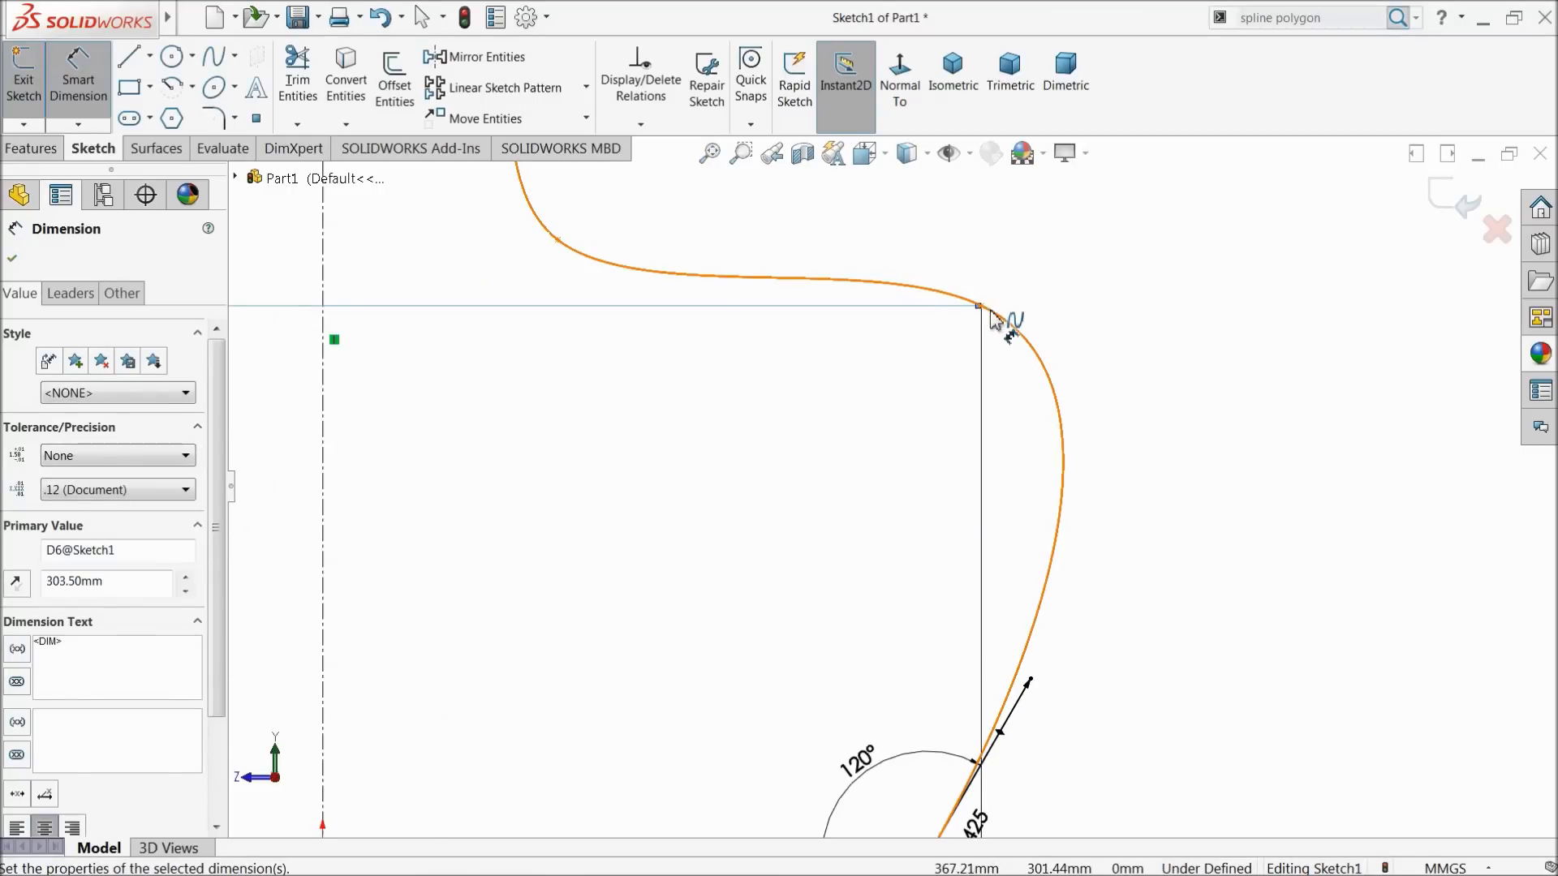
left_click(983, 307)
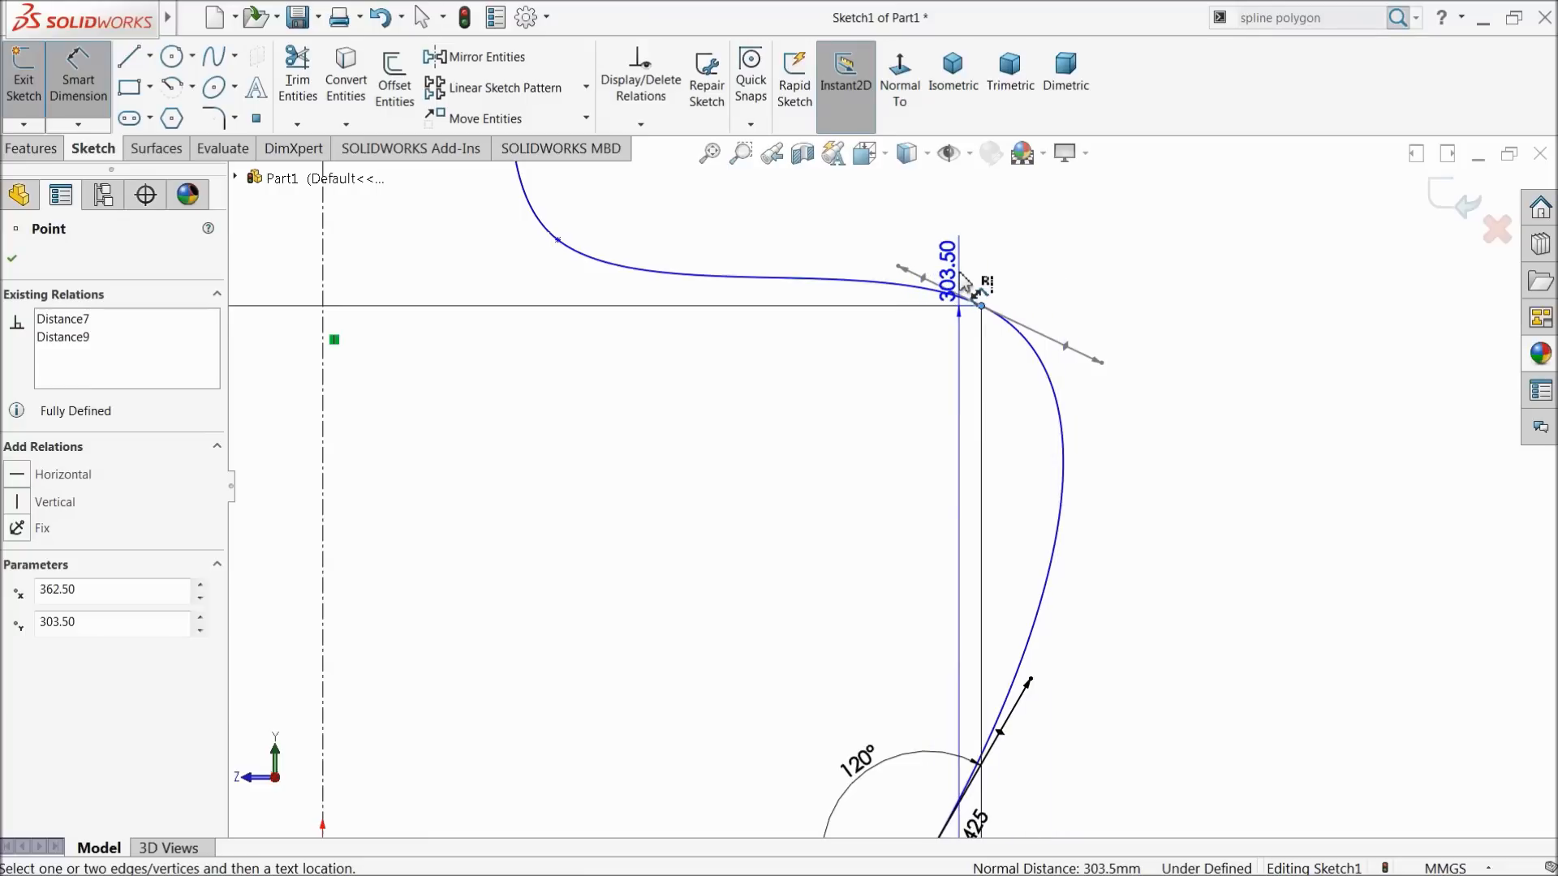
key("Escape")
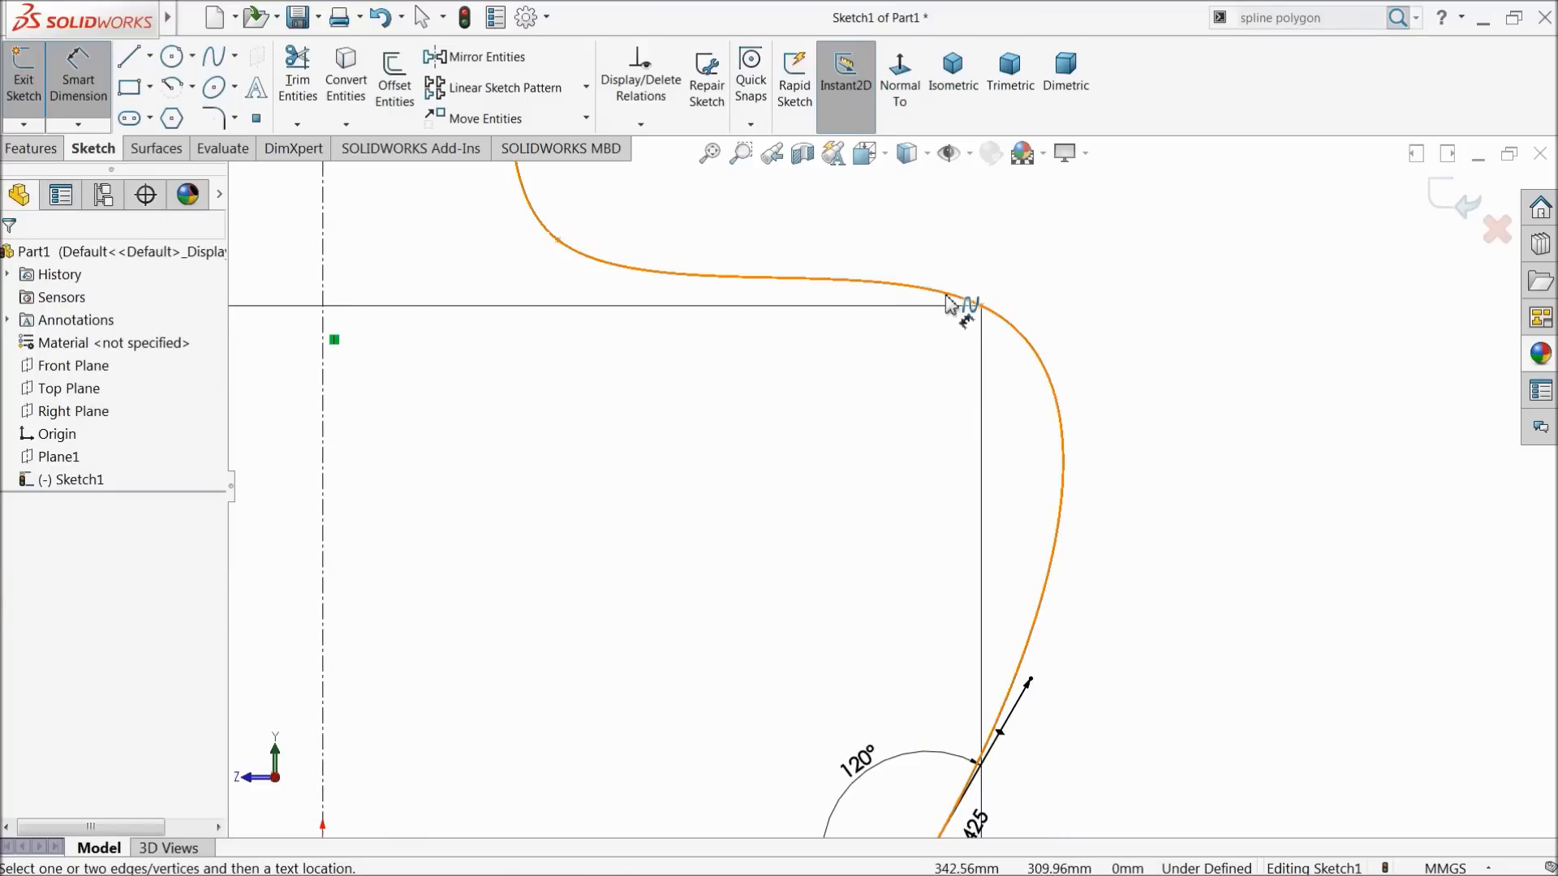
left_click(945, 297)
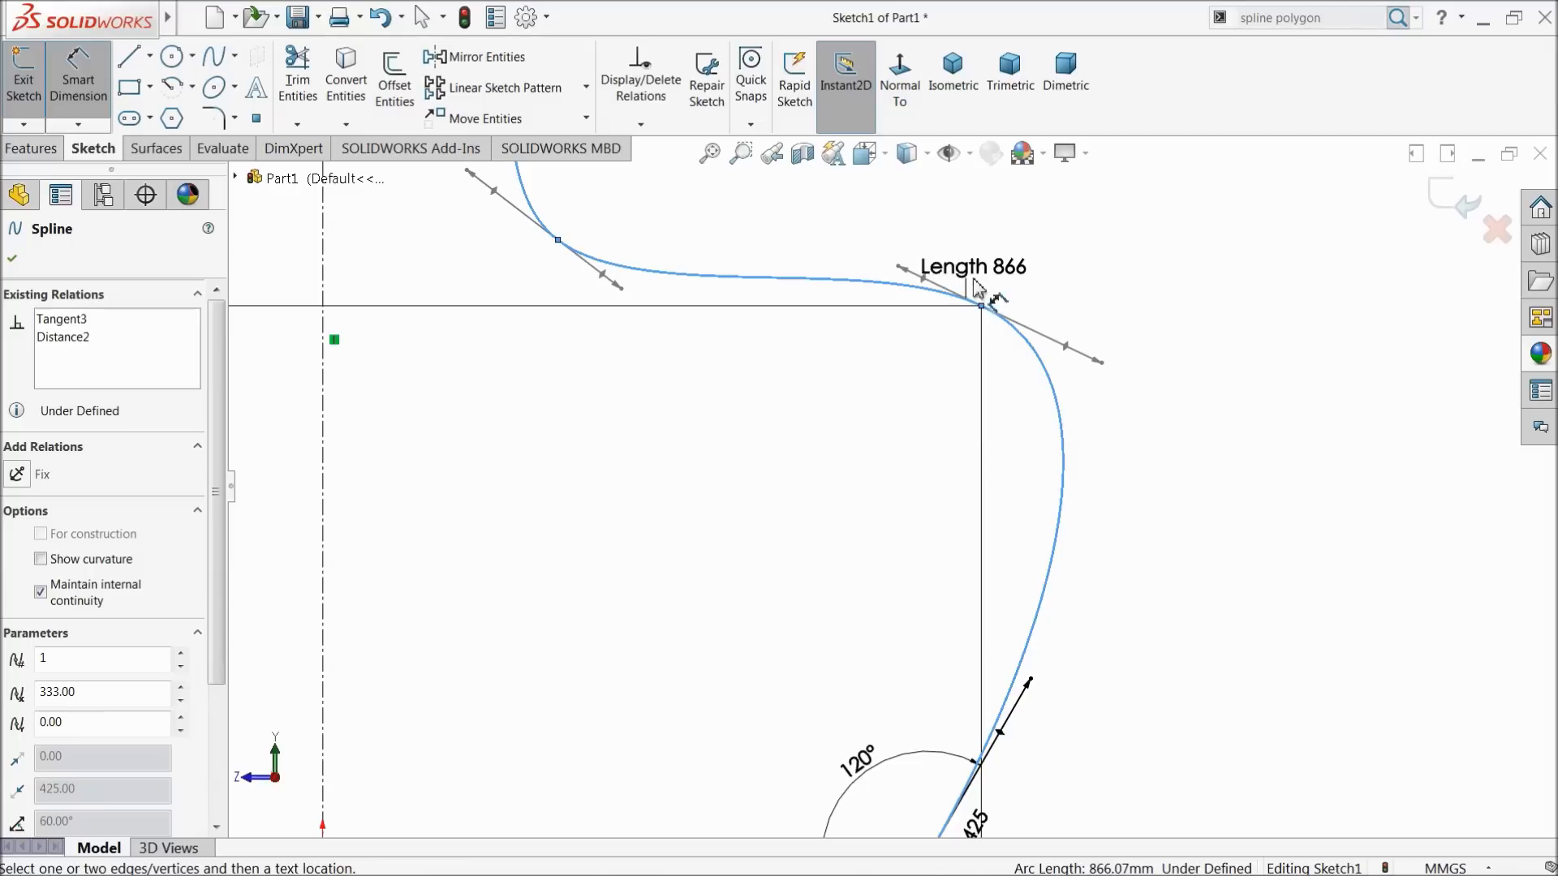
left_click(925, 279)
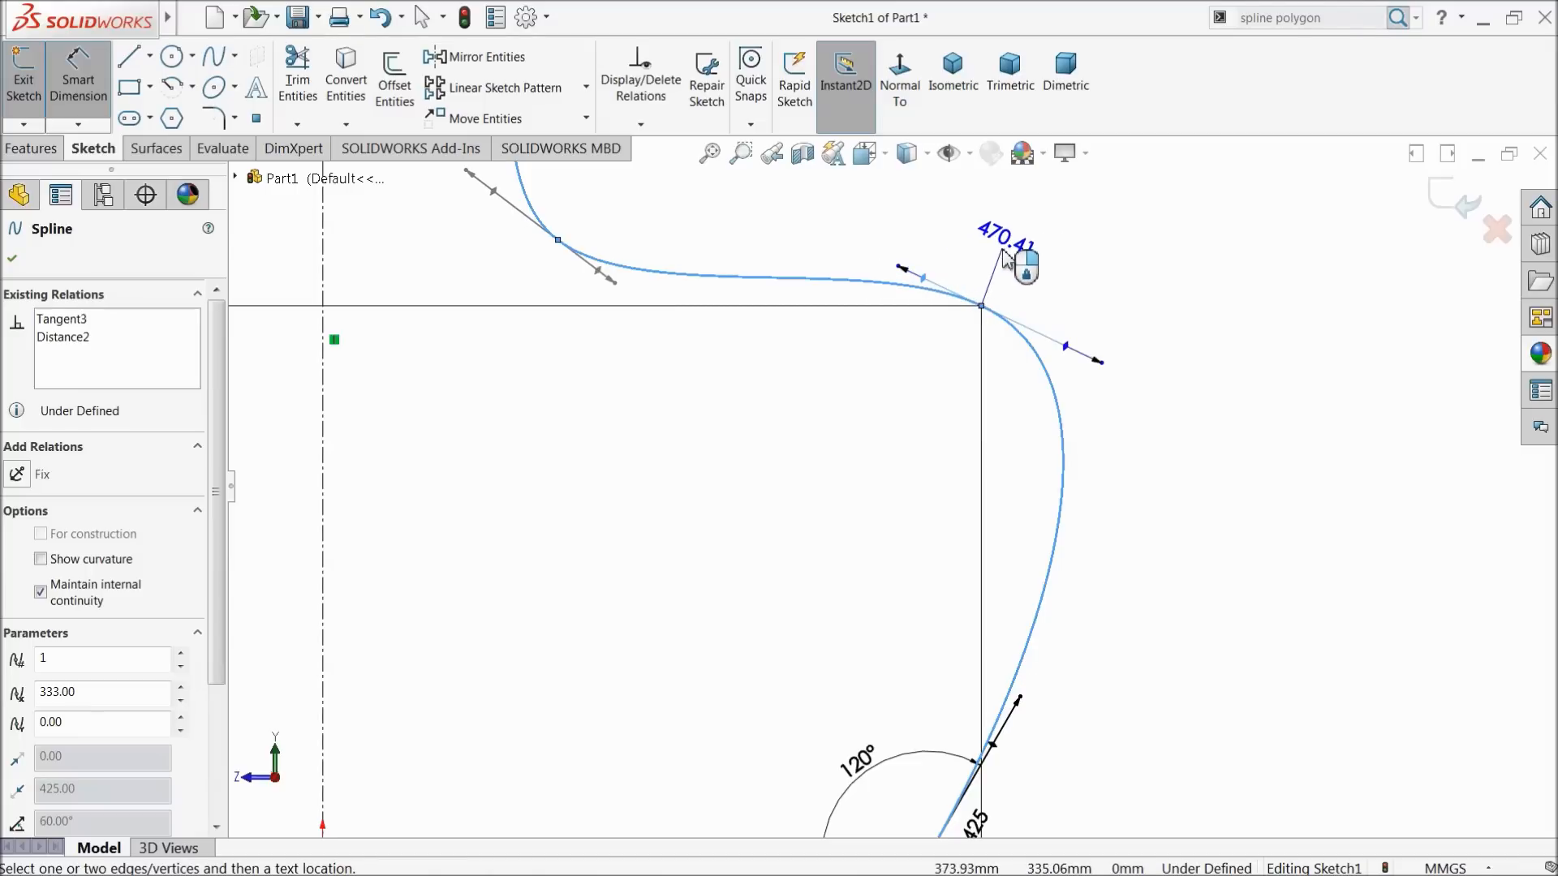
left_click(1017, 243)
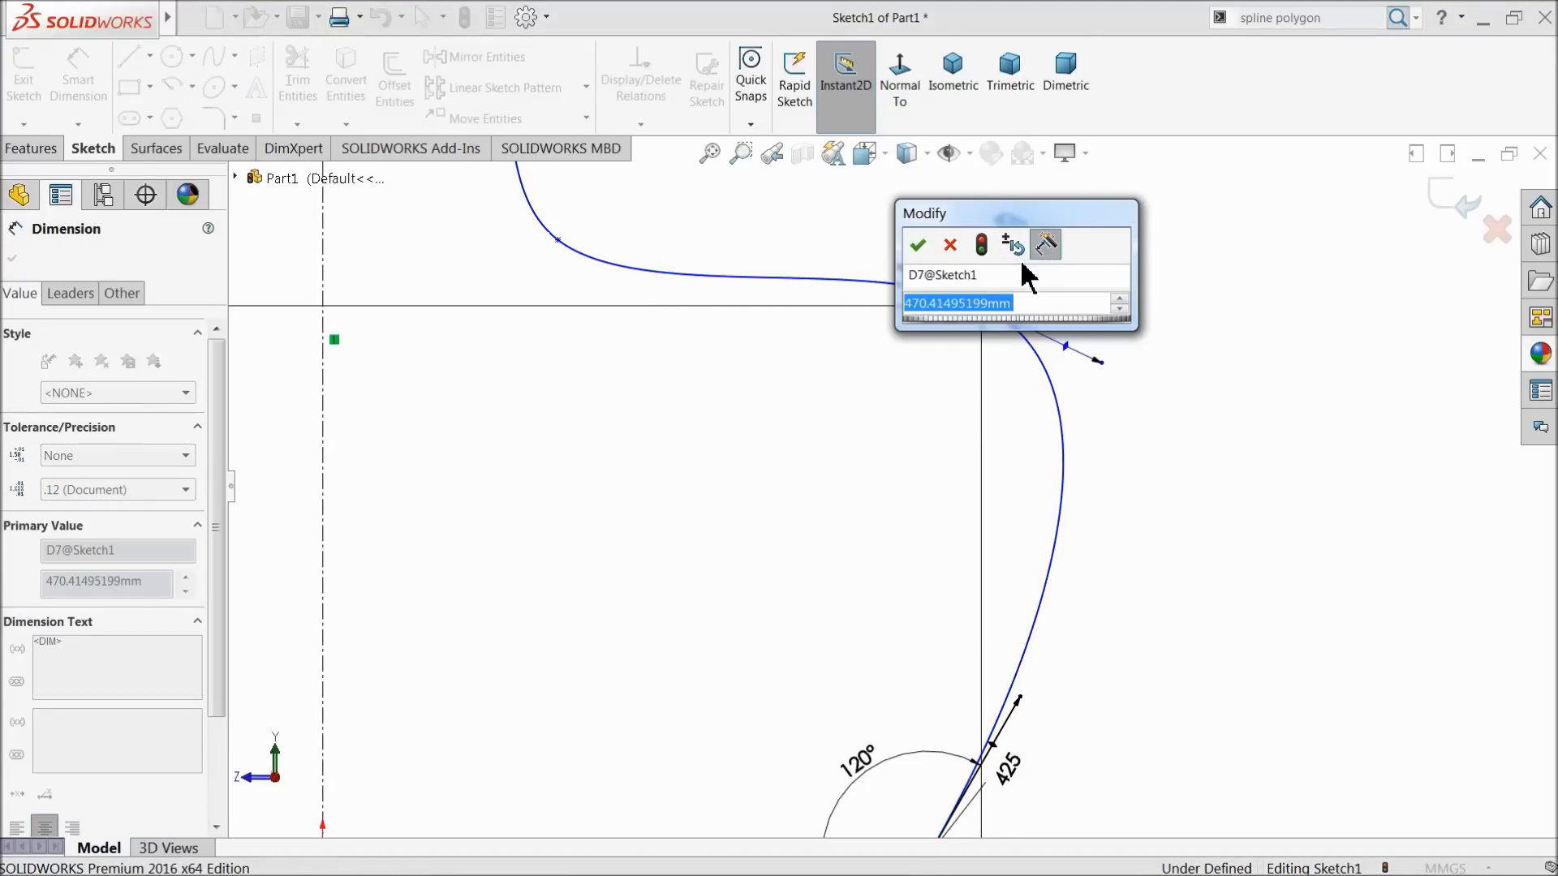
type("450")
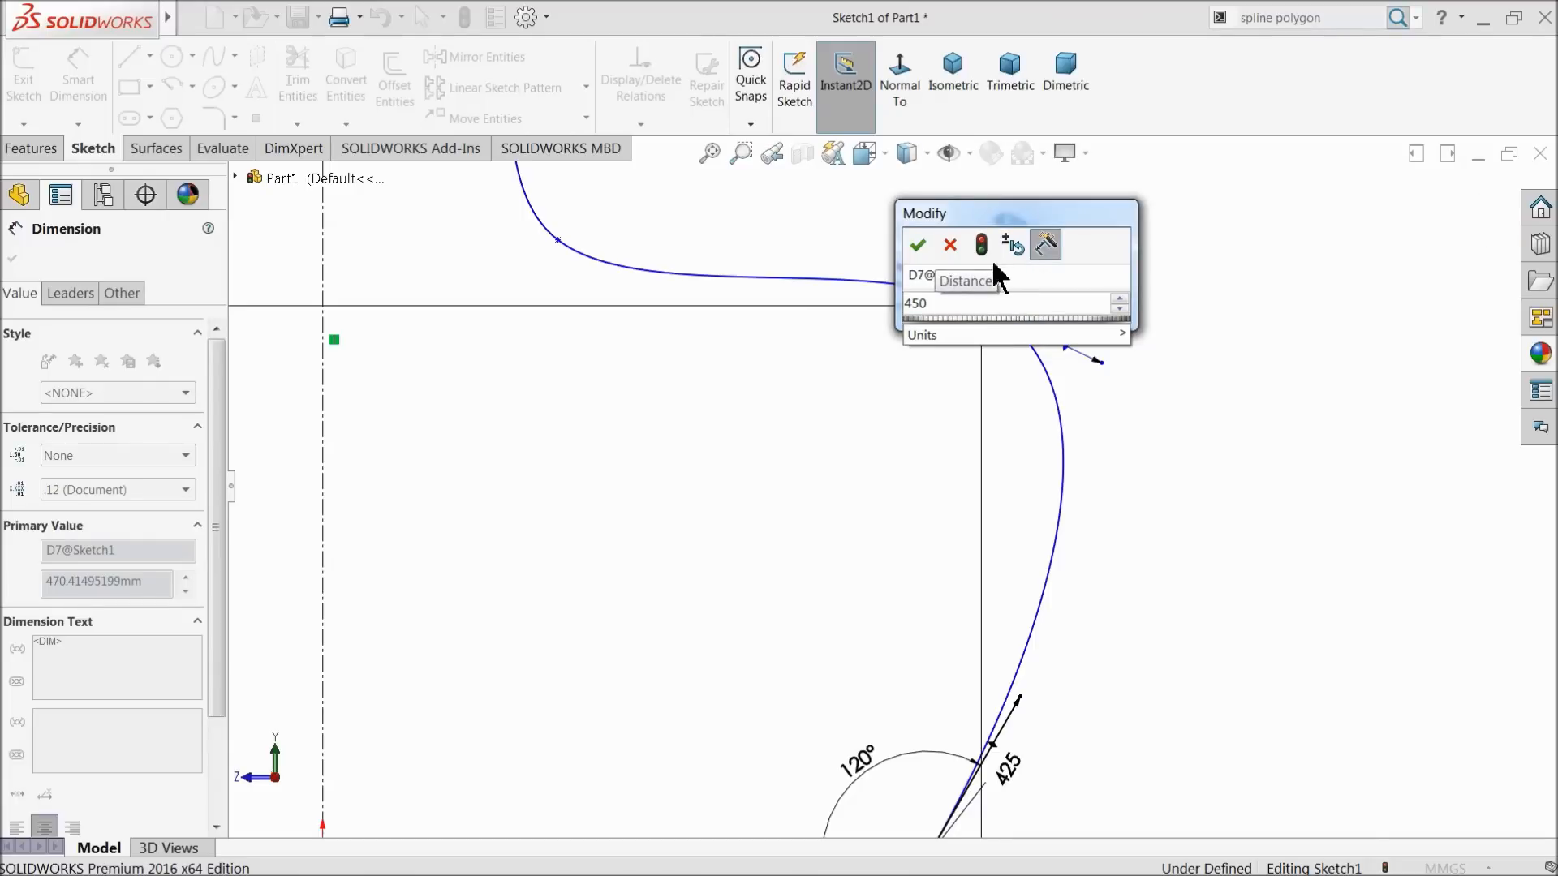
left_click(918, 246)
Dimension the height of the spline's inner interior point above the horizontal centerline as 331.5 mm
scroll(852, 337, "up", 3)
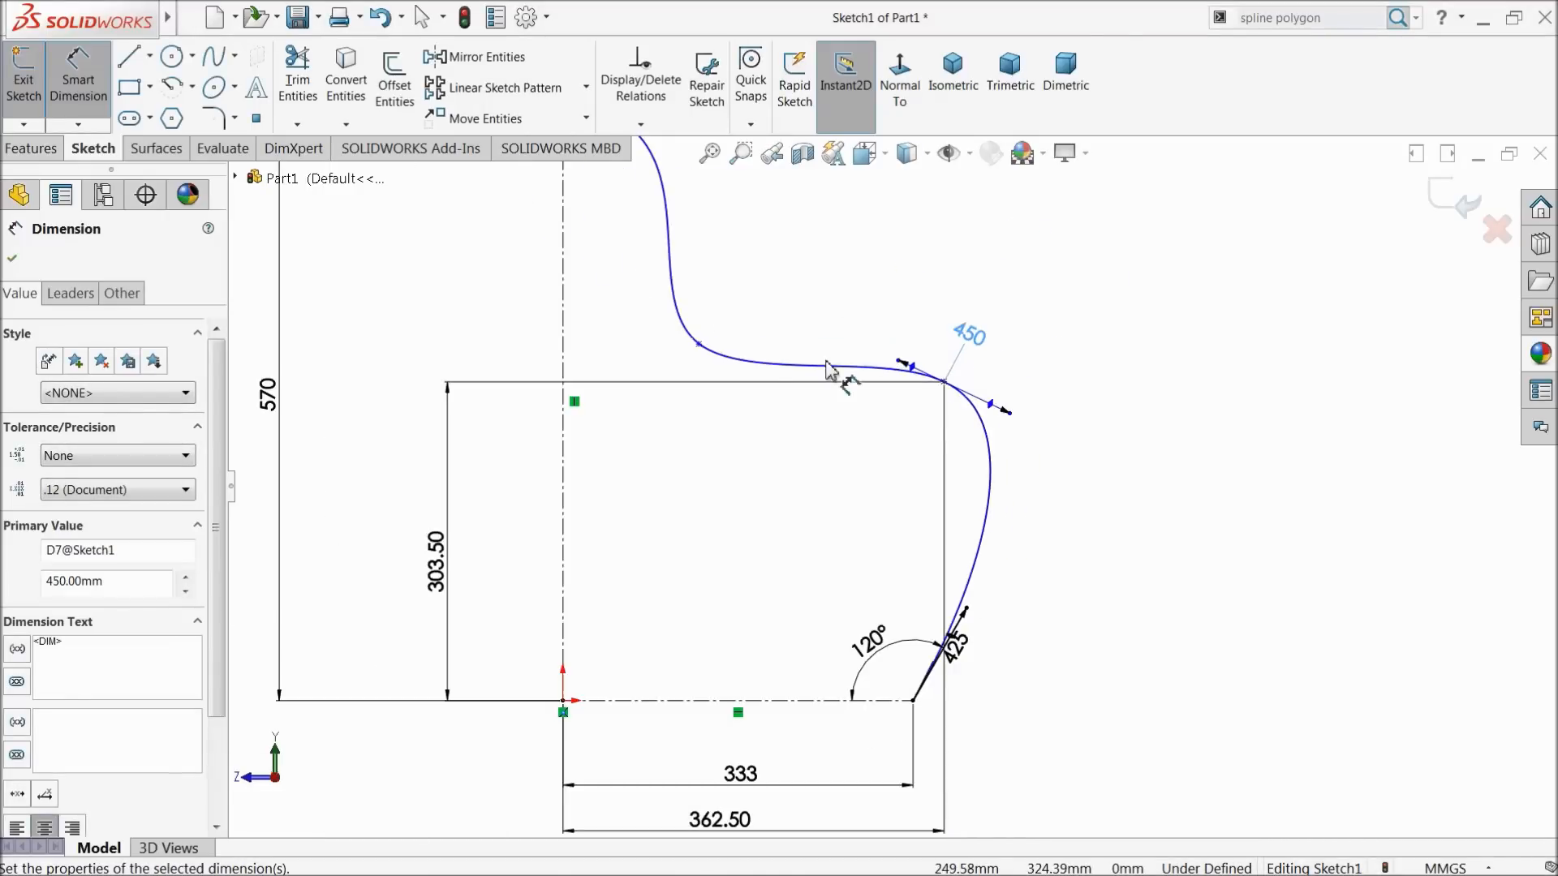
scroll(783, 400, "down", 3)
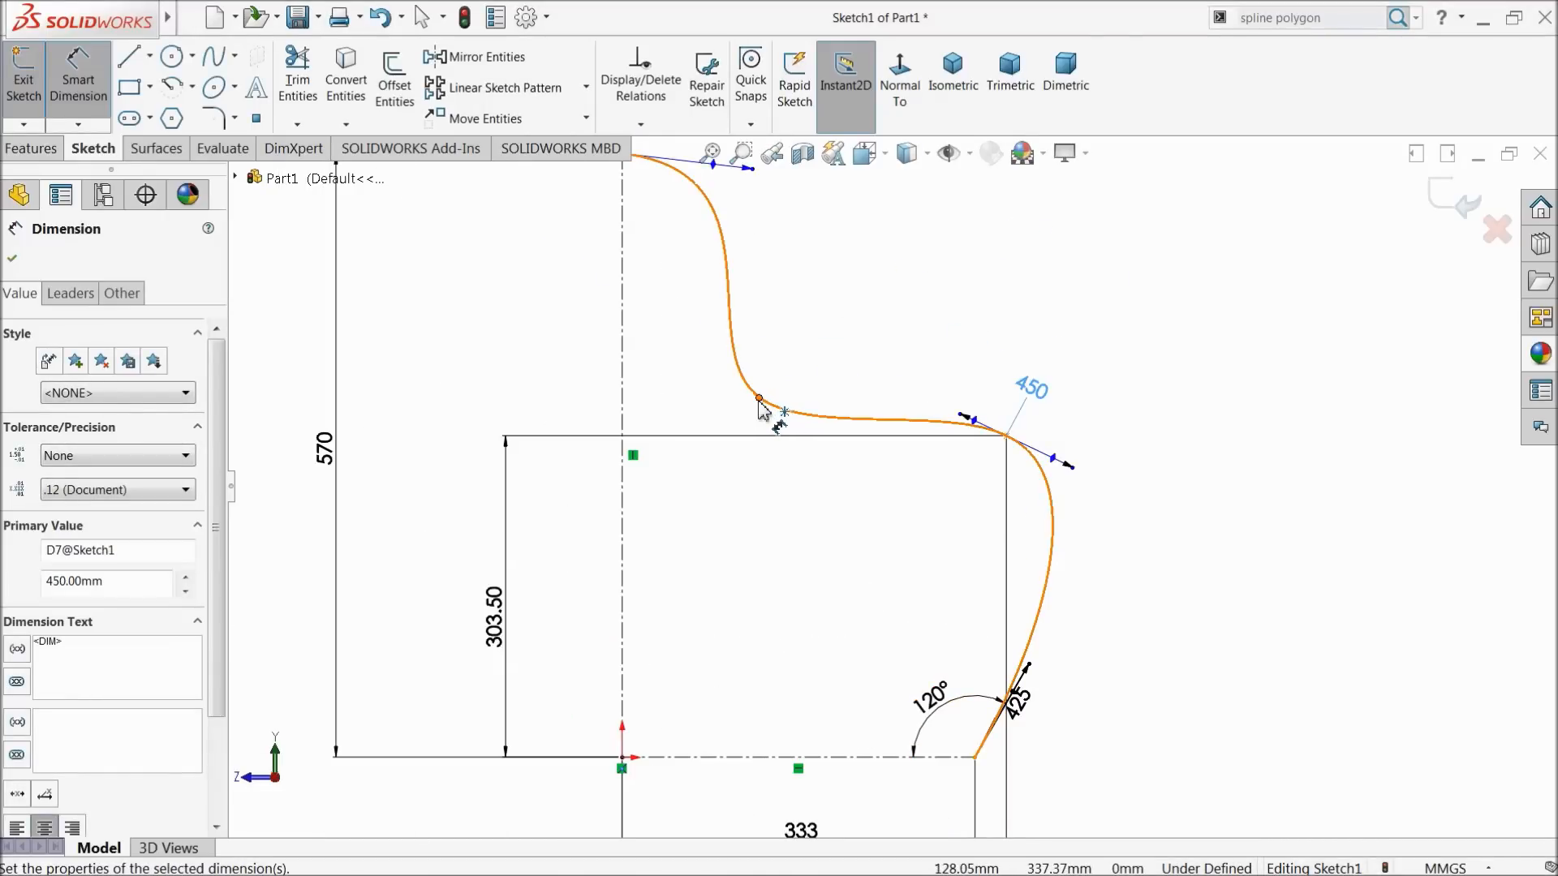
left_click(759, 399)
left_click(692, 757)
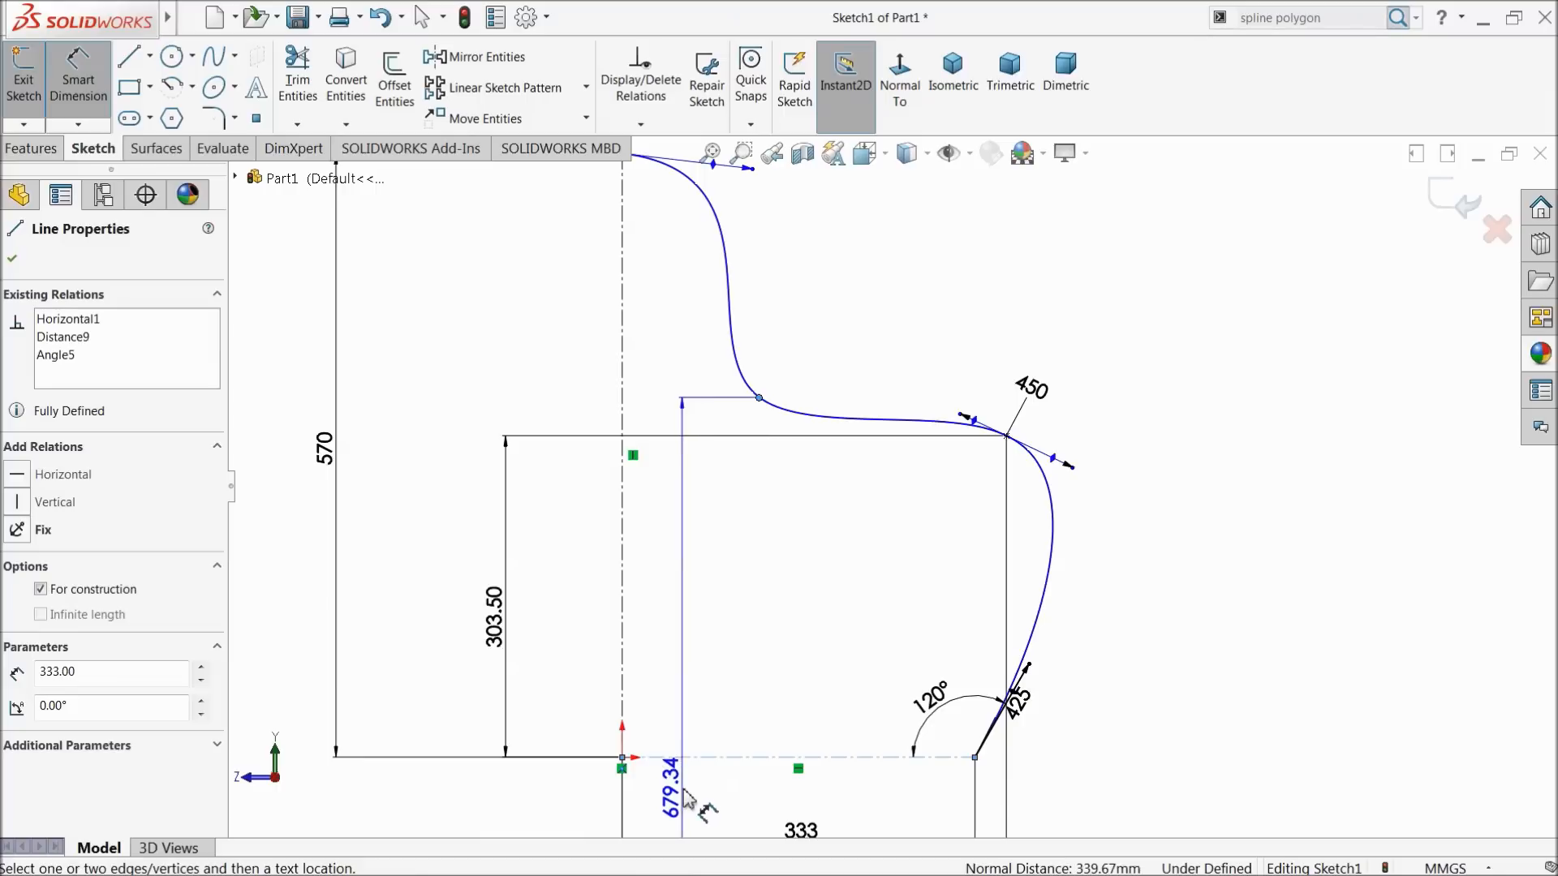
left_click(438, 535)
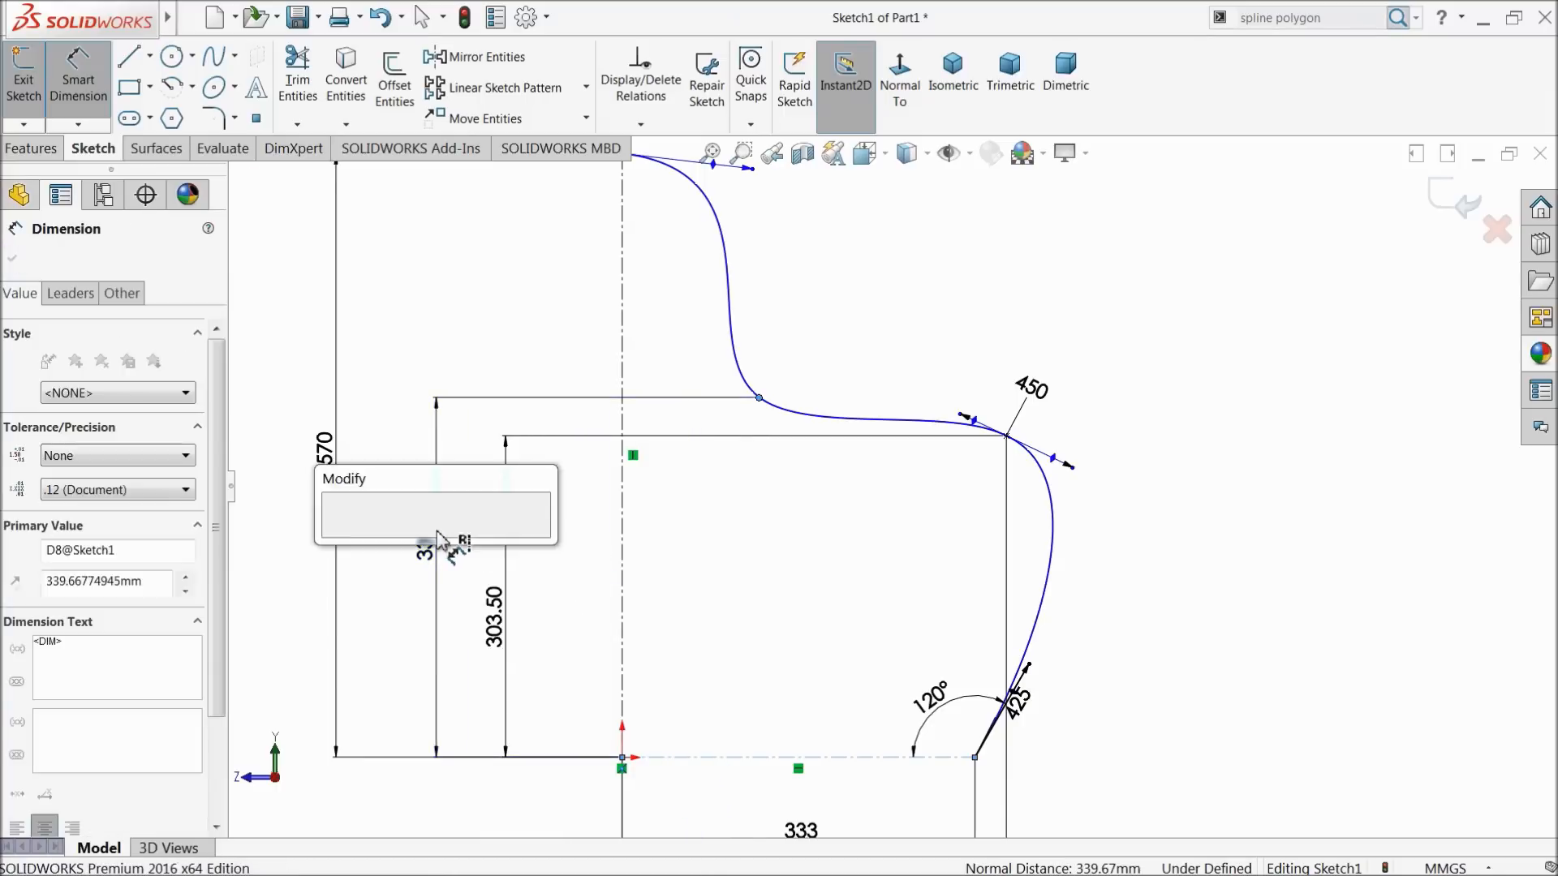
type("33")
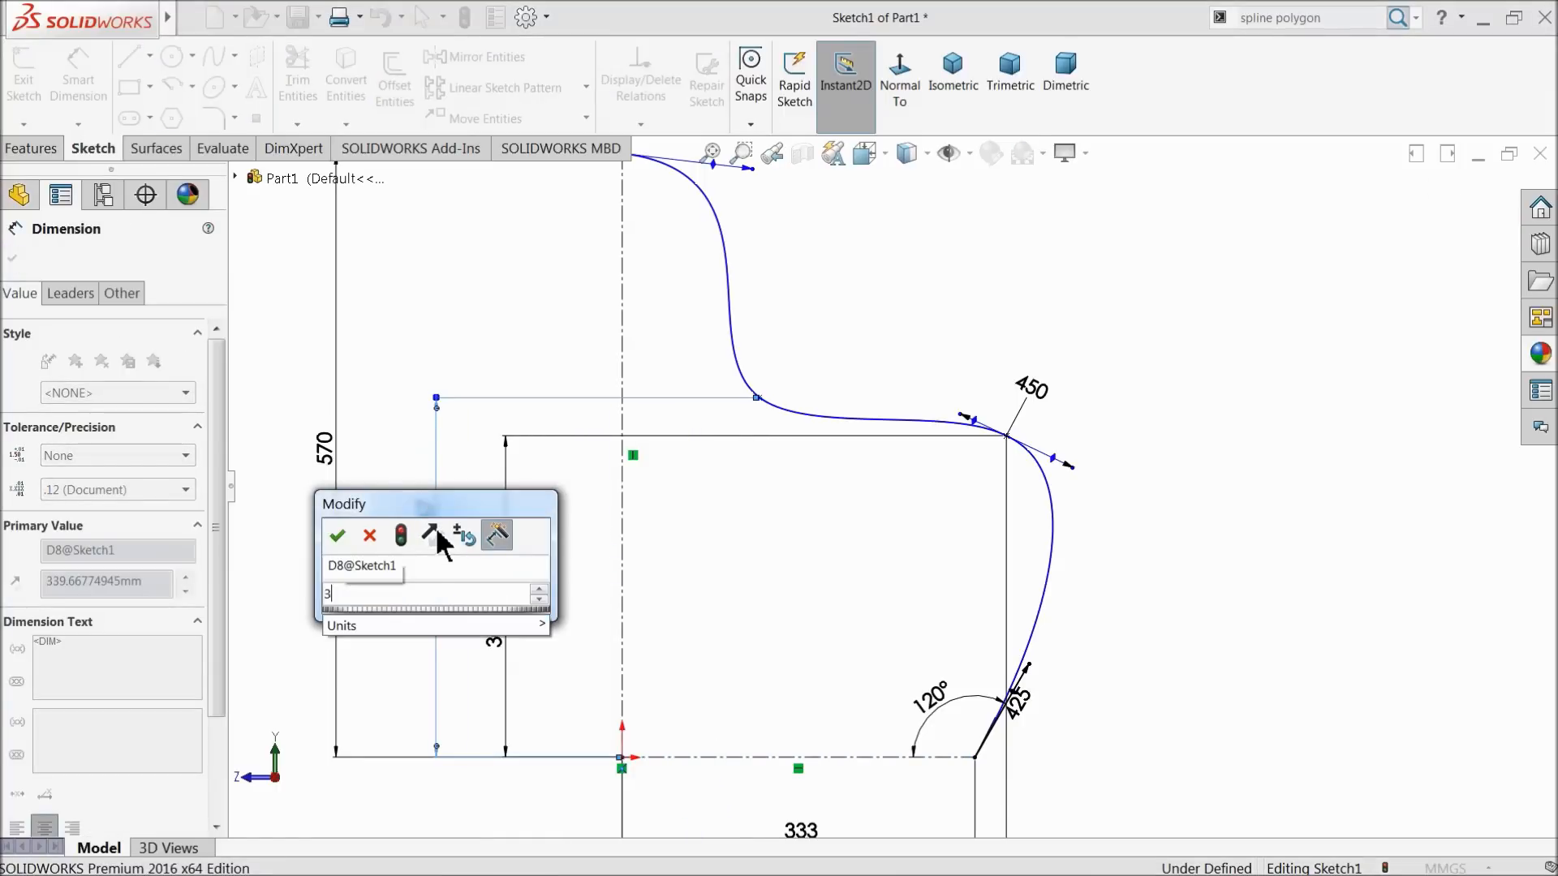
type(".5")
left_click(337, 535)
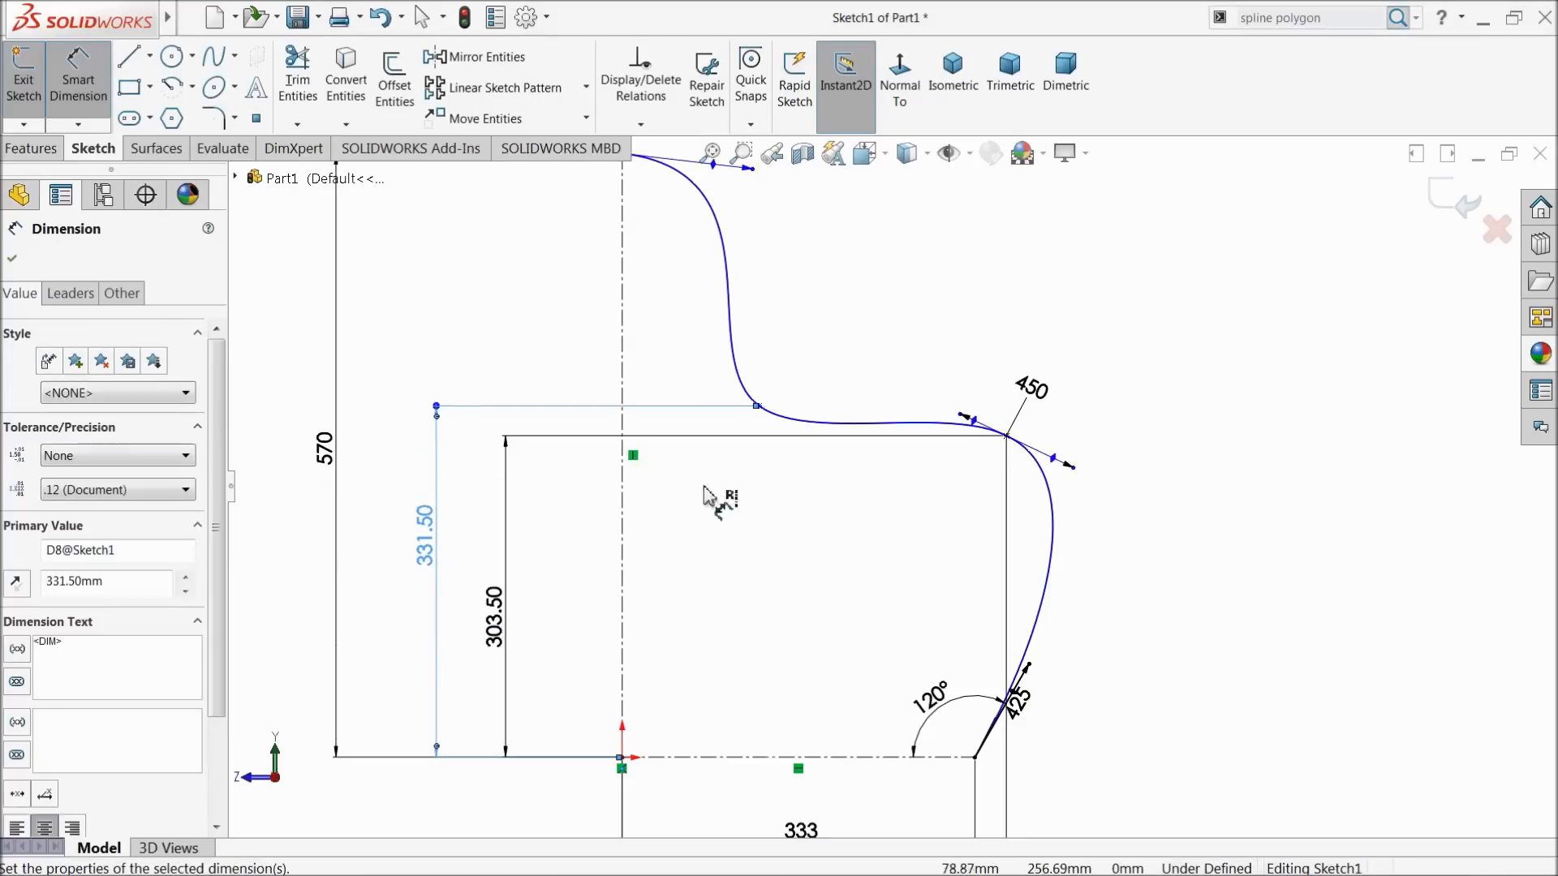
Dimension the horizontal distance from the vertical centerline to the spline's inner interior point as 129 mm
left_click(757, 405)
left_click(621, 524)
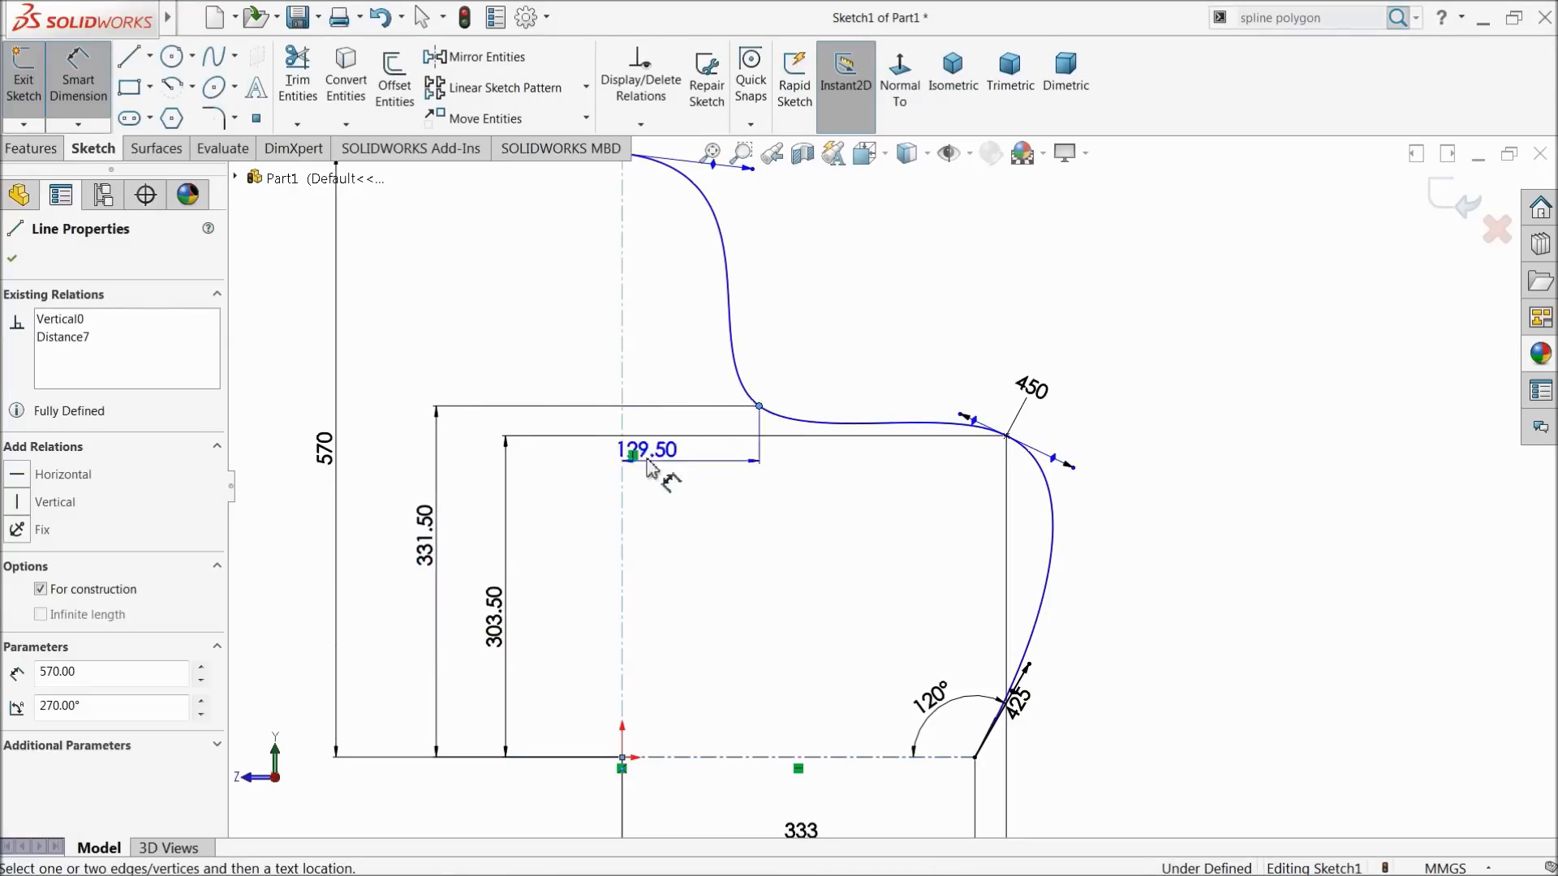
left_click(679, 356)
type("129")
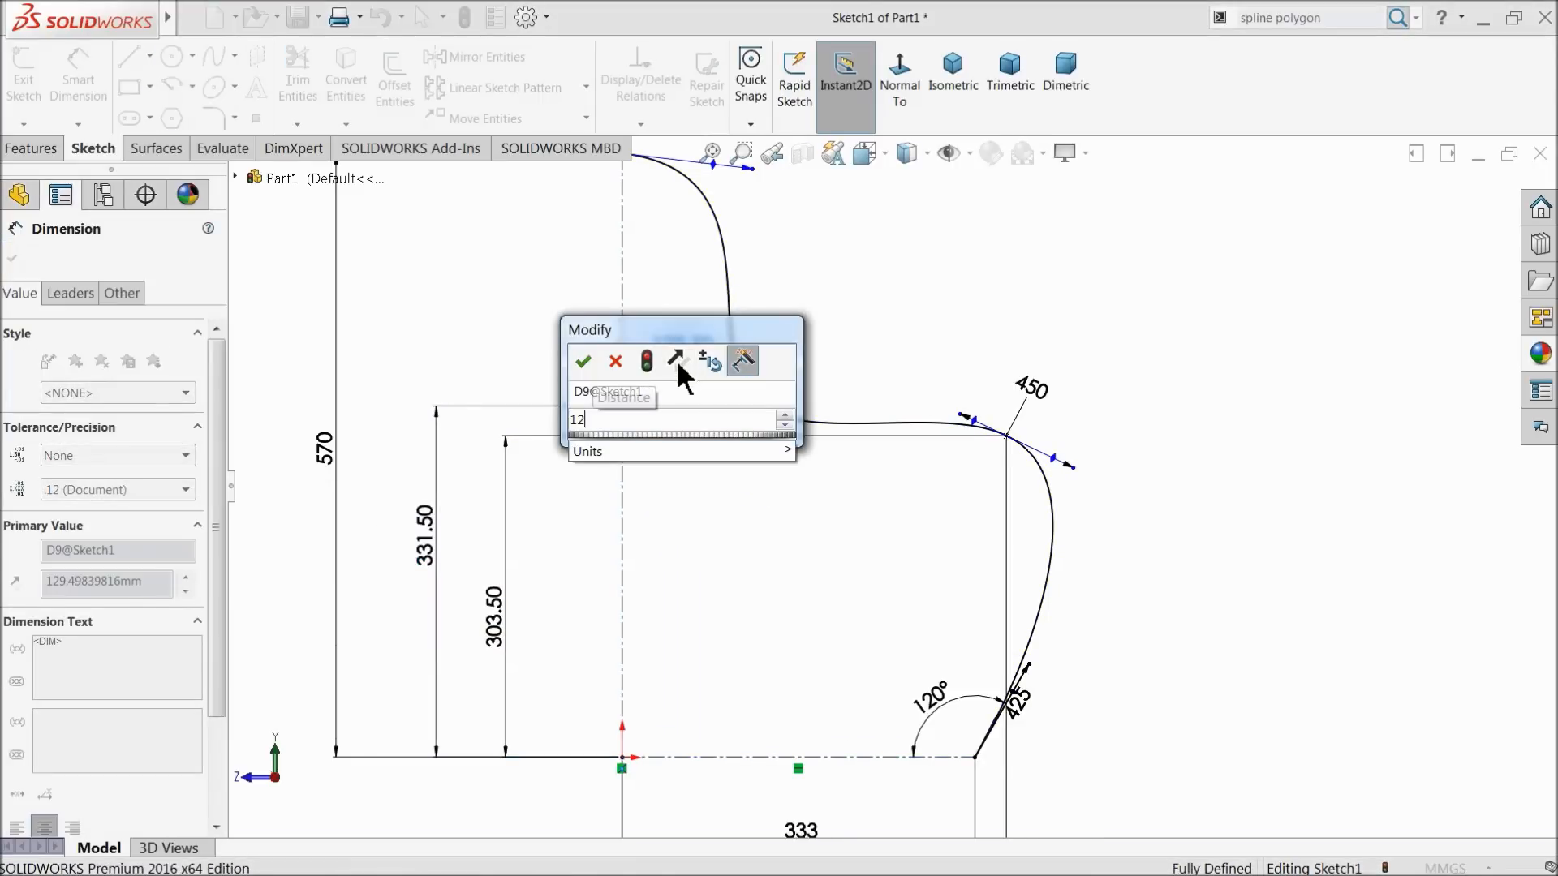
left_click(585, 363)
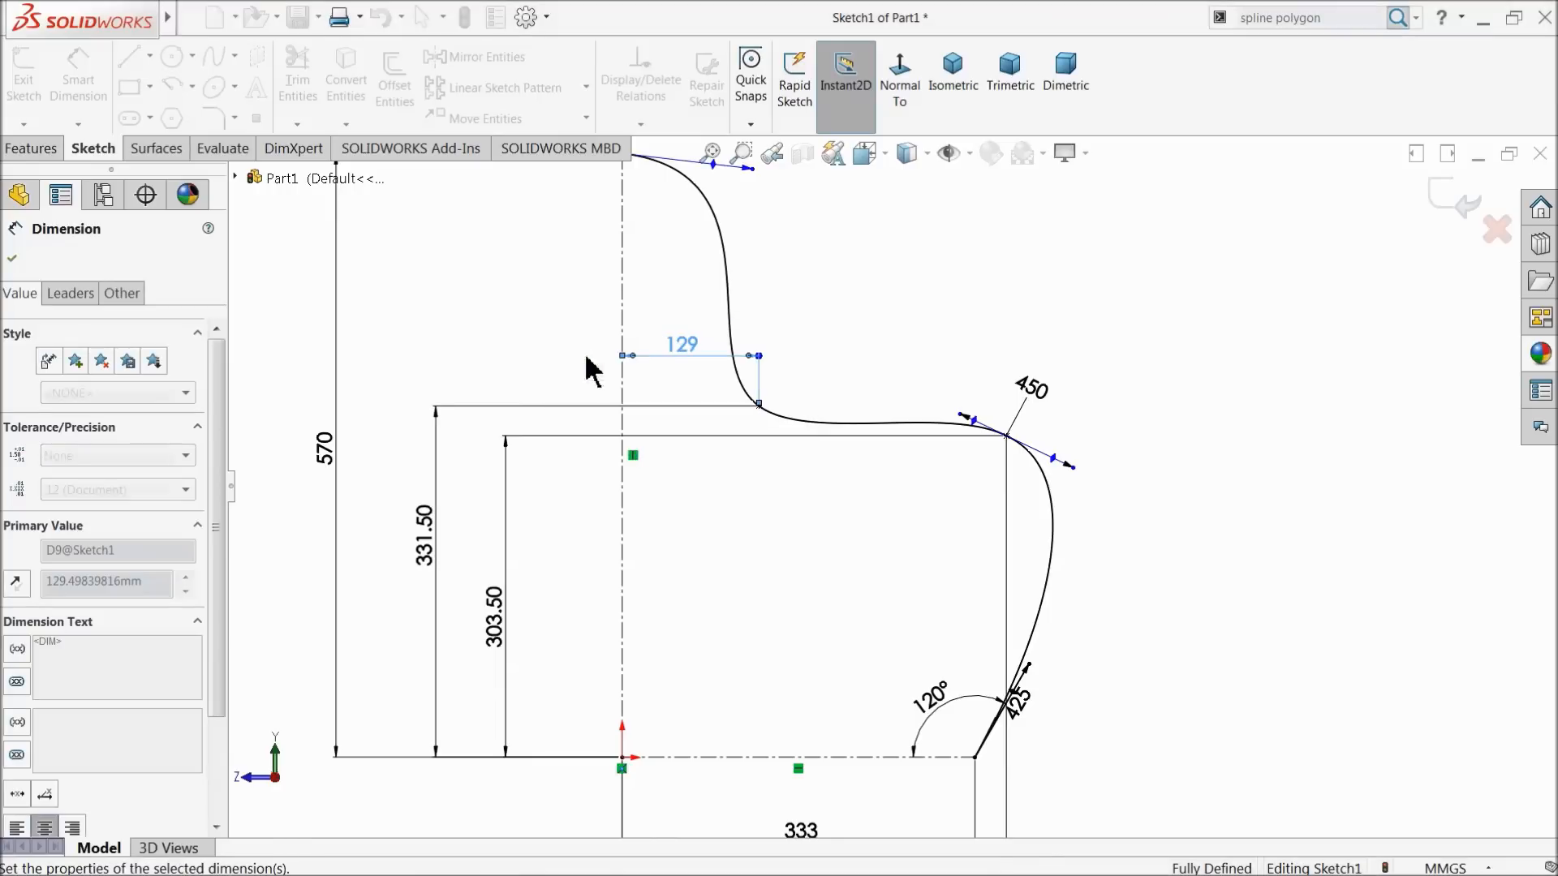
Dimension the tangent magnitude of the handle at the spline's inner interior point as 330 mm
left_click(760, 408)
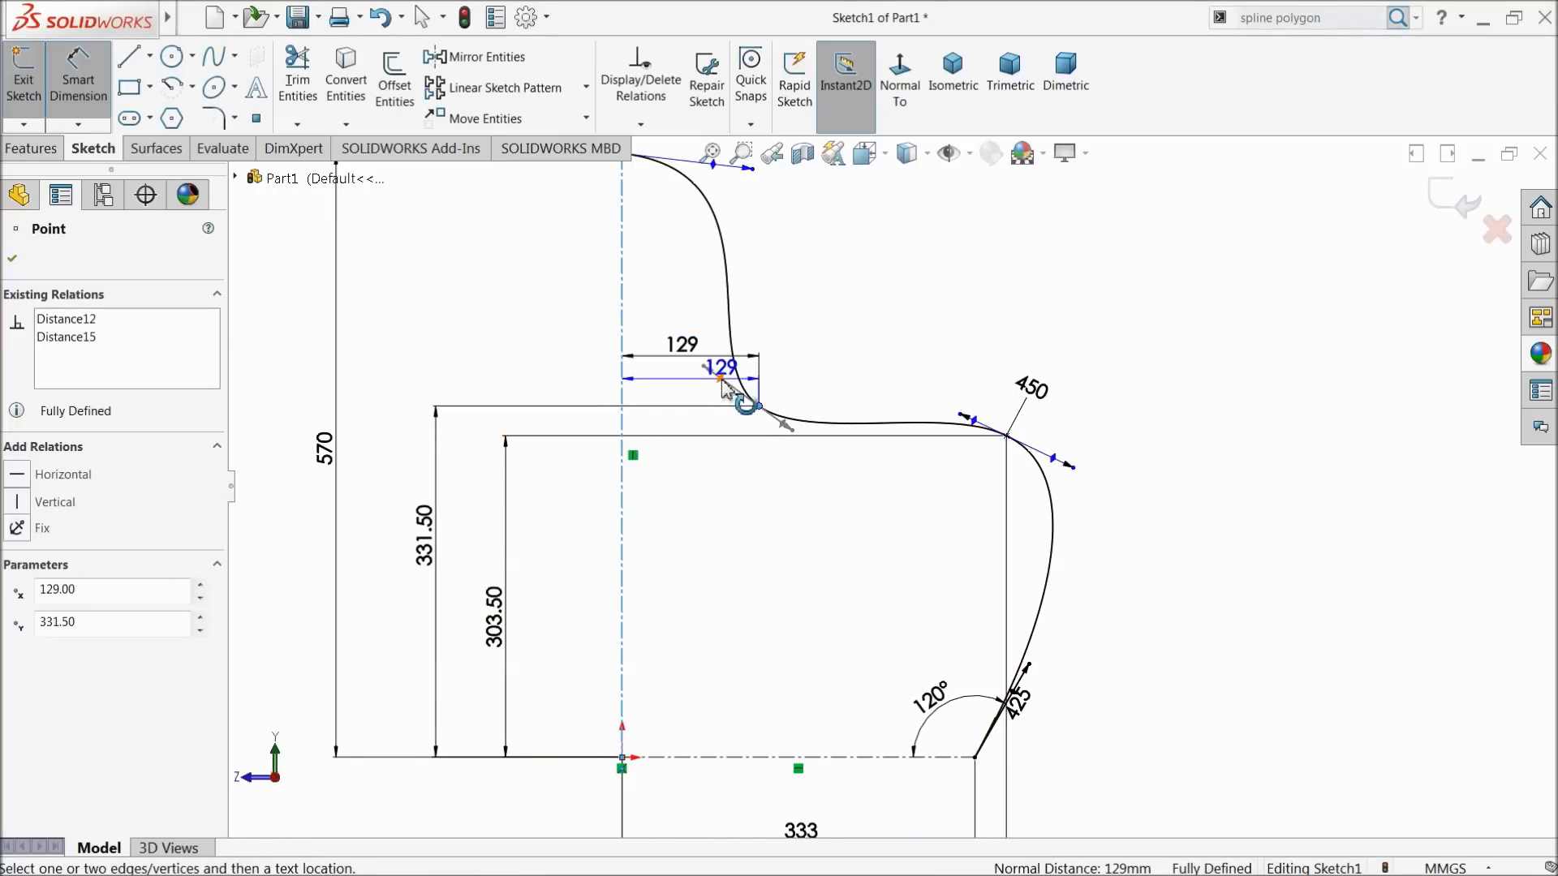
left_click(862, 337)
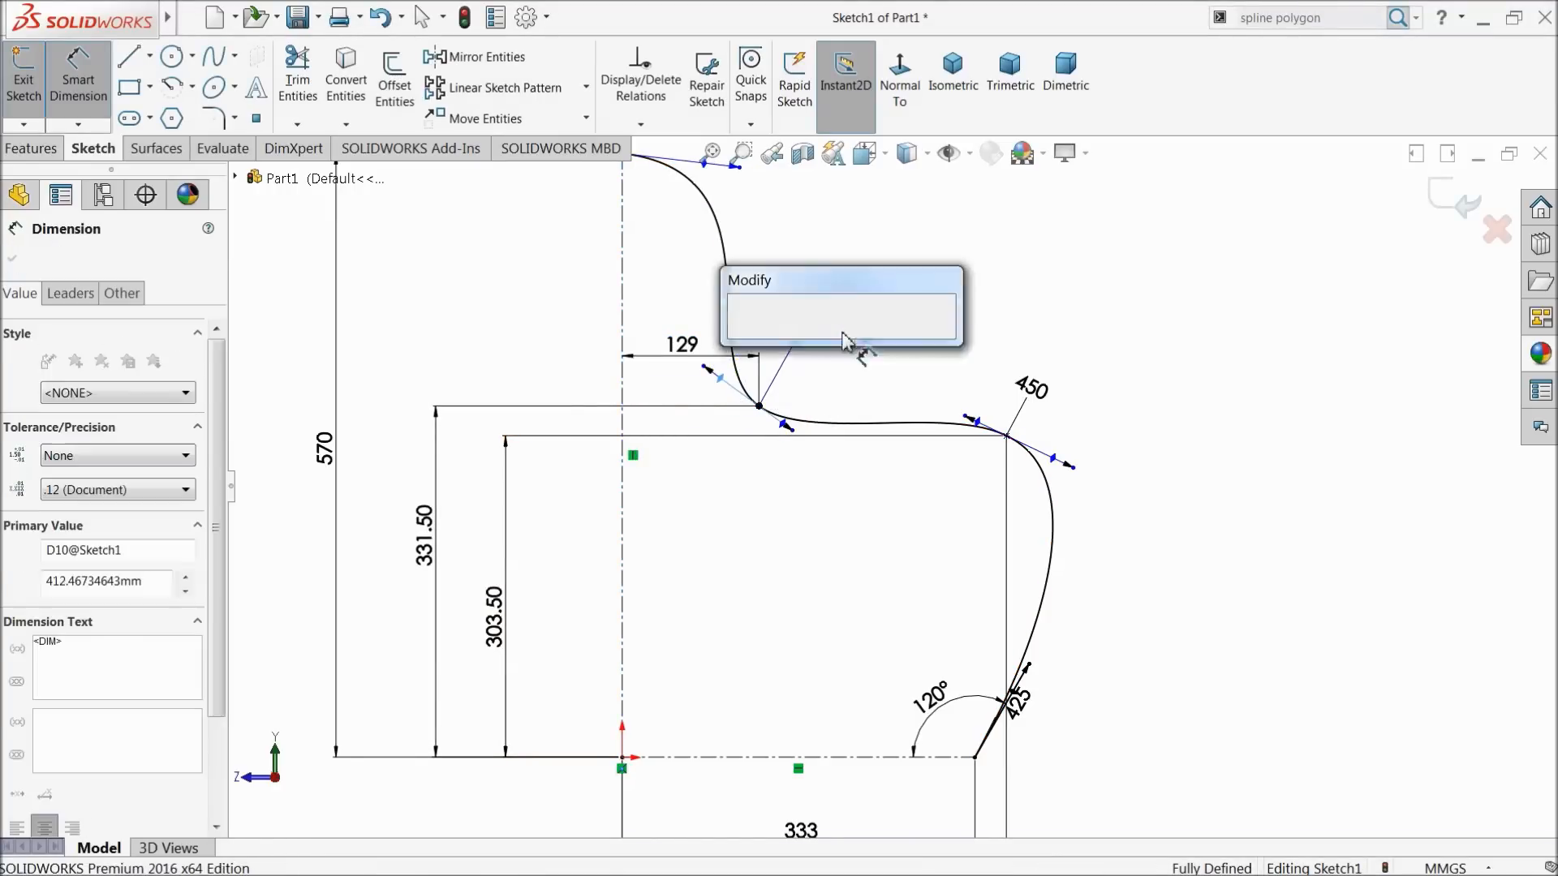
type("330")
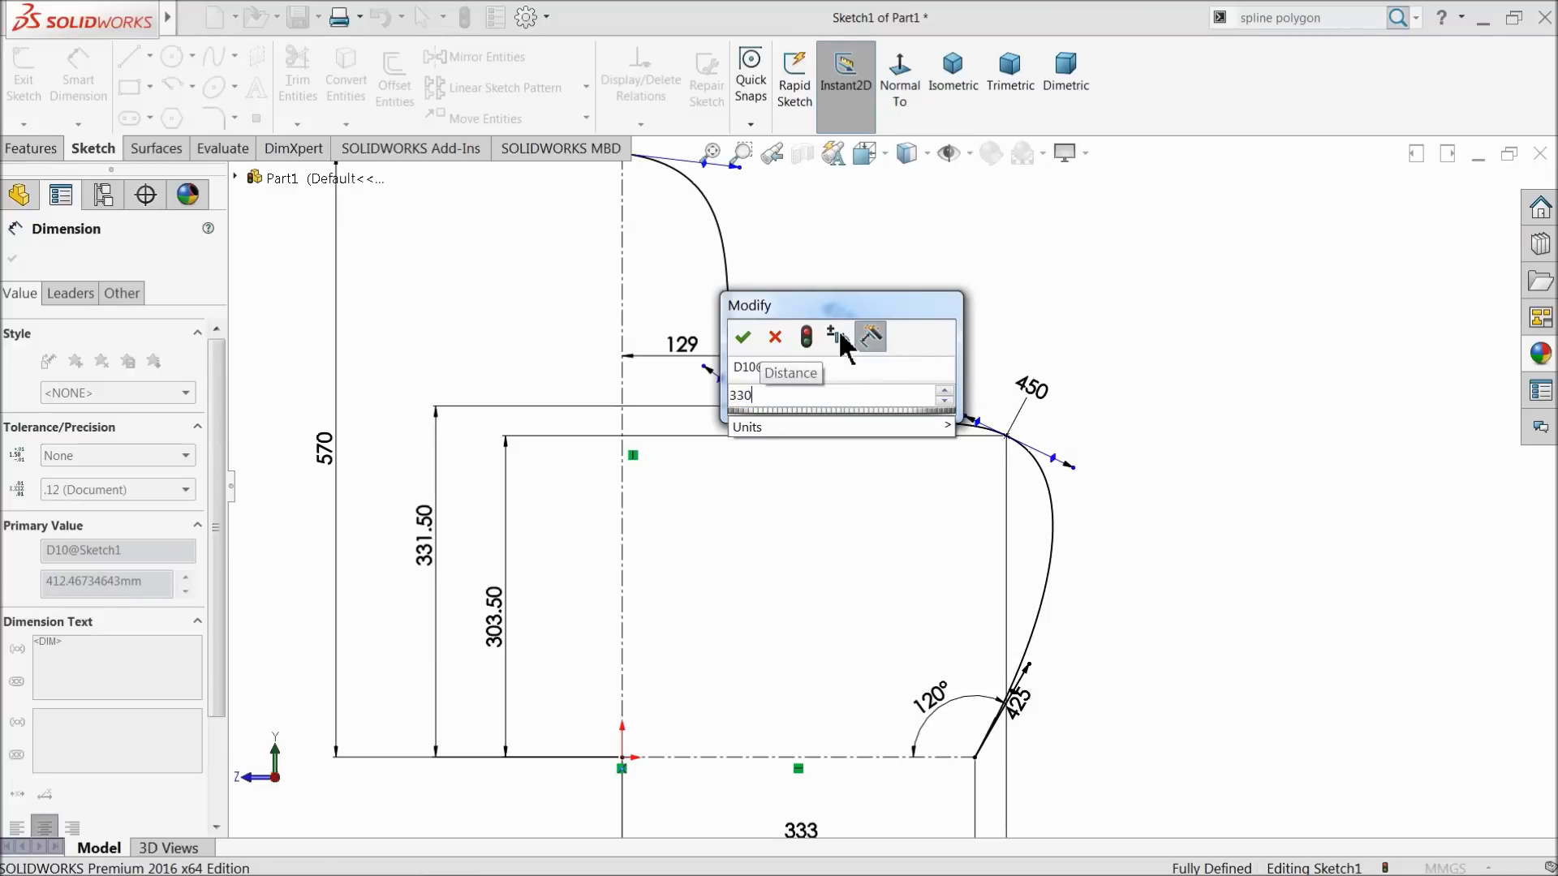
left_click(744, 339)
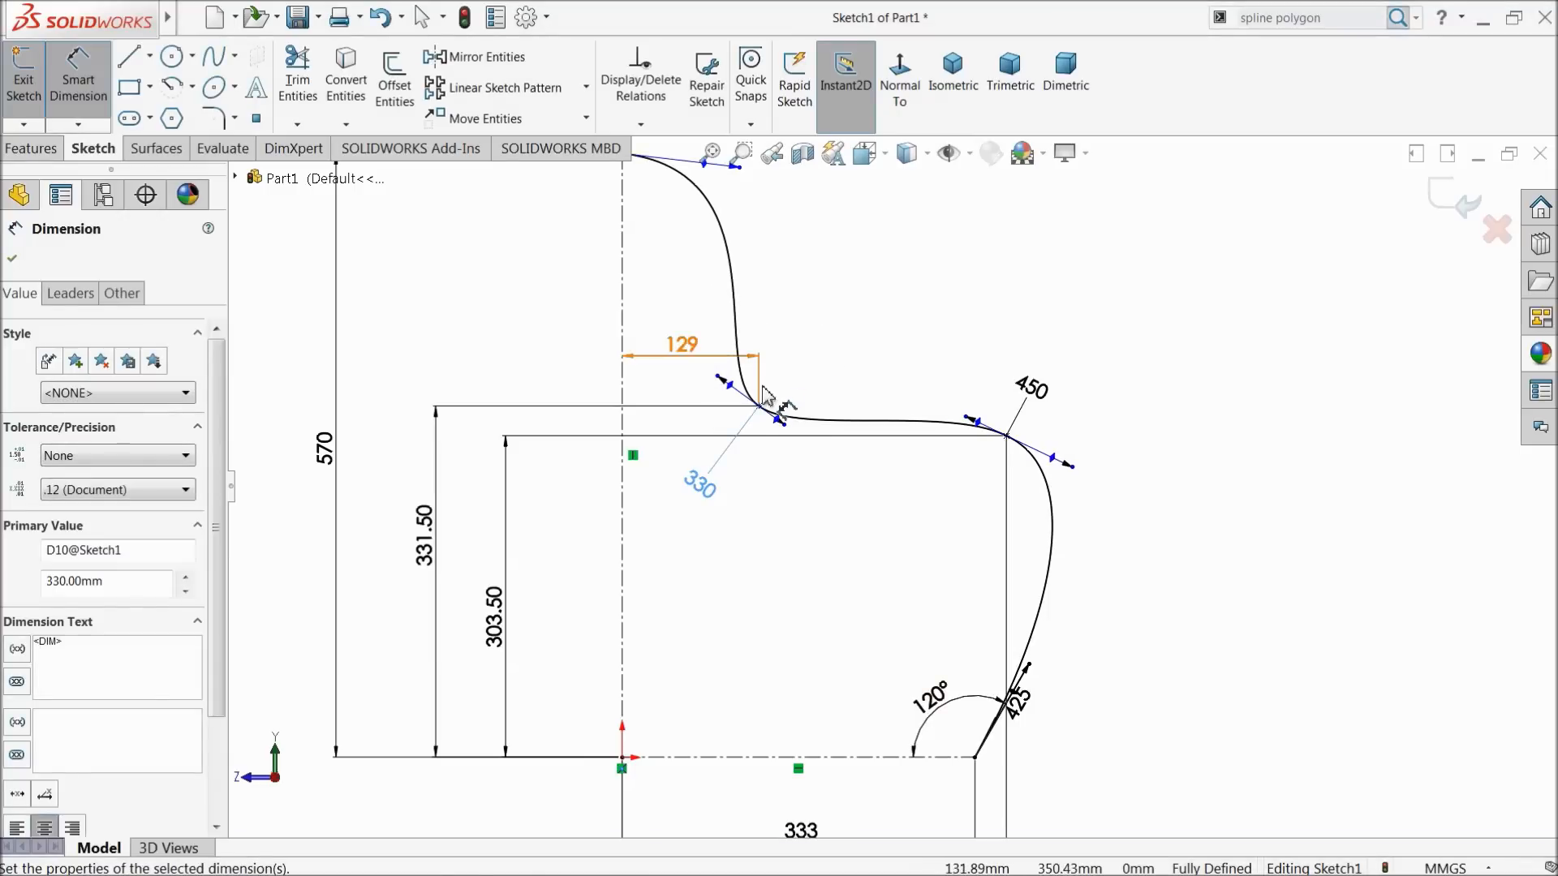
Dimension the angle between the handle at the spline's upper endpoint and the vertical centerline as 76°
scroll(771, 265, "down", 5)
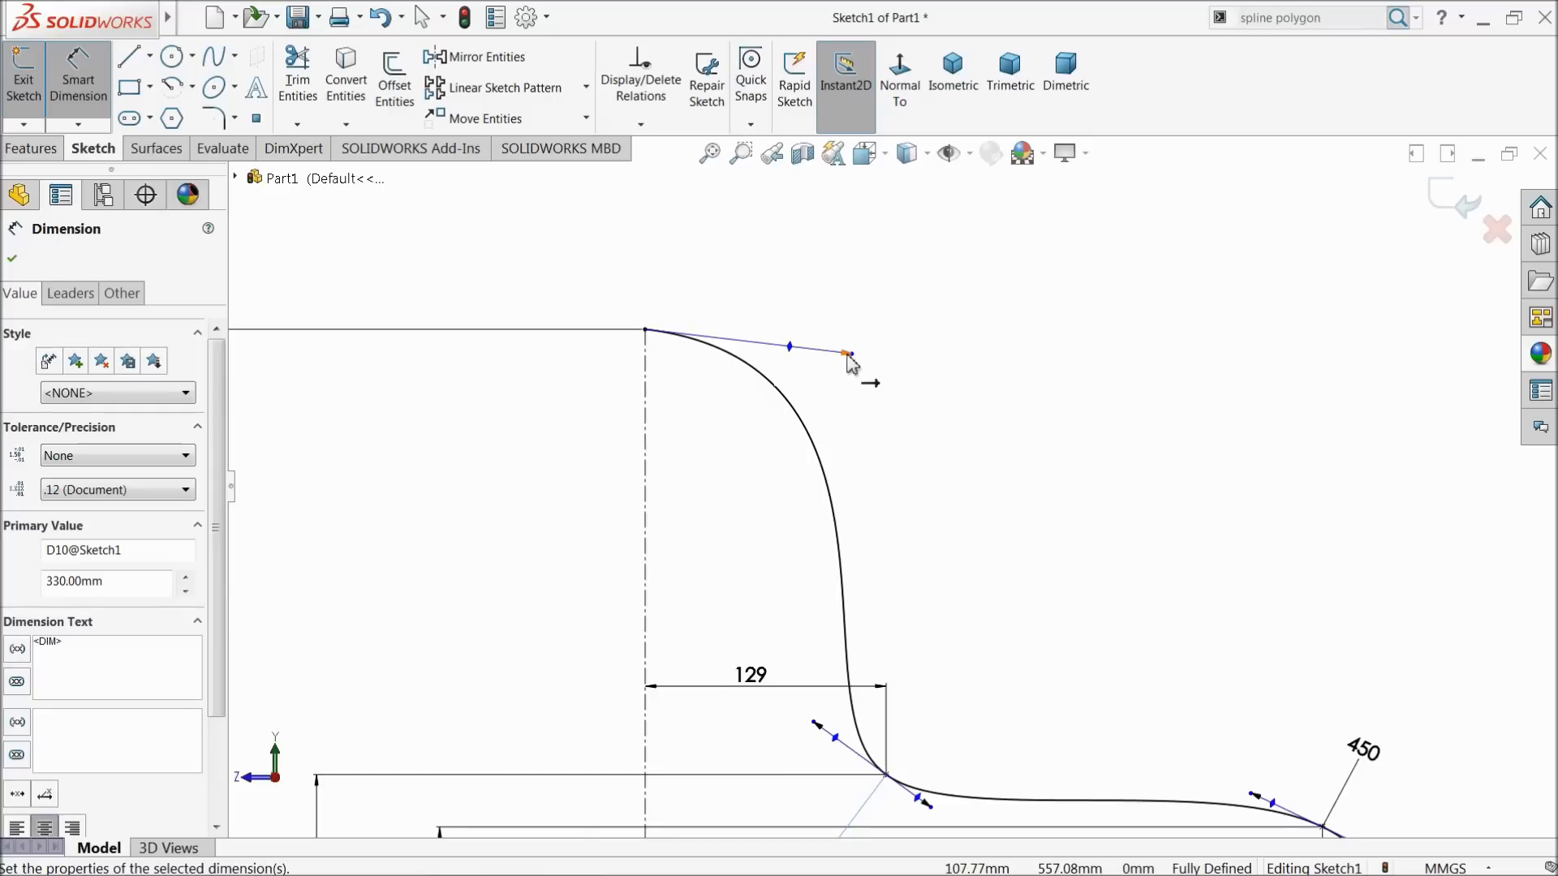
left_click(848, 355)
left_click(646, 432)
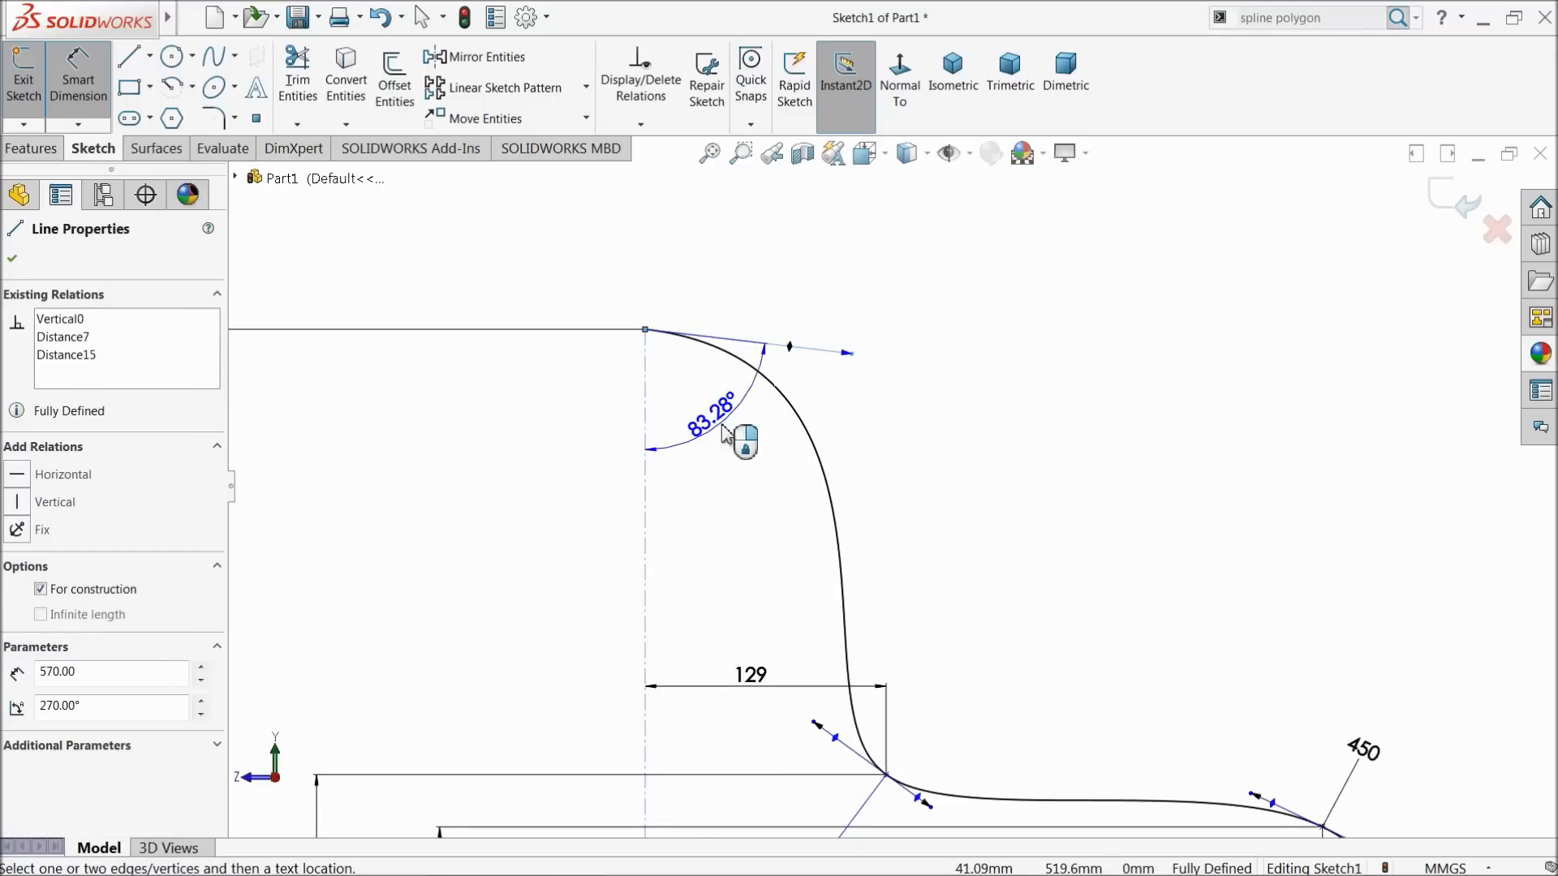
left_click(738, 438)
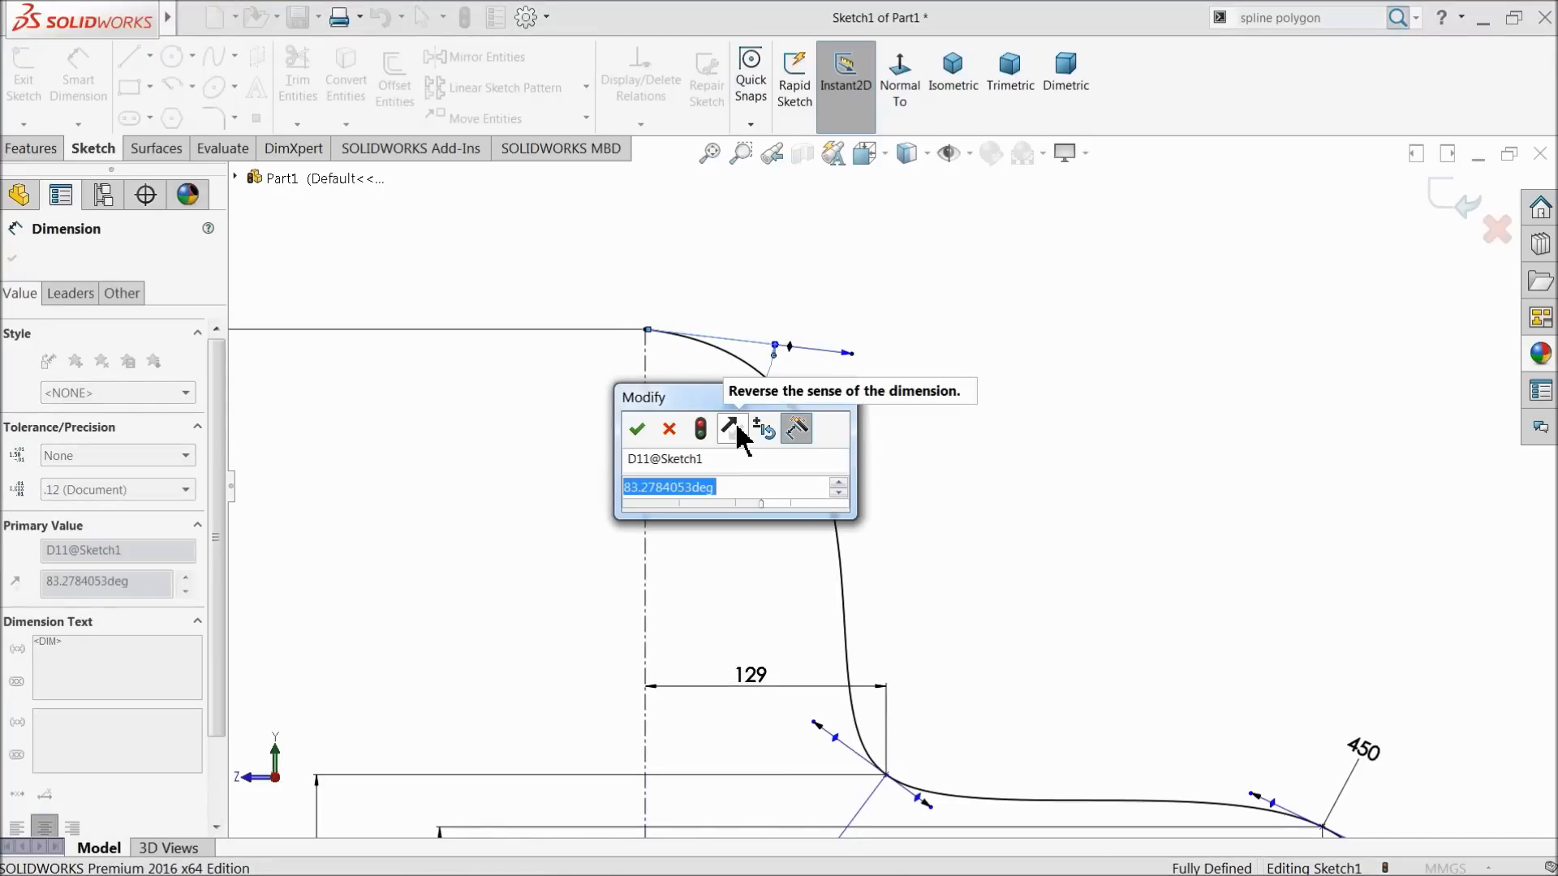
type("76")
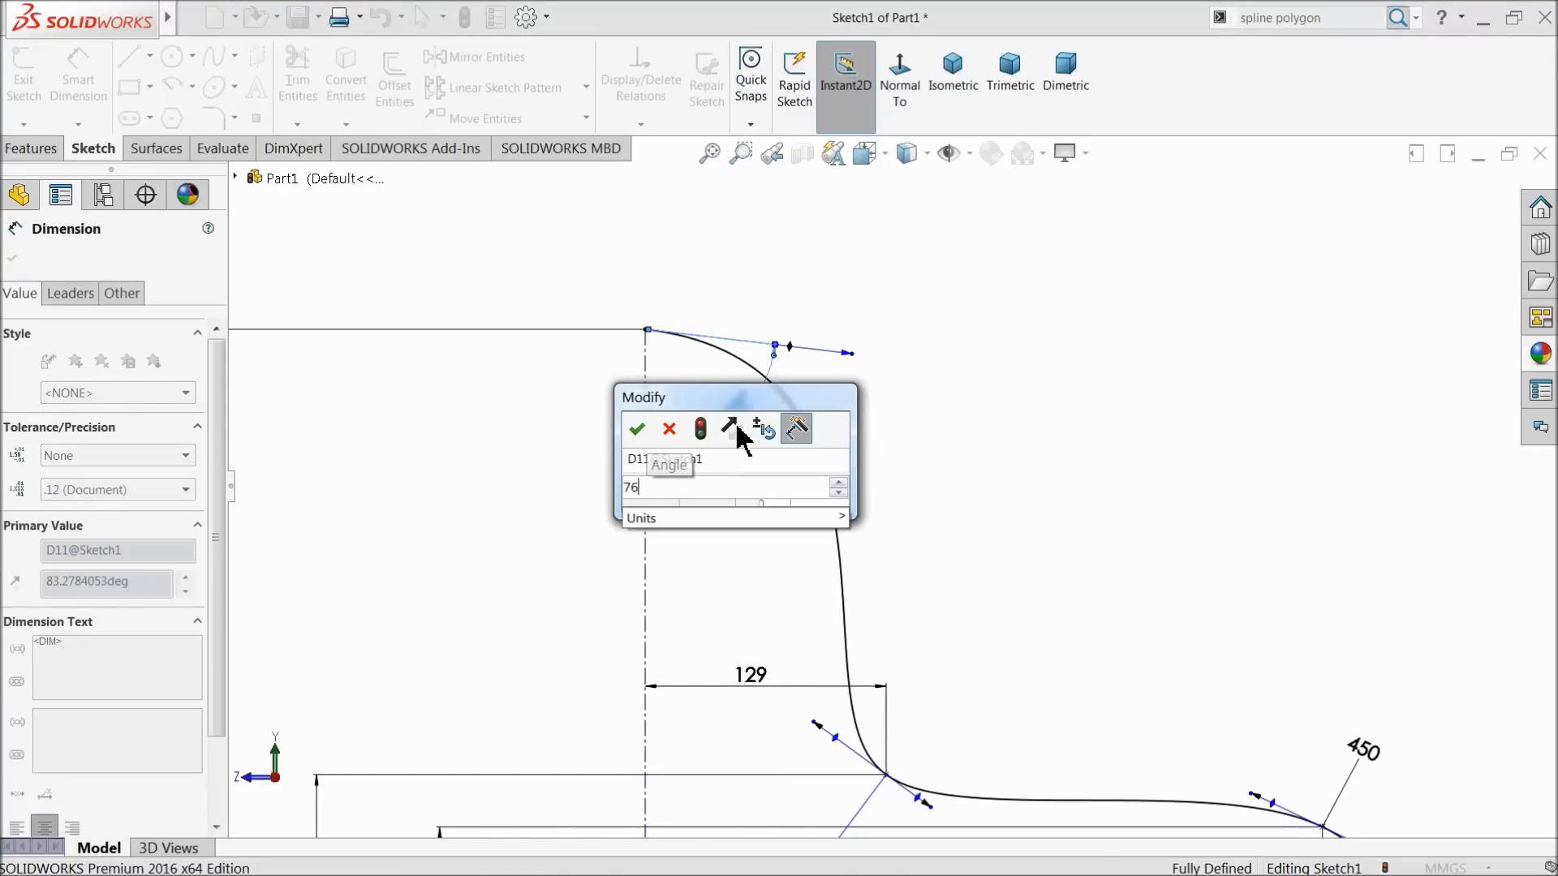
left_click(633, 430)
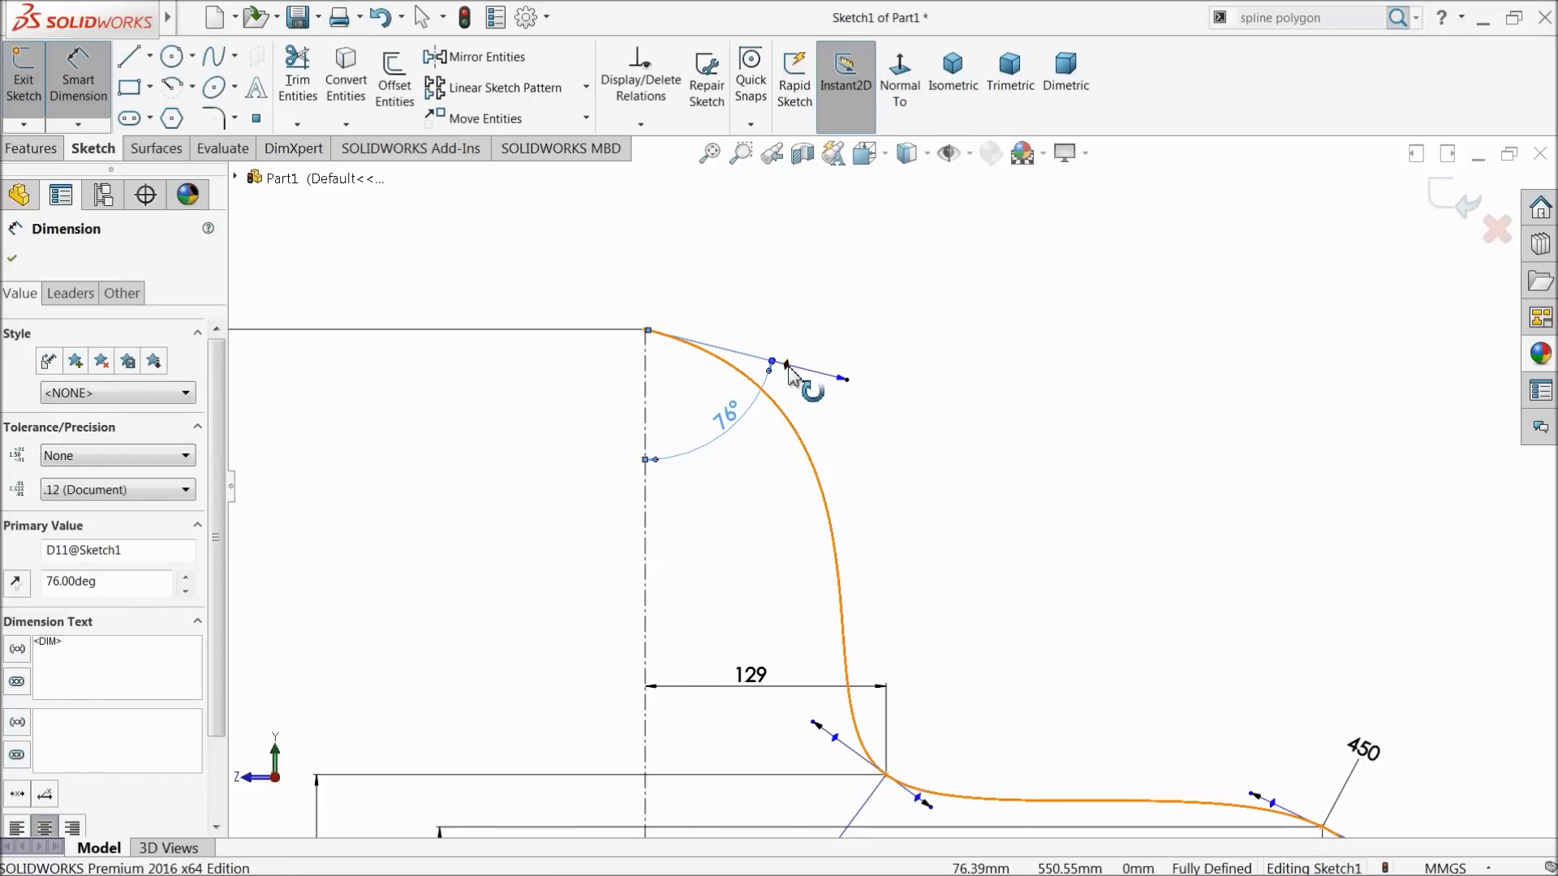
Dimension the tangent magnitude of the handle at the spline's upper endpoint as 393 mm
left_click(791, 367)
left_click(839, 301)
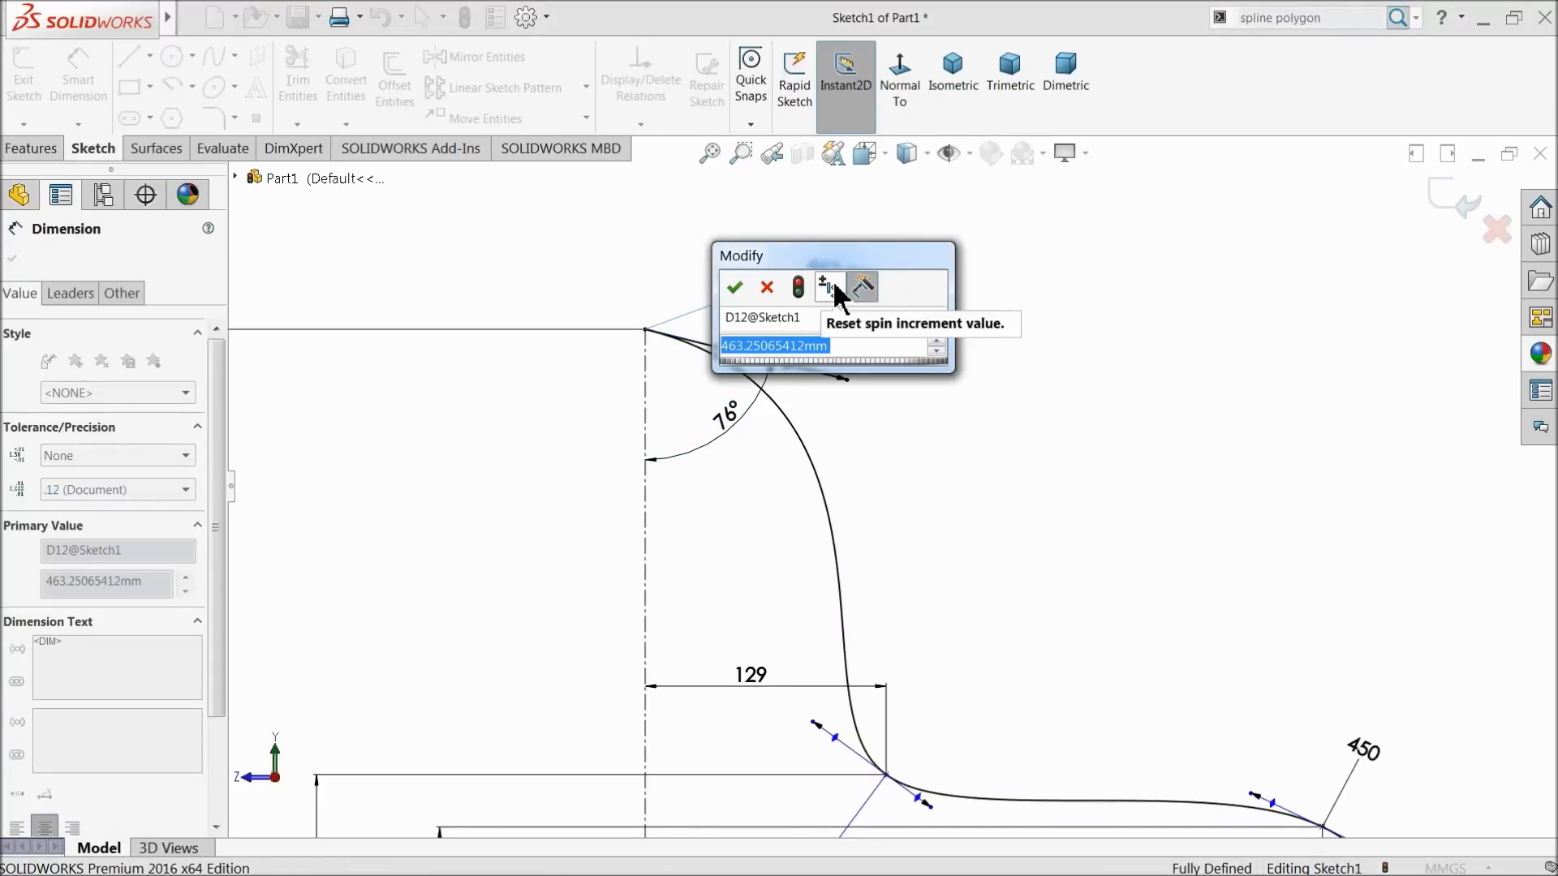
type("393")
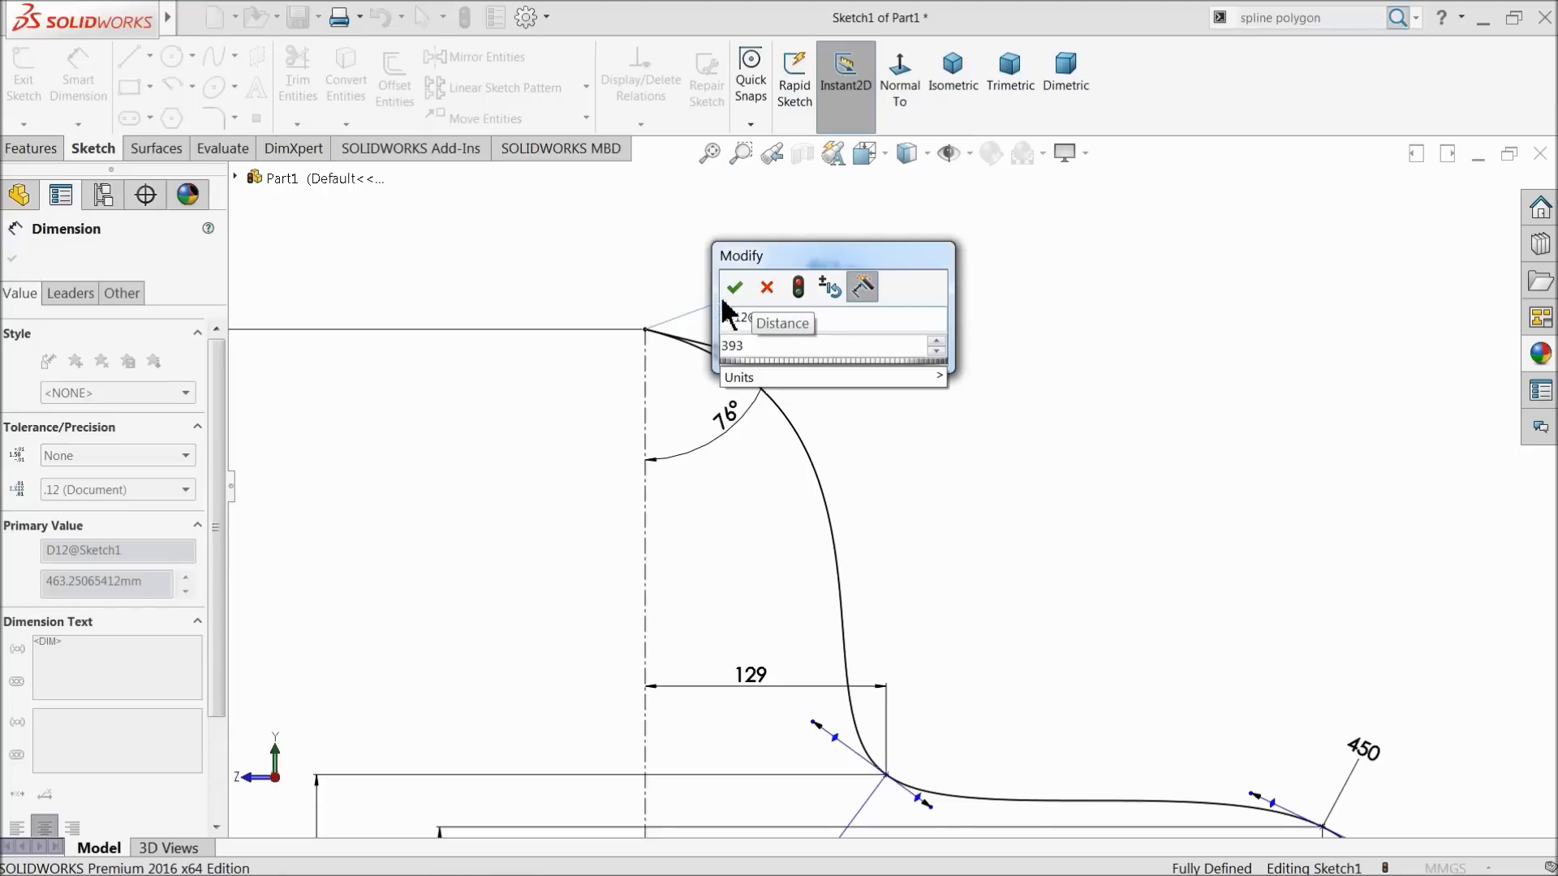
key("Return")
scroll(833, 436, "up", 4)
scroll(909, 596, "down", 5)
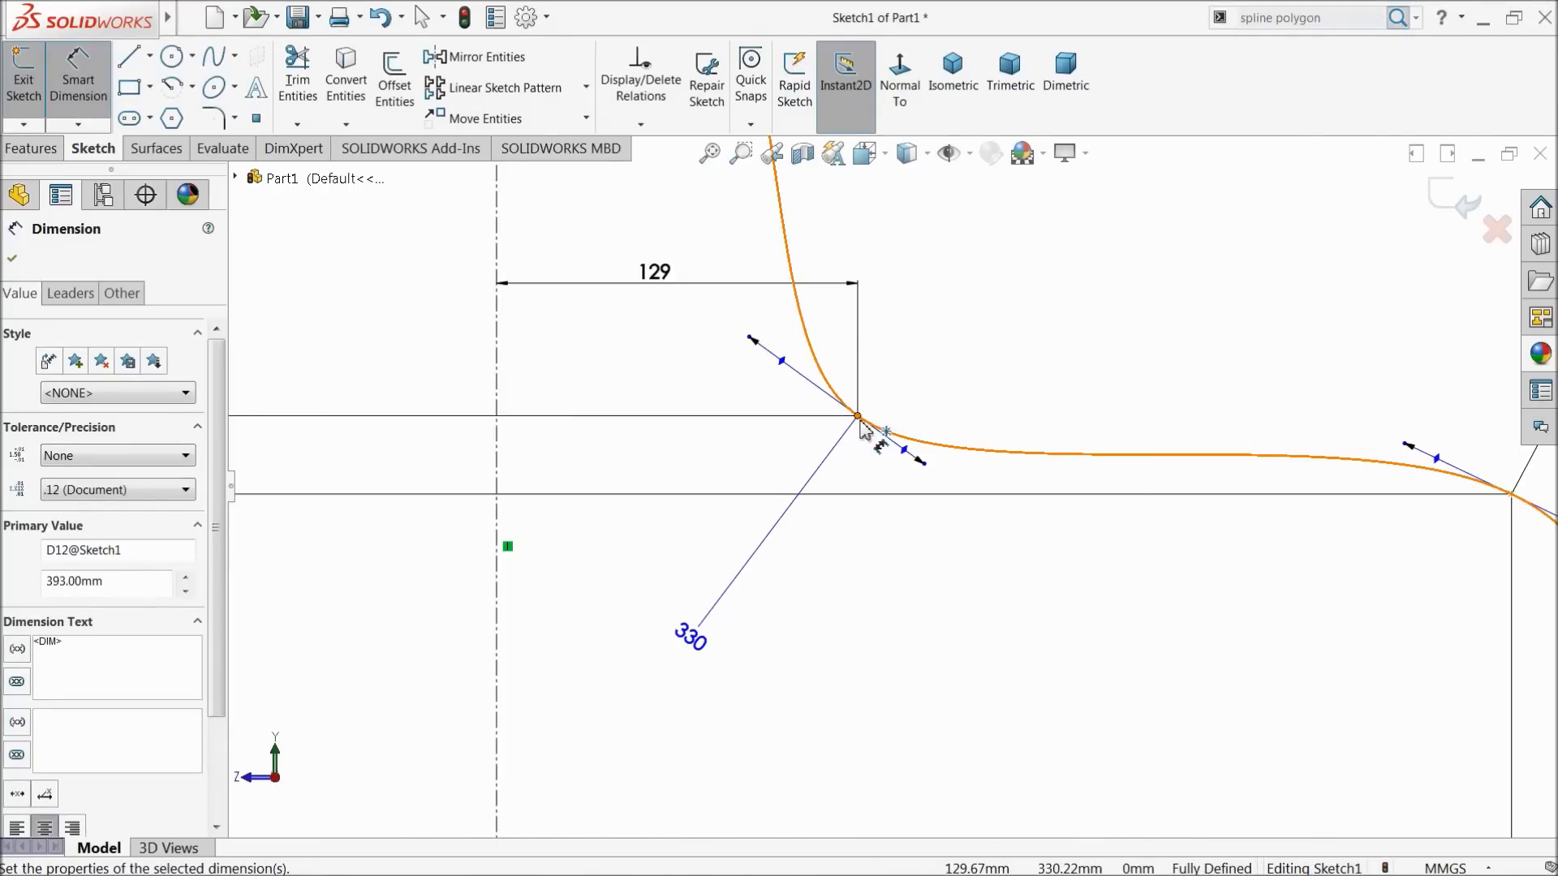
left_click(860, 412)
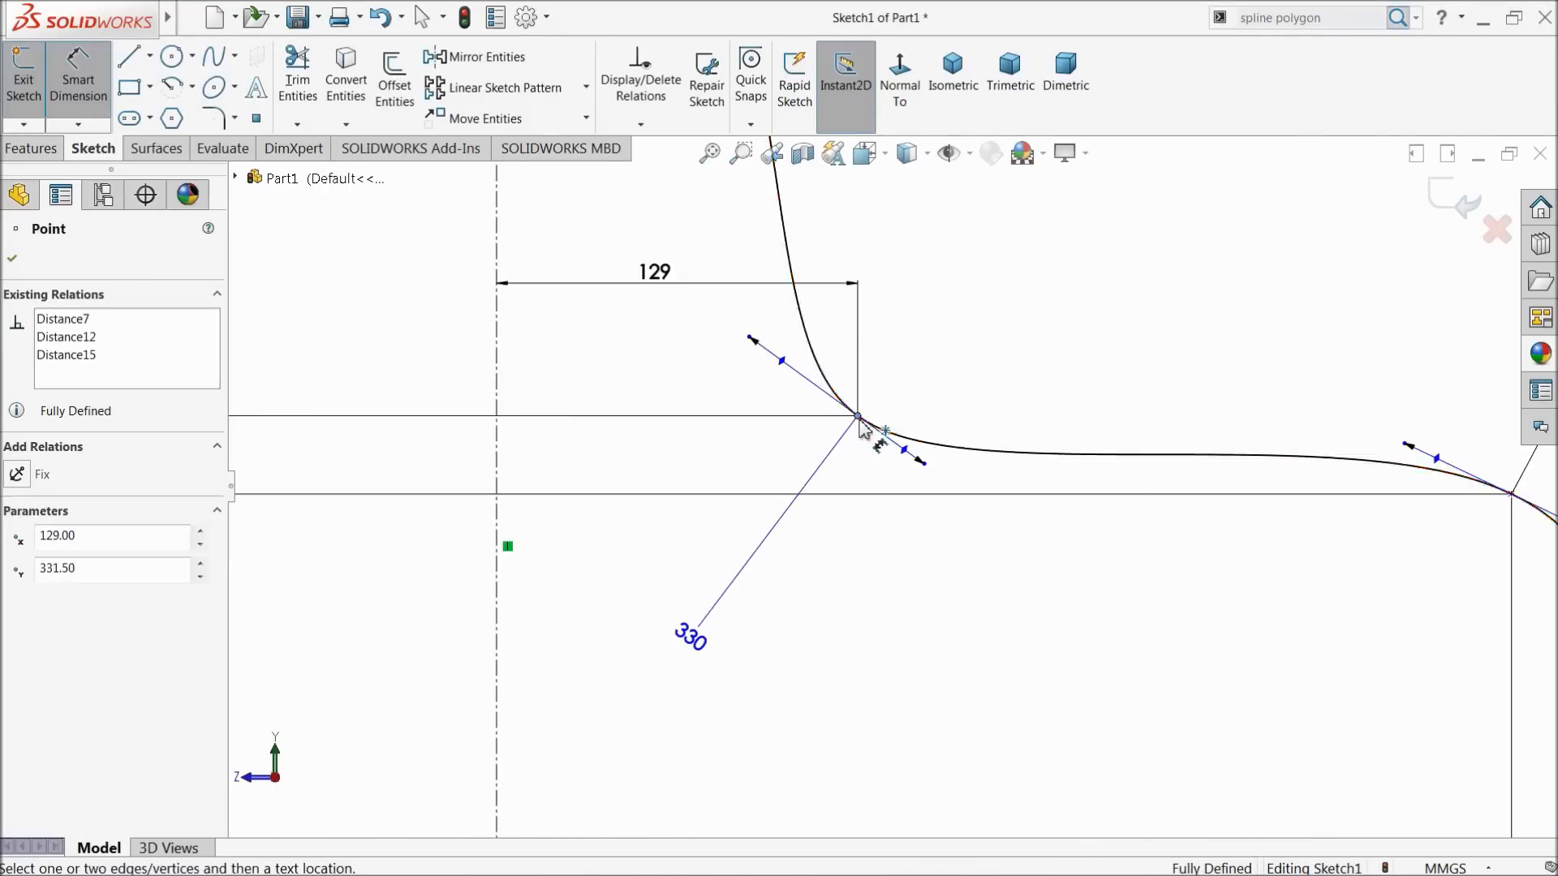
left_click(782, 362)
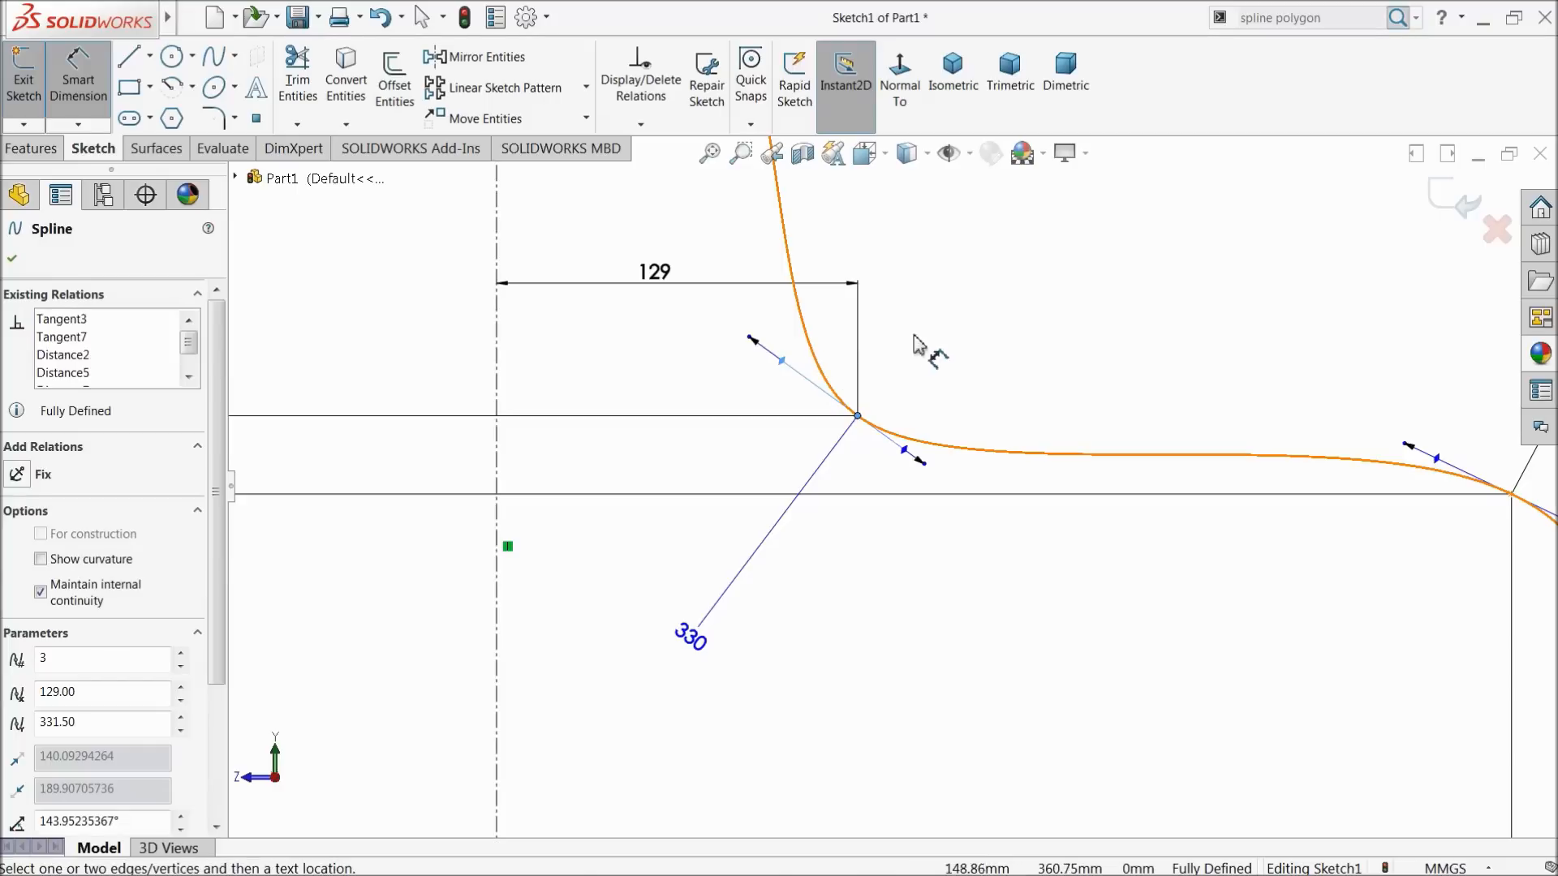
left_click(787, 364)
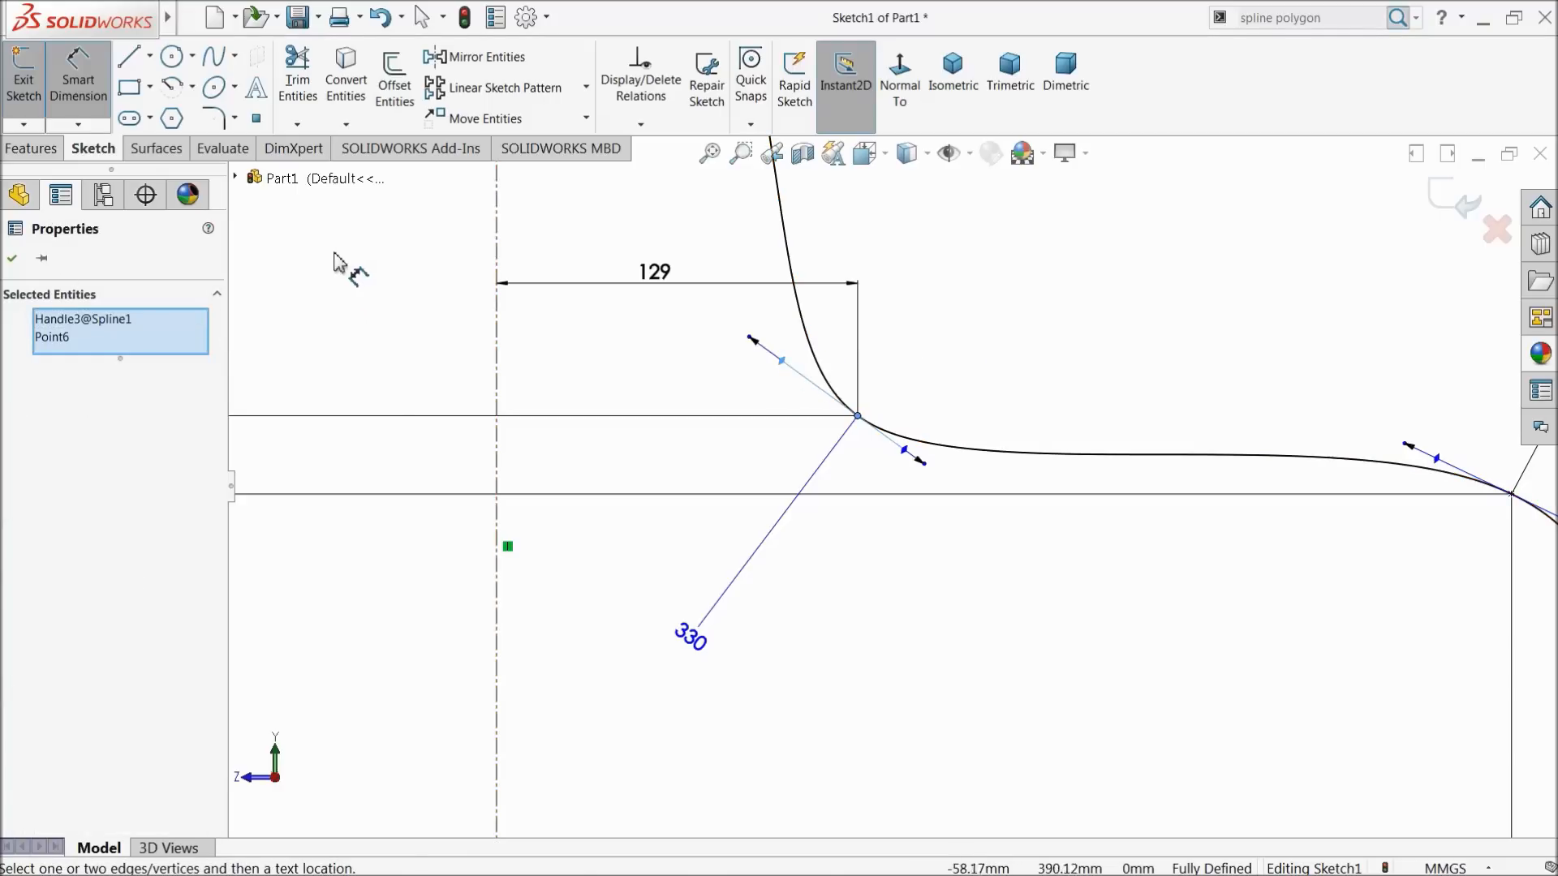
left_click(82, 93)
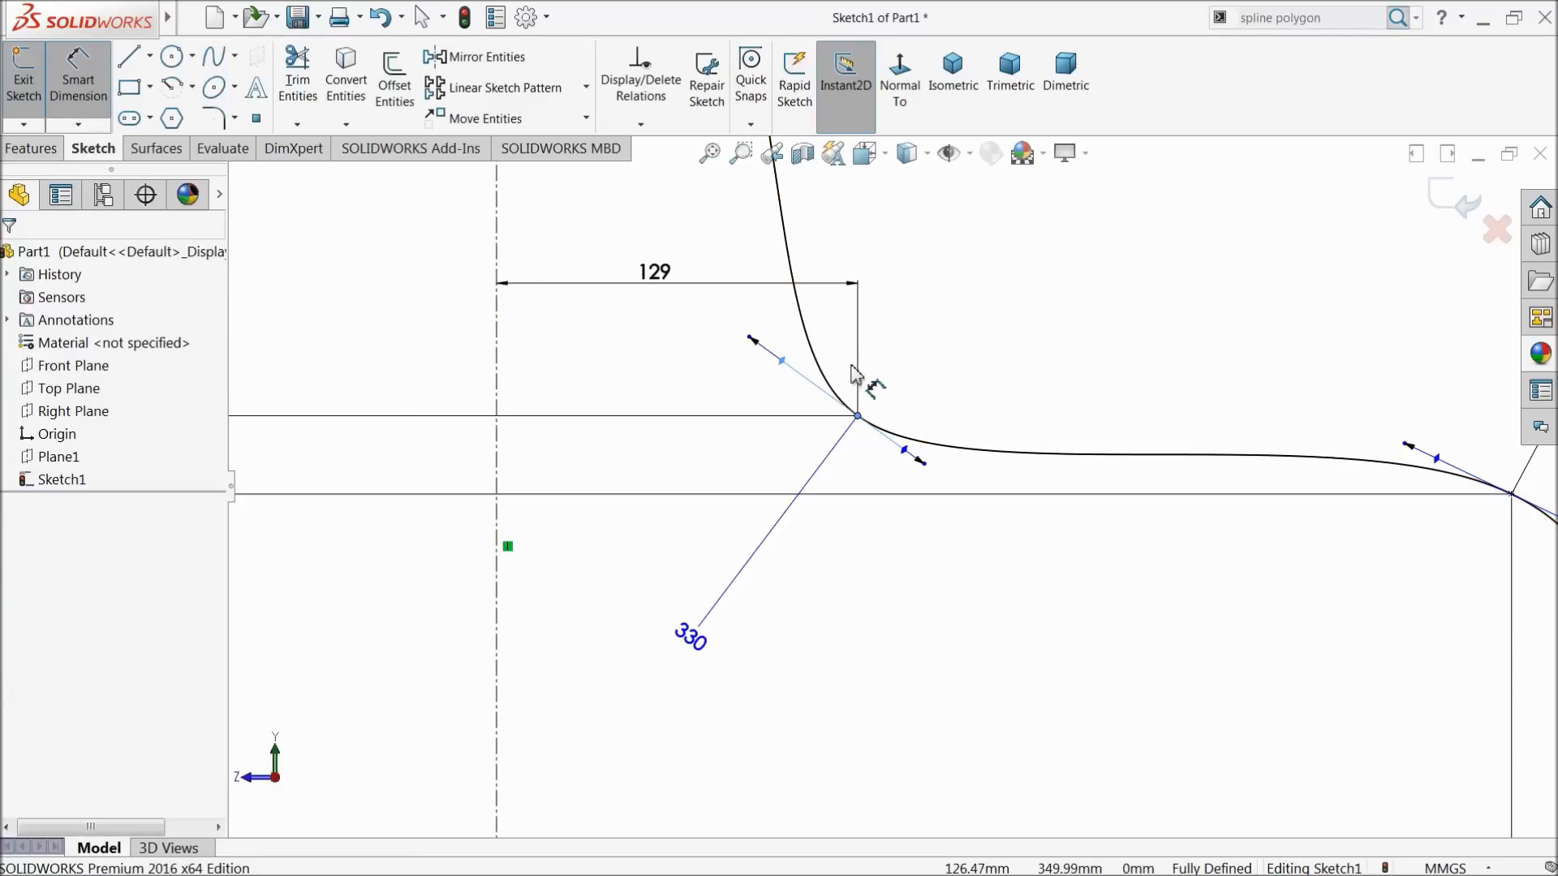
left_click(785, 365)
left_click(785, 364)
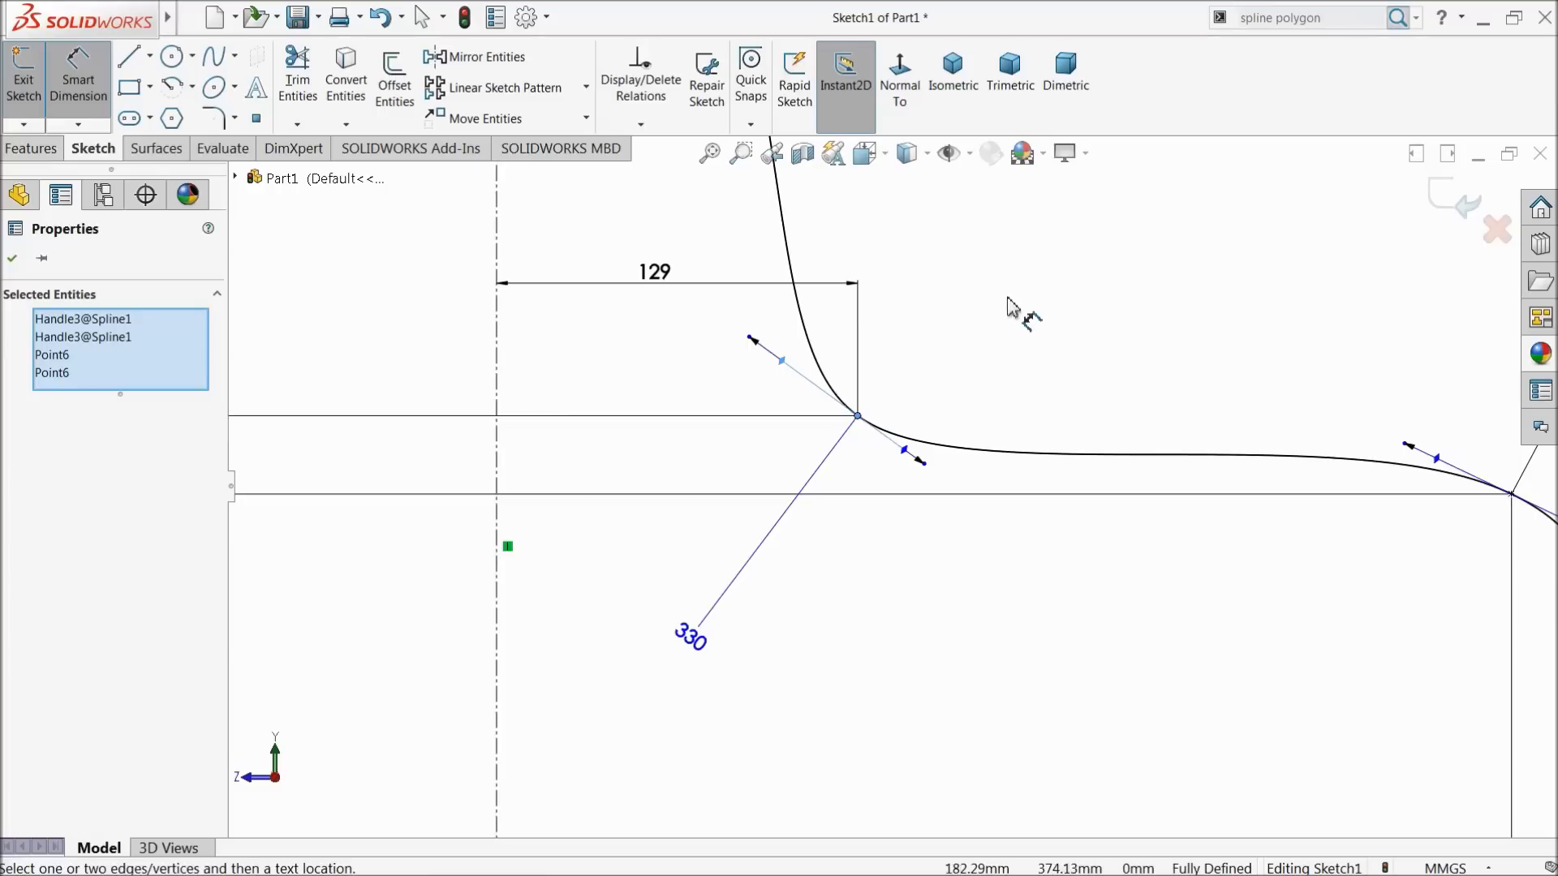
key("Escape")
left_click(983, 283)
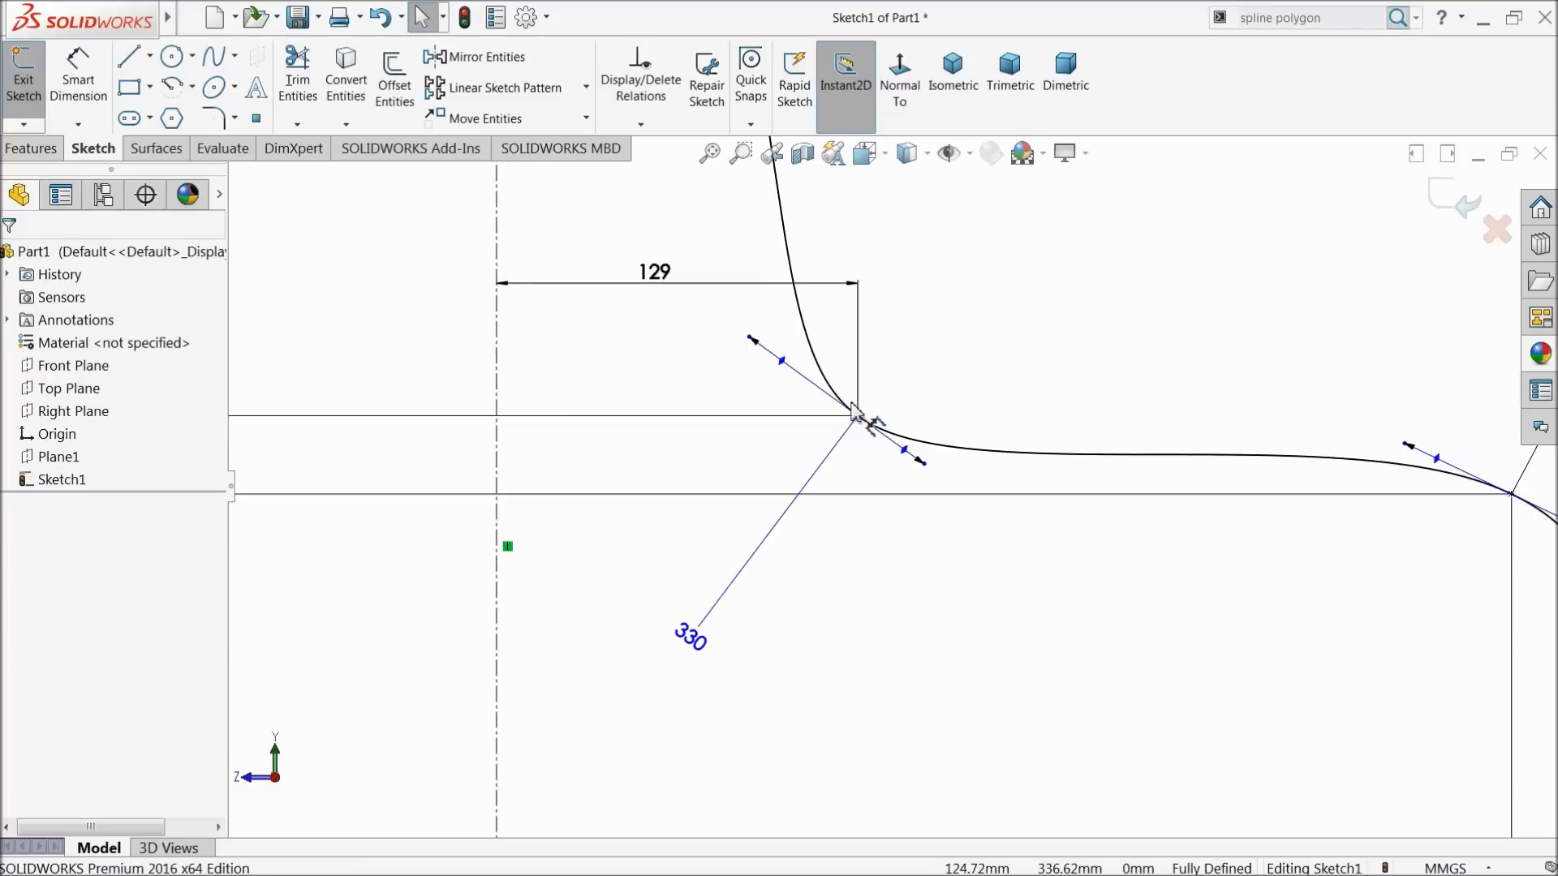
Dimension the angle between the handle at the spline's inner interior point and the vertical centerline as 55°
left_click(77, 91)
left_click(781, 363)
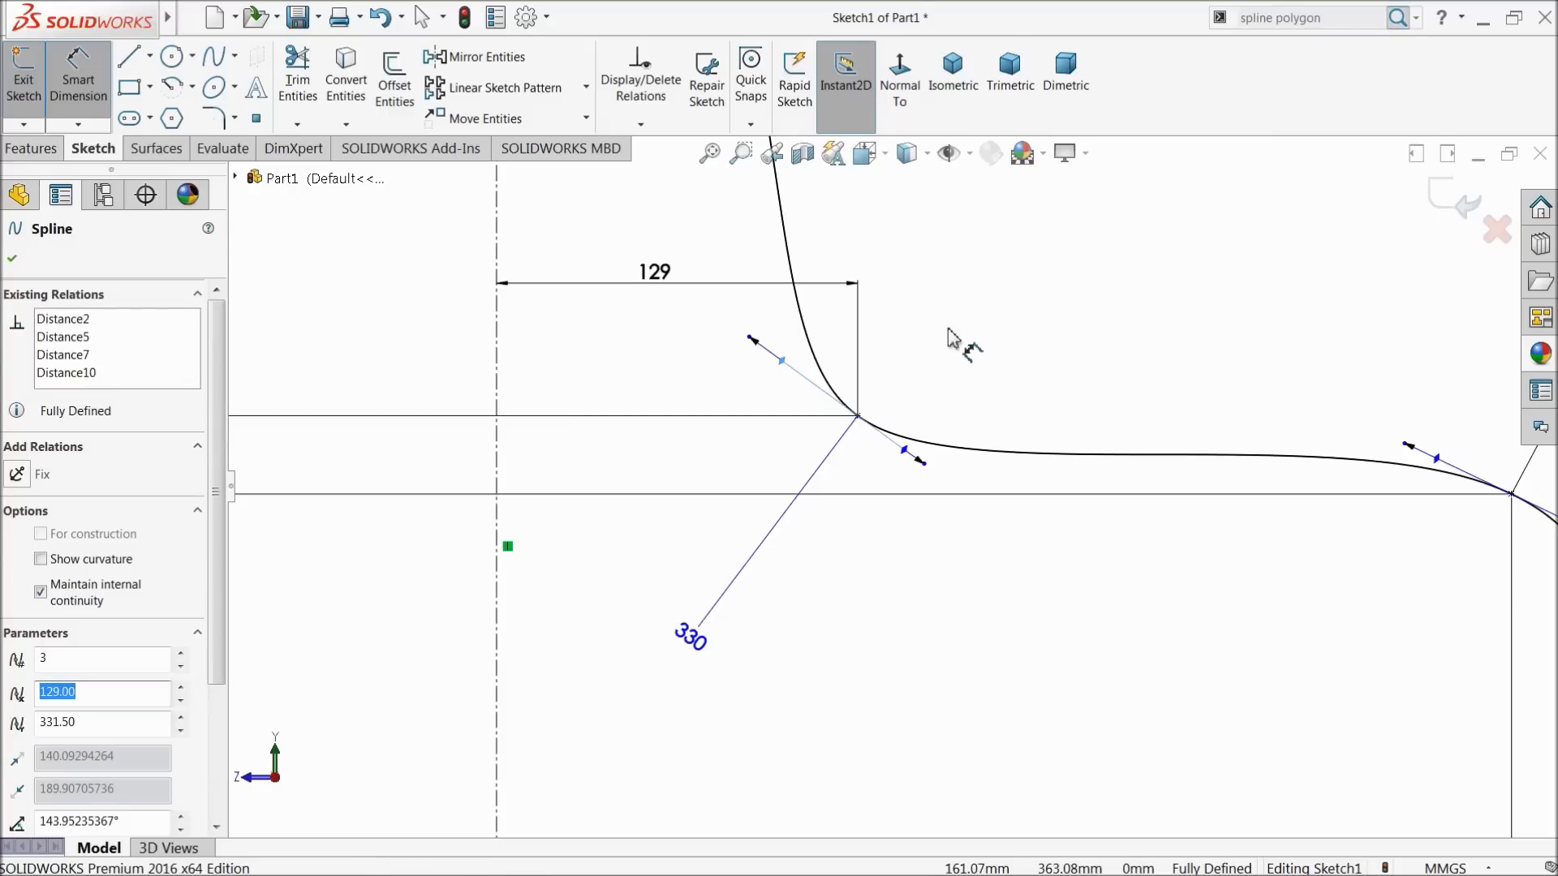
scroll(901, 511, "up", 2)
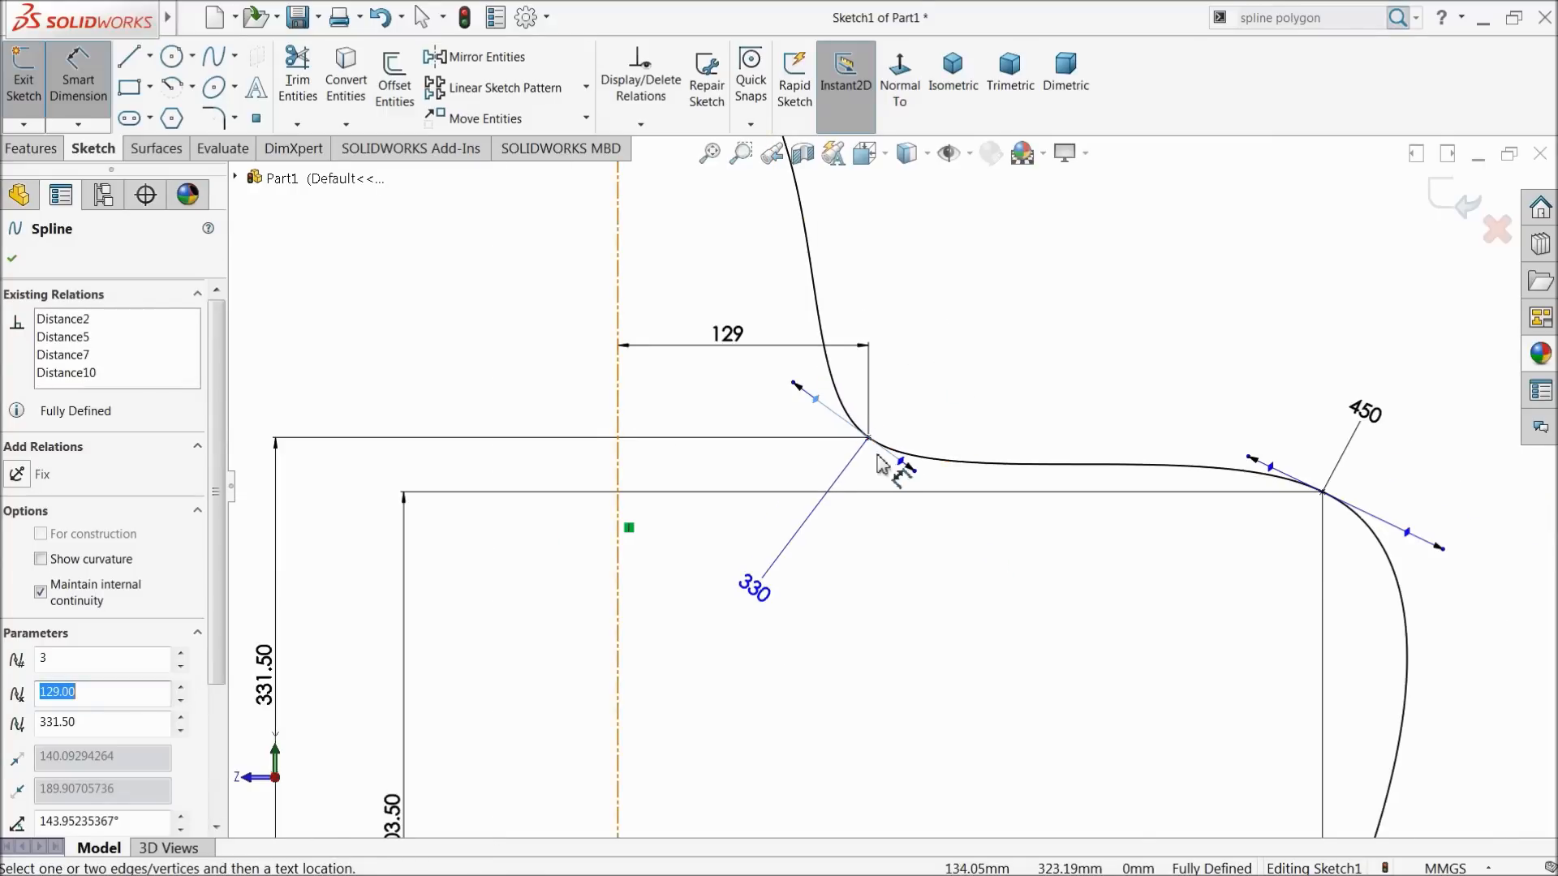
scroll(879, 464, "up", 2)
scroll(824, 427, "down", 2)
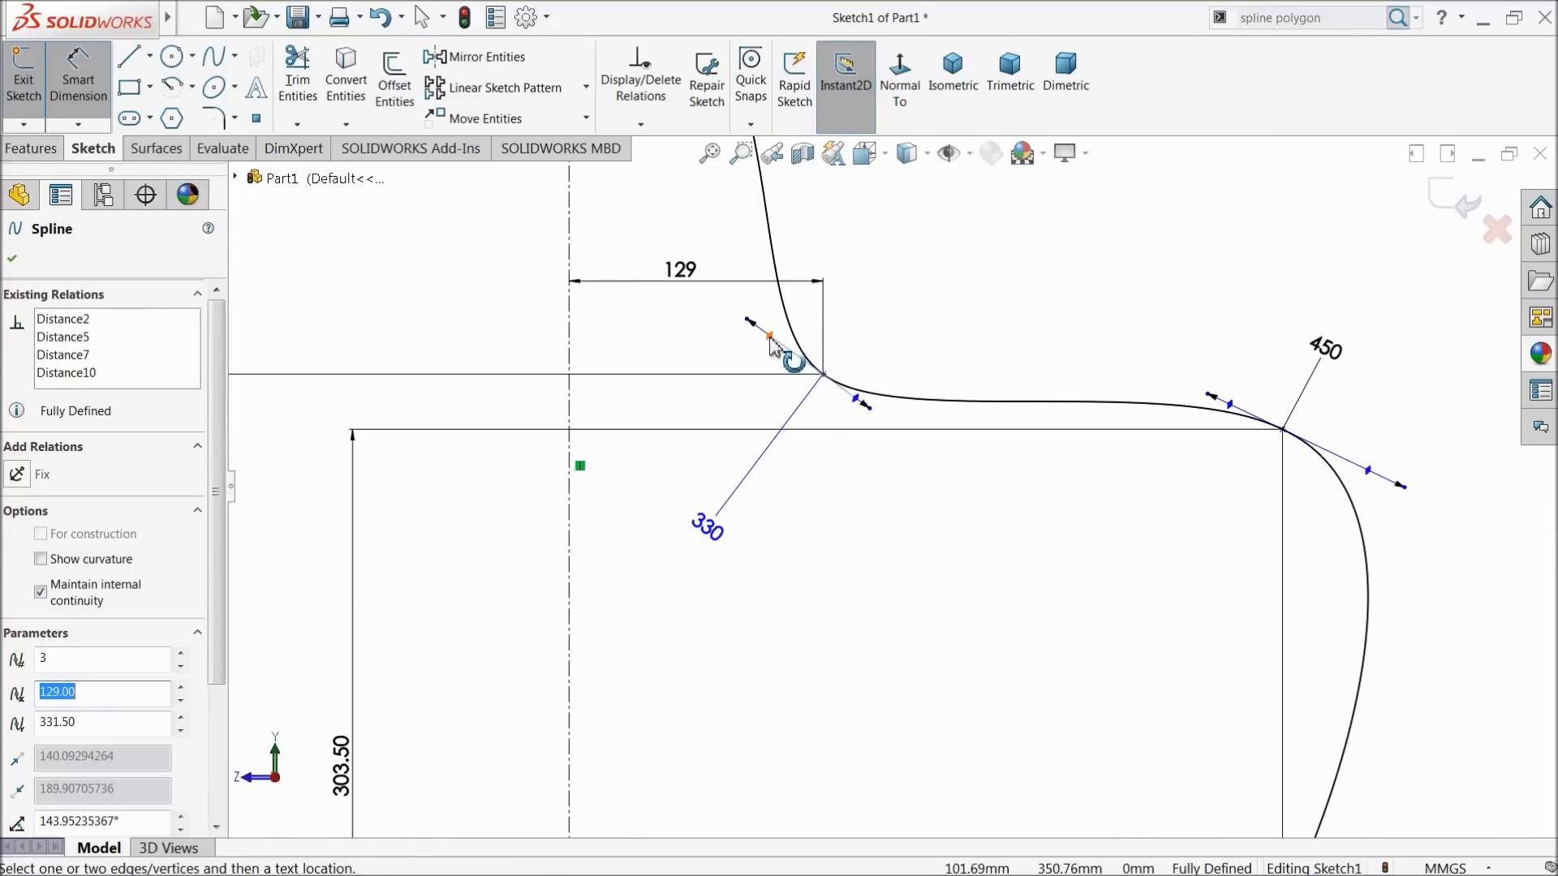
left_click(570, 492)
left_click(860, 578)
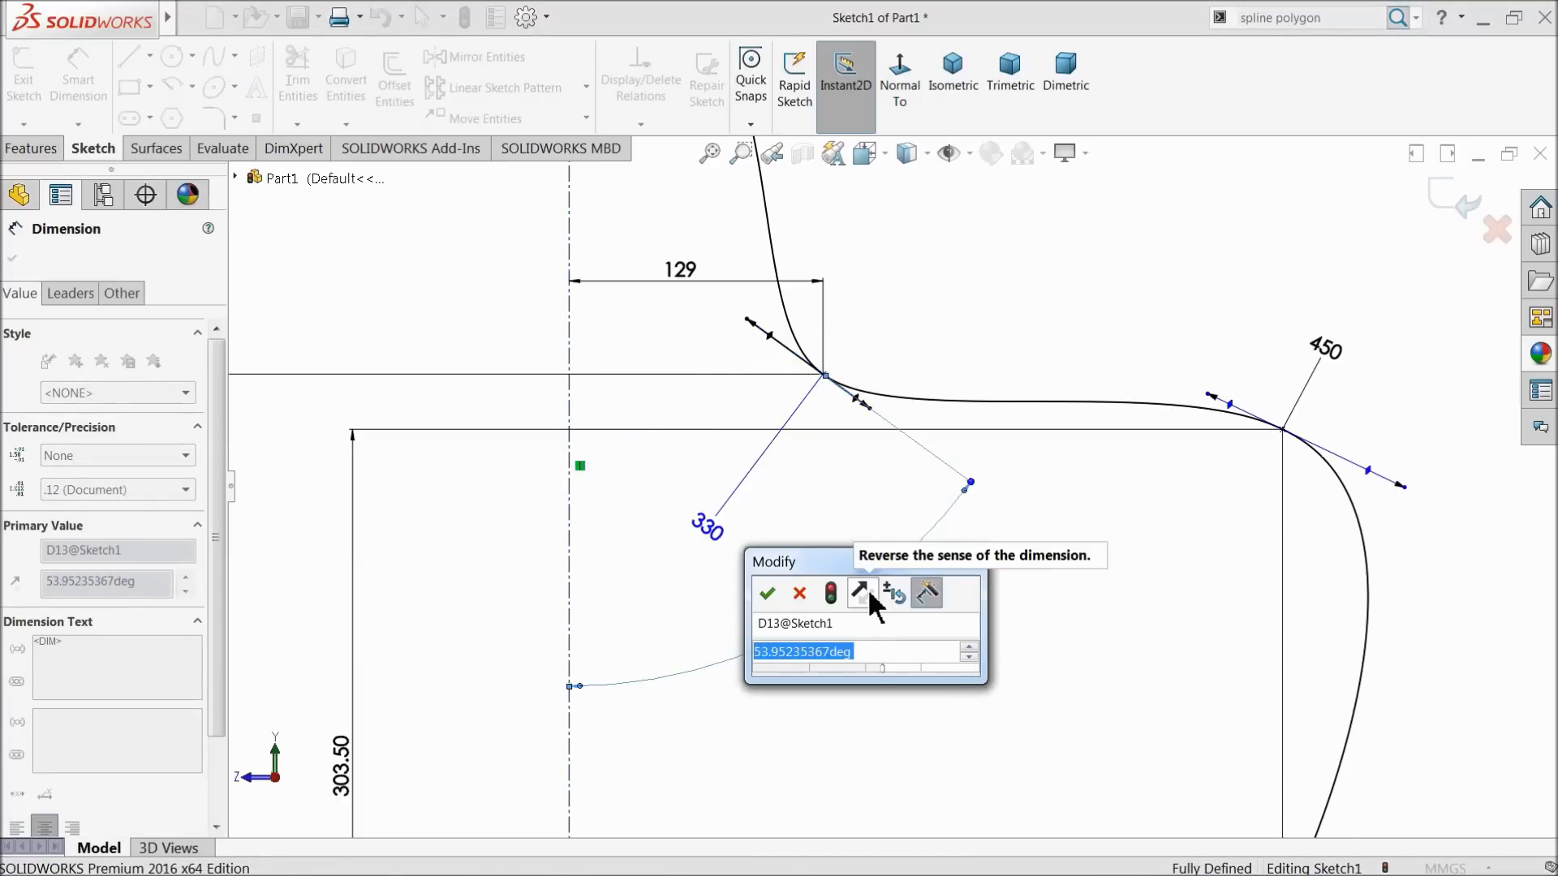
type("55")
left_click(767, 595)
Dimension the angle between the vertical centerline and the handle at the spline's outer interior point as 65°
scroll(969, 609, "up", 3)
left_click(688, 623)
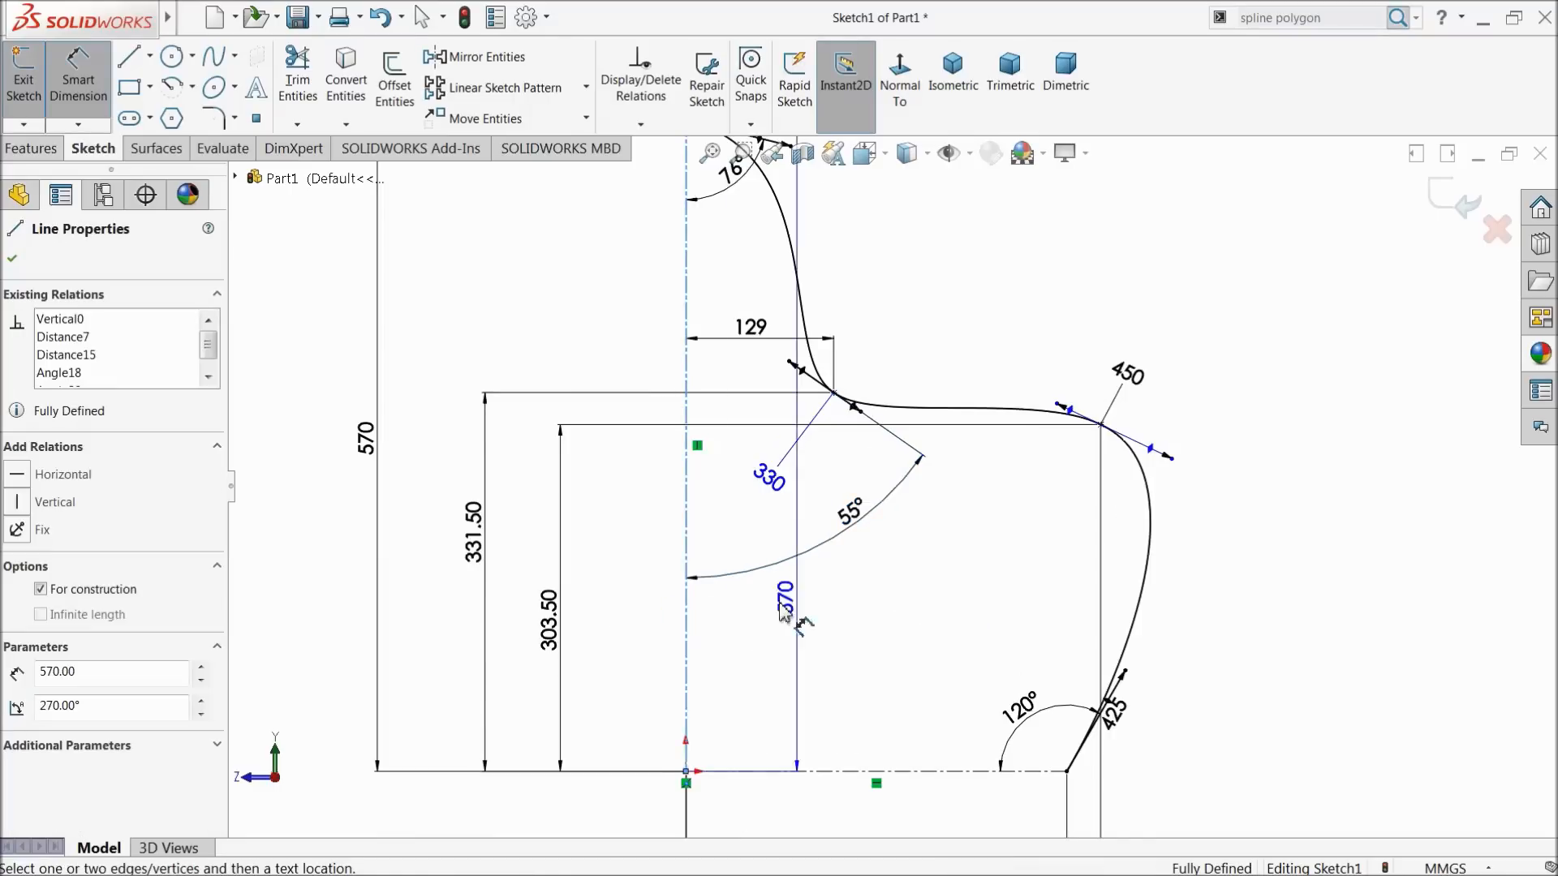
left_click(1073, 417)
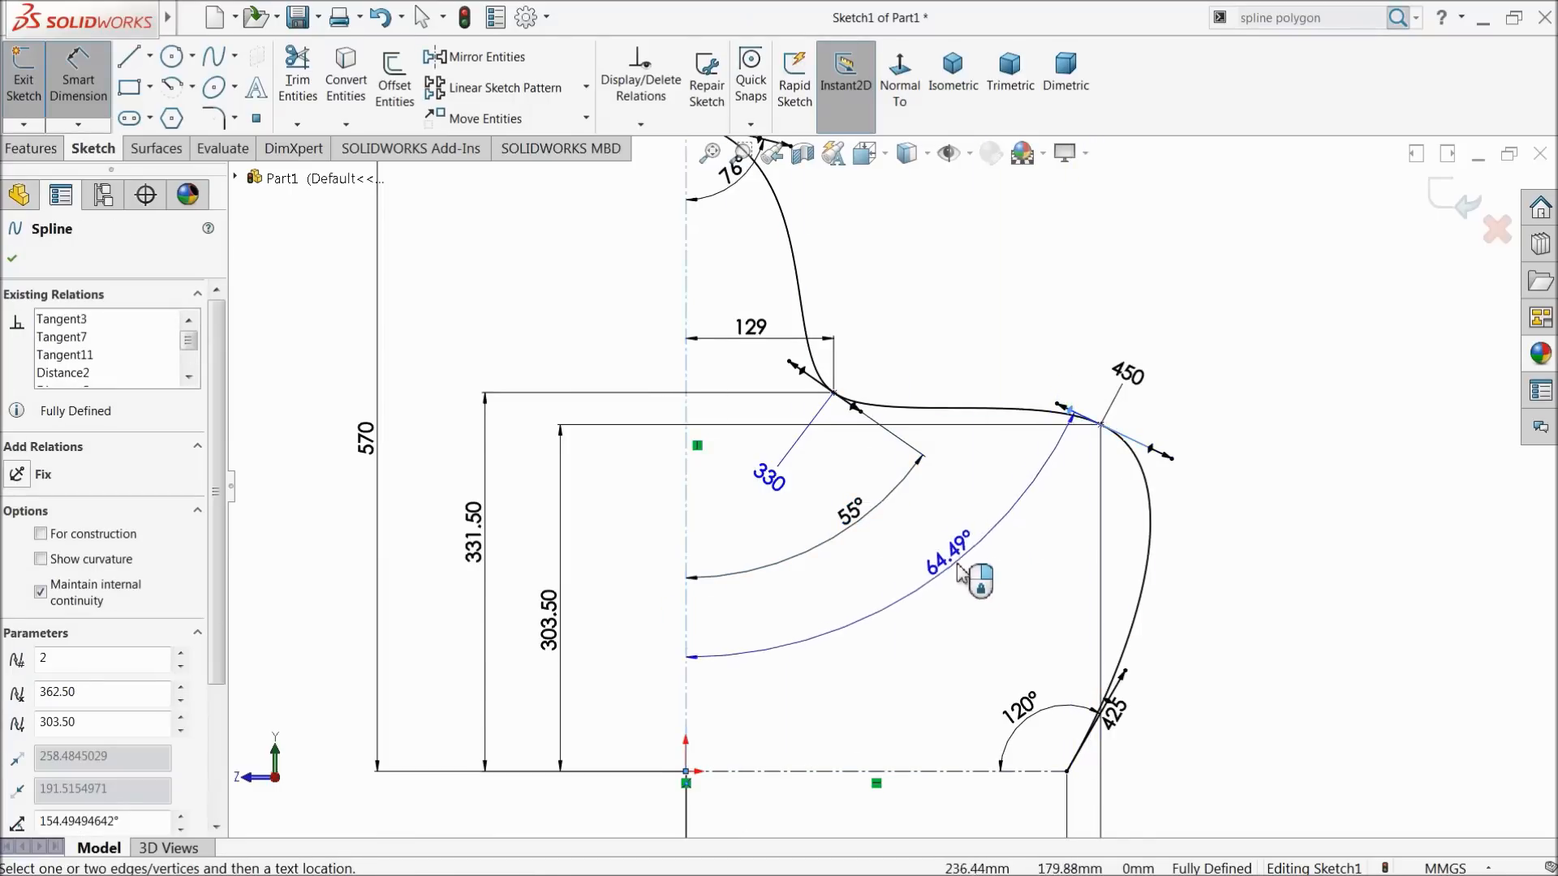
left_click(968, 597)
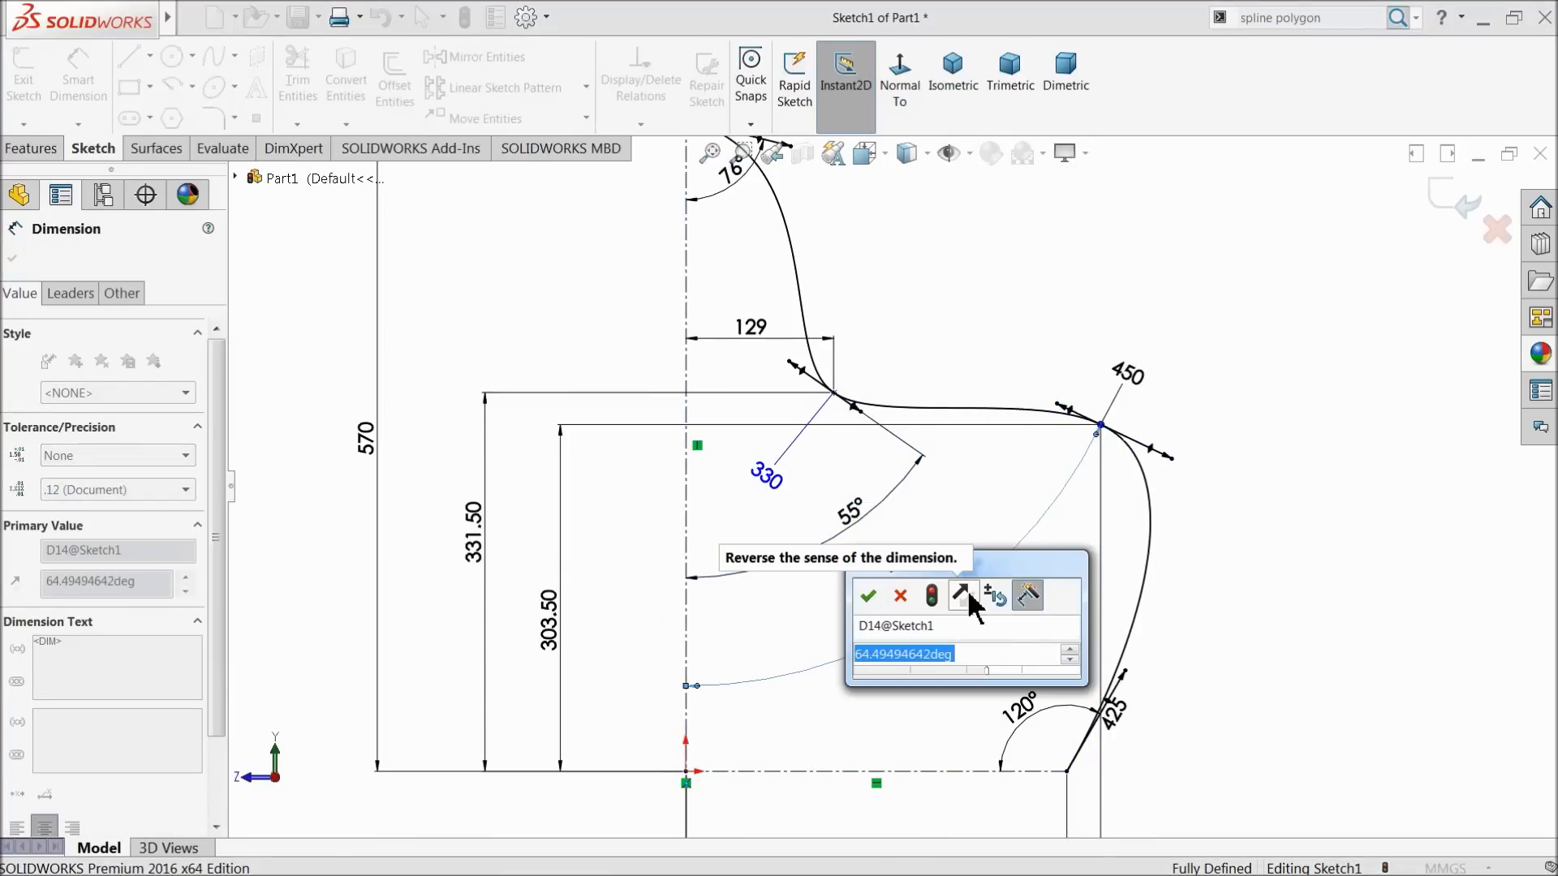
left_click(868, 596)
Move the 425 mm tangent dimension's text outside the profile, clear of the spline, and exit the sketch
scroll(852, 527, "up", 2)
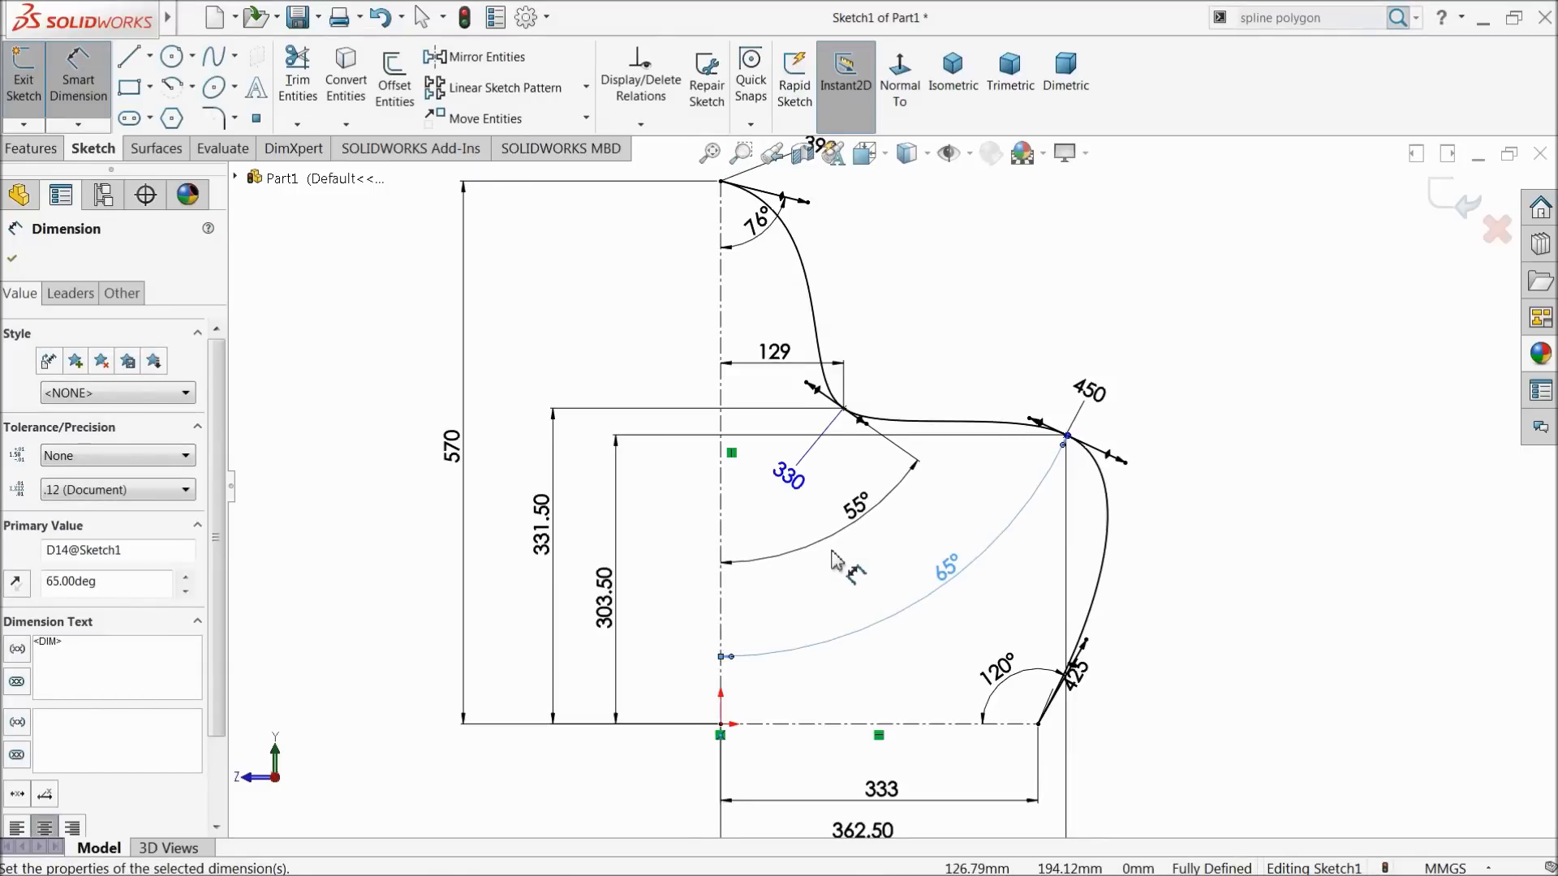
scroll(866, 503, "down", 2)
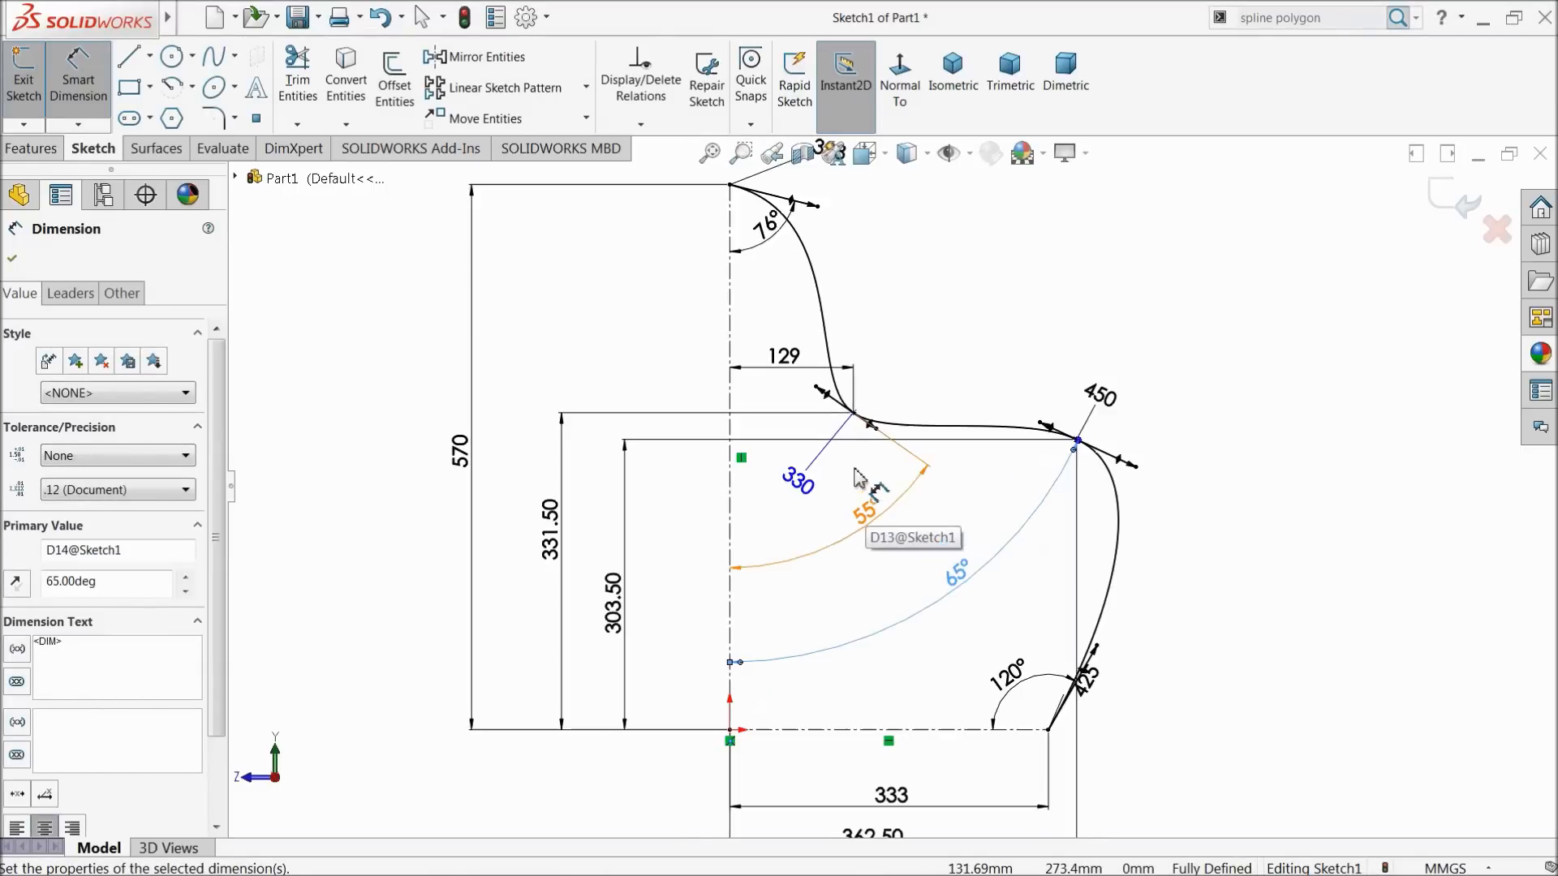
left_click(982, 328)
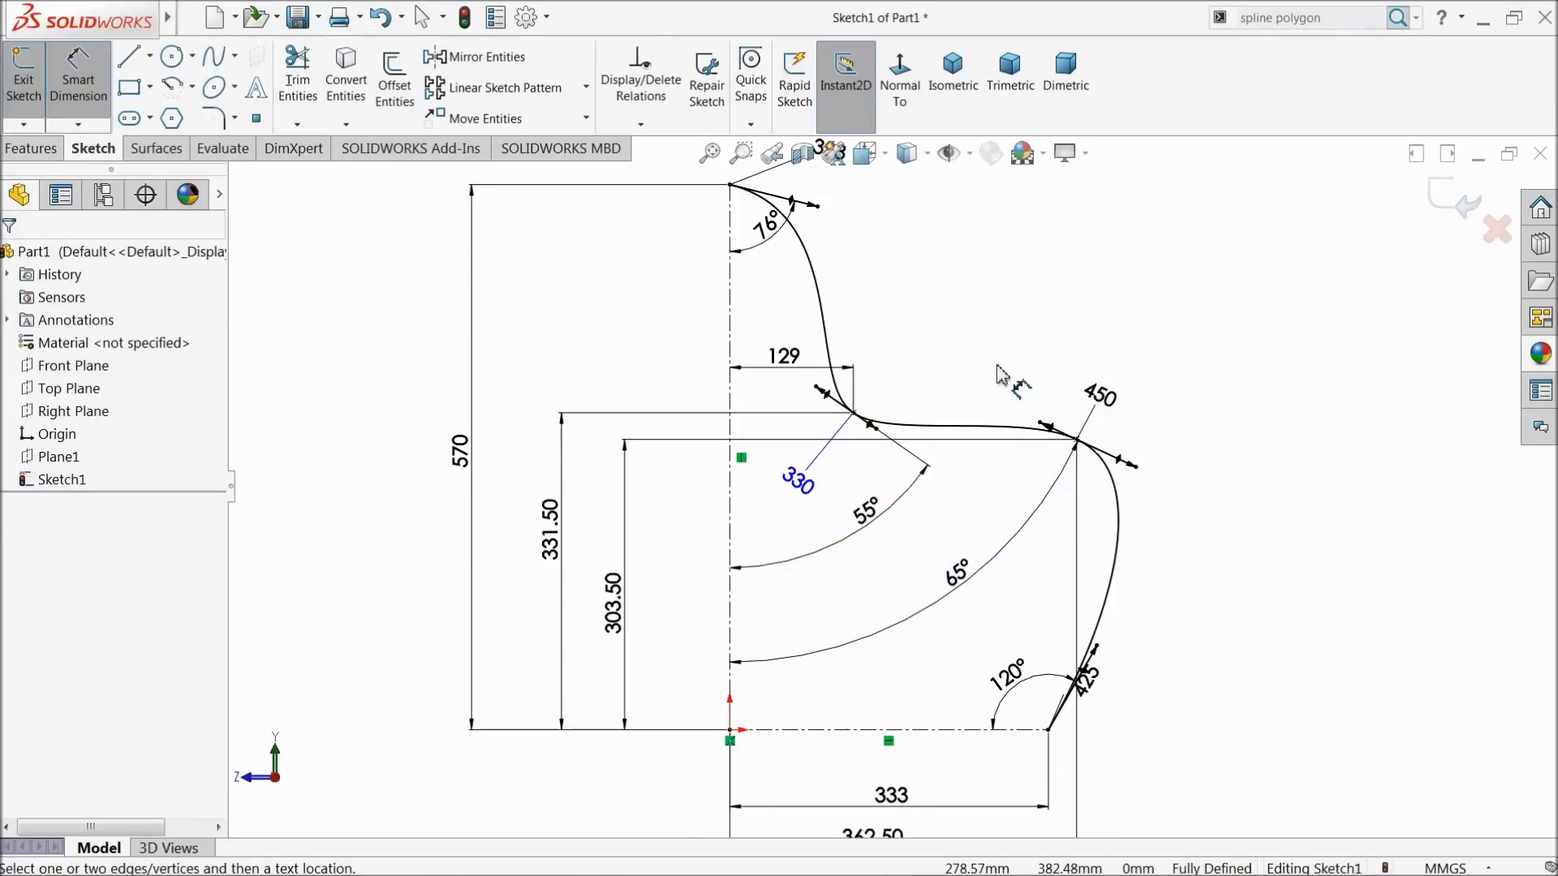
left_click(1094, 680)
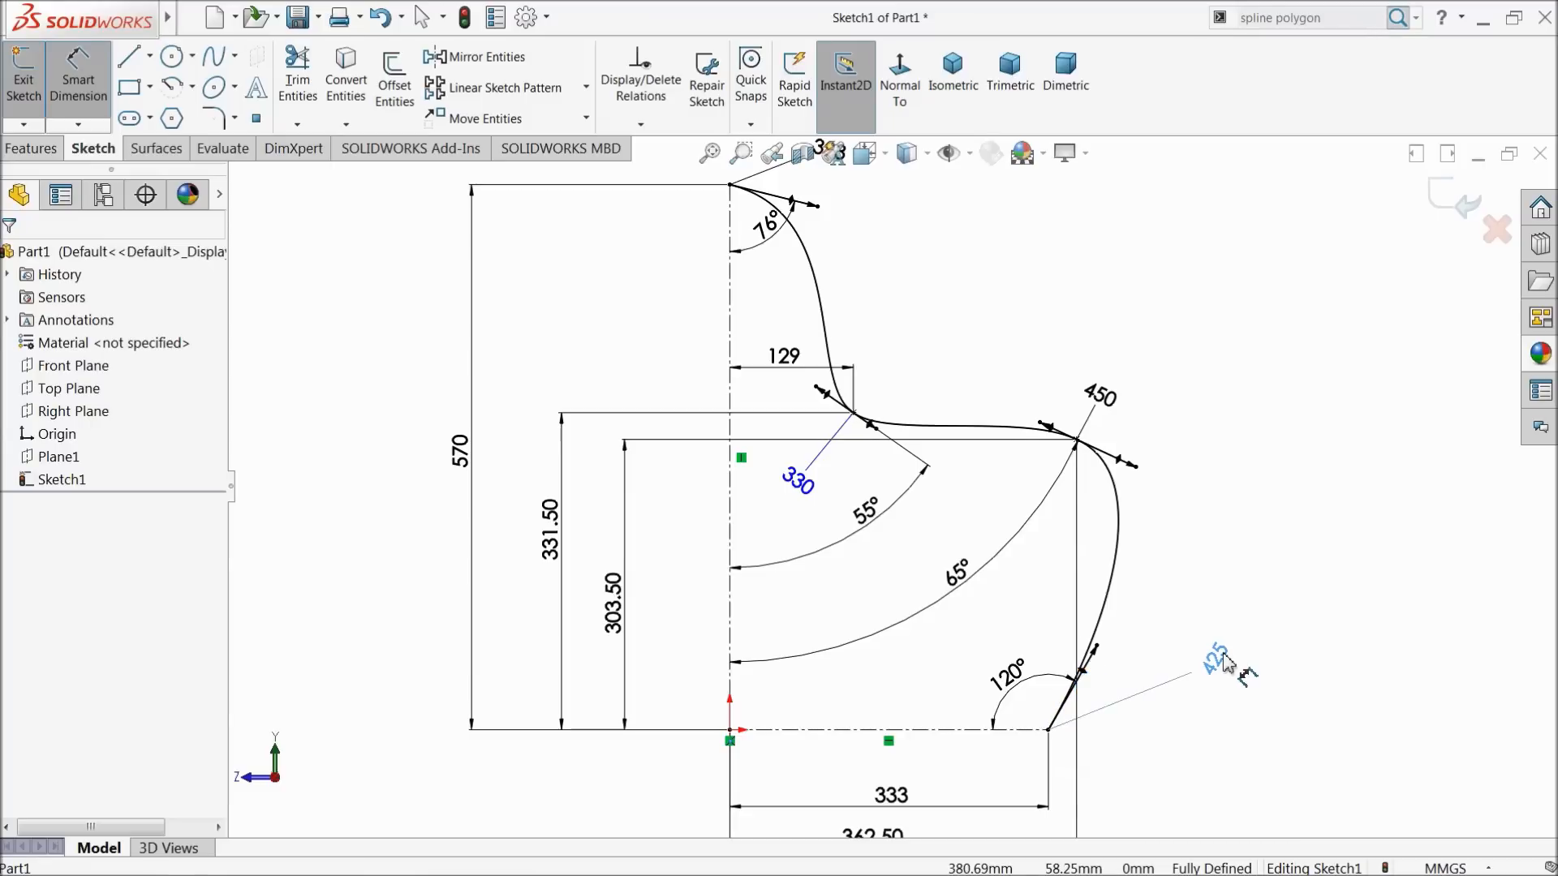
left_click(1227, 664)
key("f")
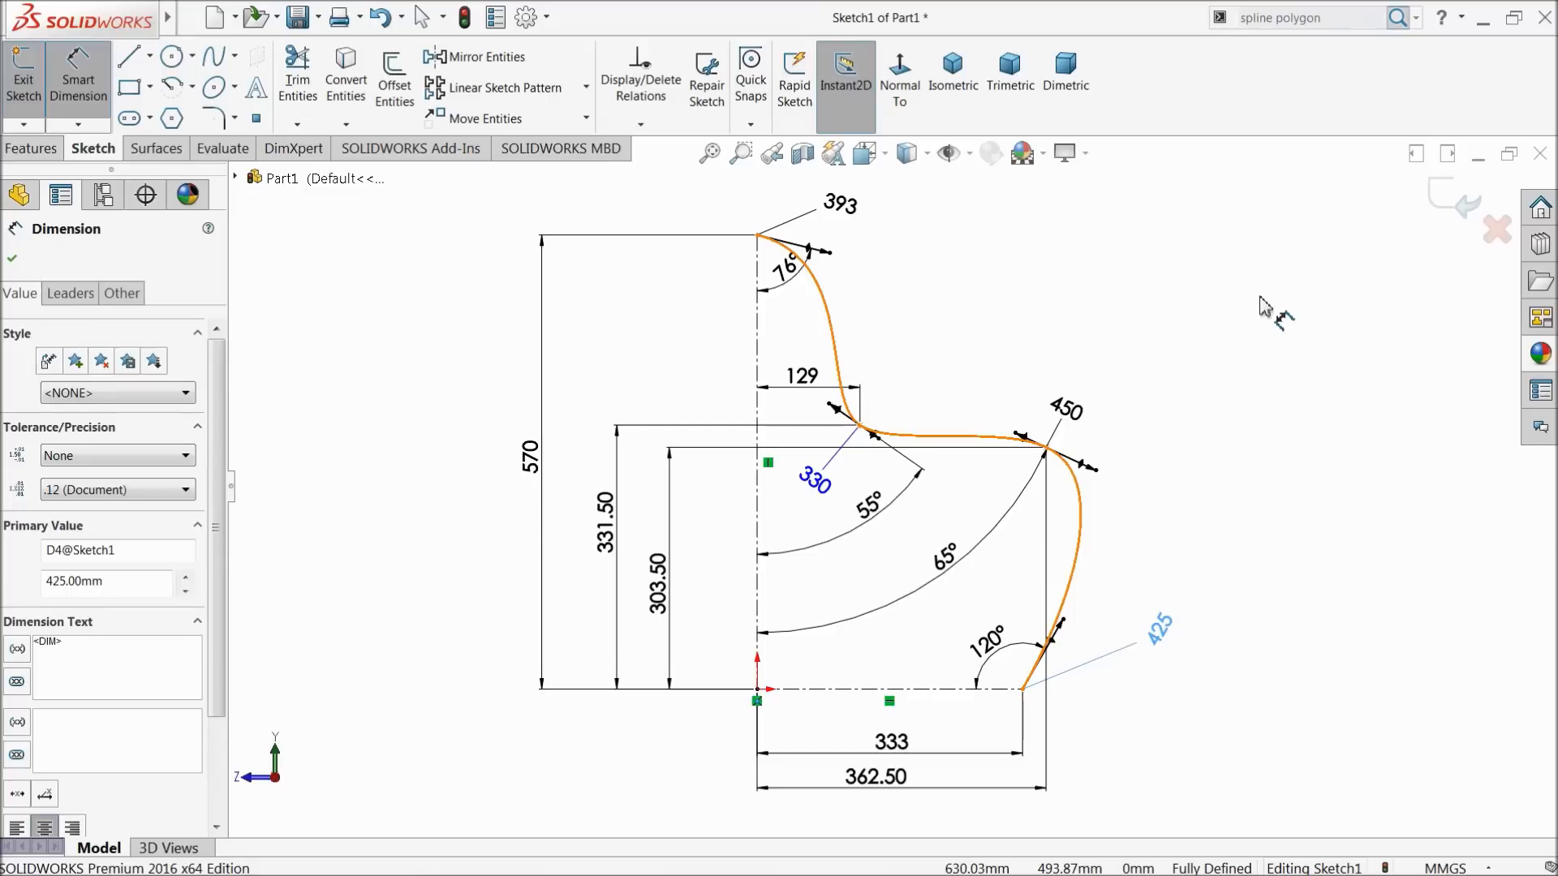
left_click(1448, 200)
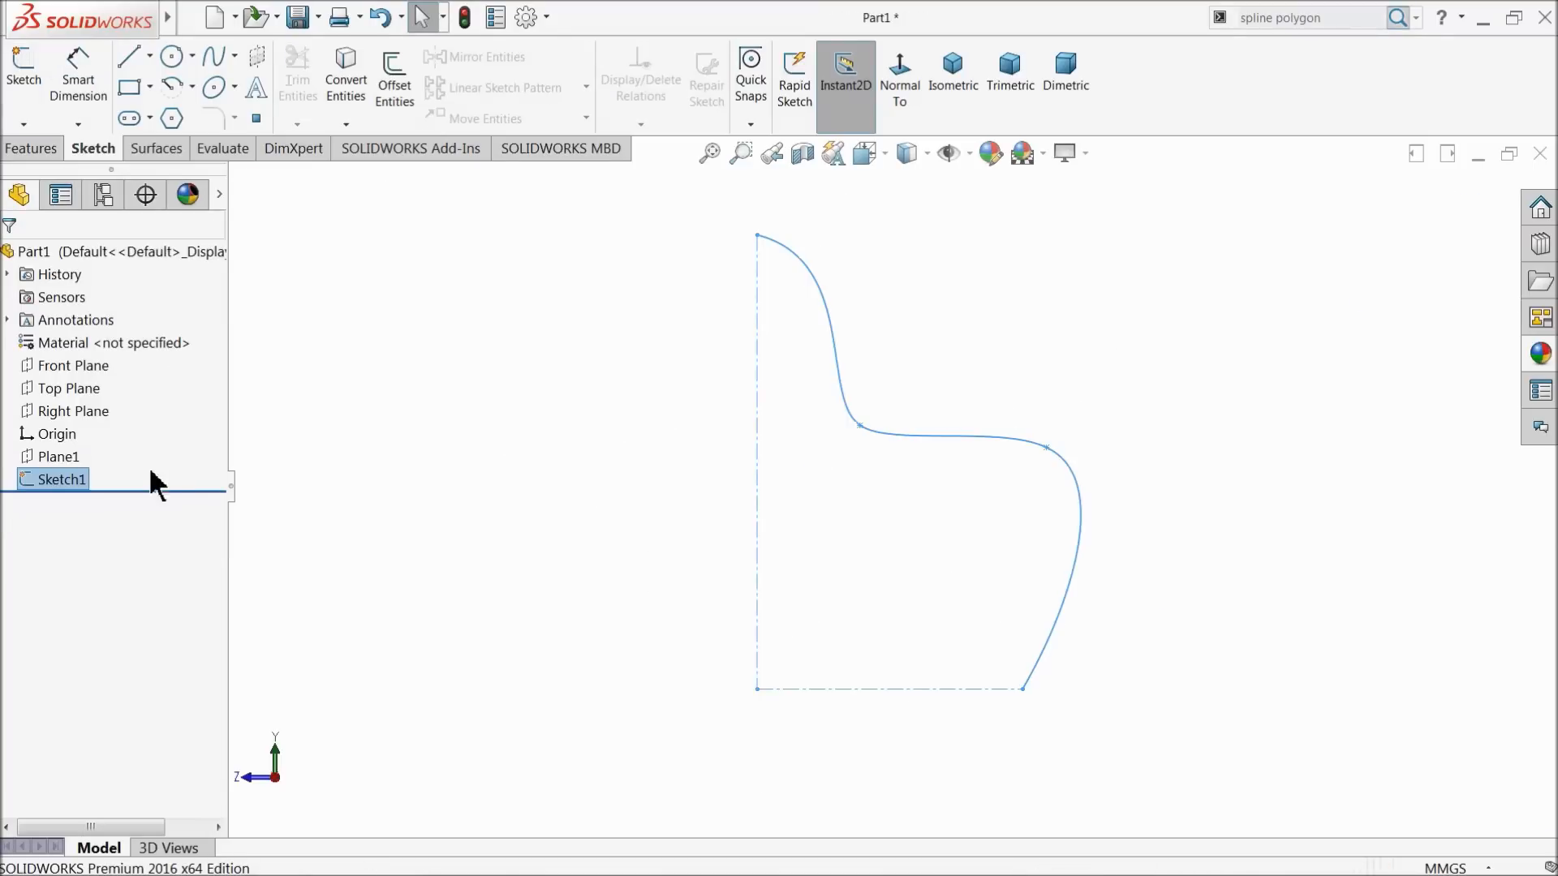
Start a new sketch on the Front Plane
left_click(34, 366)
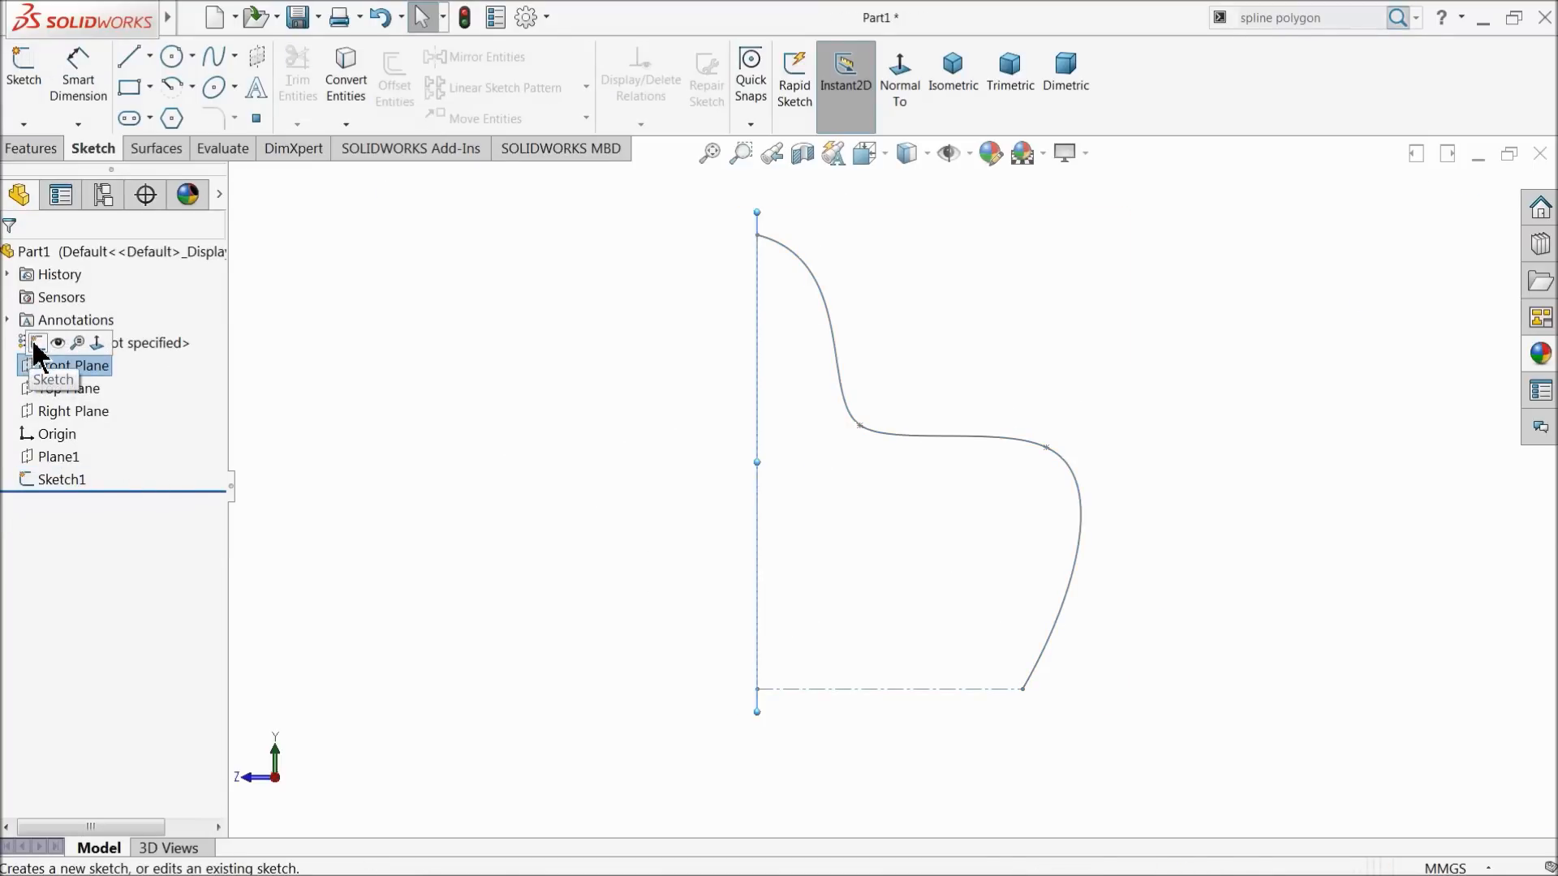
left_click(38, 343)
left_click(907, 75)
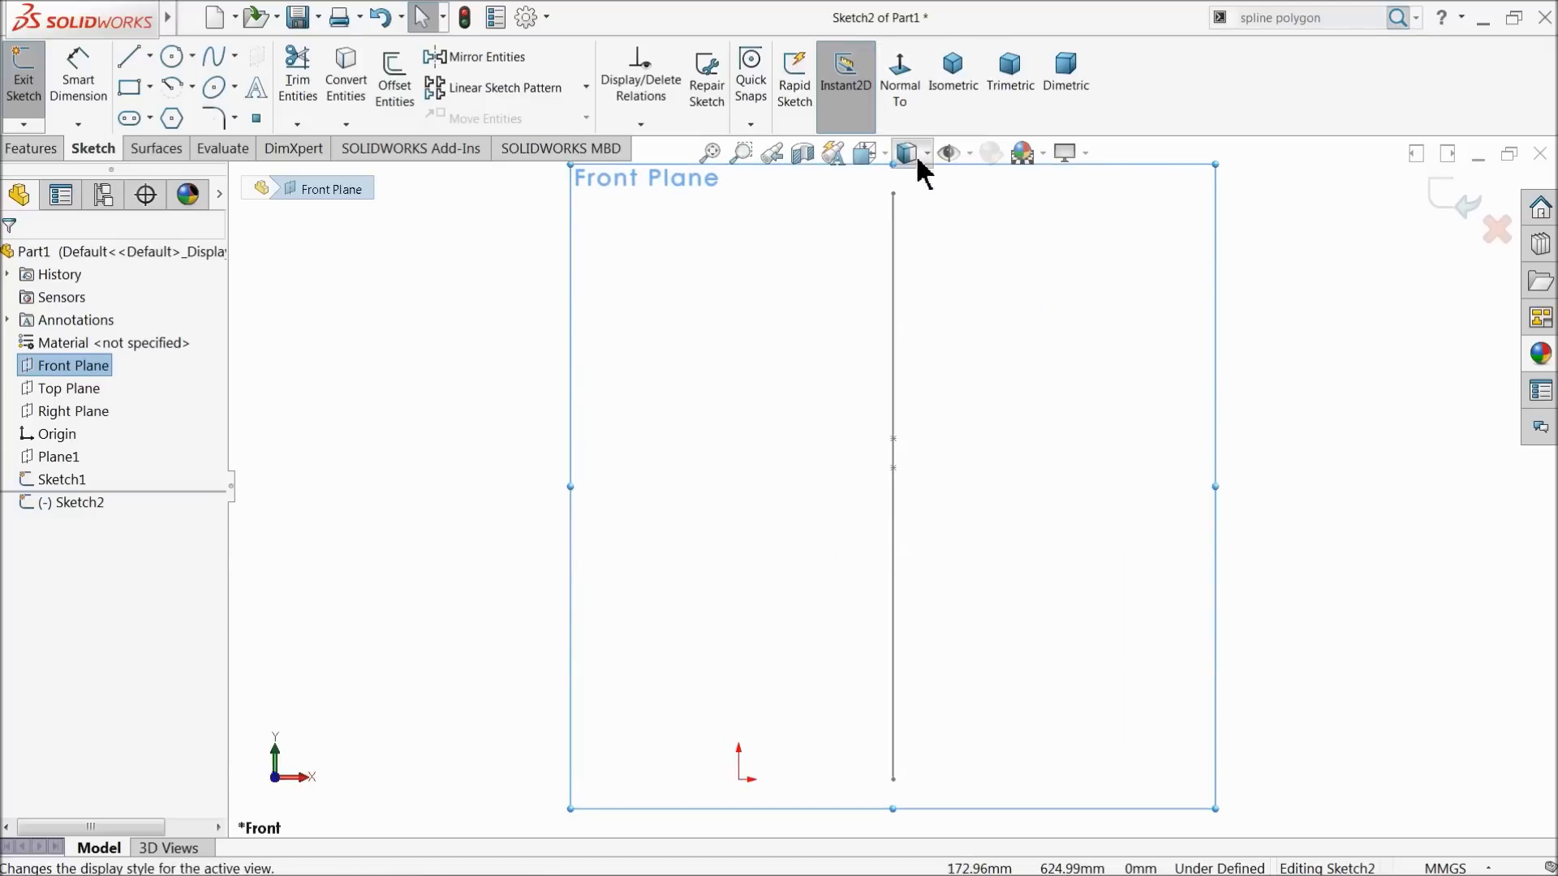
scroll(925, 324, "up", 3)
scroll(1021, 572, "down", 1)
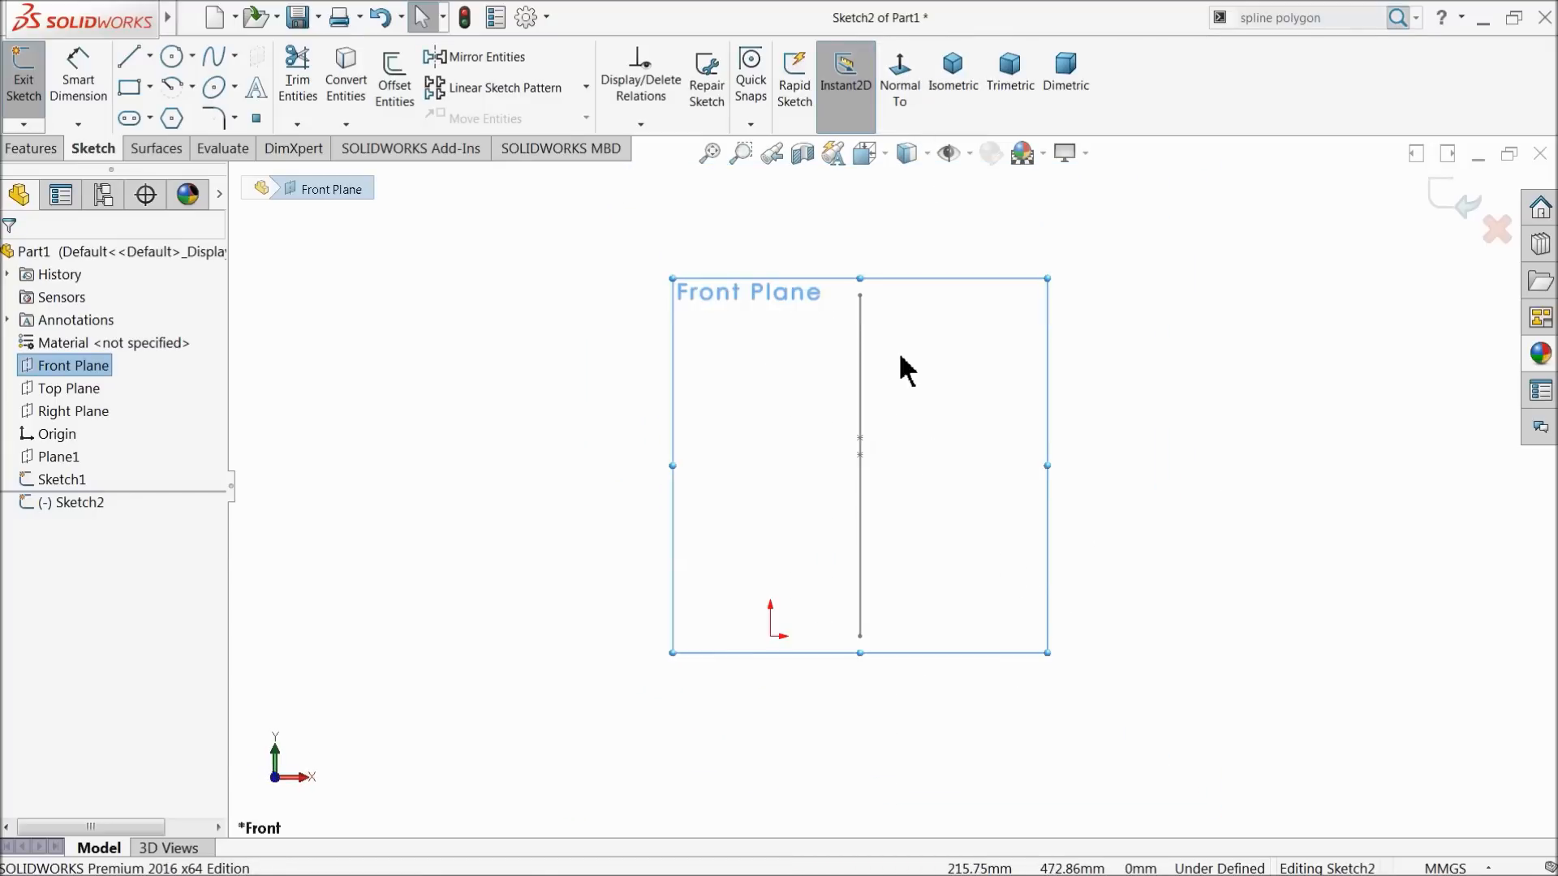
Draw a horizontal centerline 150 mm long from the origin to the lower end of the edge-on spline profile
left_click(130, 53)
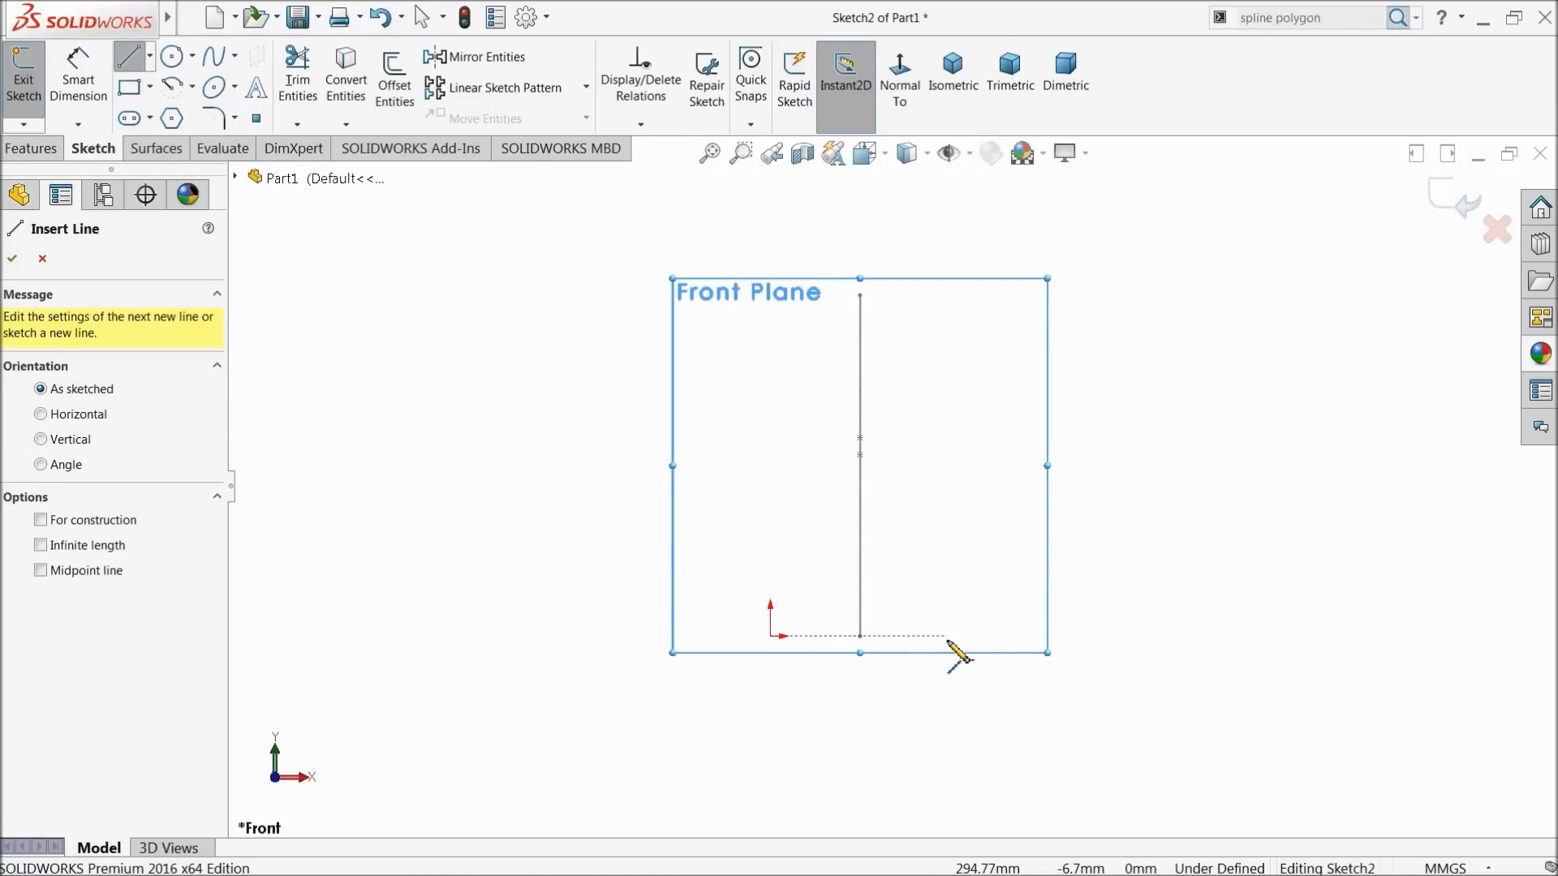
left_click(192, 56)
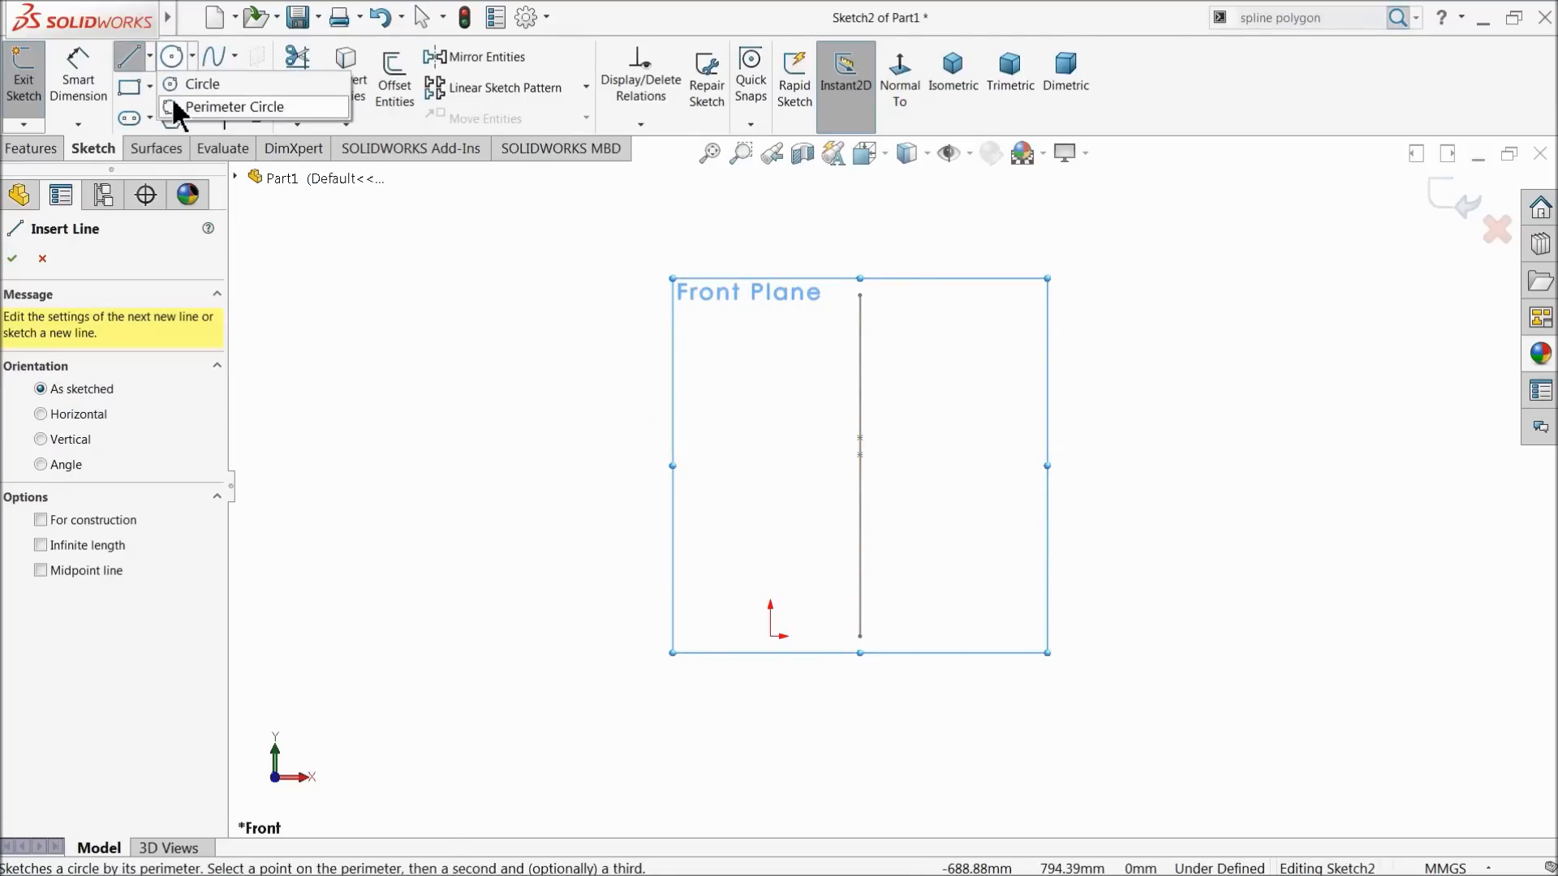
left_click(151, 55)
left_click(191, 106)
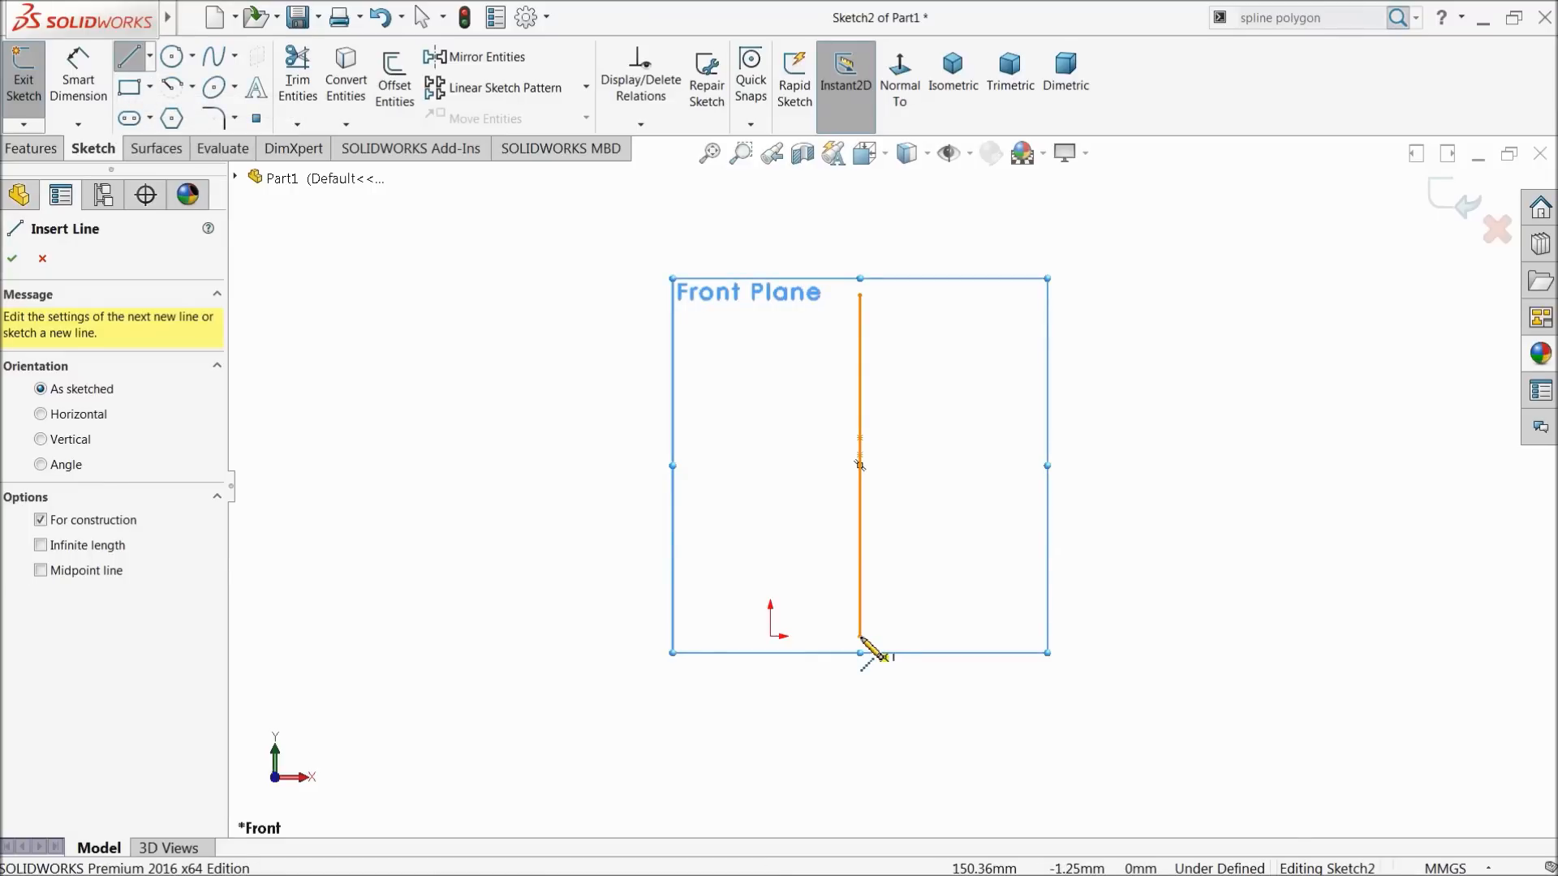
left_click(771, 637)
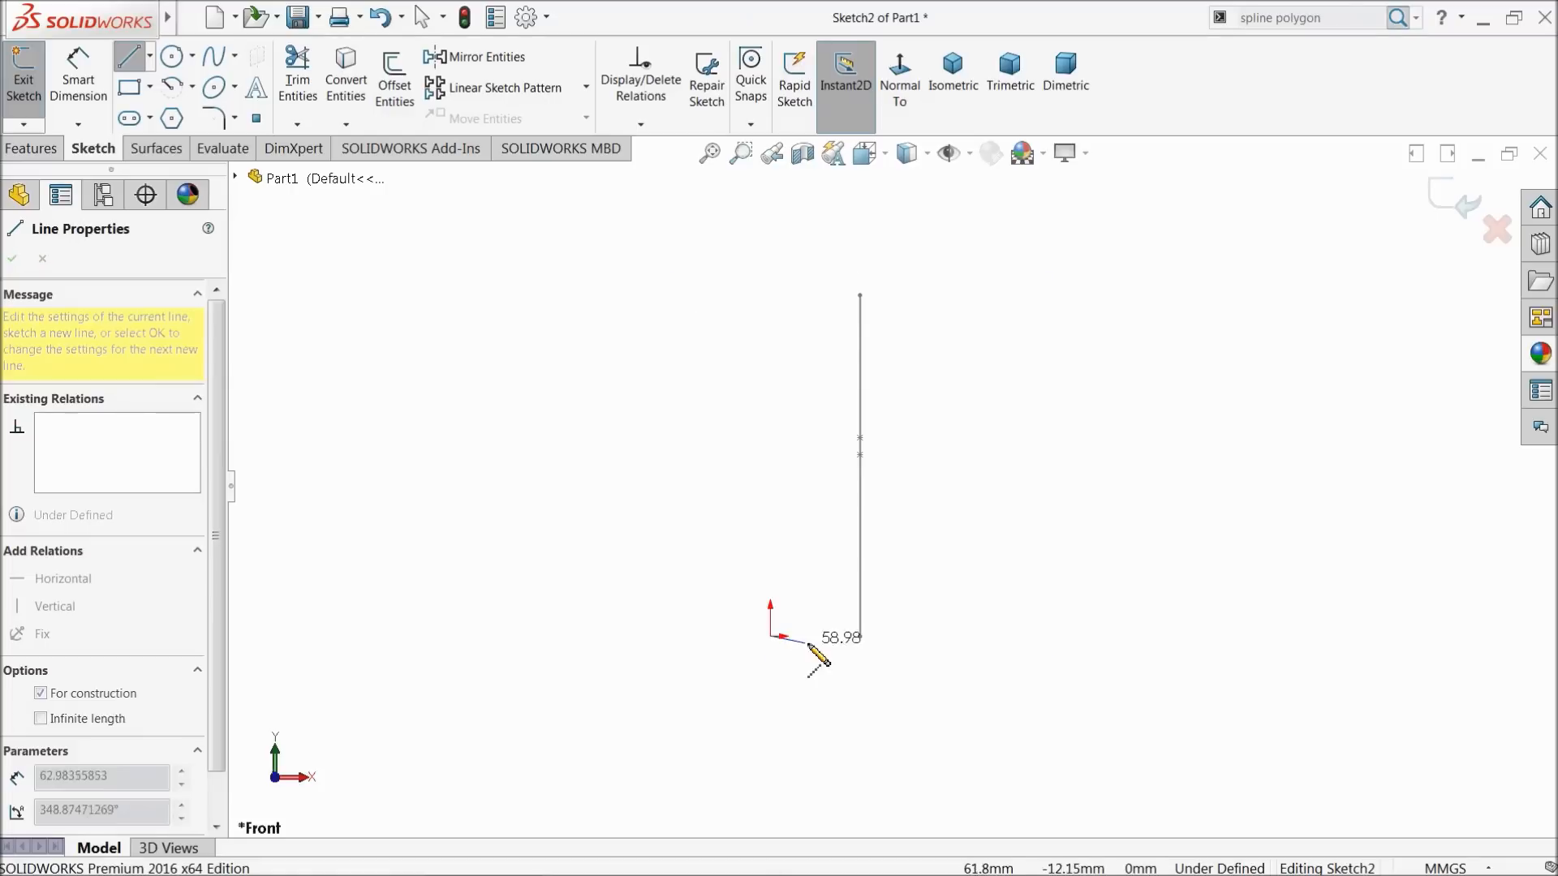
left_click(860, 636)
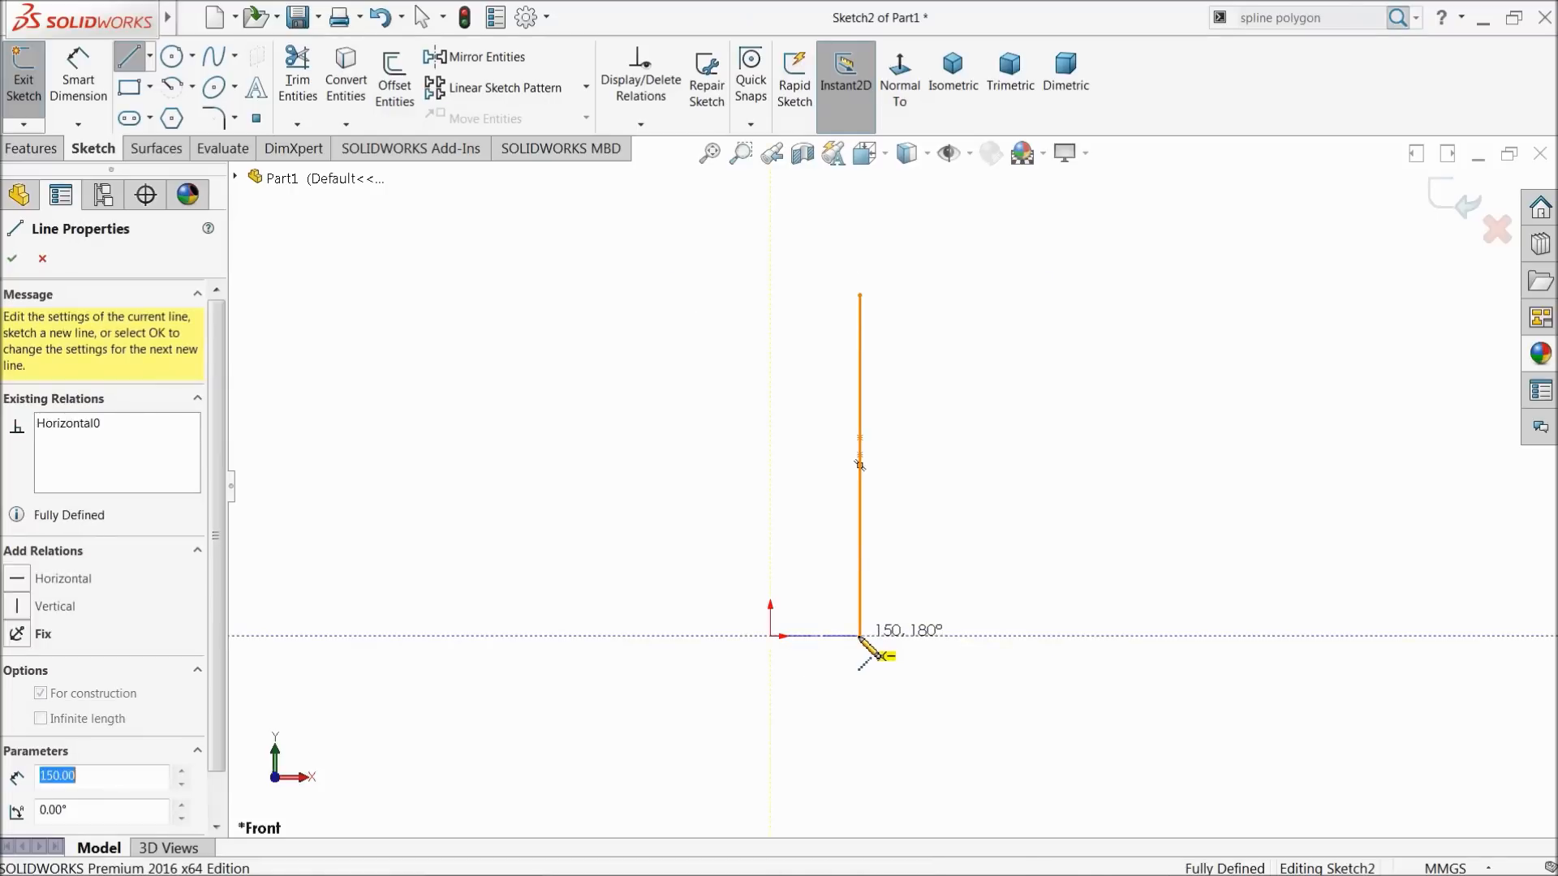
right_click(926, 521)
left_click(988, 539)
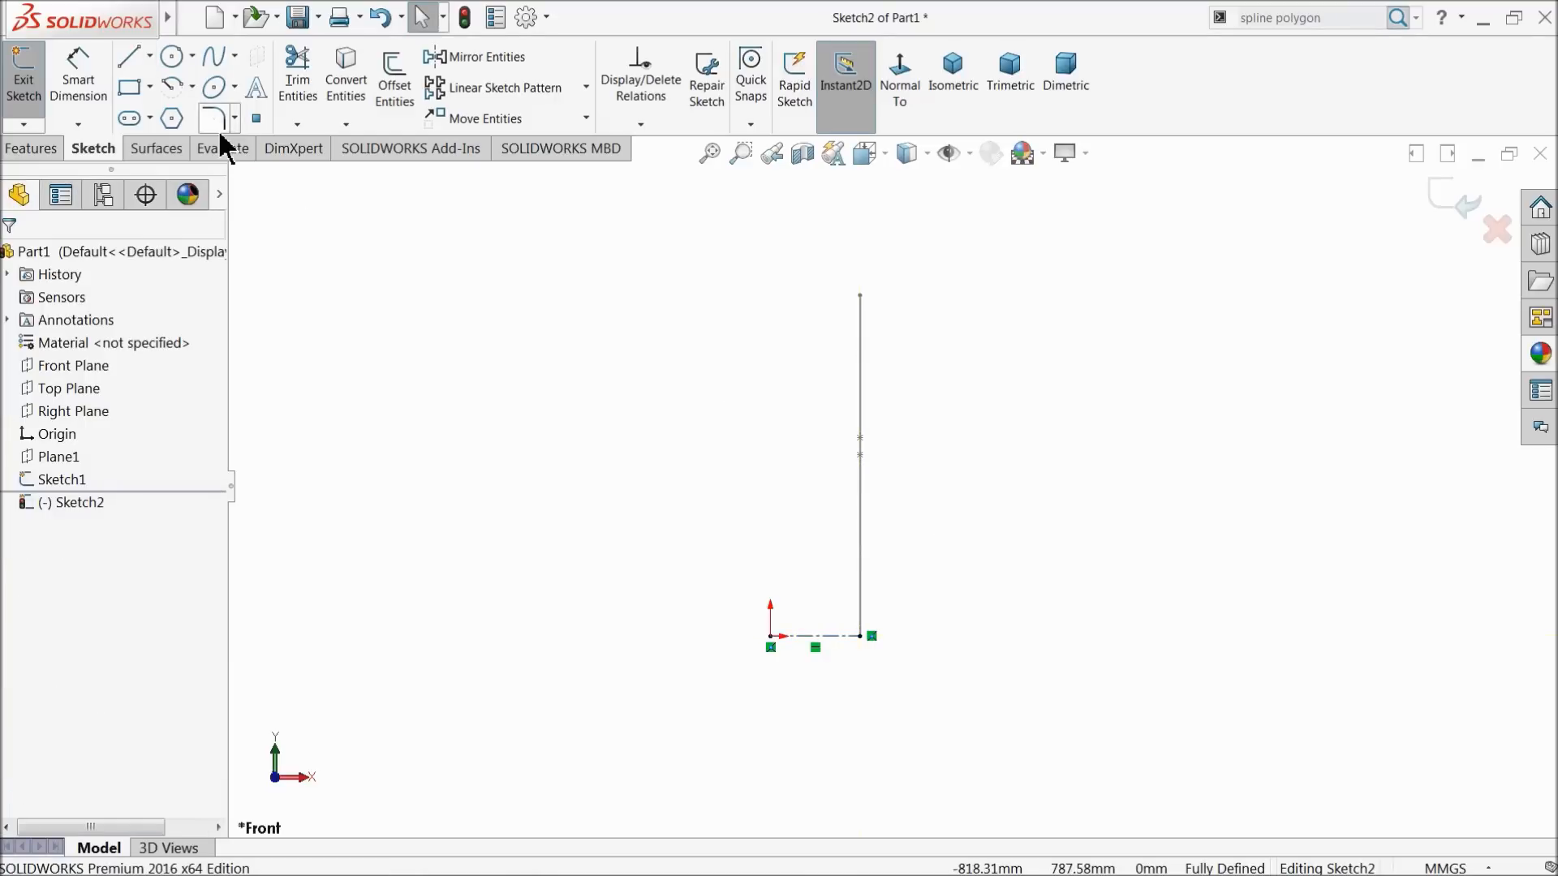
Sketch a vertical line about 358 mm long upward from the outer end of the horizontal centerline
left_click(128, 58)
scroll(852, 624, "down", 3)
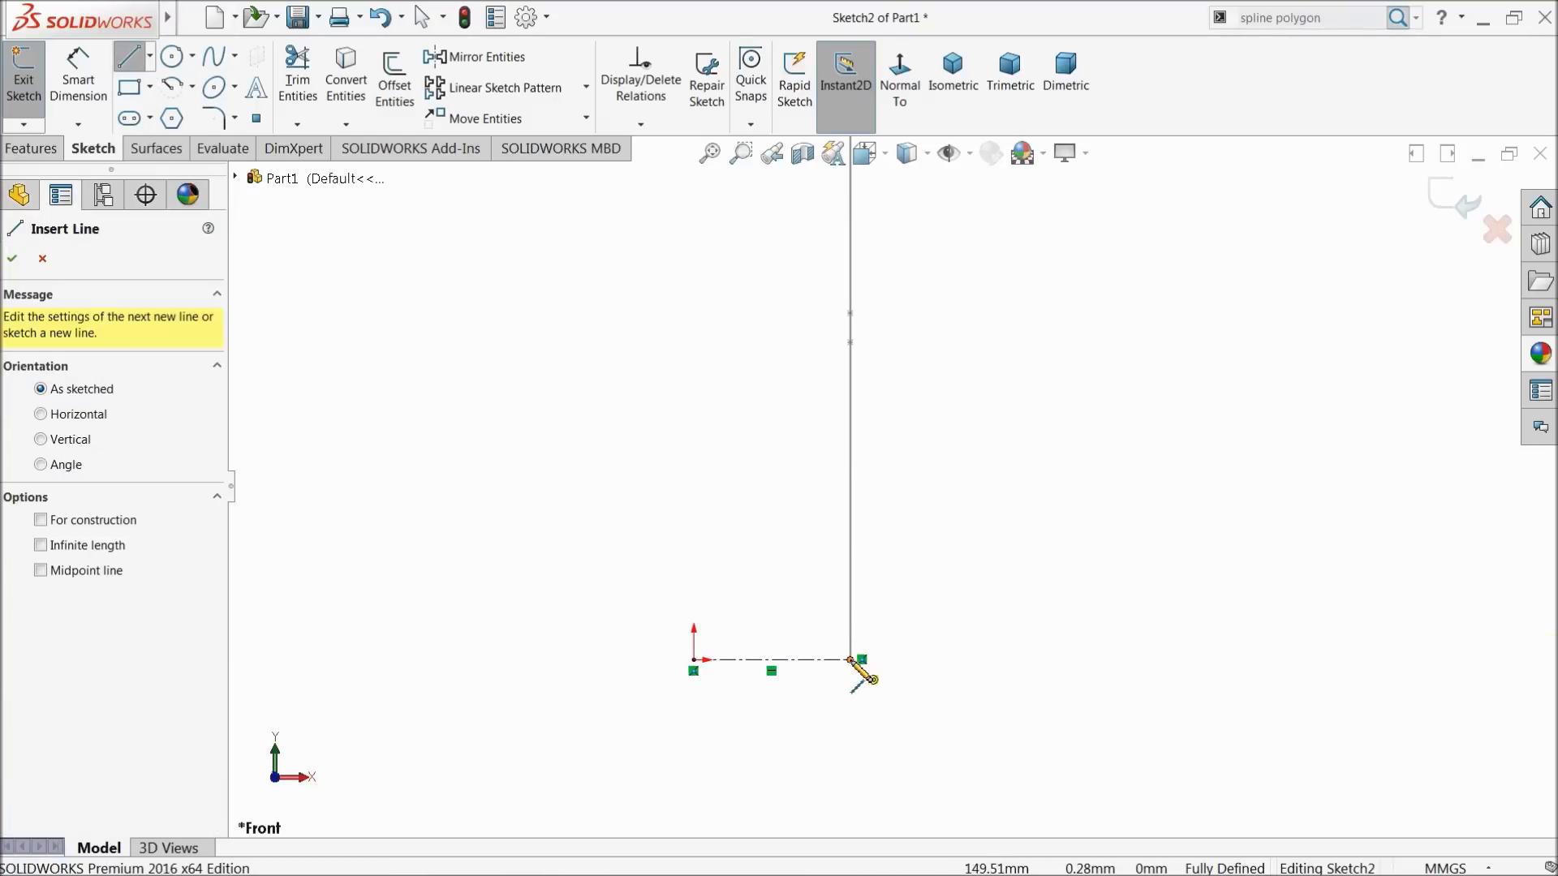
left_click(850, 659)
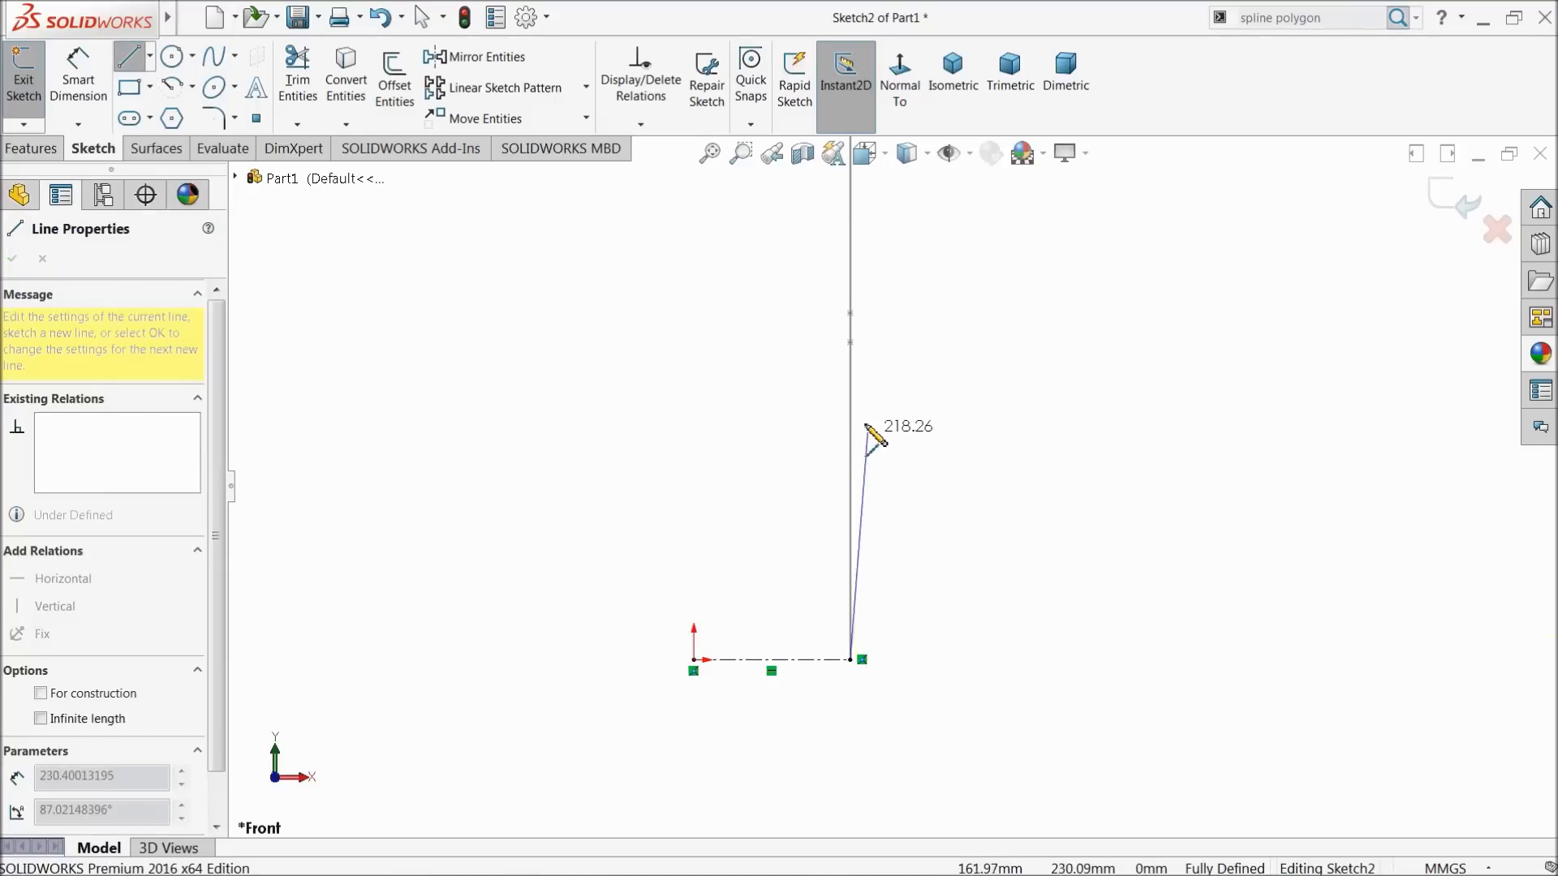
left_click(851, 286)
right_click(966, 253)
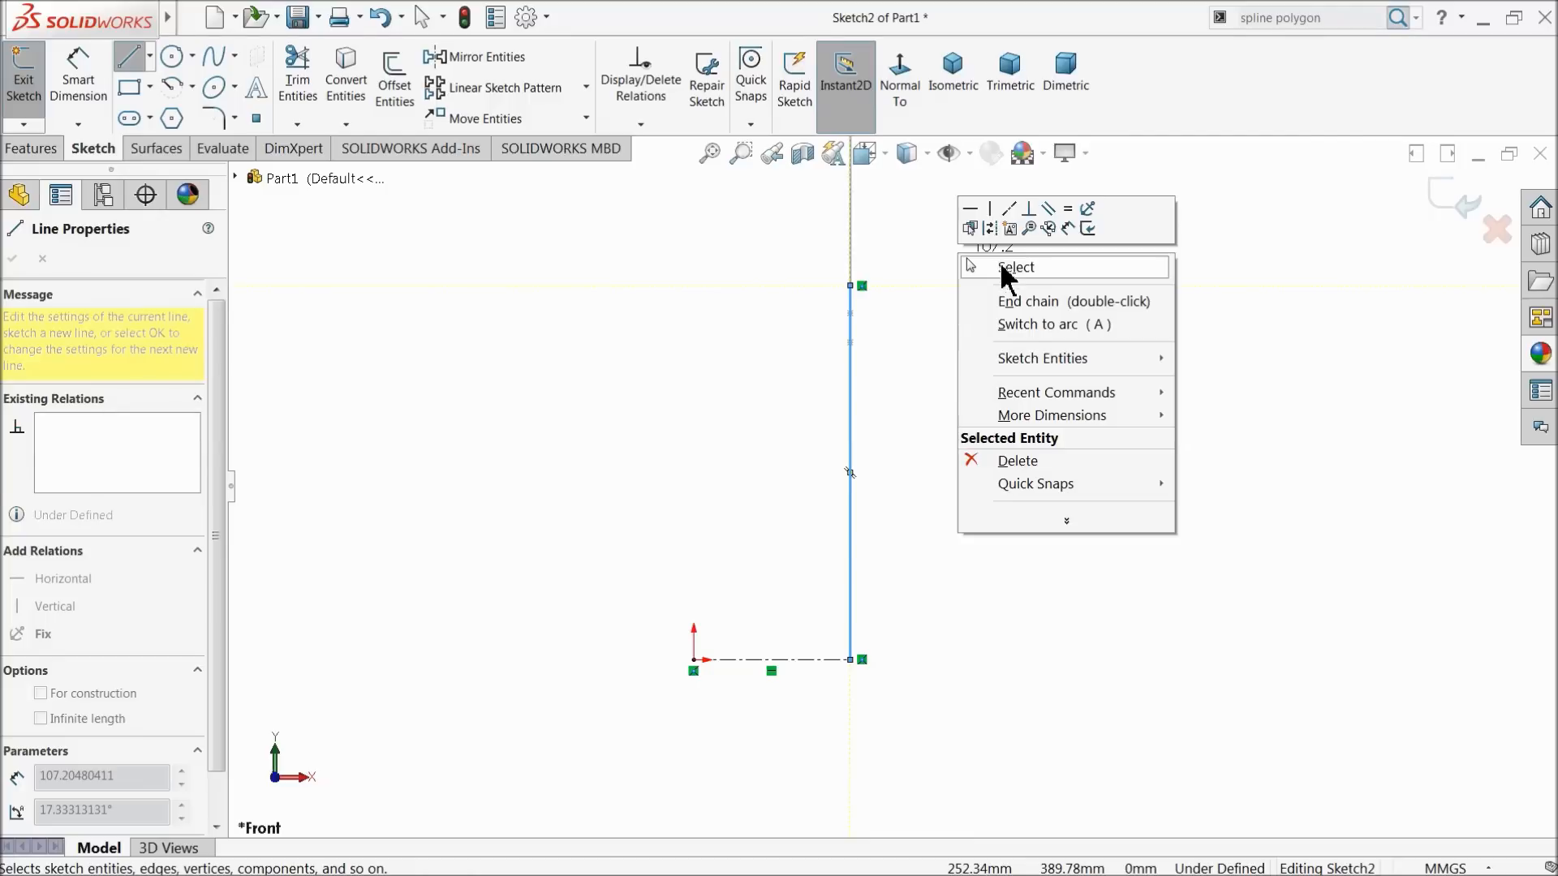
left_click(996, 264)
Dimension the vertical solid line's length as 280 mm
left_click(91, 91)
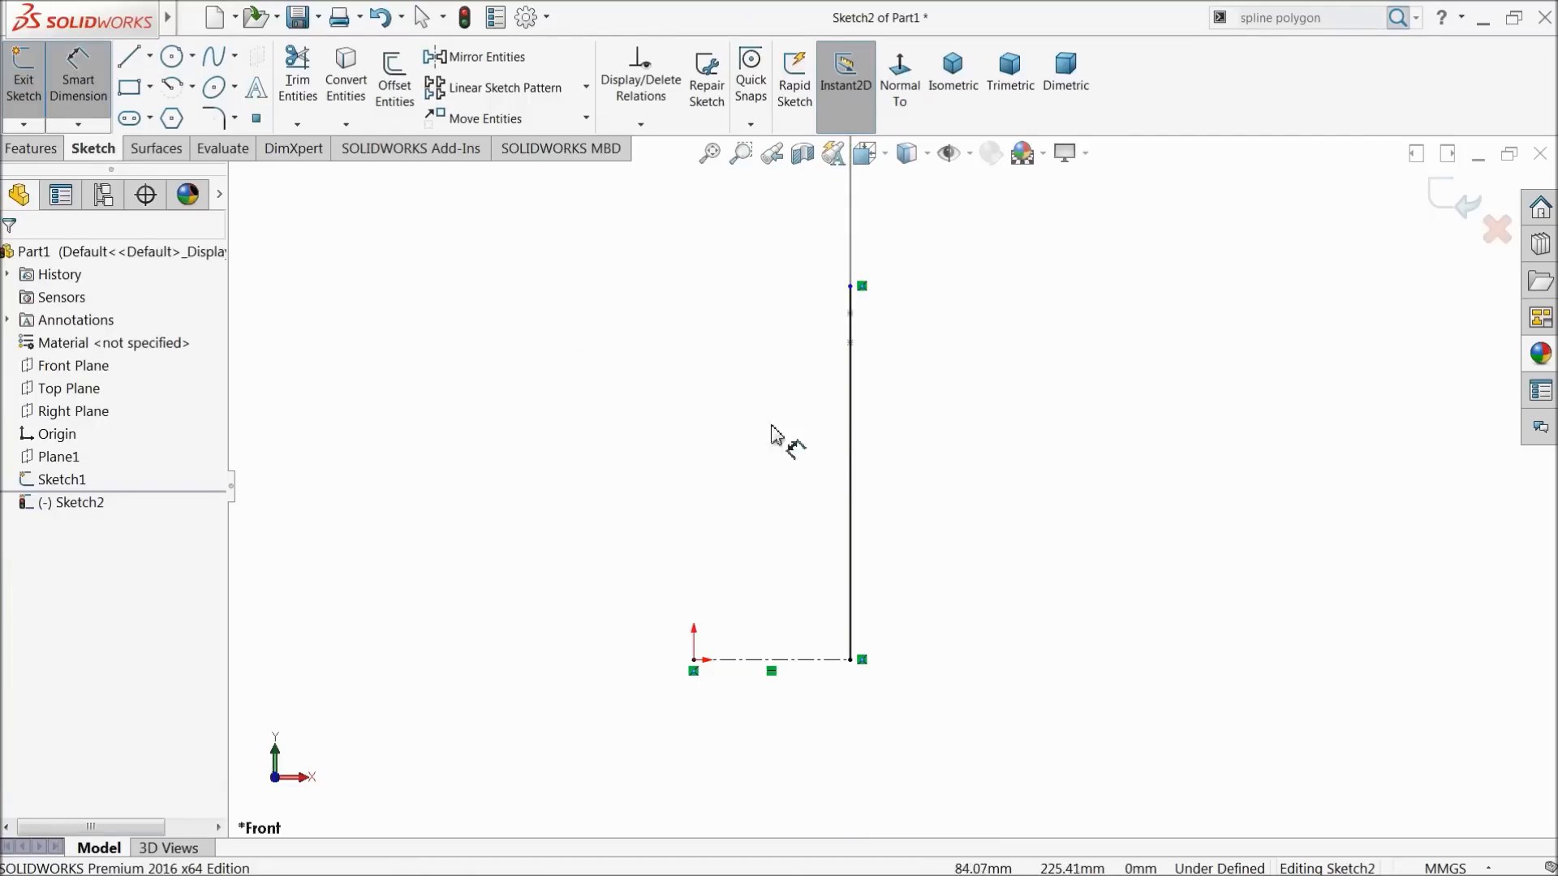
left_click(851, 442)
left_click(973, 459)
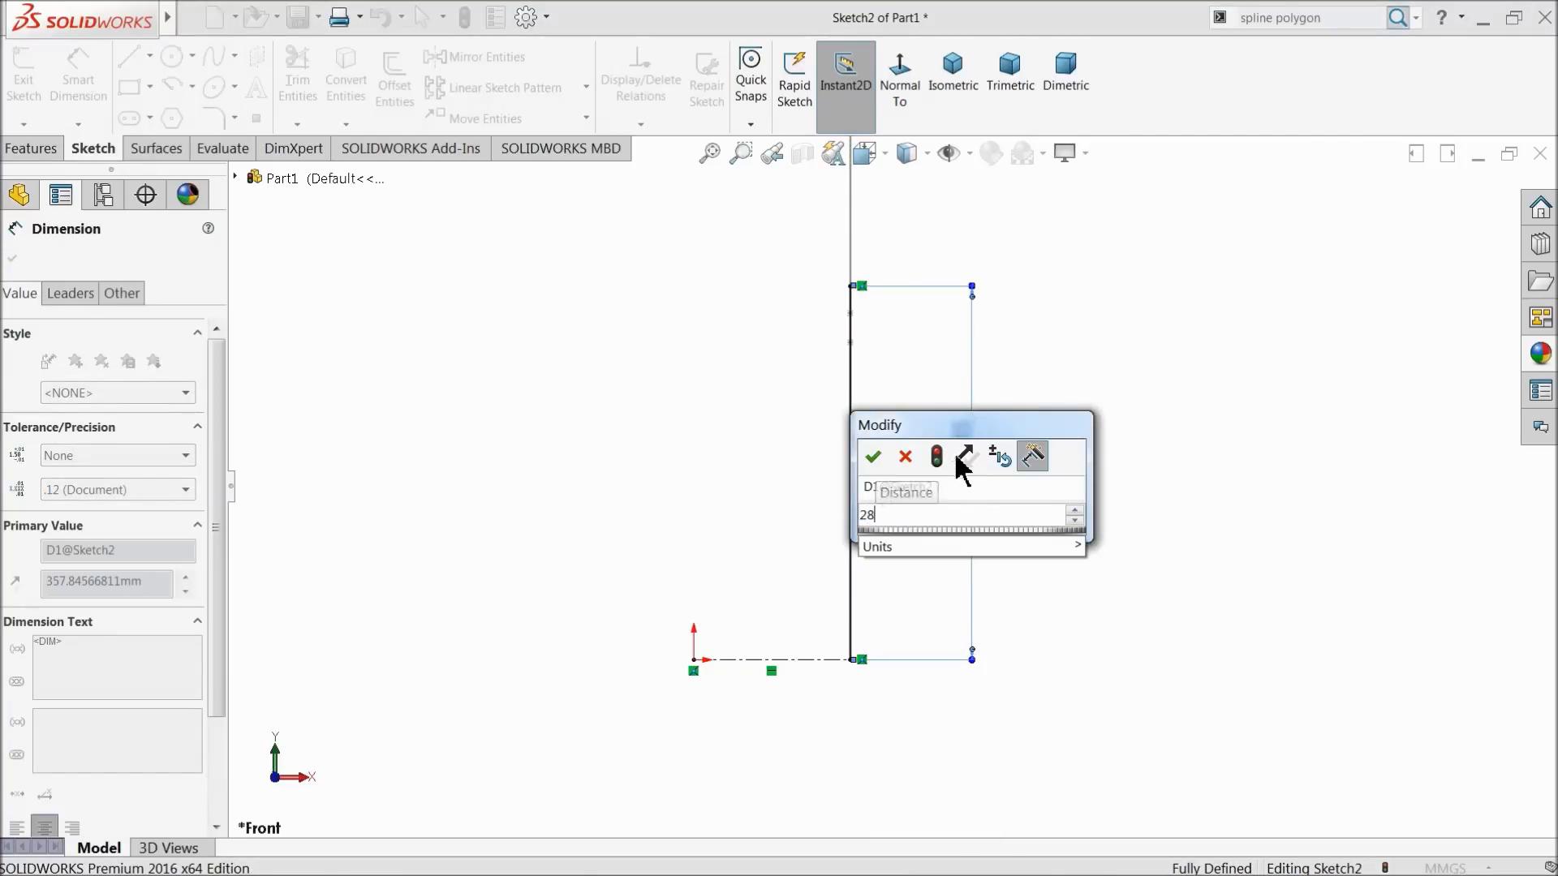
left_click(873, 455)
scroll(843, 423, "up", 3)
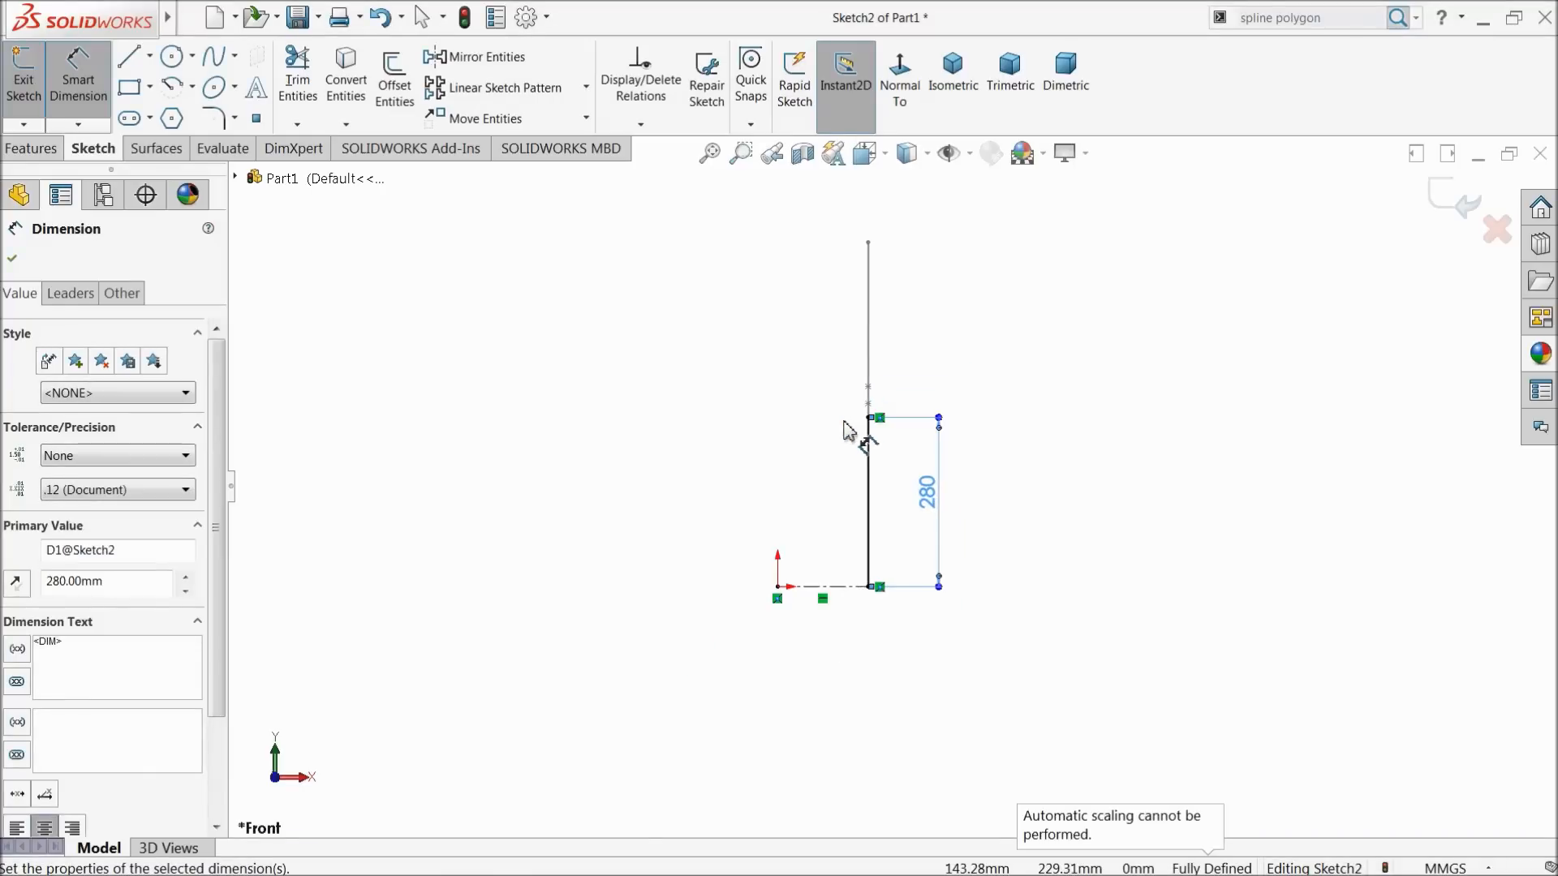
scroll(842, 396, "down", 1)
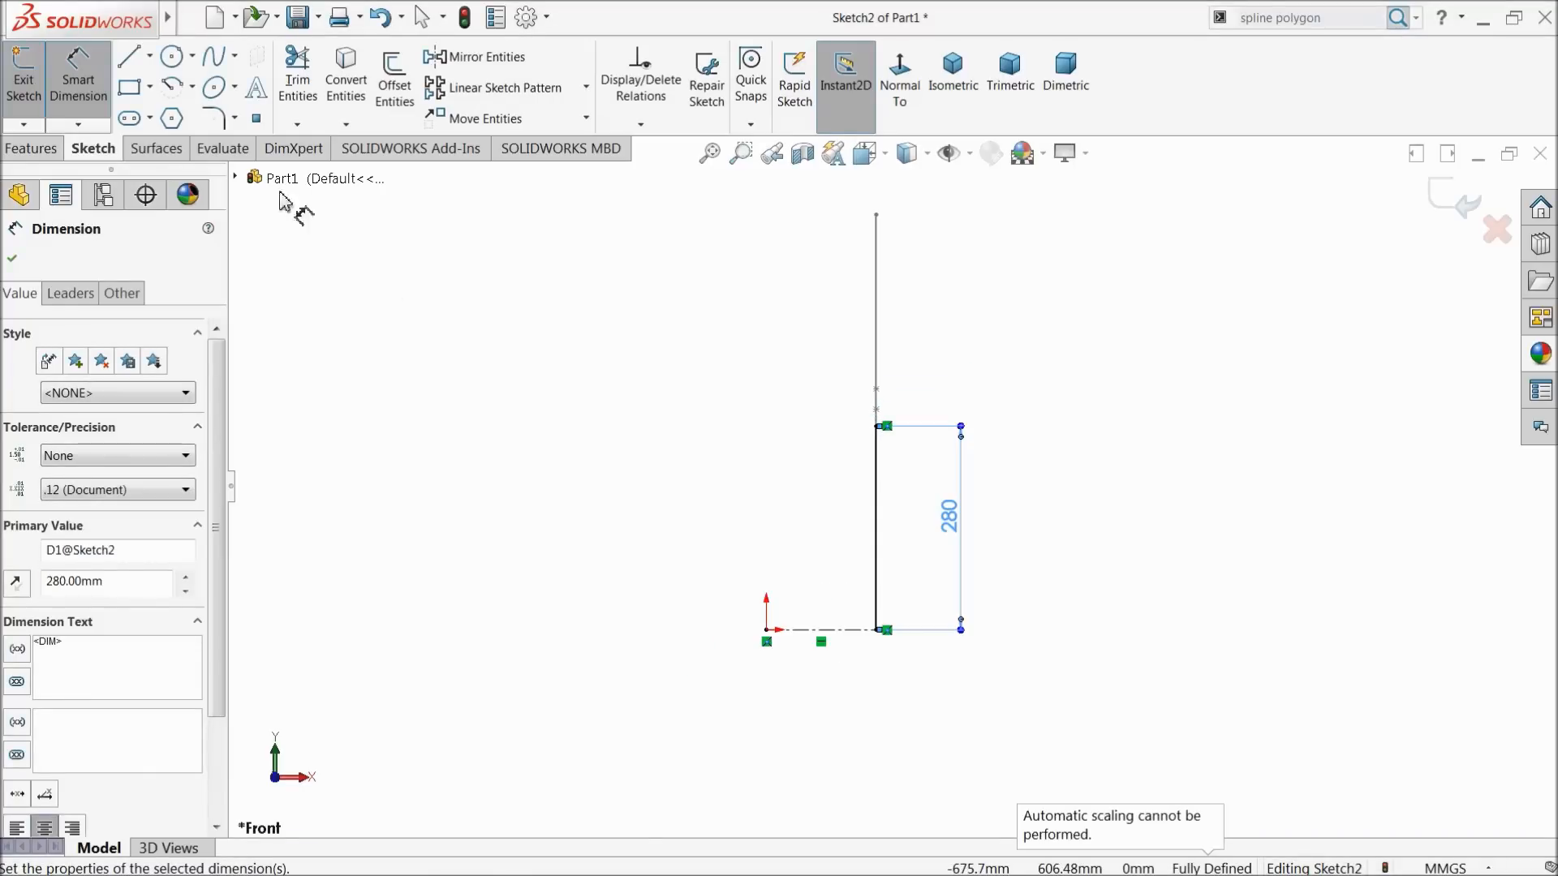
Draw a vertical centerline about 566 mm long upward from the origin
left_click(150, 55)
left_click(162, 104)
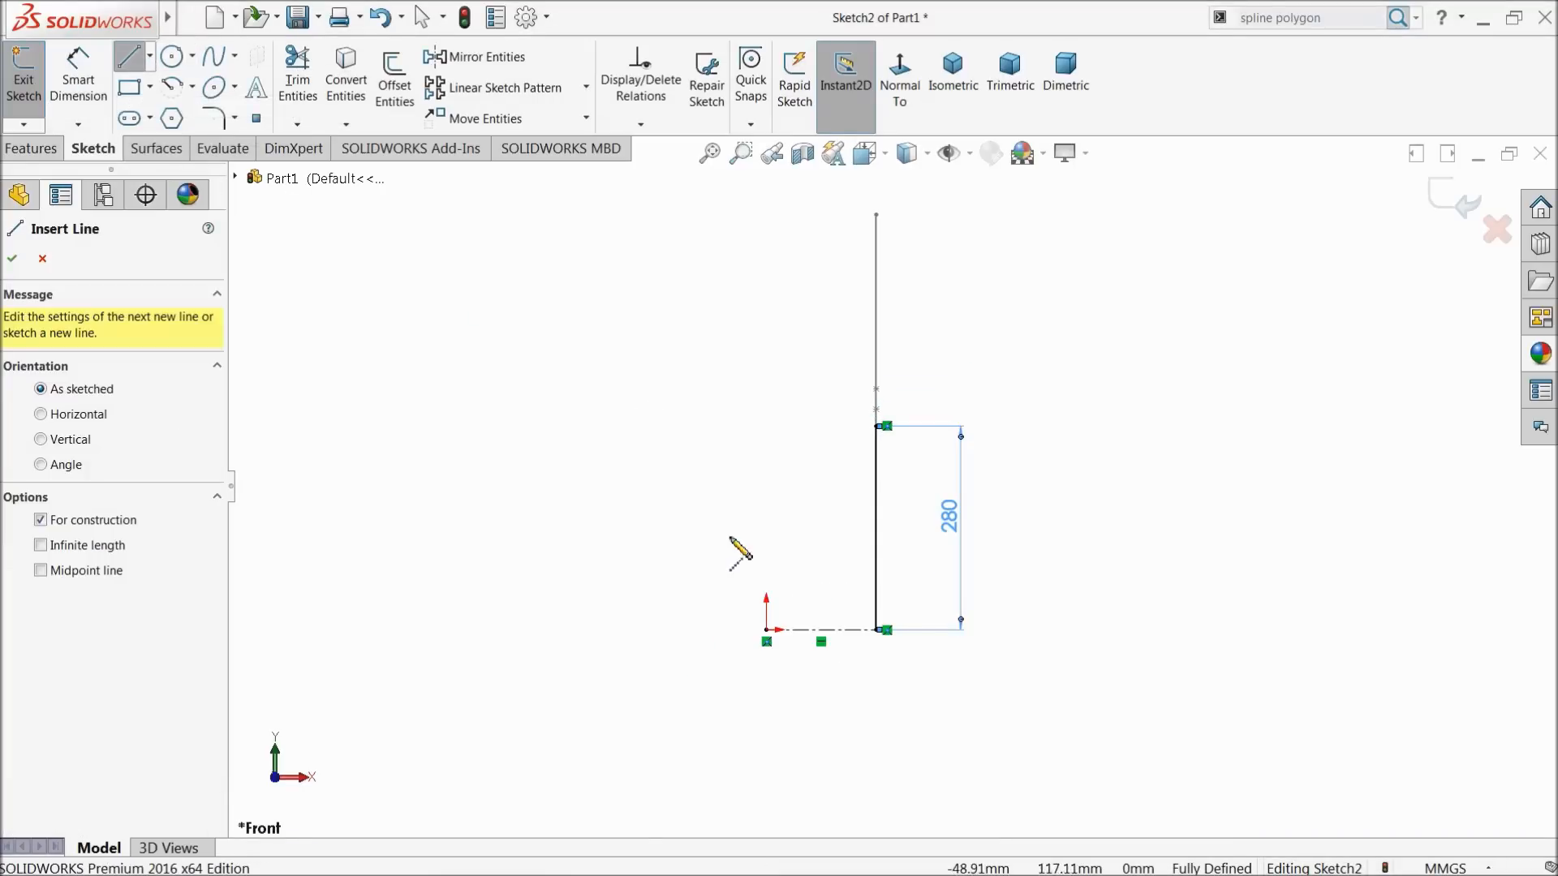
left_click(766, 631)
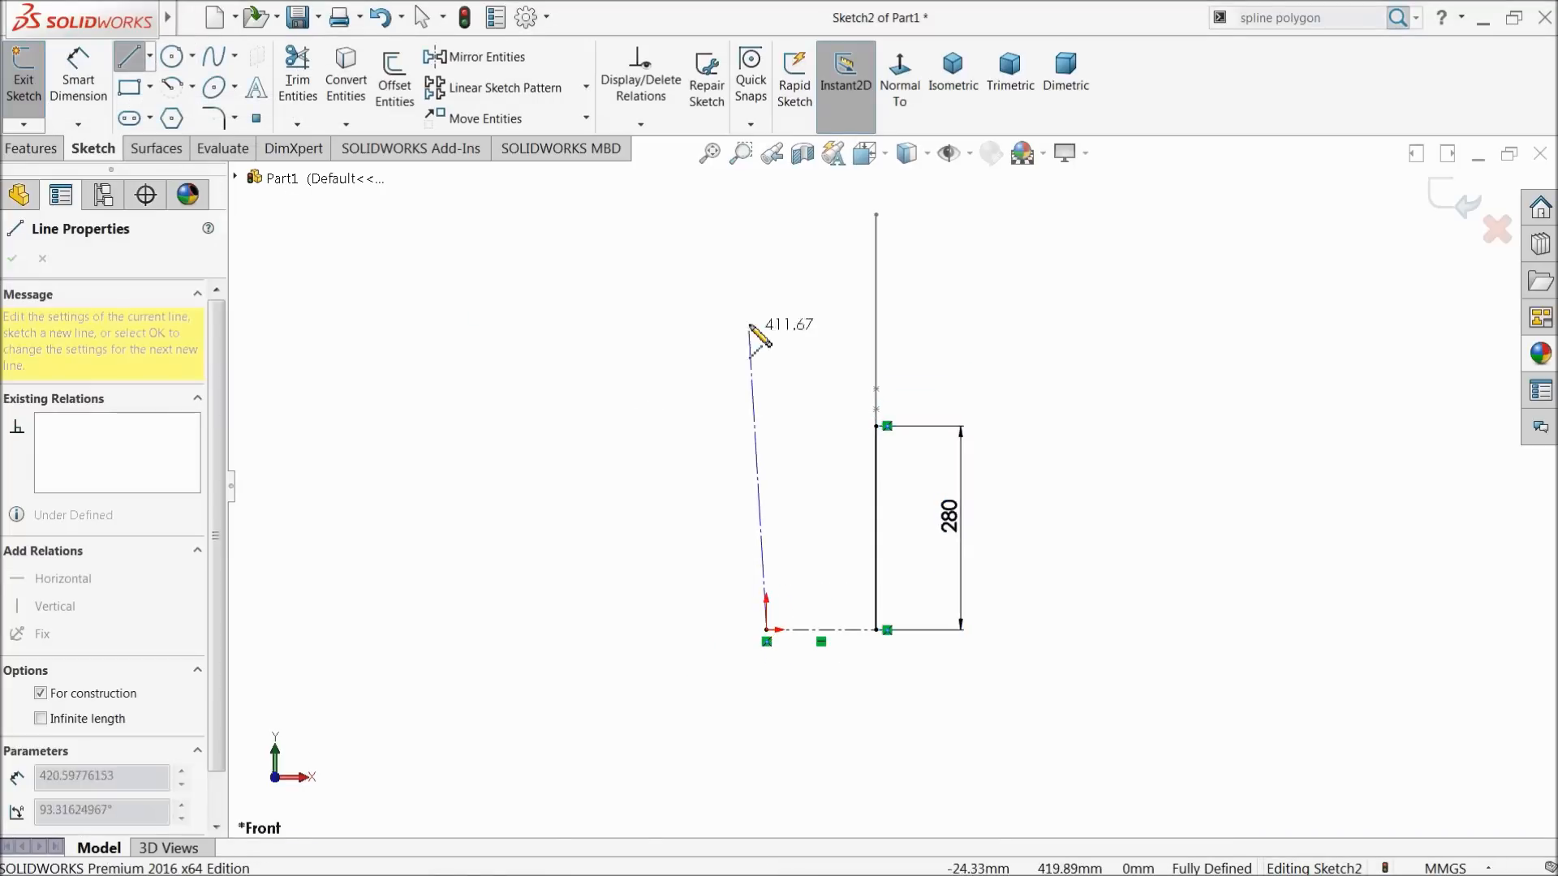
right_click(771, 225)
left_click(744, 253)
Dimension the vertical centerline's length as 570 mm
left_click(78, 77)
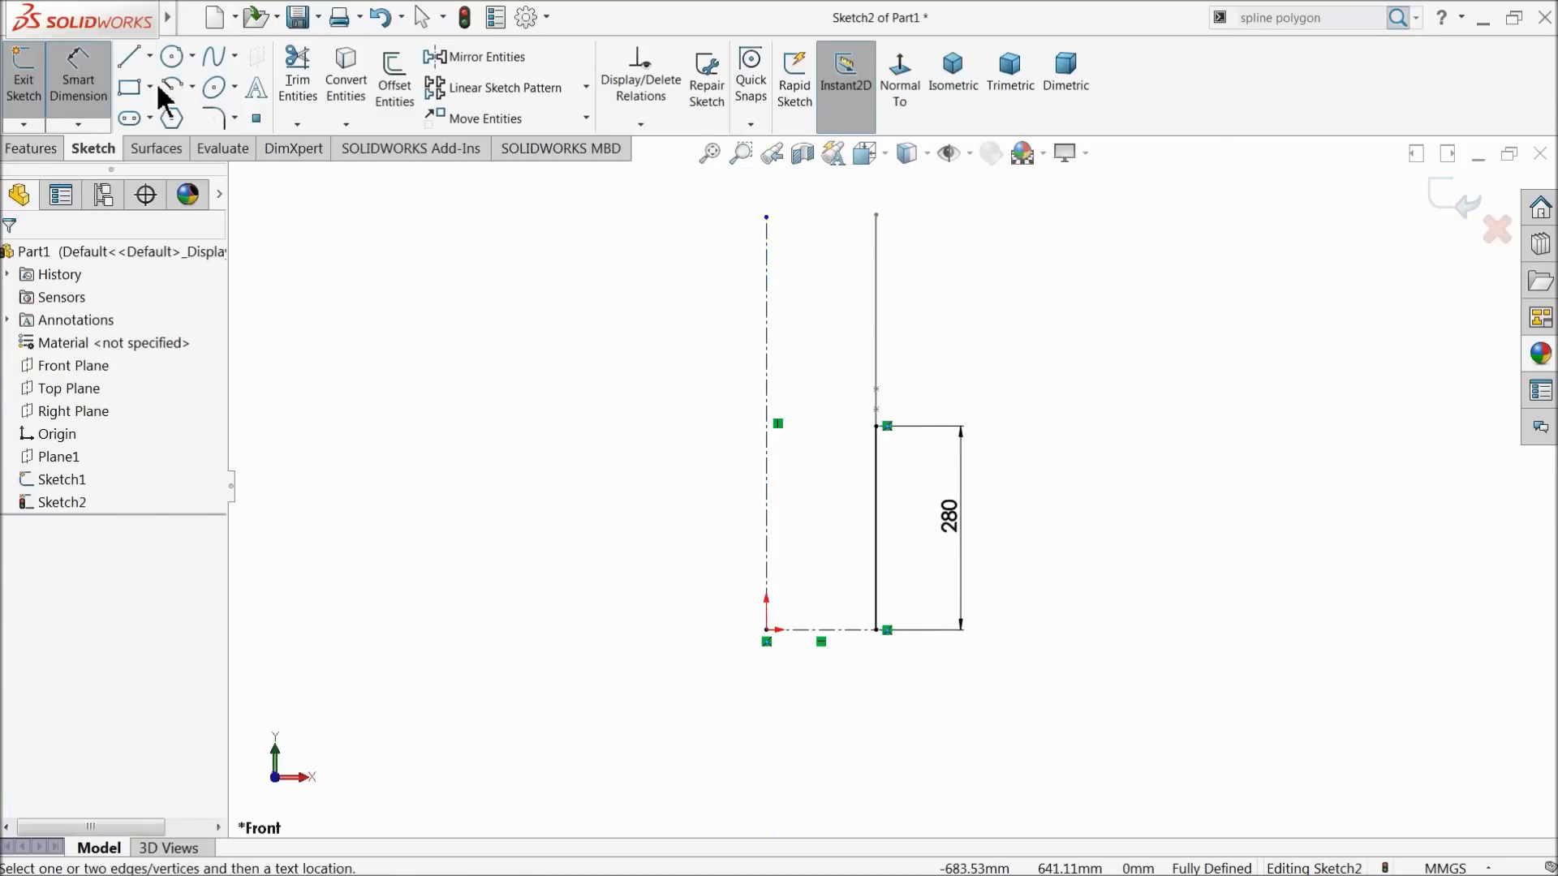
left_click(767, 385)
left_click(659, 391)
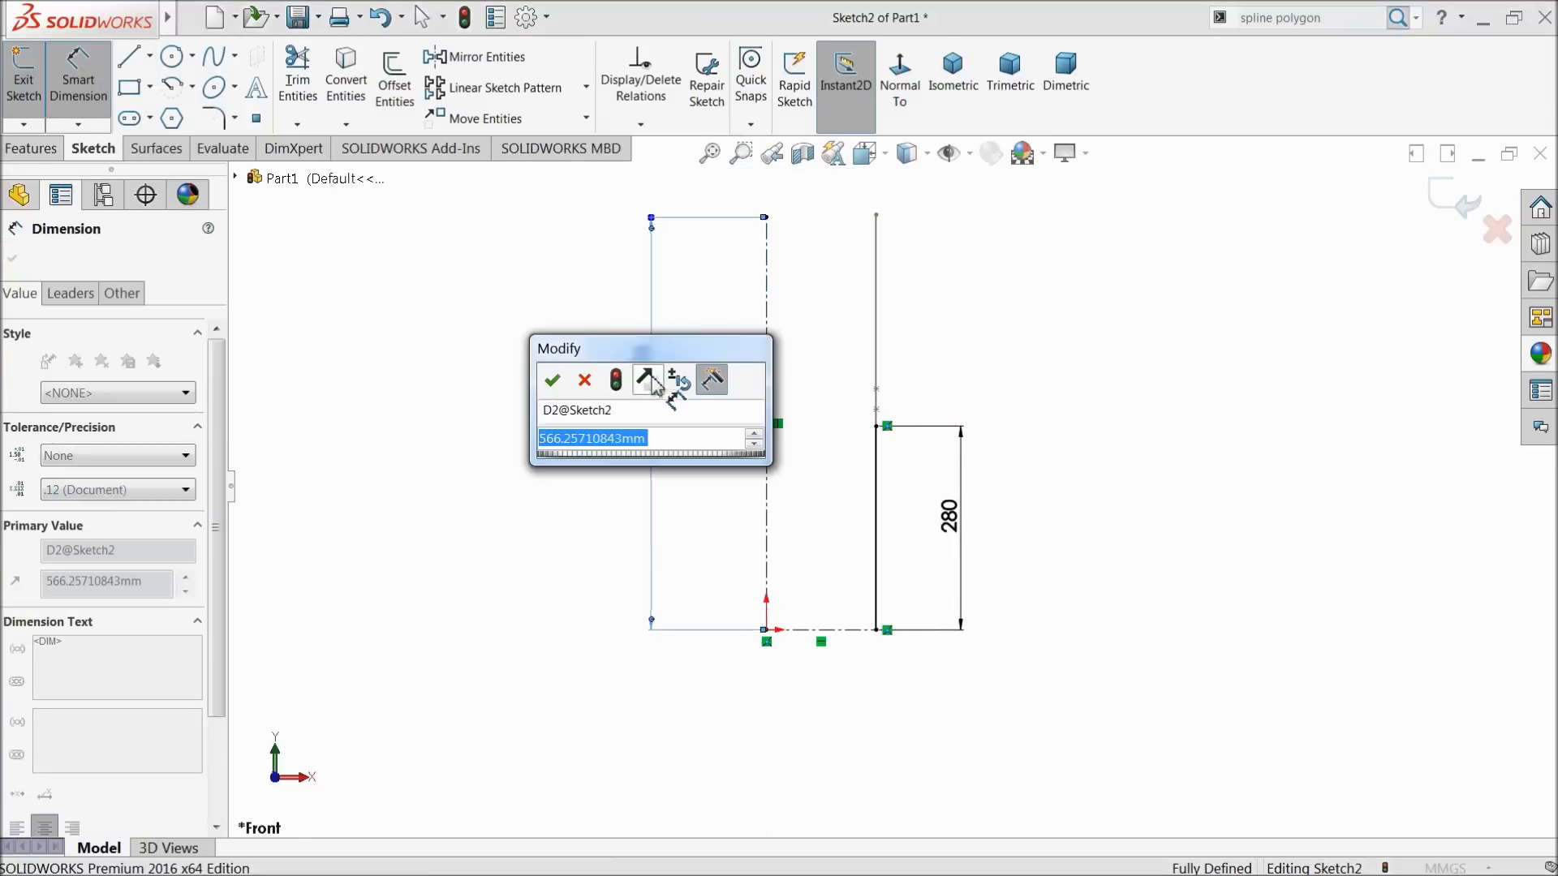
type("570")
left_click(553, 381)
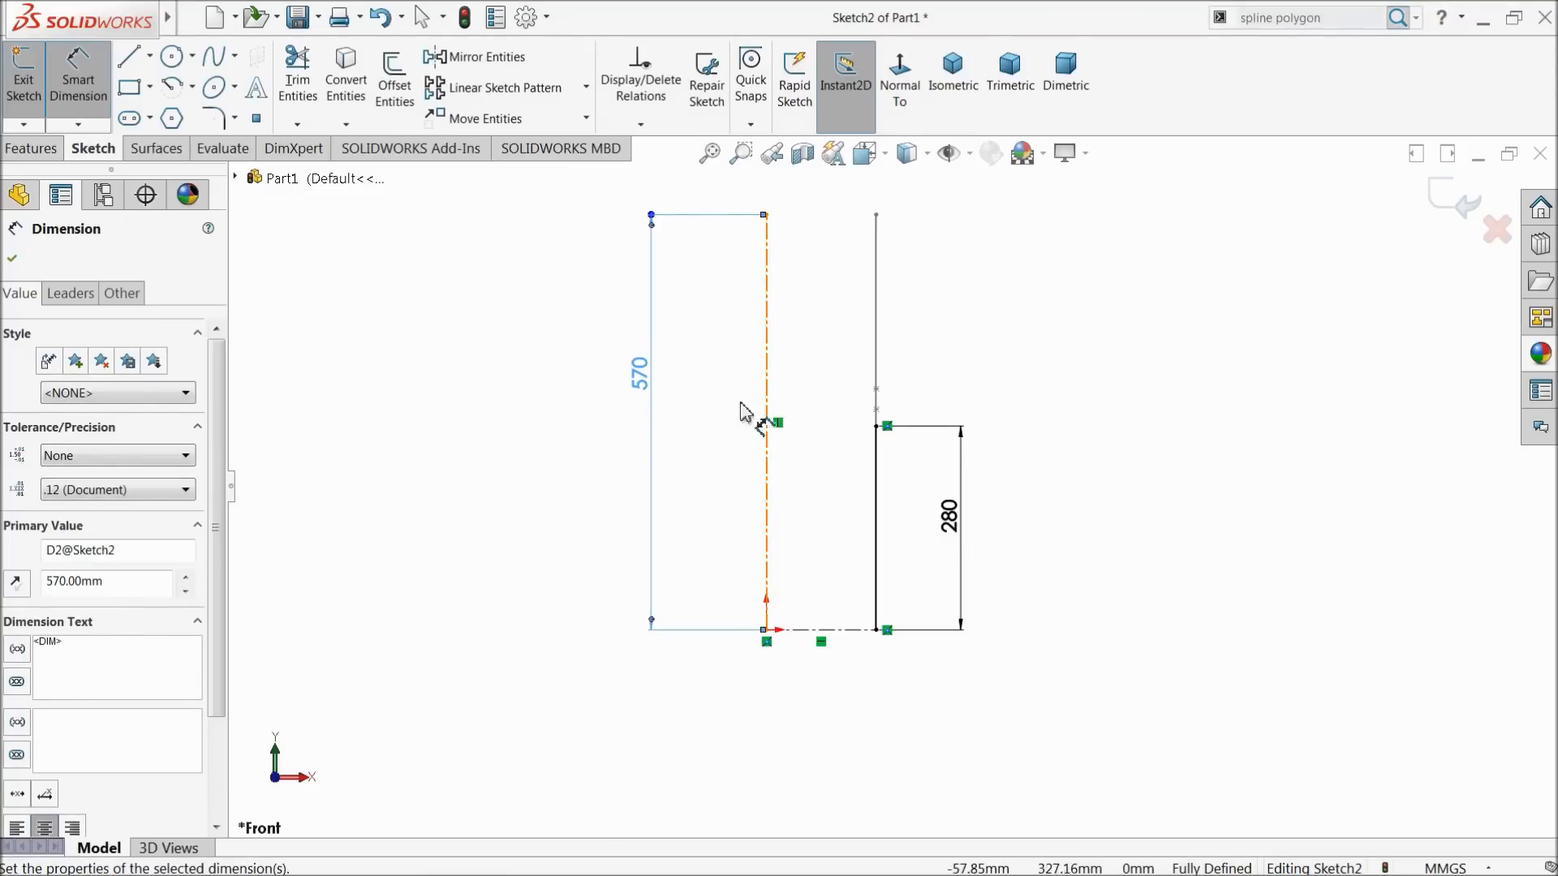
Sketch a two-point spline from the upper end of the 280 mm line to the upper end of the vertical centerline
left_click(213, 55)
scroll(911, 376, "down", 2)
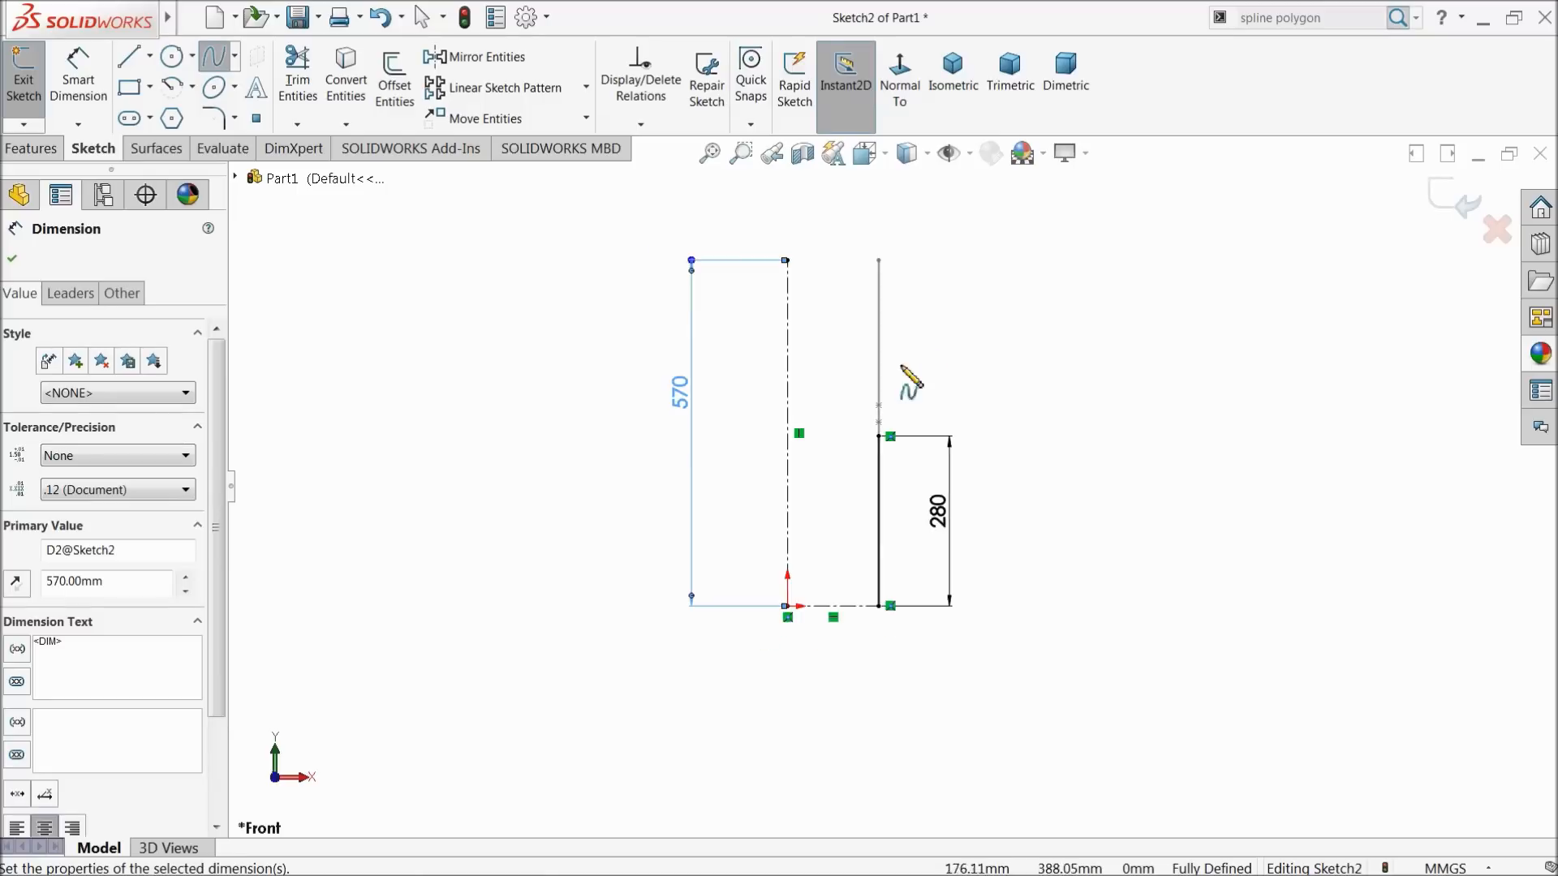
left_click(882, 458)
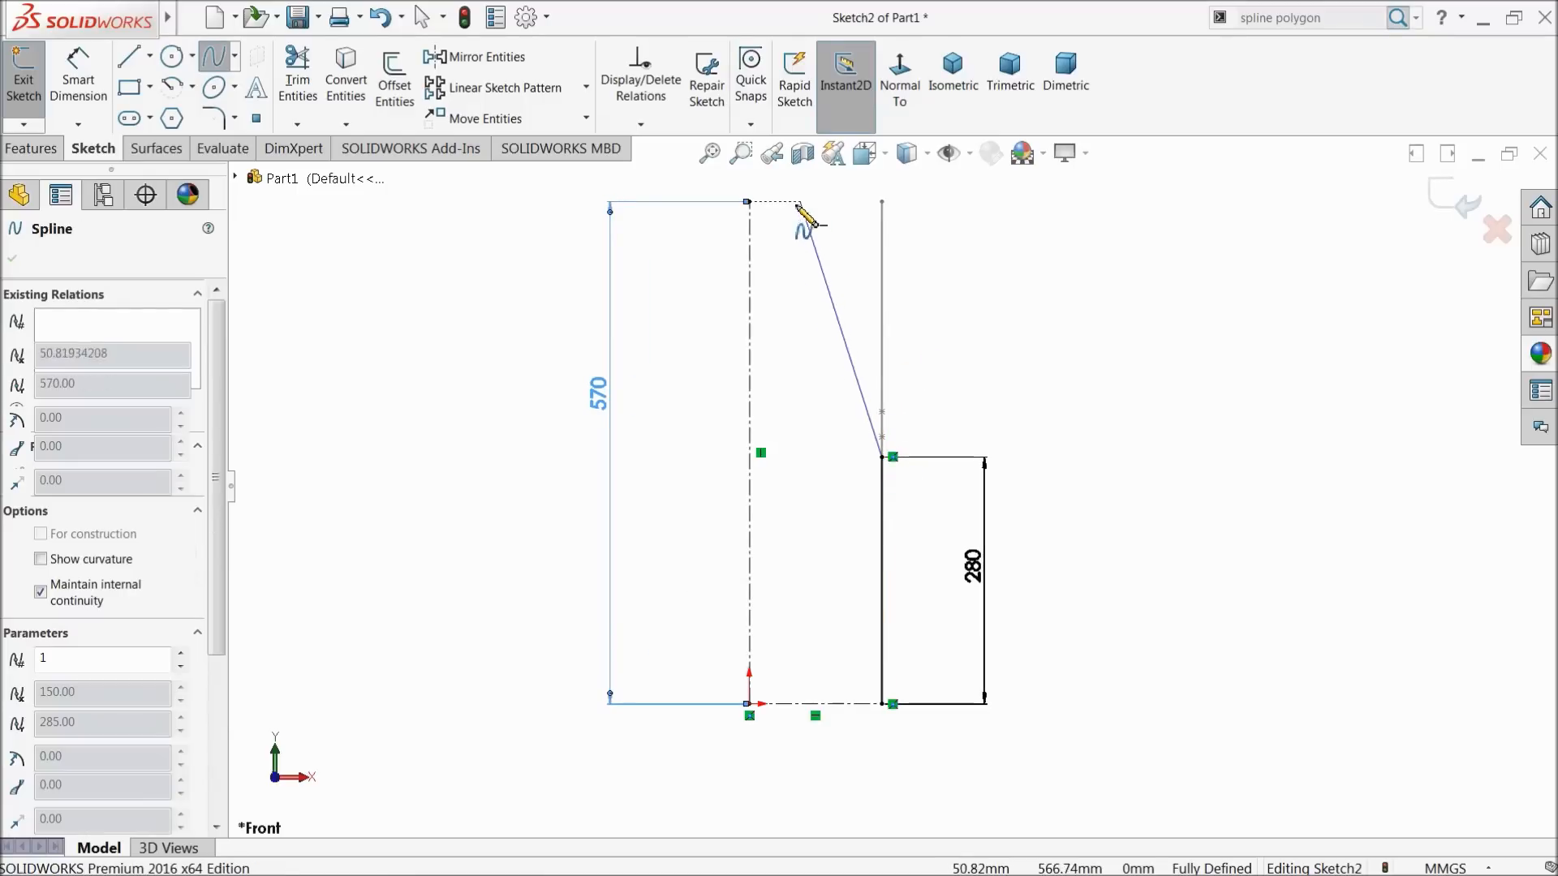
left_click(749, 201)
right_click(996, 240)
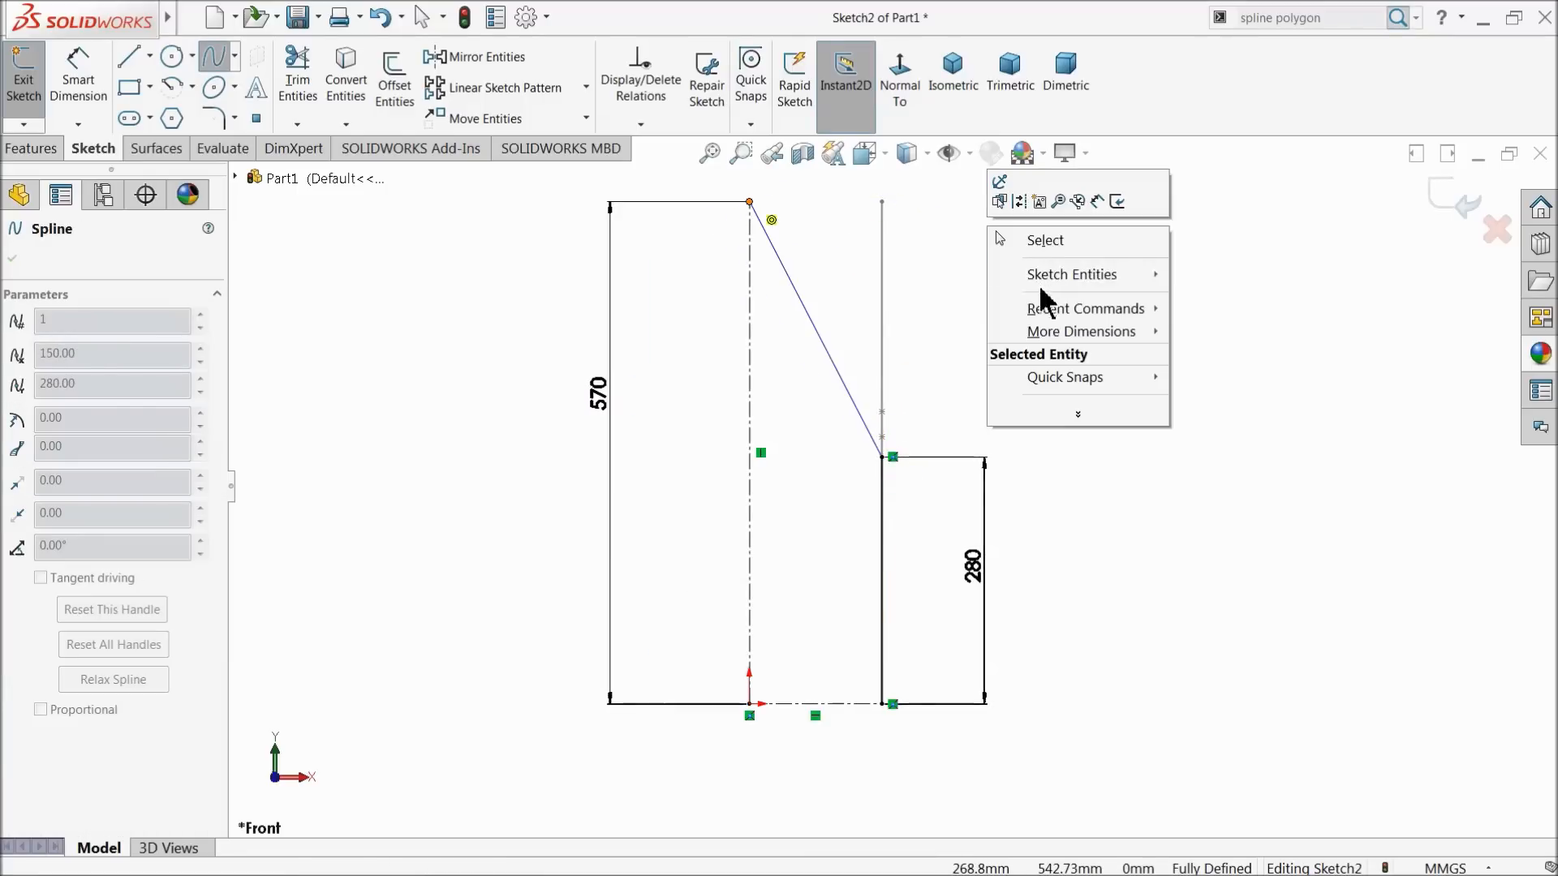
left_click(1045, 238)
Bend the spline outward with the handle at its lower end and give that handle a Vertical relation
left_click(816, 340)
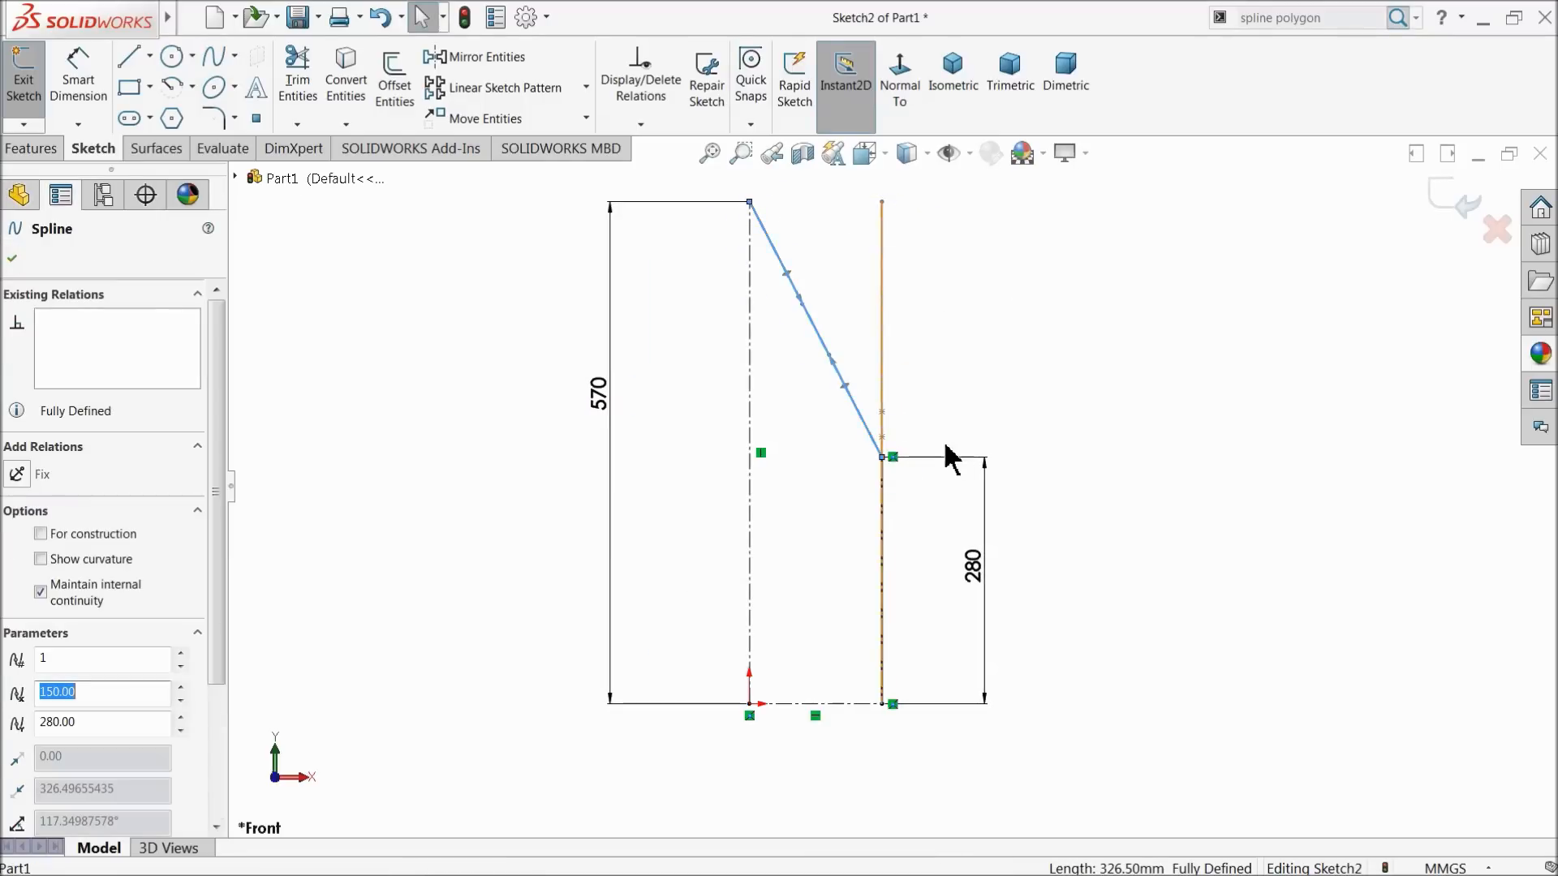
scroll(816, 410, "down", 2)
left_click_drag(800, 369, 845, 354)
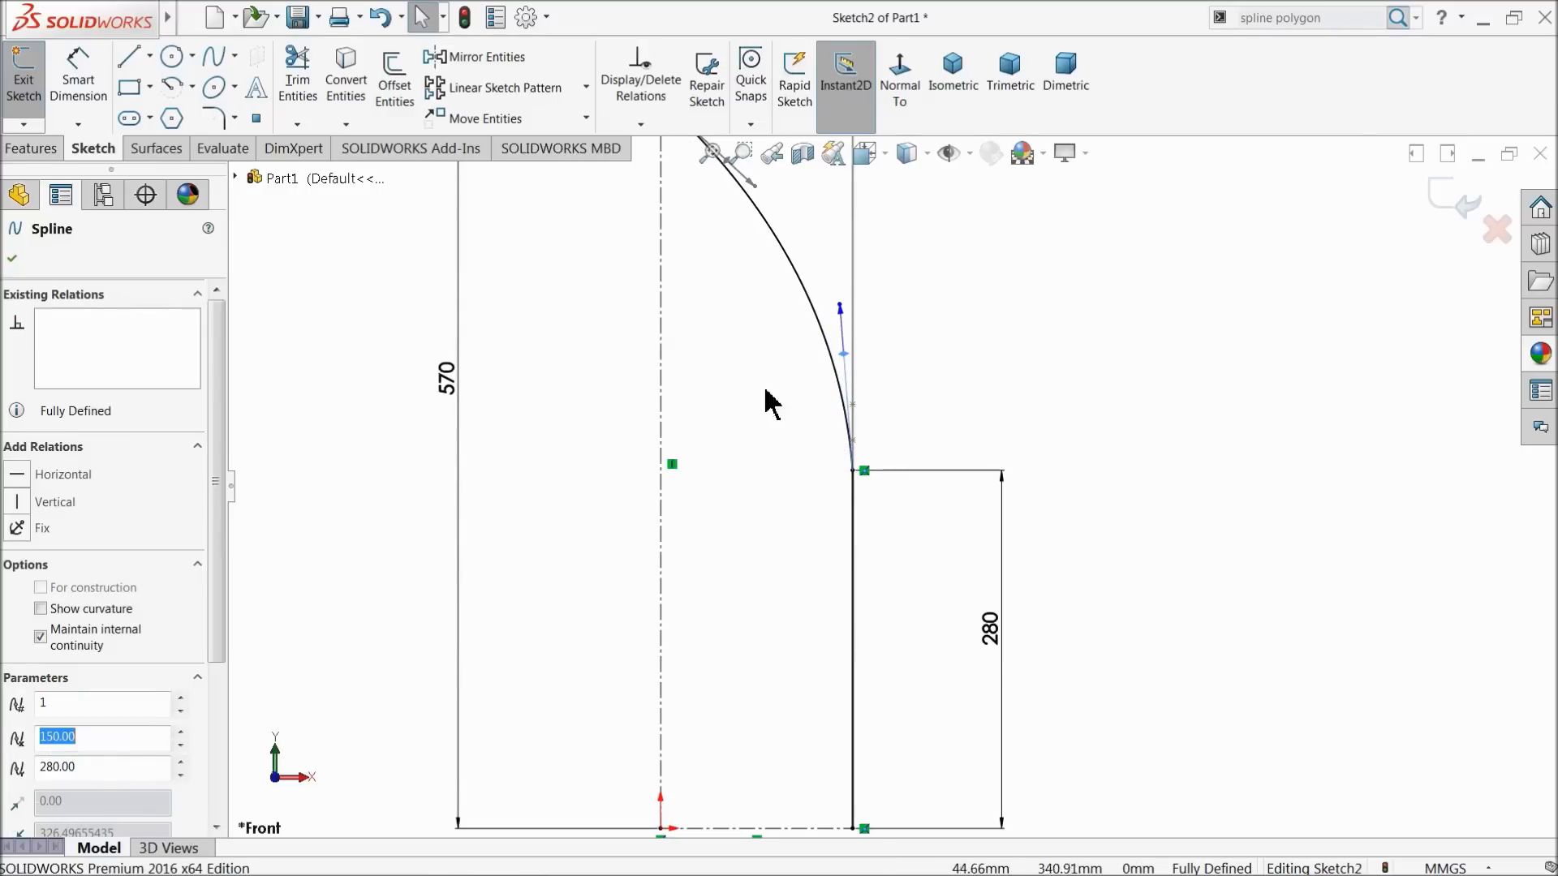
left_click(46, 502)
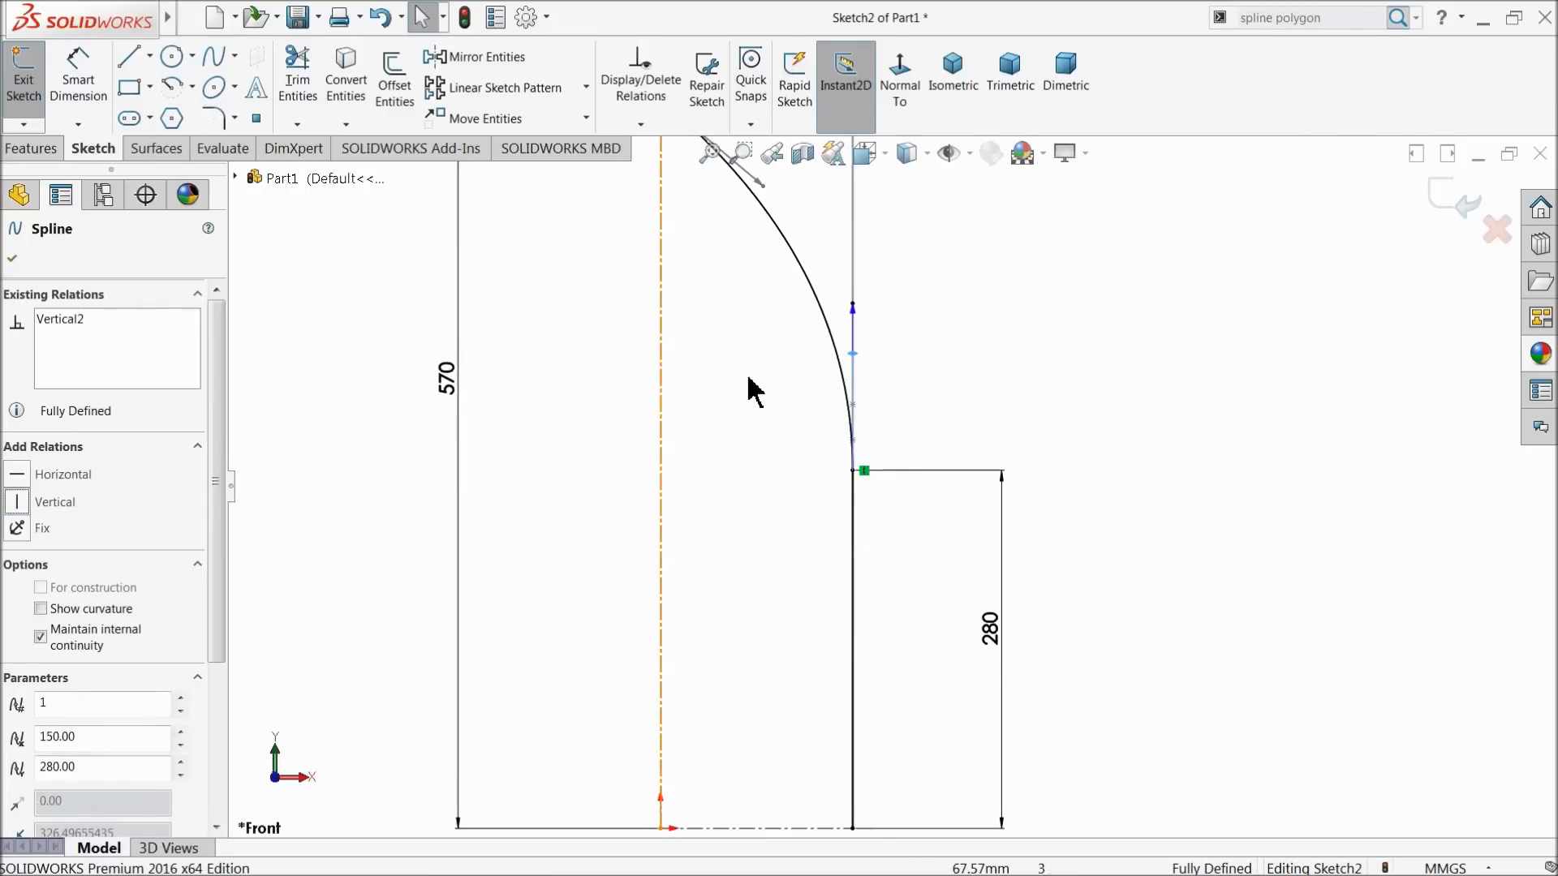
Give the tangent handle at the spline's upper end a Horizontal relation
scroll(749, 375, "up", 3)
scroll(789, 293, "down", 4)
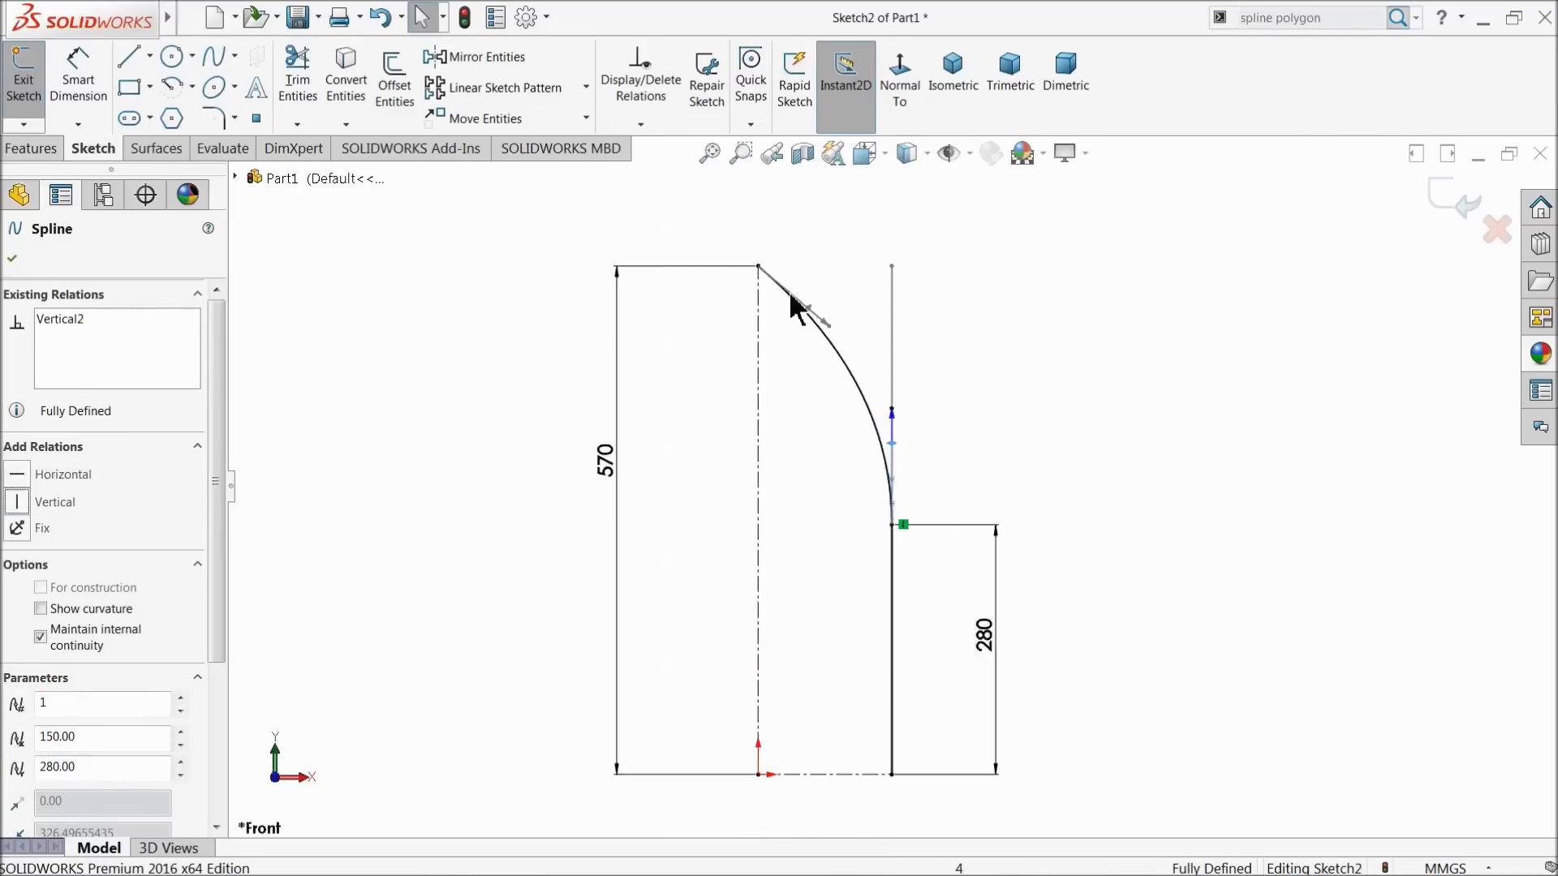
left_click(822, 338)
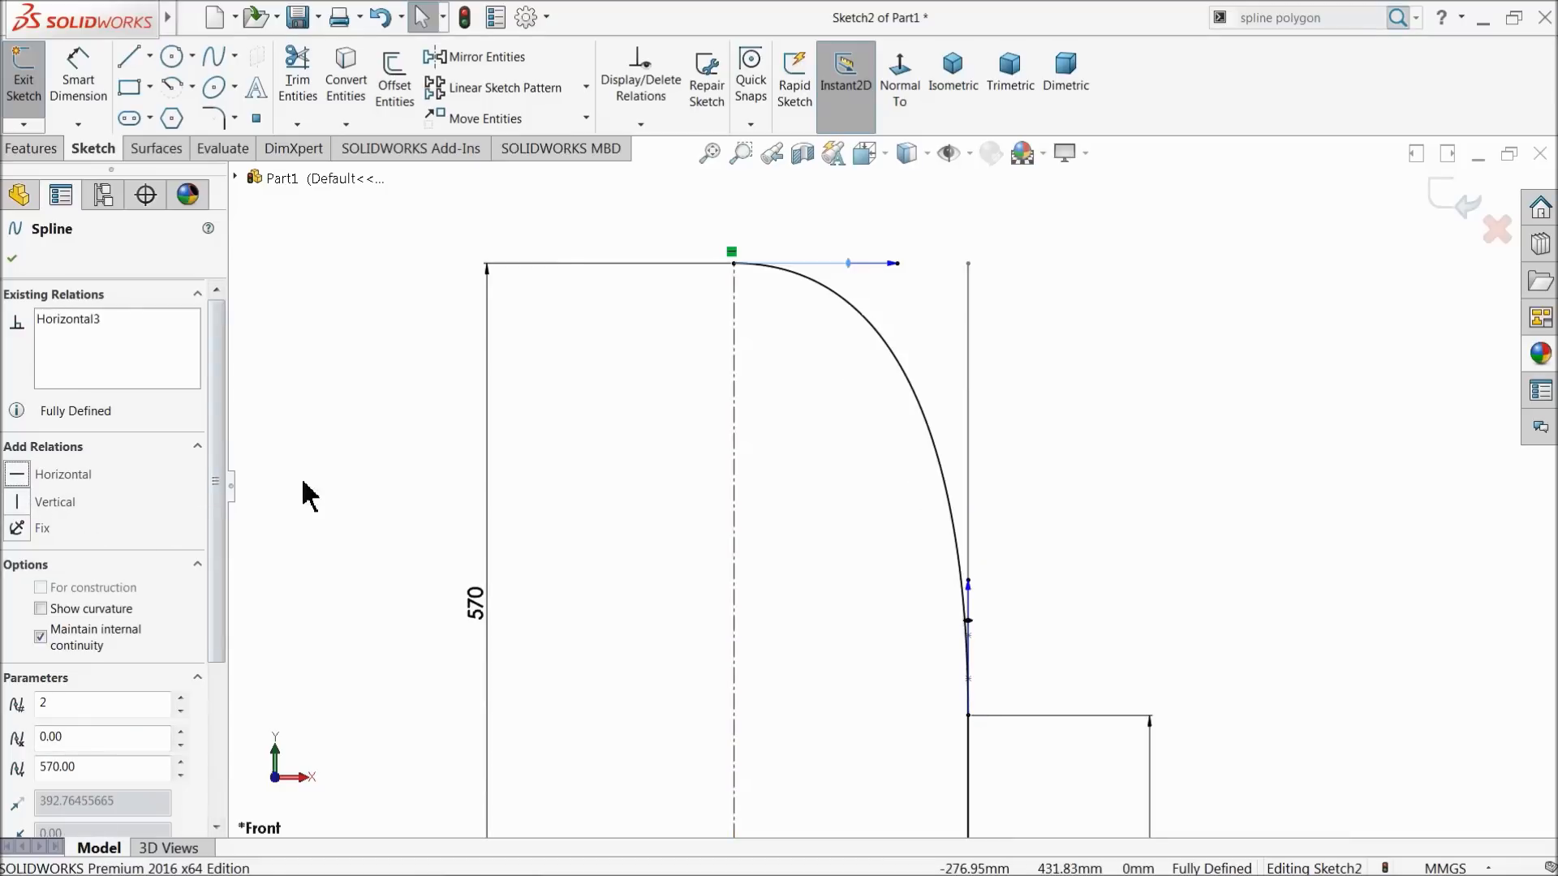
key("Escape")
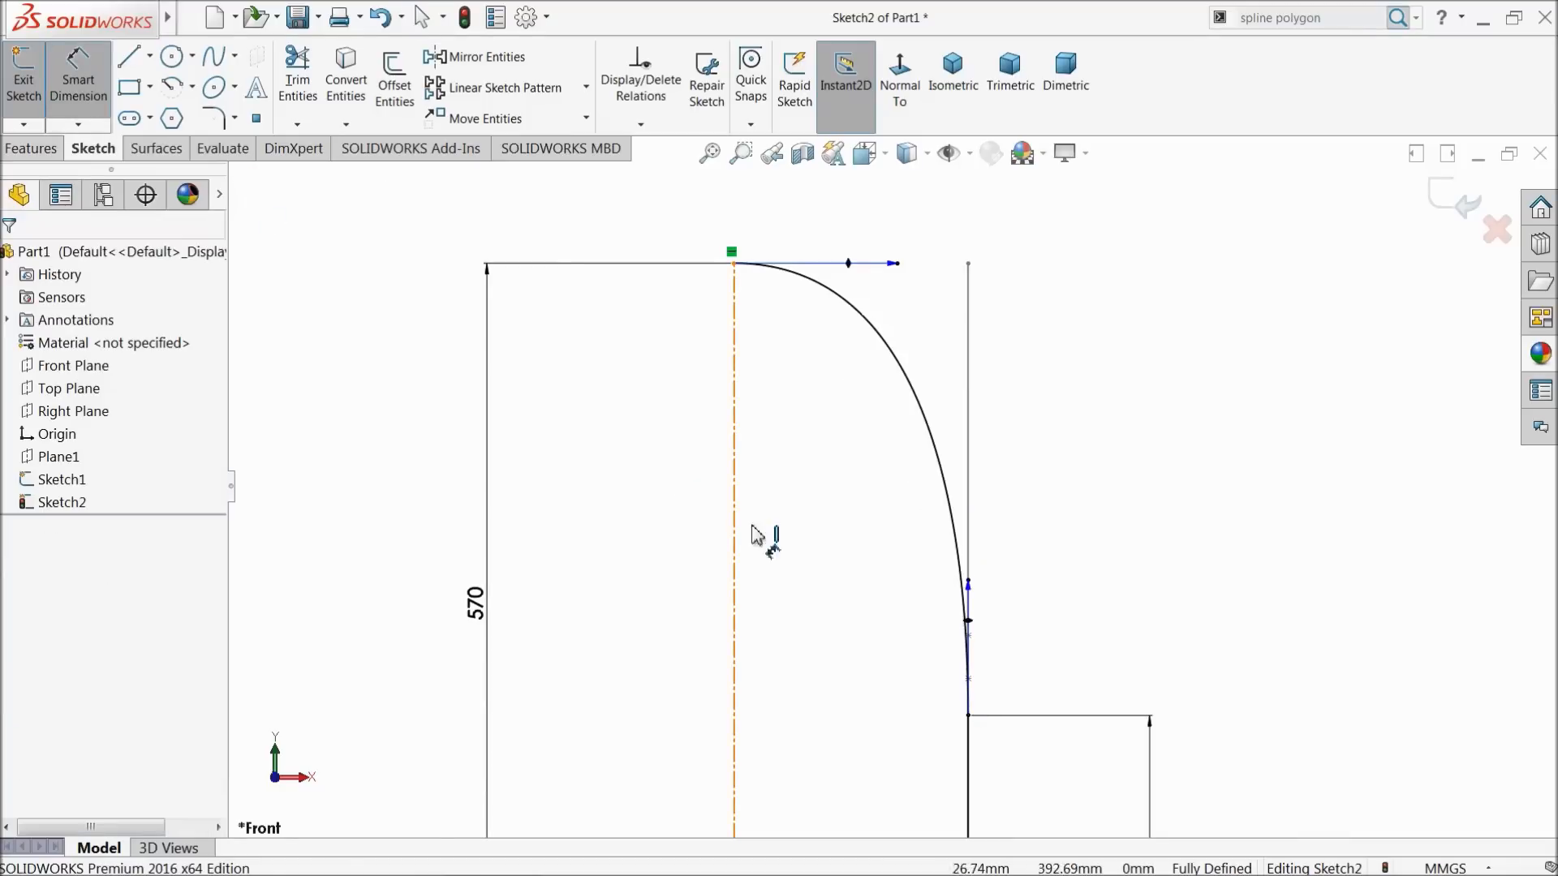
Dimension the tangent handle at the spline's lower end as 600 mm
left_click(969, 624)
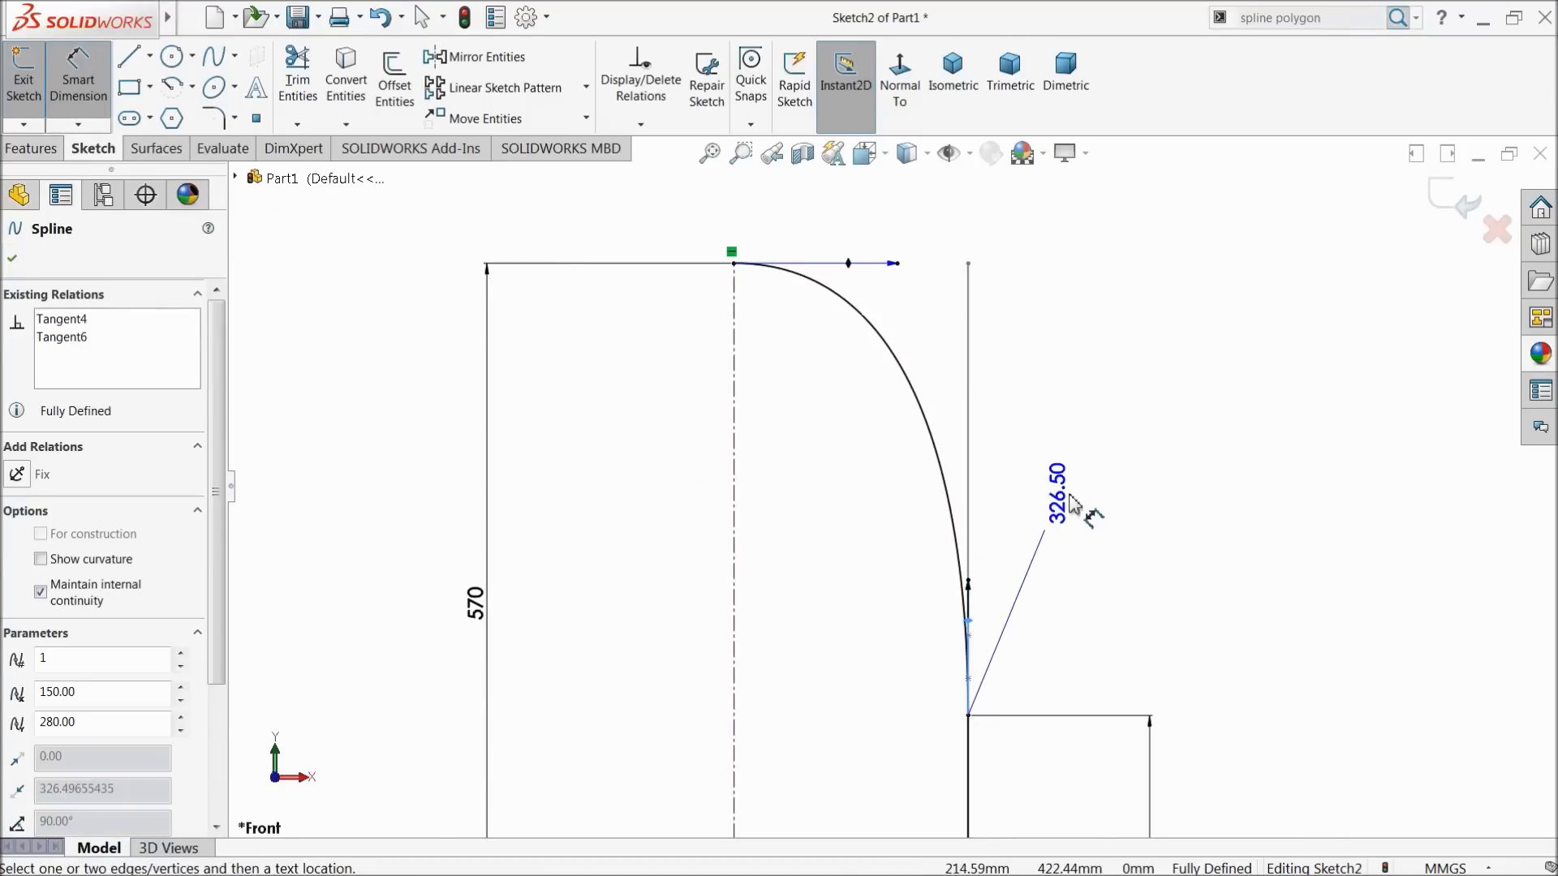
left_click(1083, 520)
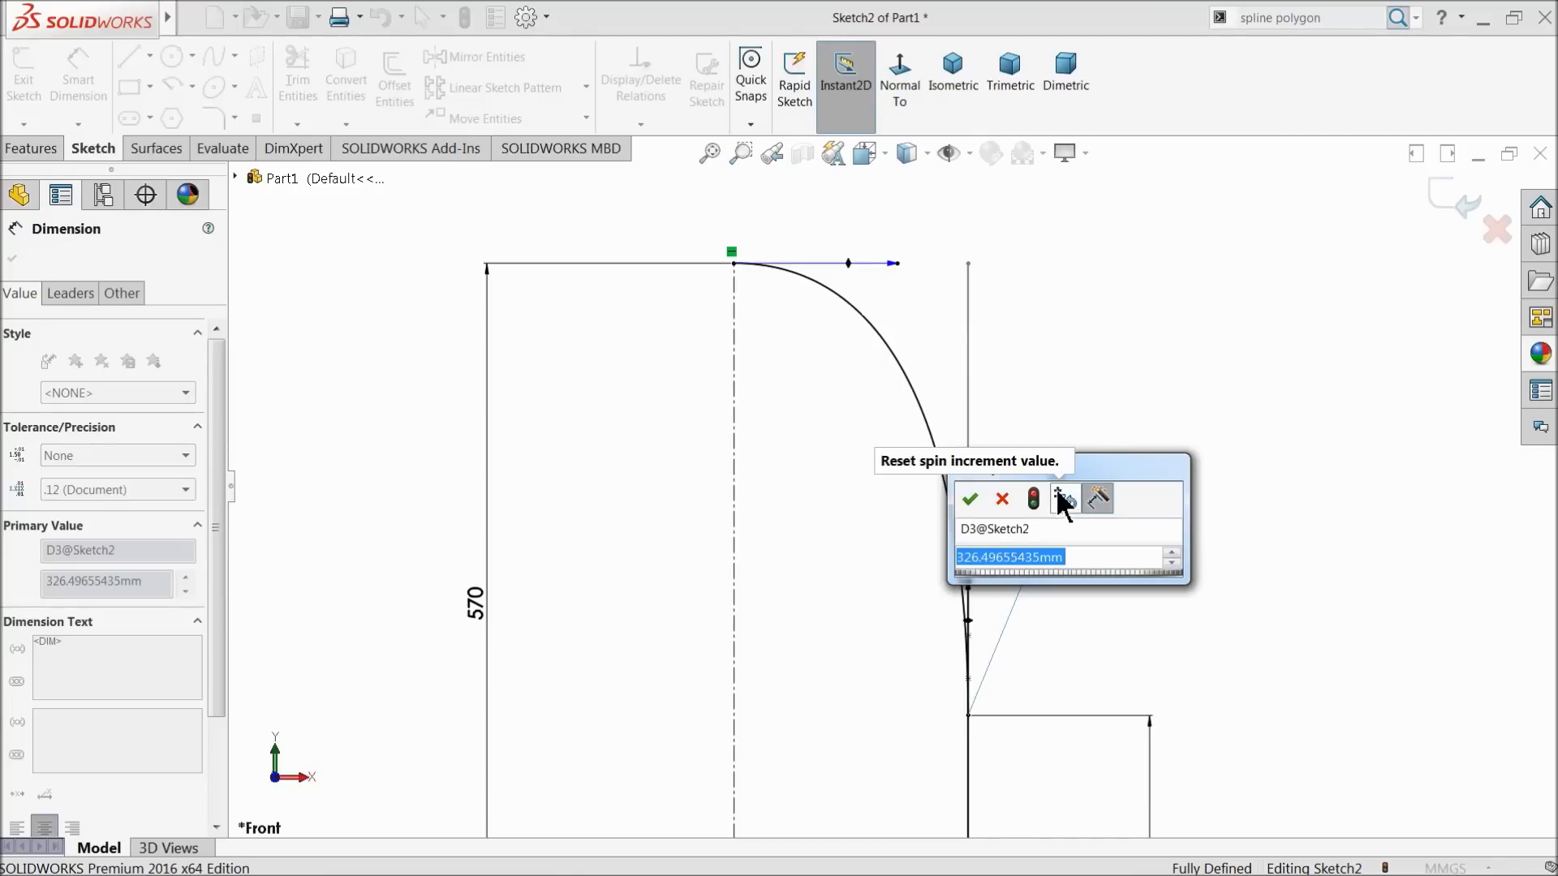
type("600")
key("Return")
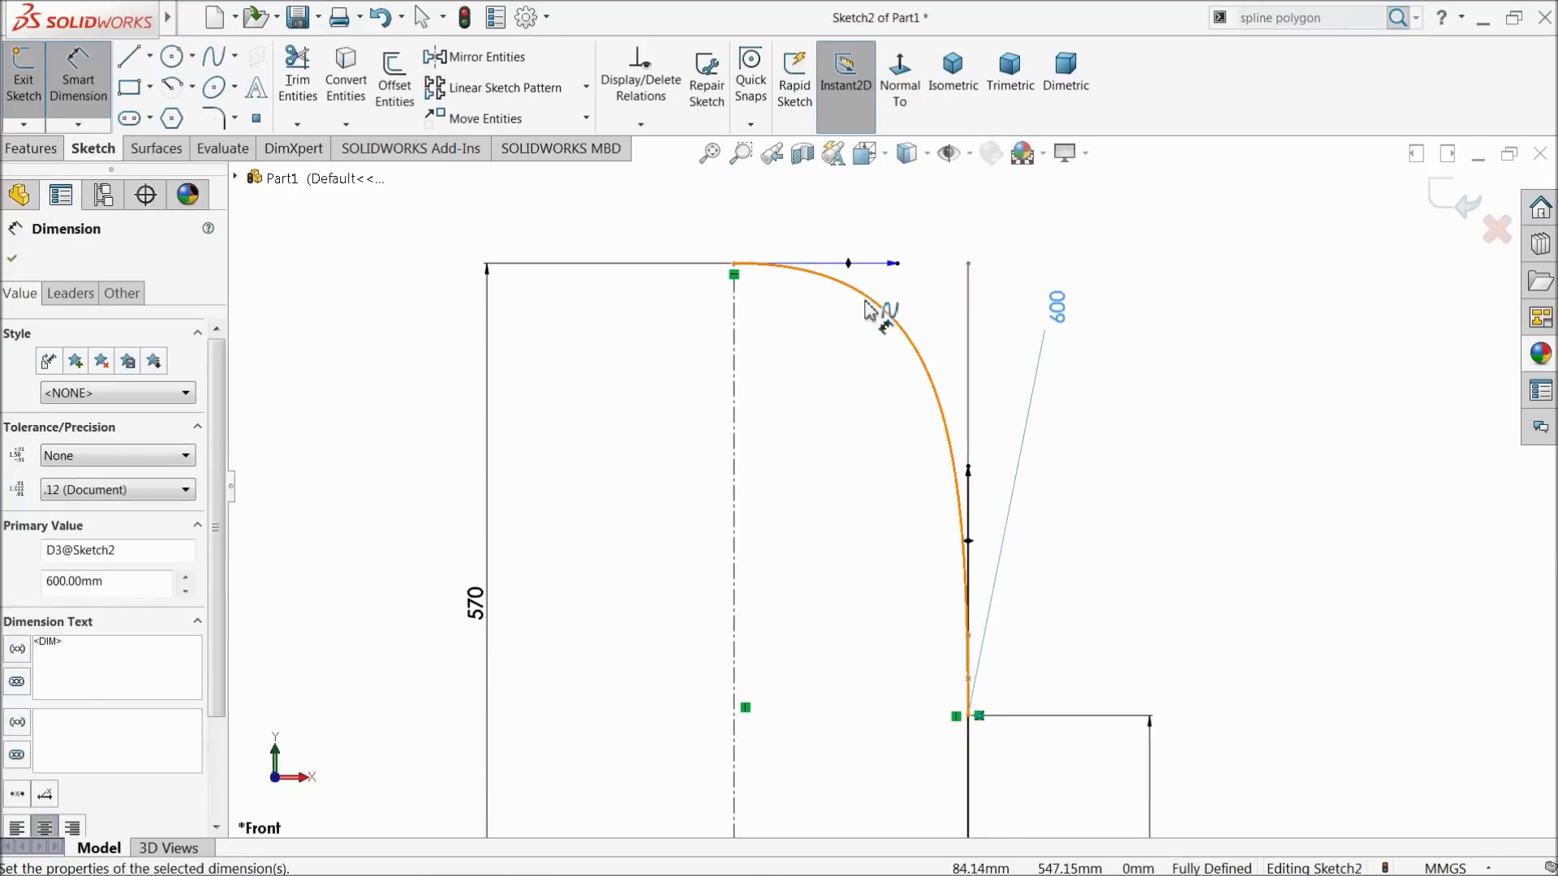
Dimension the tangent handle at the spline's upper end as 340 mm
left_click(848, 265)
left_click(829, 227)
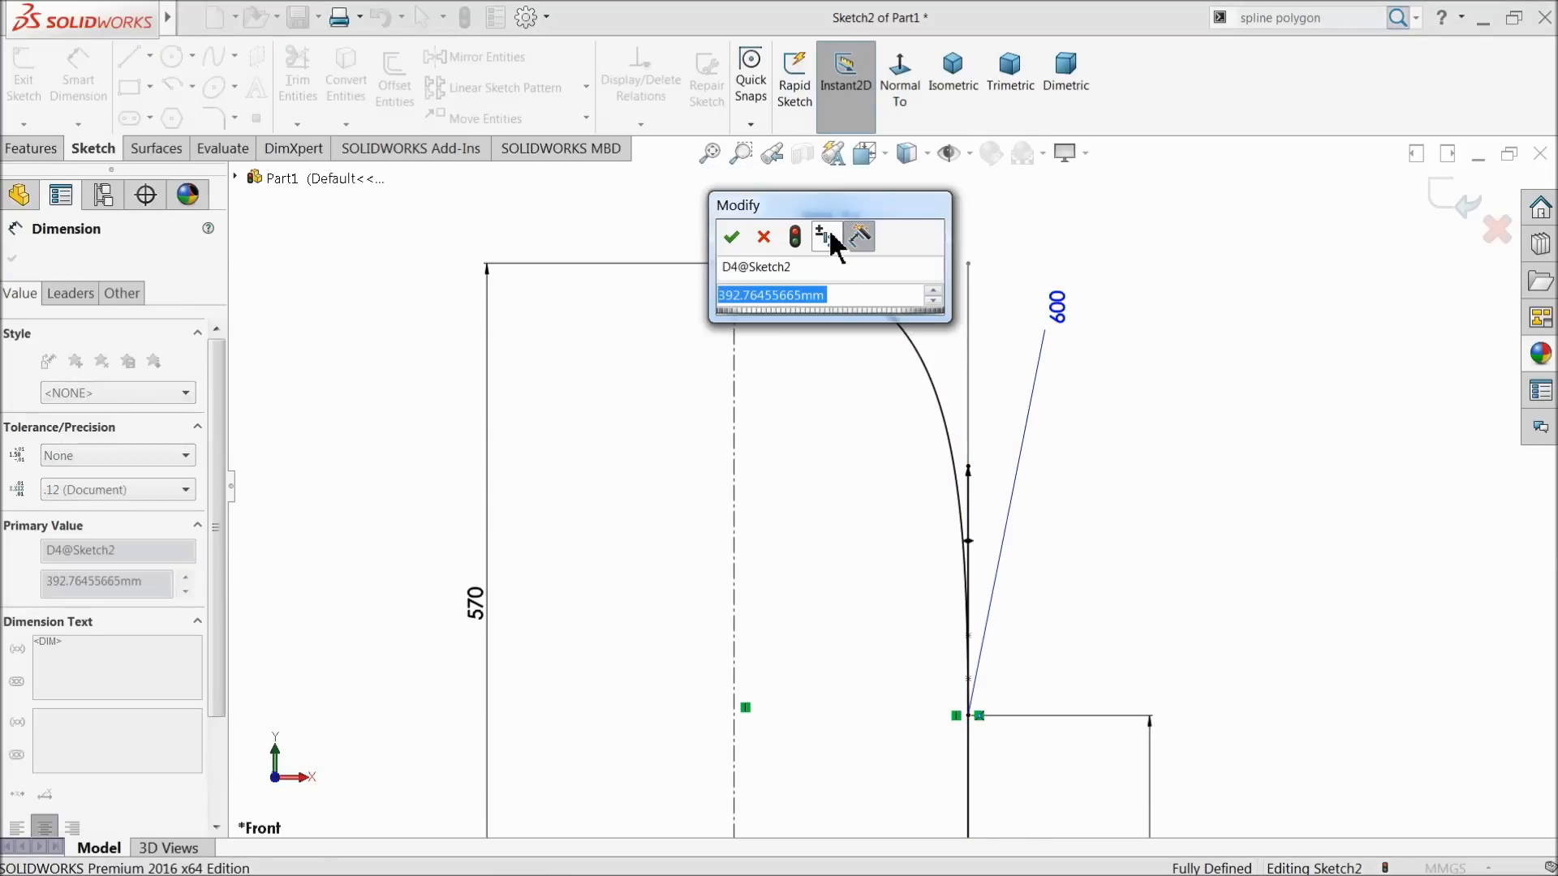
type("340")
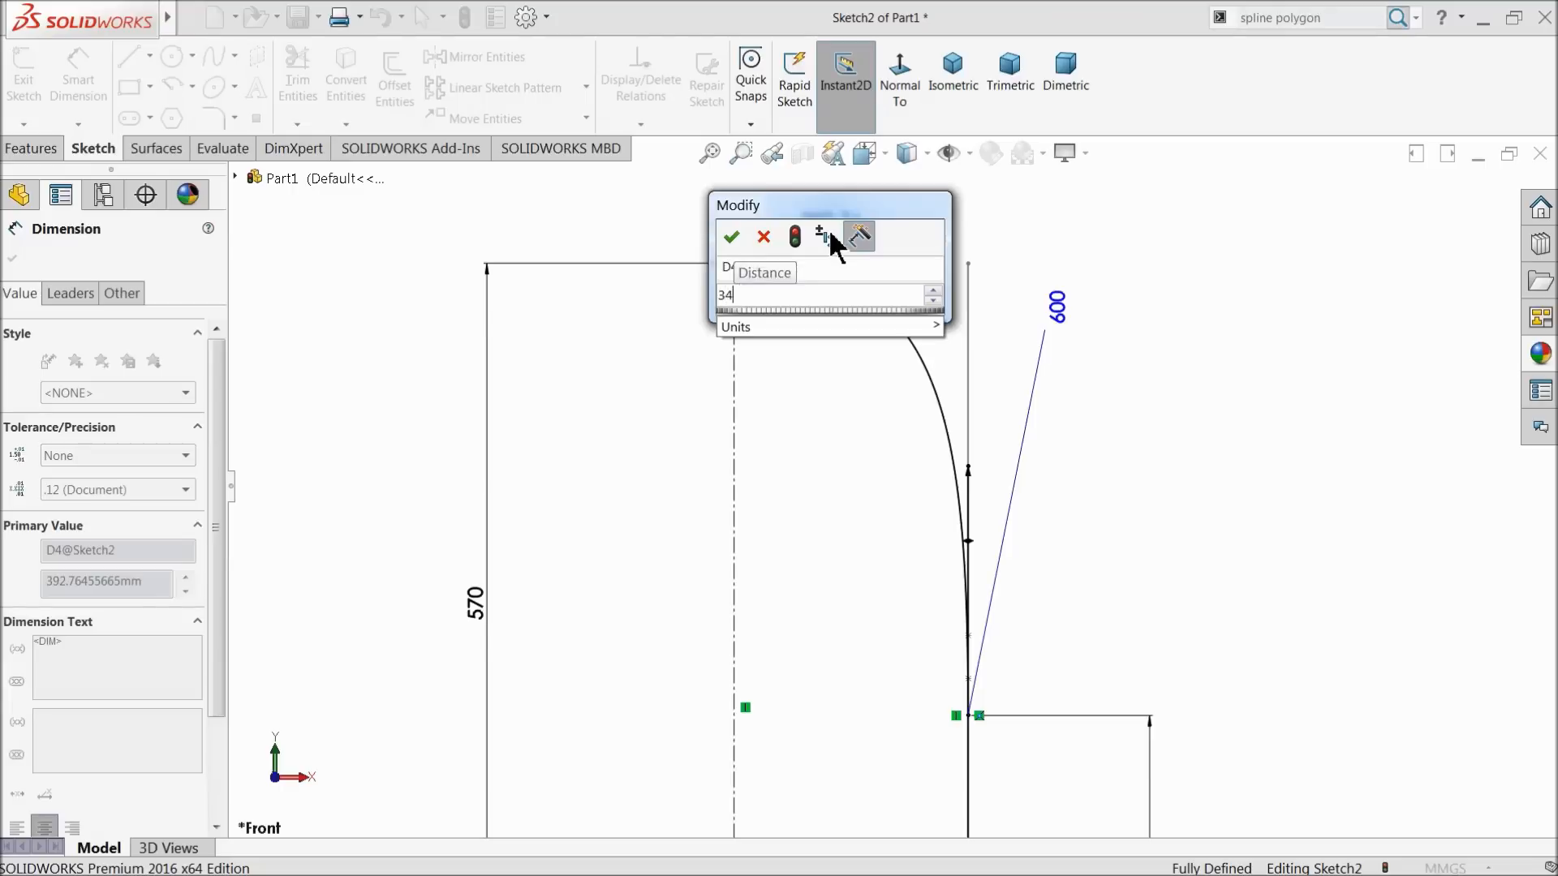
left_click(729, 236)
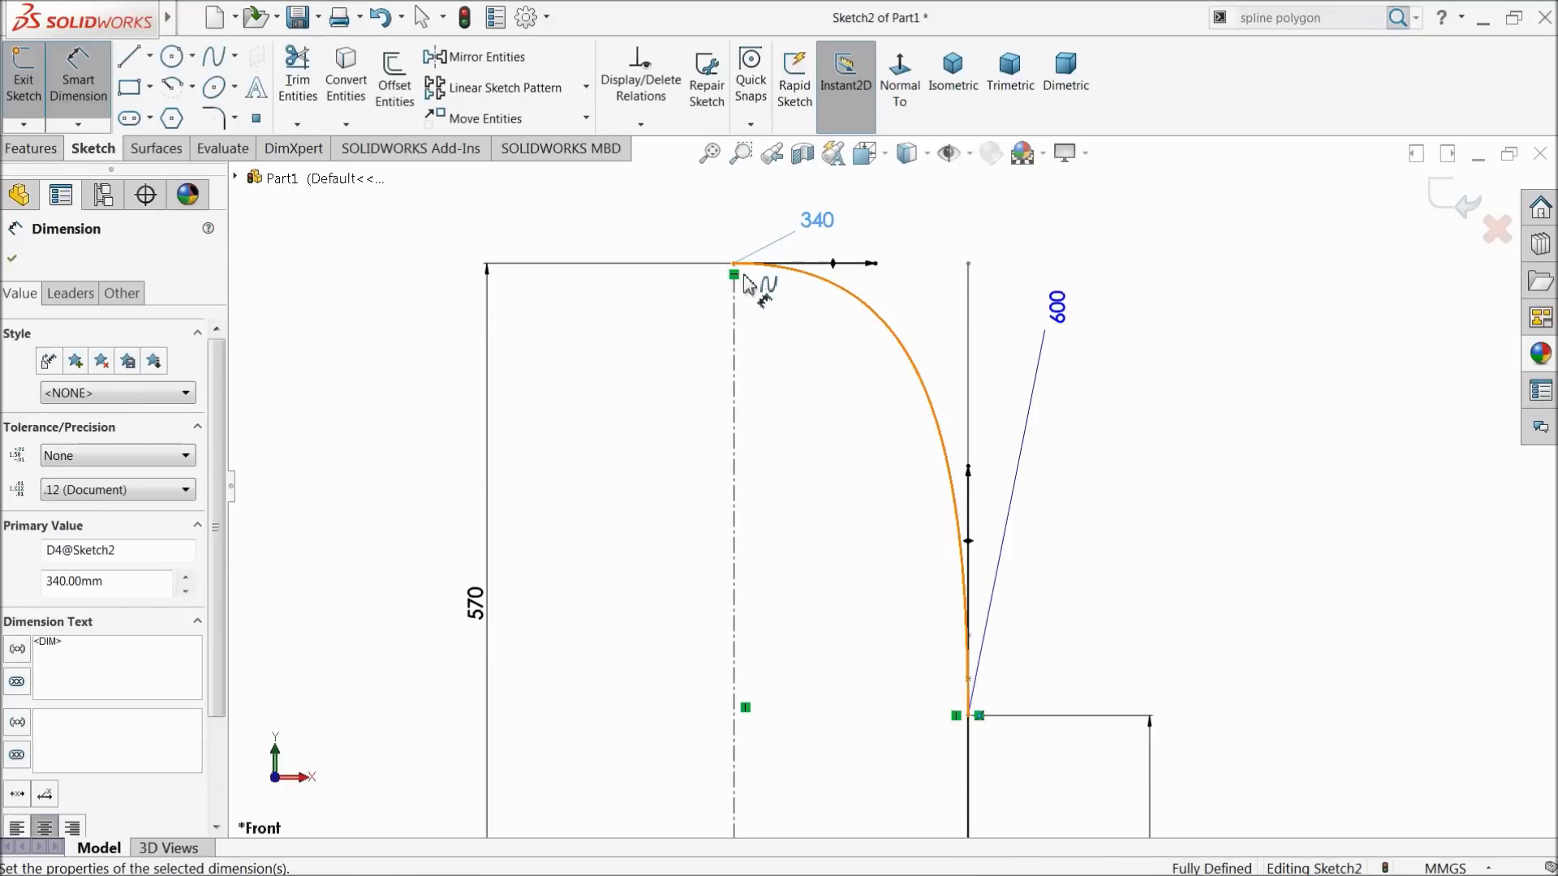
Exit the Front Plane sketch and show both profile sketches in a rotated 3D view
scroll(833, 459, "up", 4)
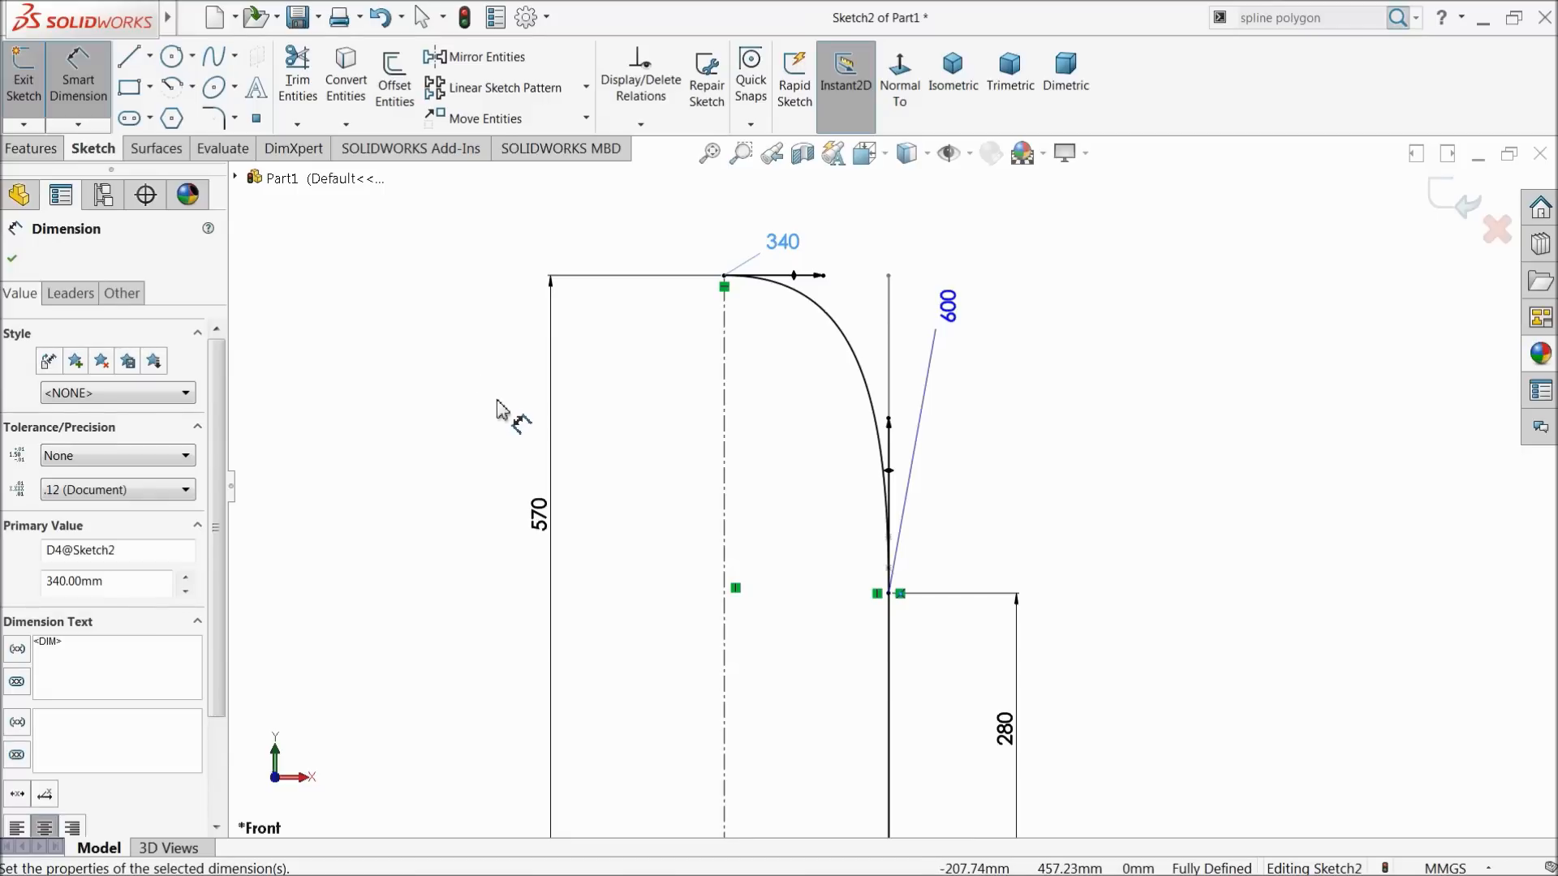
left_click(1450, 198)
mouse_move(1136, 308)
middle_mouse_down()
mouse_move(897, 358)
mouse_move(995, 382)
mouse_move(915, 493)
mouse_move(932, 455)
mouse_move(922, 424)
middle_mouse_up()
scroll(870, 600, "down", 3)
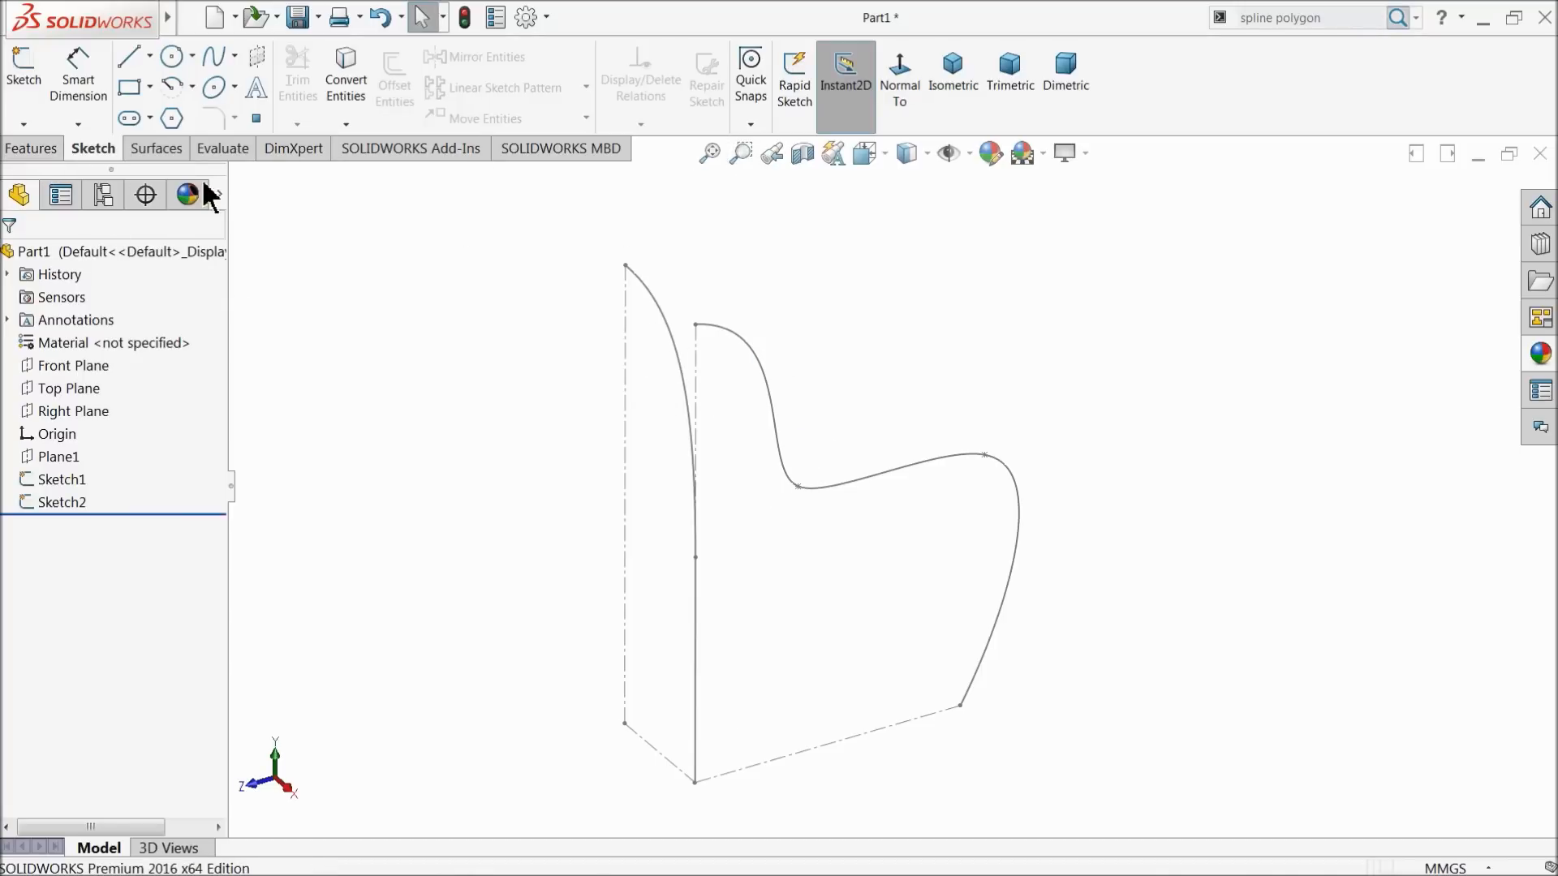
Create a projected curve with the Sketch on sketch option from Sketch1 and Sketch2
left_click(29, 149)
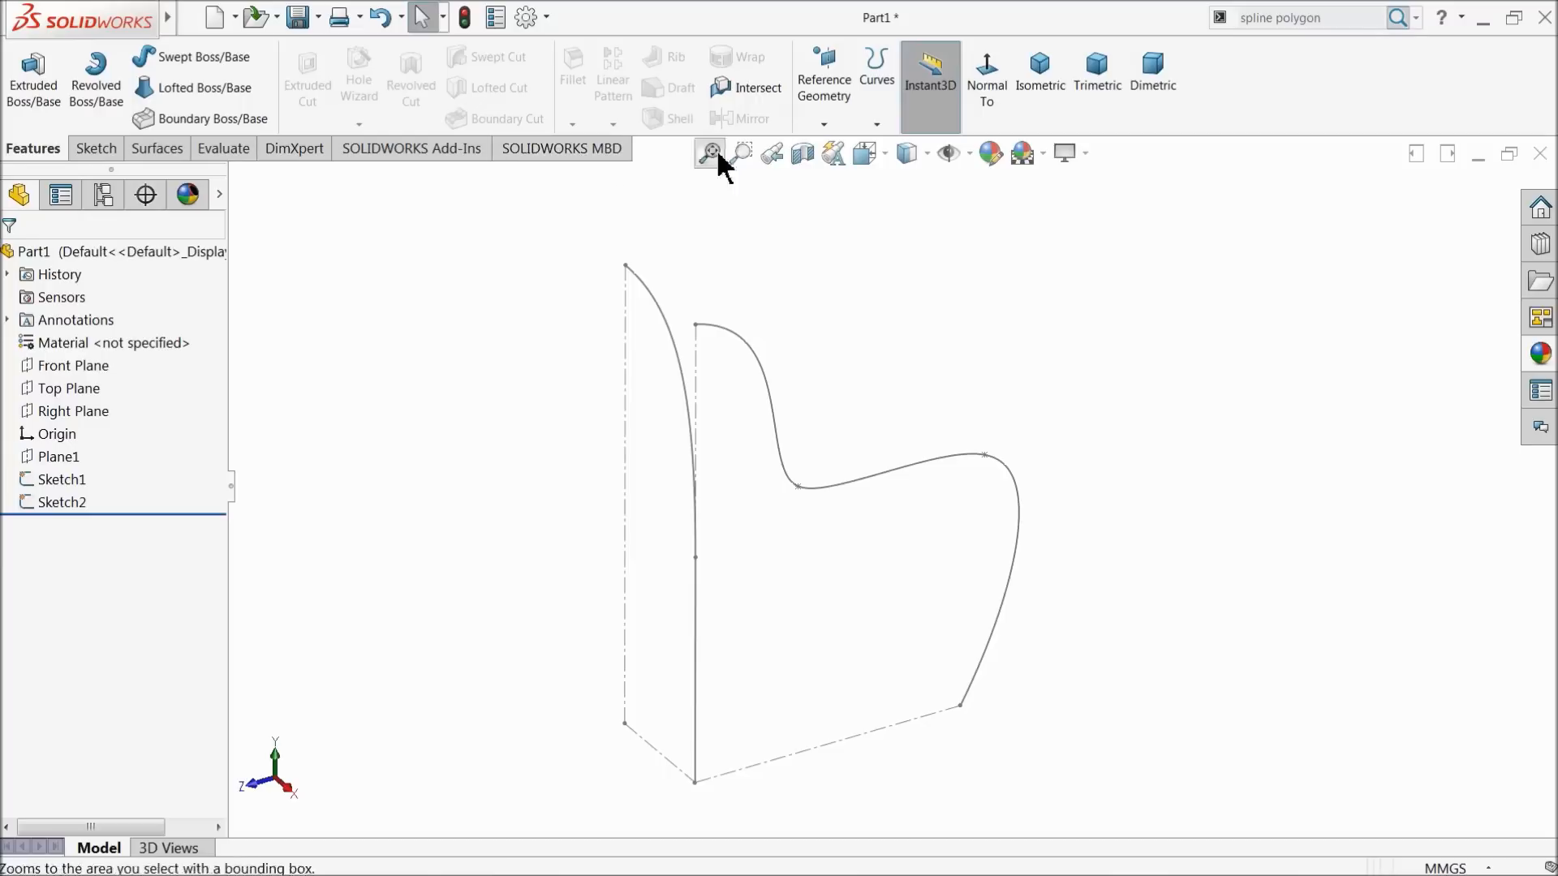
left_click(823, 124)
left_click(877, 123)
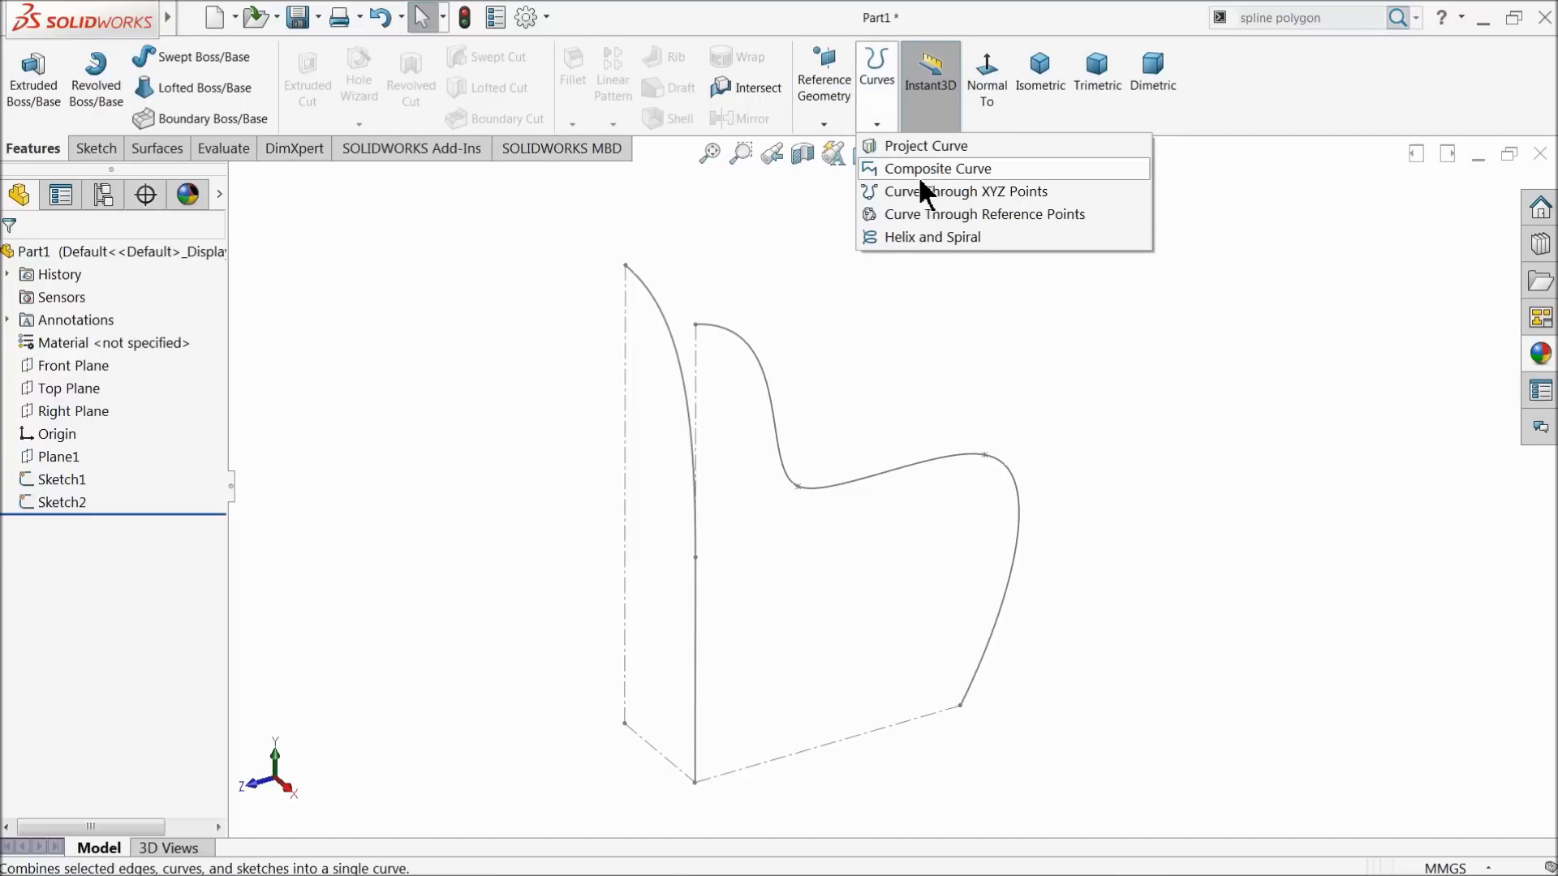
left_click(921, 145)
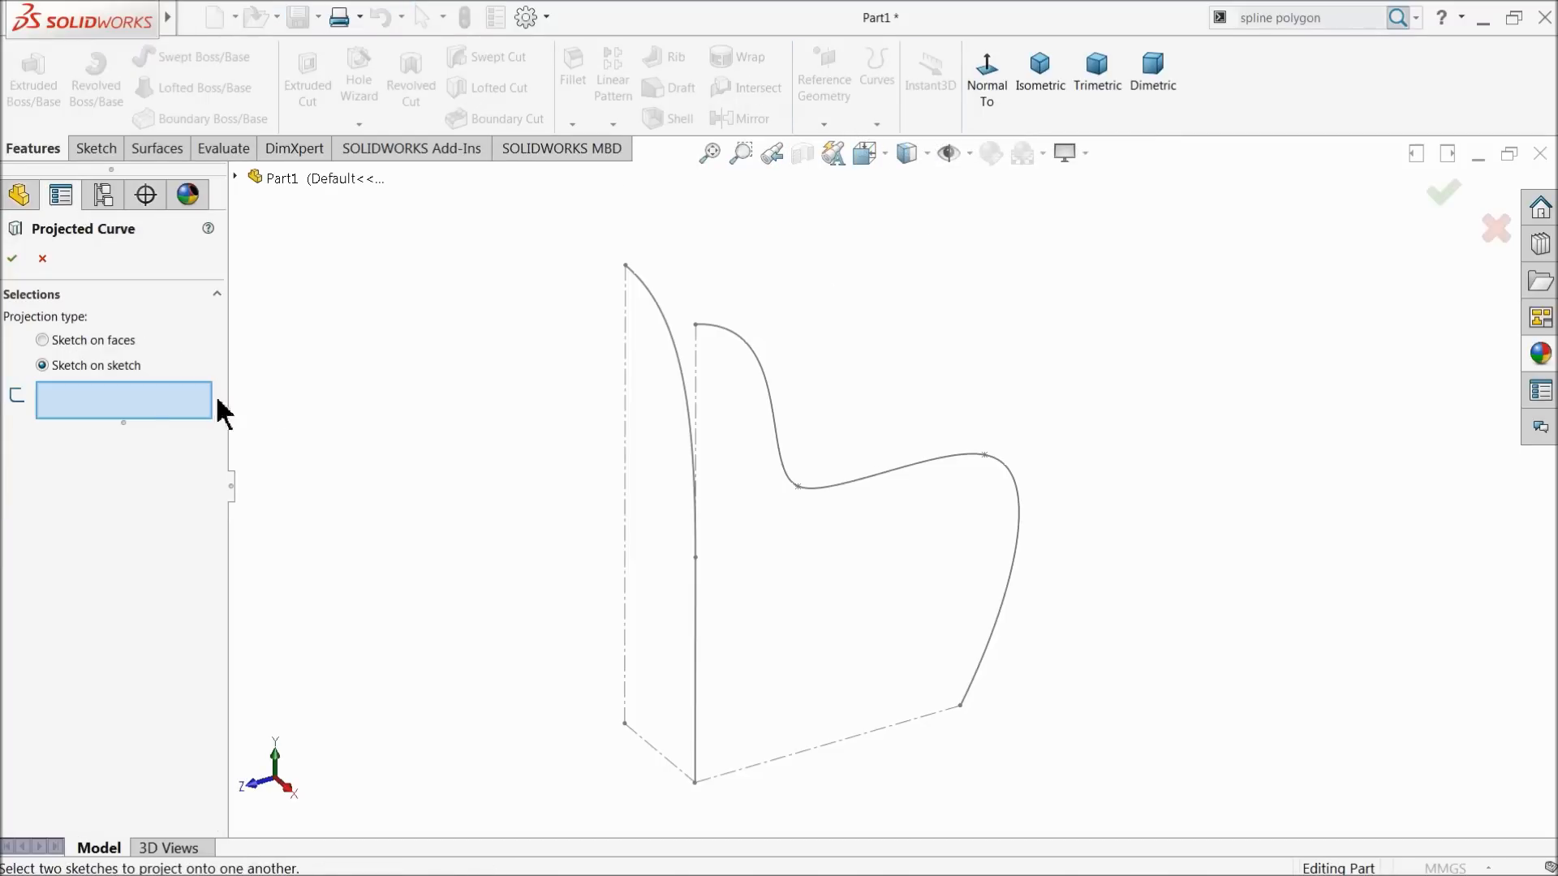
left_click(783, 460)
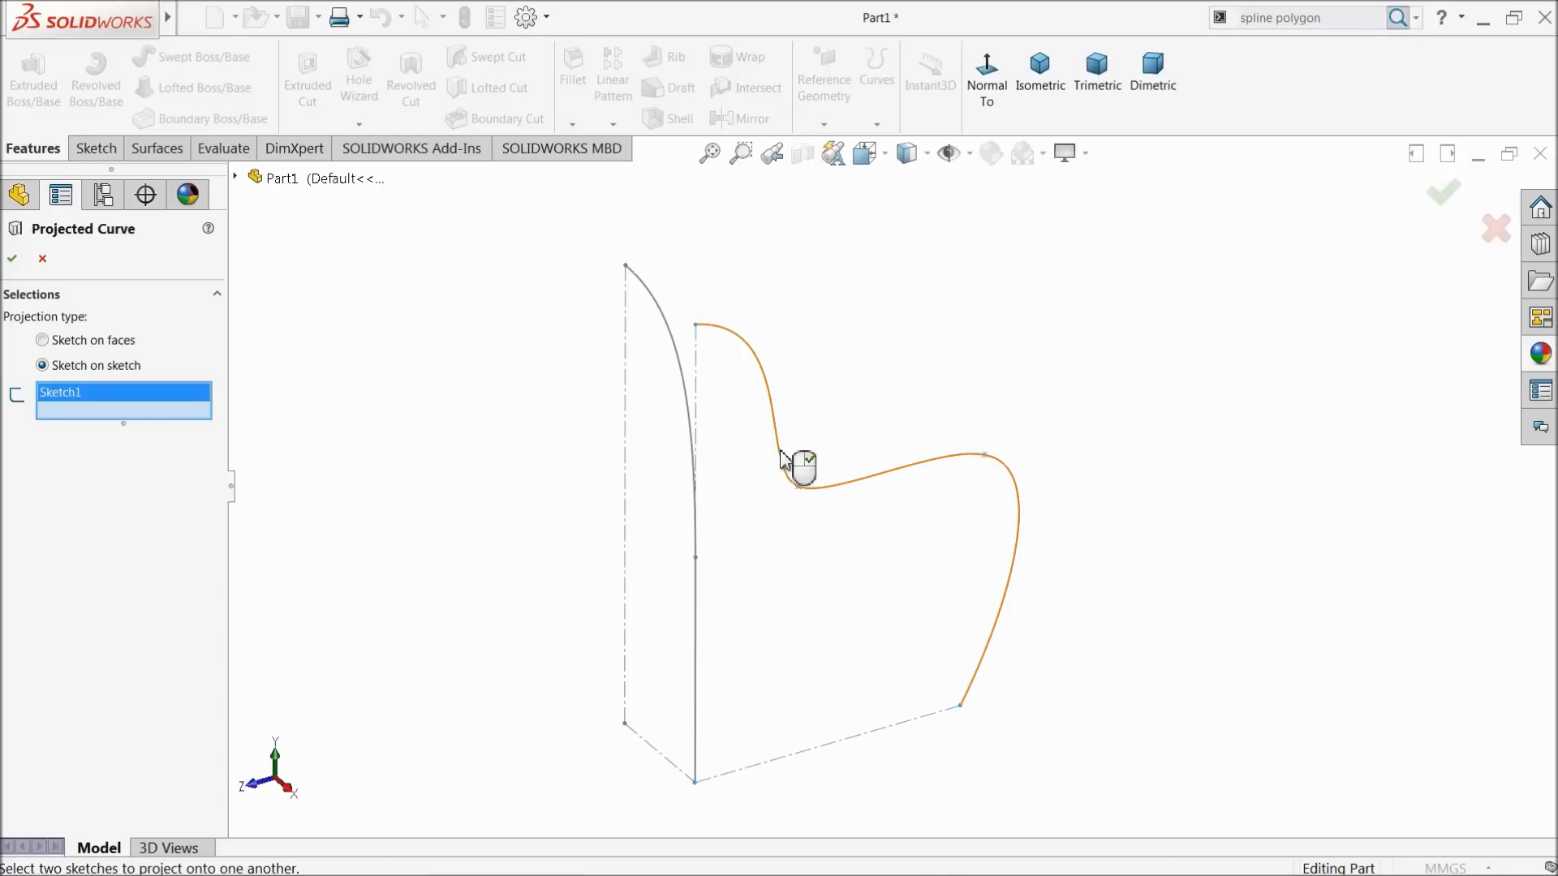
left_click(668, 327)
mouse_move(685, 348)
middle_mouse_down()
mouse_move(702, 400)
mouse_move(679, 491)
middle_mouse_up()
scroll(721, 509, "down", 3)
scroll(611, 484, "up", 2)
mouse_move(722, 507)
middle_mouse_down()
mouse_move(685, 378)
mouse_move(704, 515)
middle_mouse_up()
scroll(704, 516, "up", 2)
mouse_move(869, 393)
middle_mouse_down()
mouse_move(838, 383)
mouse_move(869, 365)
mouse_move(848, 363)
middle_mouse_up()
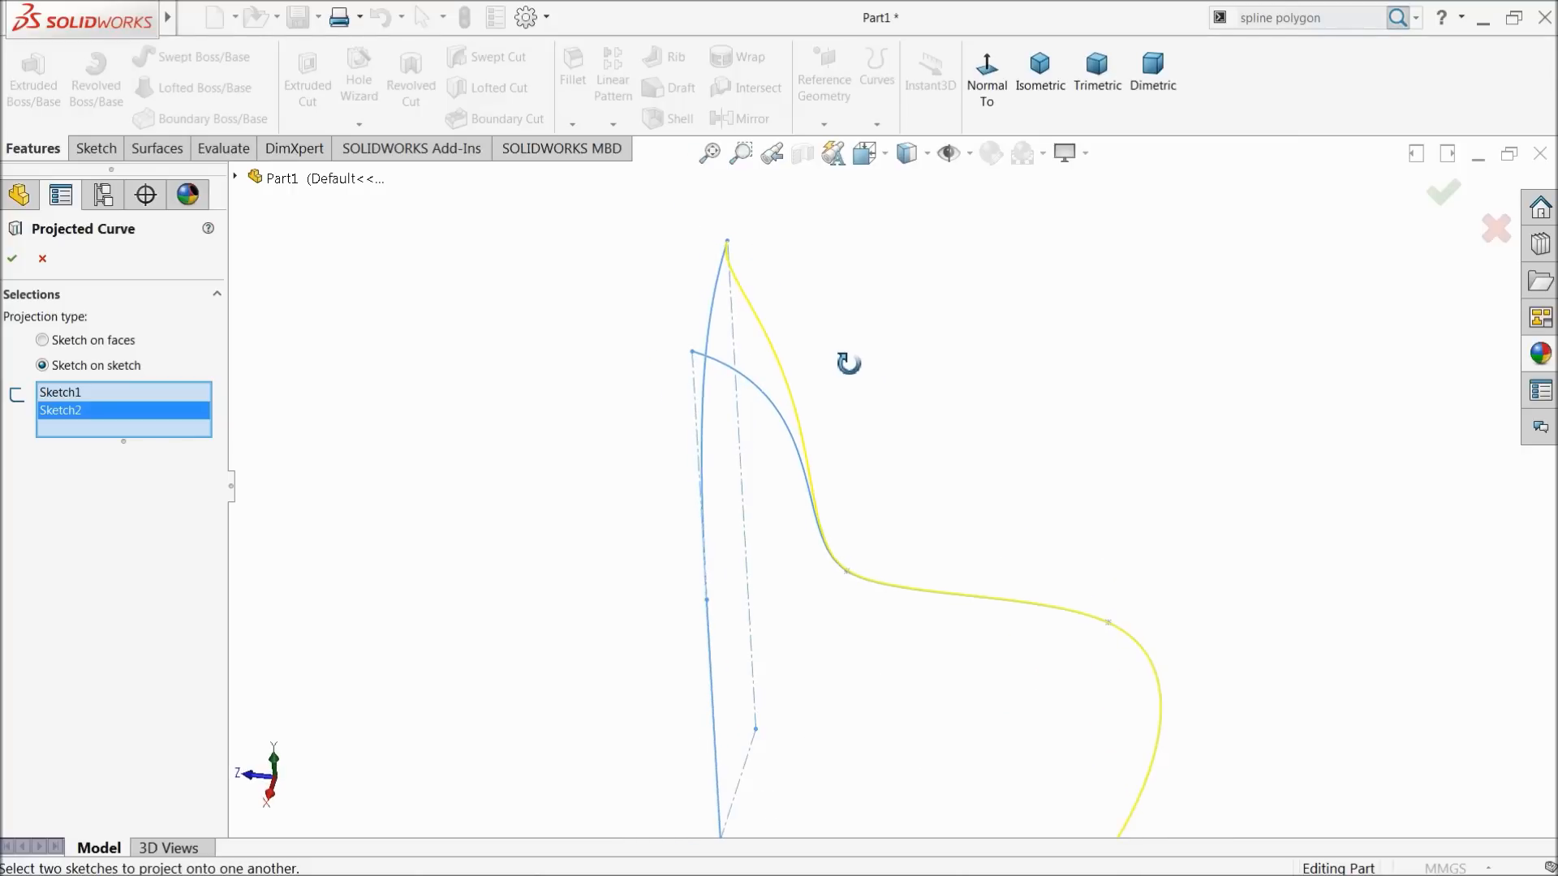
left_click(12, 260)
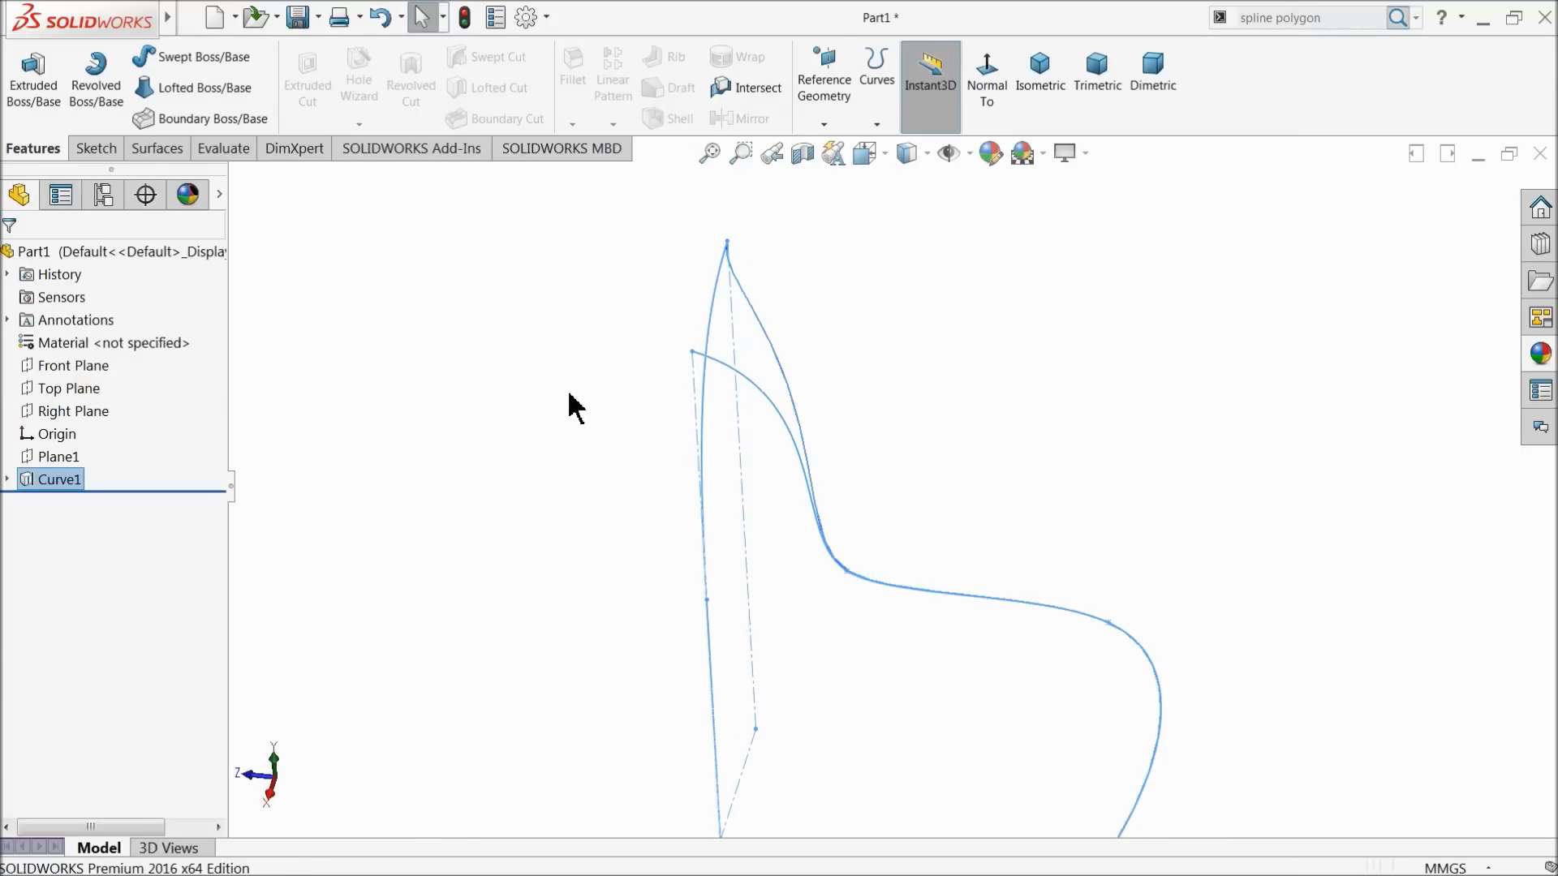
Start a new sketch on the Right Plane, viewed normal to the plane
left_click(569, 409)
mouse_move(570, 421)
middle_mouse_down()
mouse_move(597, 330)
mouse_move(501, 329)
mouse_move(498, 414)
mouse_move(557, 390)
mouse_move(513, 438)
middle_mouse_up()
scroll(513, 439, "up", 3)
scroll(1156, 484, "down", 2)
scroll(624, 630, "up", 2)
middle_click_drag(650, 601, 645, 612)
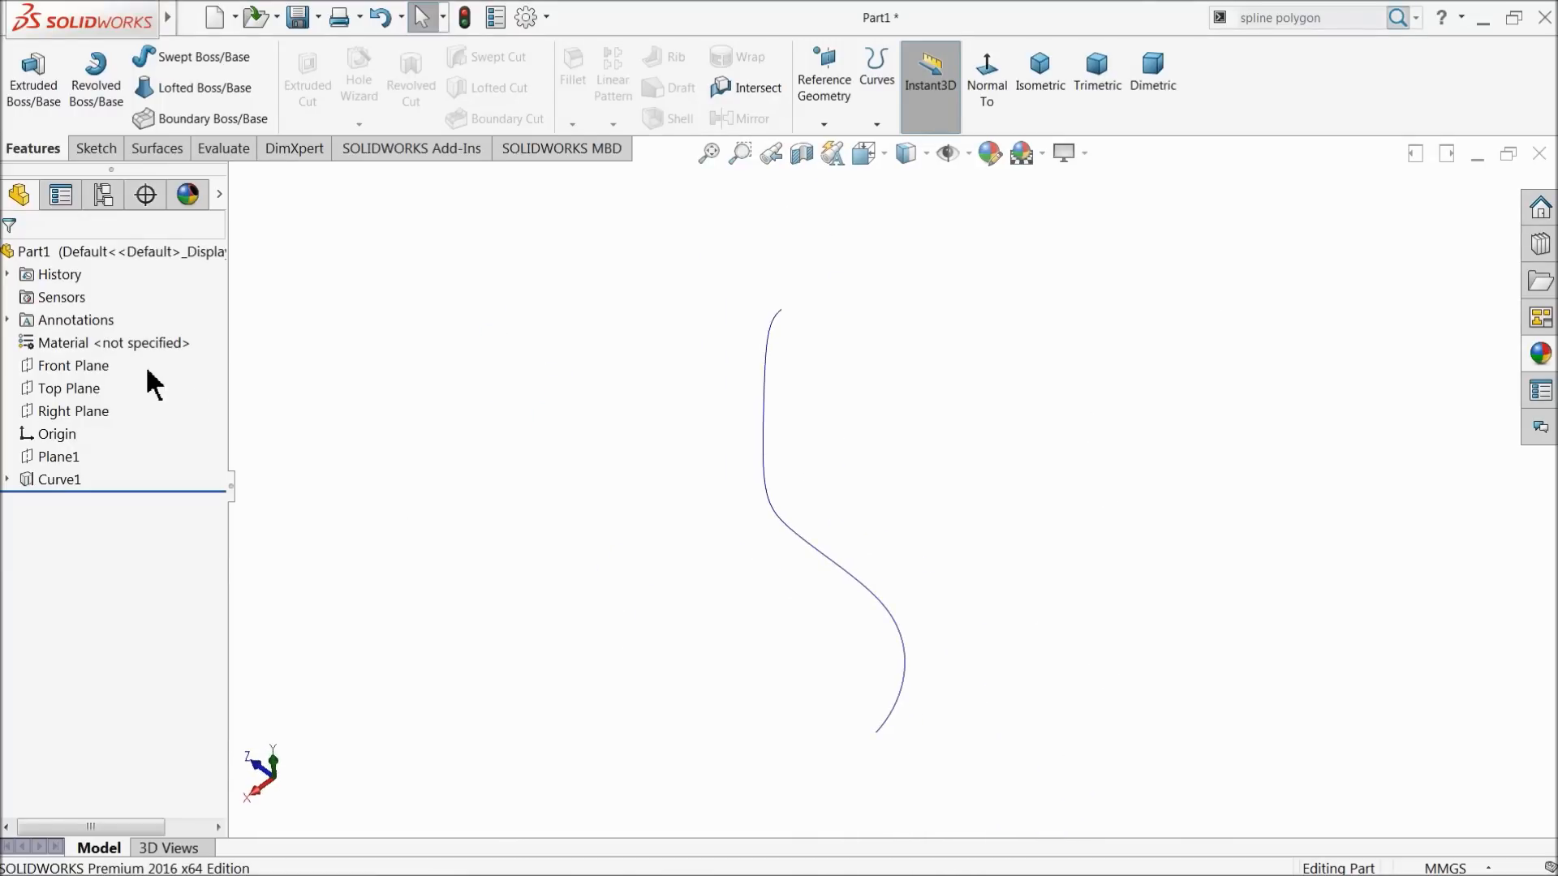
left_click(38, 411)
left_click(40, 390)
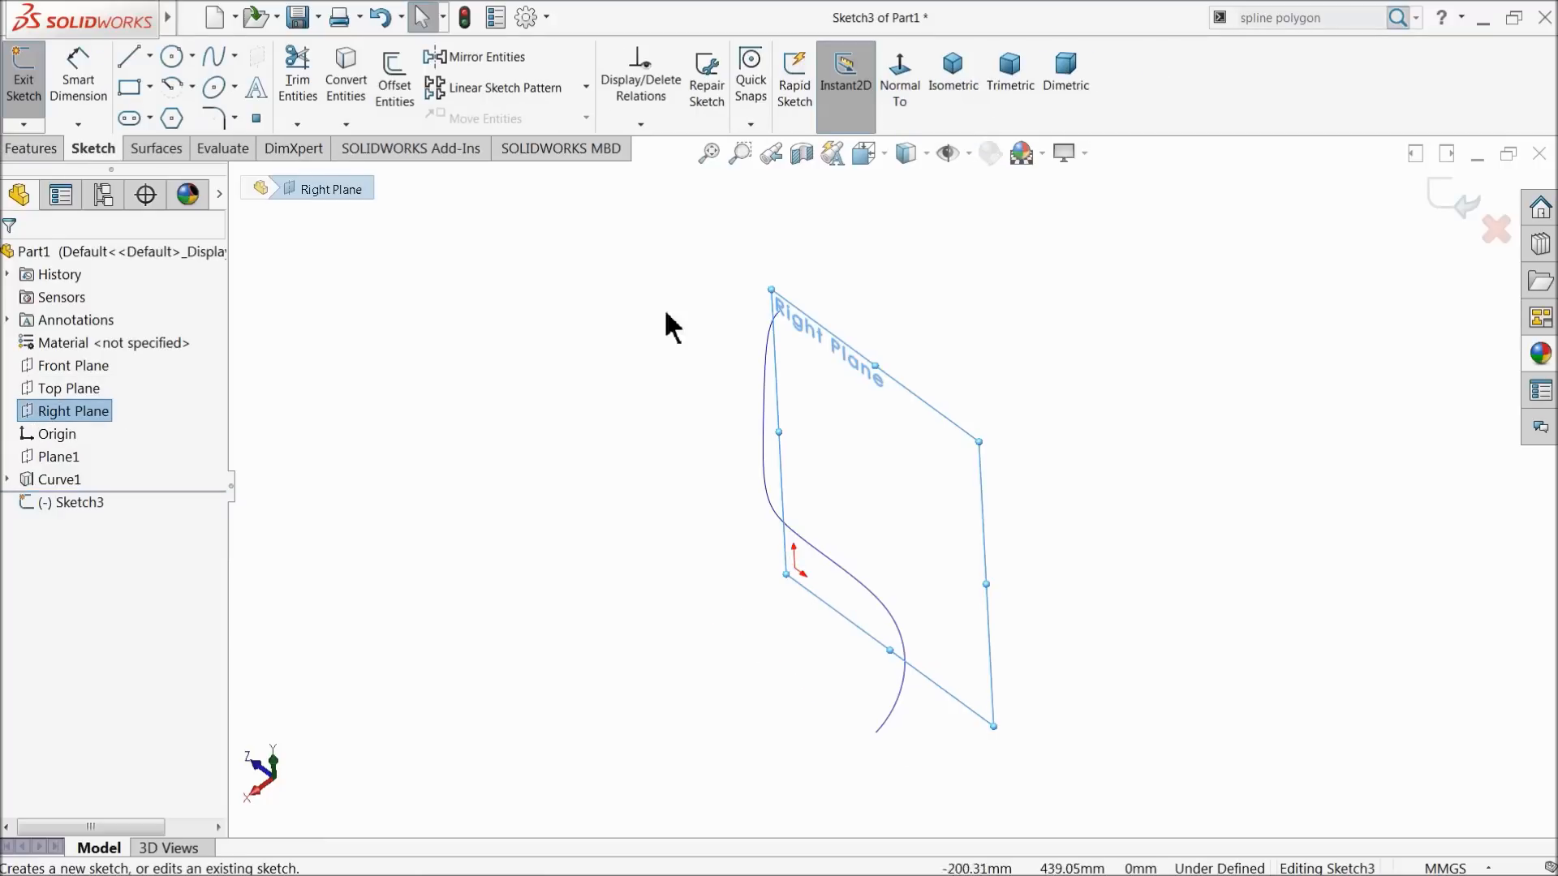
left_click(899, 73)
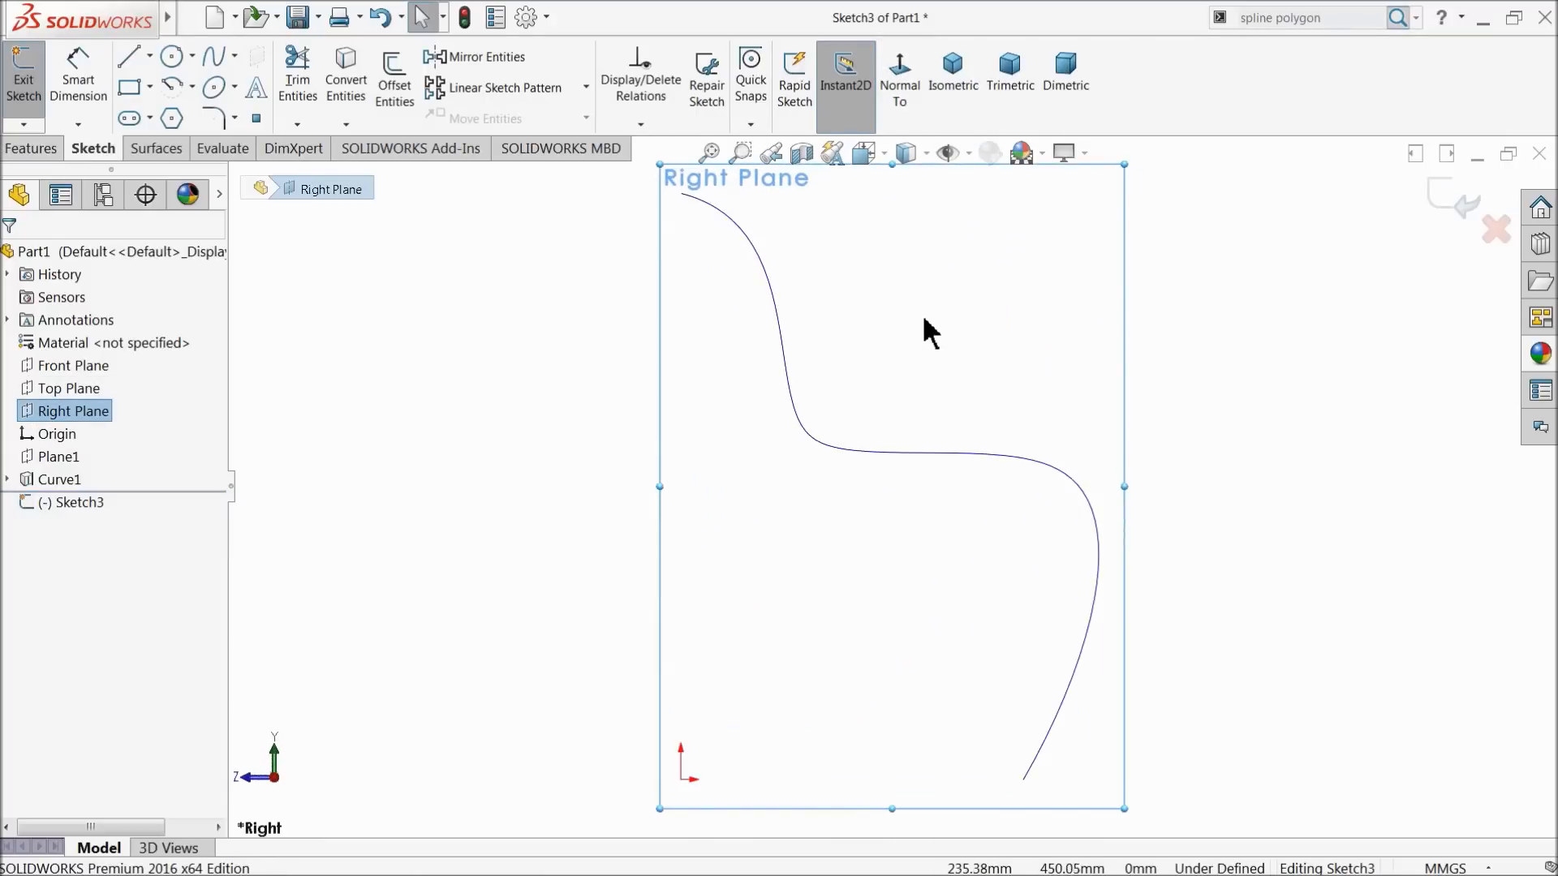
Hide the projected curve Curve1 while the Right Plane sketch is open
left_click(879, 453)
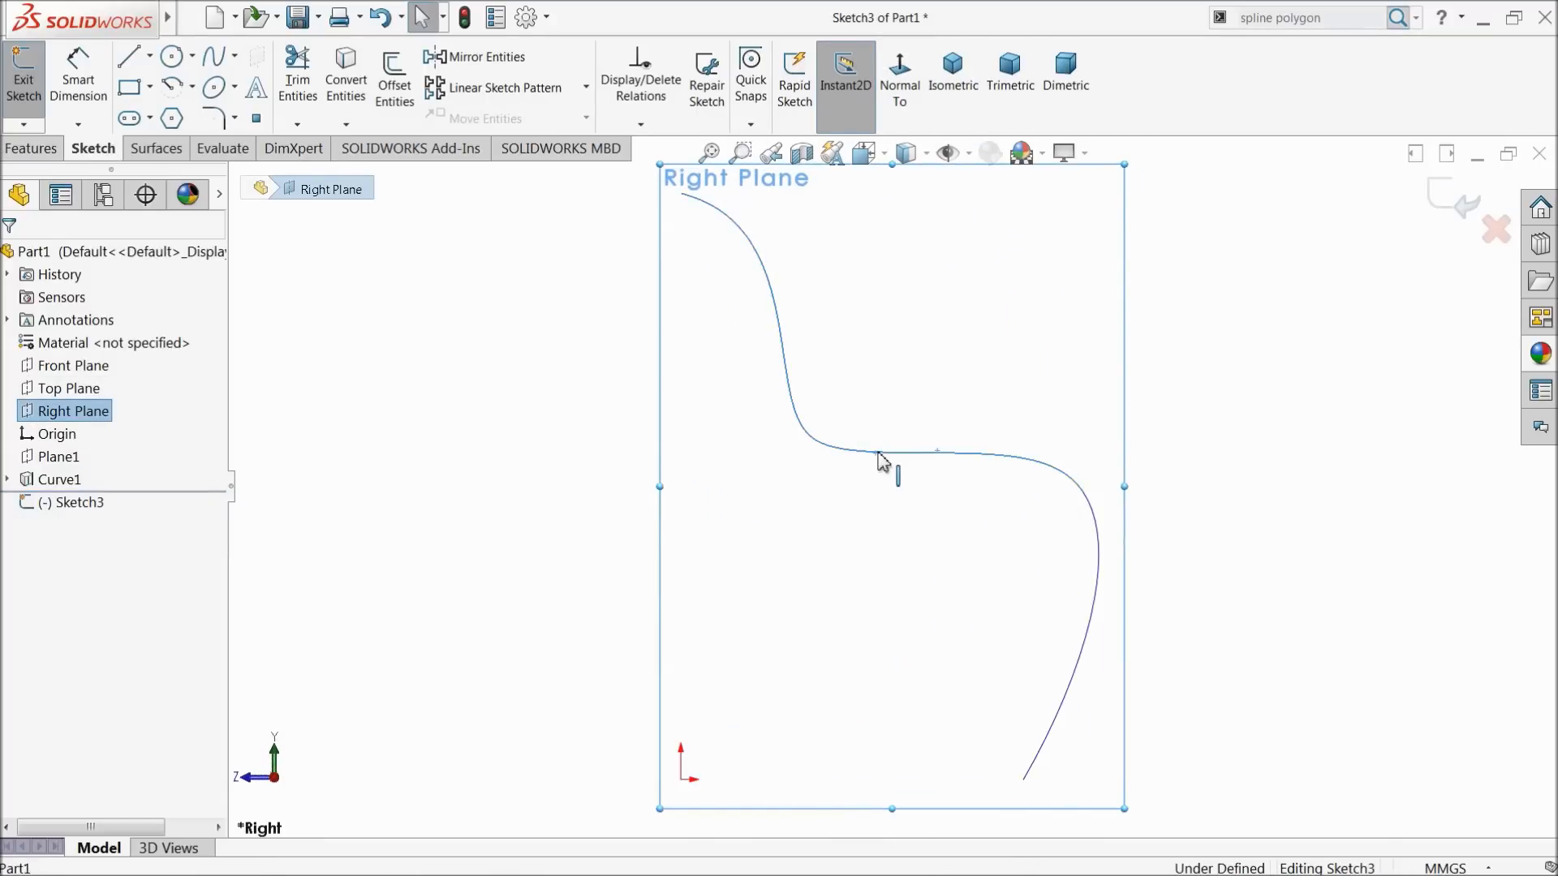
left_click(880, 456)
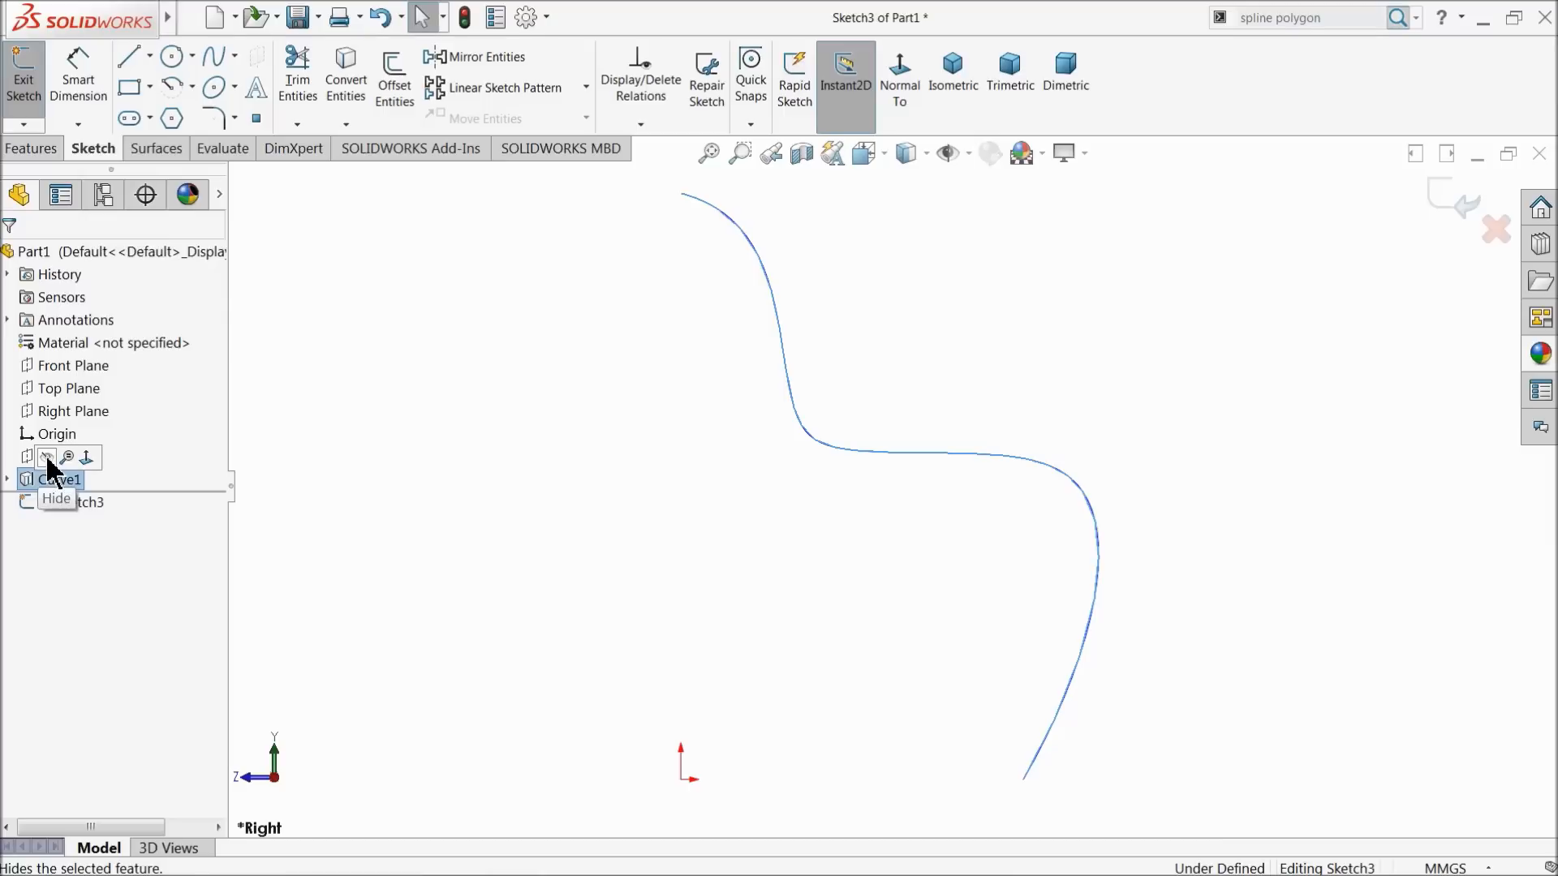
left_click(47, 459)
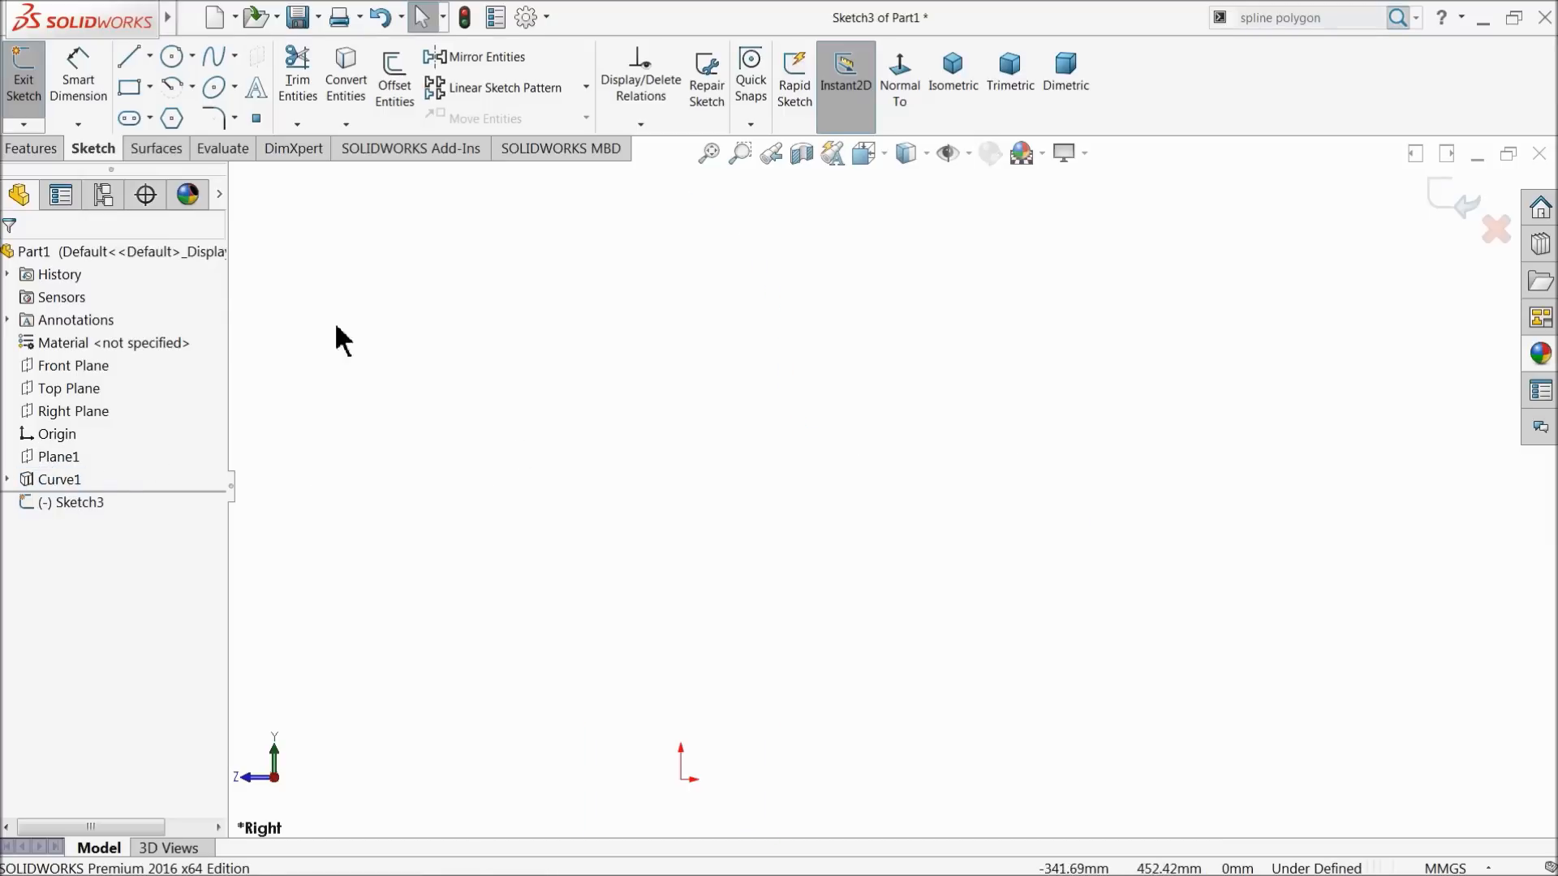
Sketch a vertical centerline about 517 mm long down to the origin and a horizontal centerline about 395 mm long from it
left_click(149, 55)
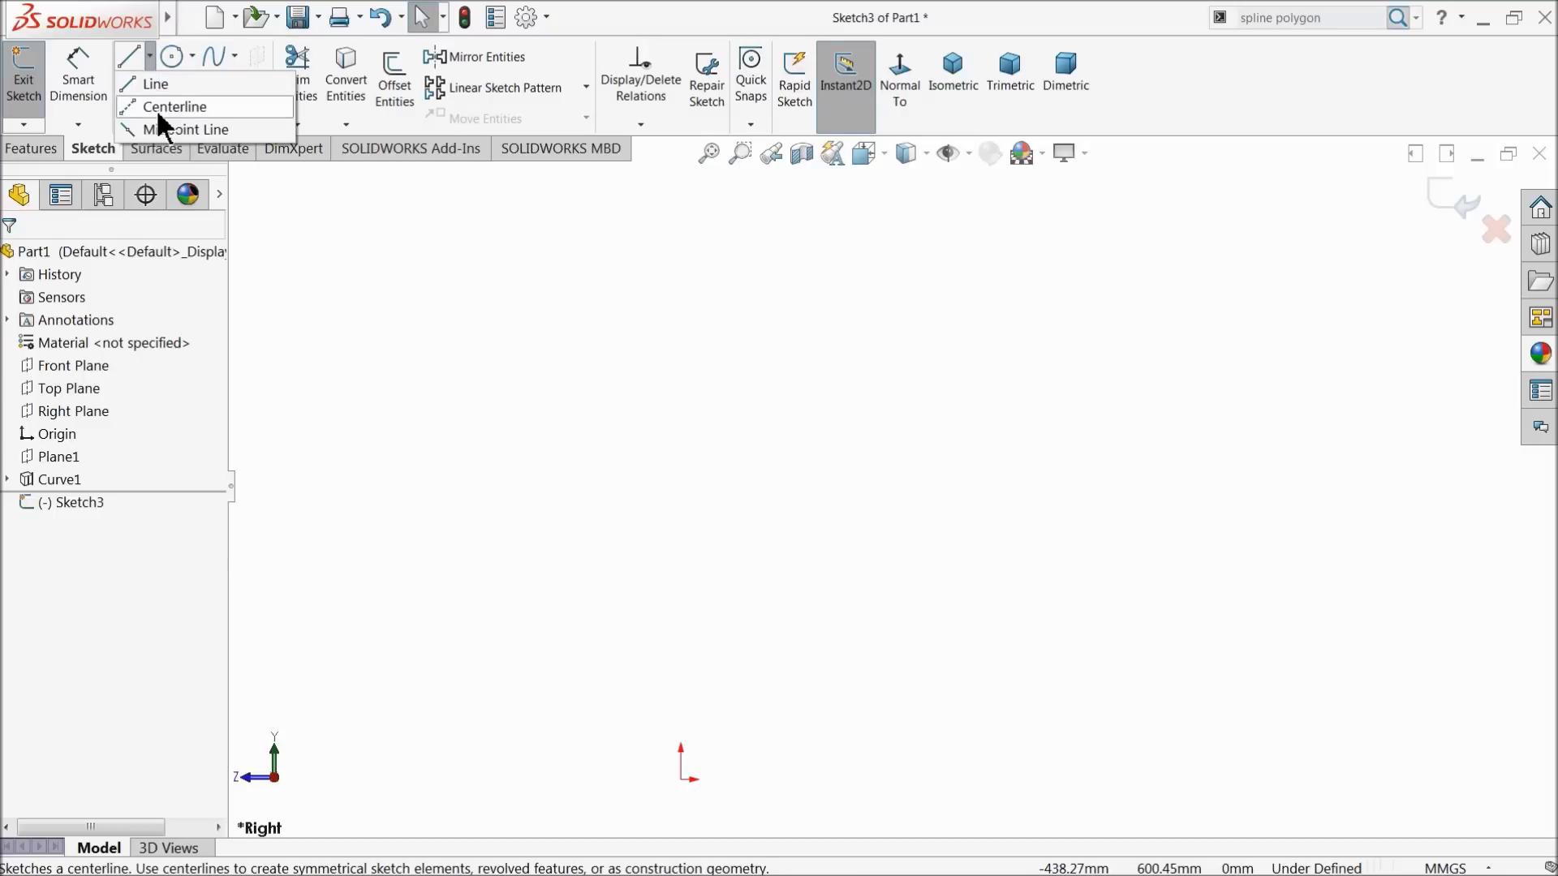
left_click(159, 106)
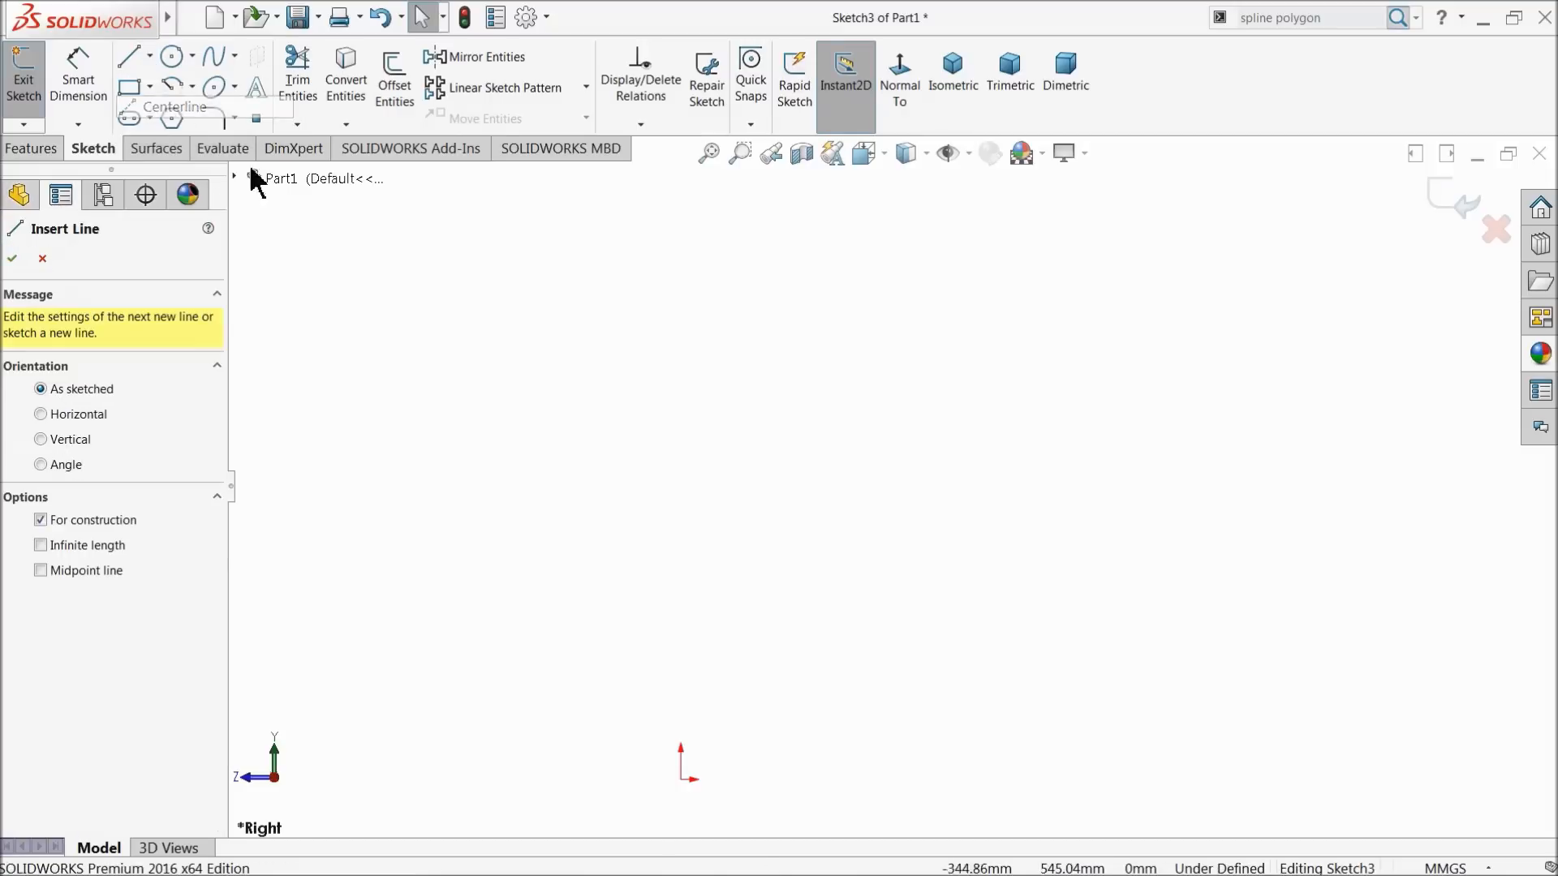
left_click(679, 247)
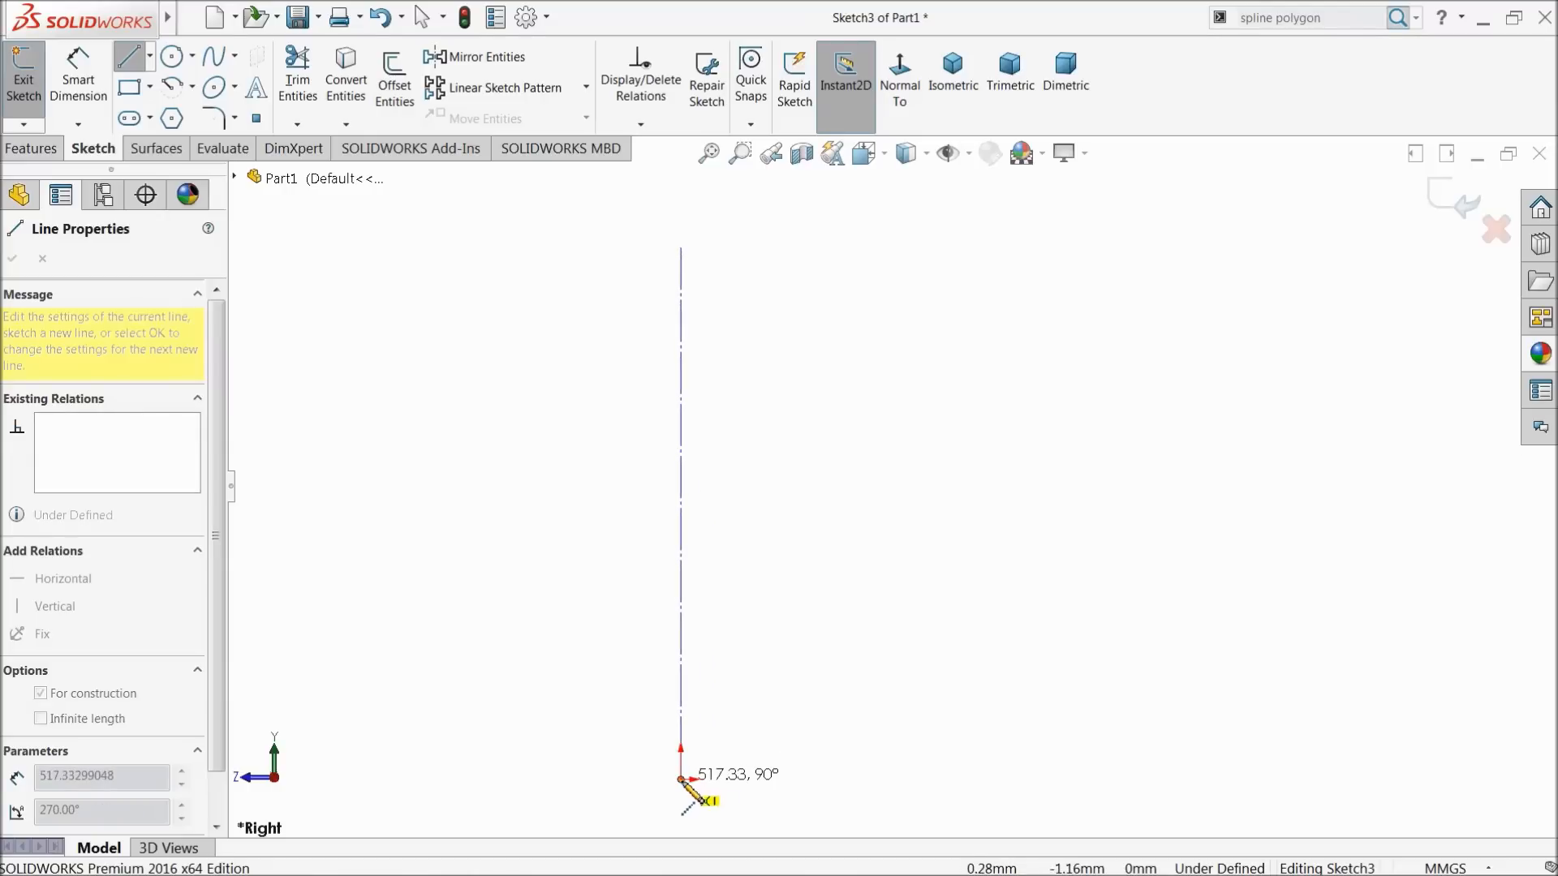
left_click(680, 780)
left_click(1049, 778)
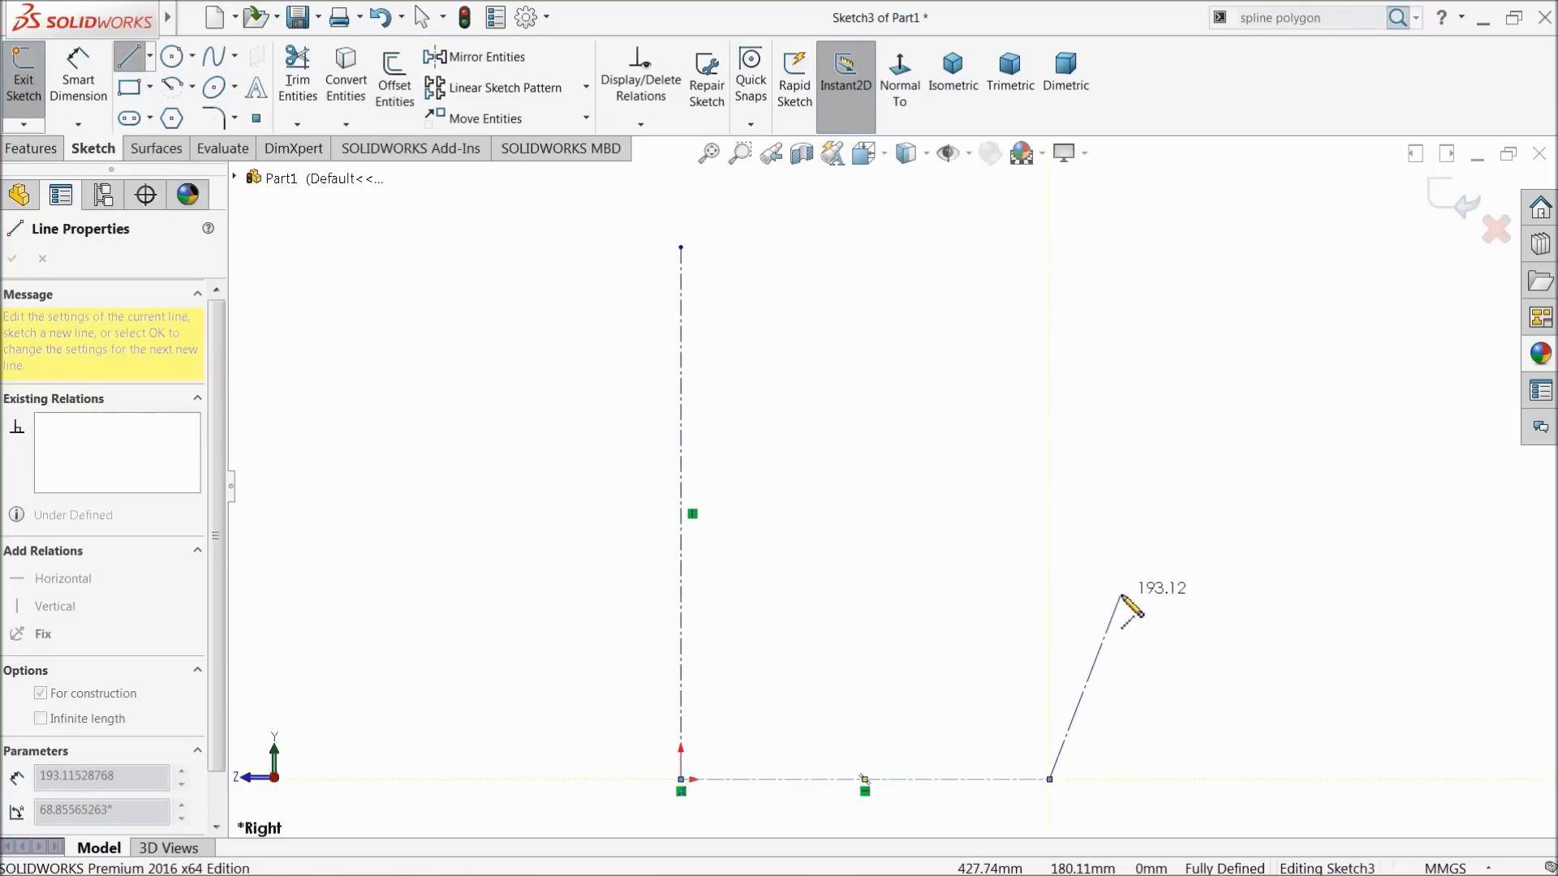
right_click(1121, 598)
left_click(1178, 608)
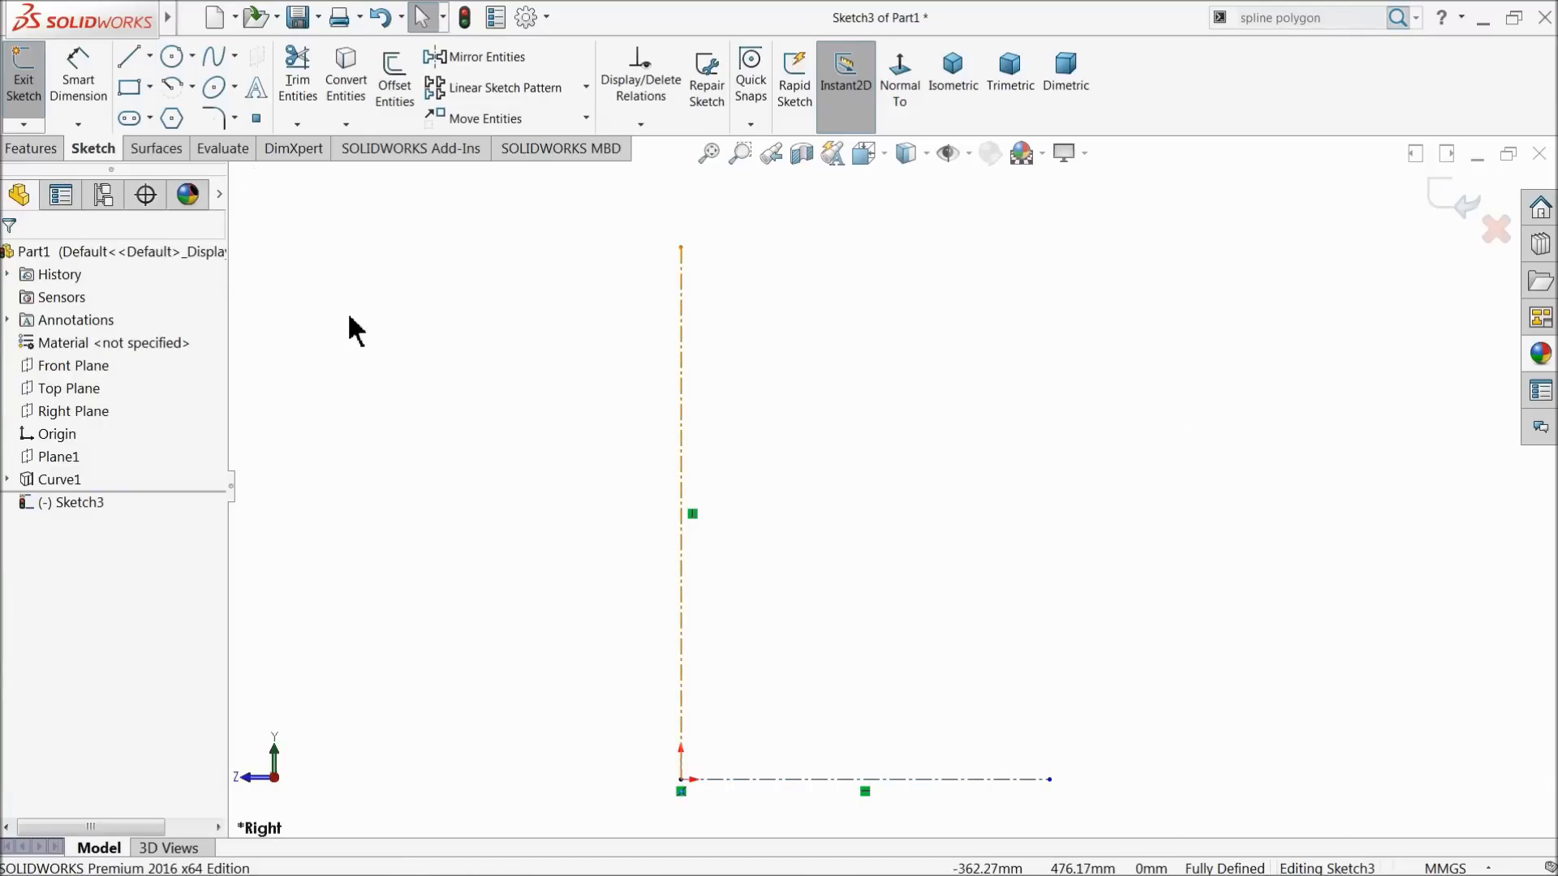
Dimension the vertical centerline's length as 570 mm
left_click(81, 89)
left_click(680, 425)
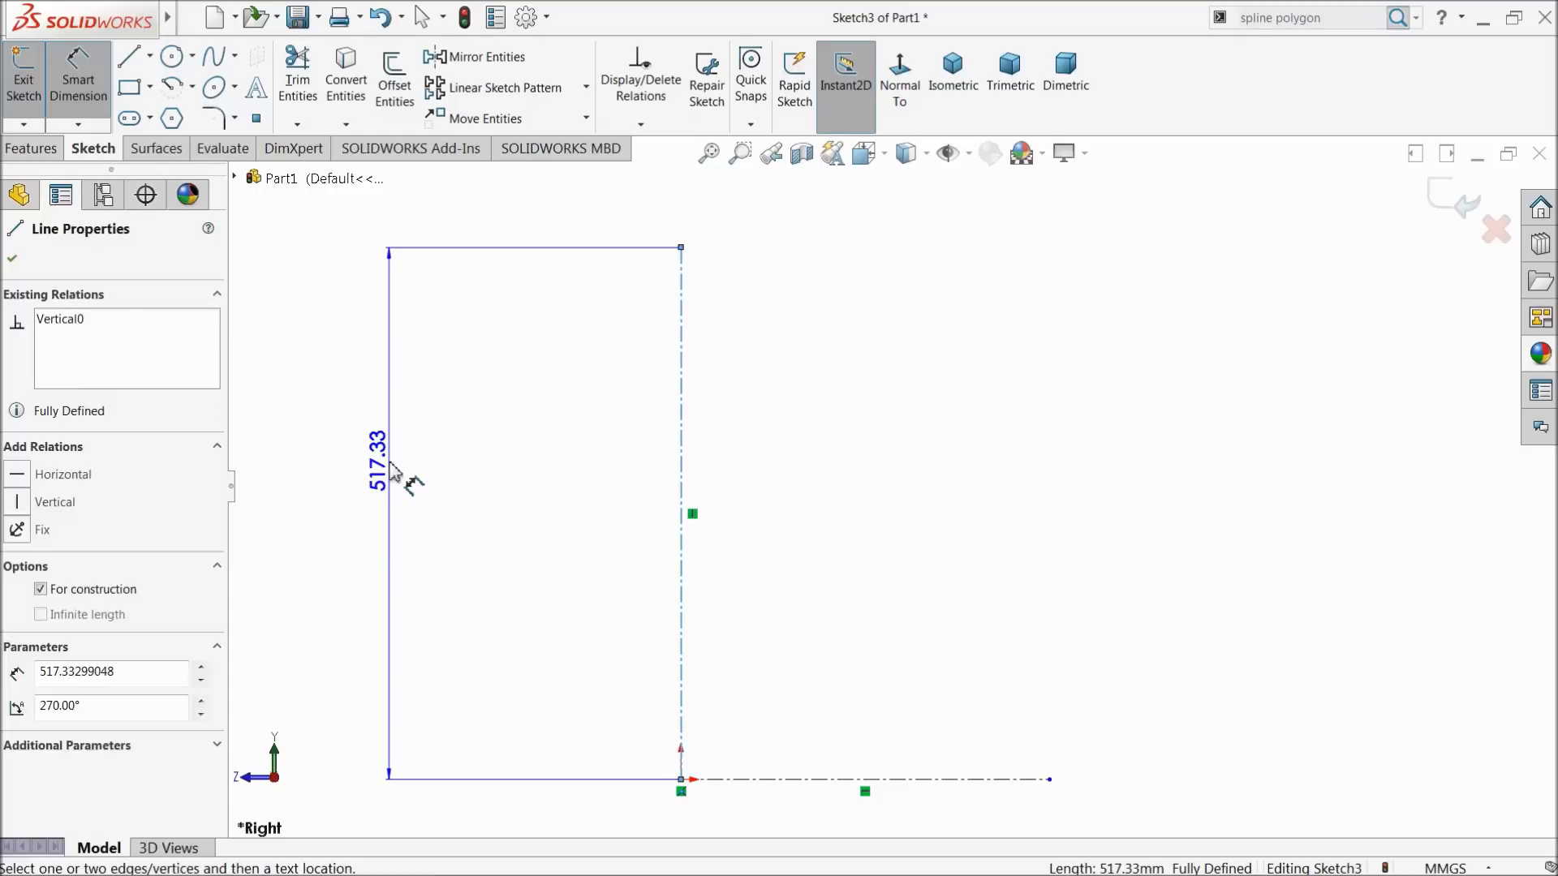
left_click(391, 478)
type("570")
left_click(292, 466)
Dimension the horizontal centerline's length as 333 mm and leave the dimension command
scroll(698, 491, "up", 4)
scroll(838, 577, "down", 3)
left_click(887, 641)
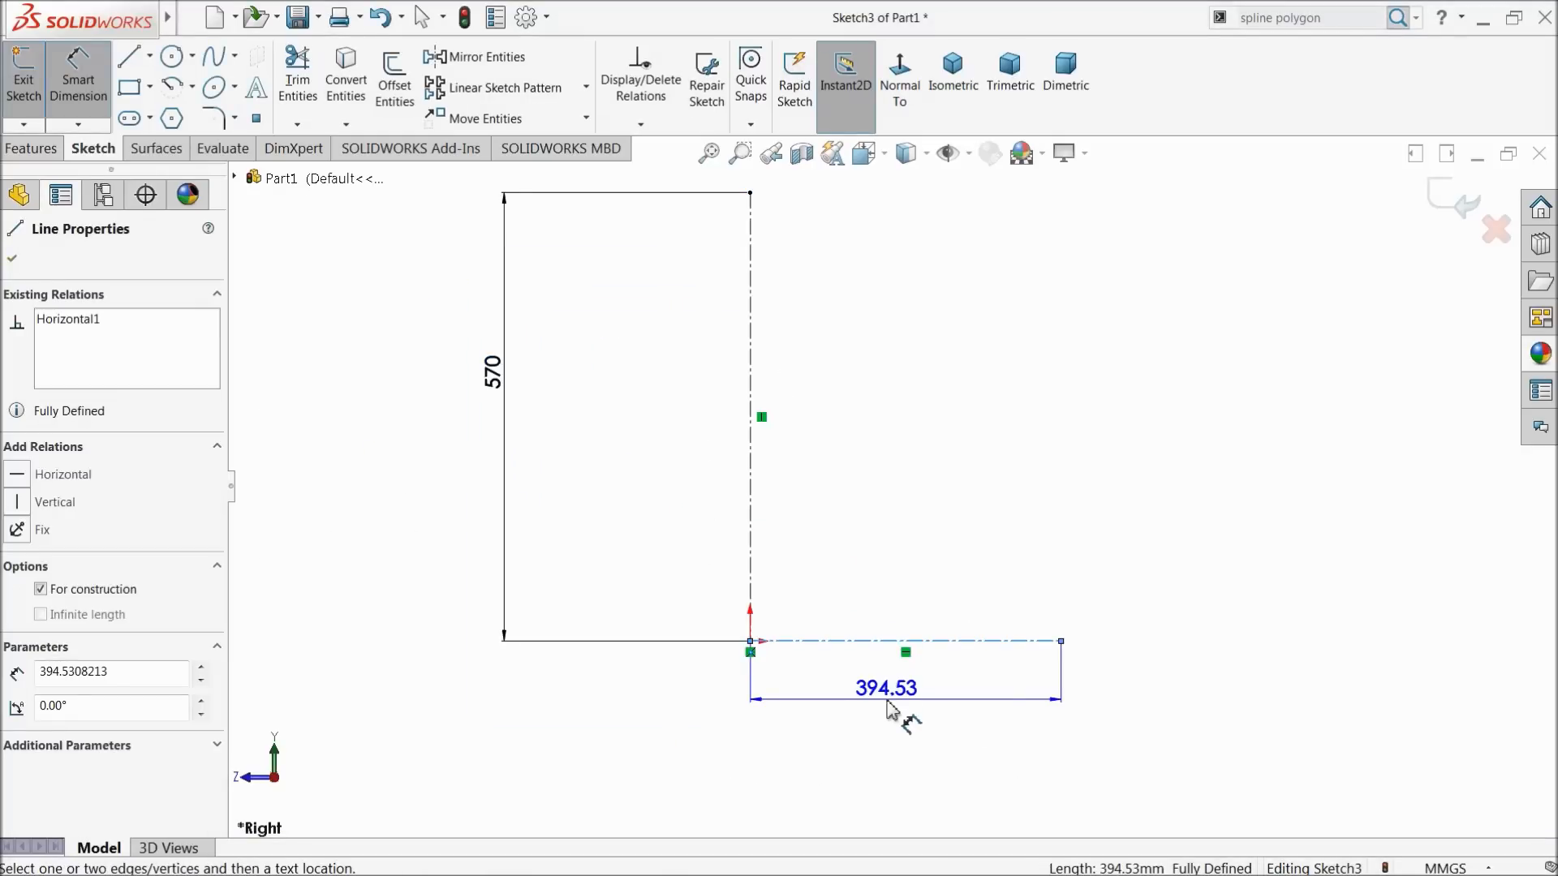
left_click(884, 698)
type("333")
left_click(786, 704)
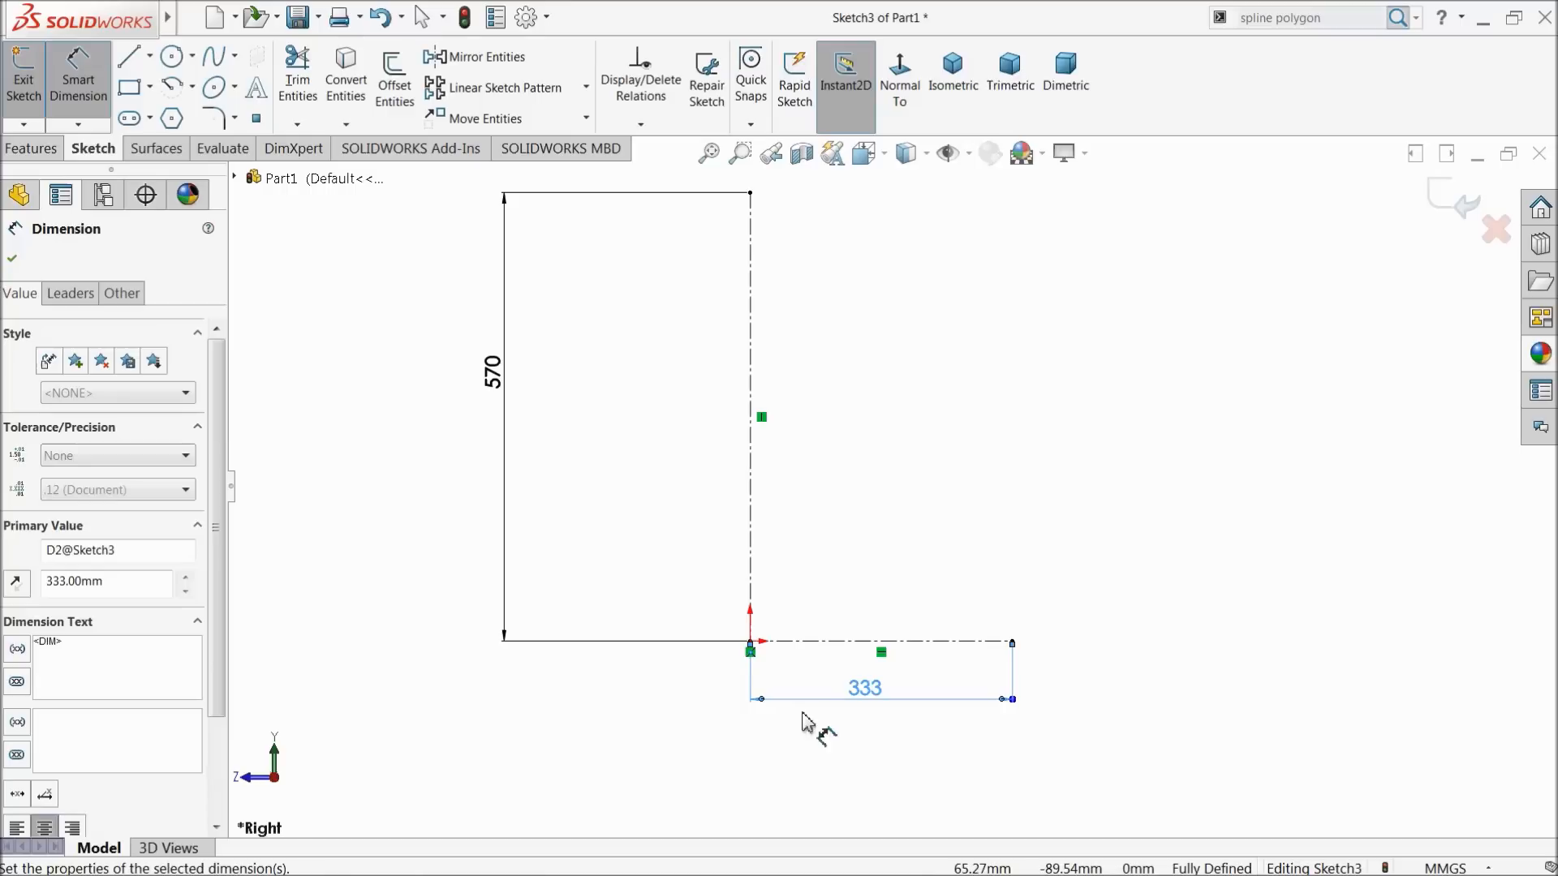
scroll(884, 686, "up", 2)
scroll(893, 664, "down", 2)
scroll(861, 626, "up", 1)
scroll(885, 432, "down", 1)
left_click(12, 258)
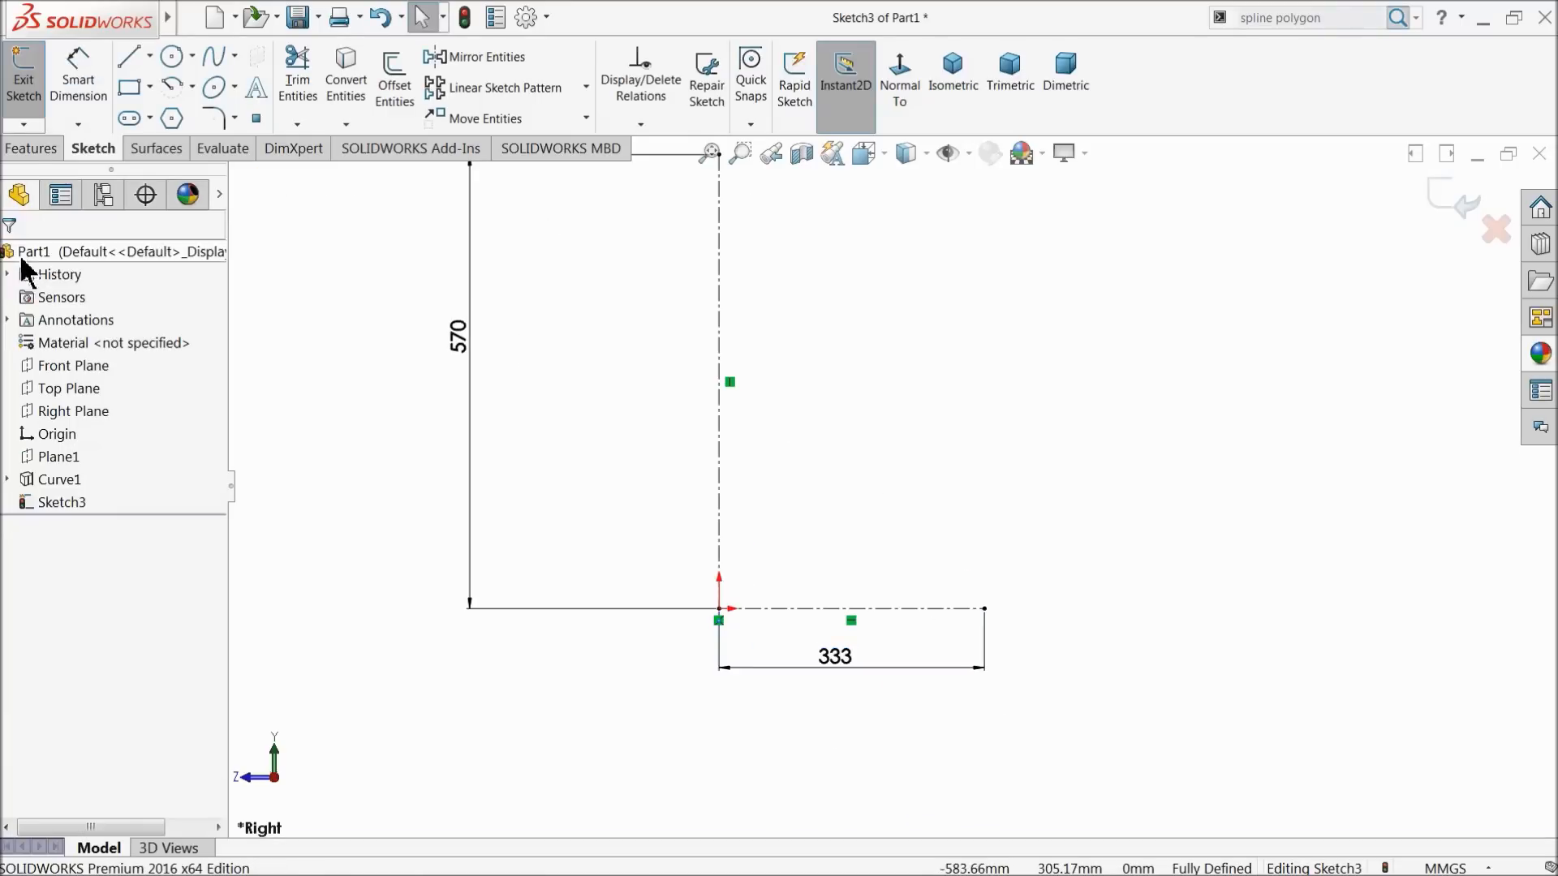
Sketch a six-point S-shaped spline from a point on the horizontal centerline up to the vertical centerline's upper end
left_click(215, 56)
scroll(828, 528, "down", 3)
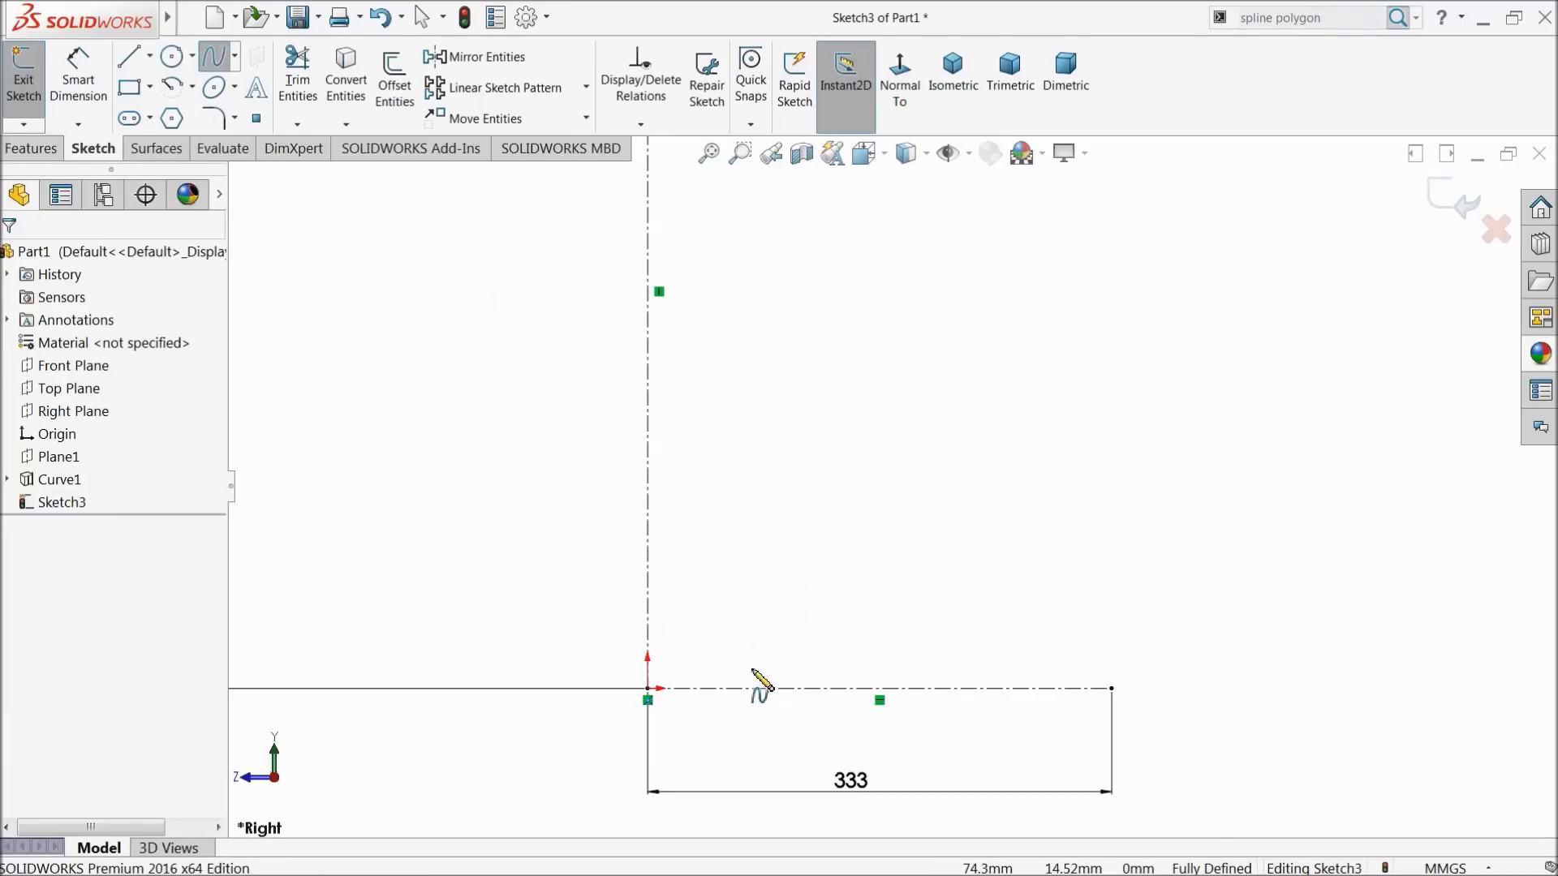
left_click(739, 688)
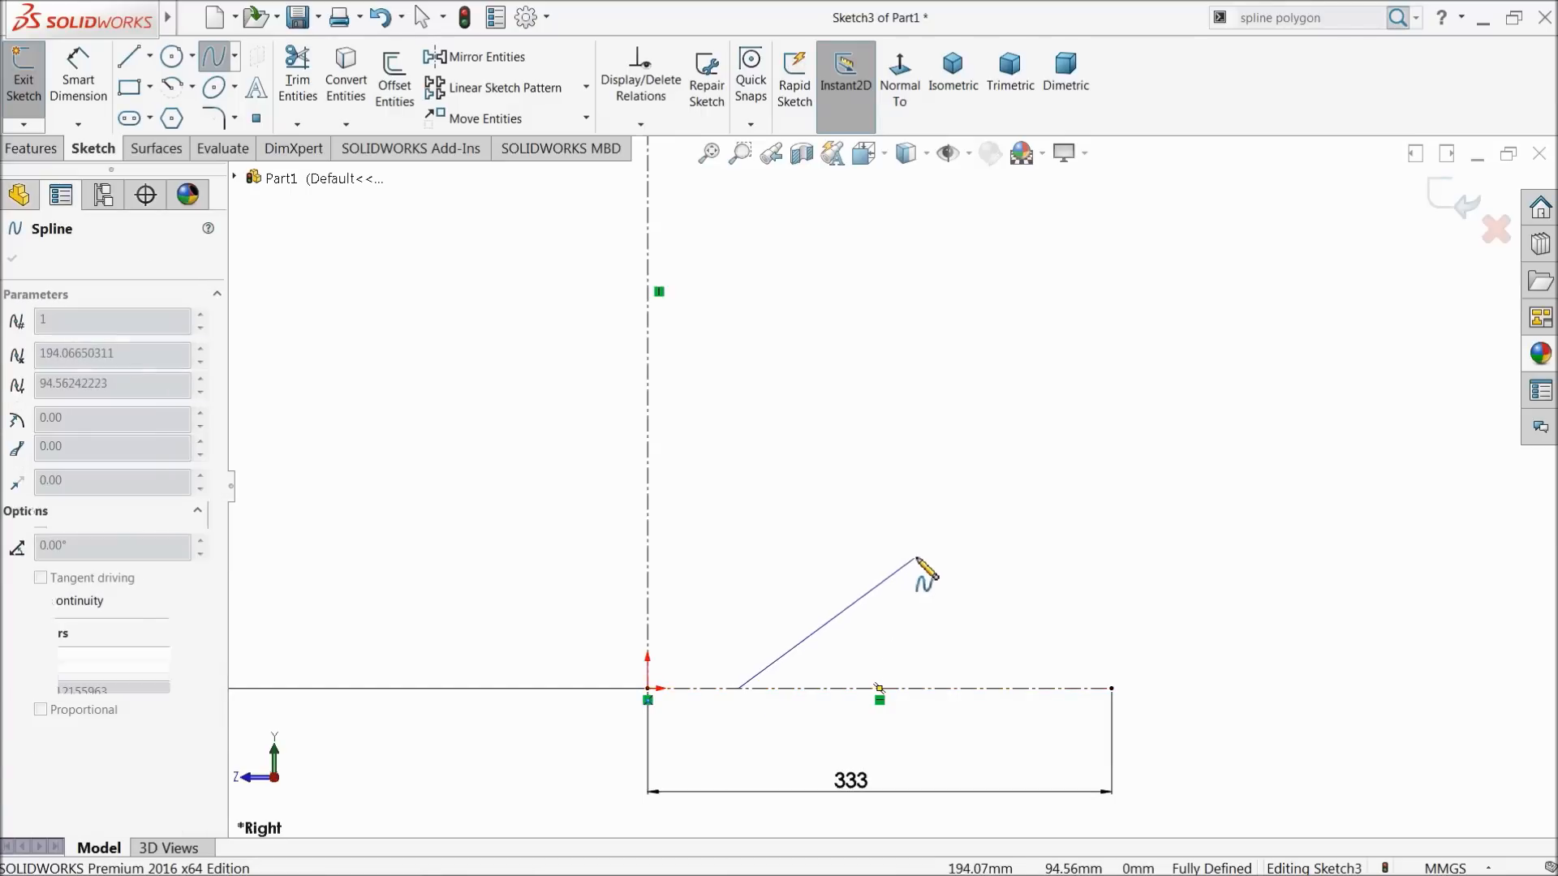
left_click(919, 569)
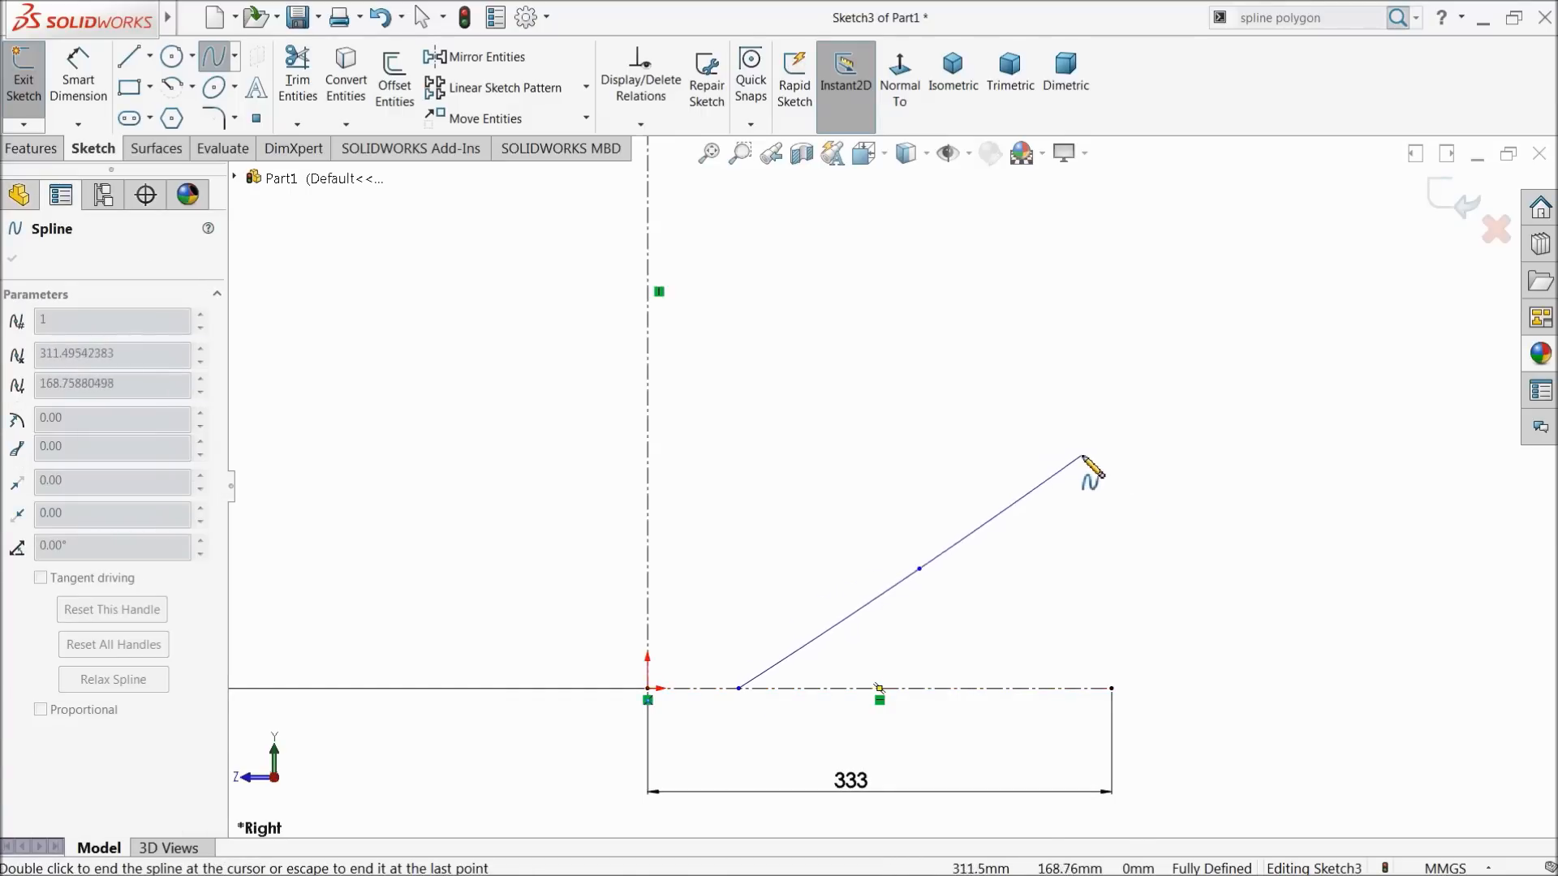
left_click(1078, 430)
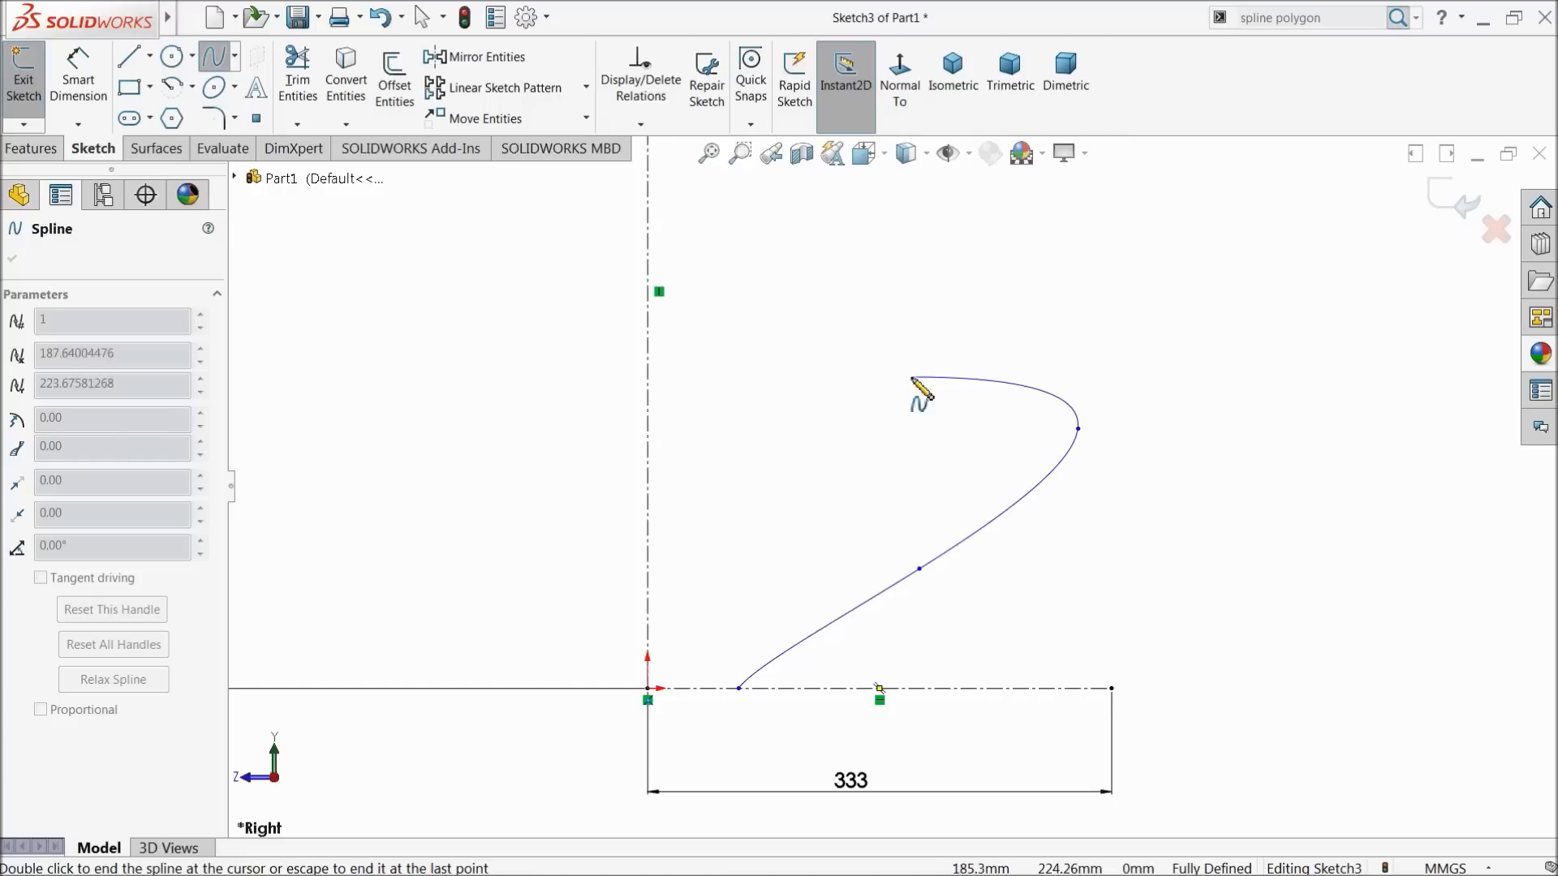
left_click(917, 327)
left_click(780, 363)
scroll(742, 288, "up", 3)
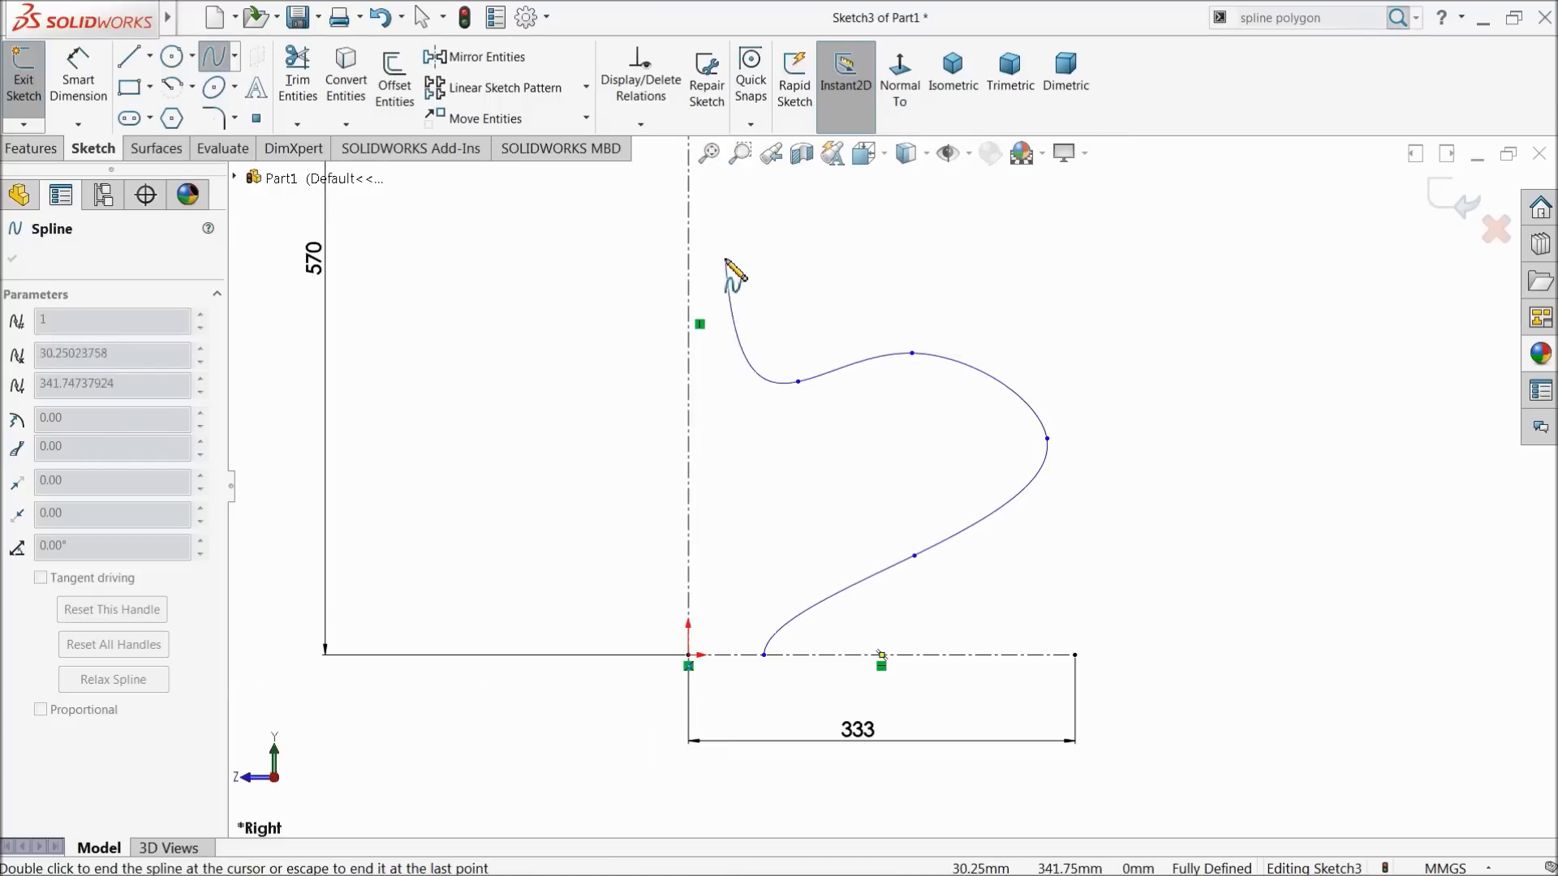
scroll(780, 213, "up", 1)
double_click(774, 200)
right_click(851, 161)
left_click(922, 224)
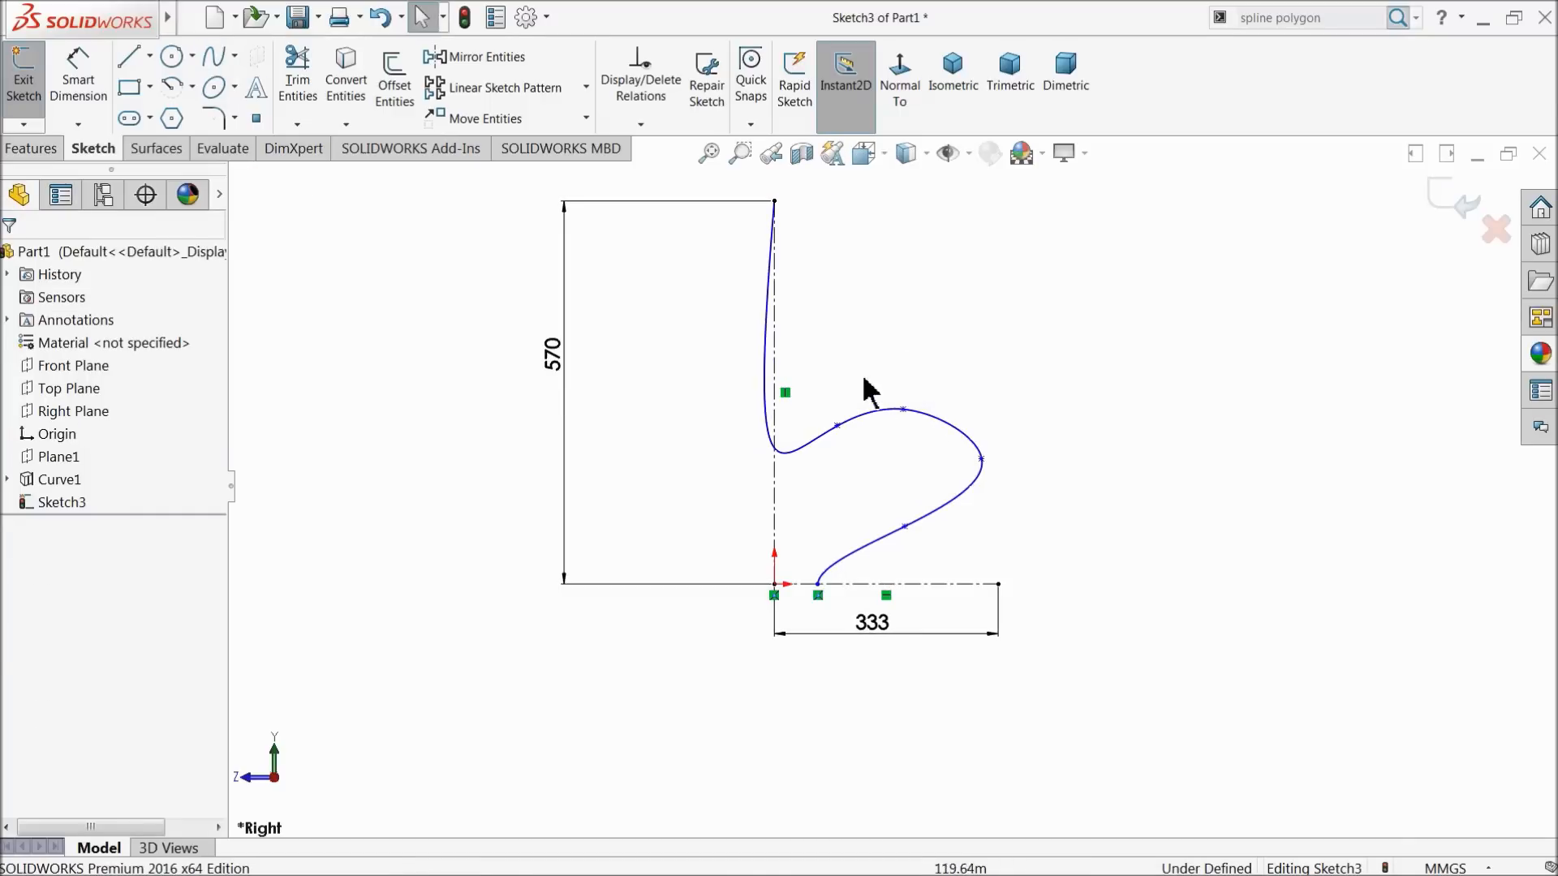
Swing the tangent handle at the spline's upper end outward so the upper stretch bows away from the vertical centerline
left_click(768, 347)
scroll(775, 405, "down", 2)
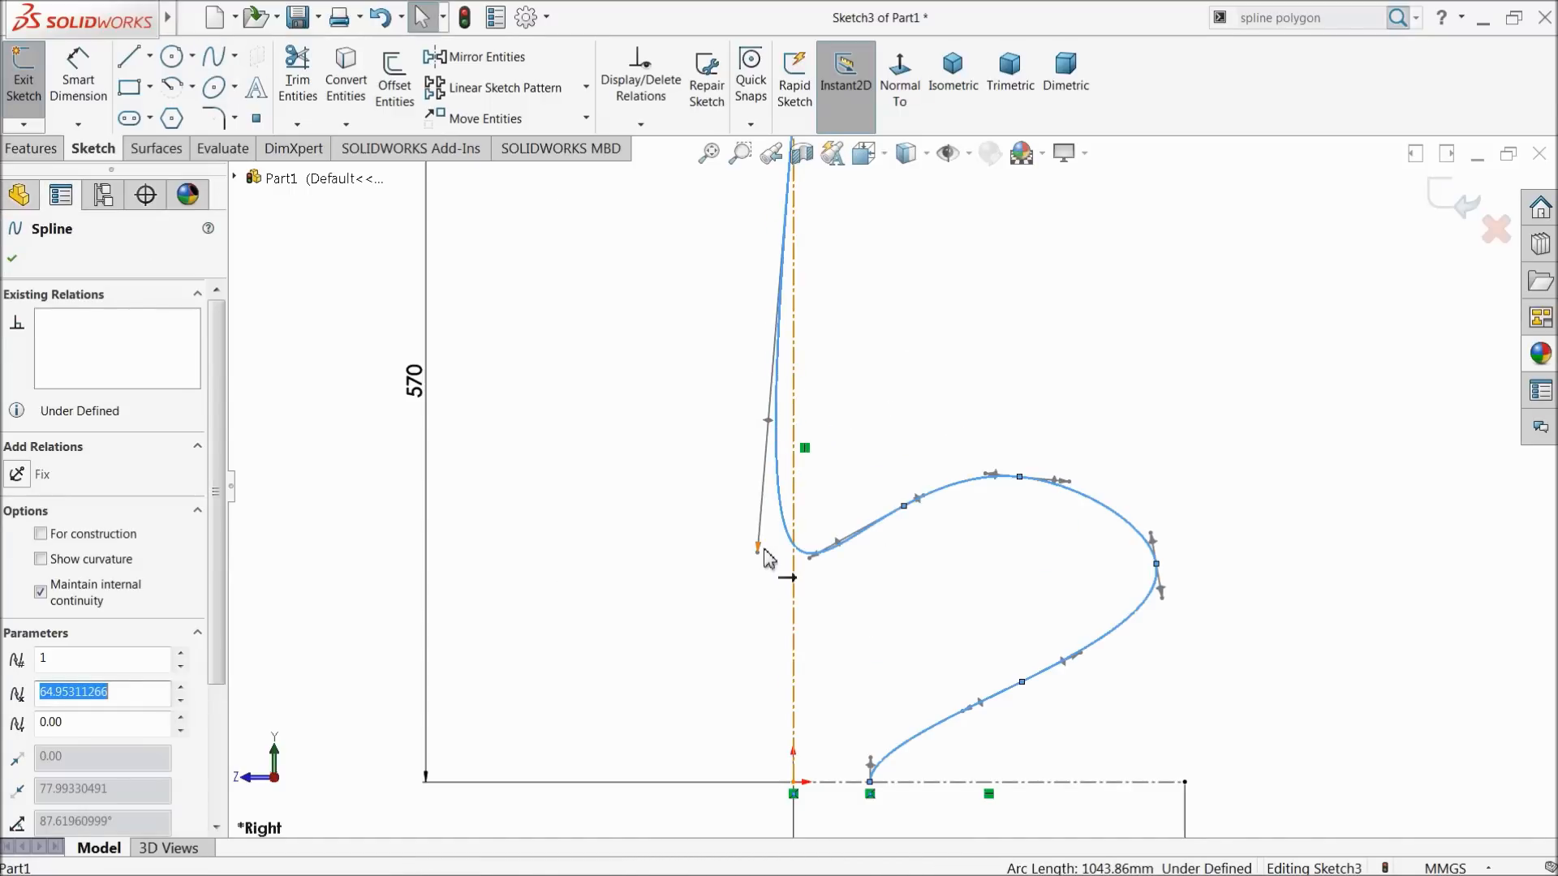
left_click_drag(758, 552, 897, 208)
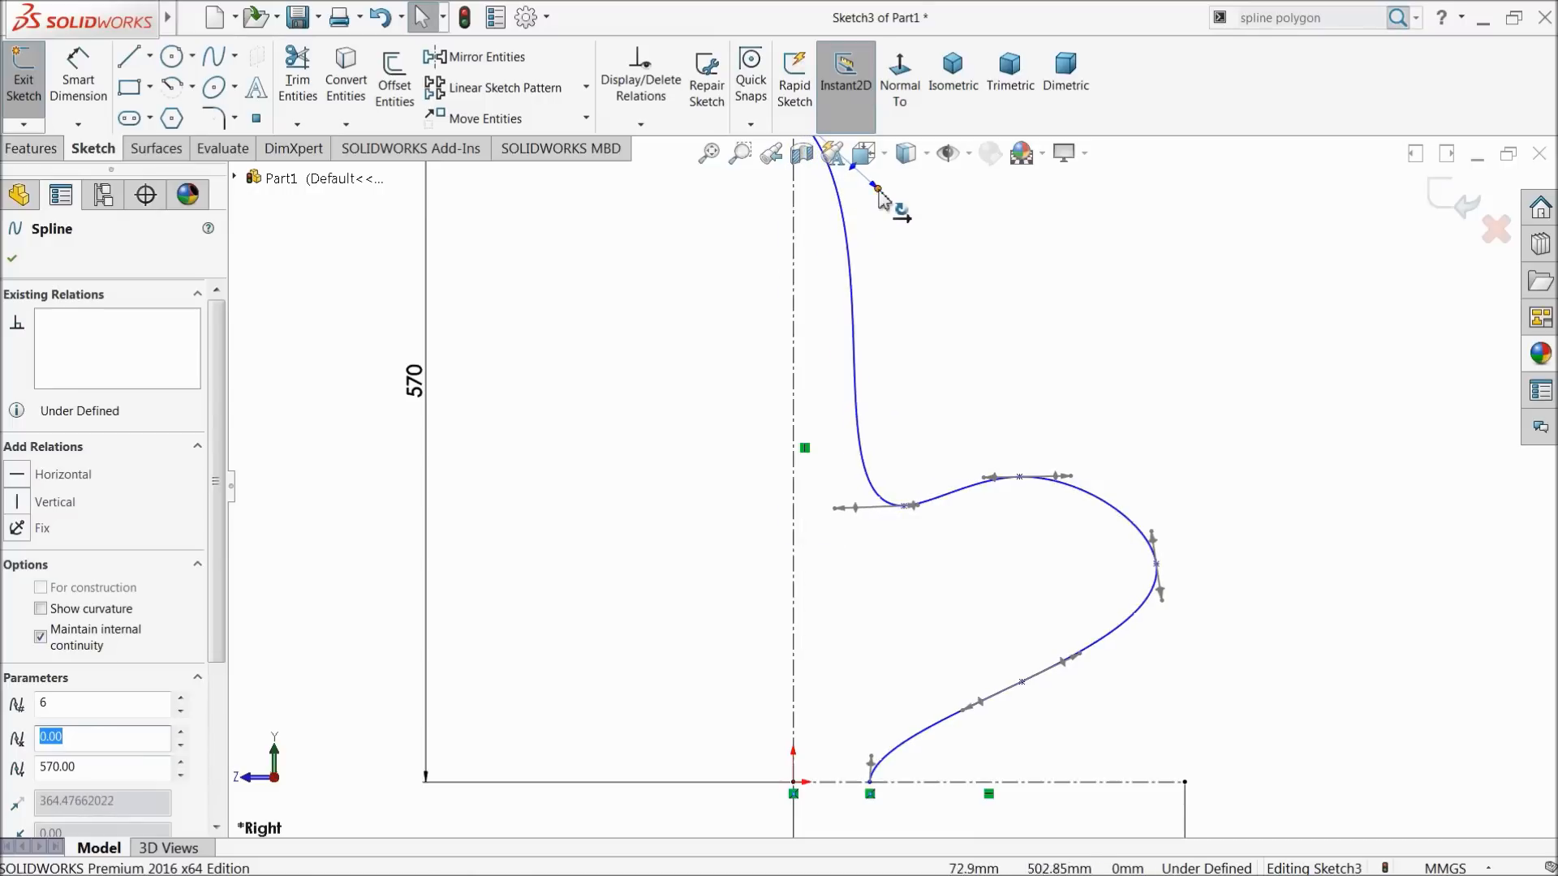
Move the spline point at the inner bend to about X 78 mm, Y 257 mm
scroll(960, 519, "up", 2)
scroll(909, 503, "down", 4)
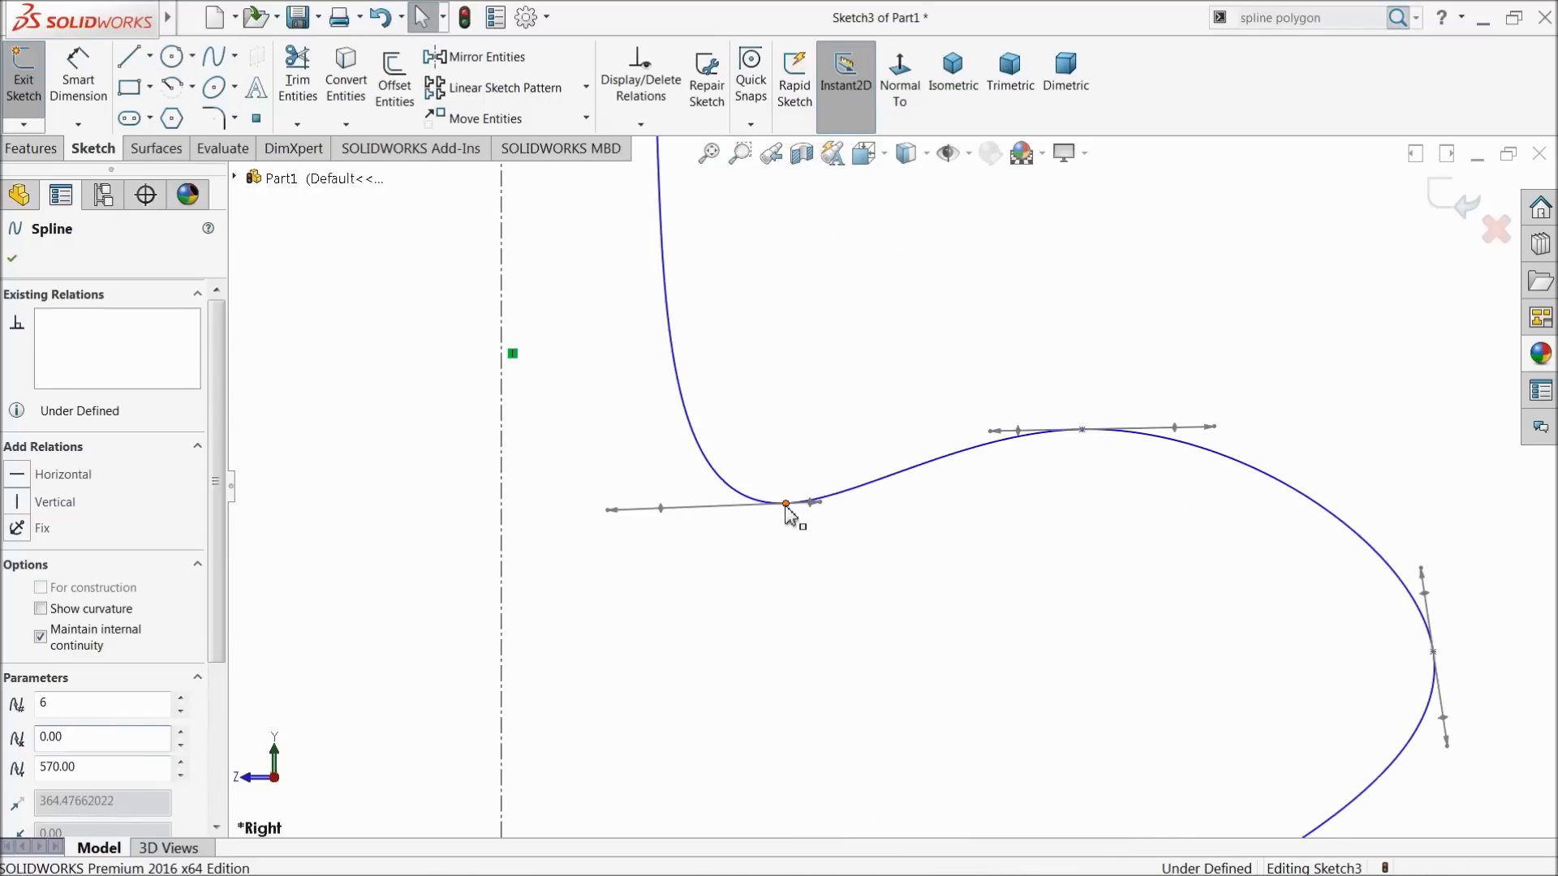
left_click_drag(787, 504, 739, 440)
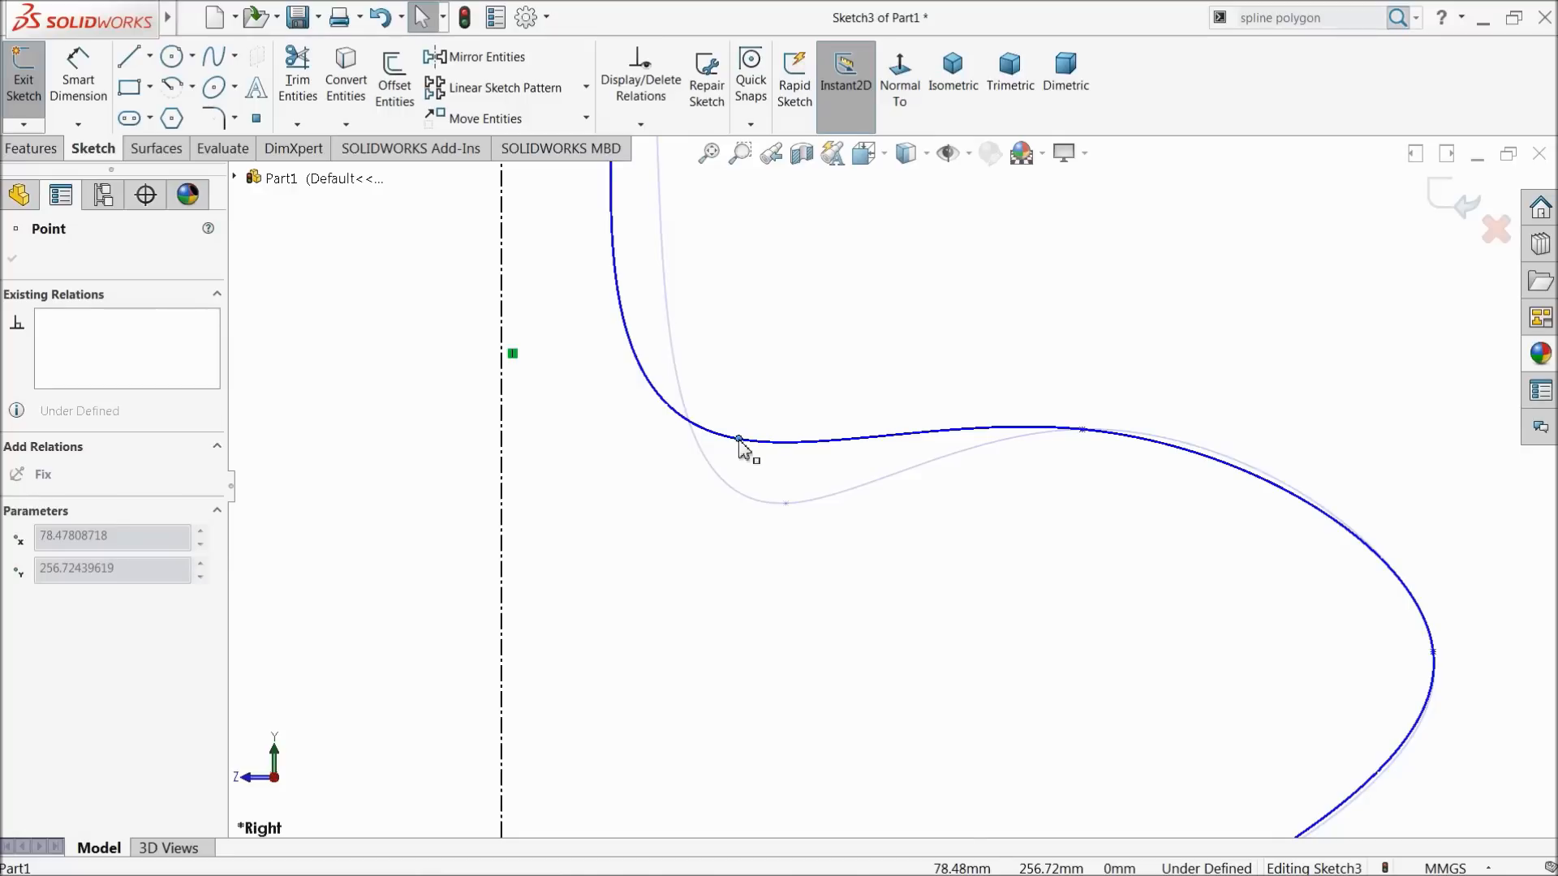
left_click_drag(739, 440, 739, 440)
Move the spline's outermost point to about X 329, Y 191 mm and the point below it to about X 217, Y 101 mm
scroll(844, 522, "up", 6)
scroll(984, 556, "down", 2)
scroll(984, 540, "down", 2)
left_click_drag(1009, 485, 1040, 479)
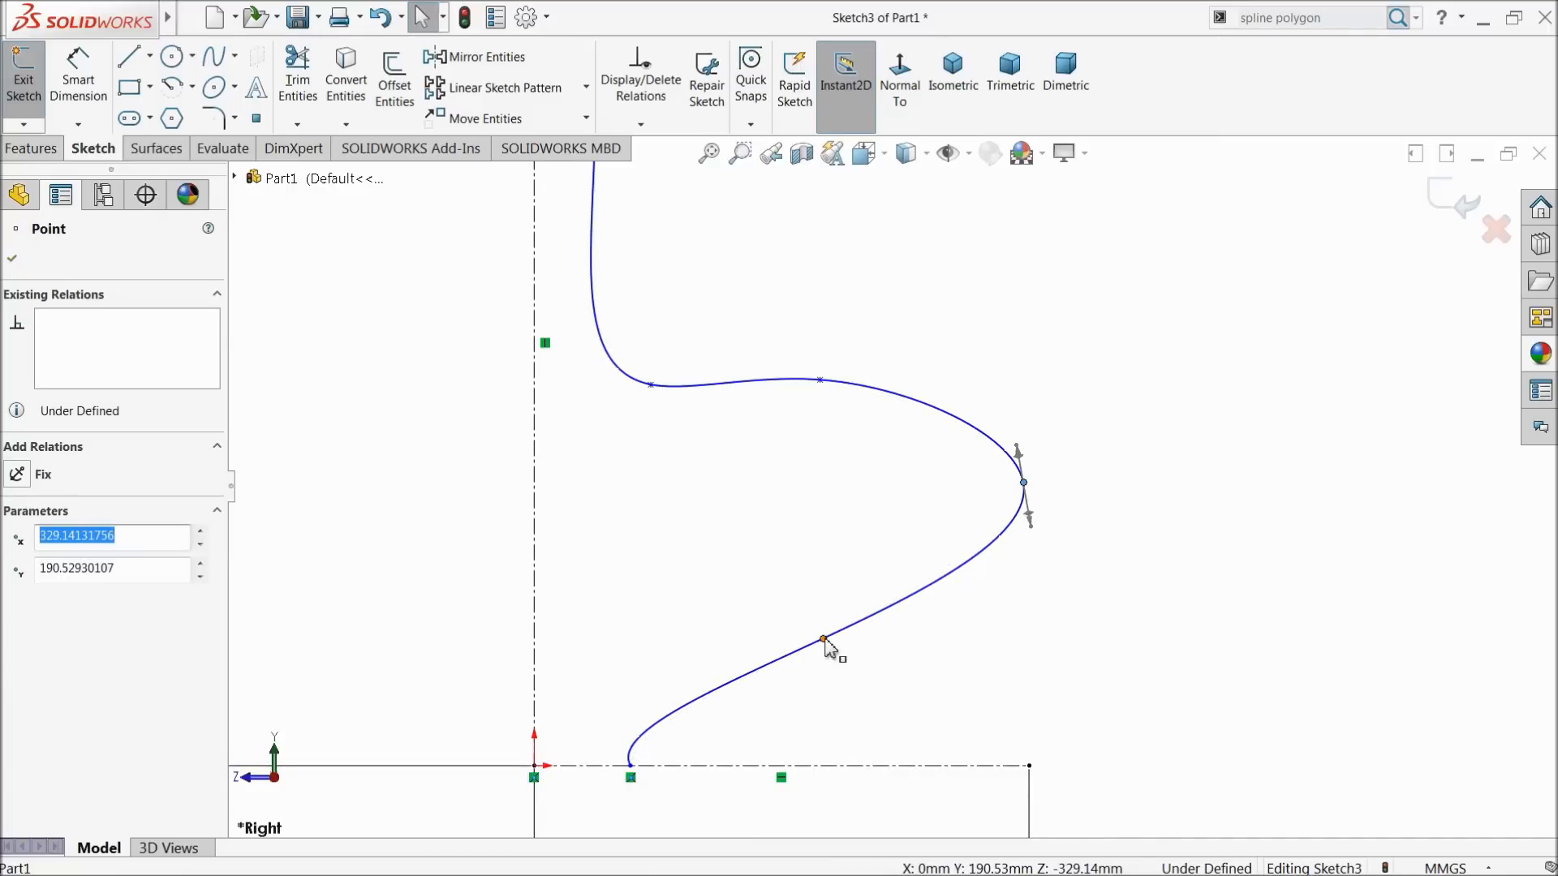
mouse_move(836, 633)
left_mouse_down()
mouse_move(876, 608)
mouse_move(858, 623)
left_mouse_up()
key("f")
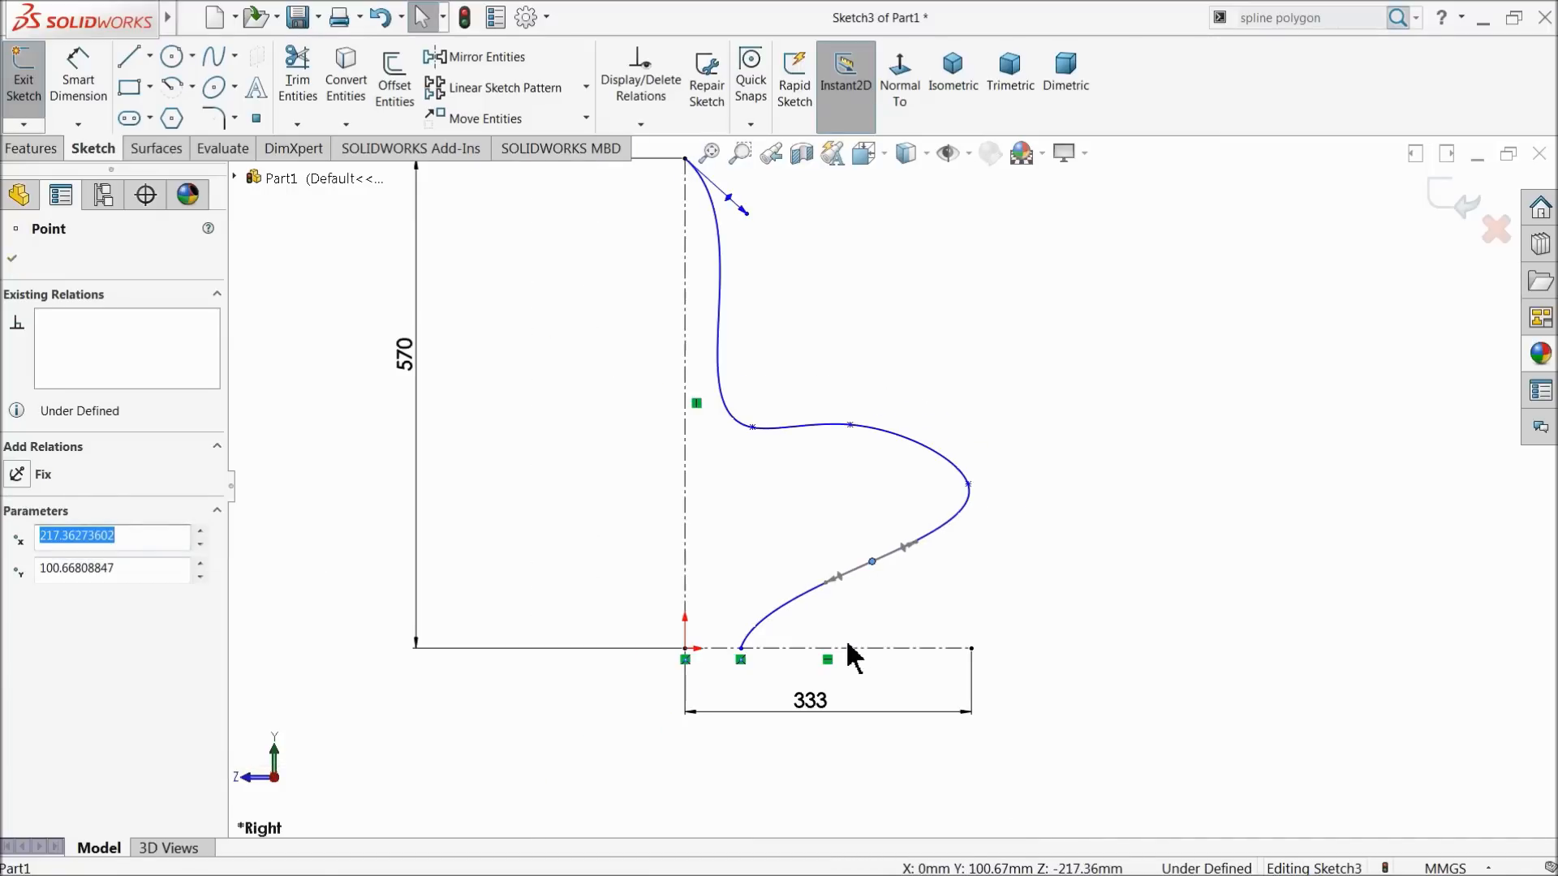
Raise the spline point at the inner bend to about X 85 mm, Y 287 mm
scroll(860, 633, "up", 1)
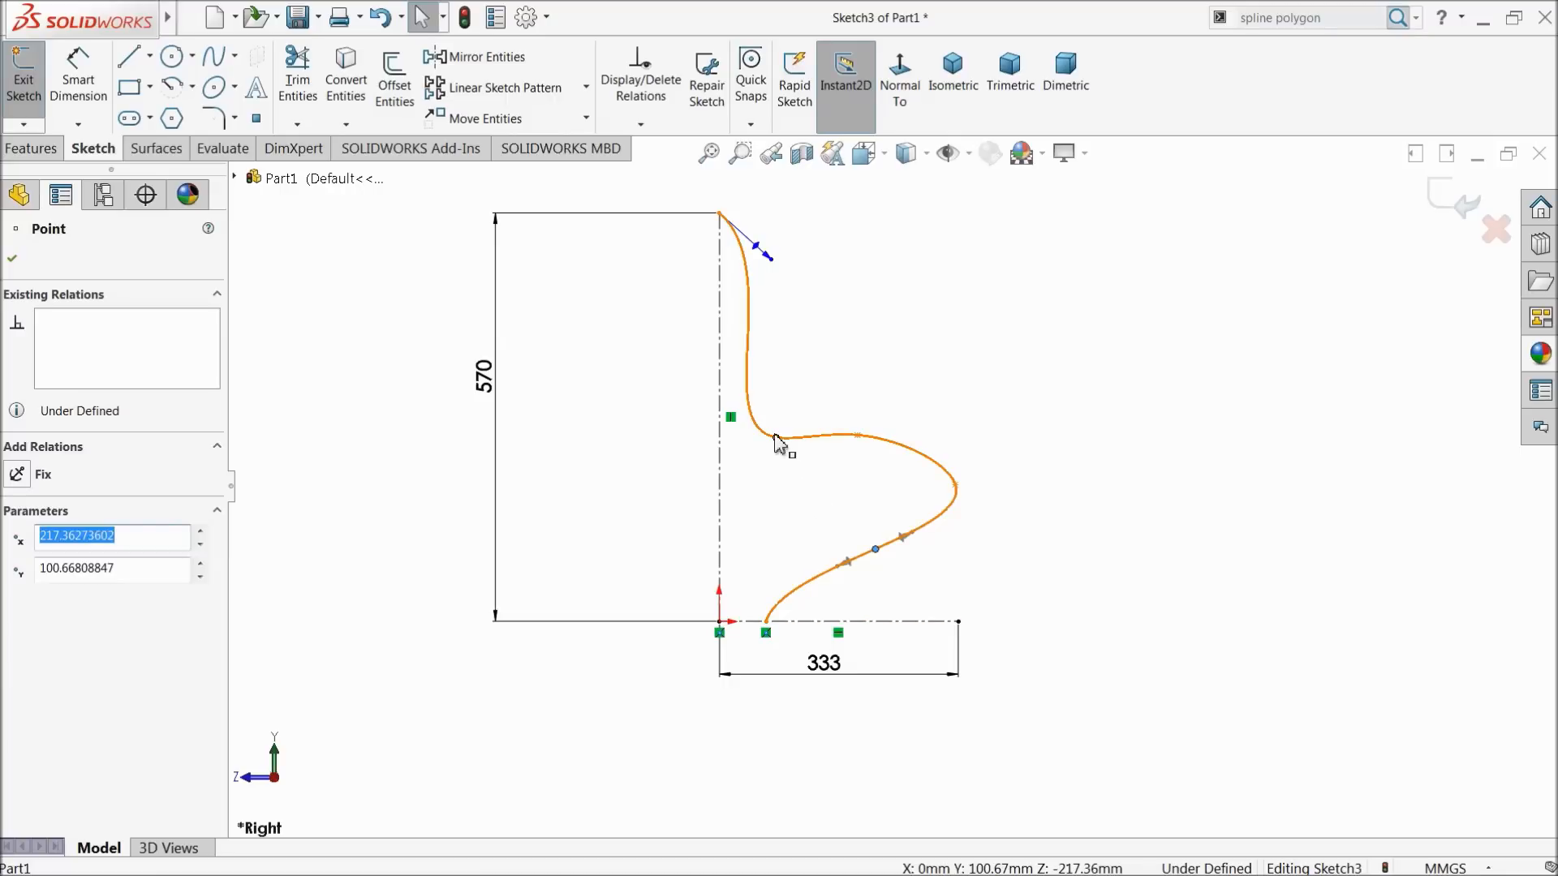
left_click_drag(776, 439, 782, 419)
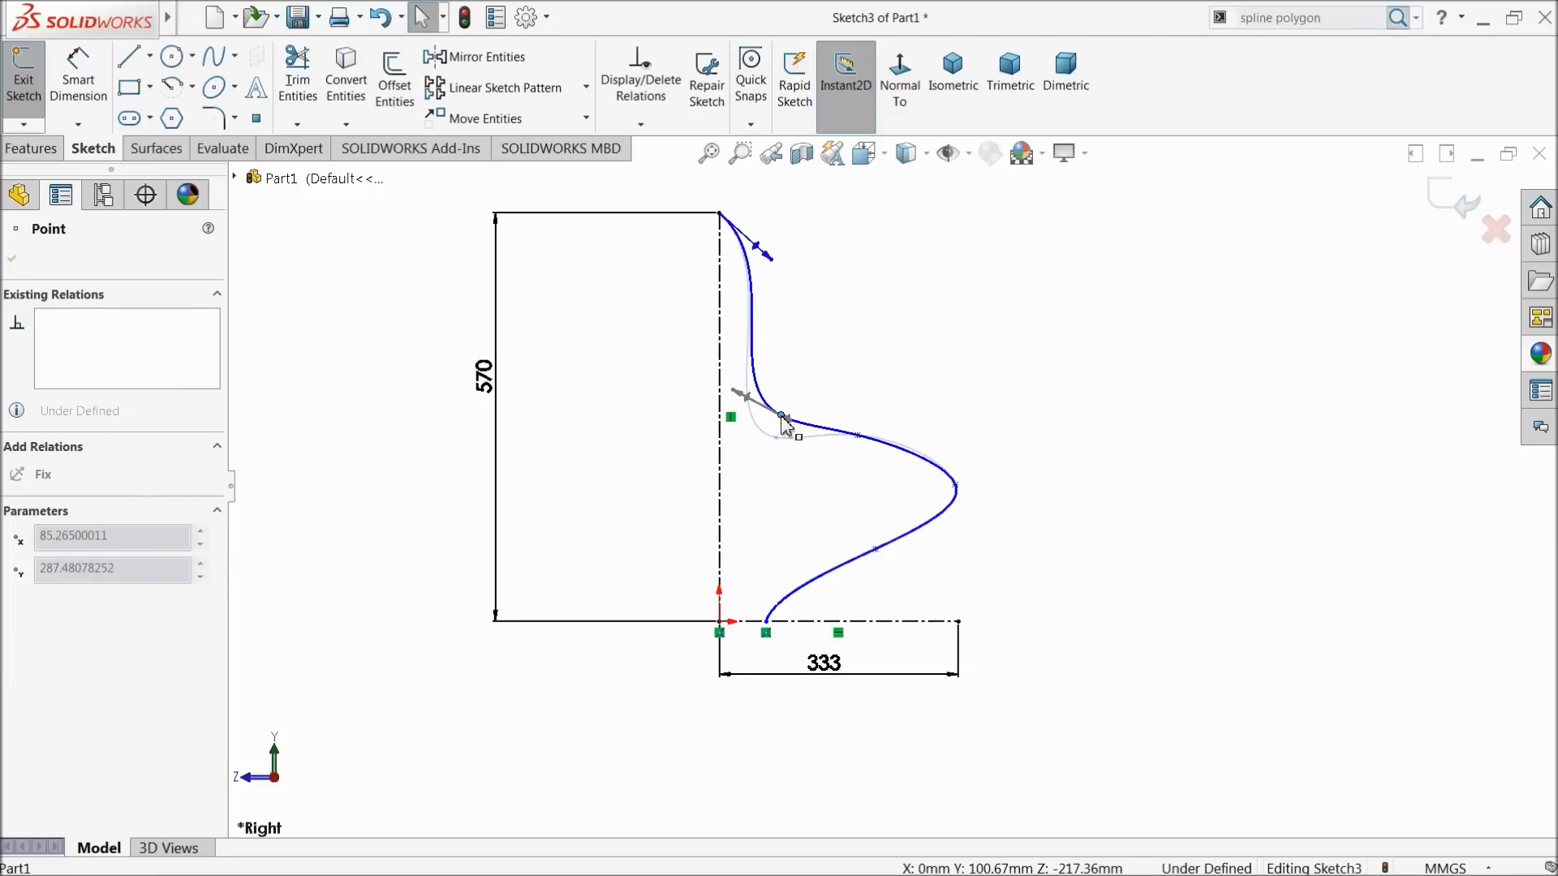
Activate Smart Dimension for the spline's lower endpoint on the horizontal centerline
left_click_drag(782, 419, 782, 417)
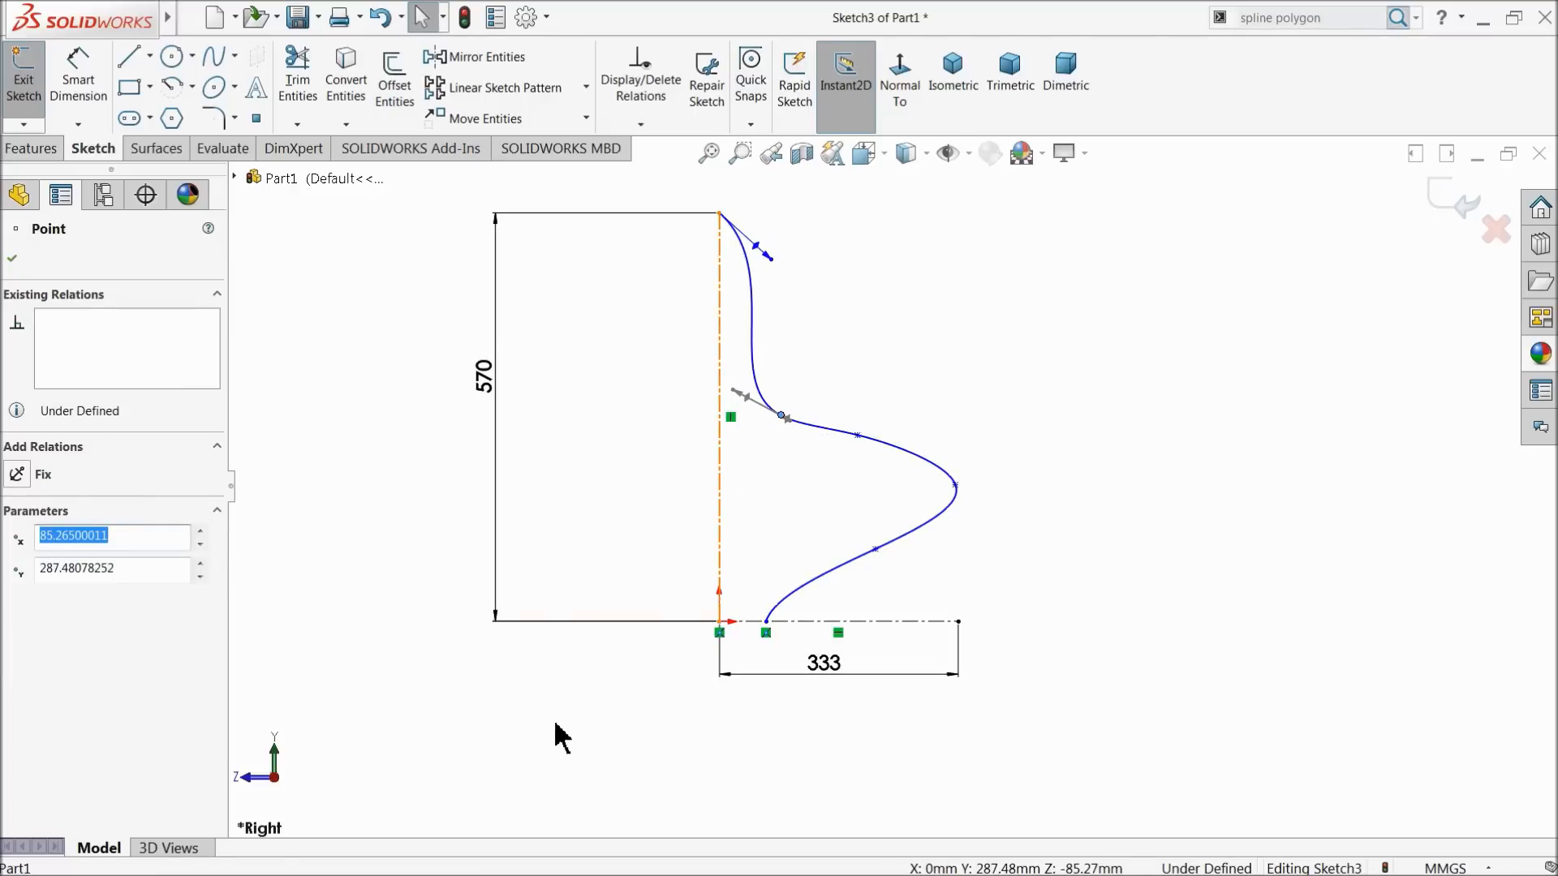
left_click(31, 150)
scroll(761, 626, "down", 2)
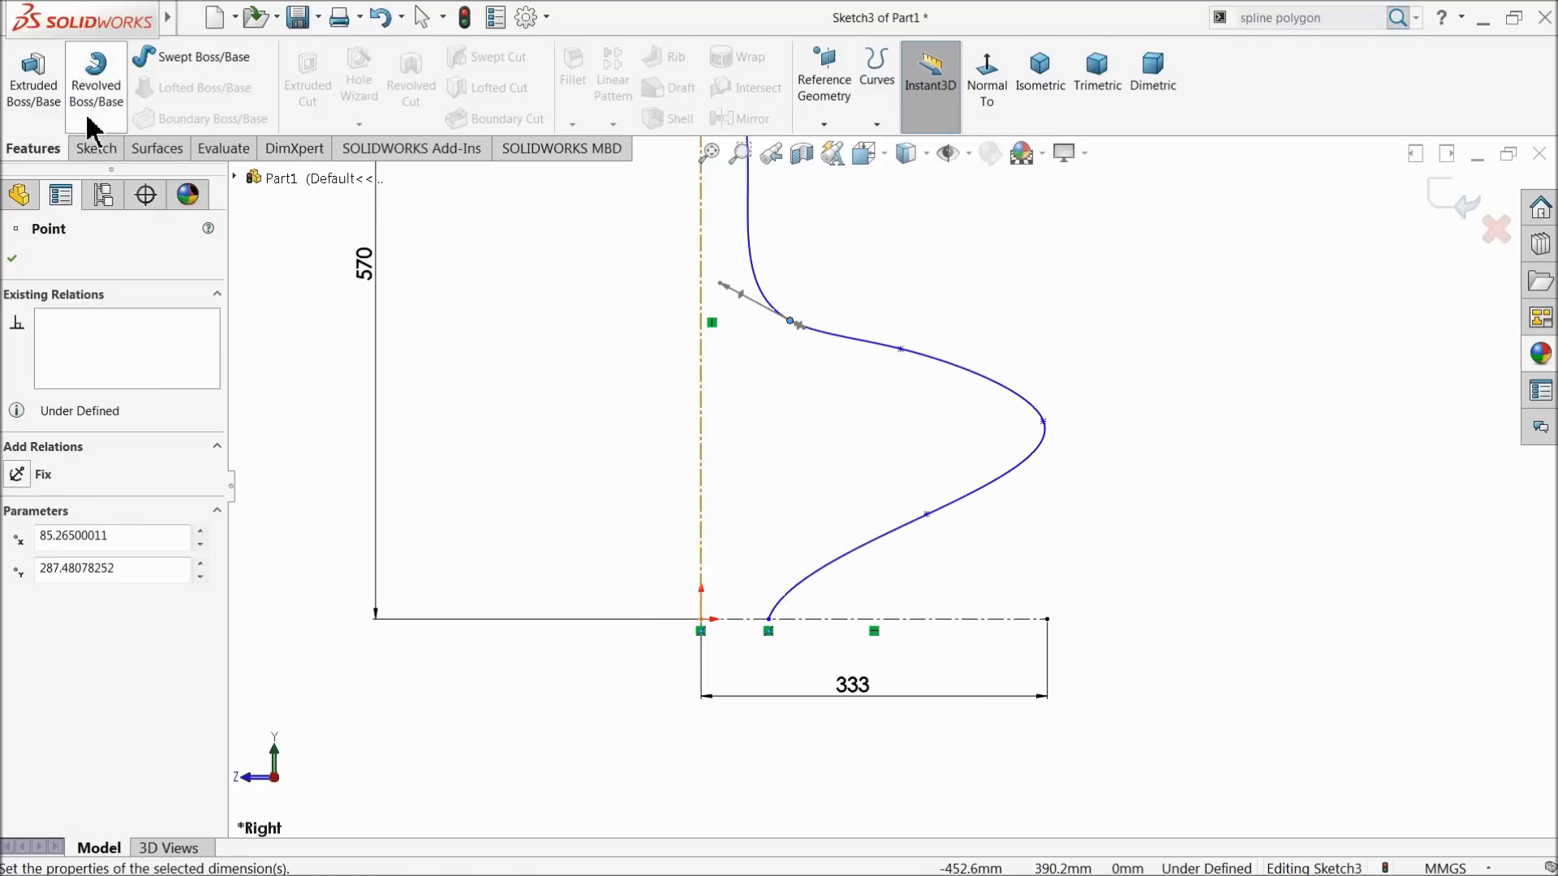
left_click(95, 149)
left_click(79, 81)
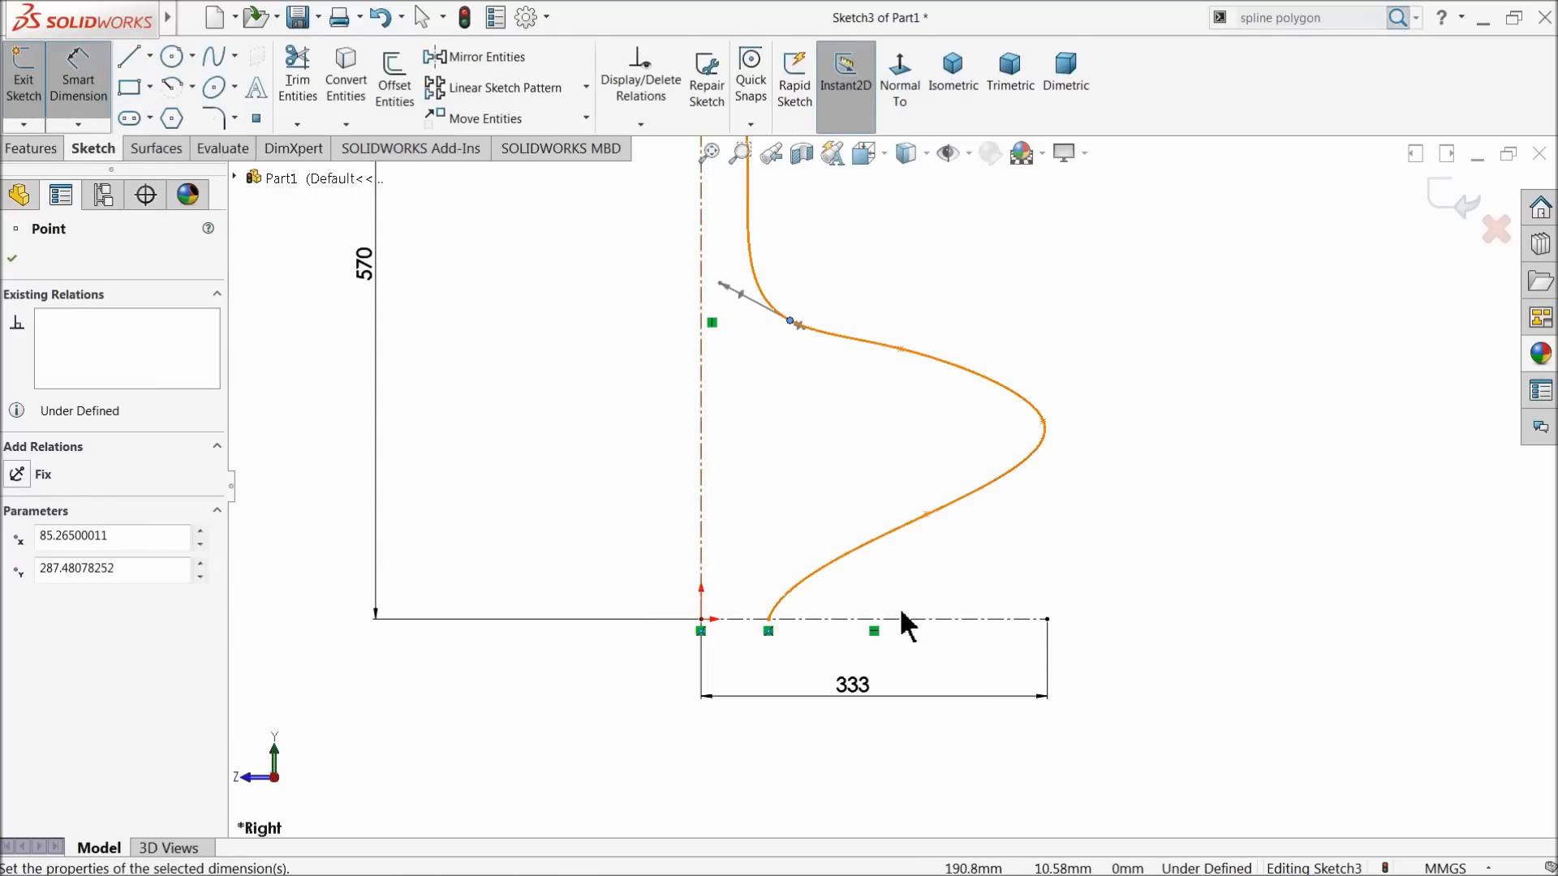
scroll(907, 626, "up", 2)
left_click(81, 96)
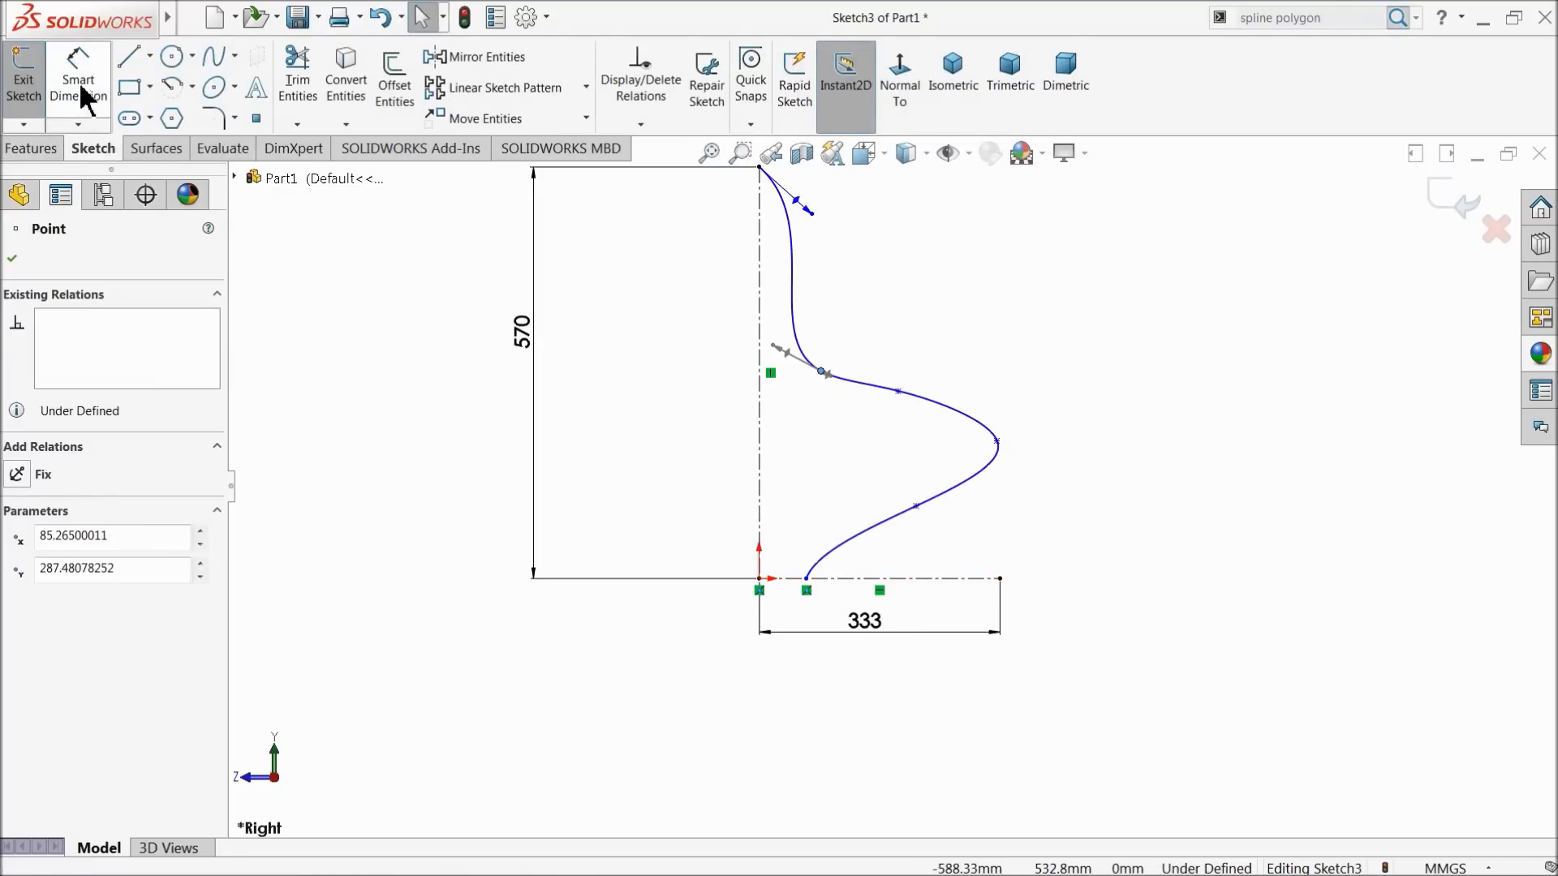
left_click(82, 95)
scroll(844, 503, "down", 3)
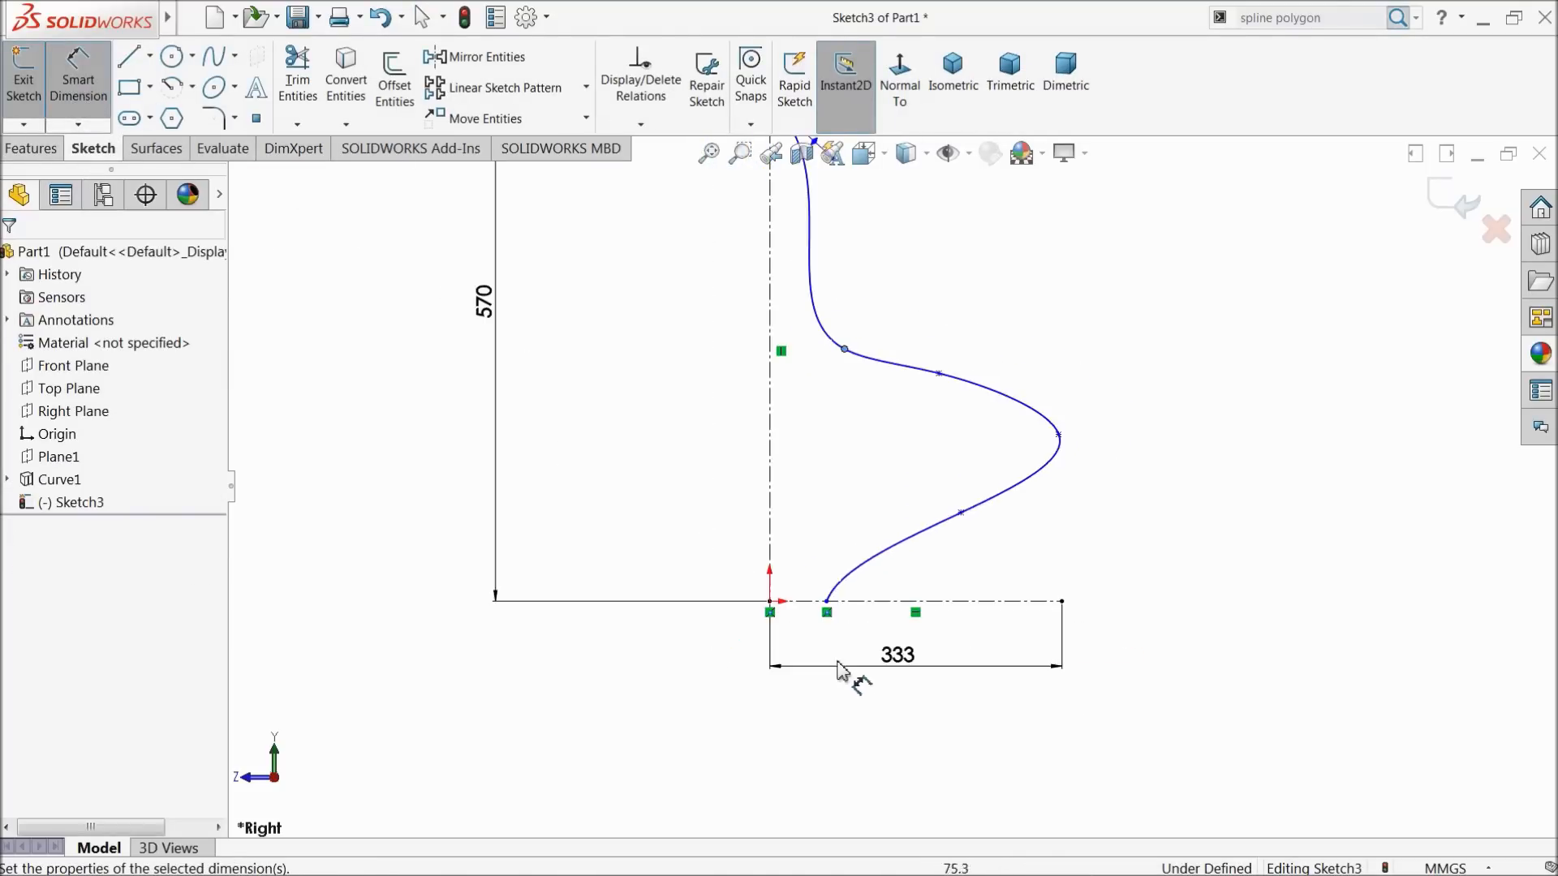
scroll(839, 649, "down", 5)
left_click(858, 493)
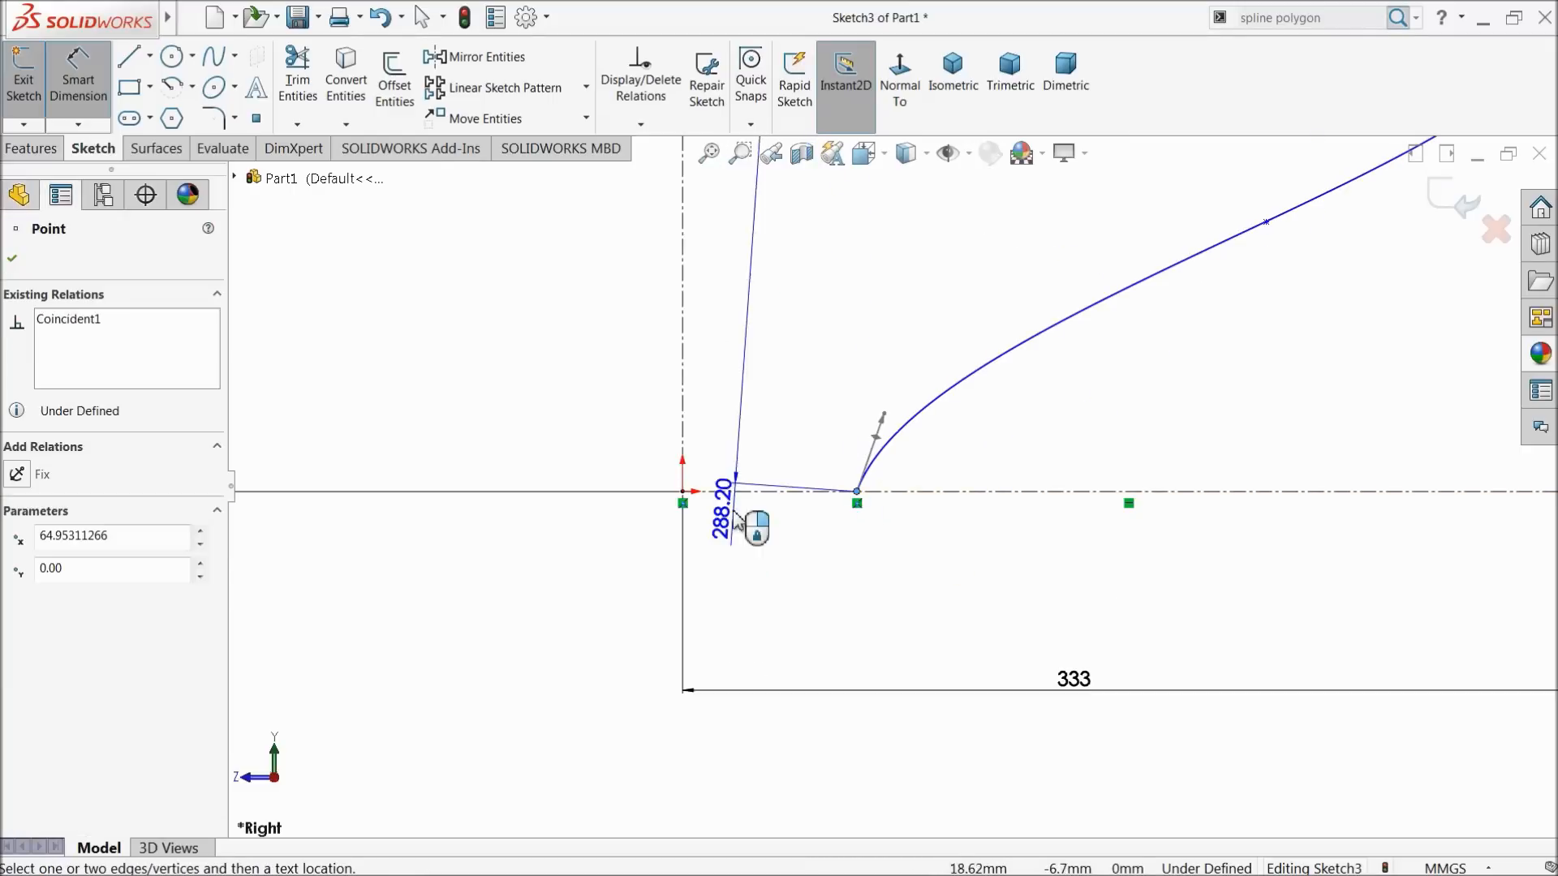
left_click(683, 493)
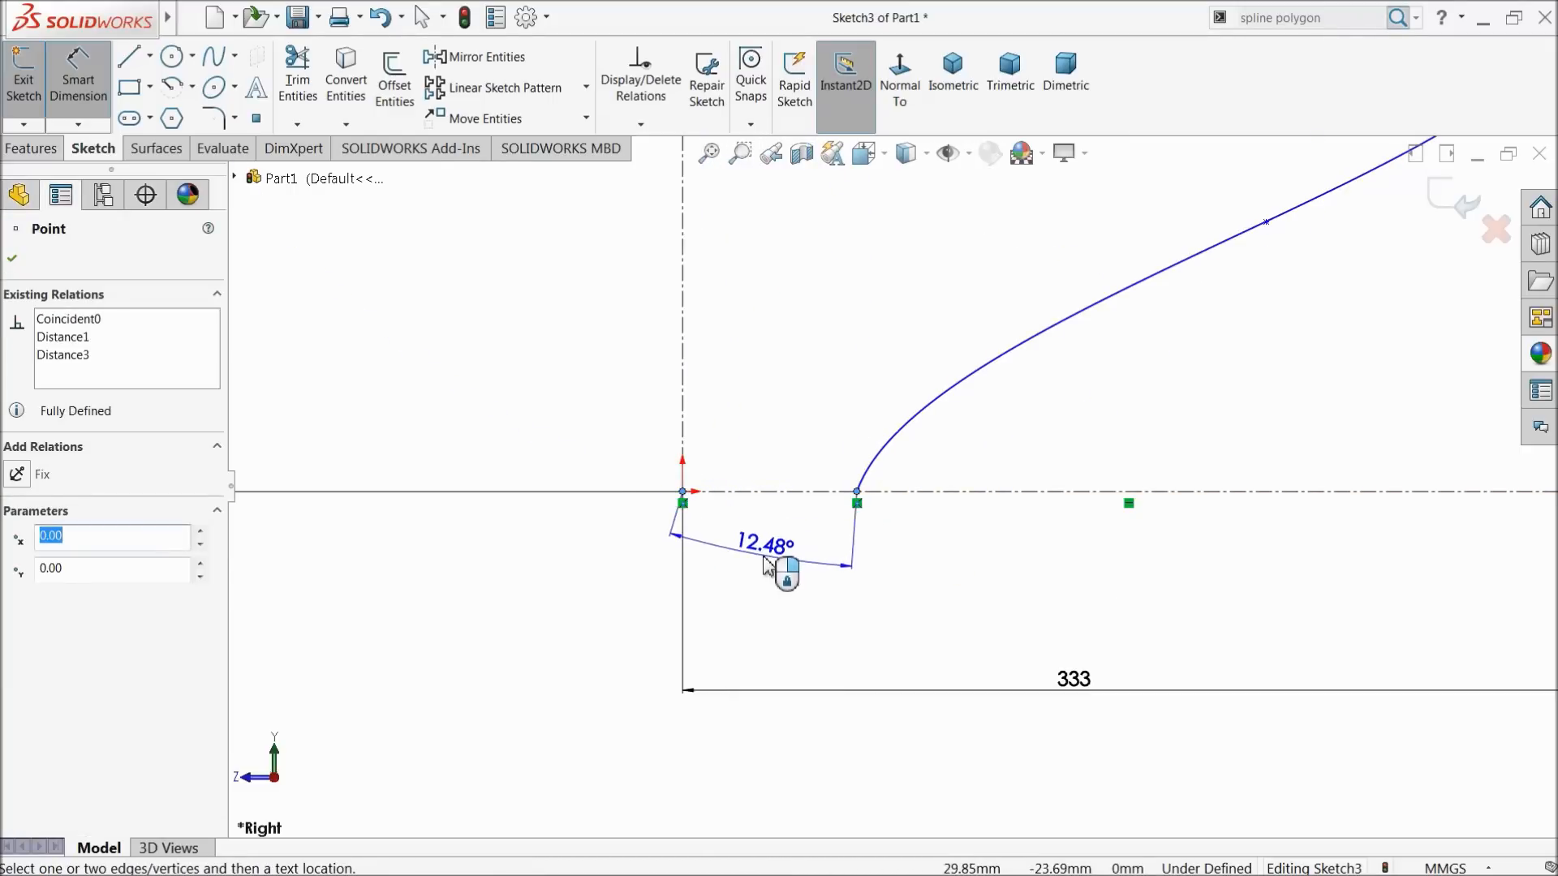
key("Escape")
key("Escape")
left_click(857, 495)
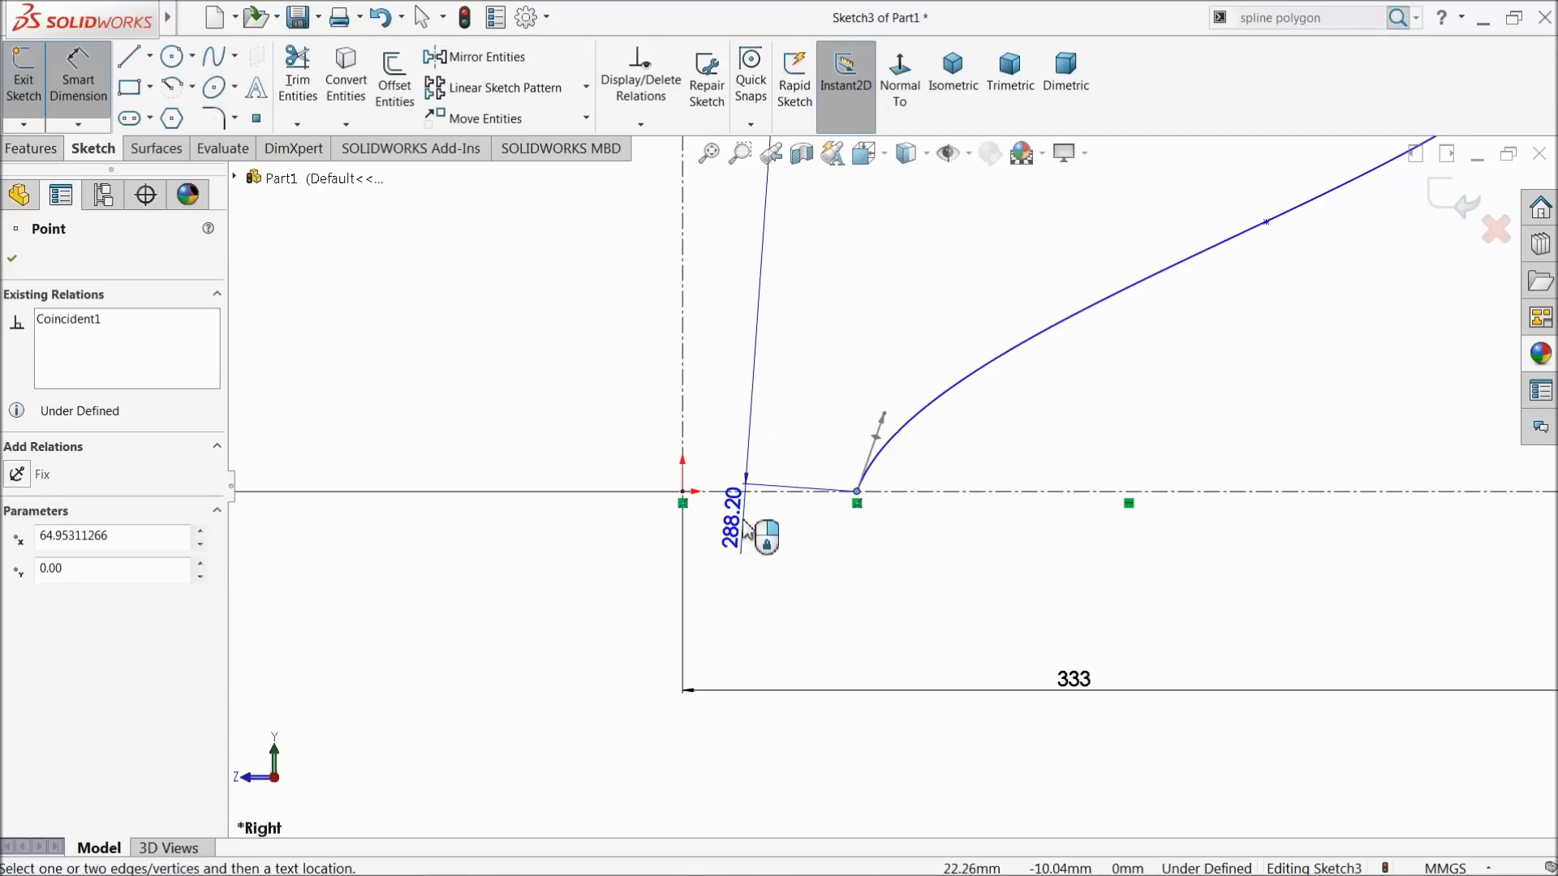
key("Escape")
Dimension the spline's lower endpoint horizontally from the vertical centerline at 34 mm
scroll(840, 568, "up", 5)
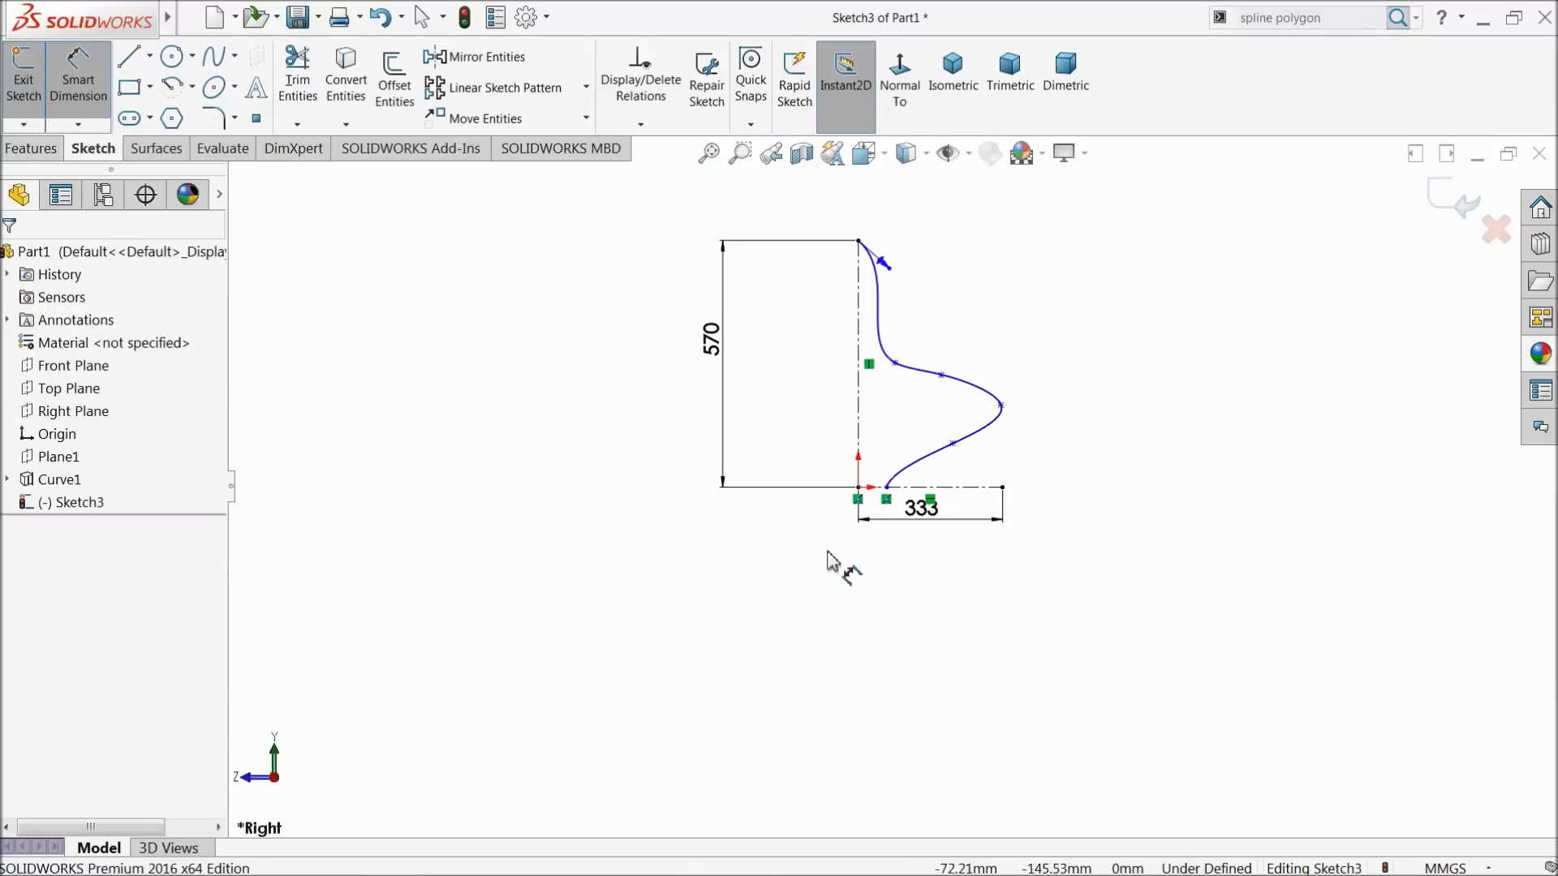
scroll(900, 422, "down", 3)
scroll(849, 636, "down", 3)
scroll(852, 636, "down", 3)
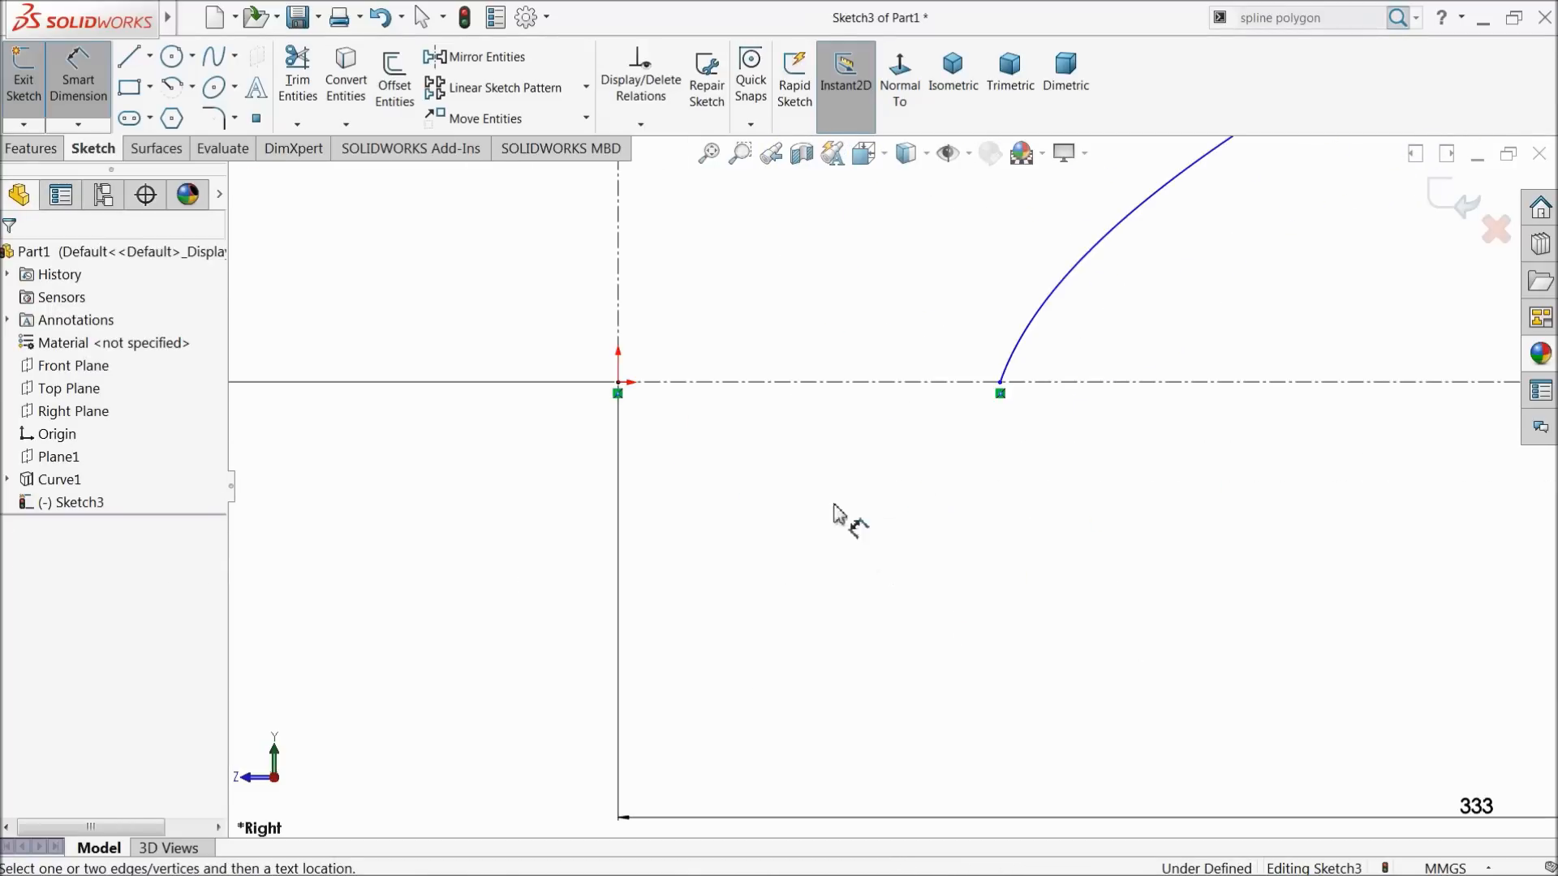
left_click(623, 332)
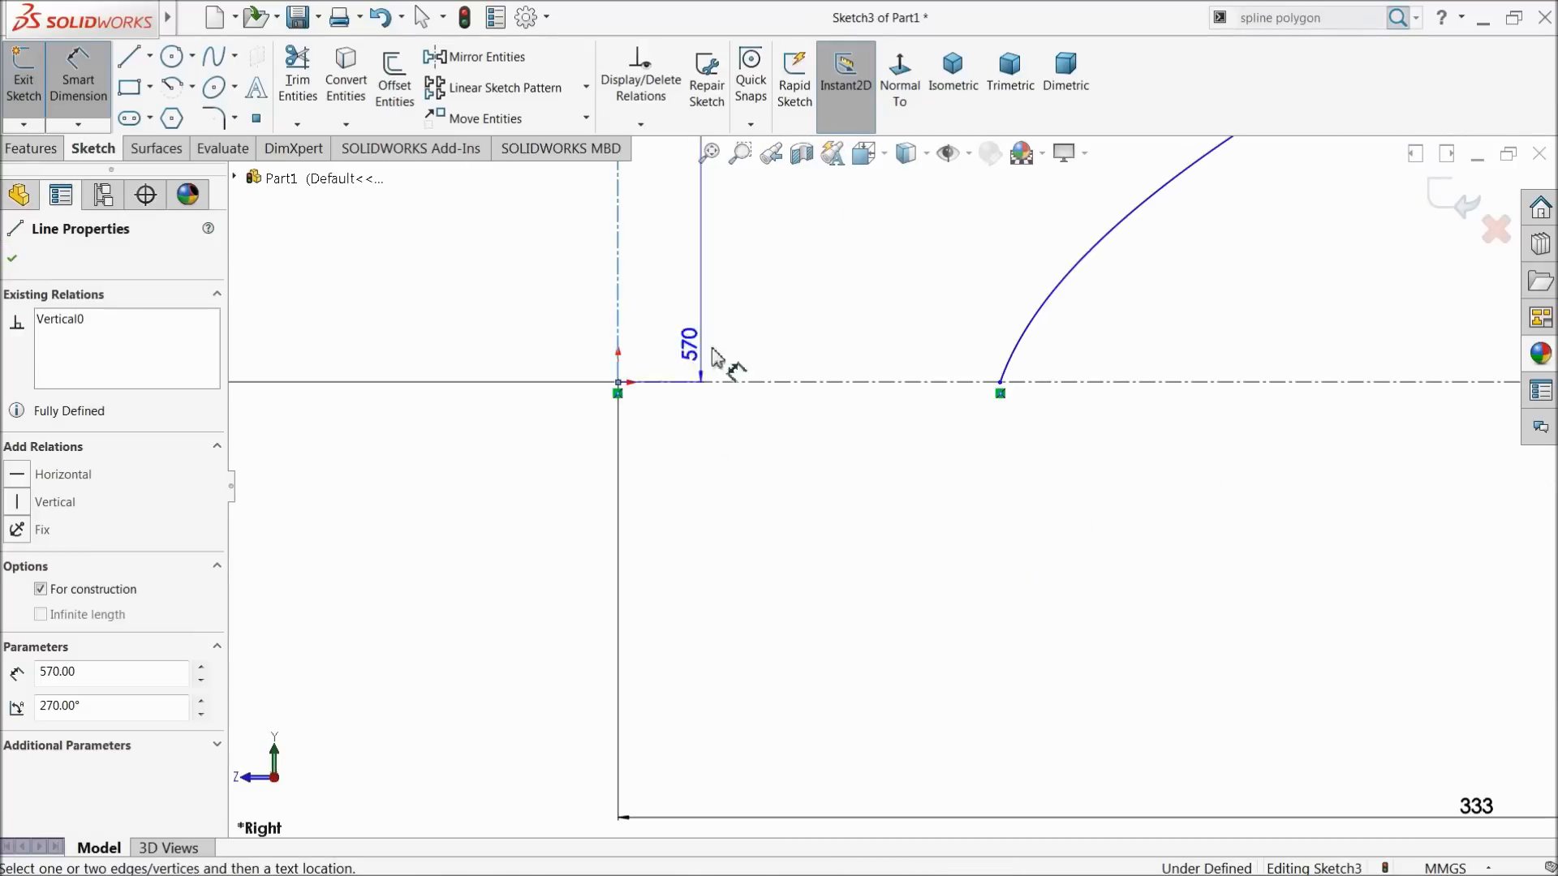
left_click(1003, 389)
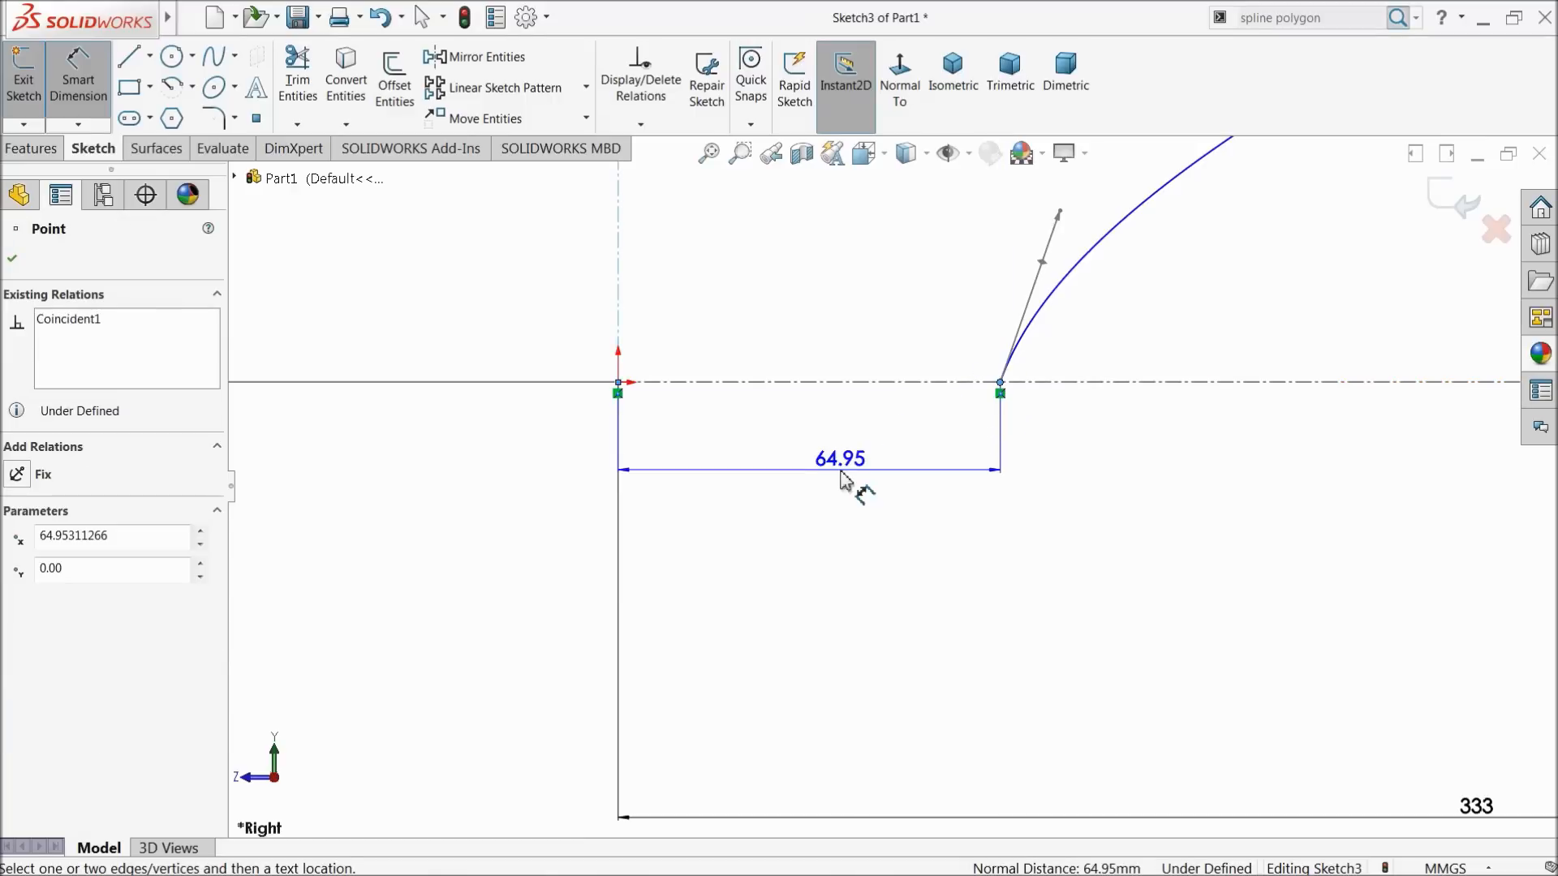
left_click(841, 482)
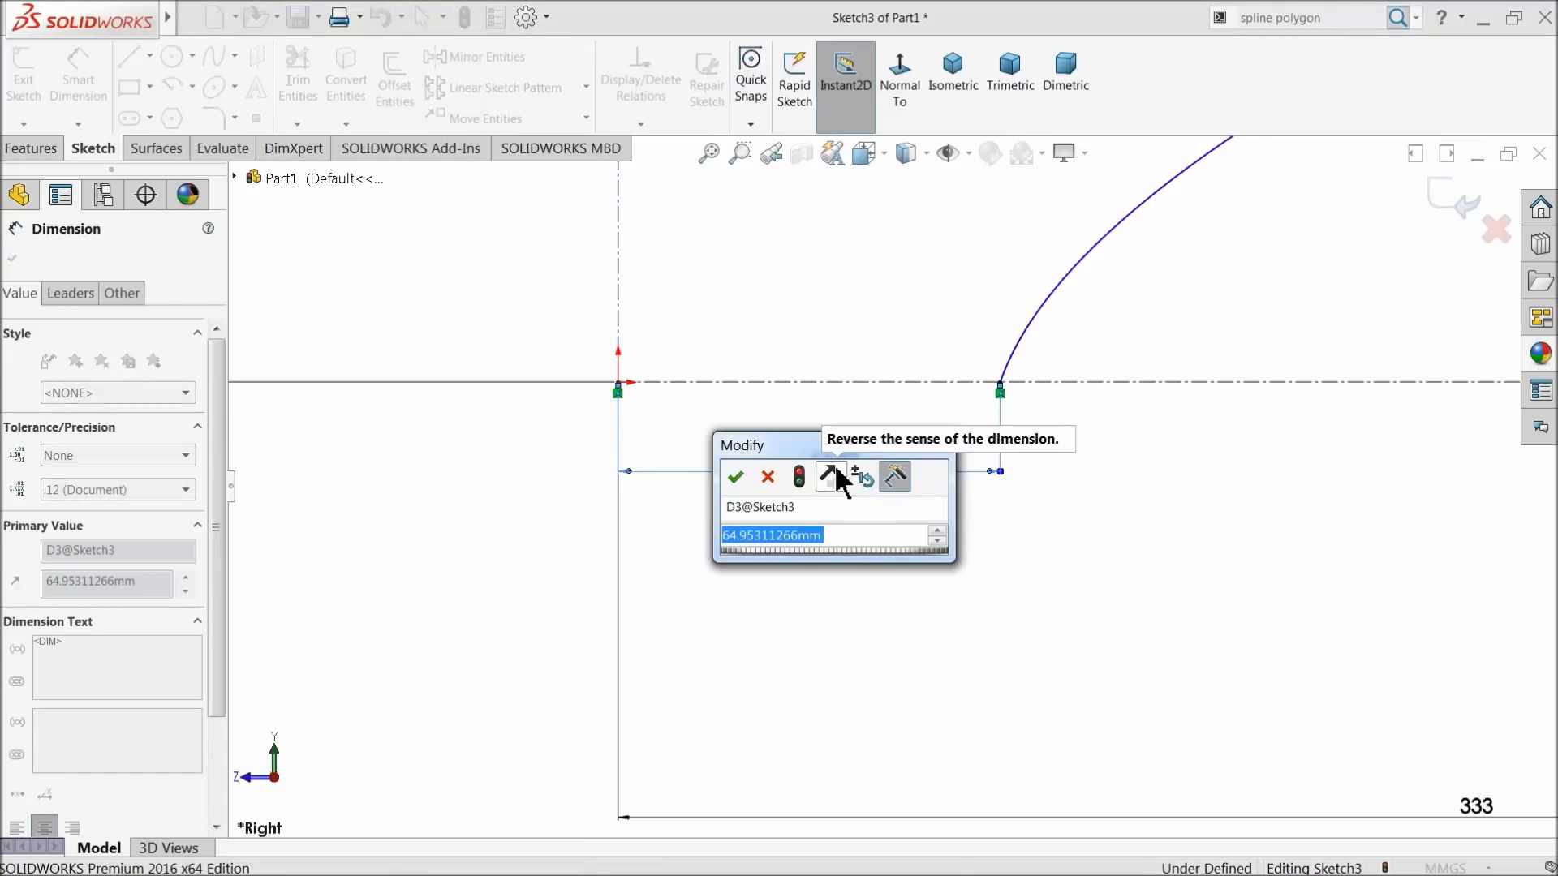
type("34")
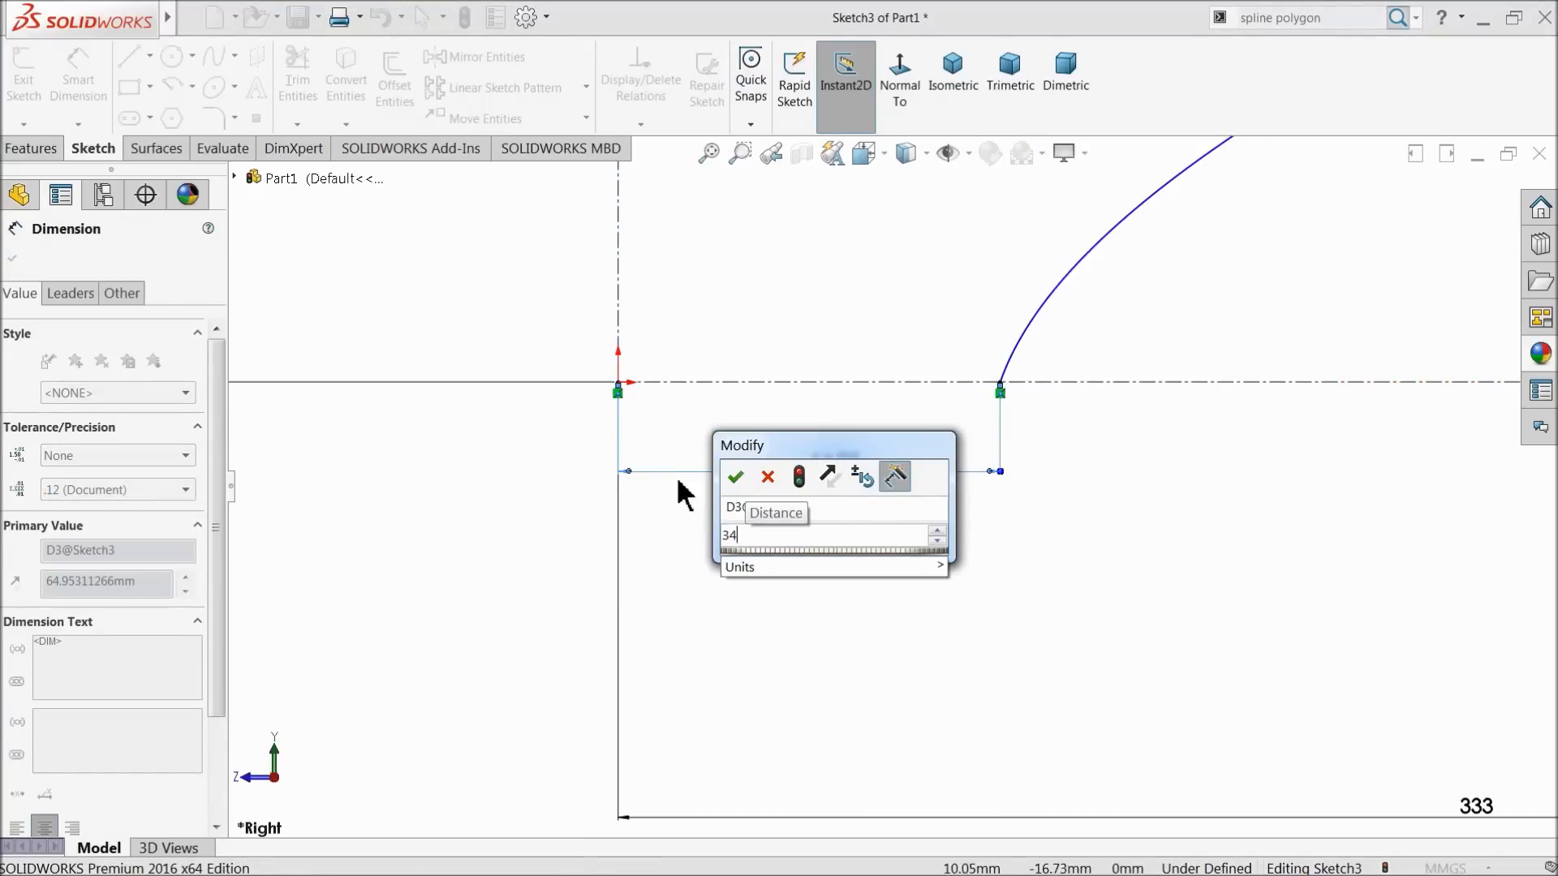
left_click(736, 477)
Dimension the spline point between the lower endpoint and the outermost point at 237 mm horizontally from the vertical centerline
scroll(1054, 528, "up", 5)
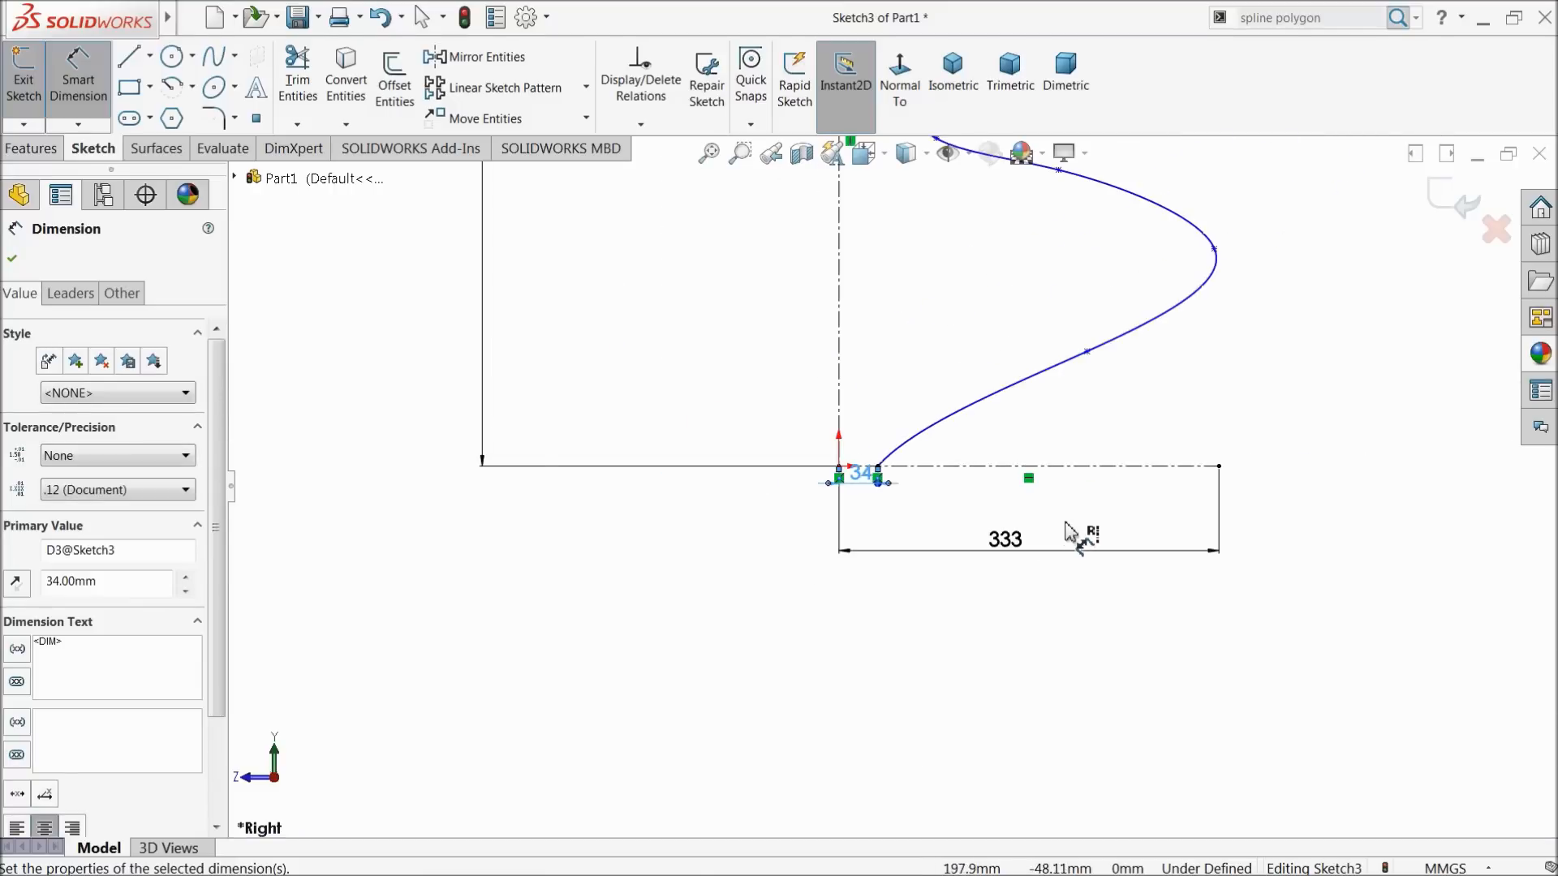
scroll(1087, 475, "down", 1)
left_click(999, 311)
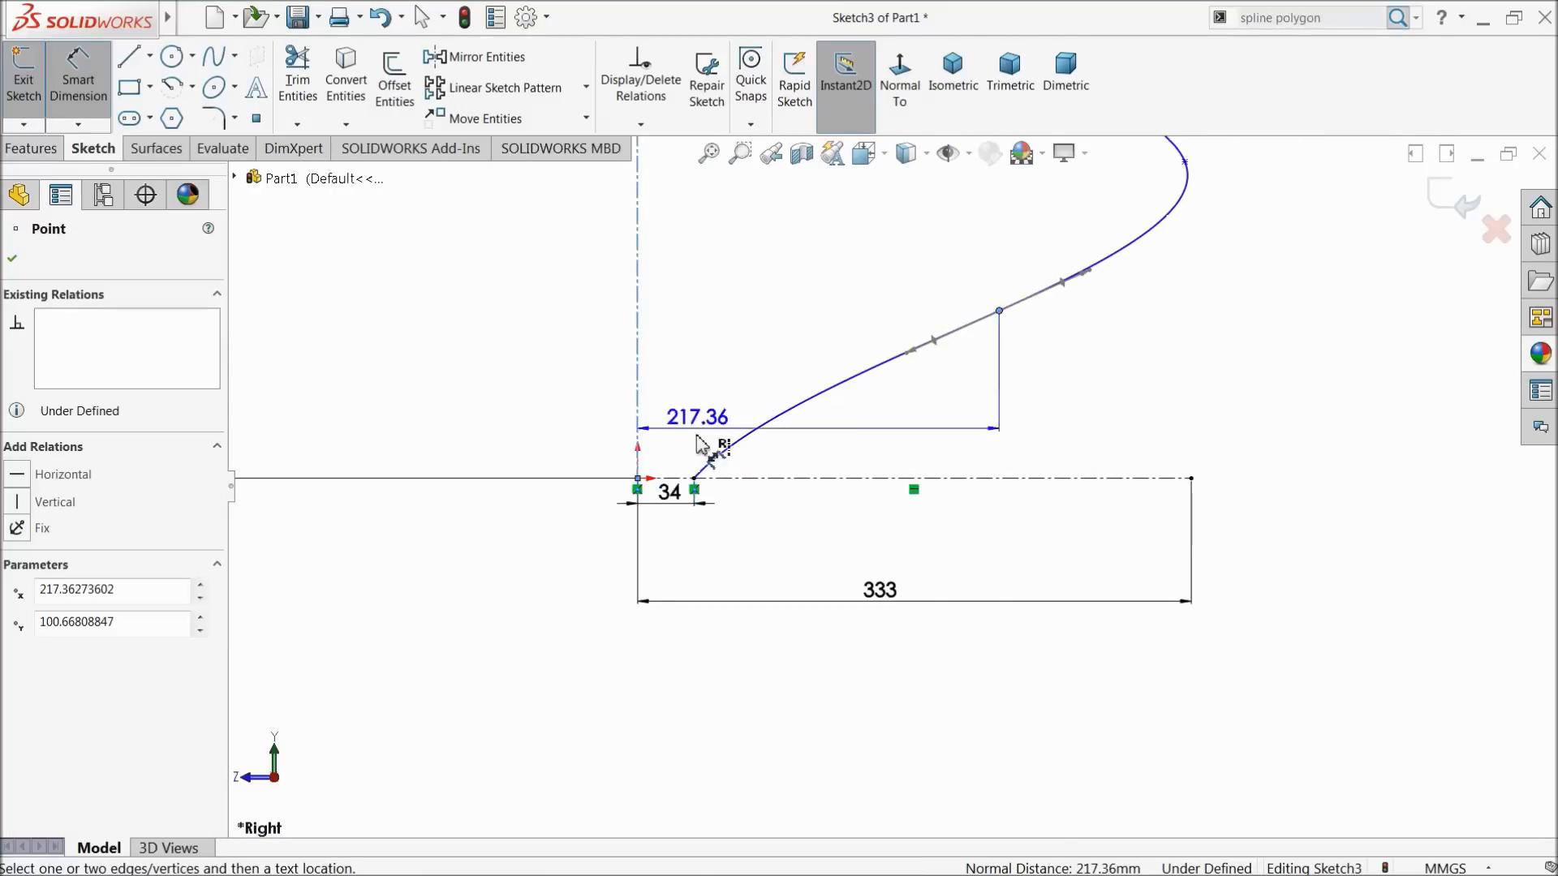
left_click(788, 547)
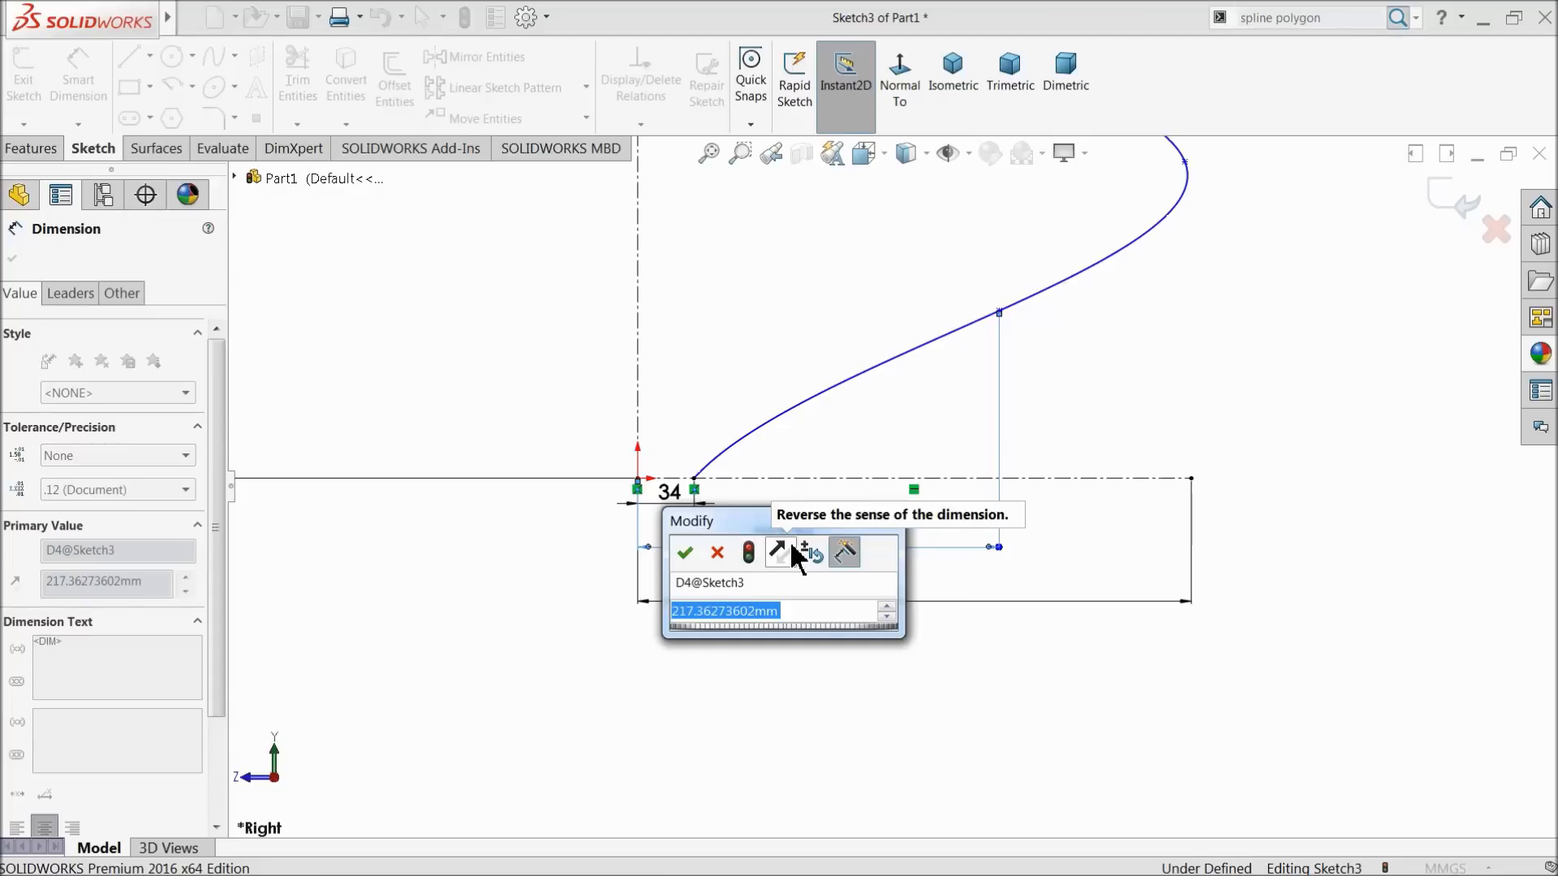
type("237")
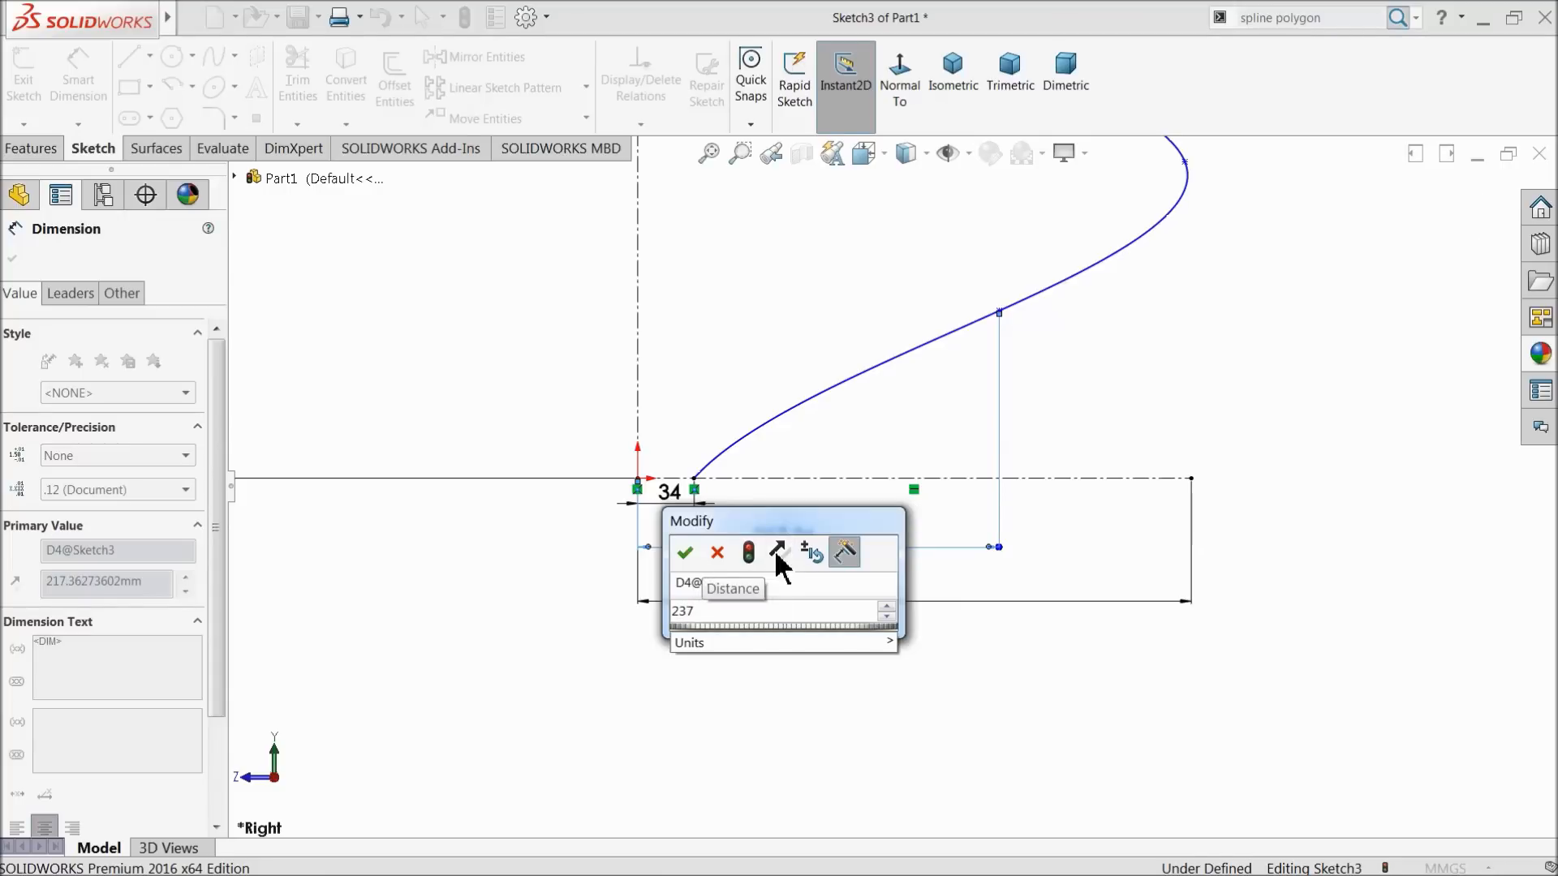
left_click(685, 554)
Dimension the spline's outermost point at 368 mm horizontally from the vertical centerline
scroll(1127, 396, "up", 2)
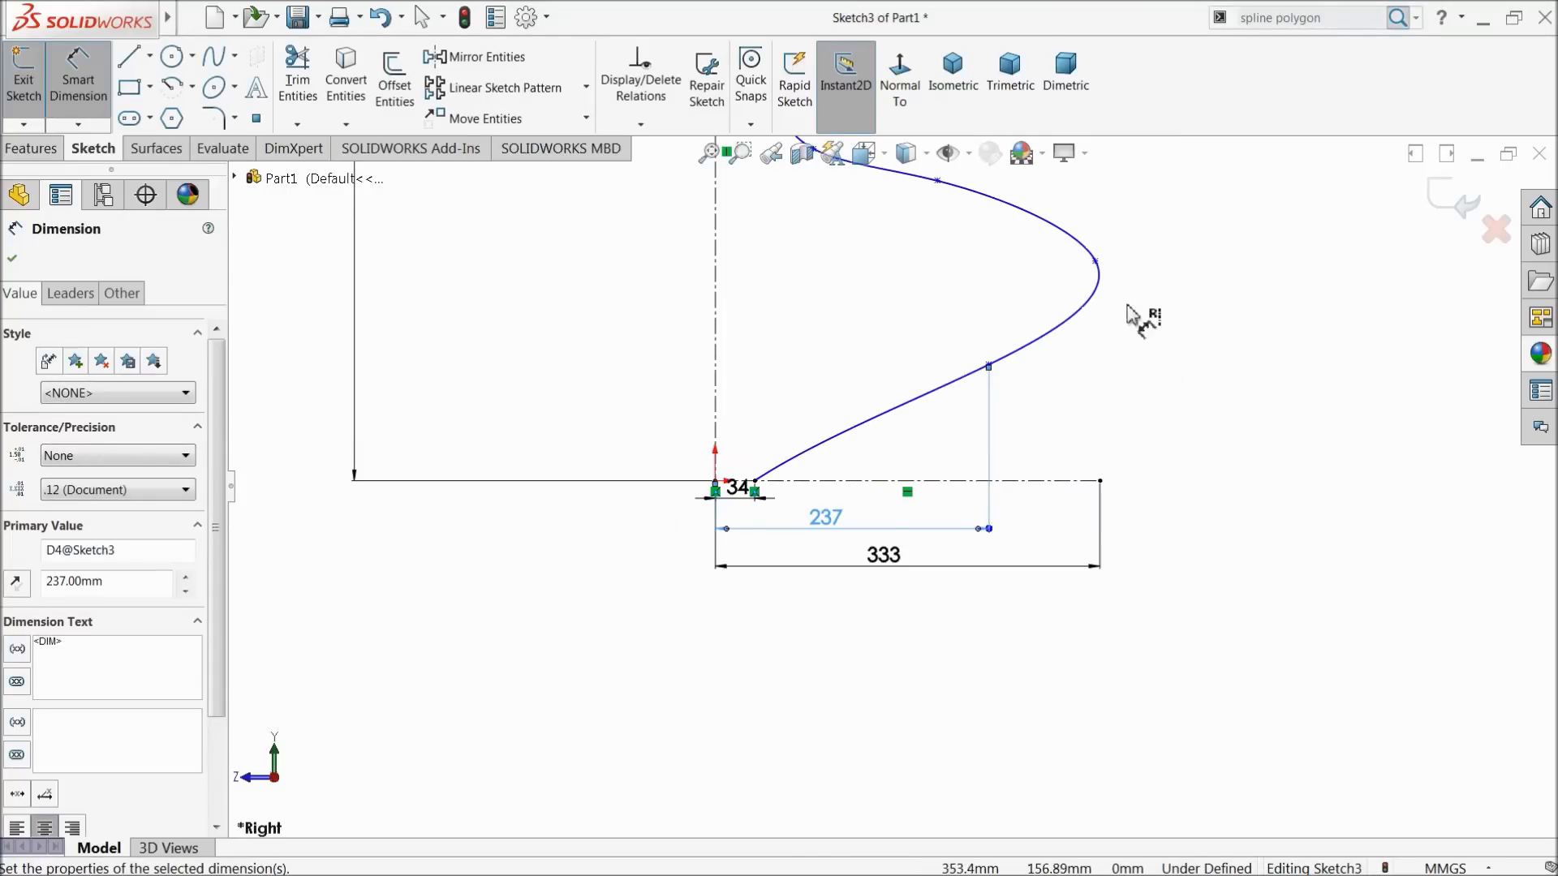
left_click(1096, 262)
left_click(961, 653)
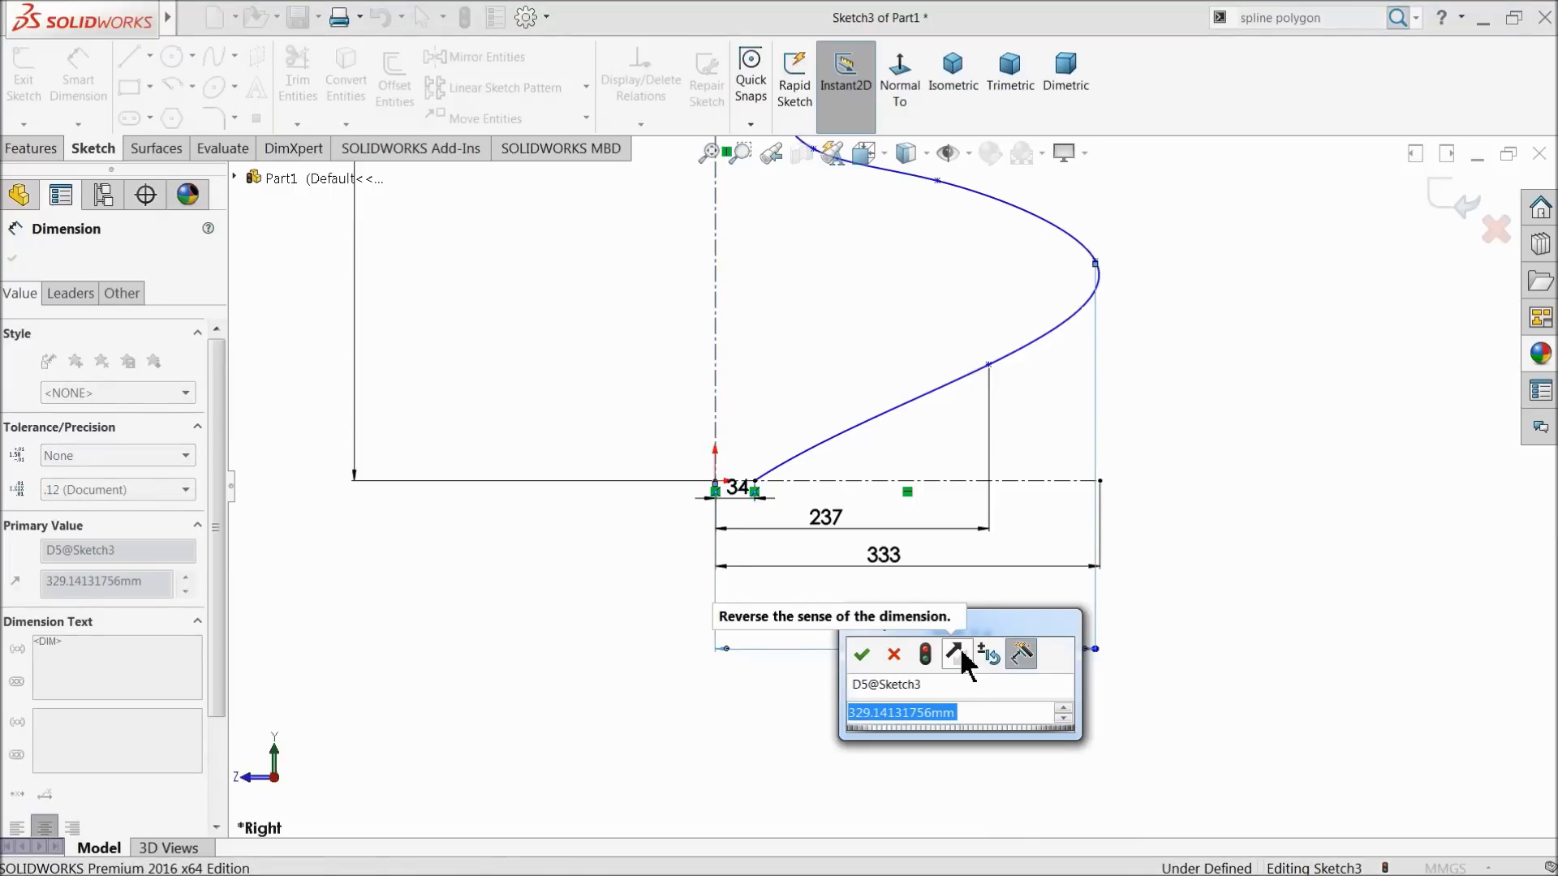
type("368")
key("Return")
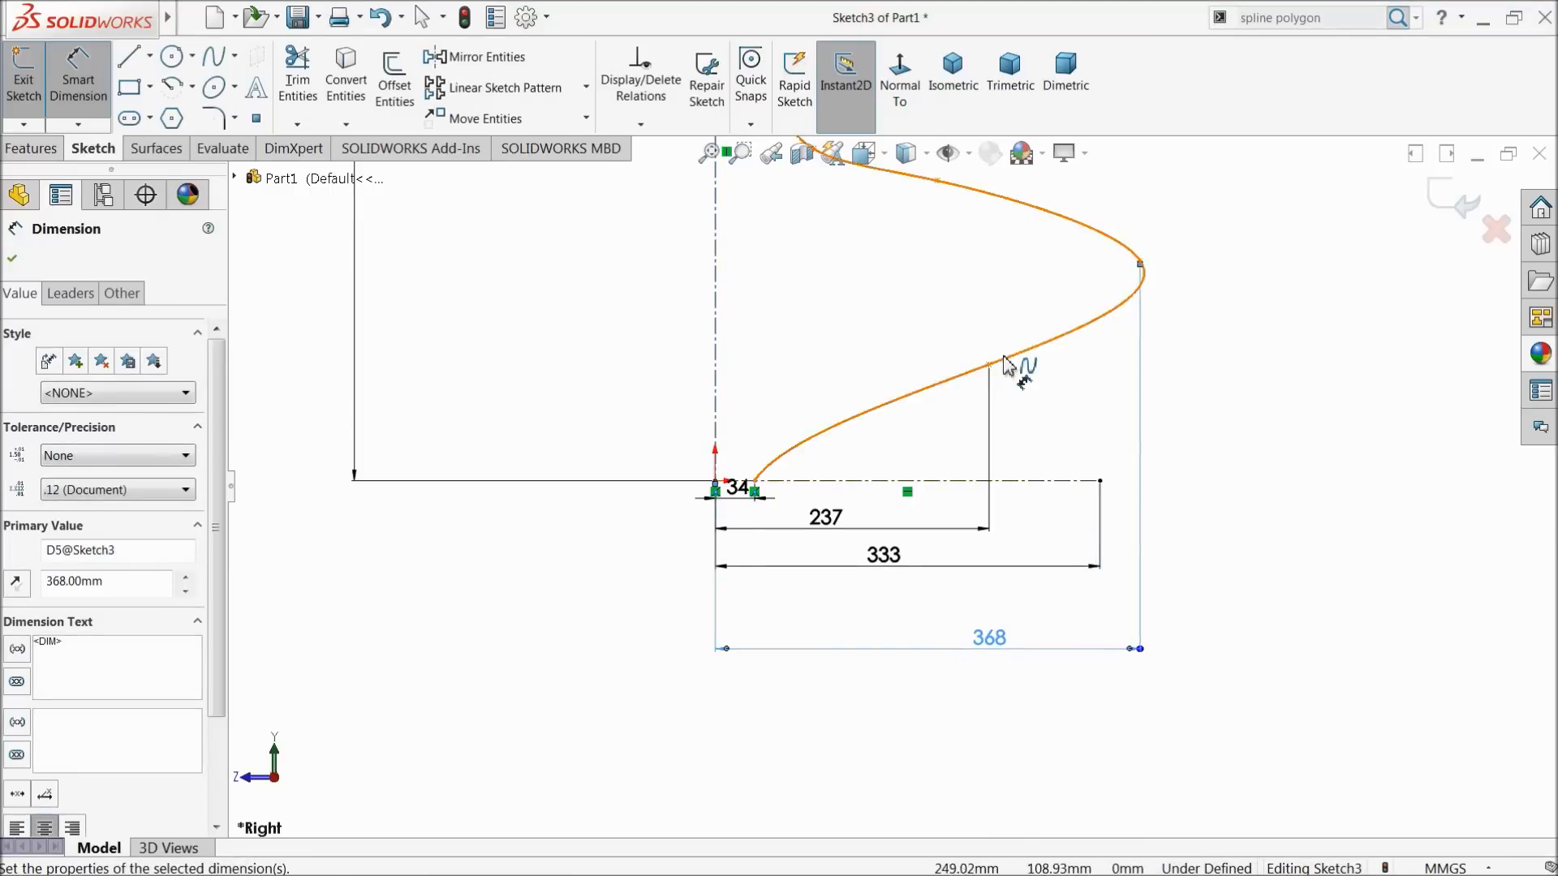
Dimension the spline point just above the outermost point at 271.3 mm horizontally from the vertical centerline
scroll(933, 349, "up", 3)
scroll(925, 275, "down", 5)
left_click(921, 256)
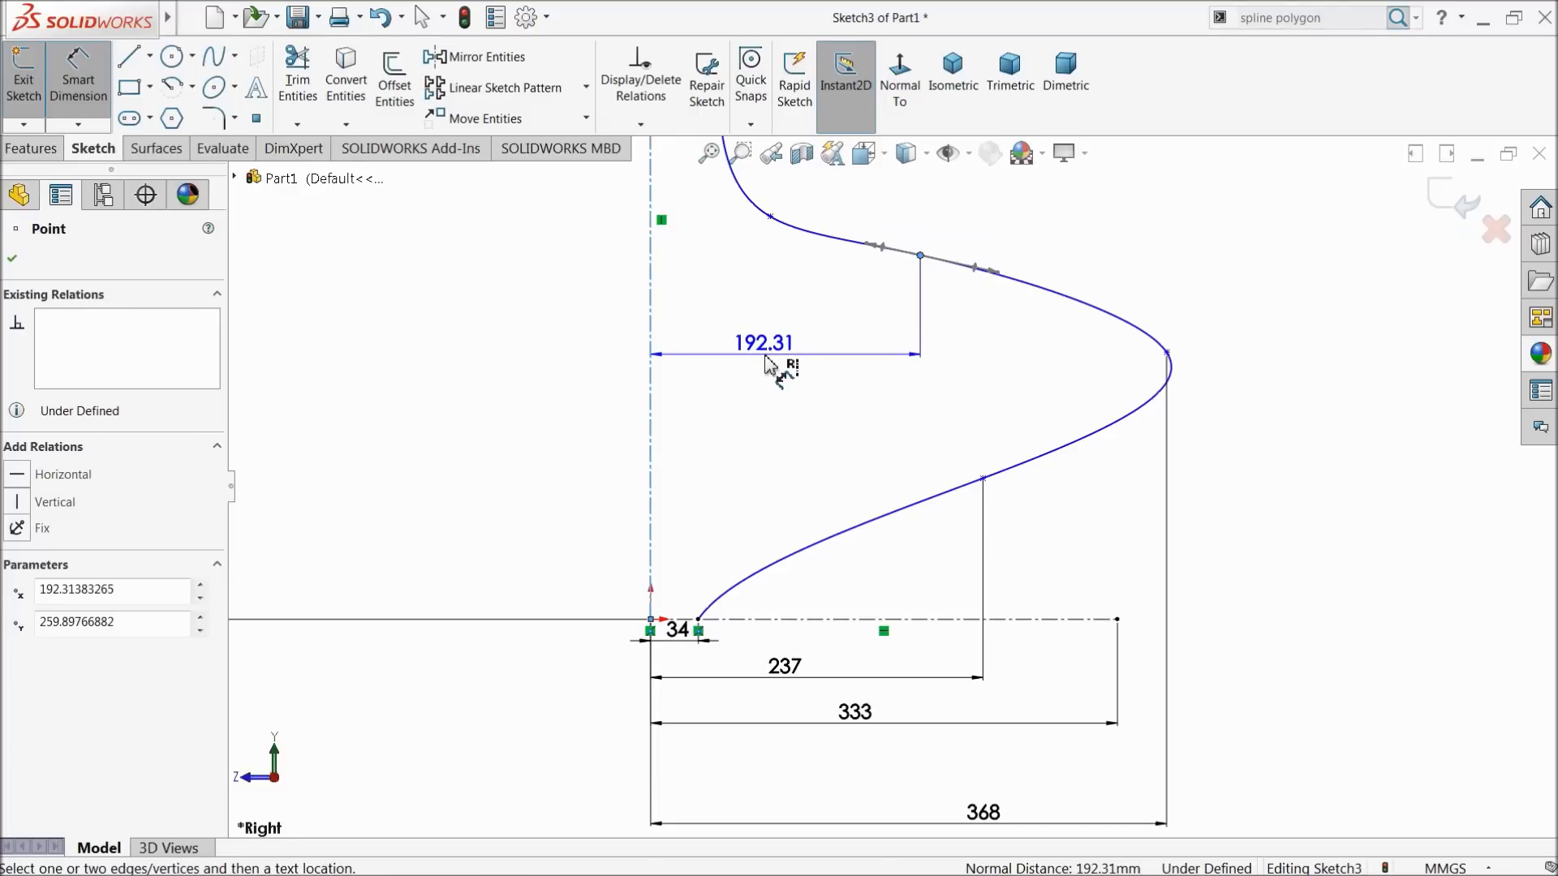
left_click(767, 365)
type("271.3")
key("Return")
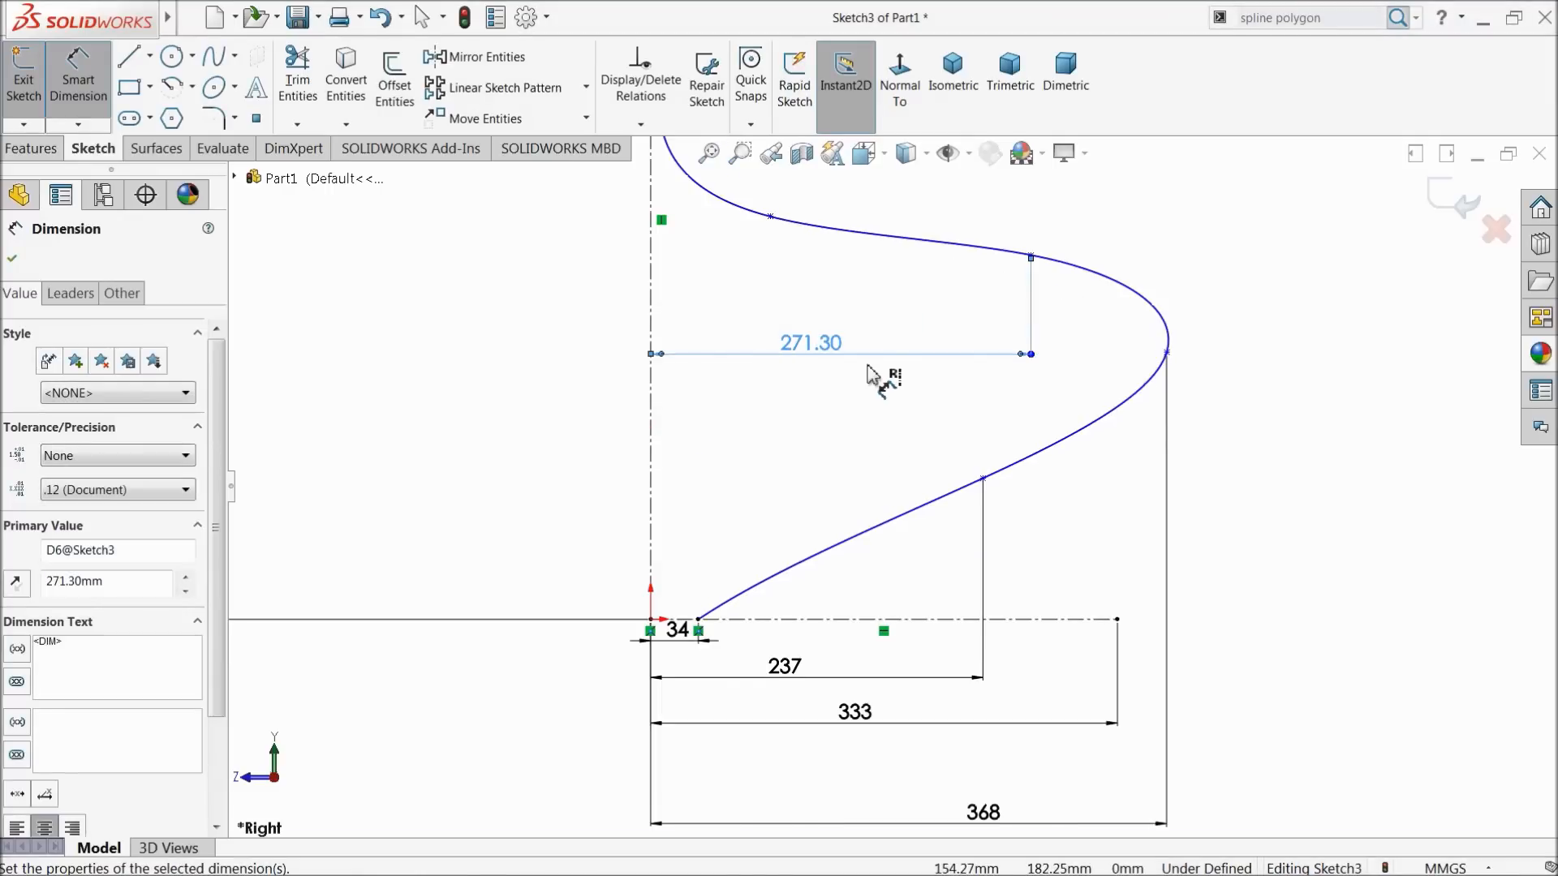
Dimension the spline point at the inner bend at 82 mm horizontally from the vertical centerline
scroll(851, 365, "up", 3)
scroll(807, 337, "down", 5)
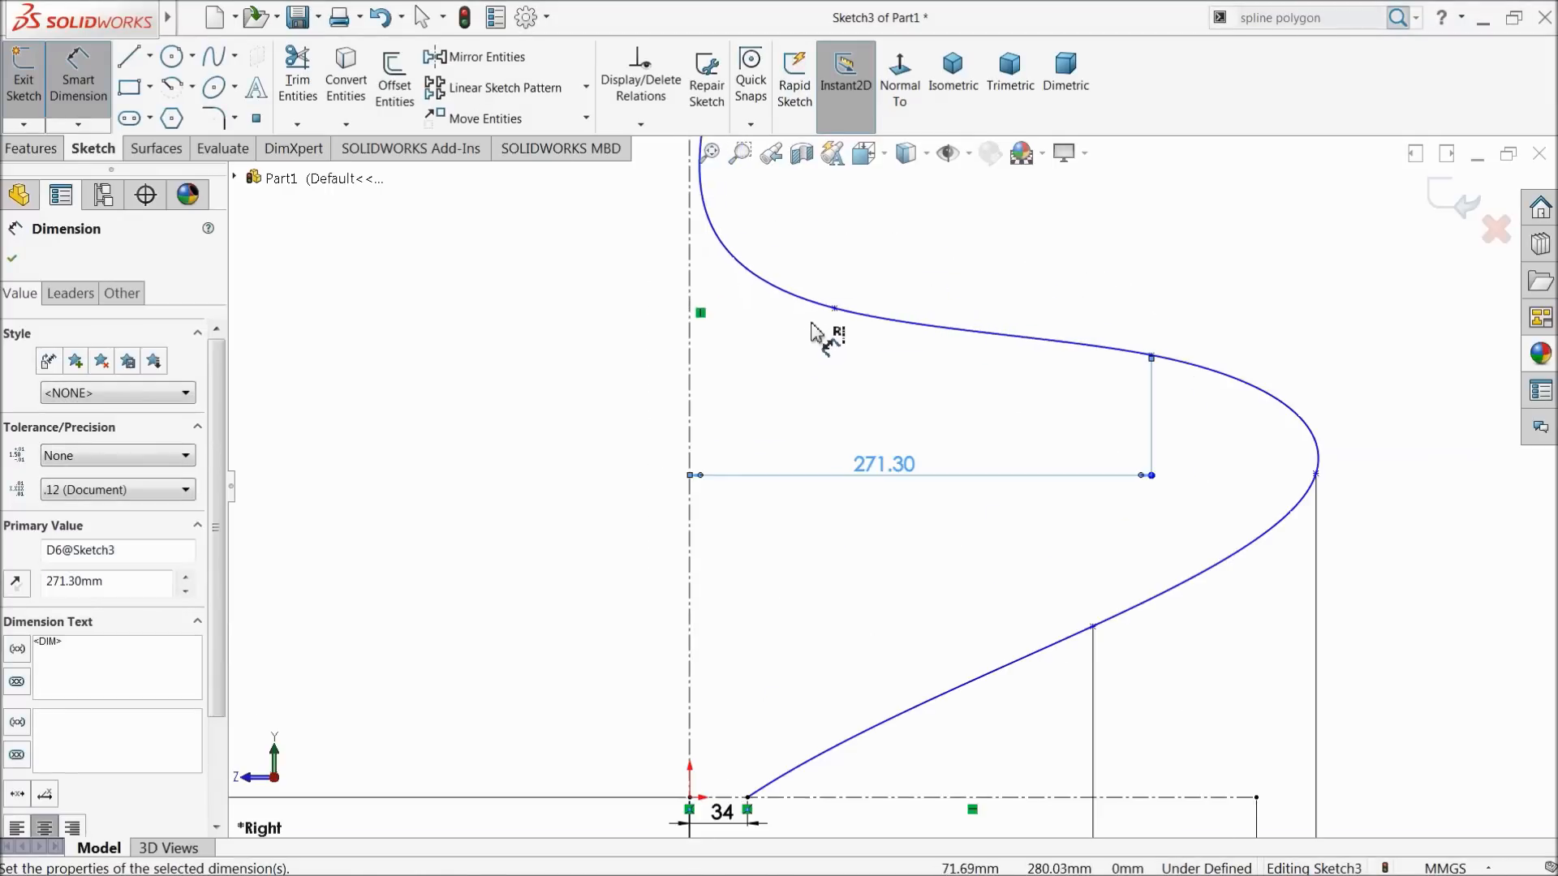
left_click(834, 309)
left_click(760, 343)
type("82")
key("Return")
Dimension the height of the spline point below the outermost point at 114.5 mm above the horizontal centerline
scroll(871, 292, "up", 3)
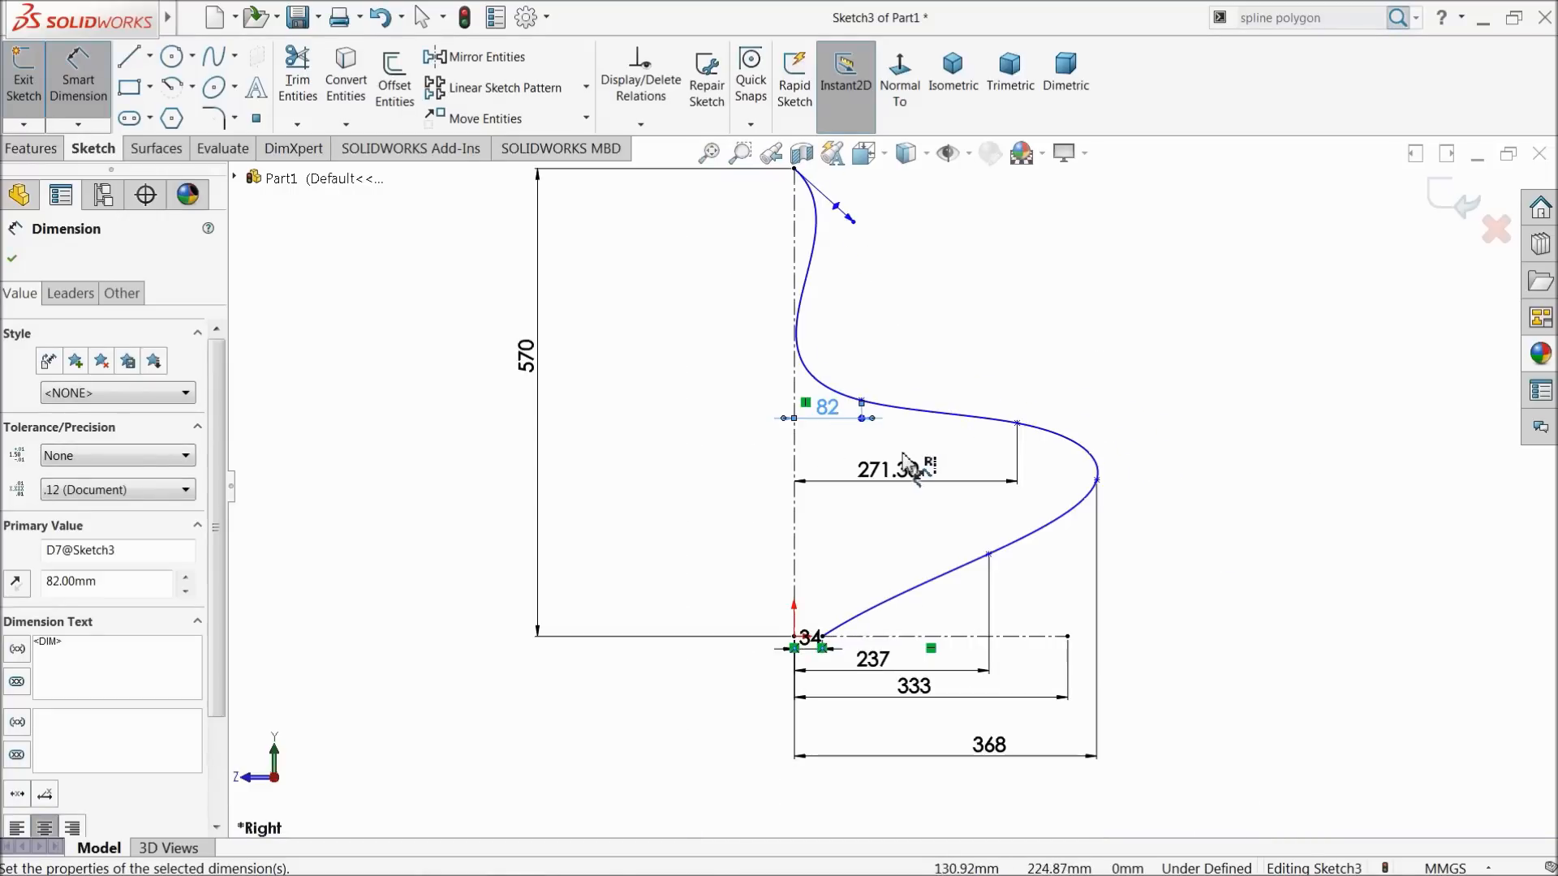
scroll(1006, 641, "down", 2)
scroll(1038, 665, "down", 1)
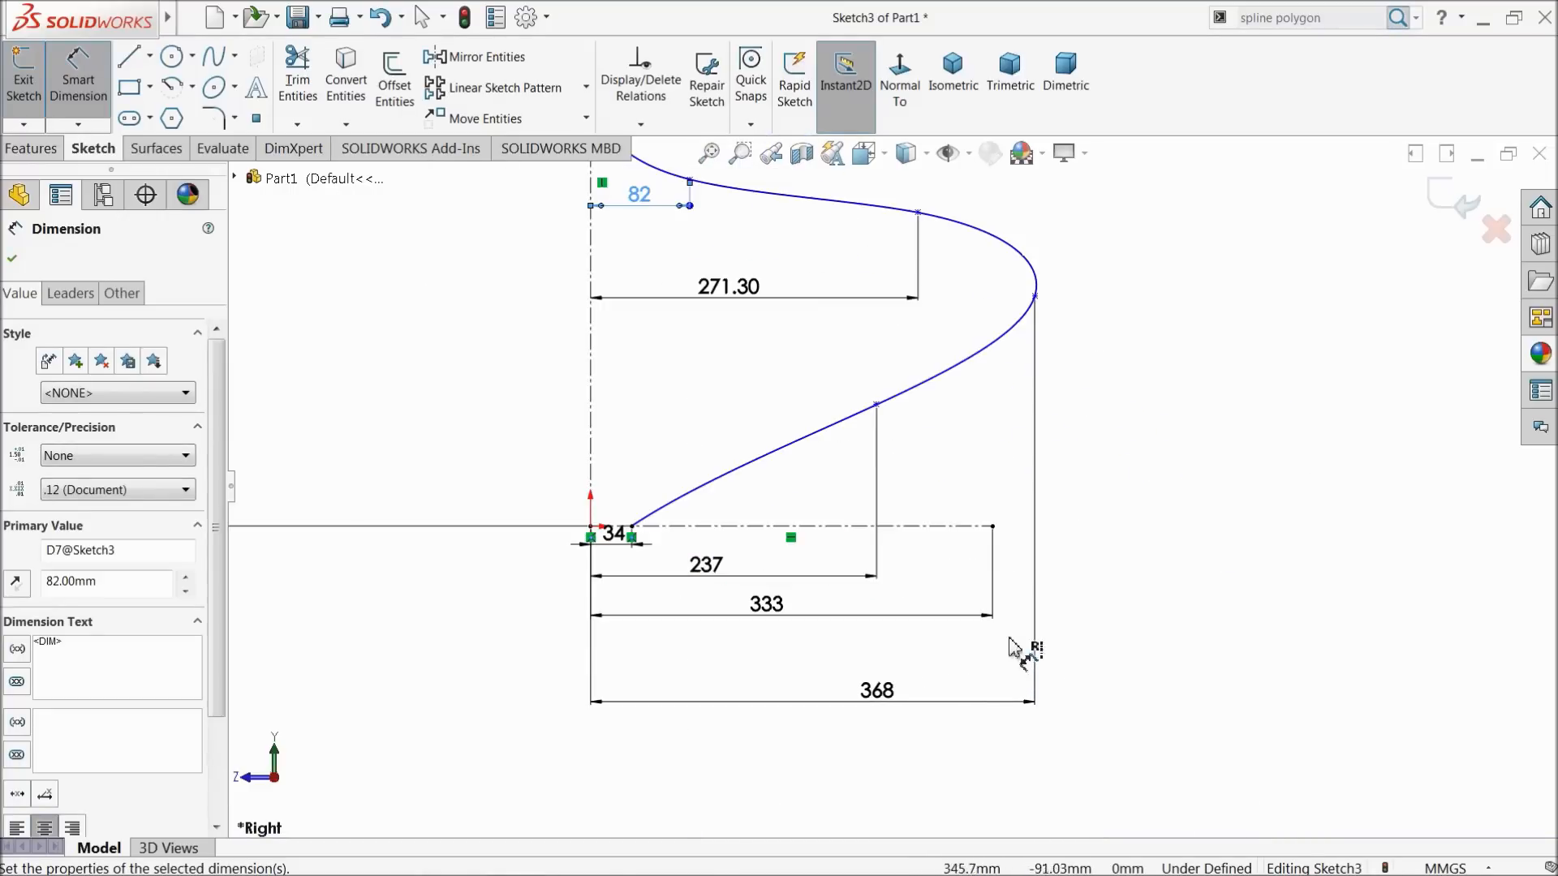
left_click(876, 404)
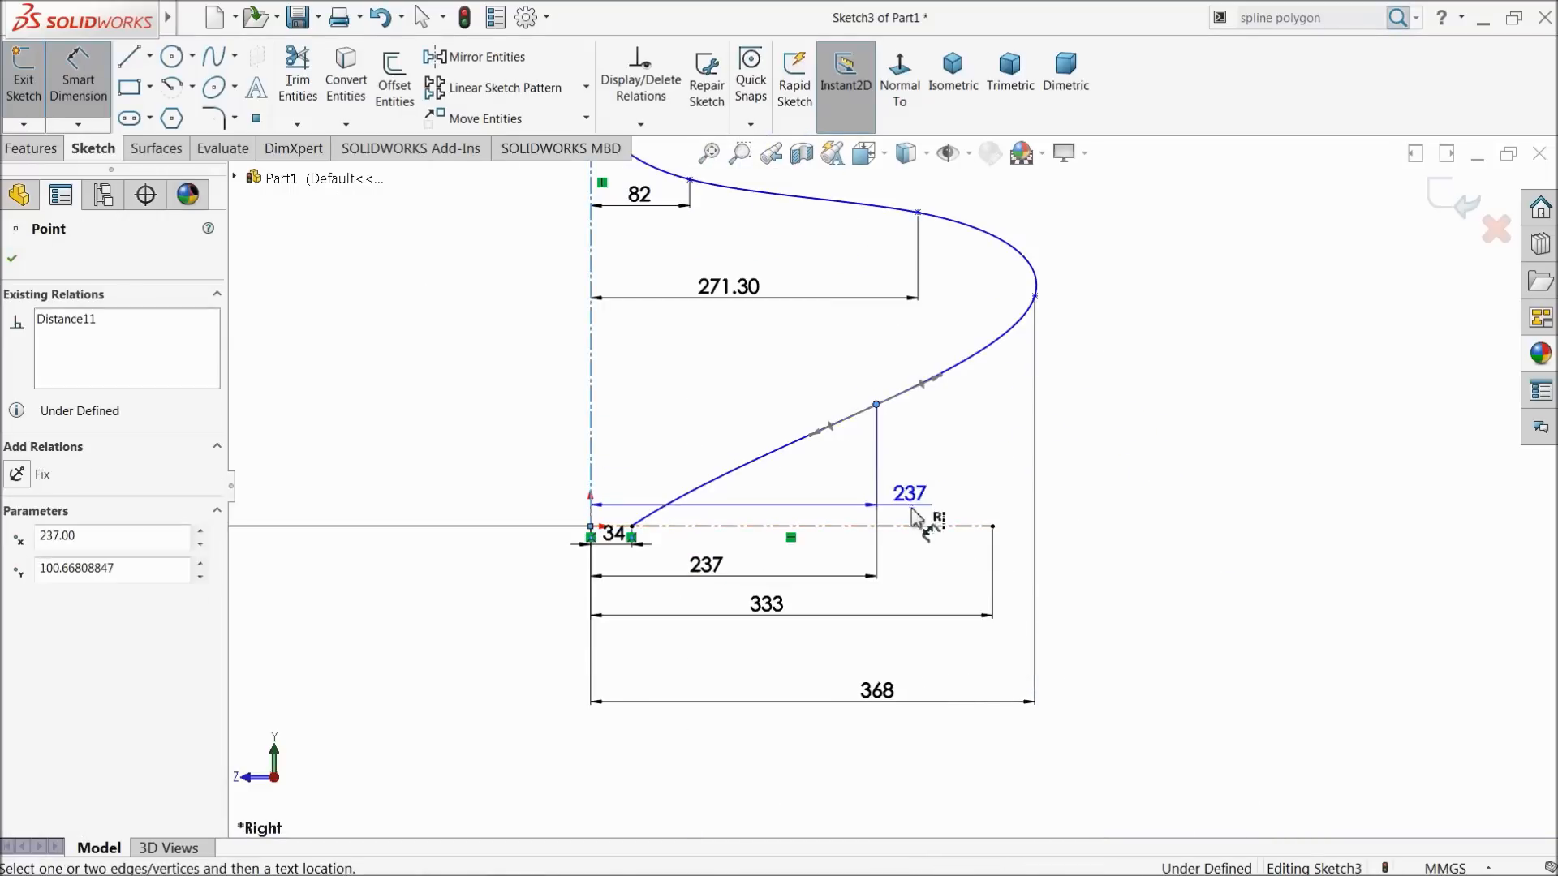
left_click(914, 525)
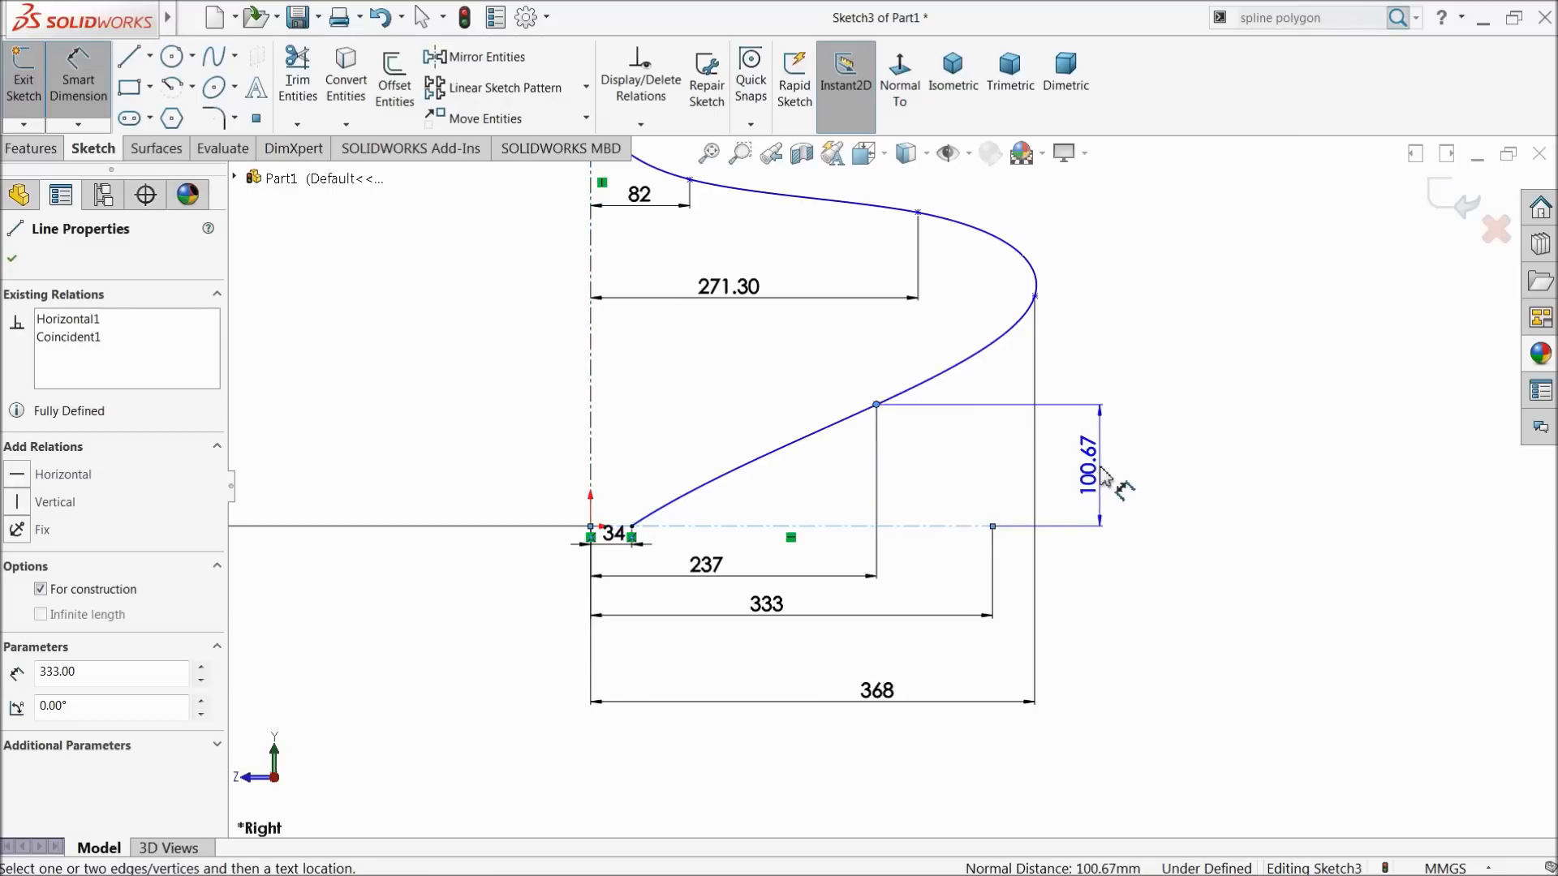
left_click(1105, 475)
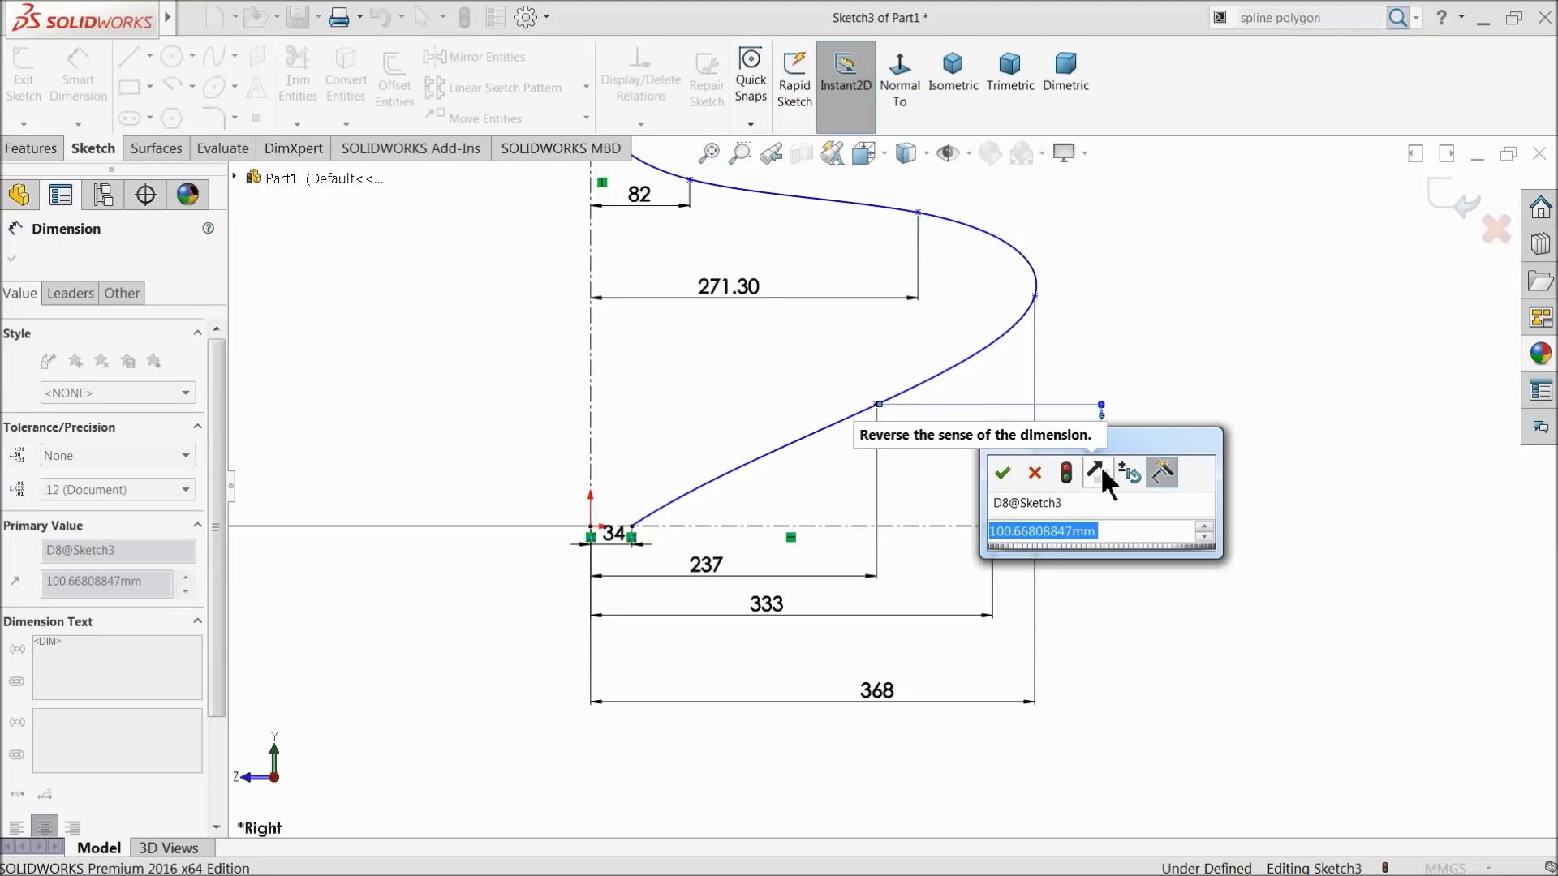
key("Return")
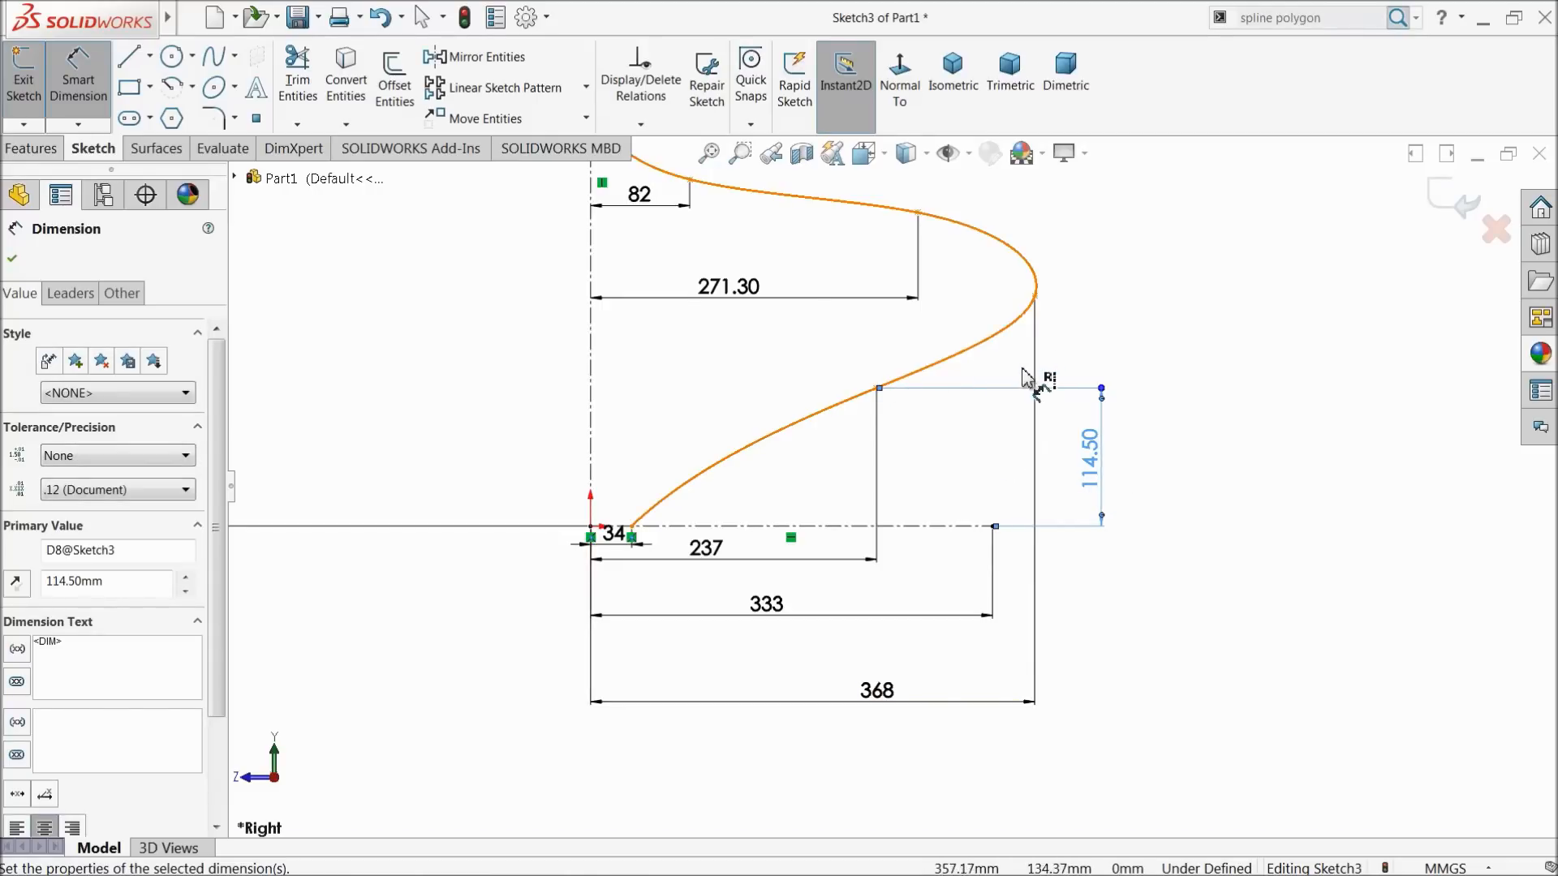
Dimension the height of the spline's outermost point at 248 mm above the horizontal centerline
left_click(1035, 297)
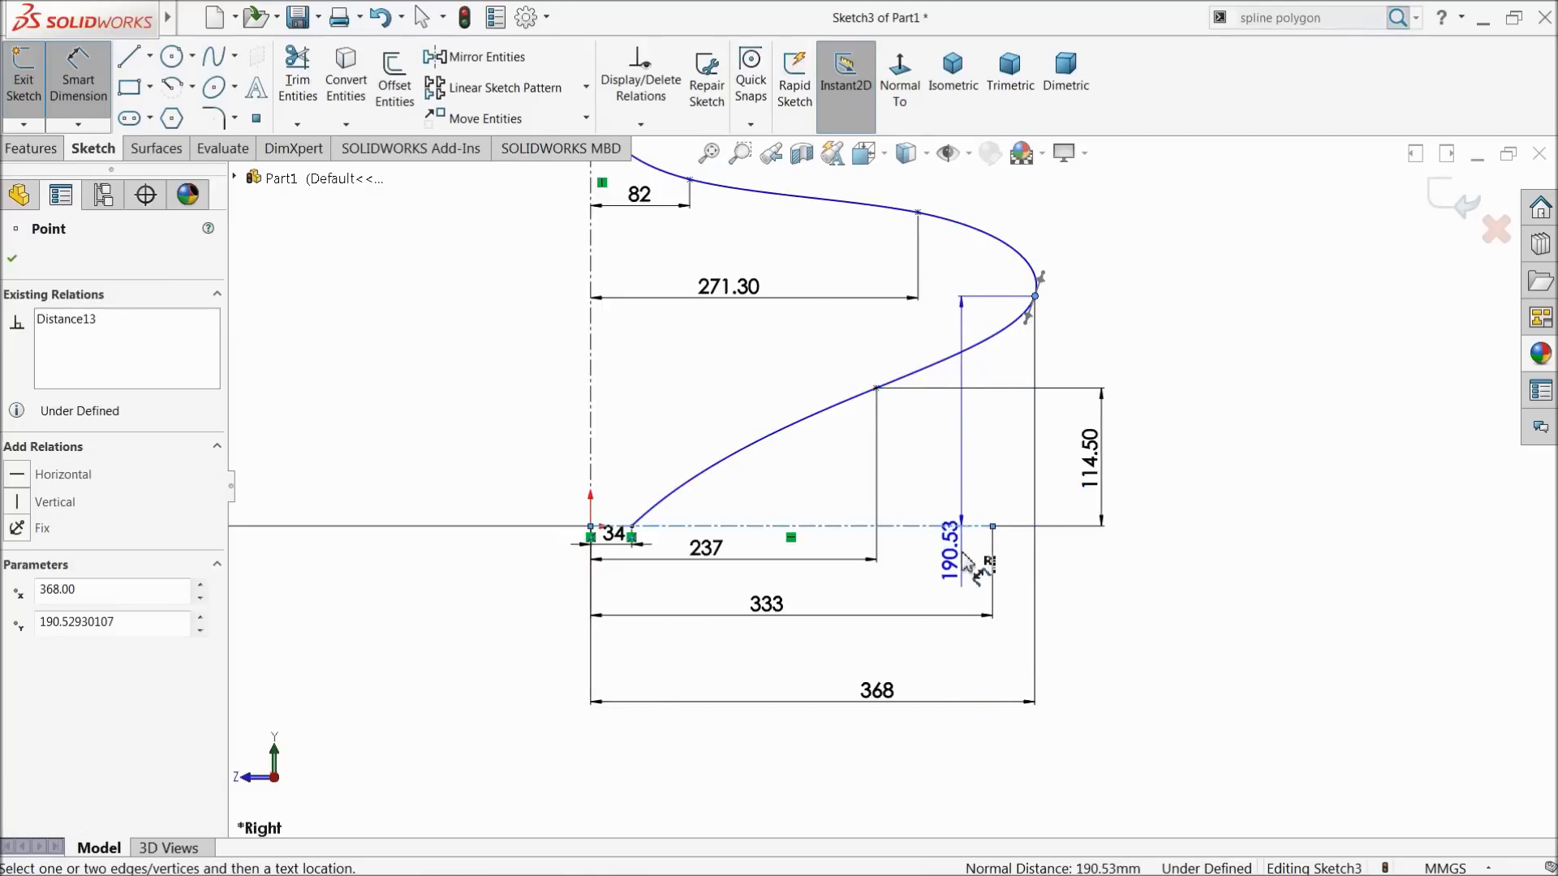
left_click(1209, 416)
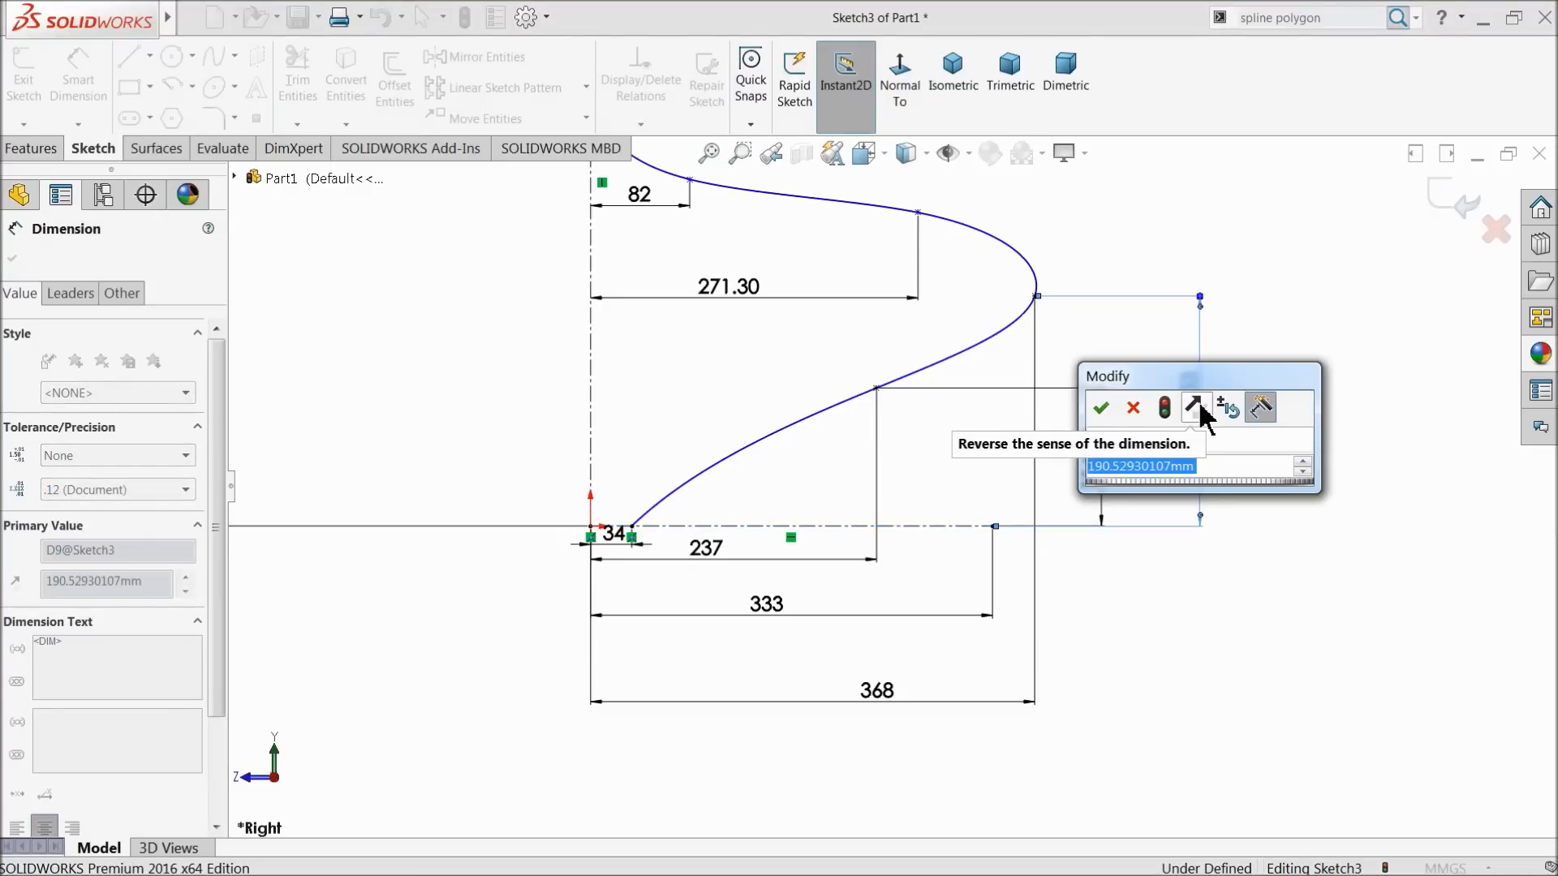
type("248")
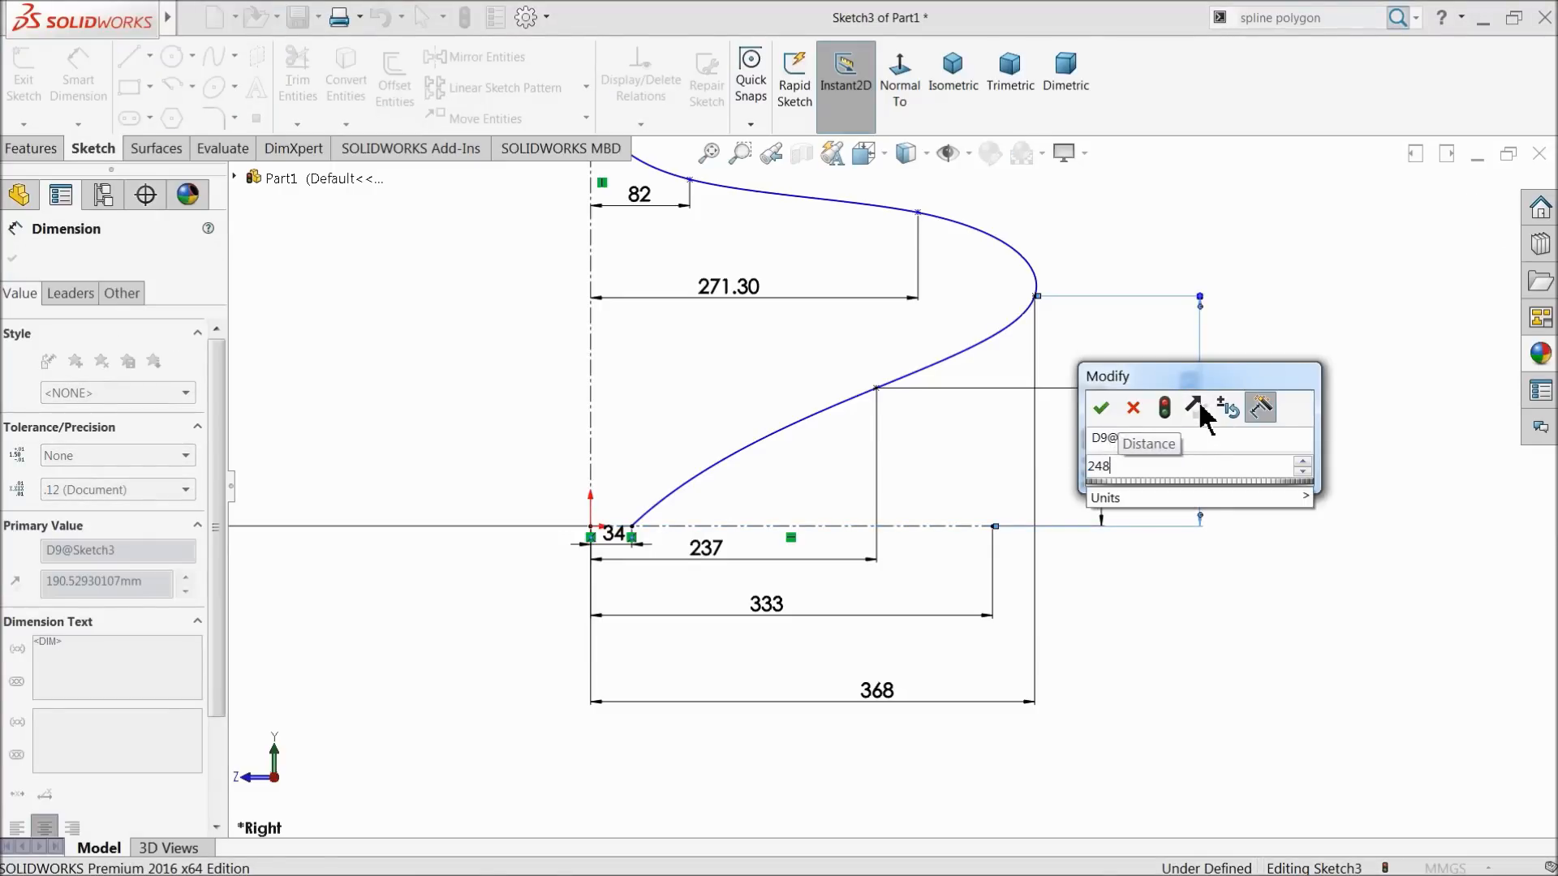
left_click(1100, 409)
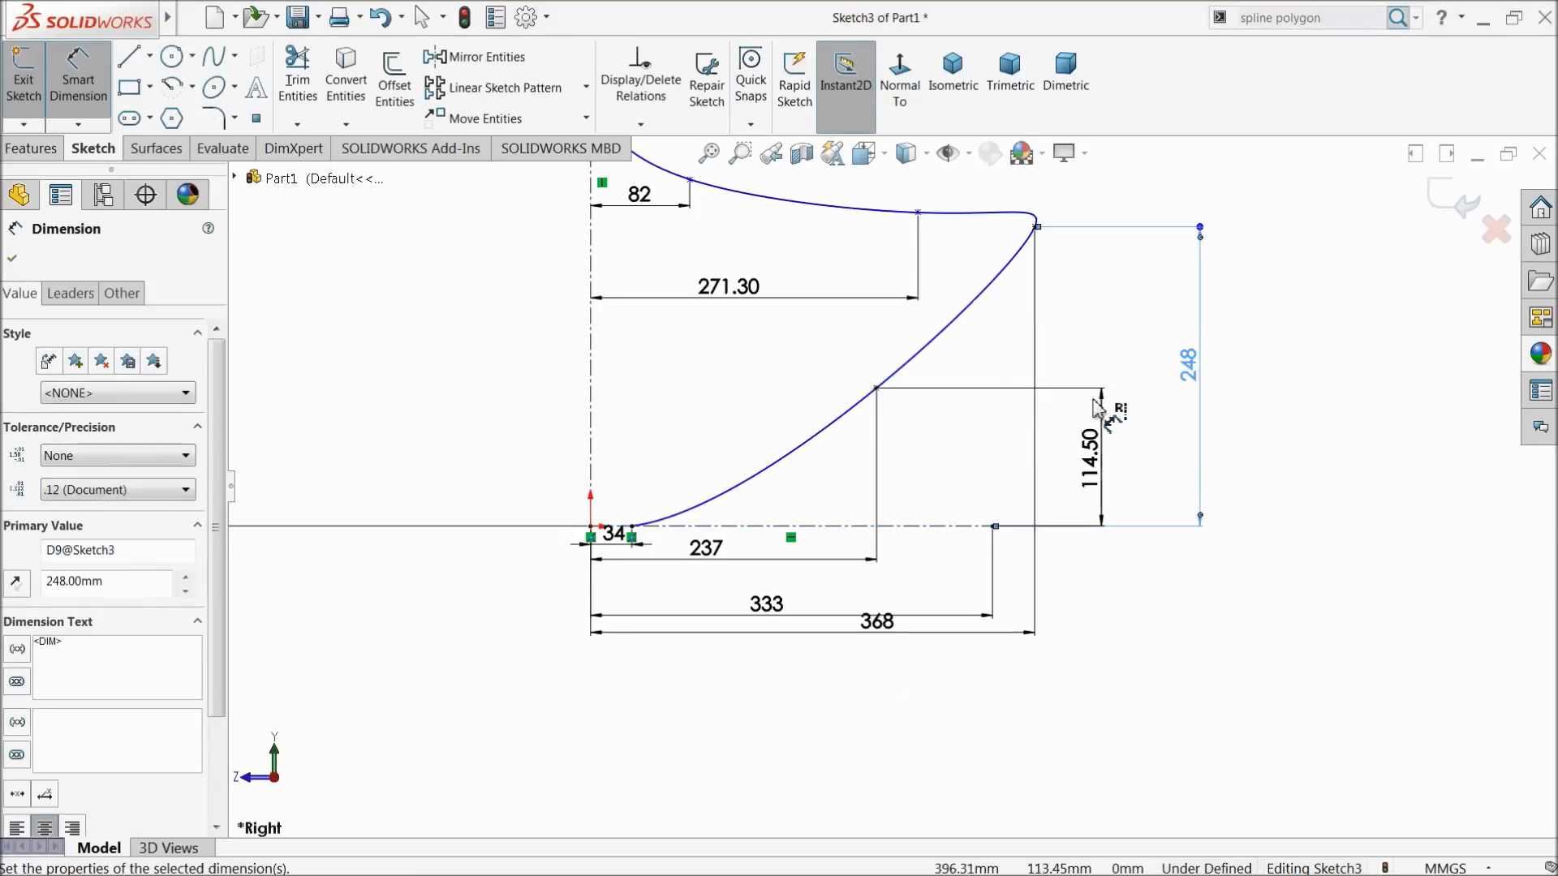
Dimension the height of the spline point just above the outermost point at 283.7 mm above the horizontal centerline
scroll(947, 296, "up", 1)
left_click(914, 259)
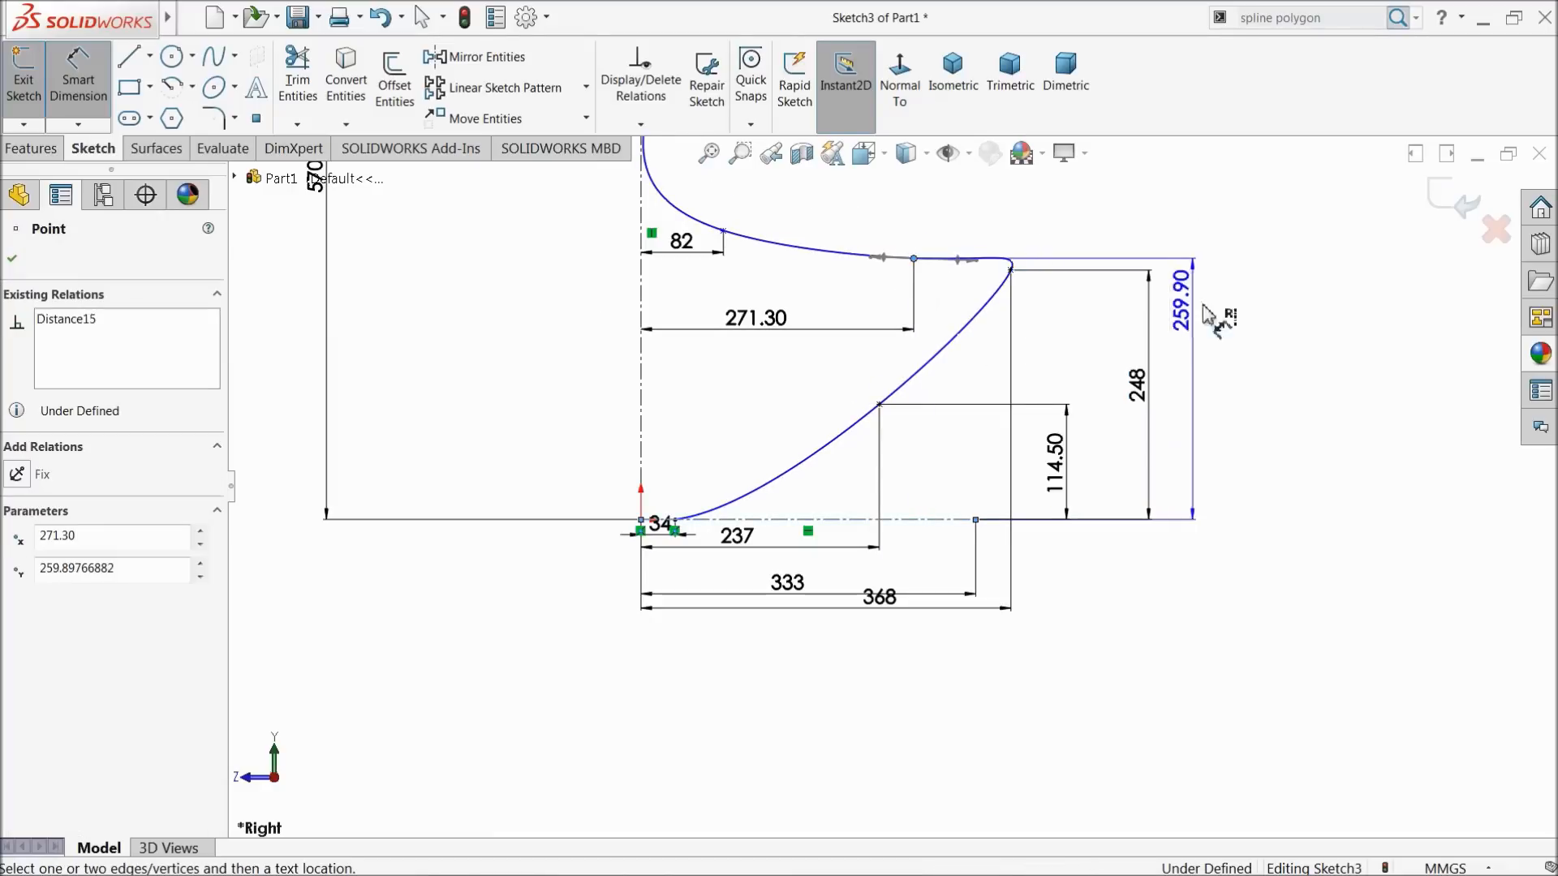
left_click(1223, 341)
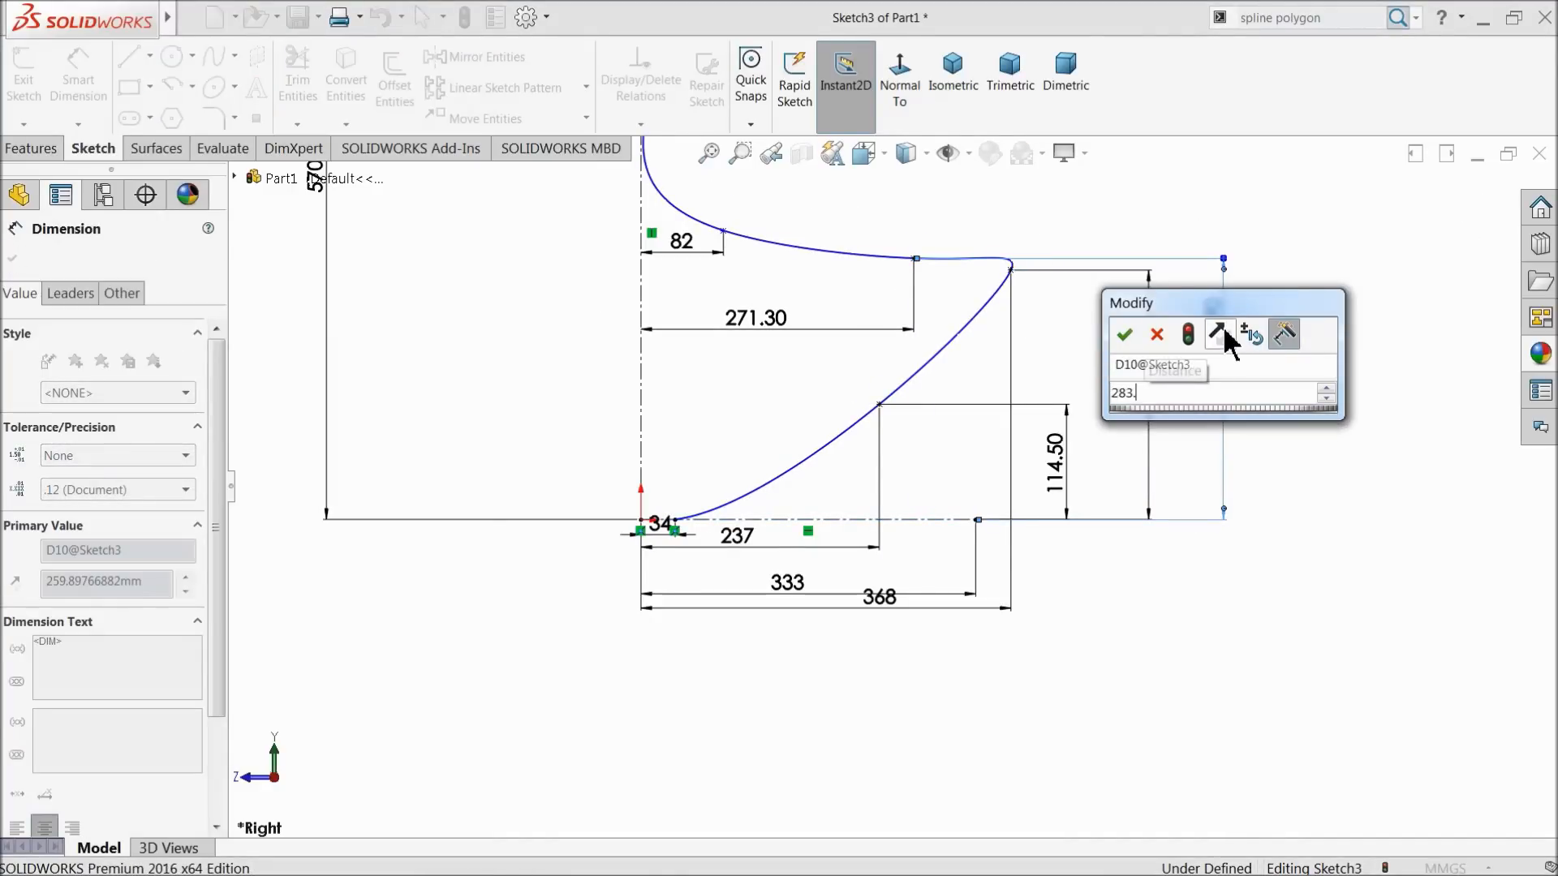
key("Return")
Dimension the height of the spline point at the inner bend at 275 mm above the horizontal centerline
scroll(876, 295, "up", 1)
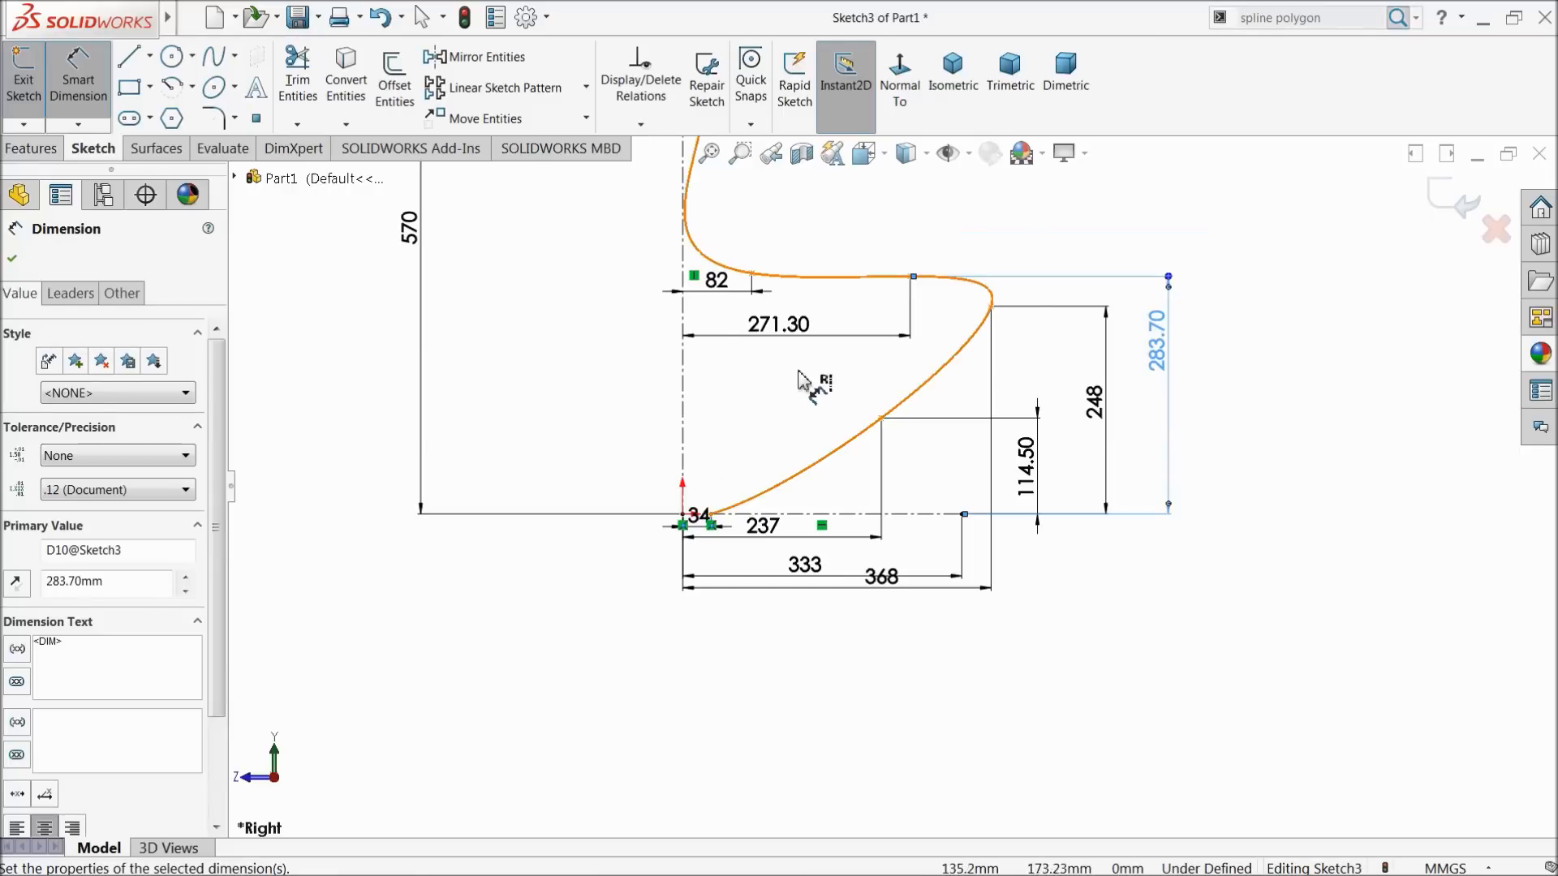
scroll(772, 341, "down", 2)
left_click(743, 245)
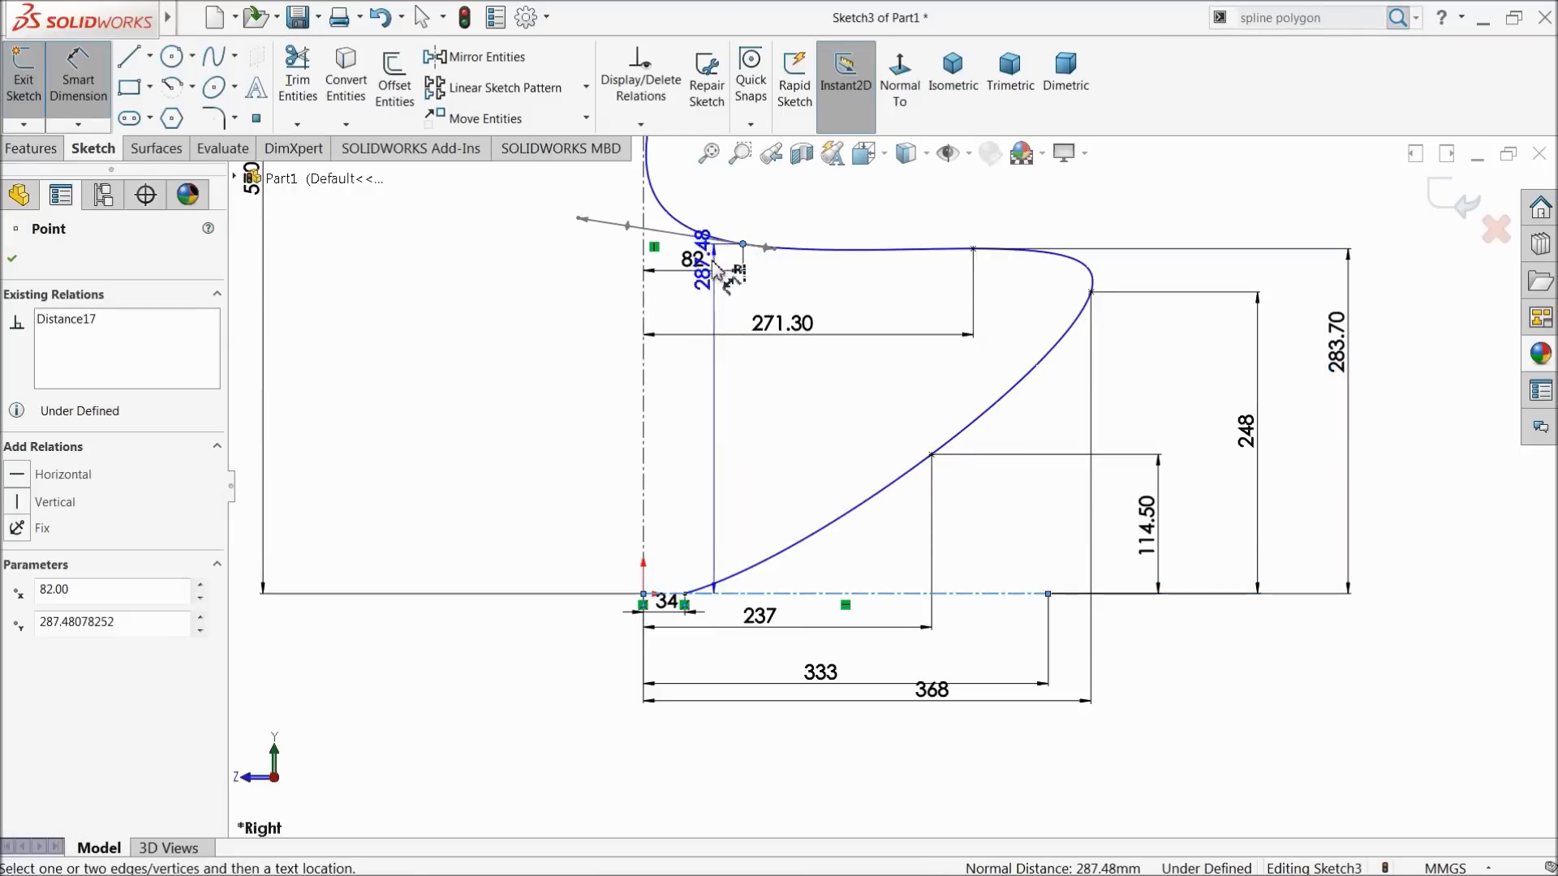
left_click(512, 345)
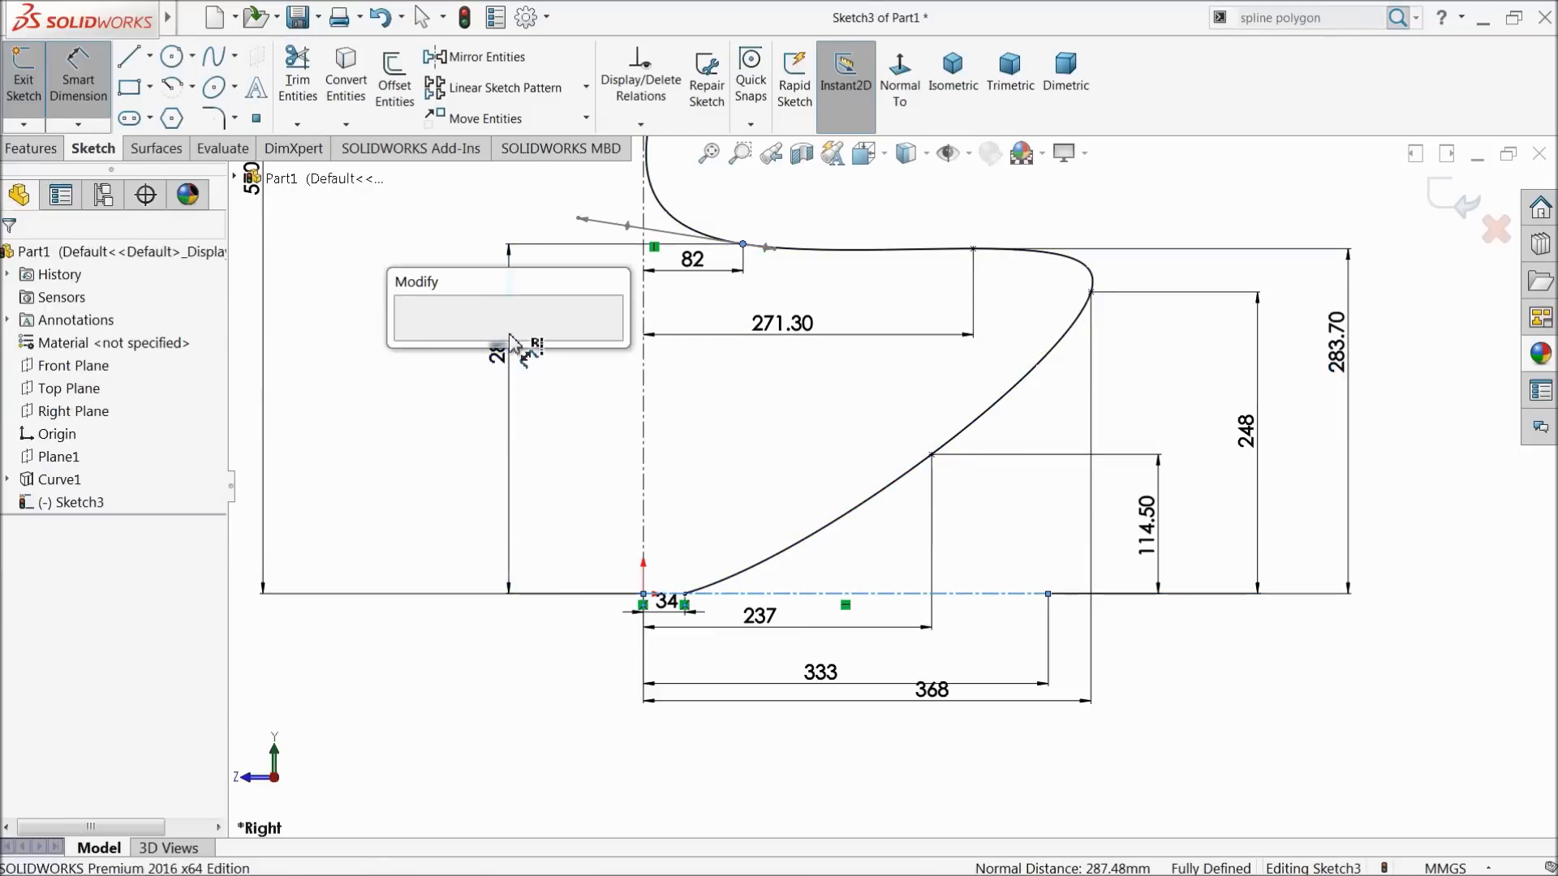
type("275")
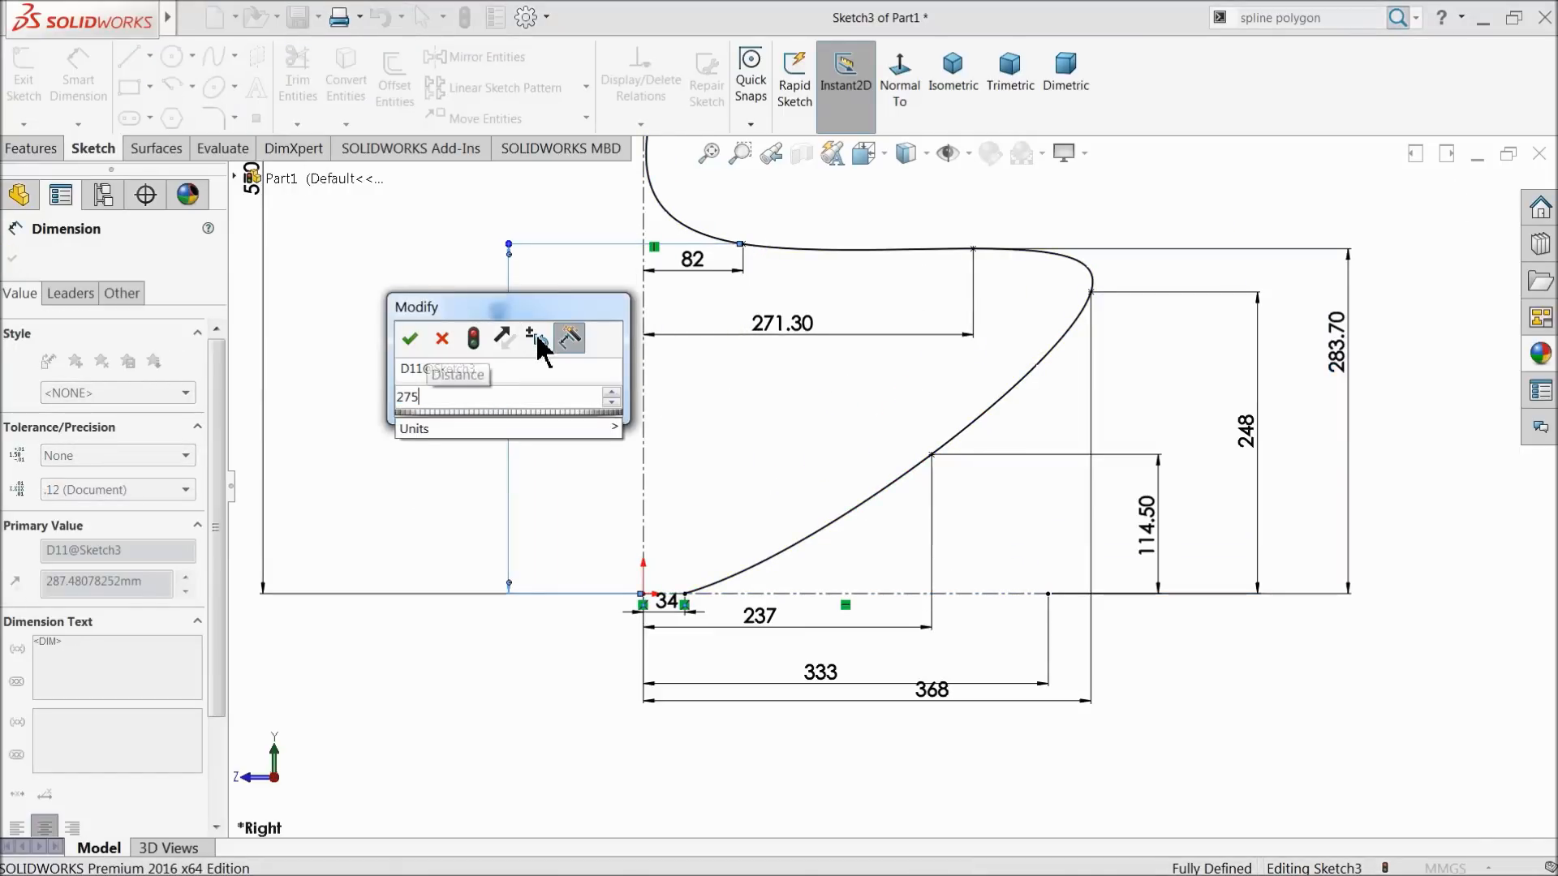
key("Return")
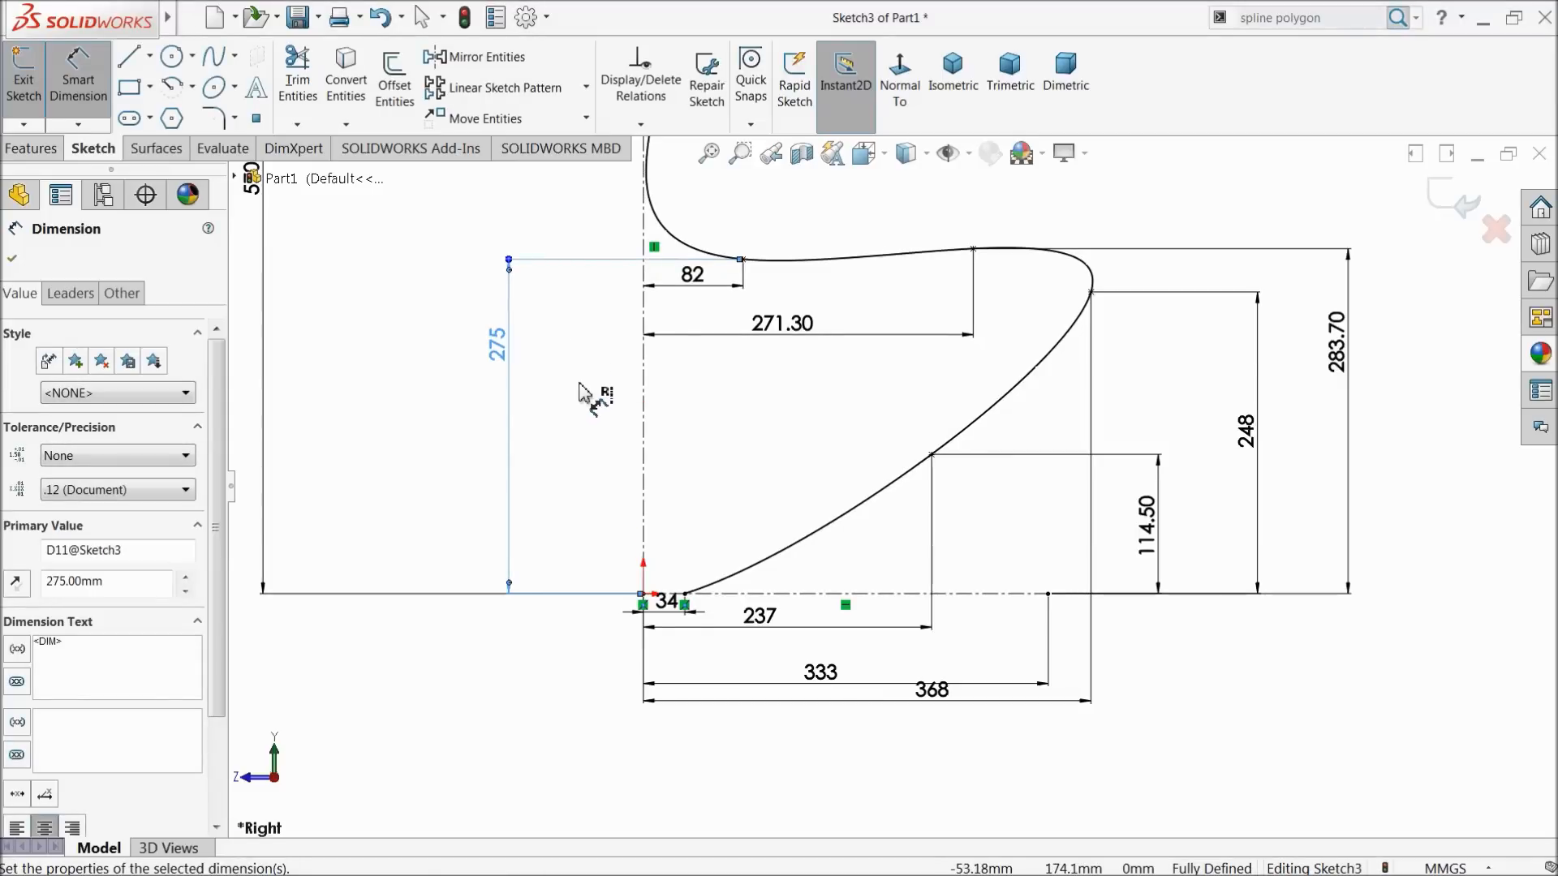
Reshape the spline by moving the tangent handles at its upper endpoint and at the inner bend point
scroll(581, 384, "up", 4)
scroll(706, 328, "down", 3)
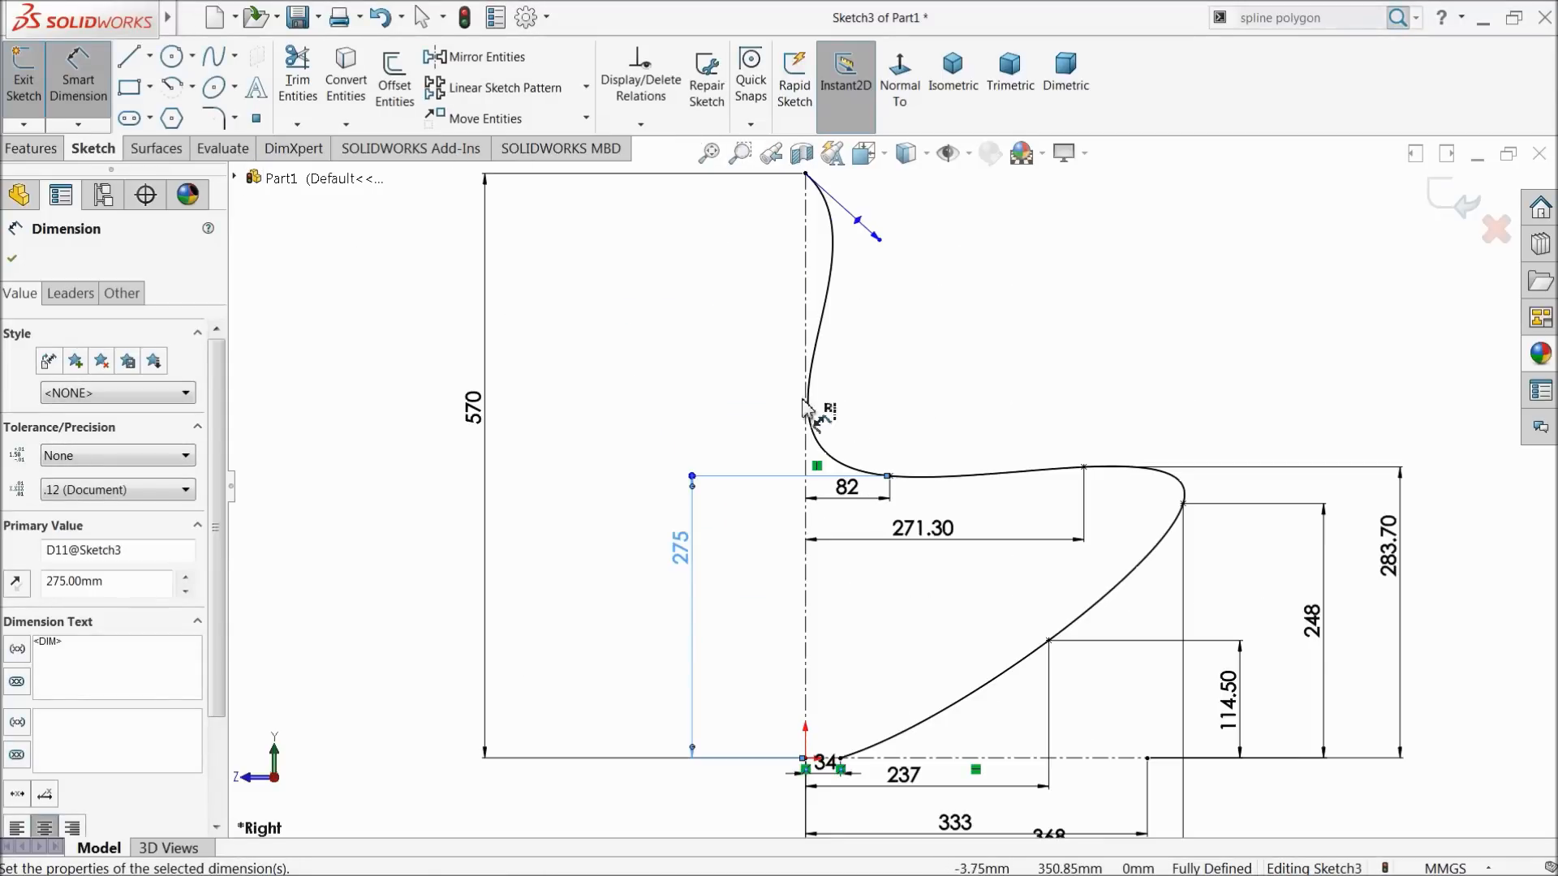
left_click(72, 83)
left_click(735, 315)
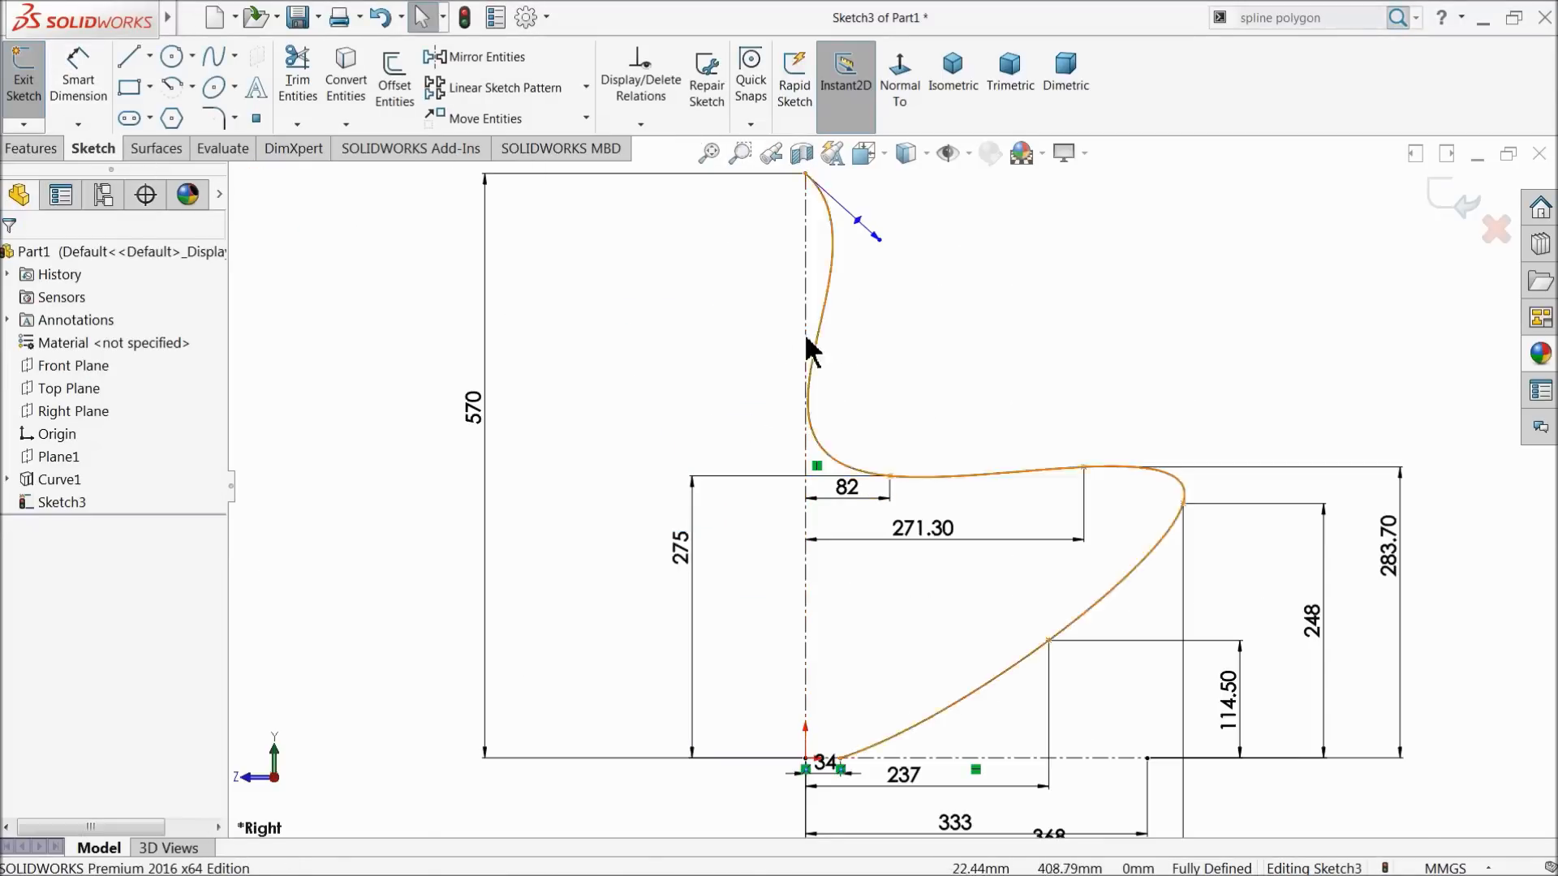
scroll(817, 300, "down", 2)
scroll(893, 268, "up", 2)
scroll(896, 279, "down", 3)
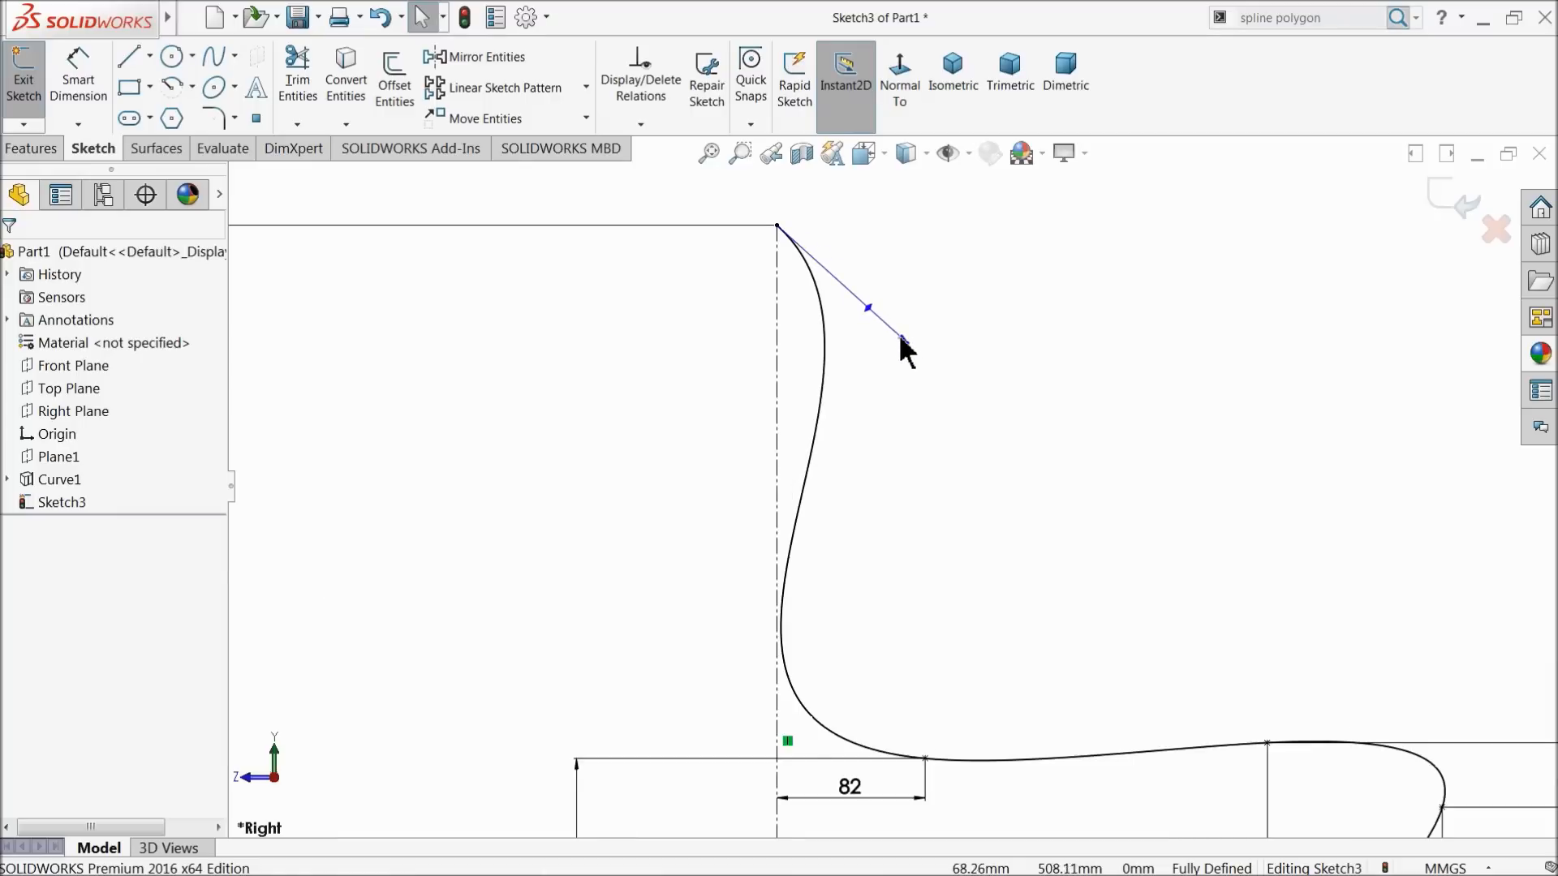
mouse_move(902, 336)
left_mouse_down()
mouse_move(909, 278)
mouse_move(914, 351)
mouse_move(886, 291)
mouse_move(914, 255)
left_mouse_up()
scroll(893, 632, "up", 3)
scroll(947, 719, "down", 5)
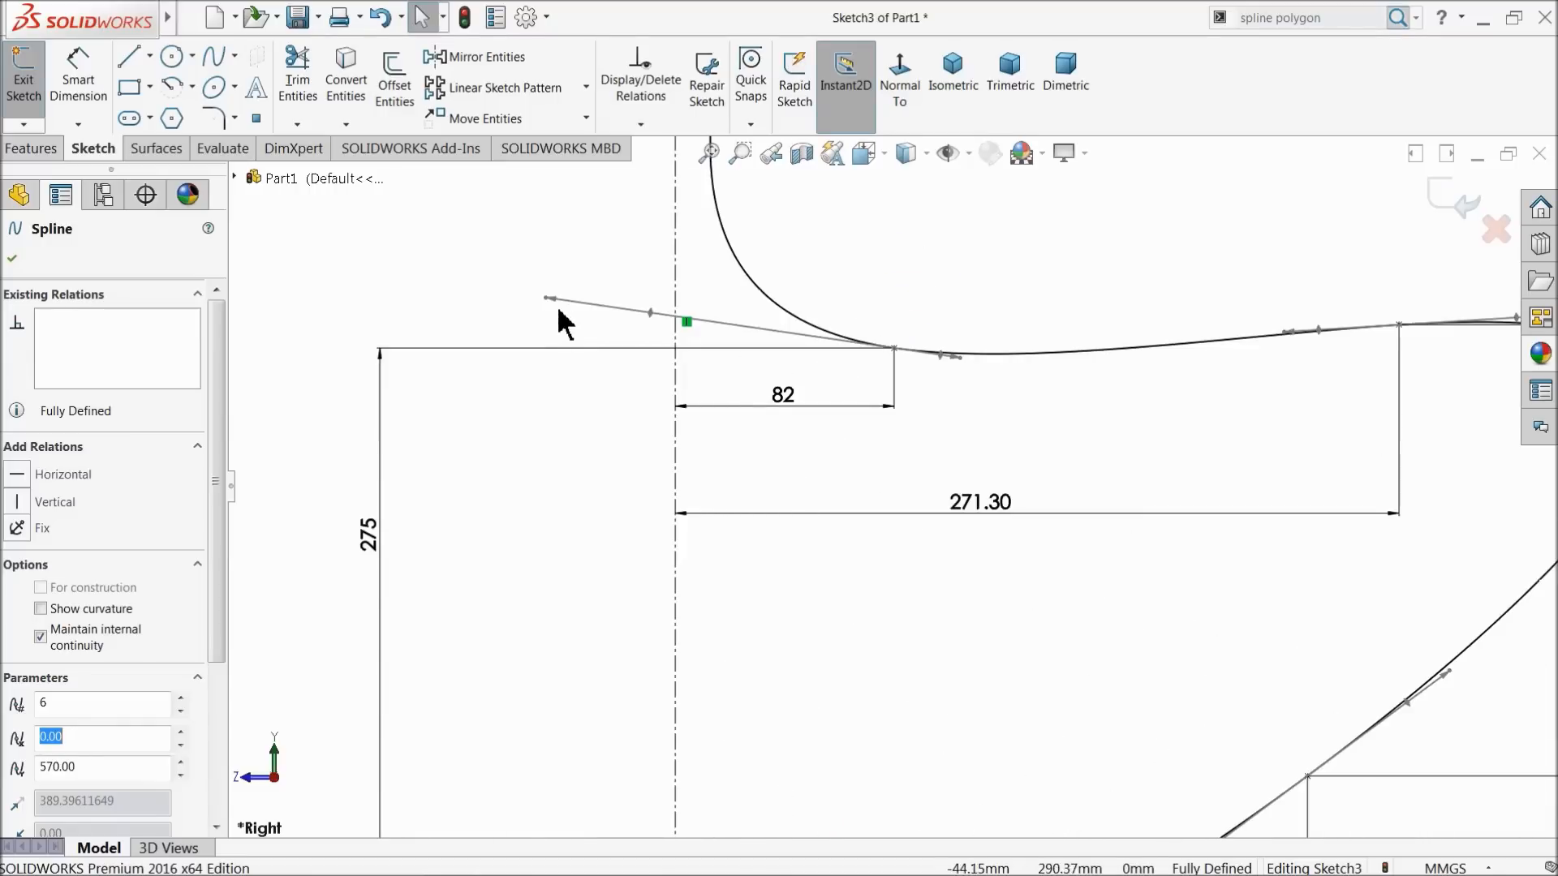
left_click_drag(548, 302, 781, 313)
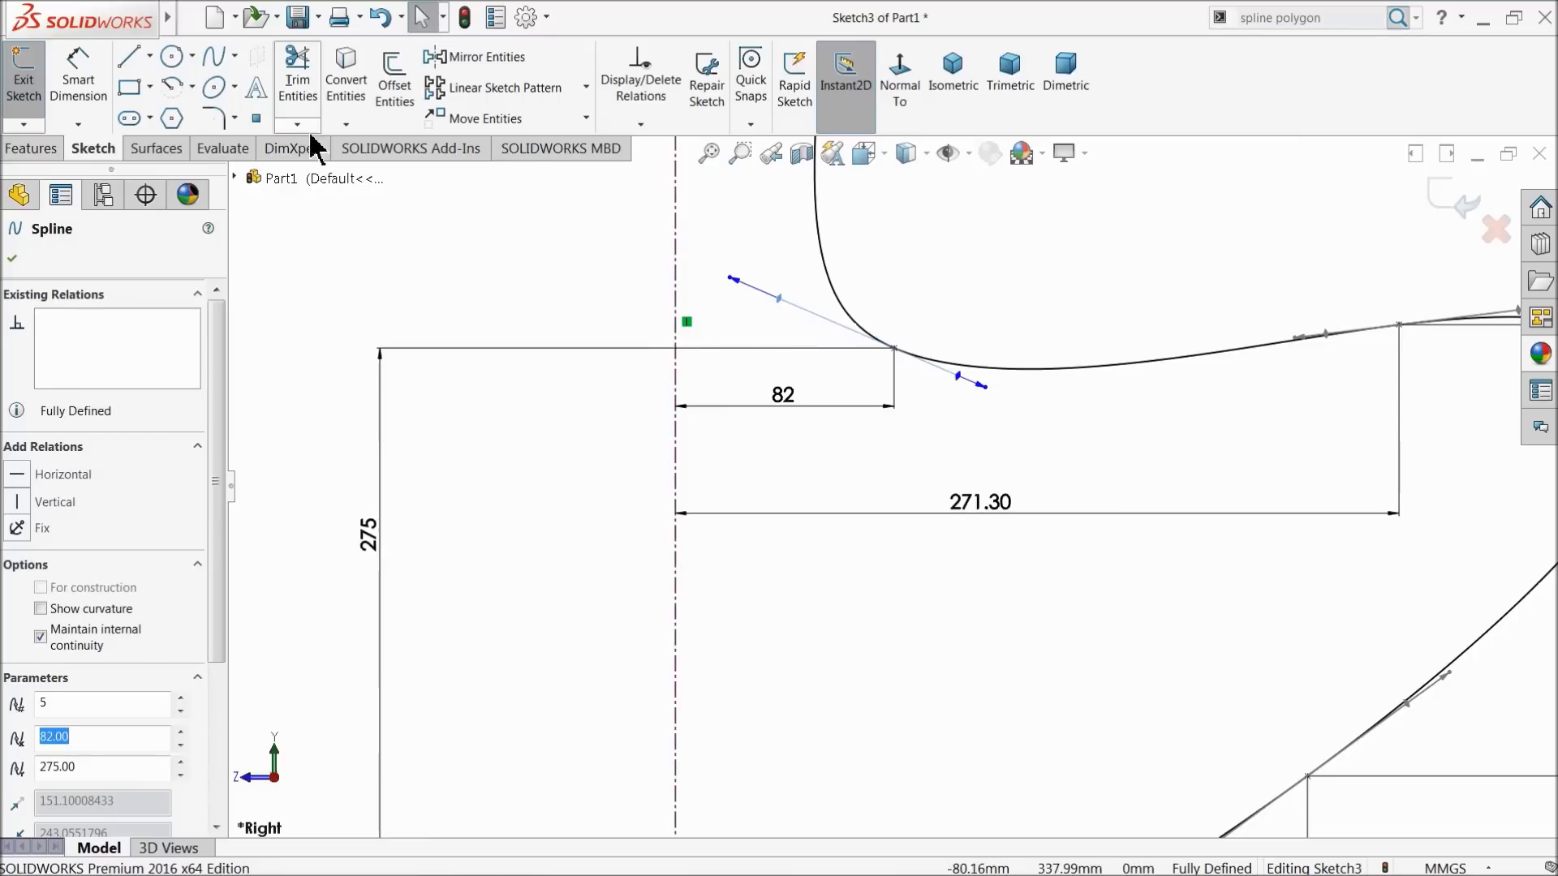
Dimension the tangent weight of the spline handle at the inner bend point at 315 mm
left_click(78, 77)
scroll(851, 400, "up", 2)
scroll(852, 400, "down", 2)
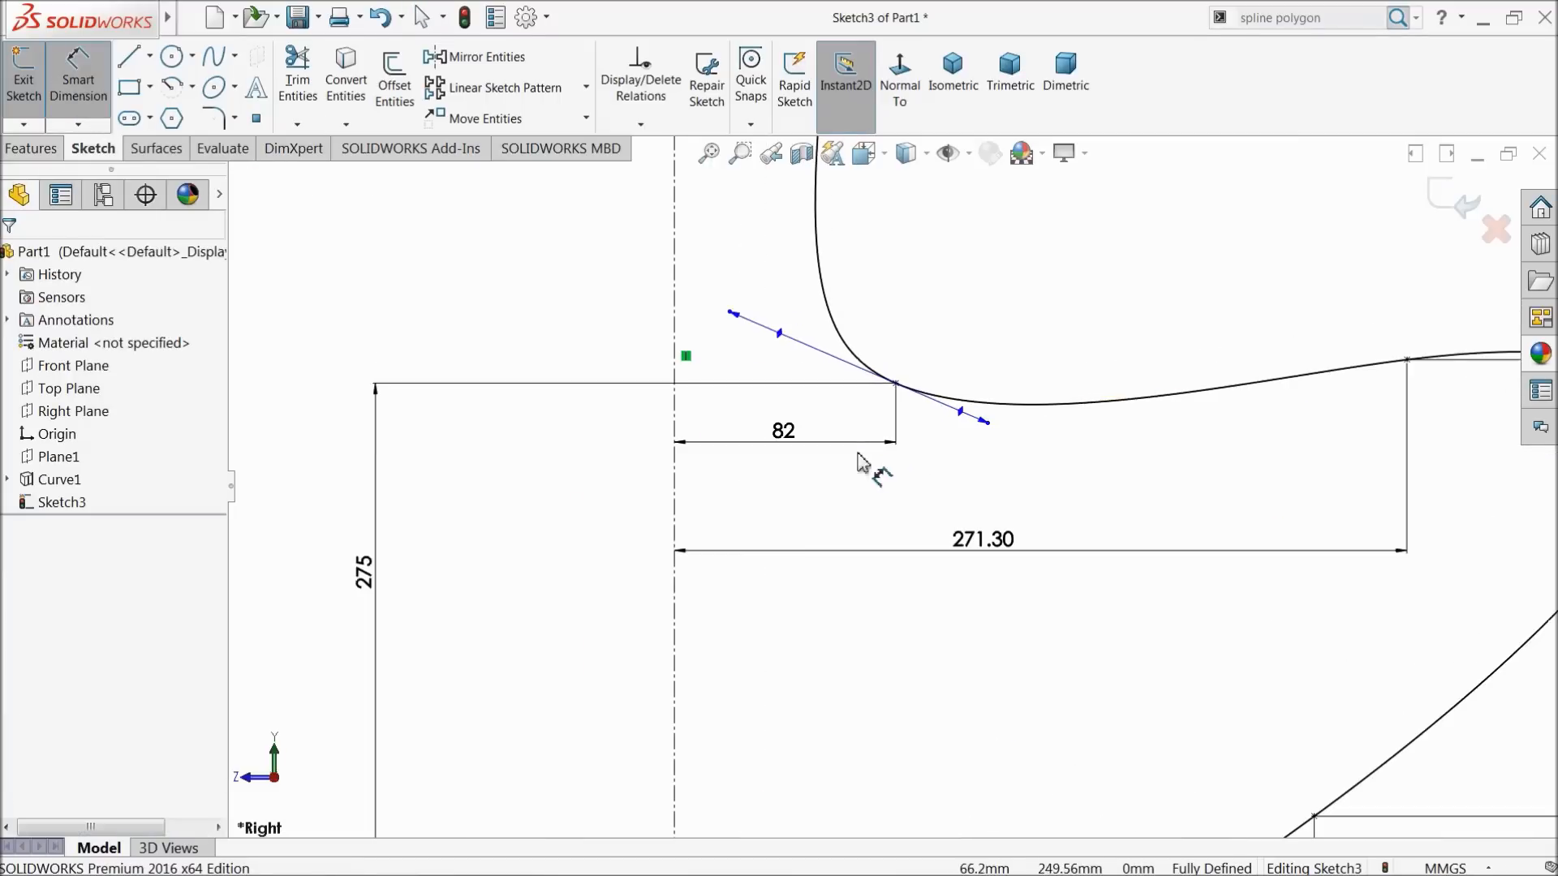
left_click(896, 382)
left_click(786, 343)
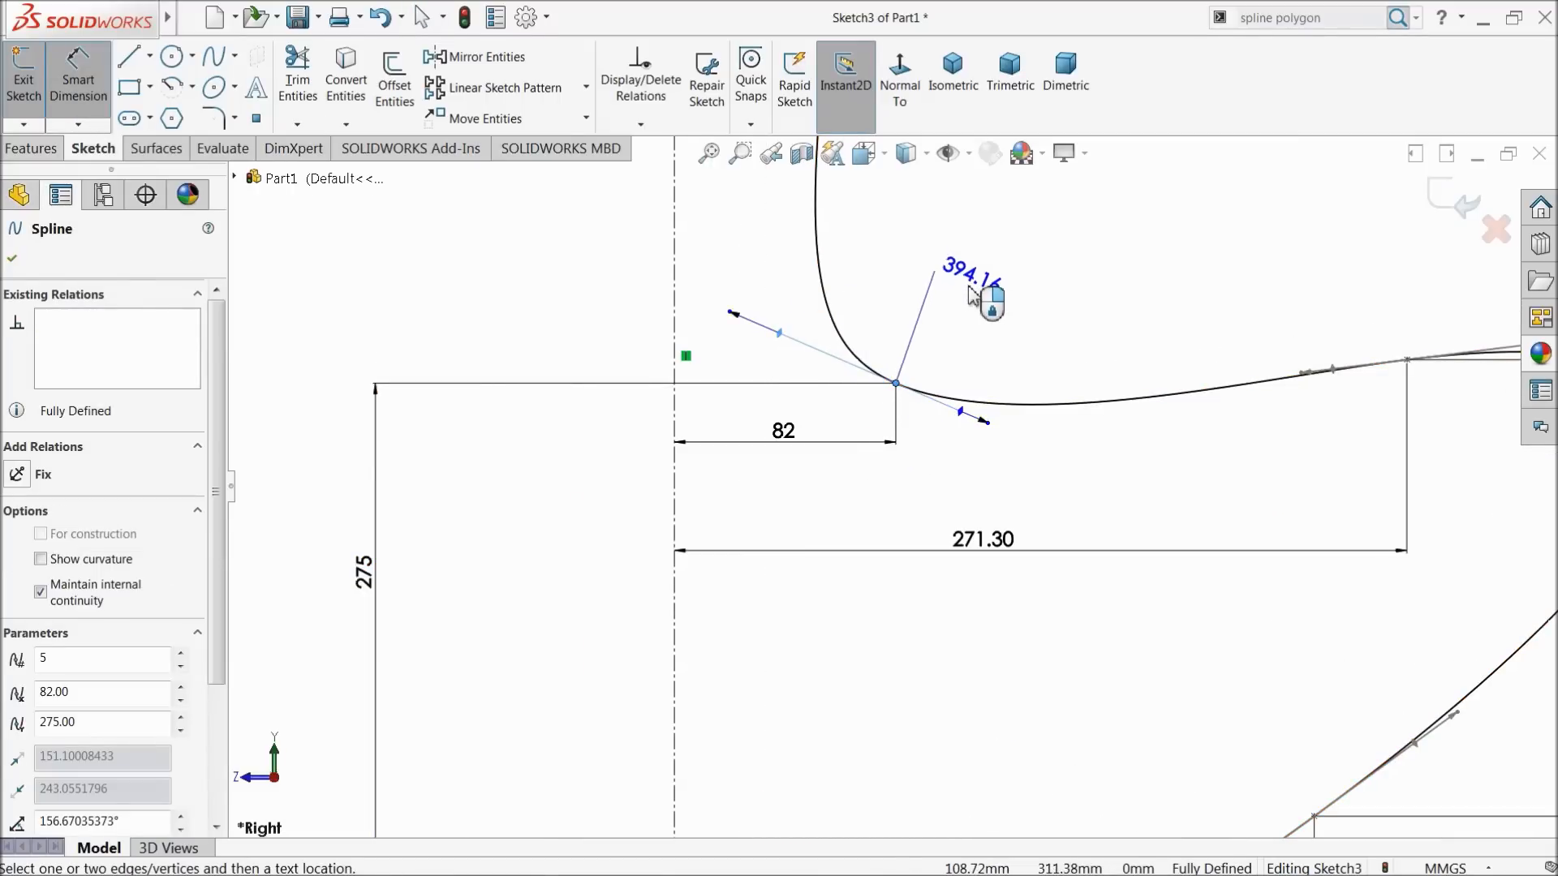
left_click(970, 288)
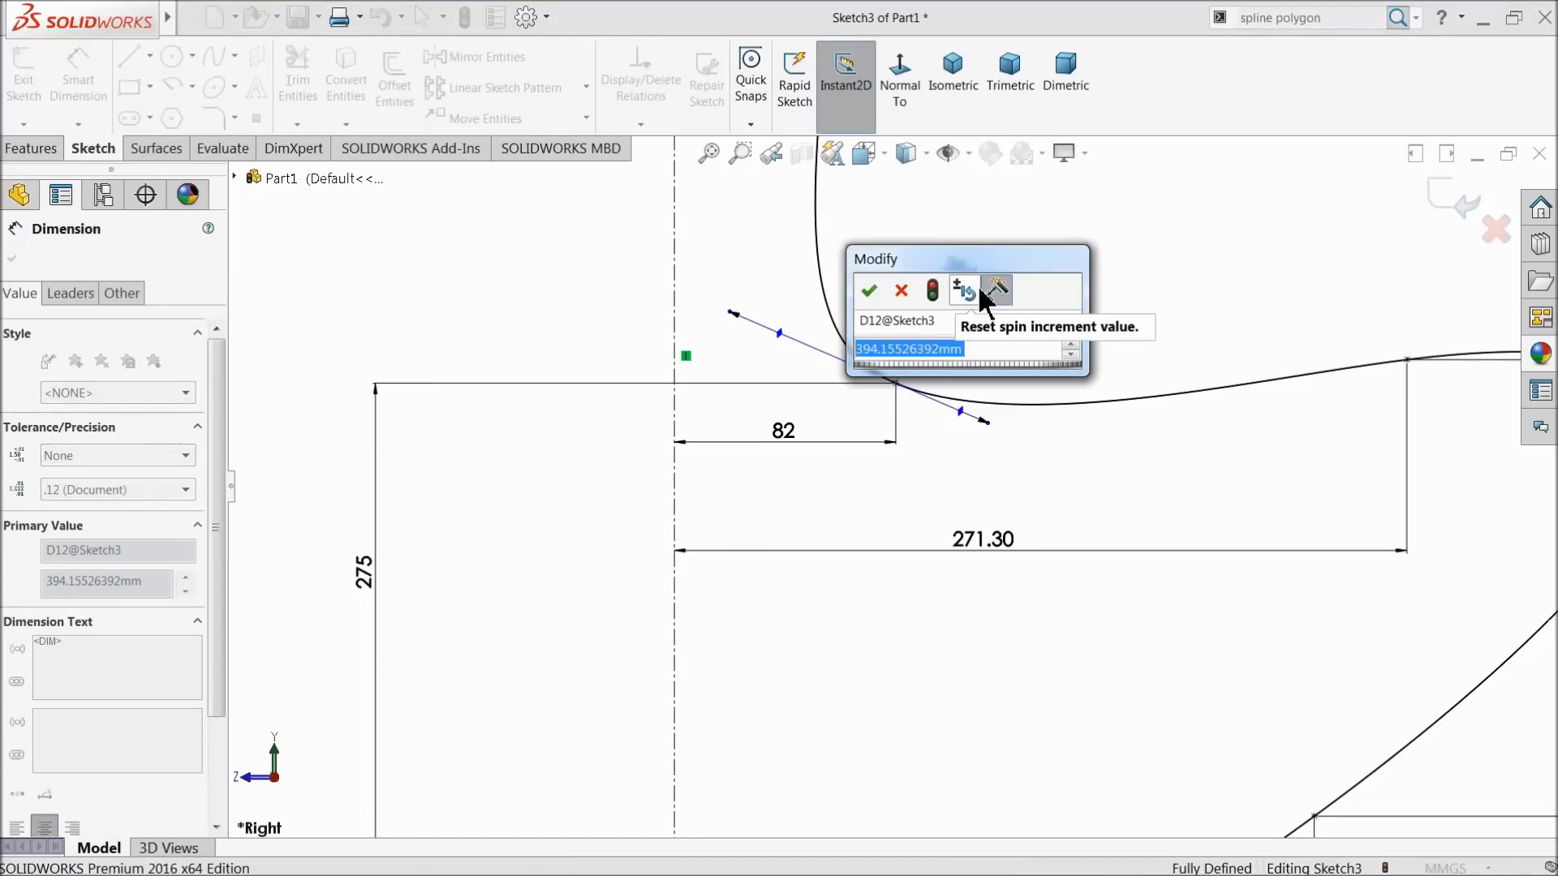
type("315")
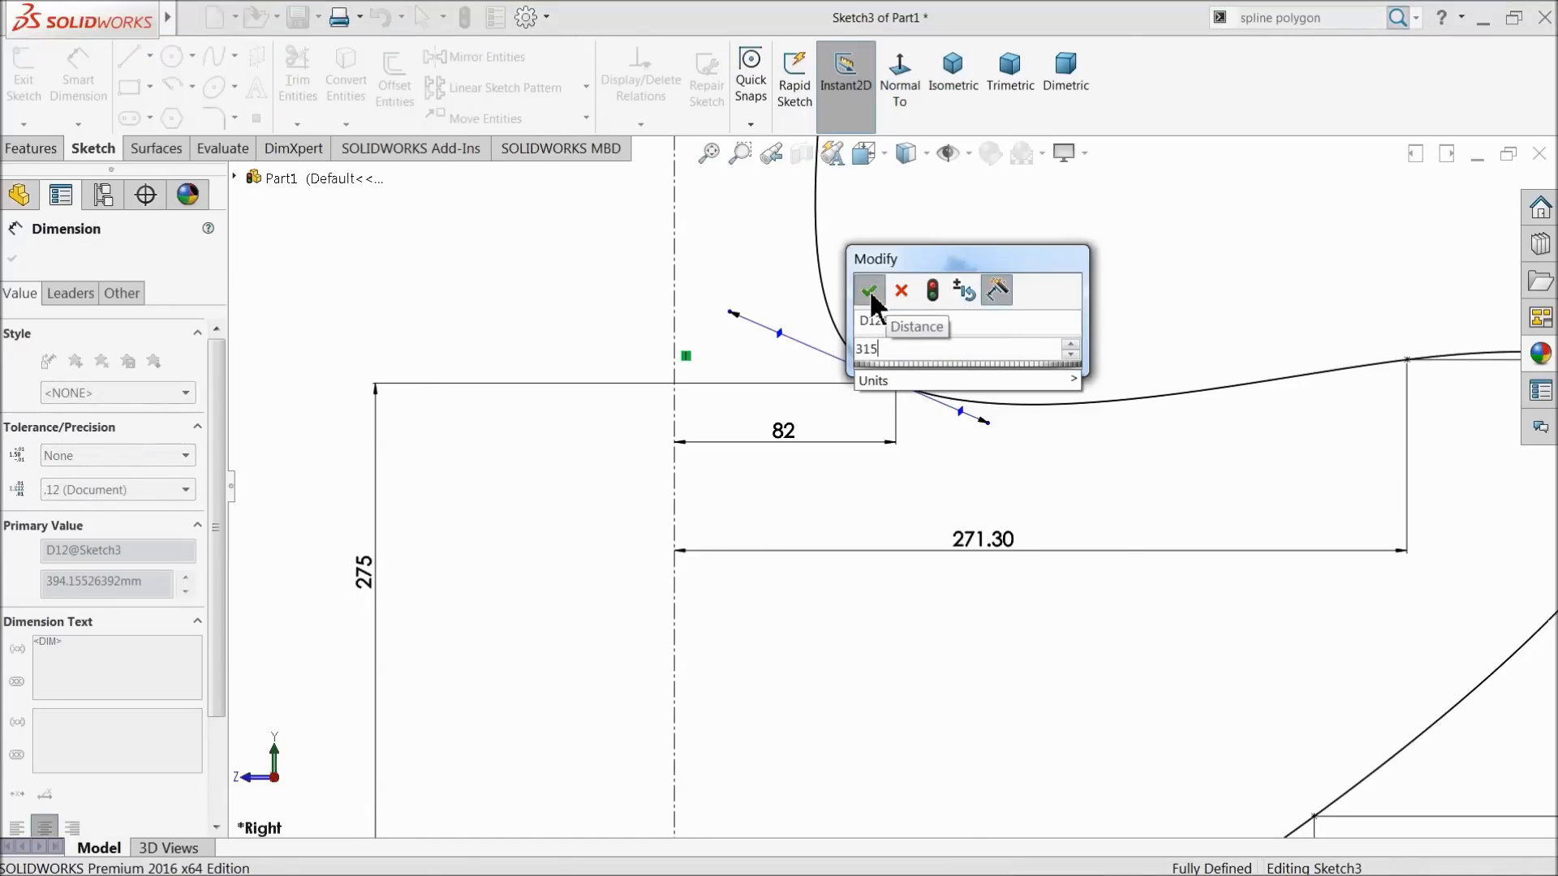
left_click(869, 293)
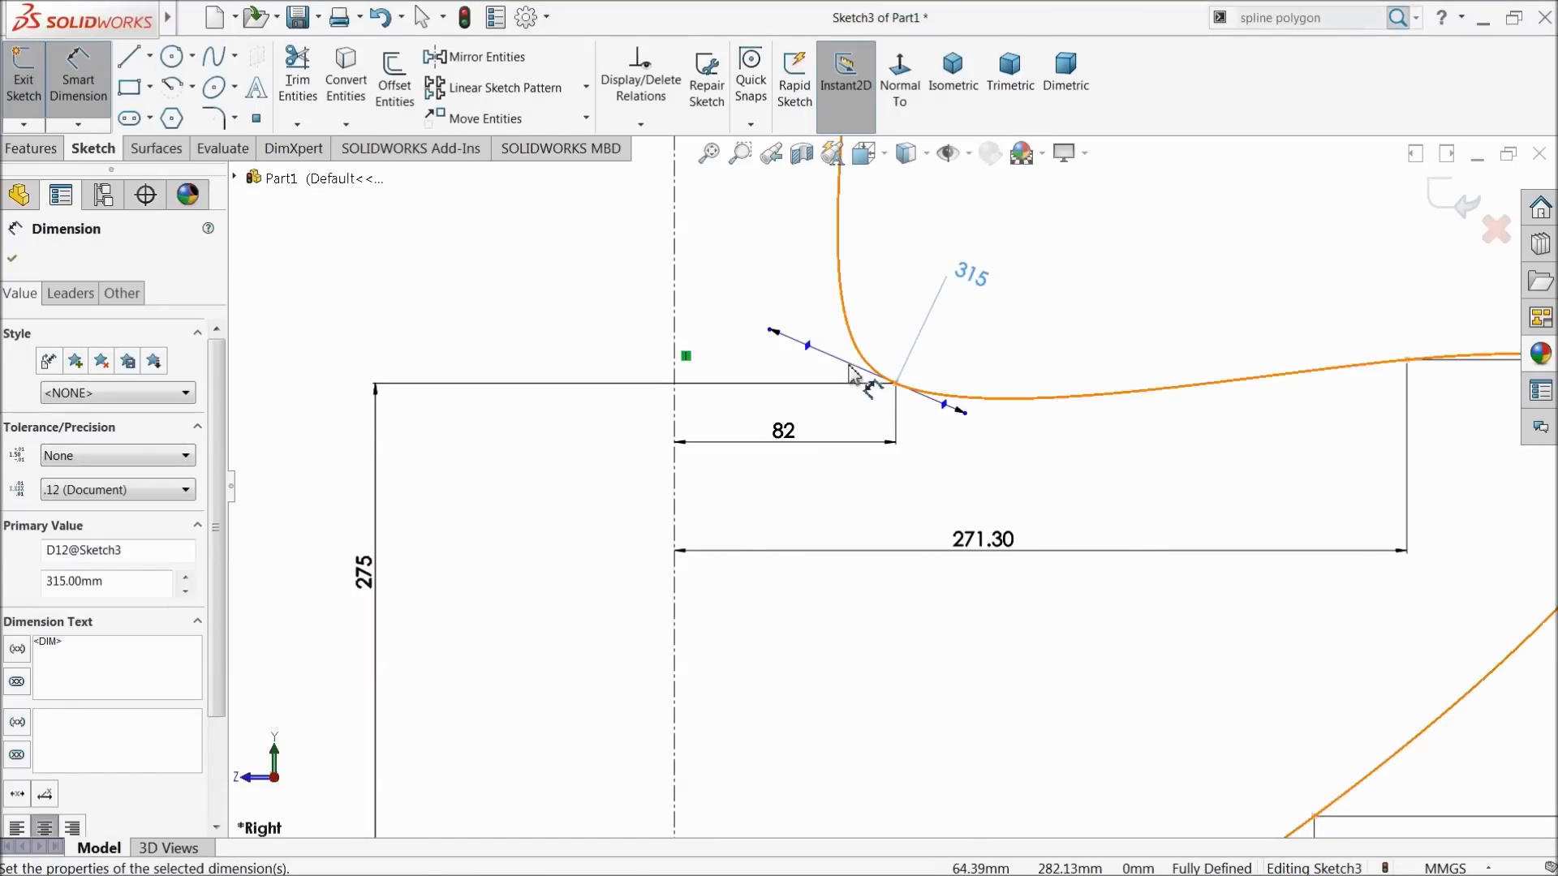
Dimension the angle between the inner bend's tangent handle and the vertical centerline at 65 degrees
left_click(675, 469)
left_click(773, 332)
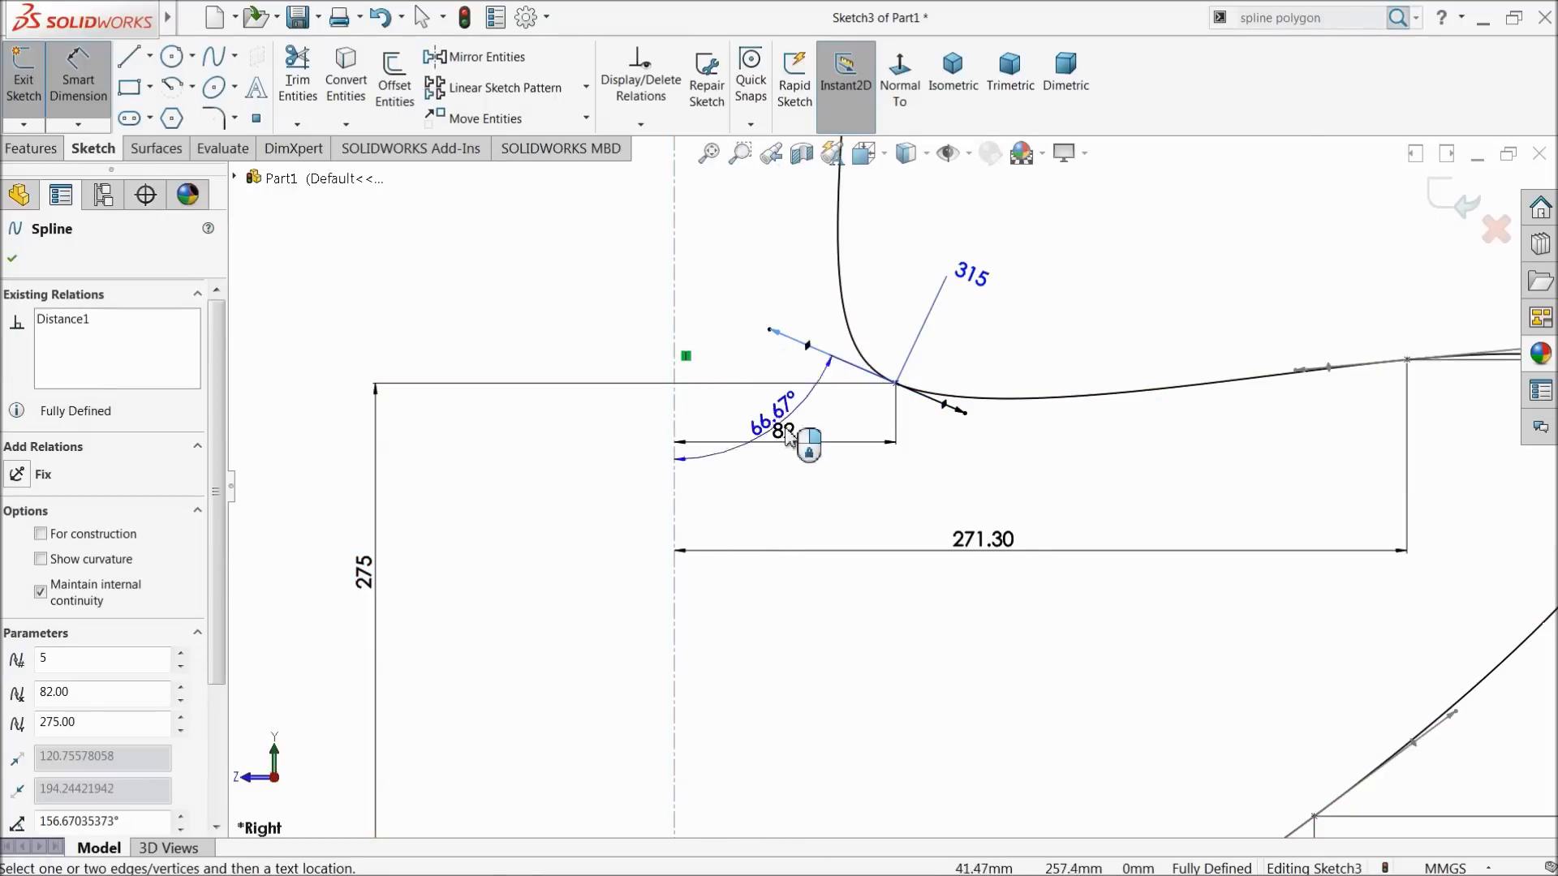
left_click(838, 497)
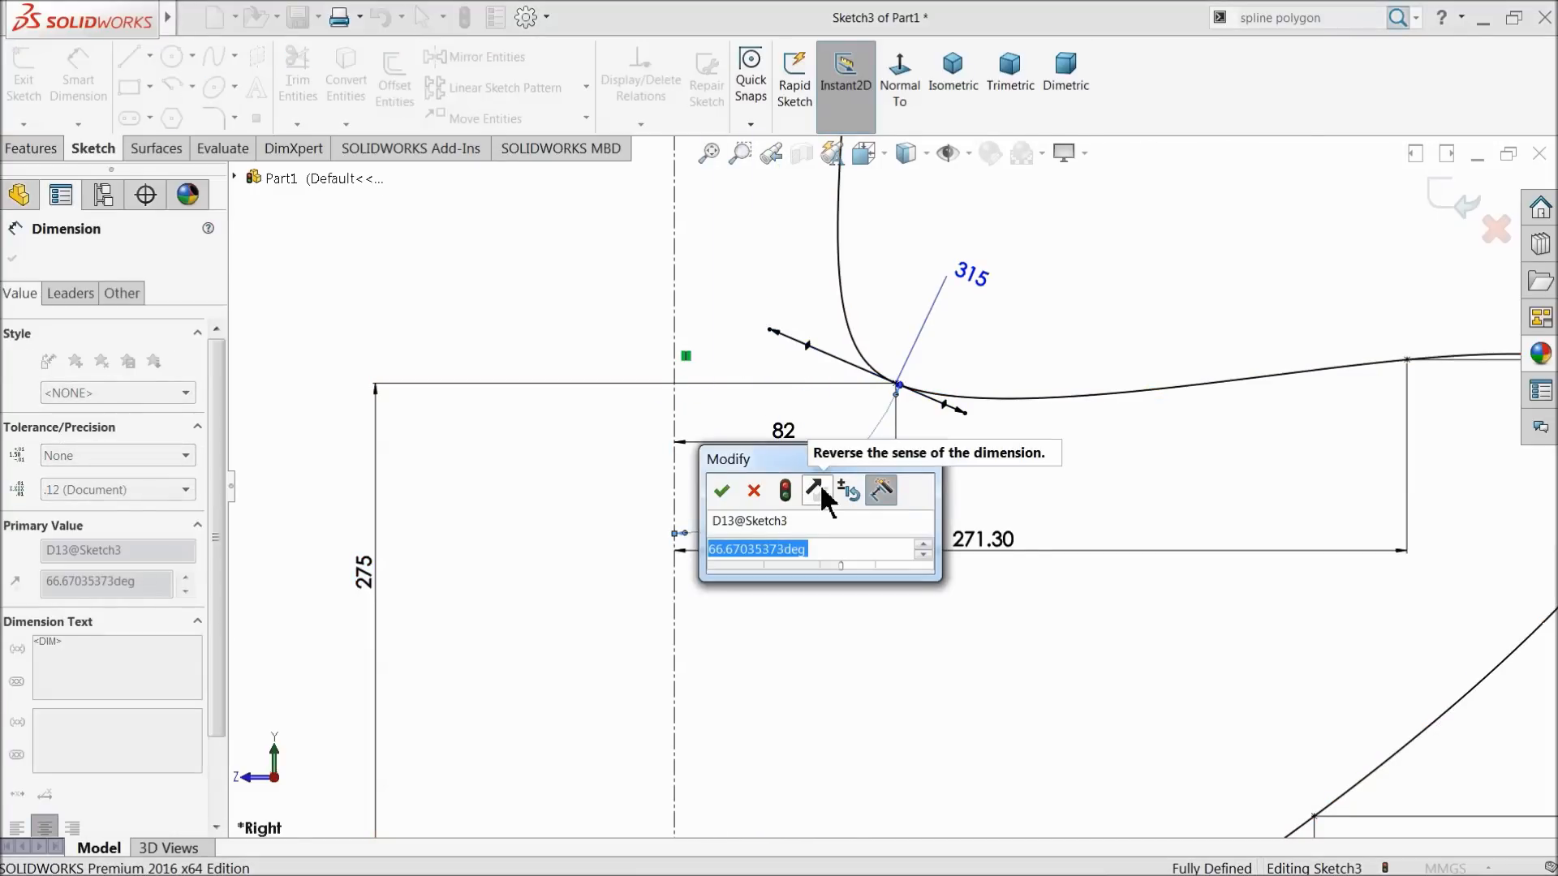
type("65")
key("Return")
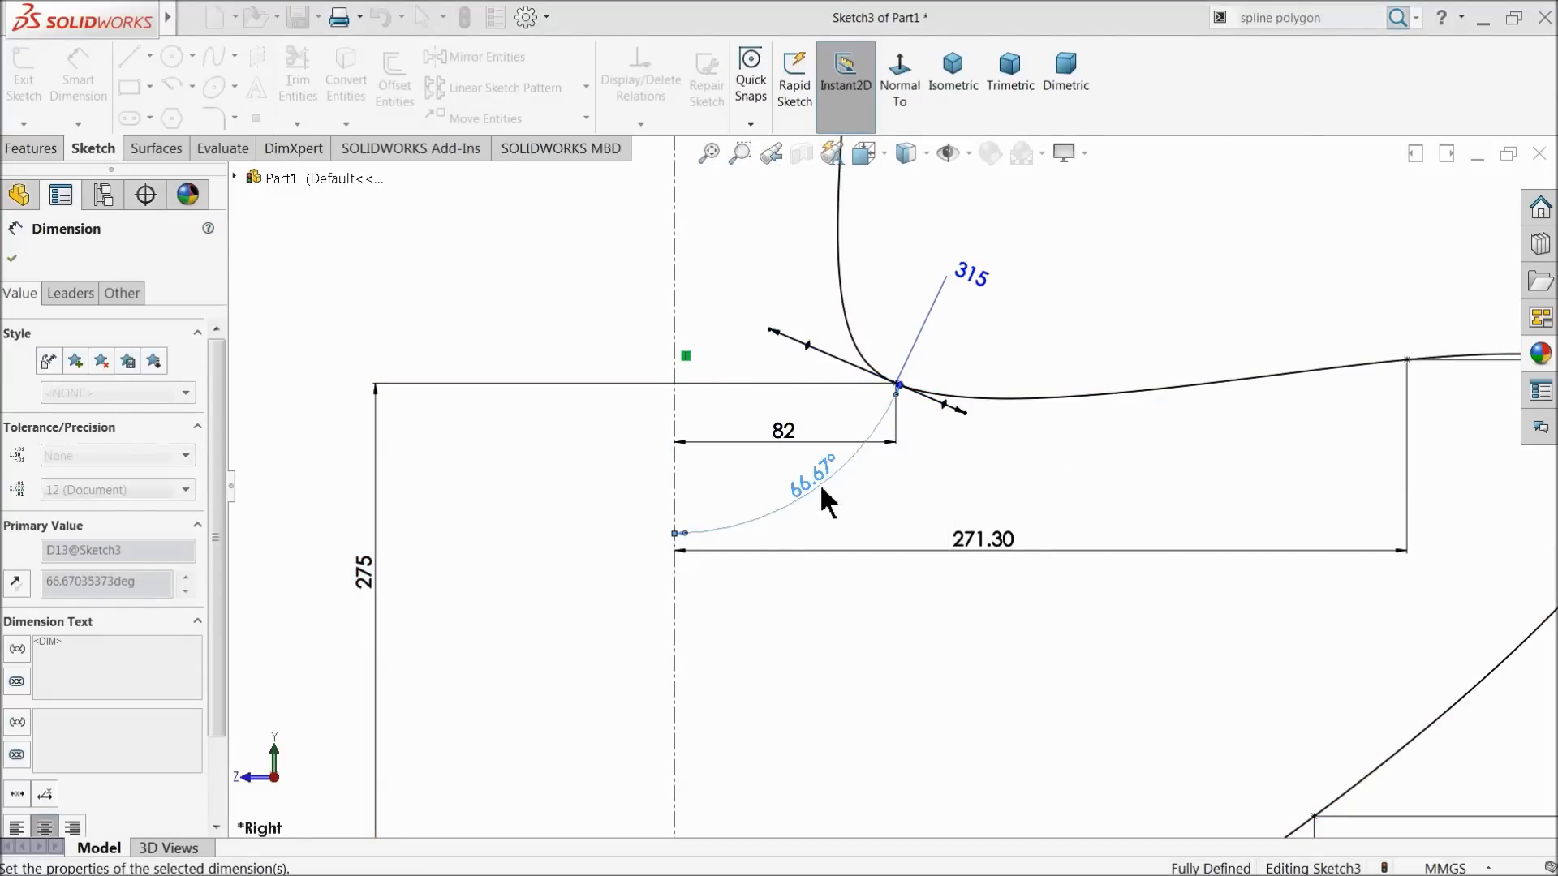
Dimension the angle between the tangent handle at the spline's upper endpoint and the vertical centerline at 50 degrees
scroll(836, 511, "up", 2)
scroll(757, 462, "up", 5)
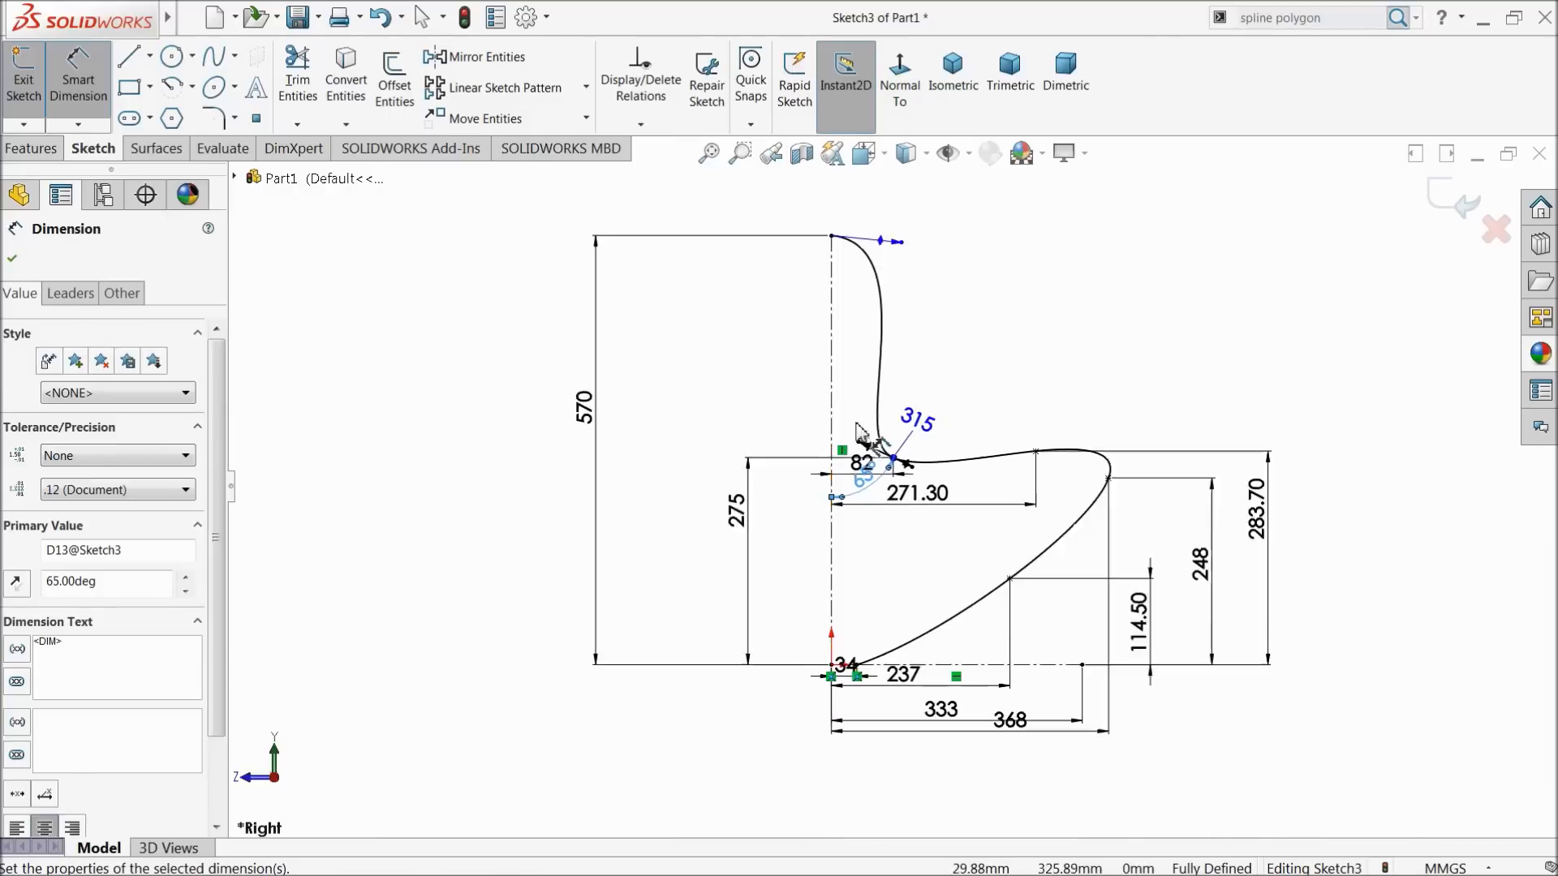
scroll(854, 333, "down", 3)
scroll(854, 333, "down", 3)
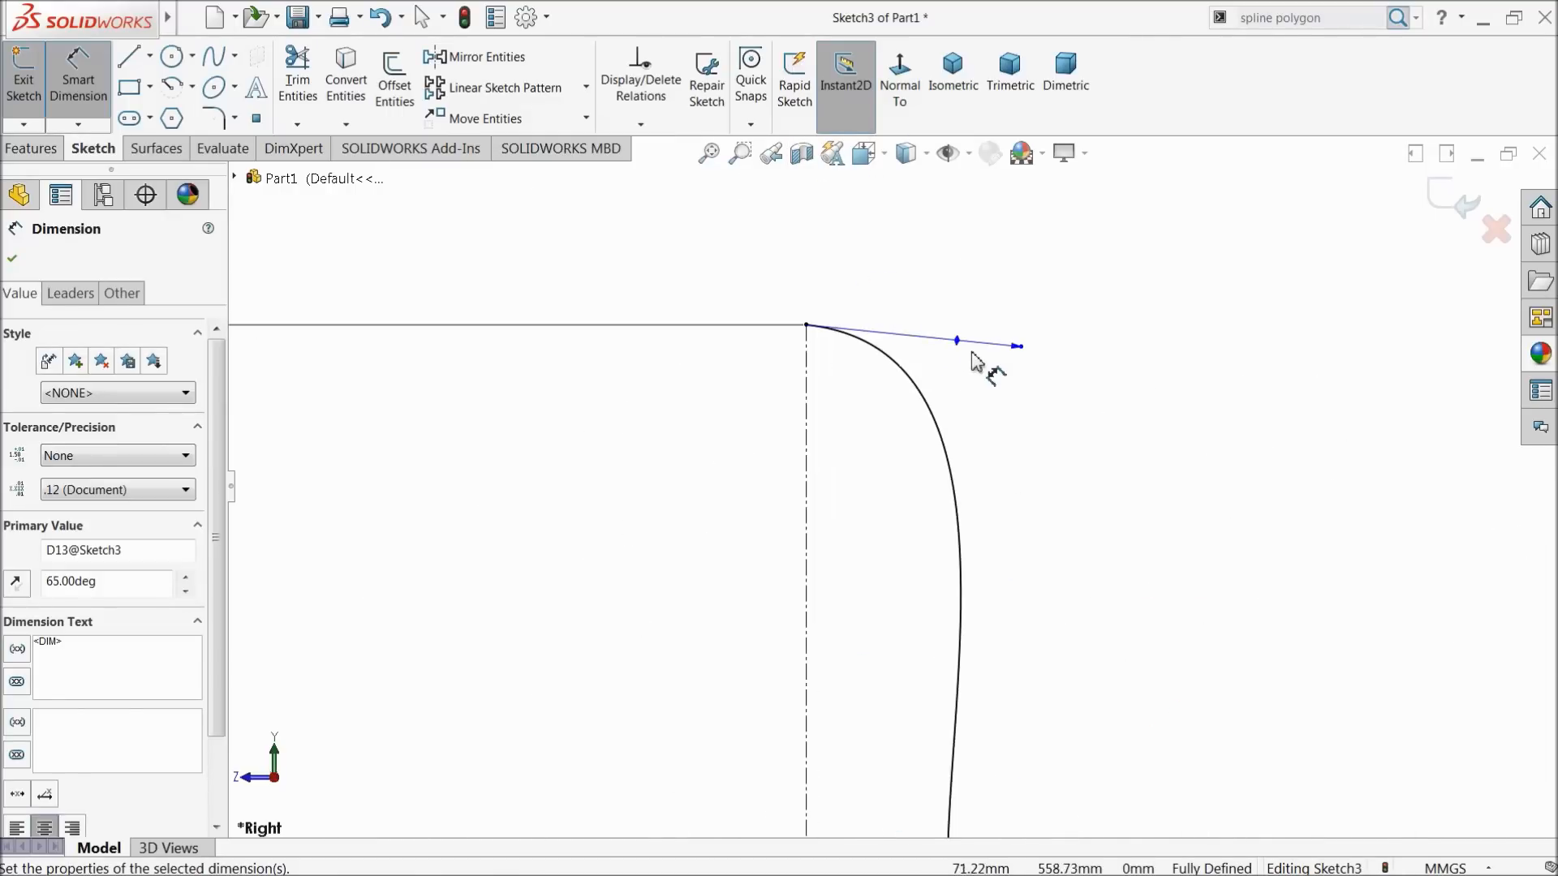
left_click(955, 342)
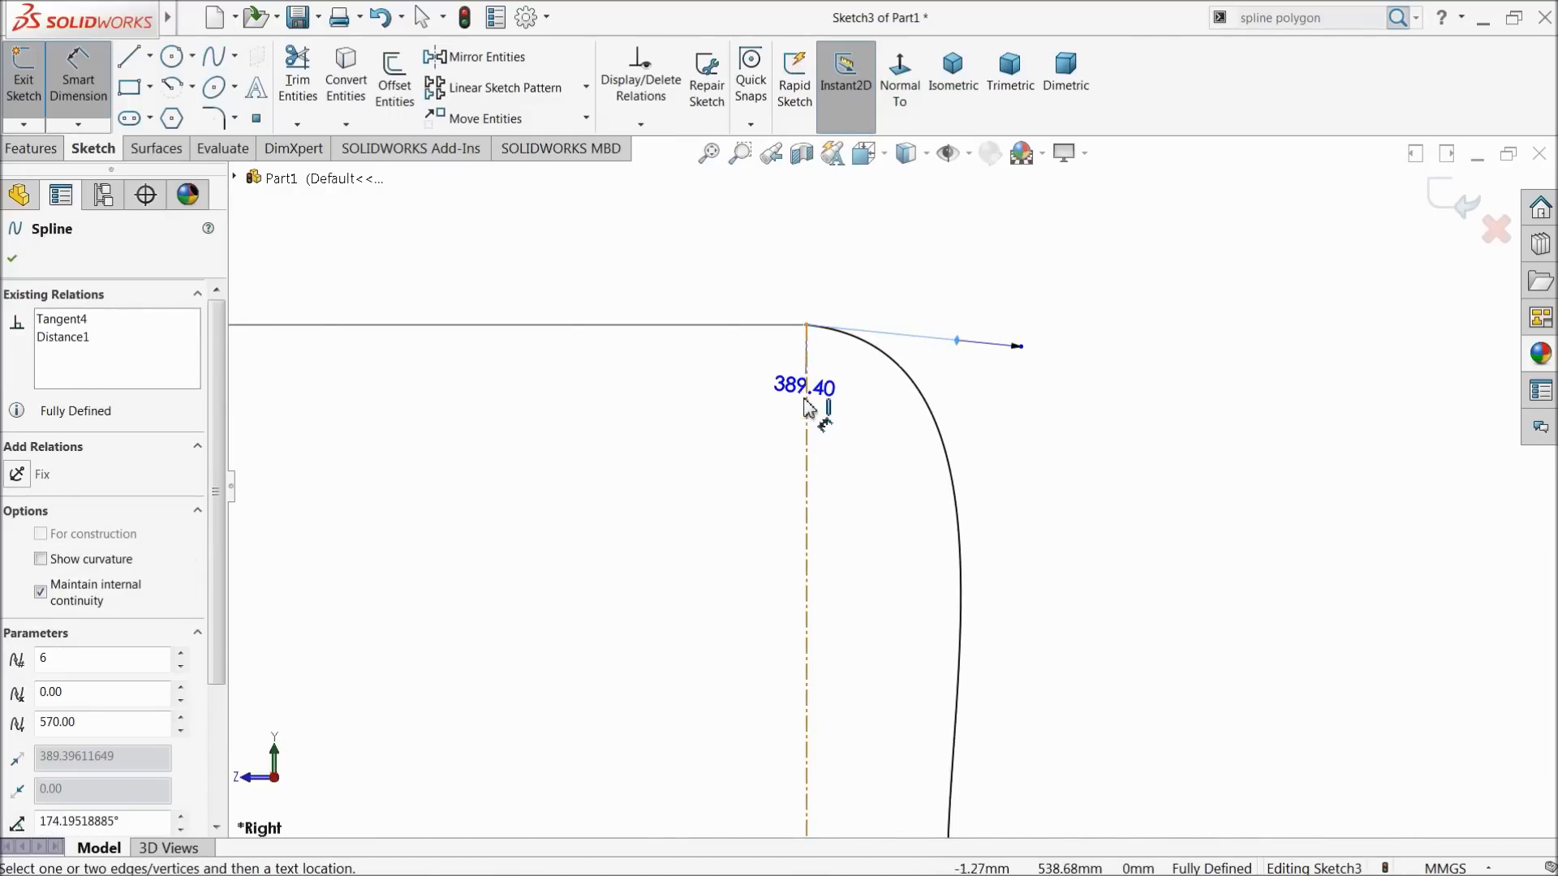
left_click(807, 408)
left_click(879, 425)
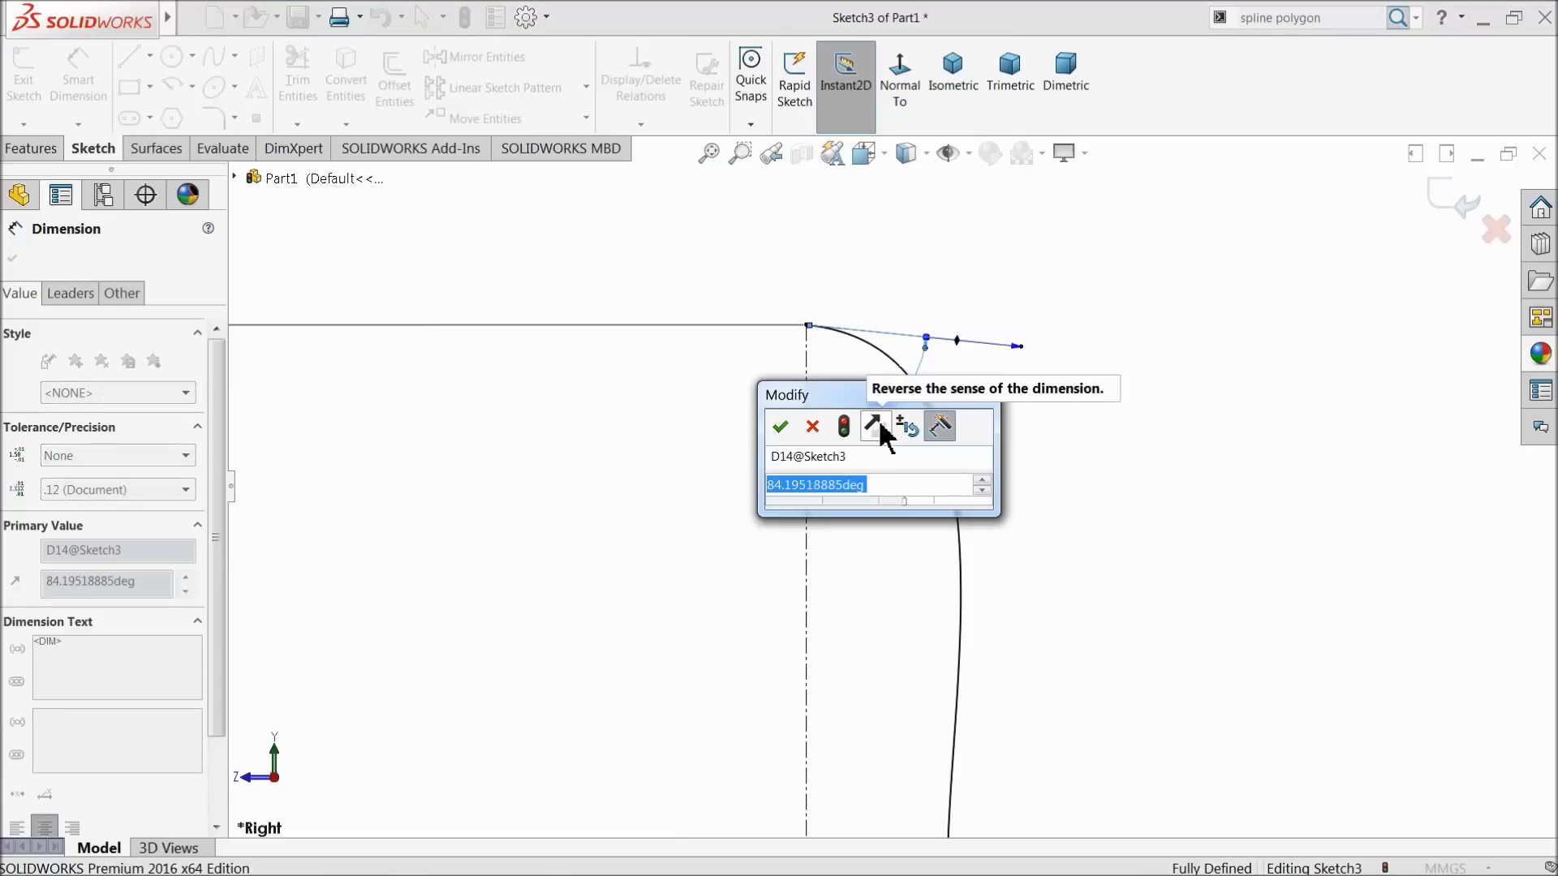
type("50")
key("Return")
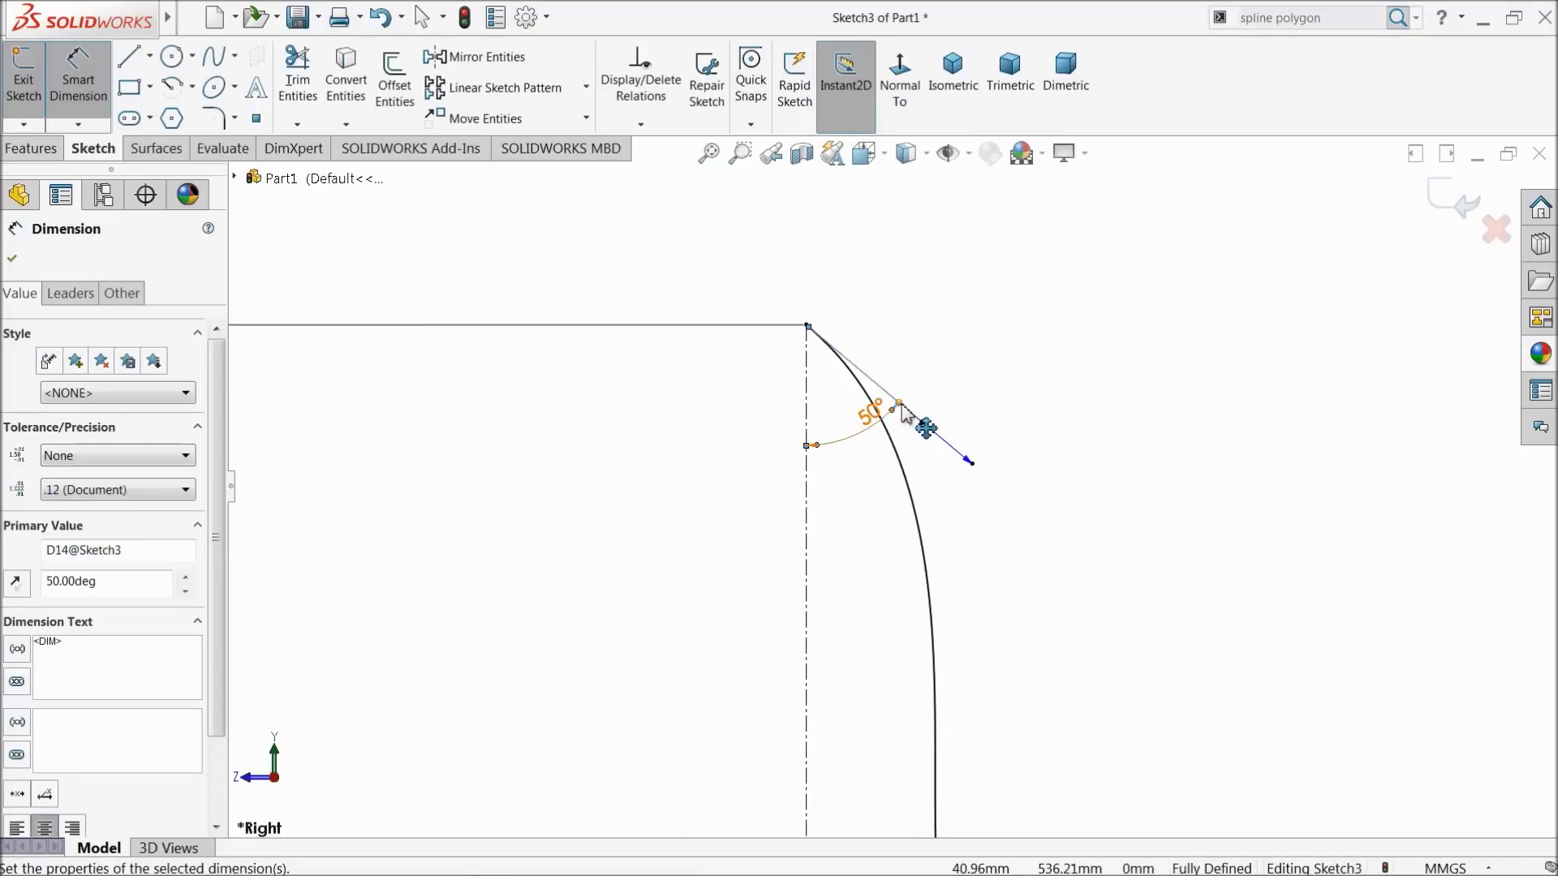
Dimension the tangent weight of the handle at the spline's upper endpoint at 380 mm
left_click(924, 425)
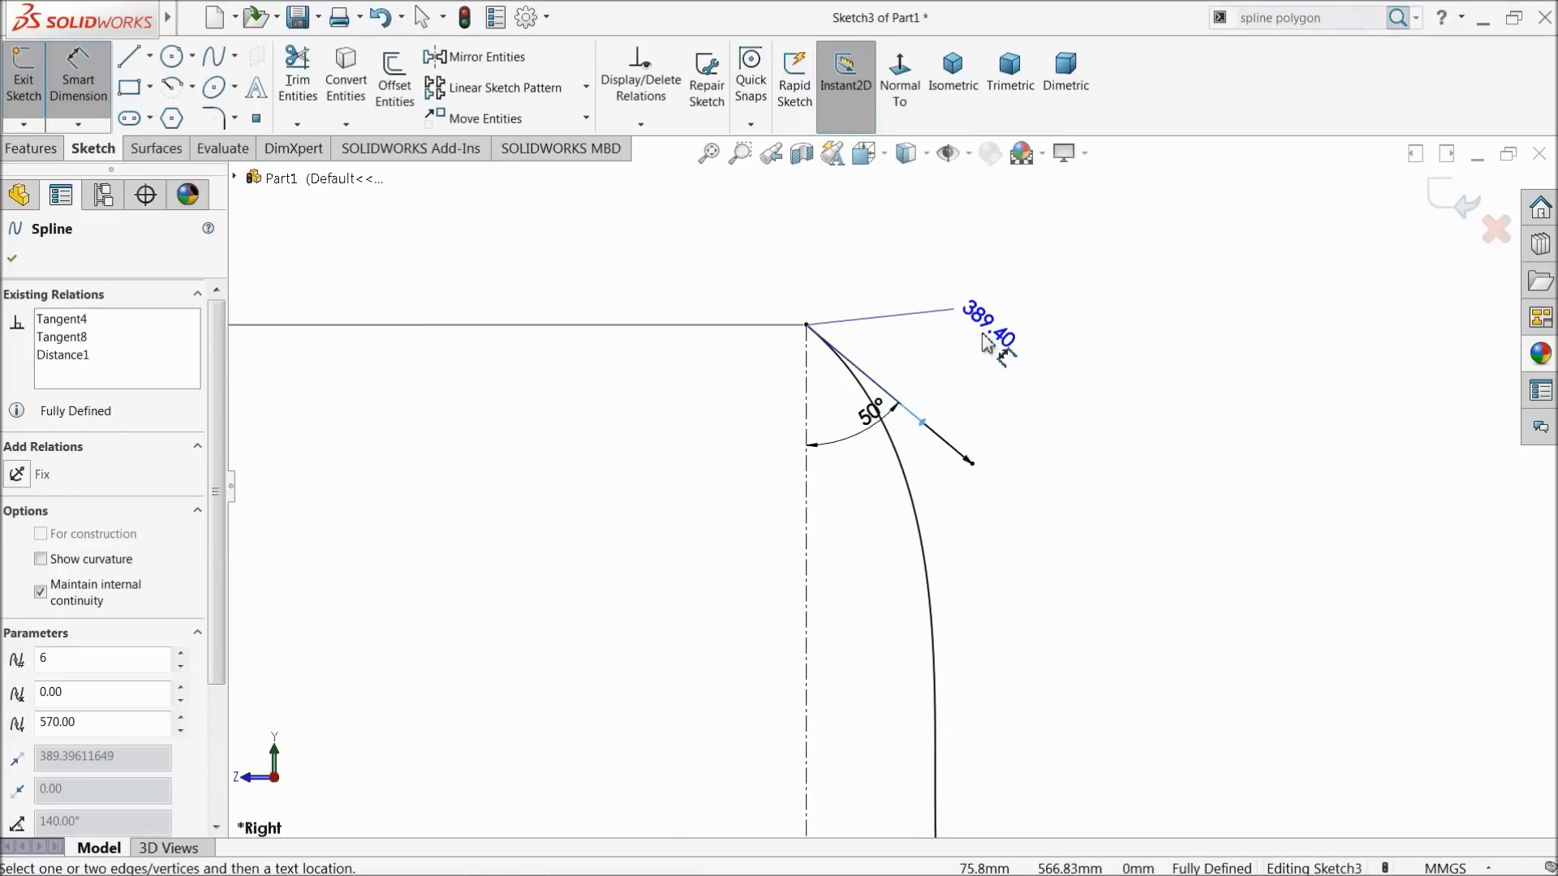
left_click(980, 329)
type("380")
key("Return")
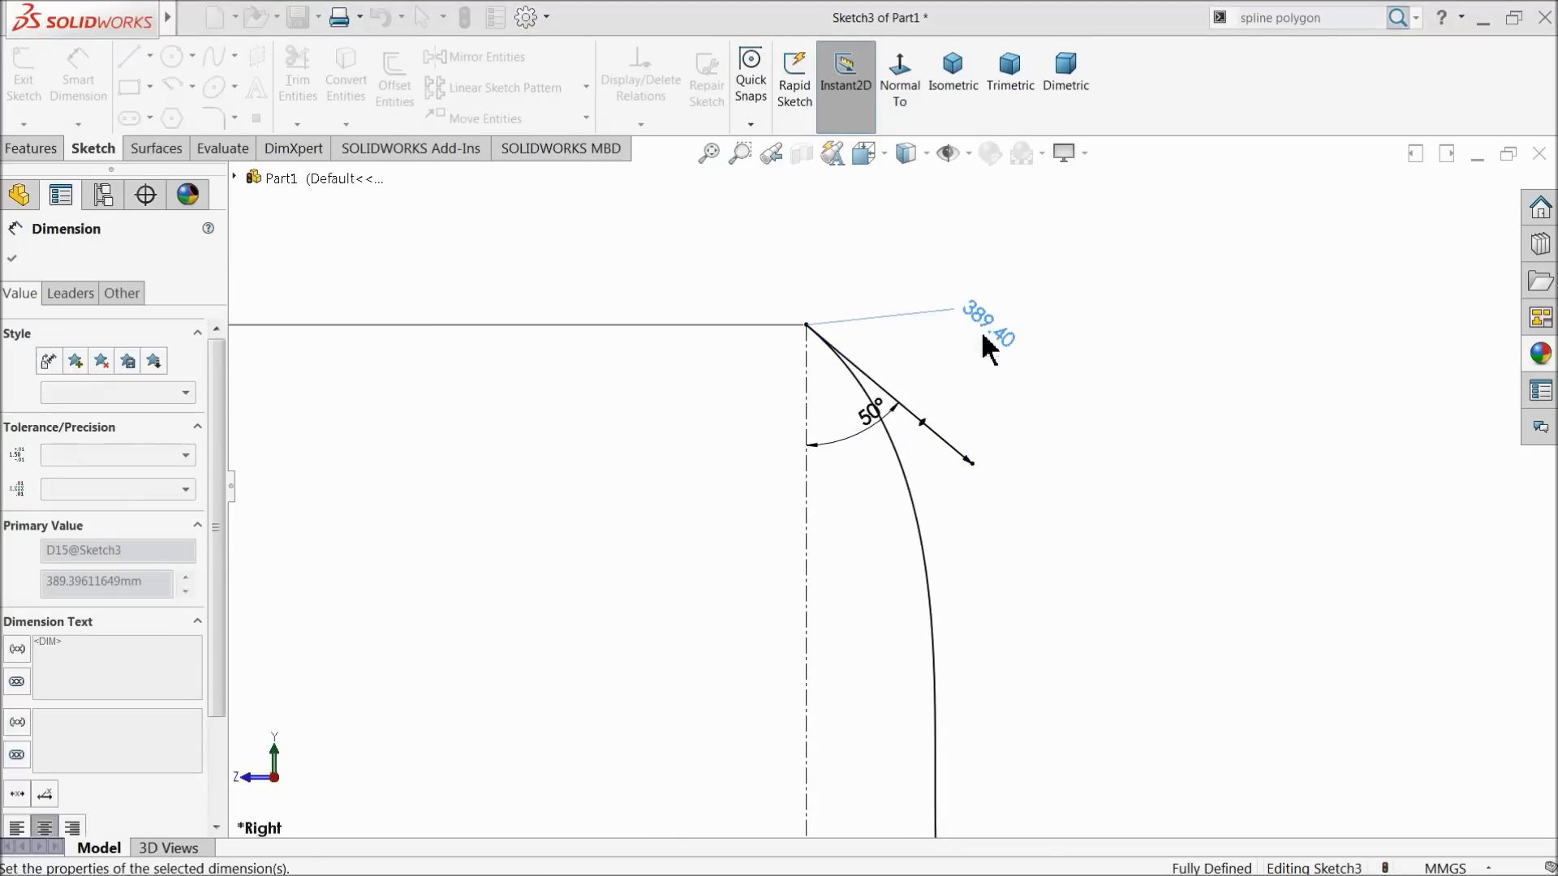
Dimension the angle between the tangent handle at the spline's lower endpoint and the horizontal centerline at 60 degrees
scroll(929, 427, "down", 3)
scroll(929, 427, "down", 2)
scroll(812, 657, "up", 6)
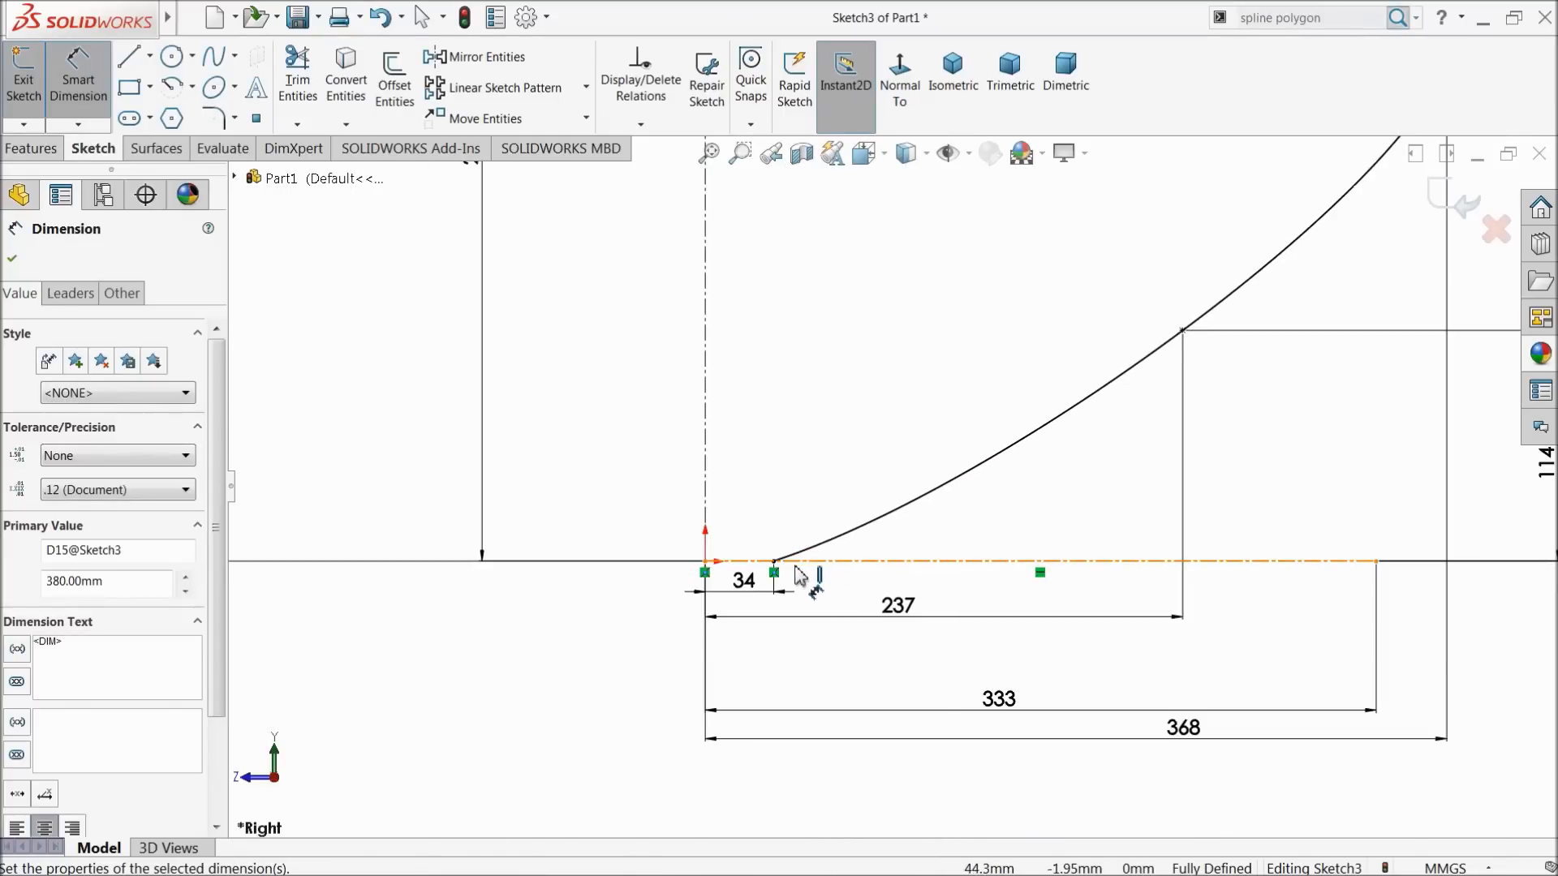
left_click(803, 554)
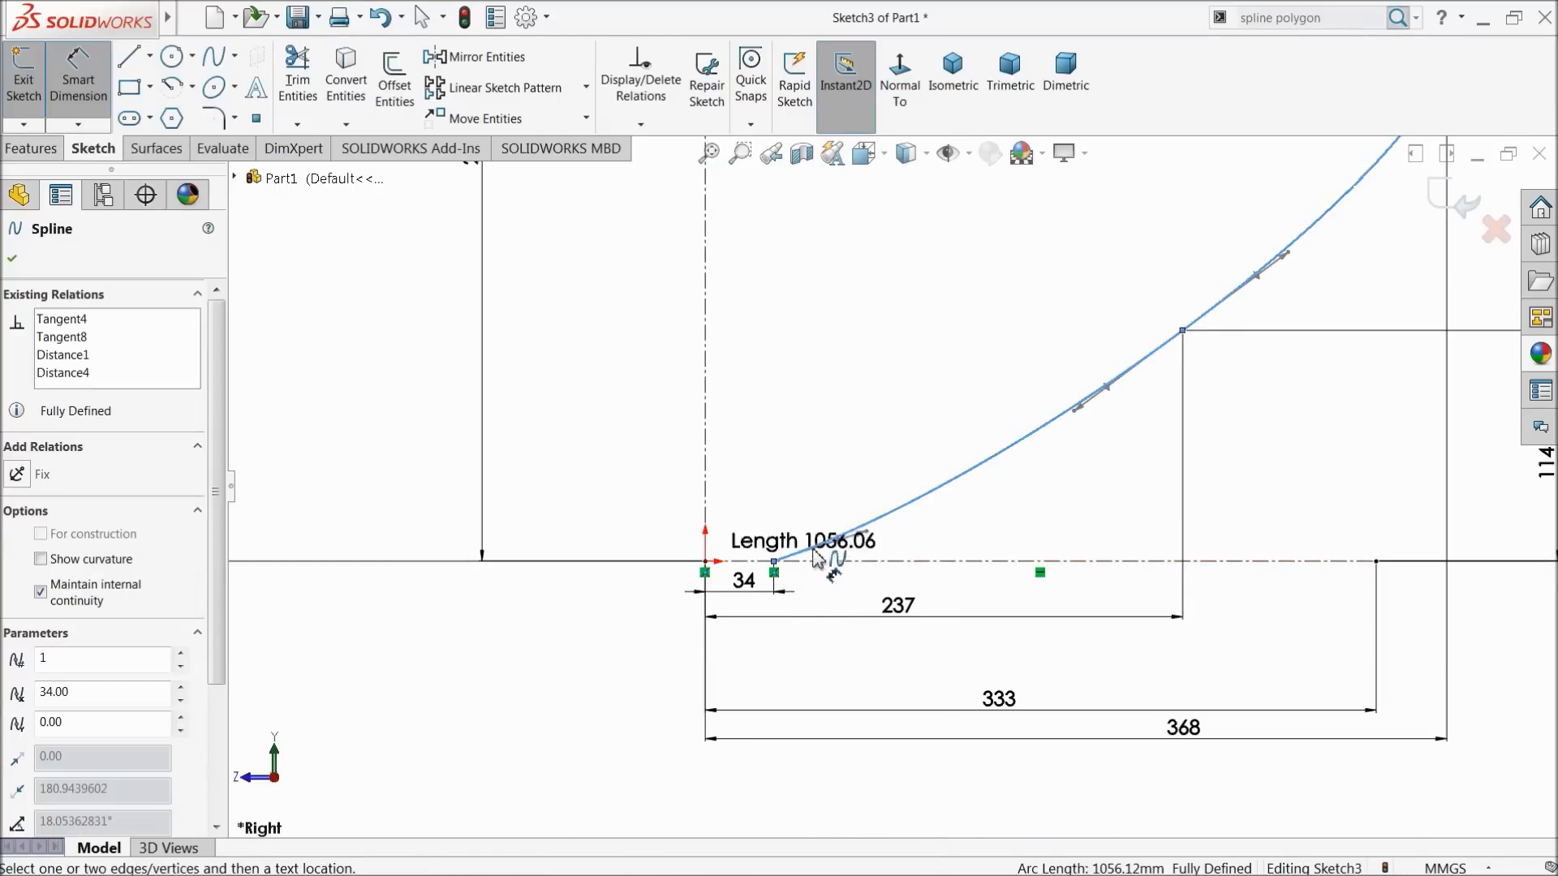
left_click(892, 561)
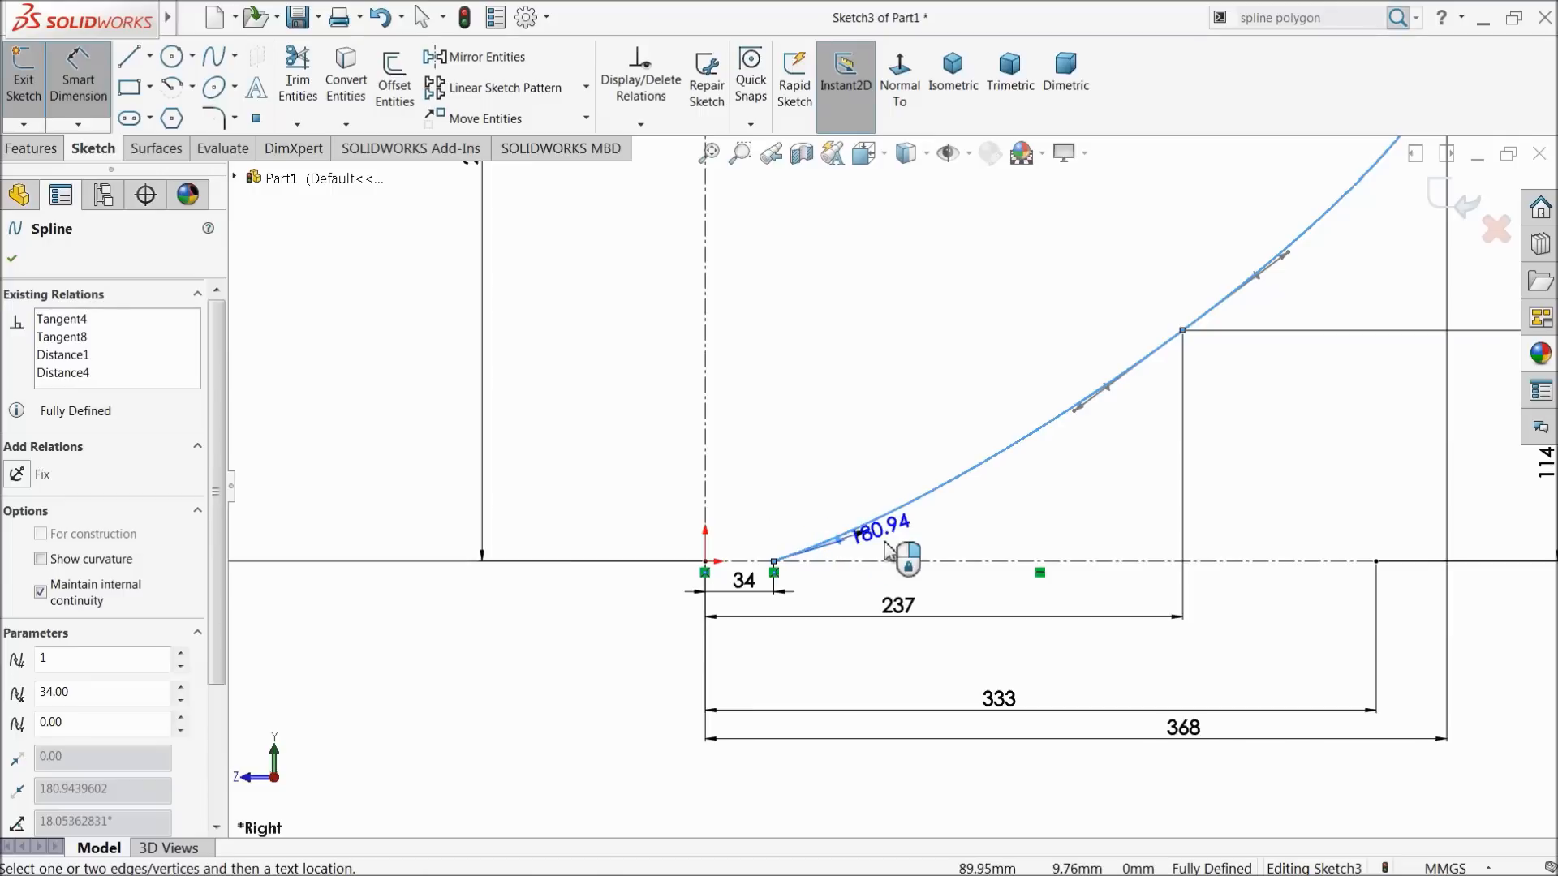
left_click(932, 542)
type("60")
key("Return")
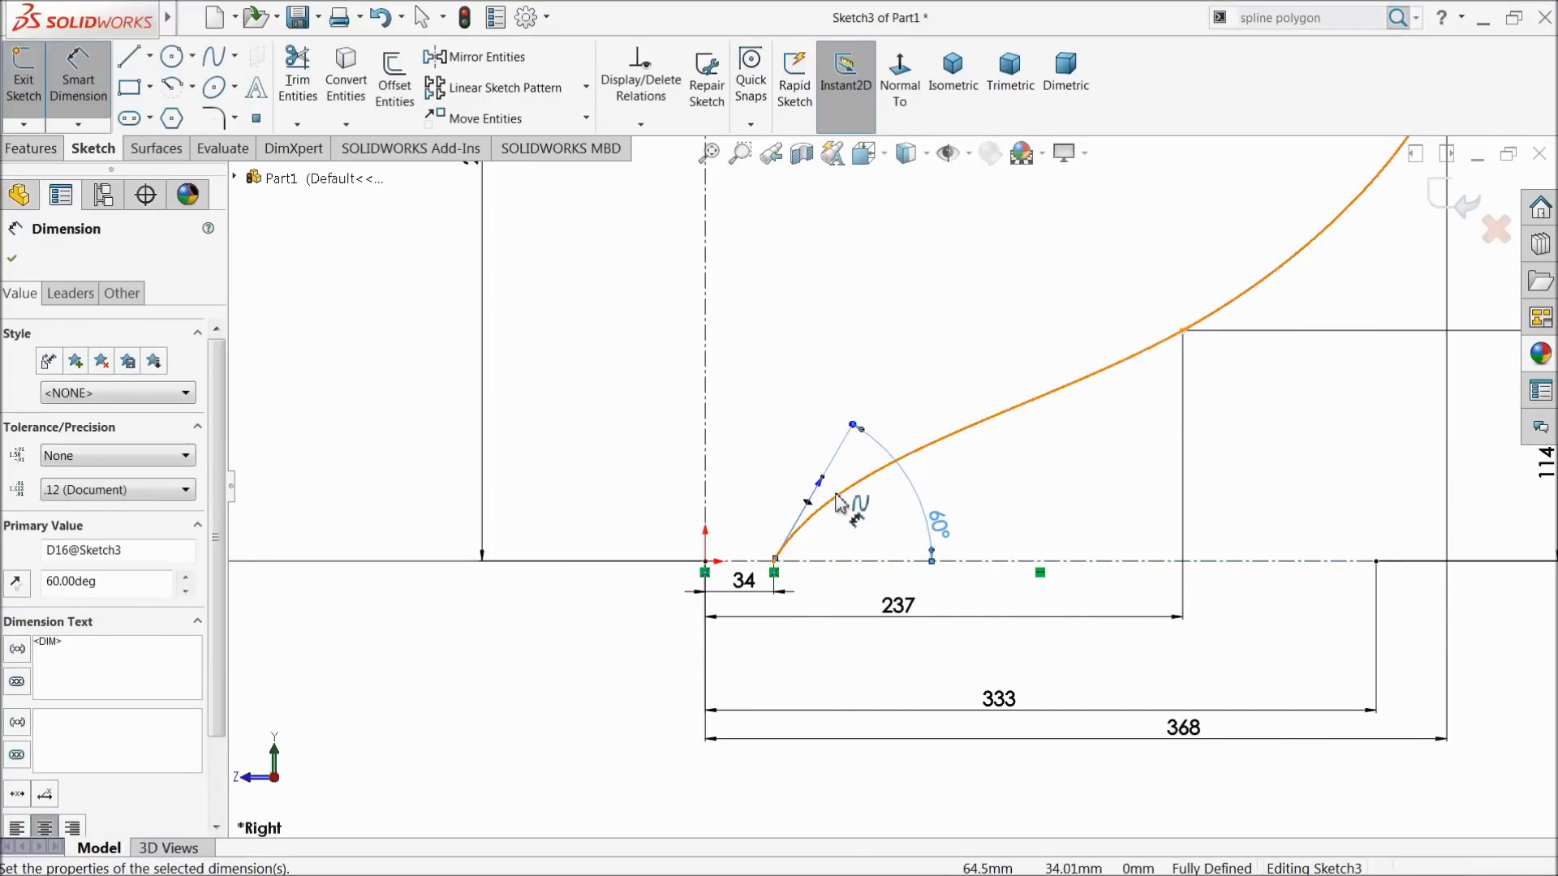
Dimension the tangent weight of the handle at the spline's lower endpoint at 135 mm
left_click(809, 510)
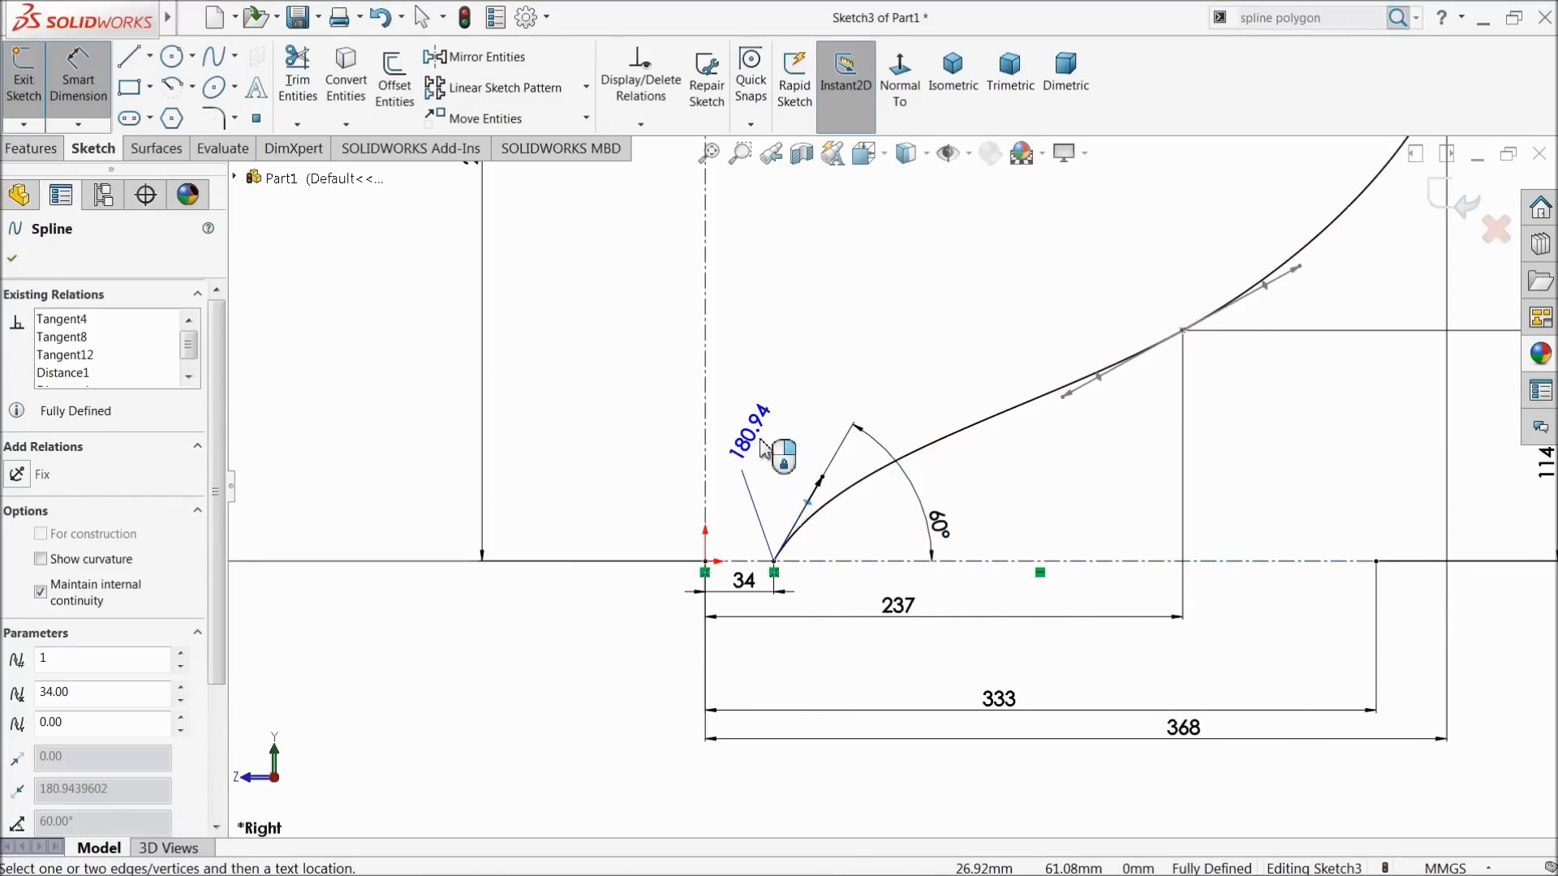
left_click(775, 451)
type("135")
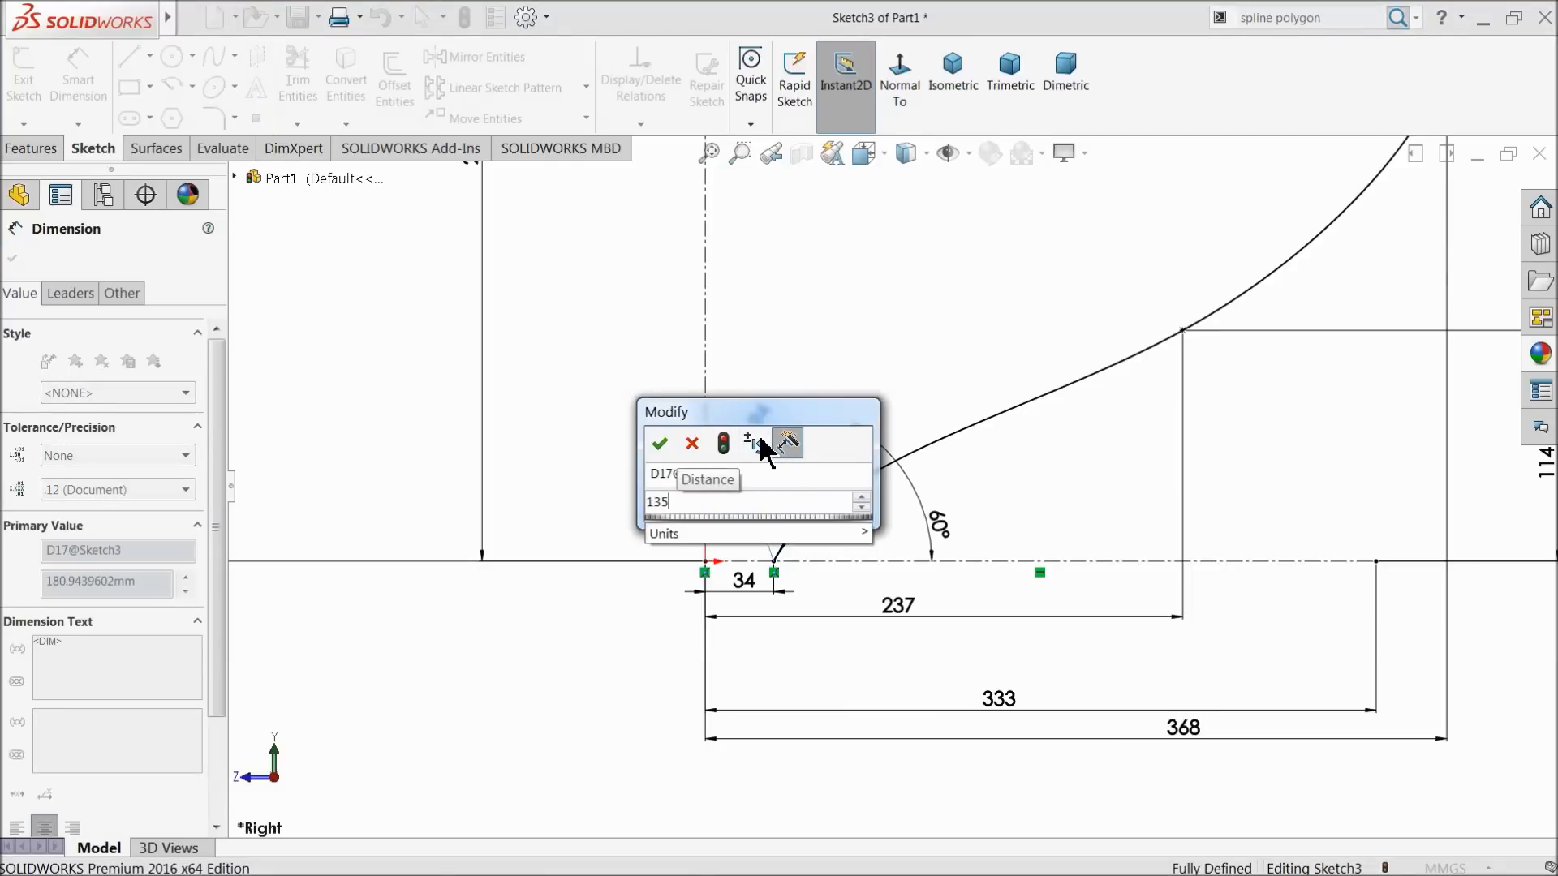
left_click(659, 444)
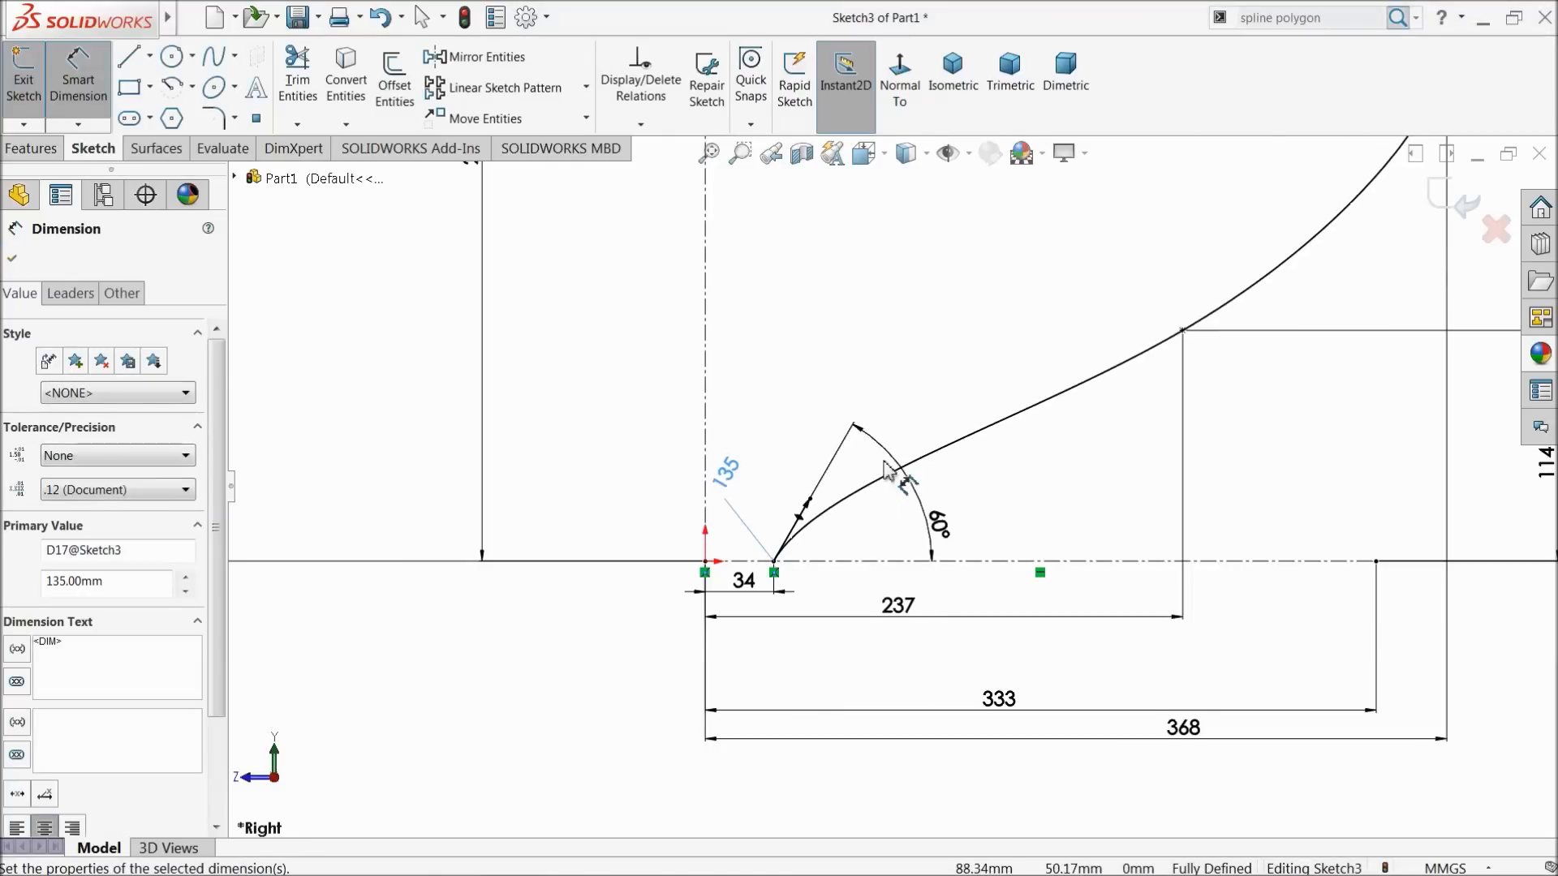
Dimension the angle between the tangent handle at the 237 mm spline point and the horizontal centerline at 30 degrees
scroll(948, 428, "down", 3)
left_click(946, 418)
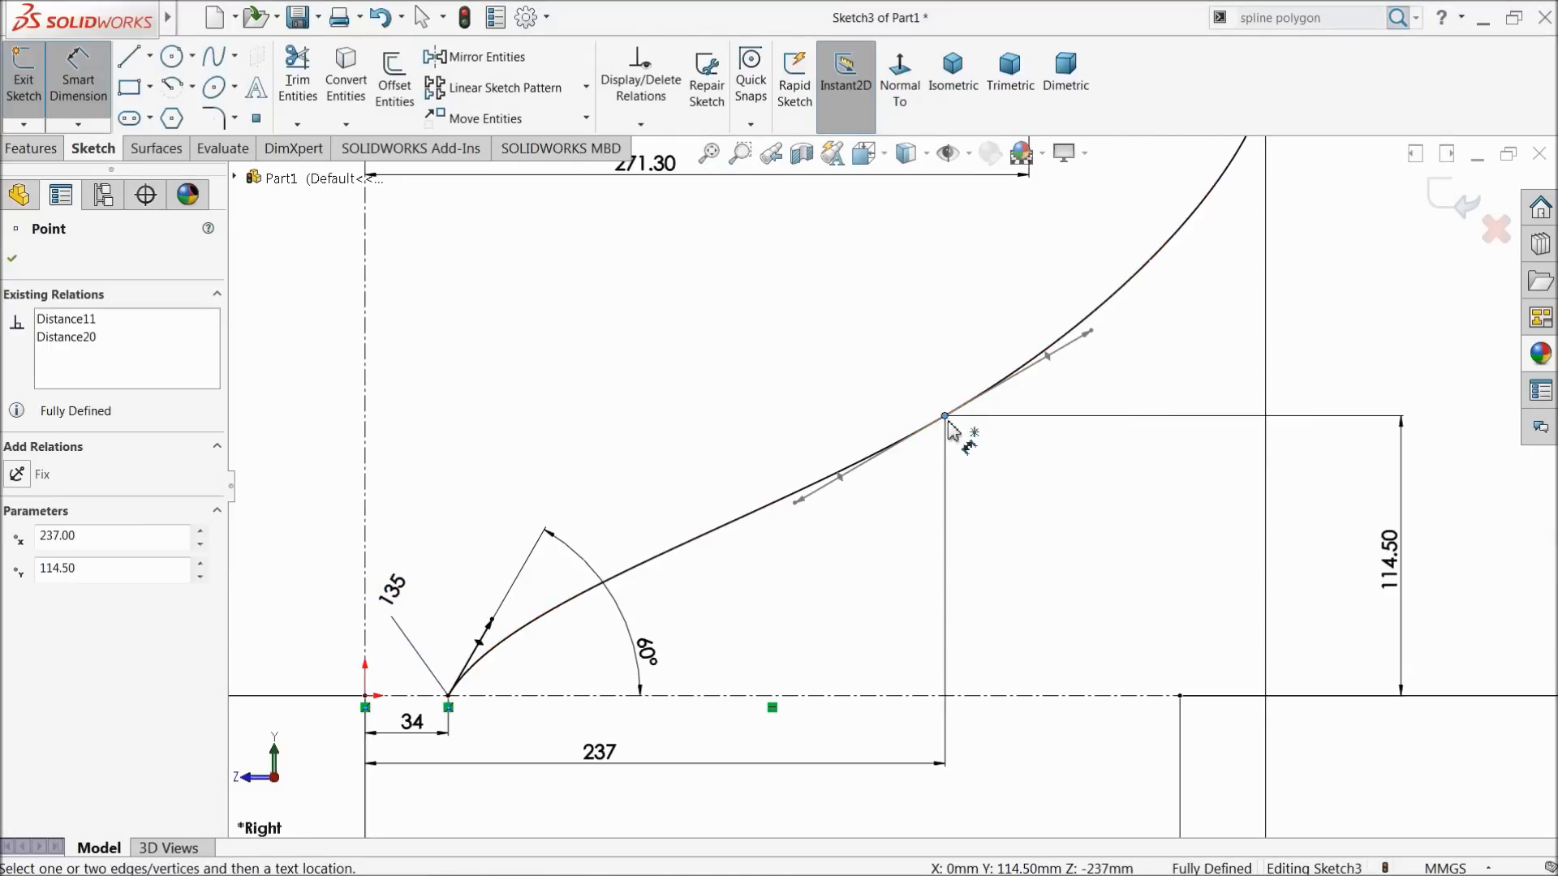
left_click(841, 478)
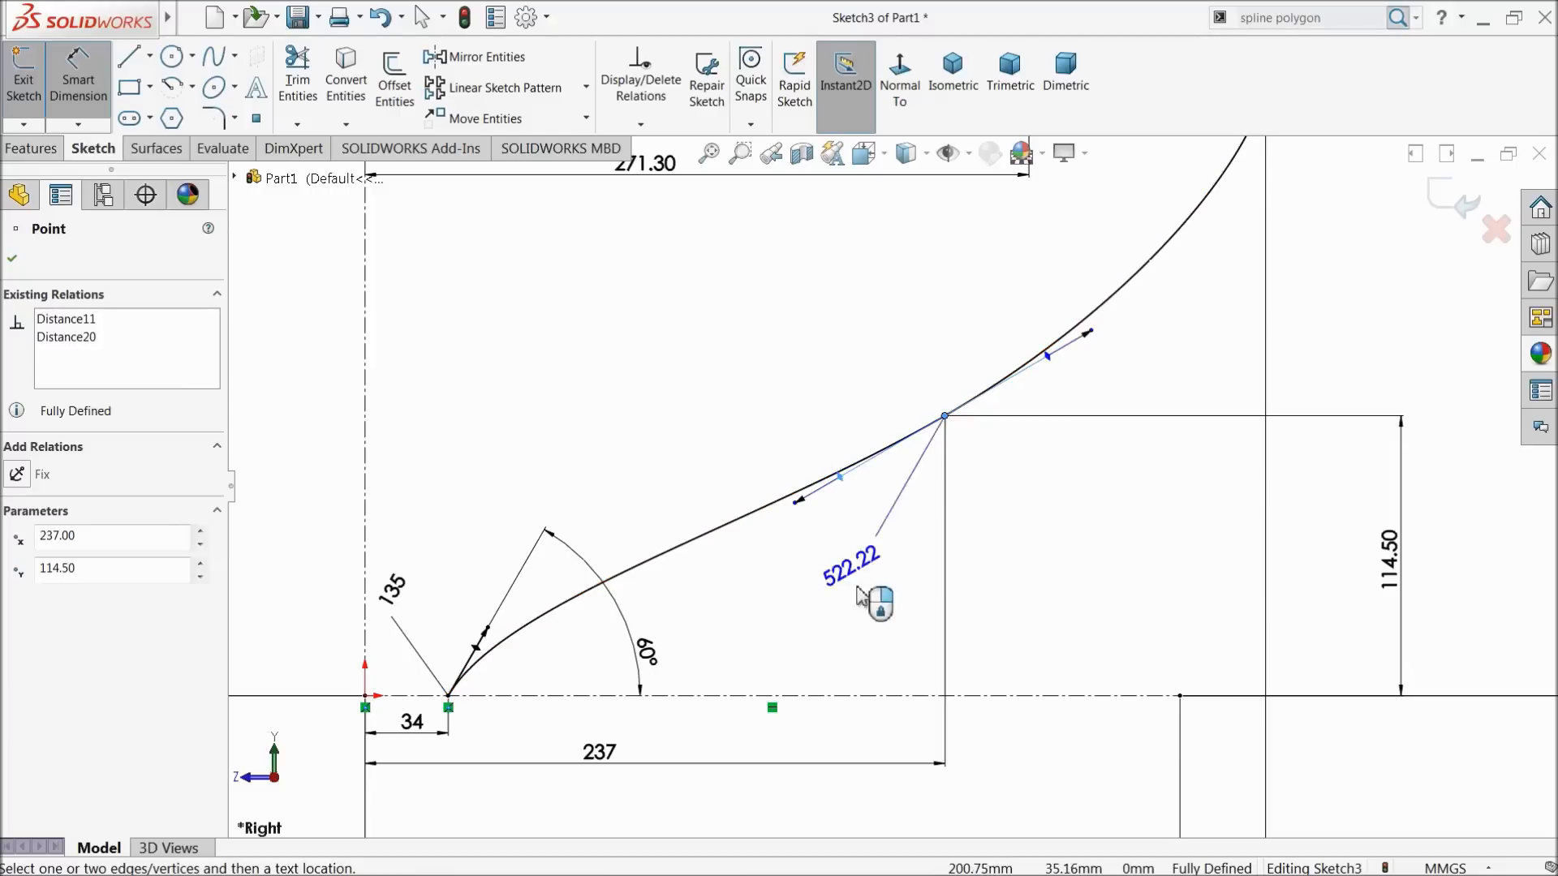
left_click(894, 696)
left_click(906, 592)
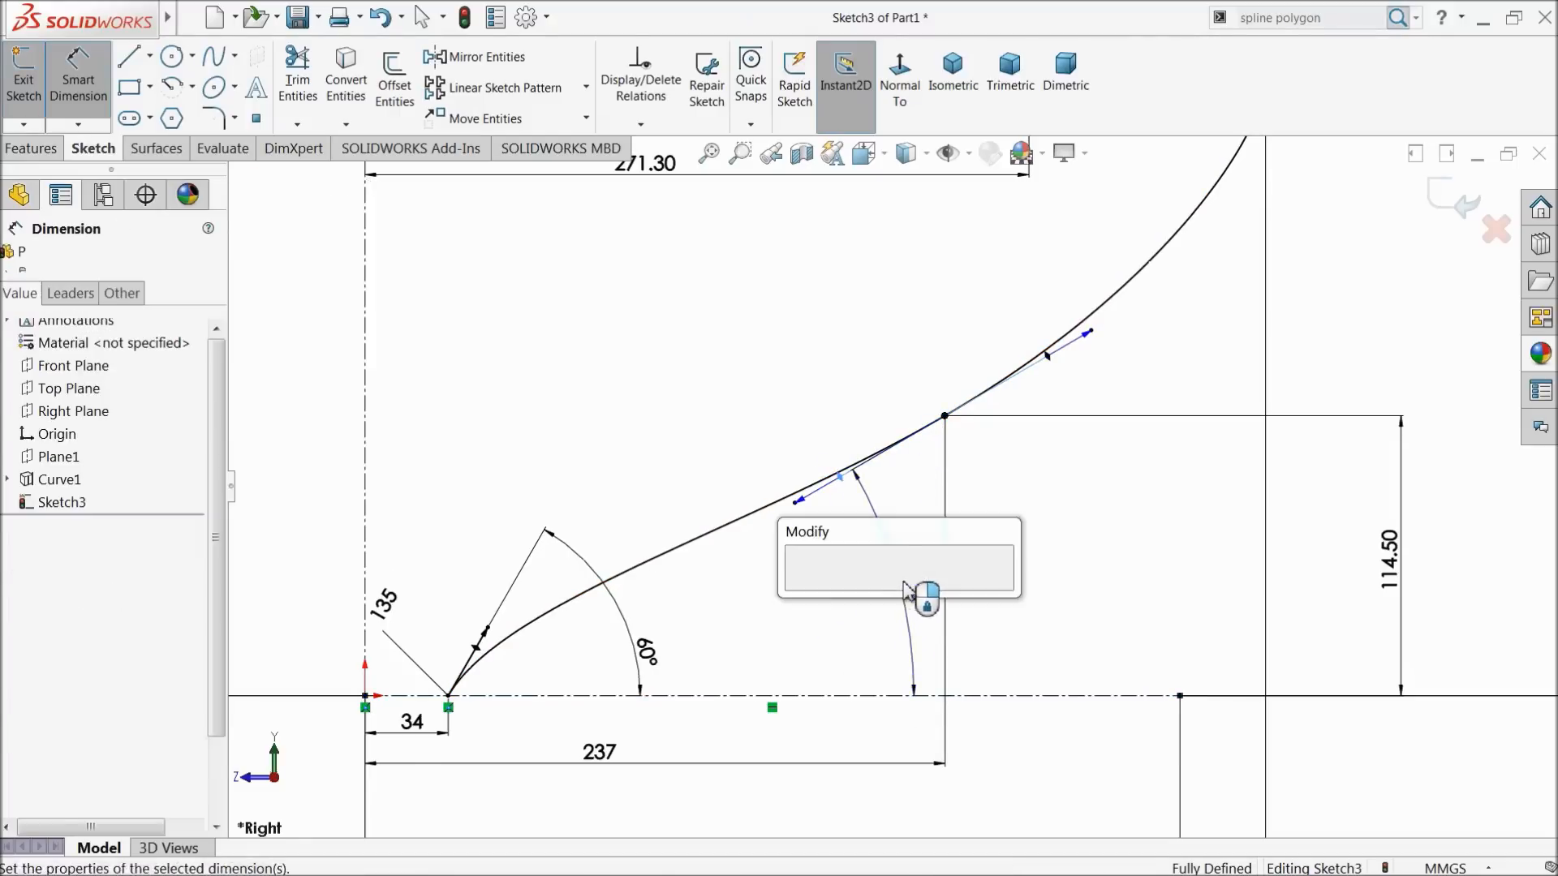
type("30")
key("Return")
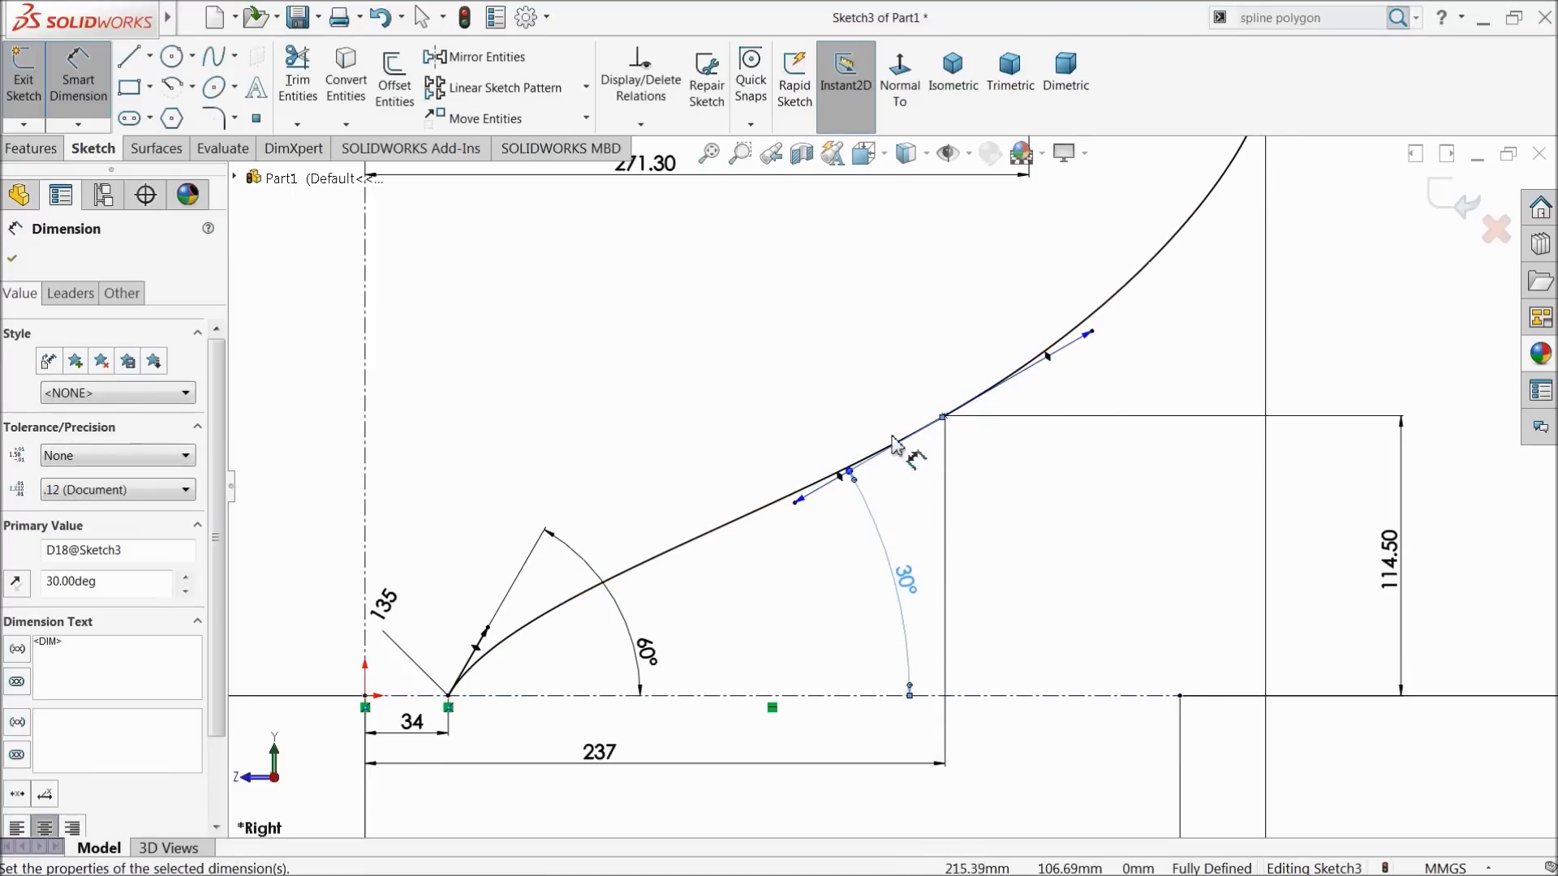
Dimension the tangent weight of the handle at the 237 mm spline point at 550 mm
left_click(945, 417)
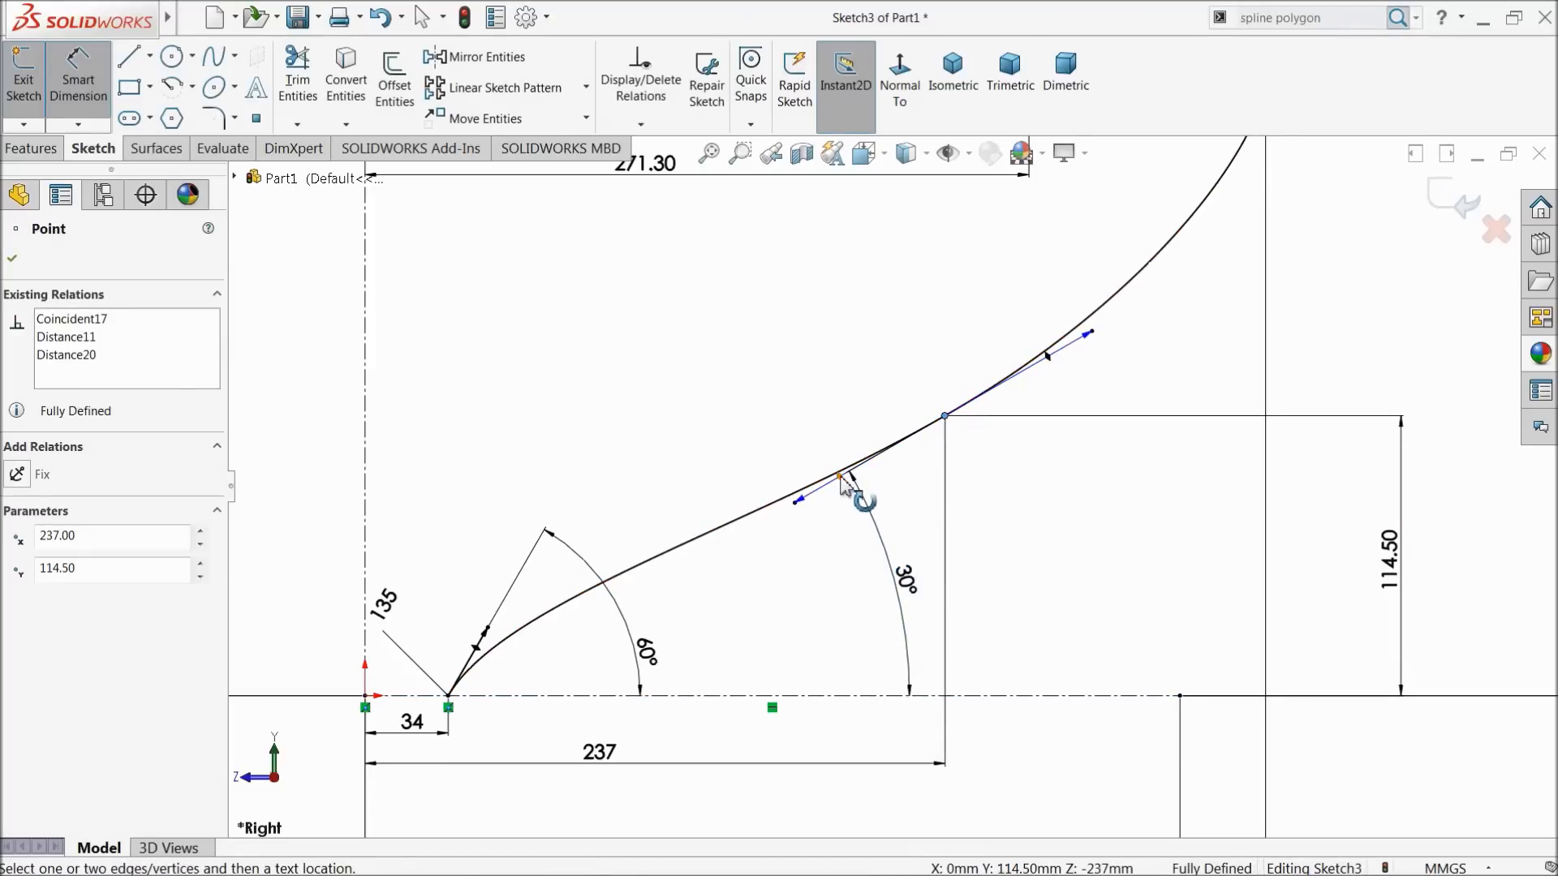
left_click(841, 479)
left_click(811, 419)
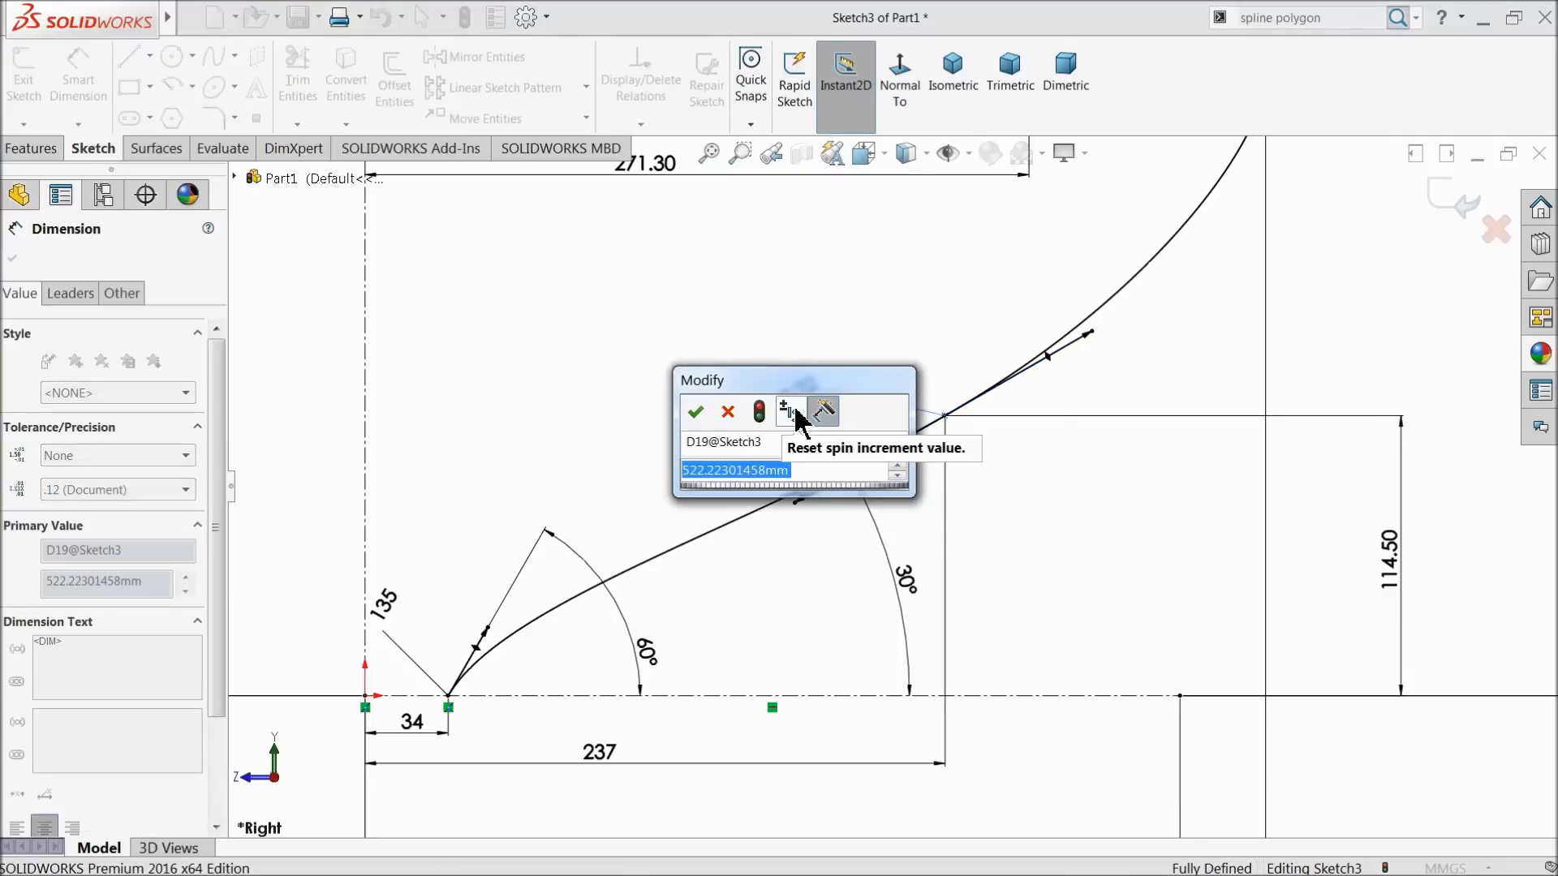
type("550")
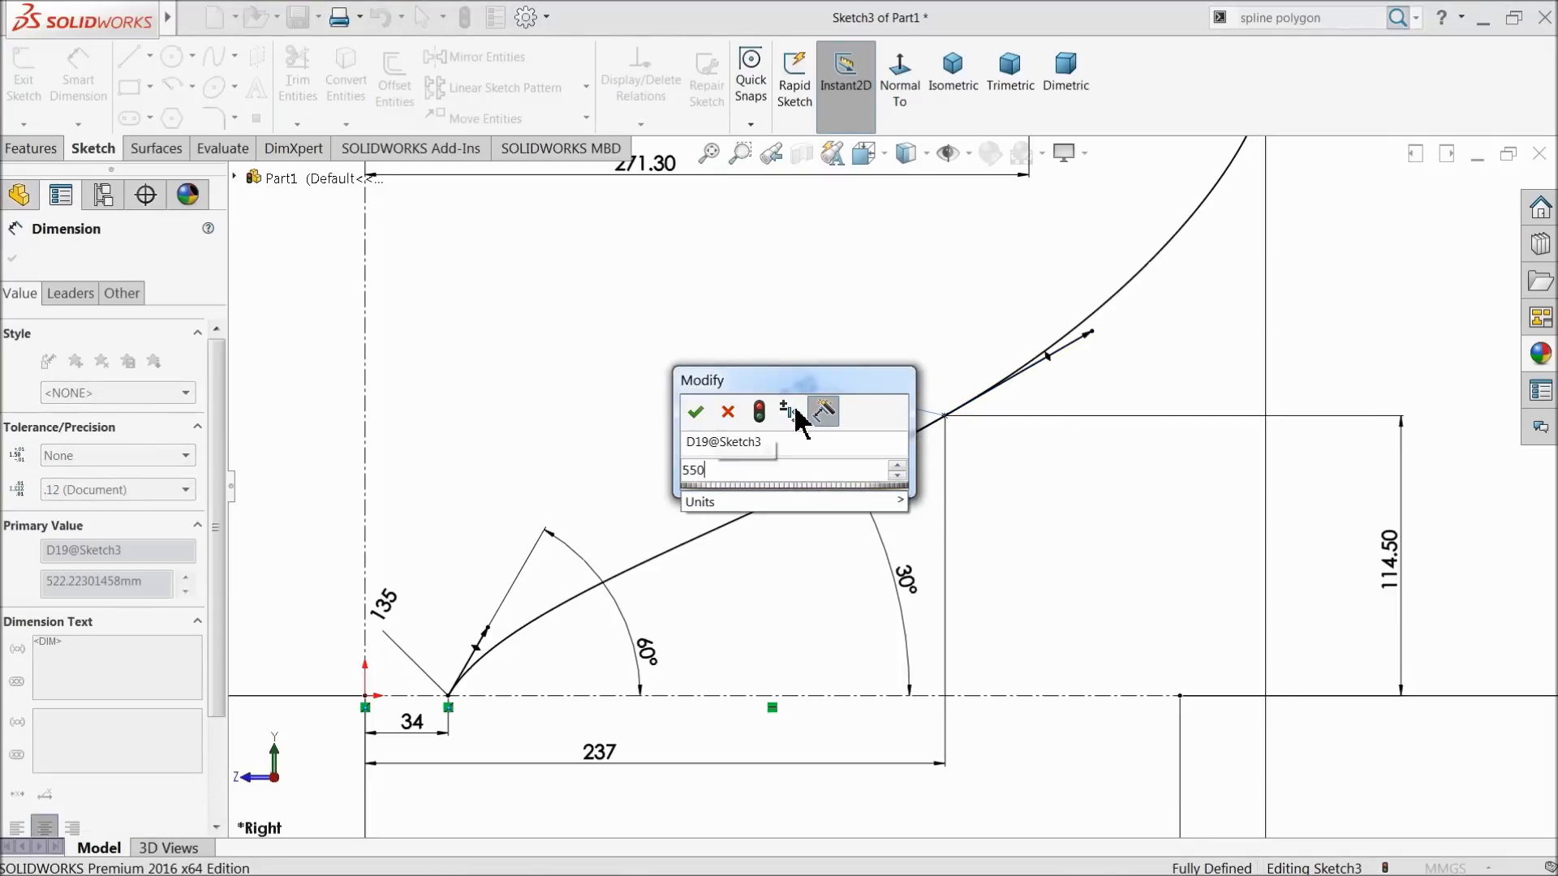
left_click(692, 418)
Dimension the tangent weight of the handle at the spline's outermost point, 248 mm above the horizontal centerline, at 140 mm
scroll(1069, 438, "up", 5)
scroll(1057, 343, "down", 3)
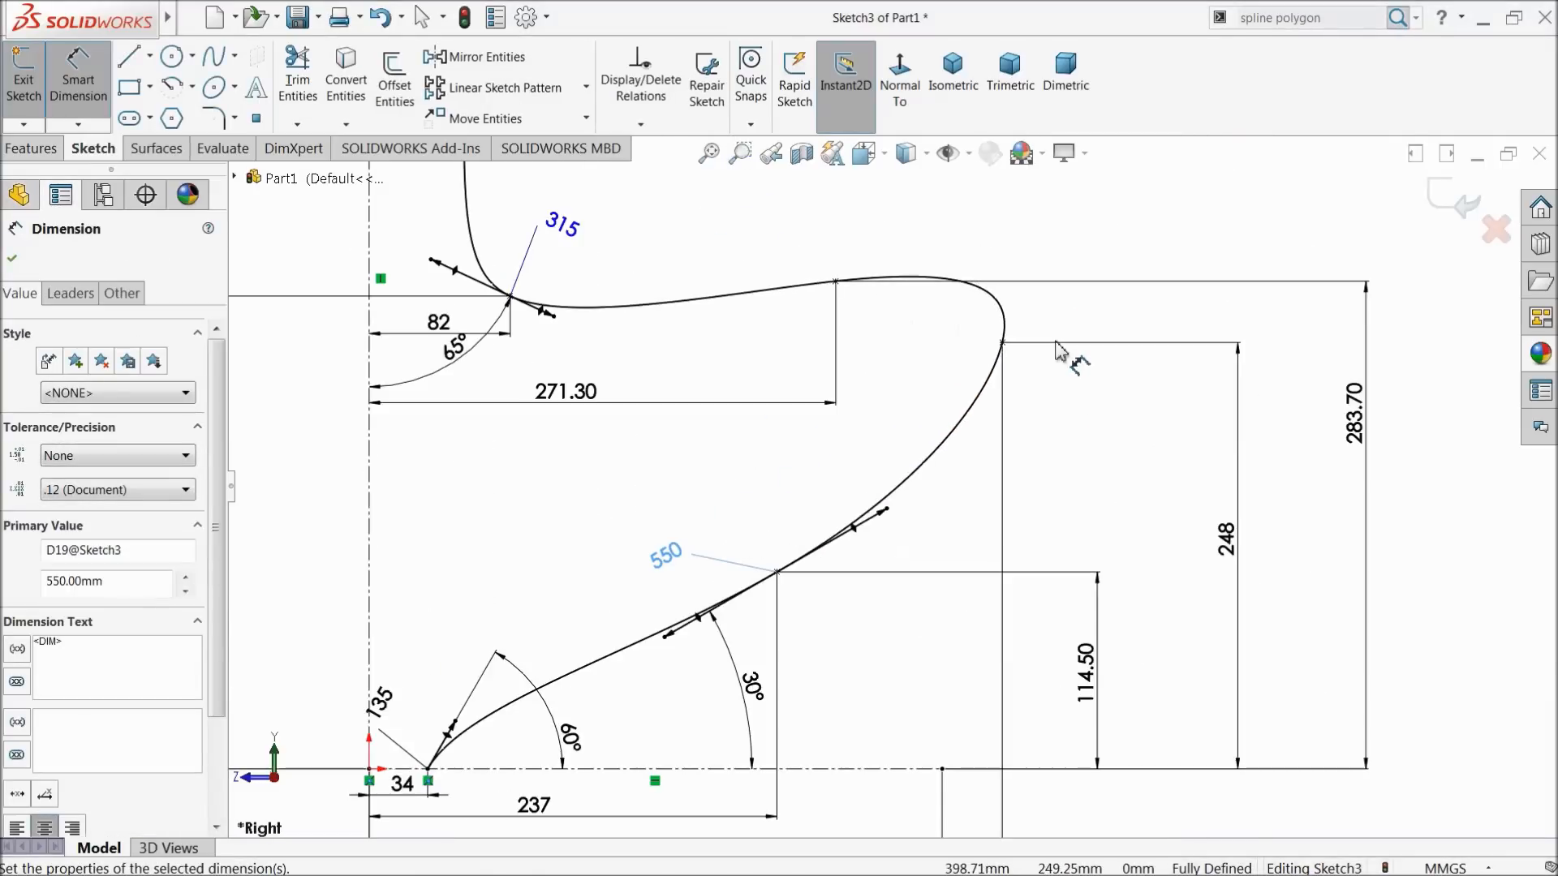
scroll(1079, 356, "up", 3)
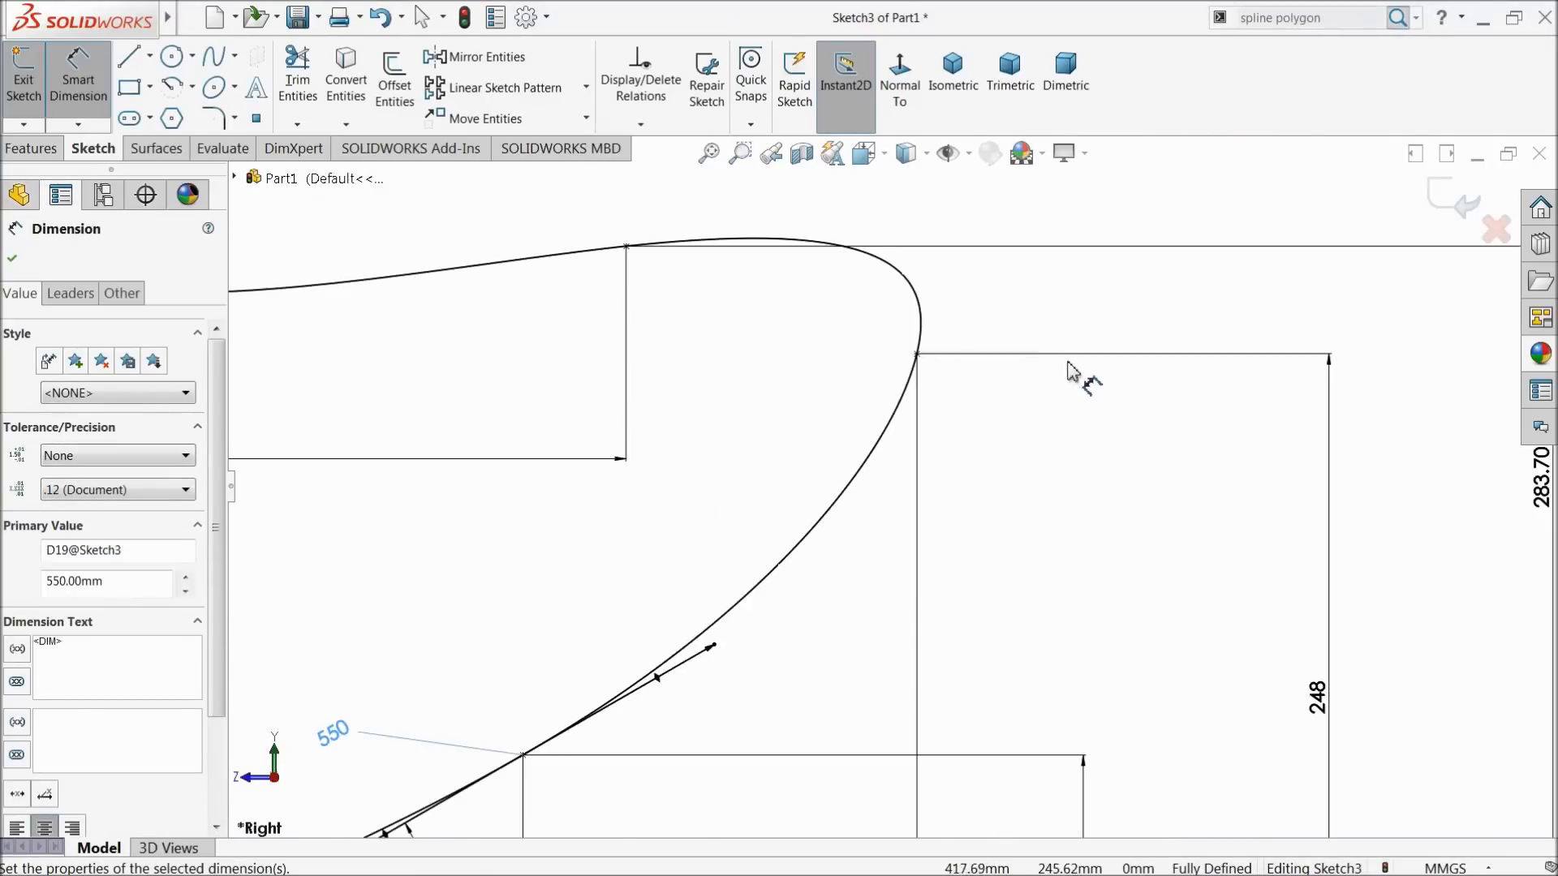
left_click(918, 355)
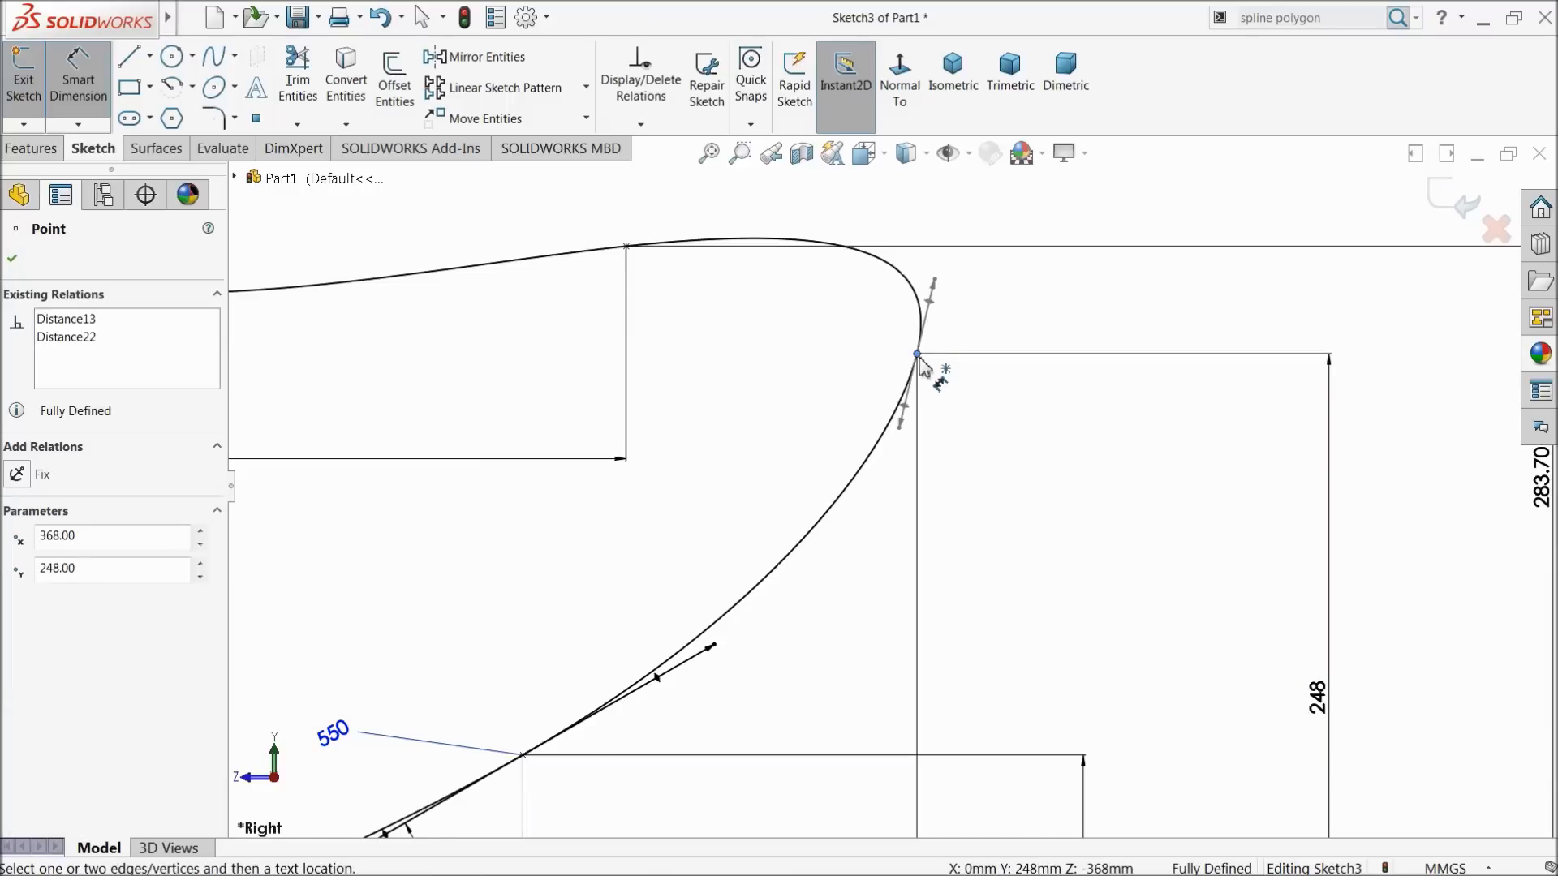
left_click(930, 305)
left_click(1002, 318)
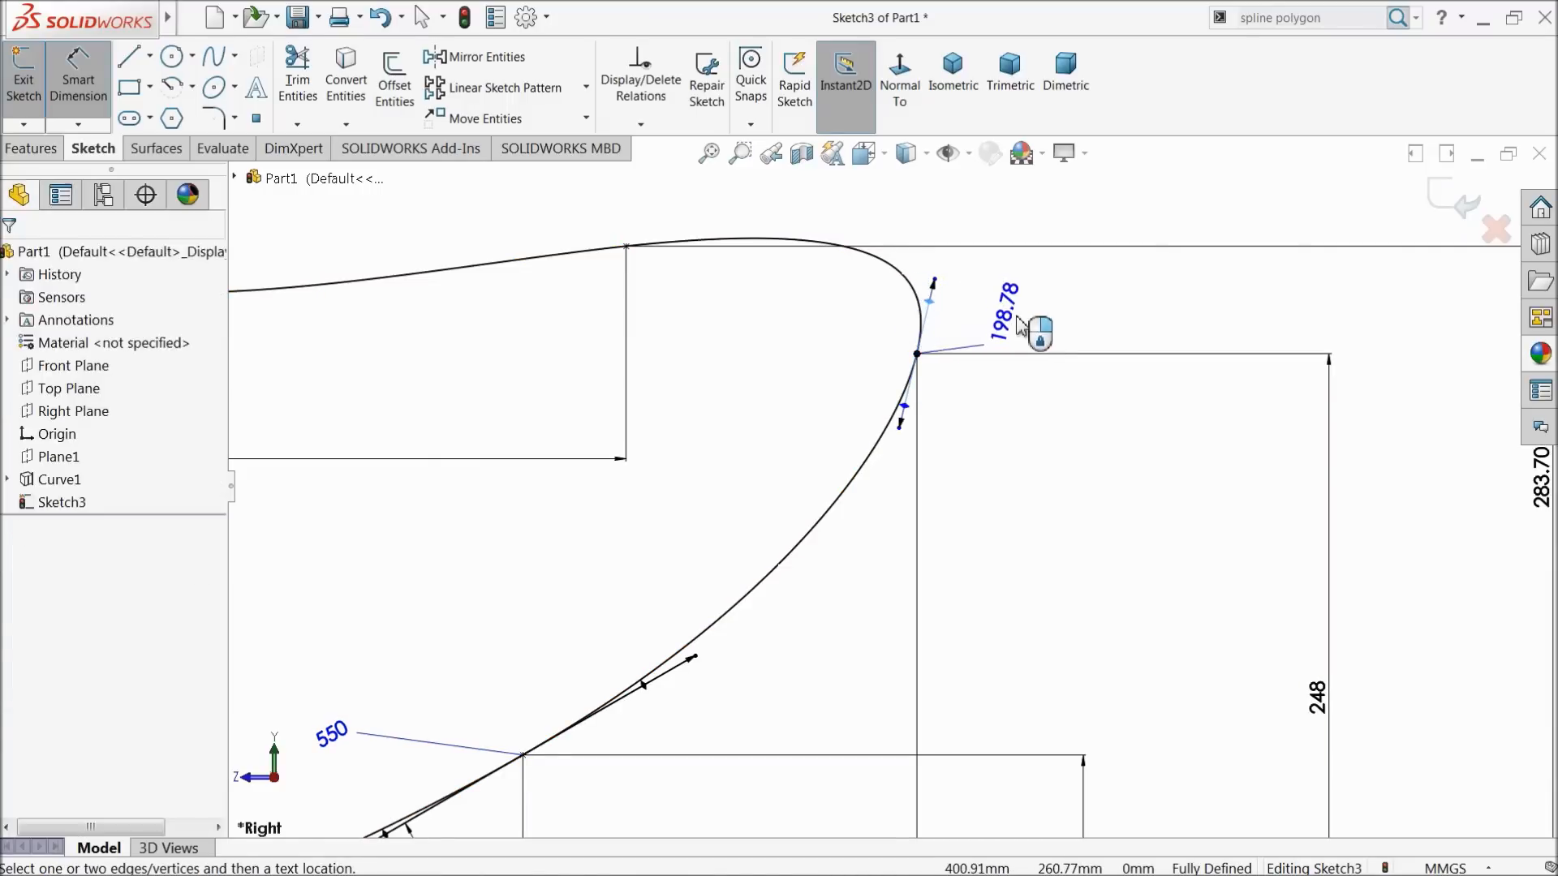
type("140")
key("Return")
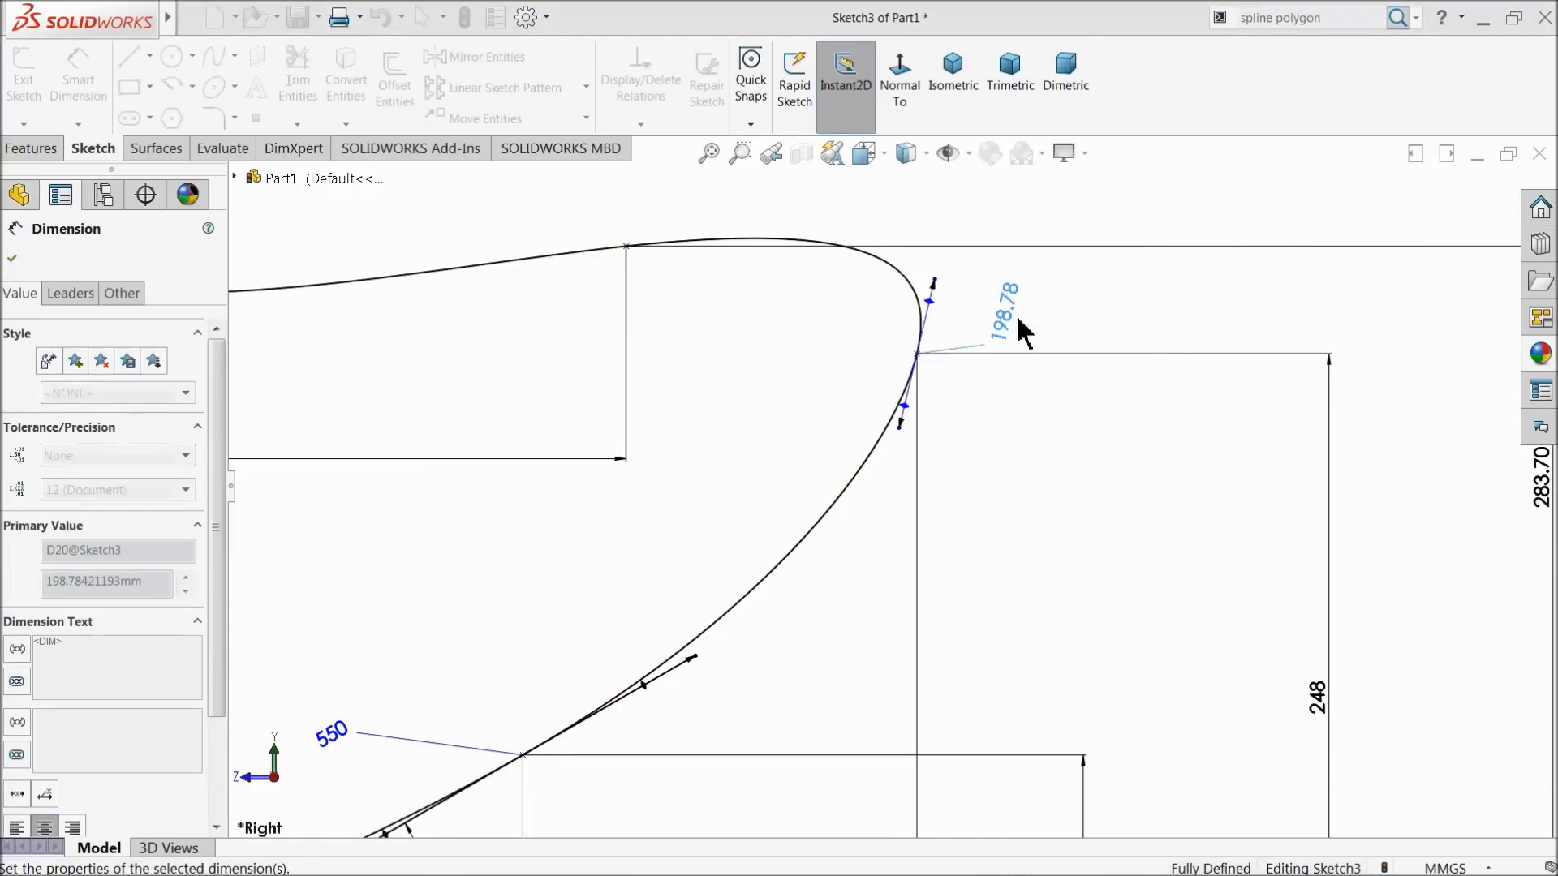
left_click(73, 91)
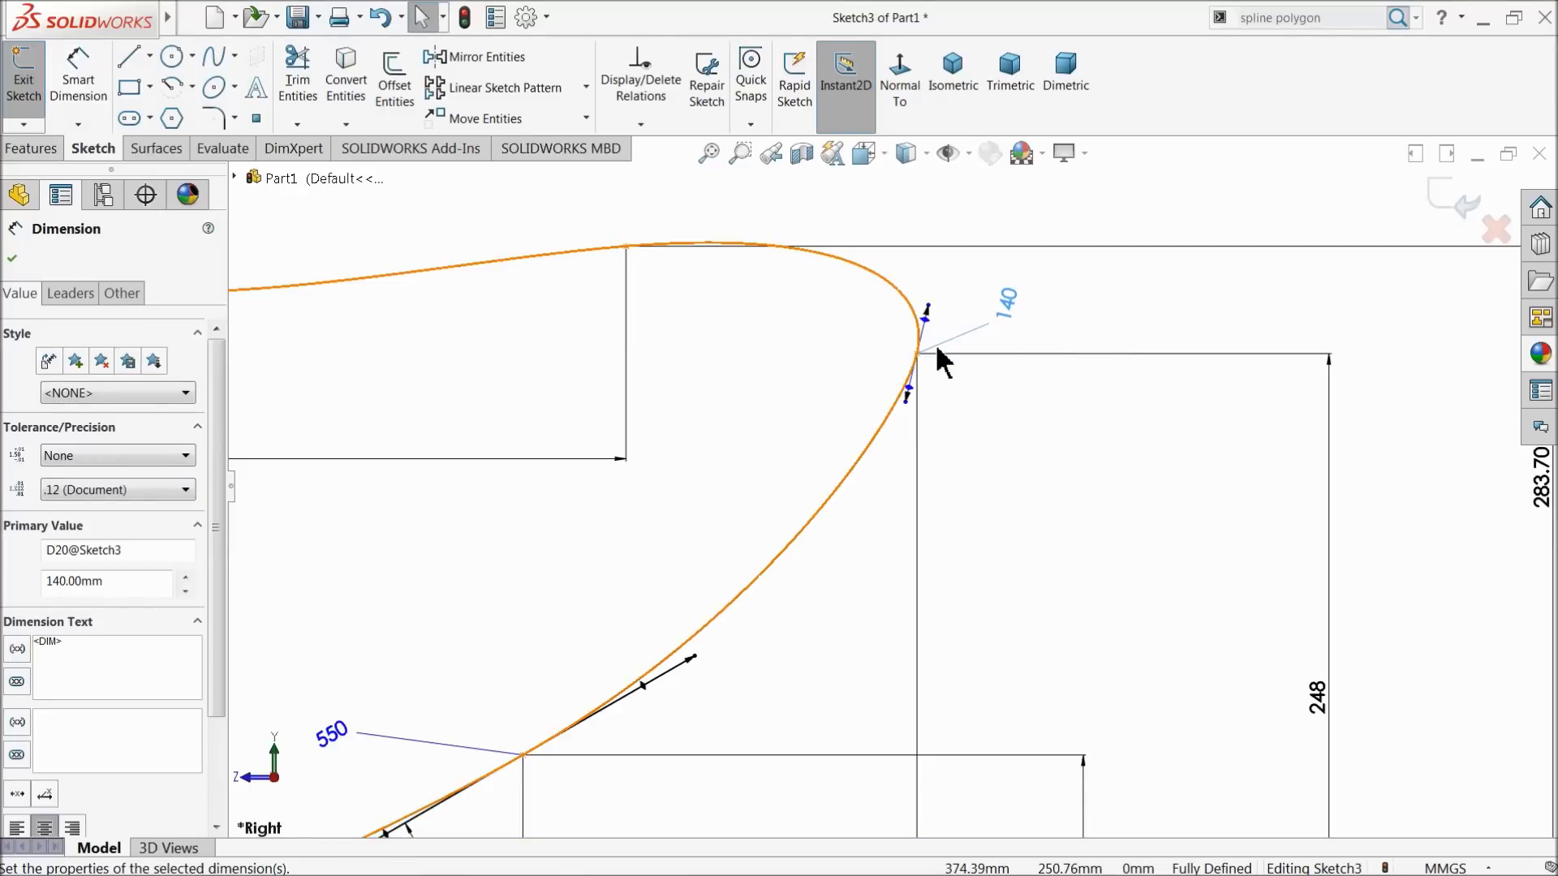
Rotate the tangent handle at the spline's outermost point upright and give it a Vertical relation
scroll(935, 342, "down", 3)
left_click(909, 329)
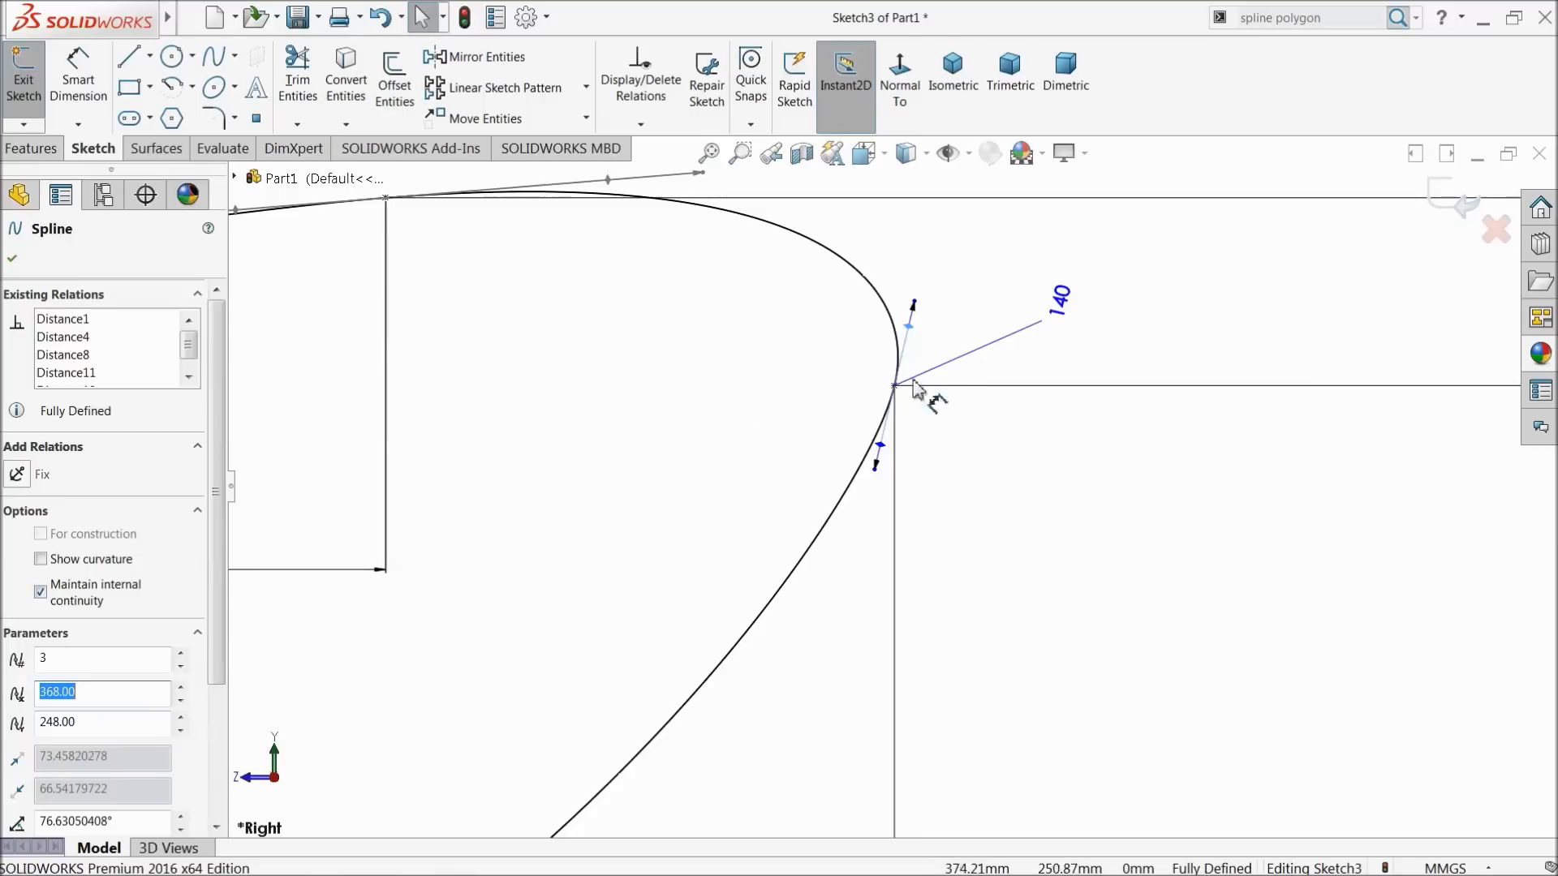
left_click(996, 256)
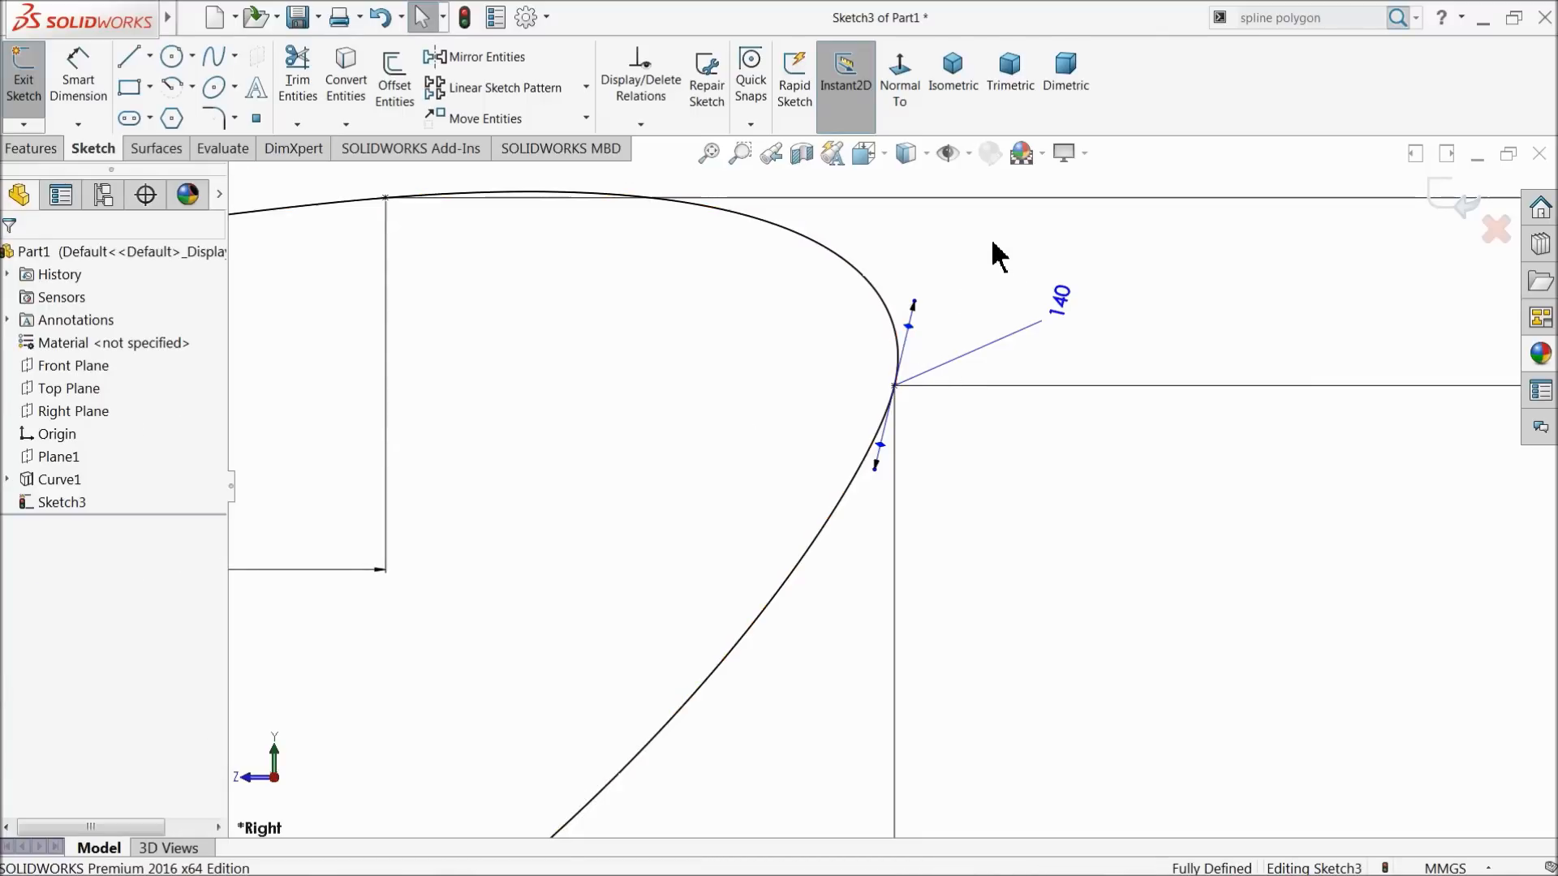
left_click(909, 329)
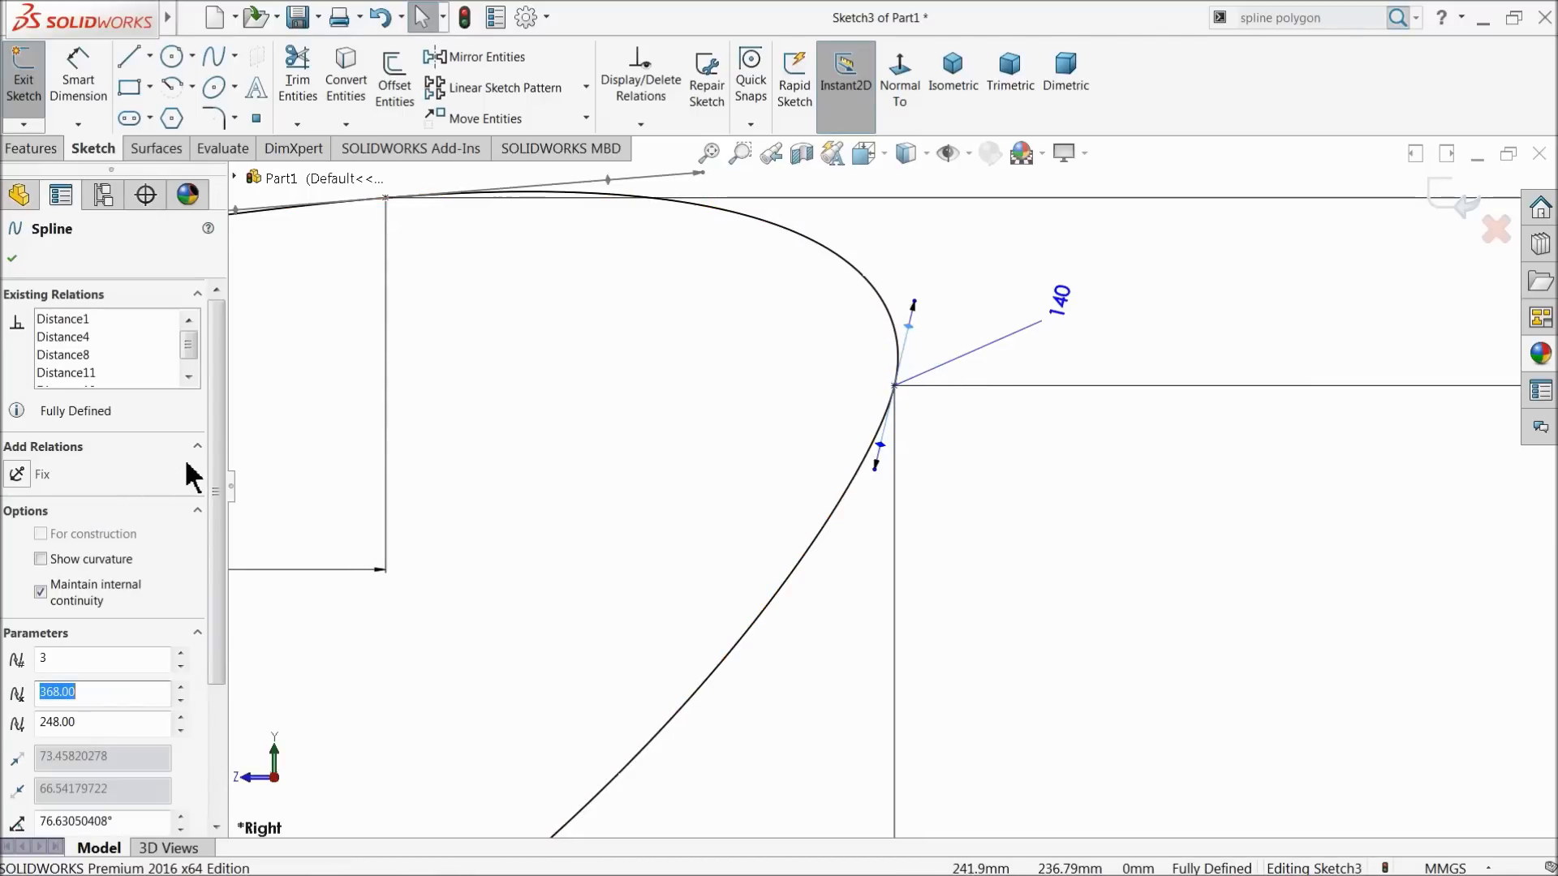
mouse_move(215, 476)
left_mouse_down()
mouse_move(219, 630)
mouse_move(240, 483)
left_mouse_up()
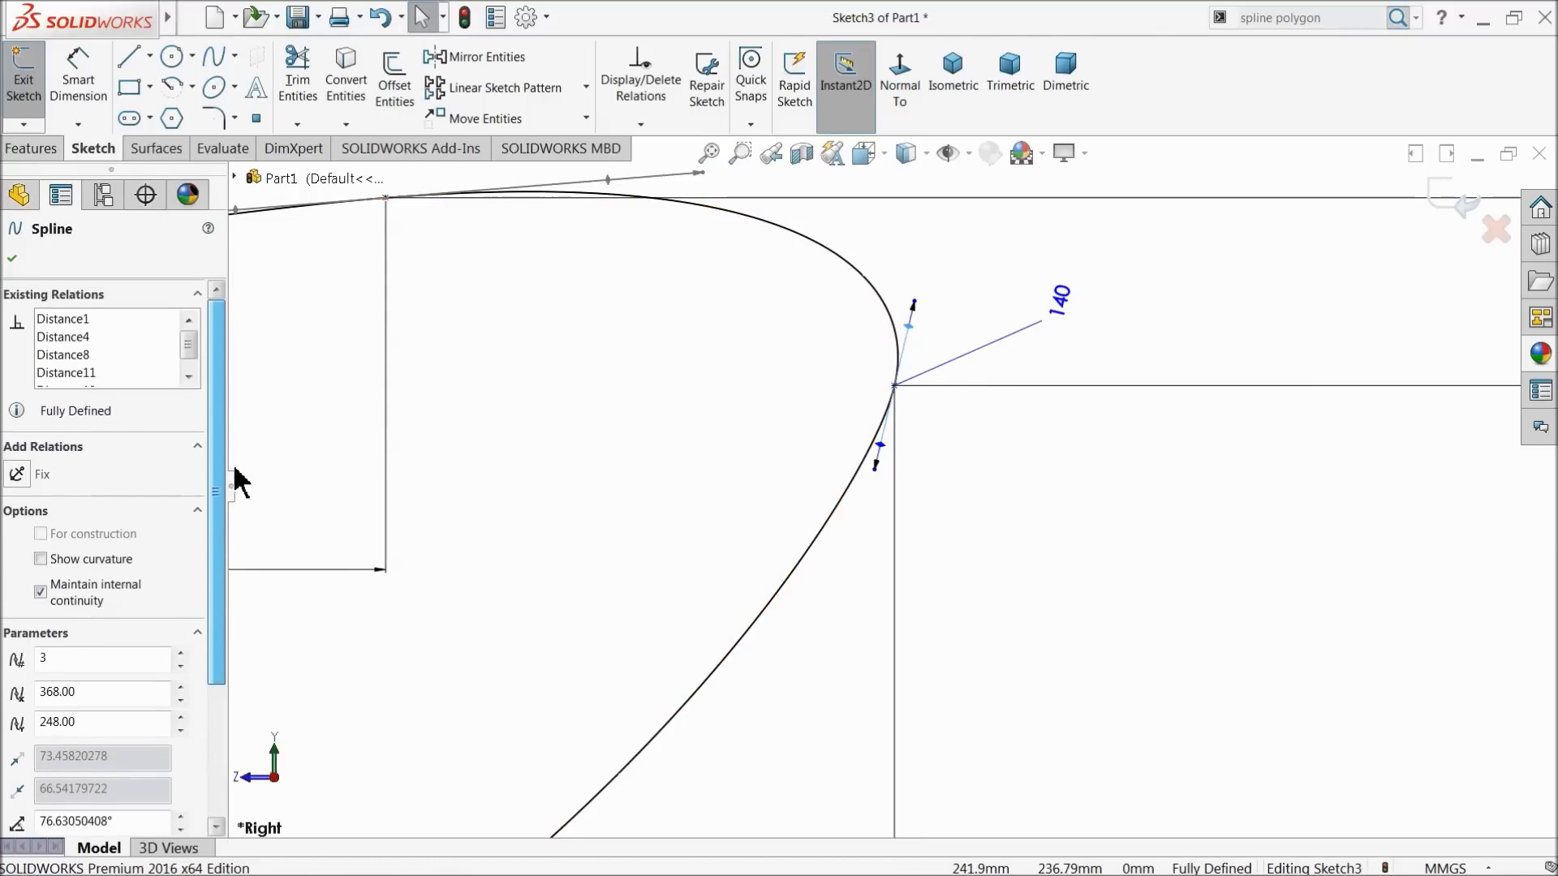
left_click(949, 266)
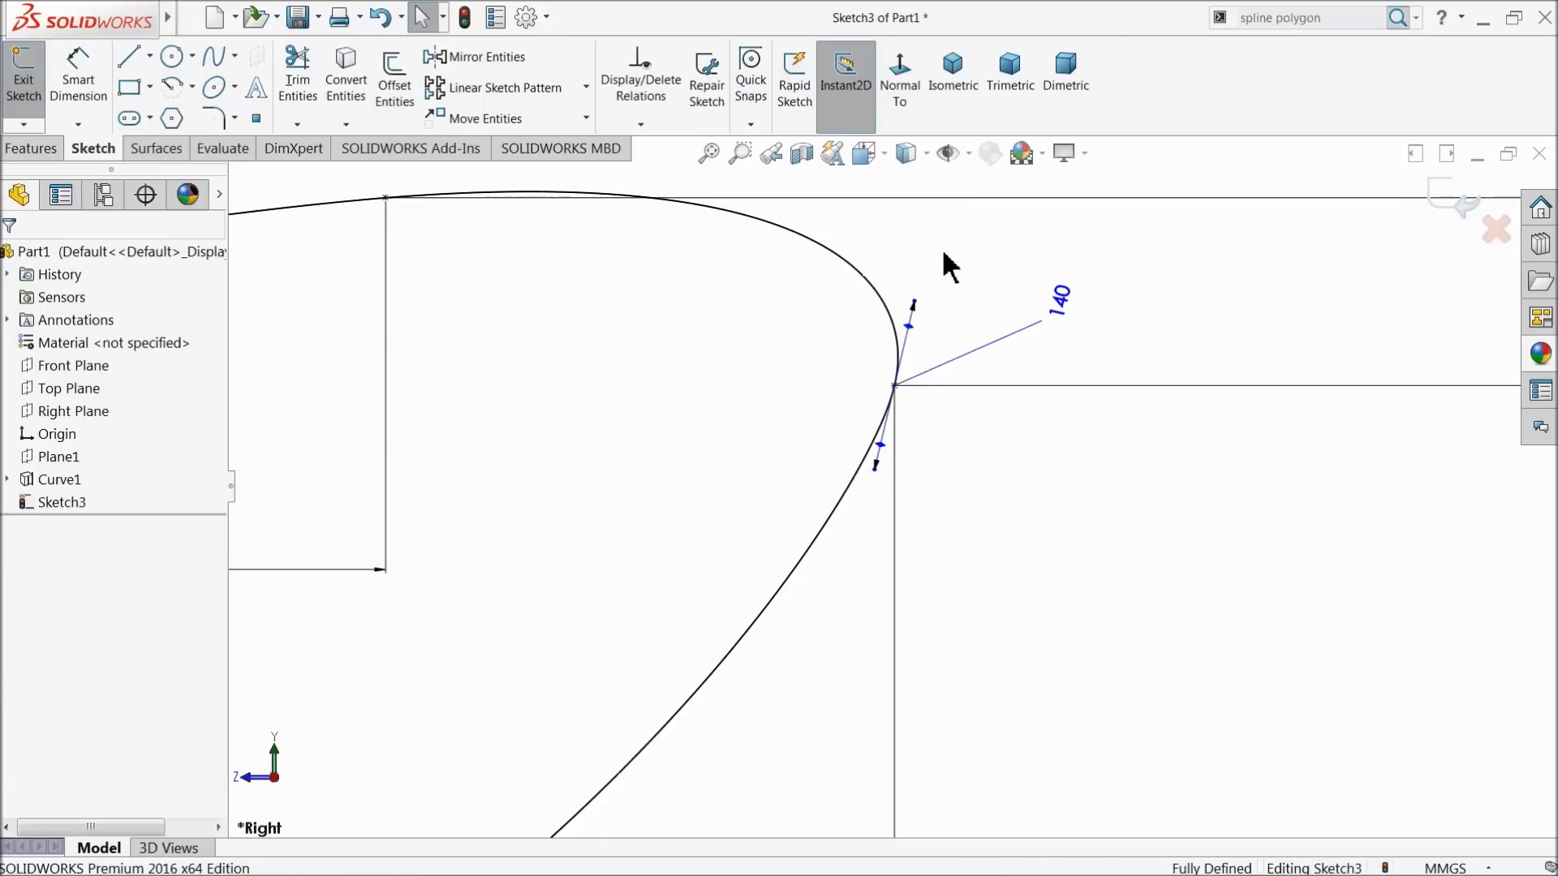
left_click(881, 447)
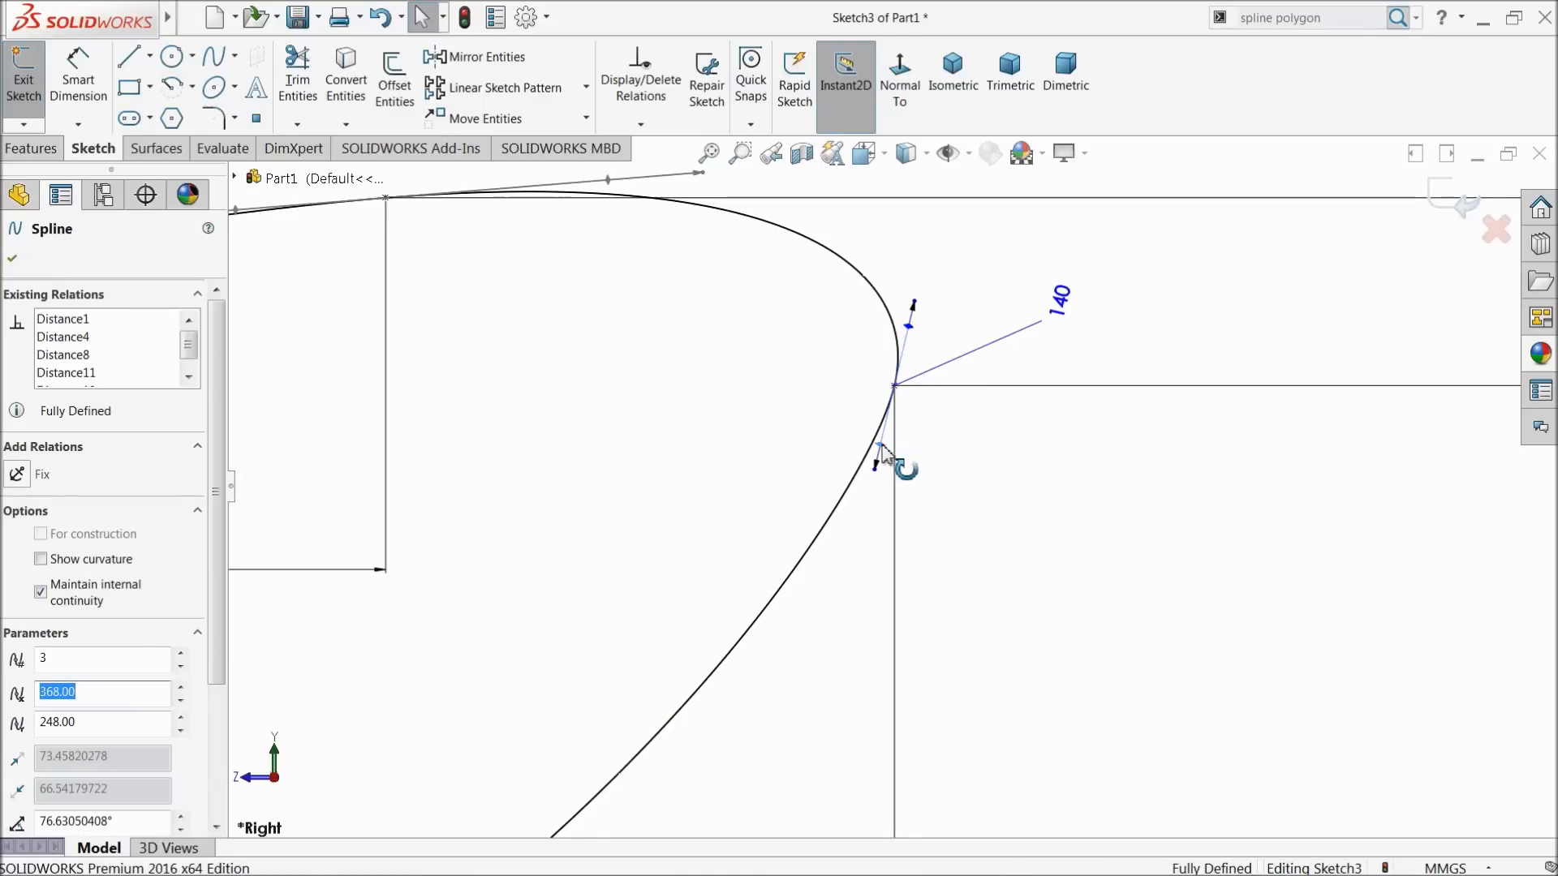
left_click_drag(881, 449, 895, 451)
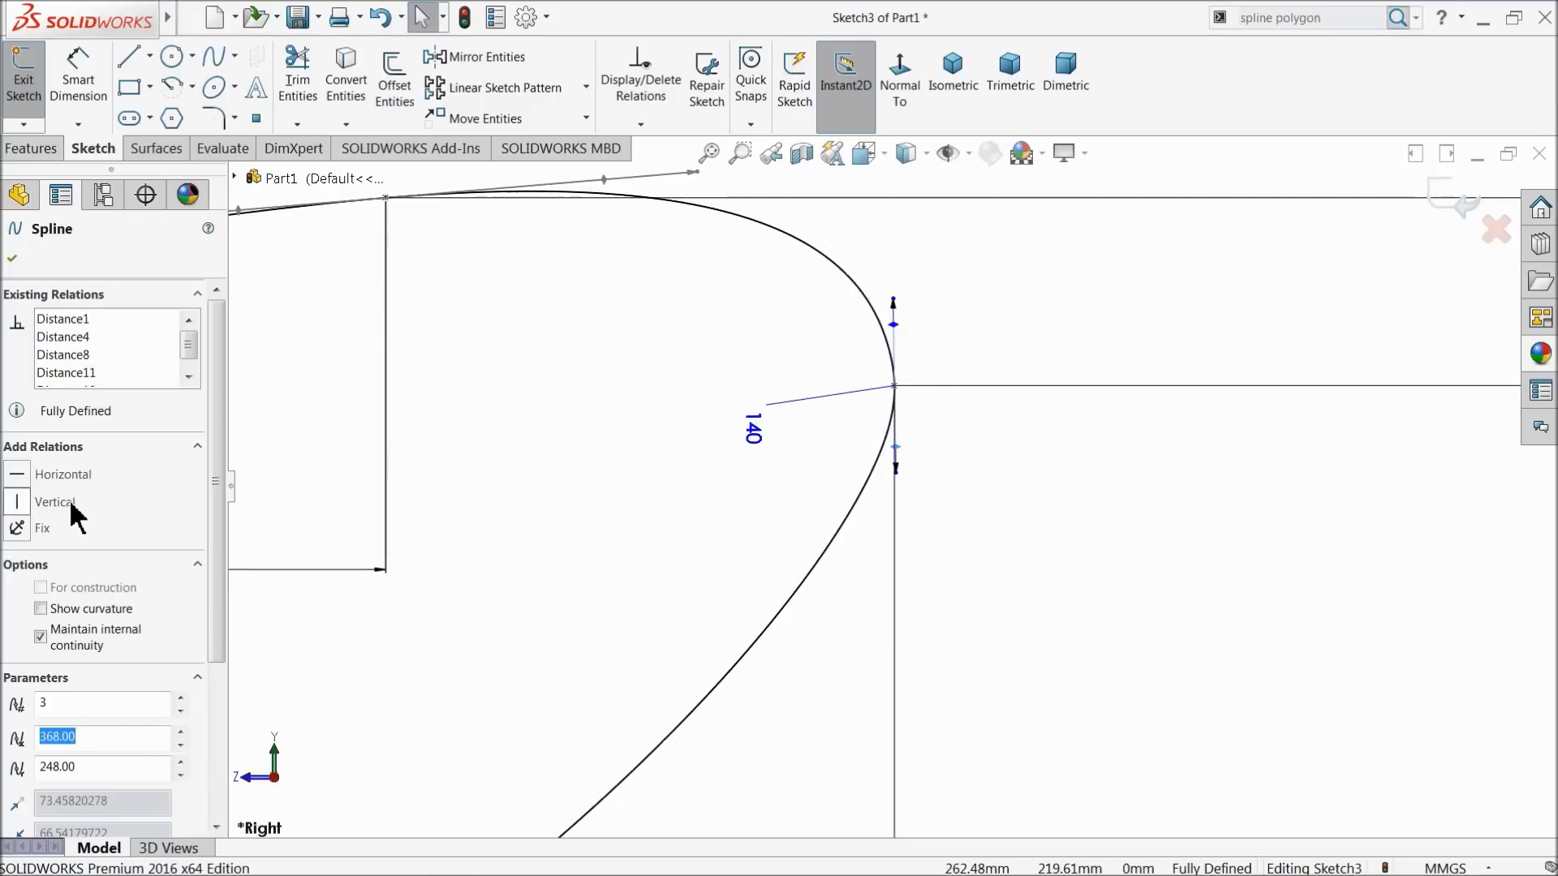
left_click(56, 502)
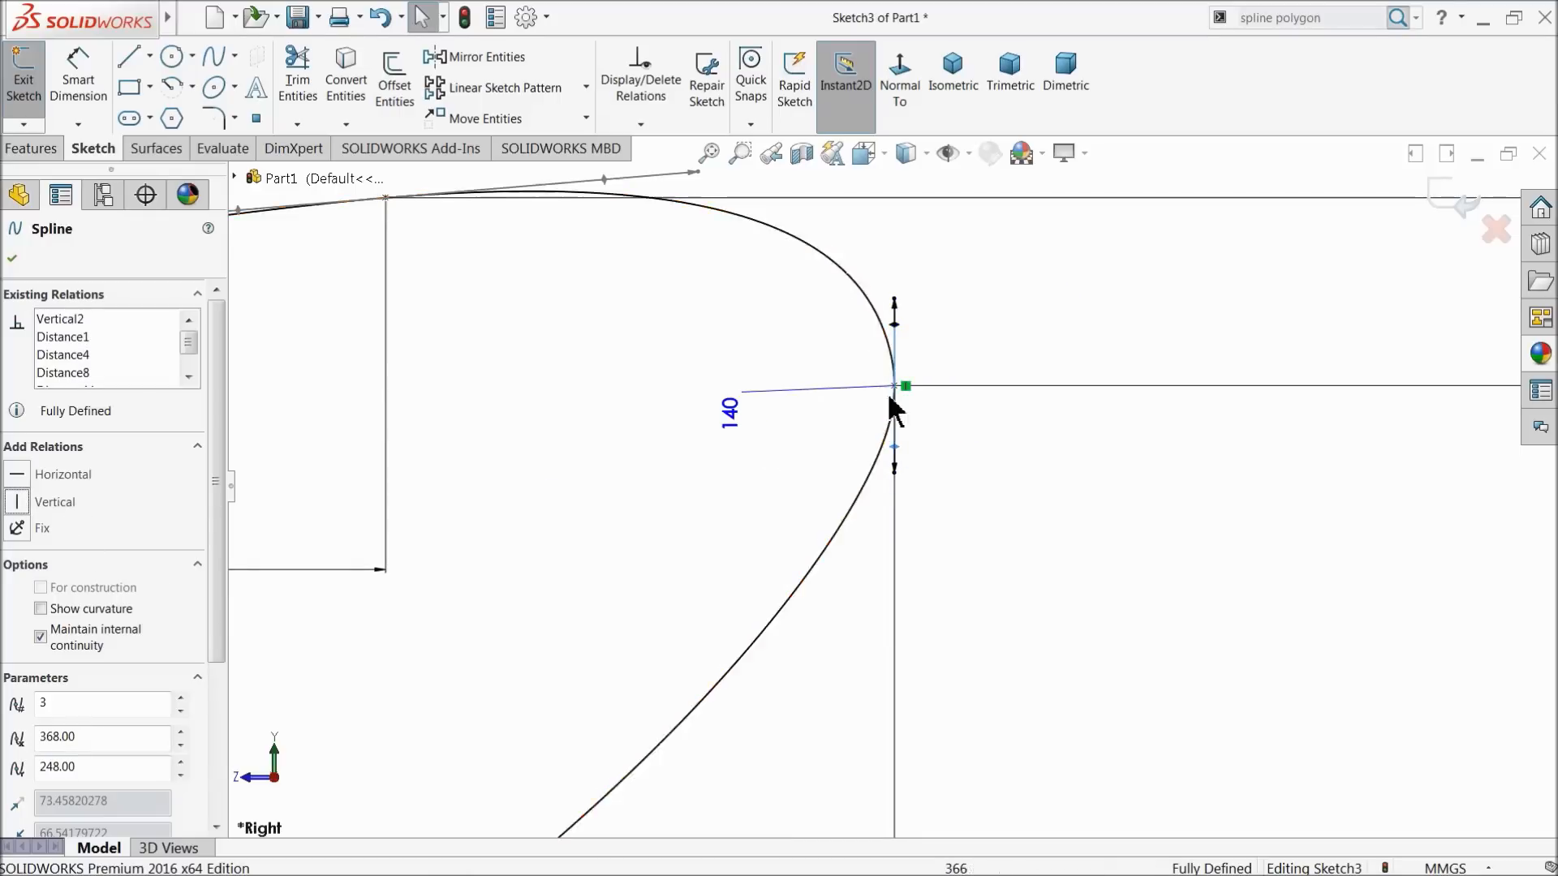
Dimension the tangent weight of the handle at the 271.30 mm spline point at 330 mm
scroll(848, 430, "up", 4)
scroll(689, 462, "down", 3)
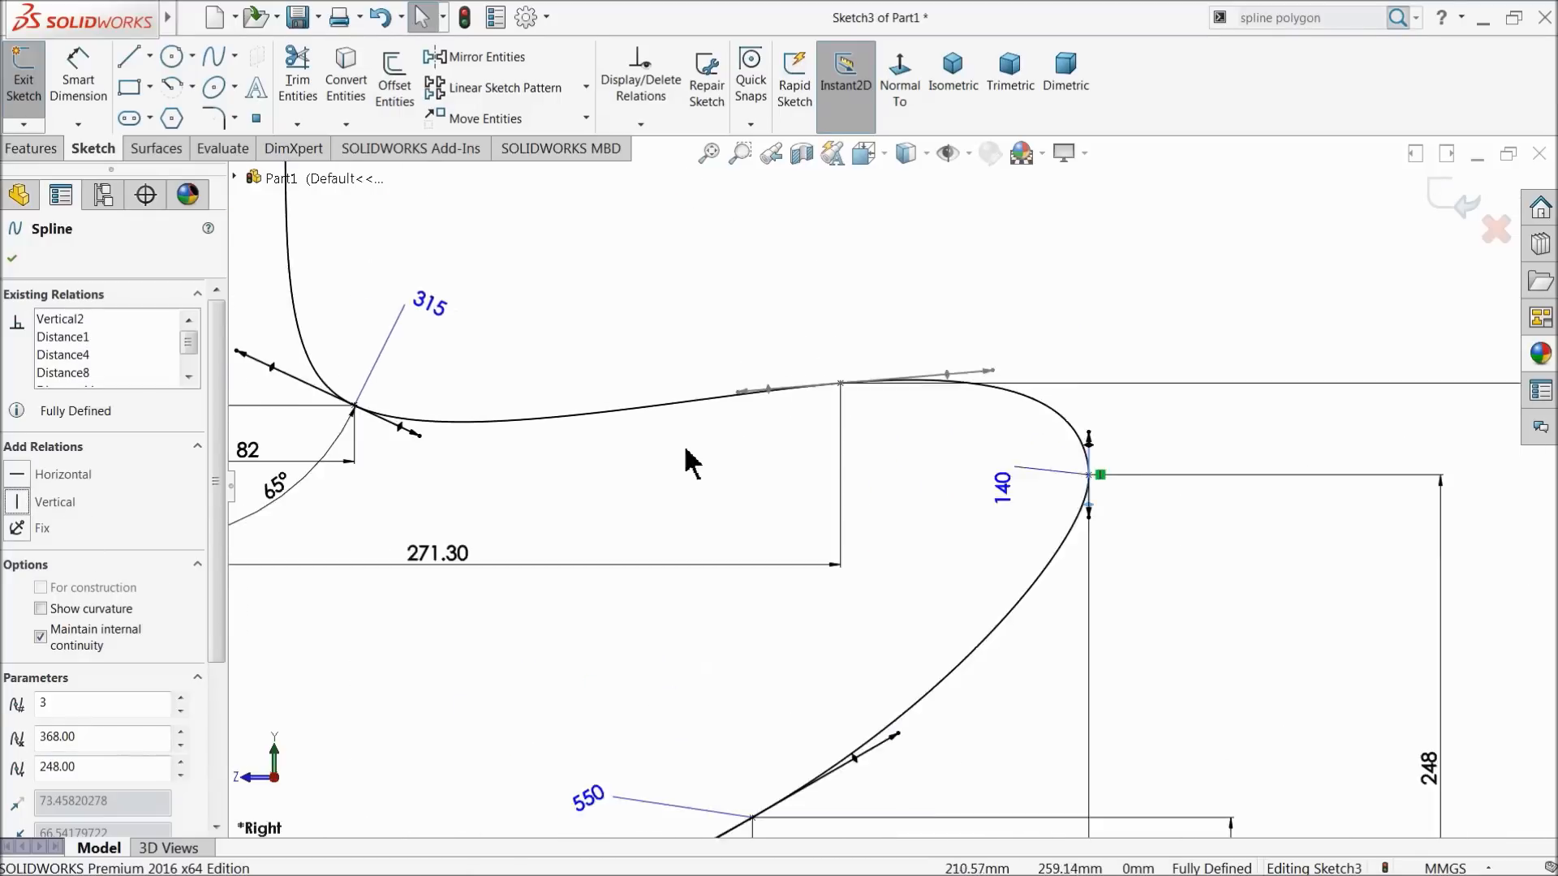
scroll(852, 434, "down", 1)
scroll(852, 439, "up", 2)
scroll(852, 445, "down", 3)
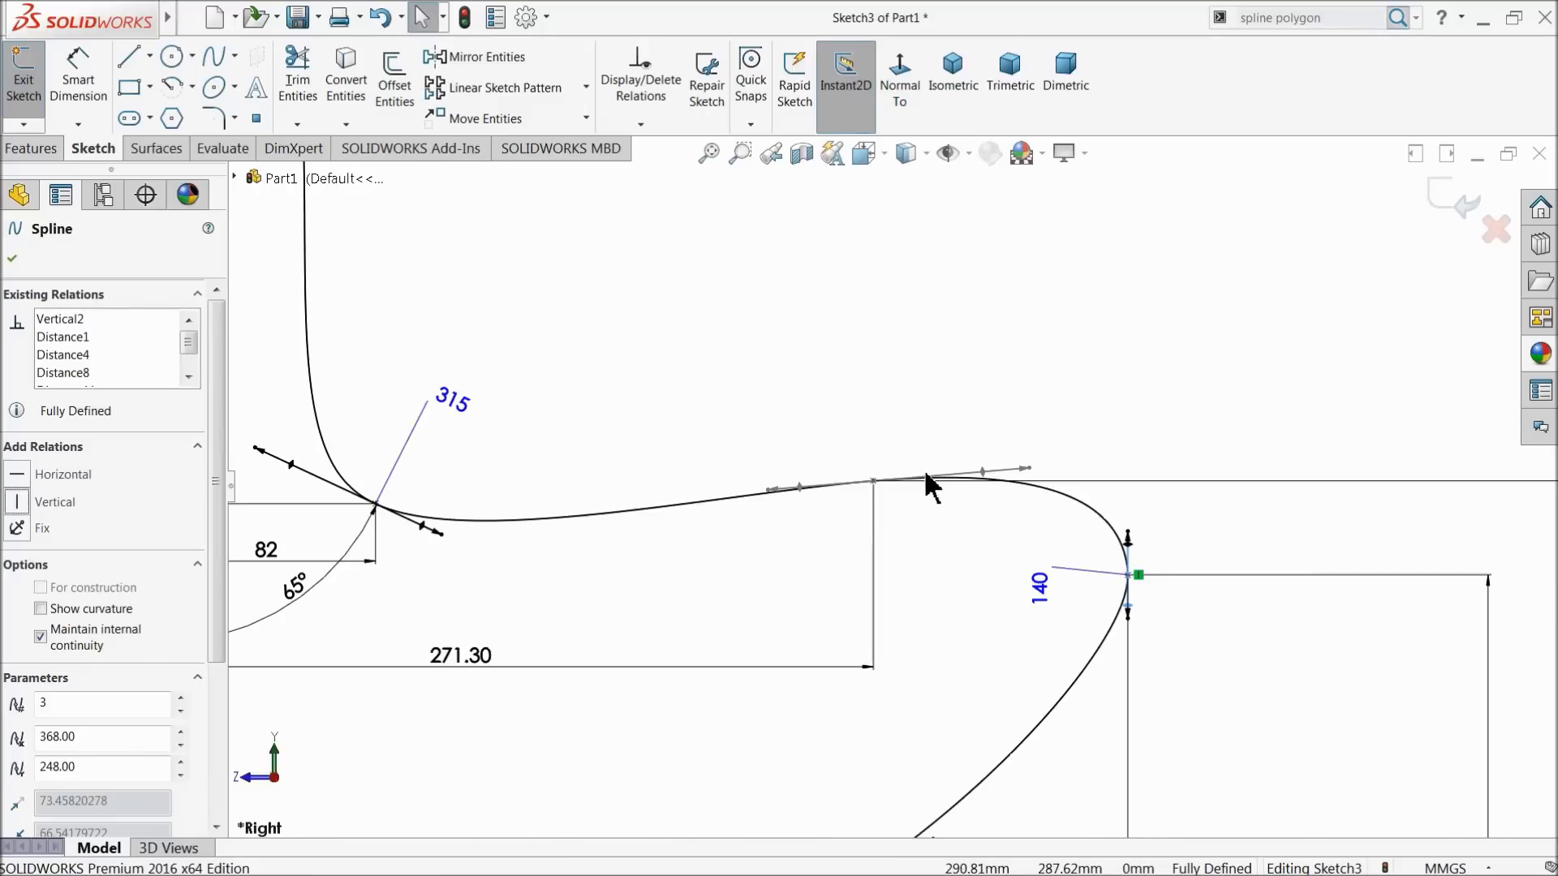
left_click(352, 254)
scroll(772, 539, "up", 3)
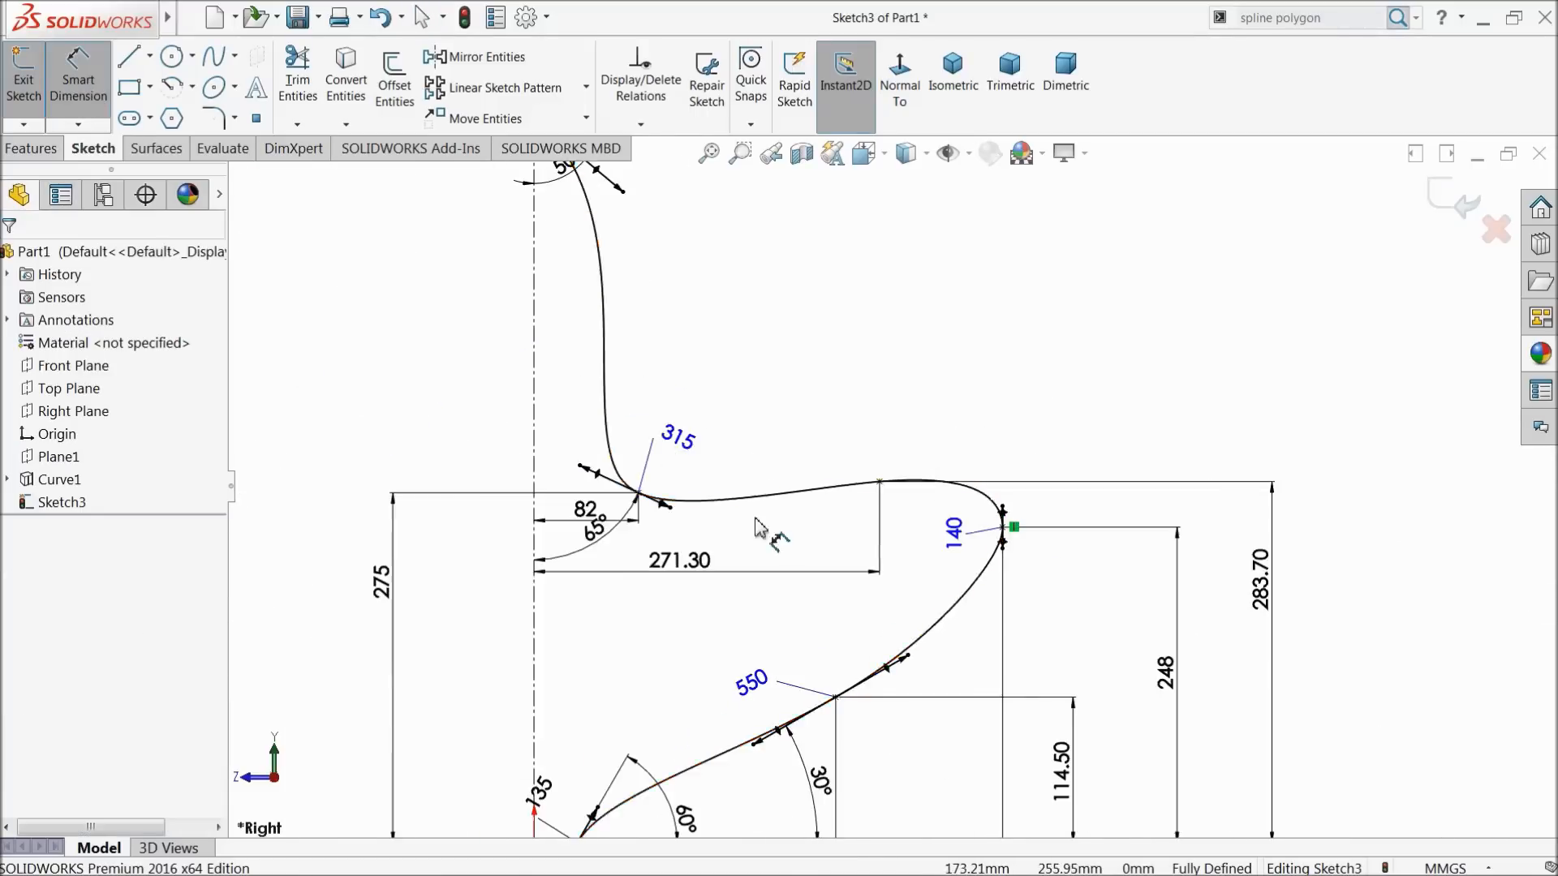
scroll(917, 434, "down", 2)
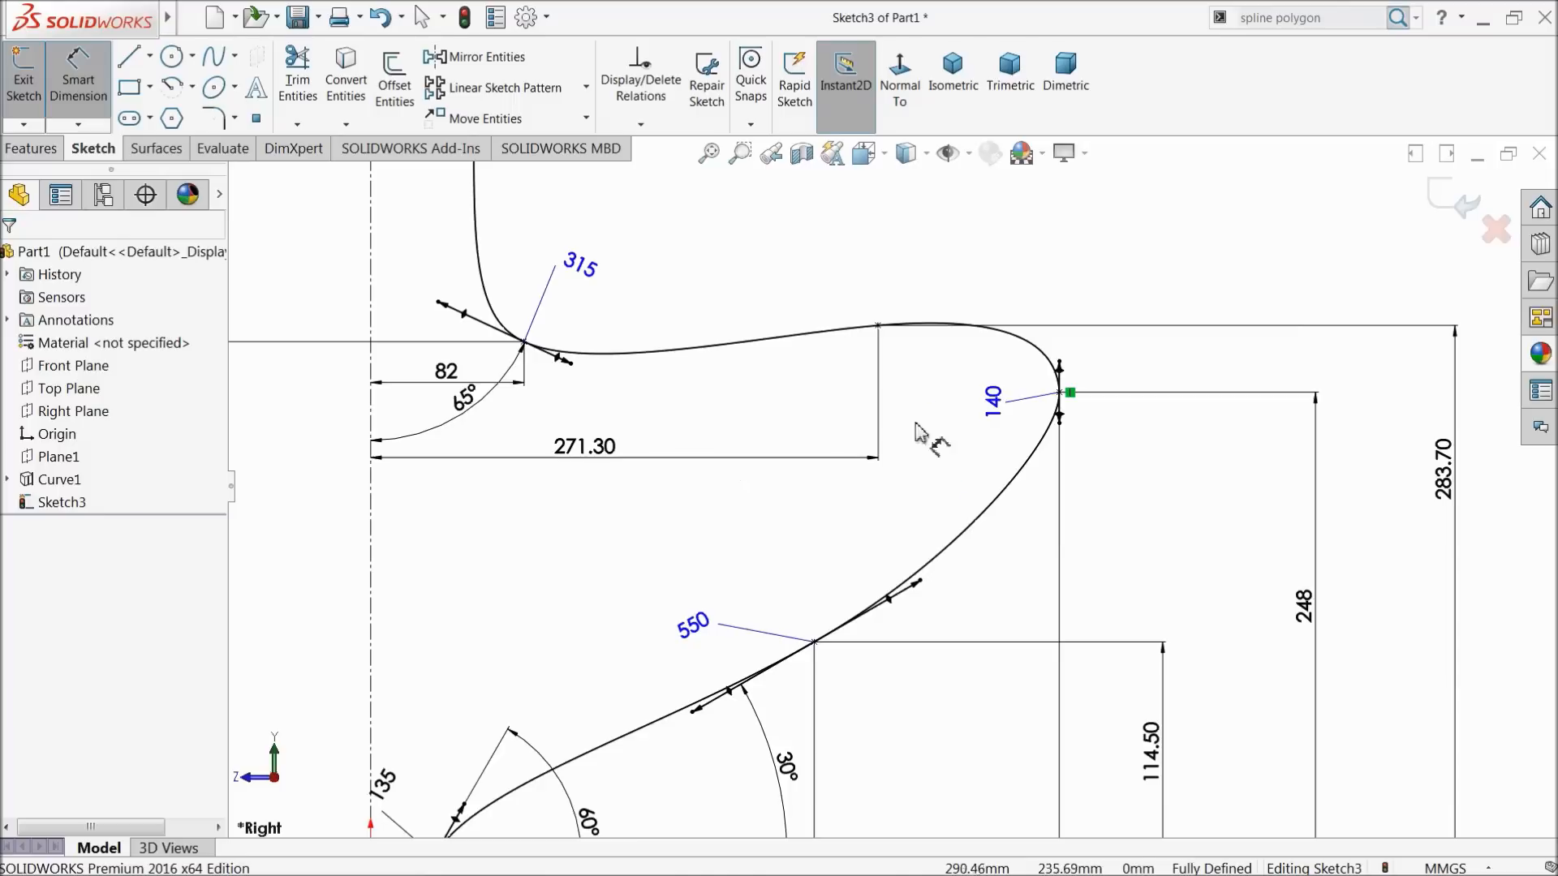
left_click(860, 347)
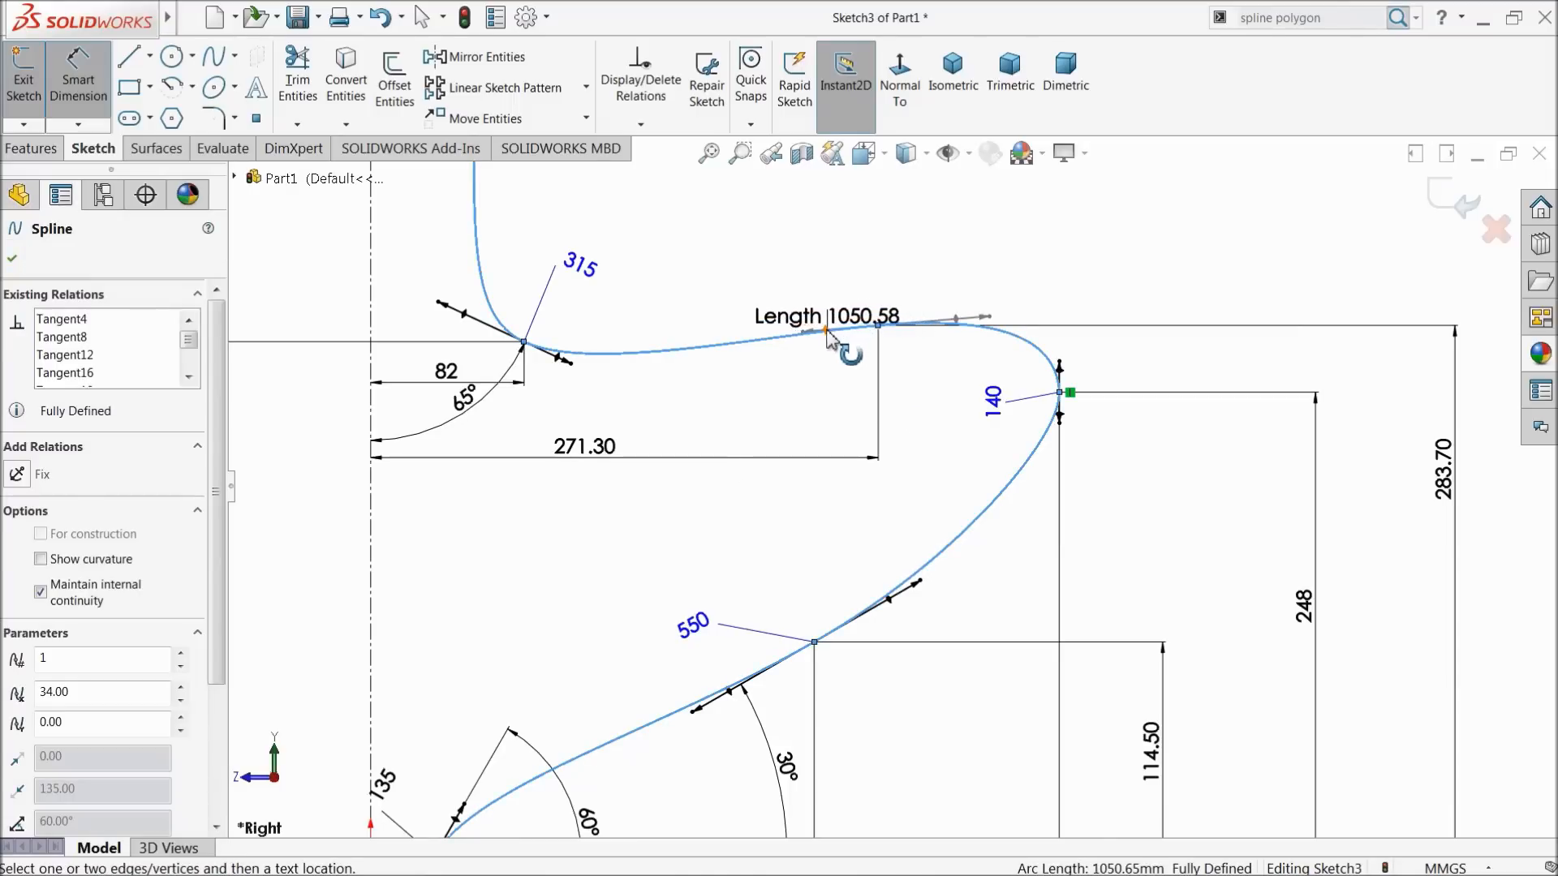
left_click(826, 331)
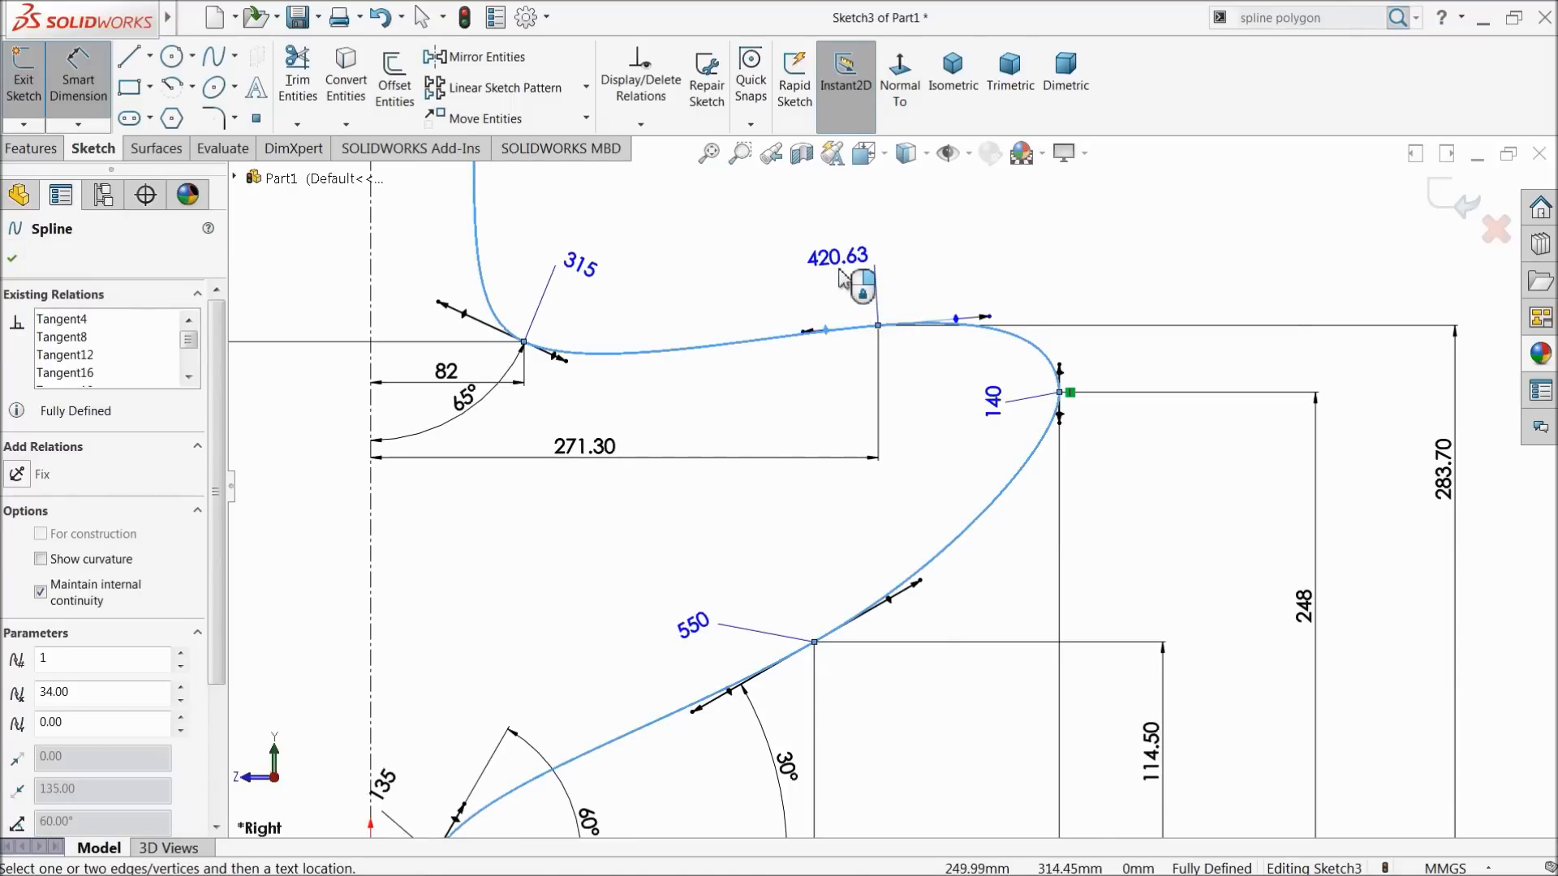
left_click(842, 268)
type("330")
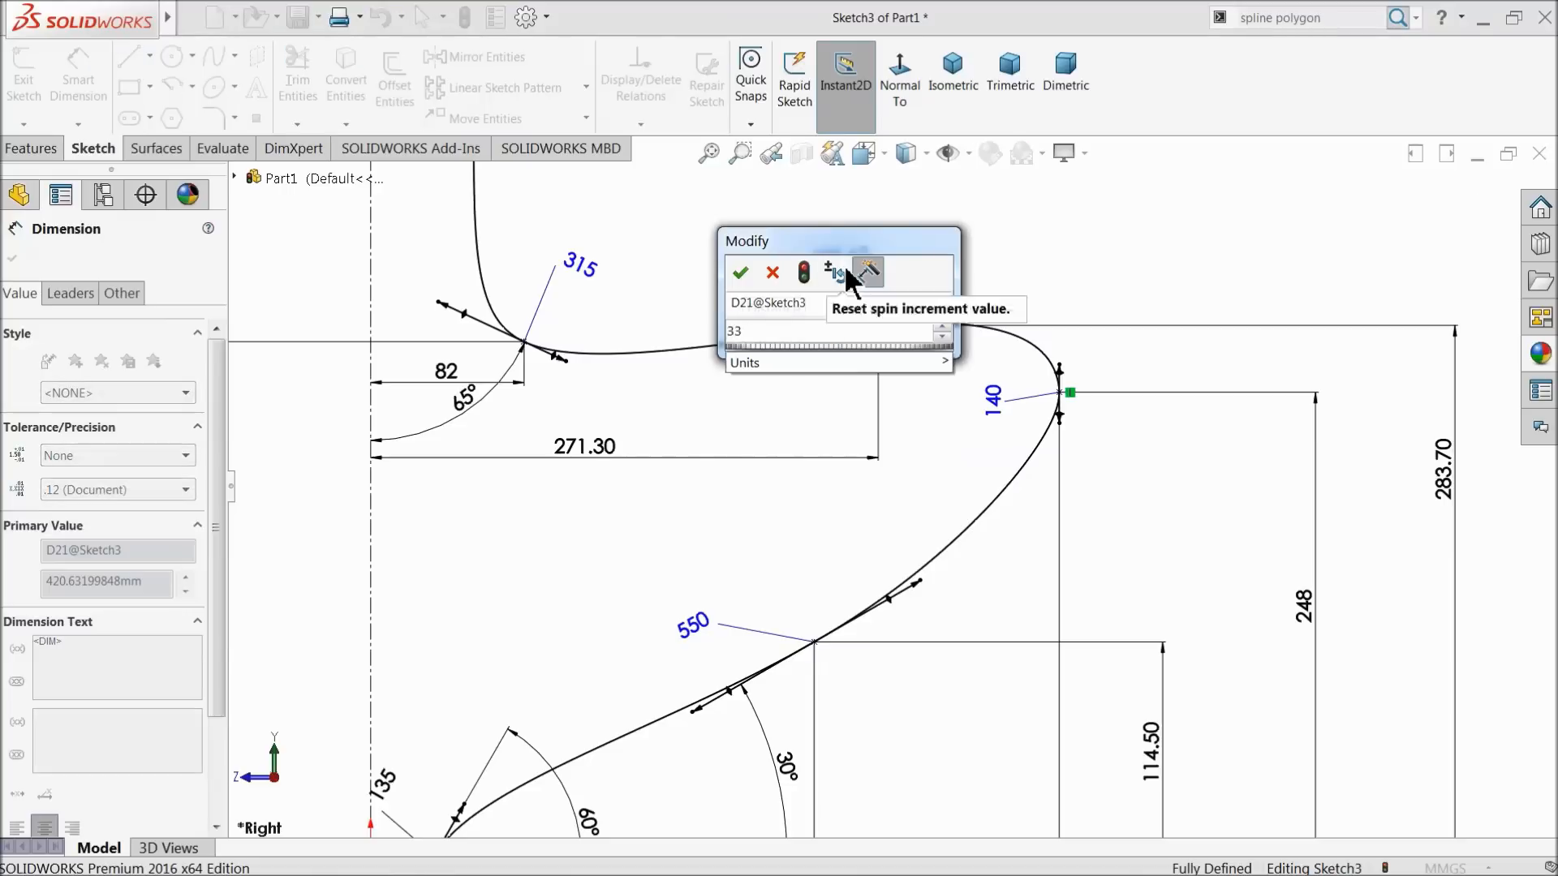
key("Return")
Begin a further dimension from the tangent handle at the 271.30 mm spline point
scroll(817, 246, "up", 5)
scroll(779, 333, "down", 6)
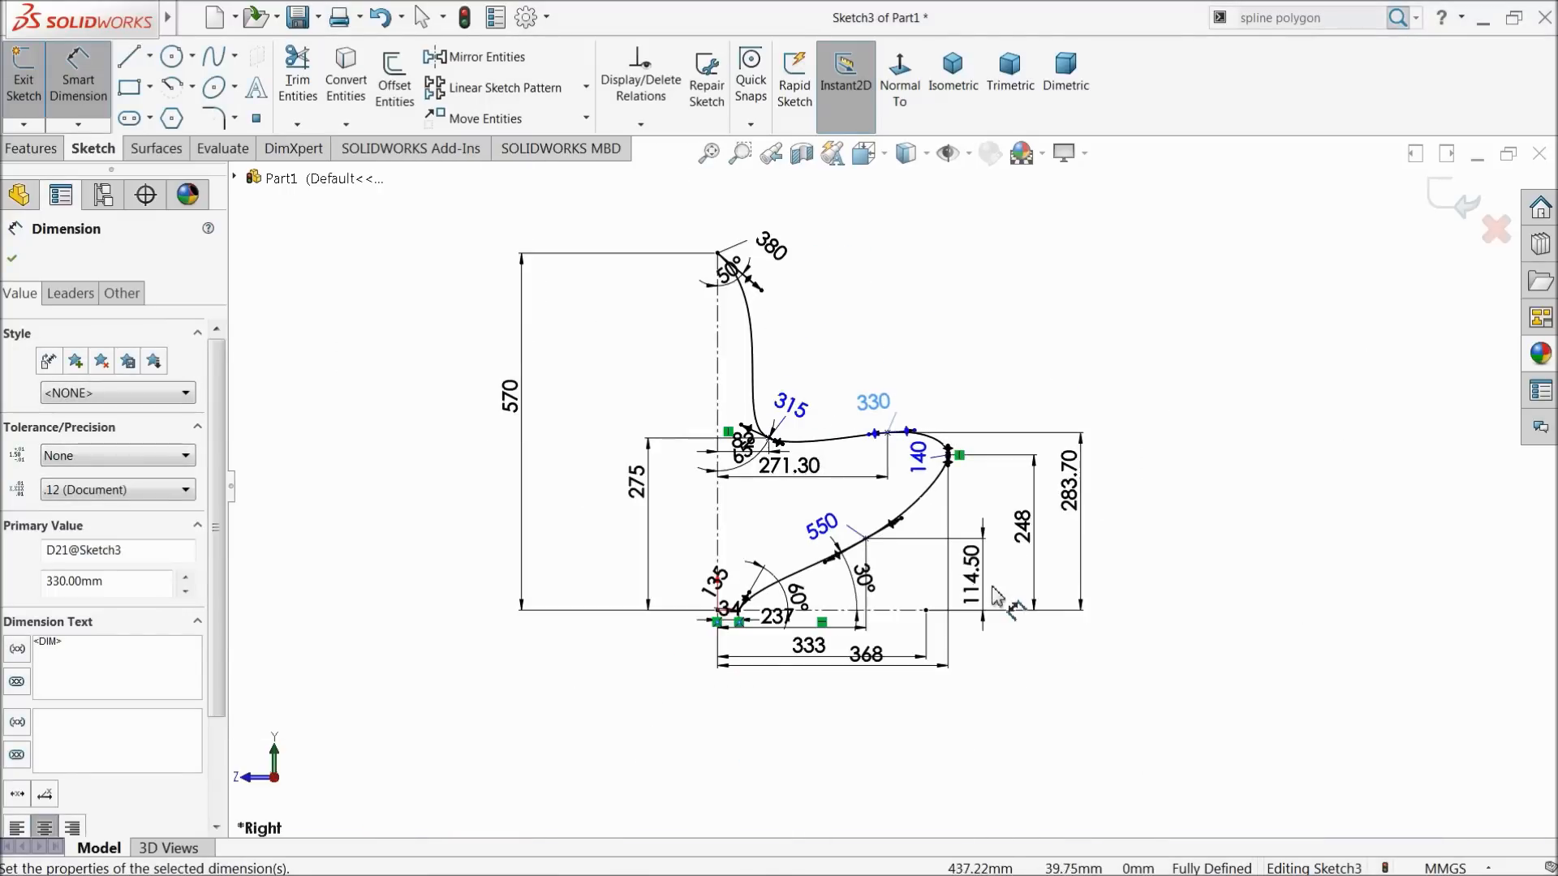
left_click(746, 258)
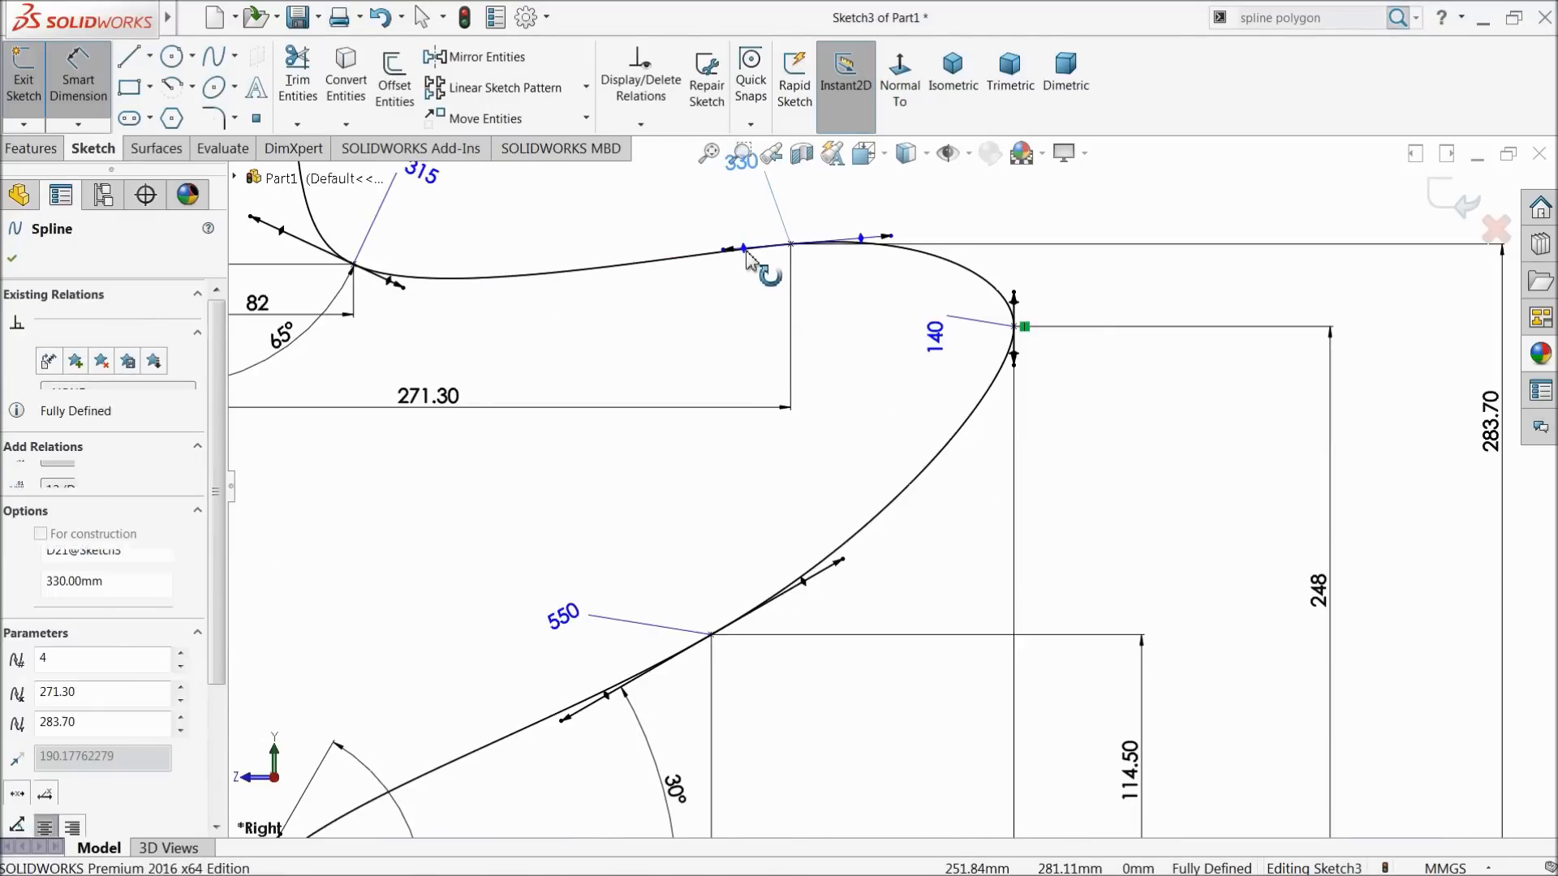
Set the angle between the spline handle at the 330 mm tangent and the horizontal centerline to 4°, placing the dimension outside the profile
scroll(835, 409, "up", 5)
left_click(909, 686)
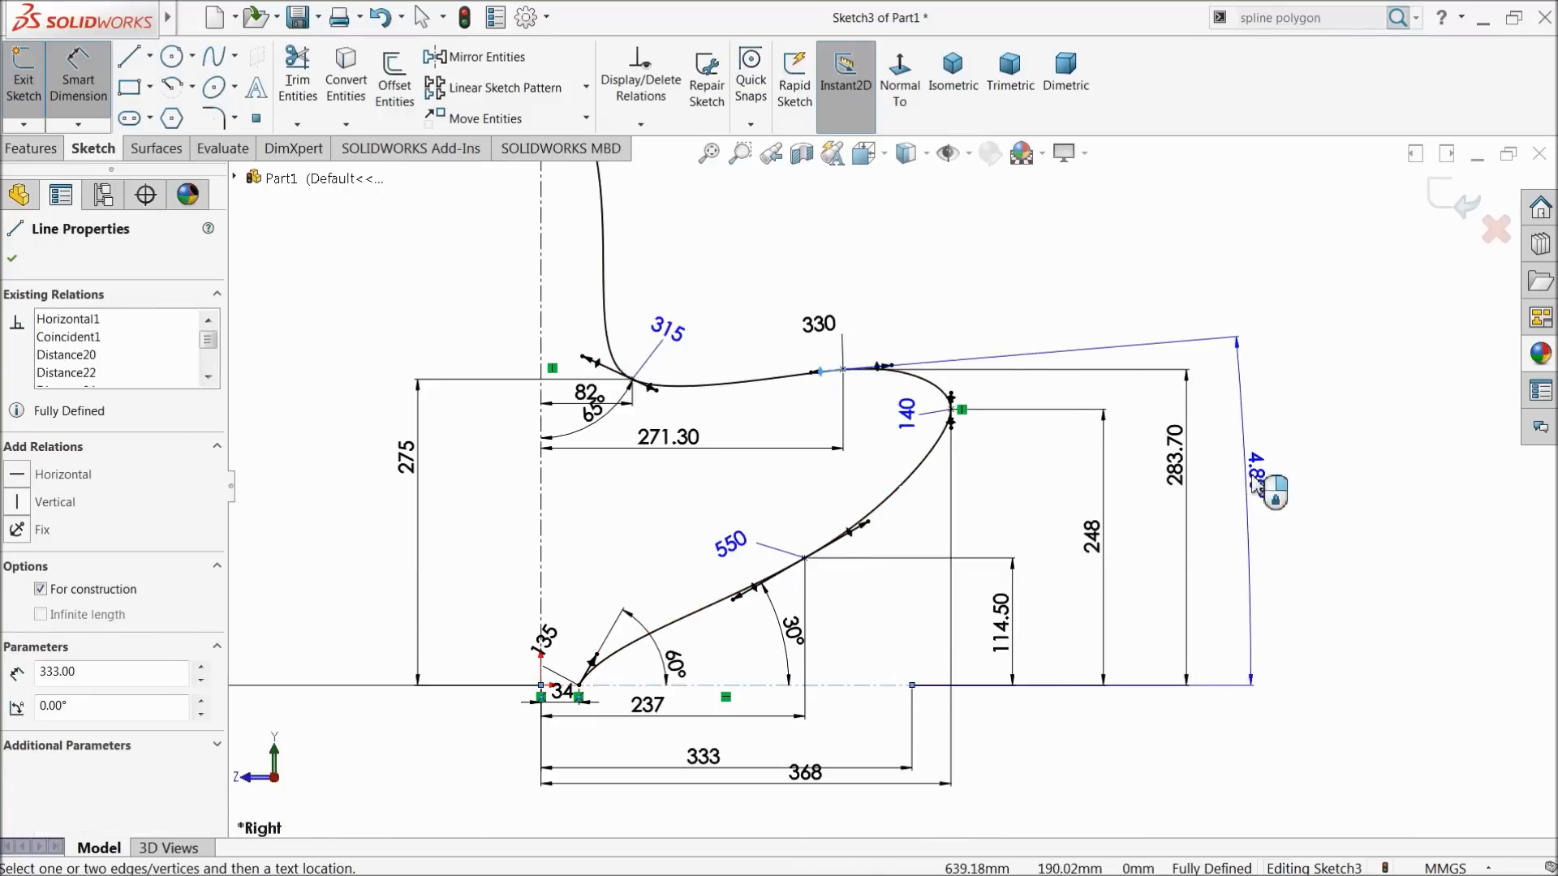
left_click(1265, 482)
type("4")
key("Return")
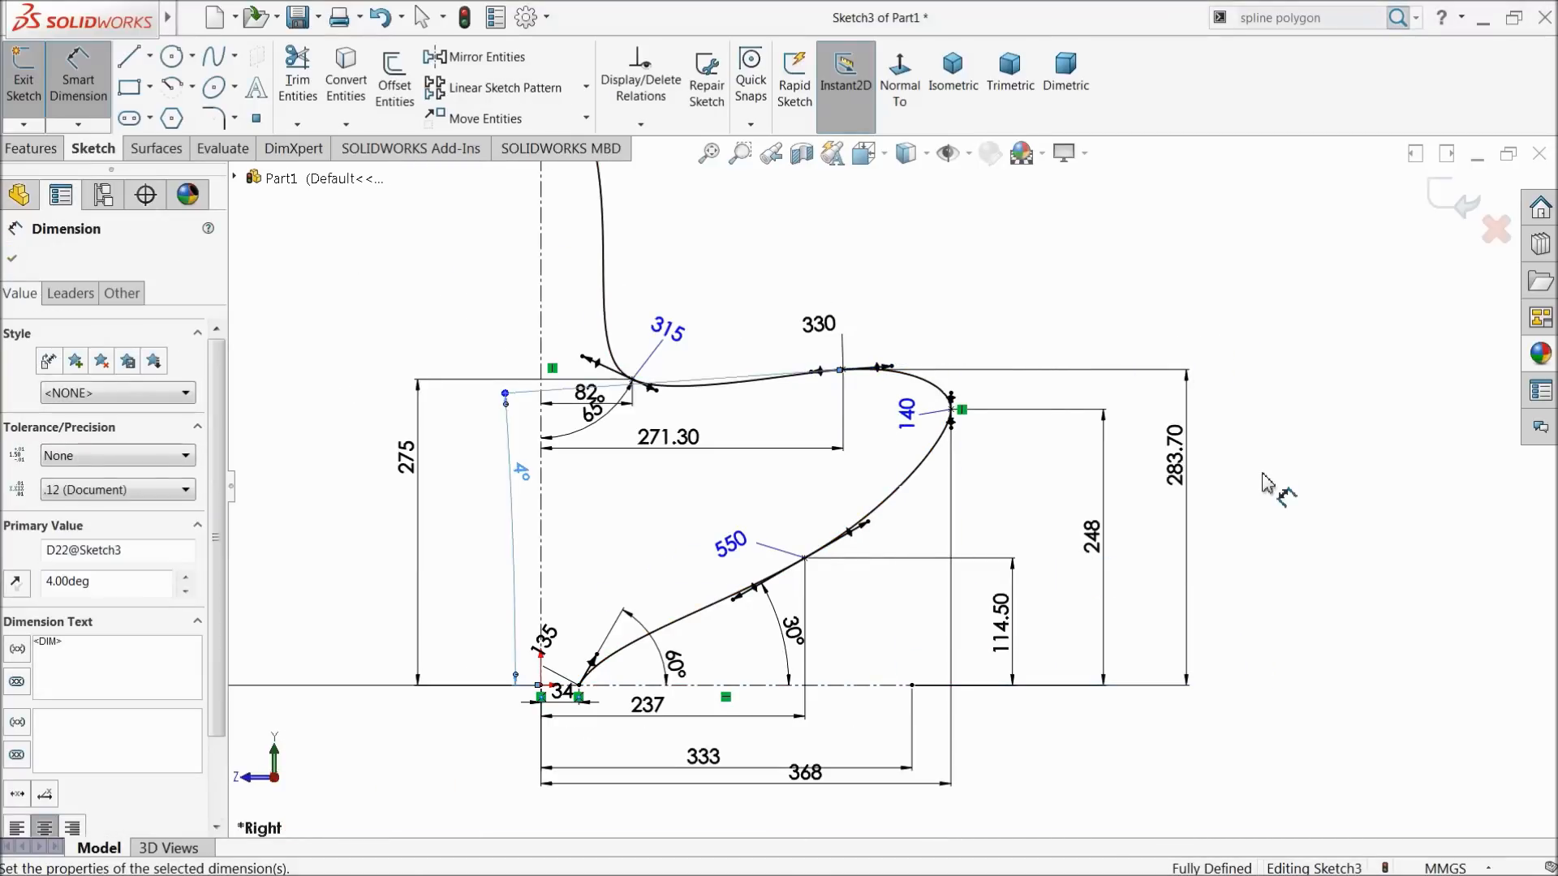
left_click_drag(509, 484, 1308, 458)
scroll(844, 392, "up", 2)
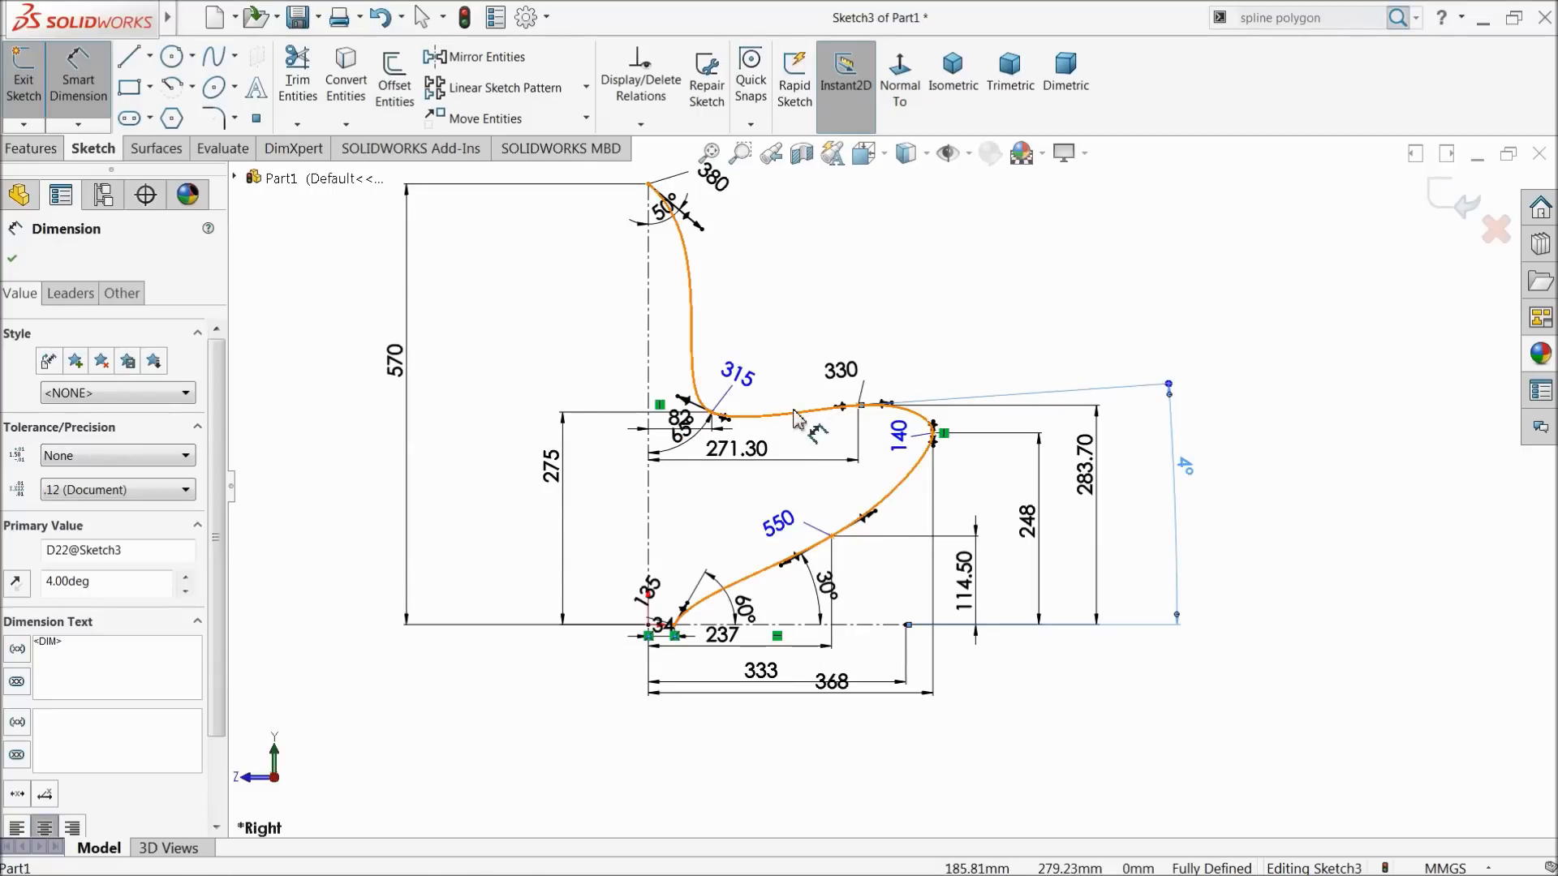
Reposition the 65° and 50° angle dimensions away from the spline so they sit clear of the other dimensions
scroll(778, 422, "down", 3)
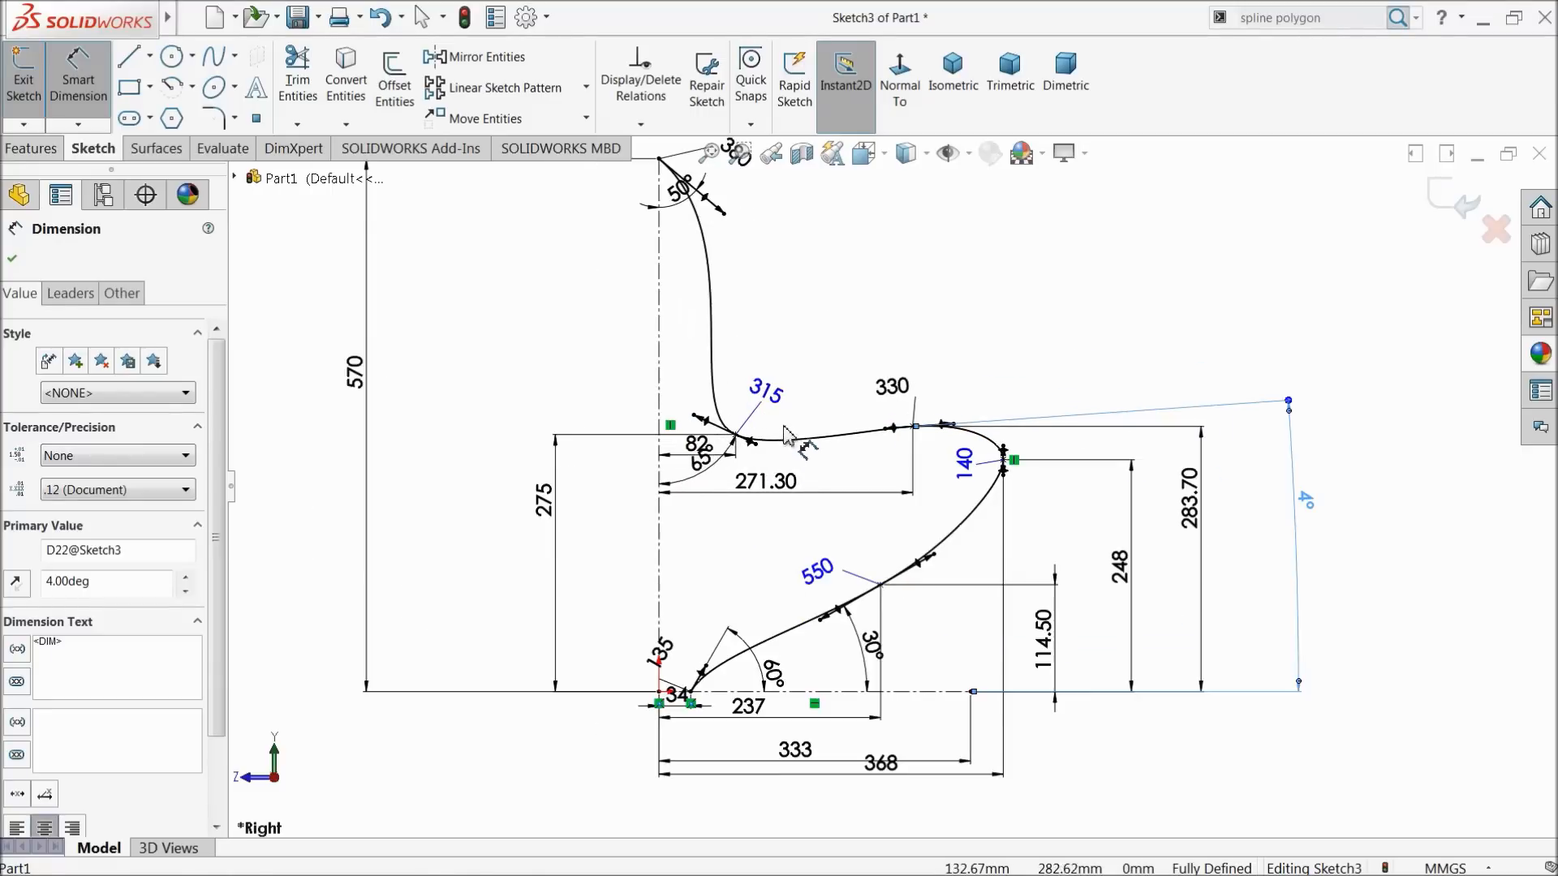
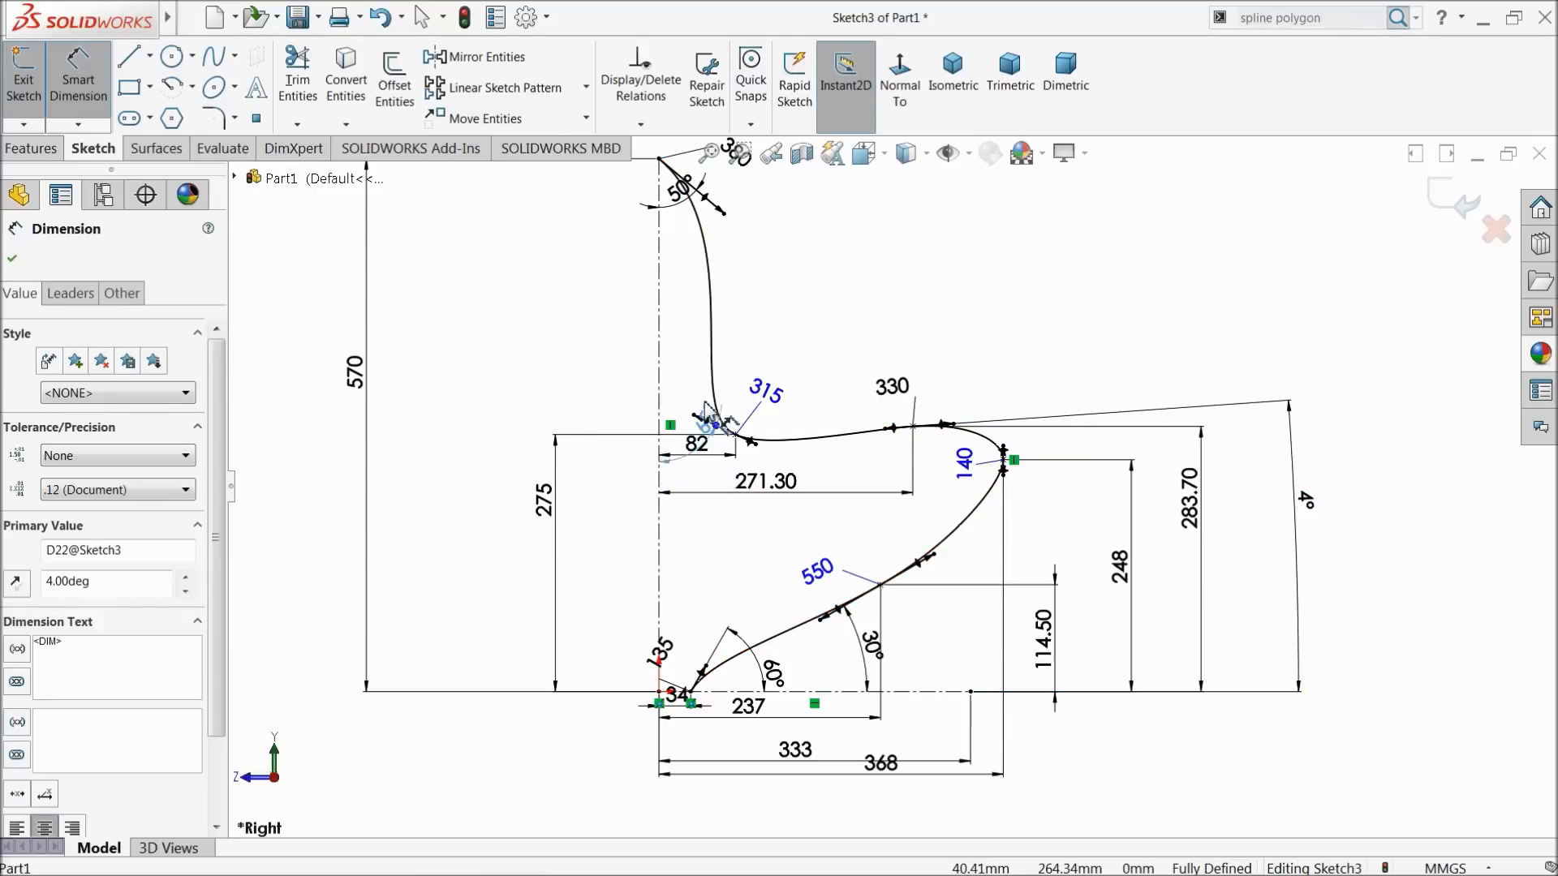
left_click(759, 535)
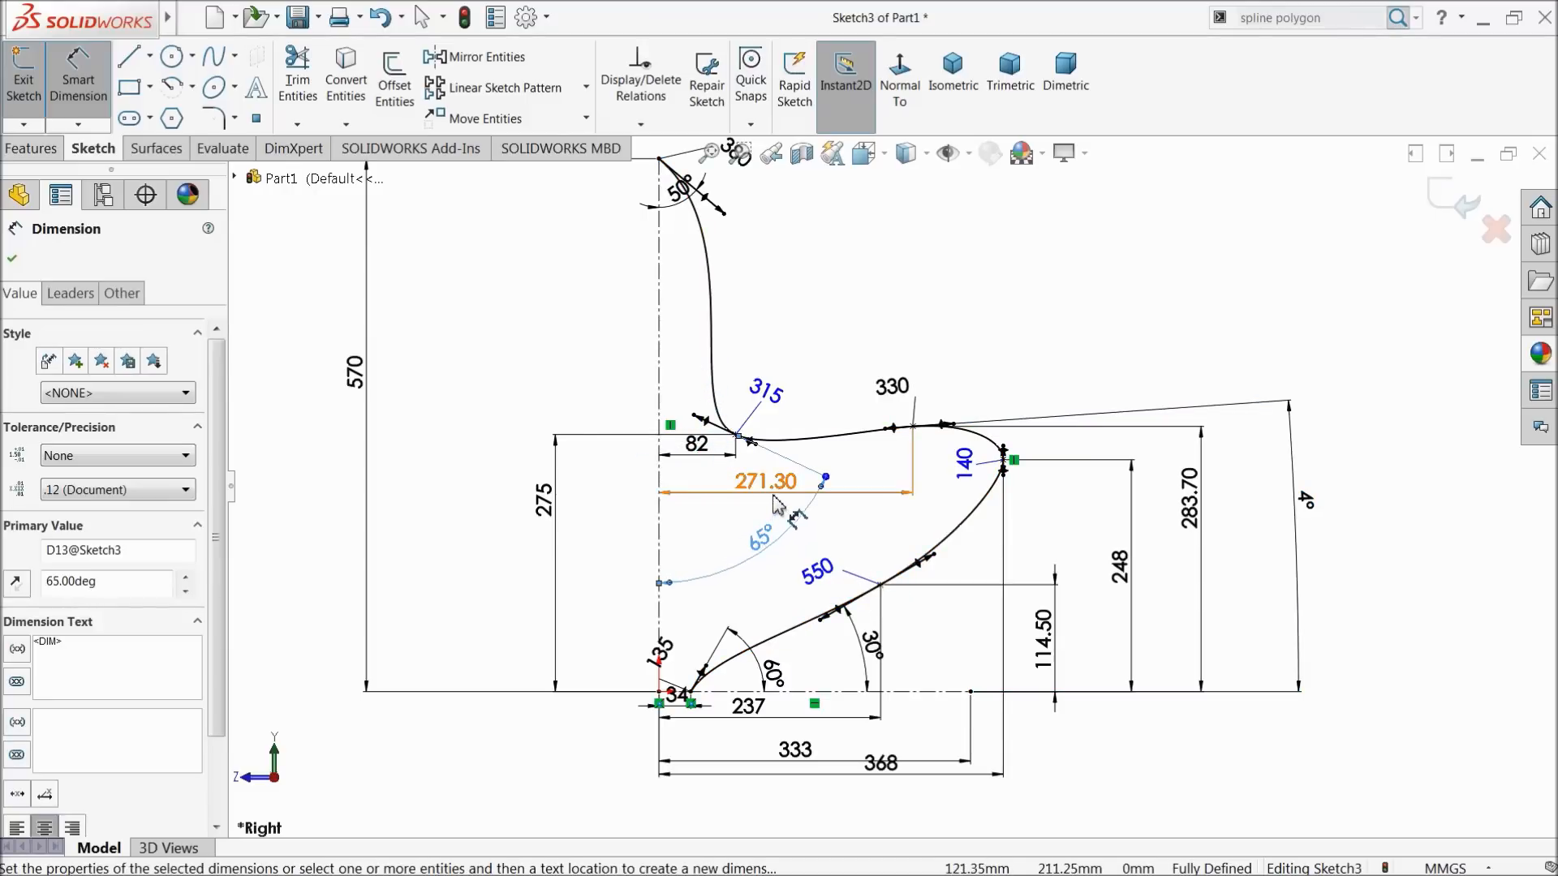
scroll(844, 354, "down", 2)
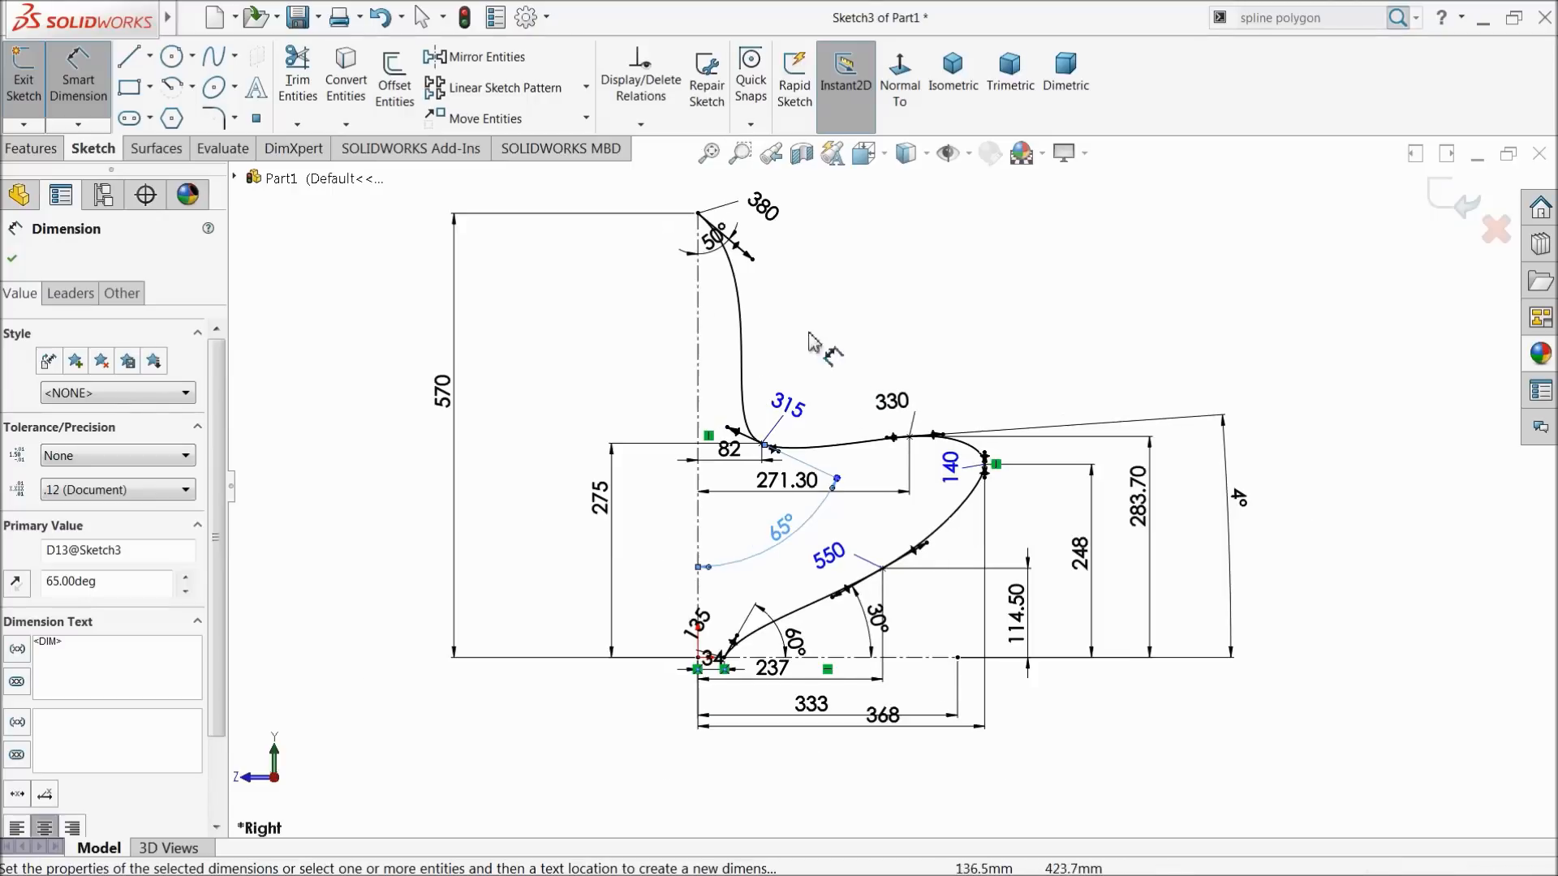
left_click_drag(720, 271, 753, 335)
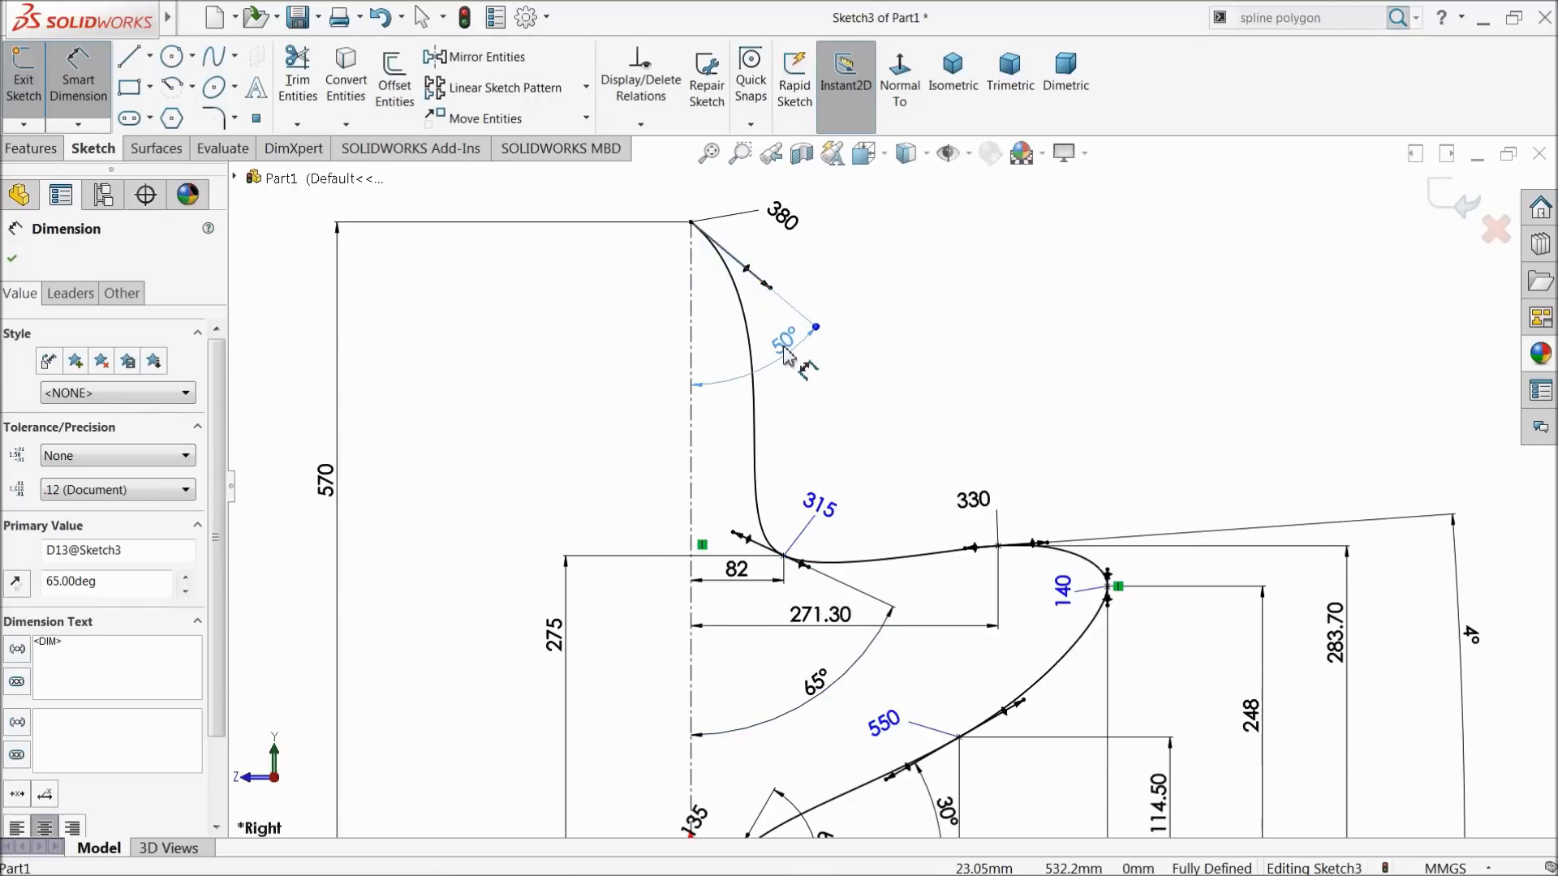
left_click(785, 350)
scroll(892, 487, "up", 3)
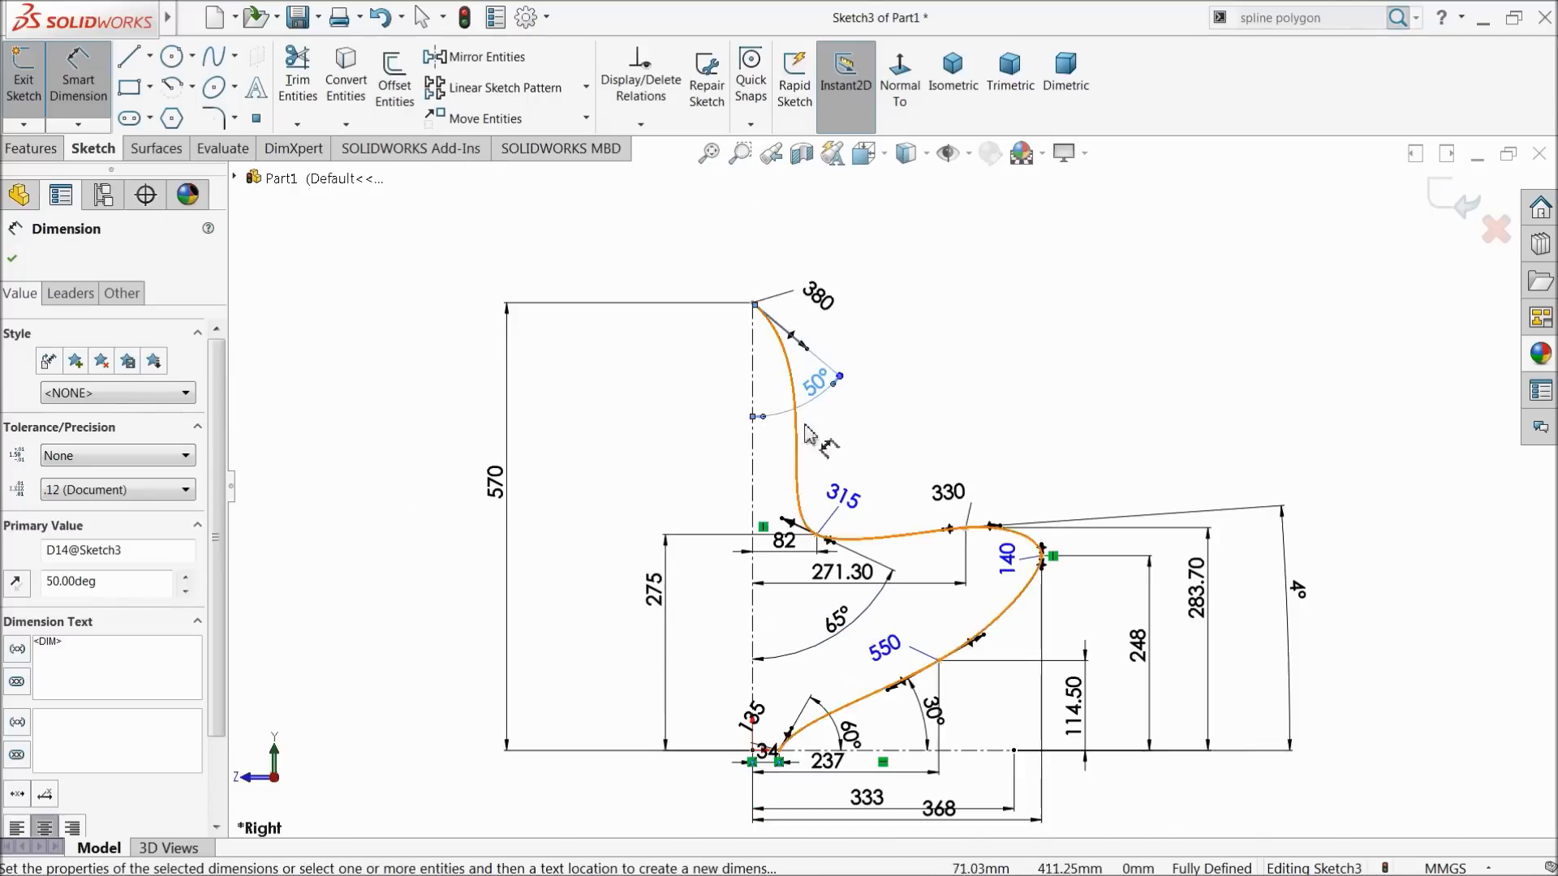
scroll(937, 620, "down", 3)
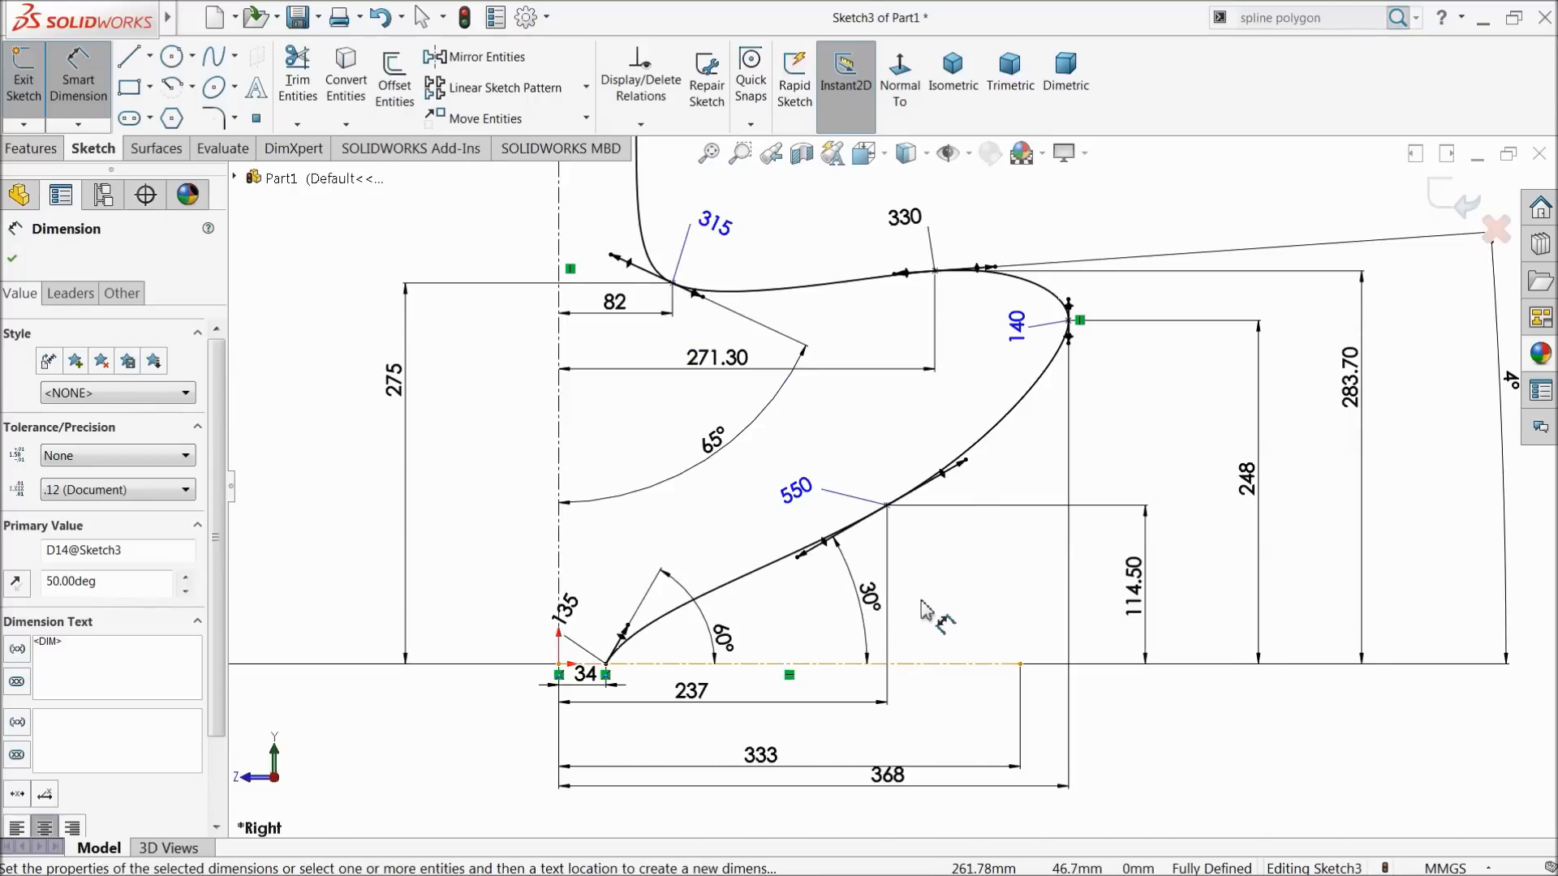
scroll(925, 623, "up", 4)
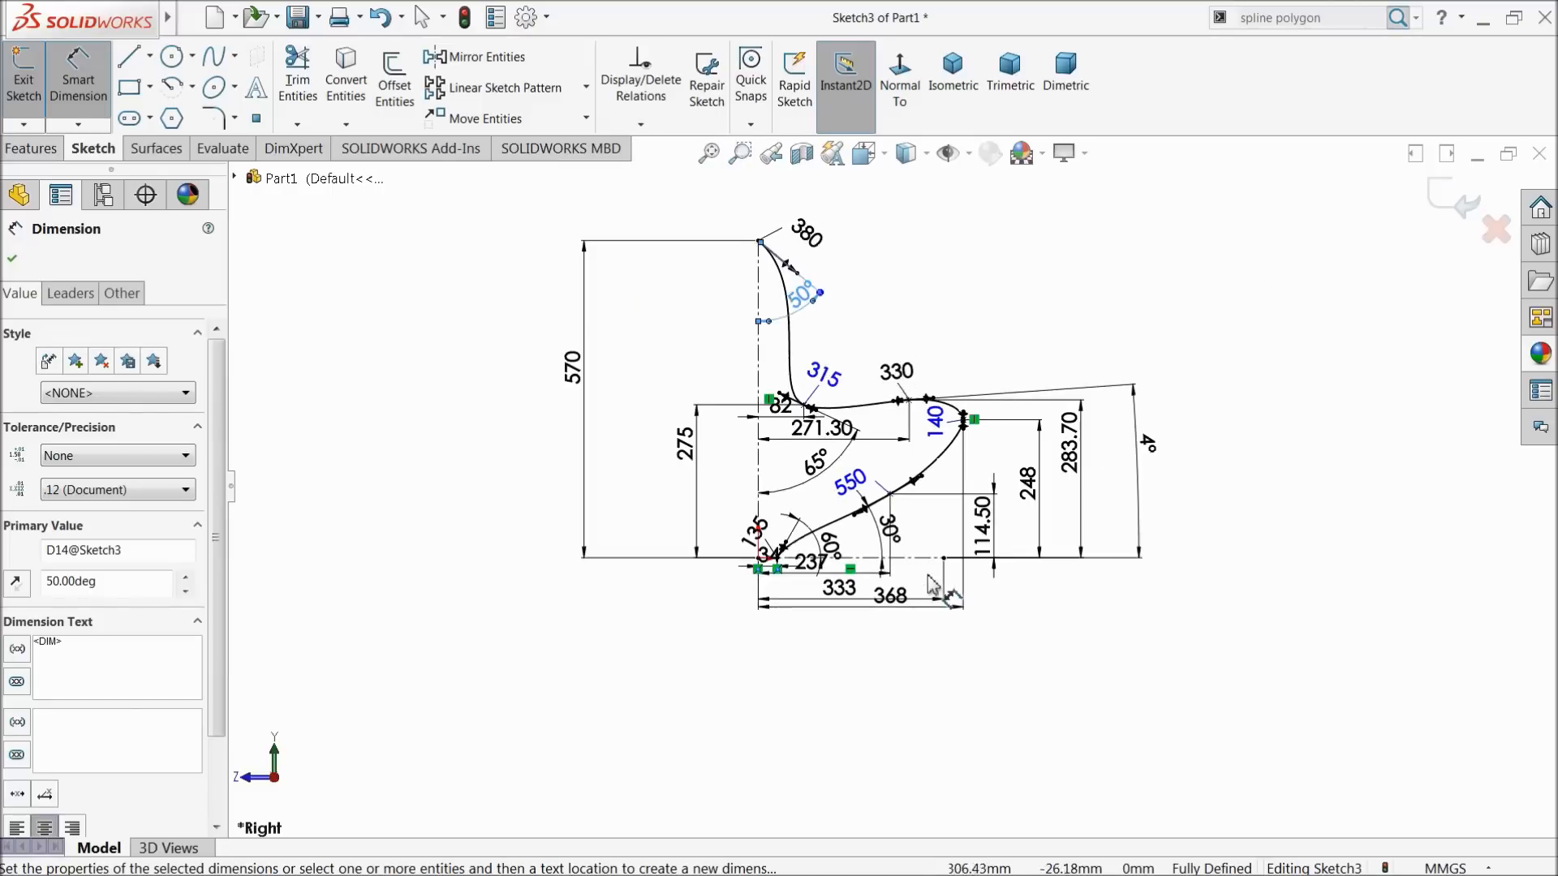
Exit the side profile sketch and clear its selection
left_click(1457, 207)
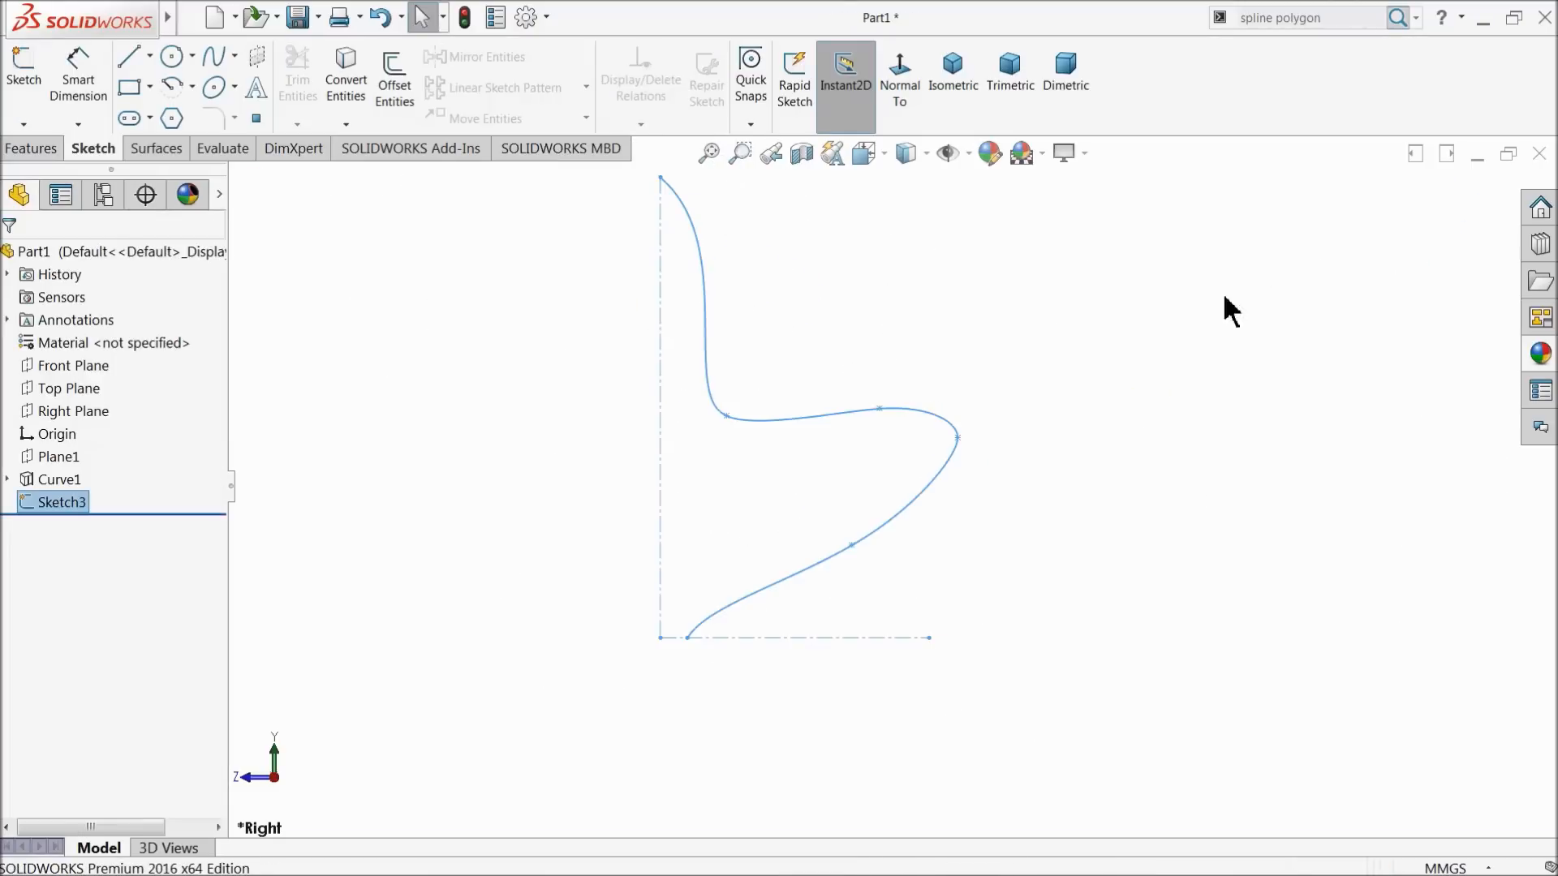
mouse_move(1058, 390)
middle_mouse_down()
mouse_move(1004, 446)
mouse_move(1078, 389)
middle_mouse_up()
left_click(1078, 390)
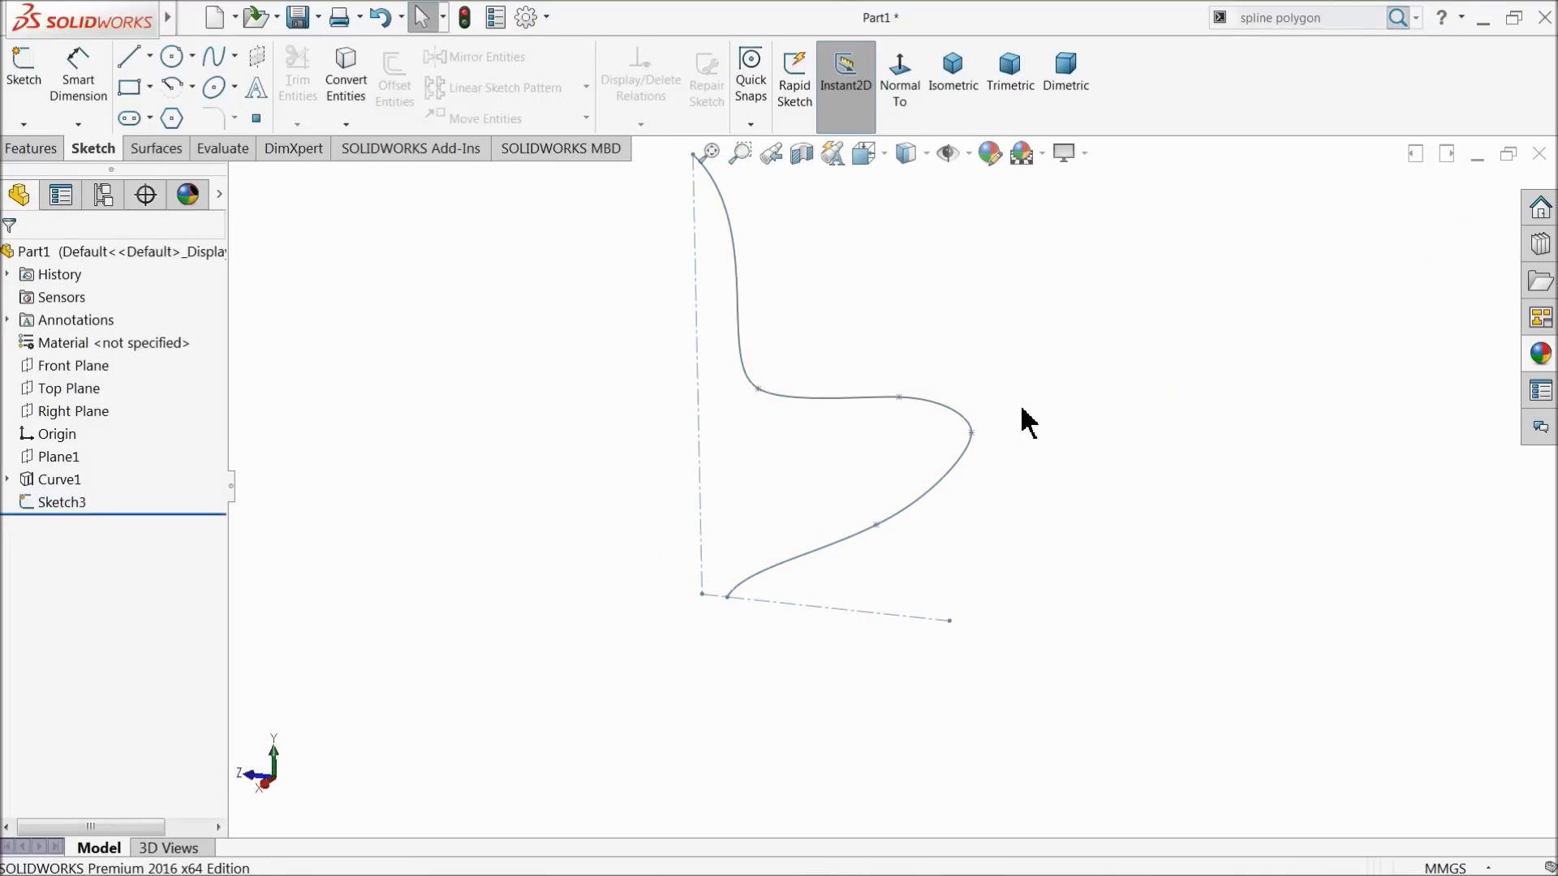
Show the projected curve Curve1 and its source sketch Sketch1 alongside the side profile
left_click(27, 481)
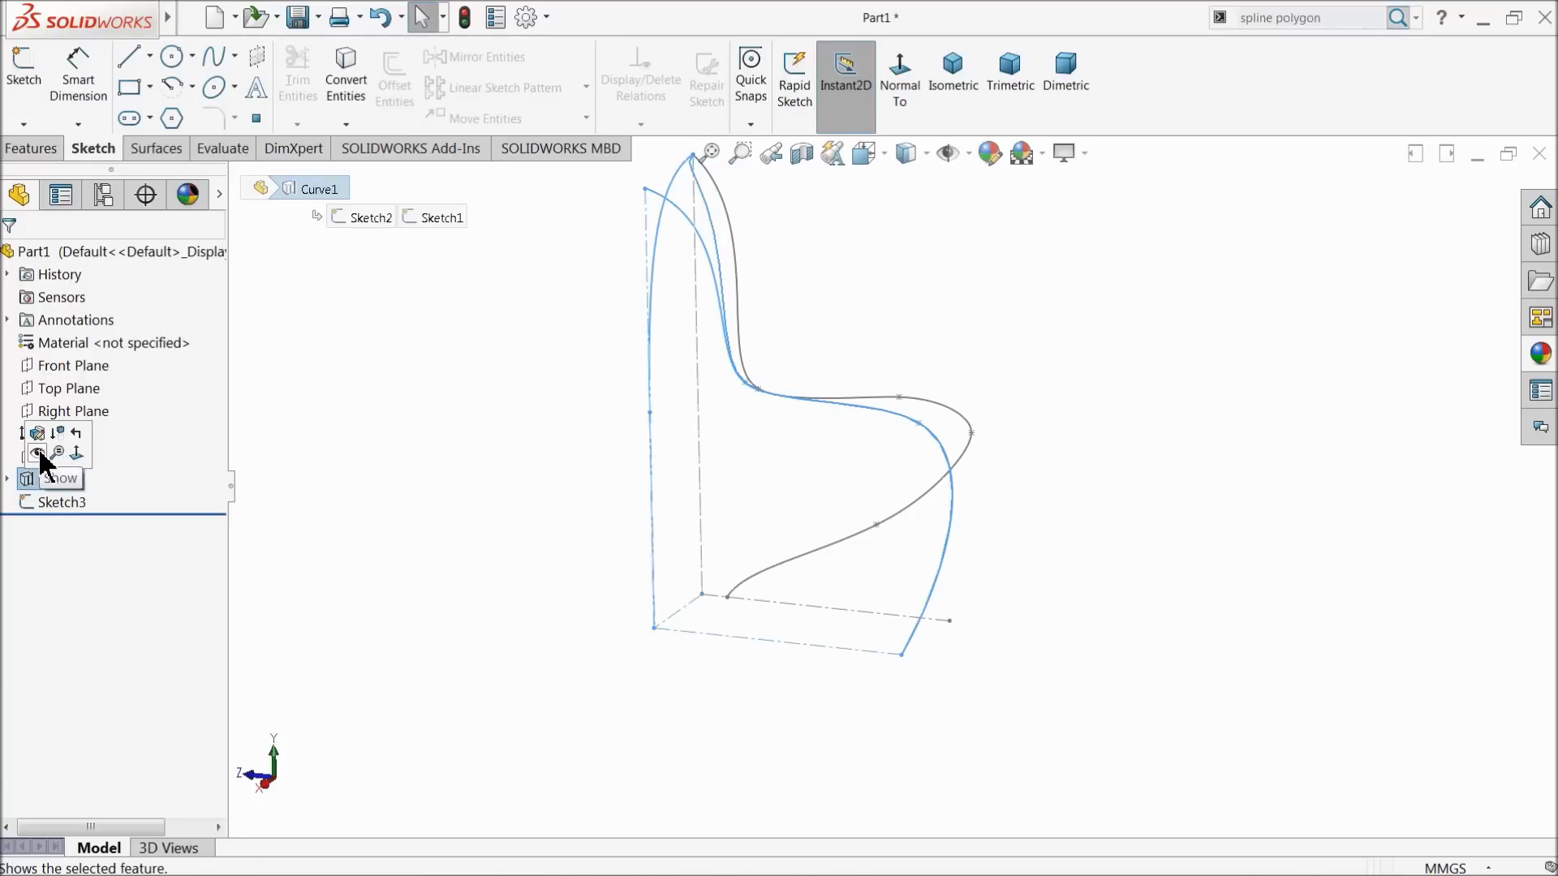
left_click(36, 437)
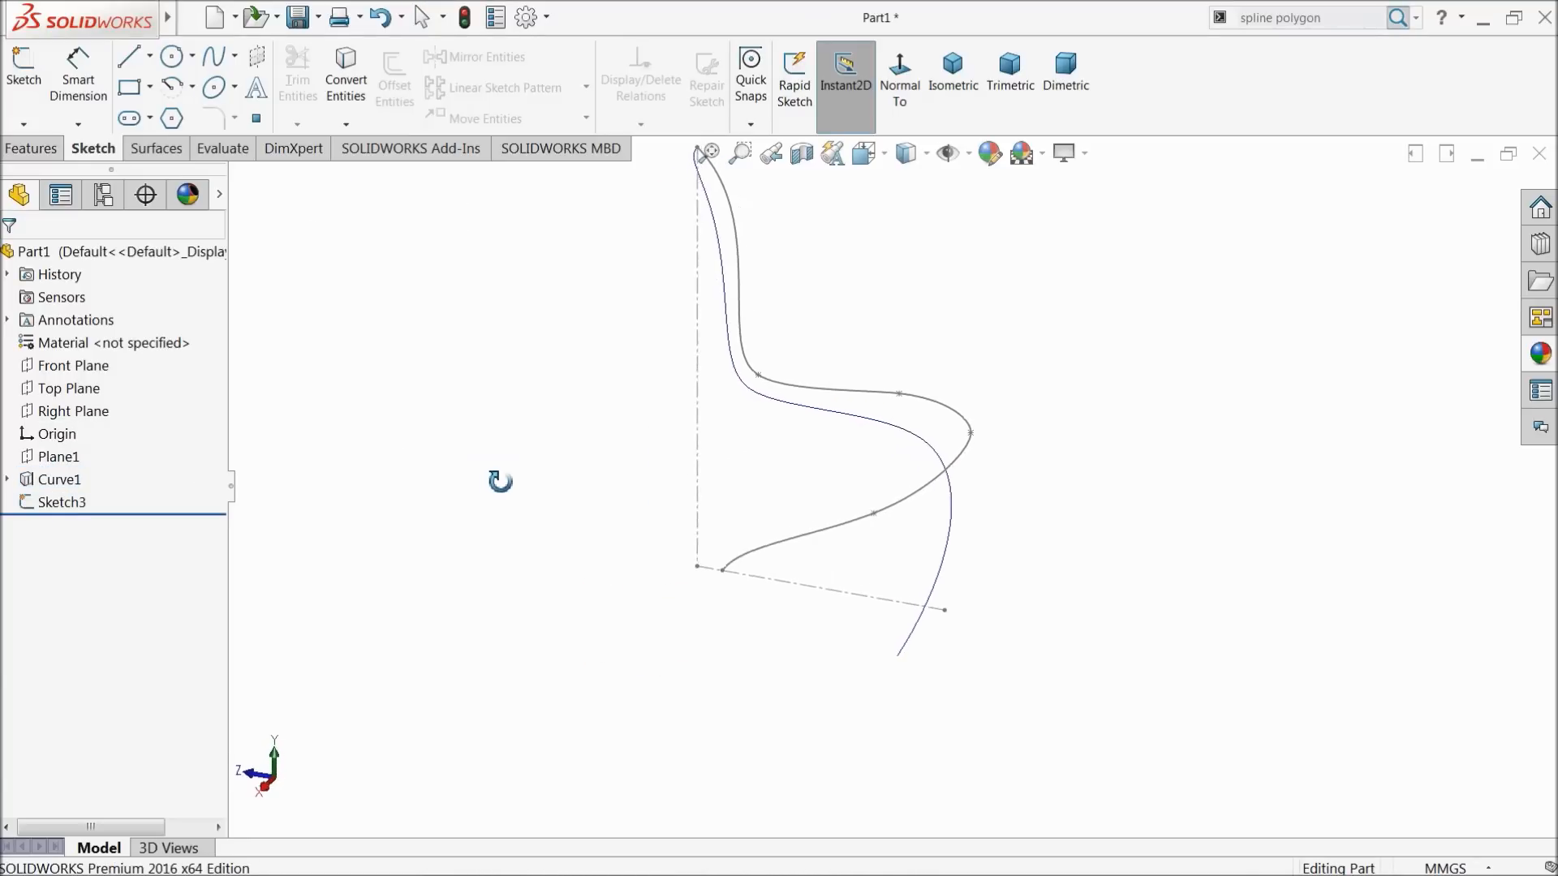
left_click(8, 480)
left_click(51, 501)
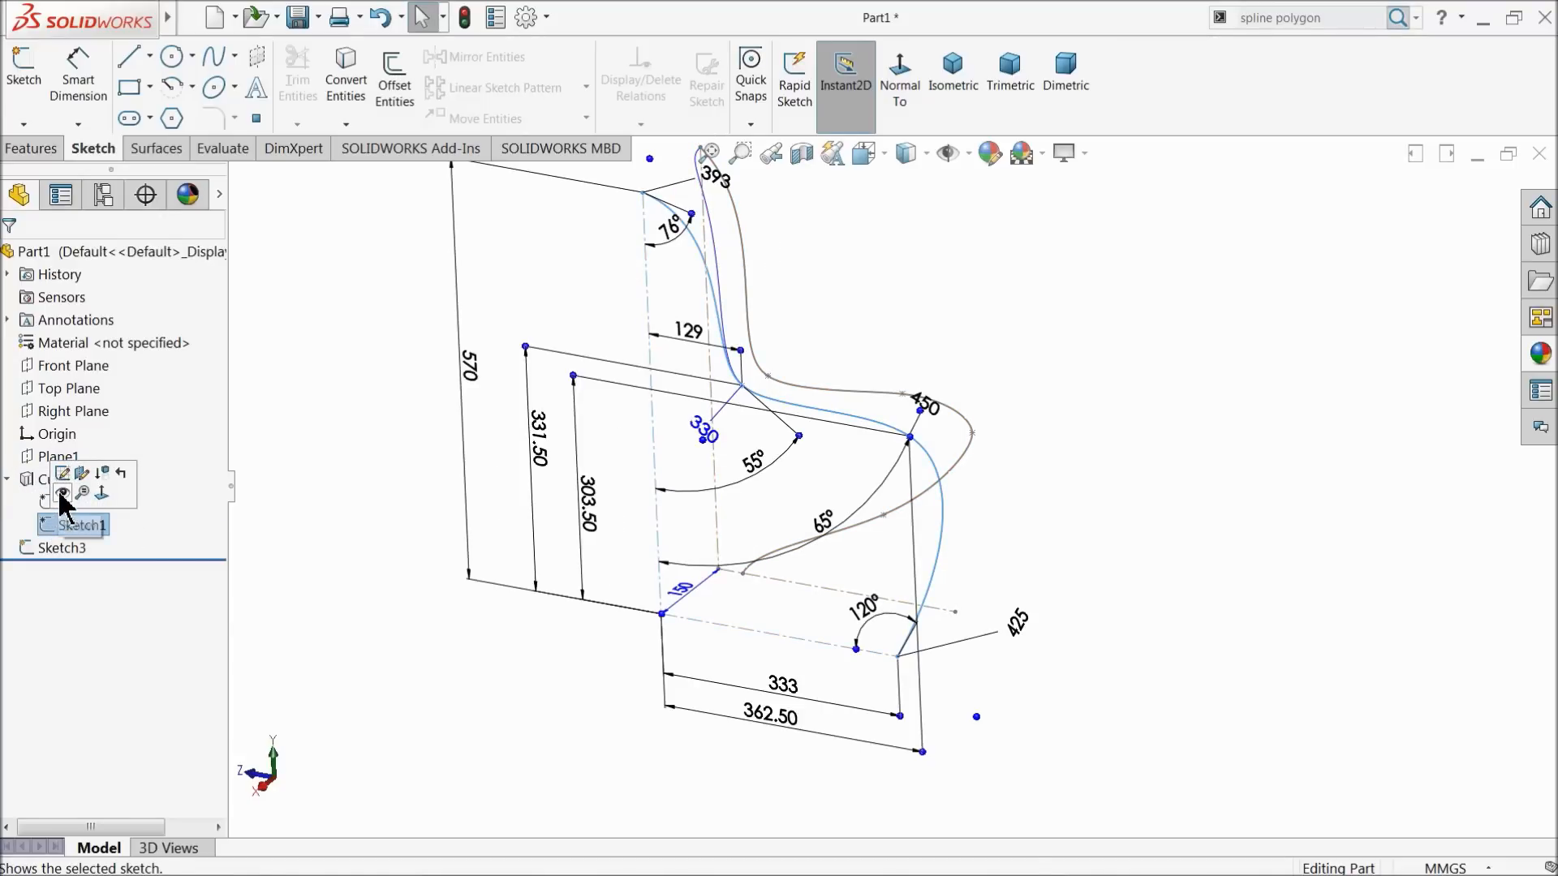
left_click(62, 493)
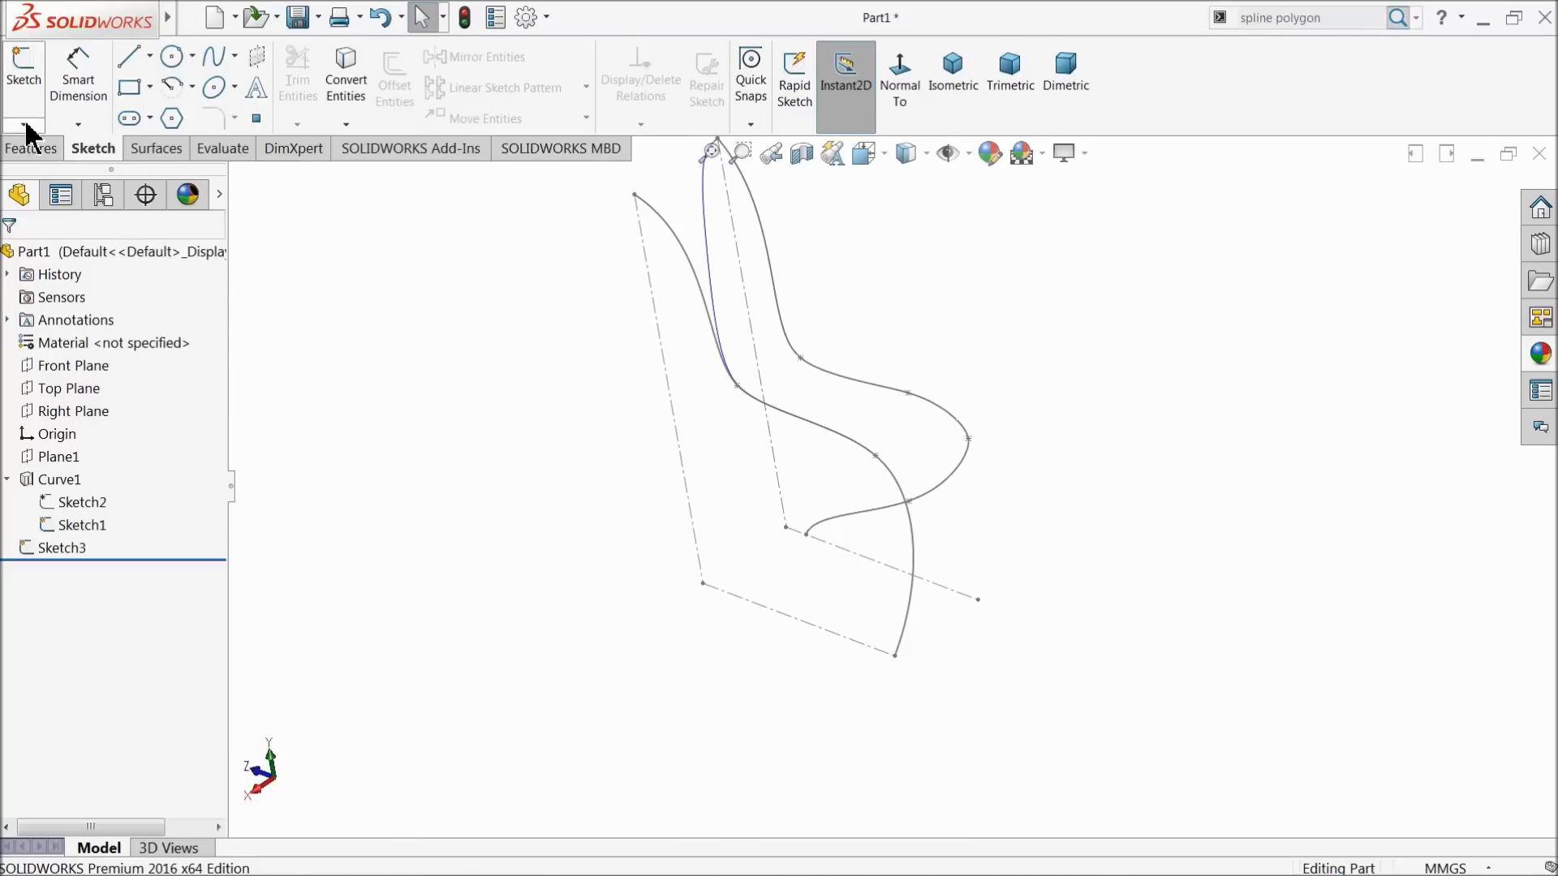
Start a new sketch on the Top Plane with both seat profiles' lower ends in view
mouse_move(503, 478)
middle_mouse_down()
mouse_move(539, 470)
mouse_move(591, 338)
mouse_move(623, 472)
middle_mouse_up()
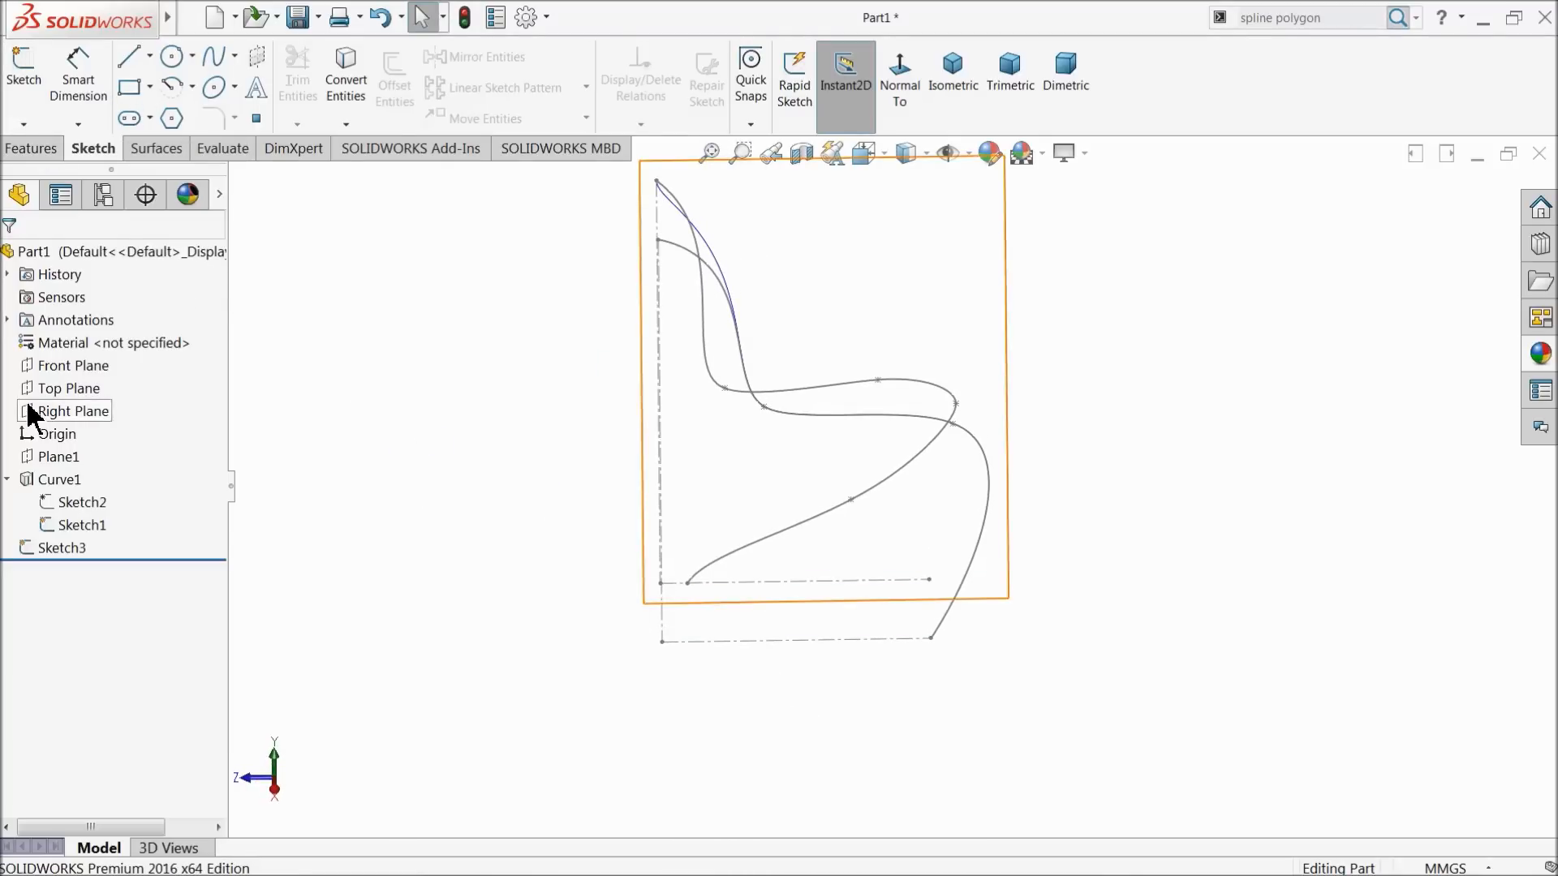
left_click(48, 393)
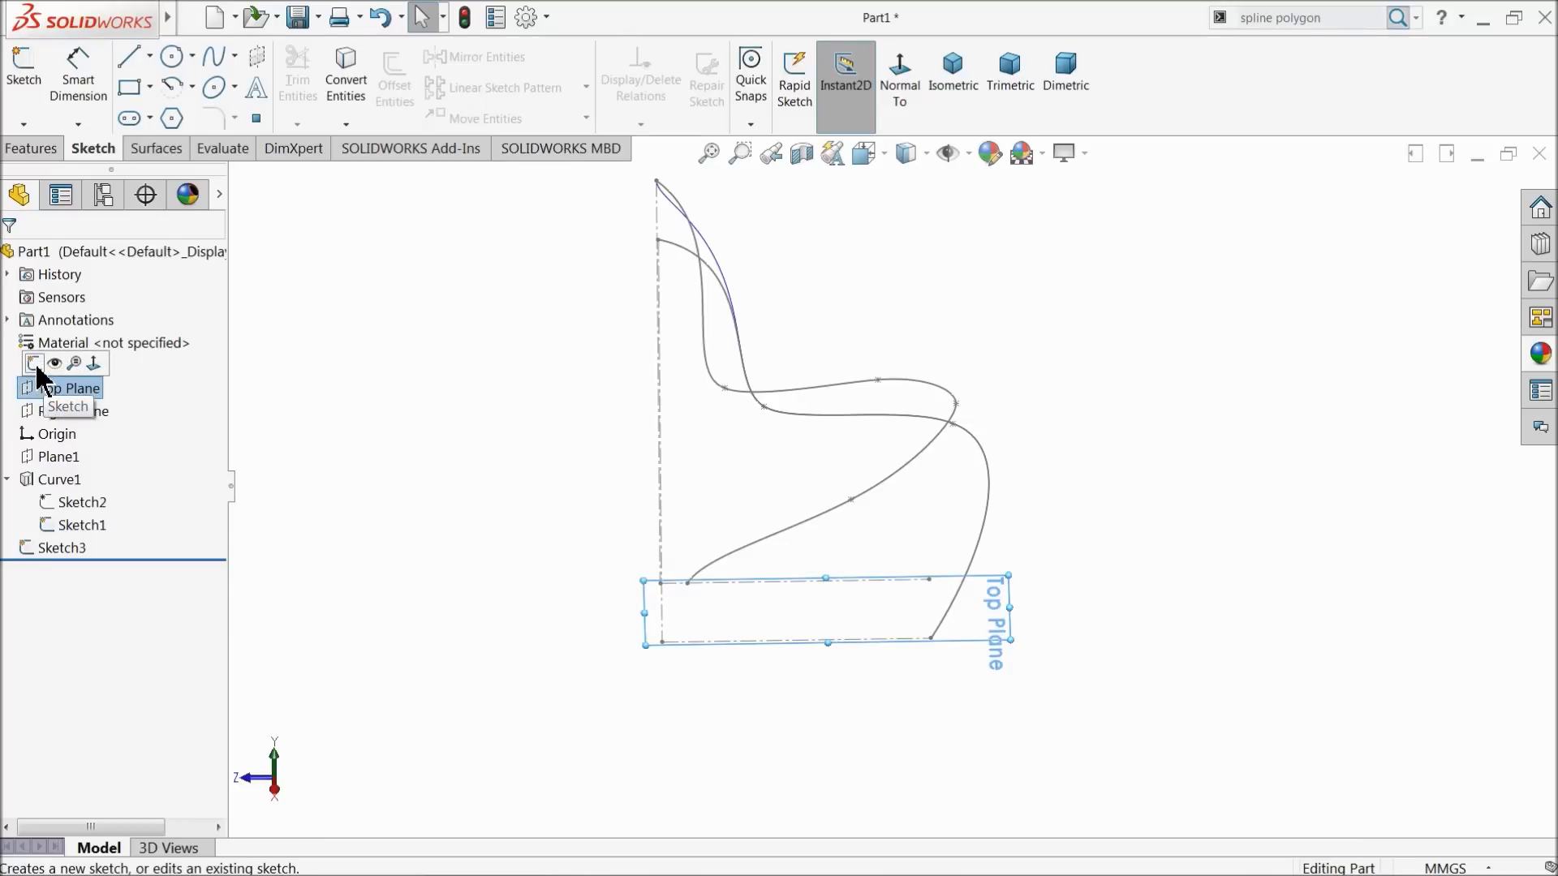
left_click(33, 365)
left_click(902, 95)
mouse_move(702, 521)
middle_mouse_down()
mouse_move(706, 567)
mouse_move(630, 550)
mouse_move(470, 563)
middle_mouse_up()
mouse_move(652, 524)
middle_mouse_down()
mouse_move(522, 538)
mouse_move(497, 511)
mouse_move(510, 578)
mouse_move(501, 549)
middle_mouse_up()
scroll(498, 549, "up", 2)
scroll(809, 584, "down", 3)
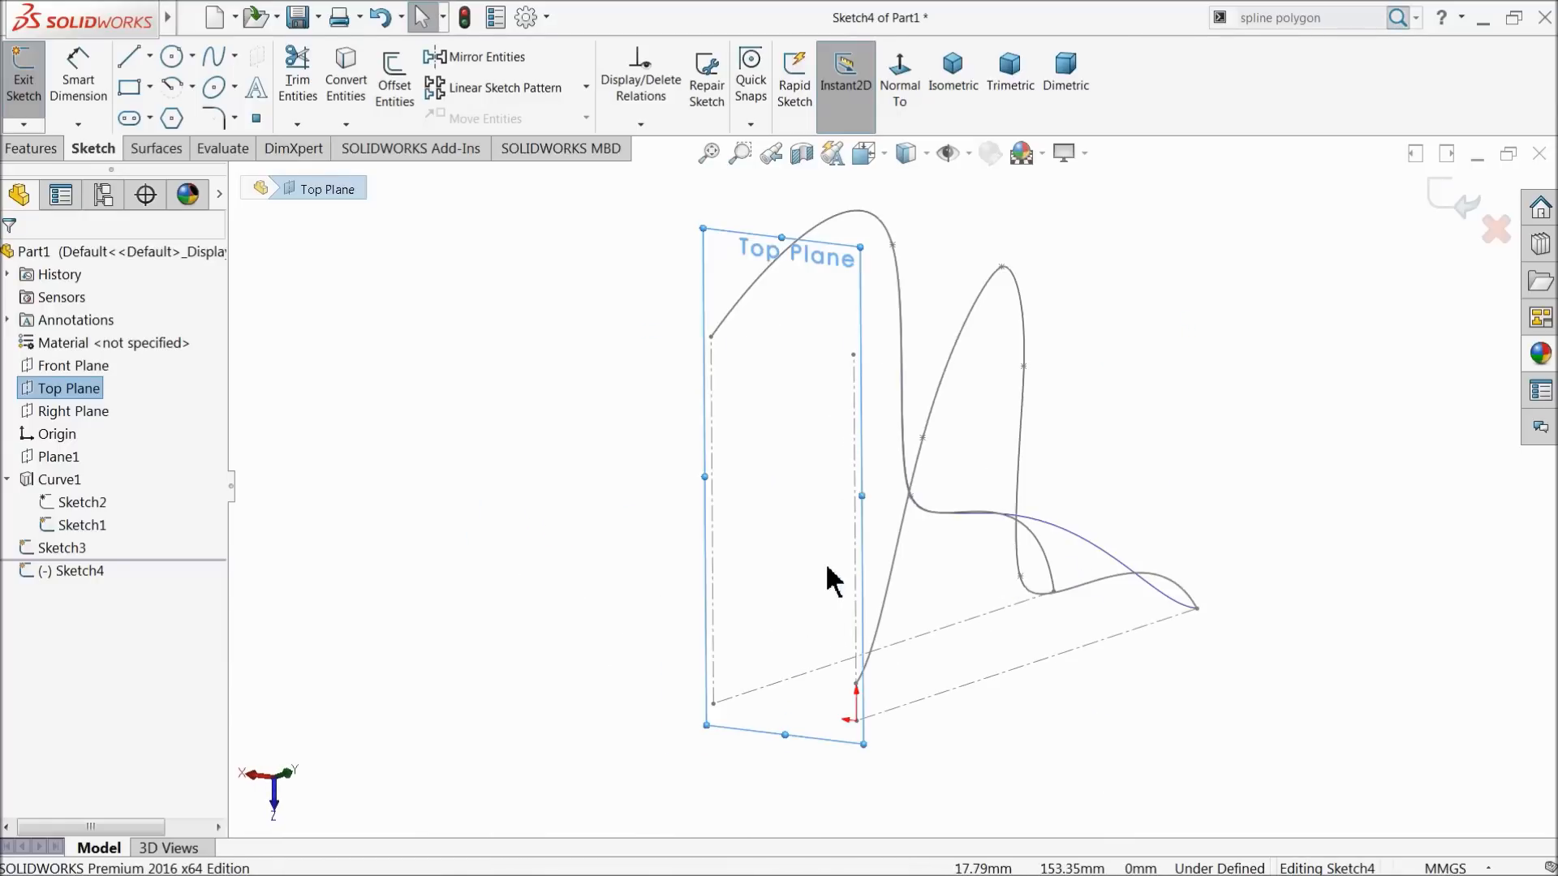
Draw a two-point spline from the lower end of the Sketch1 profile to the lower end of the Sketch3 profile
left_click(216, 59)
left_click(710, 335)
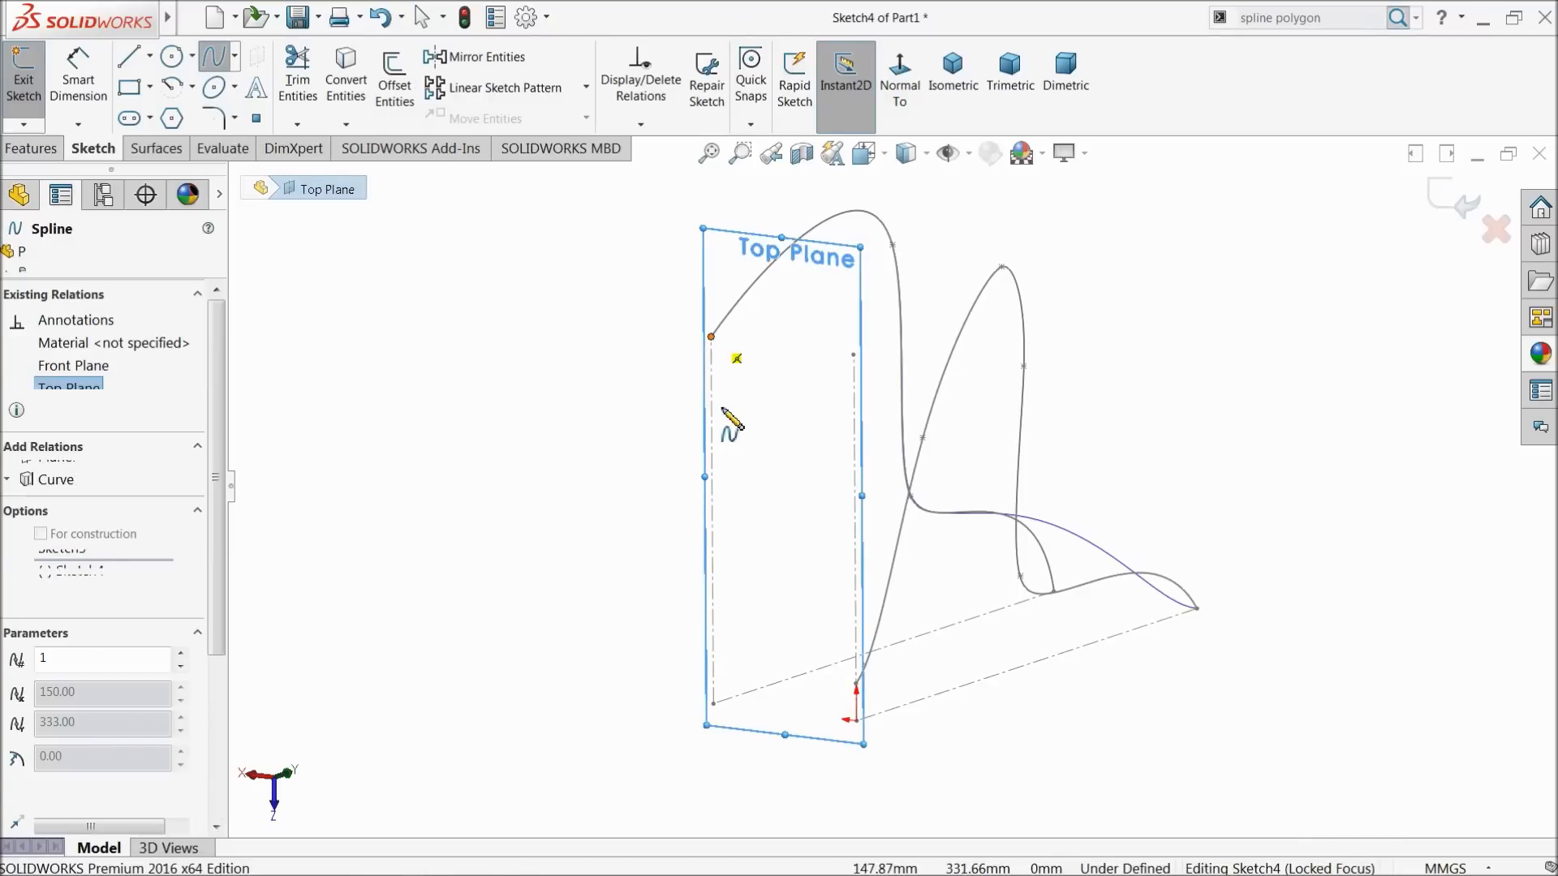
left_click(856, 684)
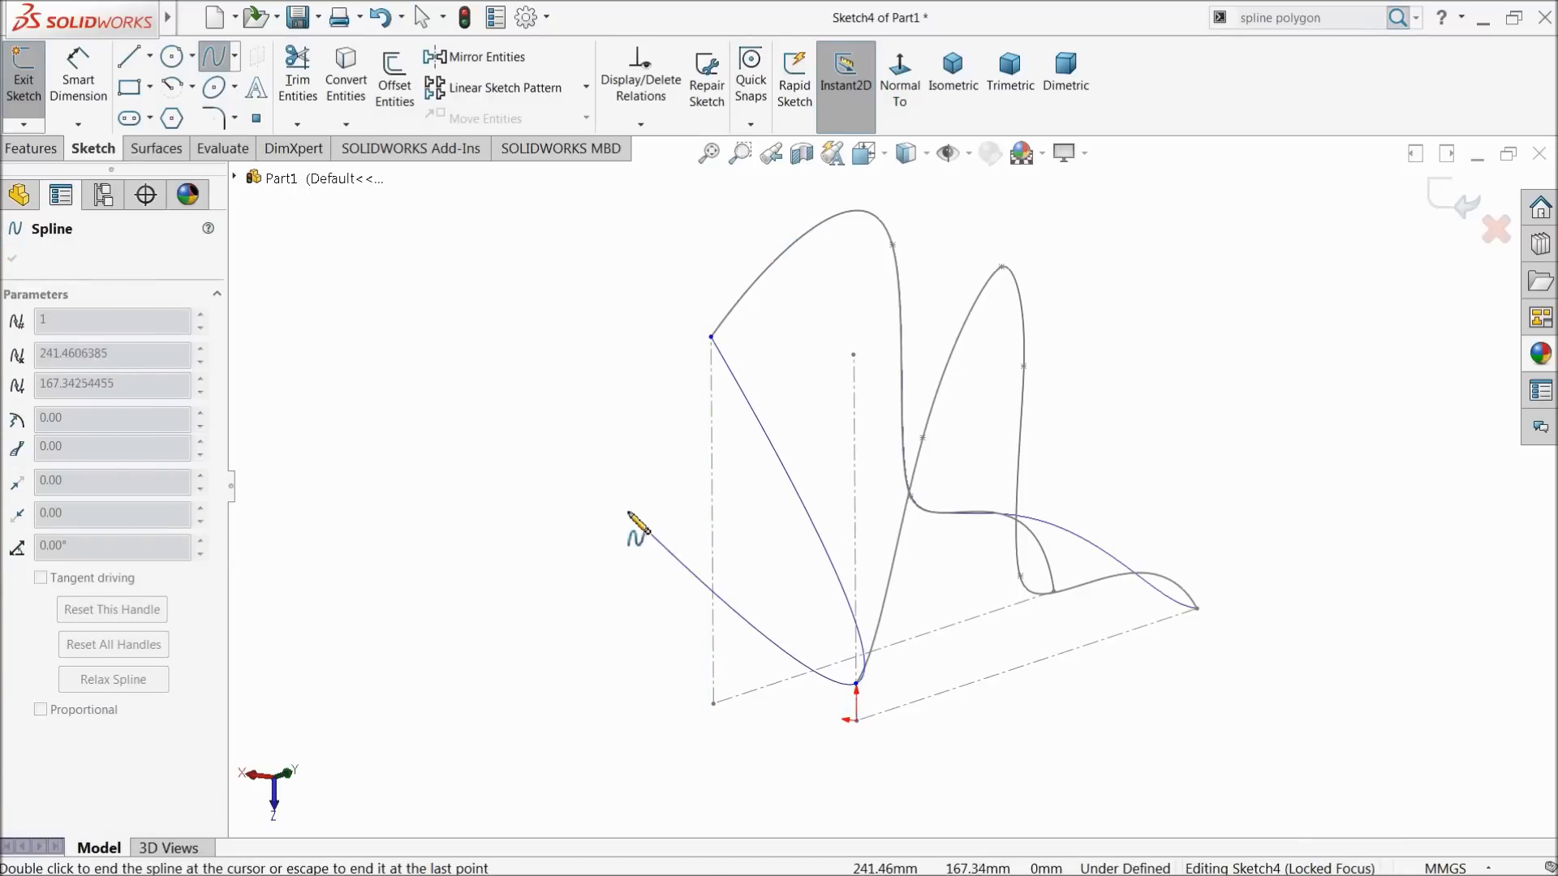
right_click(649, 534)
left_click(681, 526)
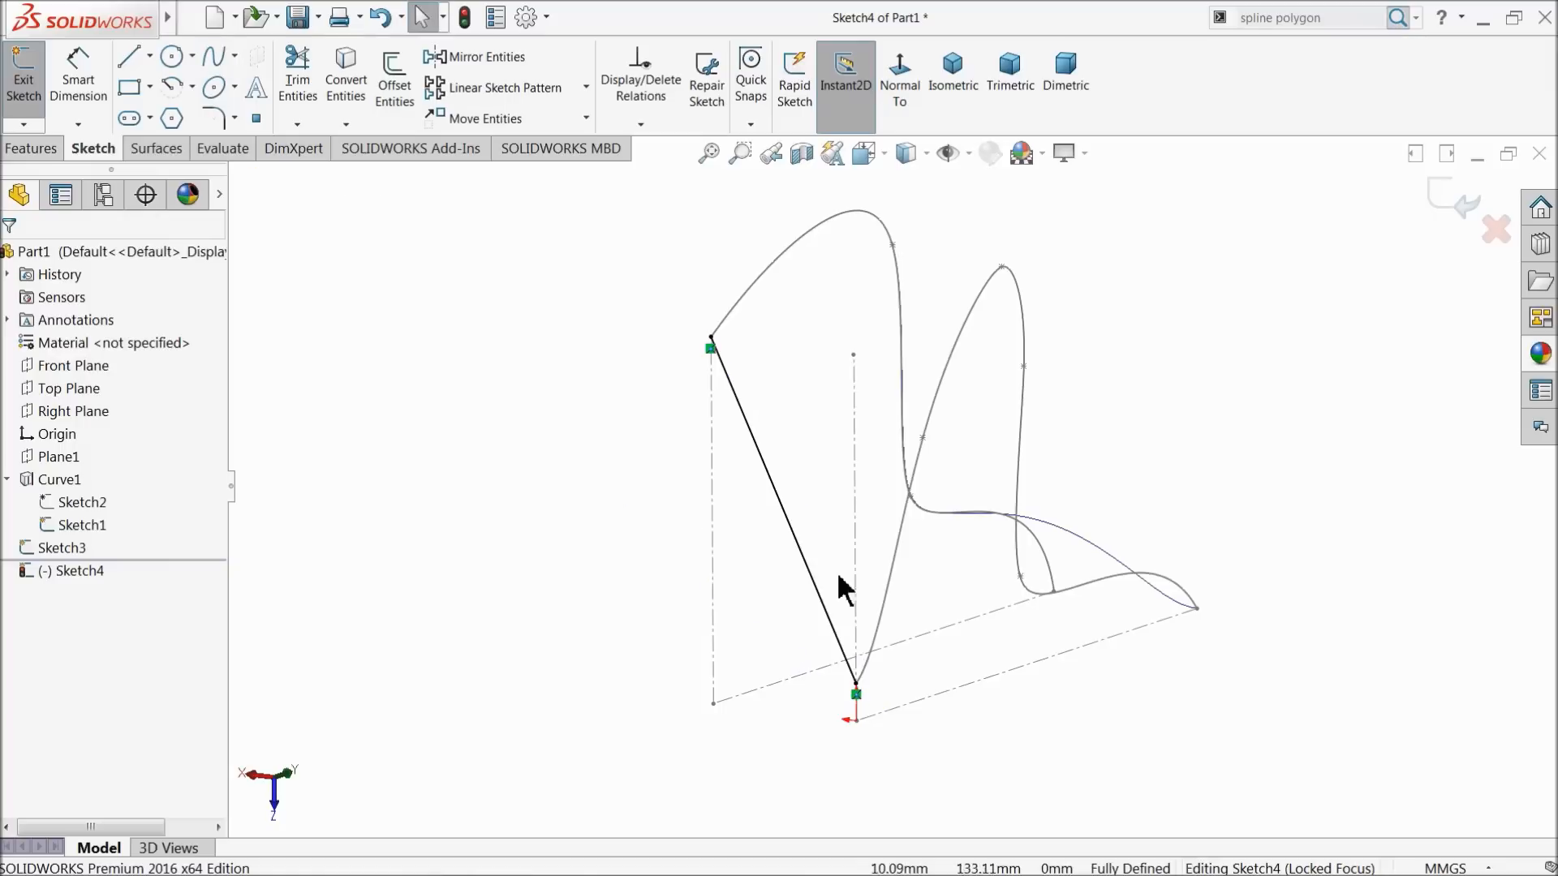
Constrain the new spline's handle vertical at the Sketch1 end and horizontal at the Sketch3 end
left_click(789, 527)
left_click(765, 472)
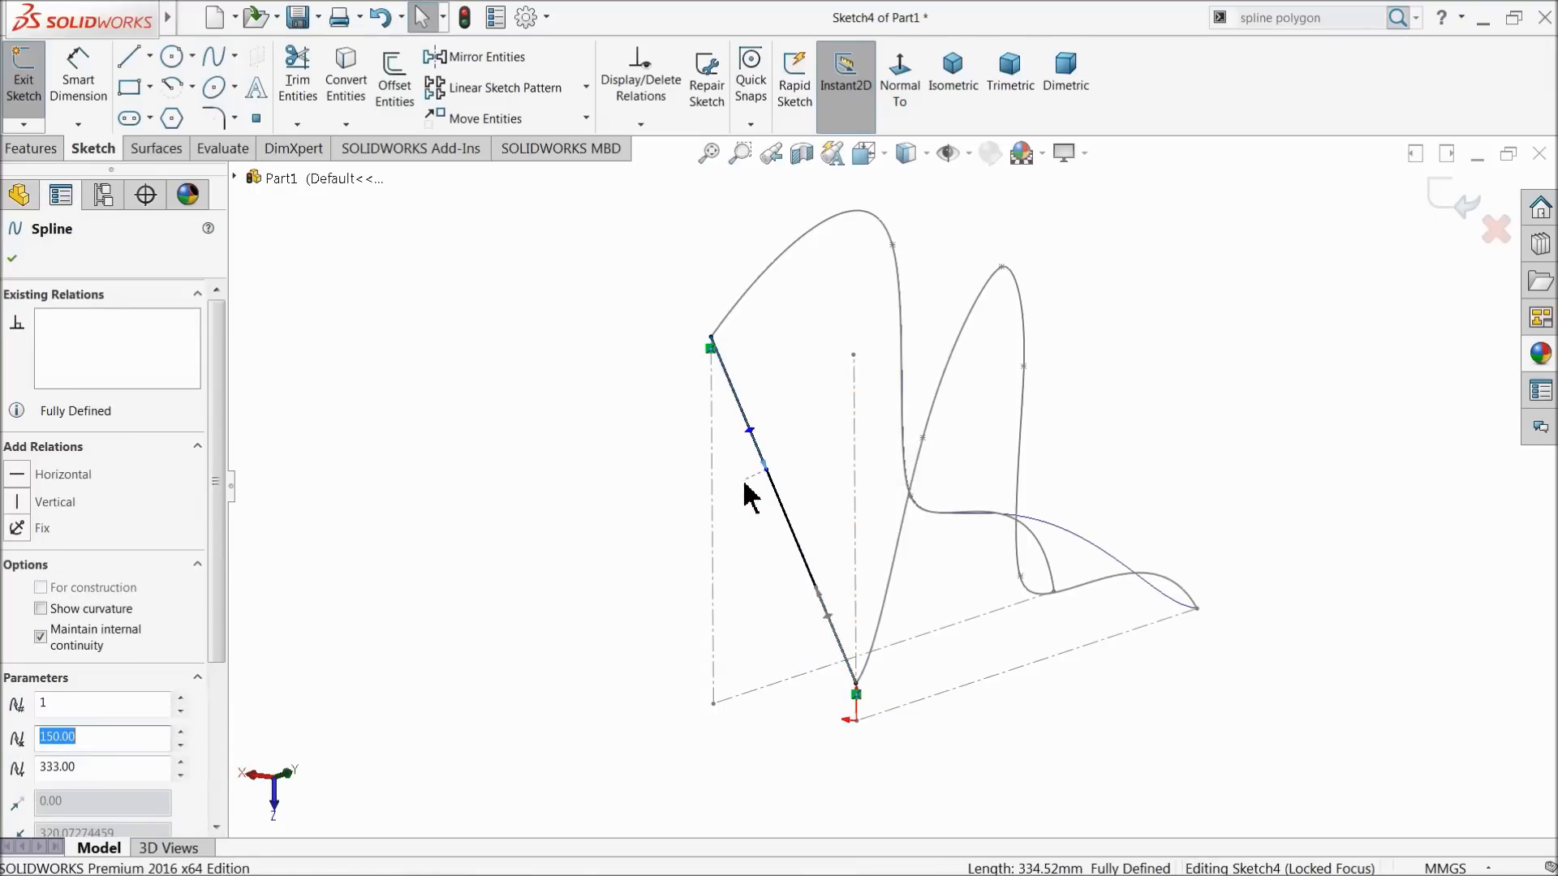
left_click_drag(767, 473, 716, 504)
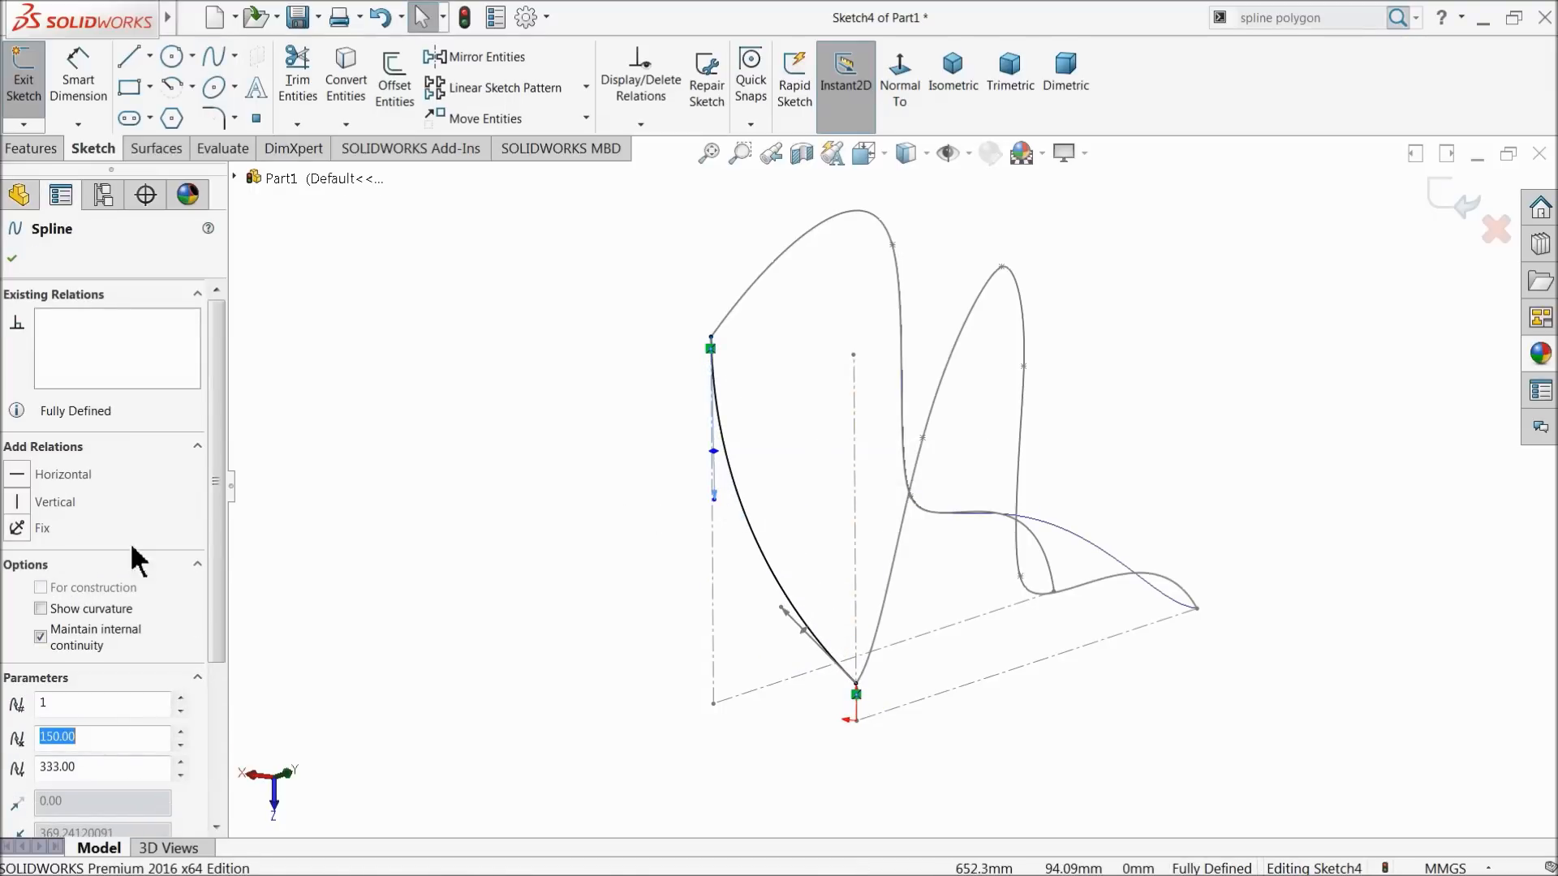
left_click(44, 500)
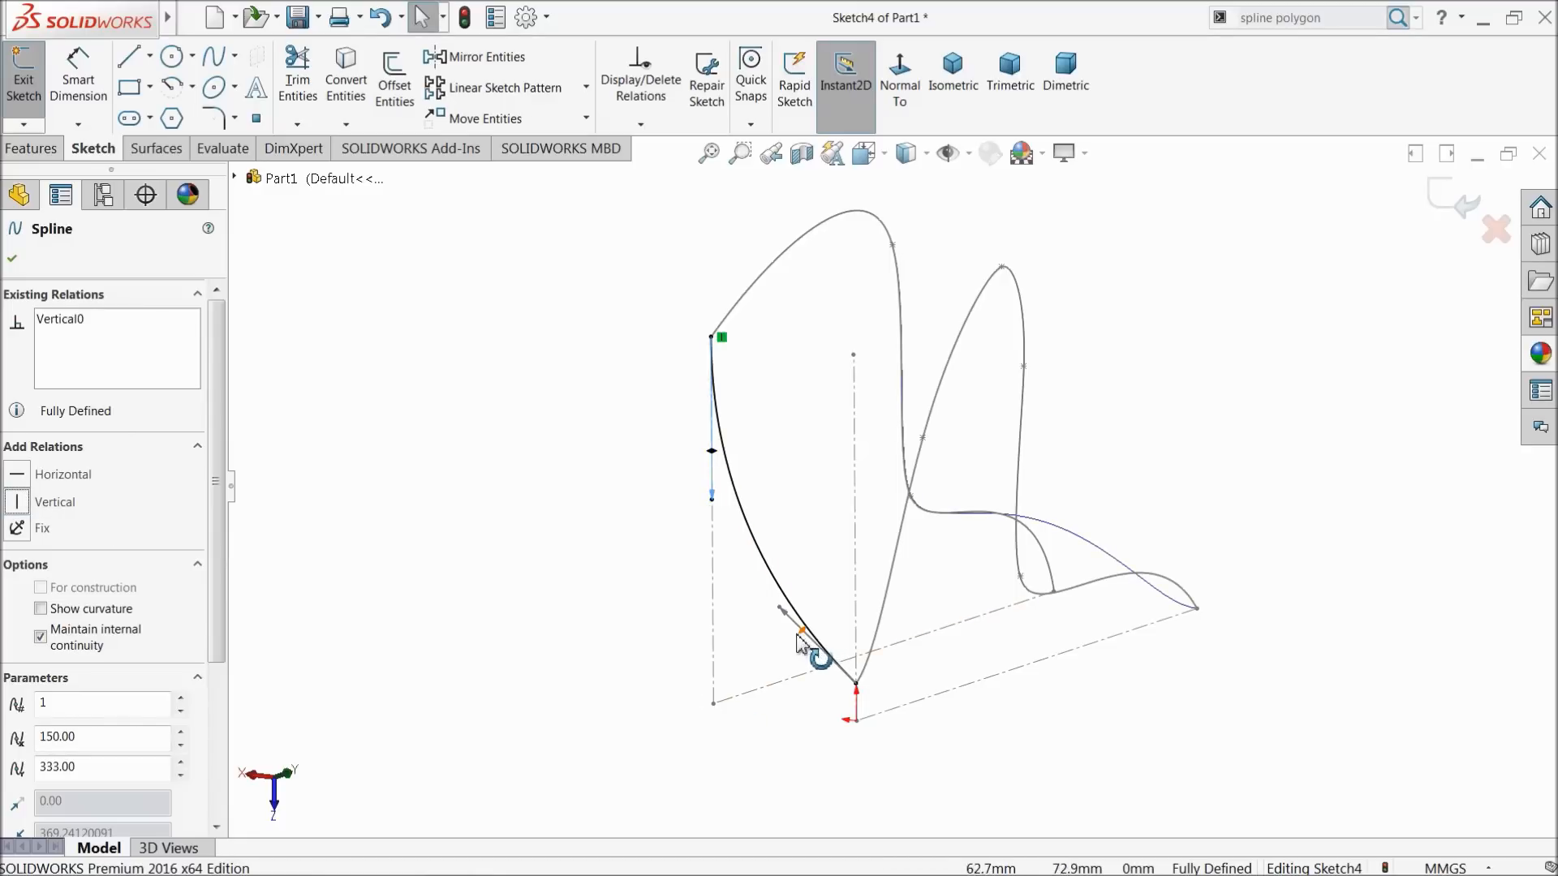
left_click(783, 613)
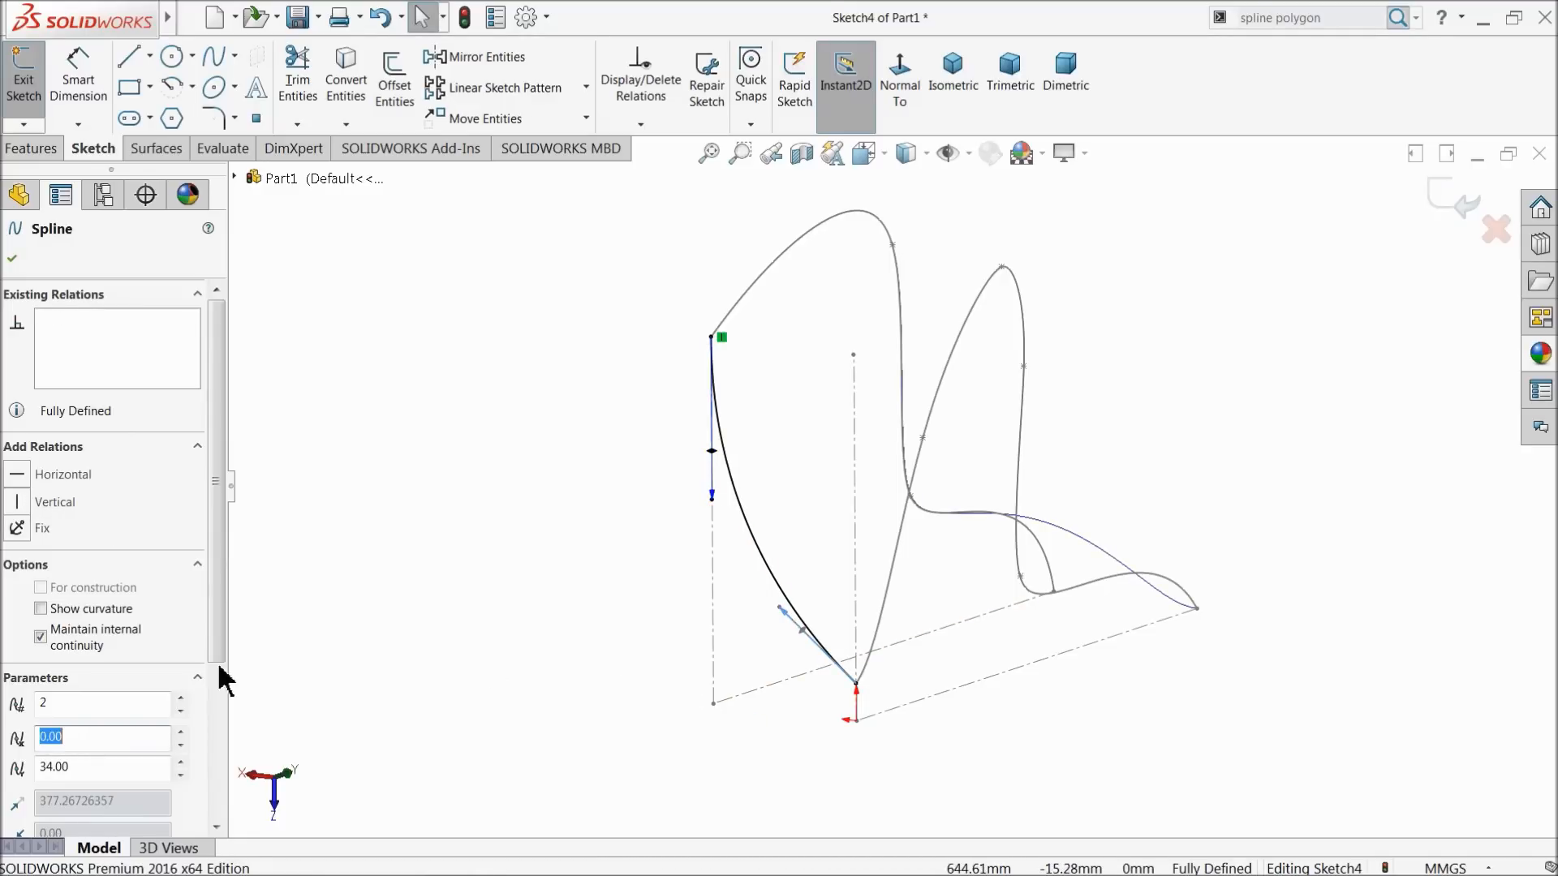
left_click(45, 481)
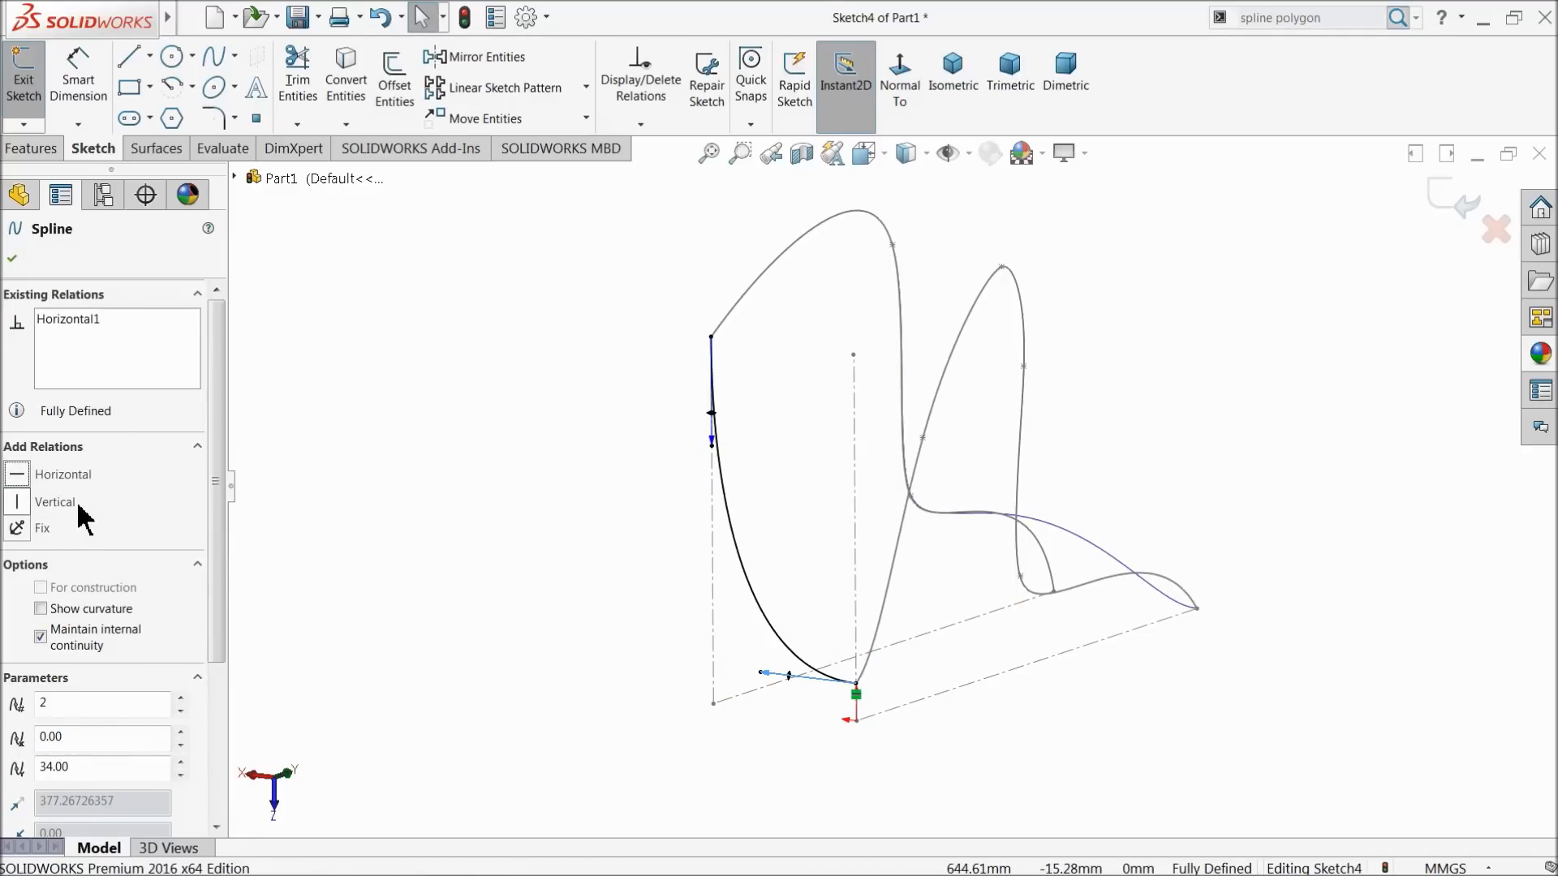
Dimension the tangent weight of the spline's vertical handle as 600 mm
left_click(81, 96)
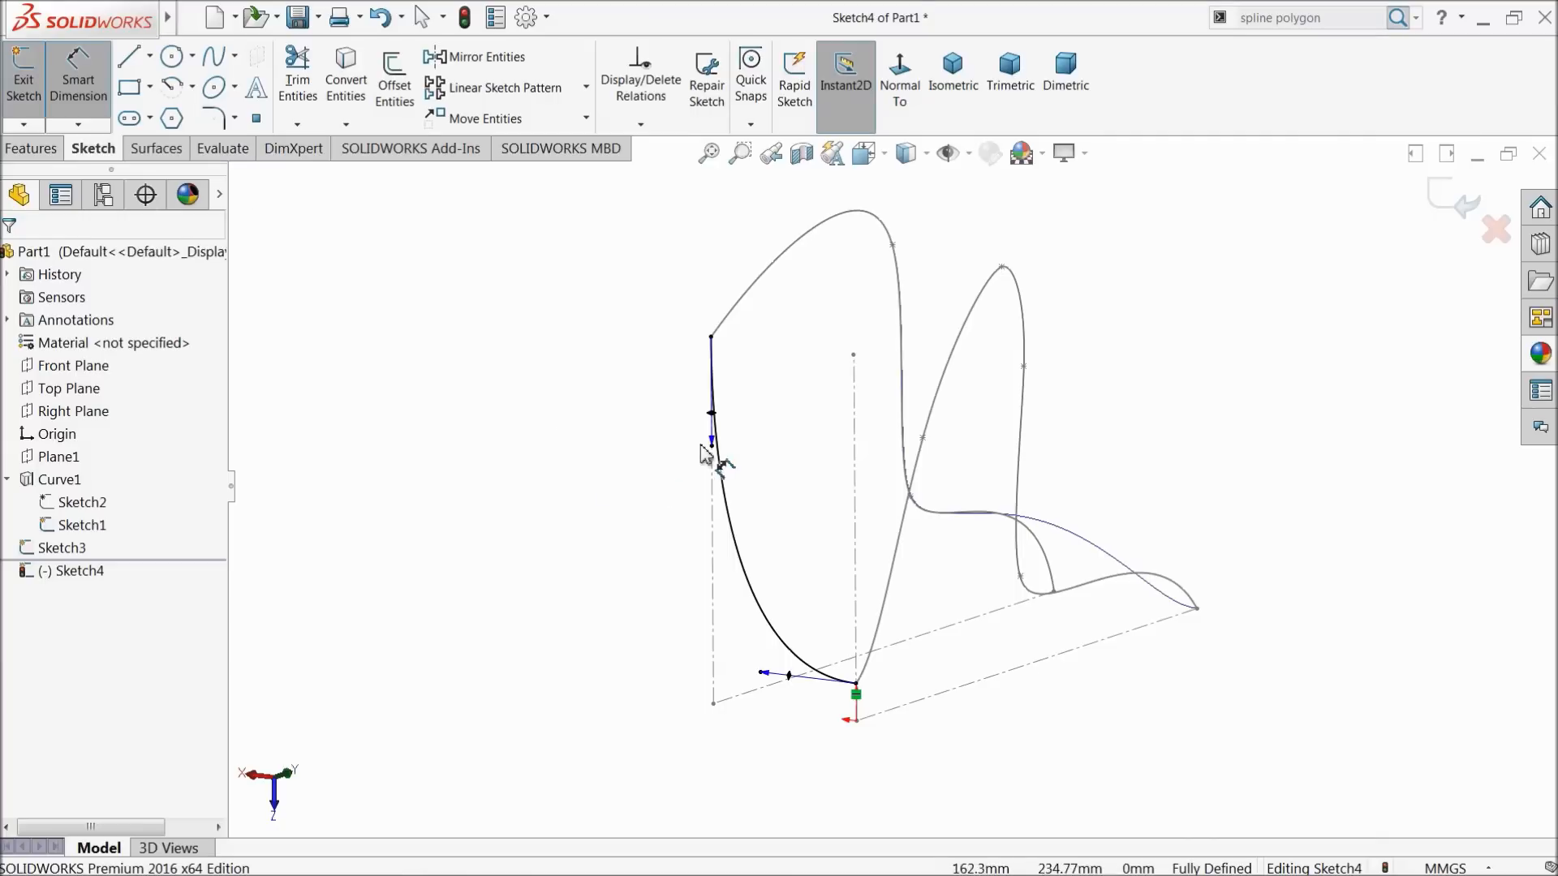
left_click(712, 415)
left_click(590, 422)
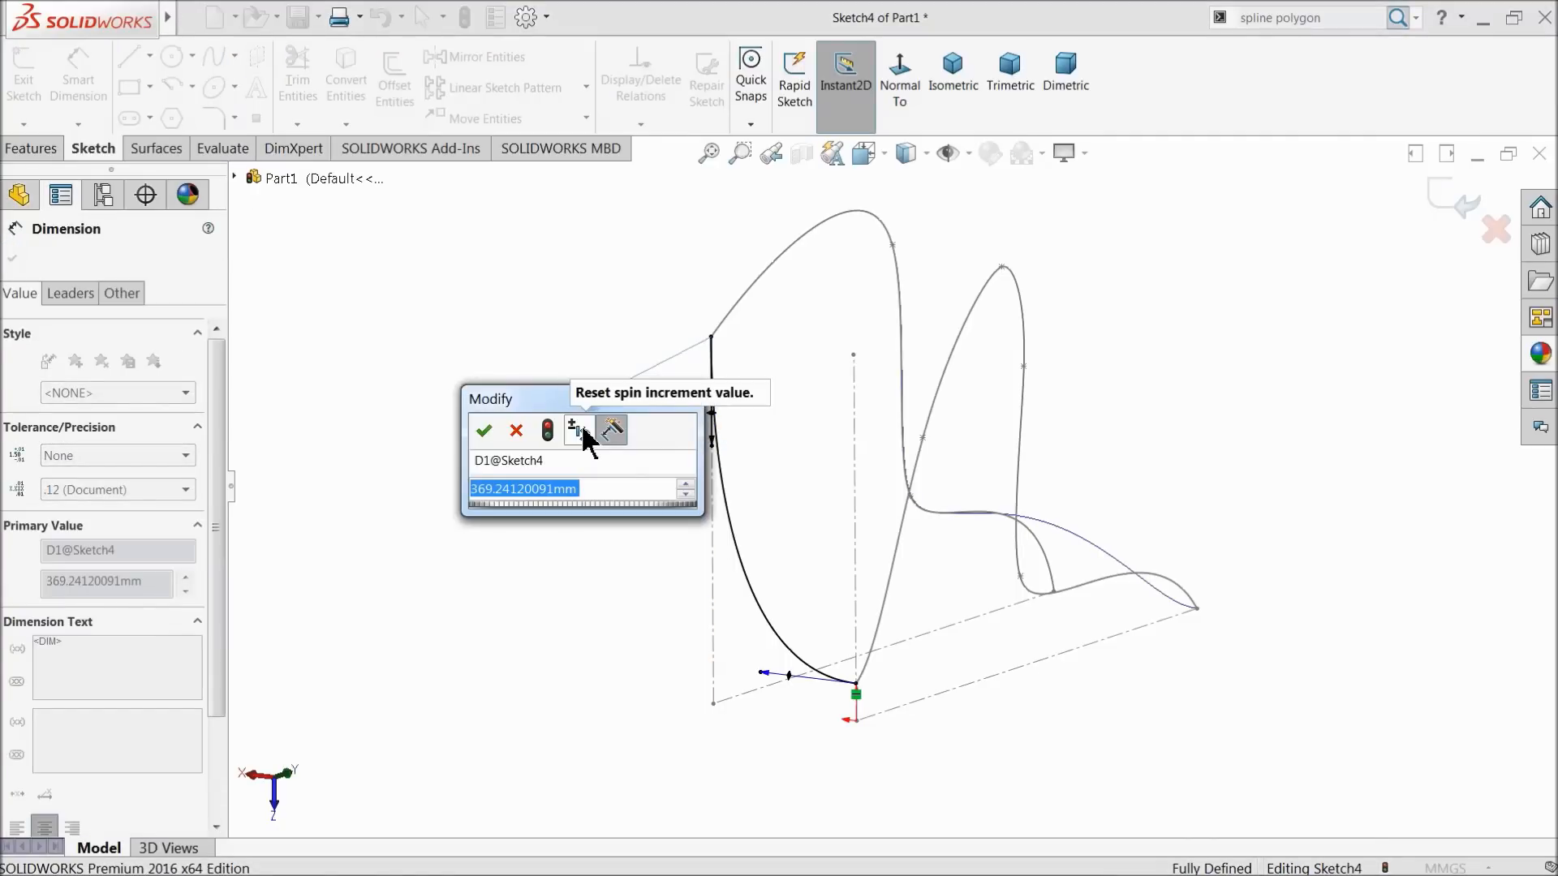
type("600")
key("Return")
Dimension the tangent weight of the spline's horizontal handle as 340 mm
scroll(835, 690, "down", 5)
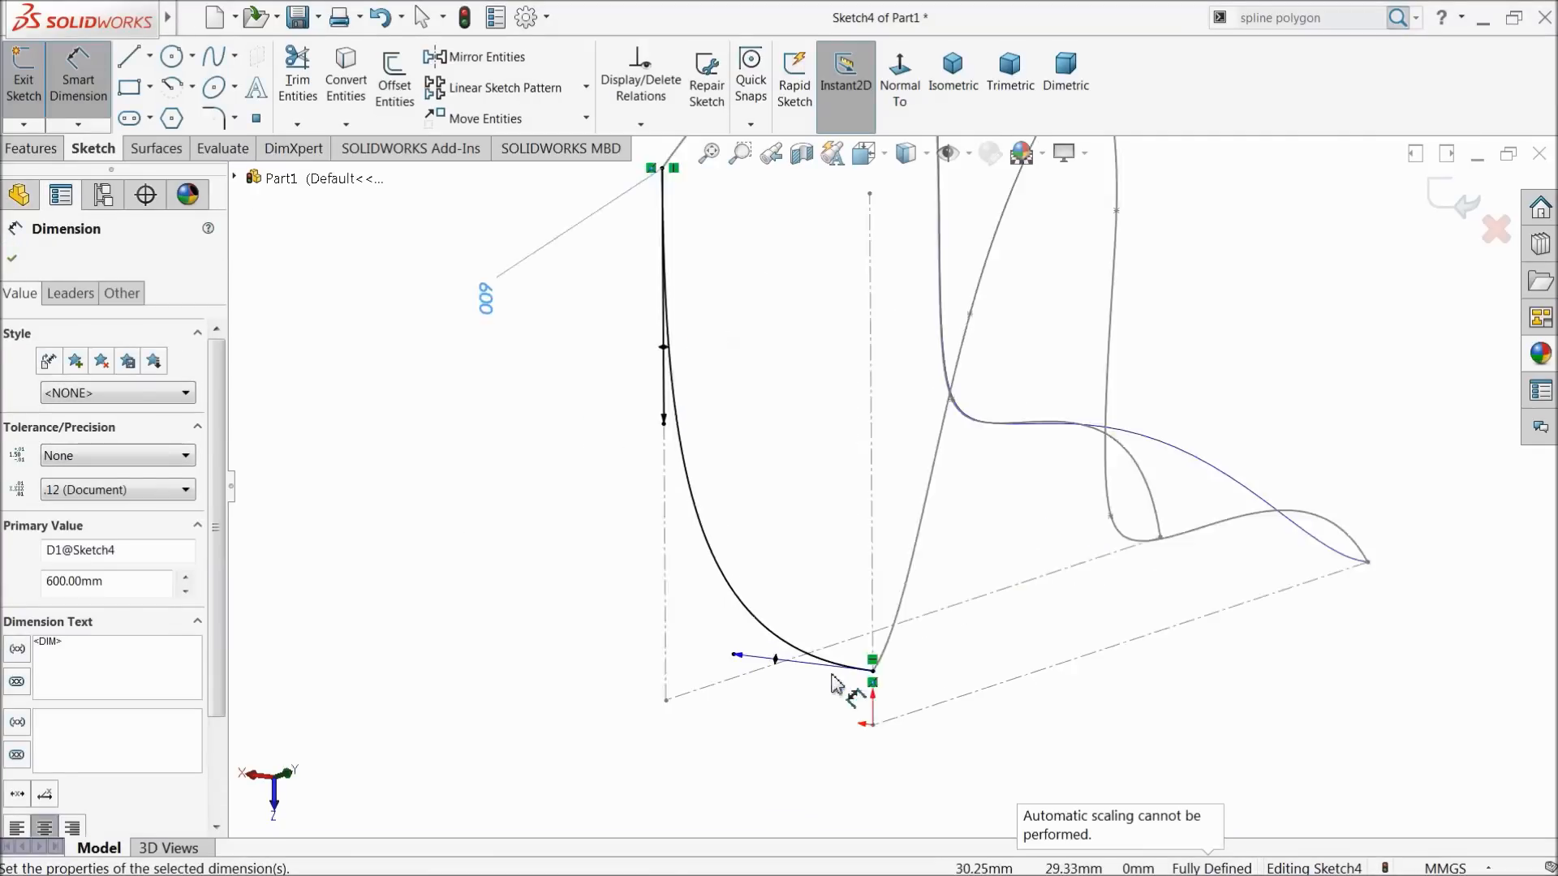
left_click(751, 618)
left_click(738, 682)
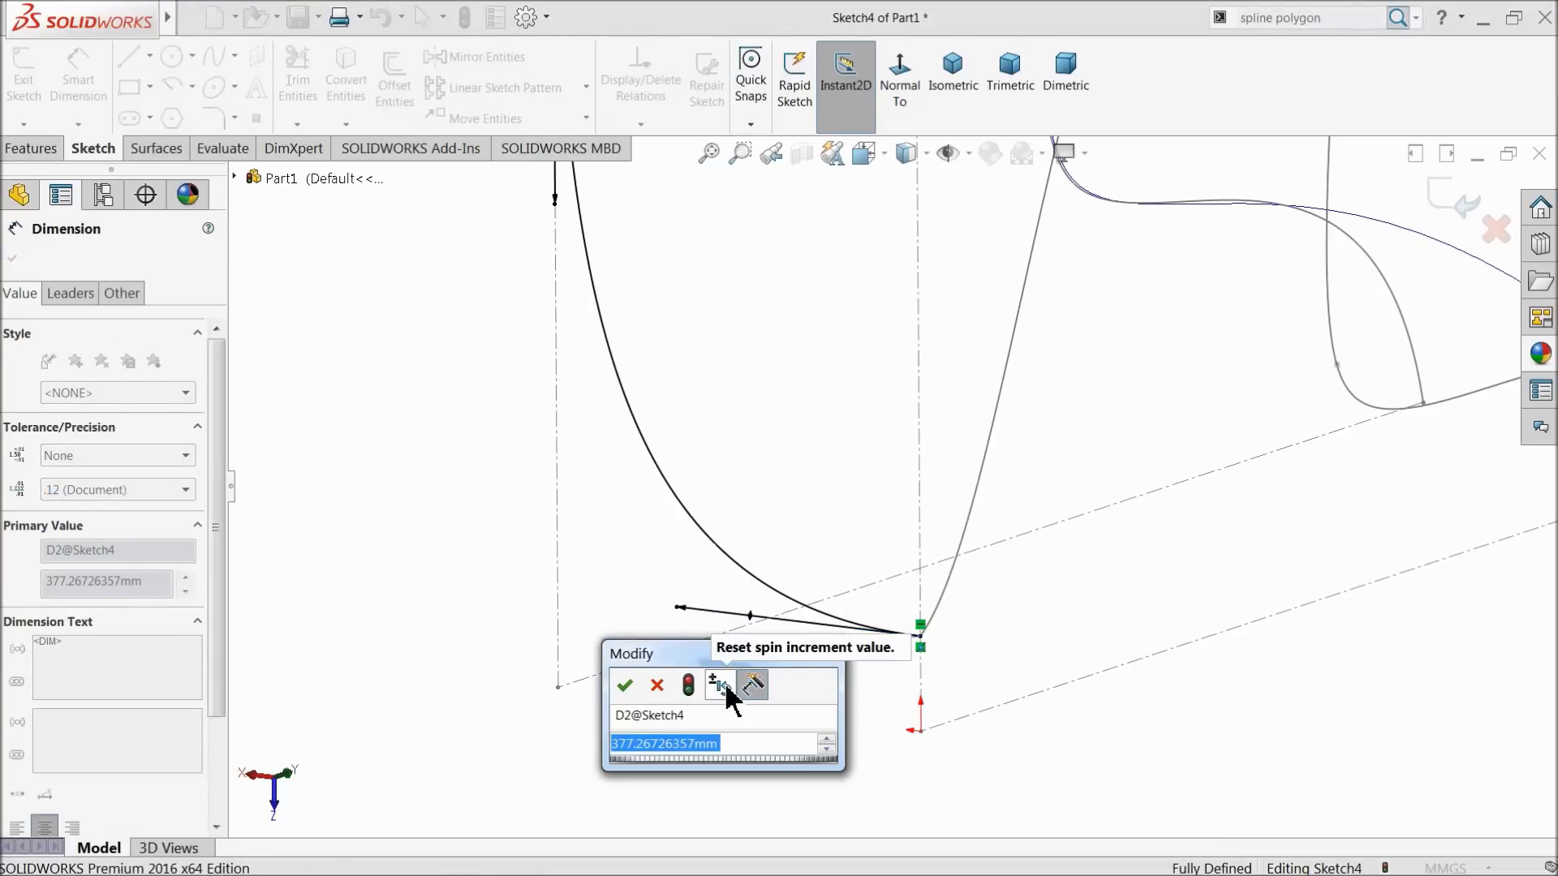
type("340")
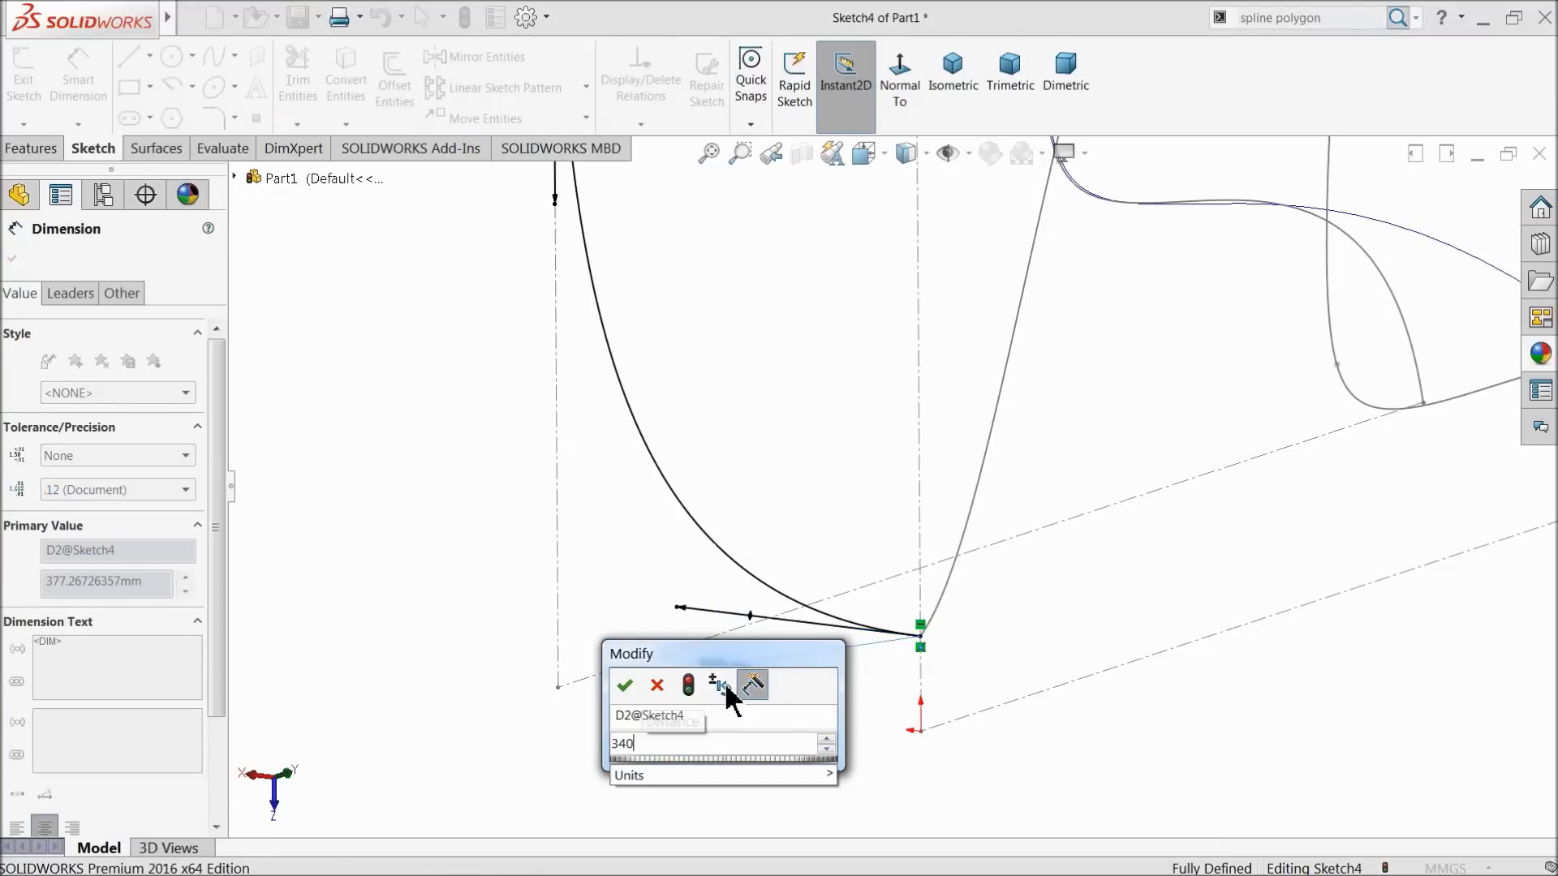
key("Return")
scroll(853, 501, "up", 2)
scroll(853, 501, "up", 2)
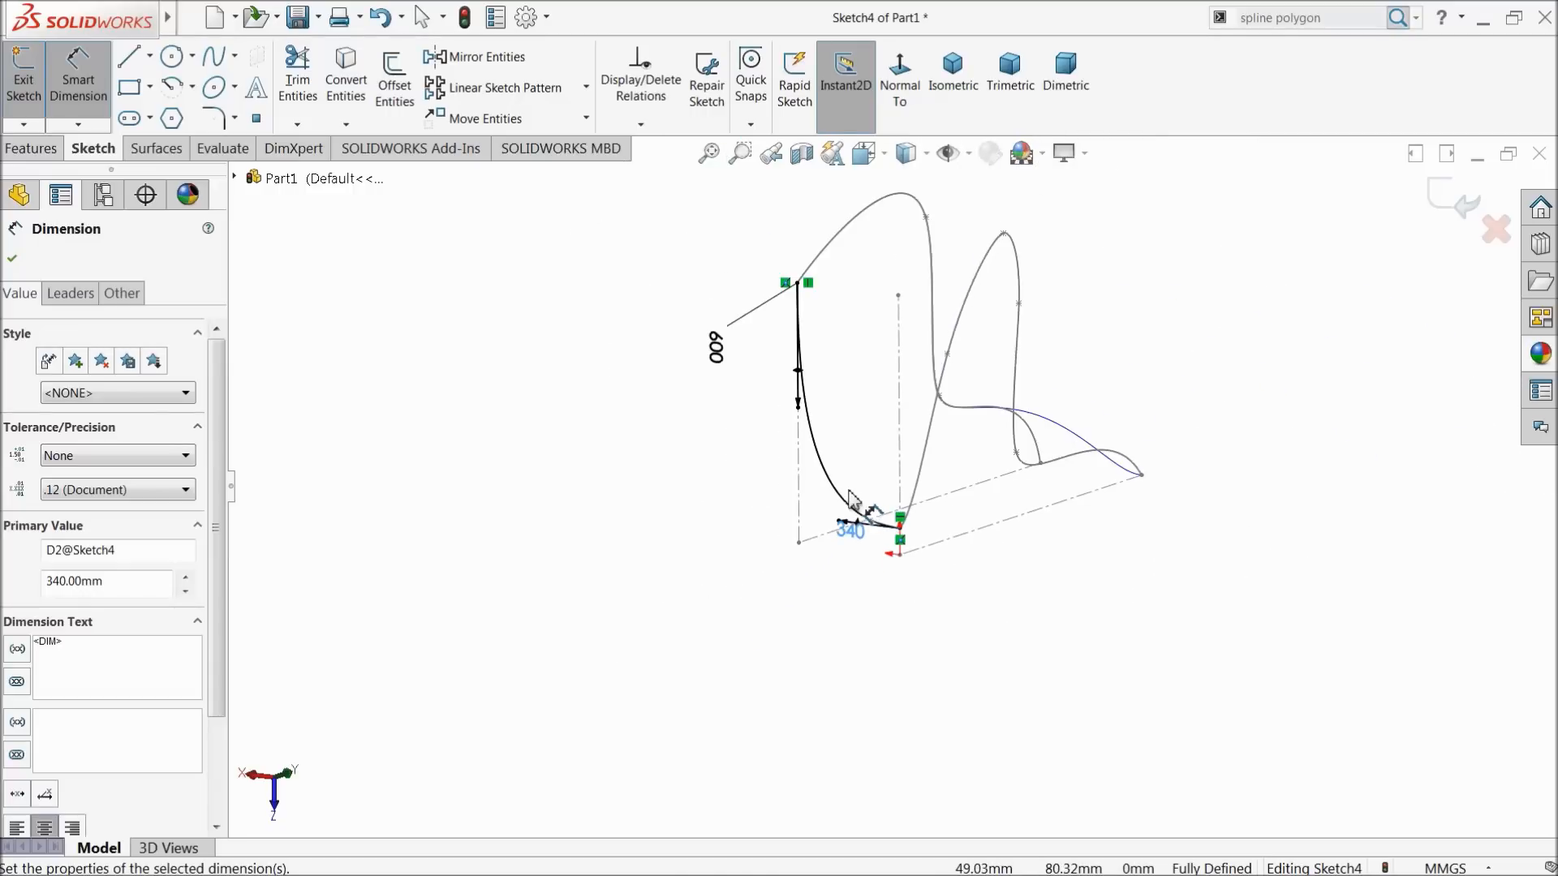
mouse_move(836, 395)
middle_mouse_down()
mouse_move(815, 408)
mouse_move(818, 427)
middle_mouse_up()
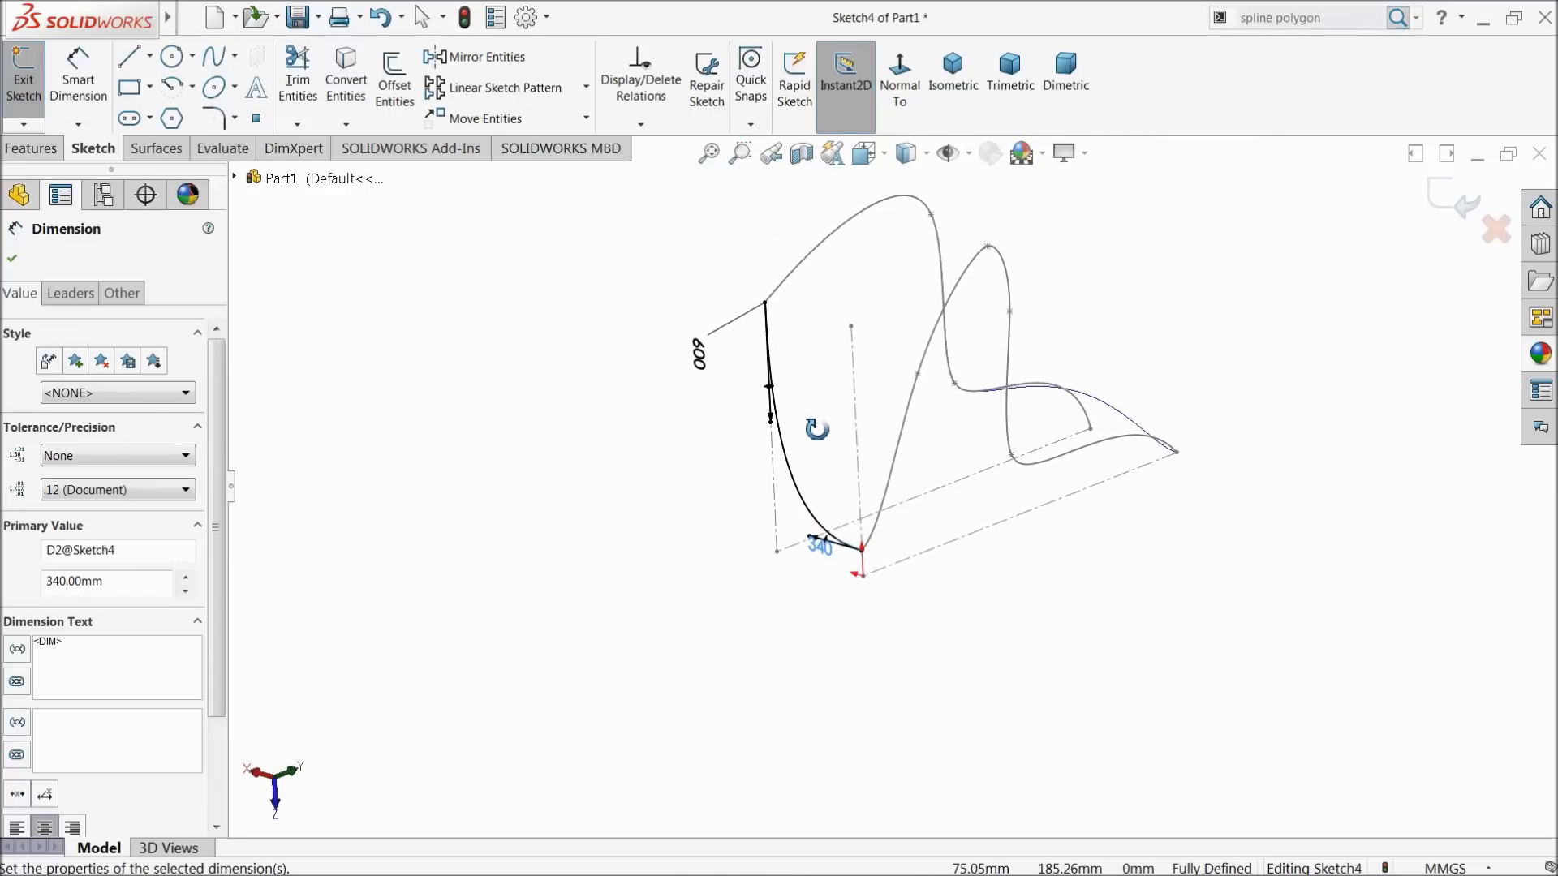
Exit the bottom edge spline sketch and show the curve framework in an isometric-style view
scroll(826, 420, "down", 2)
left_click(1452, 203)
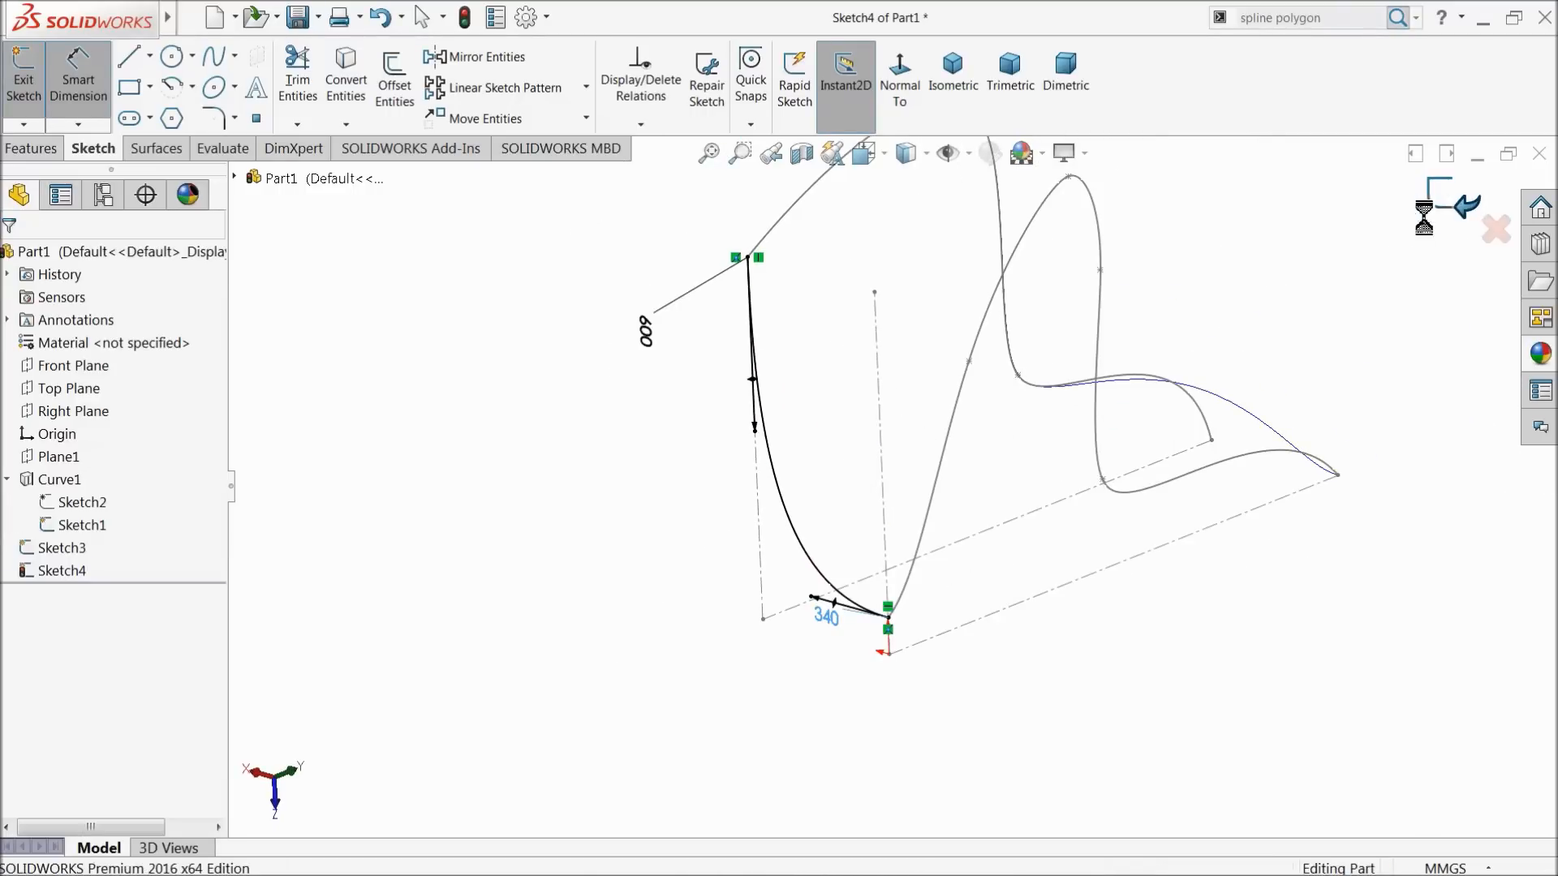
scroll(1053, 515, "up", 2)
mouse_move(766, 267)
middle_mouse_down()
mouse_move(862, 615)
mouse_move(812, 718)
middle_mouse_up()
left_click(962, 91)
mouse_move(1033, 355)
middle_mouse_down()
mouse_move(960, 313)
mouse_move(896, 507)
mouse_move(855, 549)
mouse_move(872, 492)
middle_mouse_up()
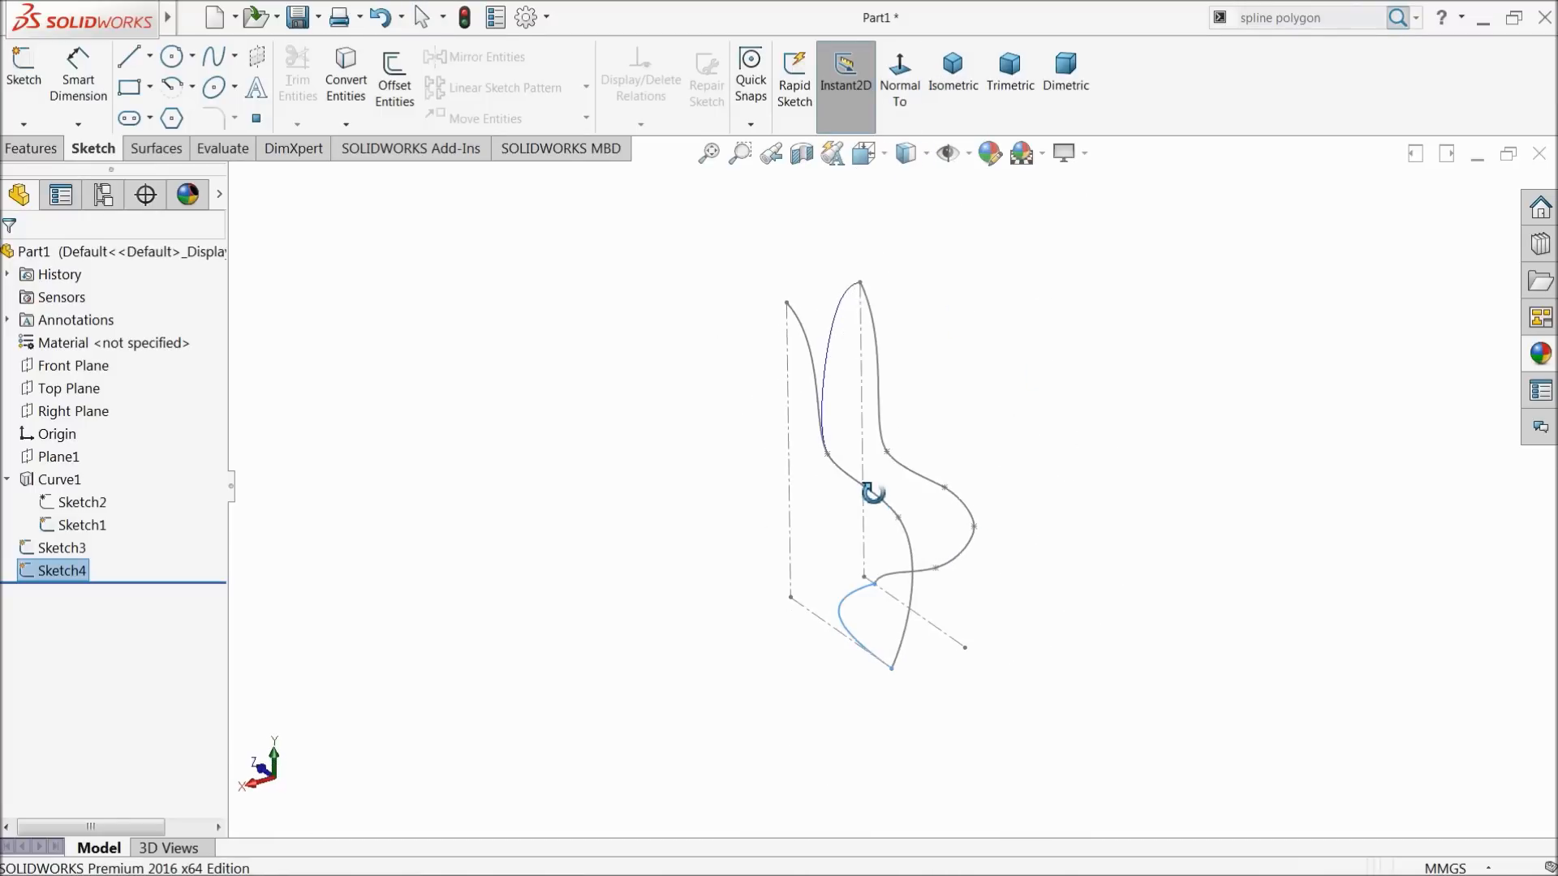
scroll(1000, 601, "down", 3)
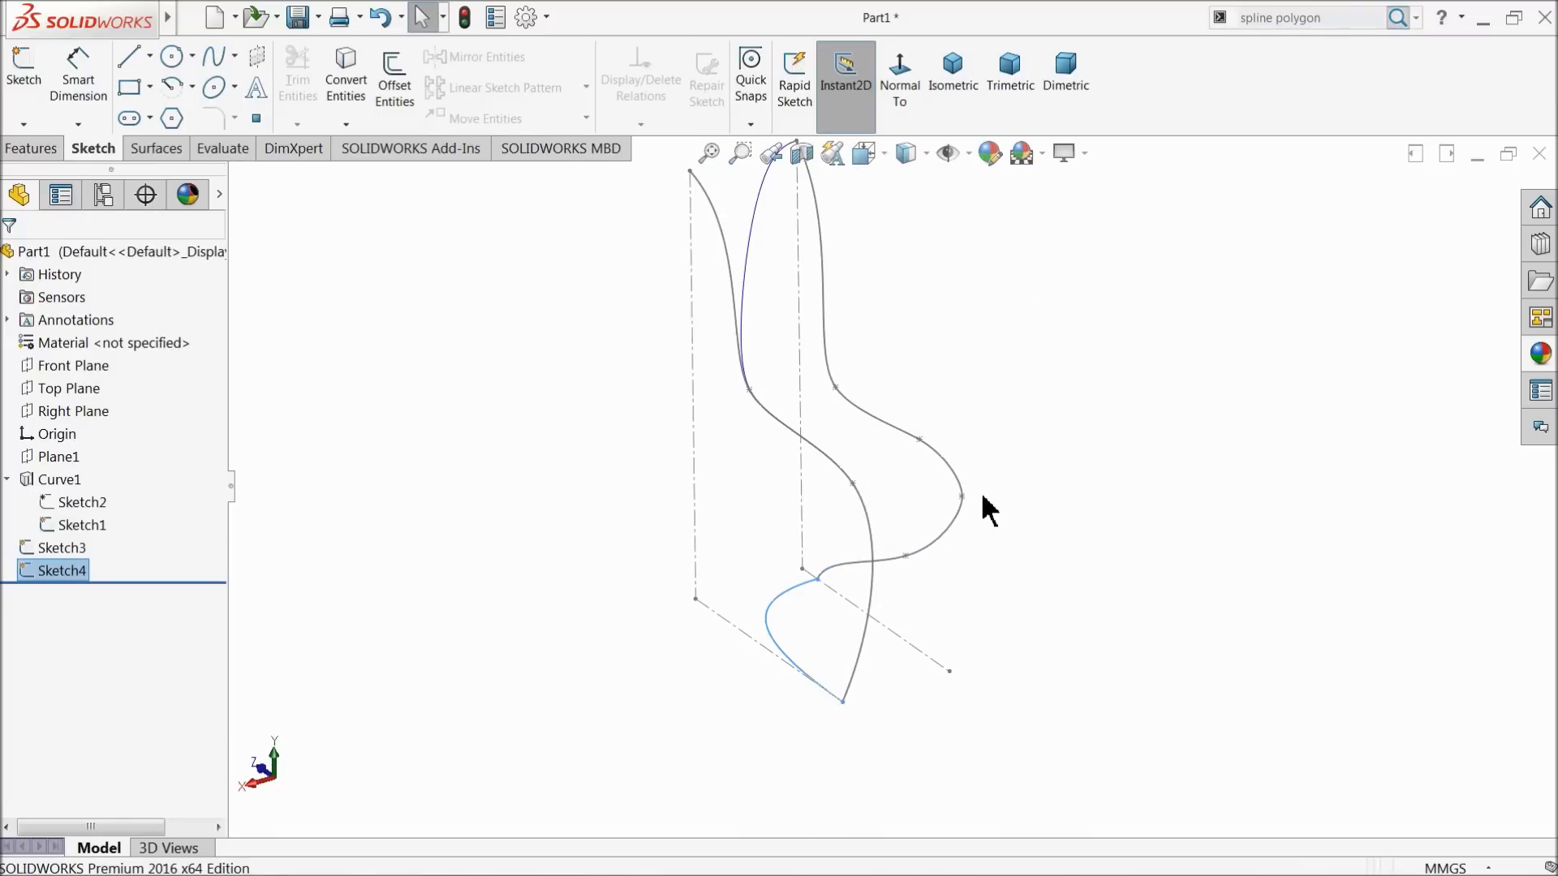
middle_click_drag(933, 503, 942, 504)
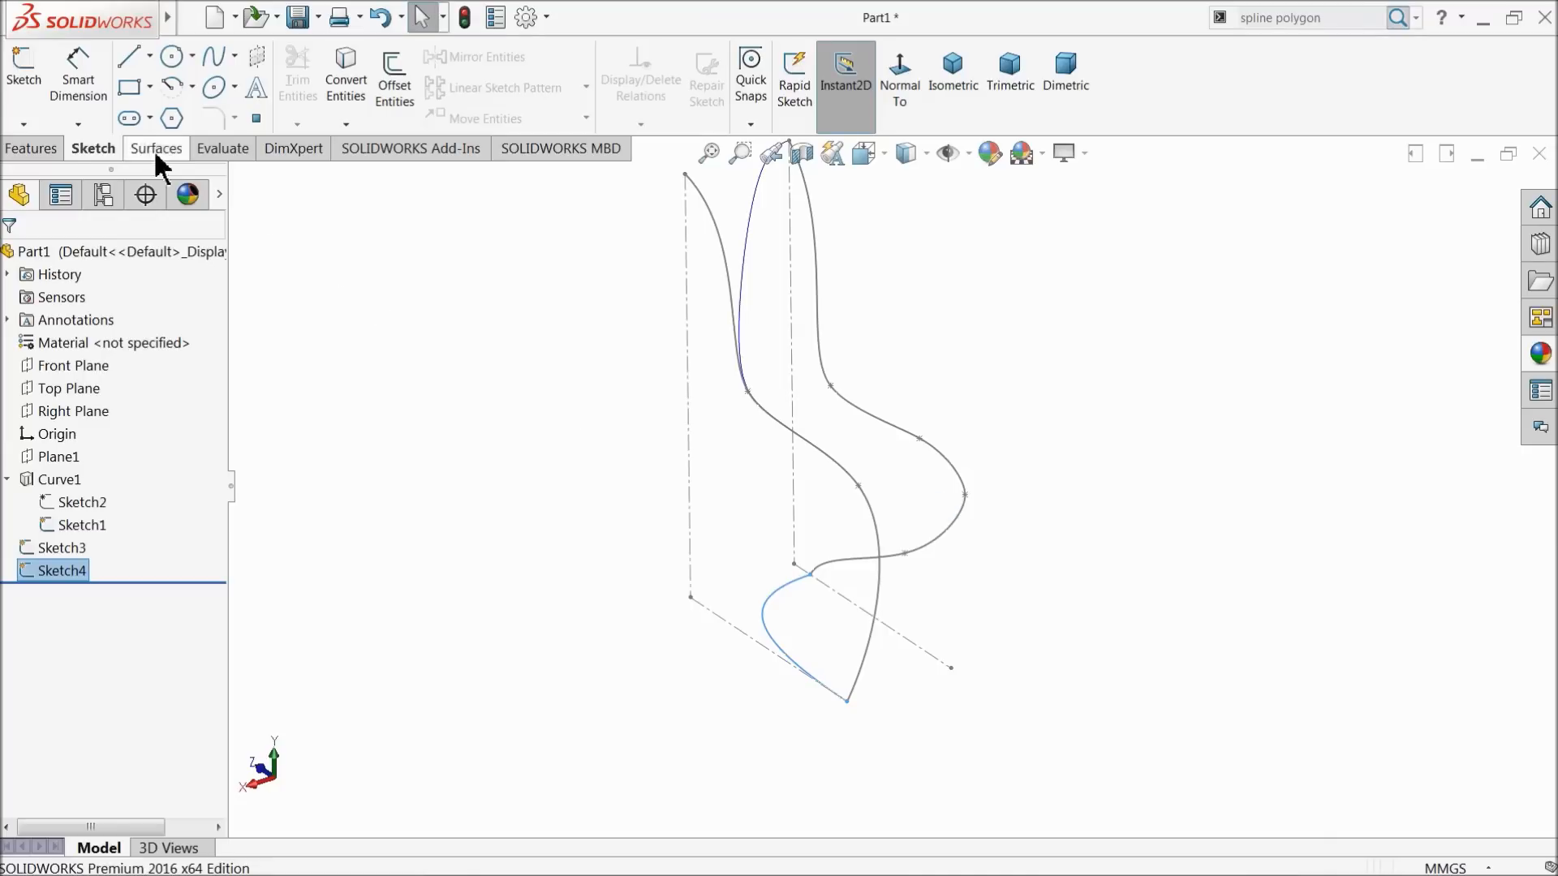
Draw a two-point spline in a new 3D sketch from the frontmost seat point of the Sketch3 profile to the matching Curve1 point
left_click(25, 125)
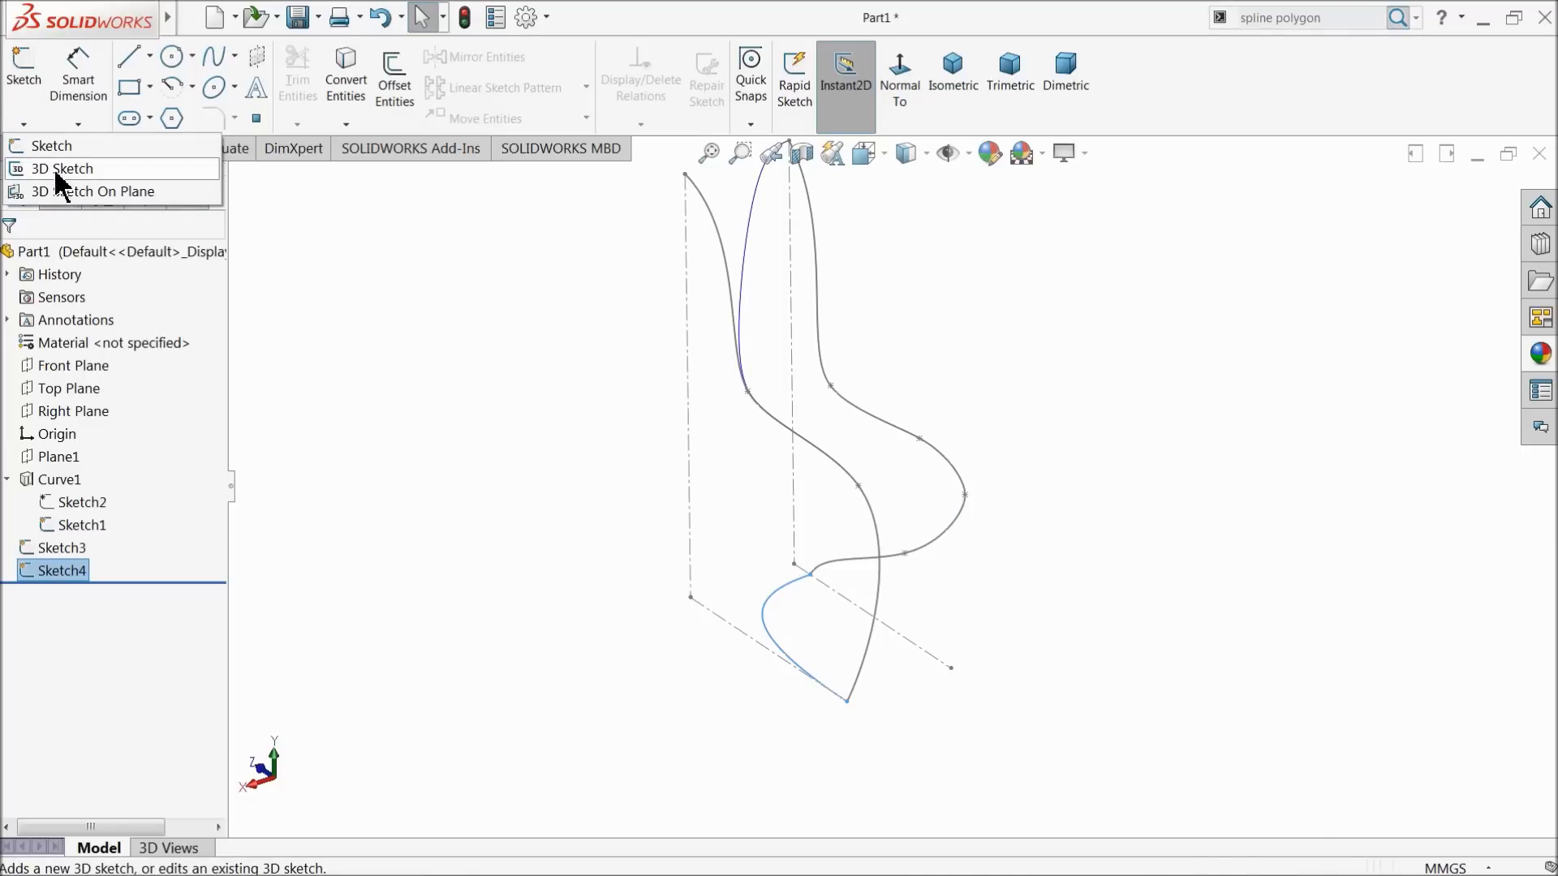
left_click(54, 167)
left_click(213, 55)
scroll(773, 553, "down", 6)
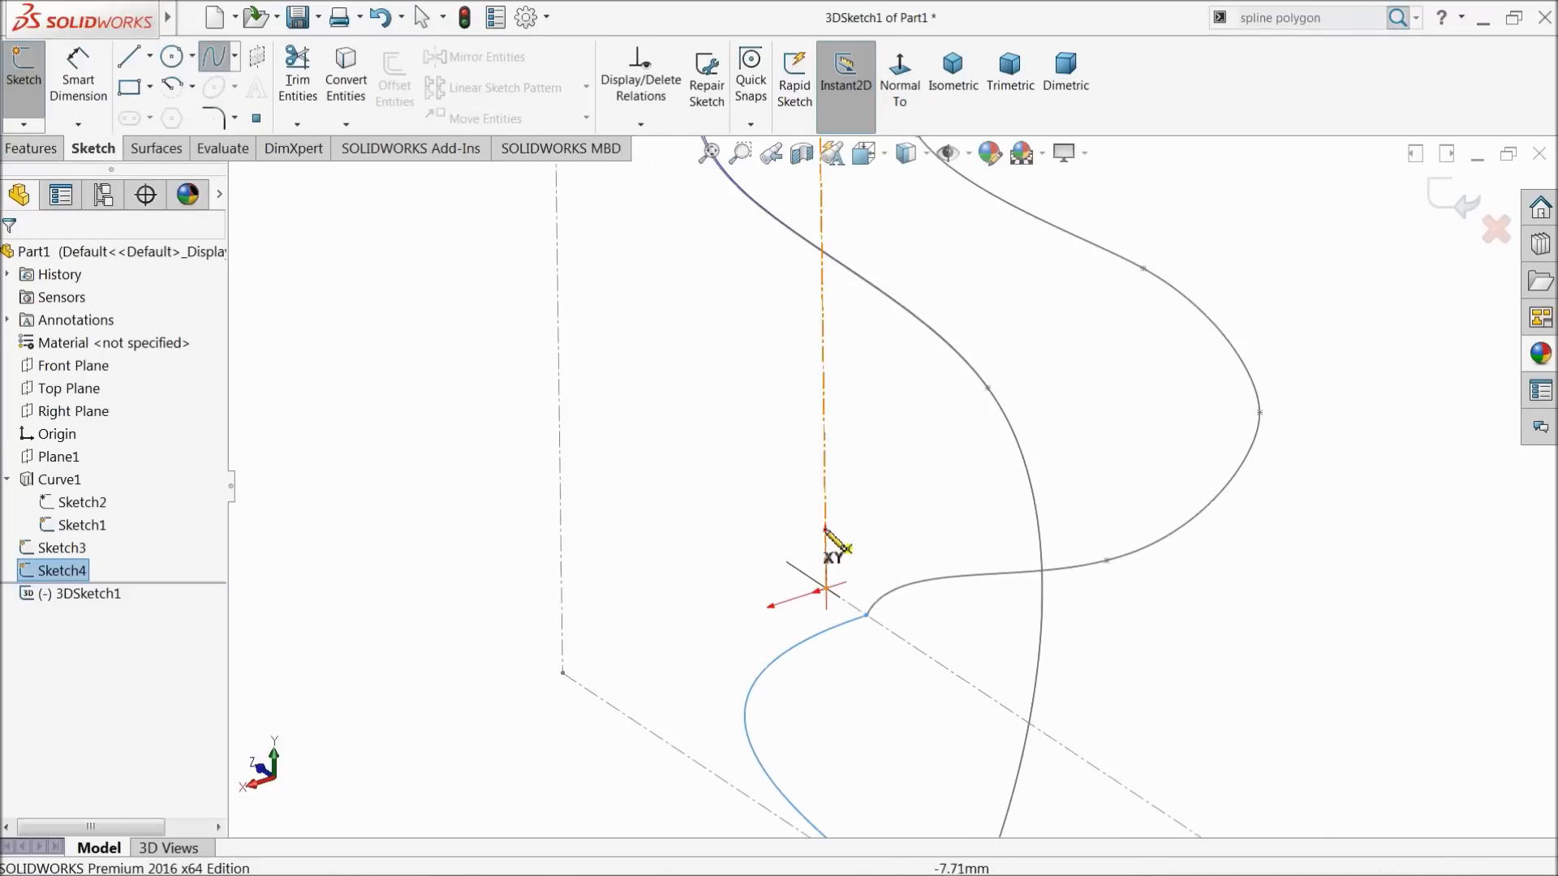
left_click(1259, 413)
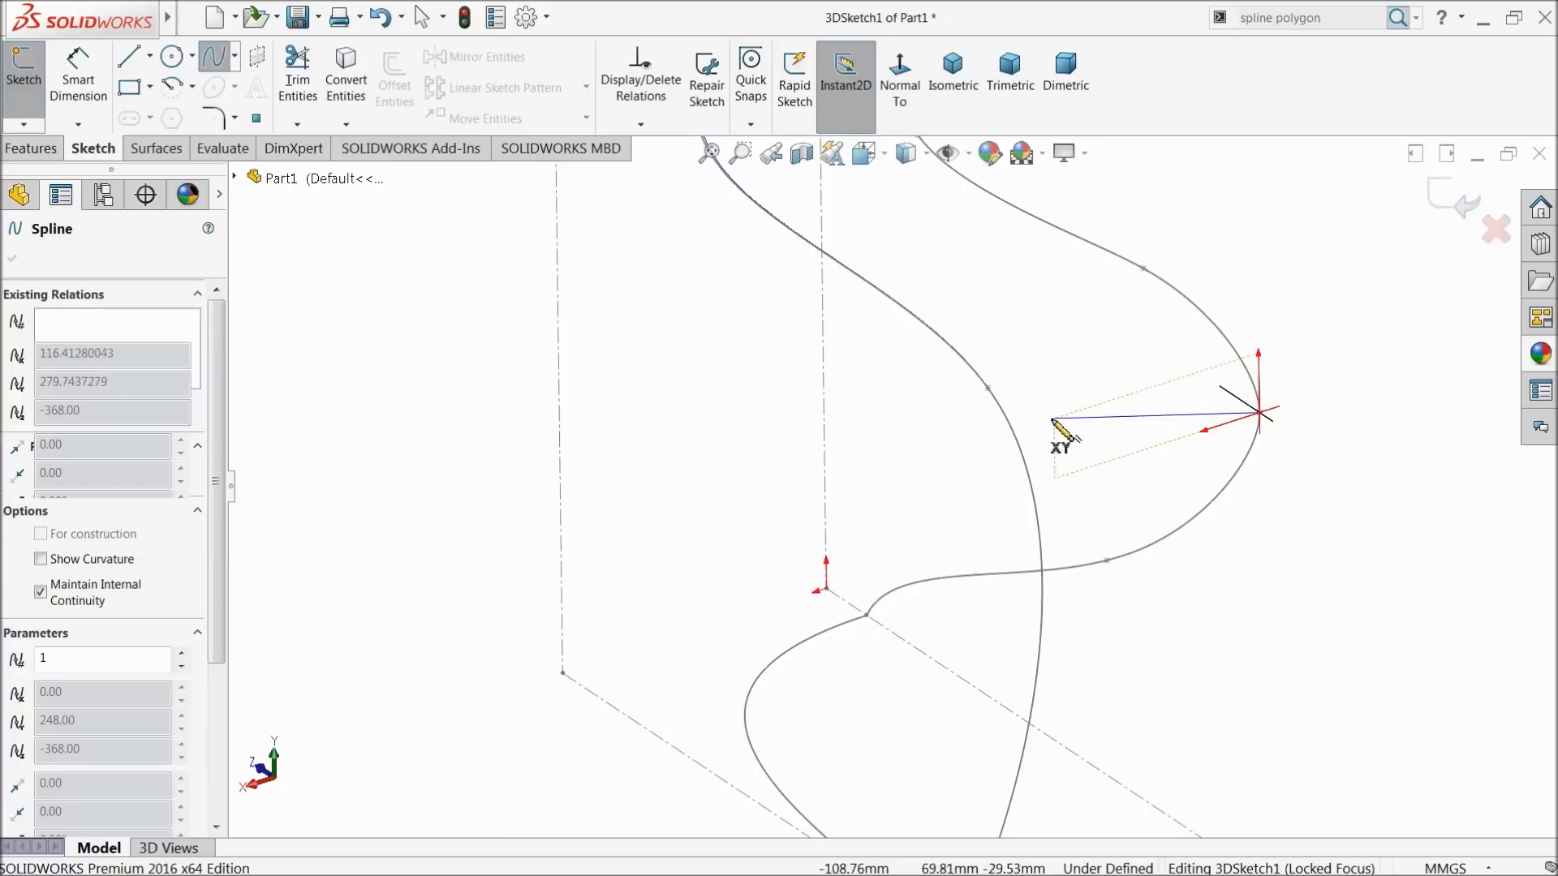
right_click(1008, 396)
left_click(1124, 342)
scroll(1140, 426, "up", 2)
mouse_move(1139, 426)
middle_mouse_down()
mouse_move(1156, 458)
mouse_move(1027, 441)
mouse_move(1043, 443)
middle_mouse_up()
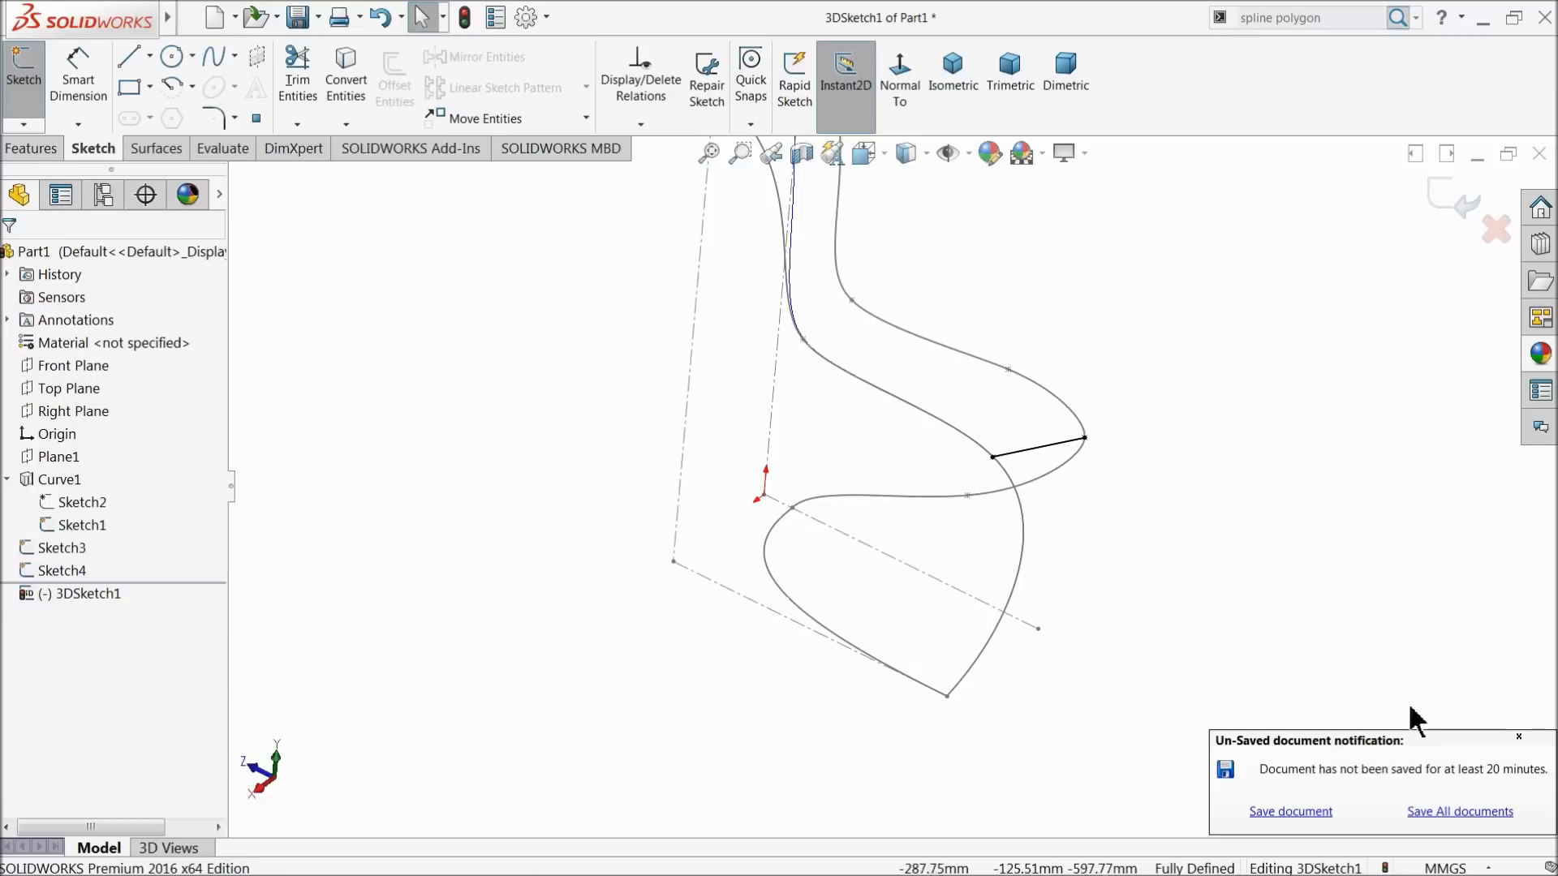
left_click(1521, 739)
middle_click_drag(1150, 573, 1099, 514)
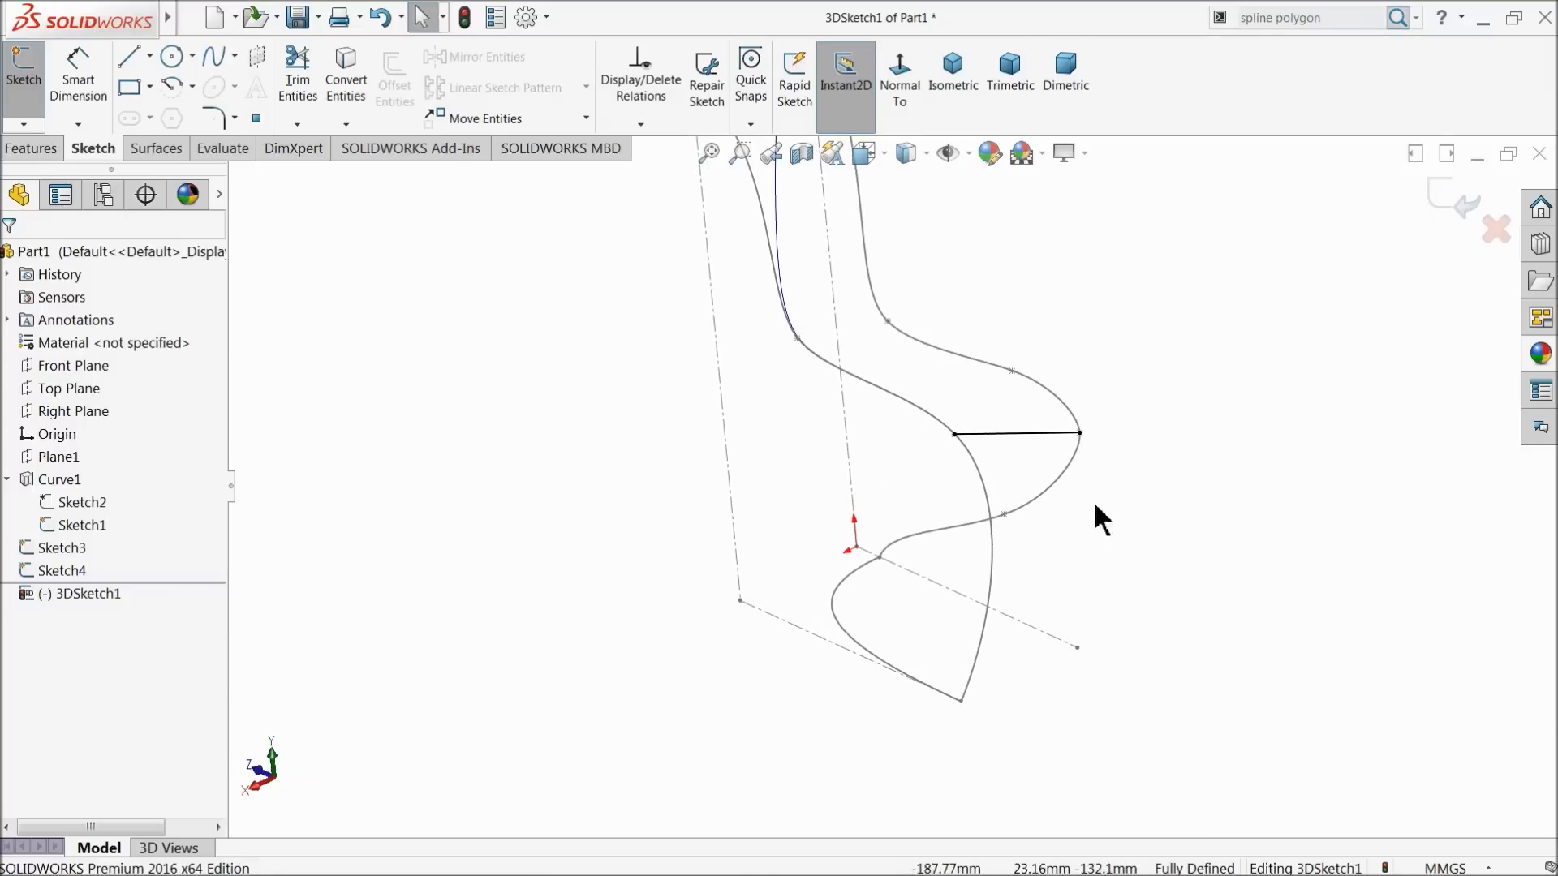
Bend the 3D spline into a shallow sag by pulling its tangent handles at both ends
scroll(1030, 461, "down", 3)
left_click(995, 440)
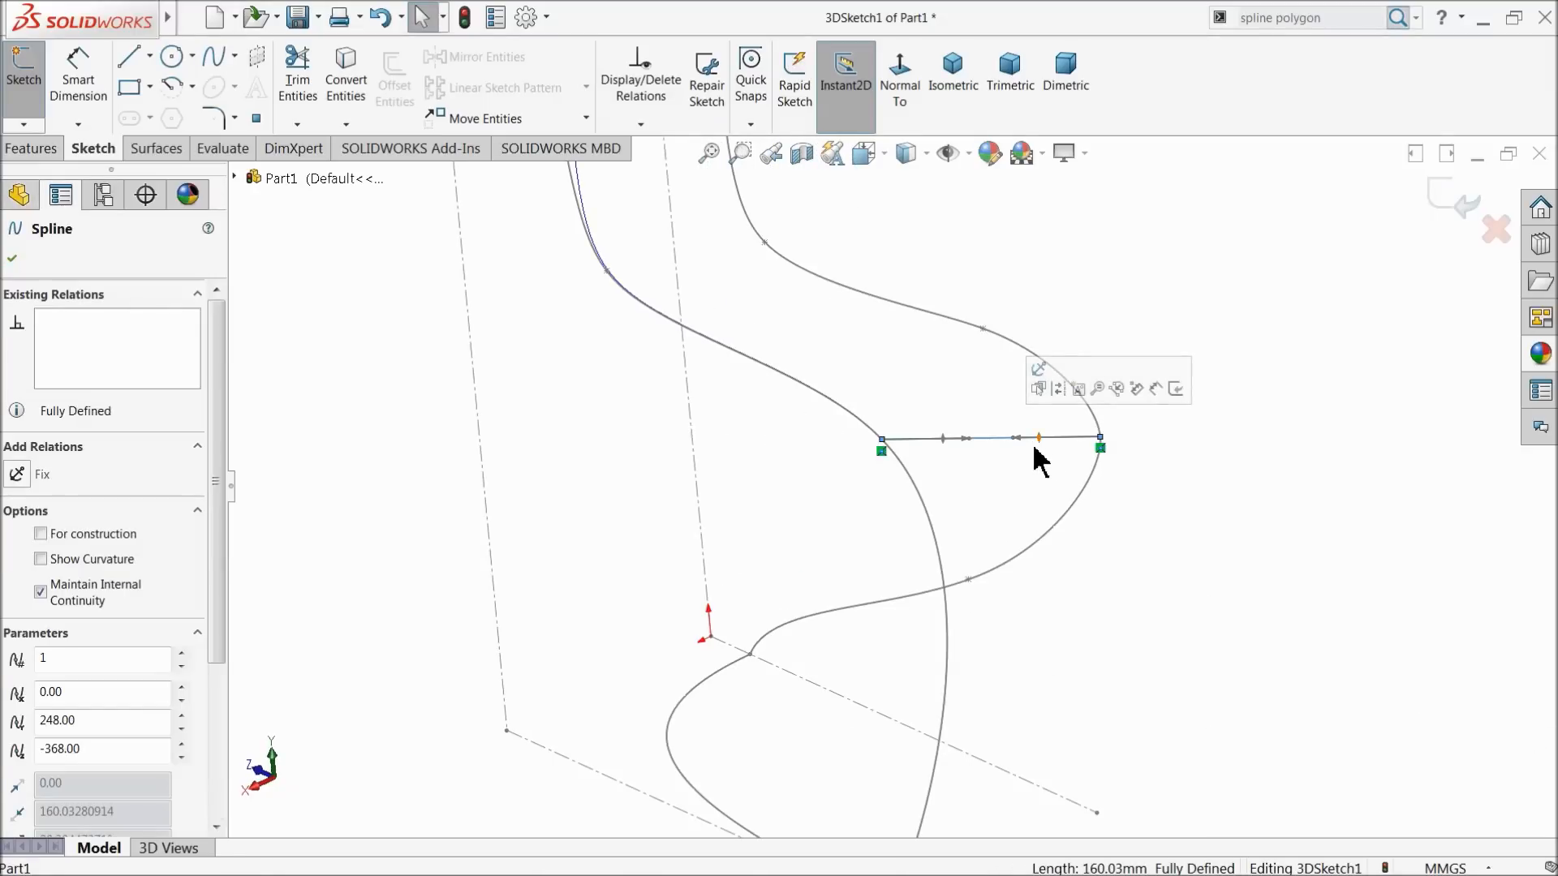
left_click_drag(1013, 439, 1019, 486)
mouse_move(1019, 487)
middle_mouse_down()
mouse_move(975, 524)
mouse_move(1001, 528)
mouse_move(959, 625)
mouse_move(976, 654)
mouse_move(944, 625)
mouse_move(873, 470)
mouse_move(873, 515)
mouse_move(874, 426)
mouse_move(893, 470)
middle_mouse_up()
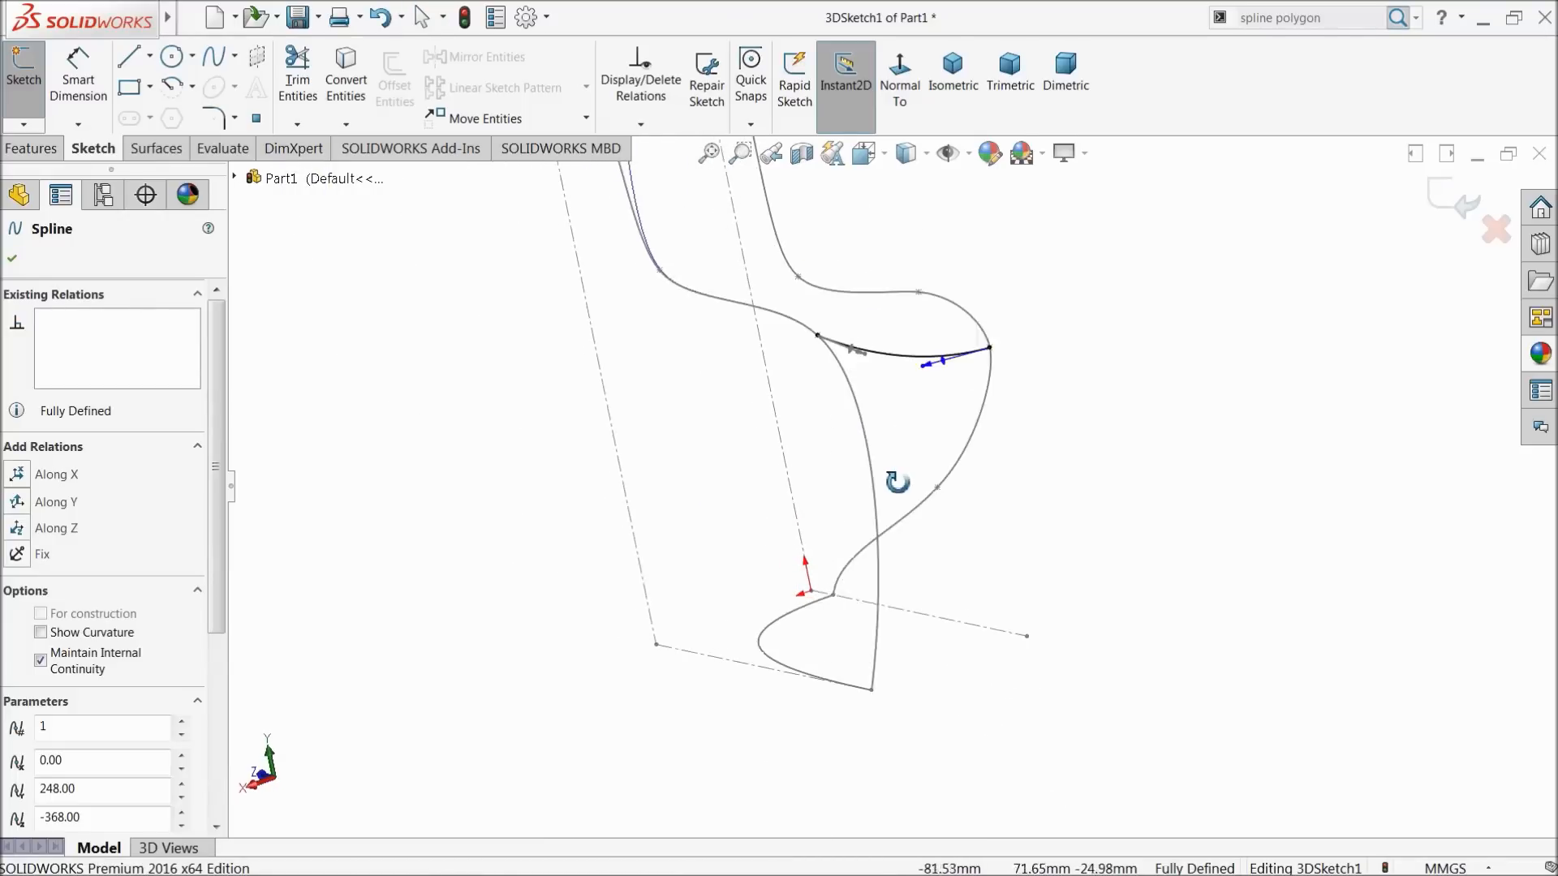
scroll(897, 382, "down", 4)
left_click_drag(835, 357, 846, 336)
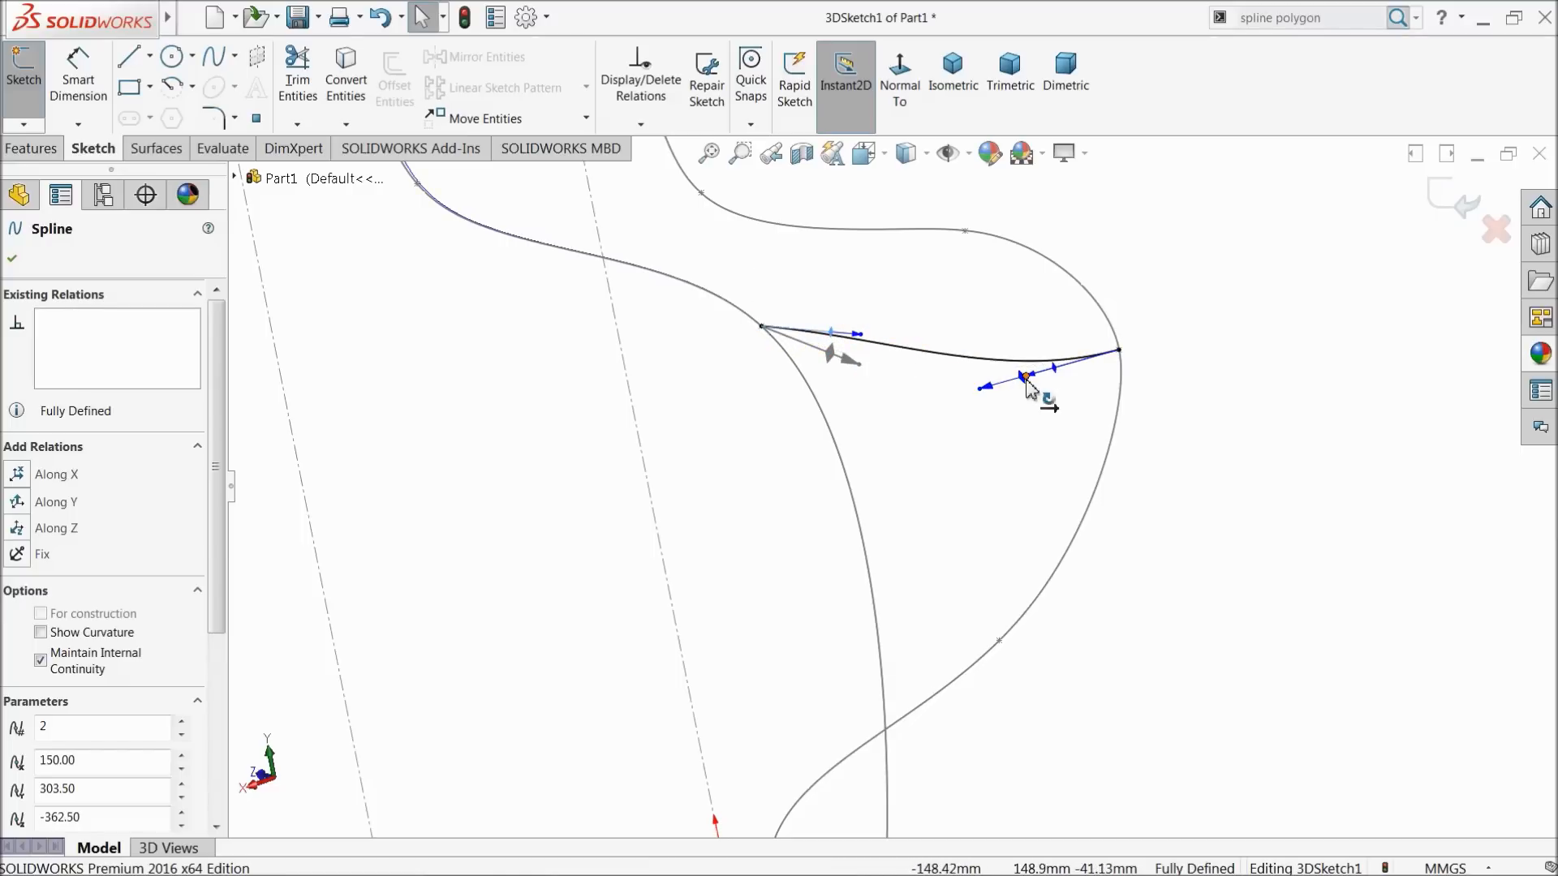
left_click_drag(1027, 376, 1029, 357)
mouse_move(1034, 410)
middle_mouse_down()
mouse_move(1050, 412)
mouse_move(1074, 538)
mouse_move(1067, 470)
middle_mouse_up()
left_click_drag(1083, 422, 1054, 431)
From the side, steer the 3D spline's Sketch3-end handle upward and tilt its Curve1-end handle to follow the seat's front curvature
mouse_move(1008, 446)
middle_mouse_down()
mouse_move(1033, 646)
mouse_move(898, 320)
mouse_move(702, 389)
mouse_move(686, 438)
mouse_move(713, 452)
mouse_move(622, 435)
middle_mouse_up()
scroll(629, 410, "up", 3)
left_click_drag(606, 350, 585, 345)
left_click_drag(562, 470, 548, 431)
mouse_move(614, 463)
middle_mouse_down()
mouse_move(556, 366)
mouse_move(625, 372)
mouse_move(599, 460)
mouse_move(410, 576)
middle_mouse_up()
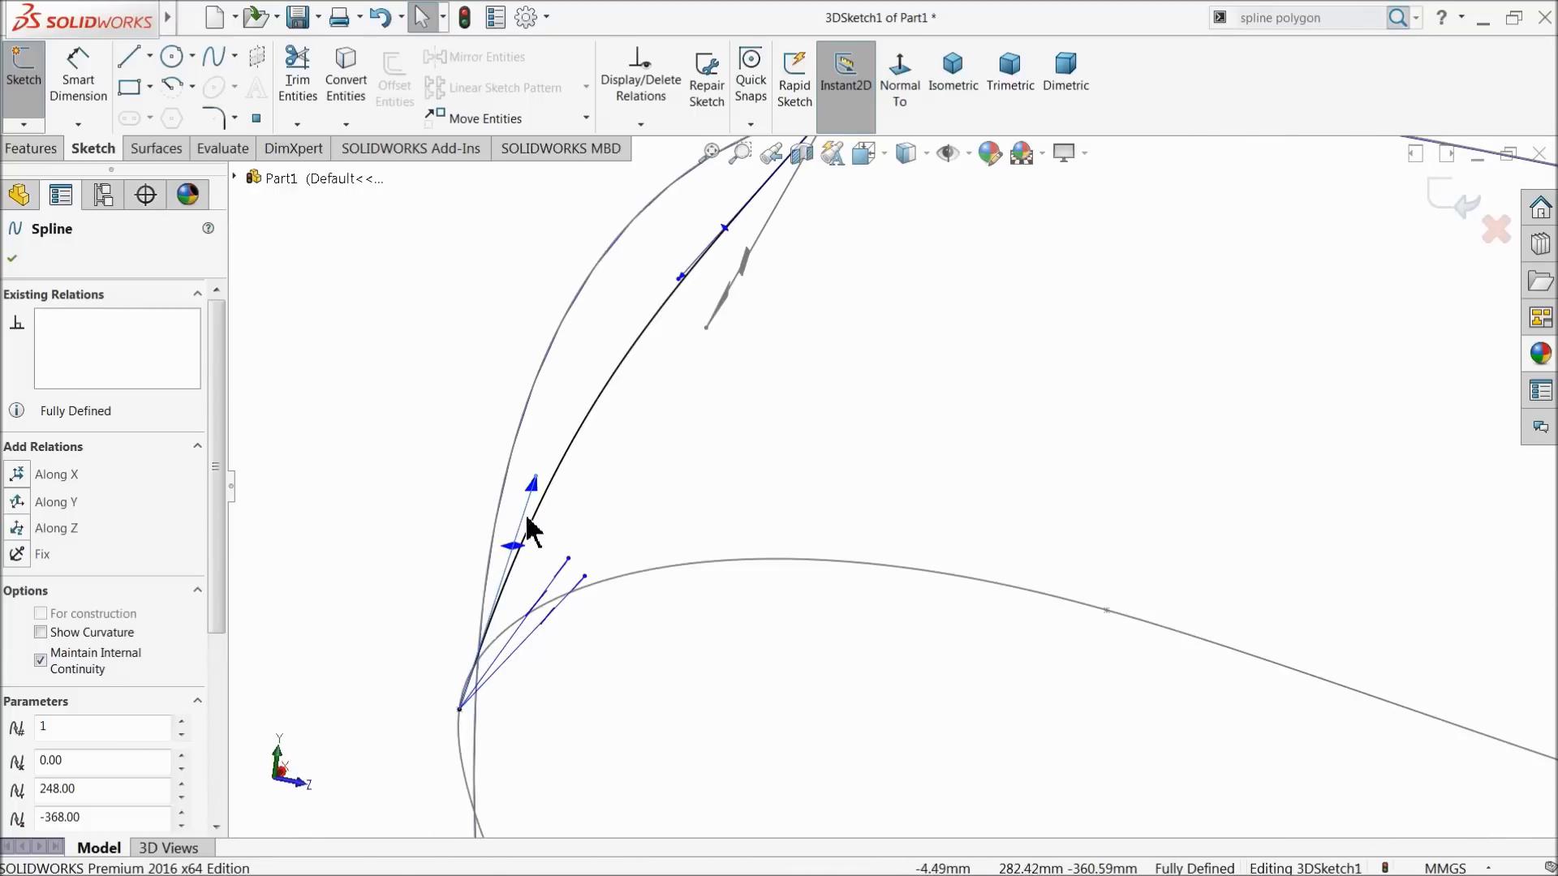
left_click_drag(515, 555, 489, 448)
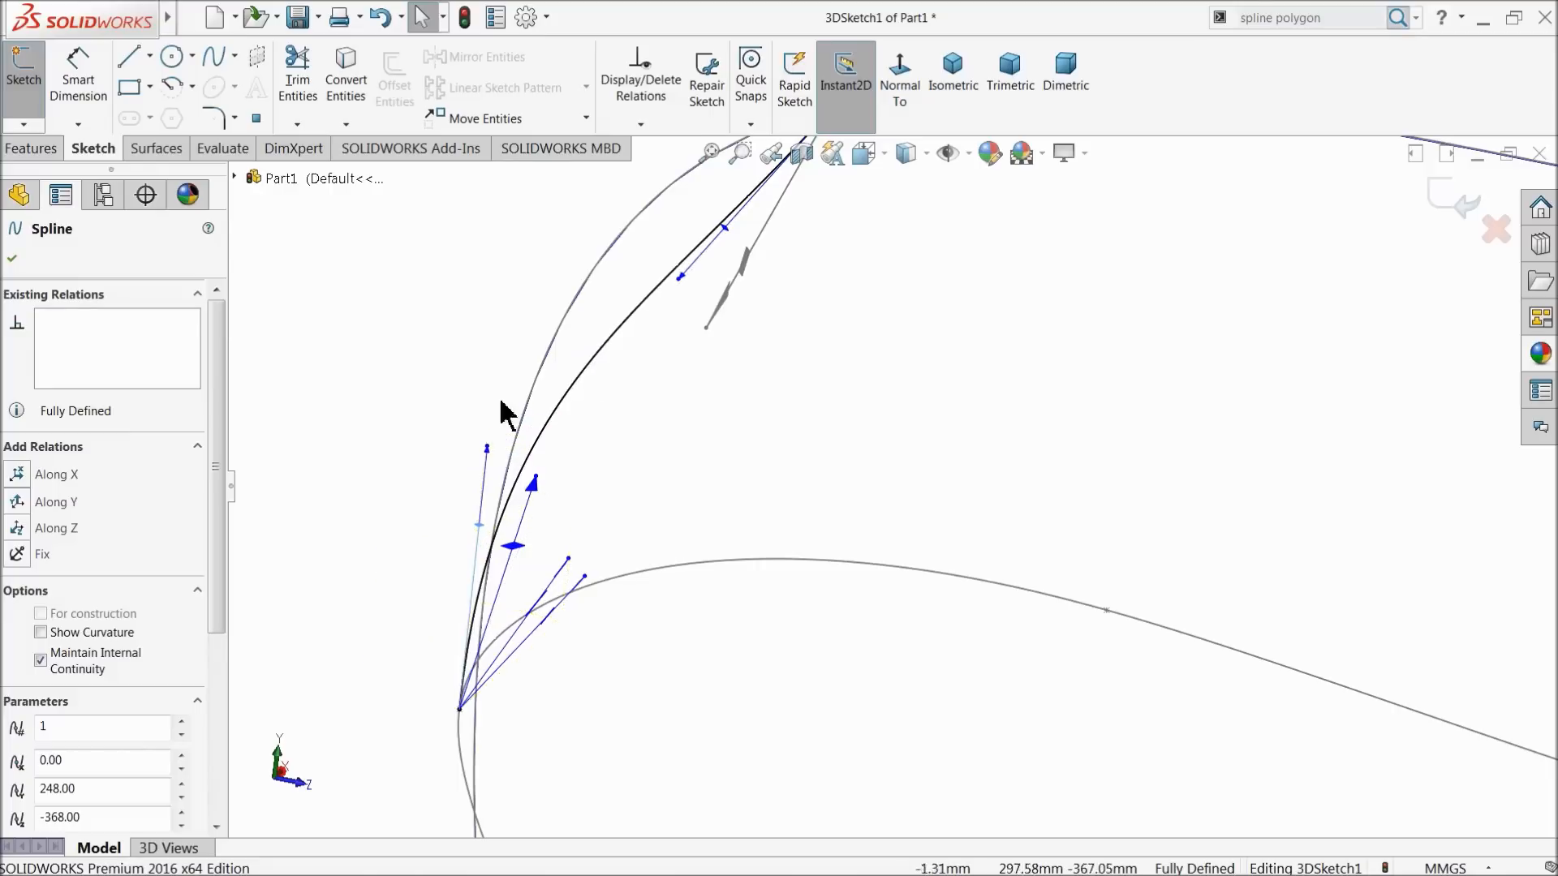
left_click_drag(732, 239, 672, 170)
Refine the direction and length of the 3D spline's end handles from another viewing angle
mouse_move(672, 170)
middle_mouse_down()
mouse_move(757, 435)
mouse_move(761, 351)
mouse_move(782, 382)
mouse_move(869, 382)
mouse_move(921, 445)
mouse_move(816, 525)
mouse_move(803, 512)
mouse_move(862, 546)
mouse_move(803, 622)
mouse_move(830, 653)
mouse_move(817, 616)
mouse_move(1060, 567)
mouse_move(1092, 668)
mouse_move(1060, 641)
middle_mouse_up()
scroll(1095, 560, "down", 2)
mouse_move(1095, 559)
middle_mouse_down()
mouse_move(1152, 643)
mouse_move(1101, 536)
middle_mouse_up()
left_click_drag(1088, 535, 1105, 547)
left_click_drag(1108, 474, 1101, 439)
left_click_drag(1104, 546, 1049, 507)
Flatten the 3D spline's upward arch by lowering the handles at its Curve1 and Sketch3 ends
mouse_move(1079, 537)
middle_mouse_down()
mouse_move(998, 452)
mouse_move(809, 556)
mouse_move(722, 397)
mouse_move(713, 435)
mouse_move(676, 341)
middle_mouse_up()
scroll(661, 339, "down", 5)
left_click_drag(509, 290, 532, 332)
left_click(523, 420)
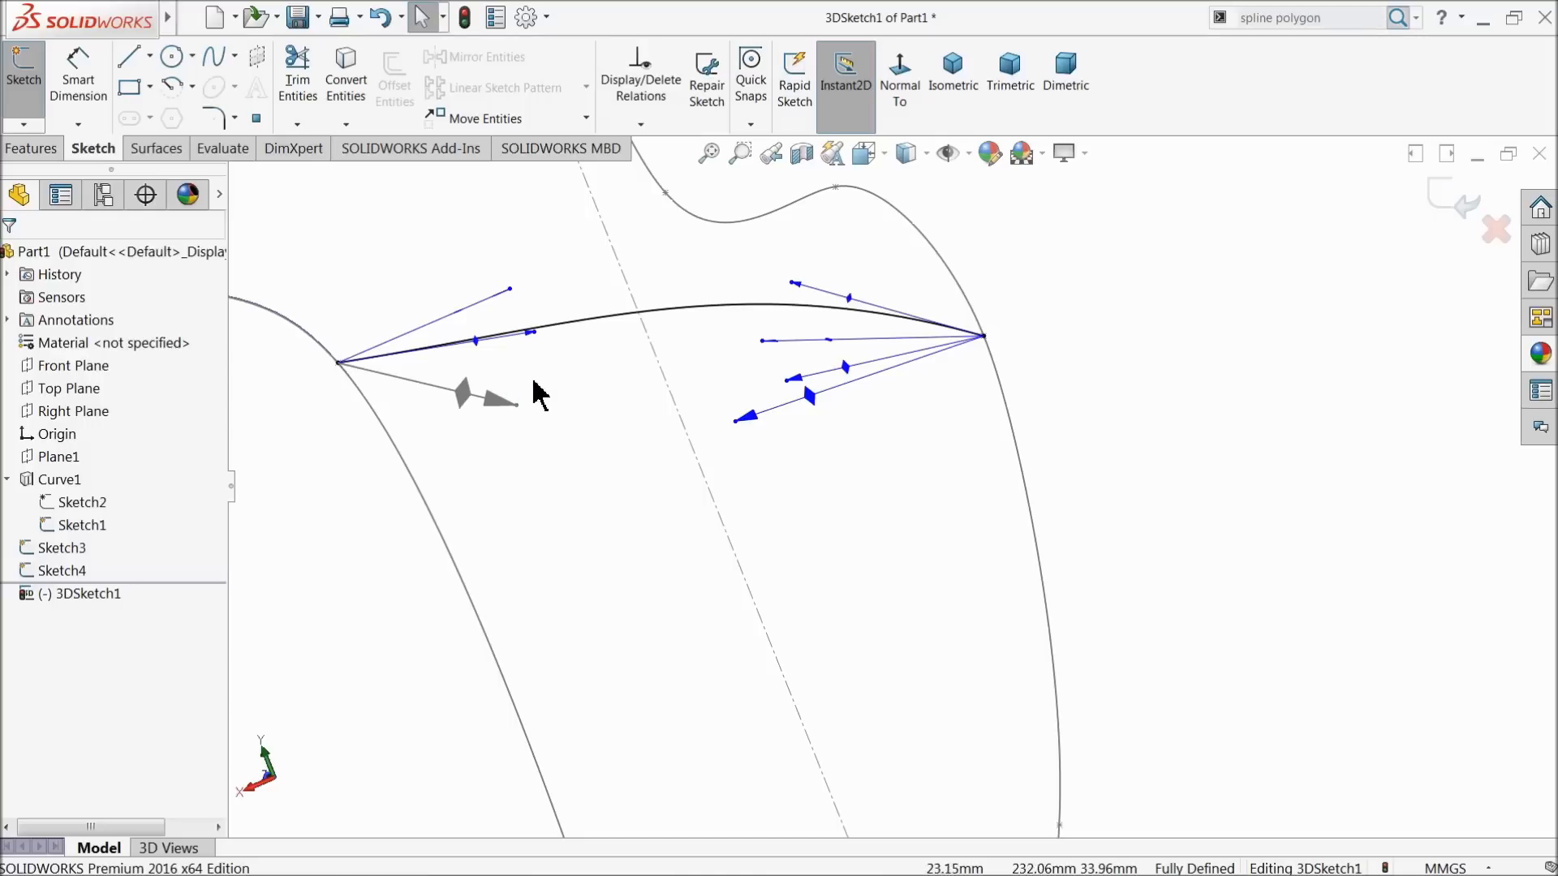
left_click_drag(537, 339, 545, 363)
left_click_drag(792, 283, 792, 350)
Pull the 3D spline's Sketch3-end handle down for a slight dip across the seat front, and exit the 3D sketch
middle_click_drag(792, 351, 855, 482)
mouse_move(974, 552)
middle_mouse_down()
mouse_move(1019, 563)
mouse_move(1060, 647)
mouse_move(1008, 515)
mouse_move(1004, 536)
middle_mouse_up()
scroll(1006, 538, "down", 5)
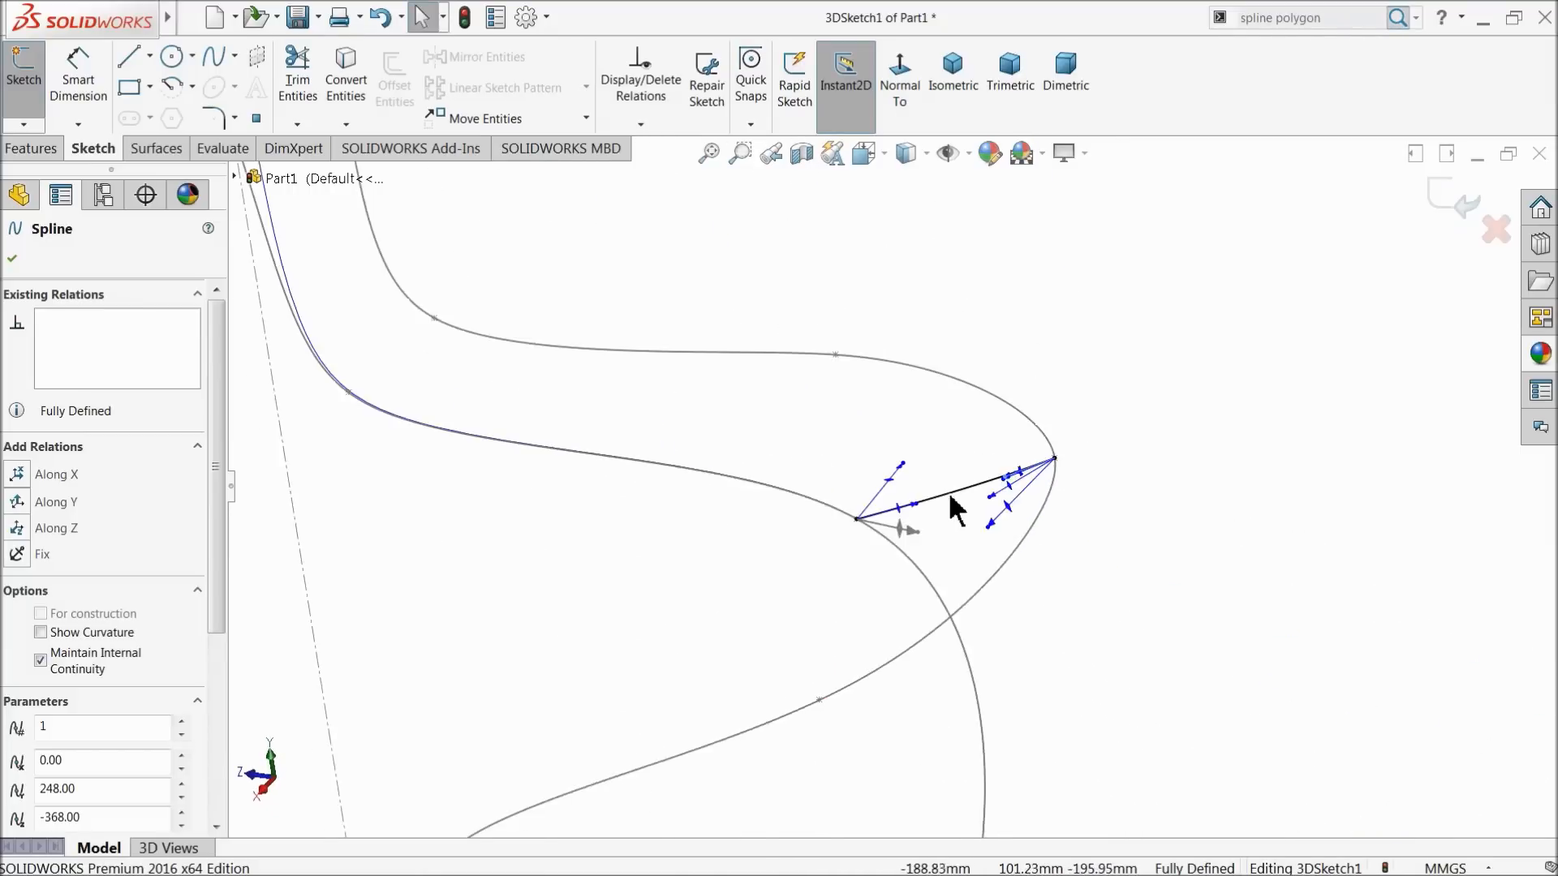
left_click(1047, 535)
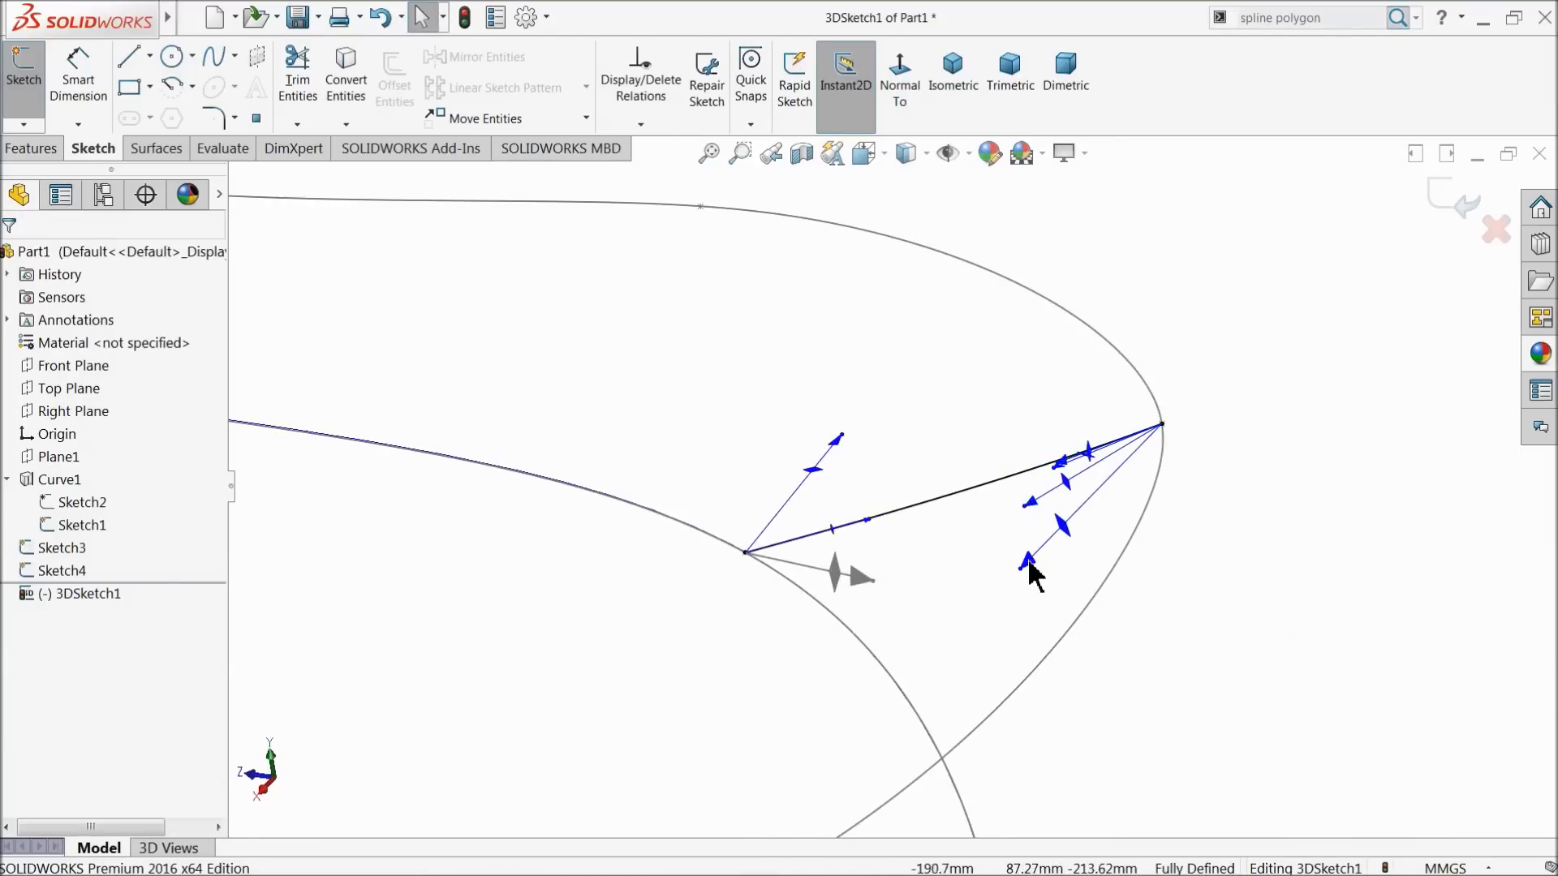
left_click(1057, 466)
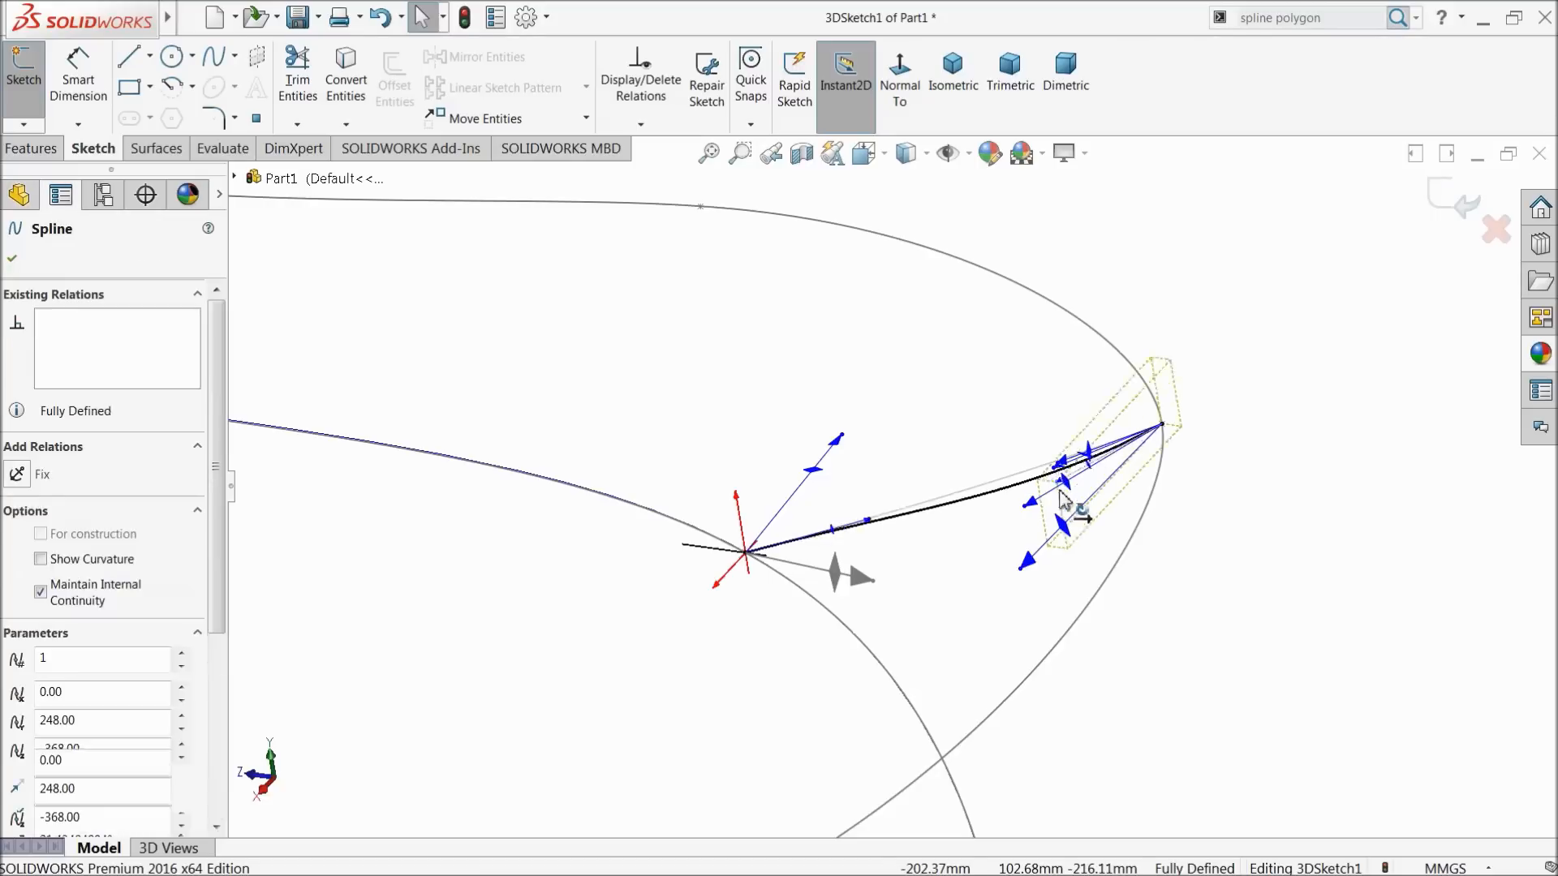
mouse_move(1054, 490)
middle_mouse_down()
mouse_move(1137, 598)
mouse_move(1122, 532)
mouse_move(1061, 566)
mouse_move(1033, 528)
mouse_move(988, 518)
mouse_move(1077, 504)
mouse_move(1043, 420)
mouse_move(1029, 497)
middle_mouse_up()
left_click(1120, 518)
scroll(1087, 523, "up", 5)
left_click(1460, 199)
scroll(911, 507, "down", 3)
scroll(892, 491, "up", 2)
middle_click_drag(879, 490, 897, 430)
scroll(884, 422, "down", 2)
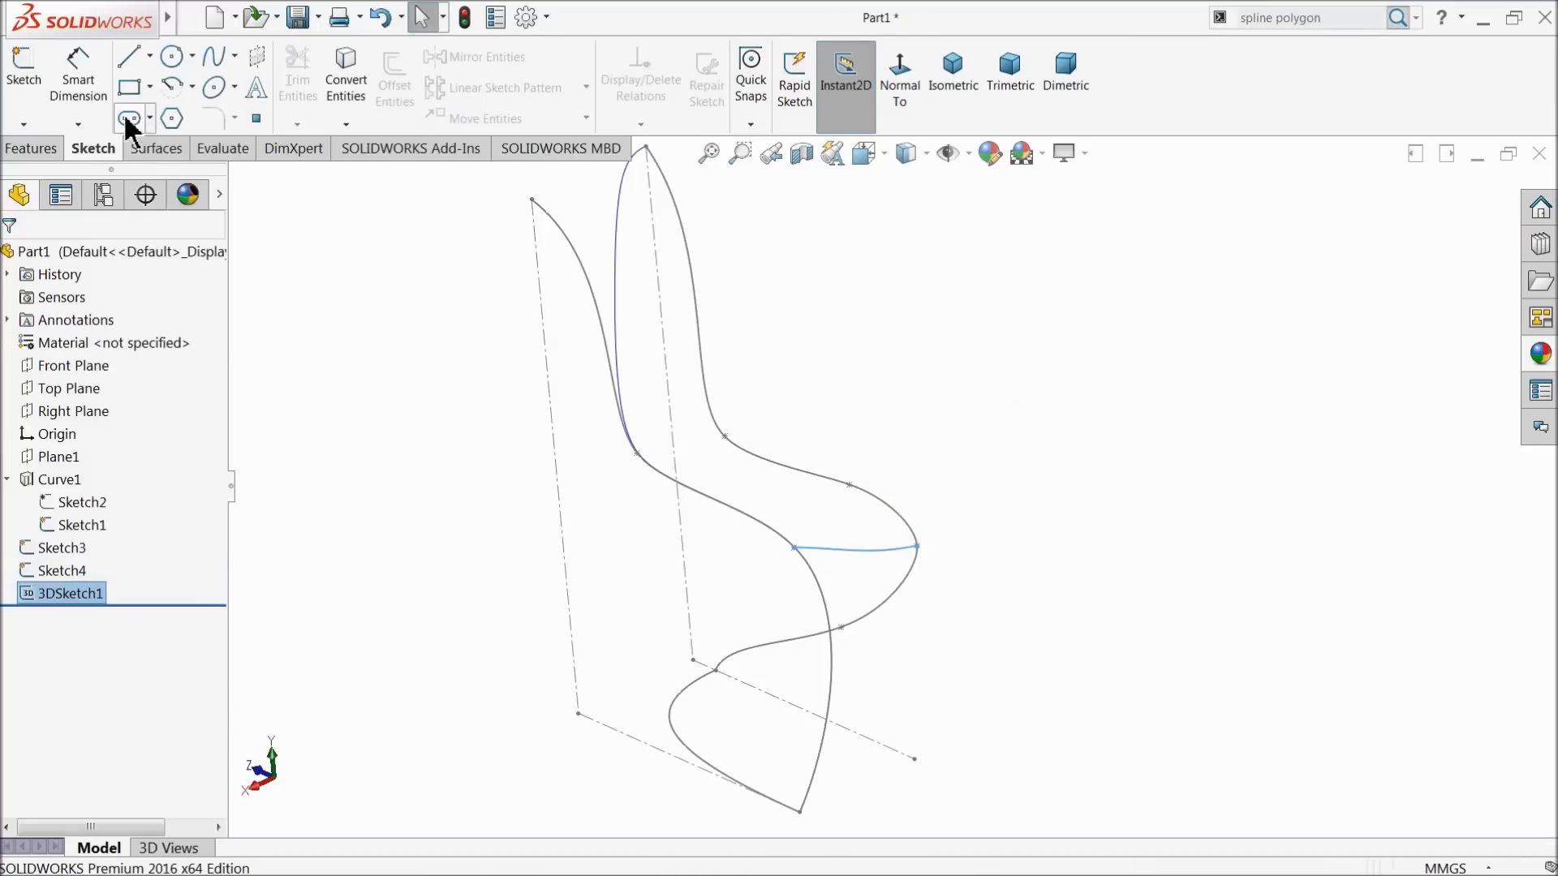
Start a lofted surface, remove 3DSketch1 from its profiles, and use Curve1 and Sketch3 as the profiles
left_click(34, 151)
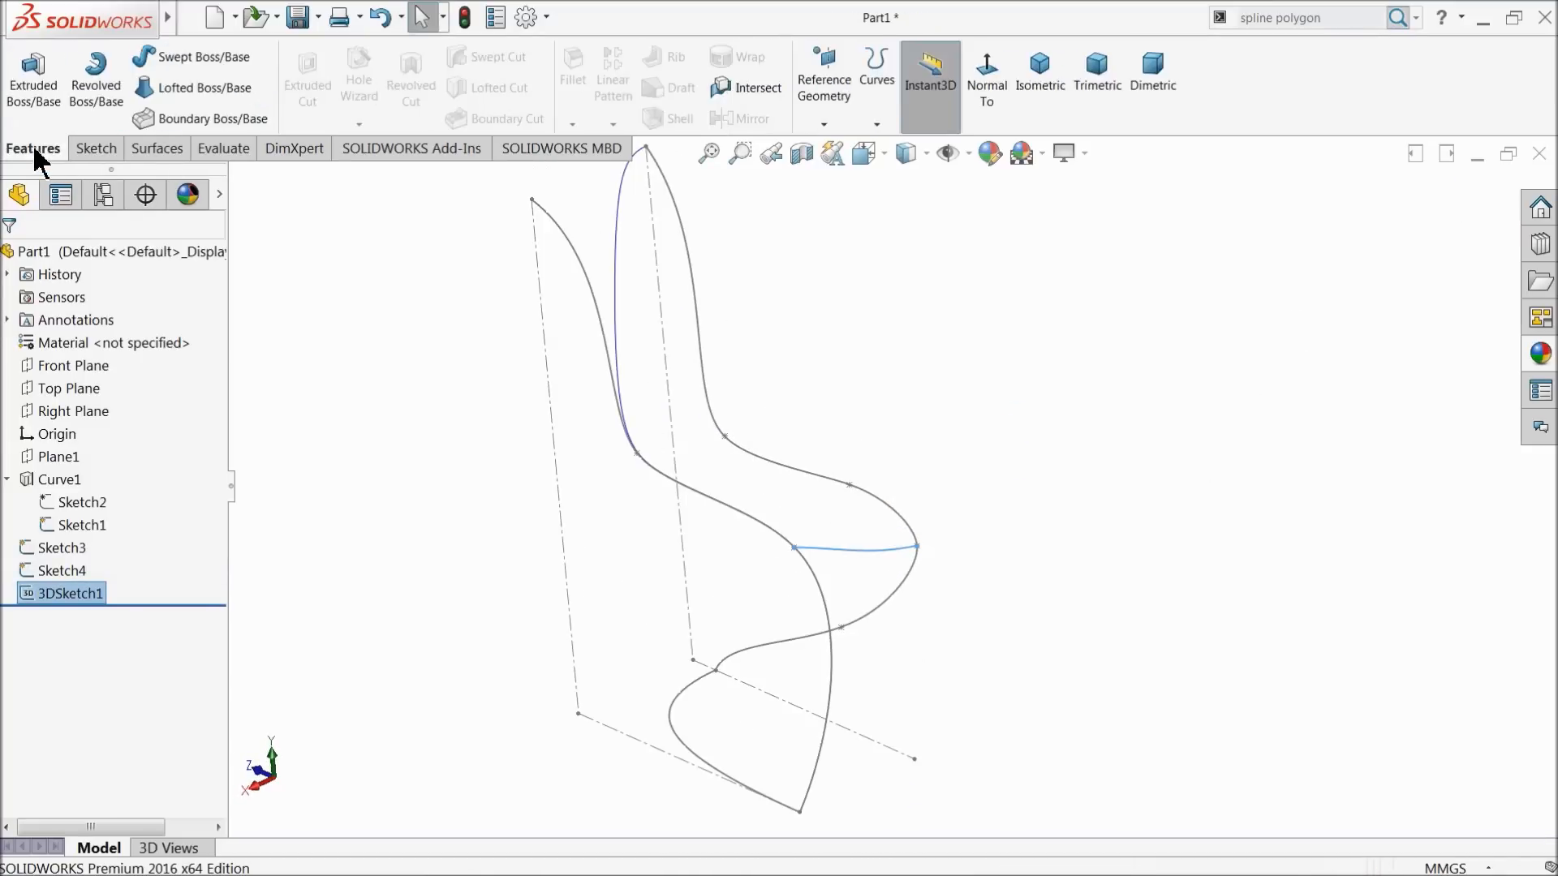
left_click(168, 153)
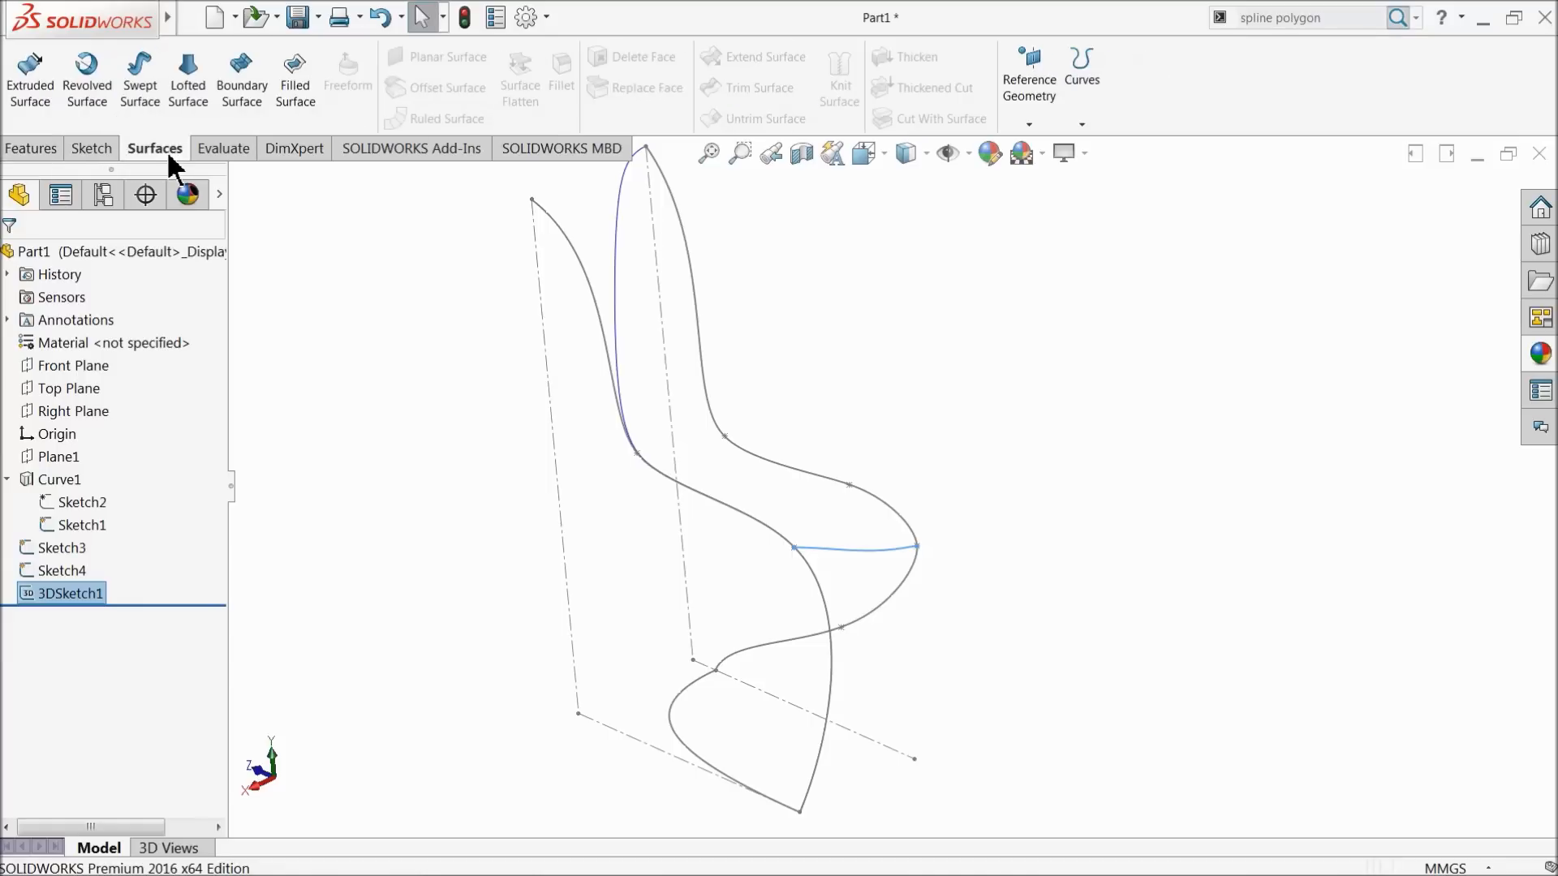
left_click(193, 77)
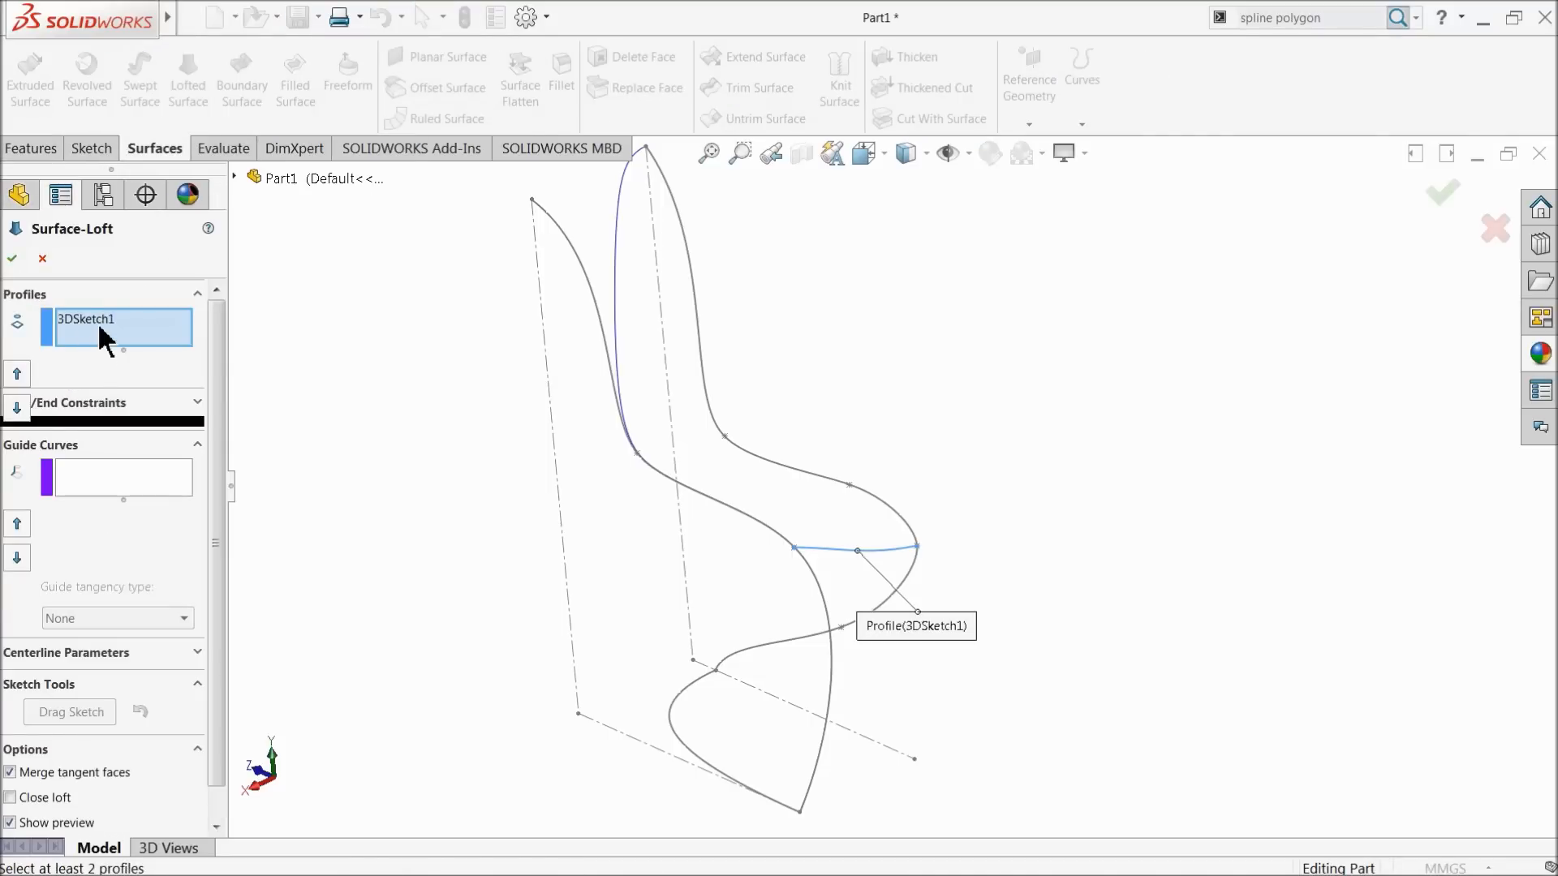
right_click(104, 337)
left_click(139, 338)
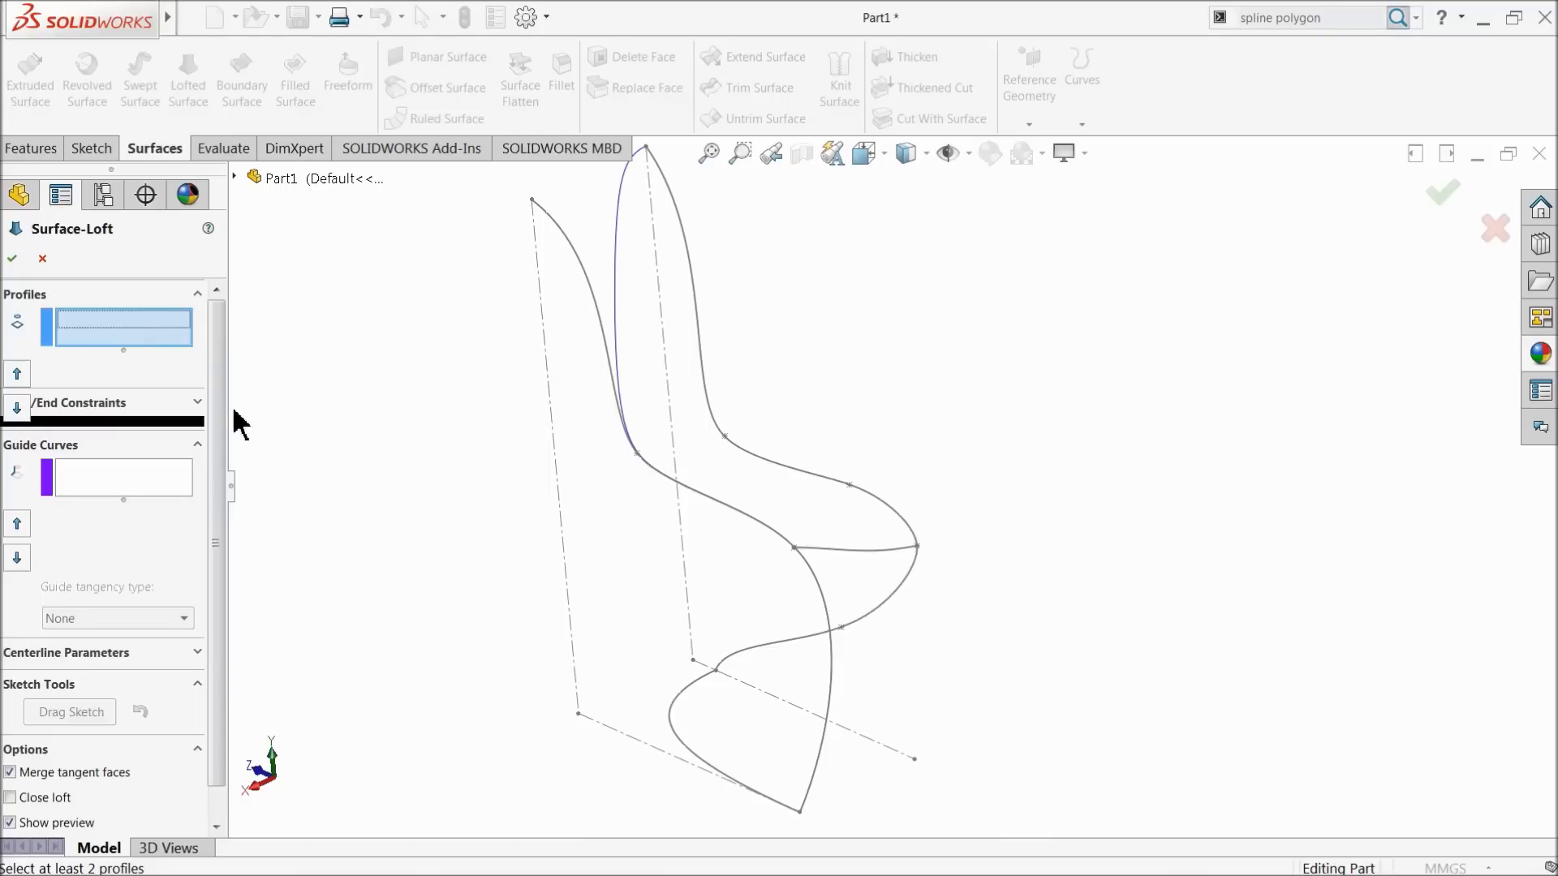
left_click(622, 250)
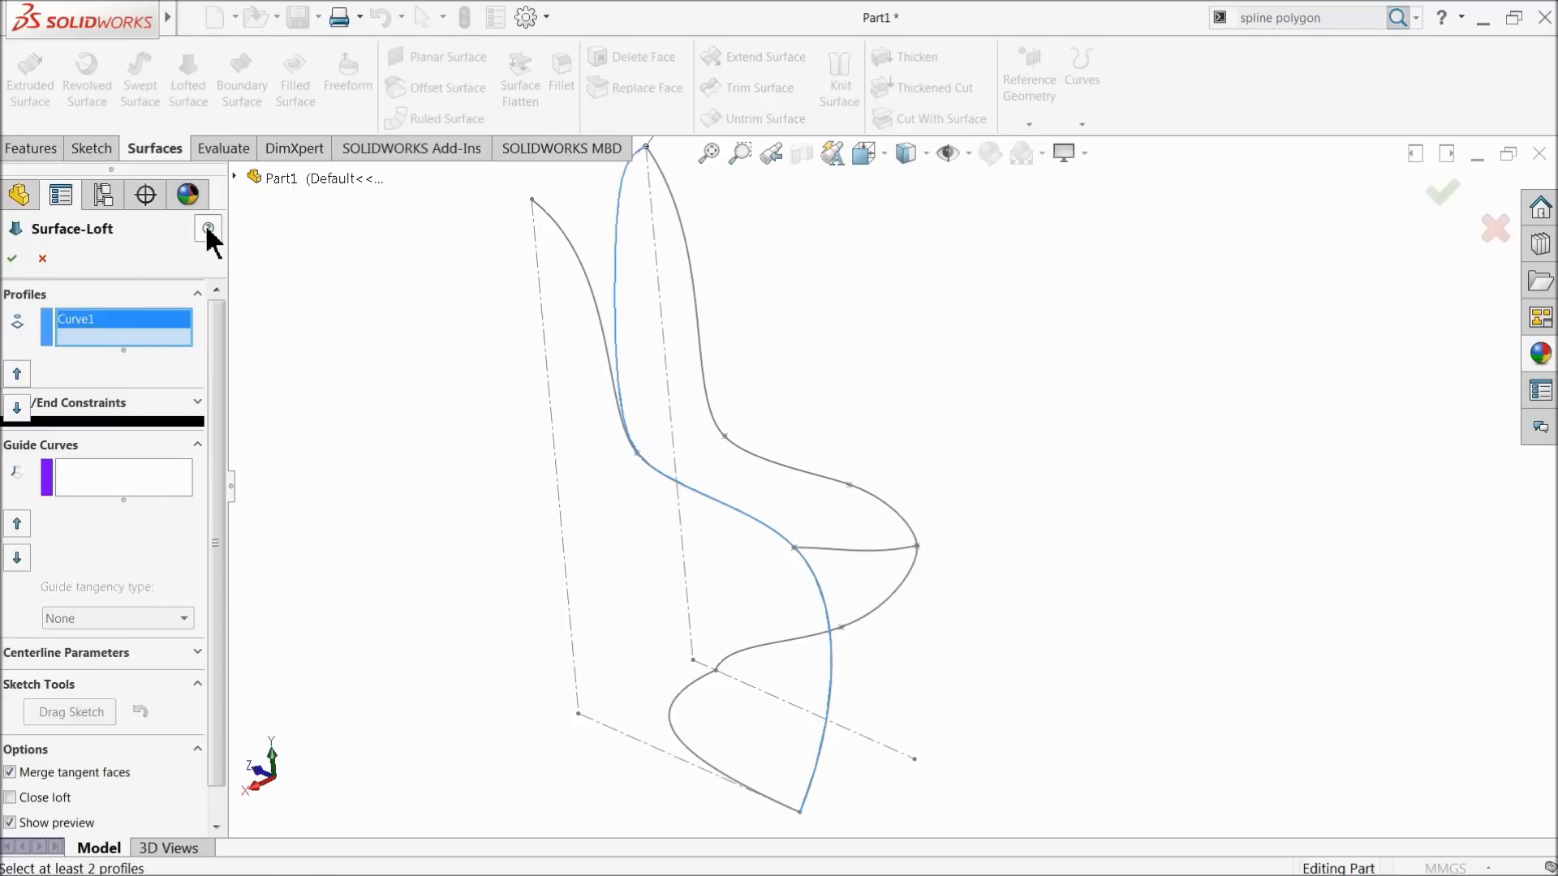
left_click(234, 177)
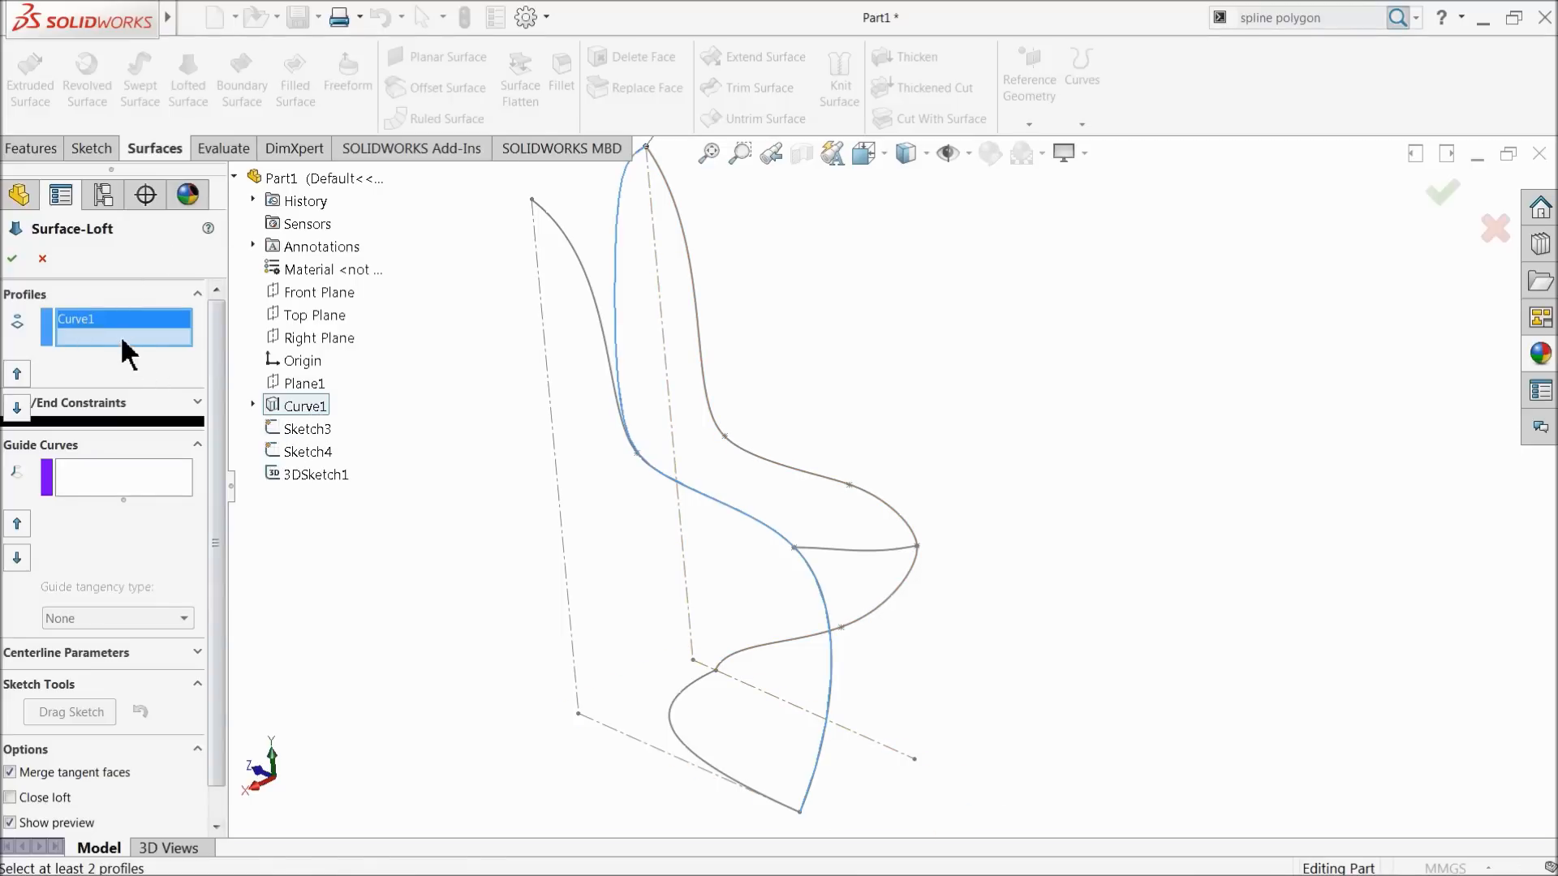
left_click(761, 463)
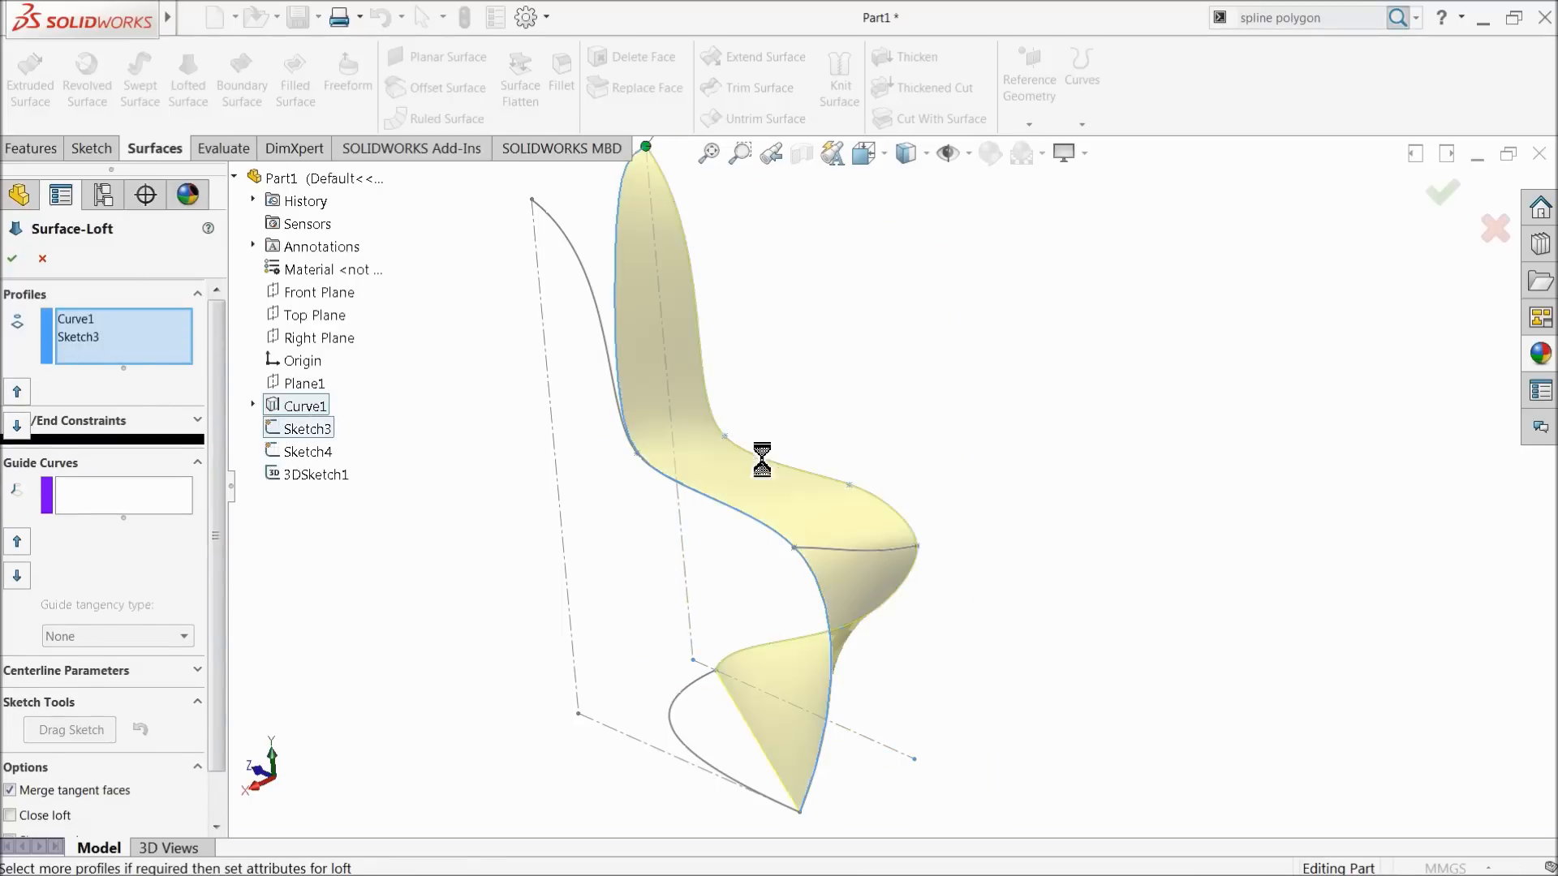
mouse_move(835, 514)
middle_mouse_down()
mouse_move(825, 469)
mouse_move(775, 473)
mouse_move(844, 487)
mouse_move(800, 453)
mouse_move(834, 497)
middle_mouse_up()
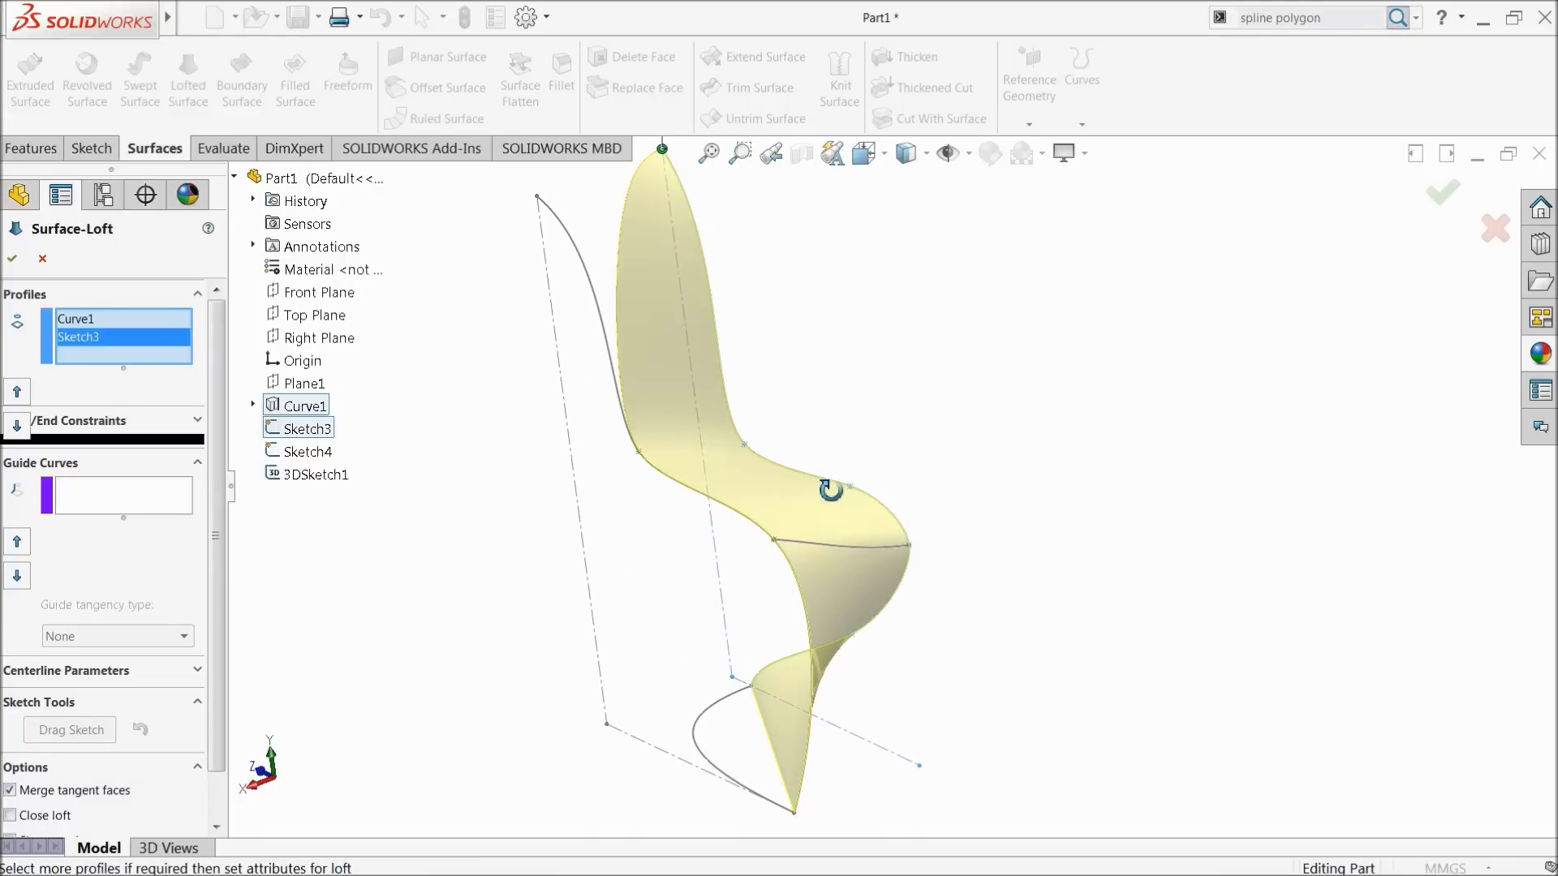
Add Sketch4 and 3DSketch1 as the loft's guide curves and create the seat surface
left_click(197, 420)
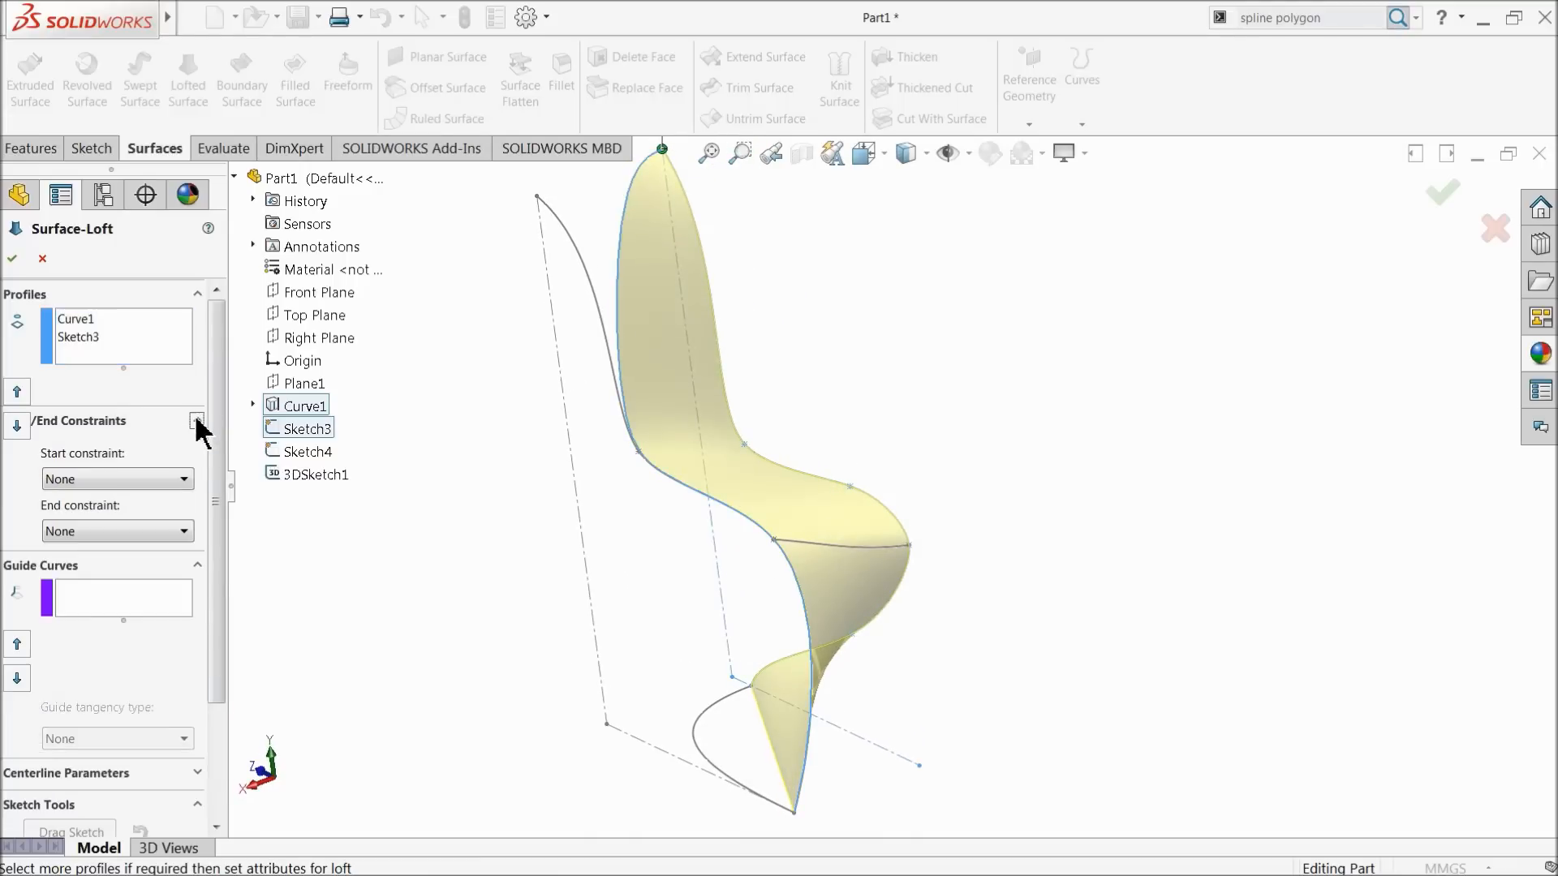
left_click(198, 420)
left_click(90, 502)
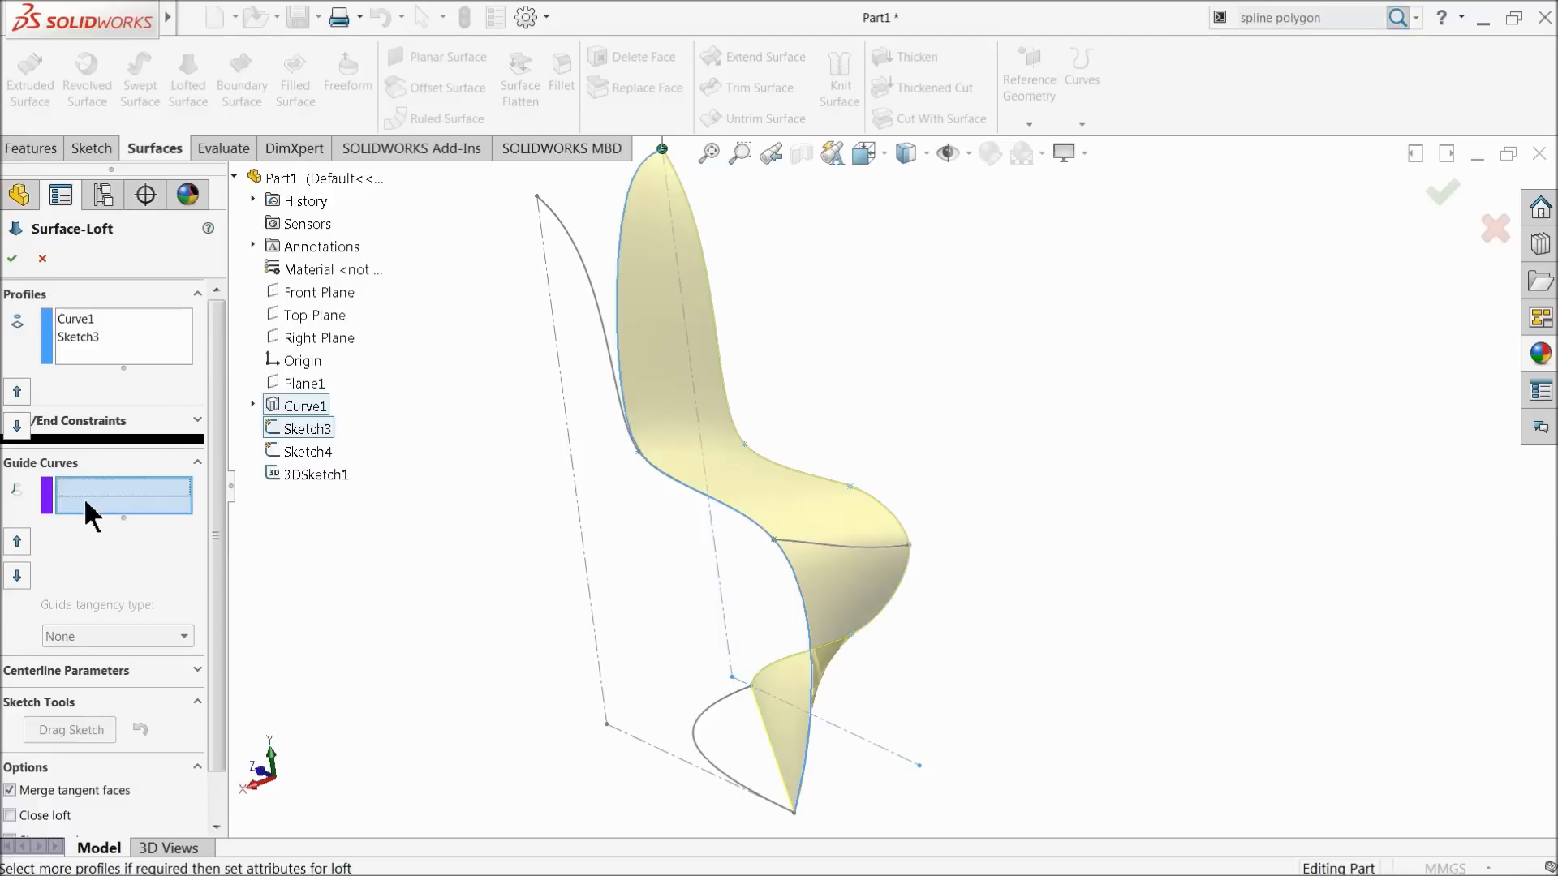
left_click(702, 714)
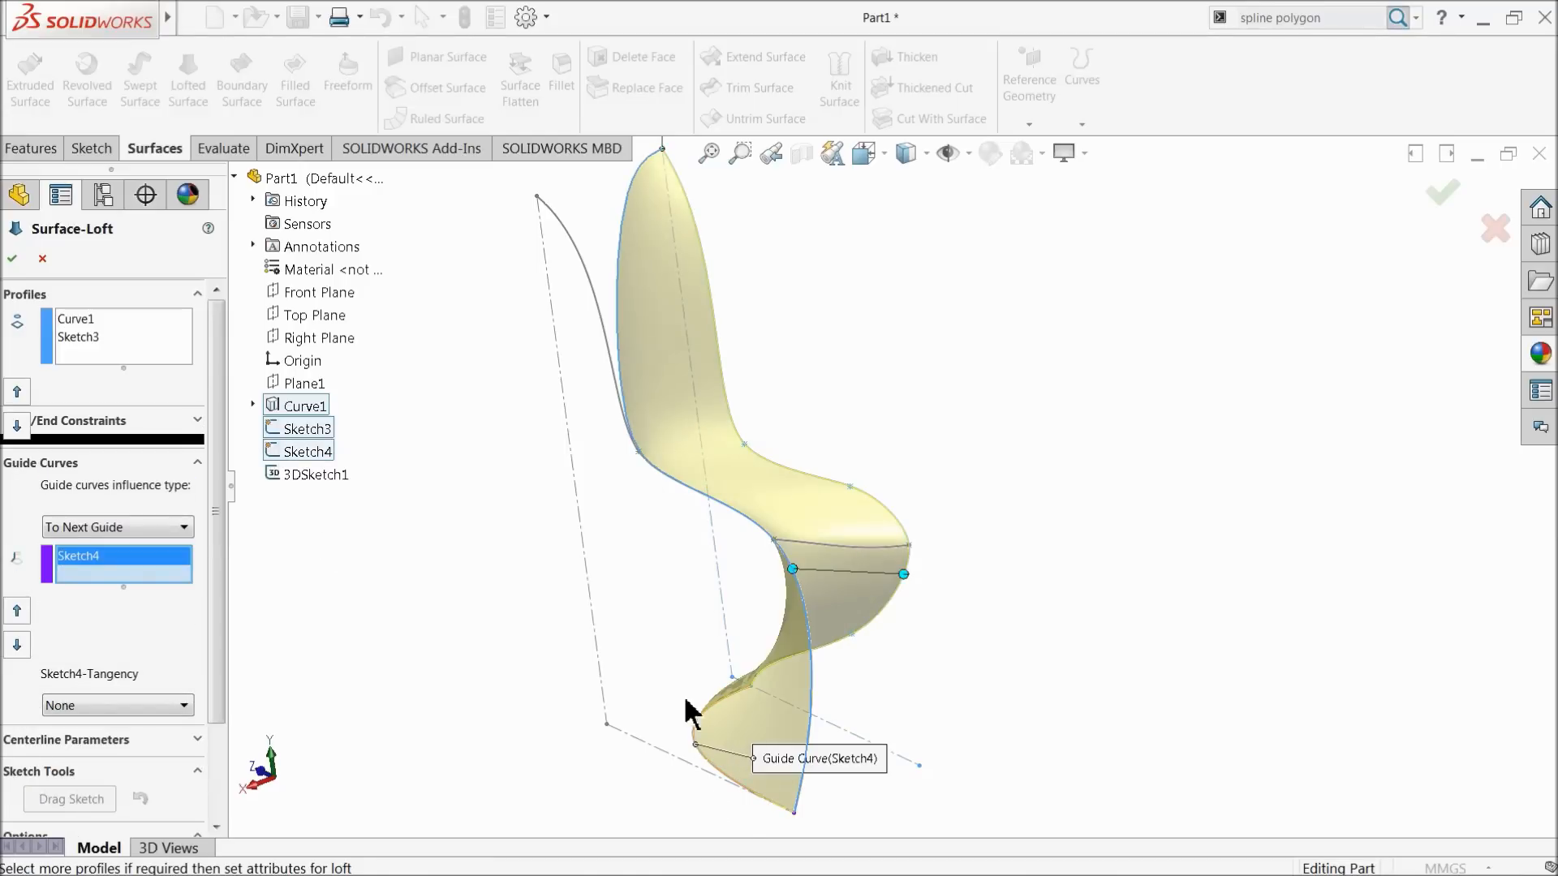
scroll(745, 714, "down", 2)
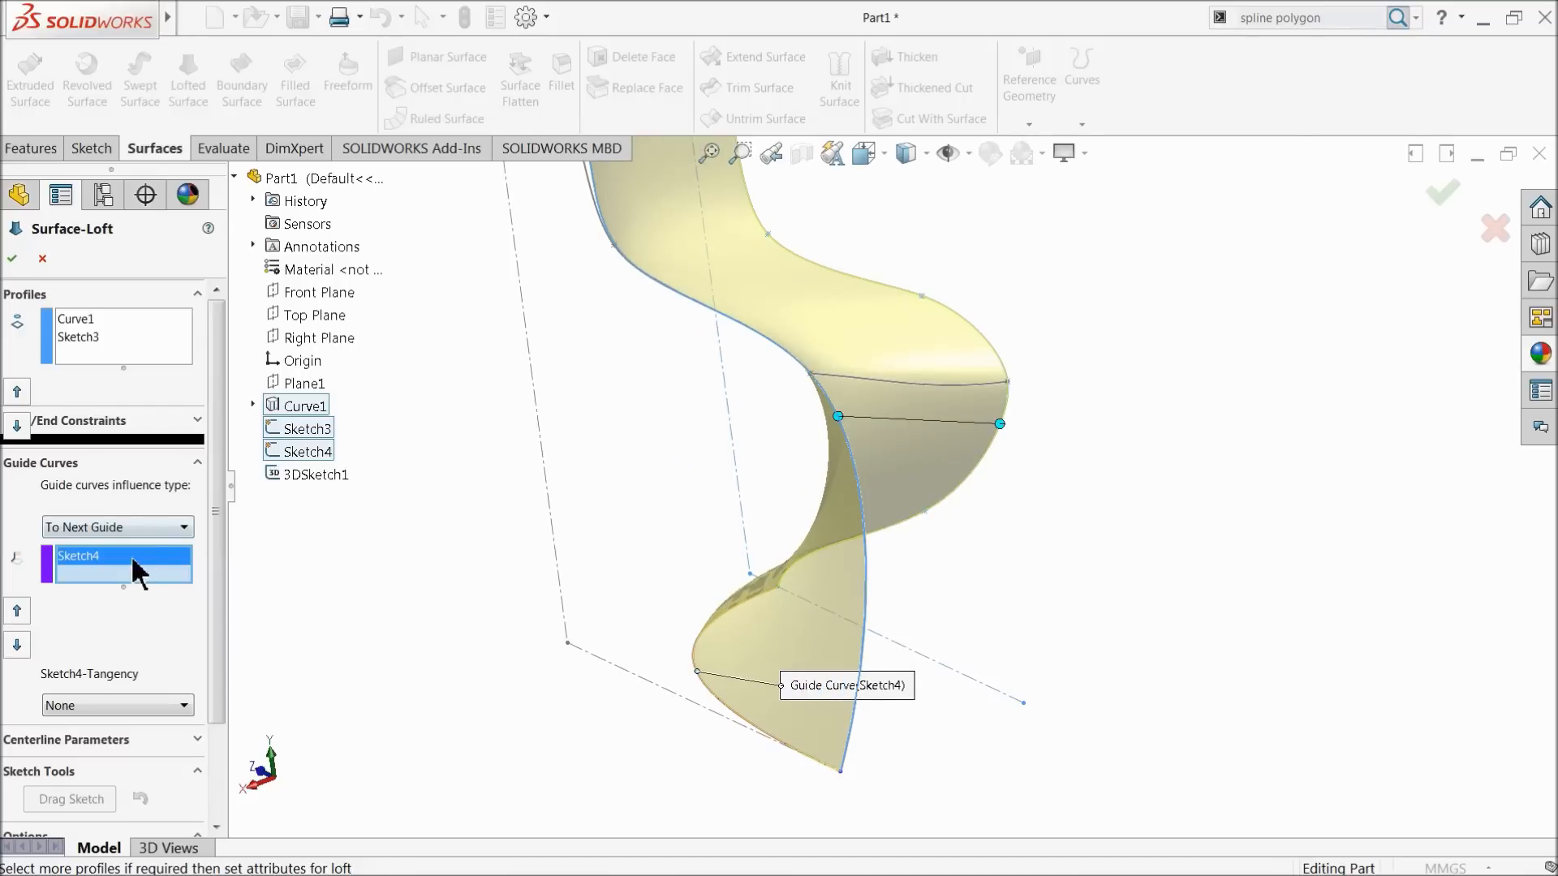
left_click(941, 397)
middle_click_drag(946, 410, 1004, 482)
scroll(861, 442, "up", 3)
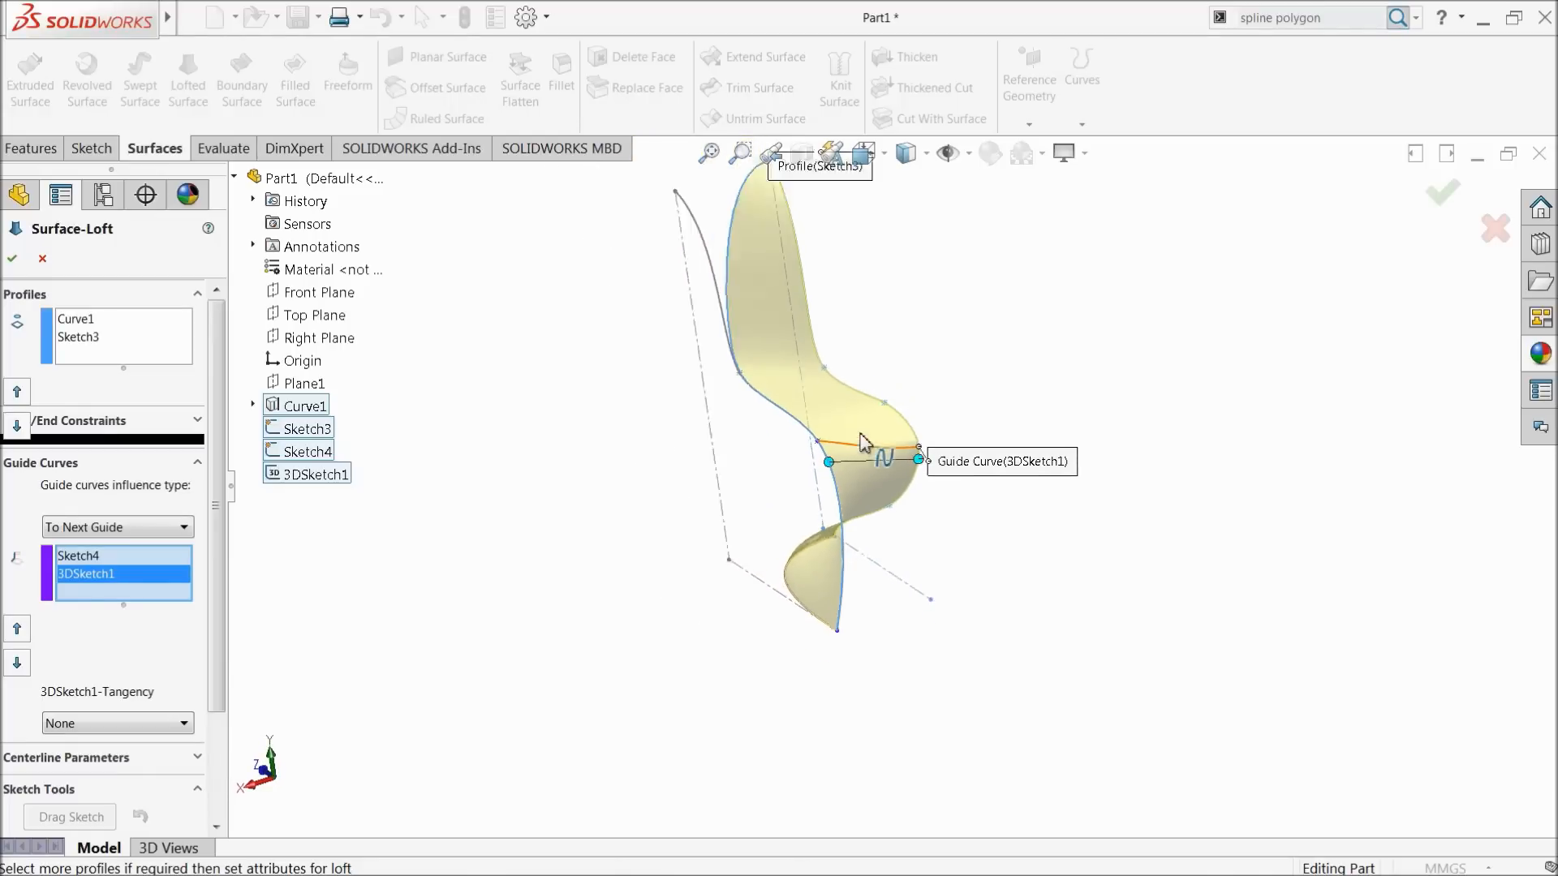
scroll(842, 314, "down", 3)
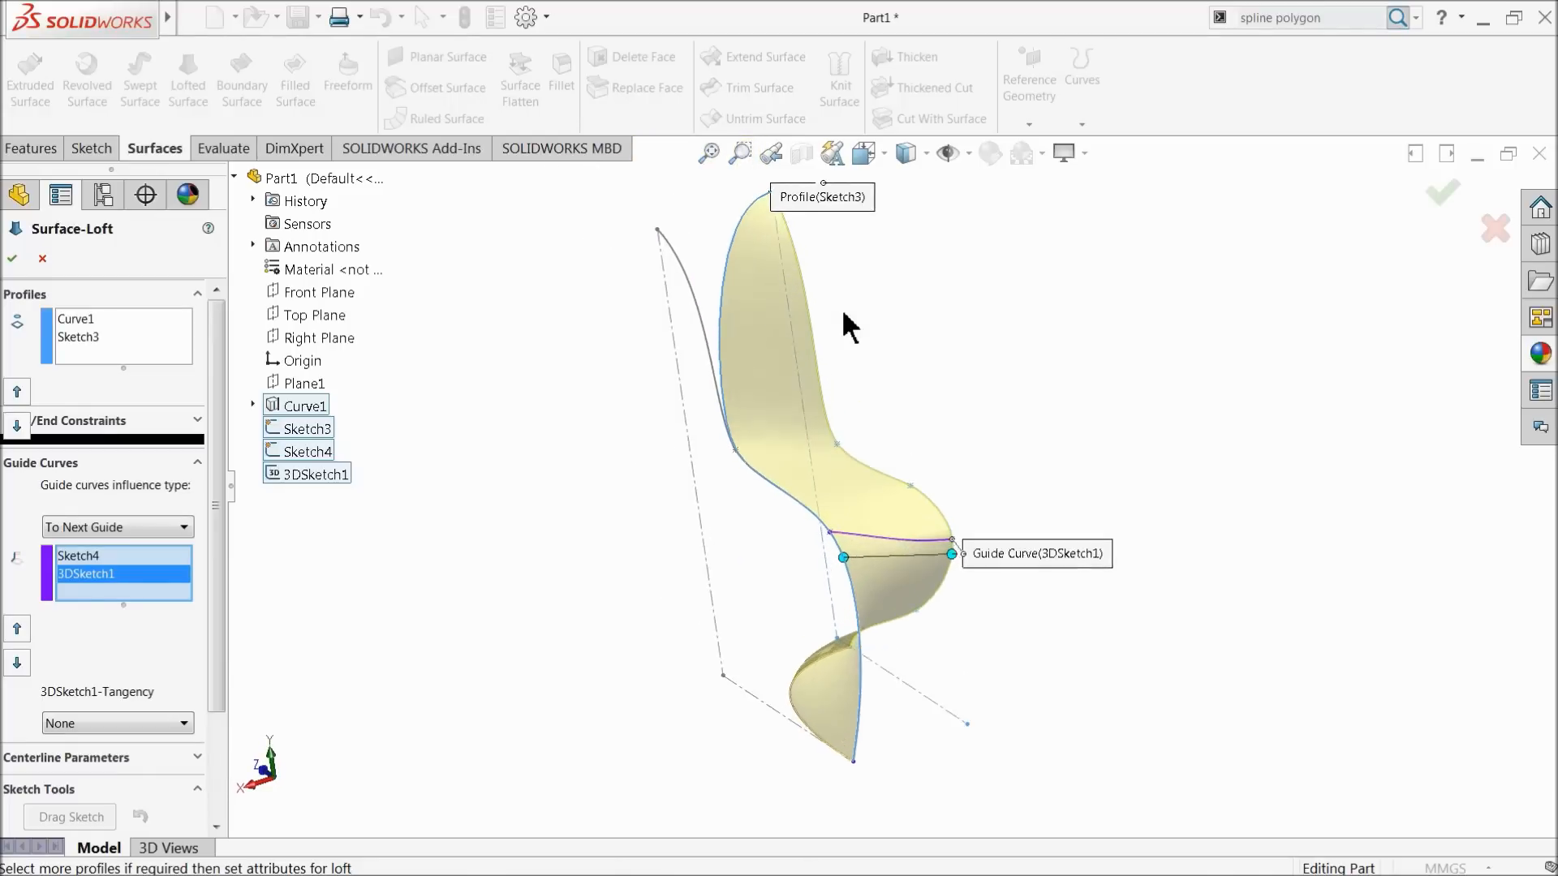
left_click(13, 260)
middle_click_drag(567, 490, 737, 546)
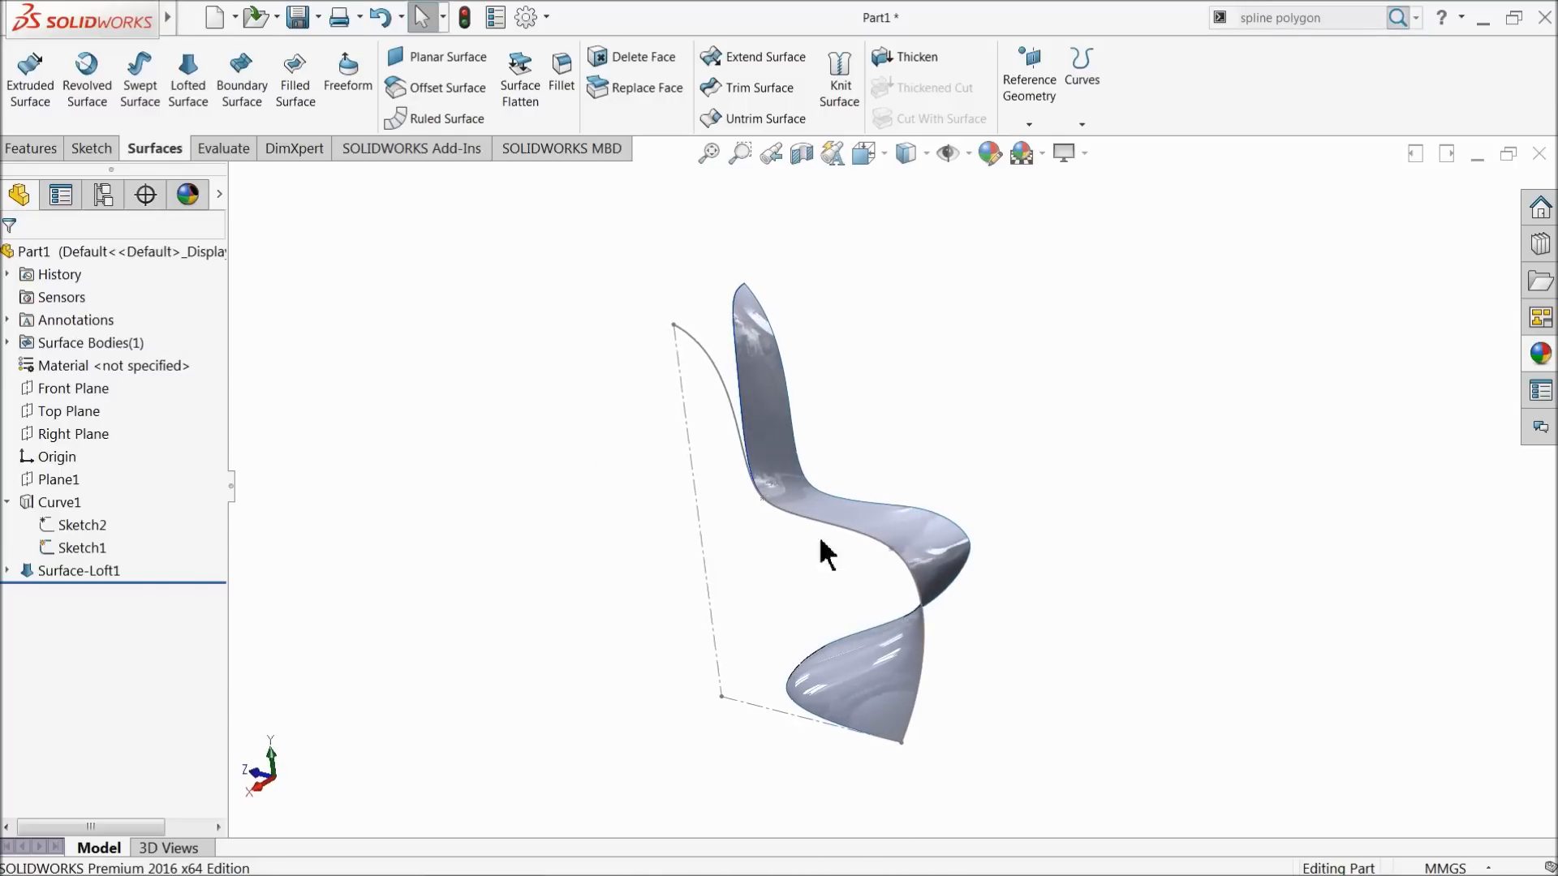
scroll(883, 536, "down", 3)
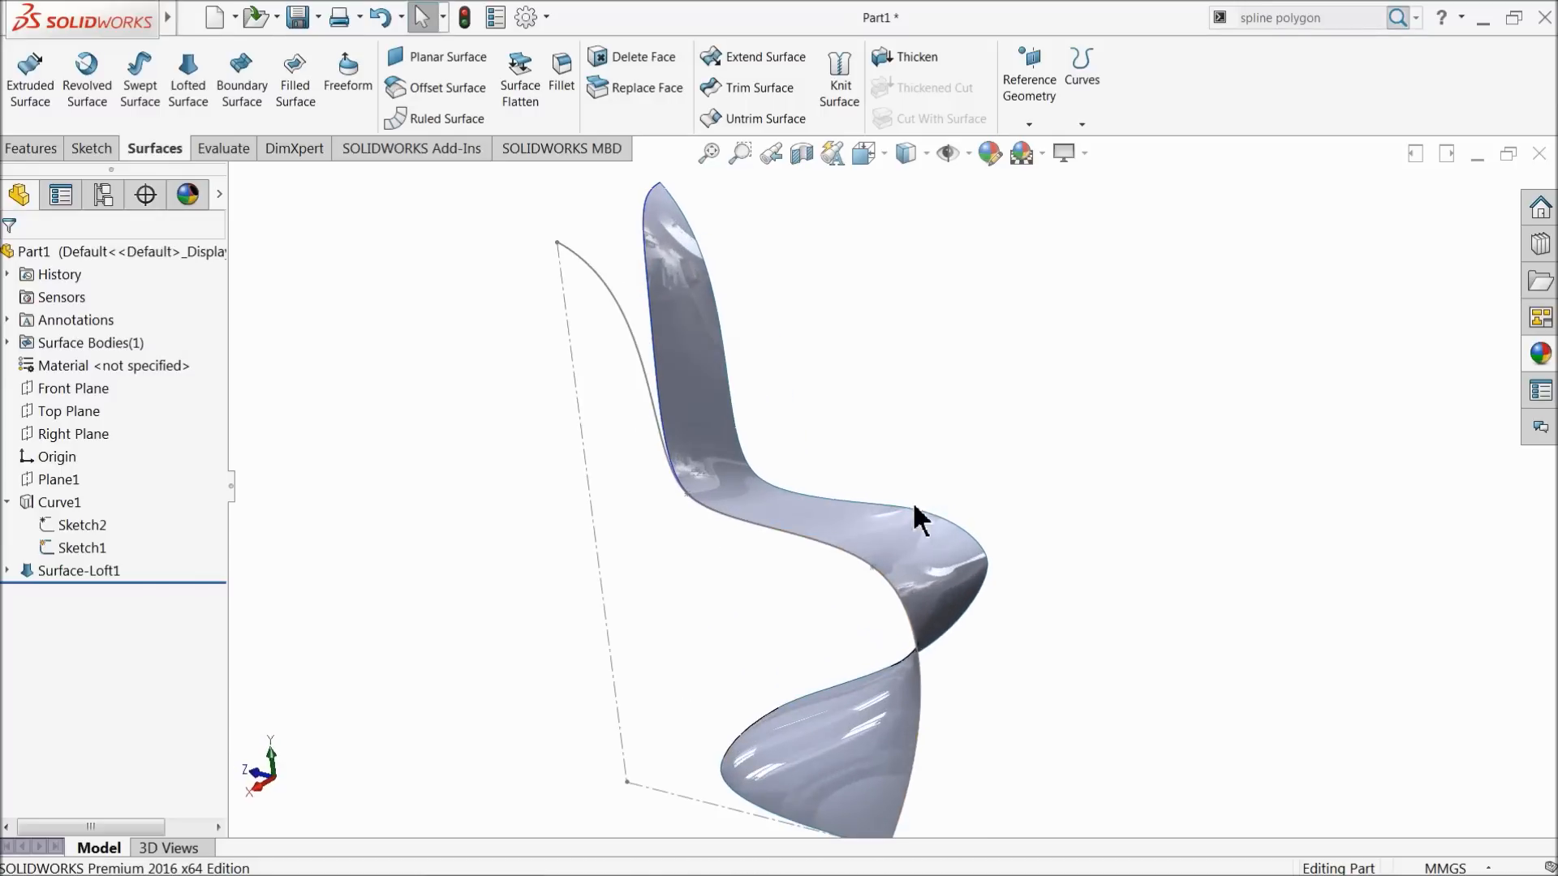
Apply a standard blue appearance to the whole part and raise its green component for a lighter blue
left_click(990, 154)
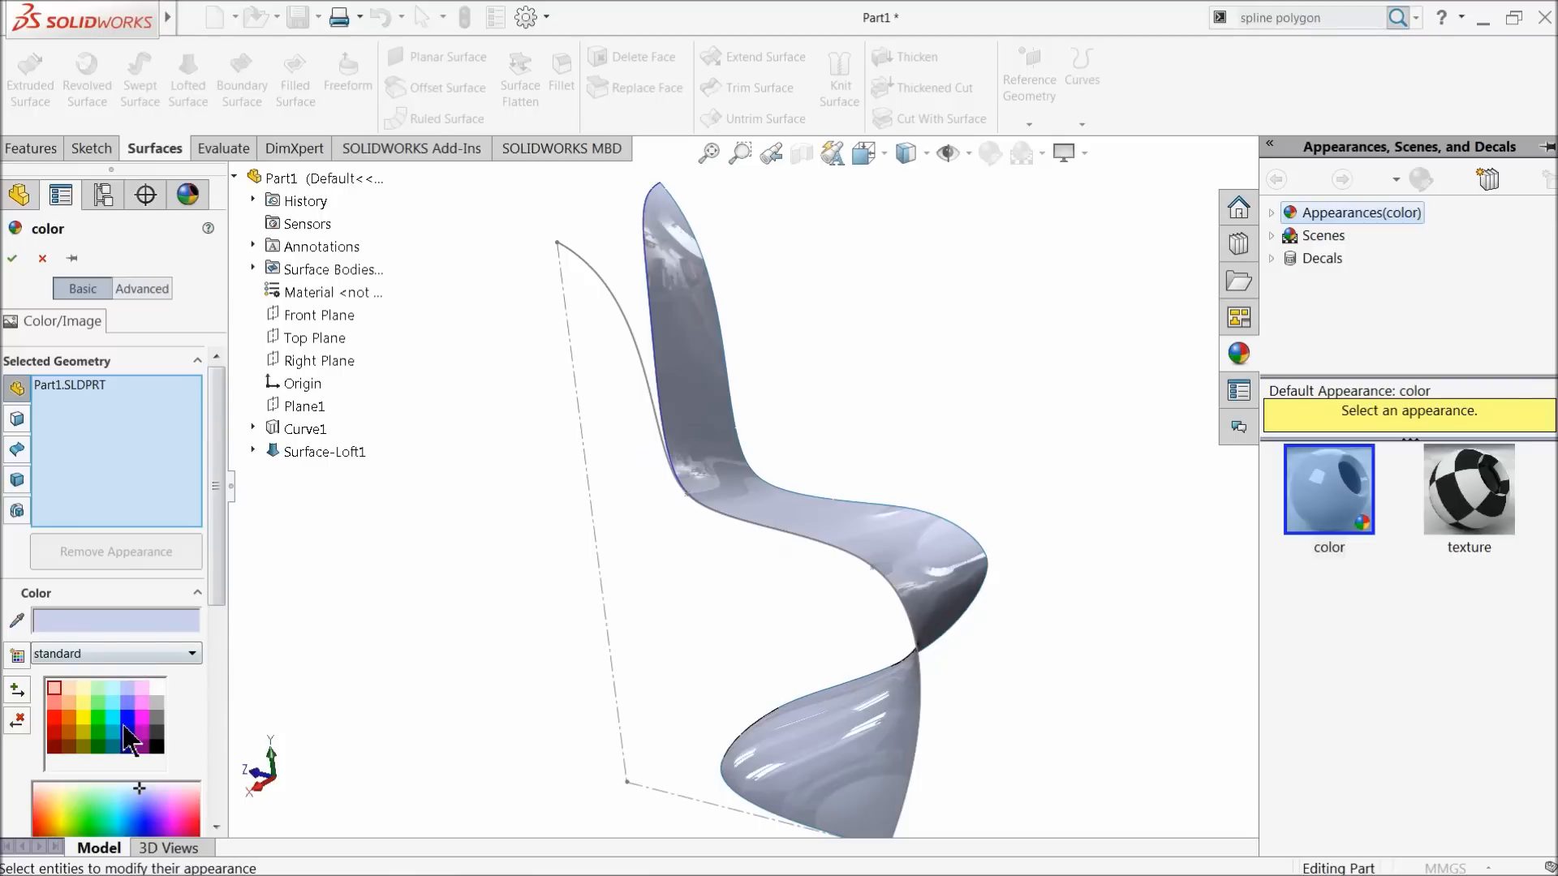
left_click(126, 718)
left_click_drag(209, 598, 215, 677)
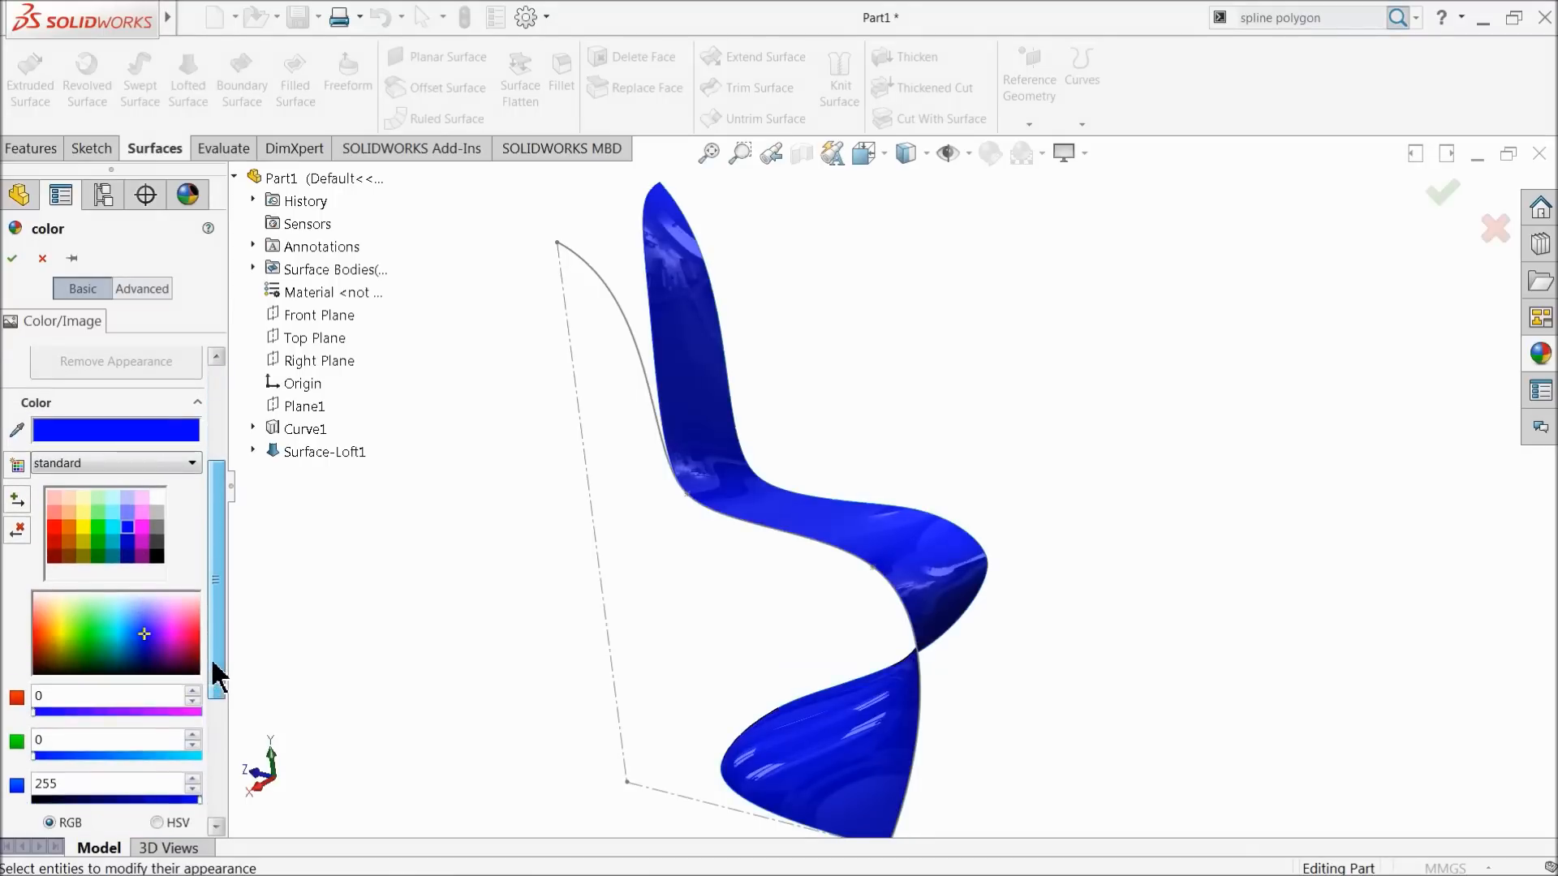
left_click_drag(70, 756, 129, 753)
left_click(11, 258)
middle_click_drag(483, 505, 539, 532)
middle_click_drag(936, 524, 695, 511)
mouse_move(796, 480)
middle_mouse_down()
mouse_move(859, 468)
mouse_move(821, 465)
middle_mouse_up()
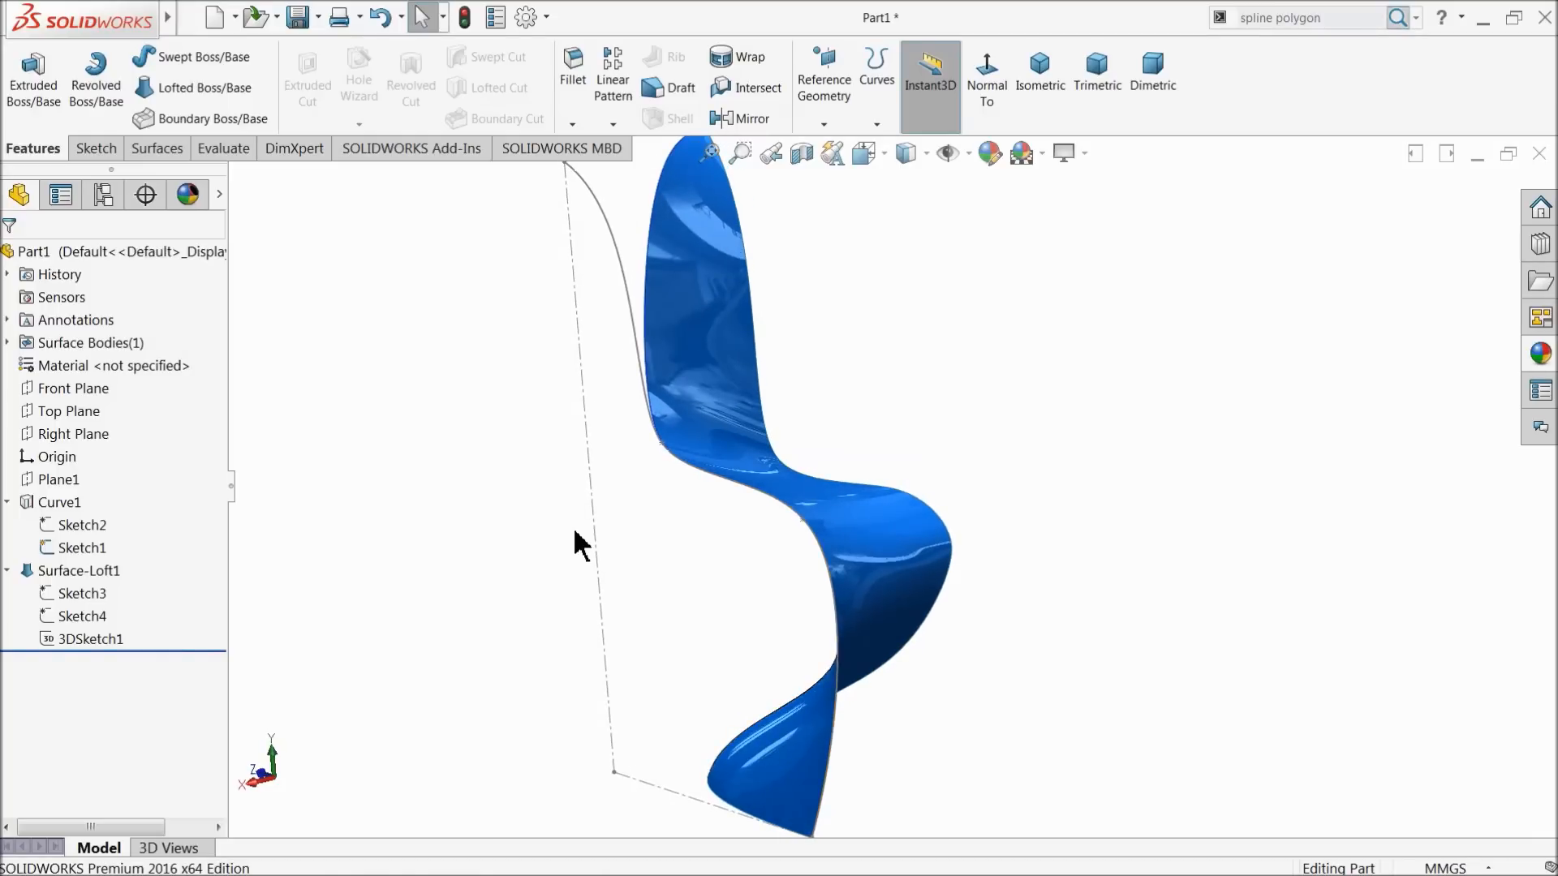
Collapse the loft and curve features, and start a new sketch on the Front Plane, viewed normal to it
left_click(7, 570)
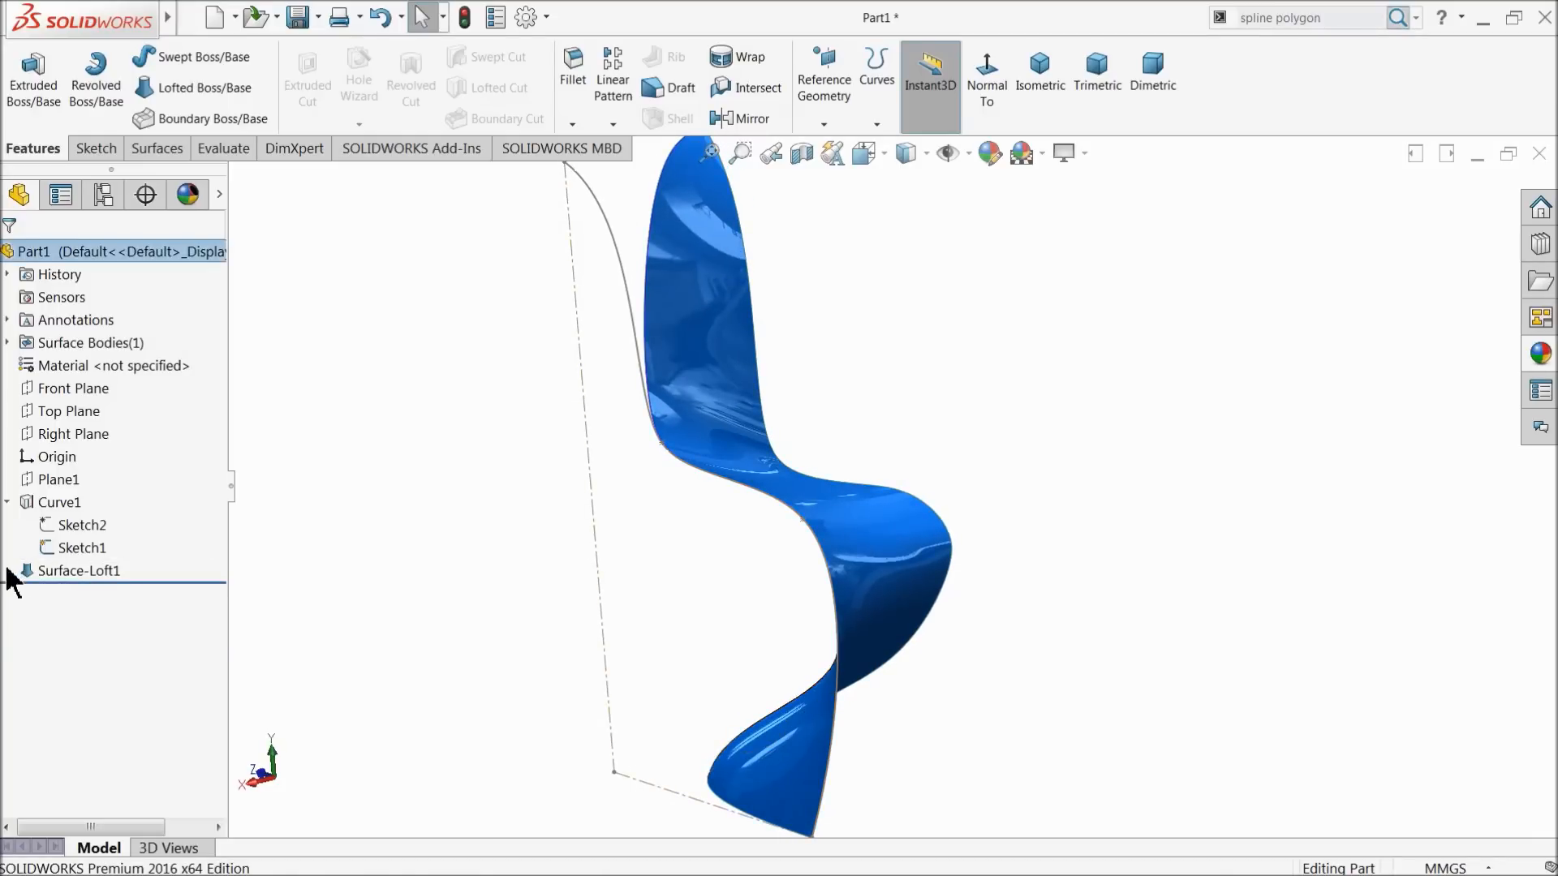
left_click(7, 502)
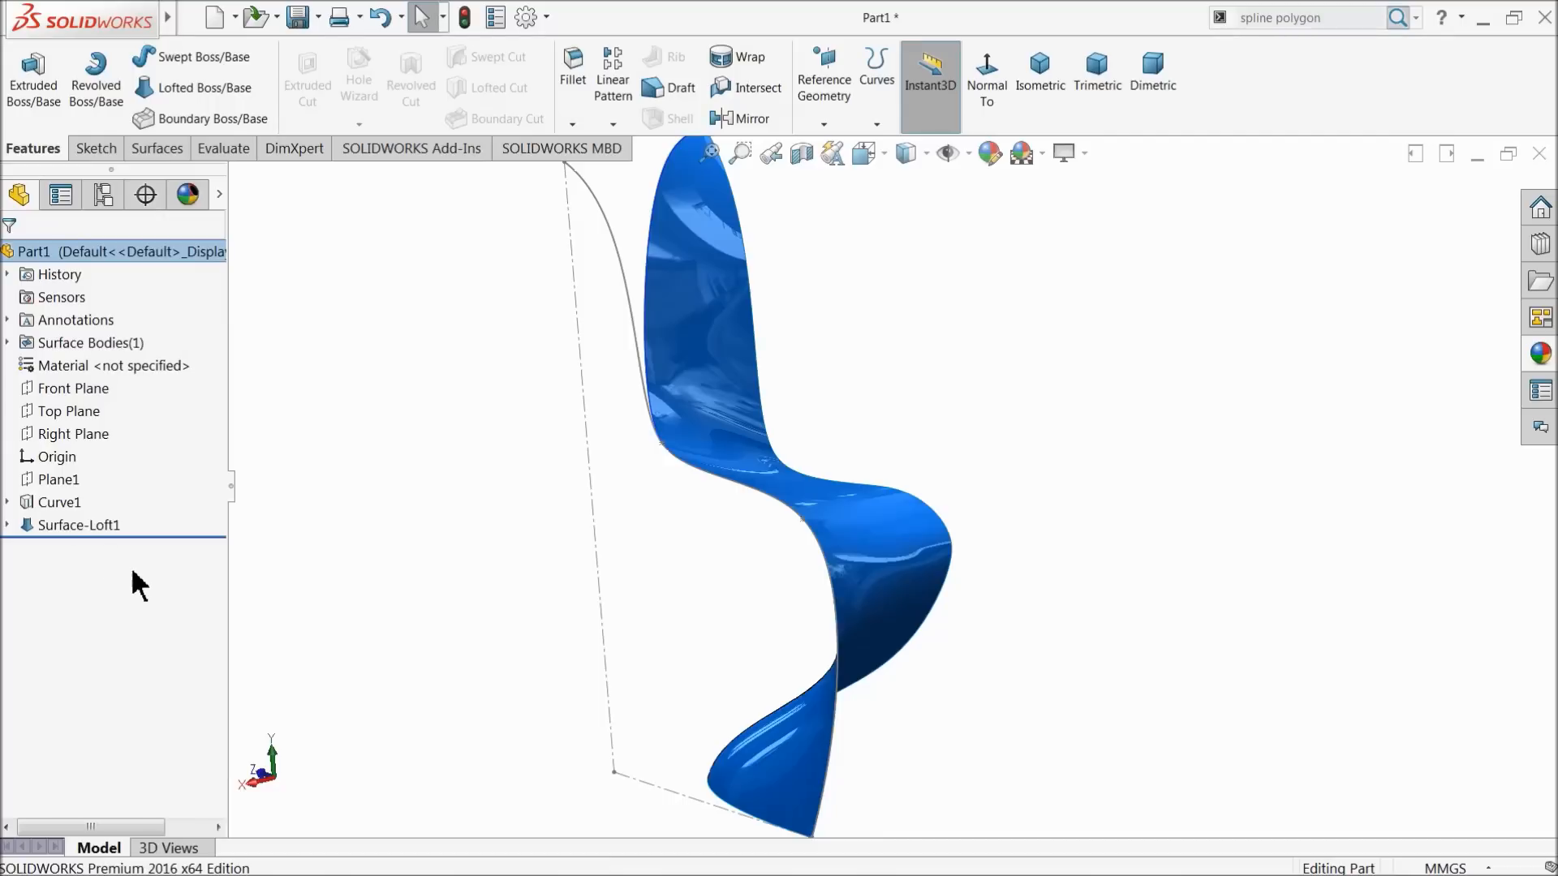
left_click(25, 392)
left_click(32, 370)
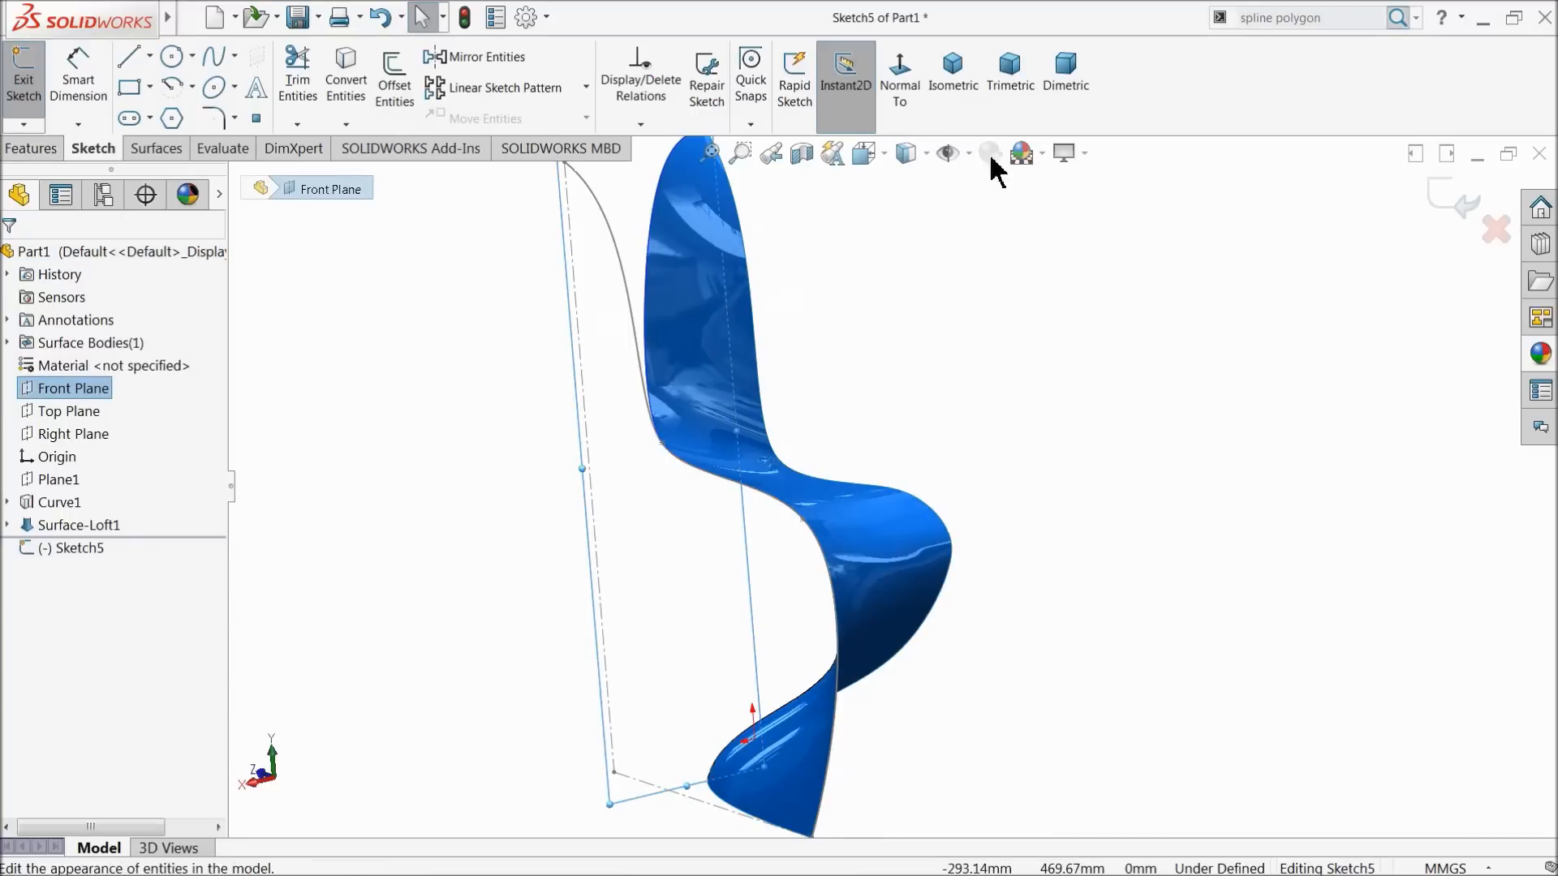
left_click(900, 81)
scroll(986, 632, "down", 2)
scroll(954, 598, "up", 1)
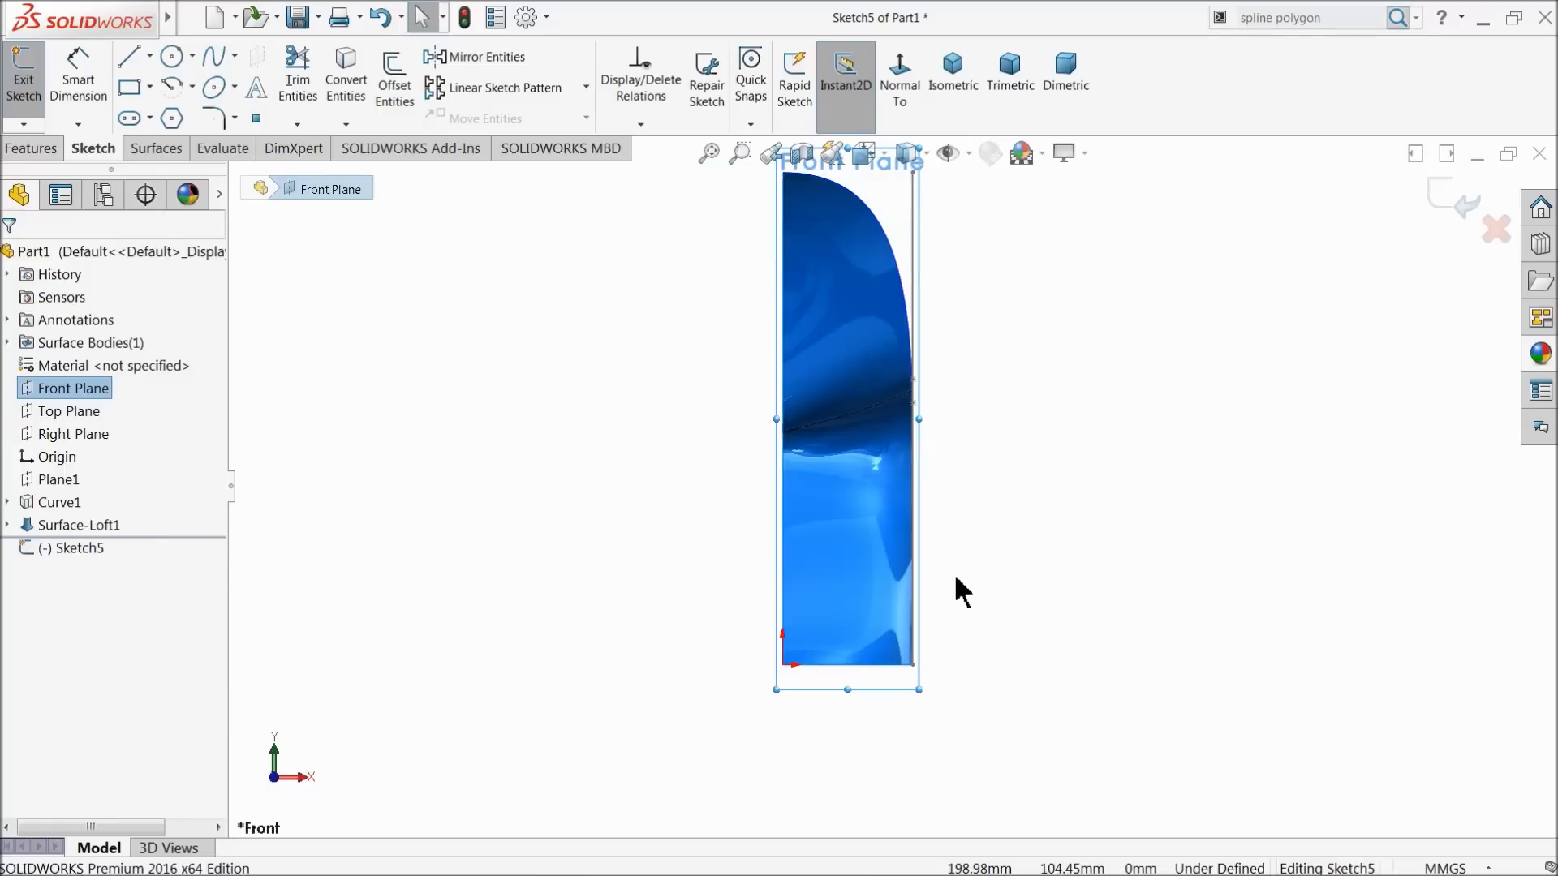
scroll(957, 590, "up", 1)
scroll(942, 560, "down", 1)
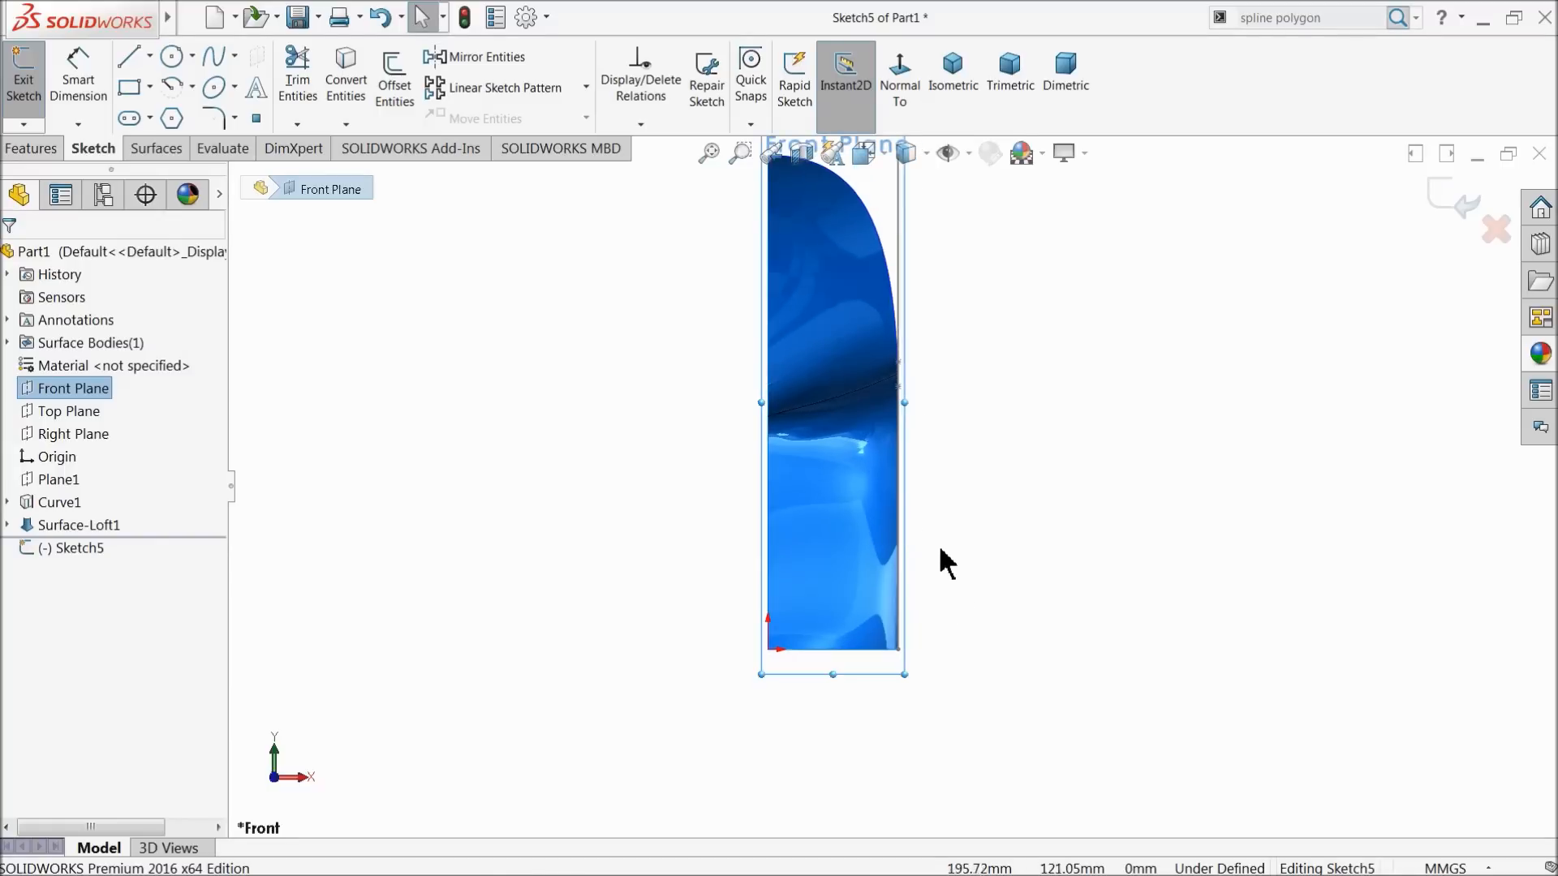
Draw a vertical centerline from the backrest's top point to the origin and a horizontal centerline about 184 mm long outward from the origin
left_click(150, 56)
left_click(183, 109)
scroll(939, 462, "up", 2)
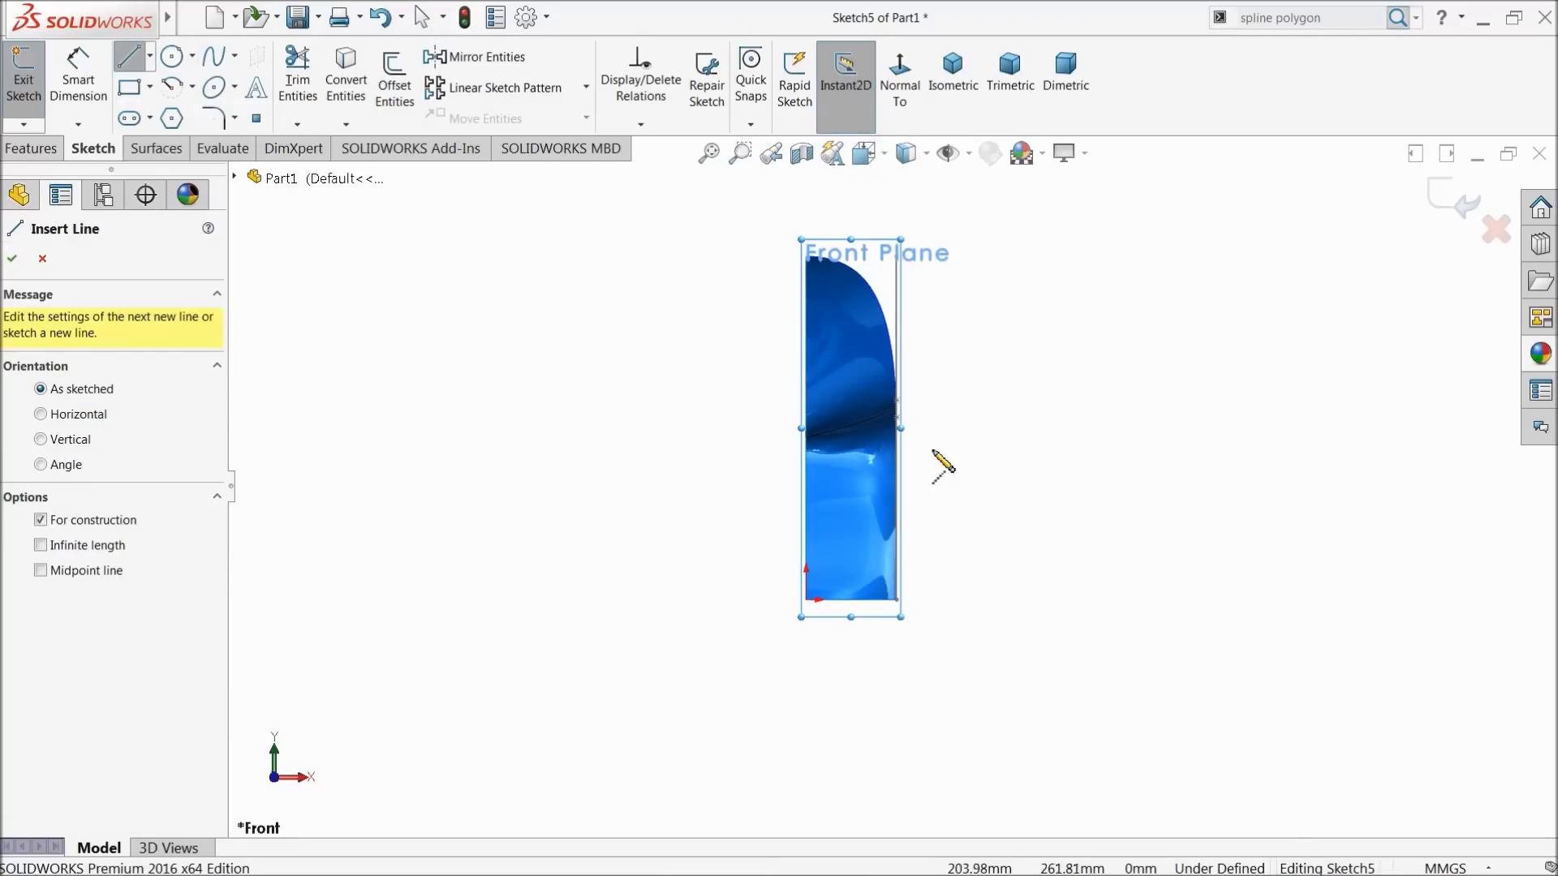
scroll(811, 267, "down", 1)
left_click(784, 228)
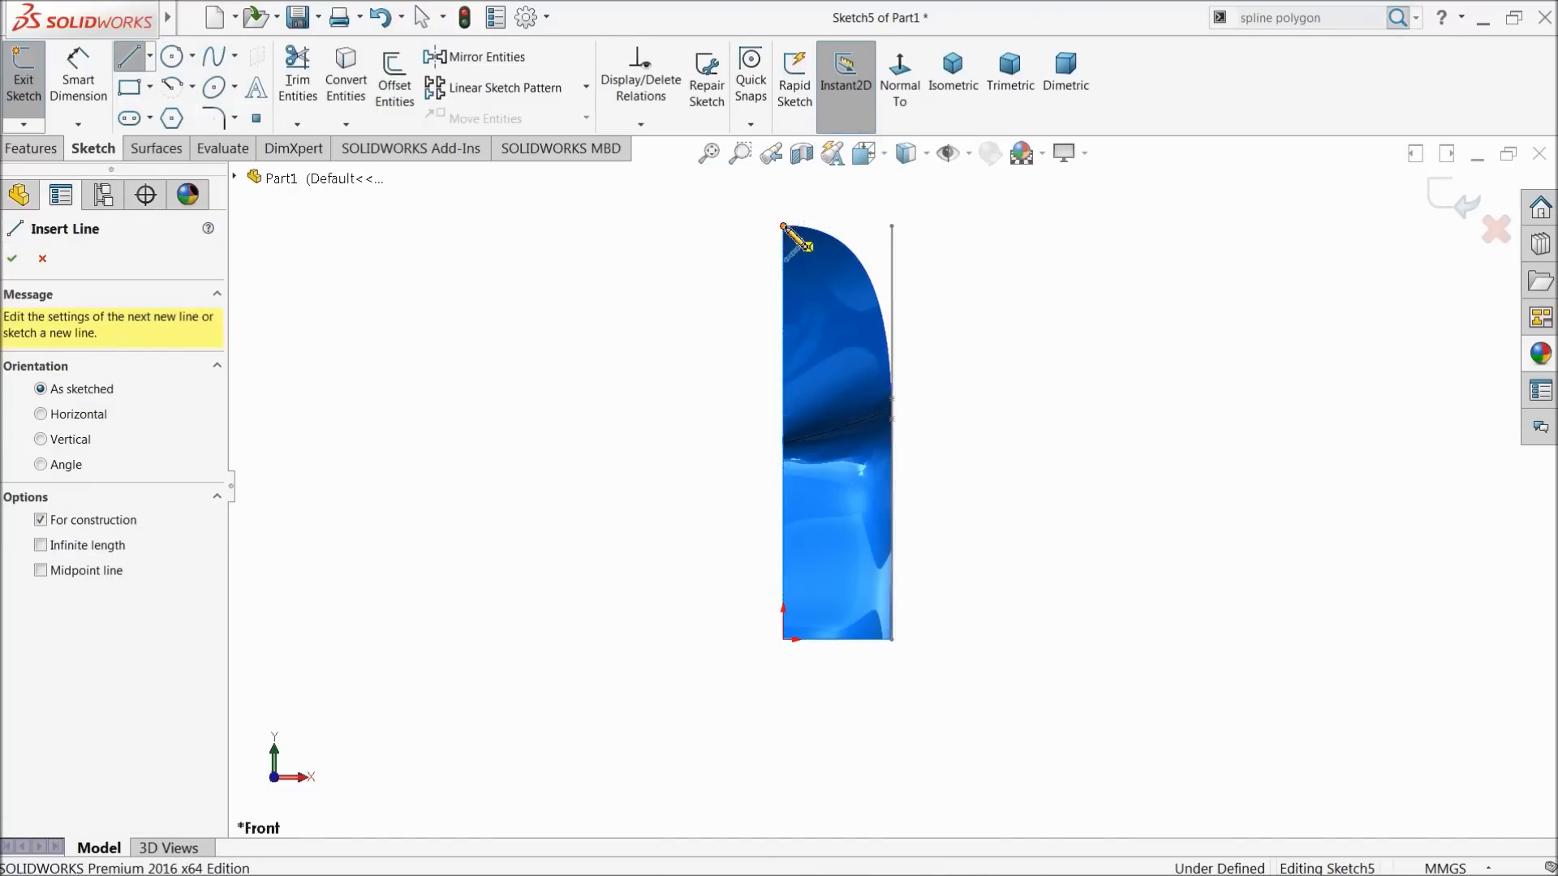
left_click(784, 640)
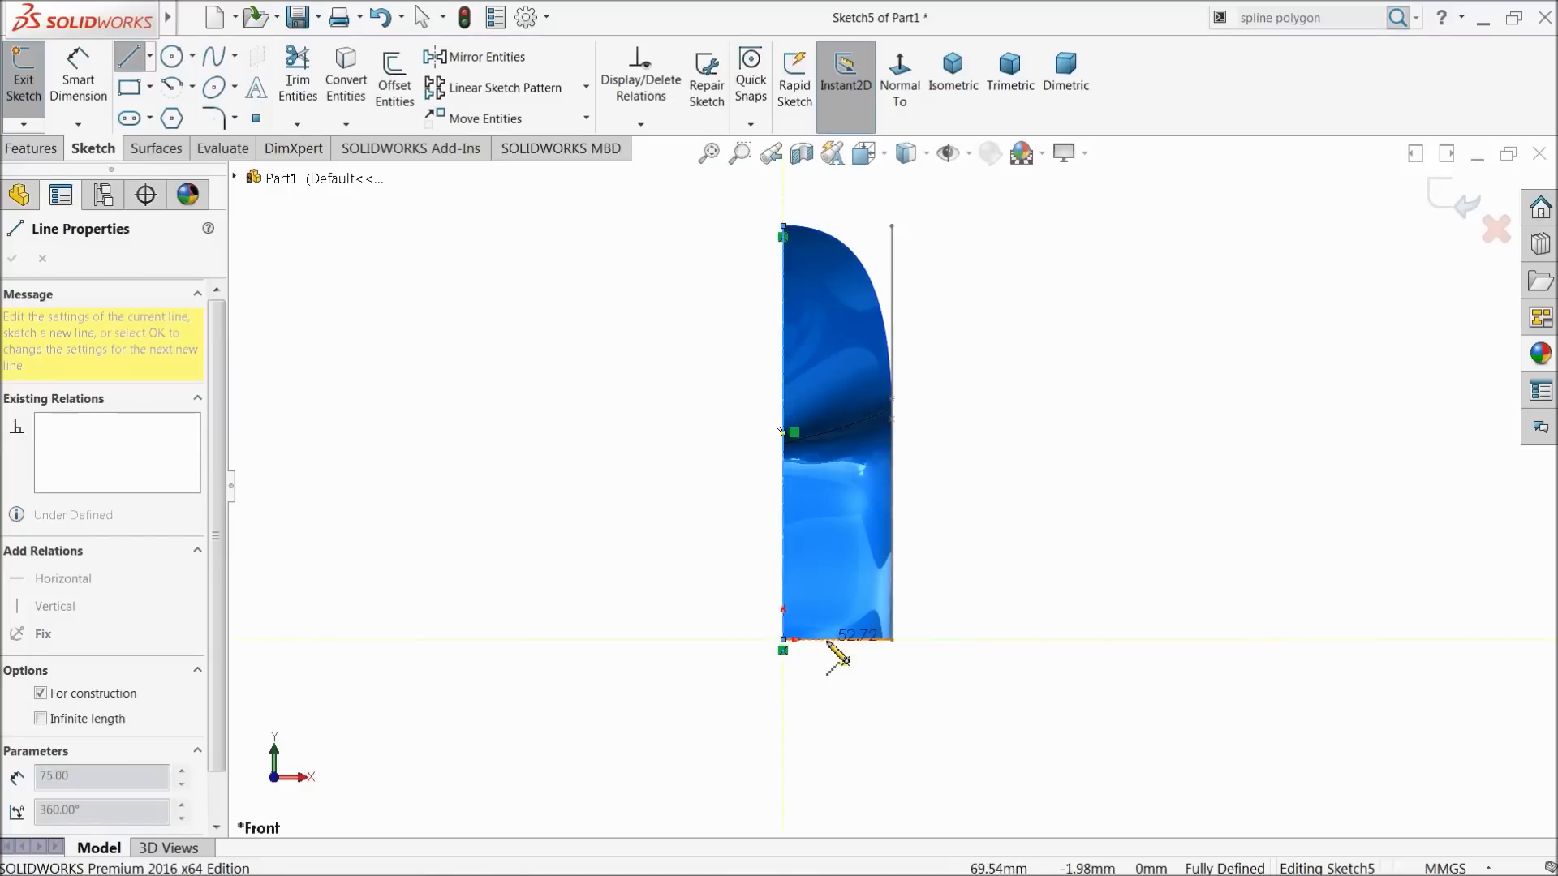
left_click(919, 640)
right_click(955, 512)
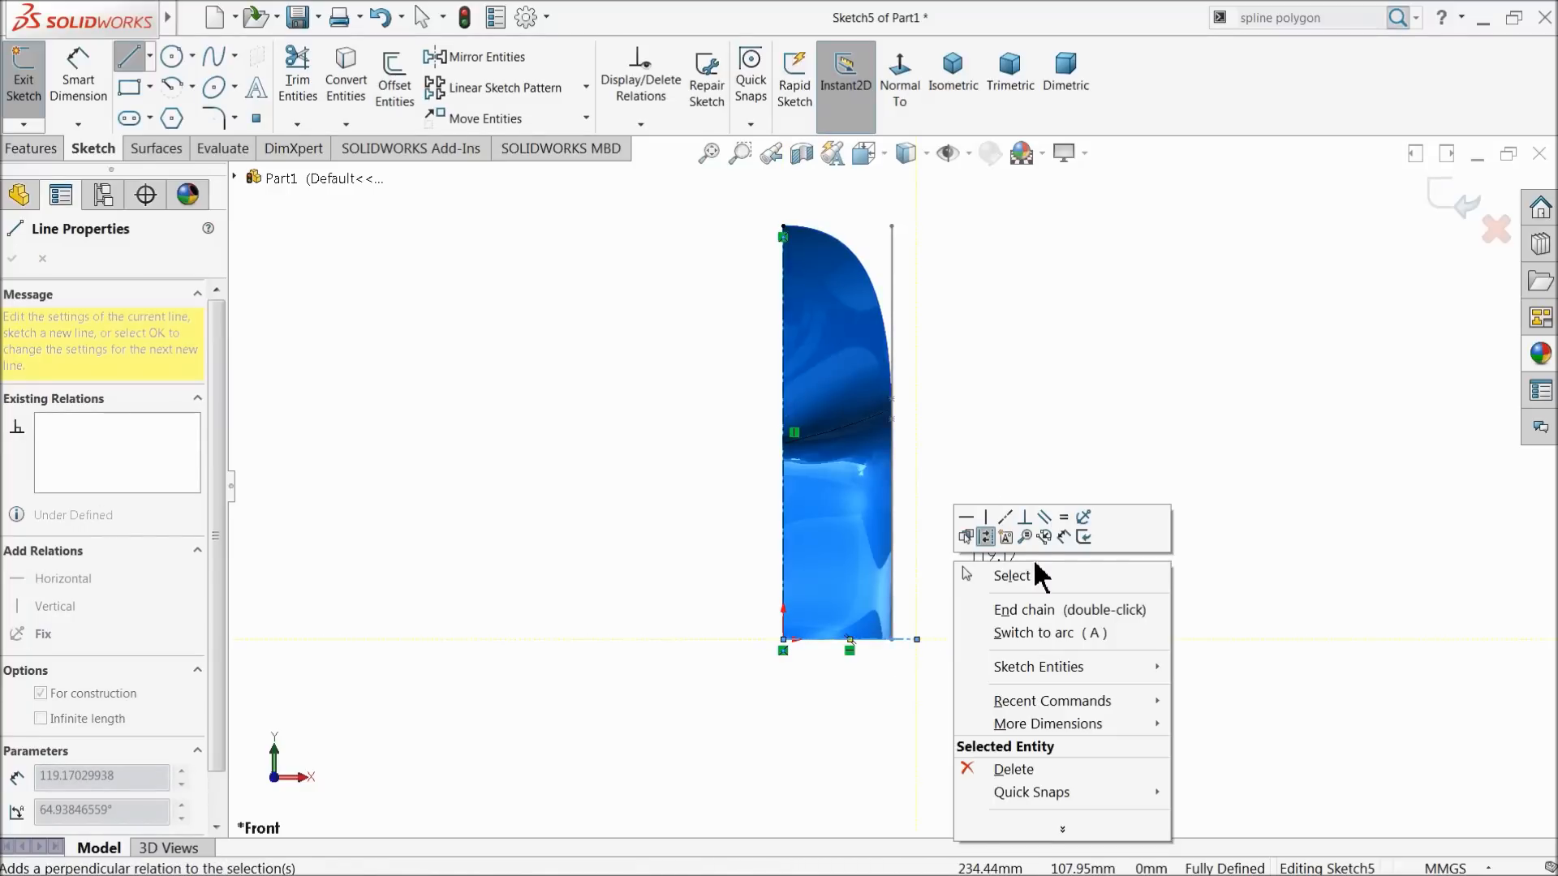
left_click(1023, 576)
Dimension the horizontal centerline at the base to 165 mm
left_click(77, 90)
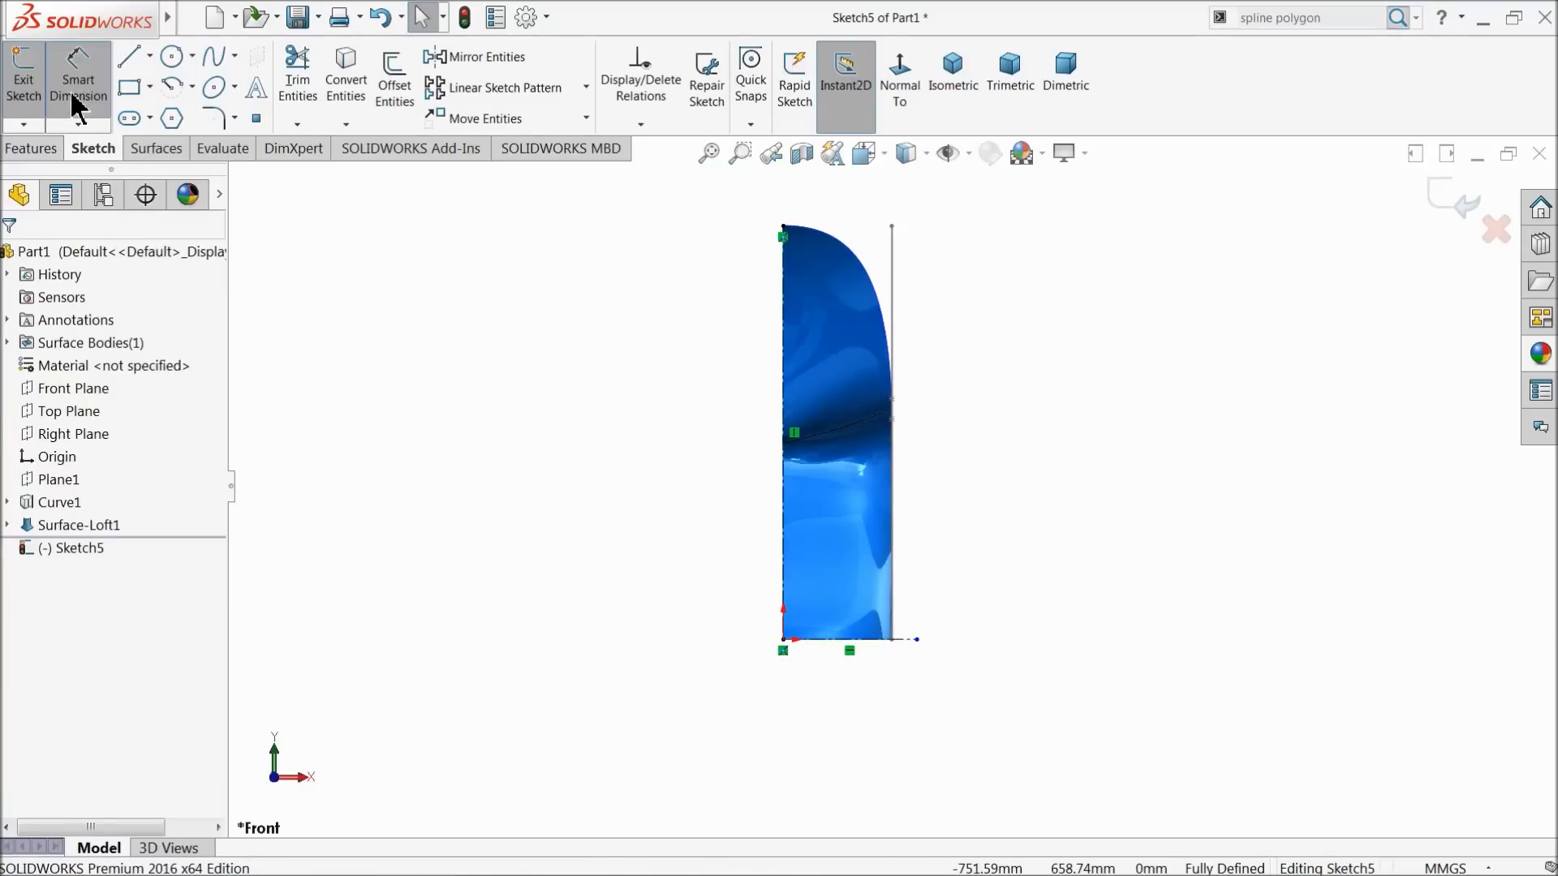
left_click(848, 653)
left_click(850, 689)
type("165")
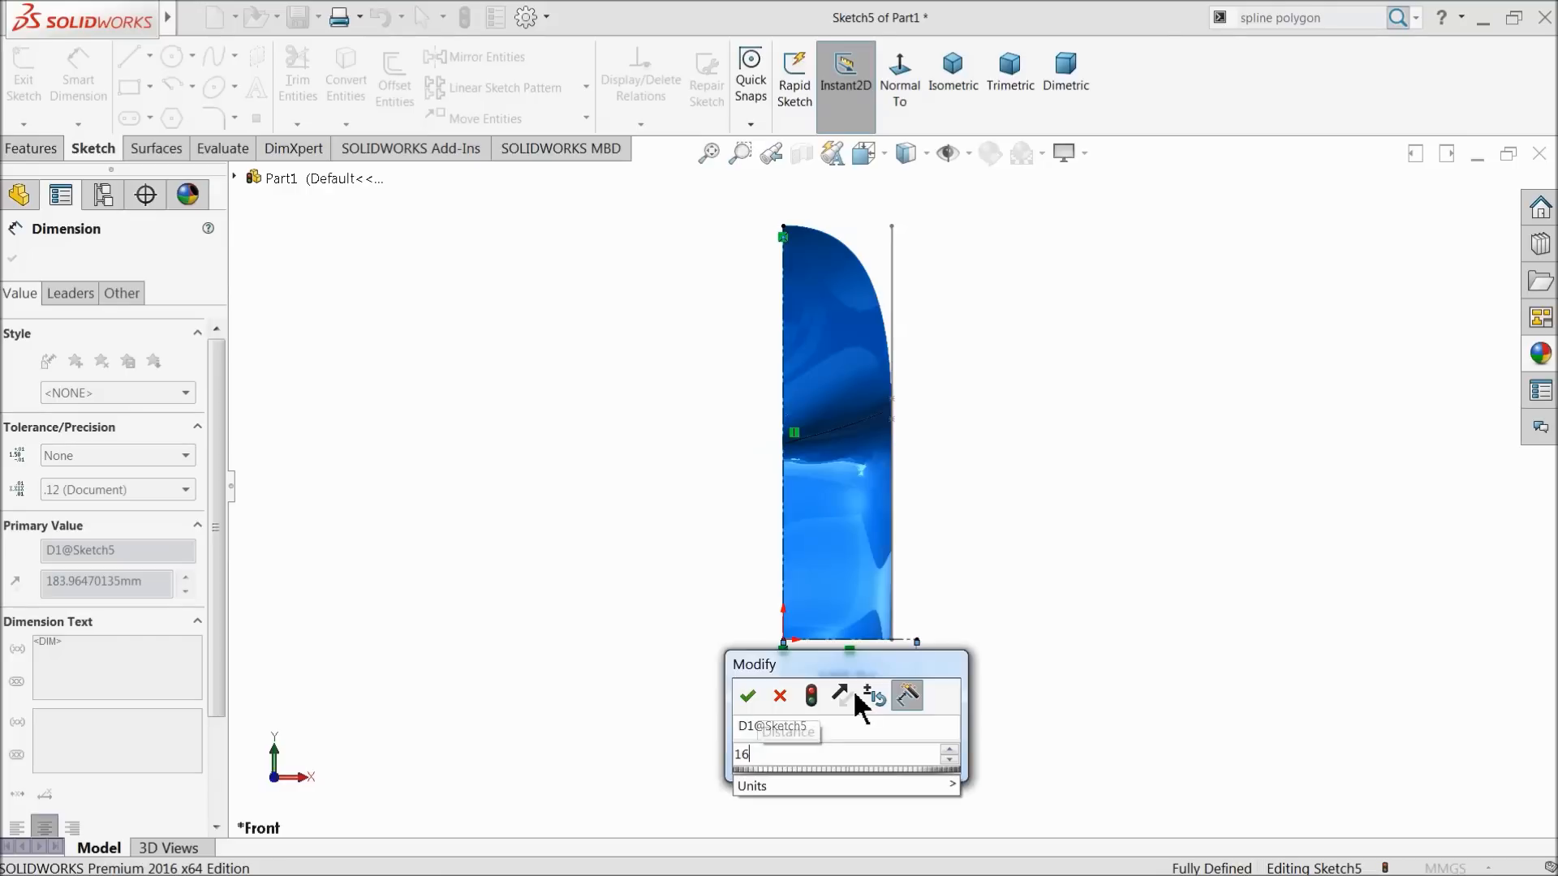
key("Return")
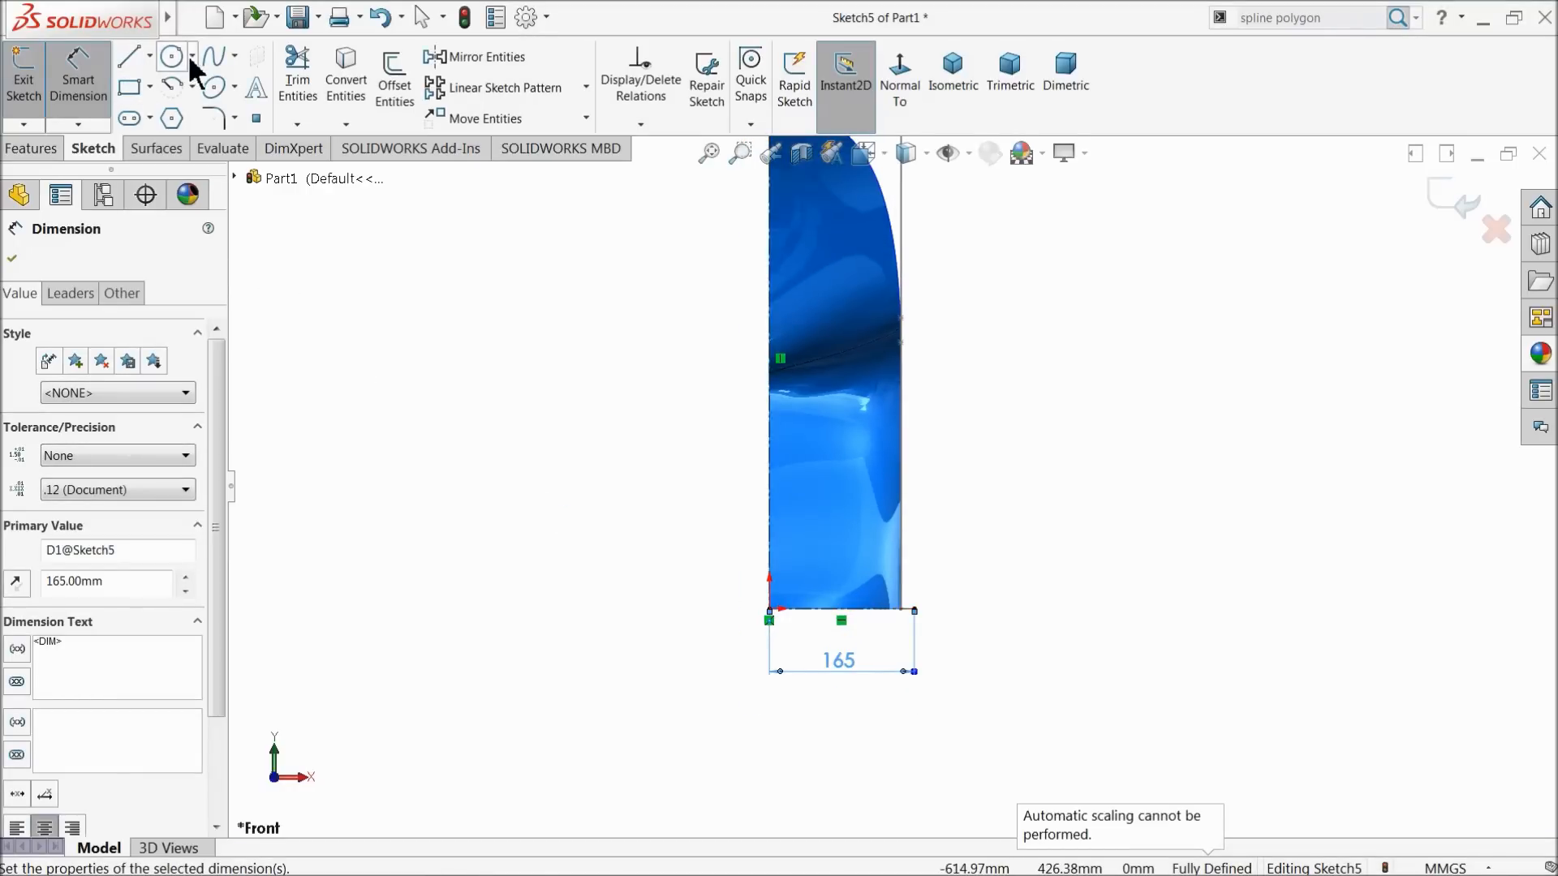
Draw a solid vertical line about 337 mm tall upward from the outer end of the base centerline
left_click(128, 57)
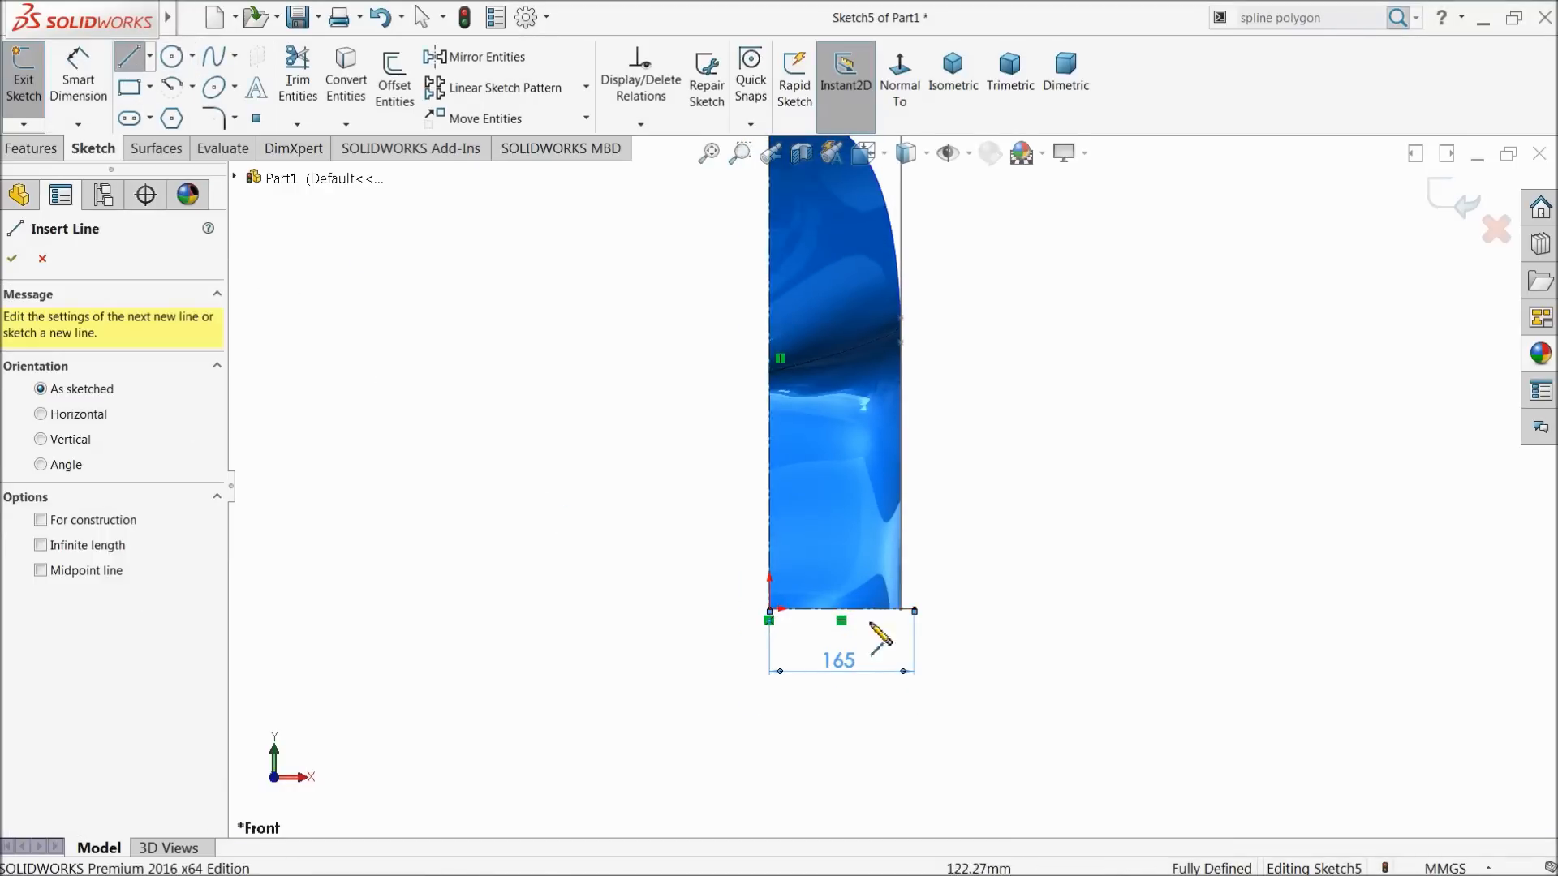
left_click(915, 609)
left_click(914, 313)
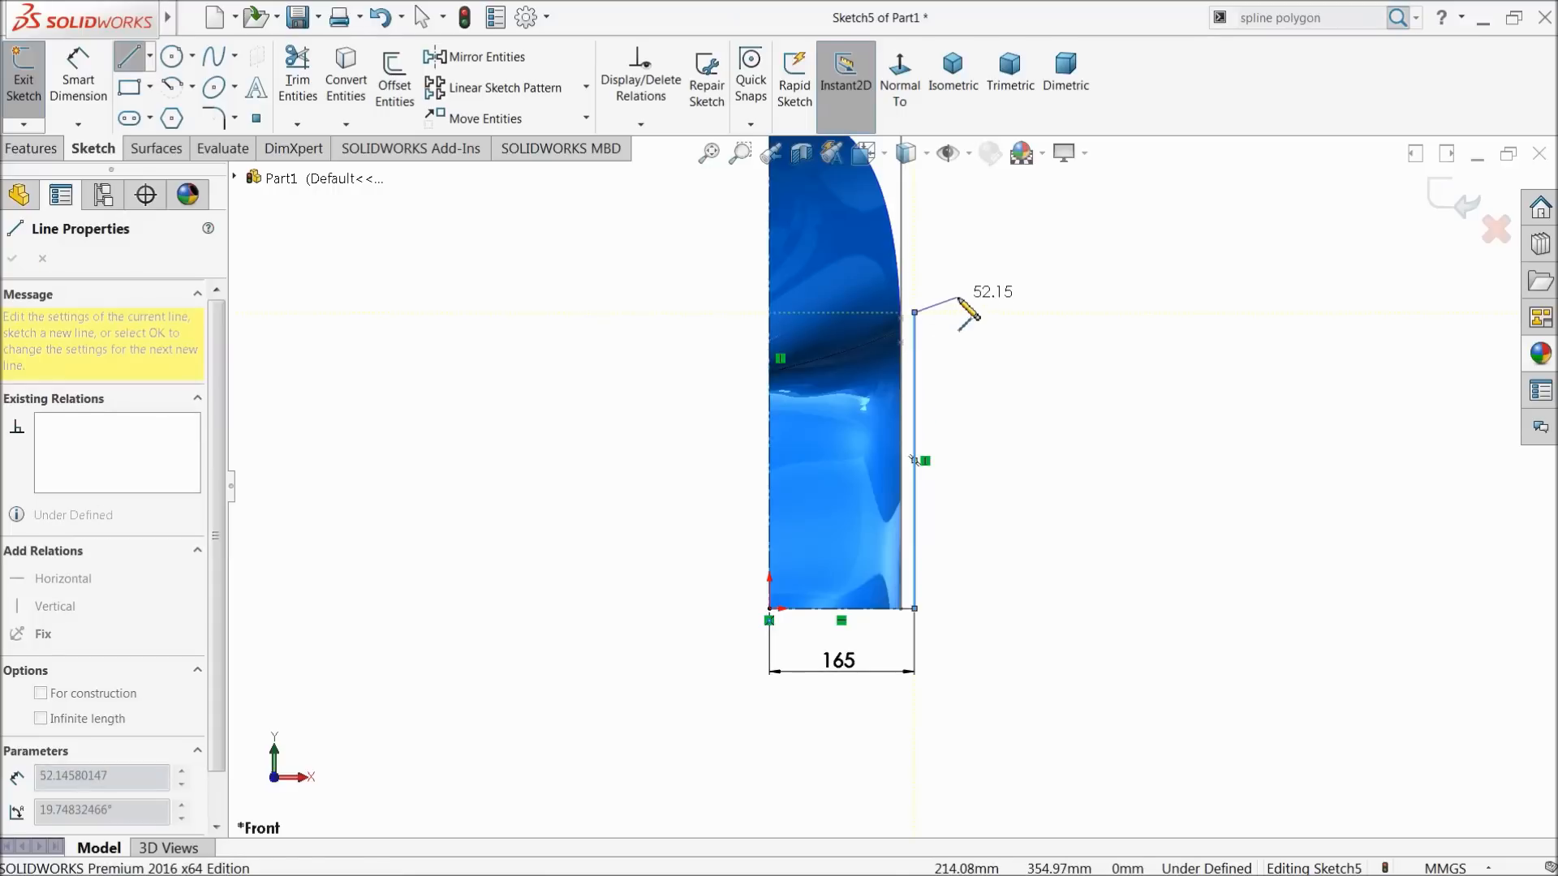
right_click(957, 299)
left_click(1016, 313)
Draw a two-point spline from the upper end of the outer vertical line to the backrest's top point
scroll(1033, 517, "up", 2)
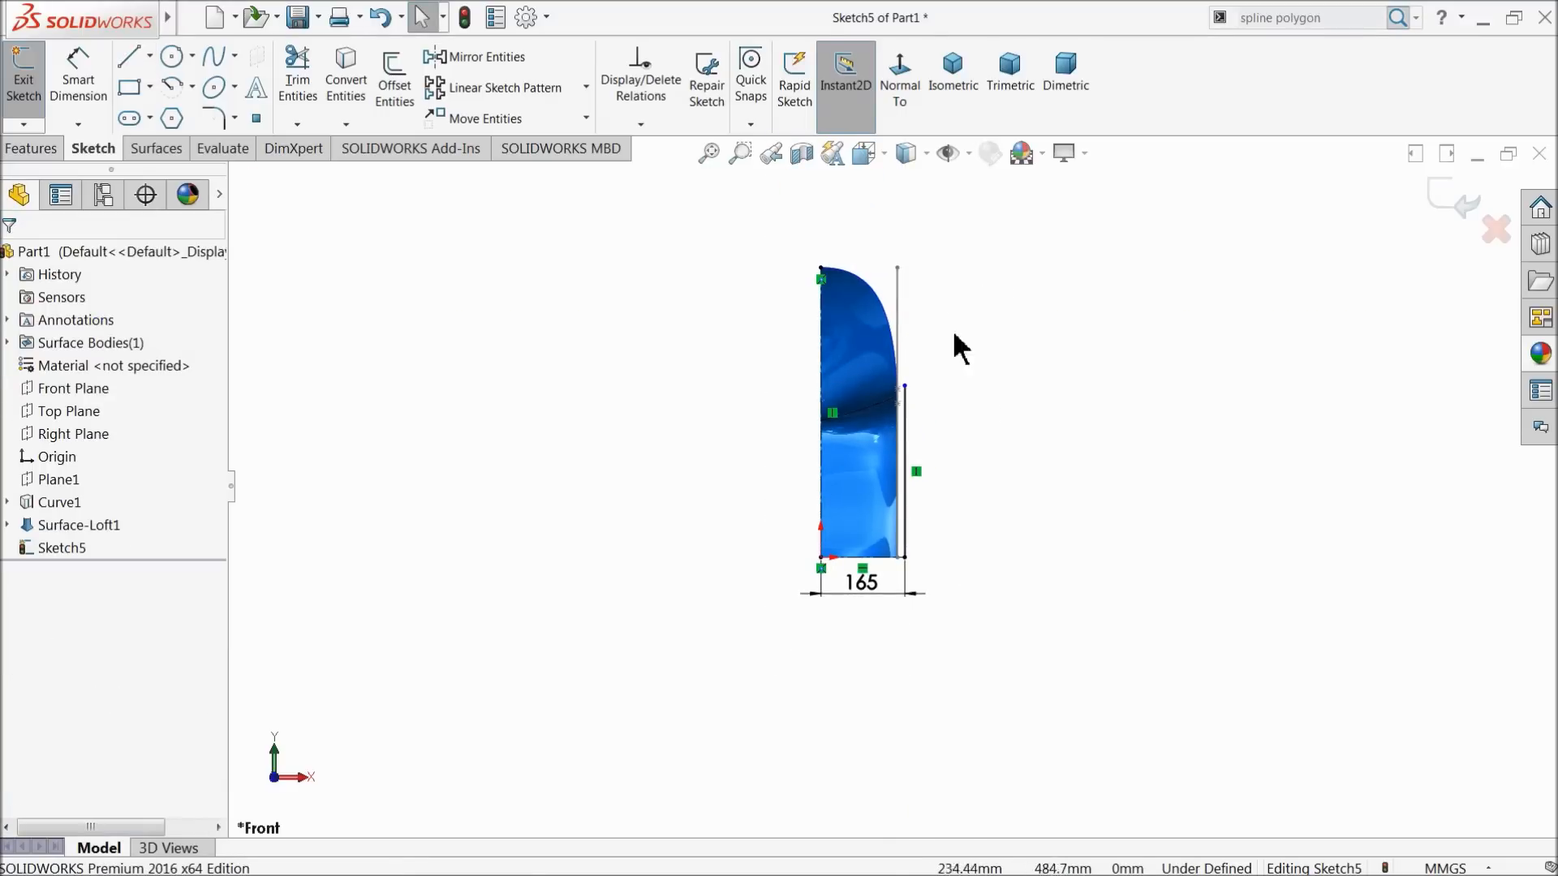
scroll(933, 374, "down", 5)
left_click(215, 56)
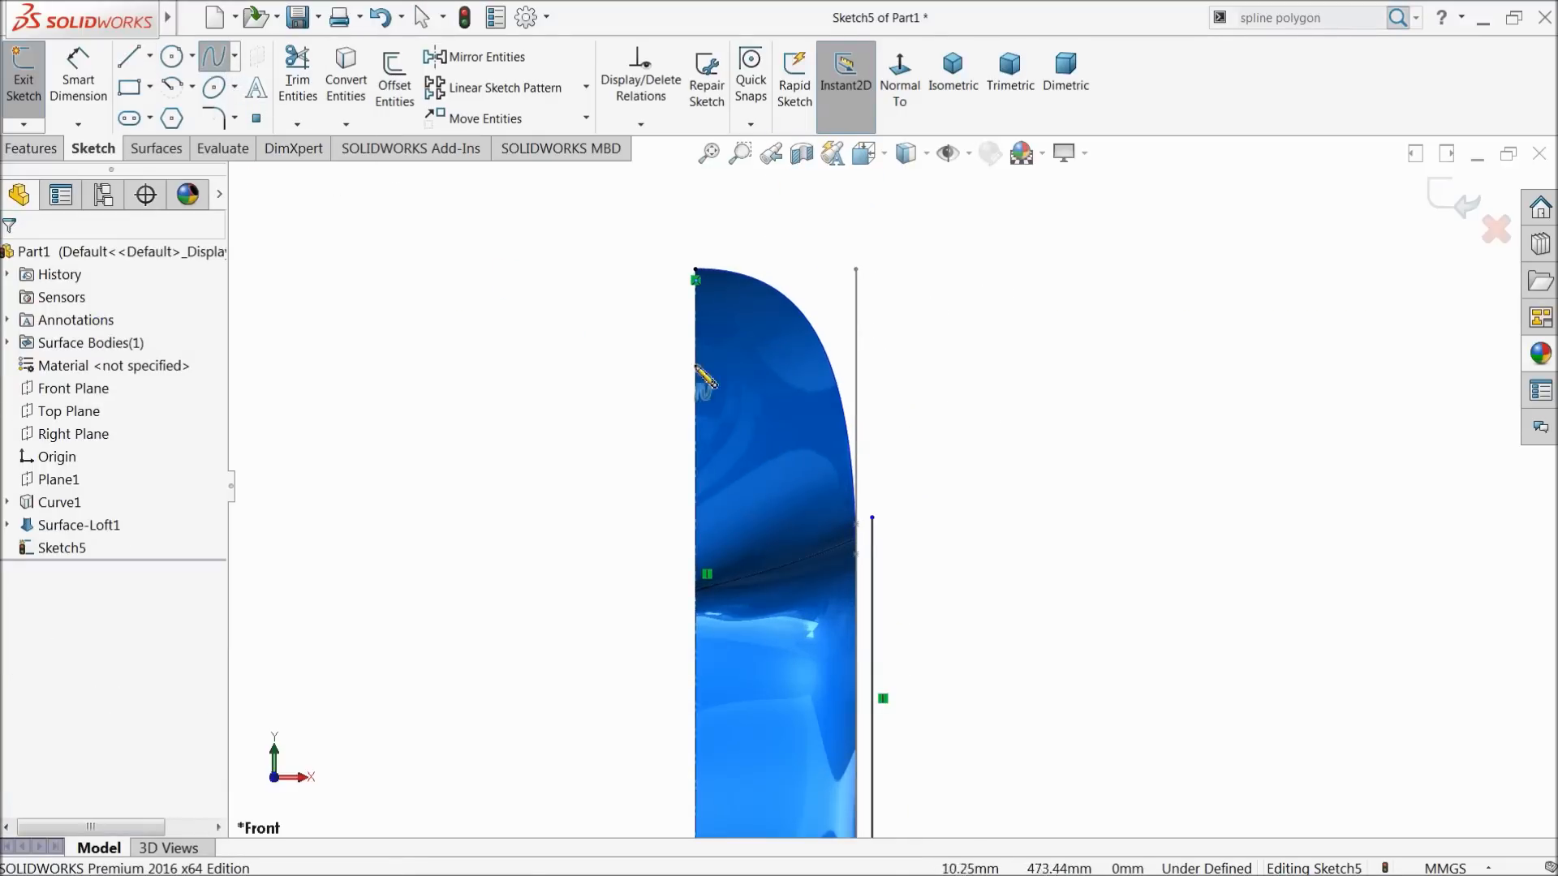
left_click(872, 518)
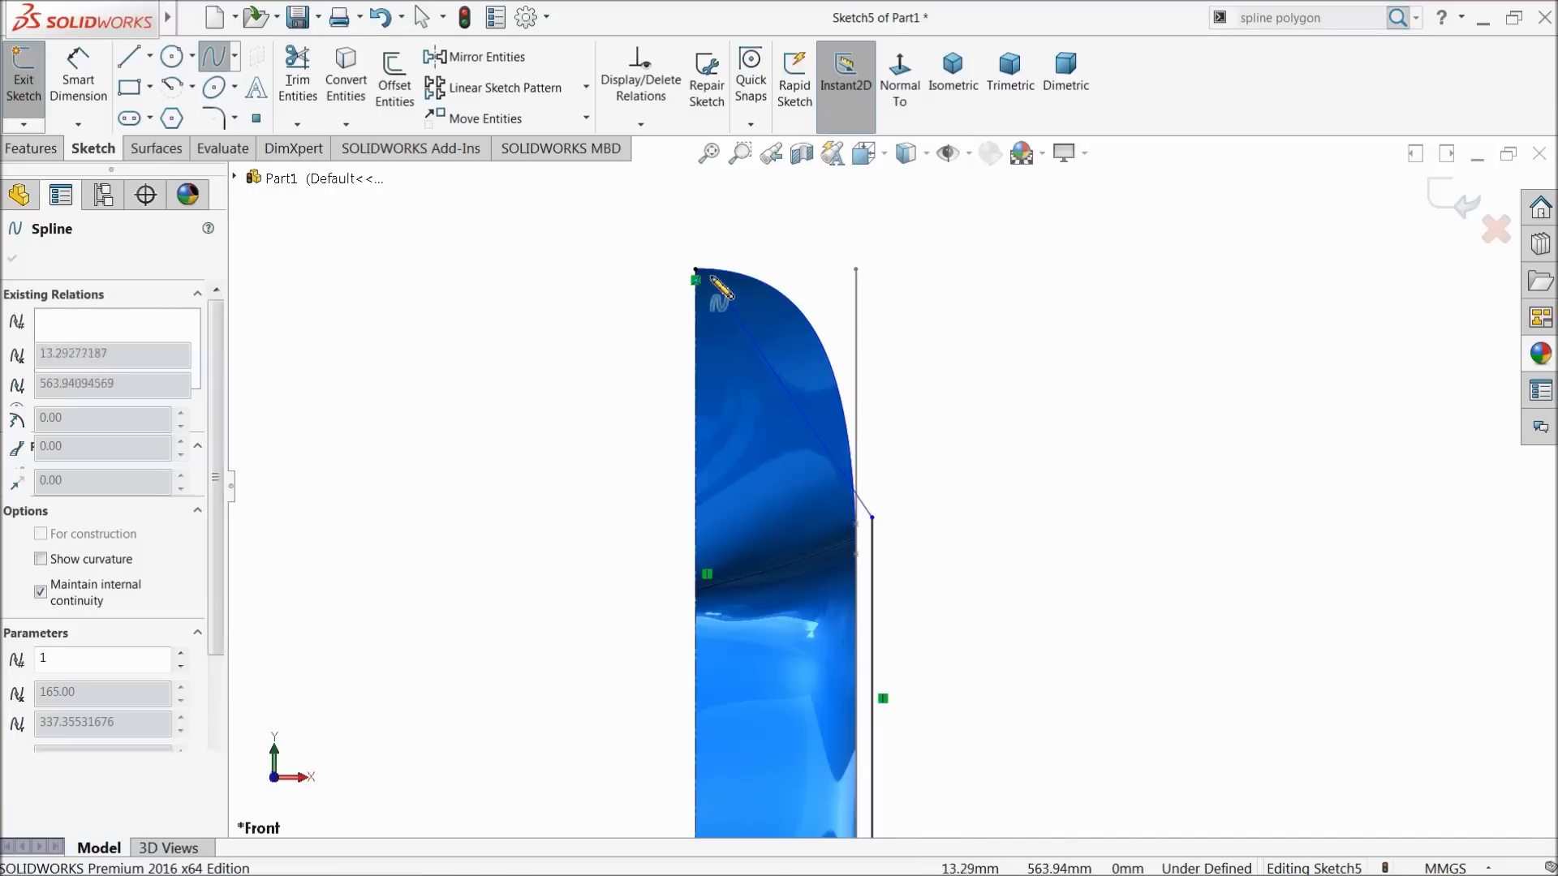
left_click(695, 269)
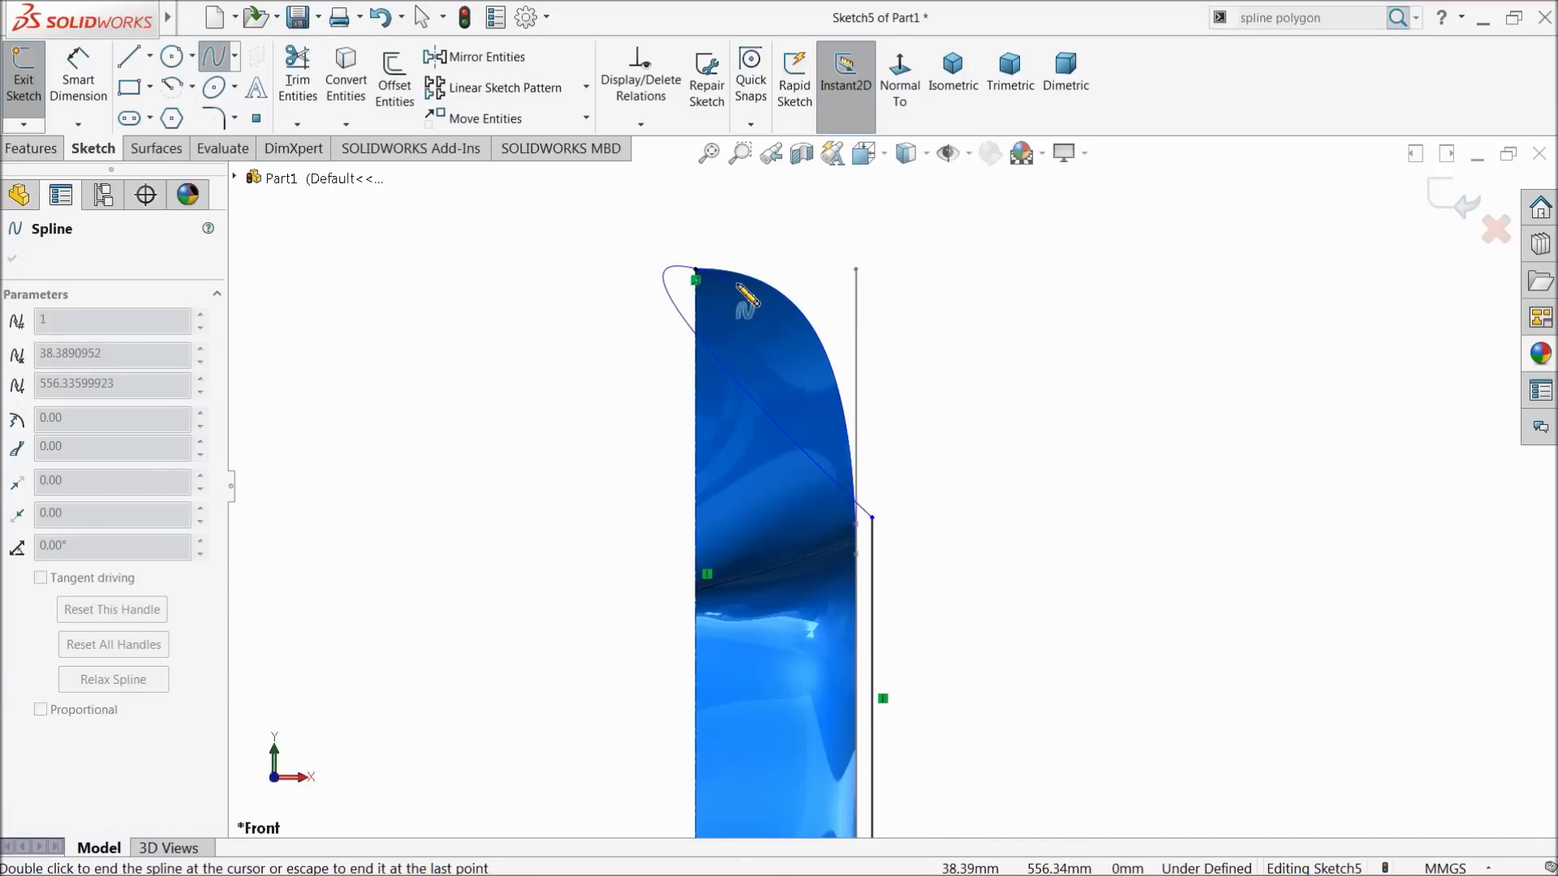
right_click(616, 773)
left_click(649, 672)
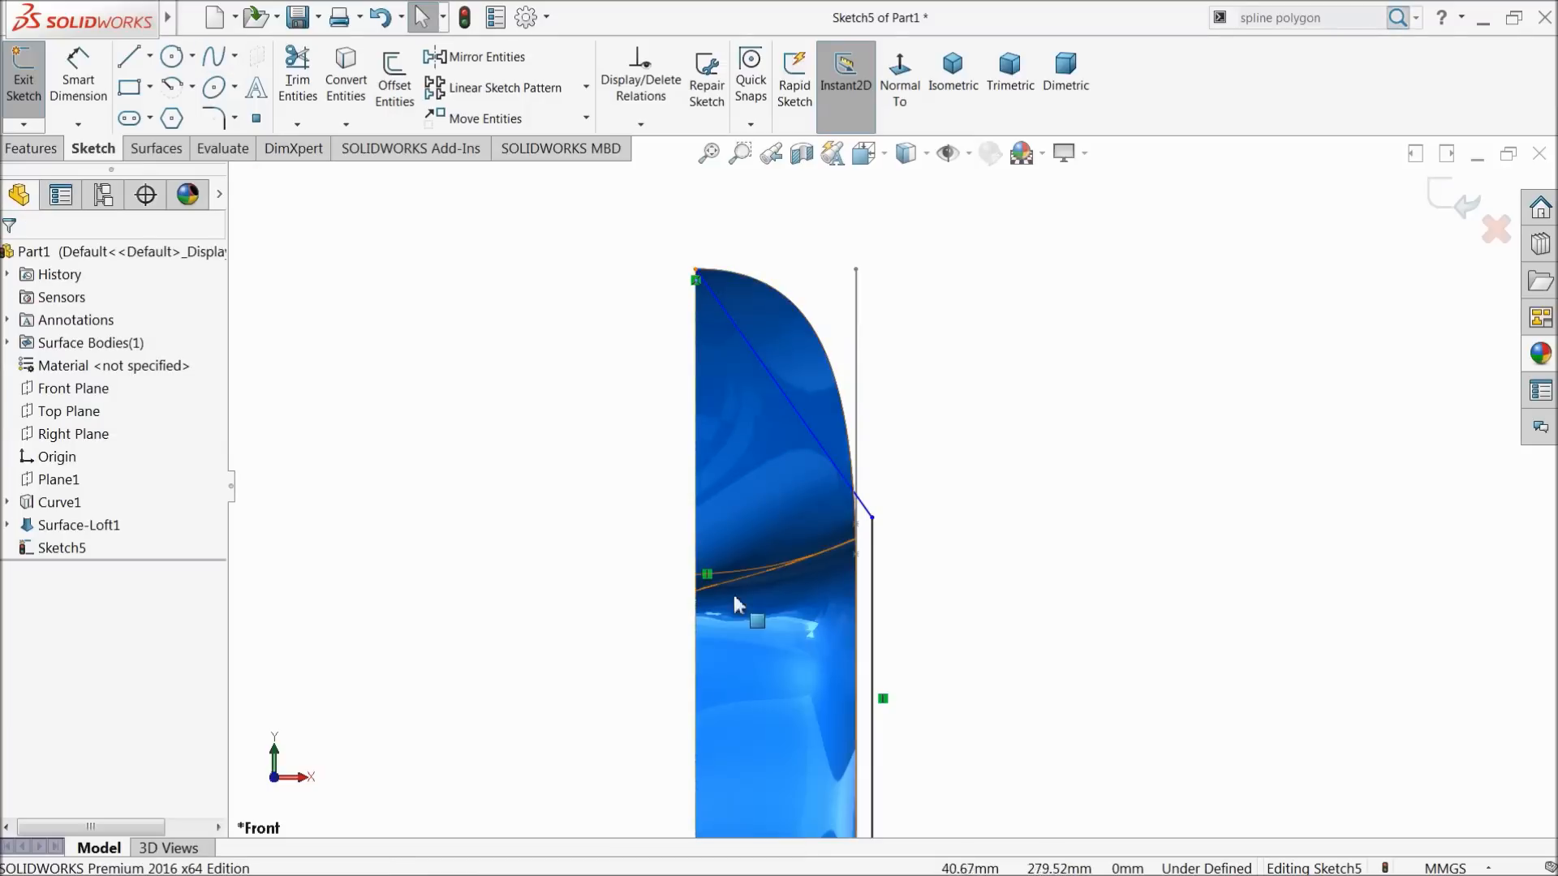
Dimension the outer vertical line at 128 mm and revise the value to 280 mm
left_click(71, 71)
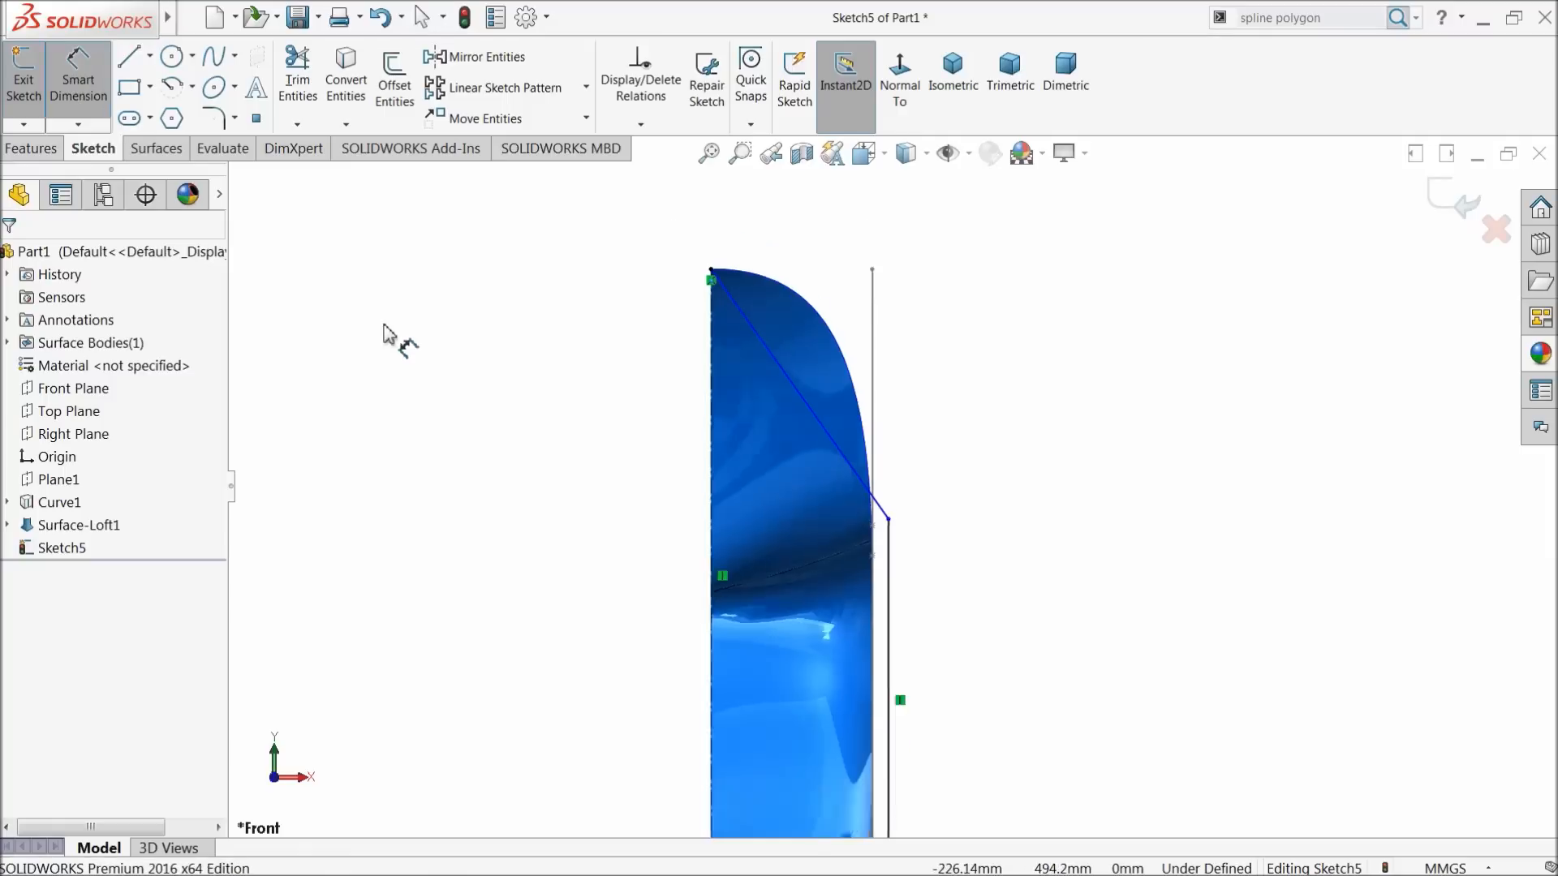
key("f")
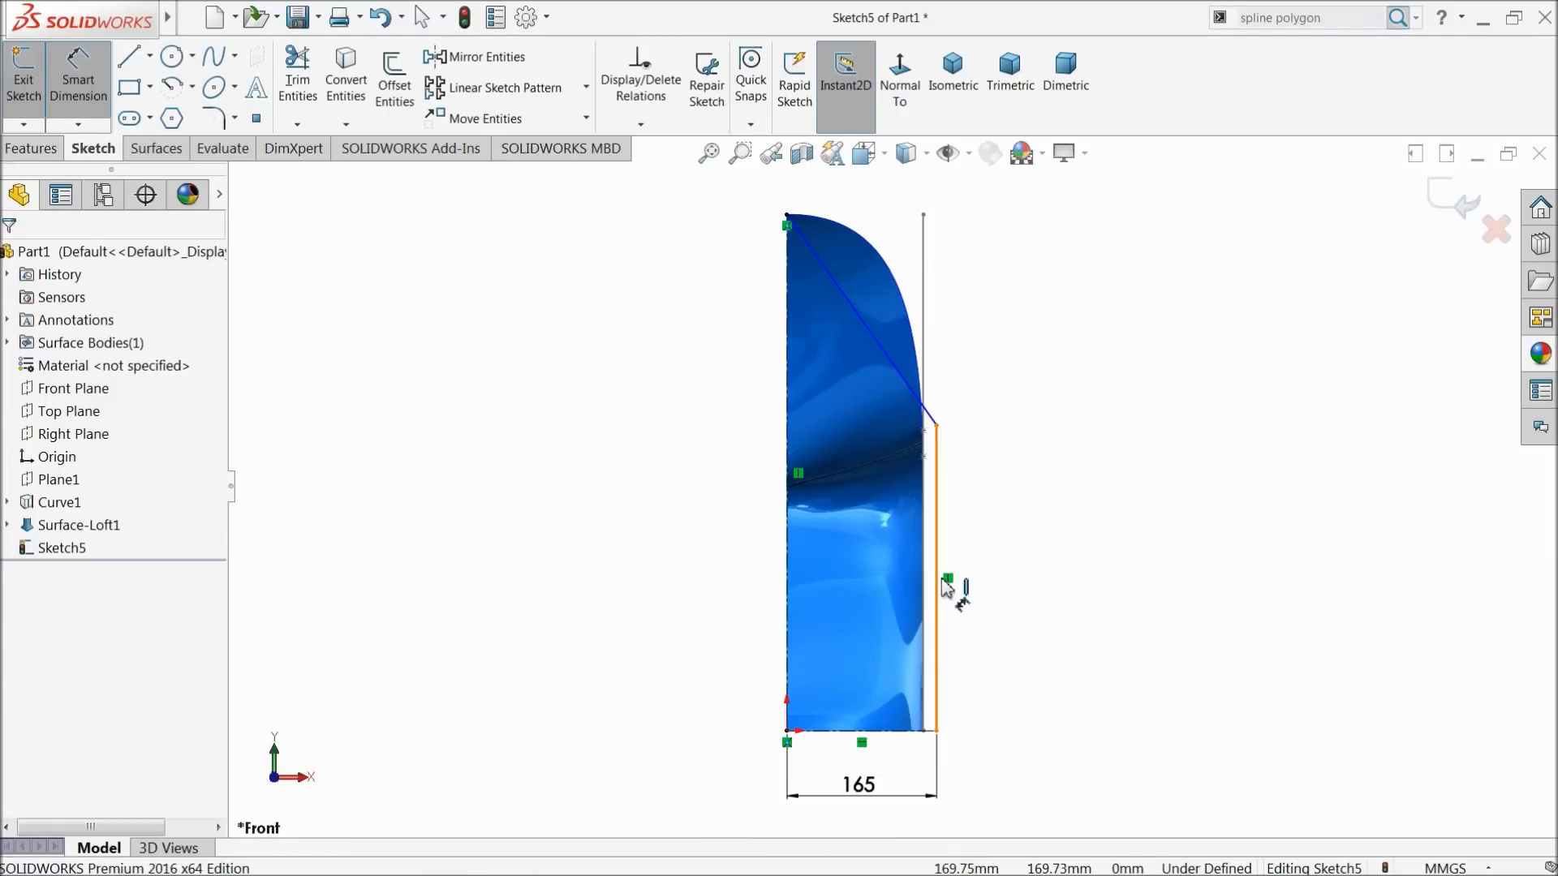
left_click(944, 590)
left_click(1046, 608)
type("128")
left_click(939, 589)
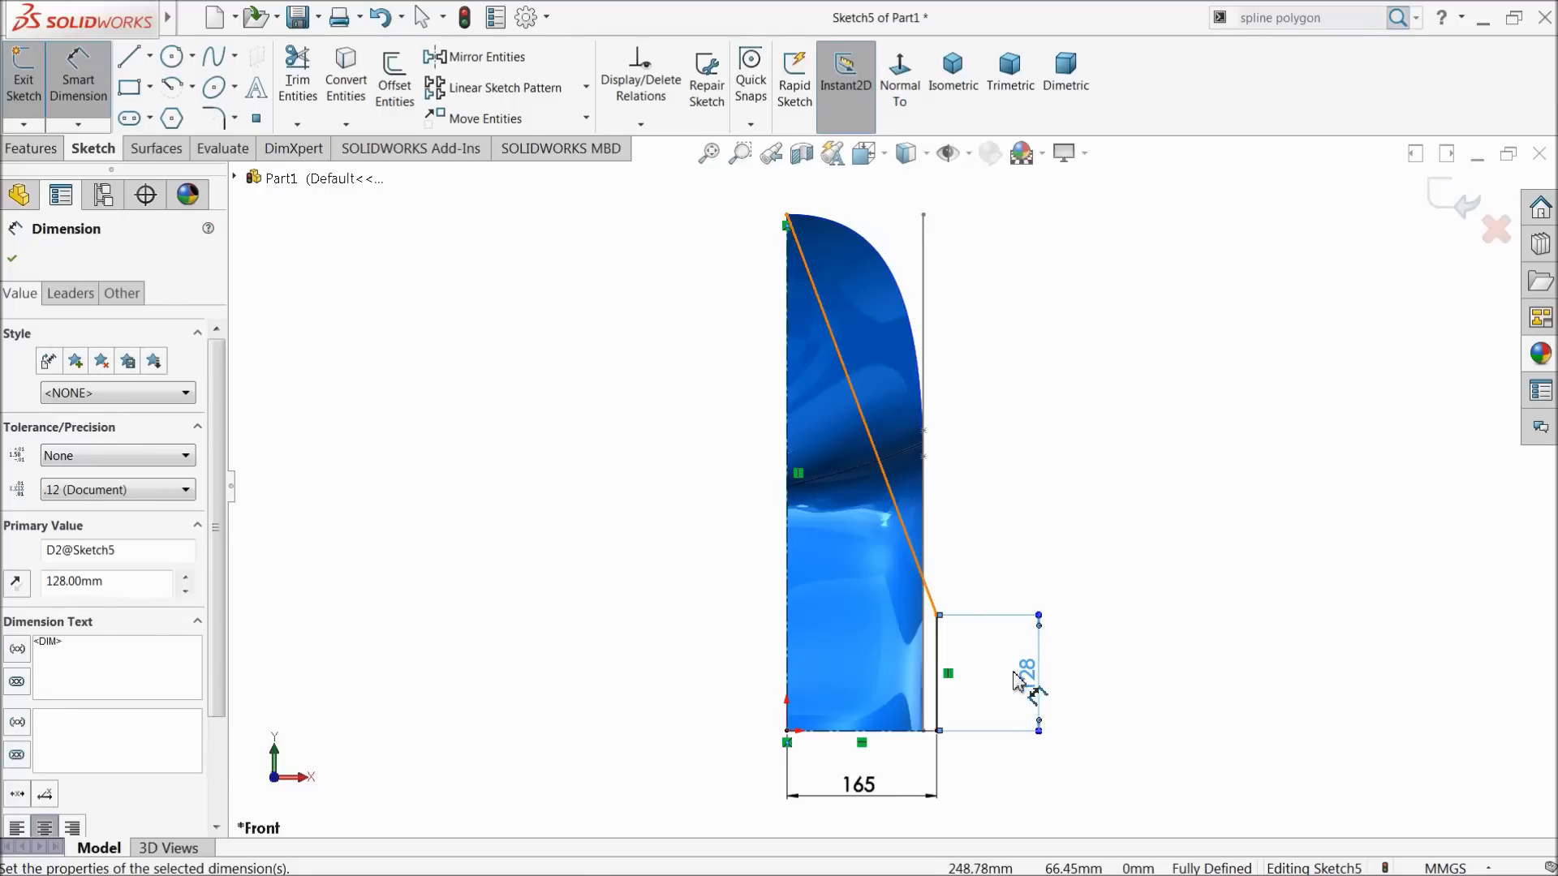
key("Escape")
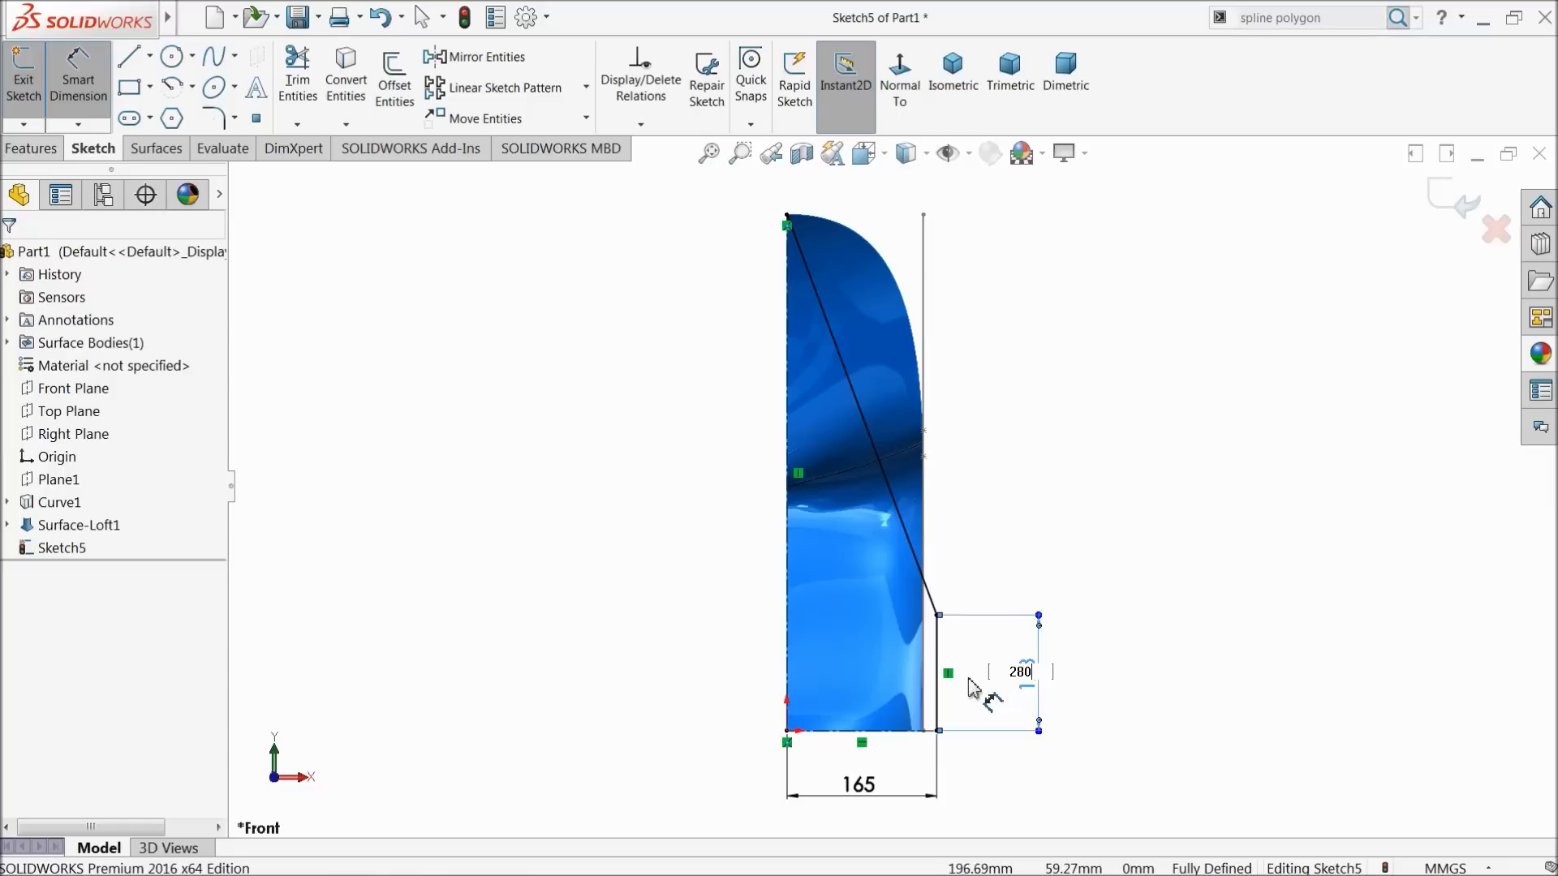
key("Return")
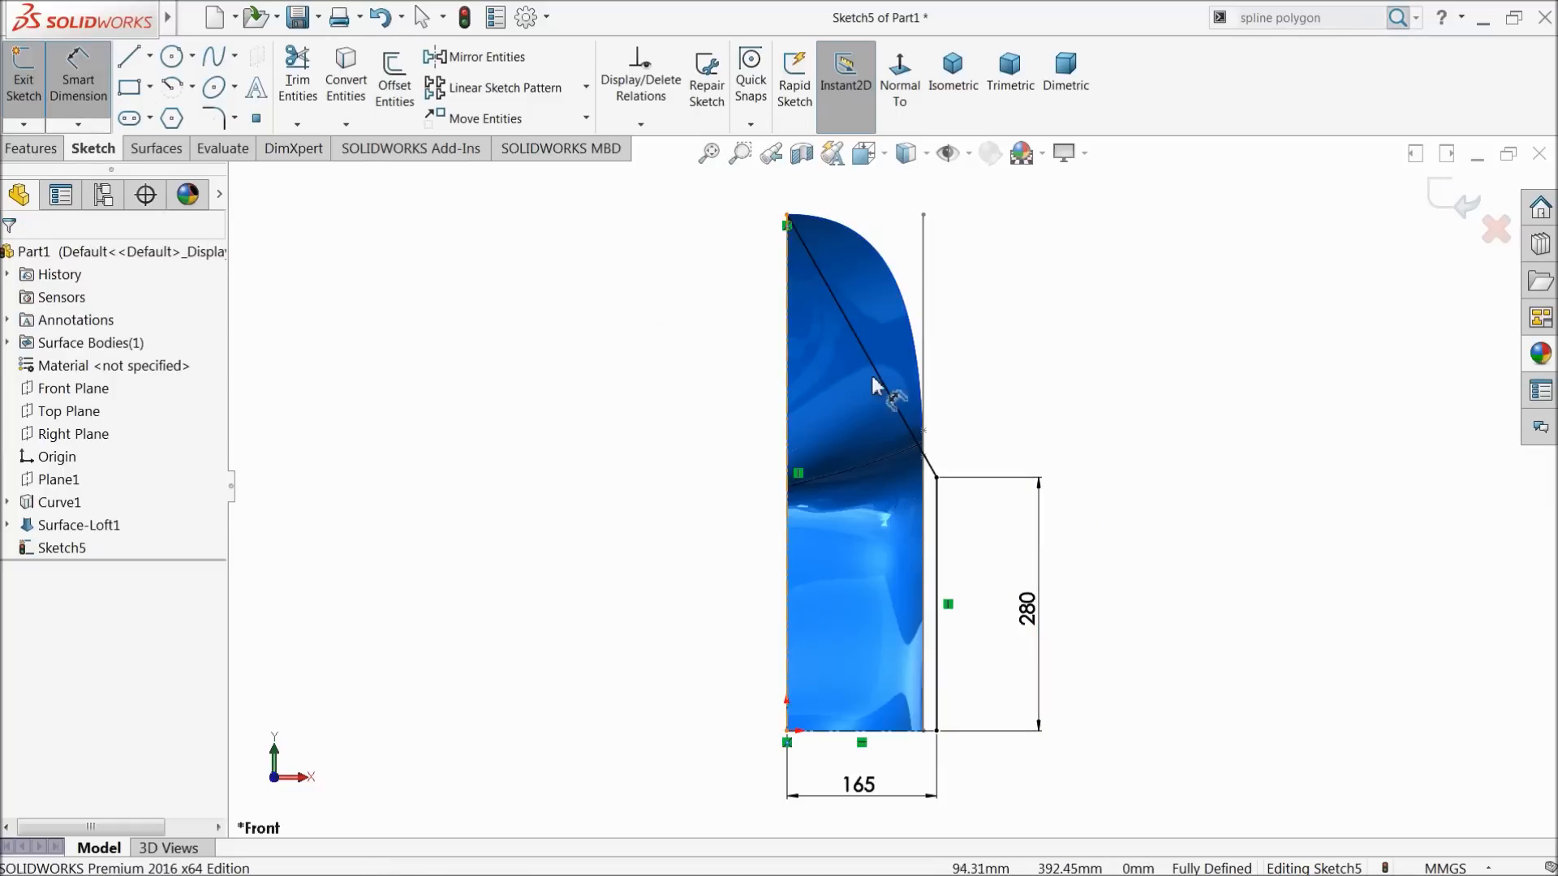
key("Escape")
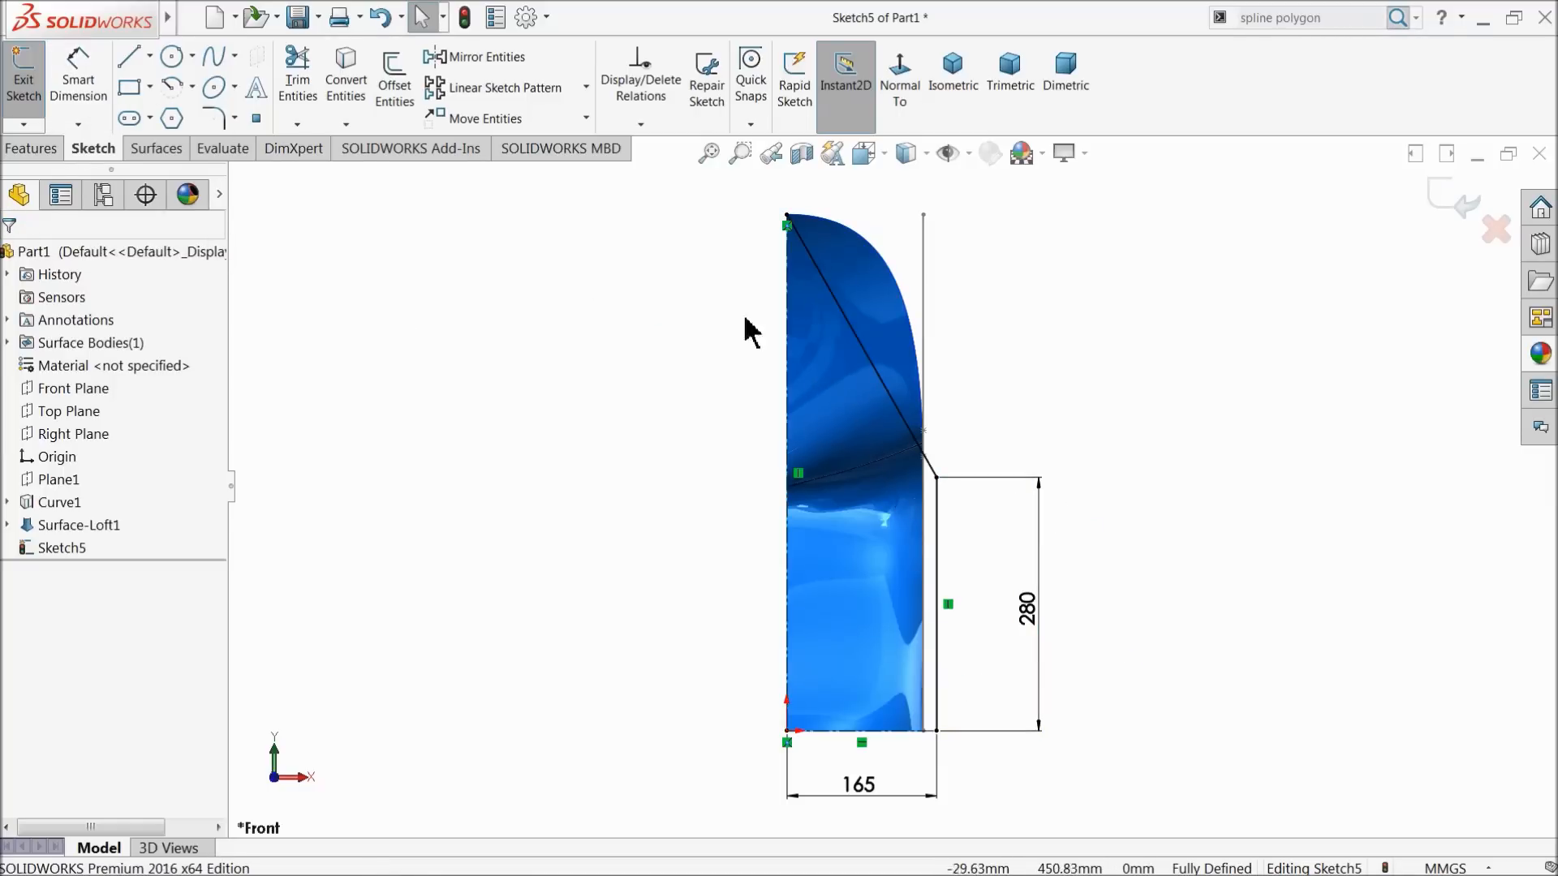
Bow the spline outward using its end handles, and make the lower handle vertical and the upper handle horizontal
left_click(868, 363)
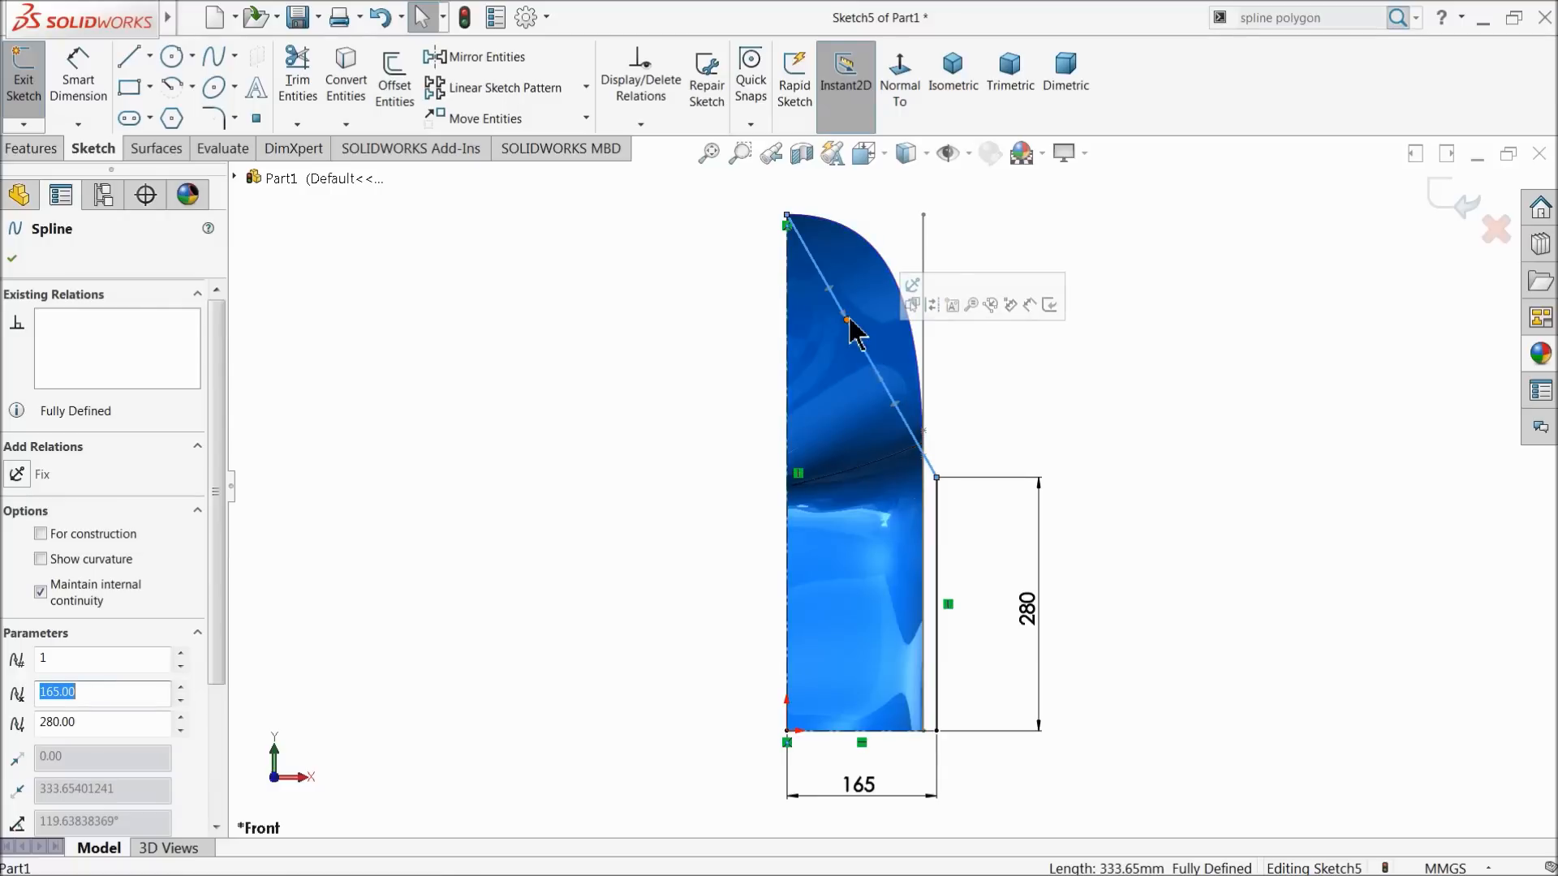
left_click_drag(843, 314, 901, 232)
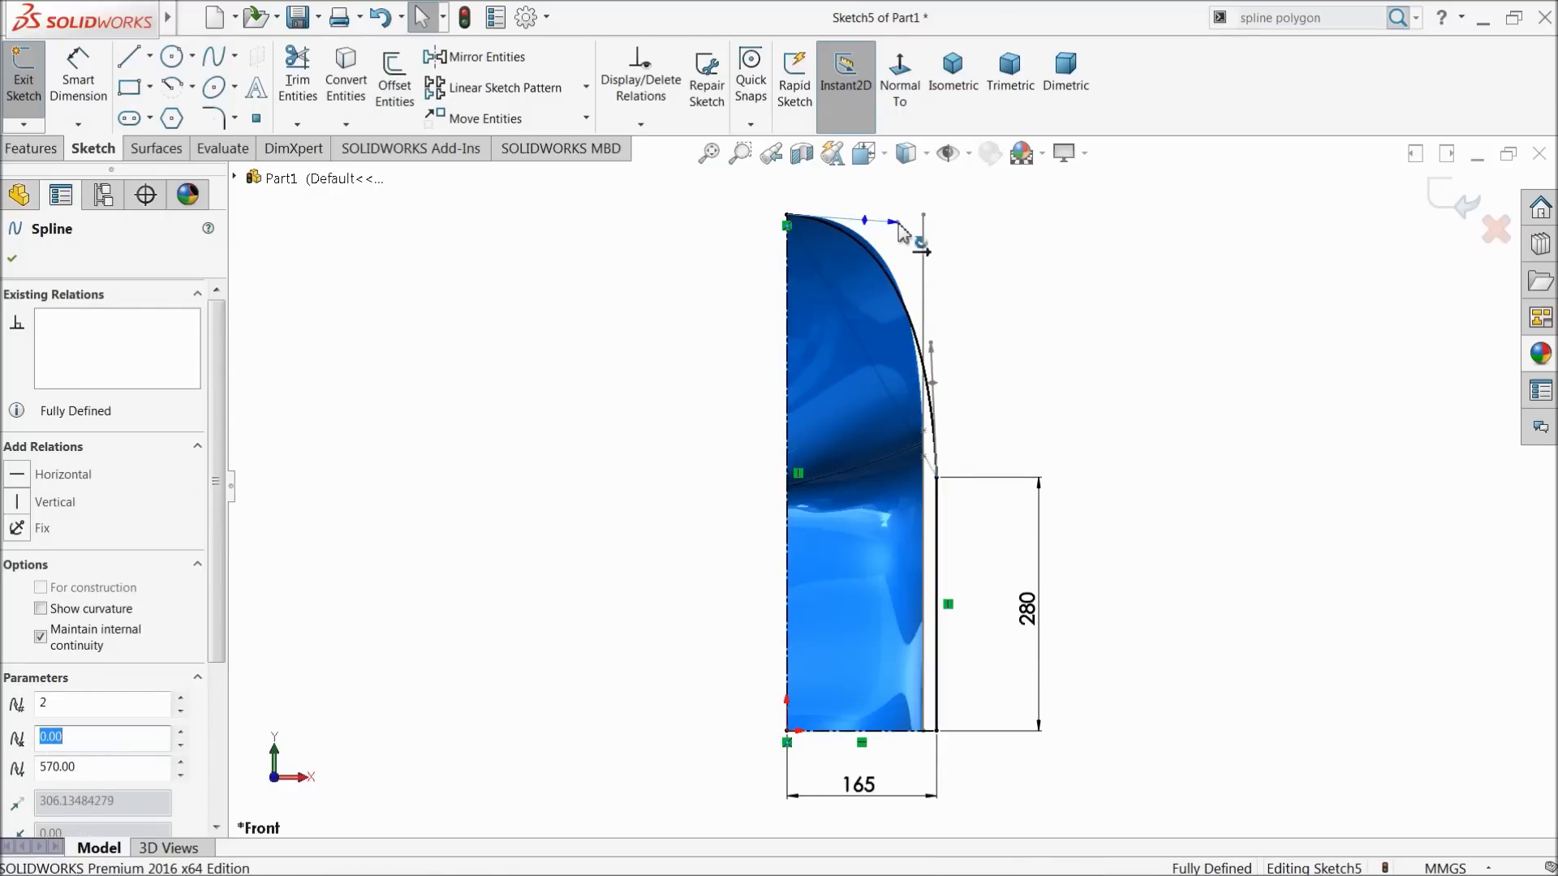
scroll(949, 414, "down", 2)
left_click(930, 401)
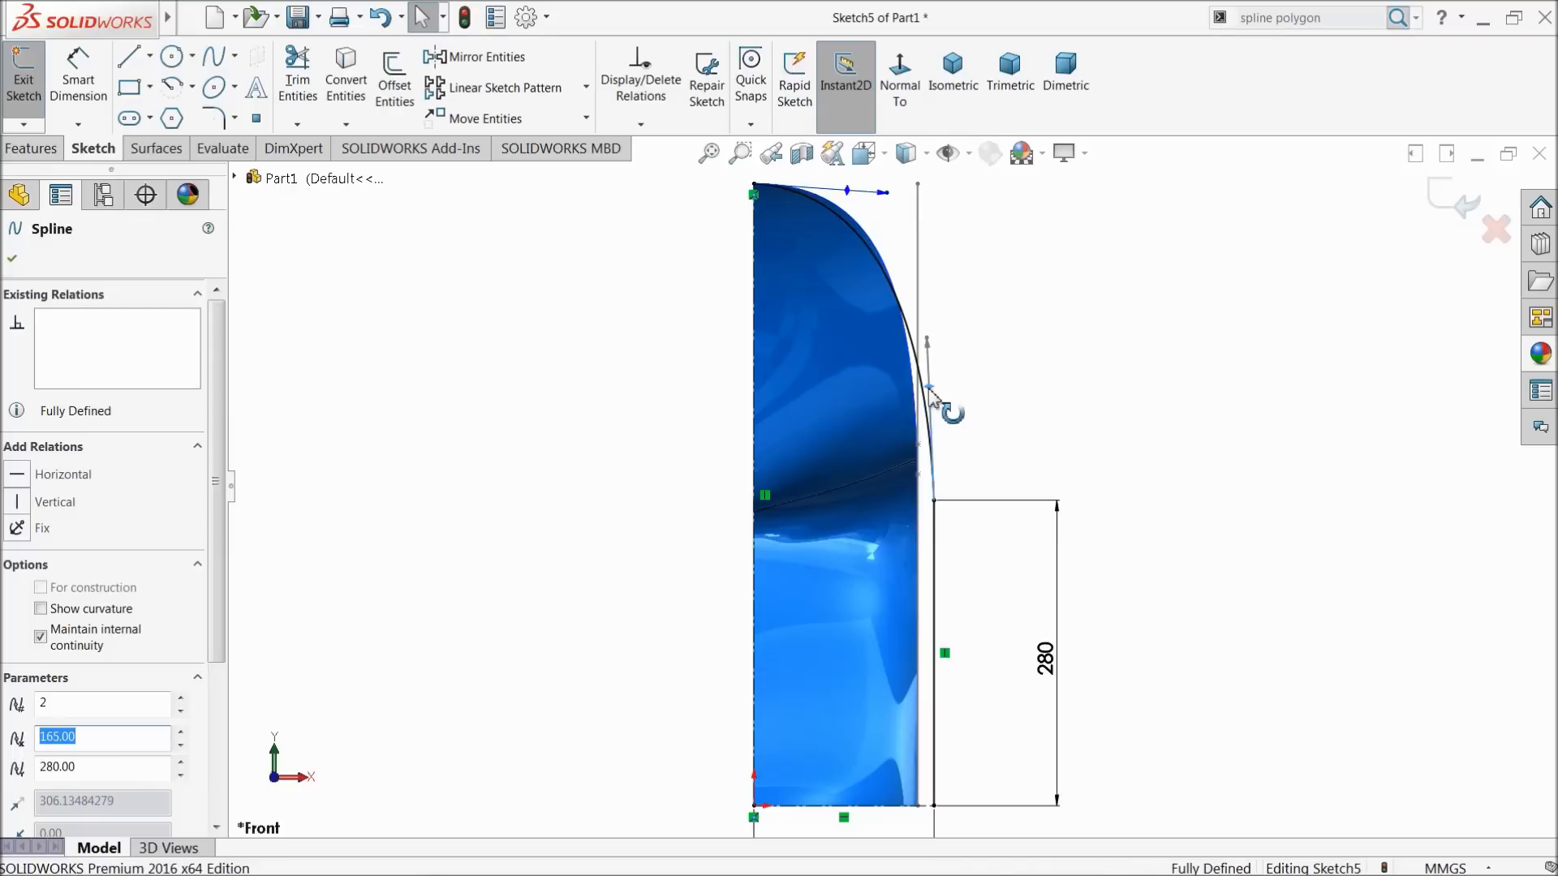
left_click(35, 503)
left_click(817, 188)
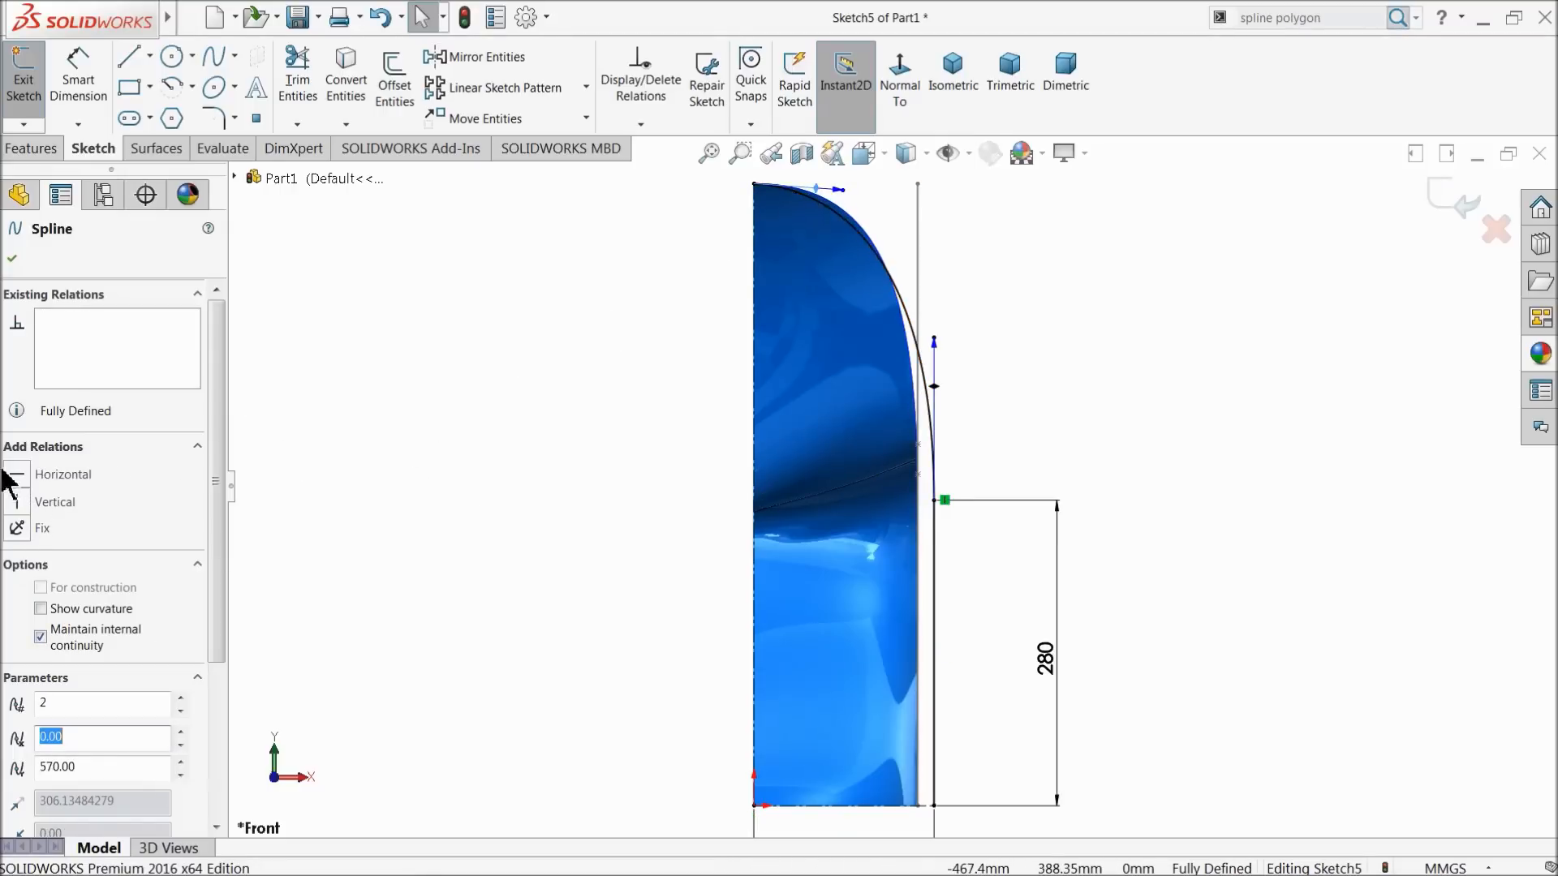
left_click(30, 486)
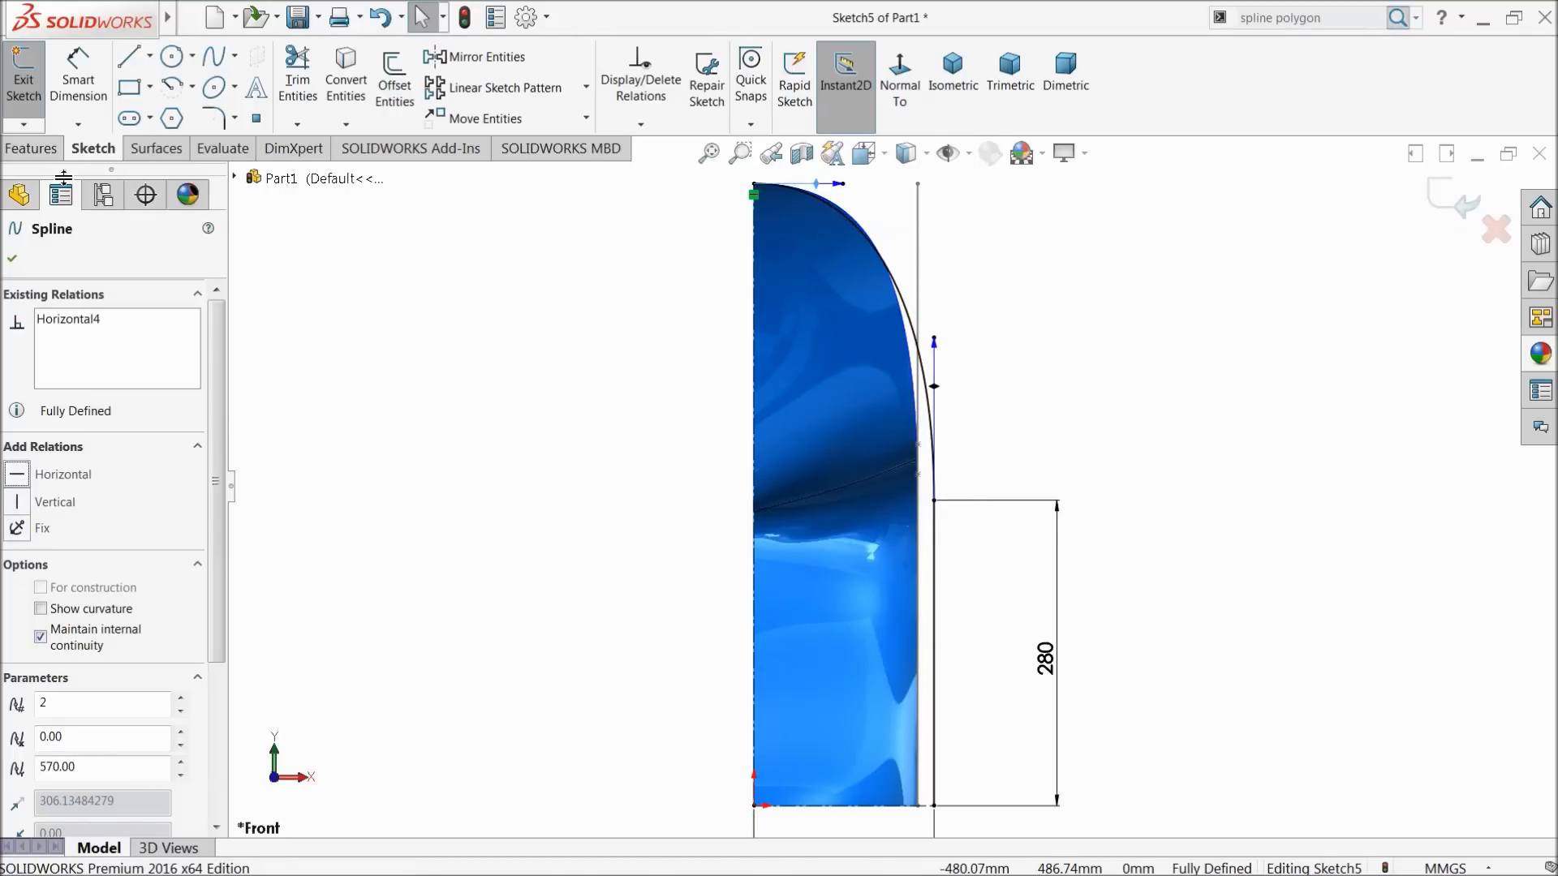
Dimension the tangent handle at the outline spline's lower end to 600
left_click(112, 104)
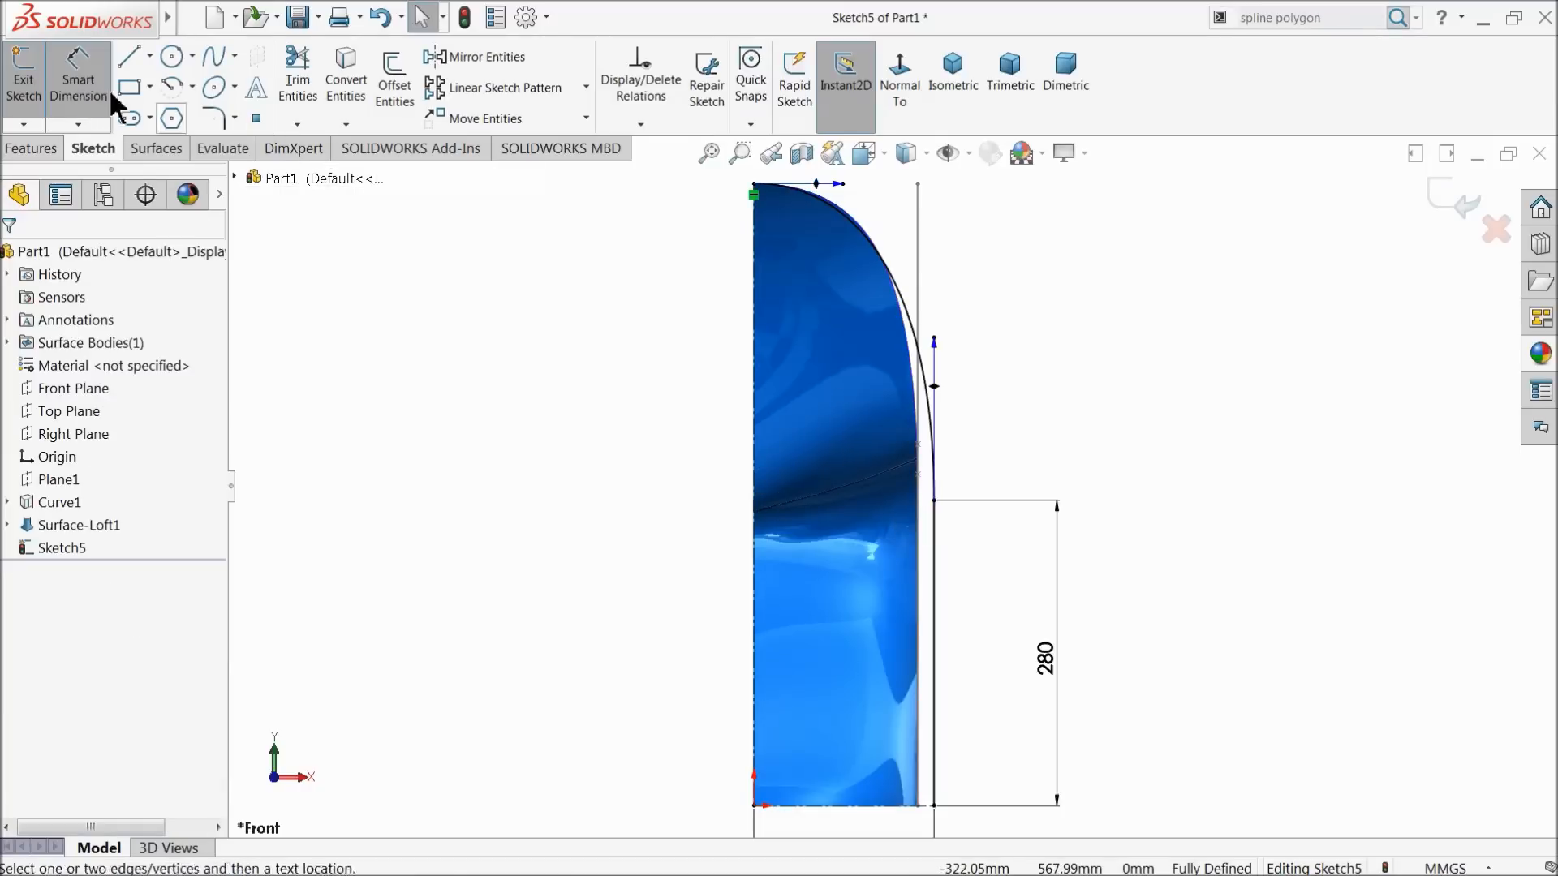
left_click(941, 406)
left_click(1036, 361)
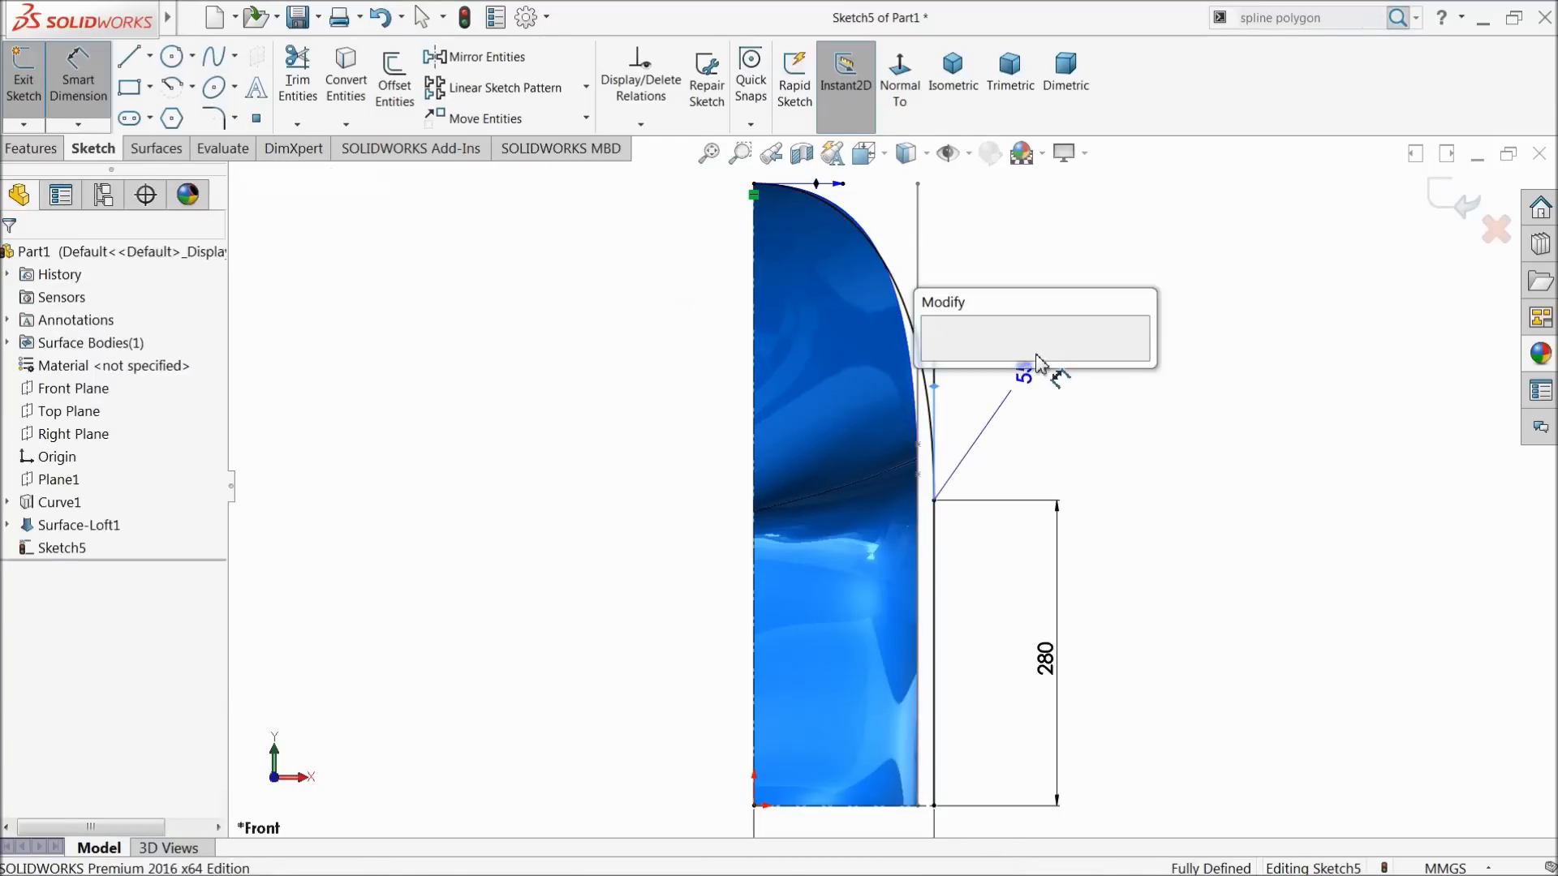
type("600")
left_click(937, 359)
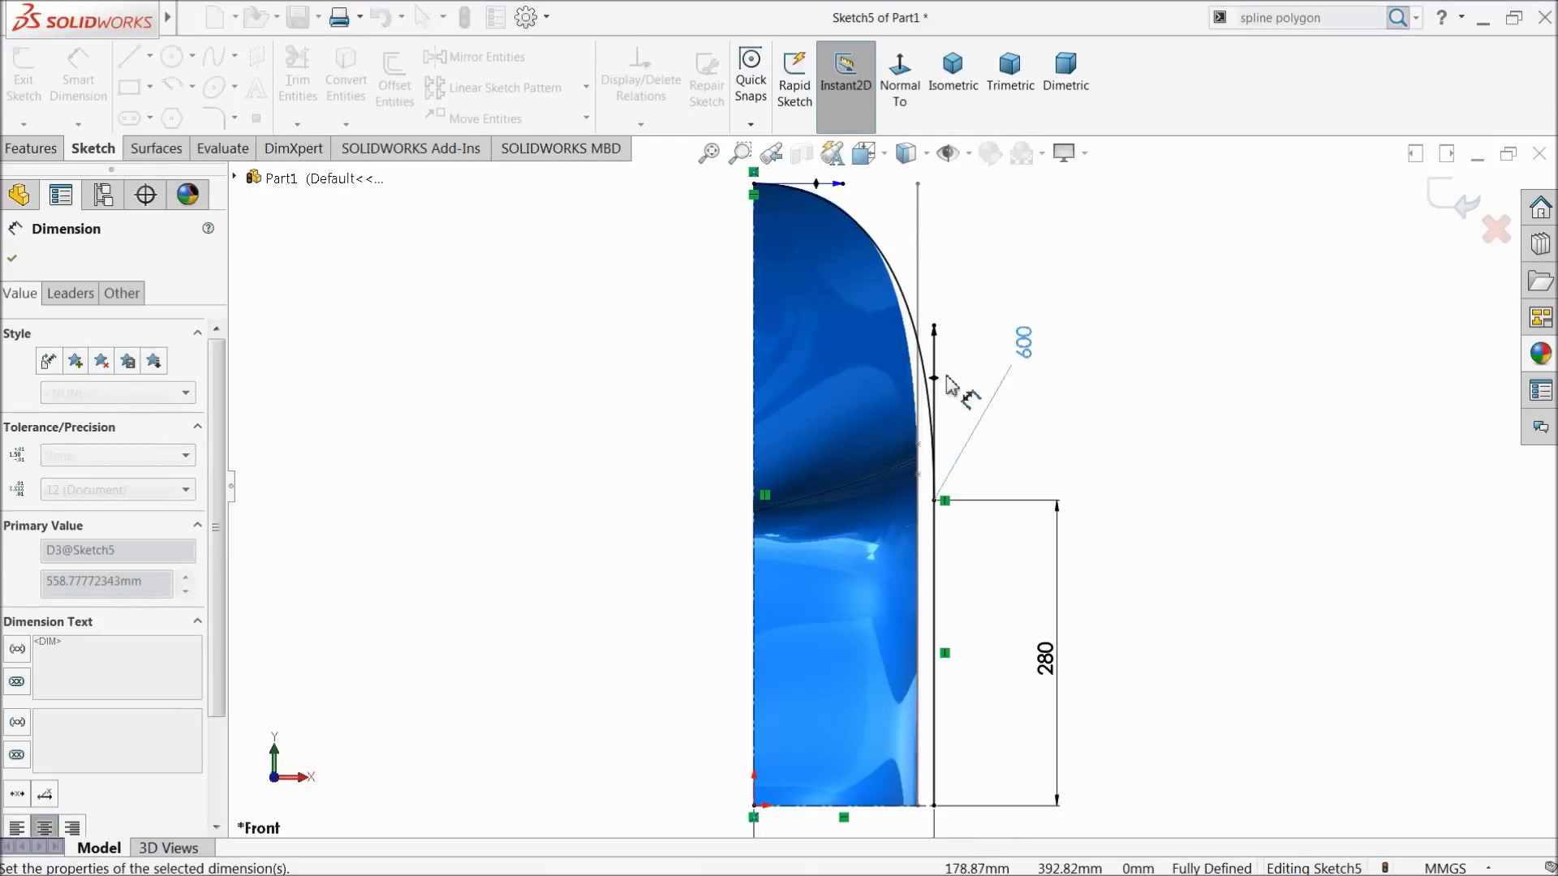
Dimension the tangent handle at the outline spline's upper end to 340 and finish the front outline sketch
left_click(902, 206)
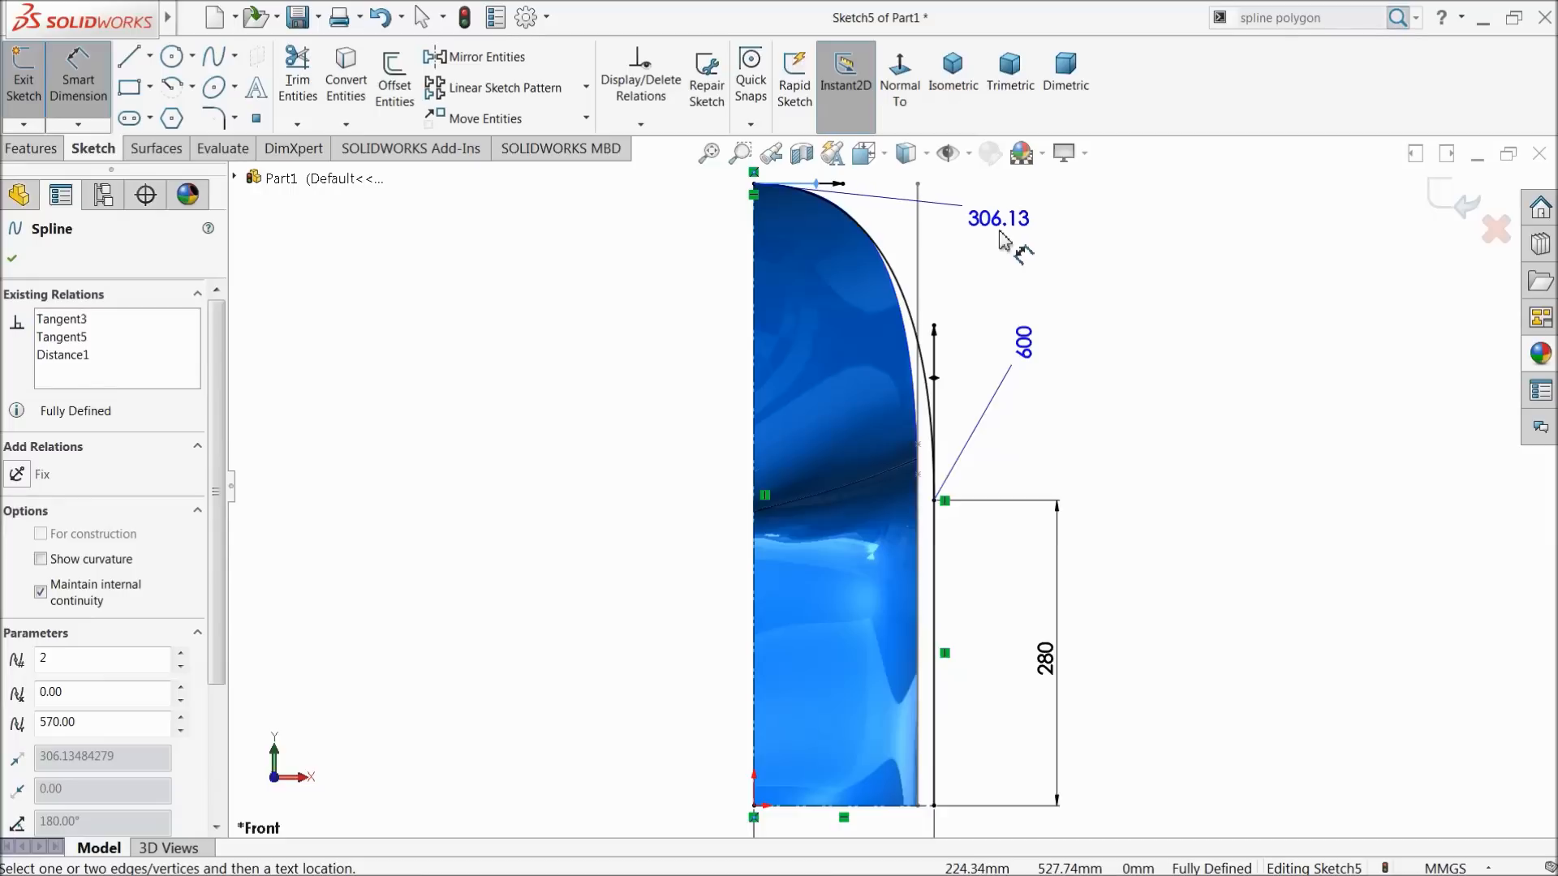
left_click(1009, 235)
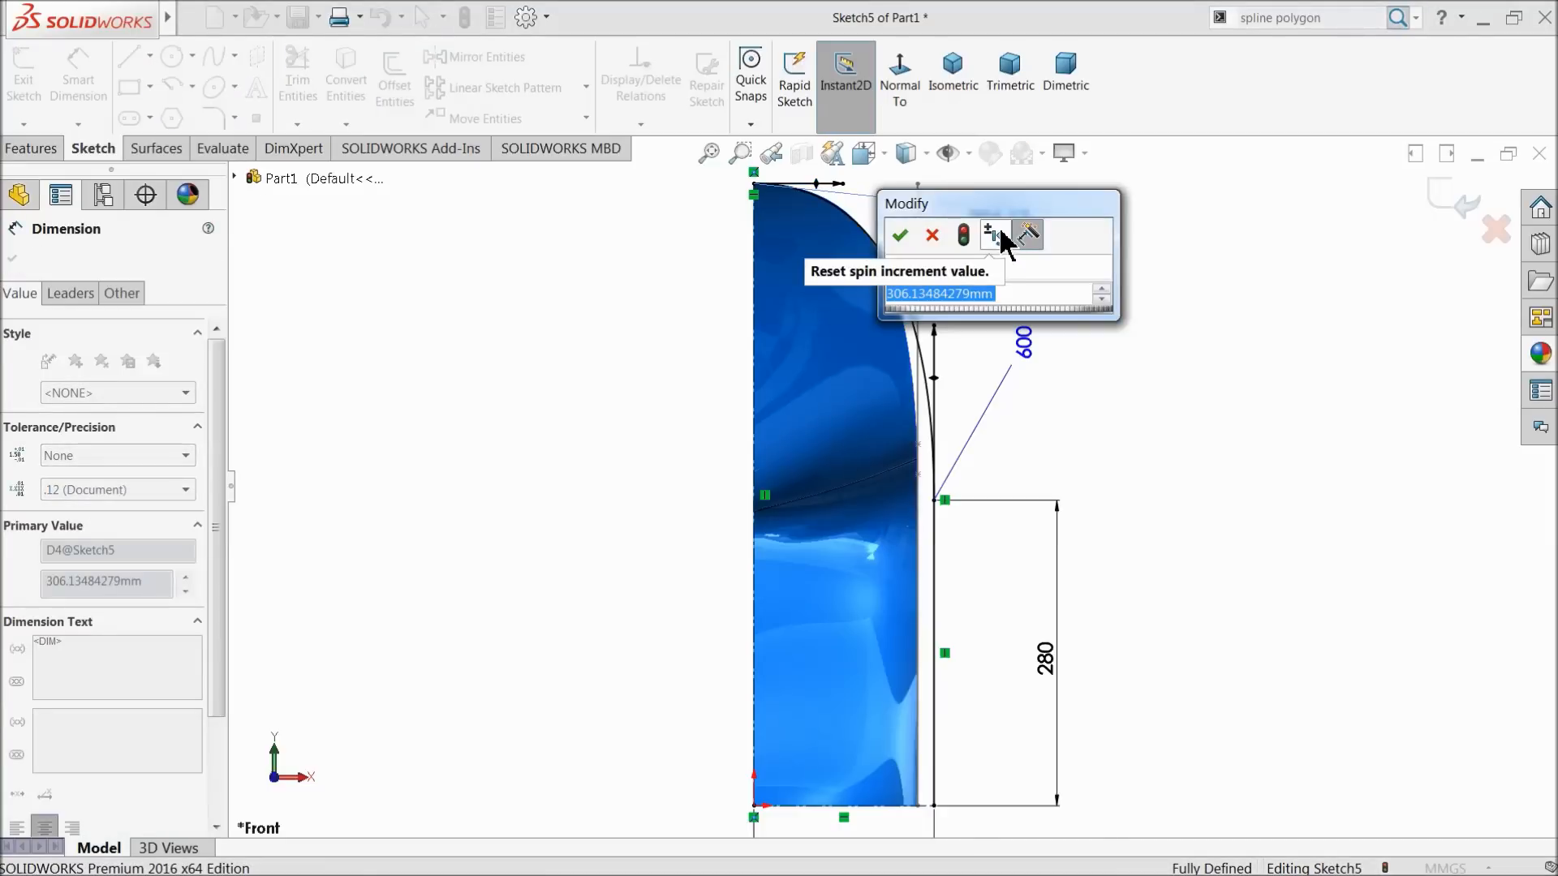
type("340")
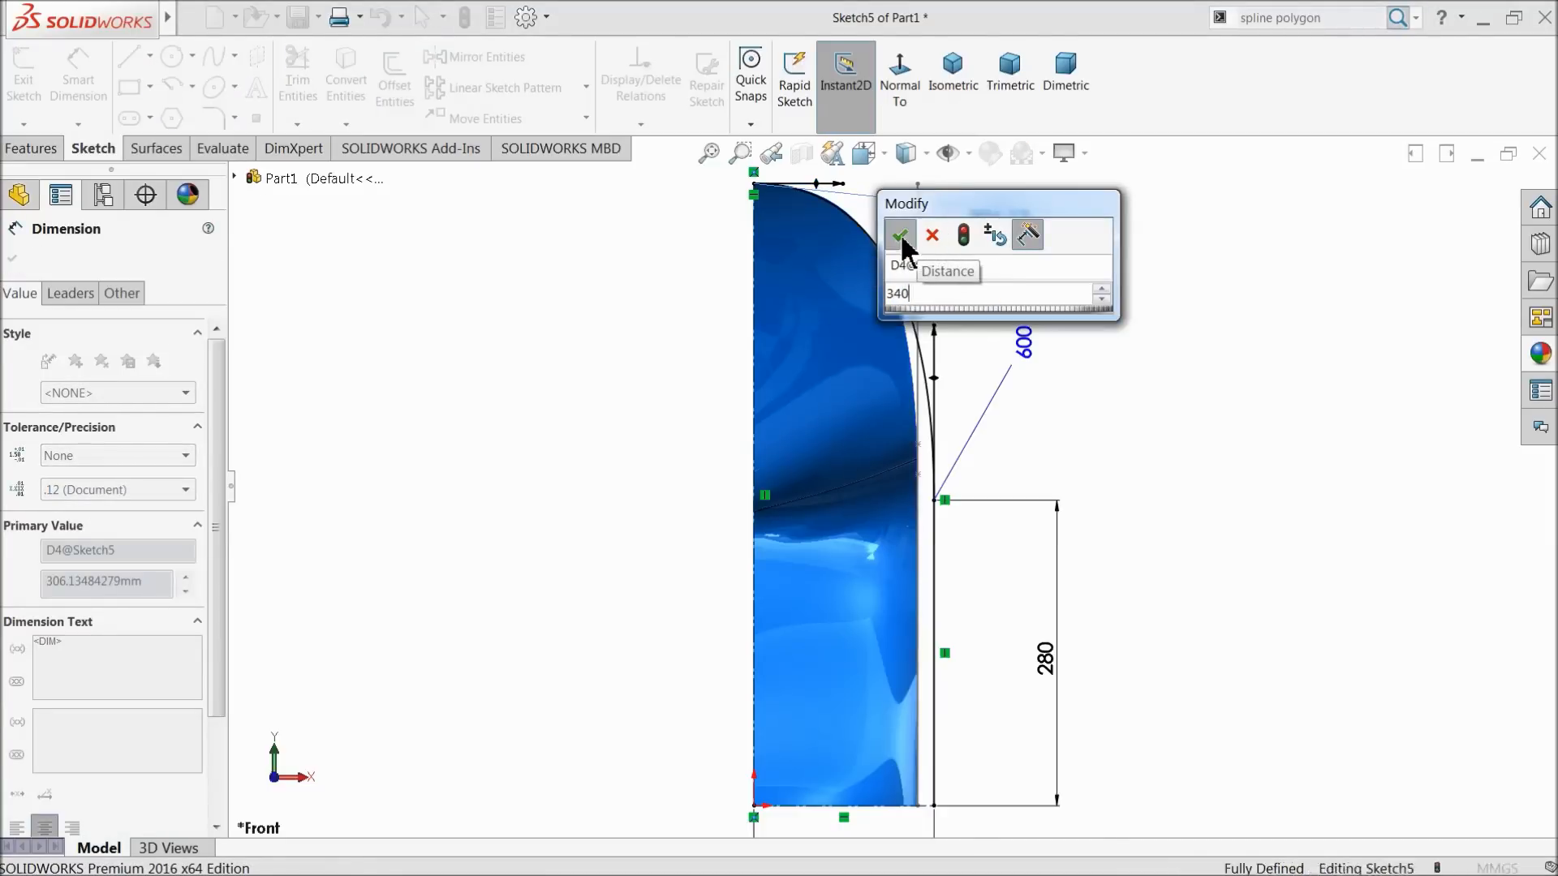
left_click(899, 236)
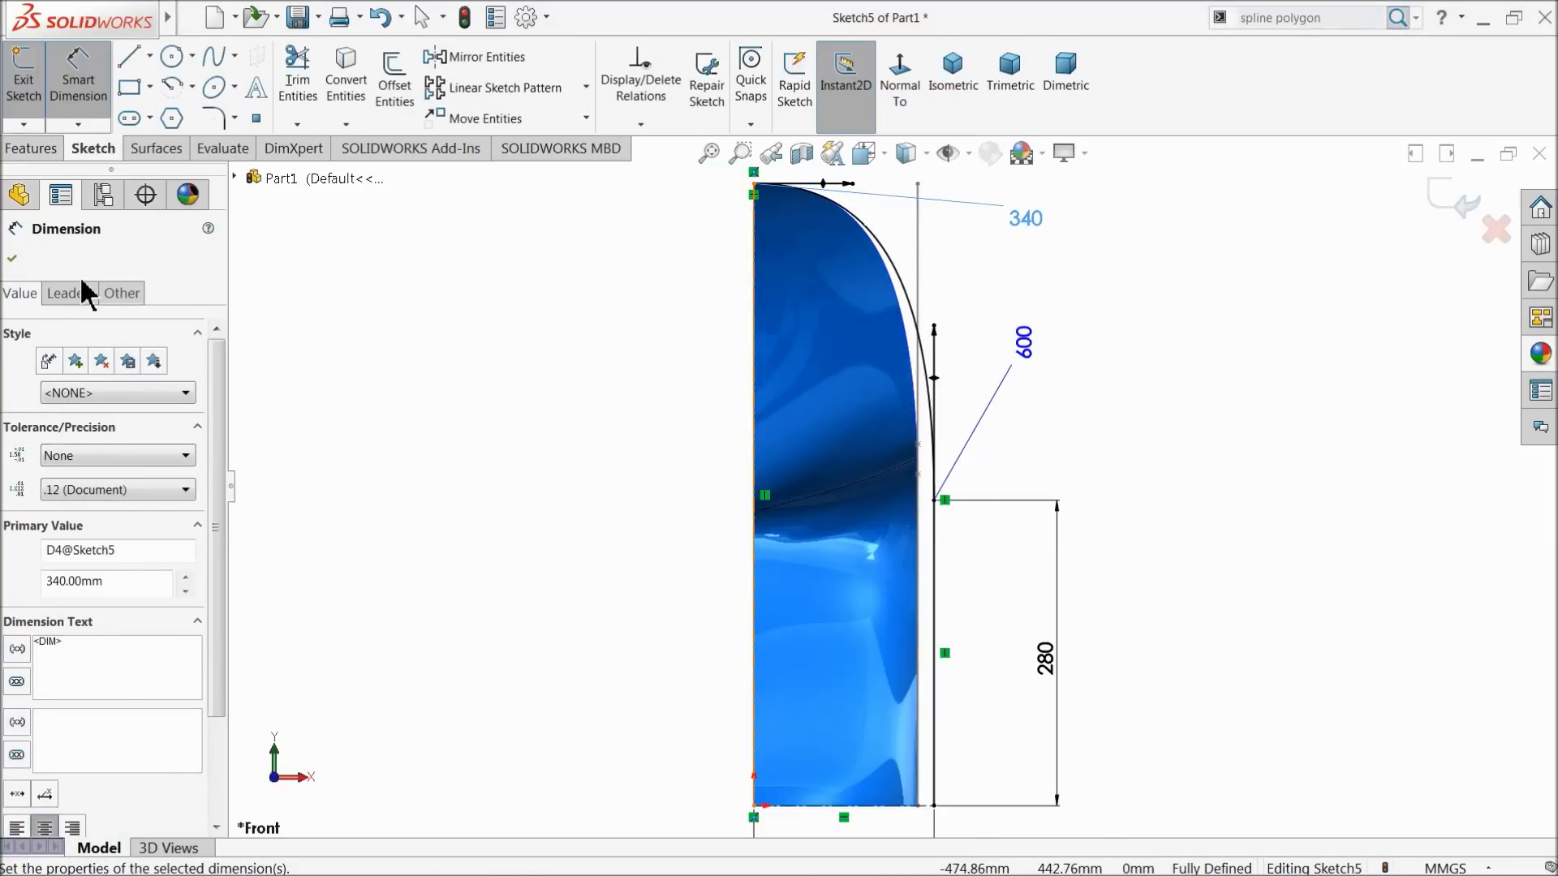
left_click(13, 260)
key("f")
middle_click_drag(578, 394, 649, 430)
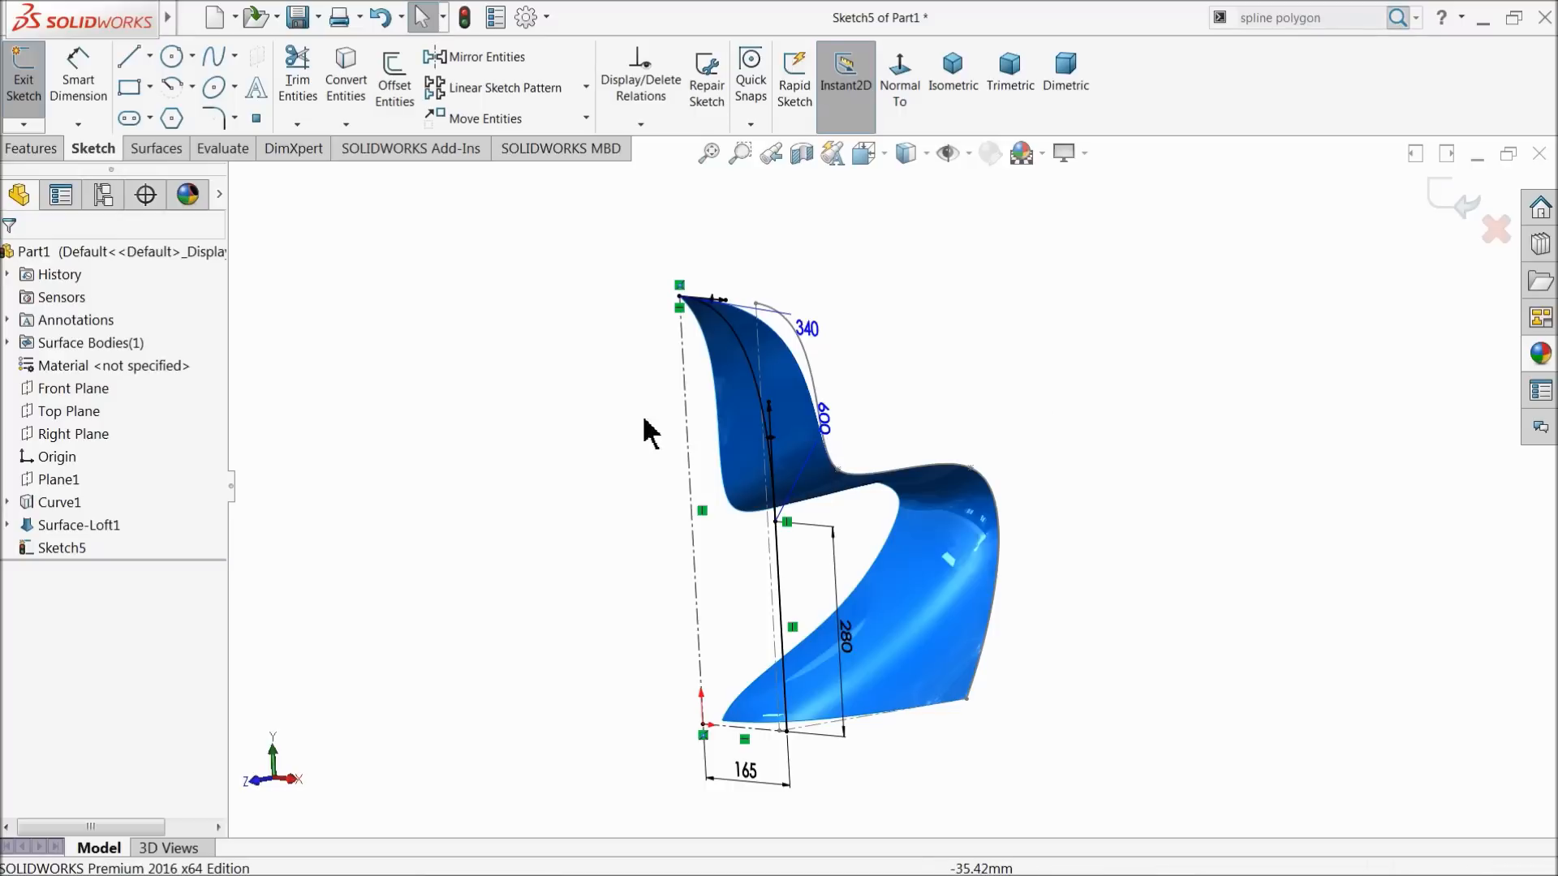
left_click(1458, 203)
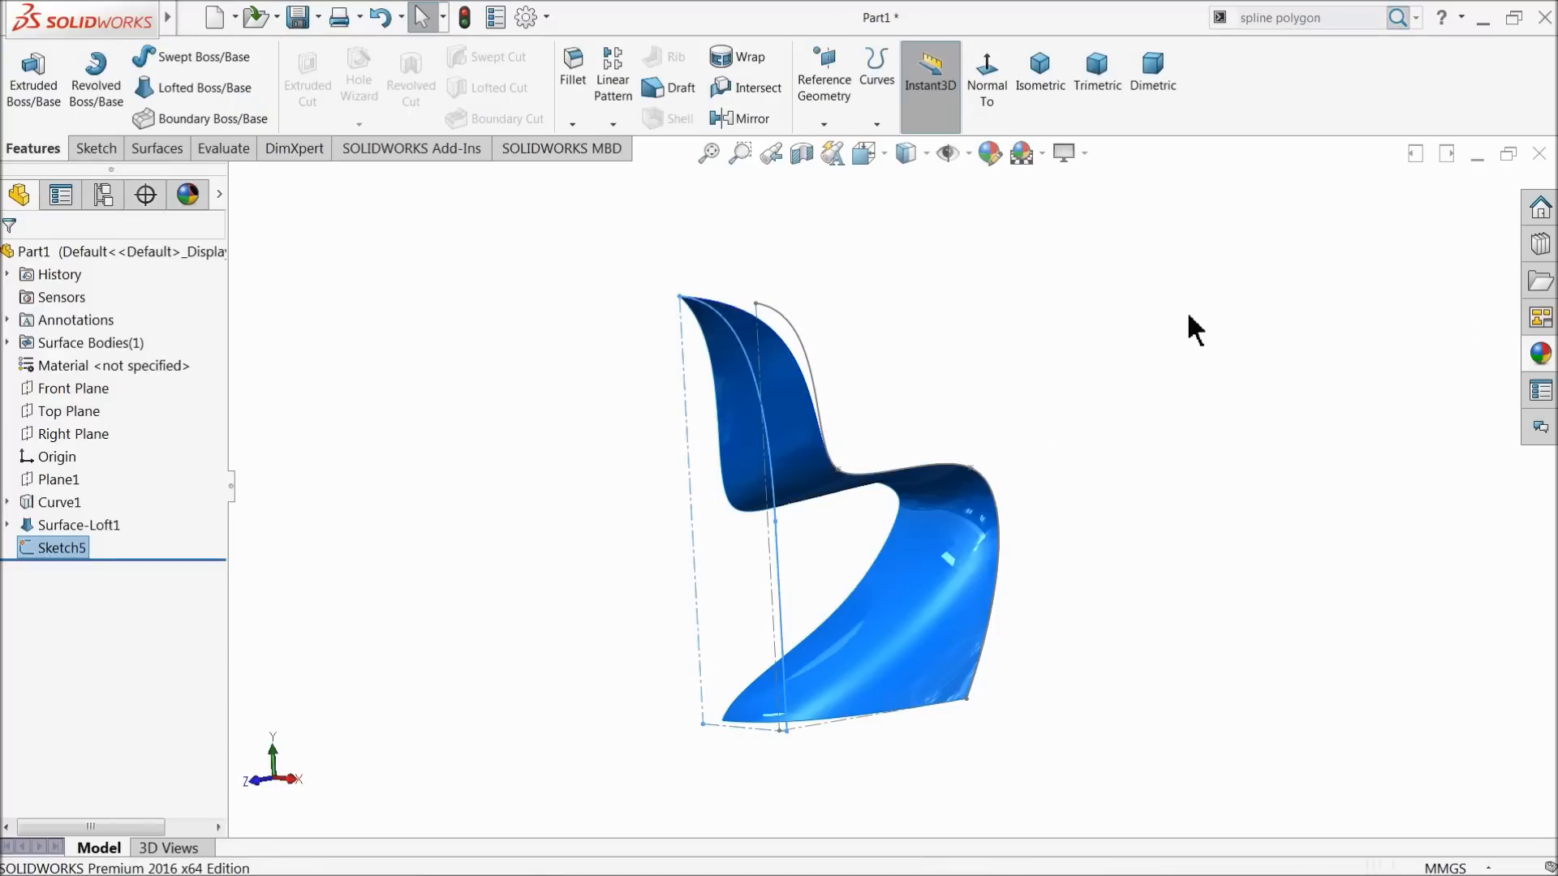
Start a new sketch on the Right Plane and view it face-on
scroll(762, 570, "down", 2)
middle_click_drag(595, 531, 622, 535)
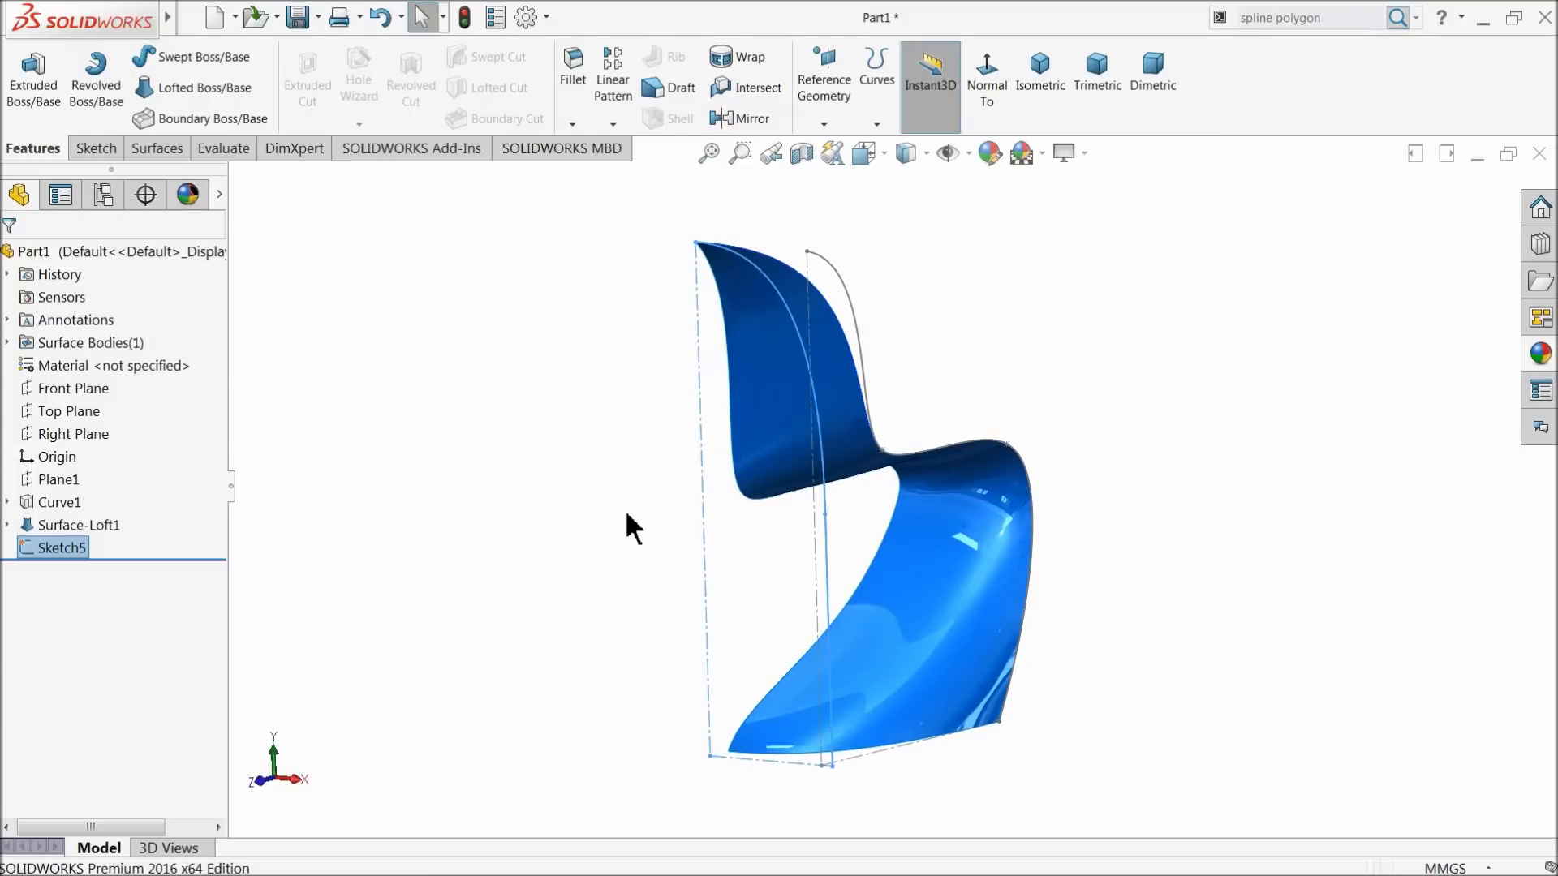
mouse_move(490, 498)
middle_mouse_down()
mouse_move(511, 503)
mouse_move(498, 501)
middle_mouse_up()
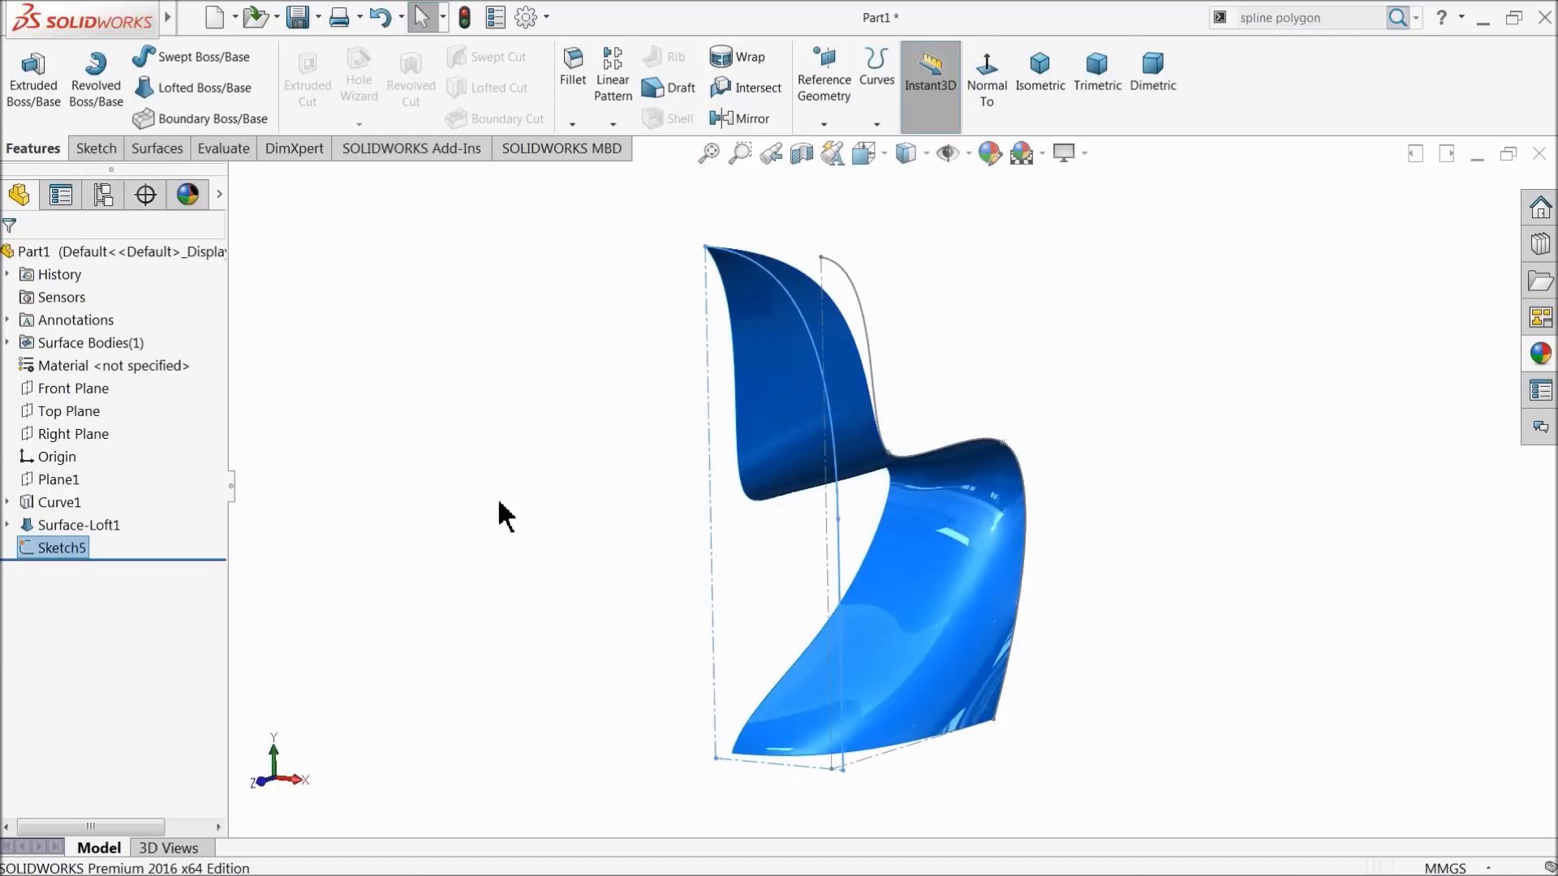
left_click(31, 438)
left_click(41, 412)
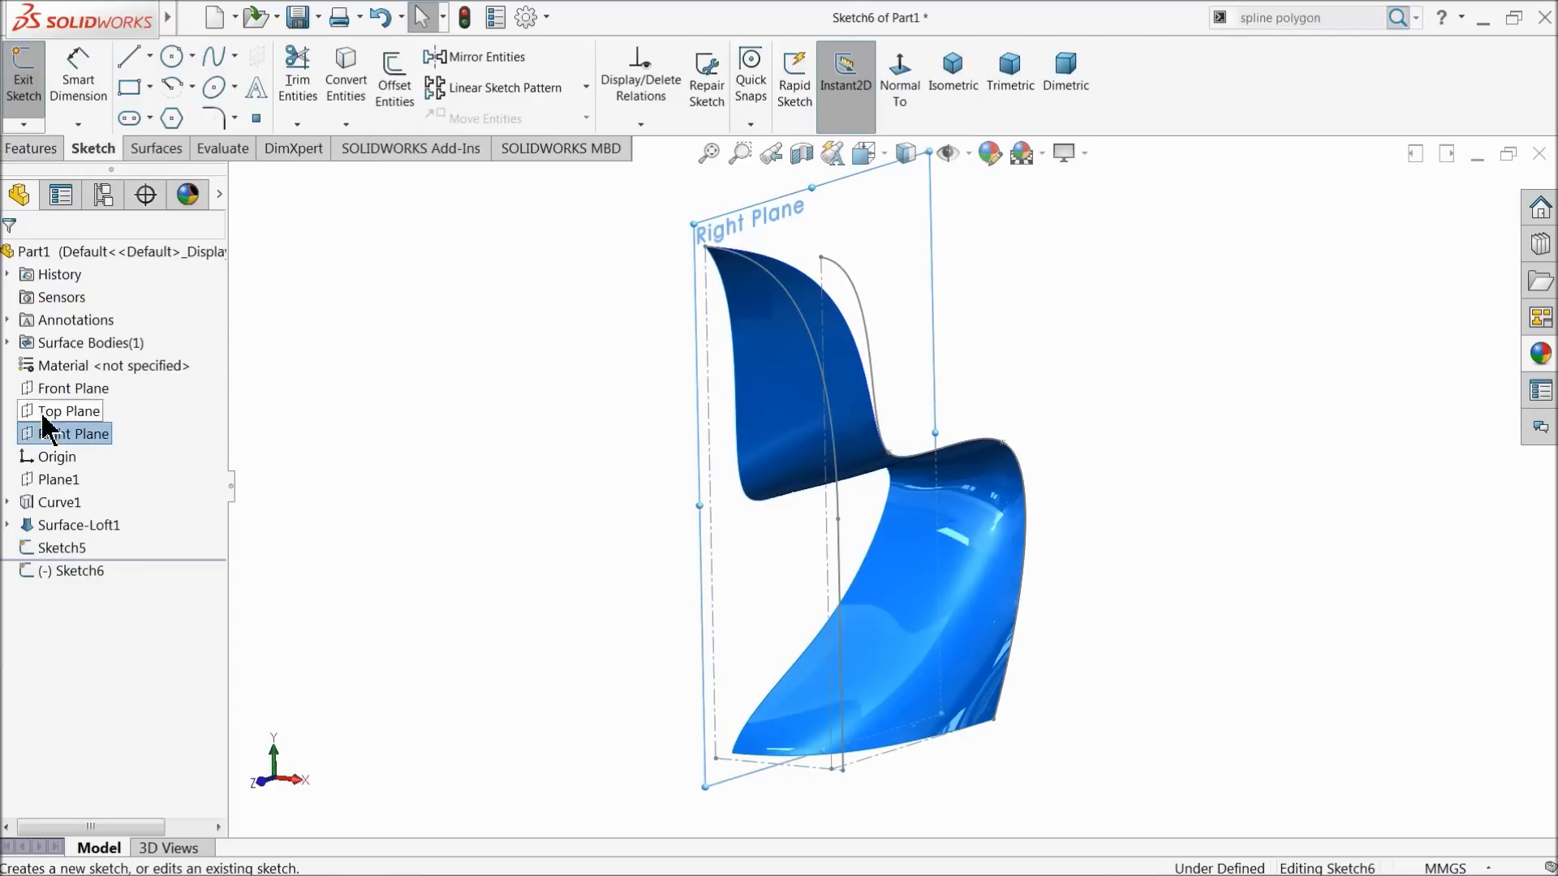
left_click(902, 89)
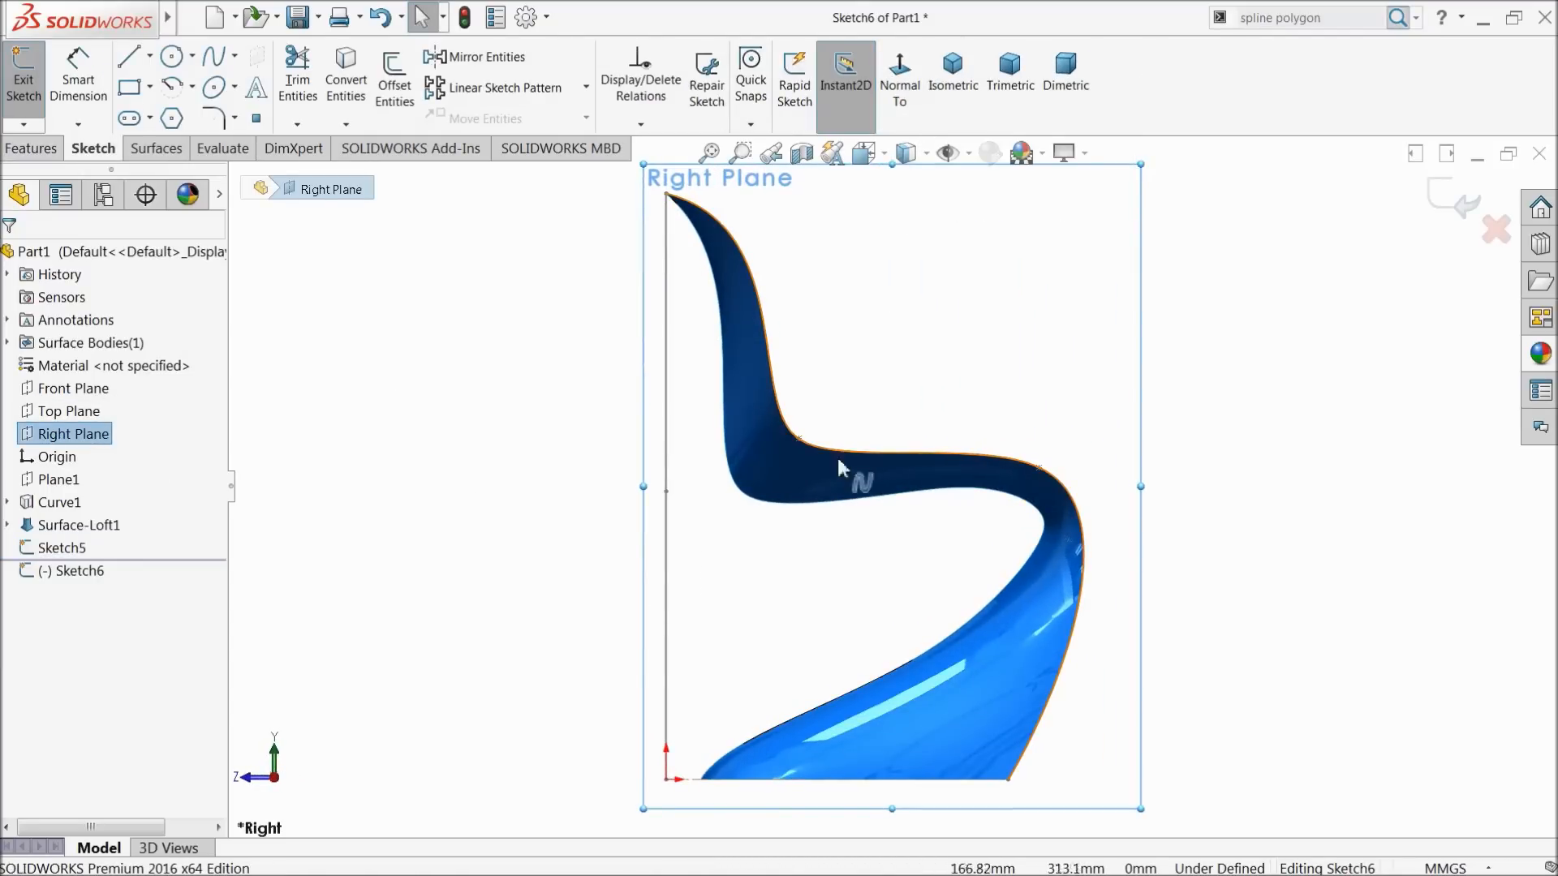
Hide the Surface-Loft1 body so only the sketch curves remain in view
left_click(33, 527)
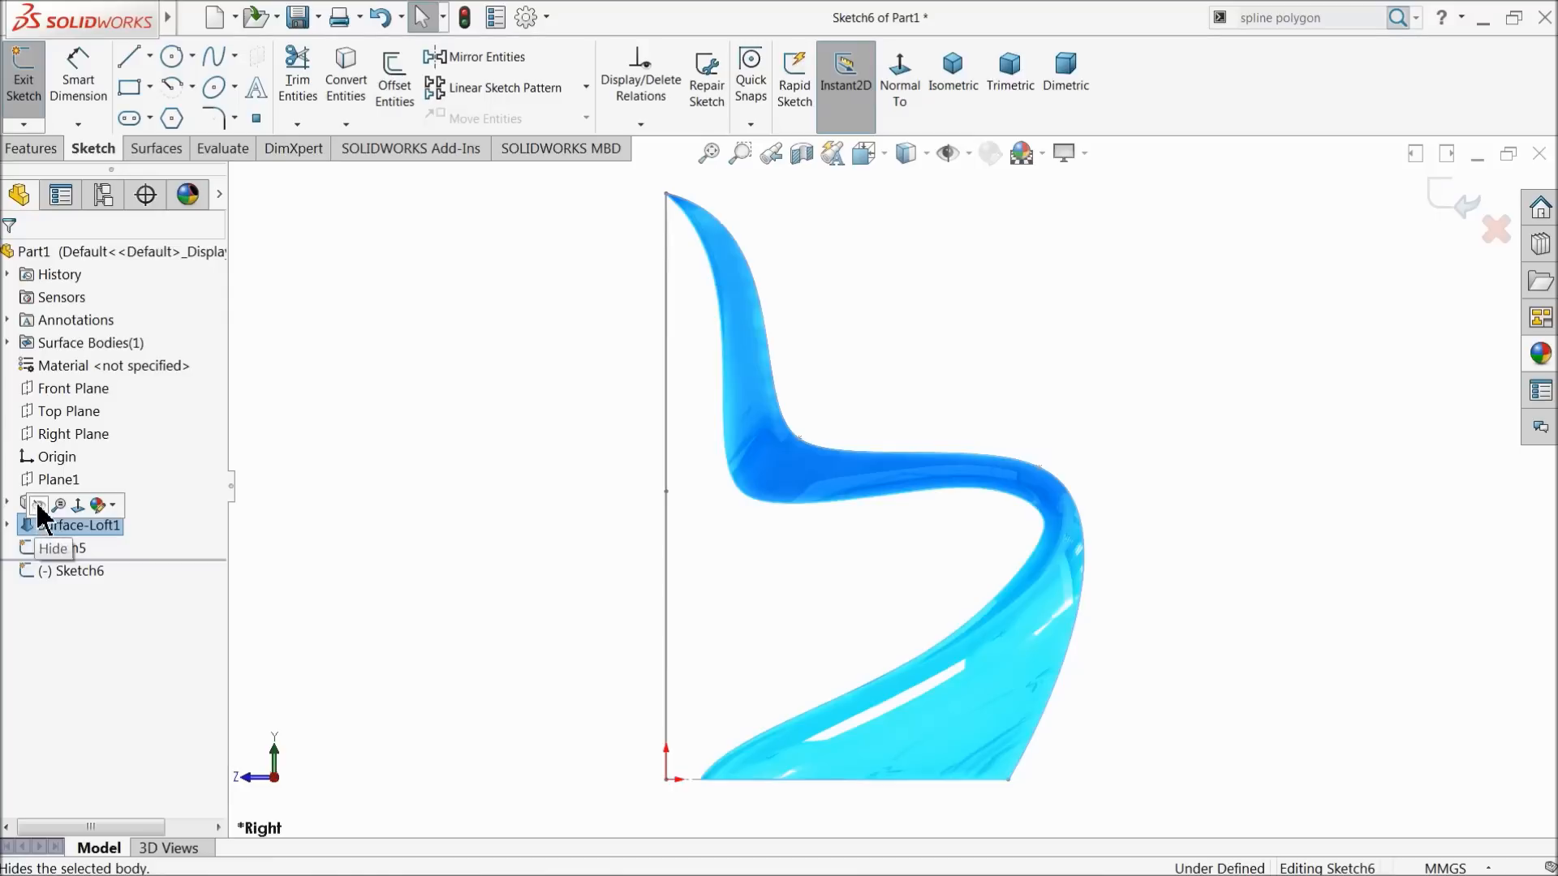
left_click(38, 506)
left_click(599, 531)
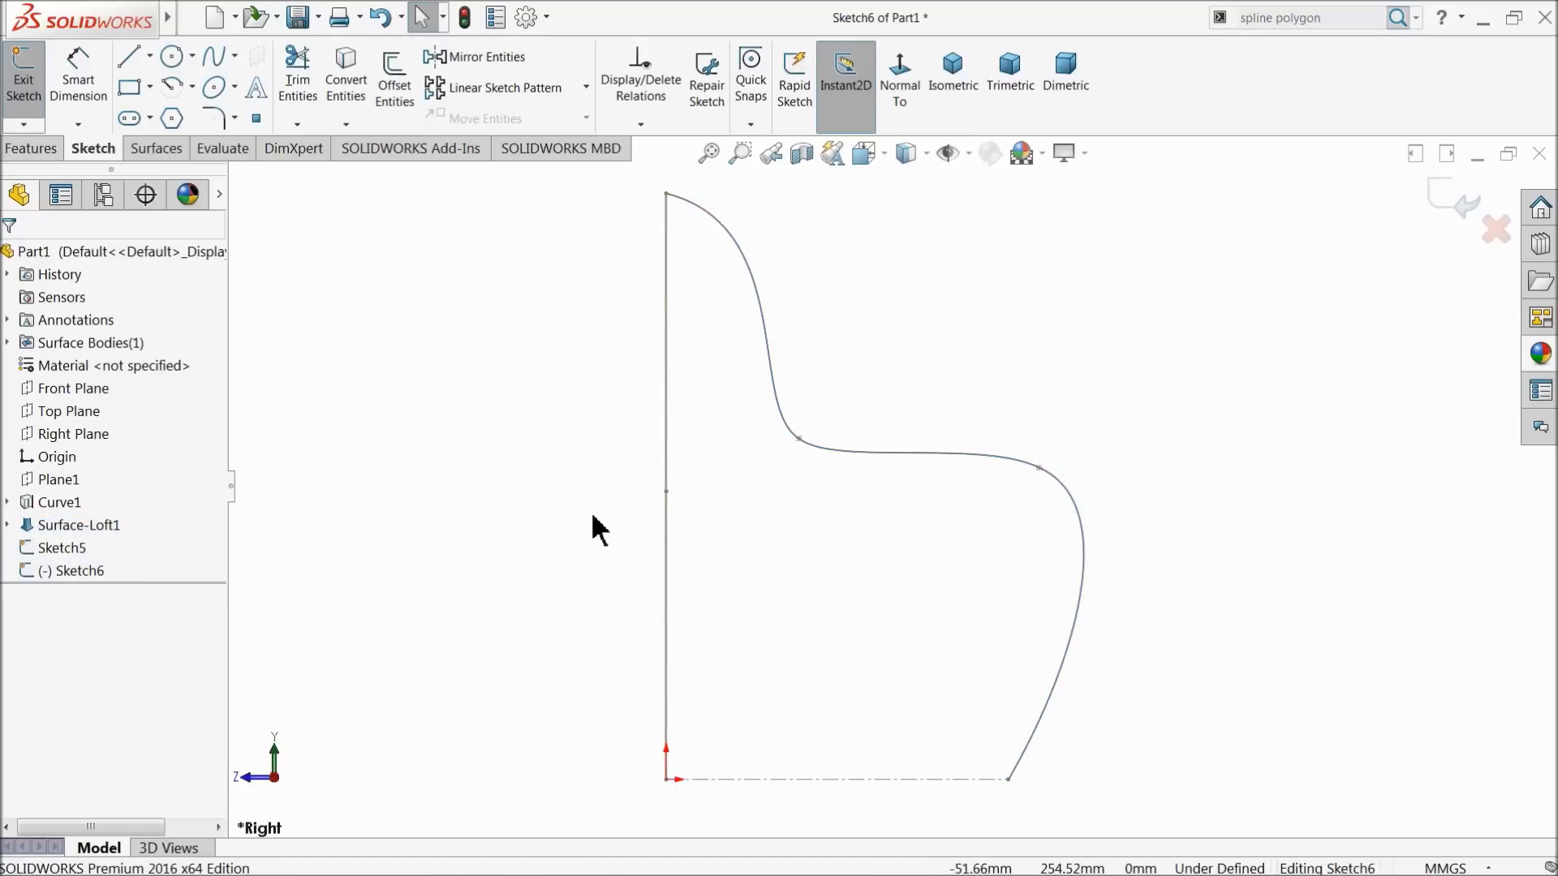
Examine the source sketches of Curve1 to see which curve each one contributes
left_click(8, 503)
left_click(55, 522)
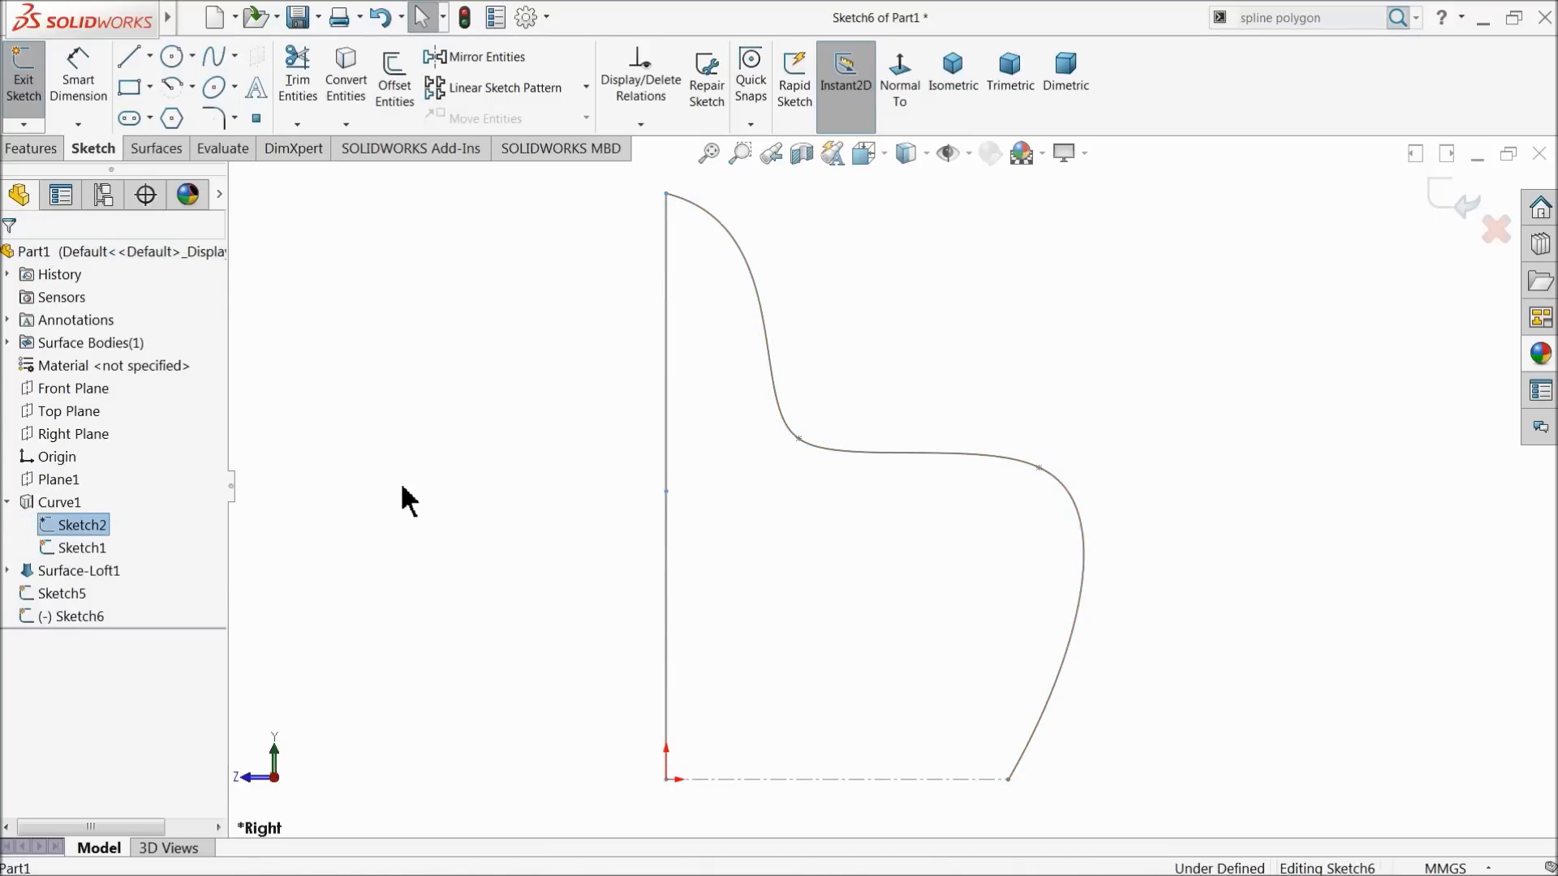
middle_click_drag(401, 481, 340, 560)
left_click(73, 548)
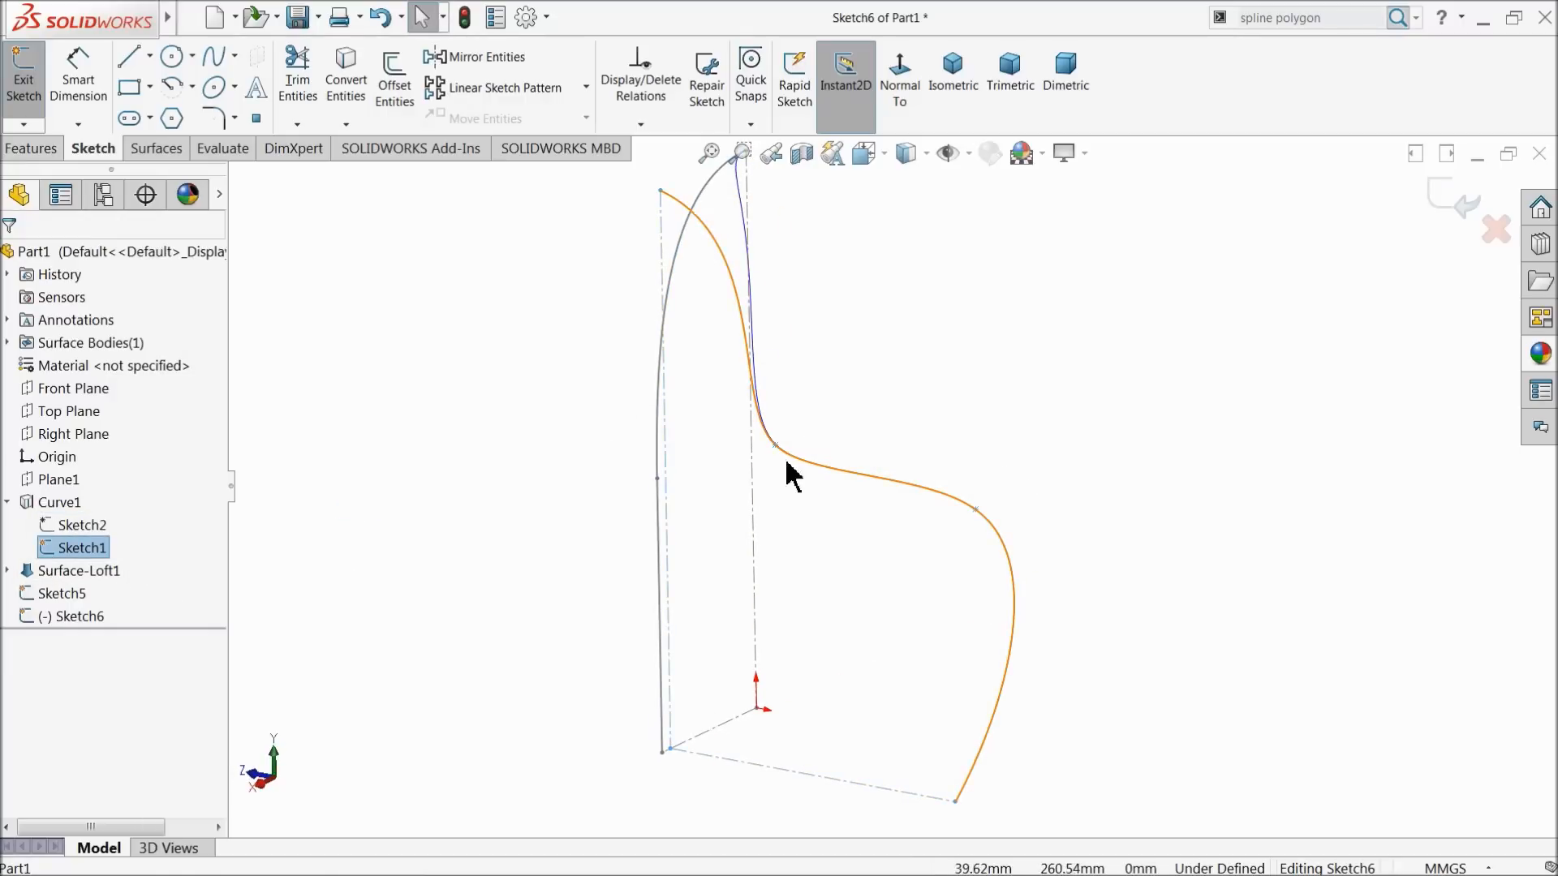
left_click(9, 502)
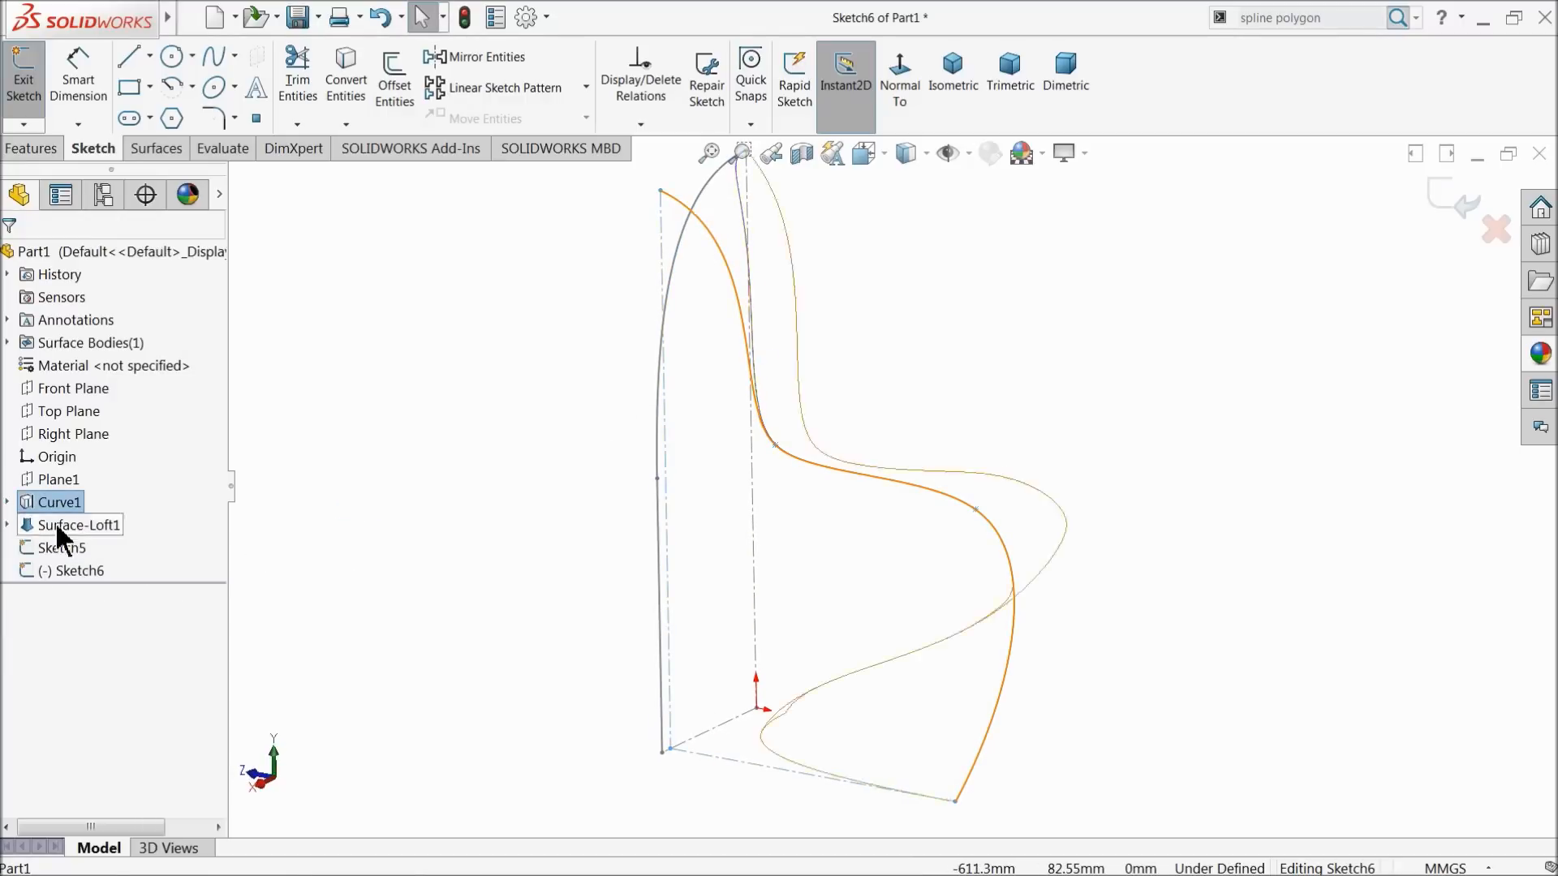
Draw a vertical centerline from the backrest's top point to the origin, continuing horizontally along the base just past the side curve's lower end
left_click(898, 91)
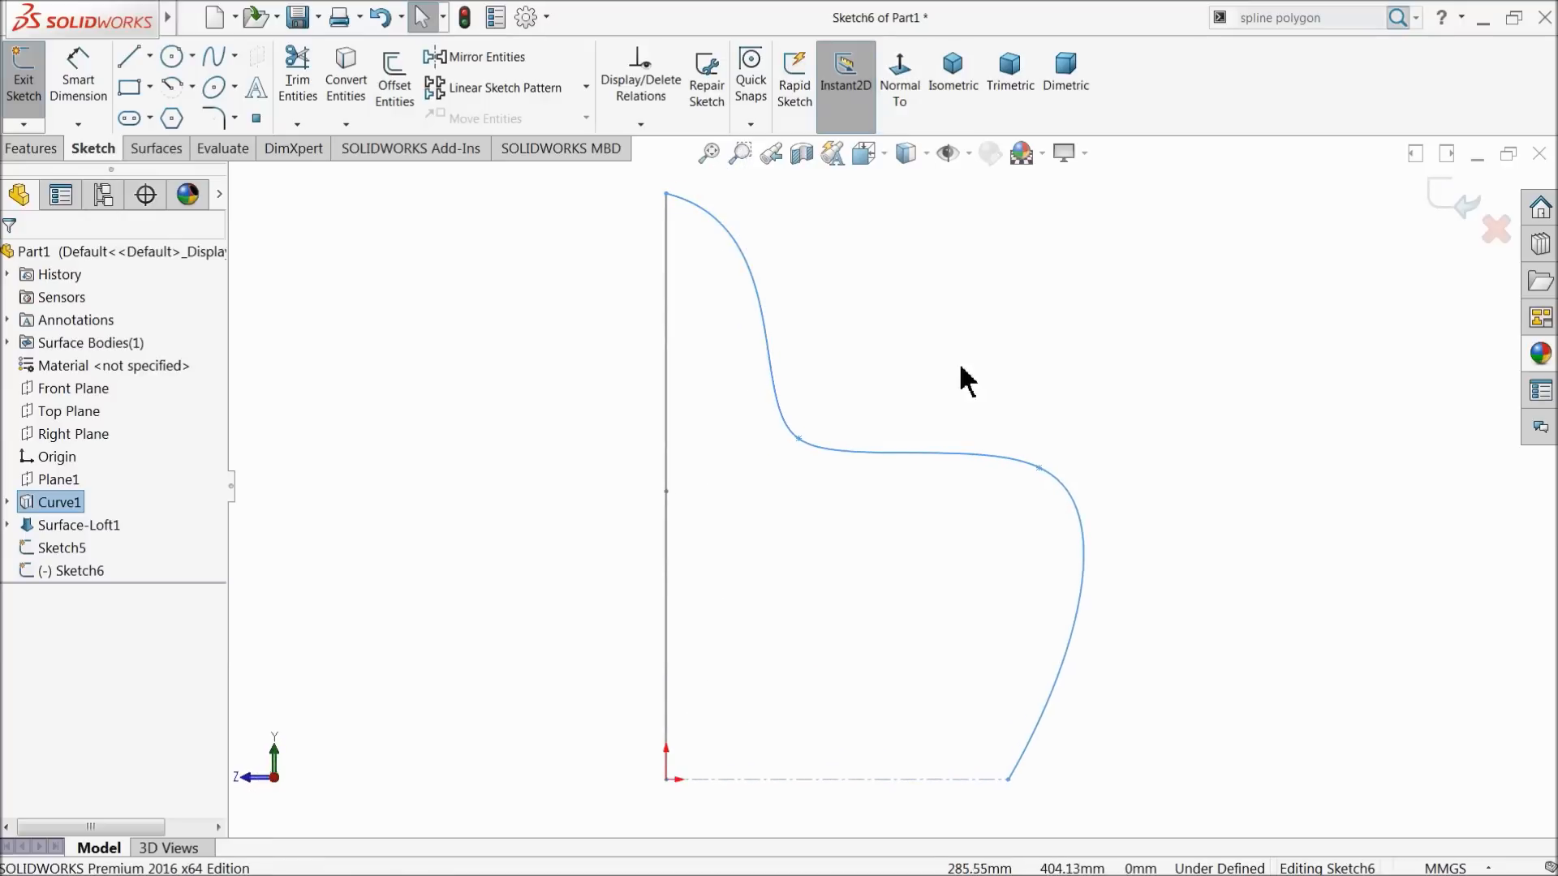
left_click(448, 363)
left_click(151, 56)
left_click(183, 109)
left_click(666, 195)
key("f")
left_click(761, 655)
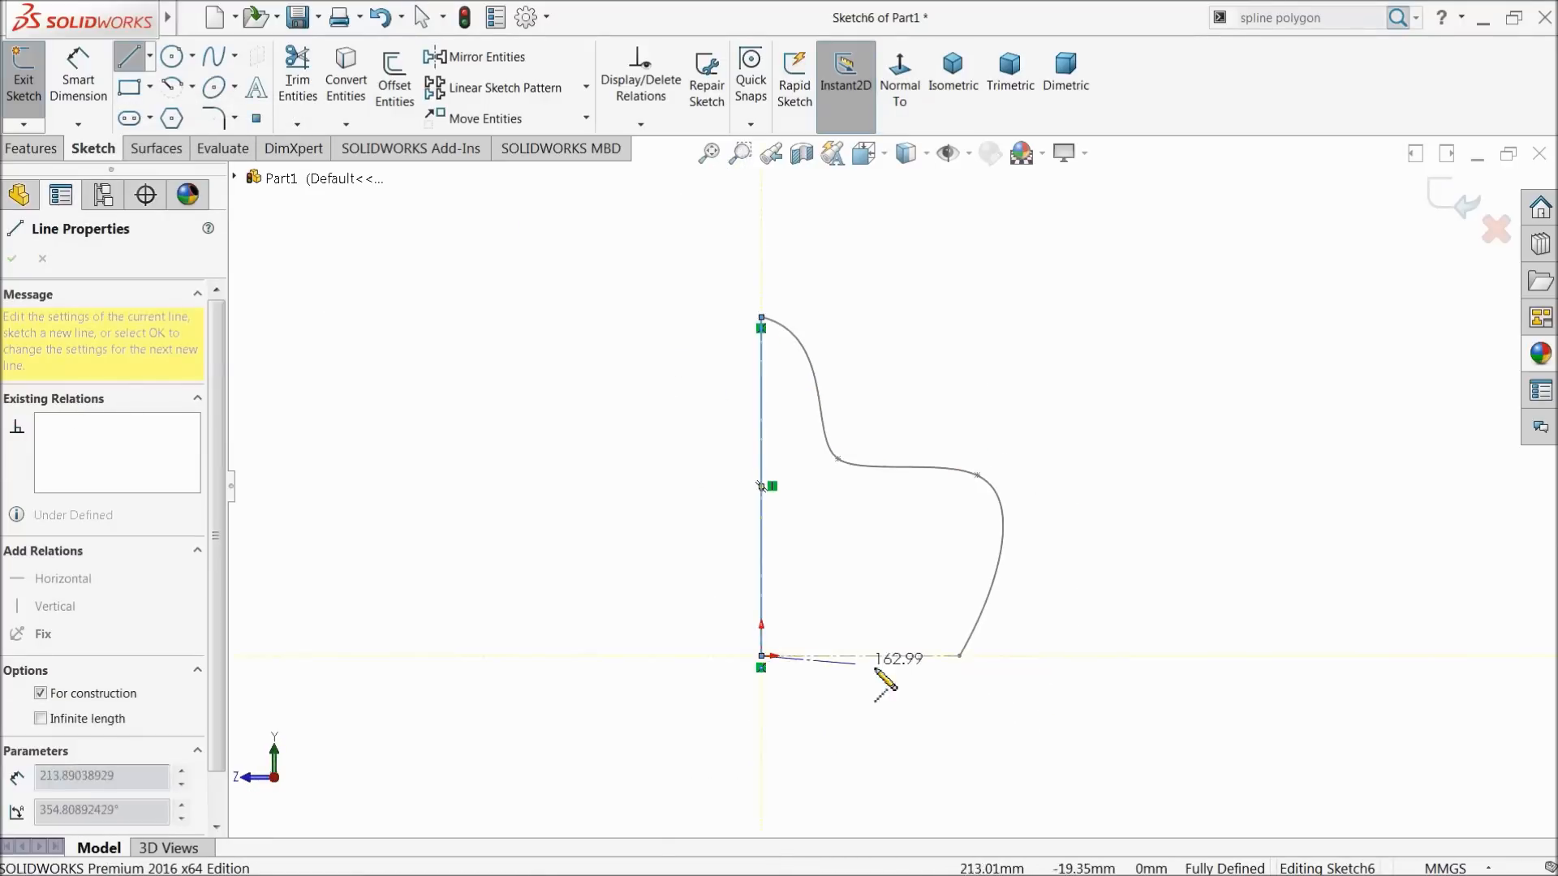
left_click(979, 655)
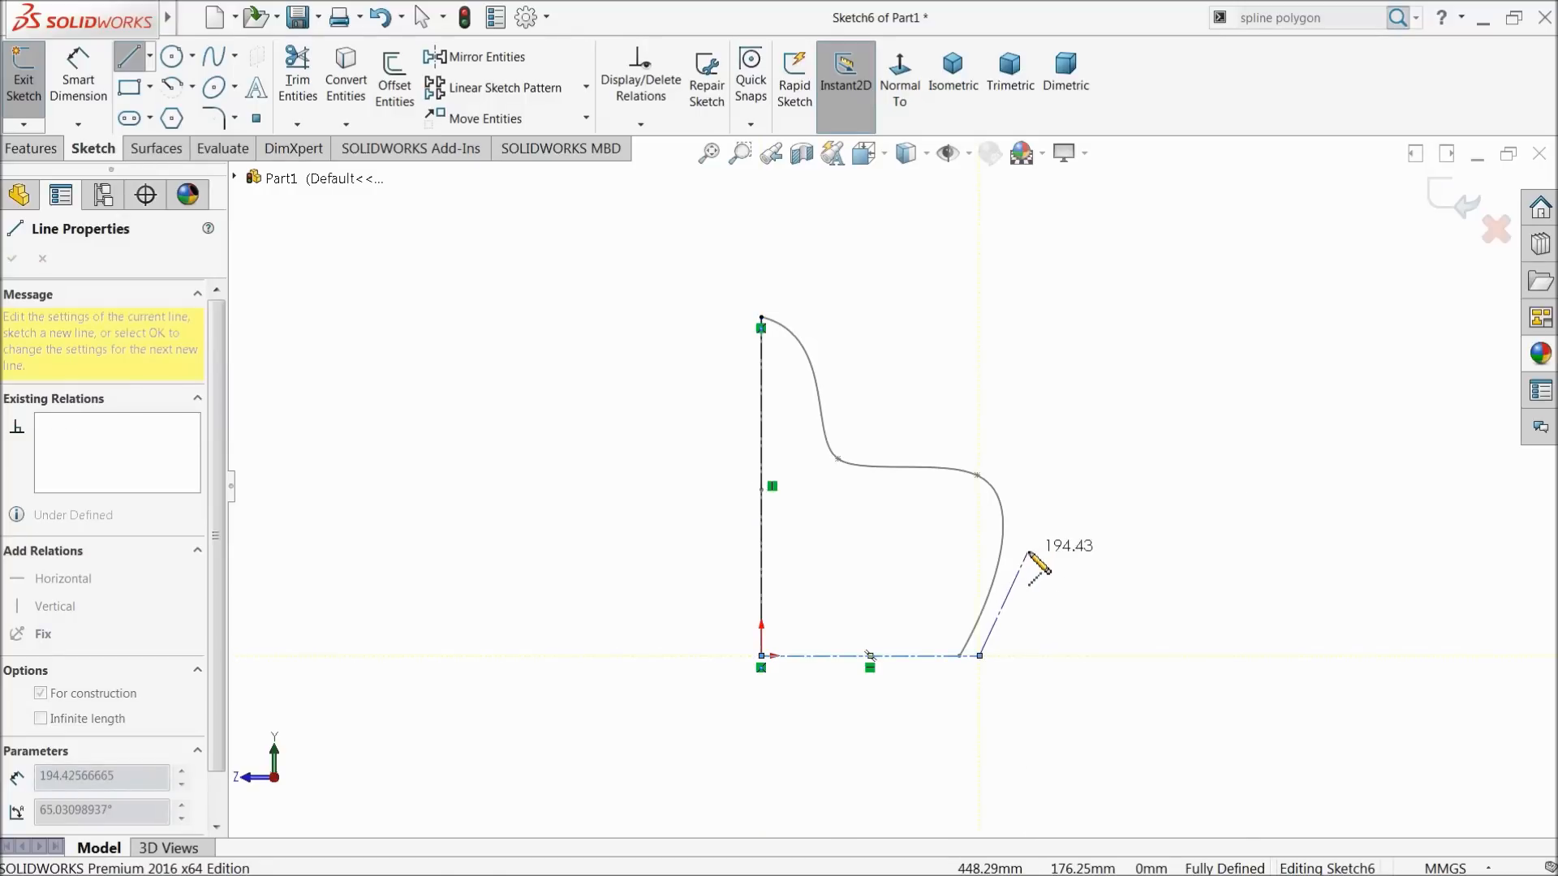
right_click(1028, 550)
left_click(1085, 566)
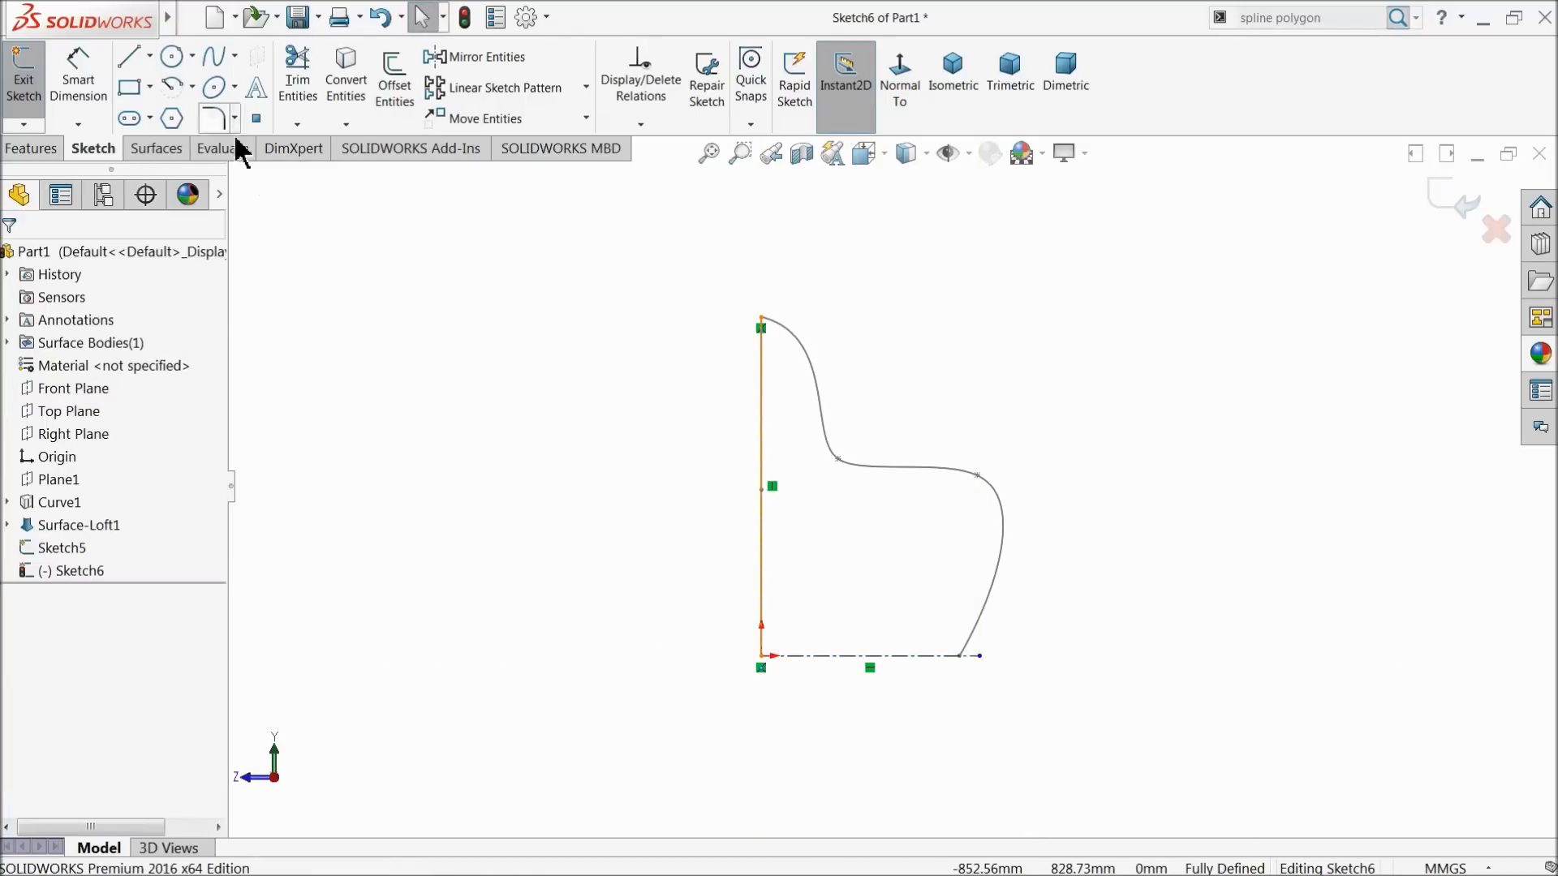
Draw a four-point spline from the base centerline, through points under the seat's front and rear bends, to behind the backrest's top
left_click(210, 56)
scroll(779, 486, "down", 2)
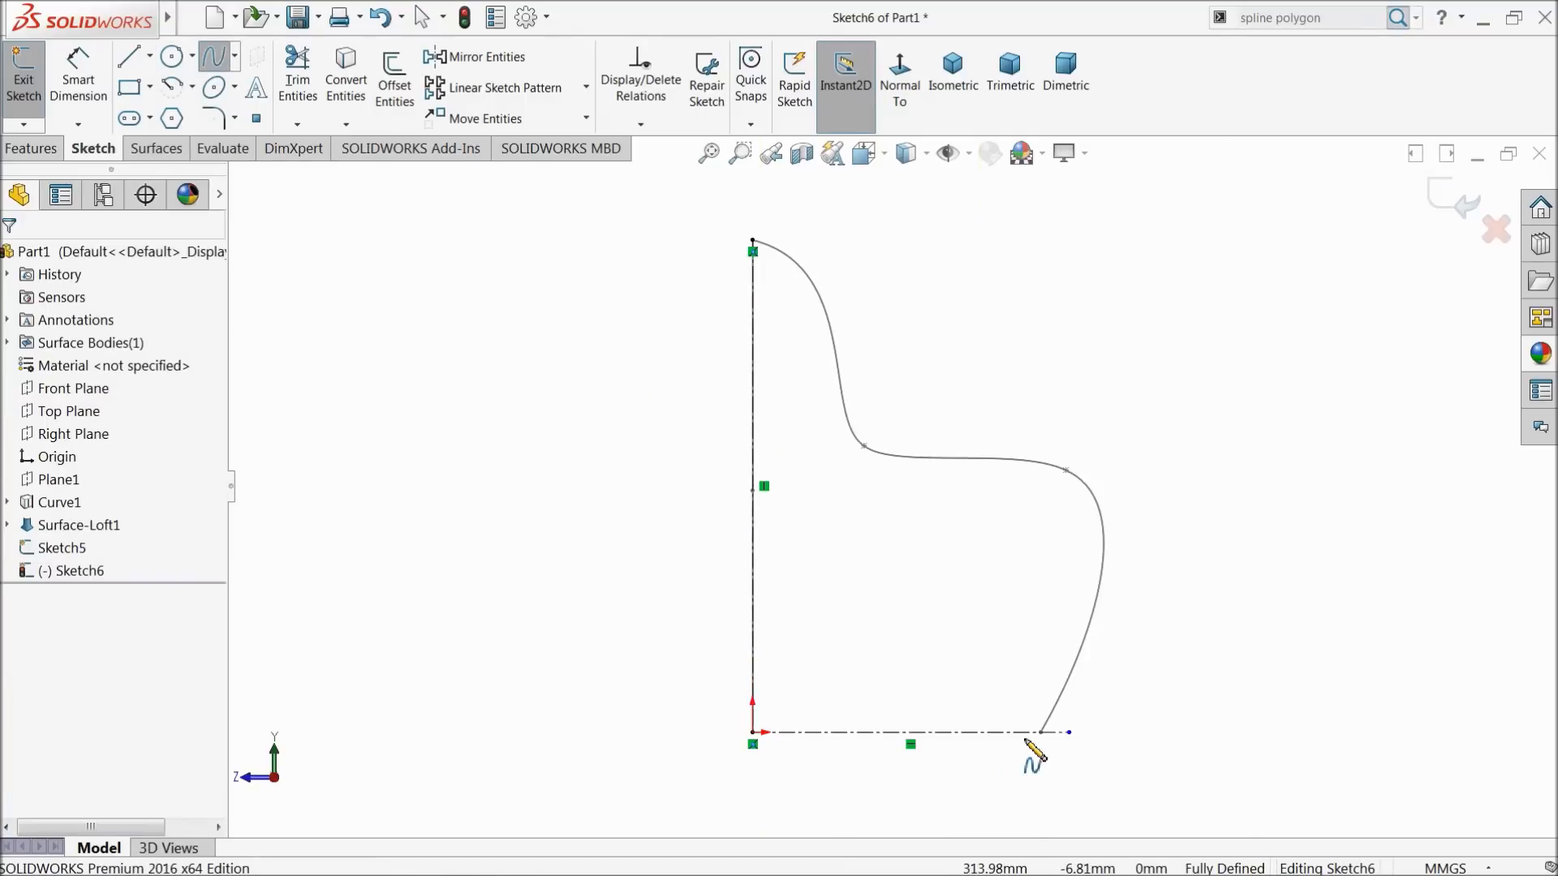
scroll(1034, 753, "down", 1)
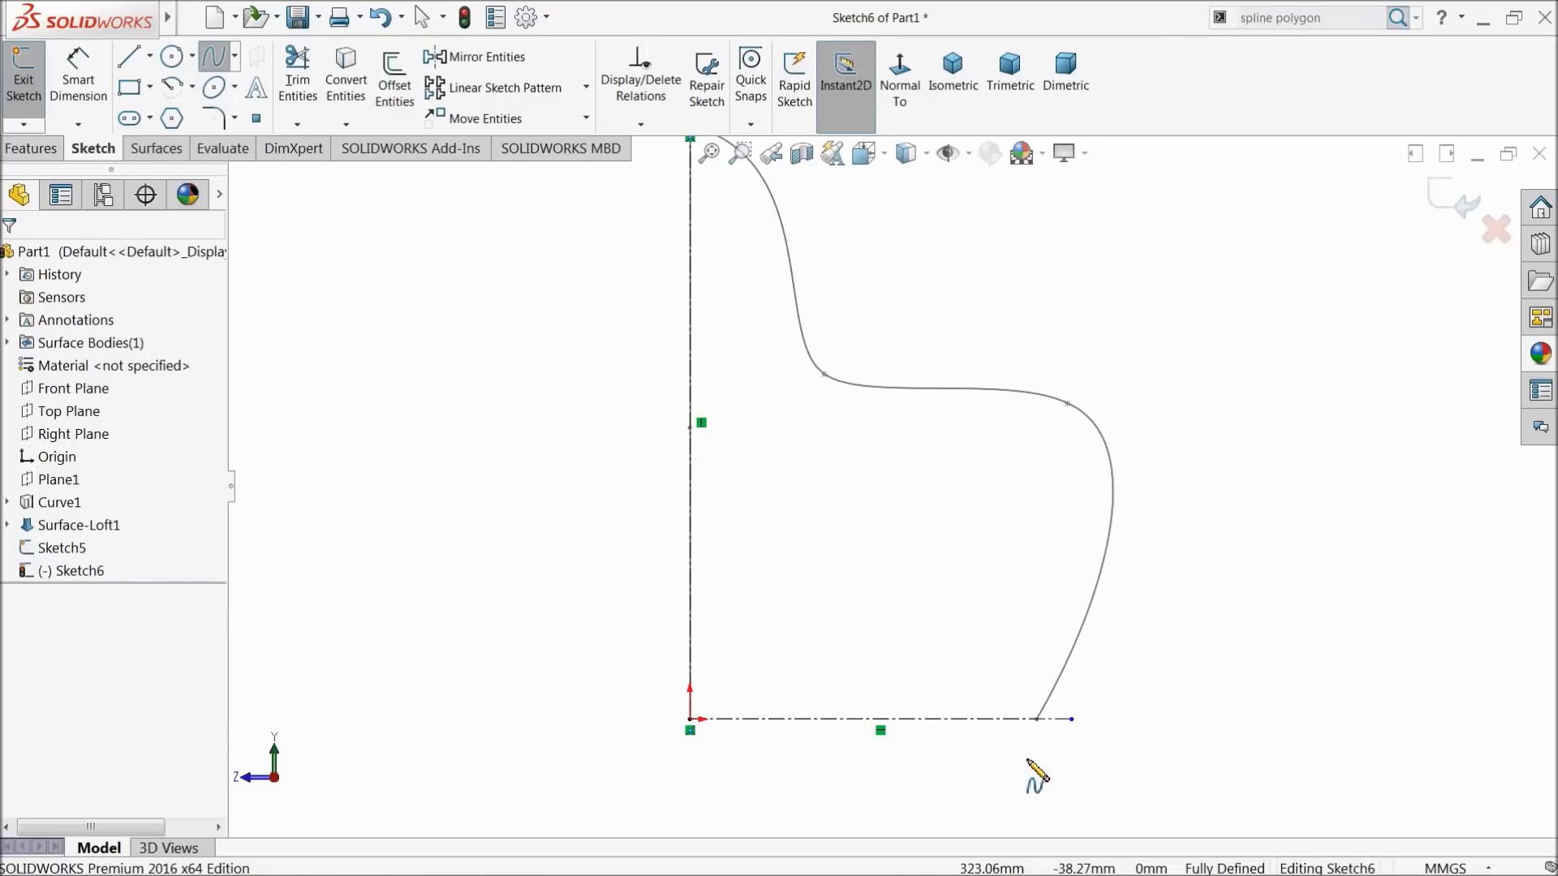
left_click(997, 718)
left_click(1071, 482)
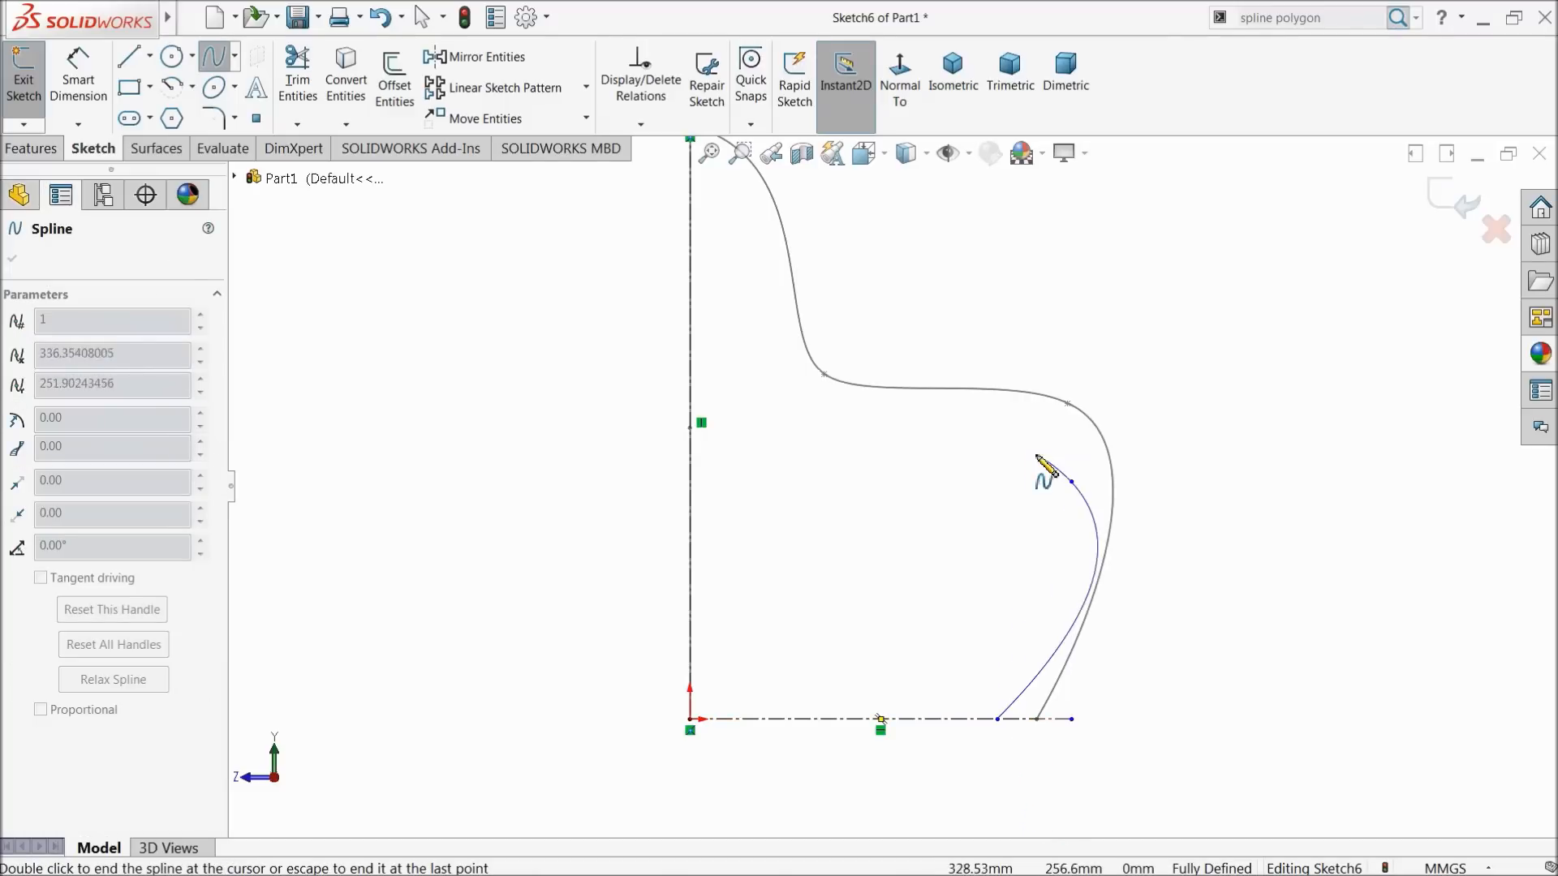
left_click(805, 408)
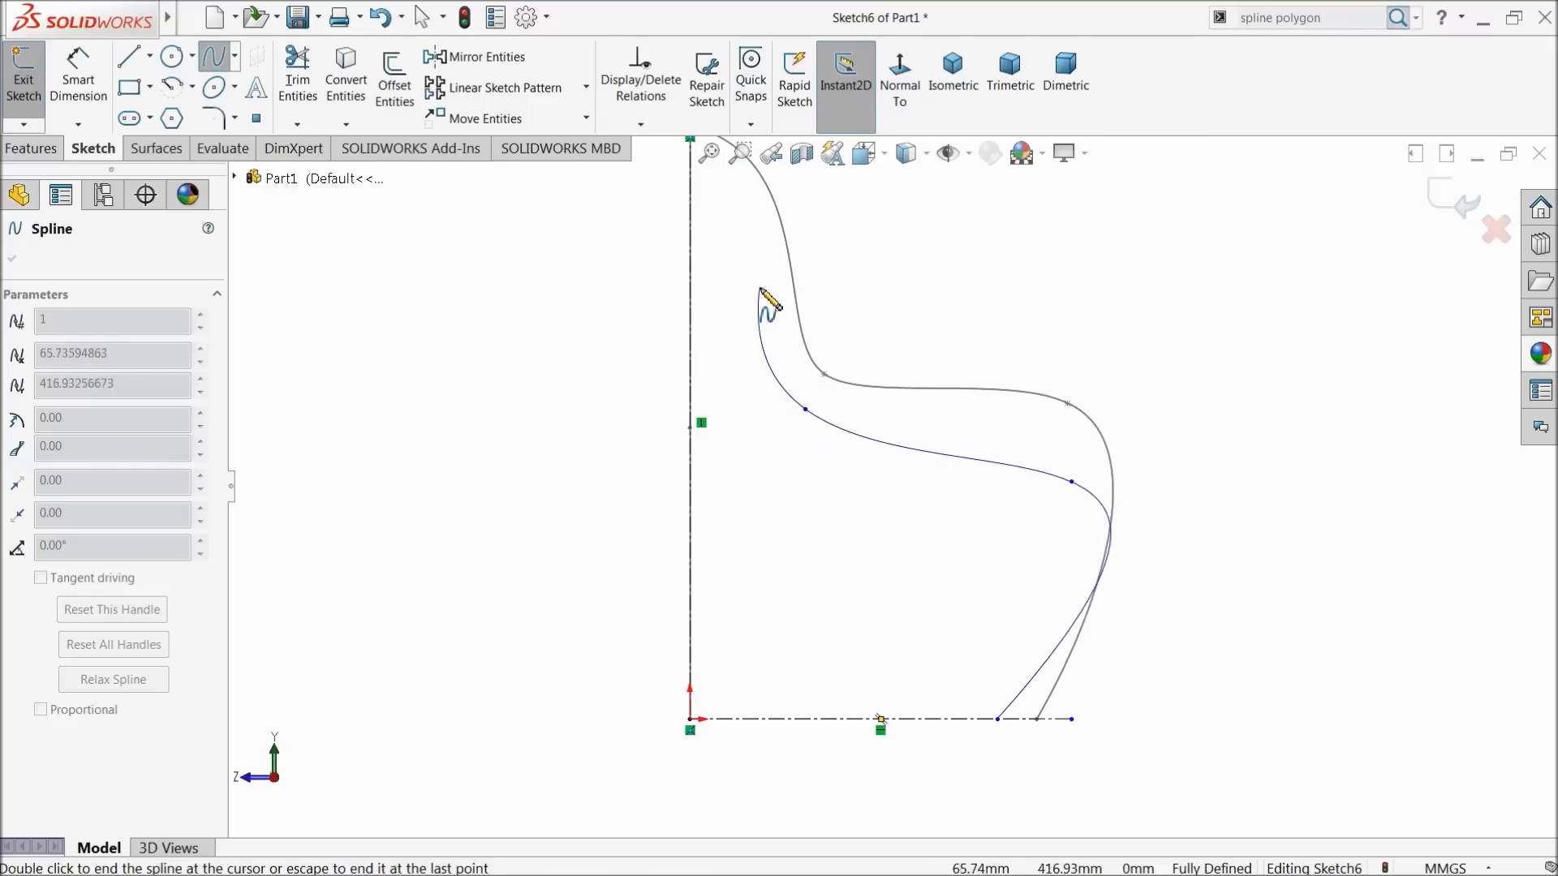
key("z")
left_click(690, 187)
right_click(690, 187)
left_click(751, 244)
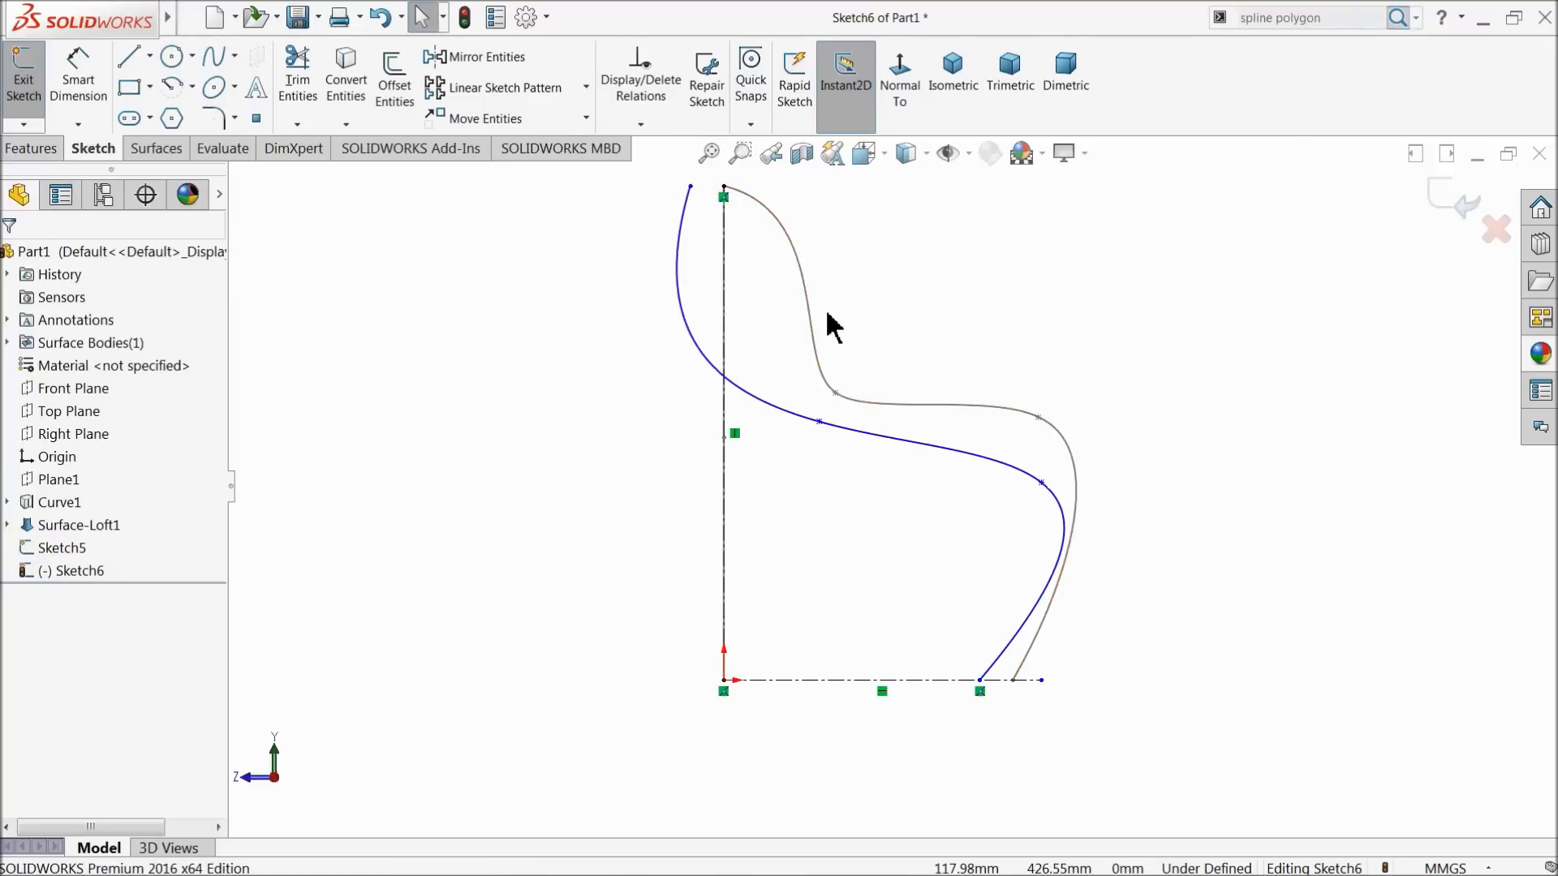
Connect the new spline's upper end to the backrest's top point with a short horizontal centerline
scroll(765, 331, "down", 6)
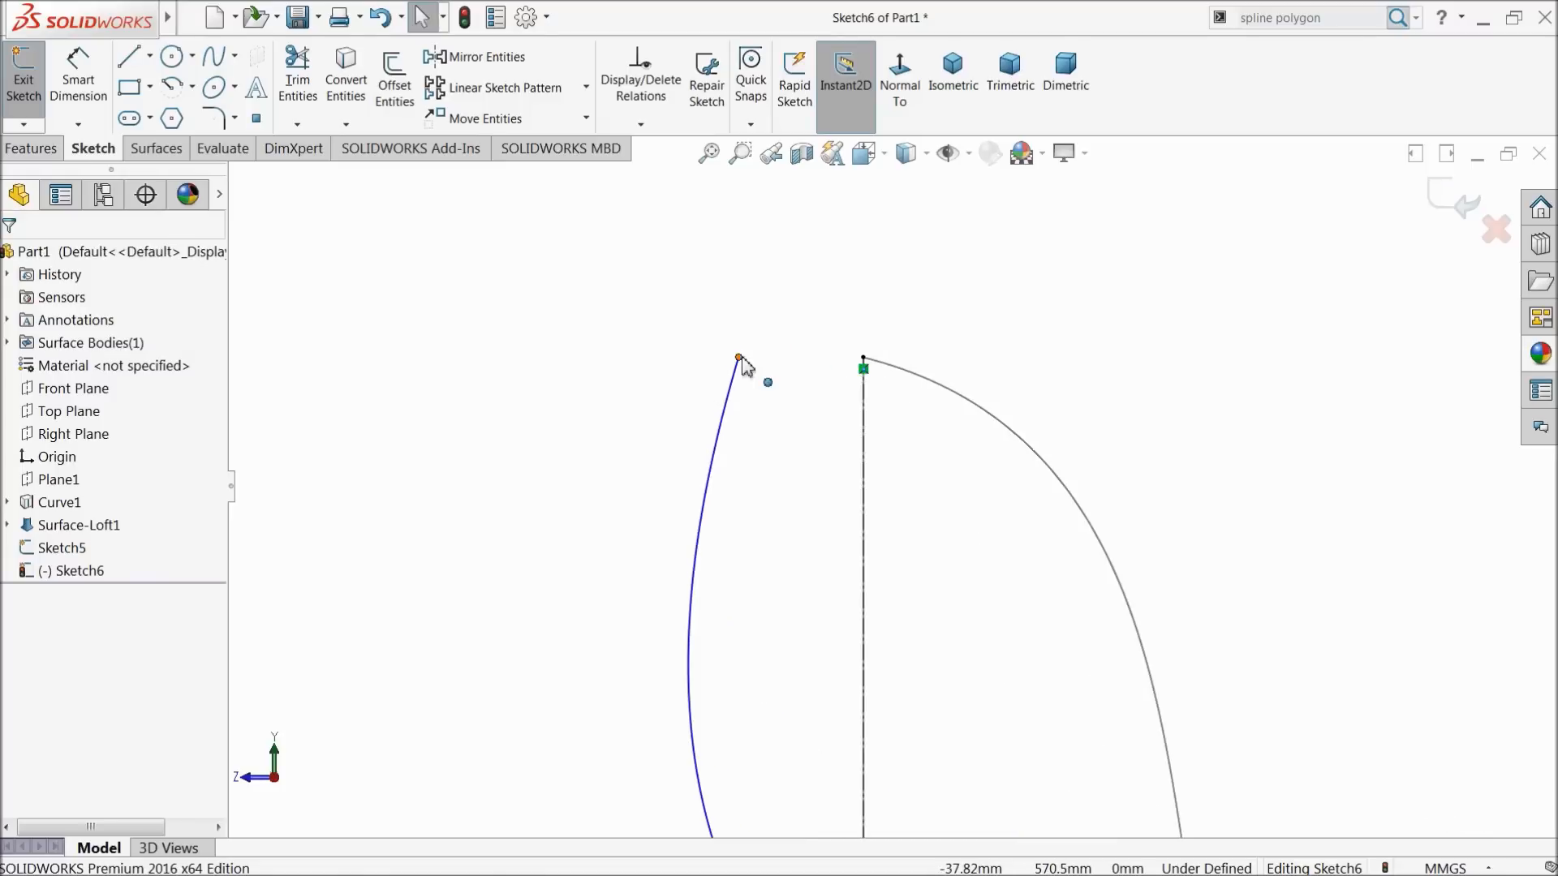
left_click(151, 56)
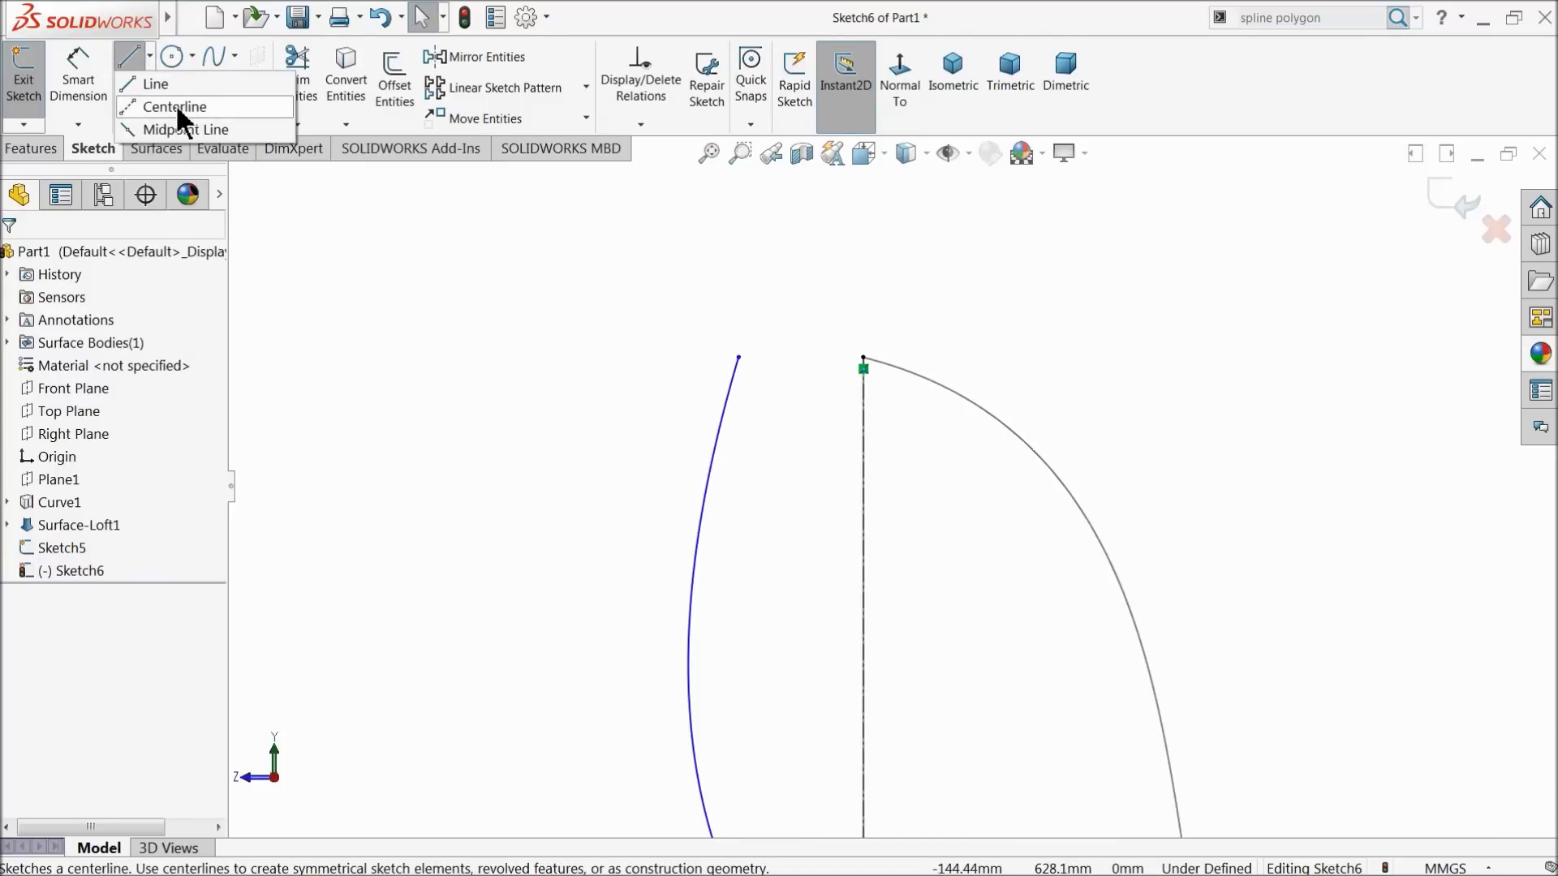
left_click(144, 79)
left_click(738, 358)
left_click(862, 358)
right_click(890, 305)
left_click(941, 316)
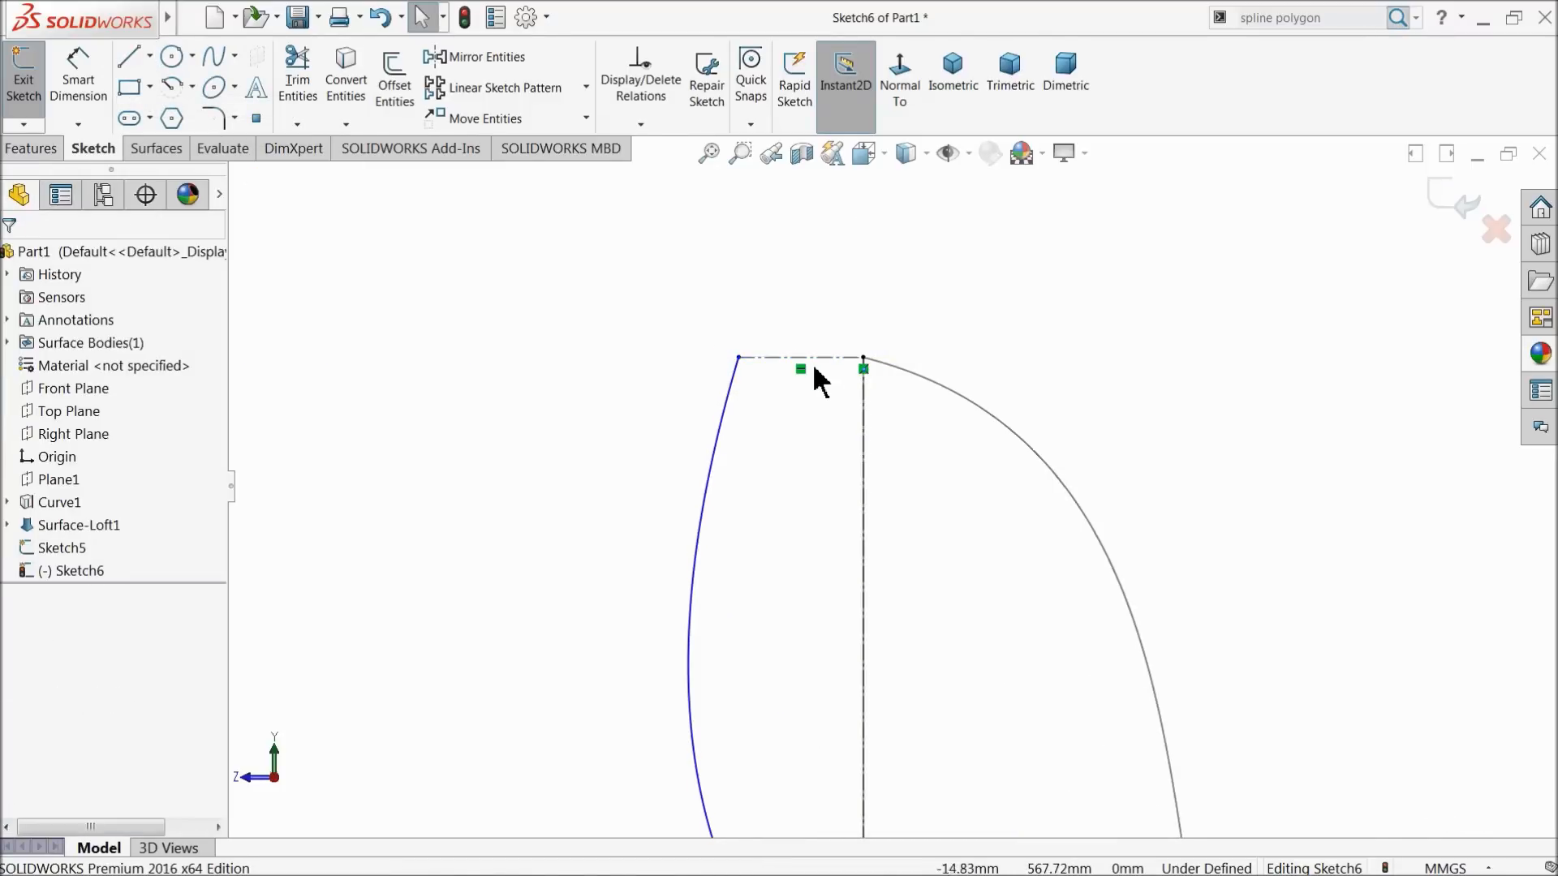
Dimension the short centerline at the backrest's top to 15 mm
left_click(98, 68)
left_click(791, 359)
left_click(794, 319)
type("15")
key("Return")
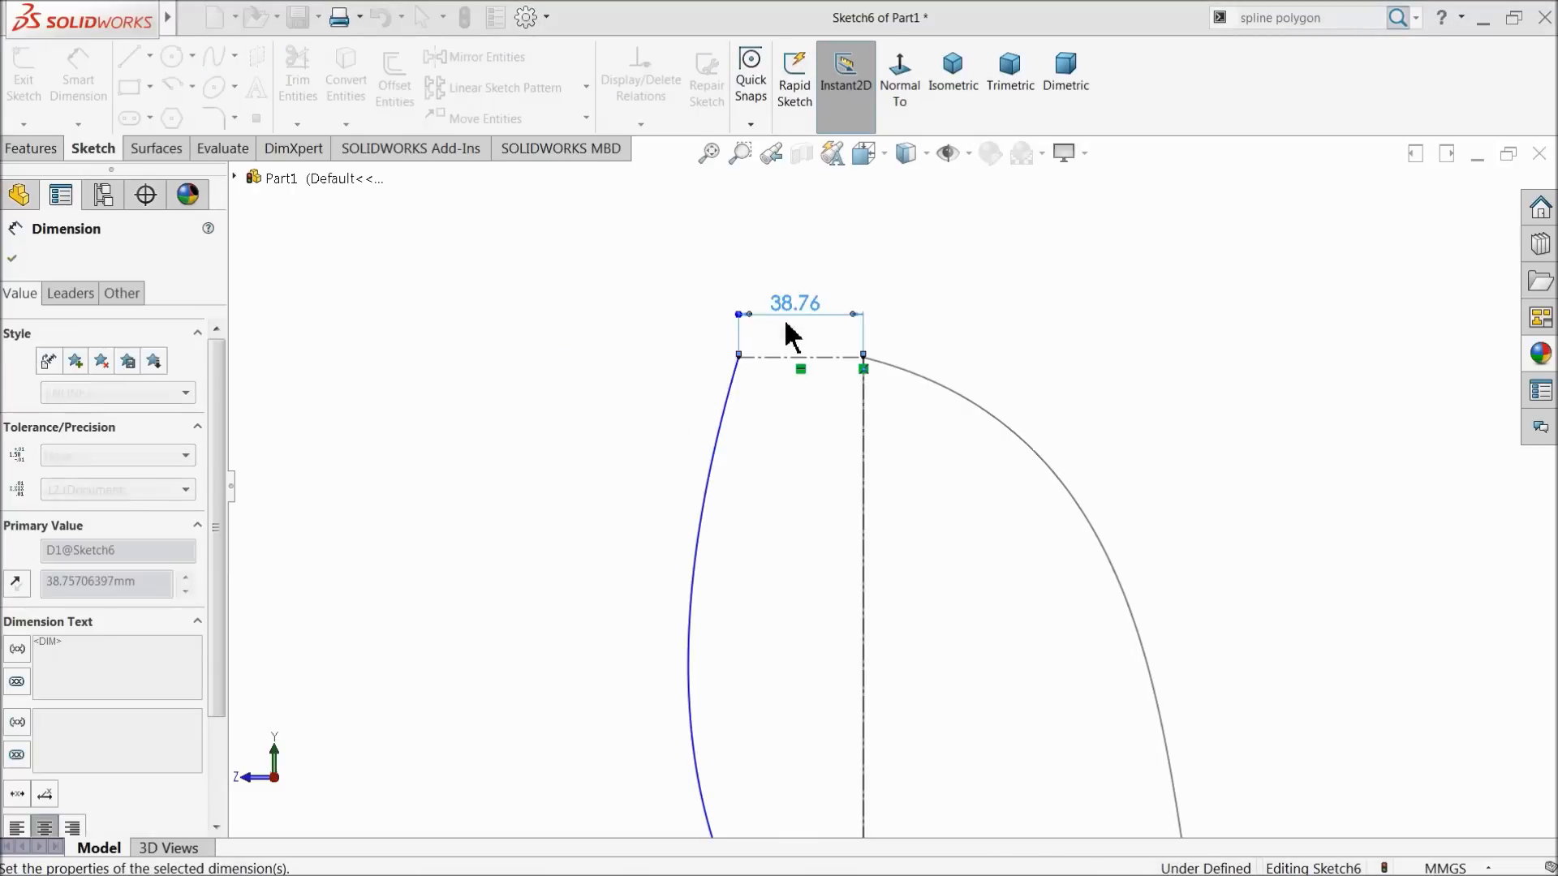
left_click(12, 259)
Dimension the new spline's lower endpoint 303 mm horizontally from the origin
scroll(936, 486, "up", 10)
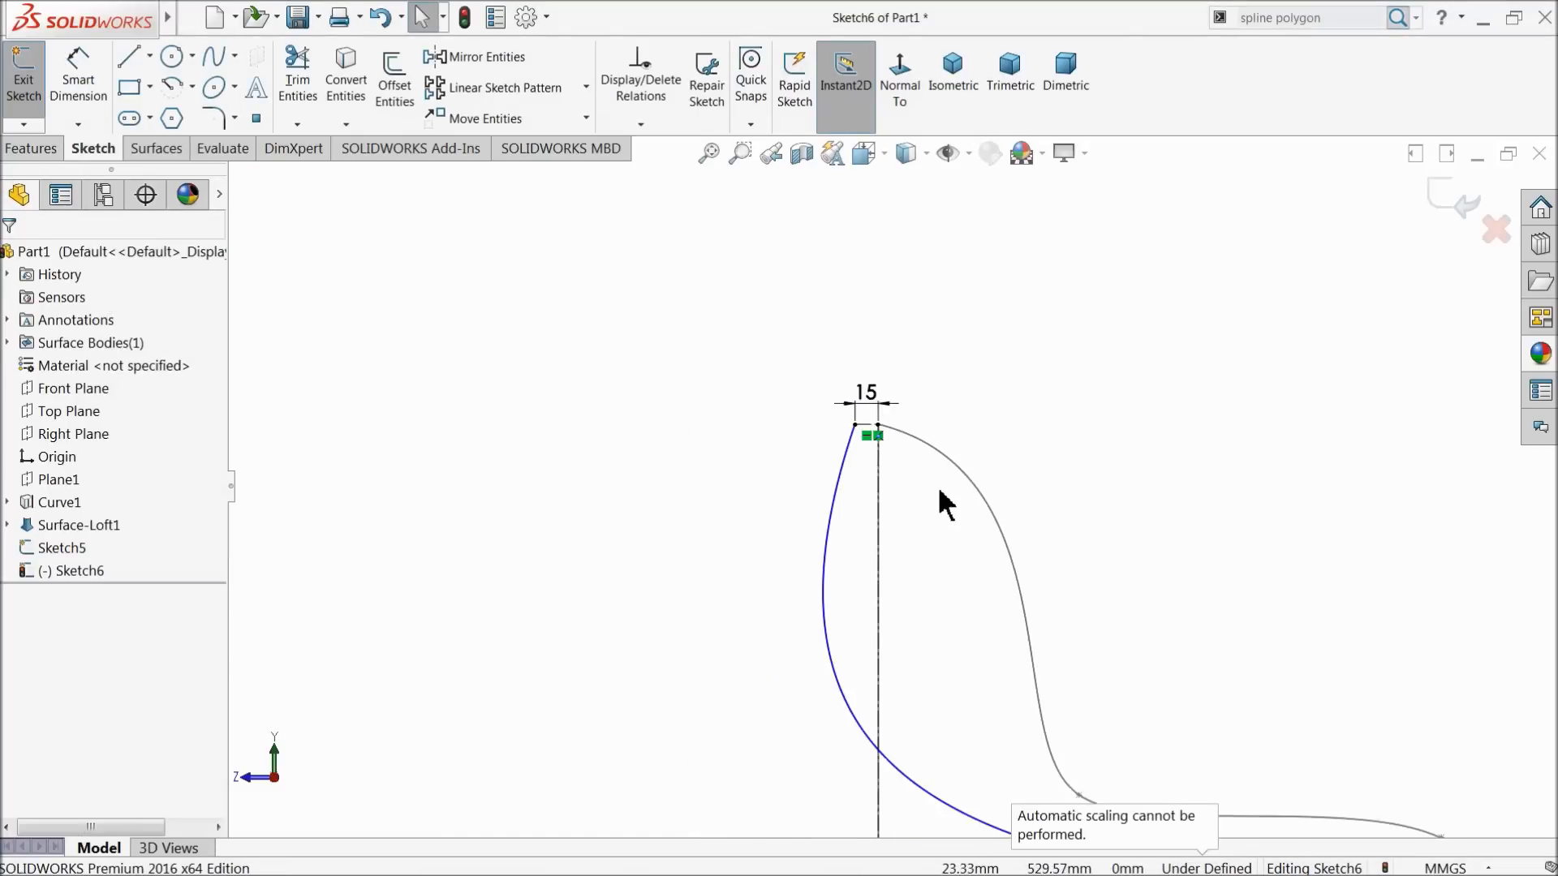
scroll(1027, 636, "down", 4)
scroll(939, 697, "up", 2)
scroll(893, 556, "down", 6)
scroll(892, 535, "up", 2)
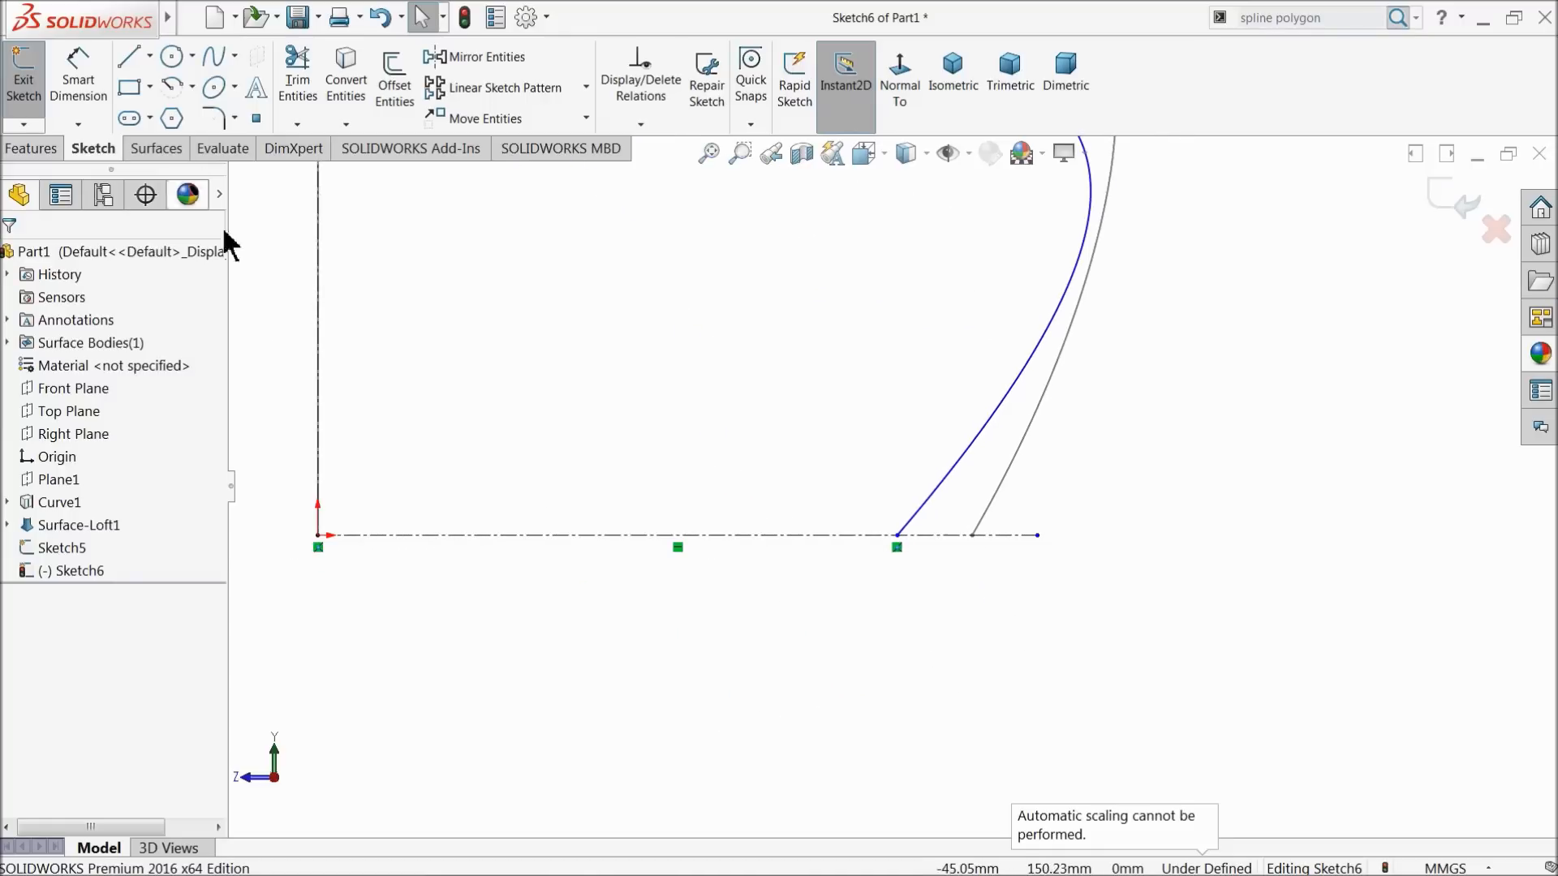
left_click(80, 97)
left_click(318, 536)
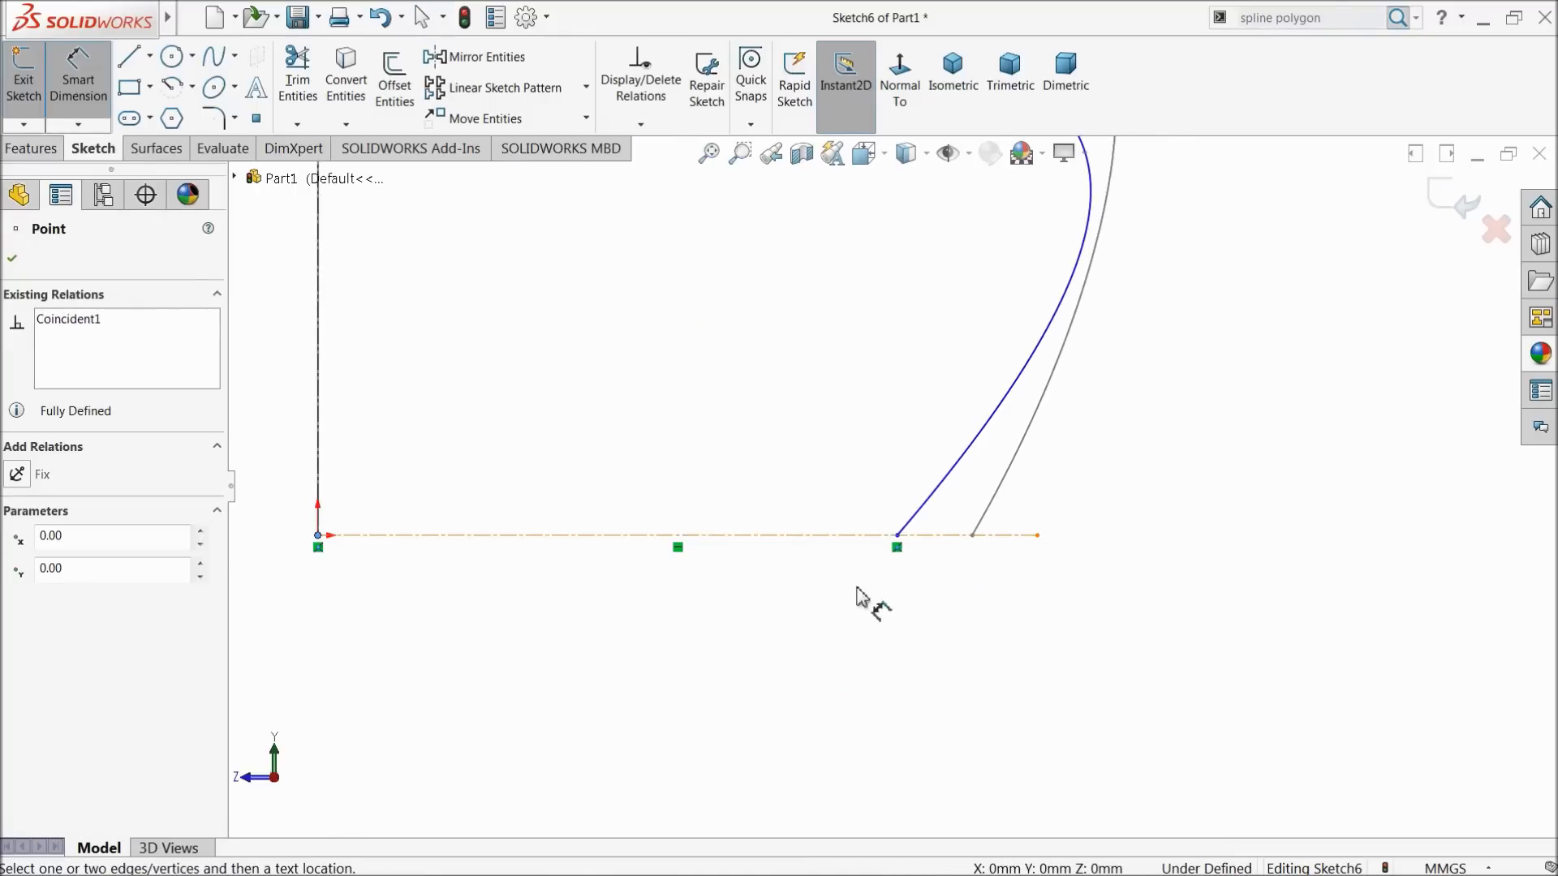
left_click(896, 535)
left_click(605, 610)
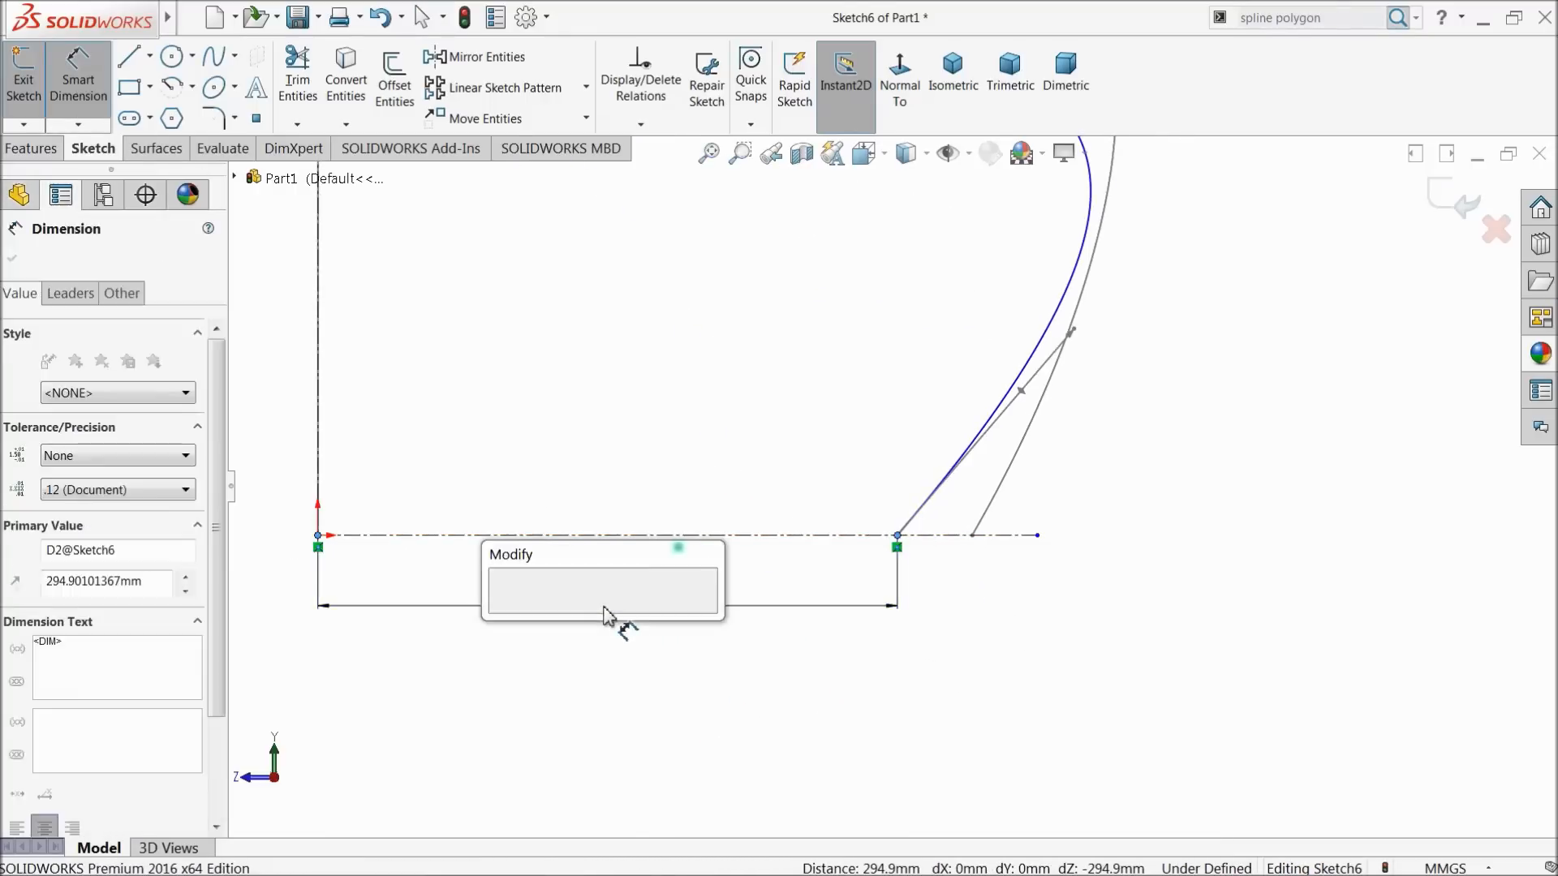
type("303")
left_click(503, 611)
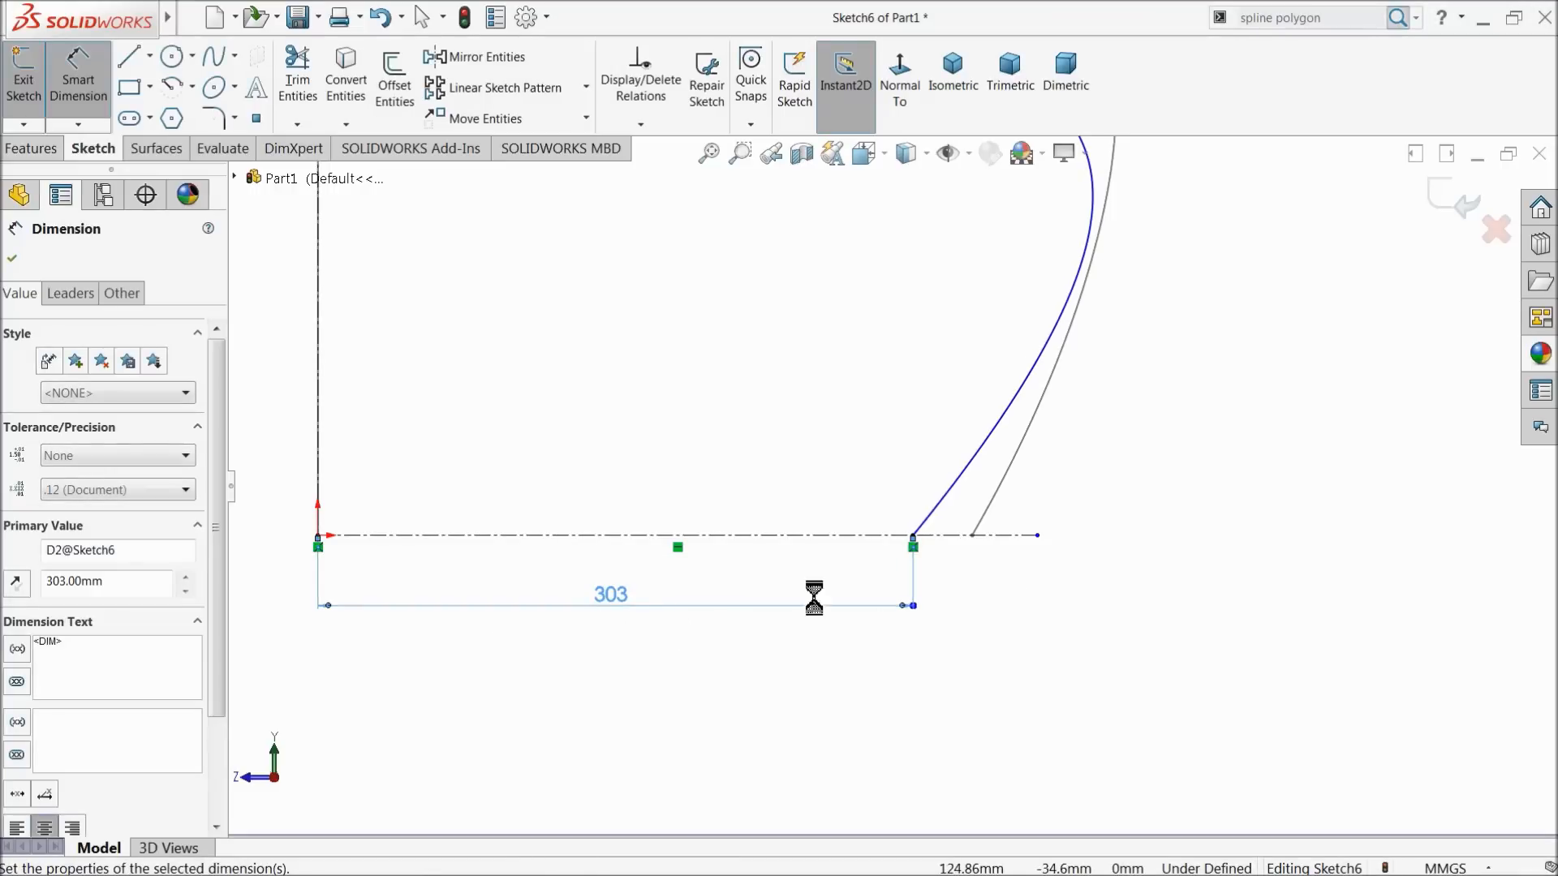
Dimension the angle between the spline's lower-end tangent handle and the base centerline as 60°
scroll(925, 536, "down", 2)
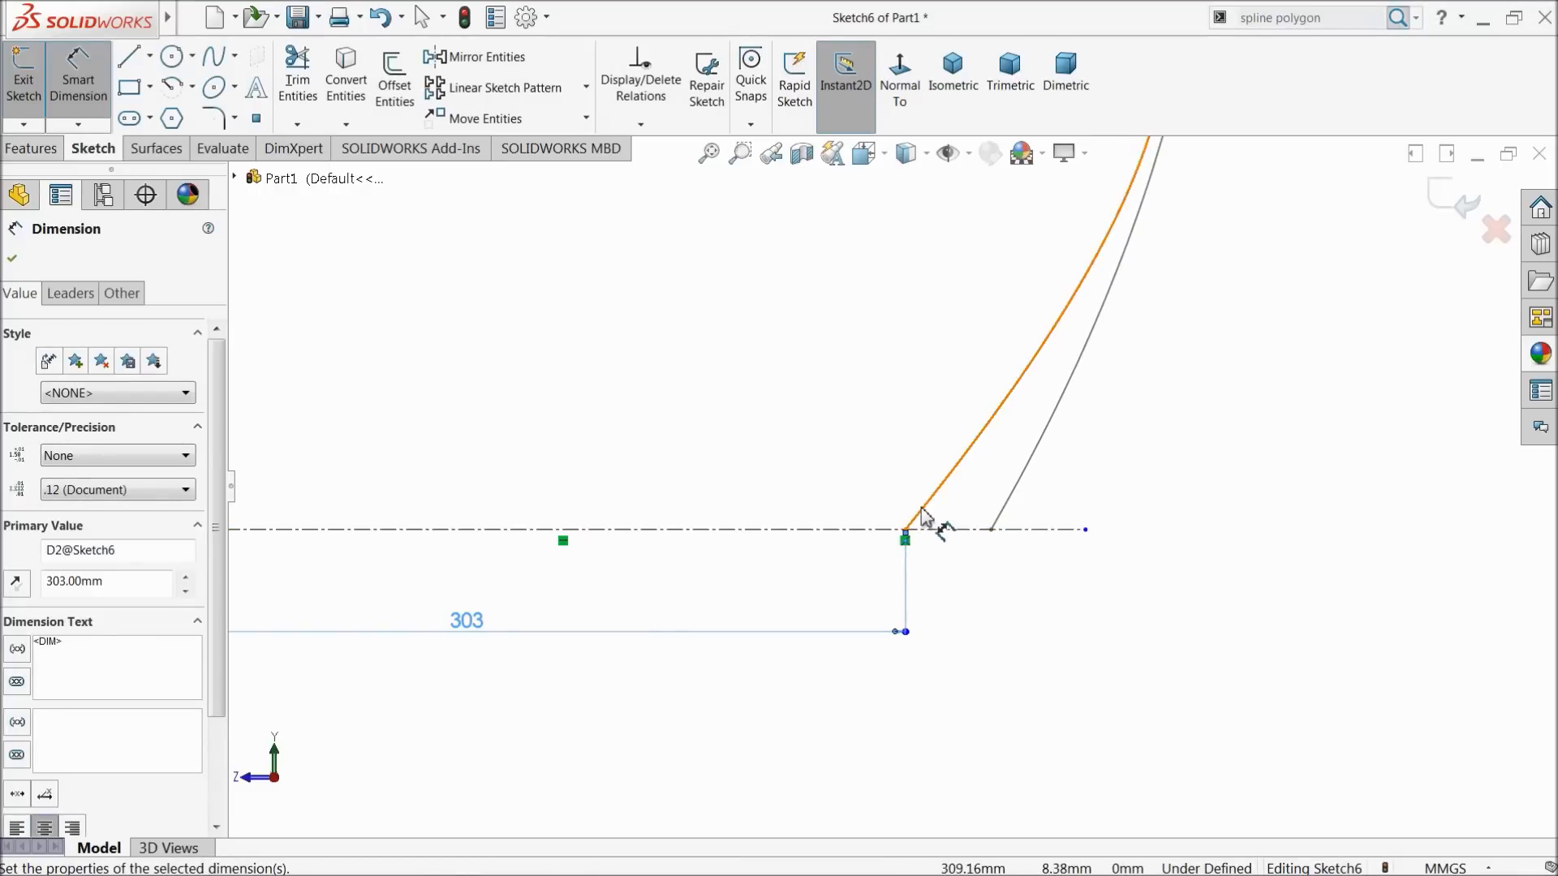
left_click(917, 523)
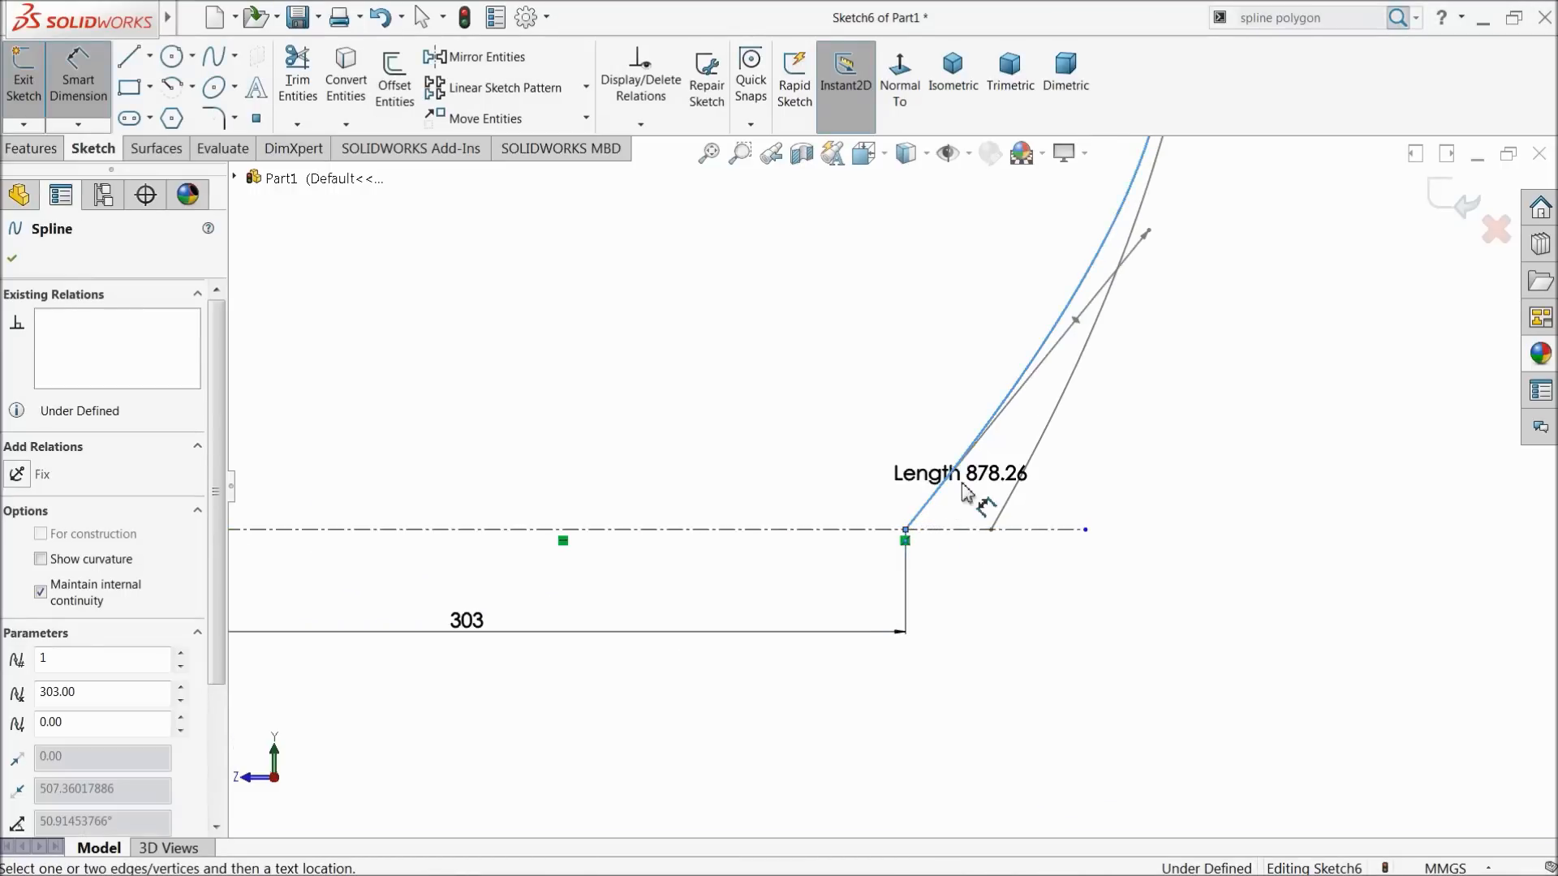
left_click(1077, 321)
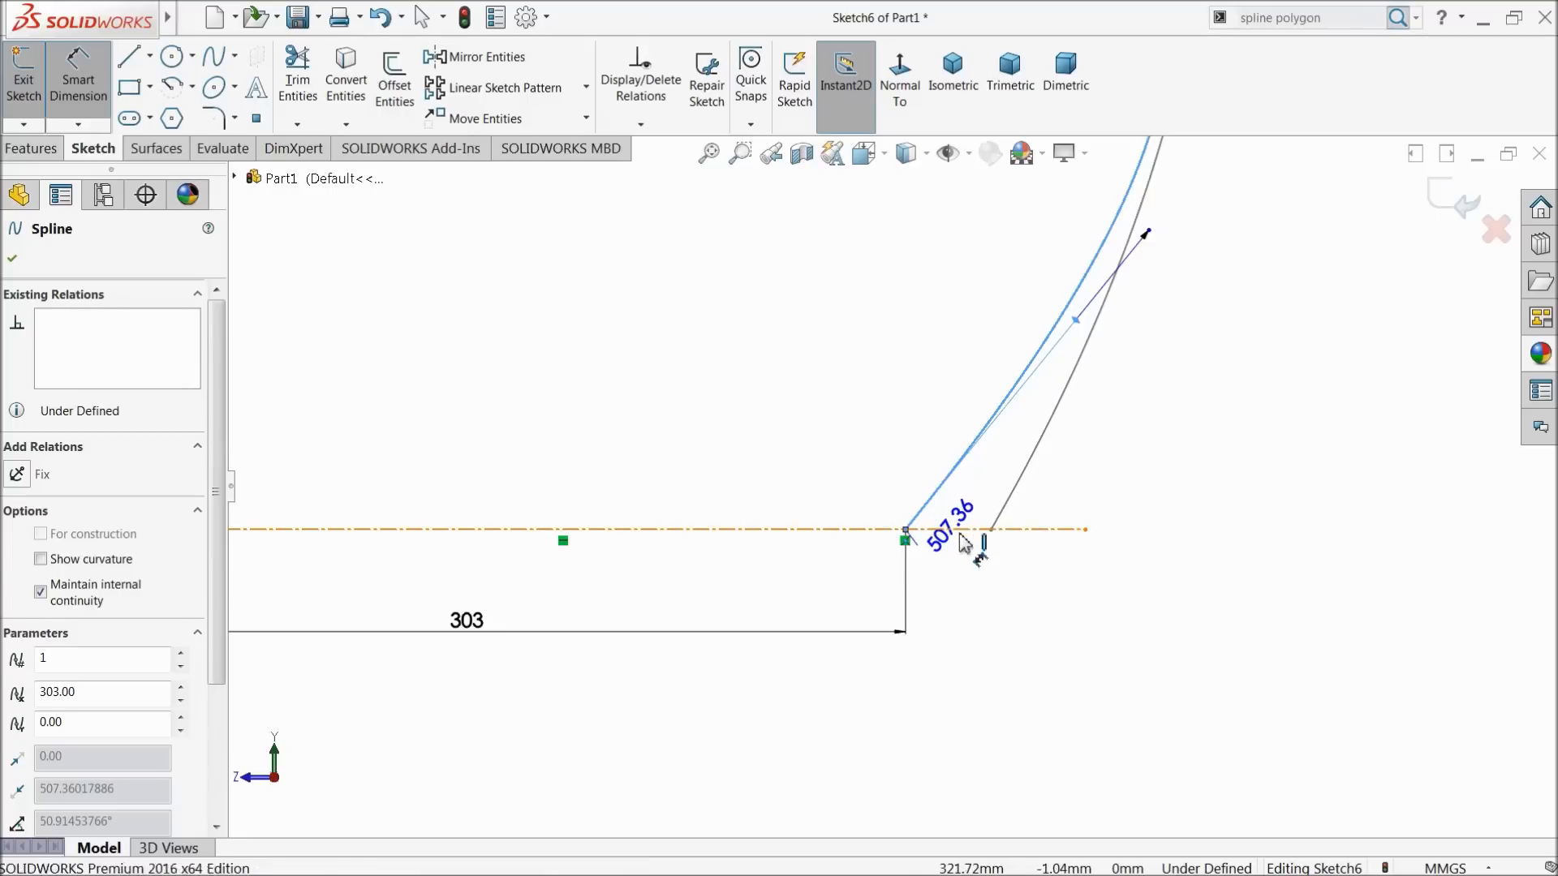
left_click(959, 529)
left_click(1165, 438)
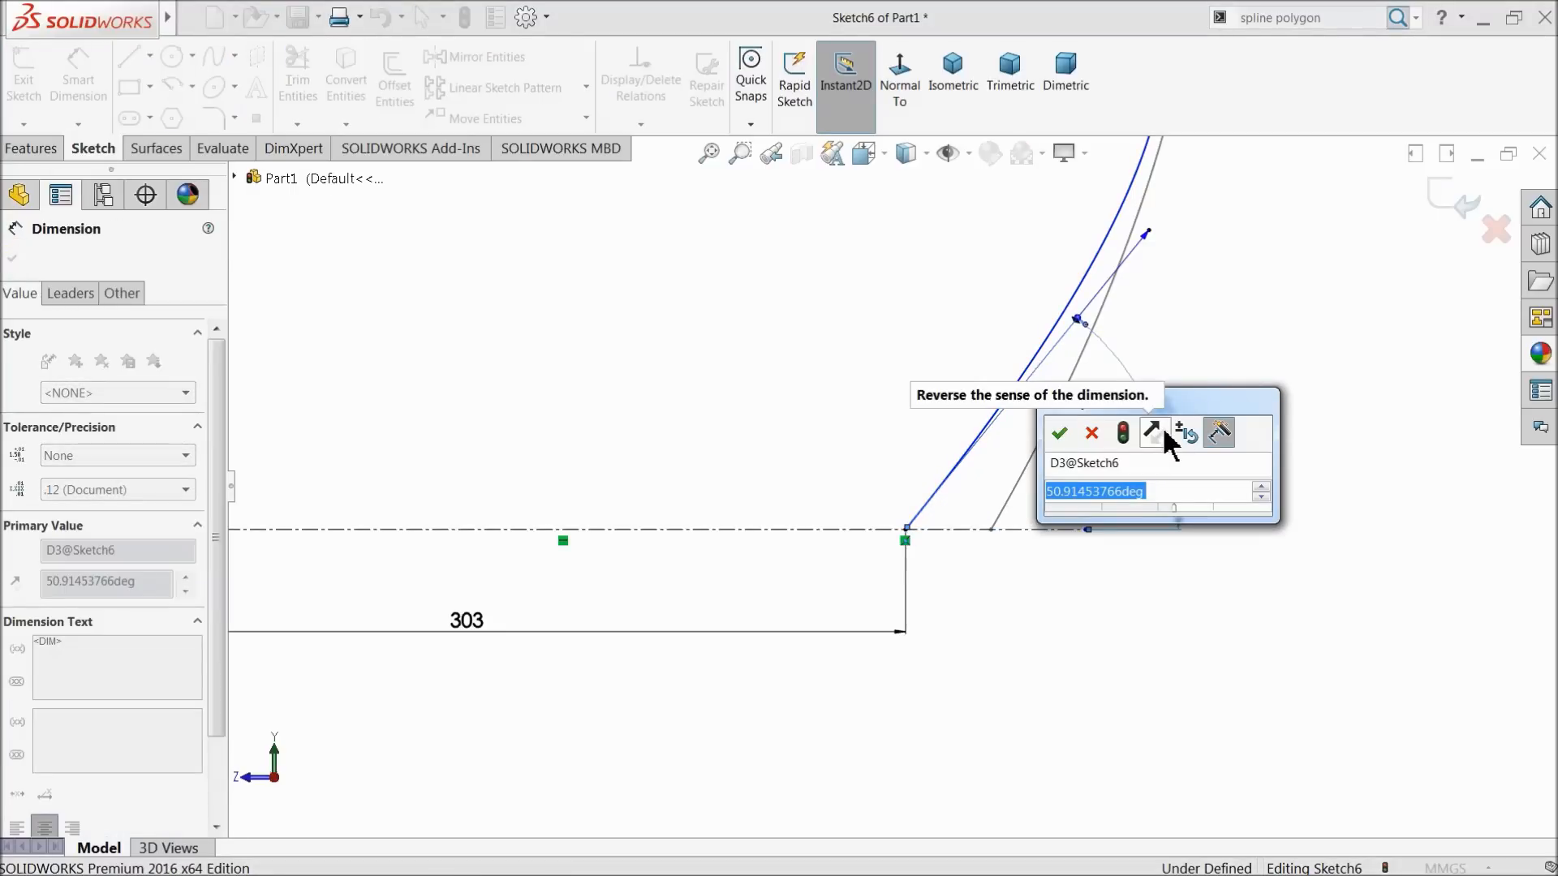
type("60")
left_click(1059, 434)
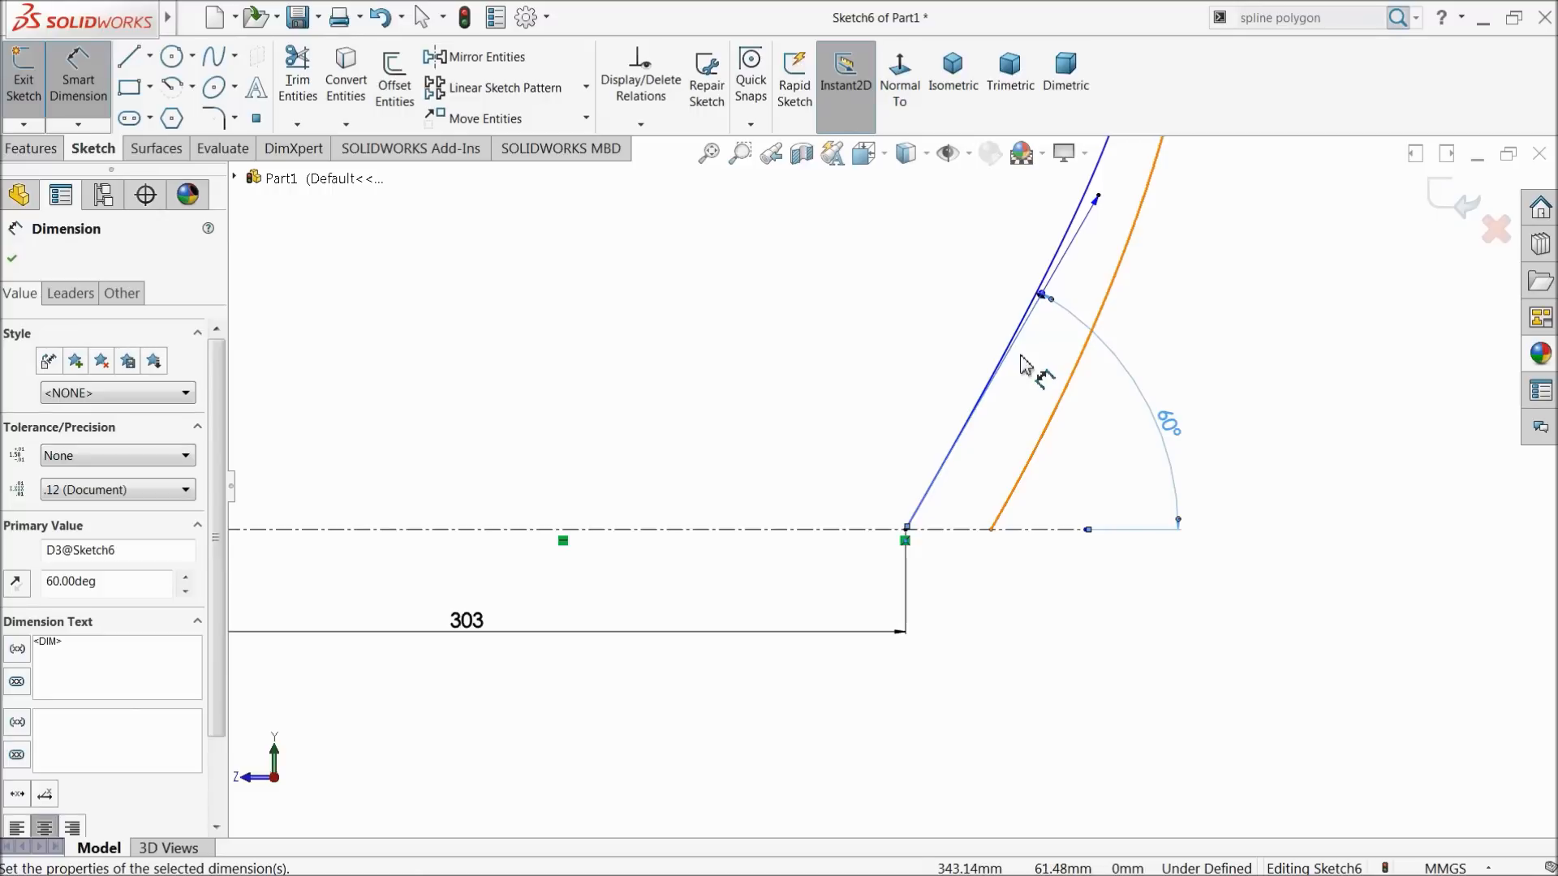
Dimension the lower-end tangent handle's magnitude as 200 mm and end dimensioning
left_click(1097, 200)
left_click(1233, 315)
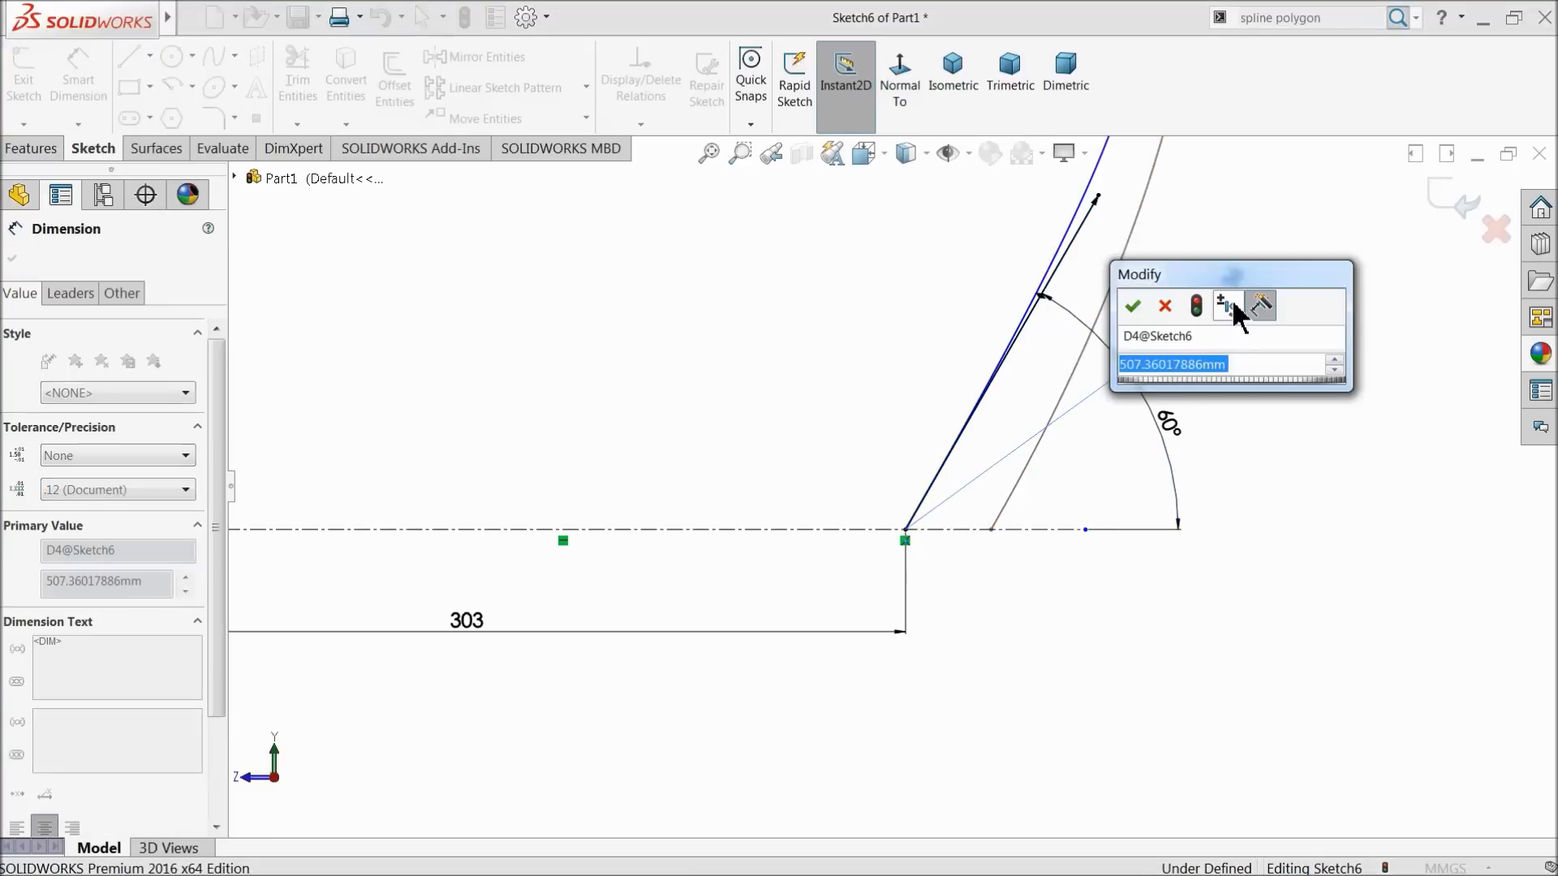
type("200")
key("Return")
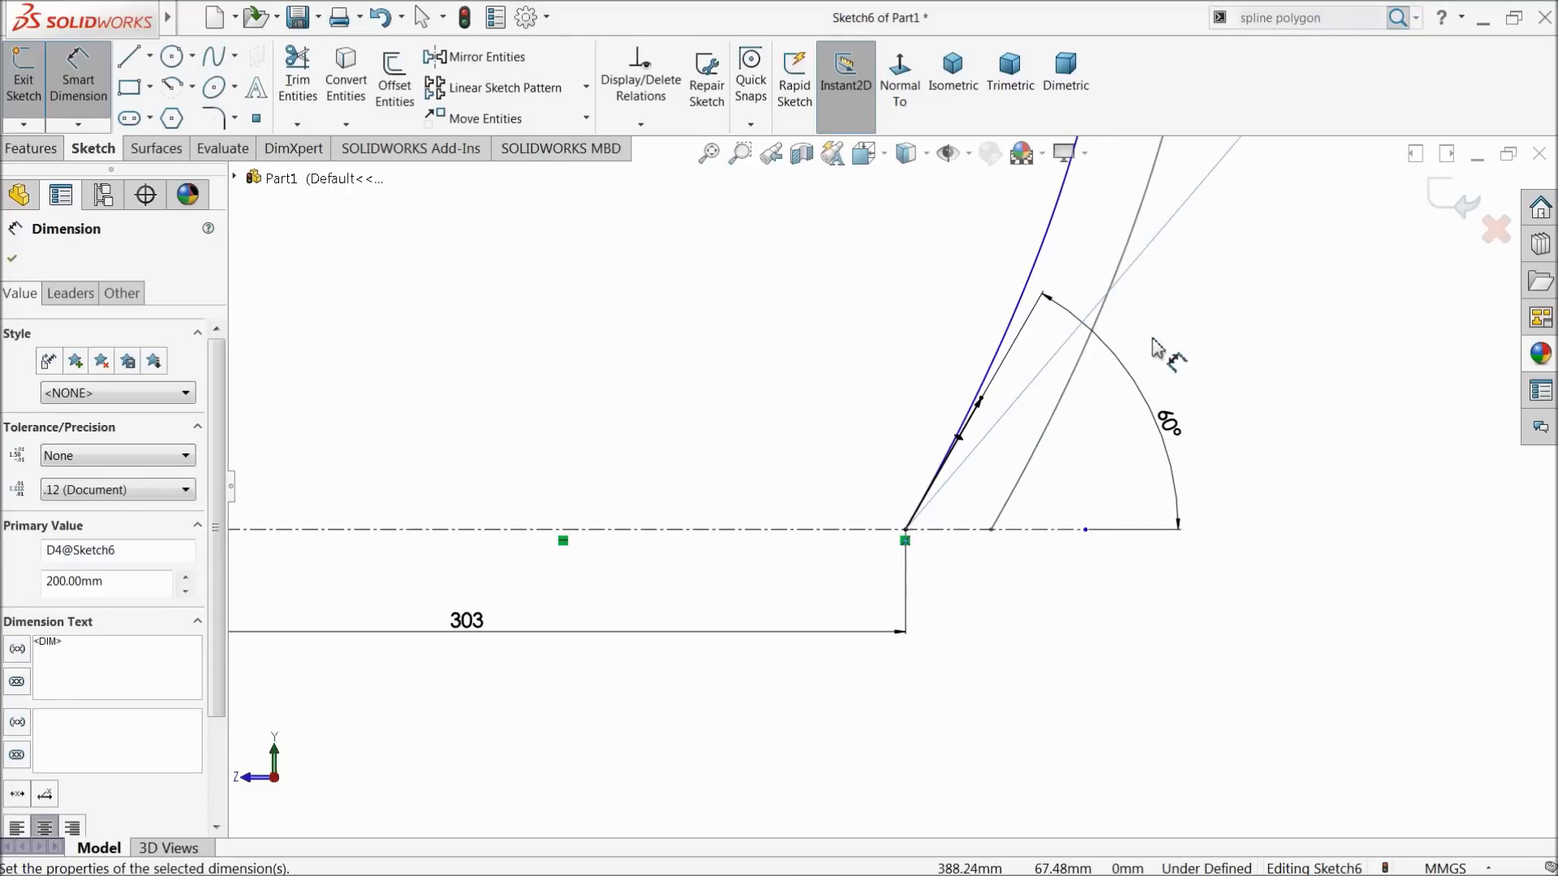
key("z")
scroll(1013, 359, "up", 2)
scroll(949, 356, "down", 4)
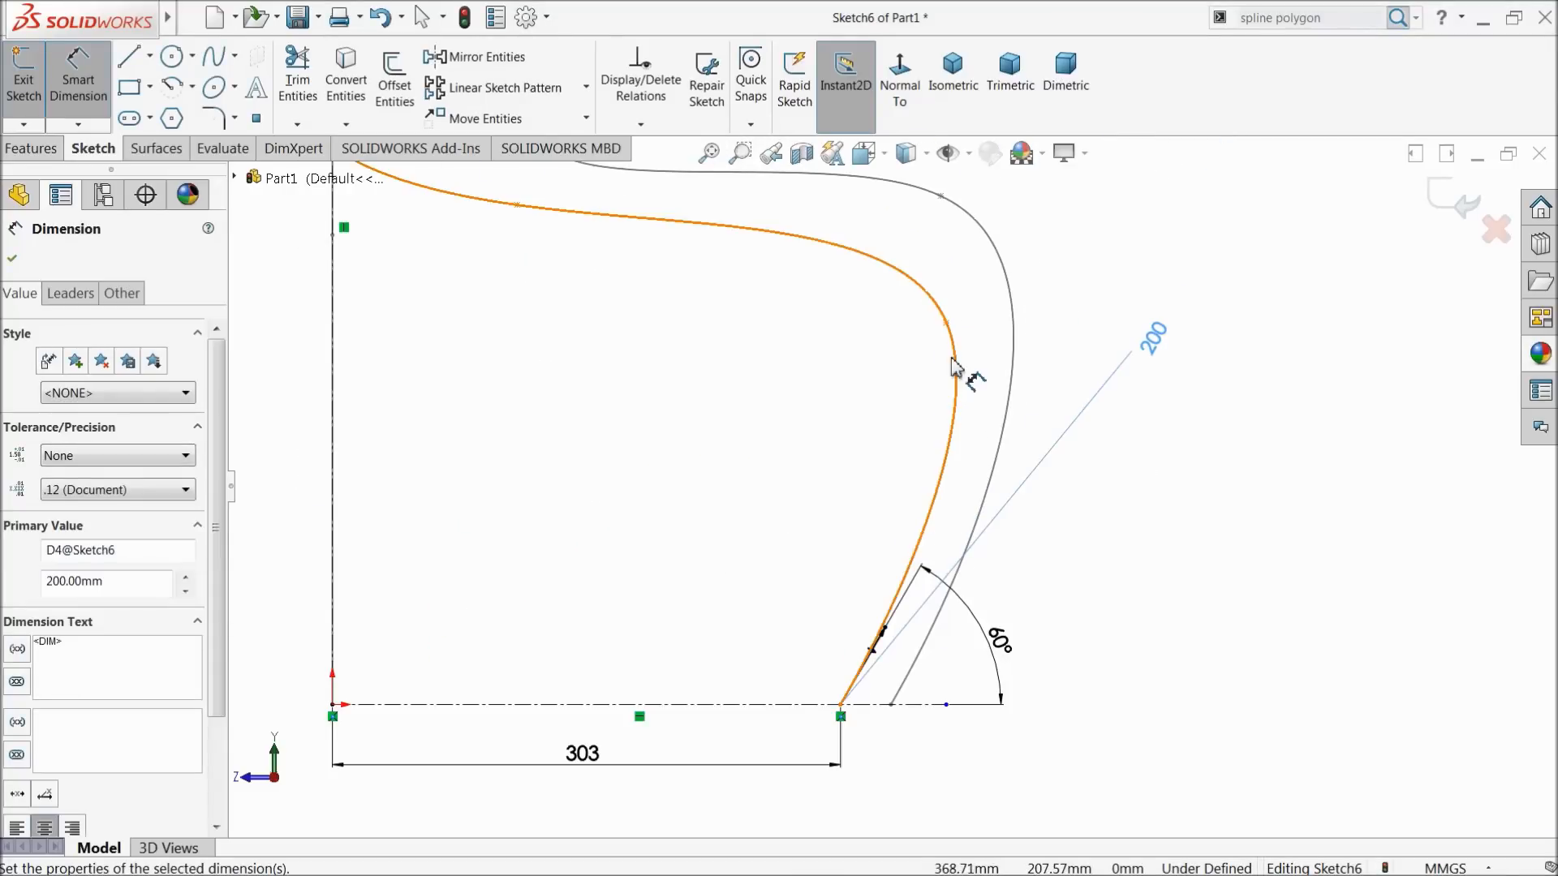
key("Escape")
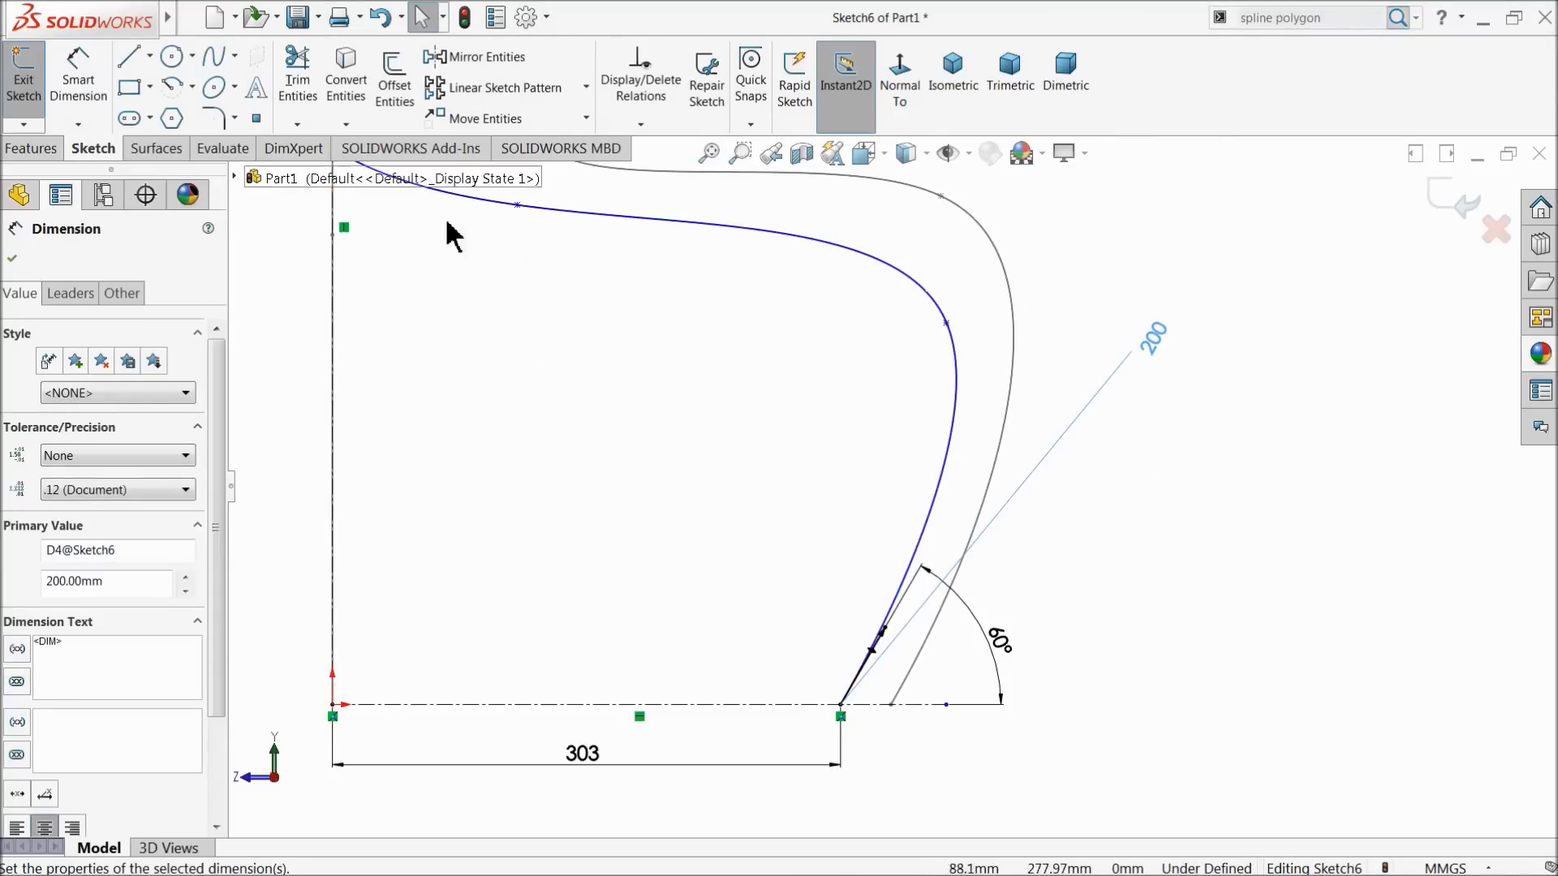
Add a vertical relation between the original side curve's front-bend point and the new spline's point below it
scroll(871, 285, "up", 1)
scroll(893, 276, "down", 3)
left_click(975, 246)
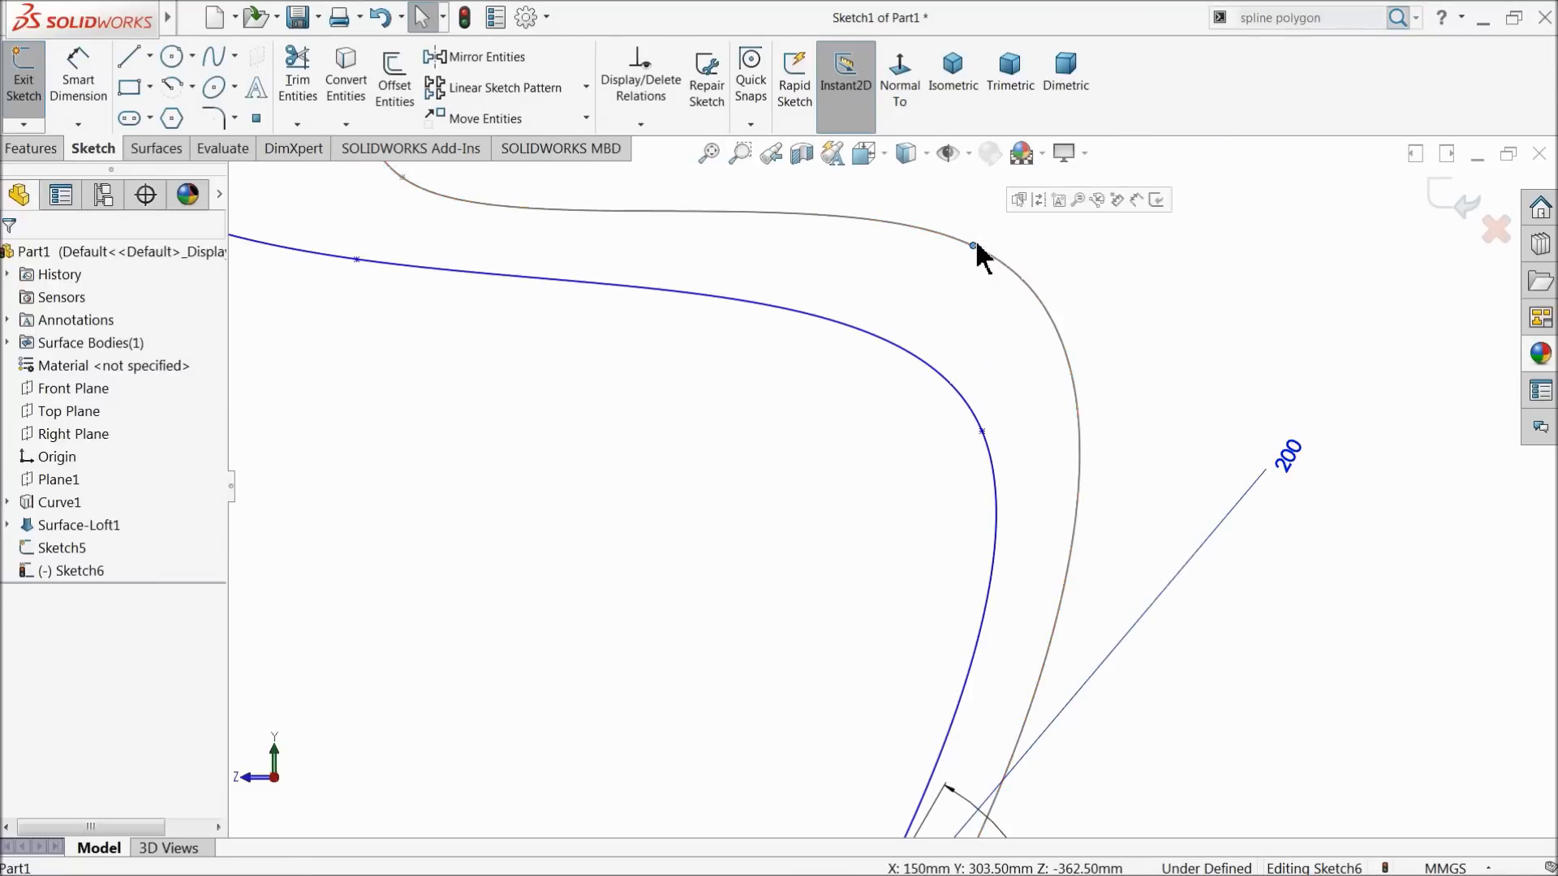
left_click(982, 432, "ctrl")
left_click(1051, 372)
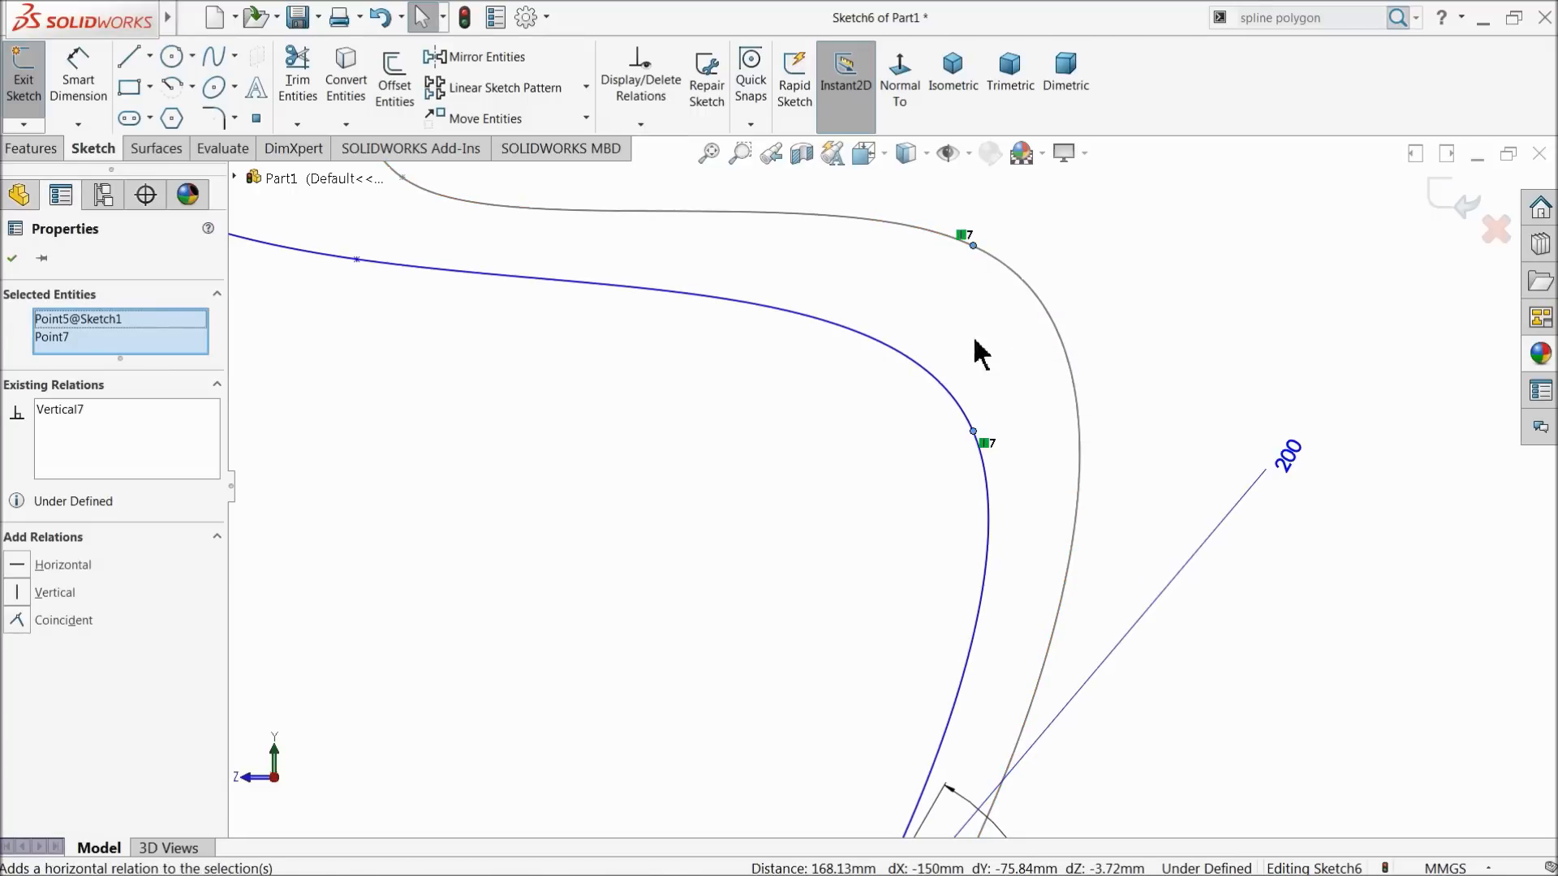
Dimension the vertical distance between the two front-bend points as 65 mm
left_click(78, 79)
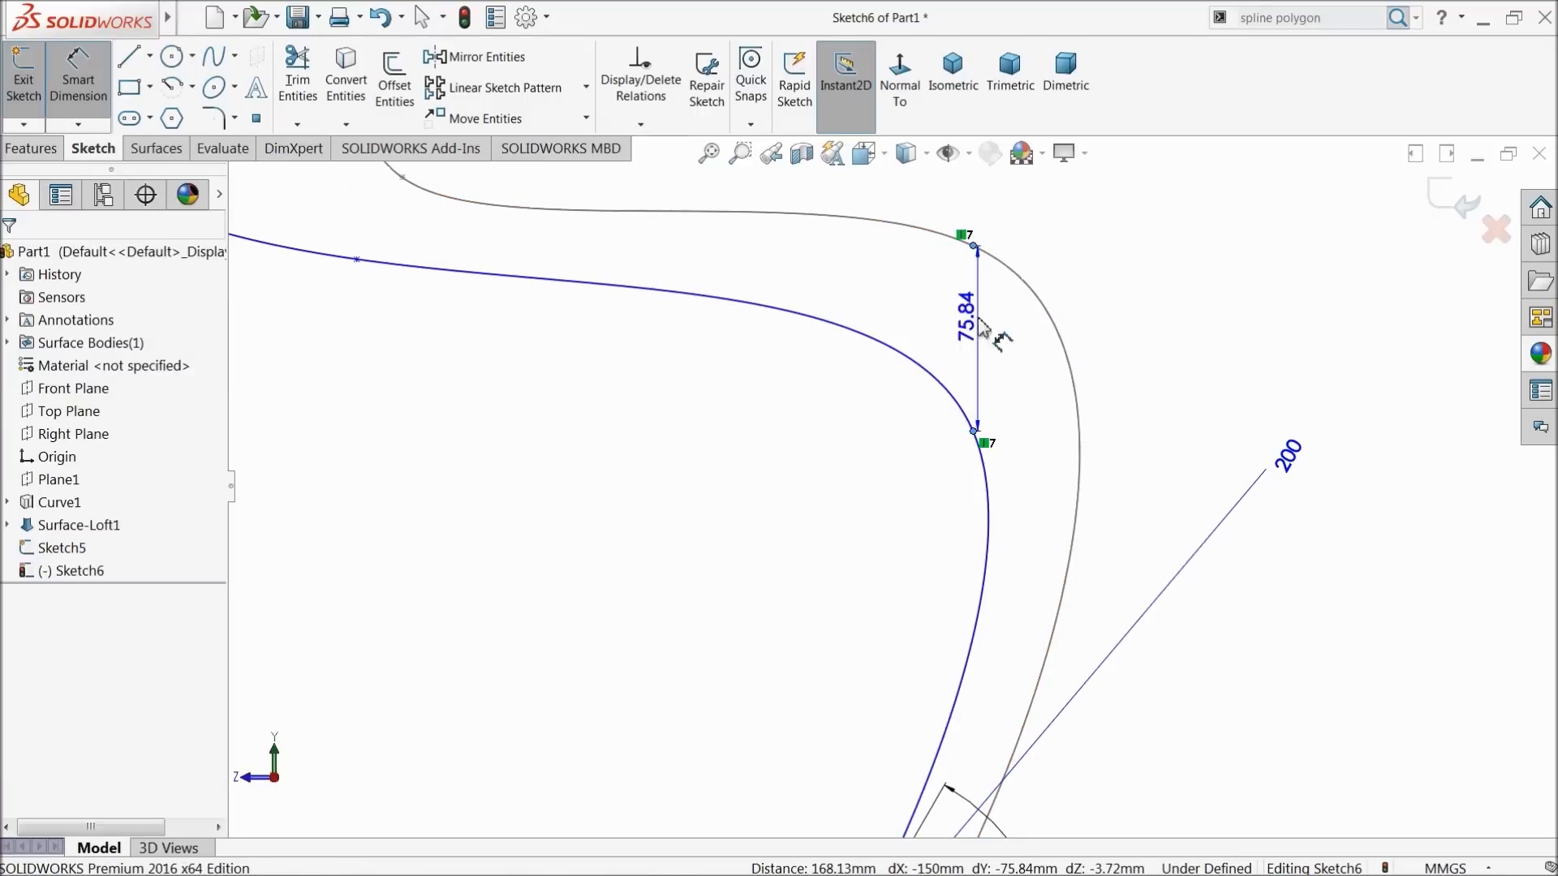
left_click(1109, 347)
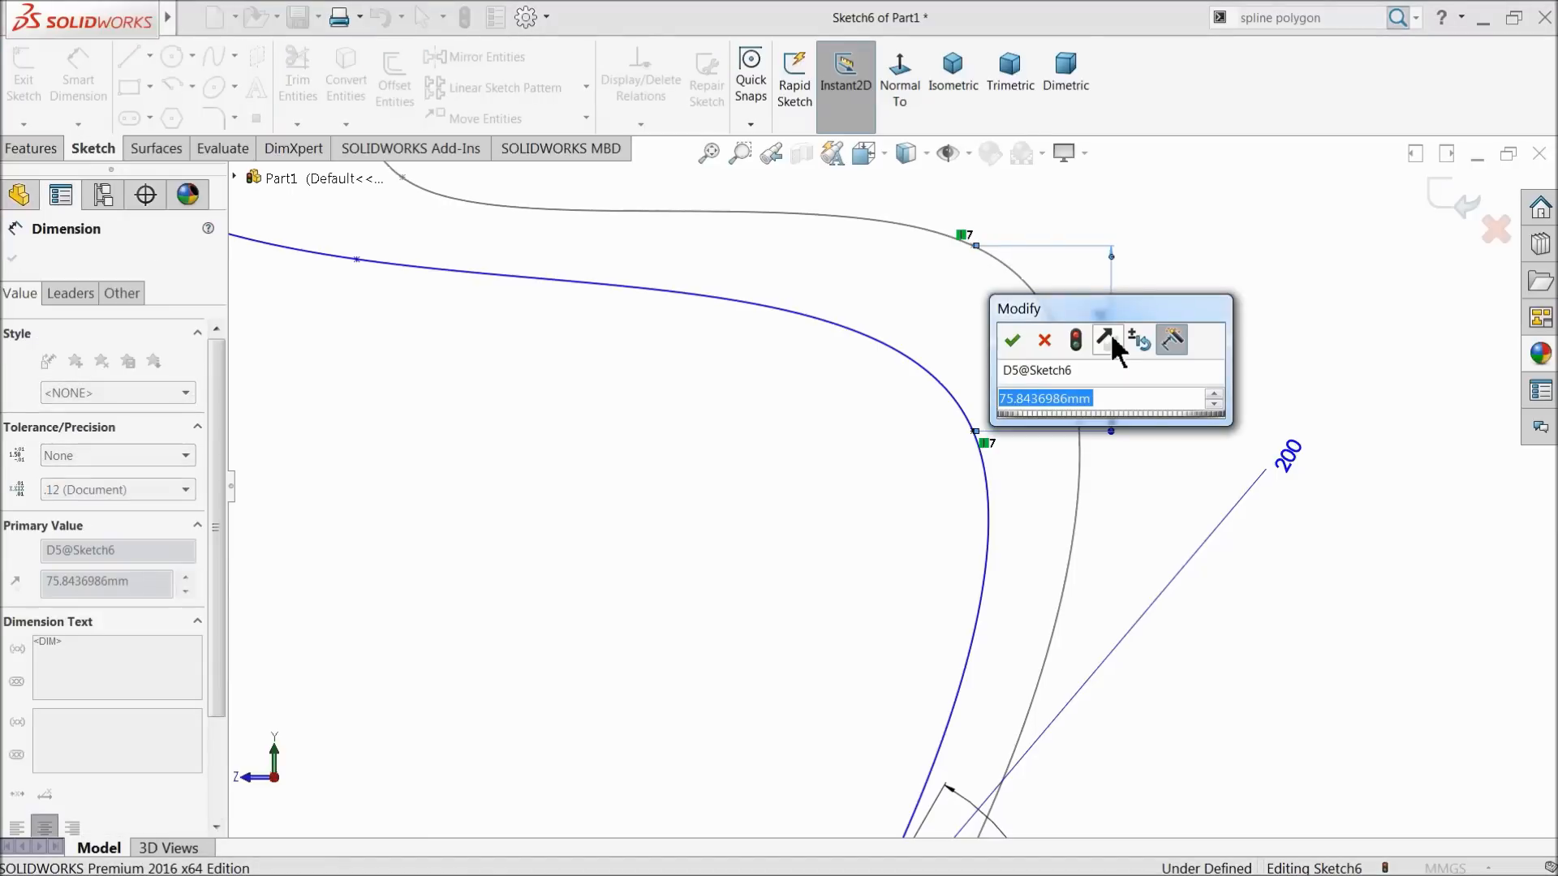
type("65")
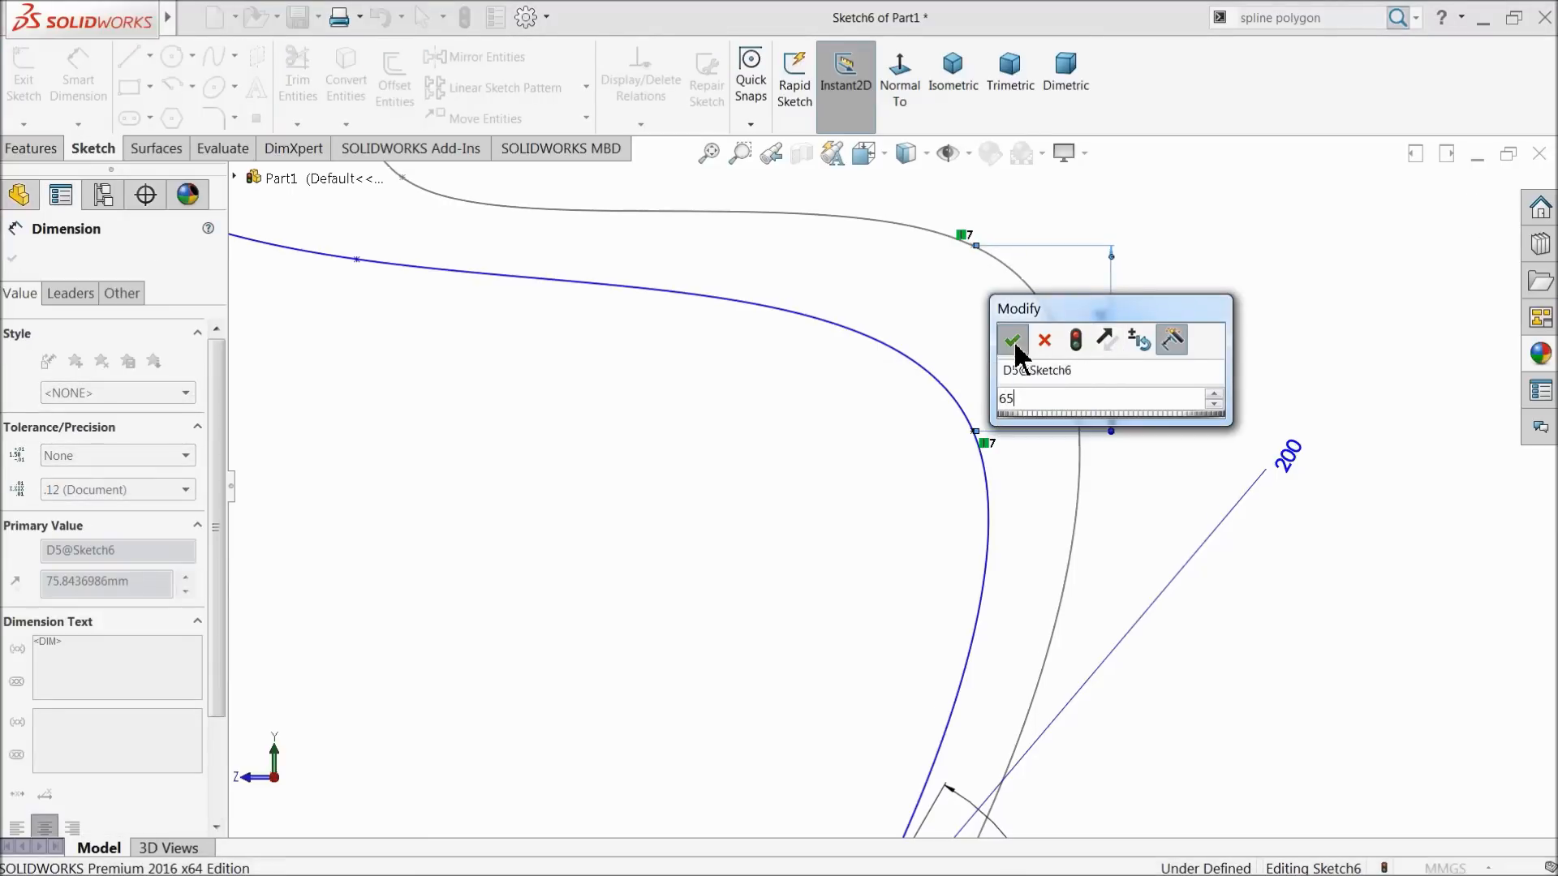
left_click(1012, 340)
Dimension the angle between the tangent handle at the new spline's front-bend point and the base centerline as 60°
scroll(921, 405, "up", 4)
scroll(941, 495, "down", 4)
scroll(932, 551, "up", 3)
scroll(931, 554, "down", 2)
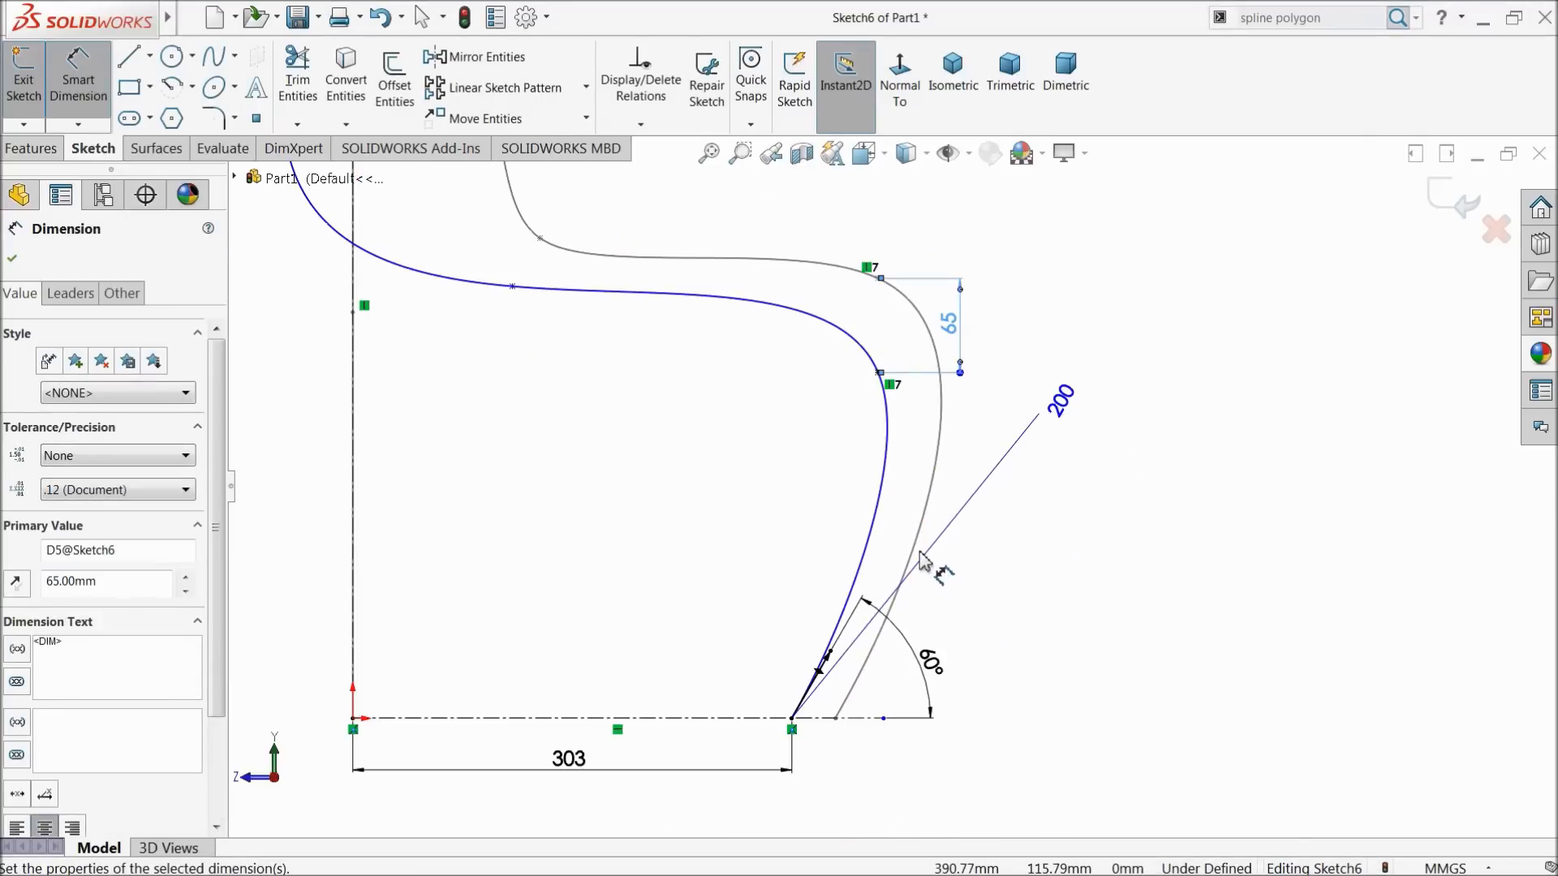
scroll(924, 559, "down", 1)
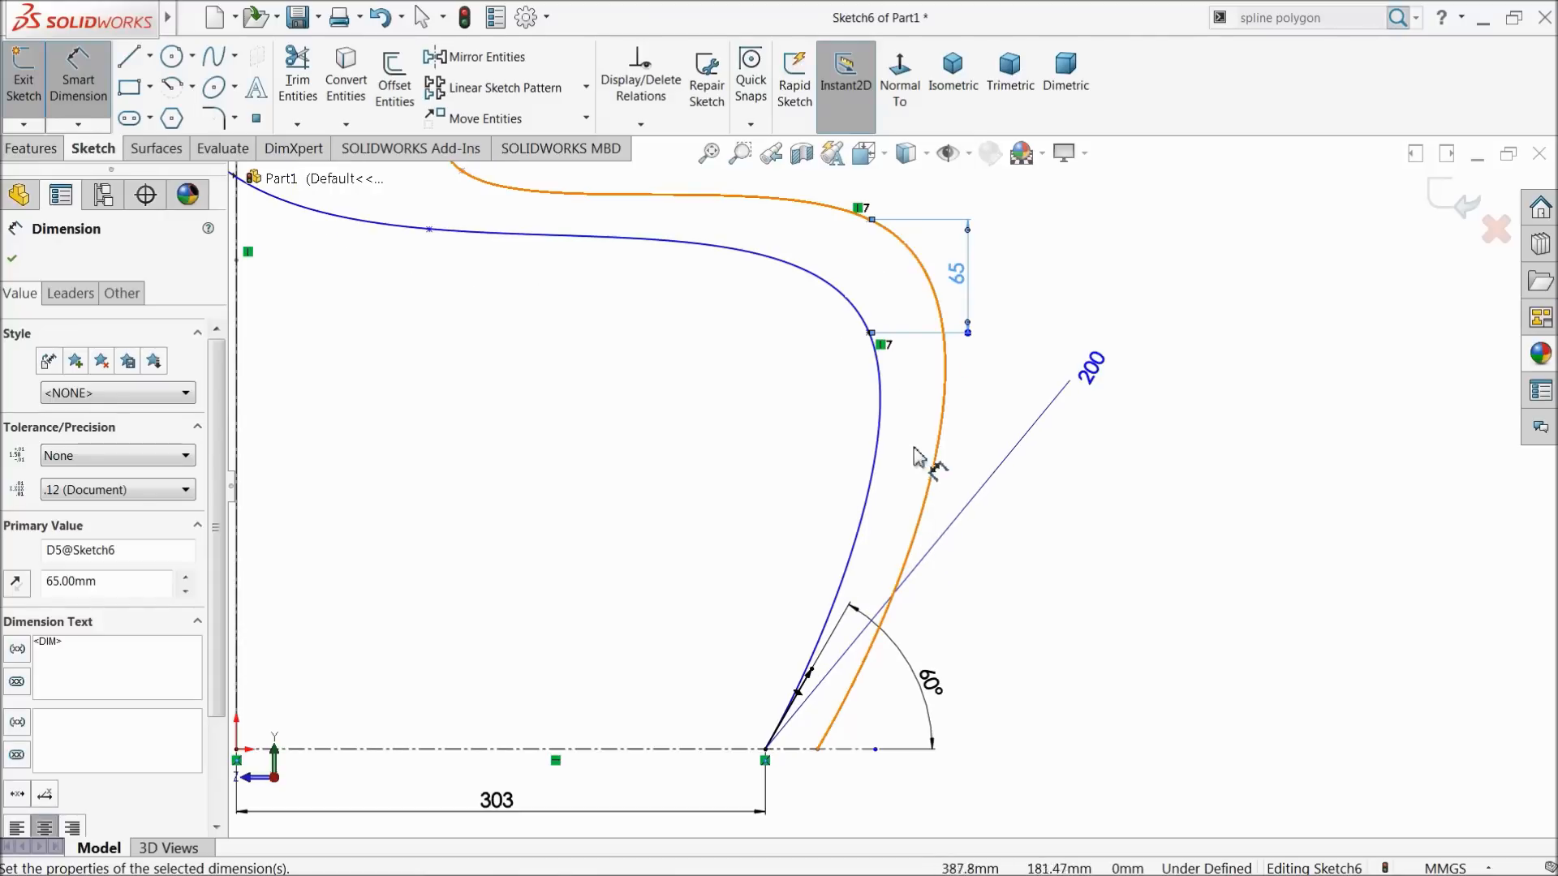
left_click(868, 333)
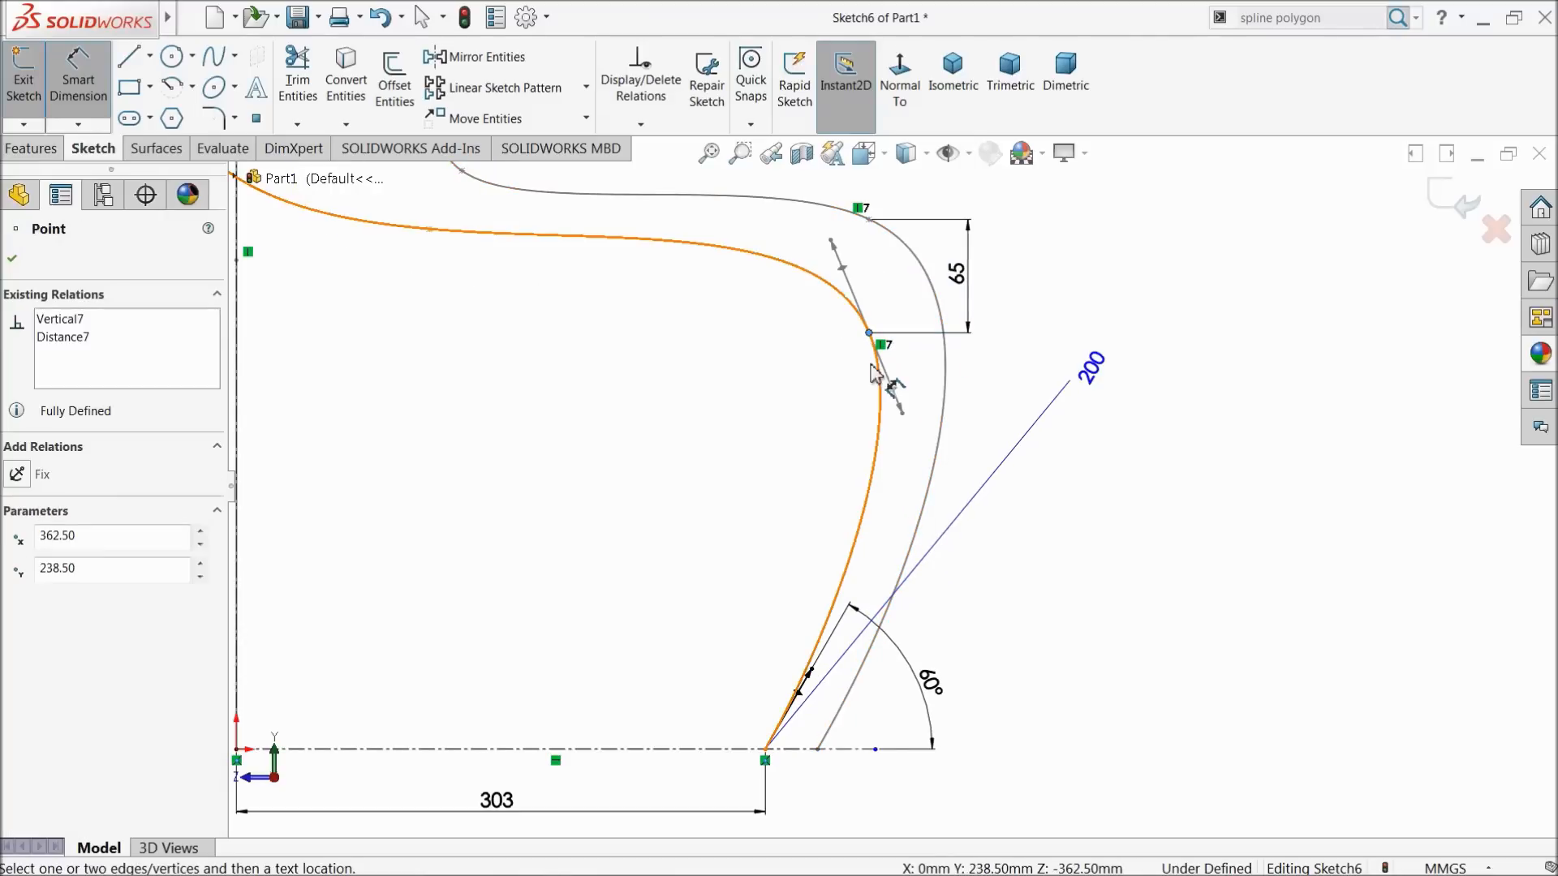
left_click(841, 270)
left_click(659, 748)
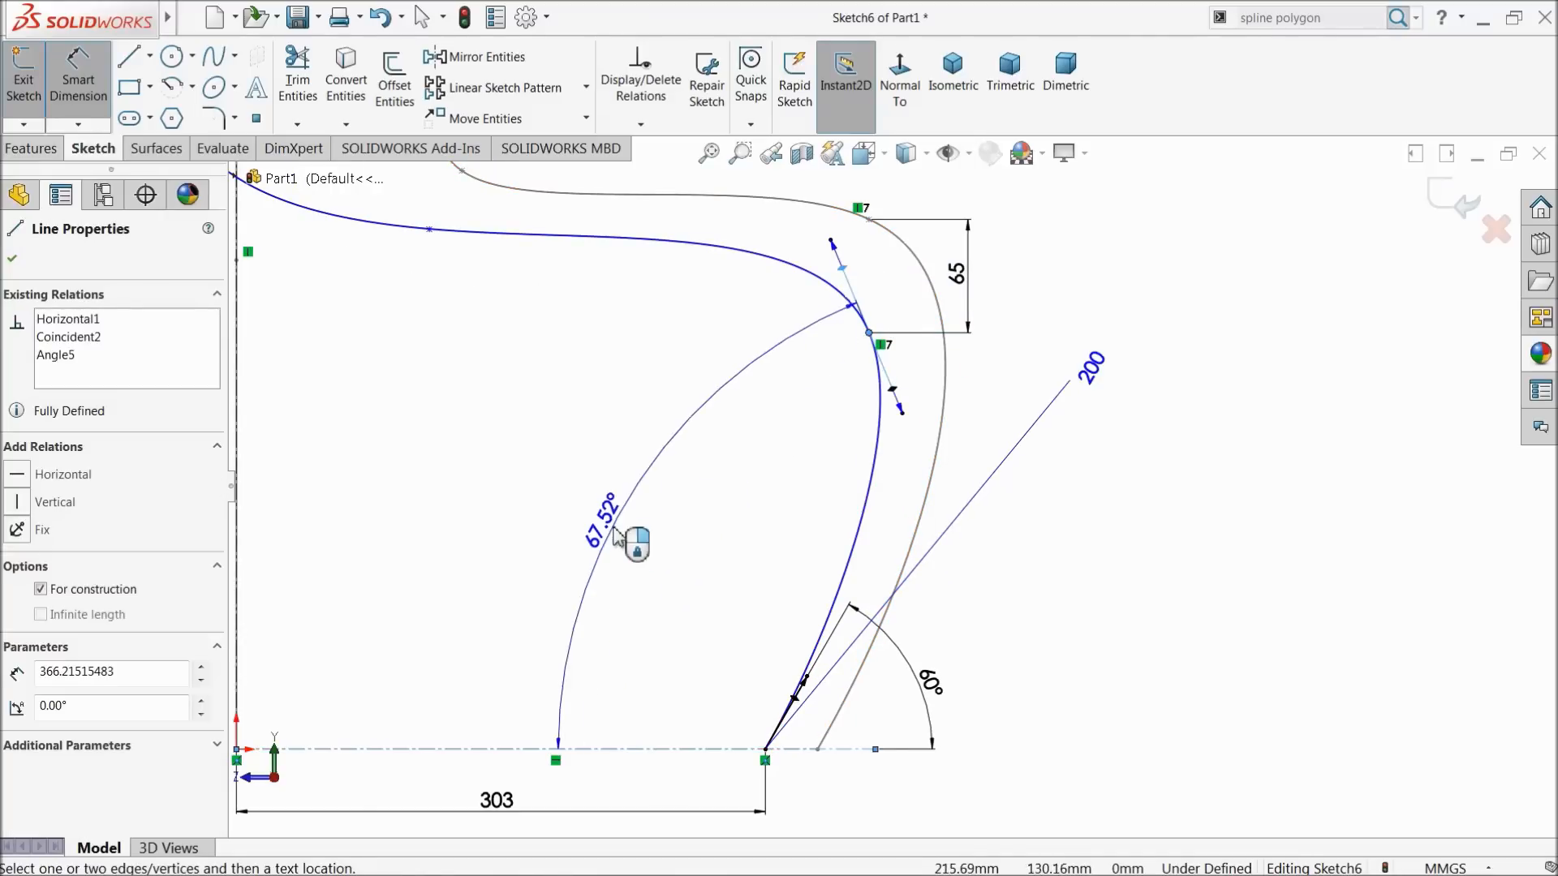
left_click(635, 519)
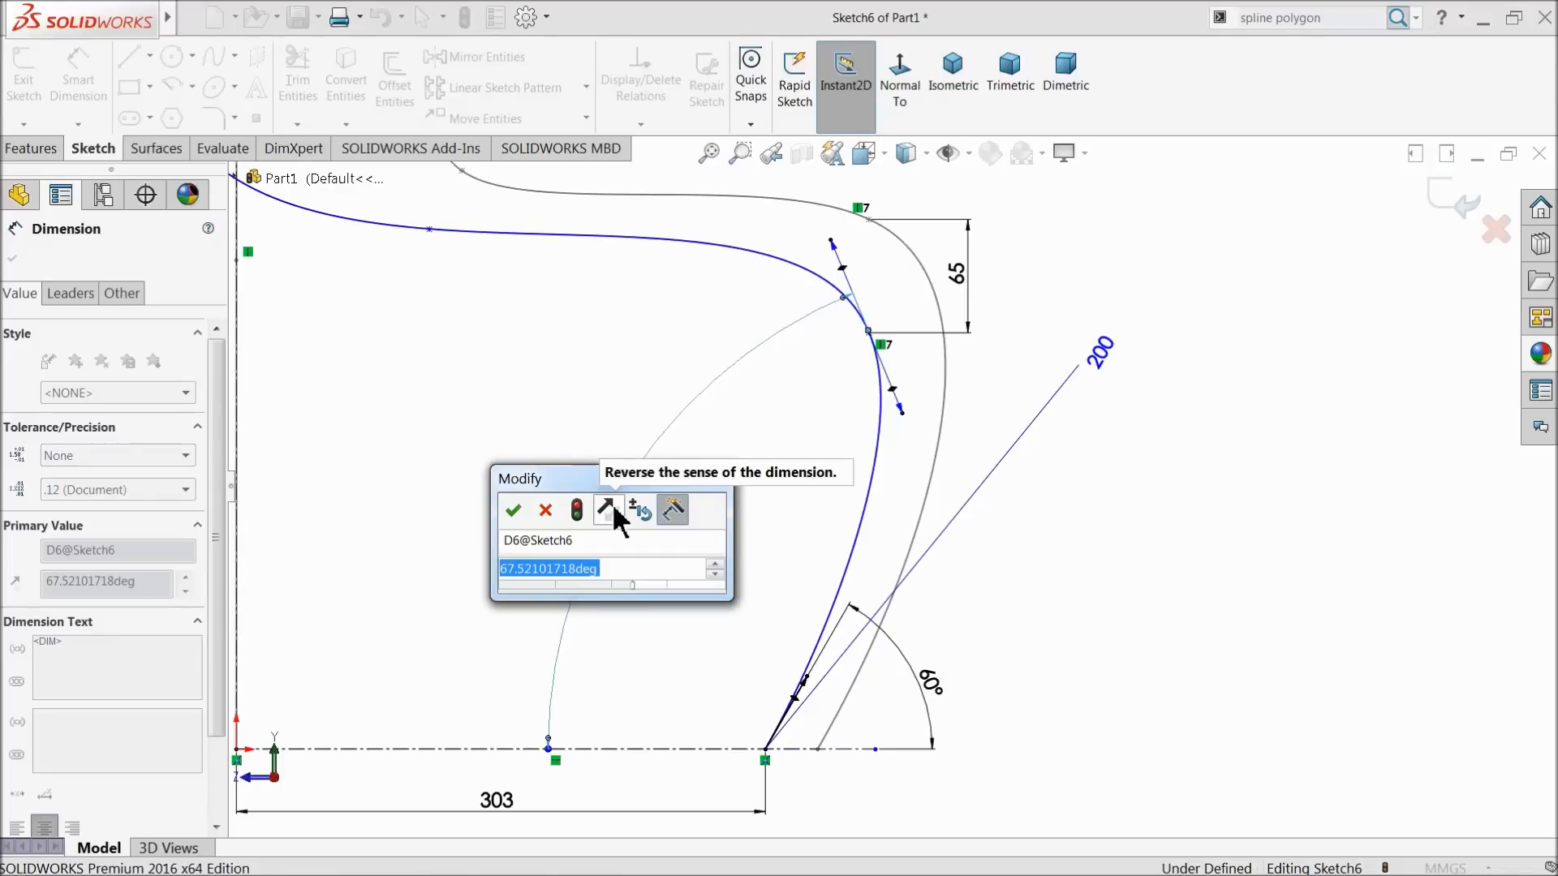
type("60")
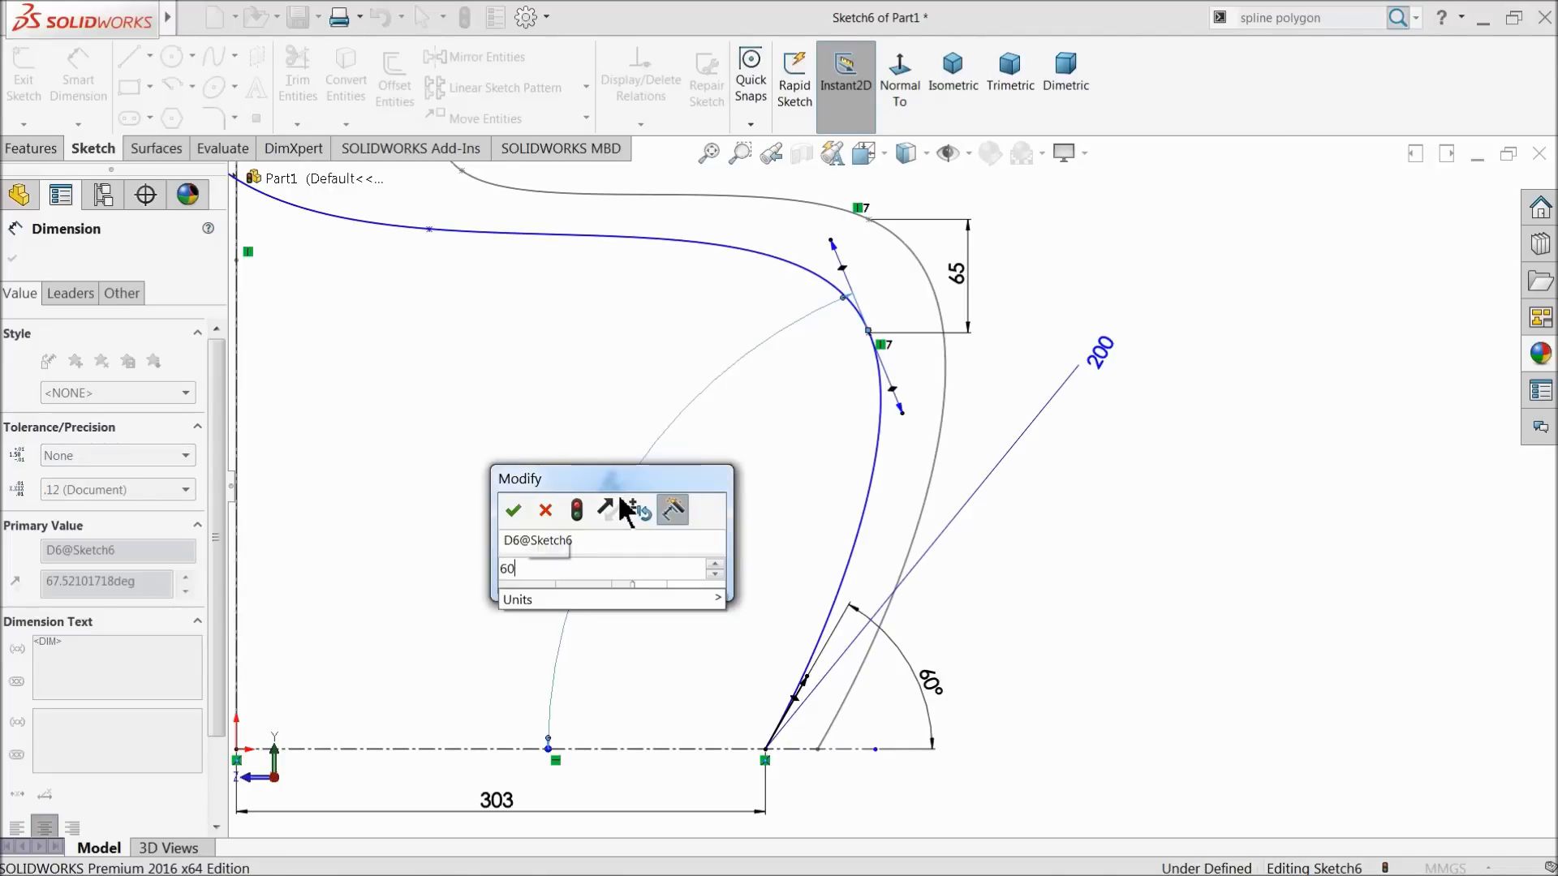
left_click(513, 518)
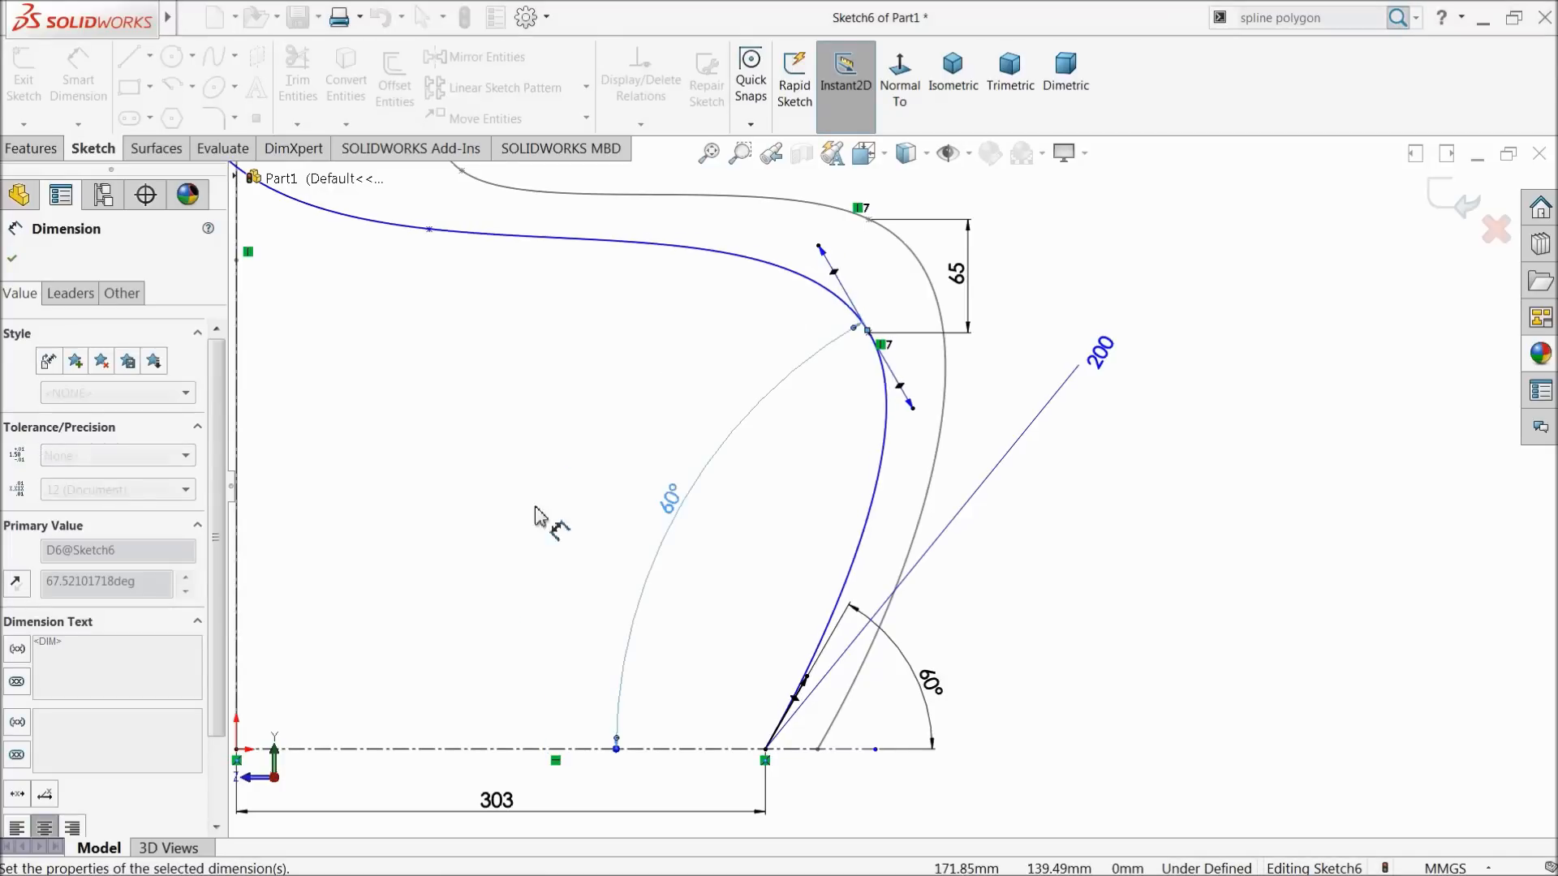
Dimension the front-bend point's tangent handle magnitude as 500 mm
left_click(836, 276)
left_click(733, 333)
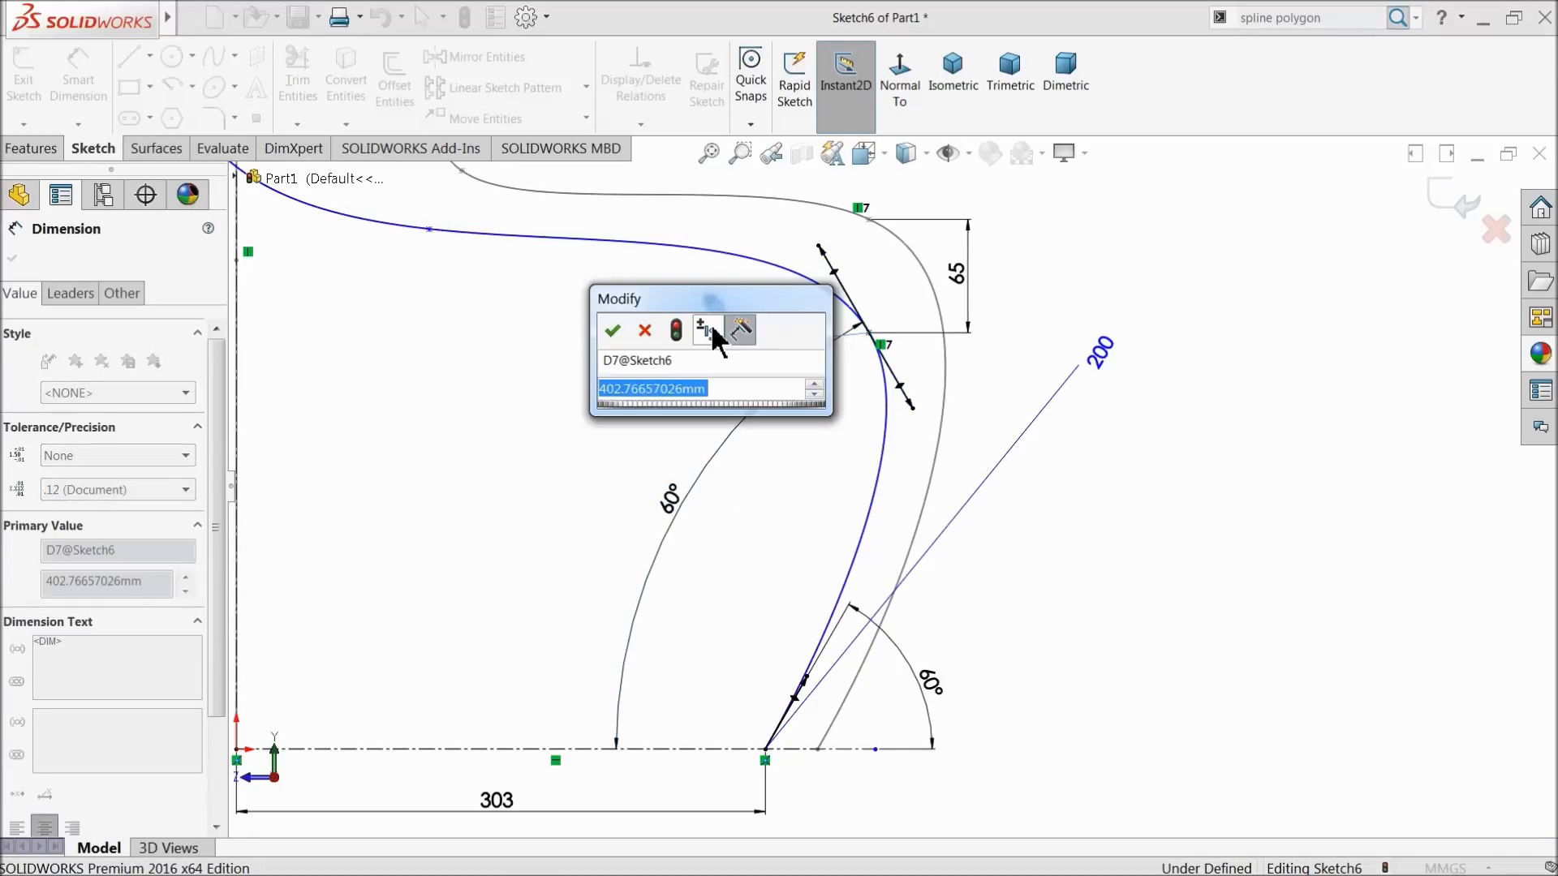
type("500")
left_click(612, 331)
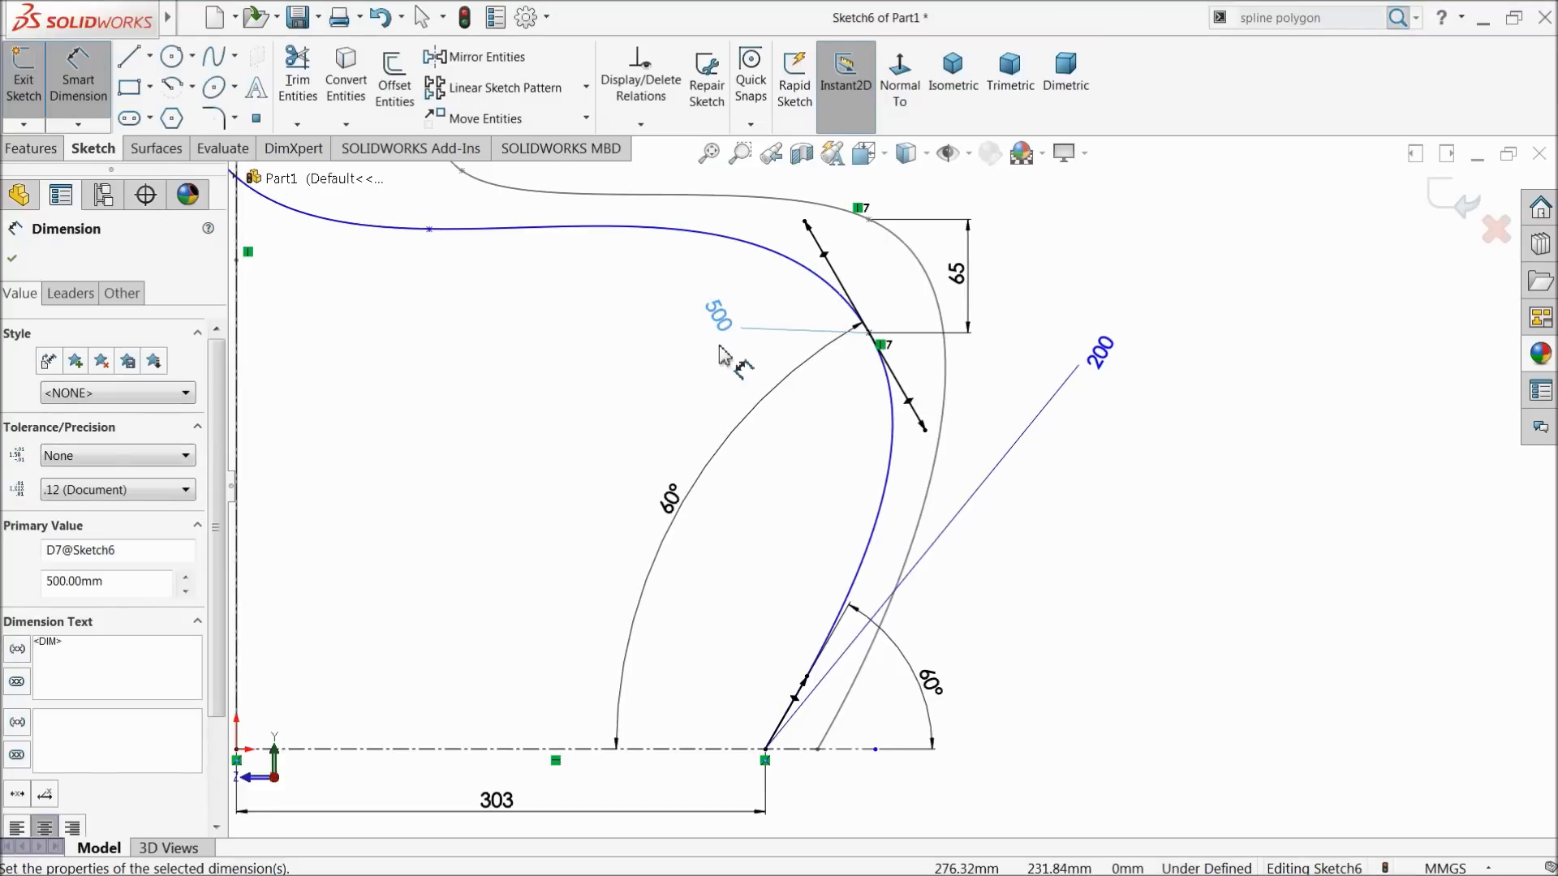
Dimension the new spline's rear-bend point 121.5 mm horizontally from the vertical centerline
scroll(714, 365, "up", 3)
scroll(730, 439, "down", 4)
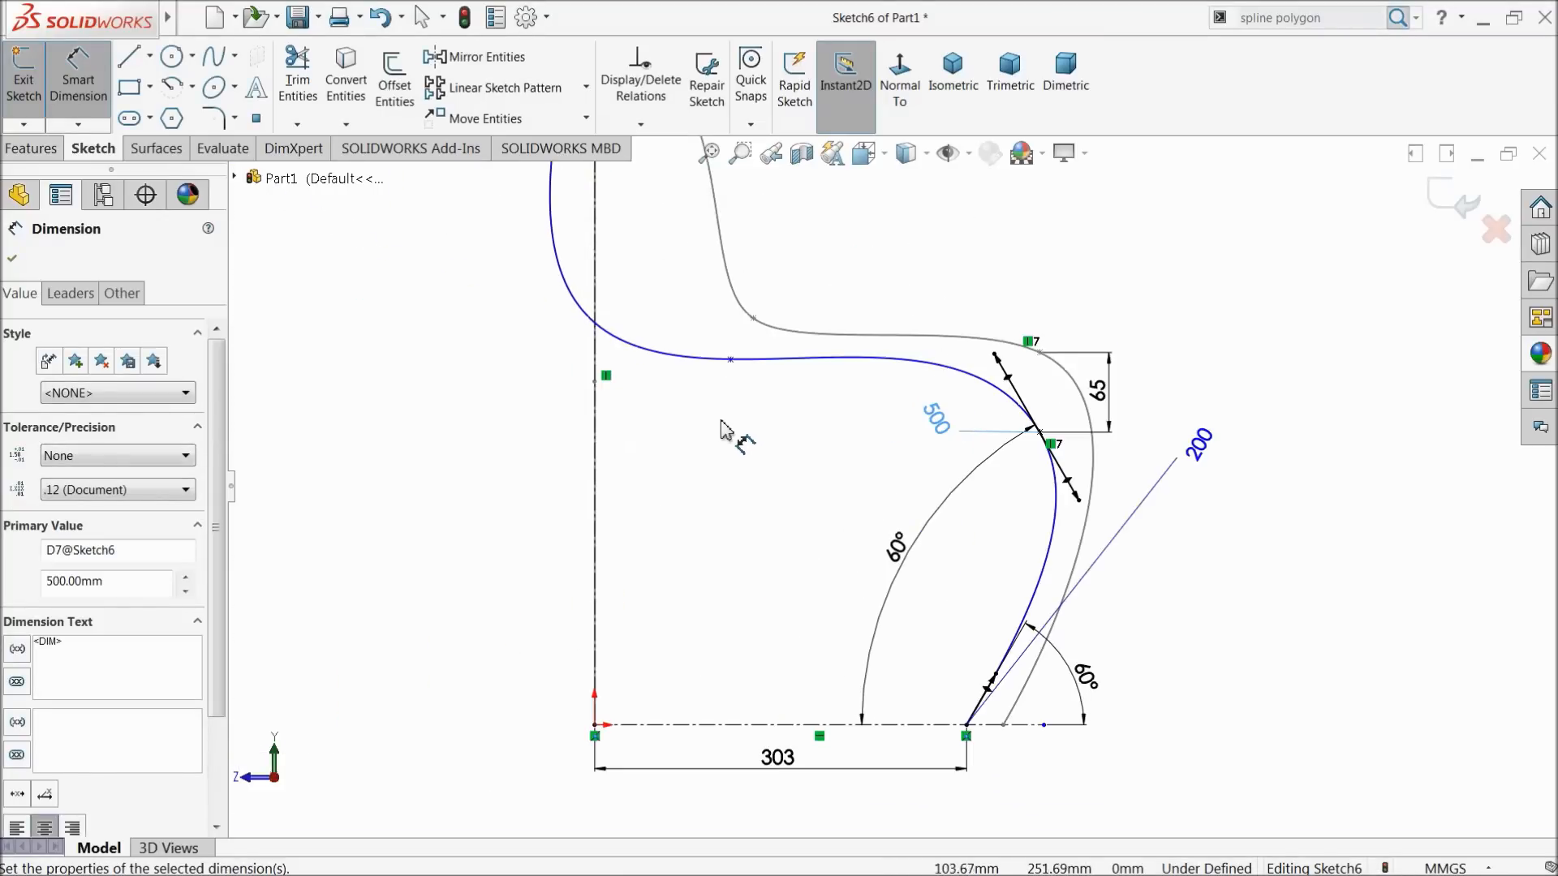
left_click(740, 364)
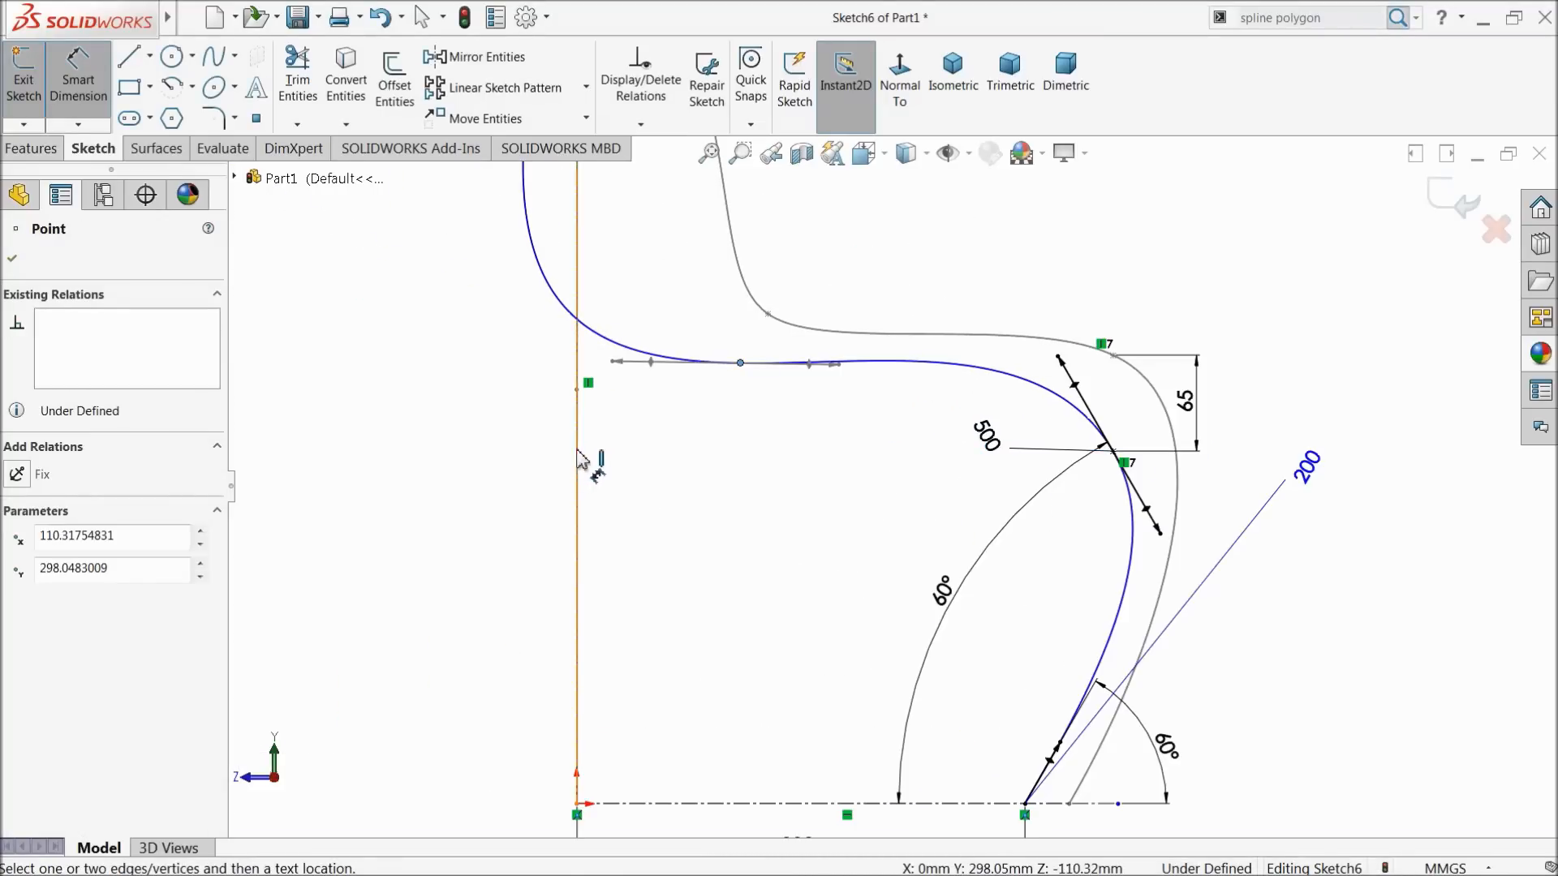
left_click(576, 451)
left_click(663, 460)
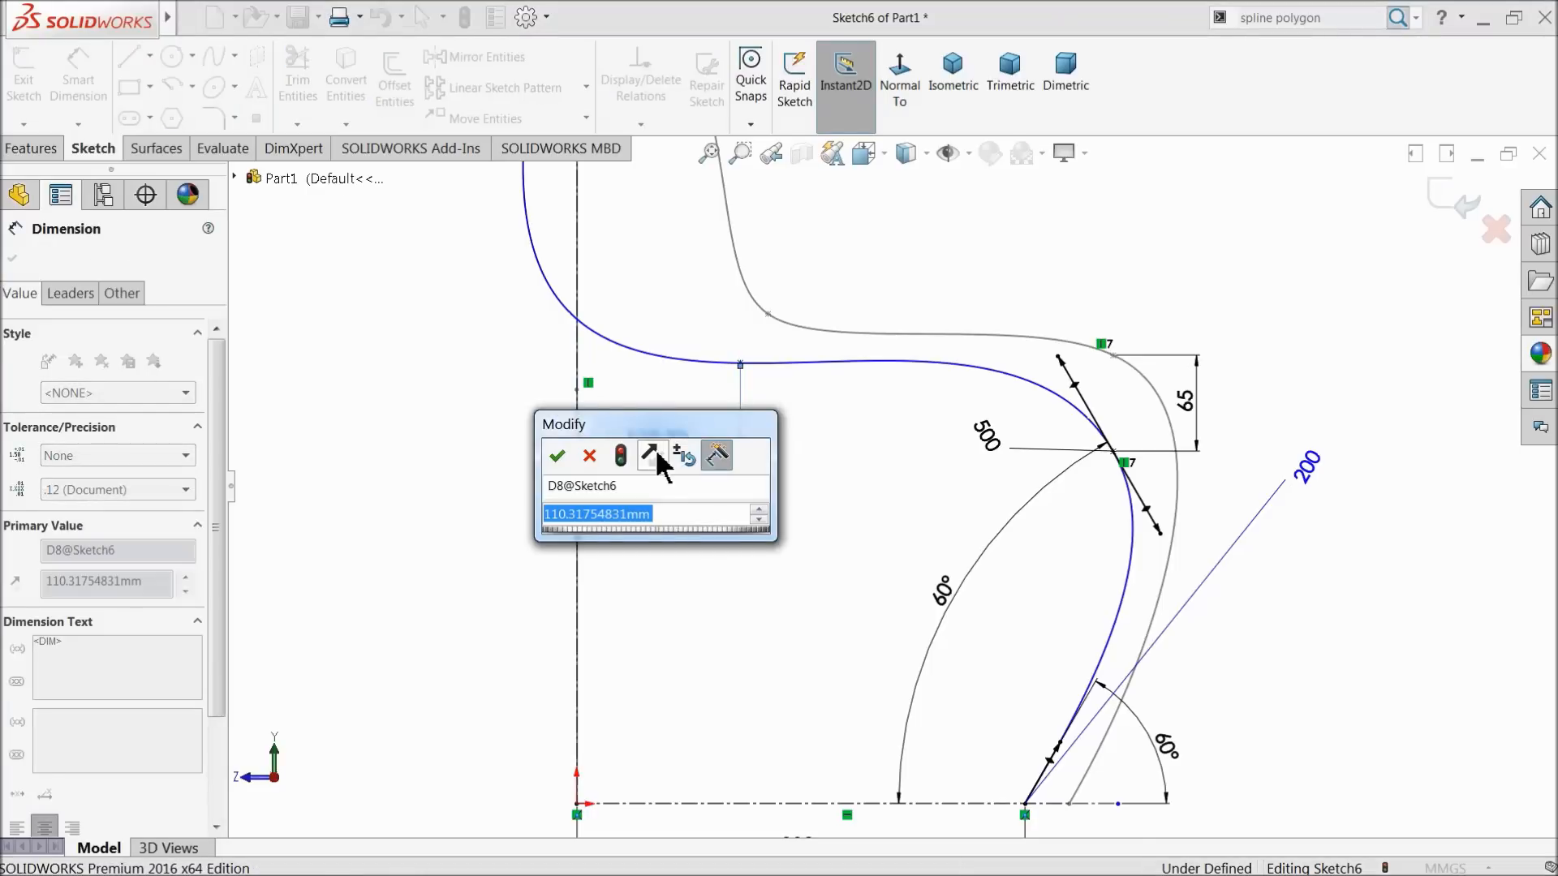
type("121.5")
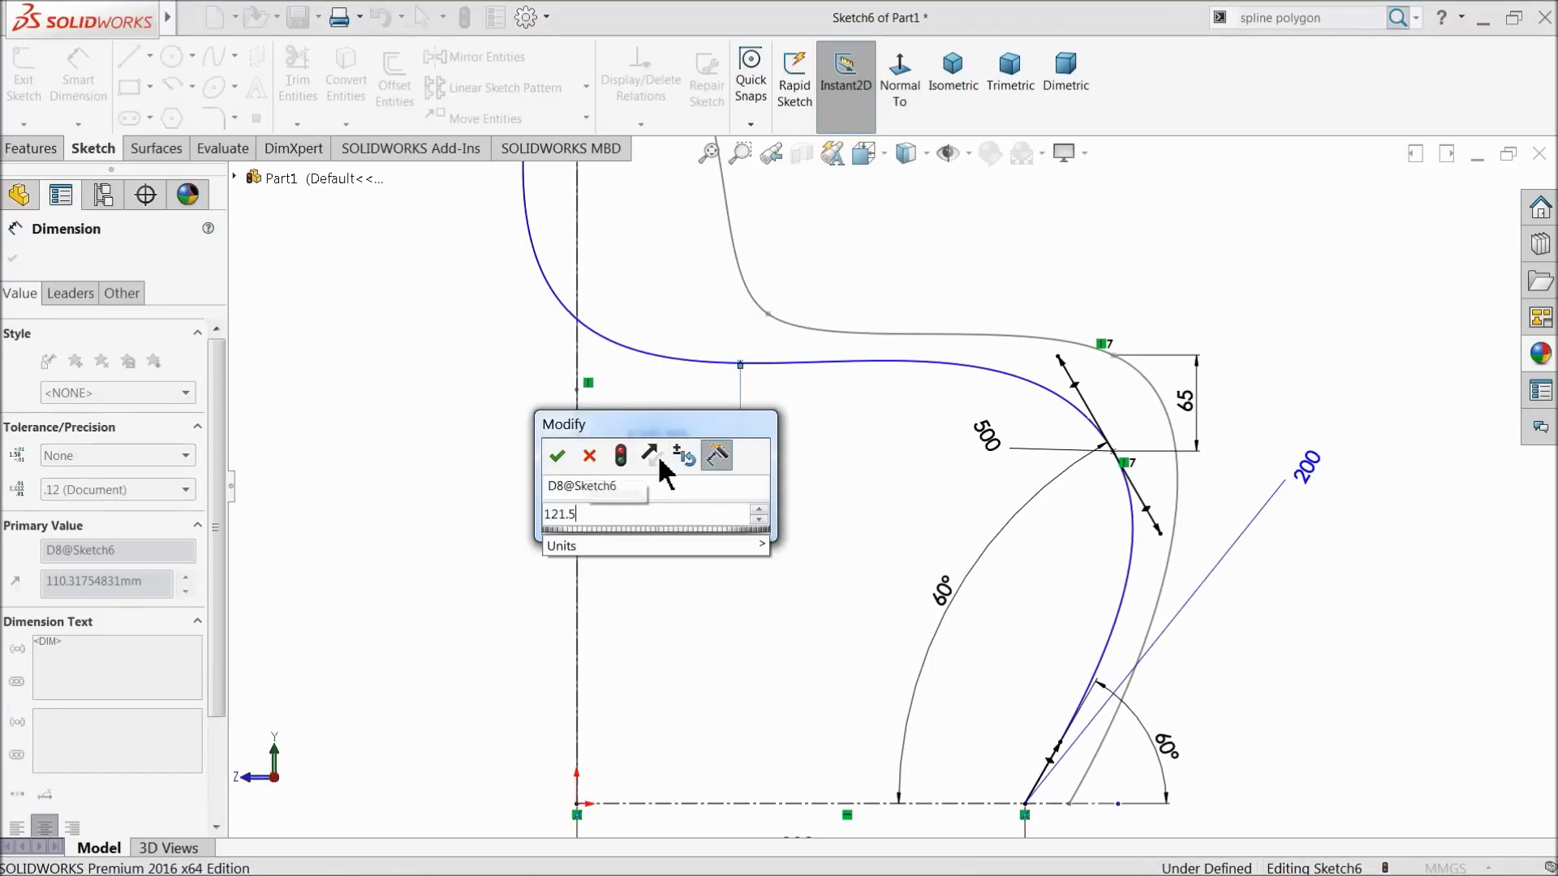
left_click(557, 458)
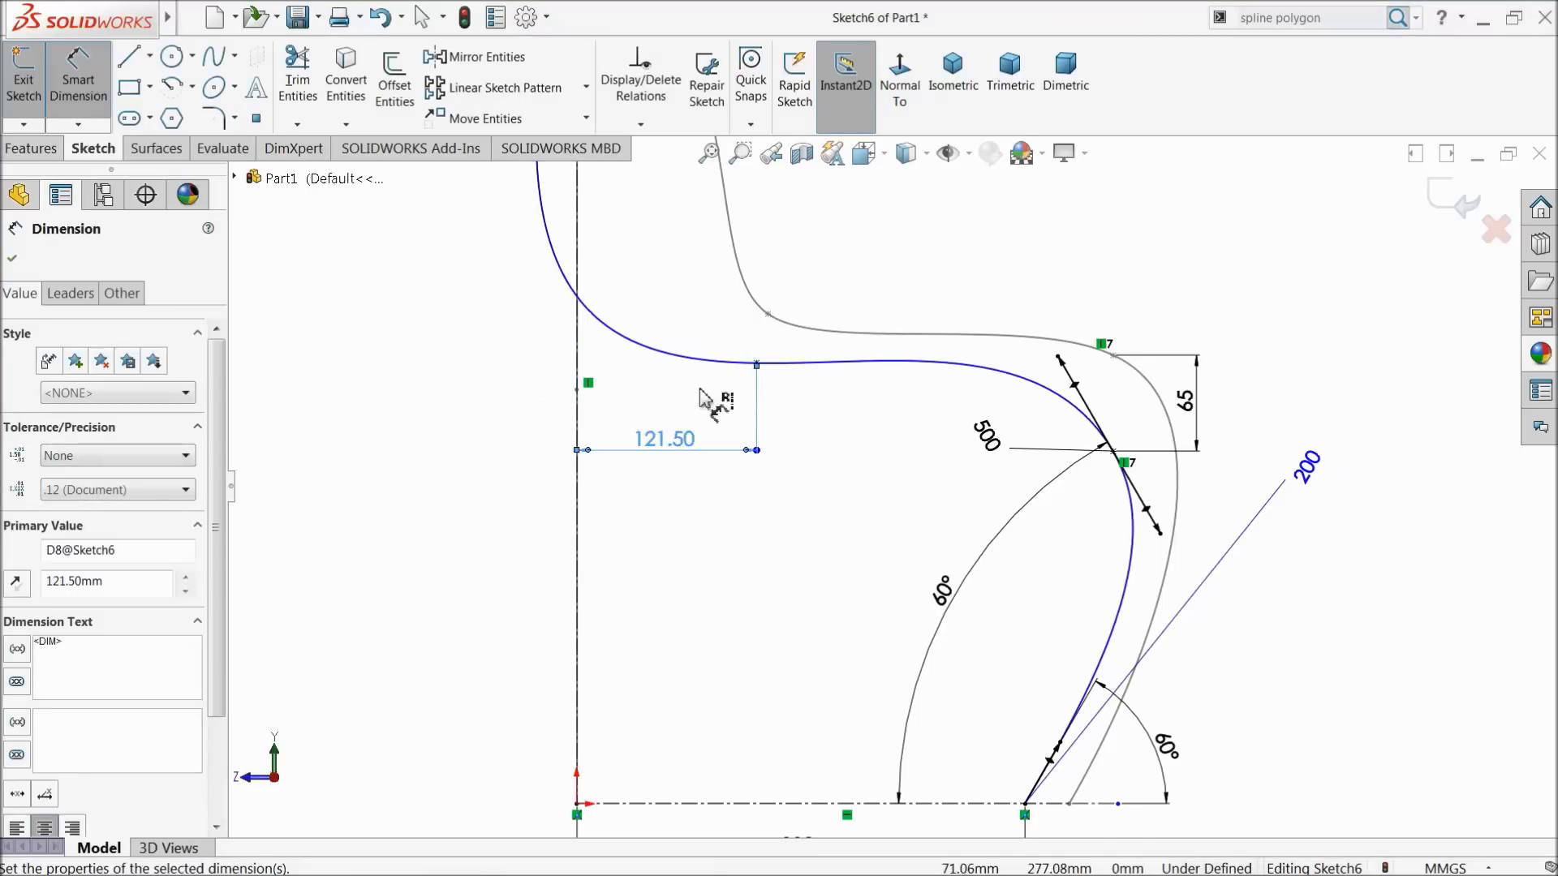
Dimension the new spline's rear-bend point 307.65 mm vertically above the base centerline
left_click(757, 363)
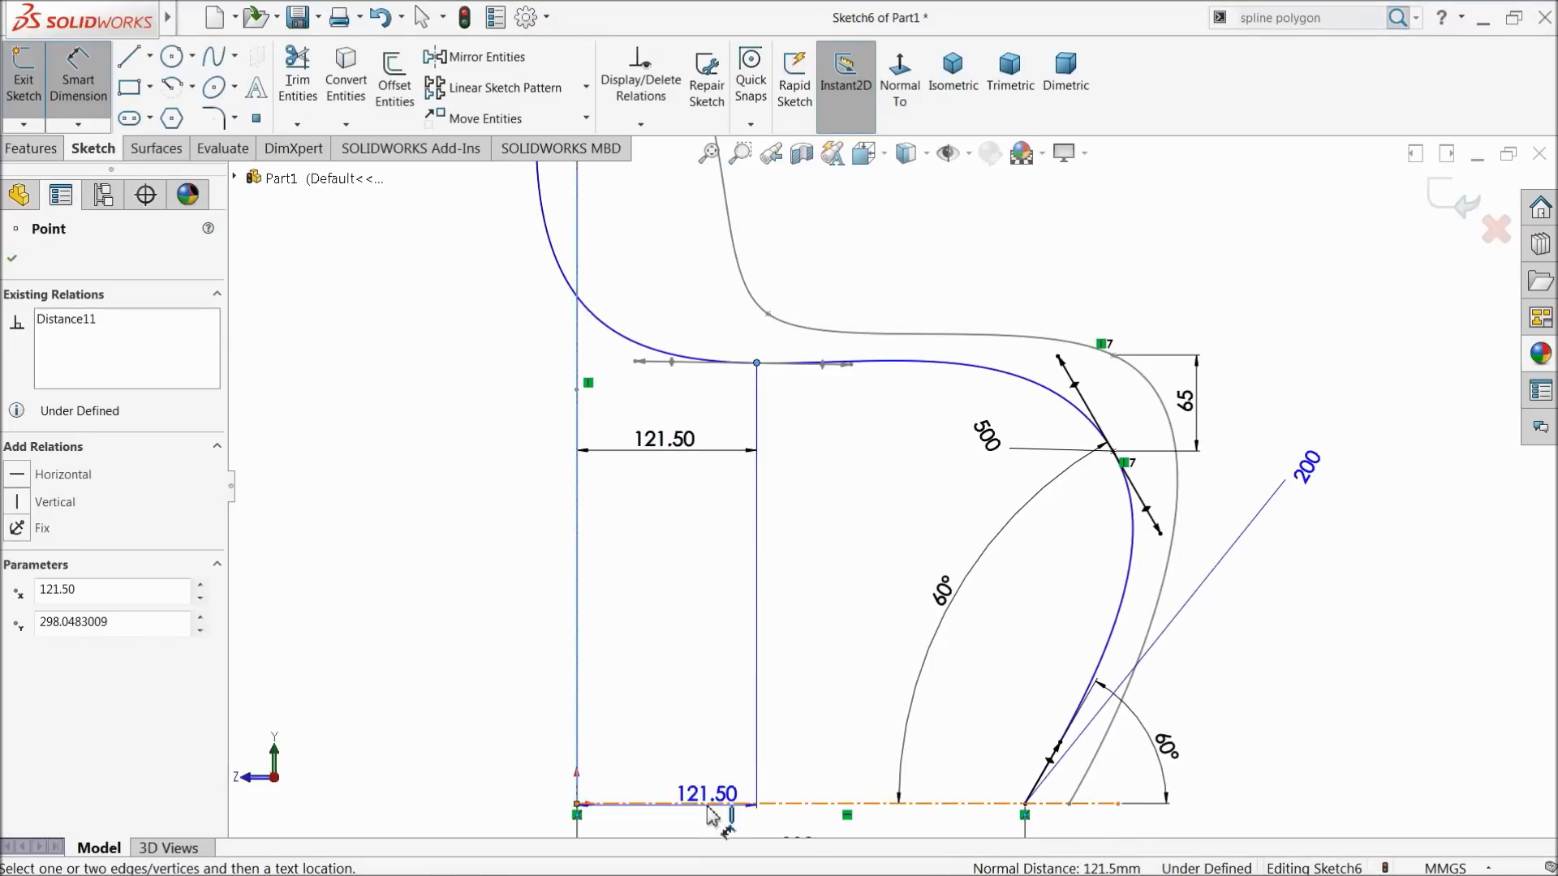
left_click(705, 803)
left_click(516, 607)
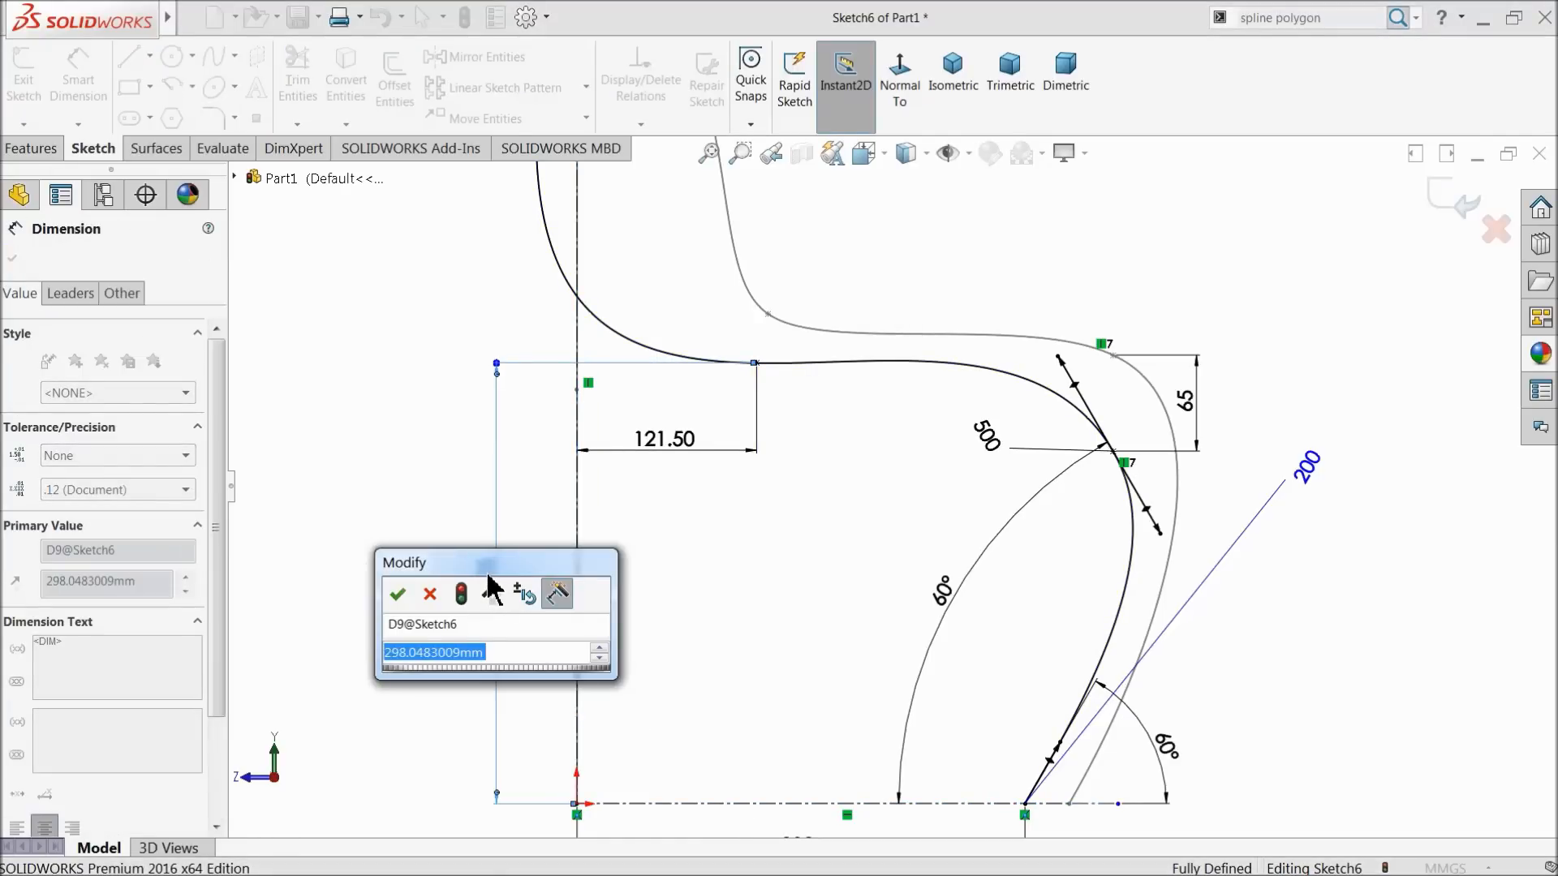
type("307.6")
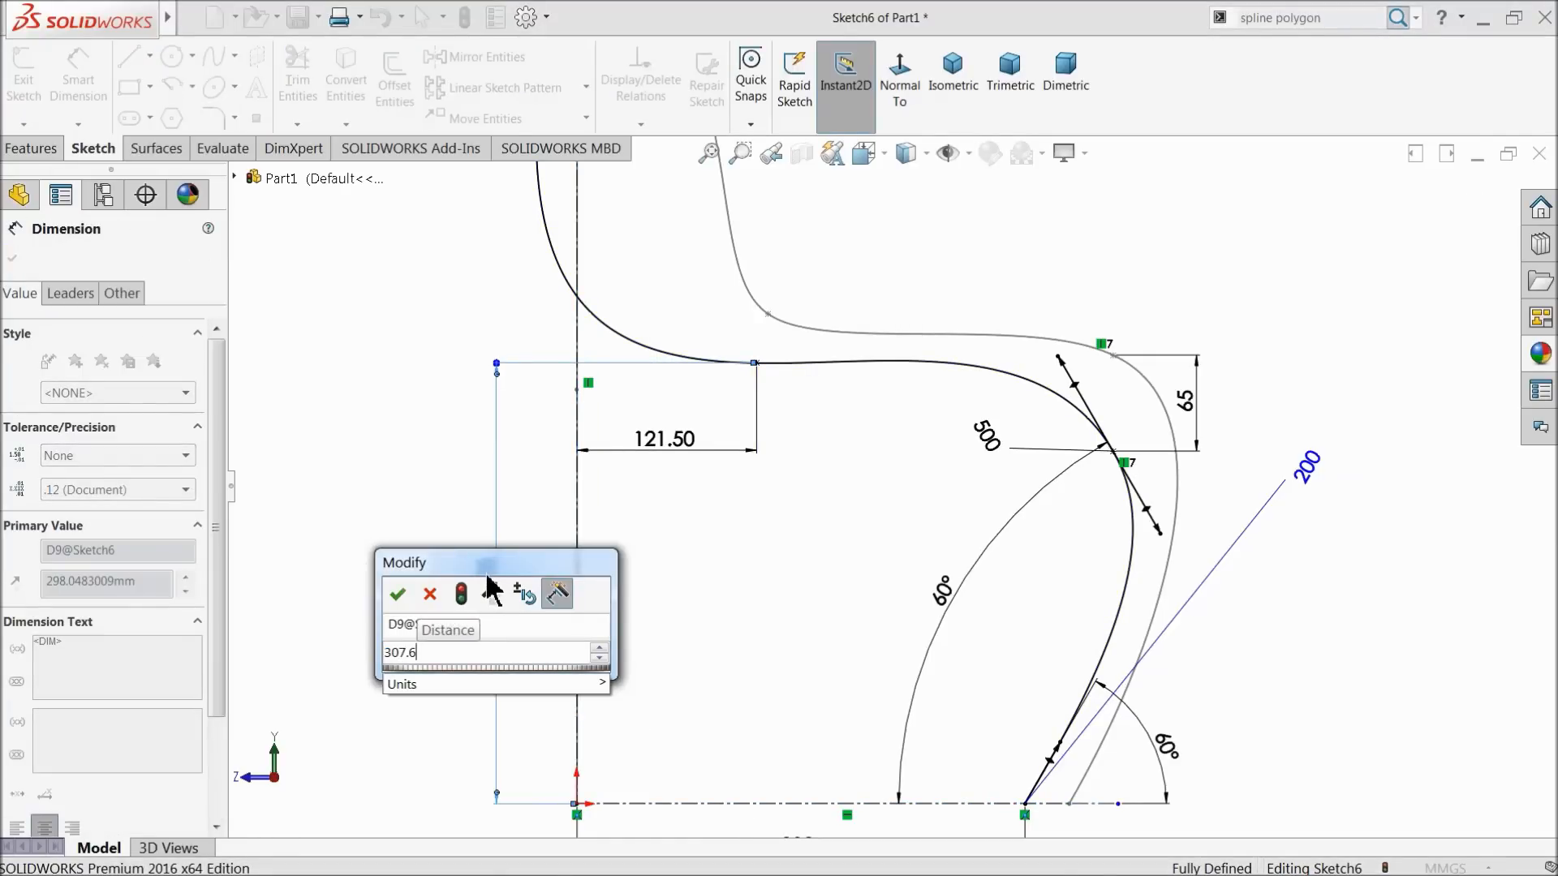
type("5")
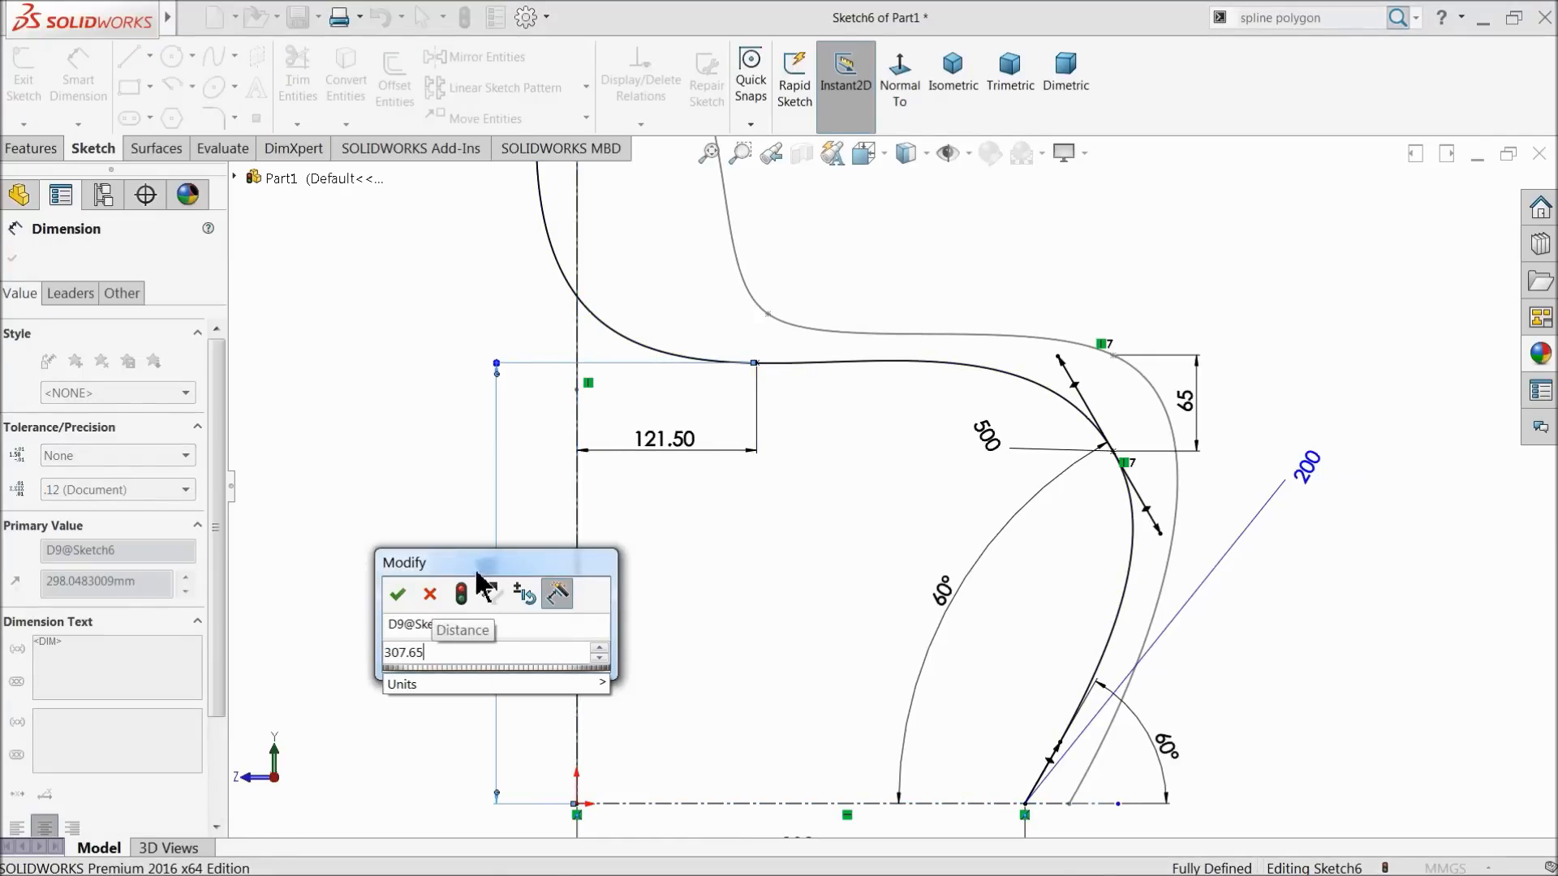
left_click(396, 598)
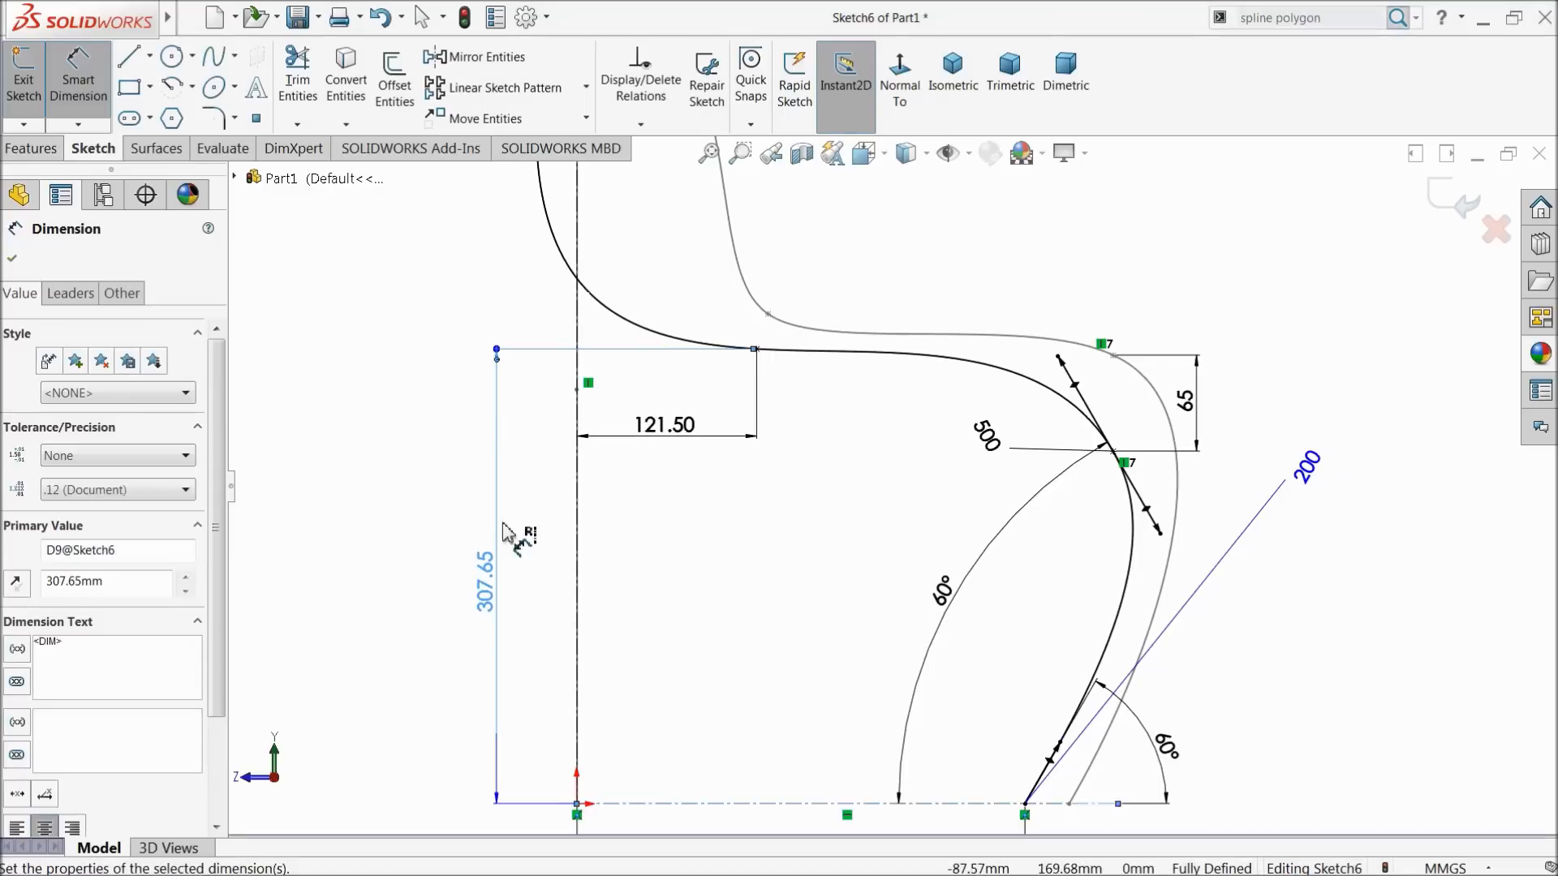
Dimension the angle between the rear-bend point's tangent handle and the vertical centerline as 55°, placing the label clear of the 121.50 dimension
left_click(782, 356)
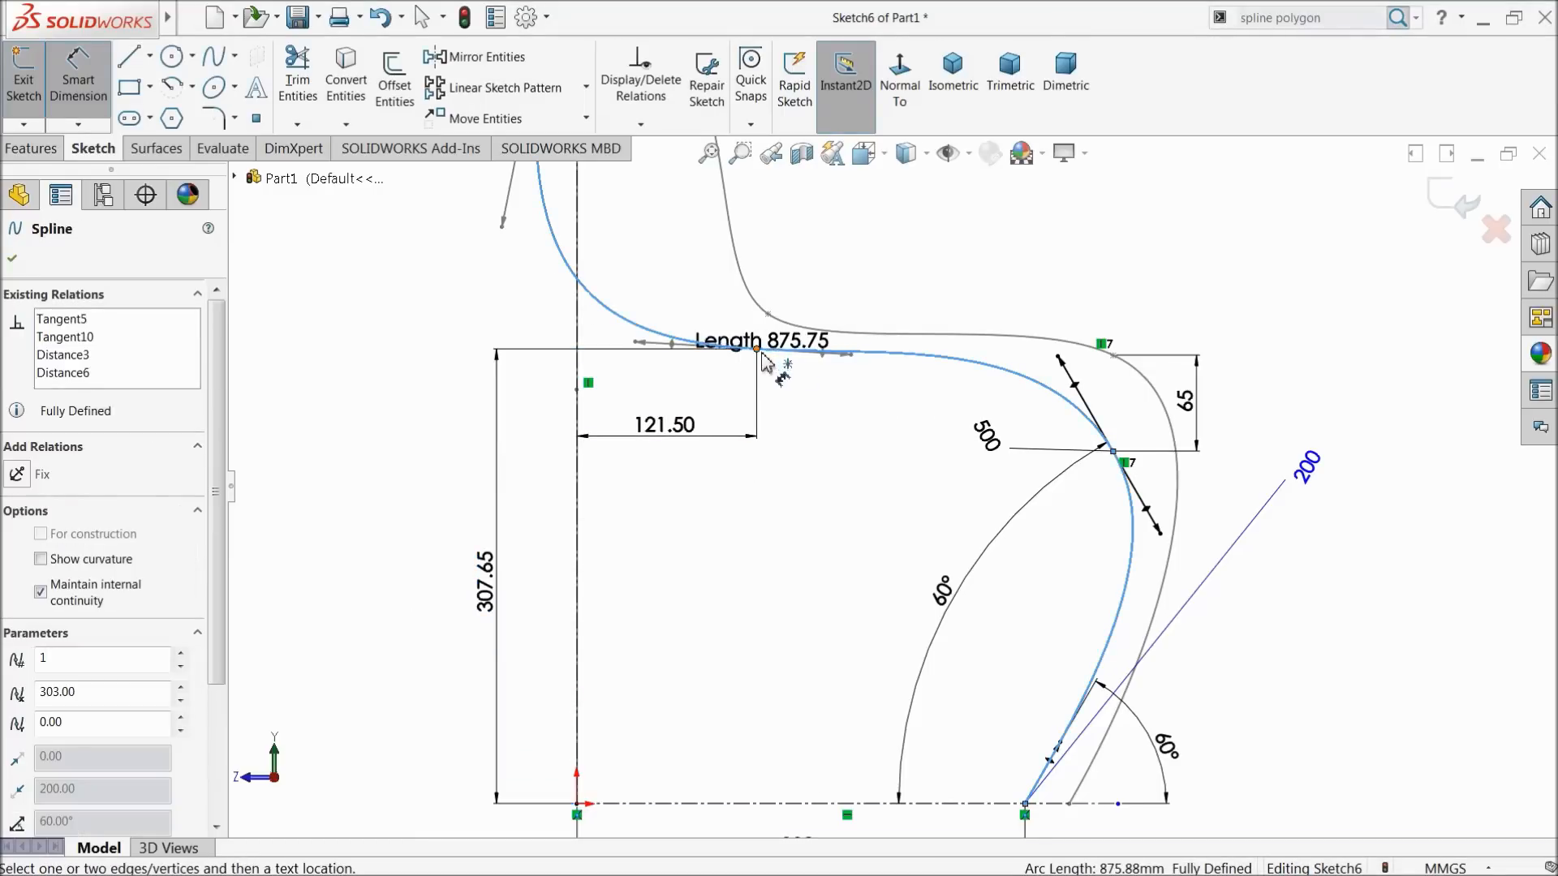
left_click(577, 430)
left_click(692, 529)
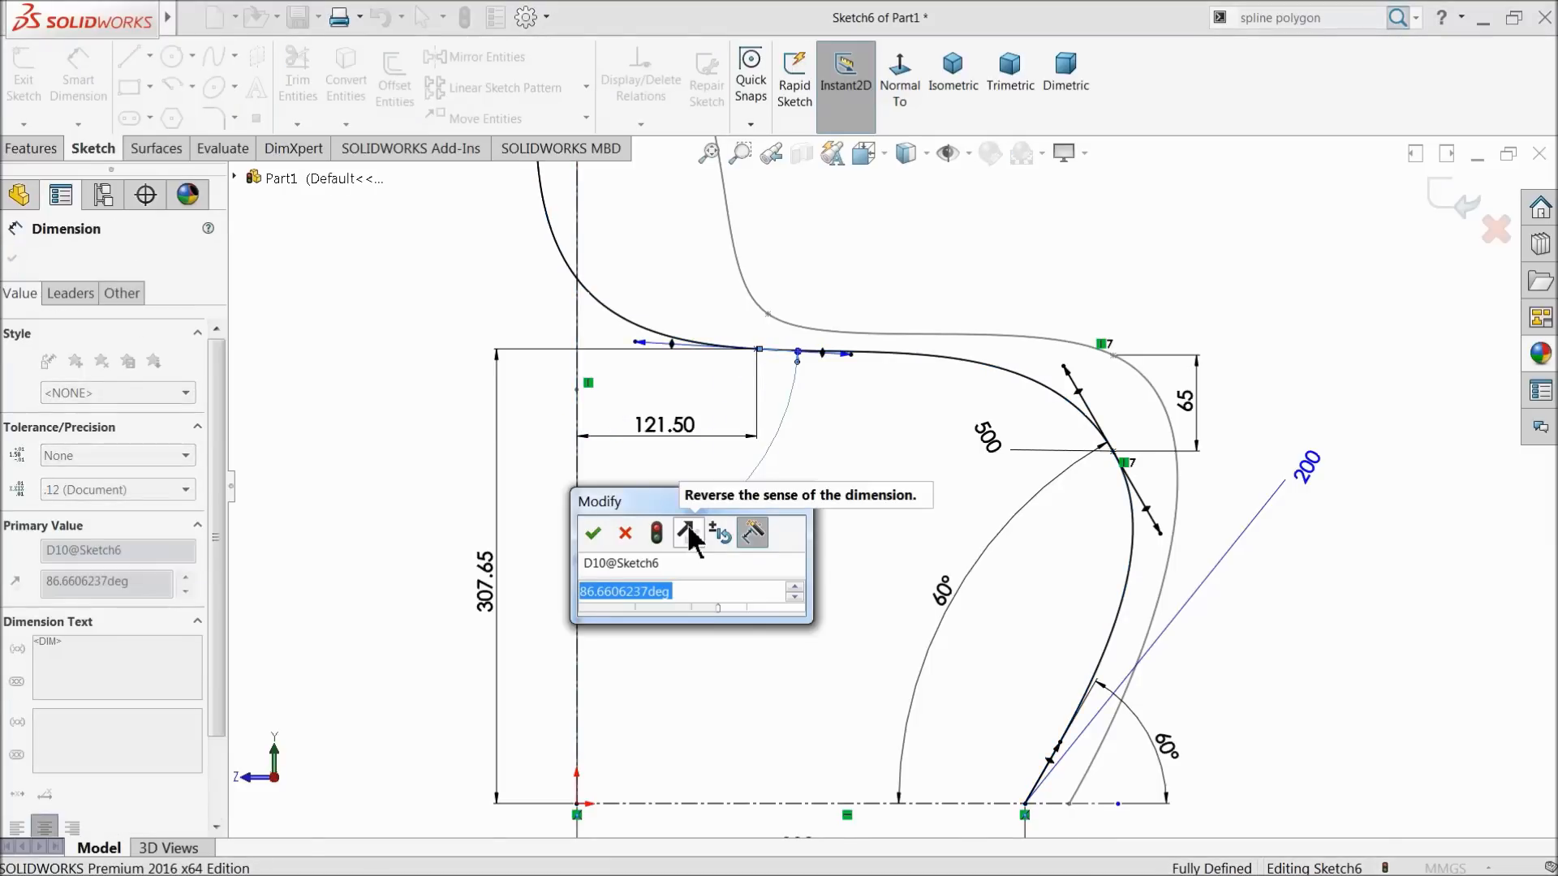
type("55")
left_click(595, 531)
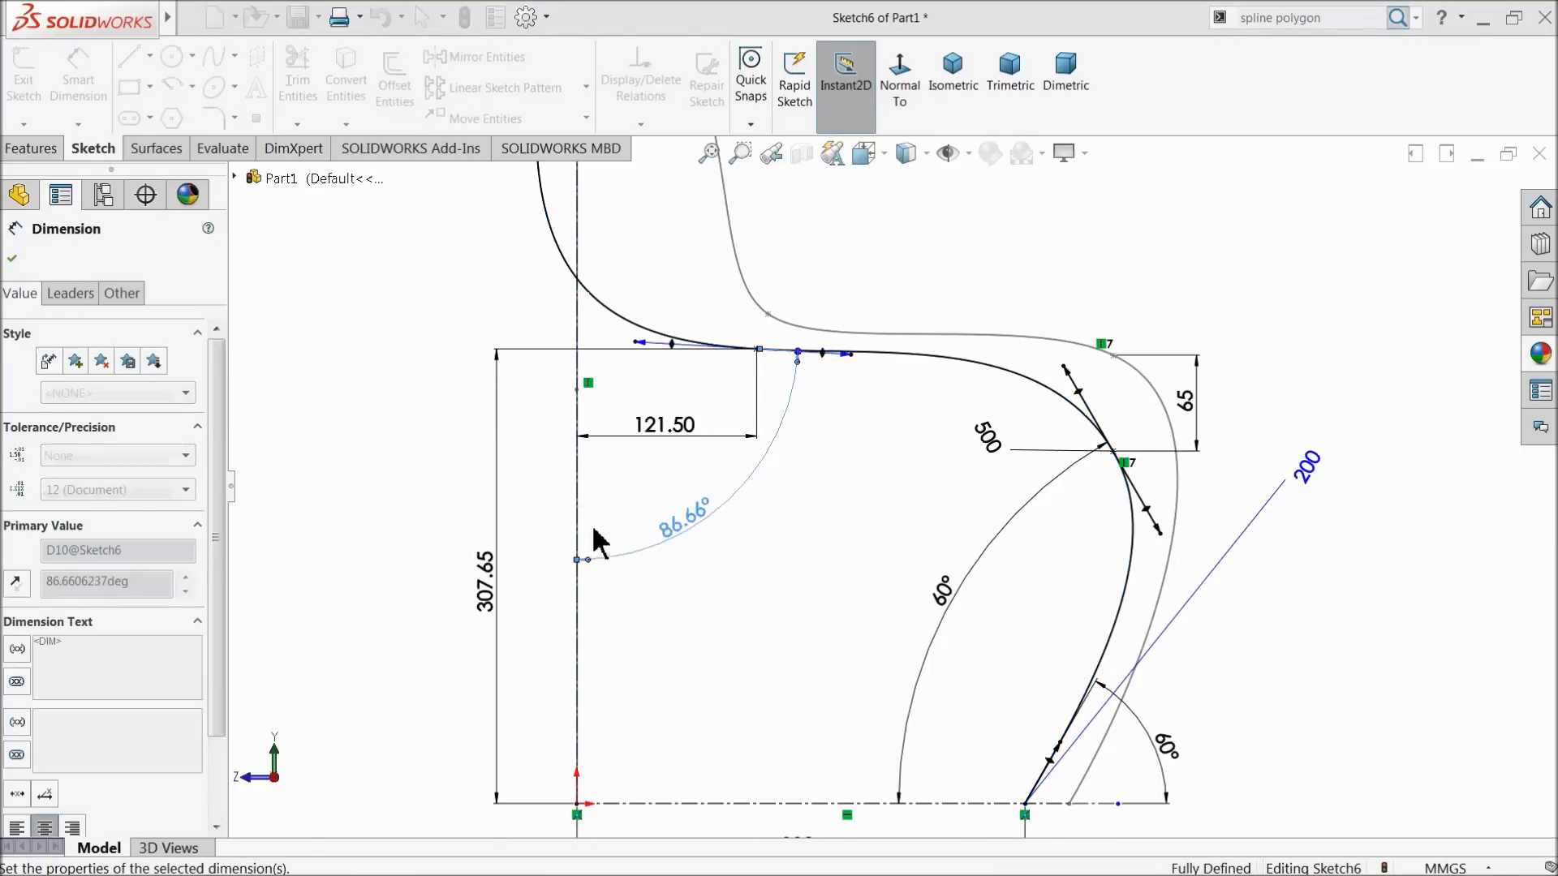
left_click_drag(695, 408, 747, 540)
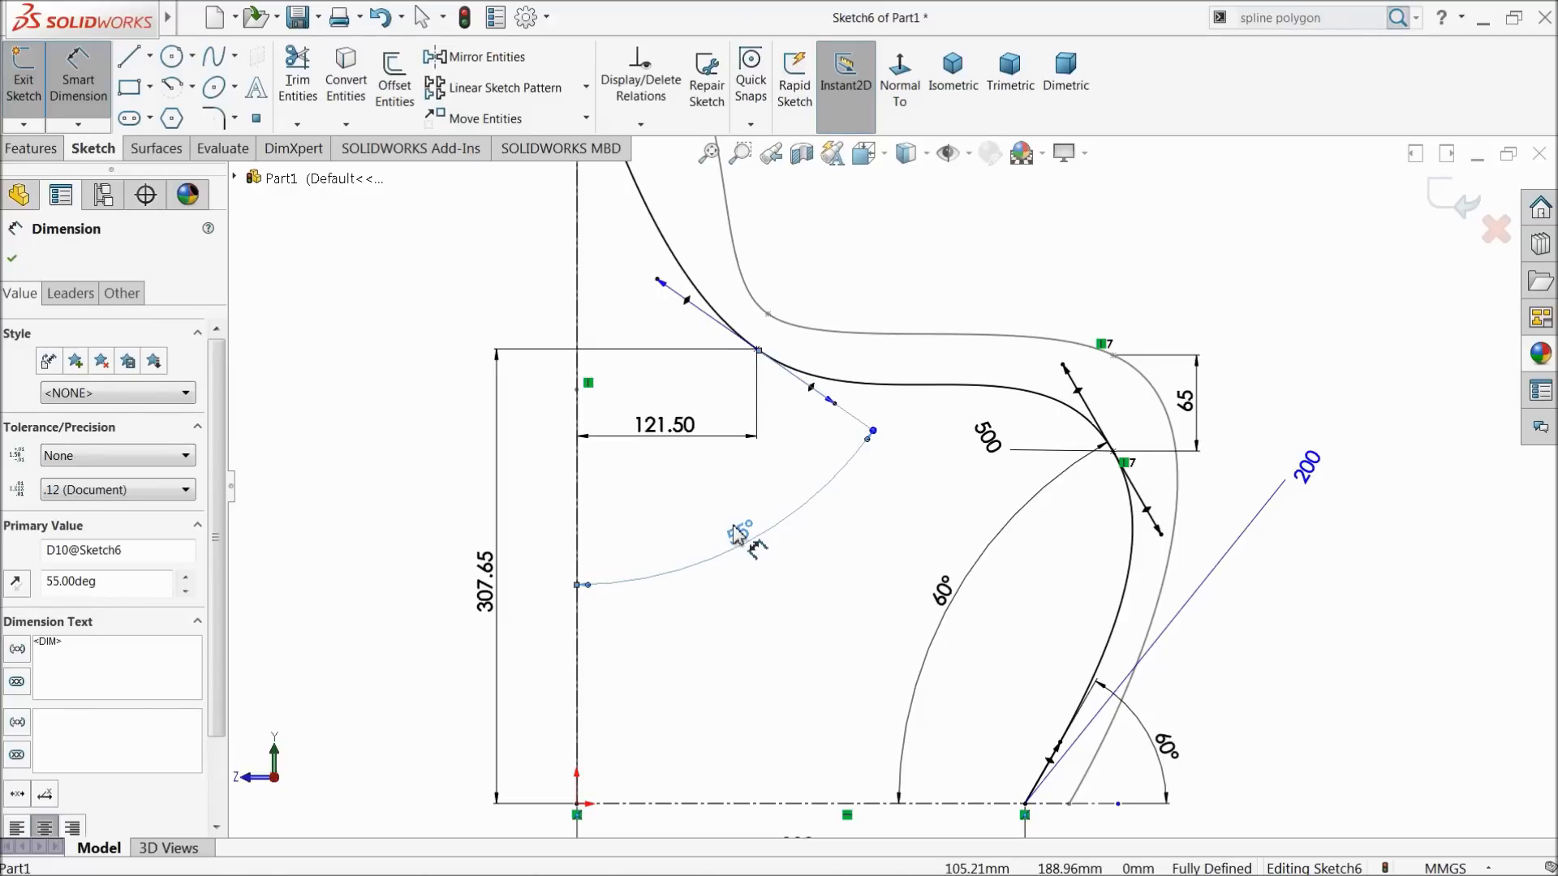
Dimension the rear-bend point's tangent handle magnitude as 485 mm
left_click(811, 394)
left_click(852, 307)
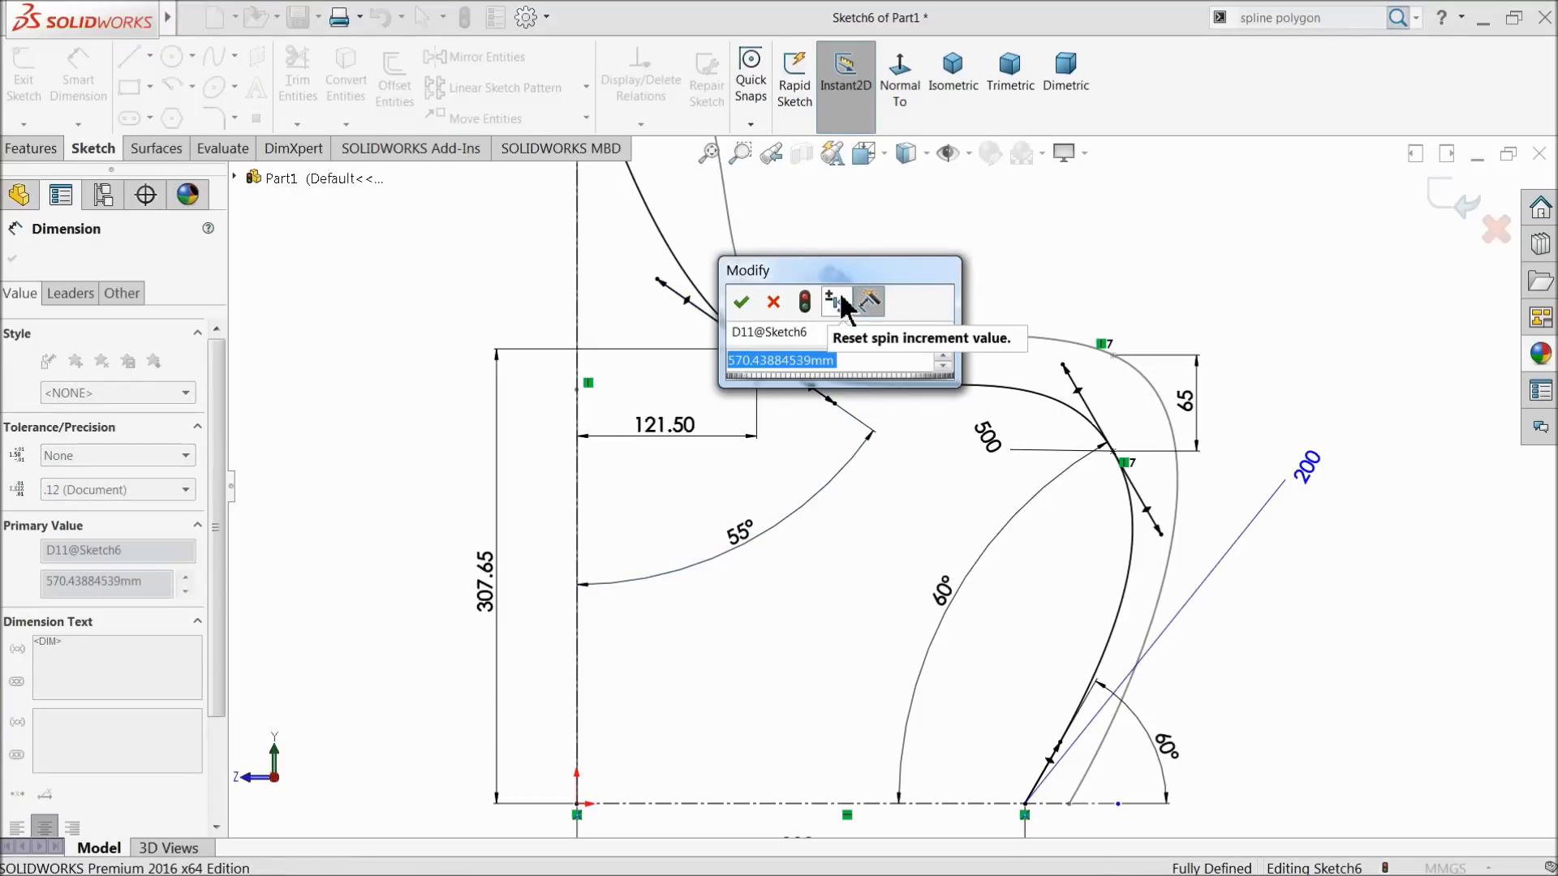
type("485")
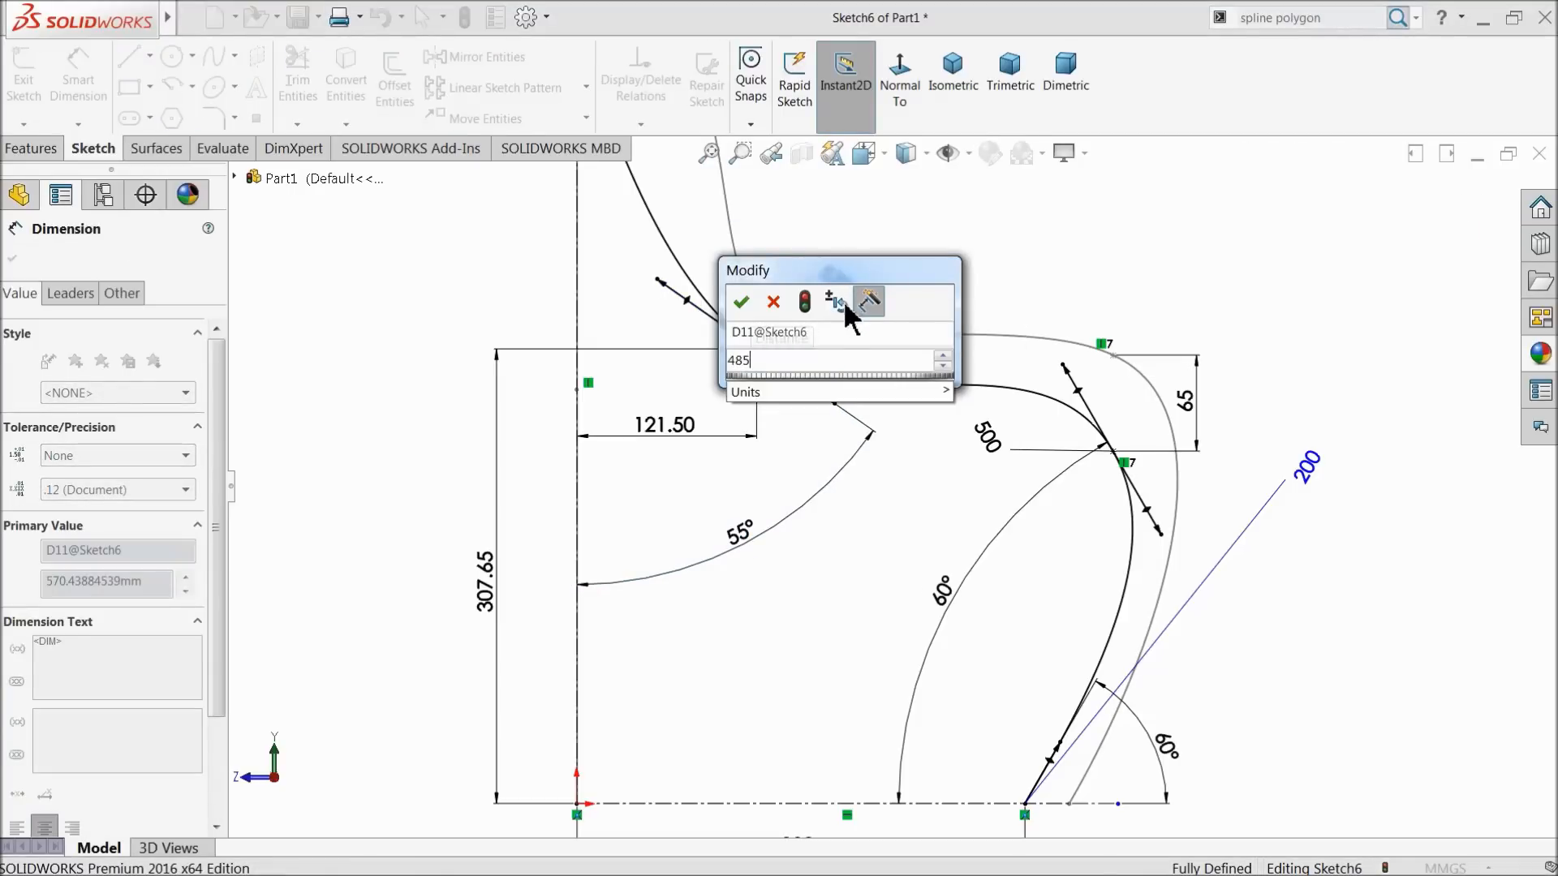
left_click(743, 304)
scroll(692, 331, "up", 3)
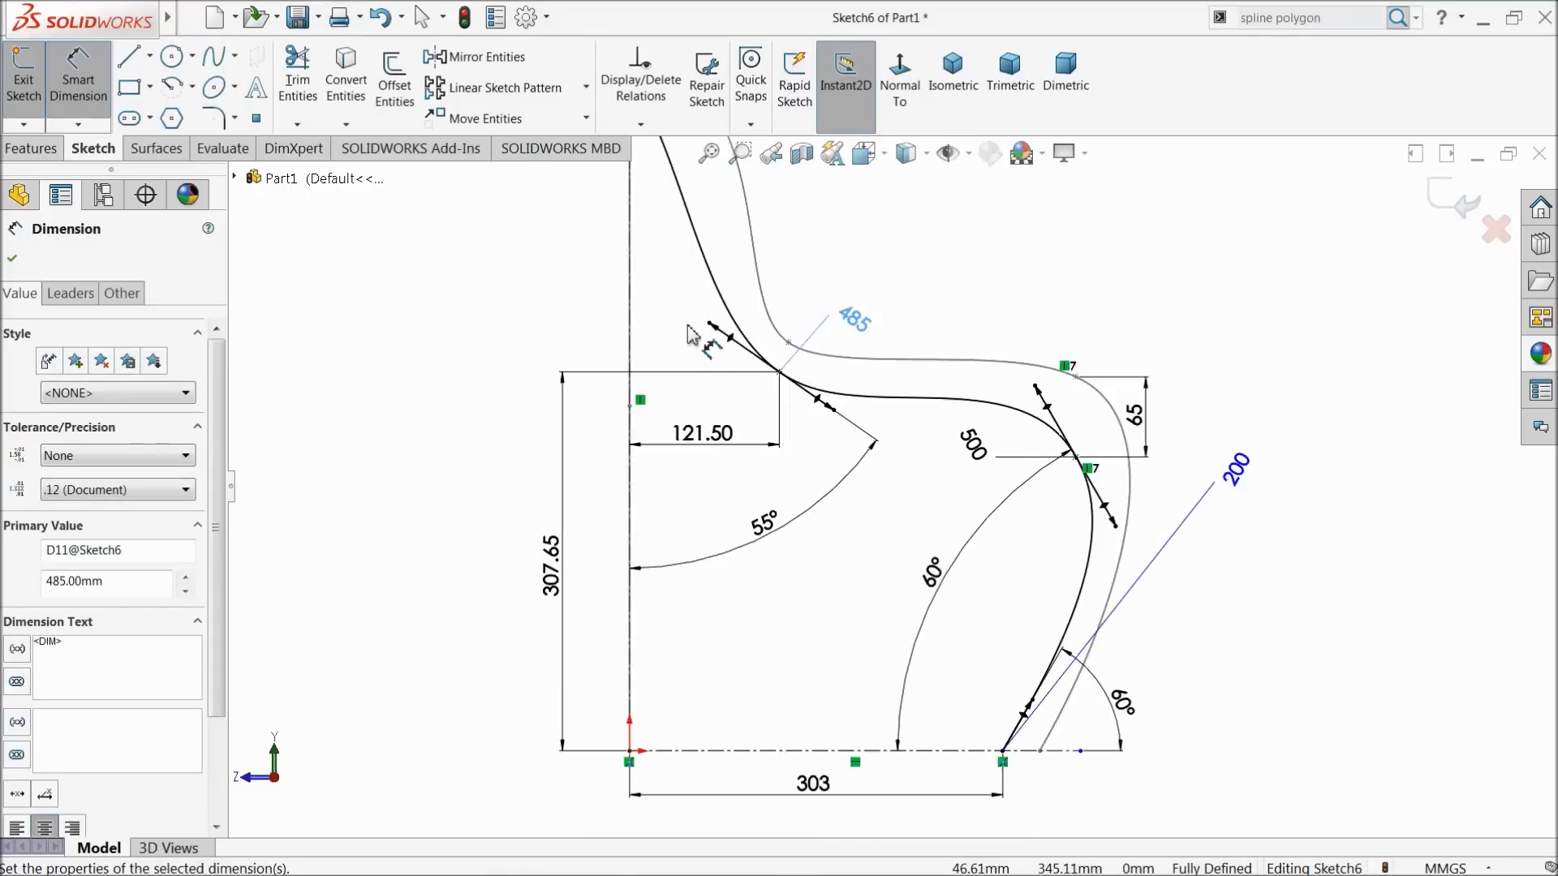
scroll(794, 340, "down", 4)
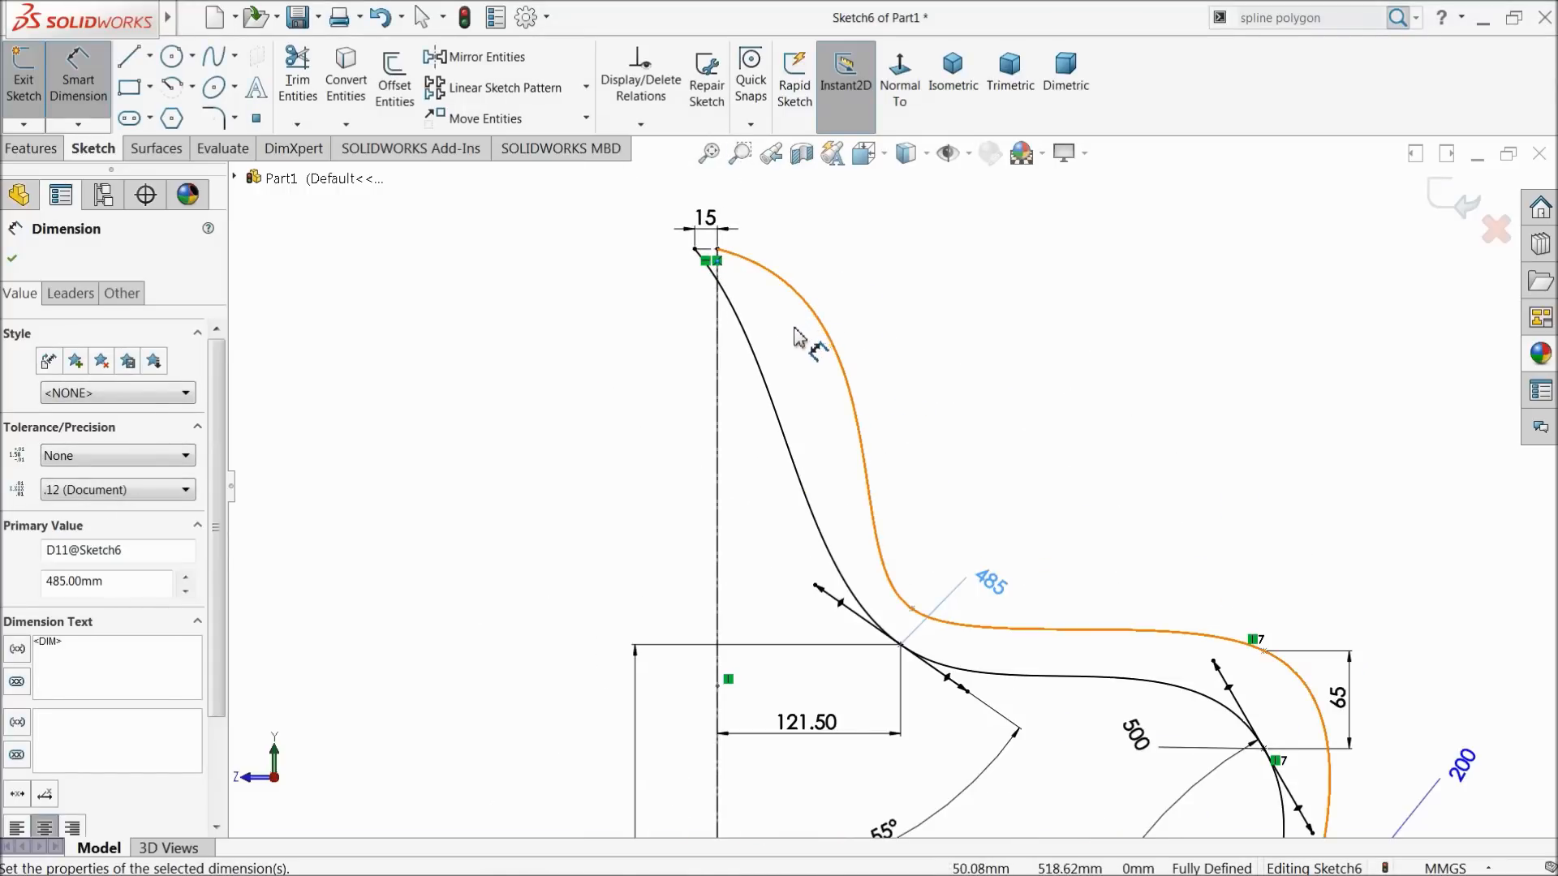
scroll(787, 332, "down", 5)
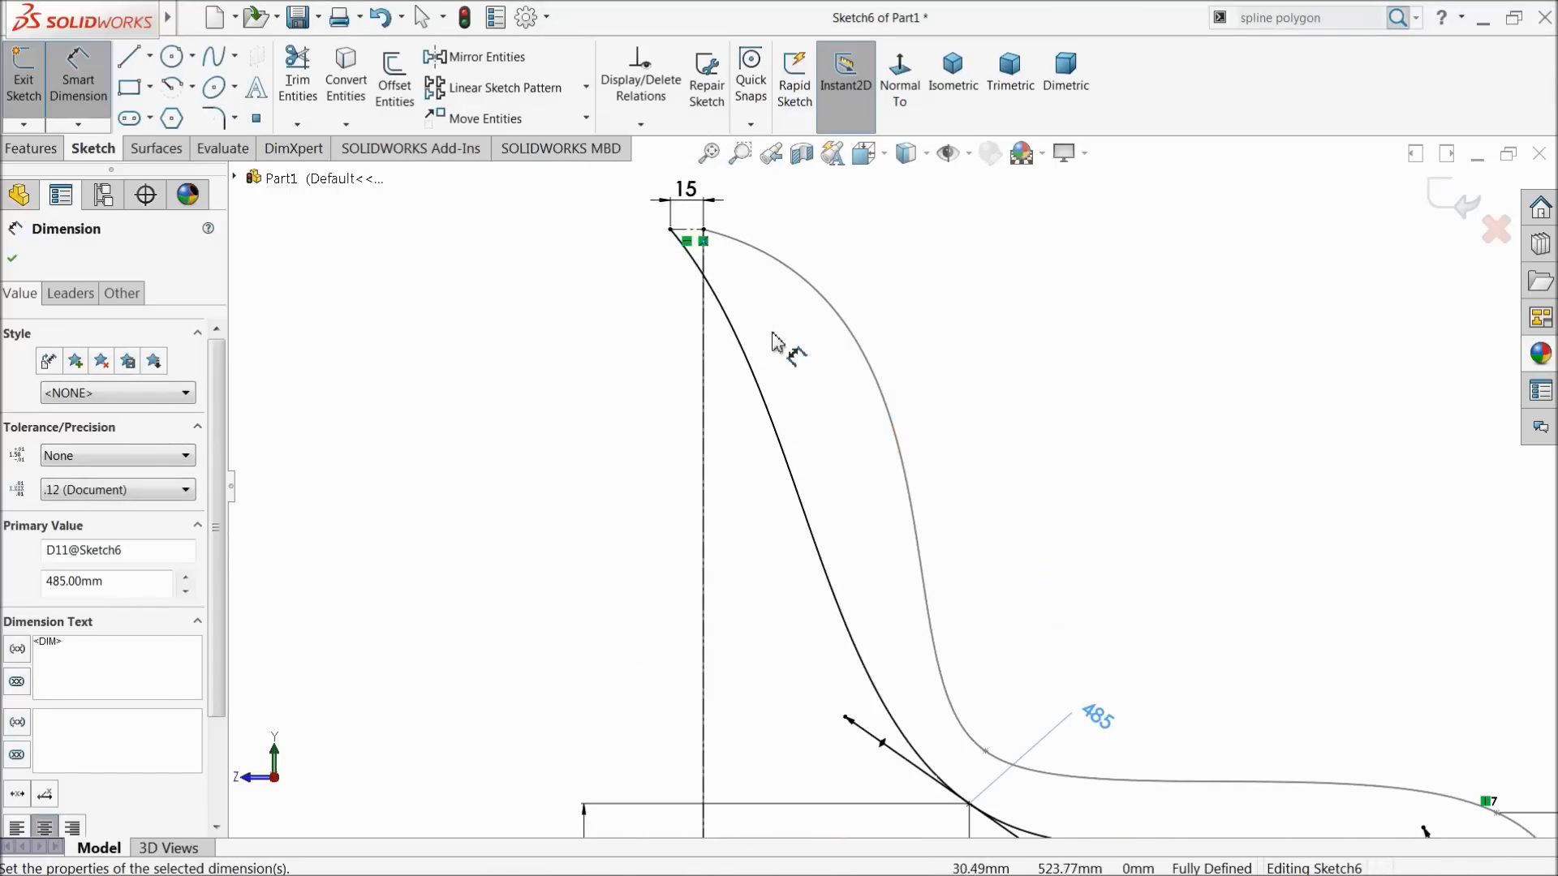
left_click(730, 320)
left_click(800, 398)
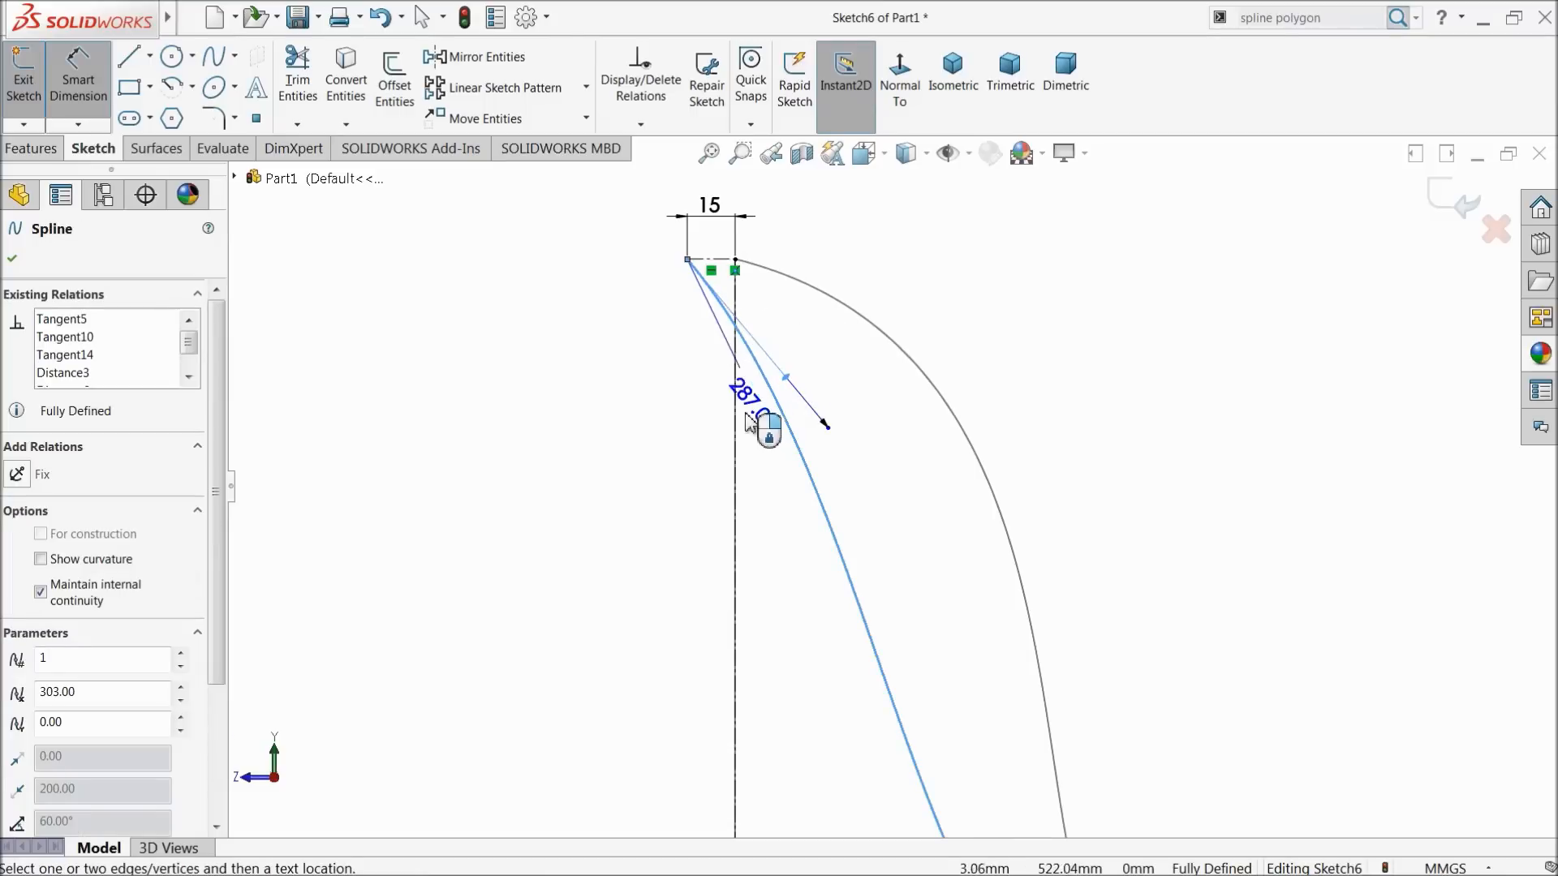
left_click(736, 410)
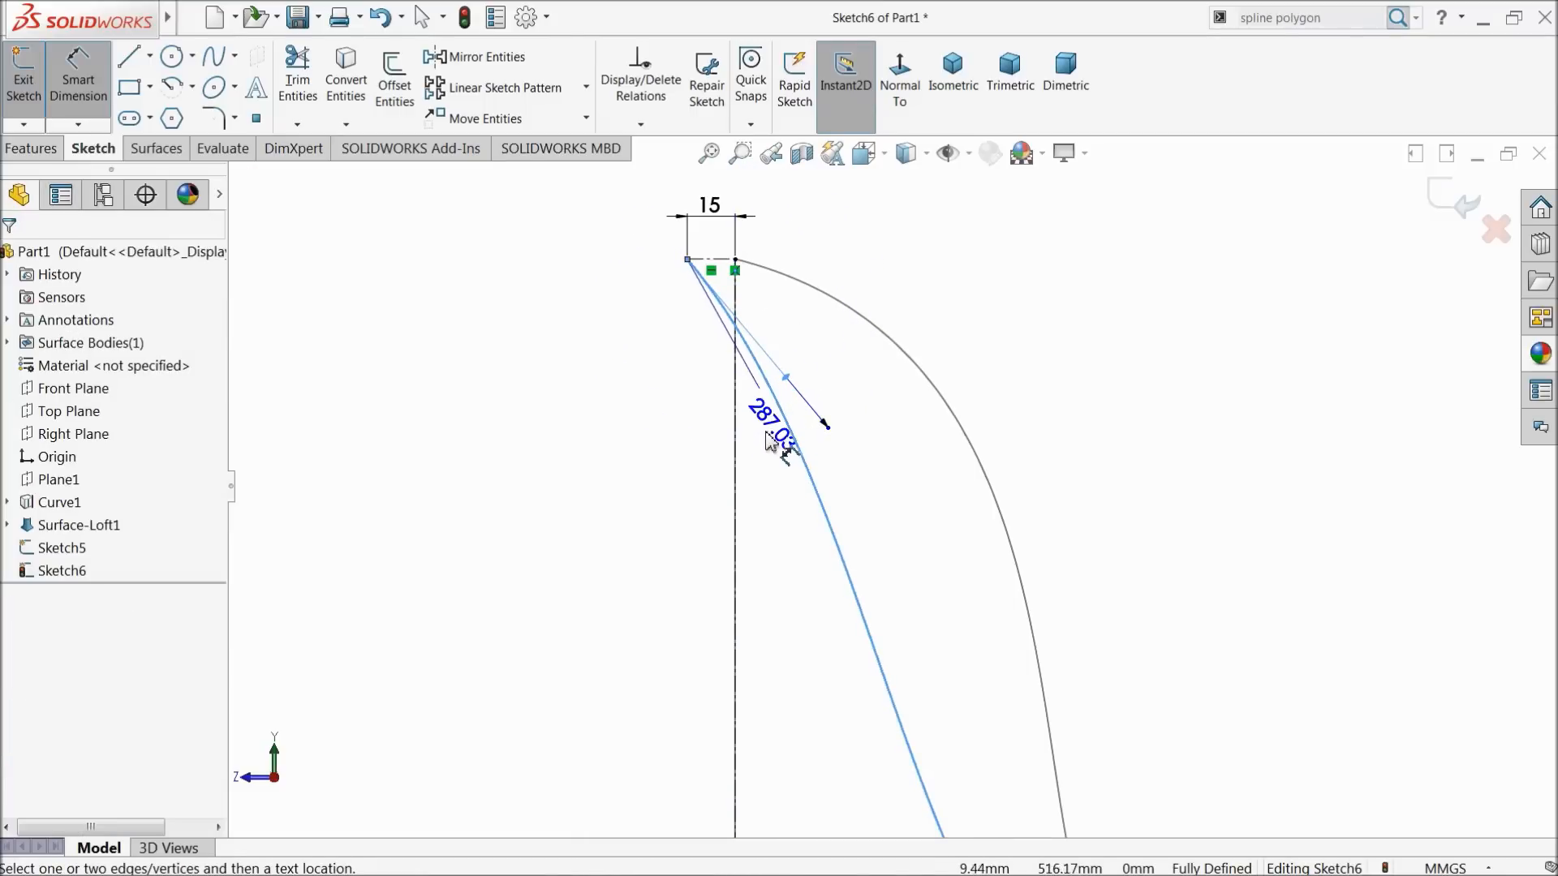
left_click(801, 475)
left_click(632, 326)
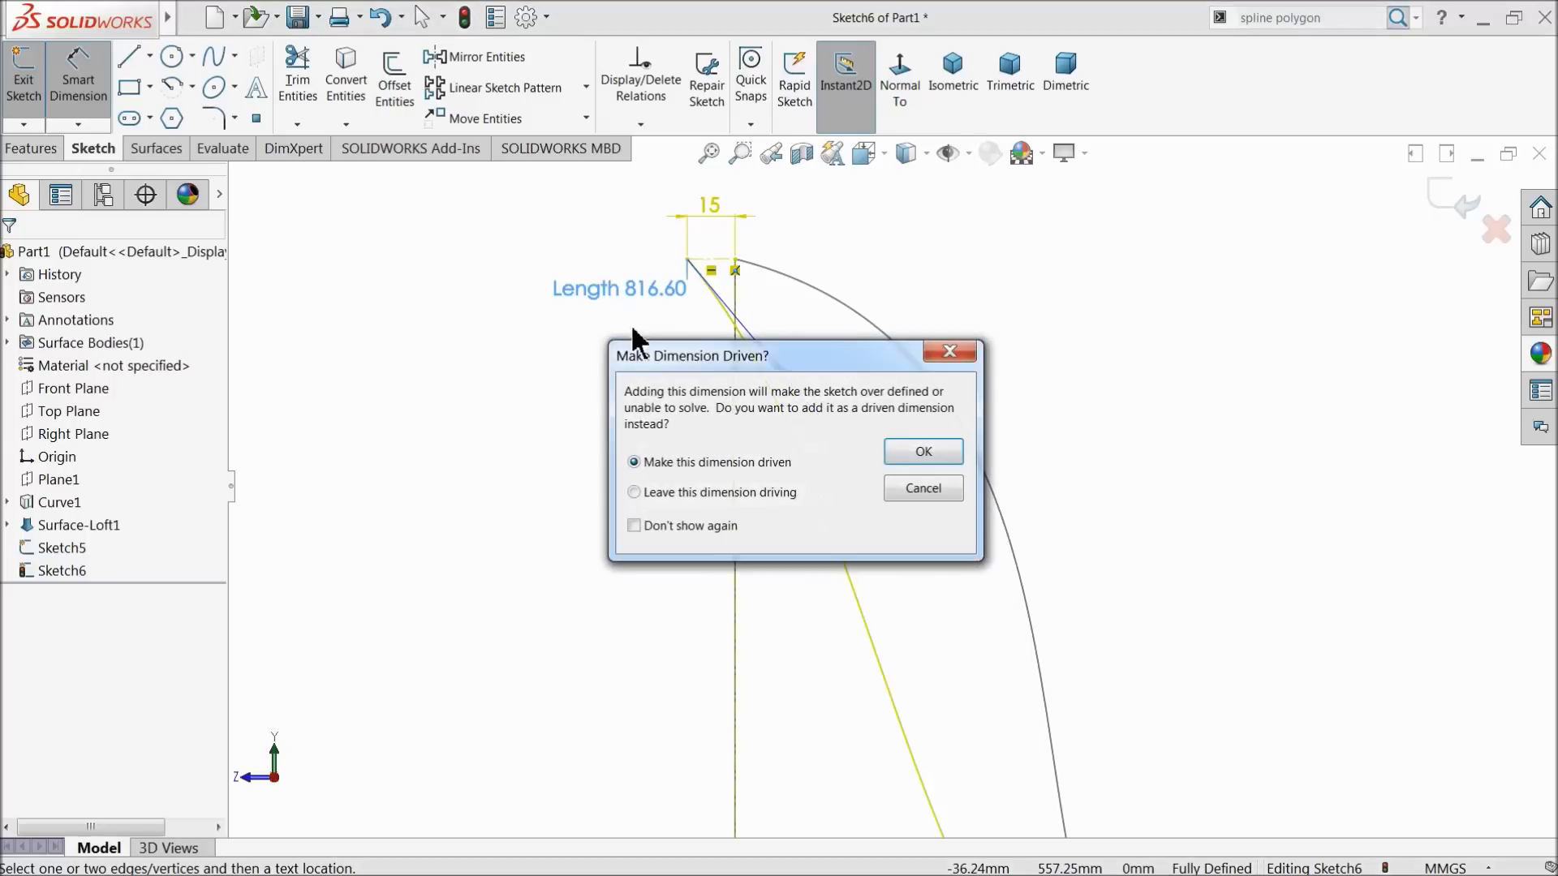
left_click(939, 354)
key("Escape")
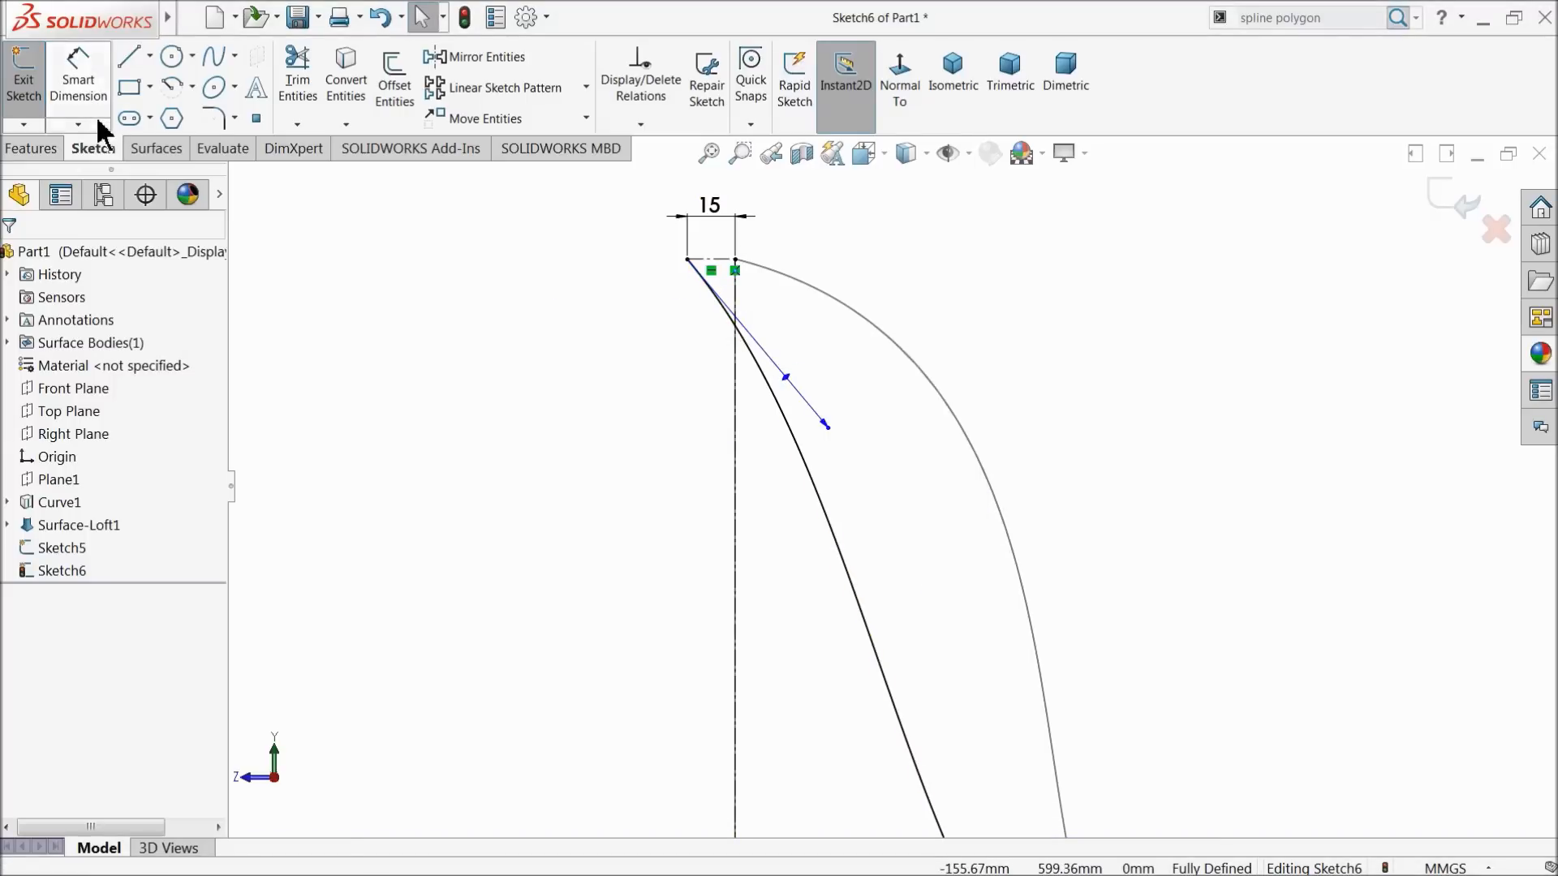
Dimension the angle between the tangent handle at the new spline's top endpoint and the vertical centerline as 65°
left_click(91, 104)
scroll(771, 445, "down", 3)
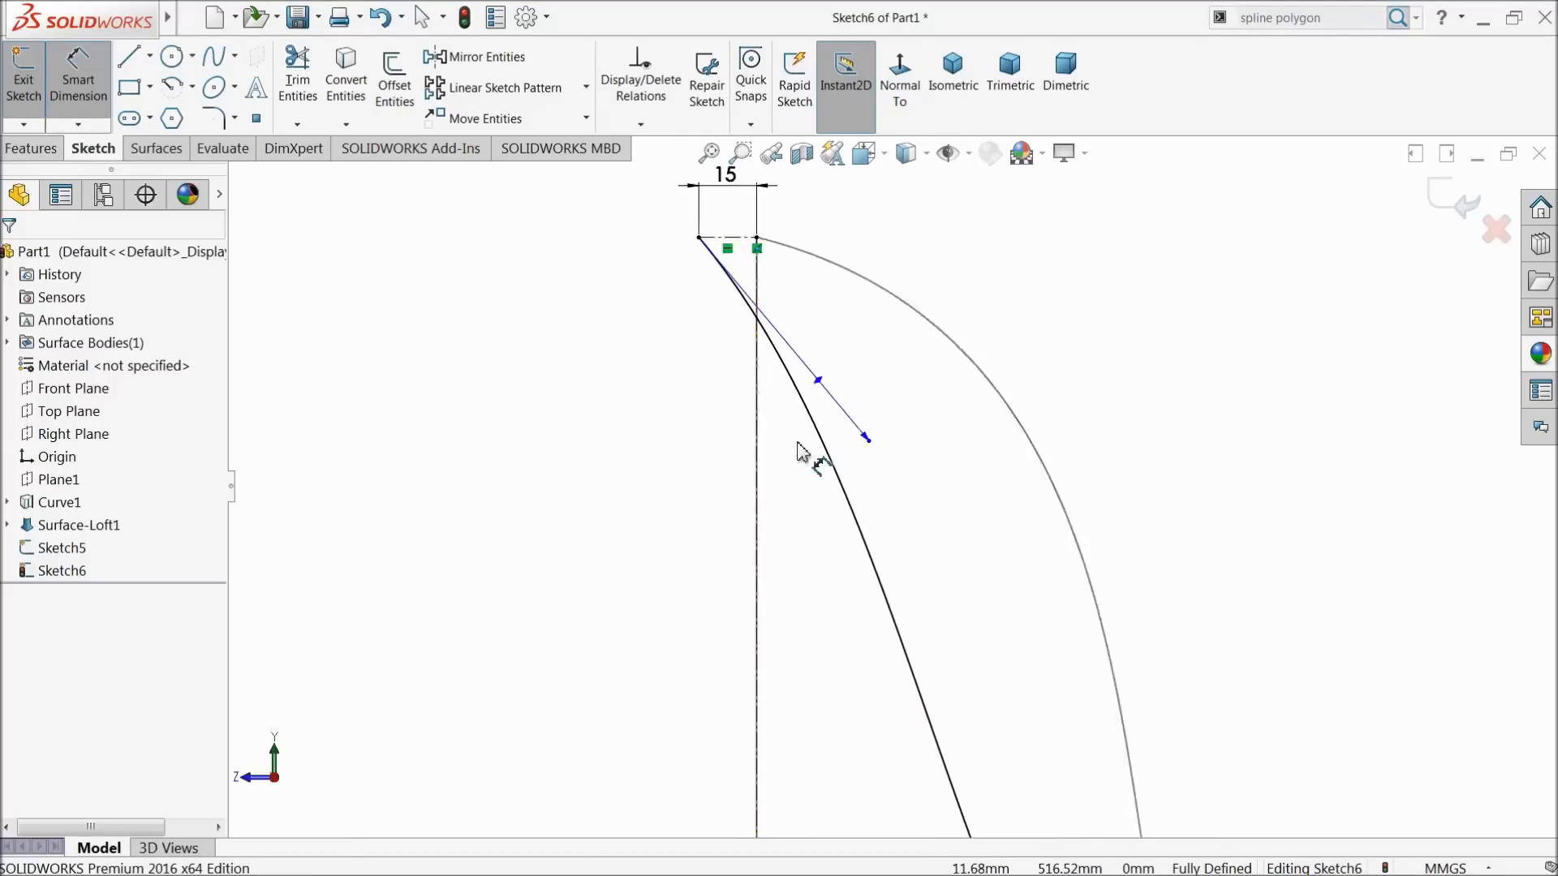
left_click(754, 425)
left_click(829, 373)
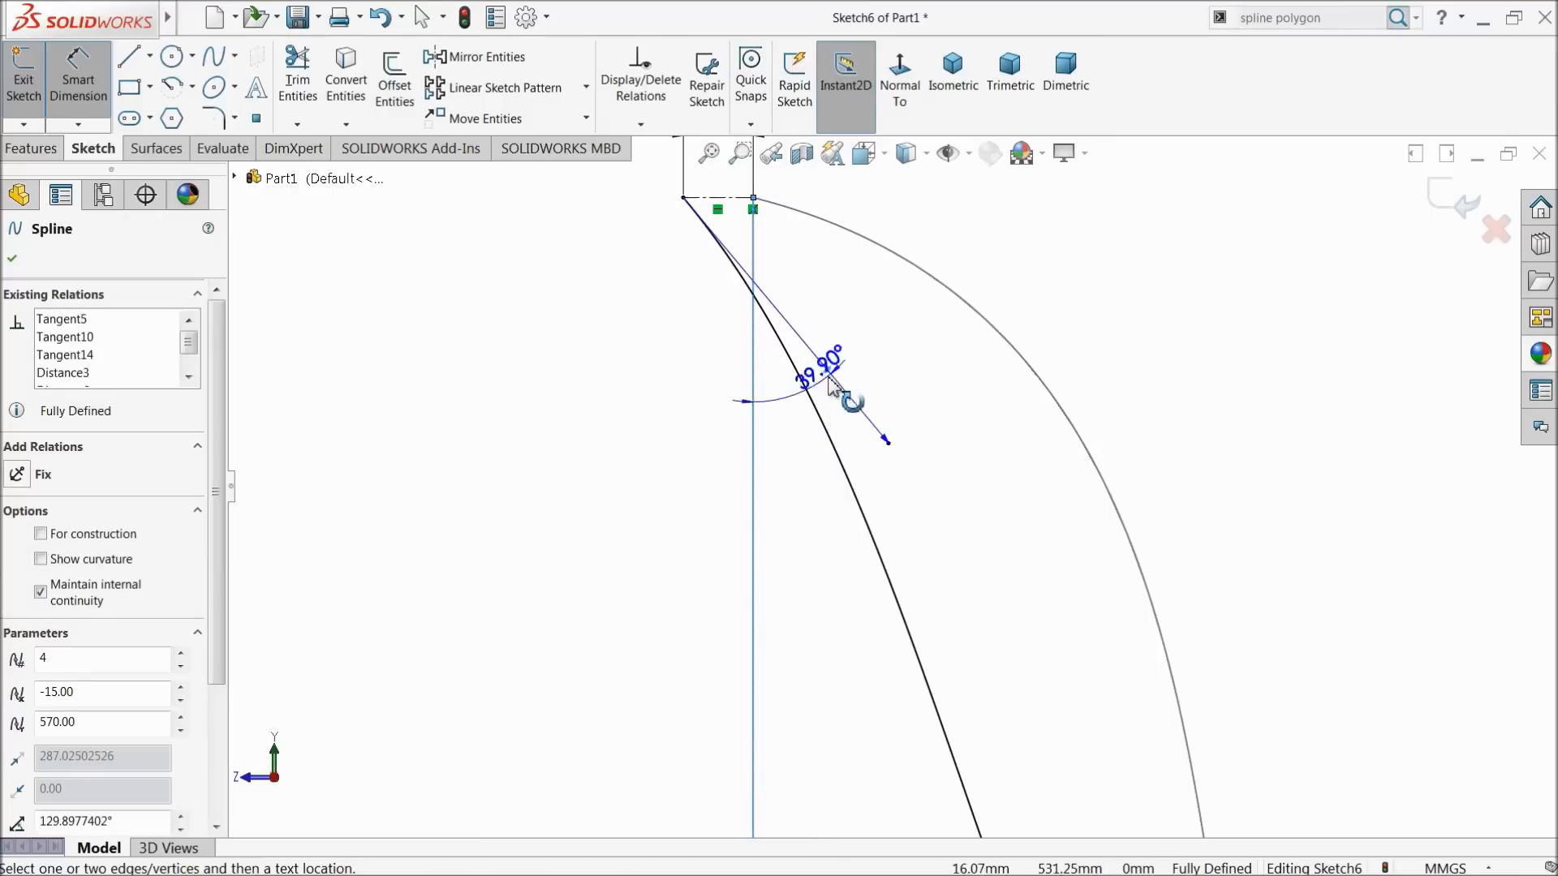
left_click(802, 477)
type("65")
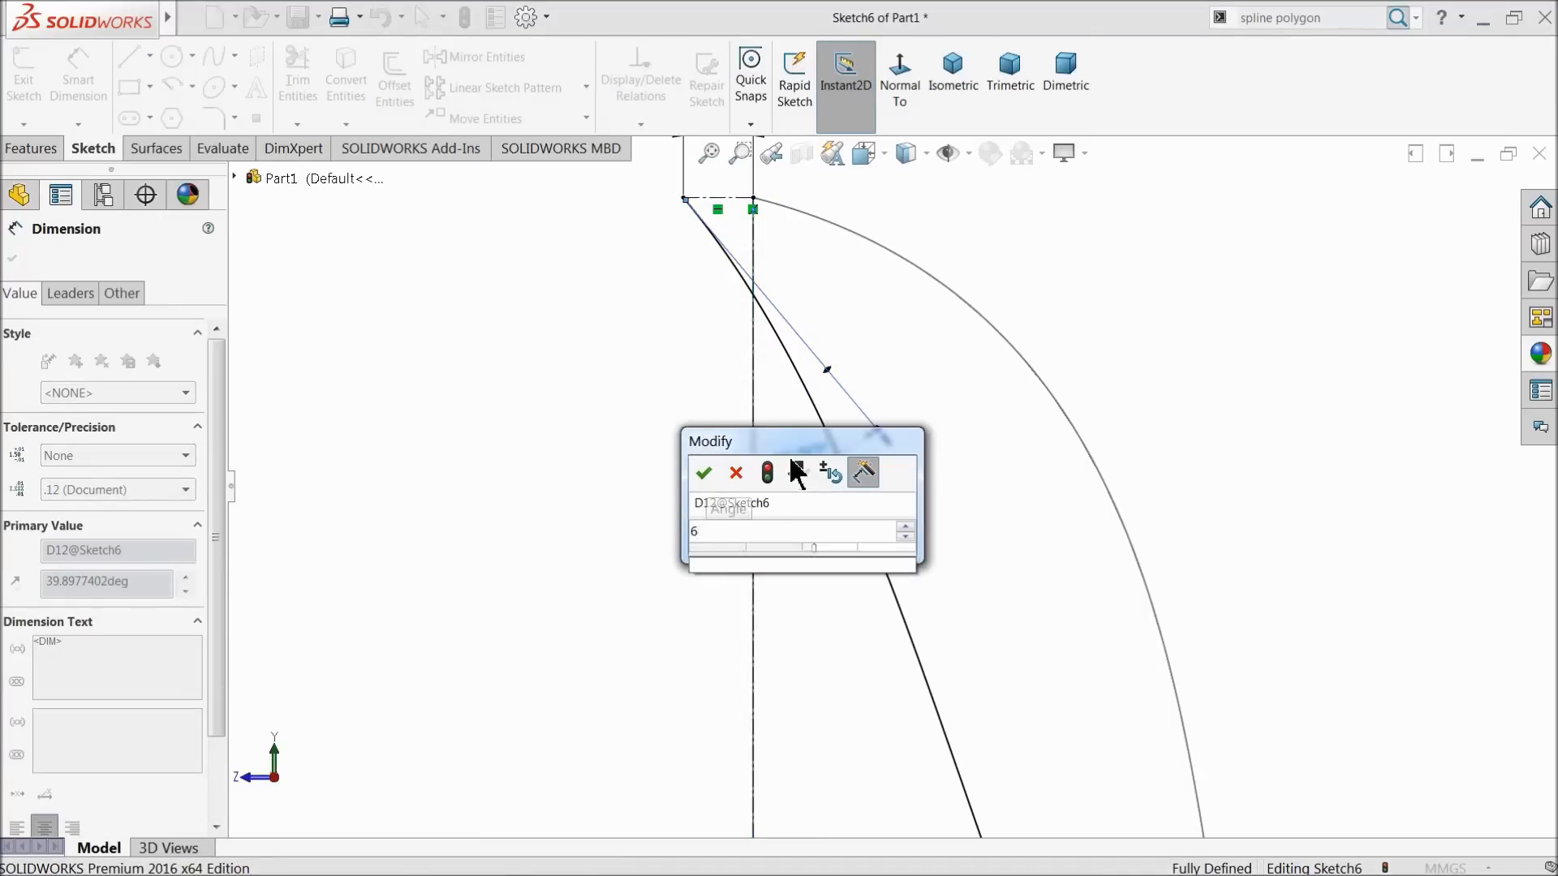
left_click(713, 478)
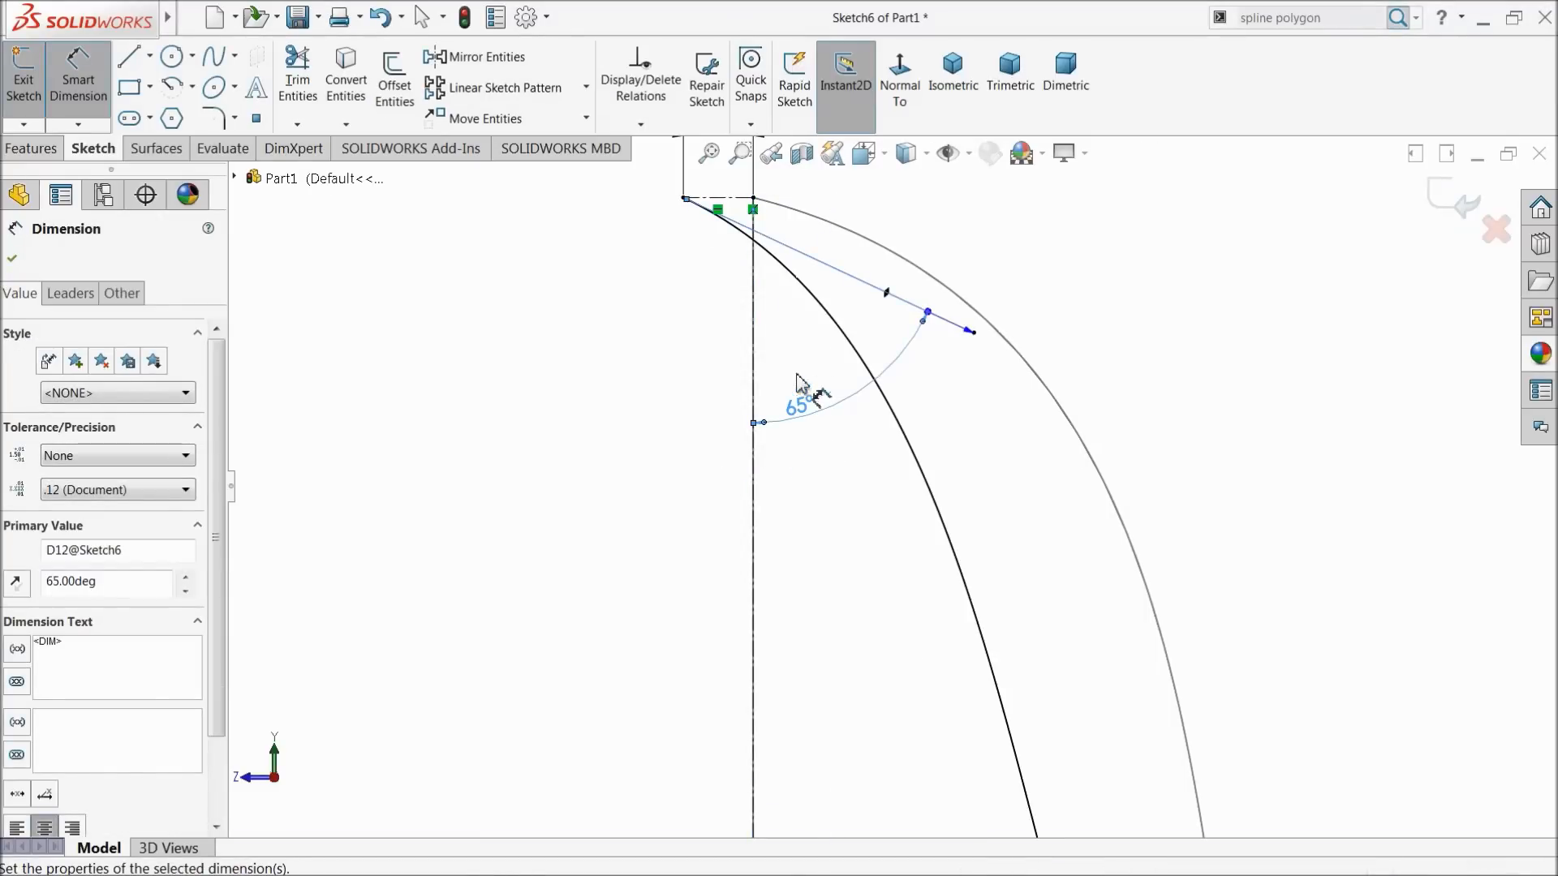
Dimension the top endpoint's tangent handle magnitude as 485 mm and place its label close to the profile
left_click(910, 302)
left_click(1019, 266)
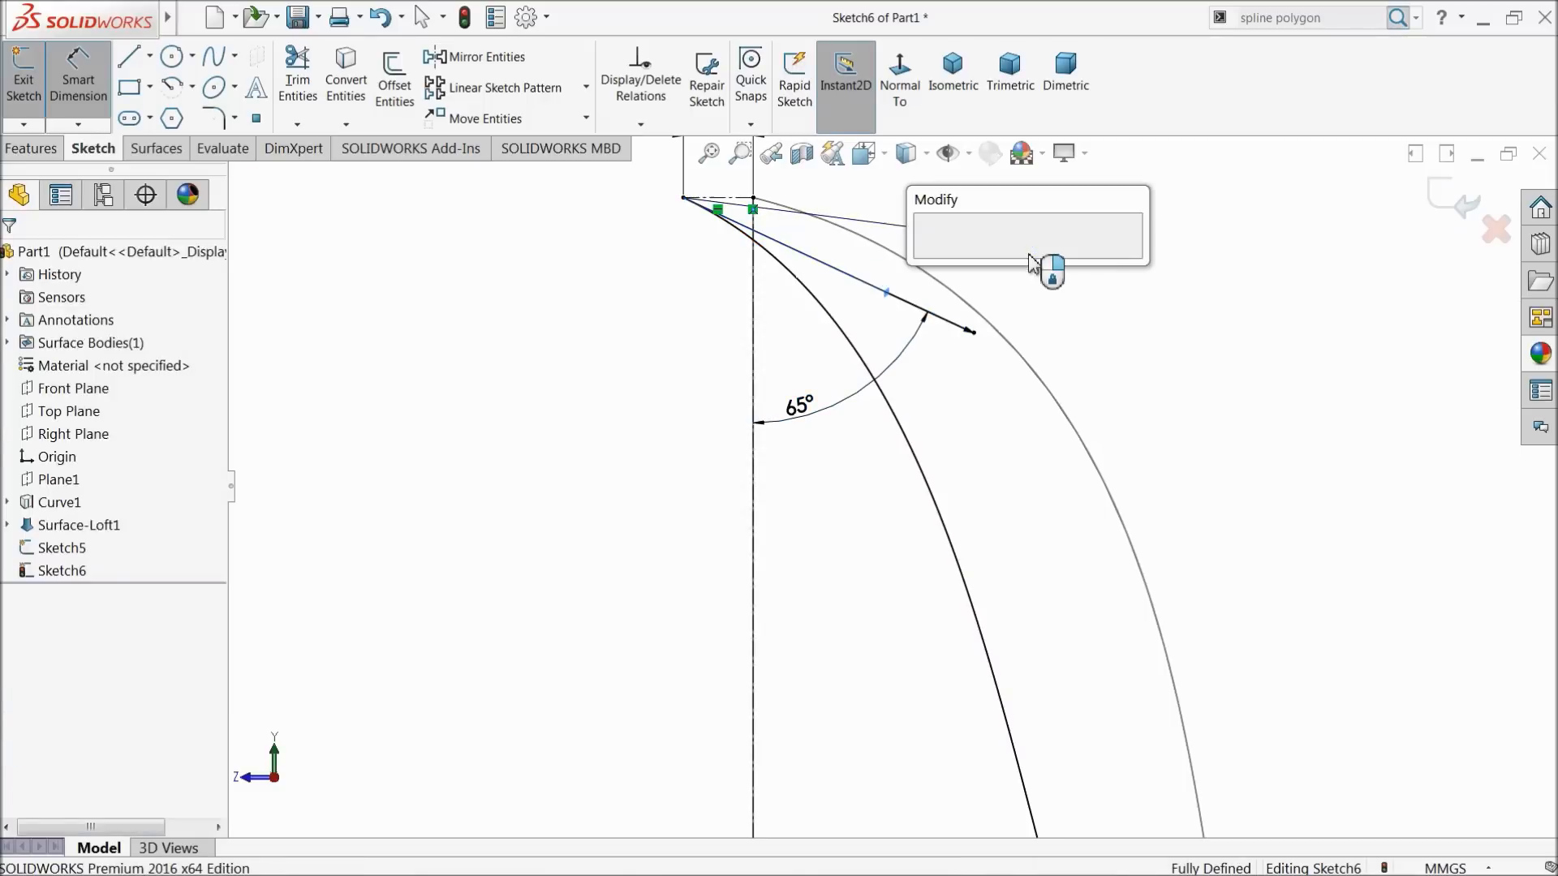
type("4")
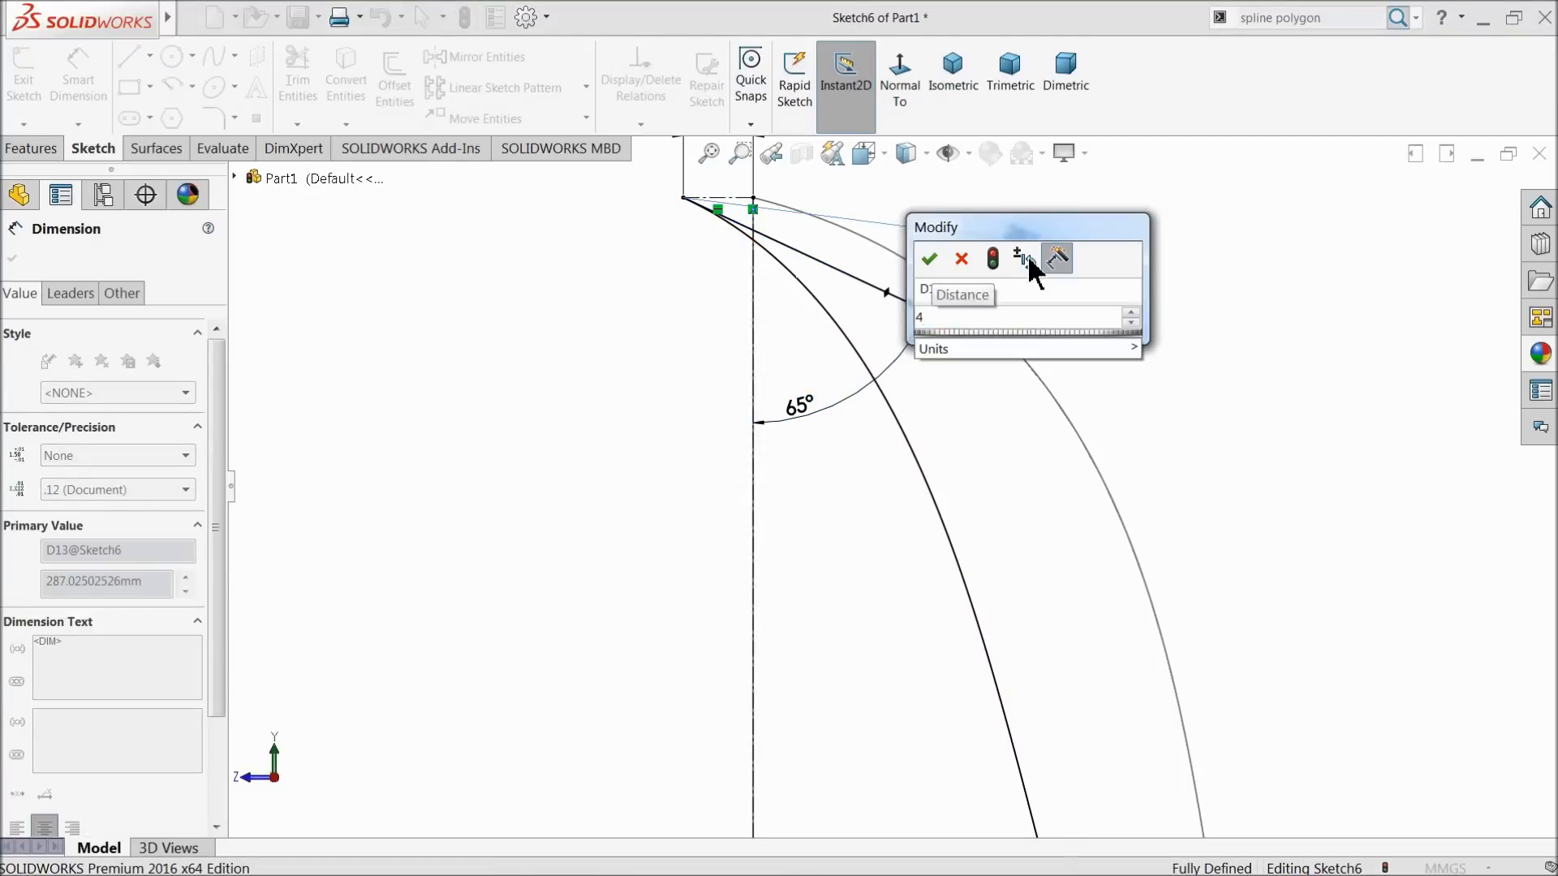
type("85")
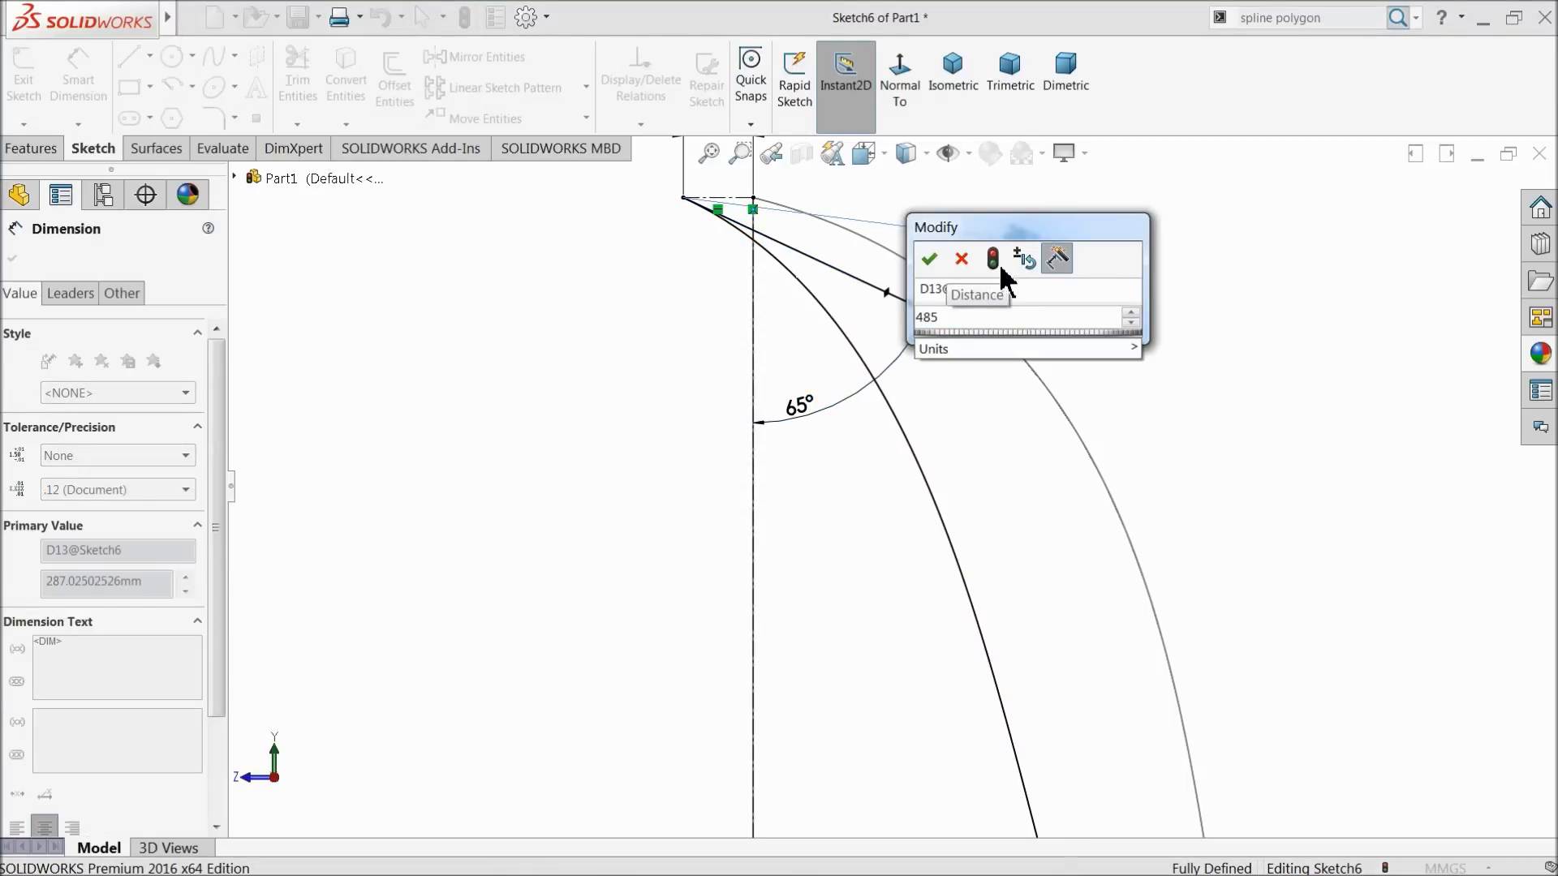
left_click(930, 259)
key("f")
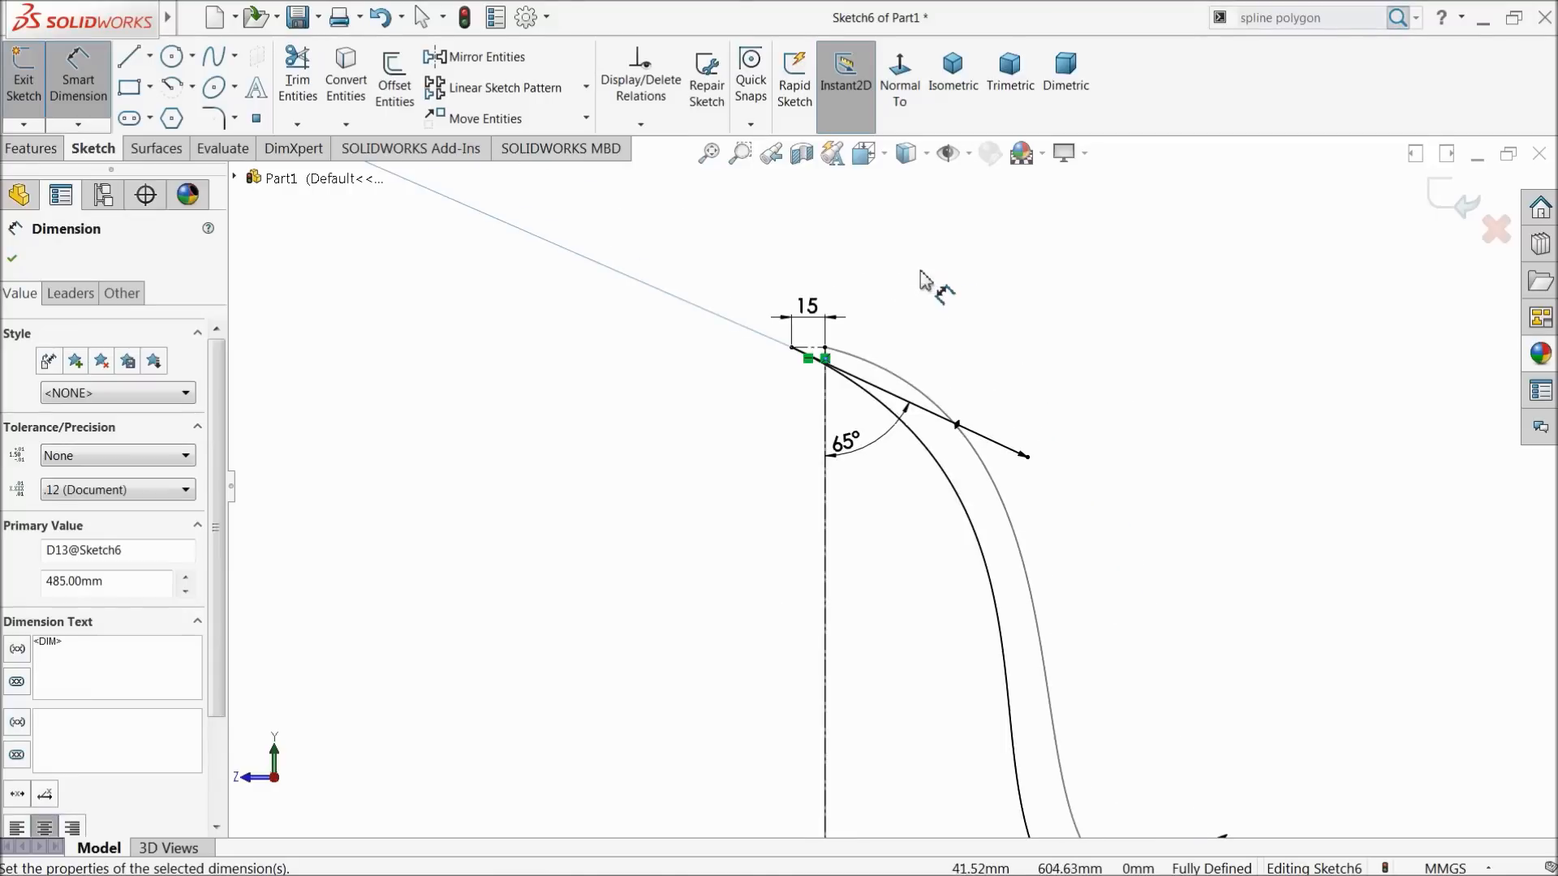
scroll(1002, 602, "down", 2)
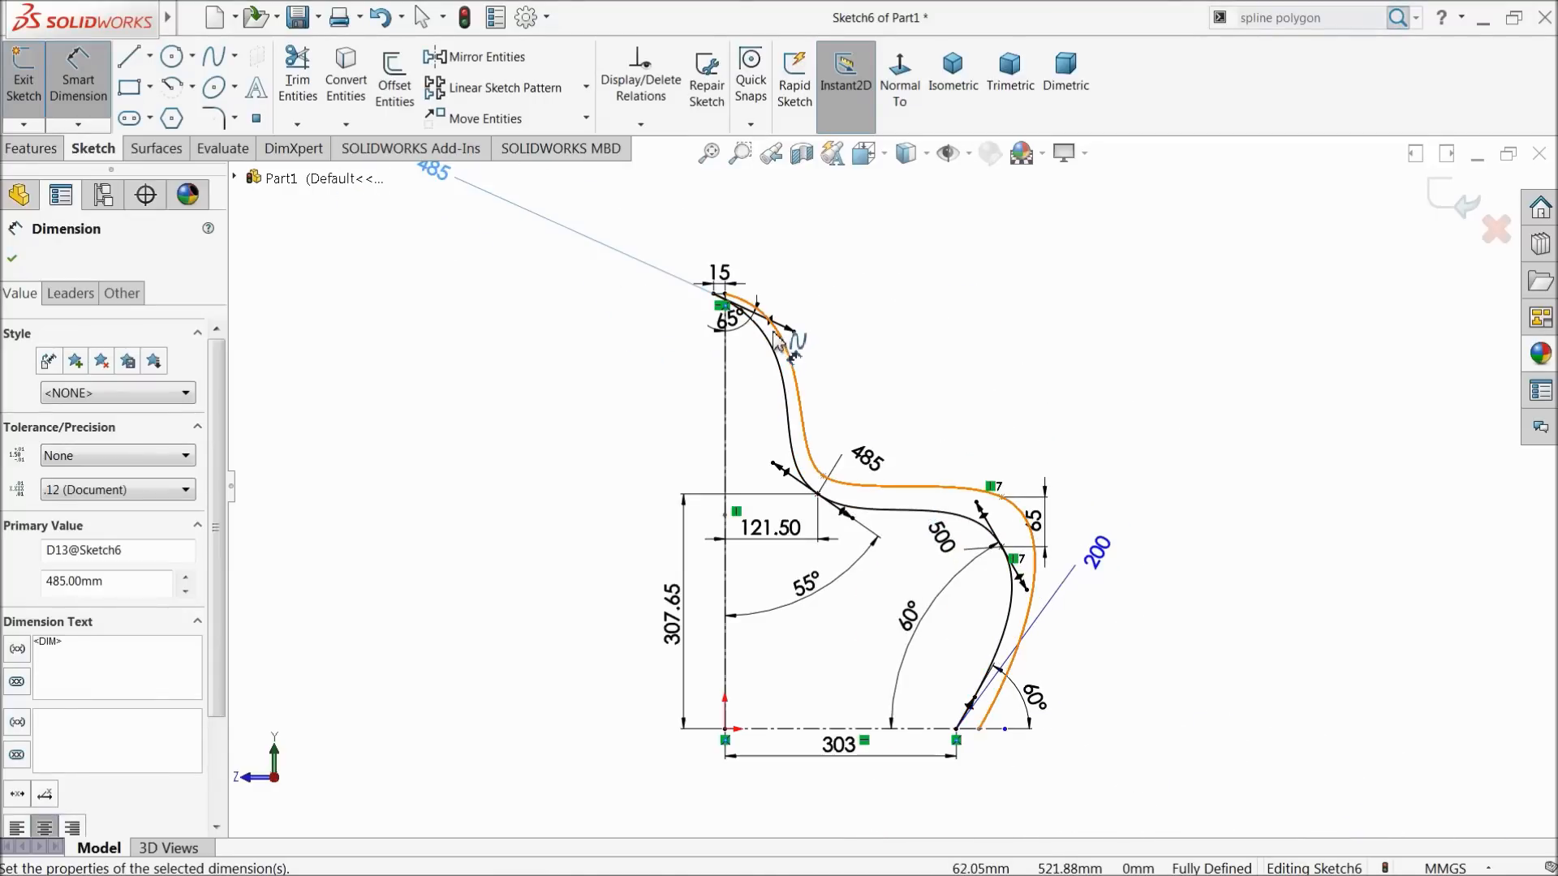
left_click_drag(442, 188, 641, 344)
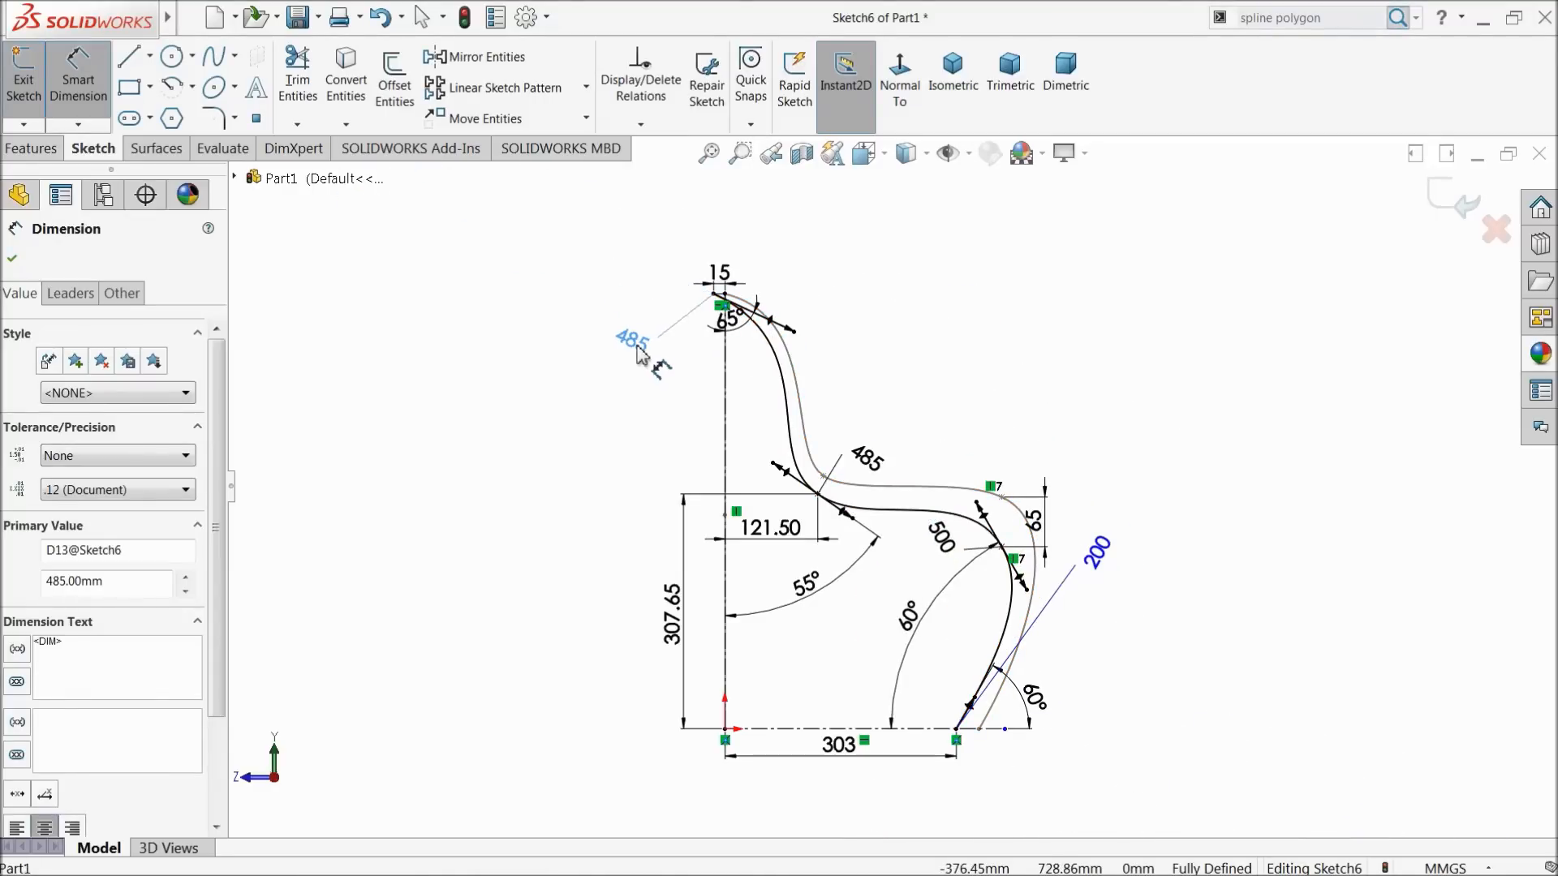
scroll(745, 434, "down", 1)
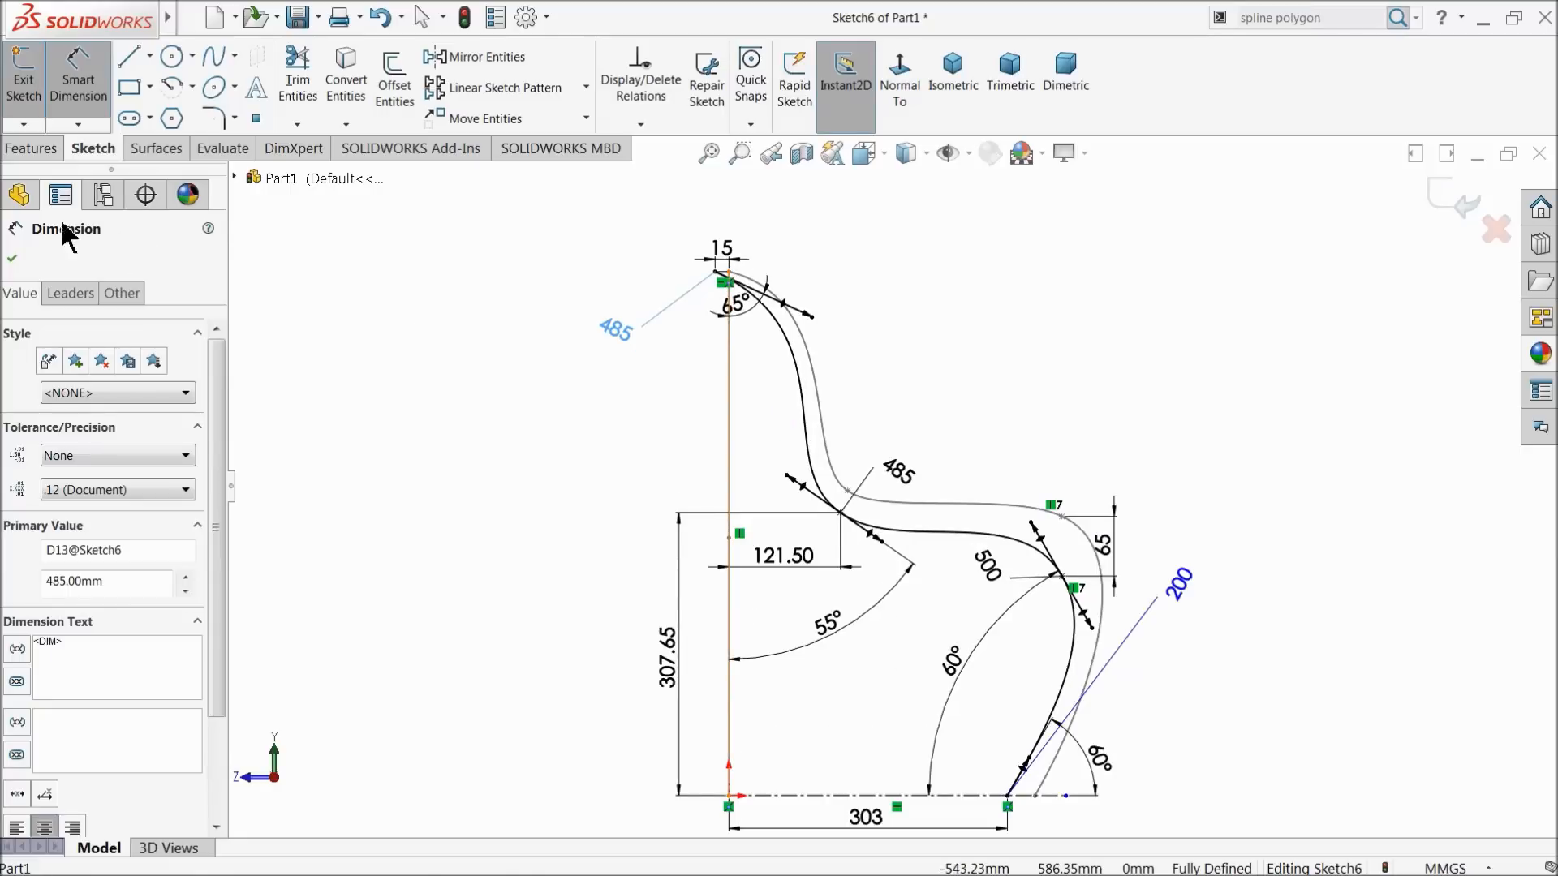
Finish dimensioning and exit the offset side-profile sketch, keeping its changes
left_click(78, 101)
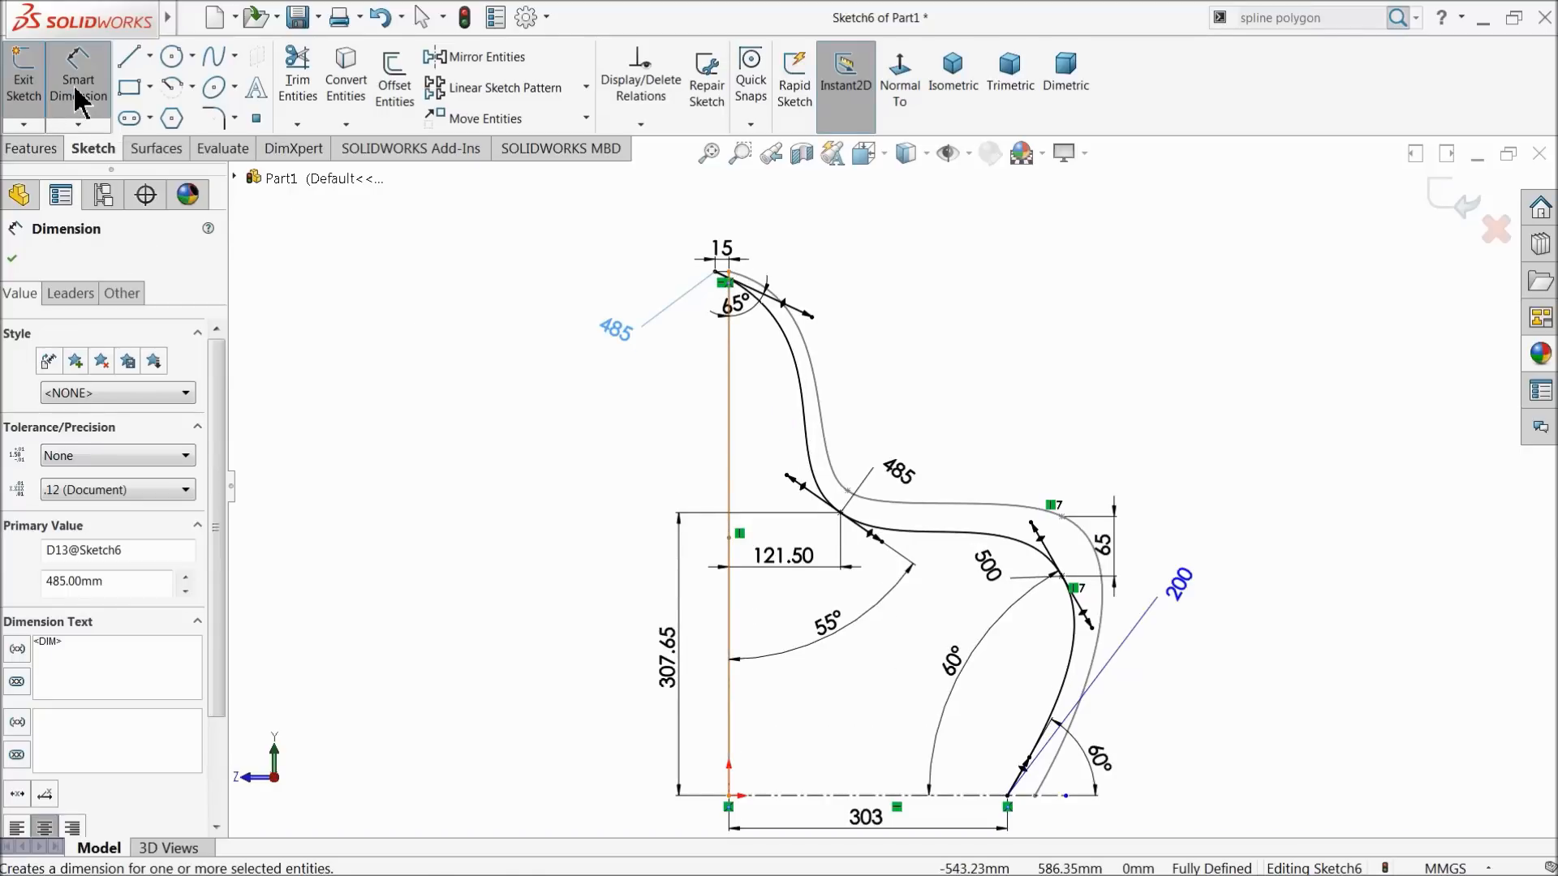
scroll(487, 365, "up", 2)
mouse_move(573, 416)
middle_mouse_down()
mouse_move(619, 472)
mouse_move(594, 515)
middle_mouse_up()
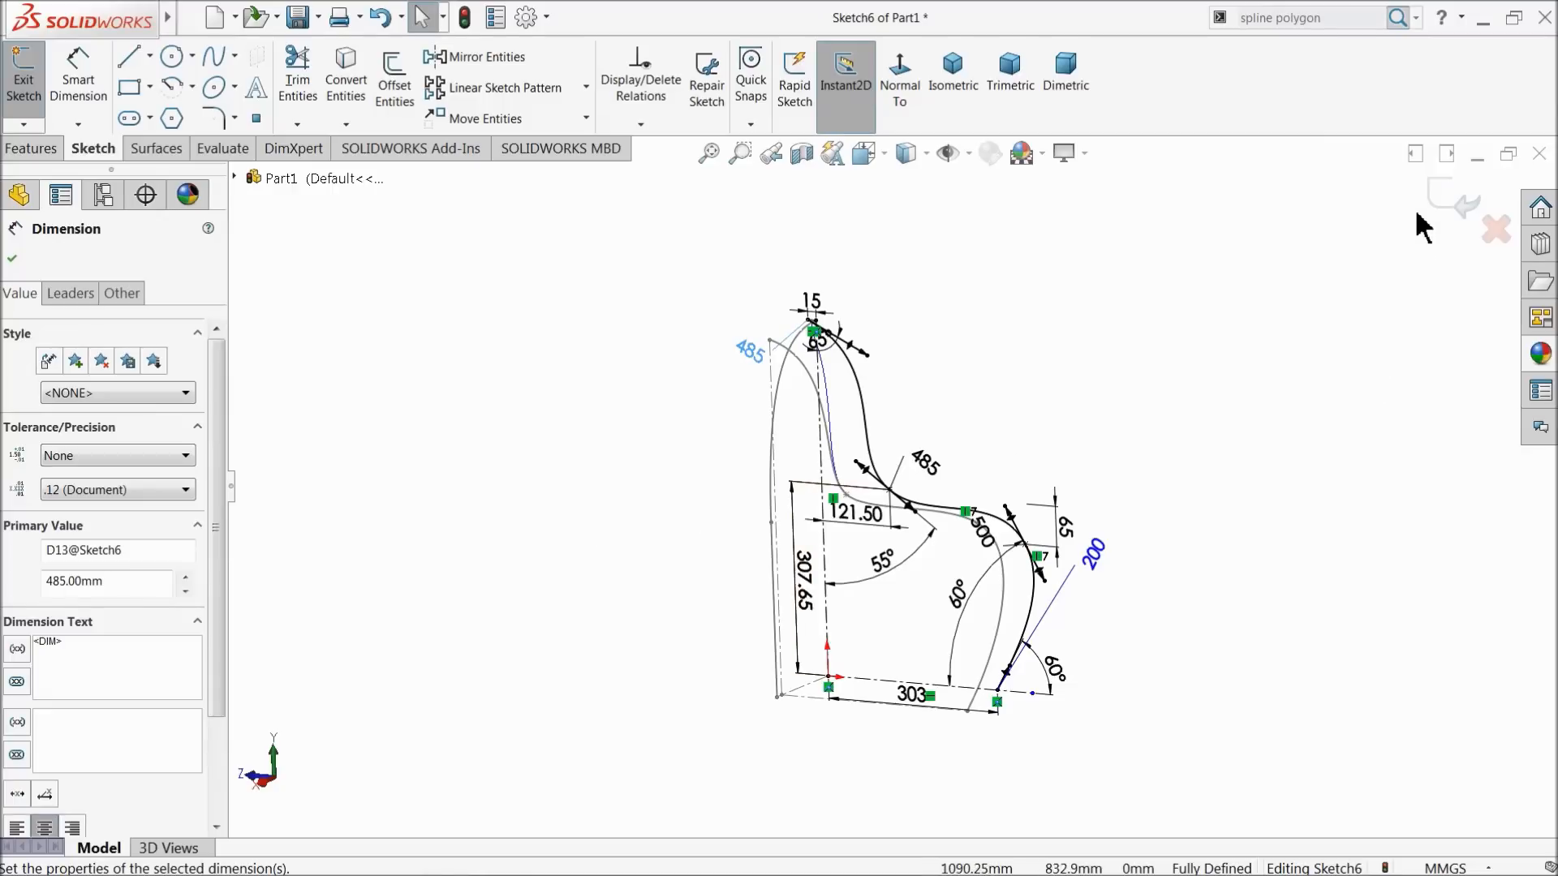
left_click(1449, 212)
mouse_move(1178, 390)
middle_mouse_down()
mouse_move(1071, 470)
mouse_move(1089, 474)
middle_mouse_up()
Create a projected curve with the sketch-on-sketch type, combining the offset side profile Sketch6 with the front outline Sketch5
left_click(98, 150)
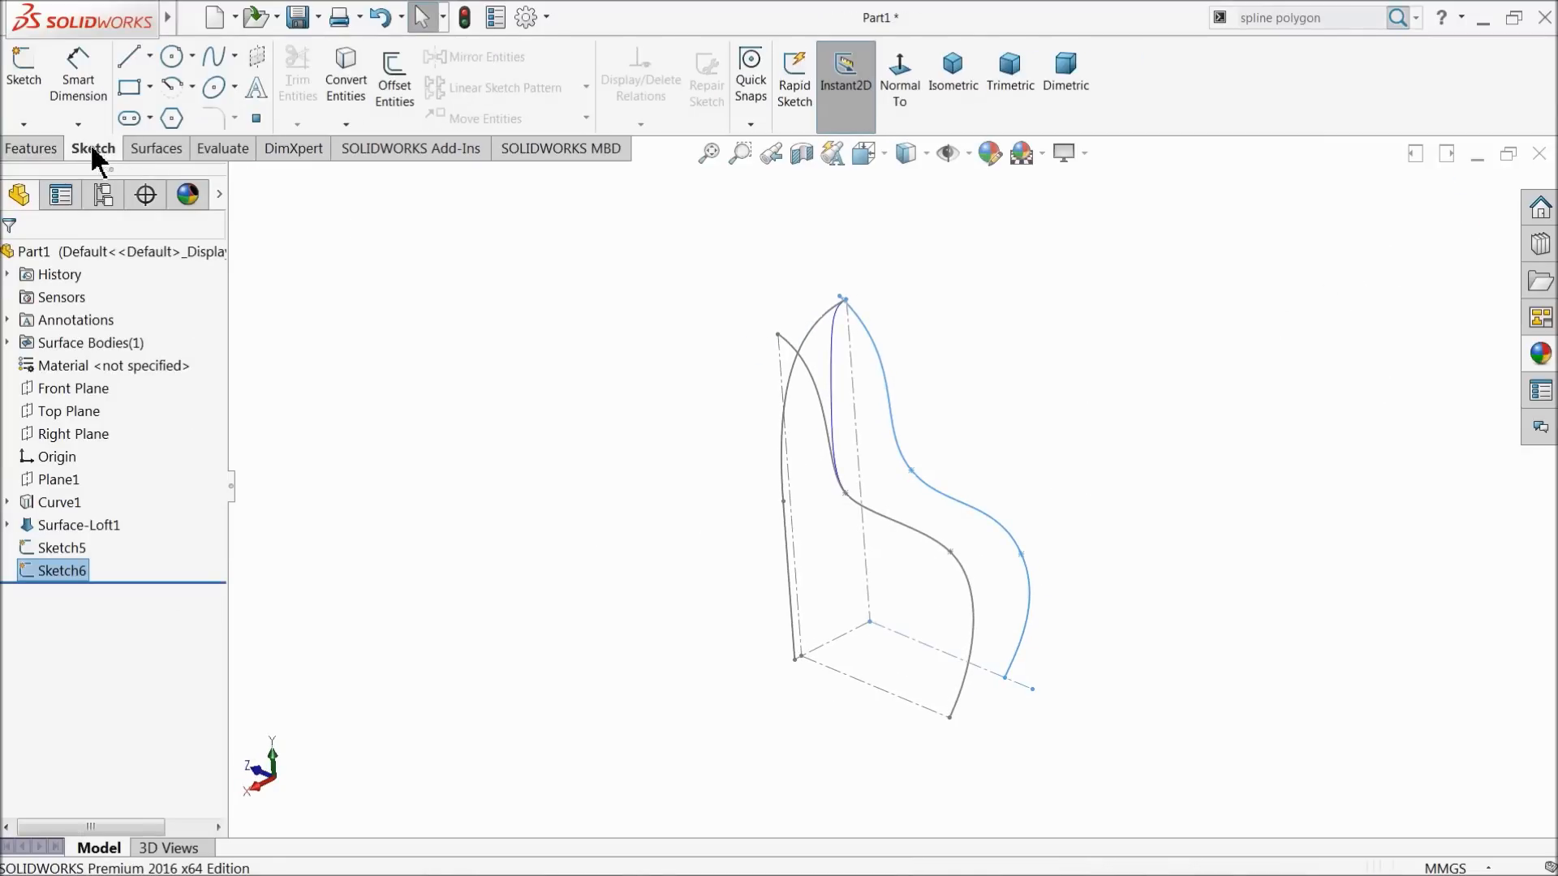
left_click(61, 151)
left_click(876, 124)
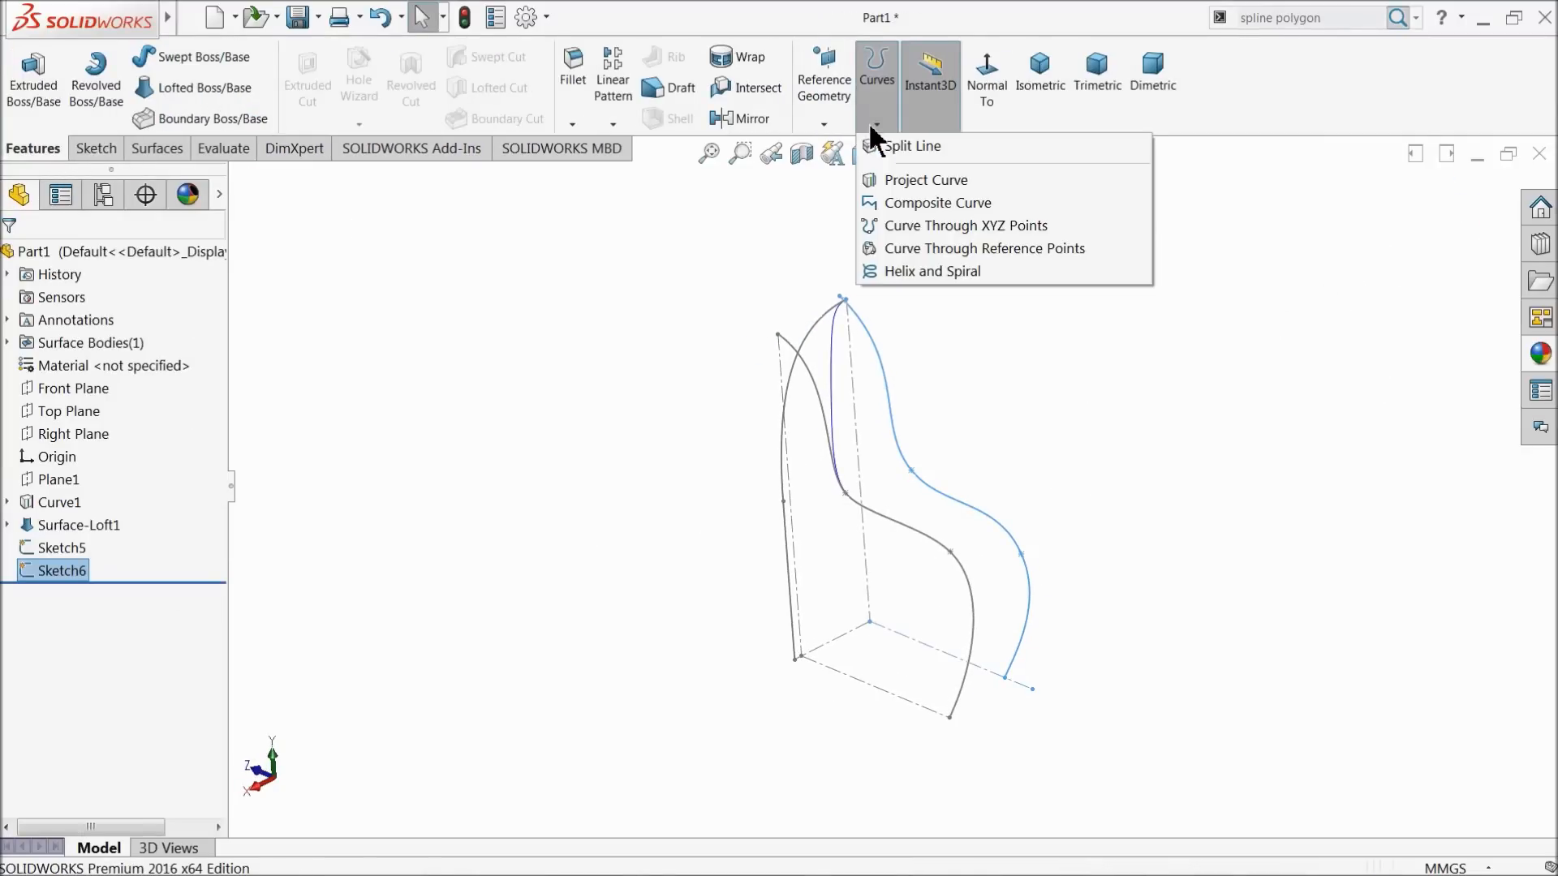
left_click(925, 180)
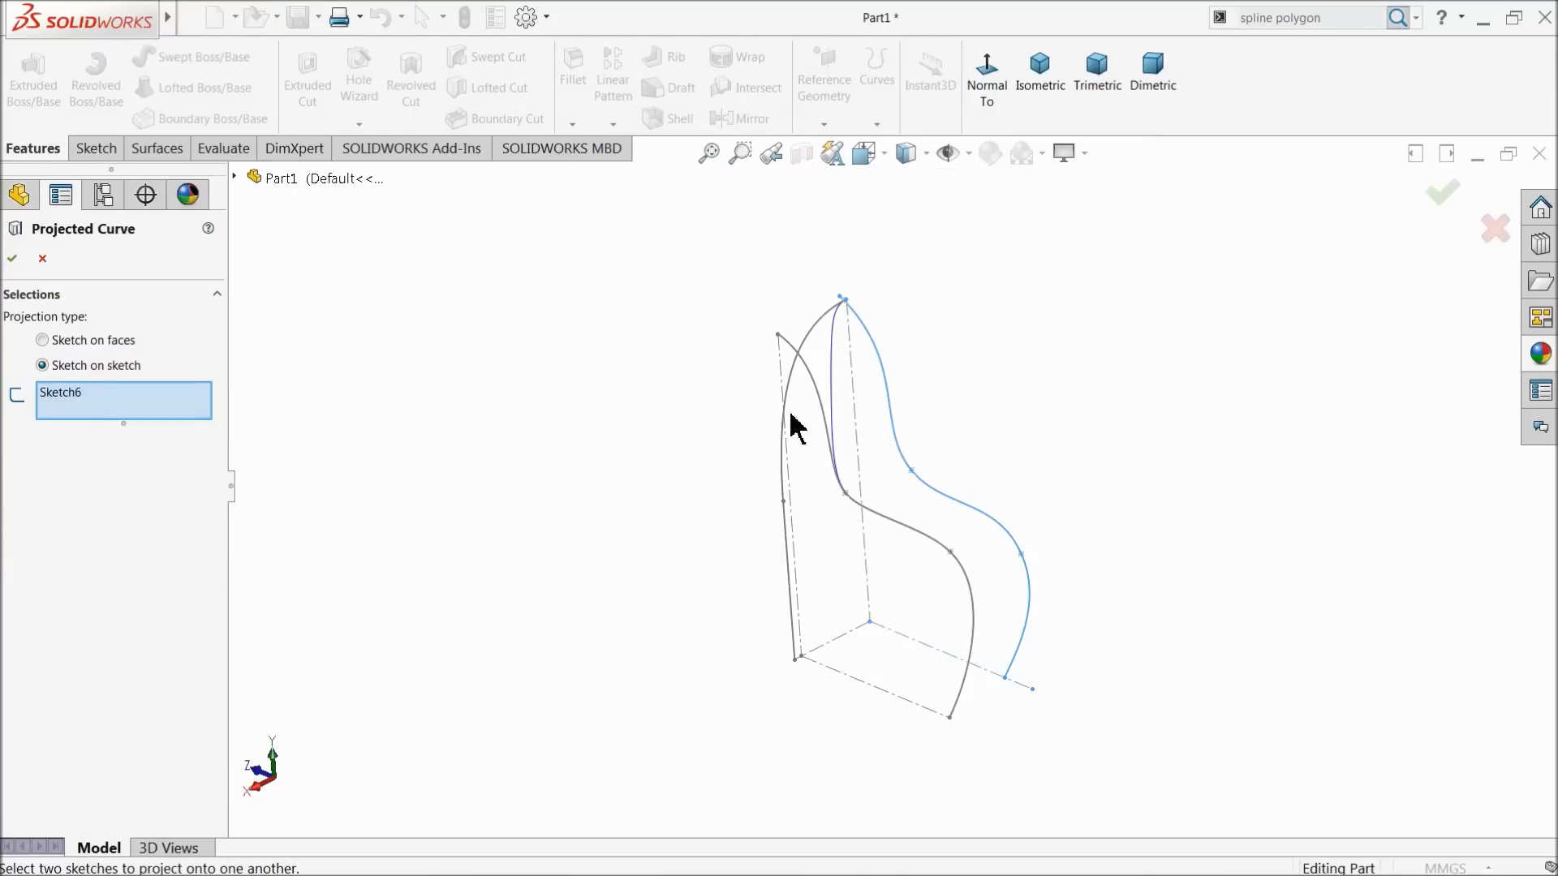
left_click(785, 470)
mouse_move(835, 504)
middle_mouse_down()
mouse_move(782, 431)
mouse_move(794, 507)
middle_mouse_up()
scroll(782, 410, "down", 5)
middle_click_drag(782, 410, 838, 442)
scroll(828, 351, "up", 3)
scroll(786, 219, "down", 6)
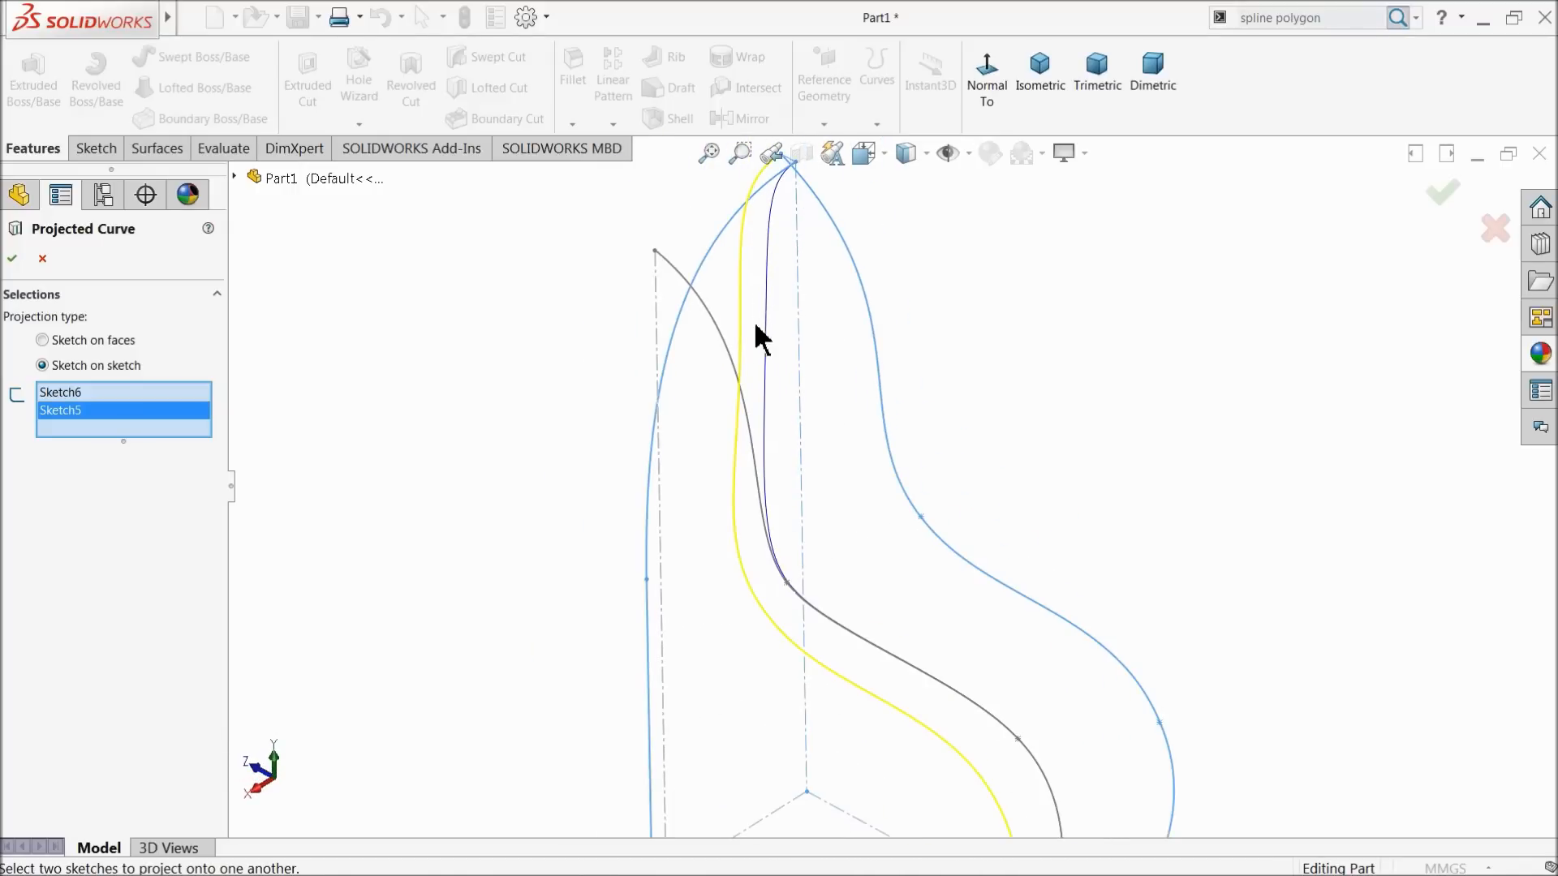
left_click(12, 259)
Show the hidden lofted seat surface, Surface-Loft1, together with the new projected curve
middle_click_drag(803, 421, 799, 377)
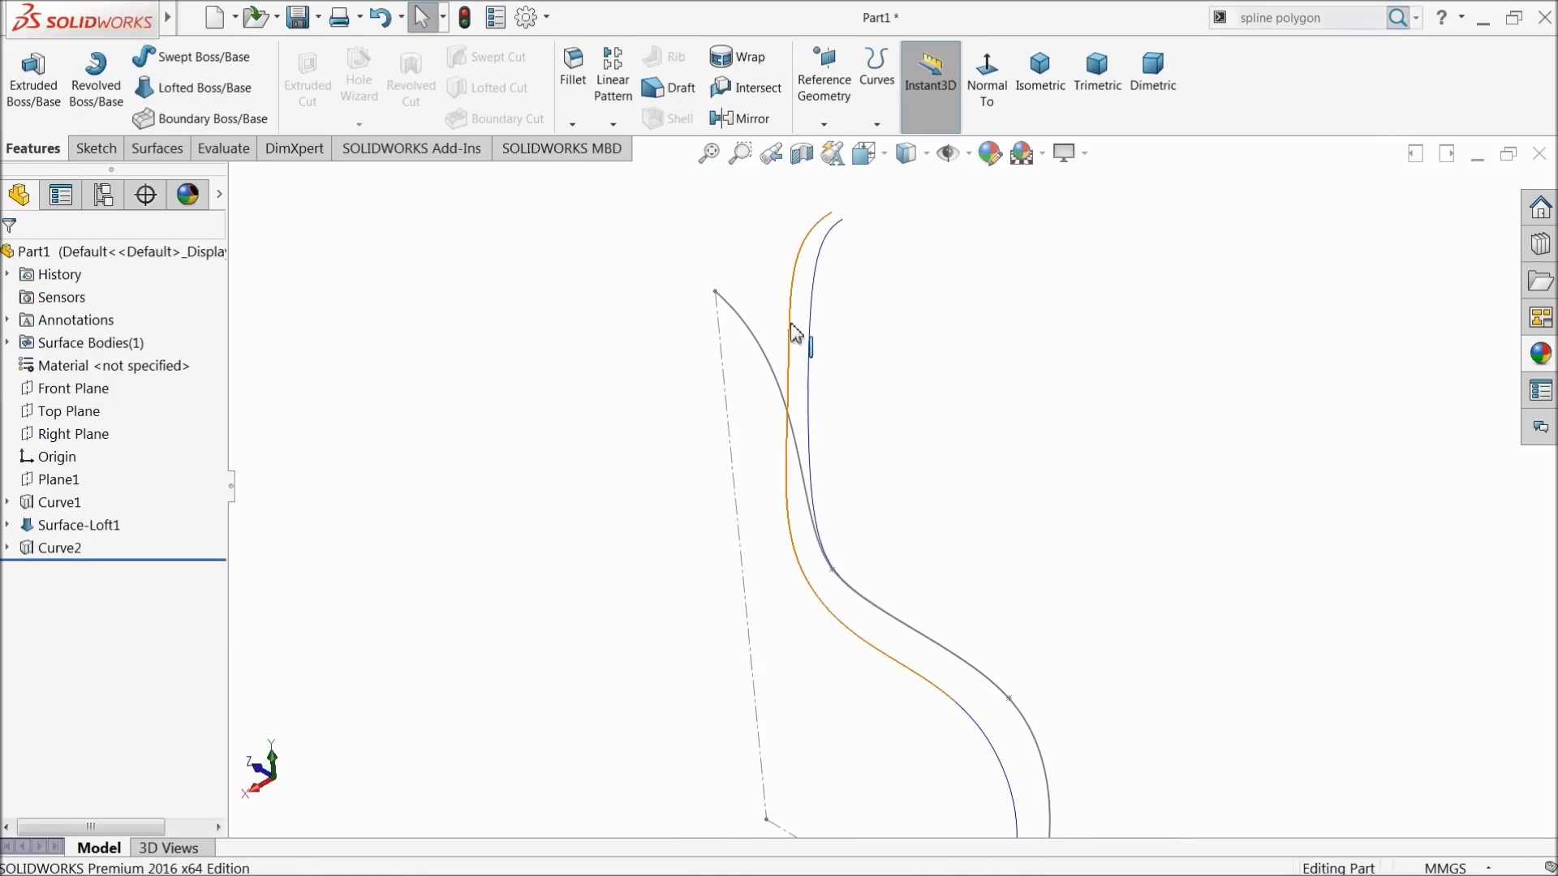
left_click(786, 490)
middle_click_drag(821, 508, 915, 487)
mouse_move(1027, 539)
middle_mouse_down()
mouse_move(996, 630)
mouse_move(1032, 526)
middle_mouse_up()
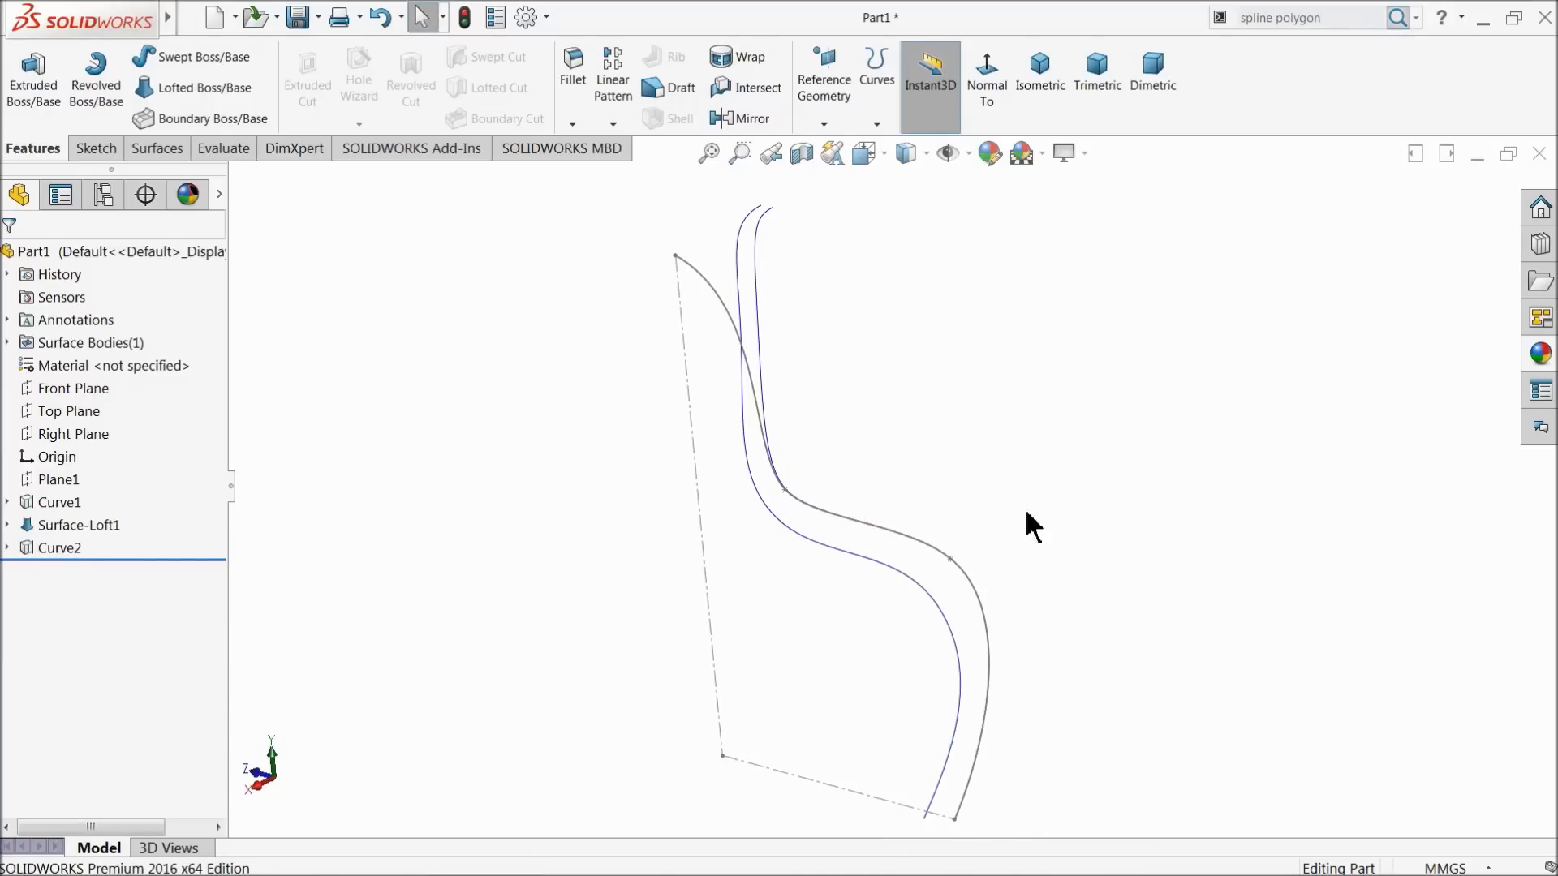
left_click(27, 535)
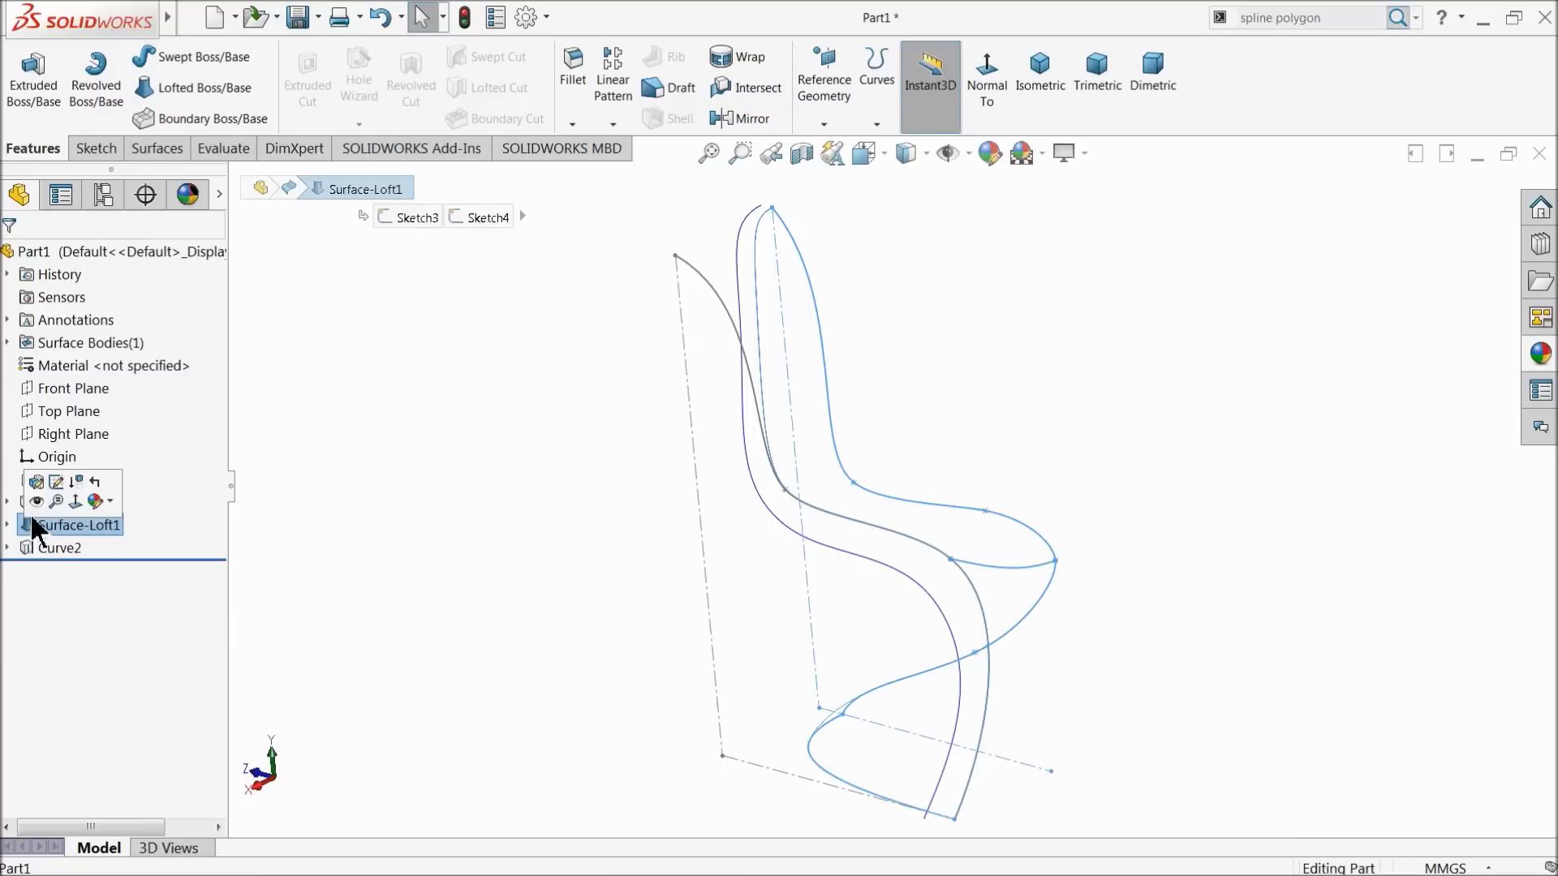
left_click(36, 500)
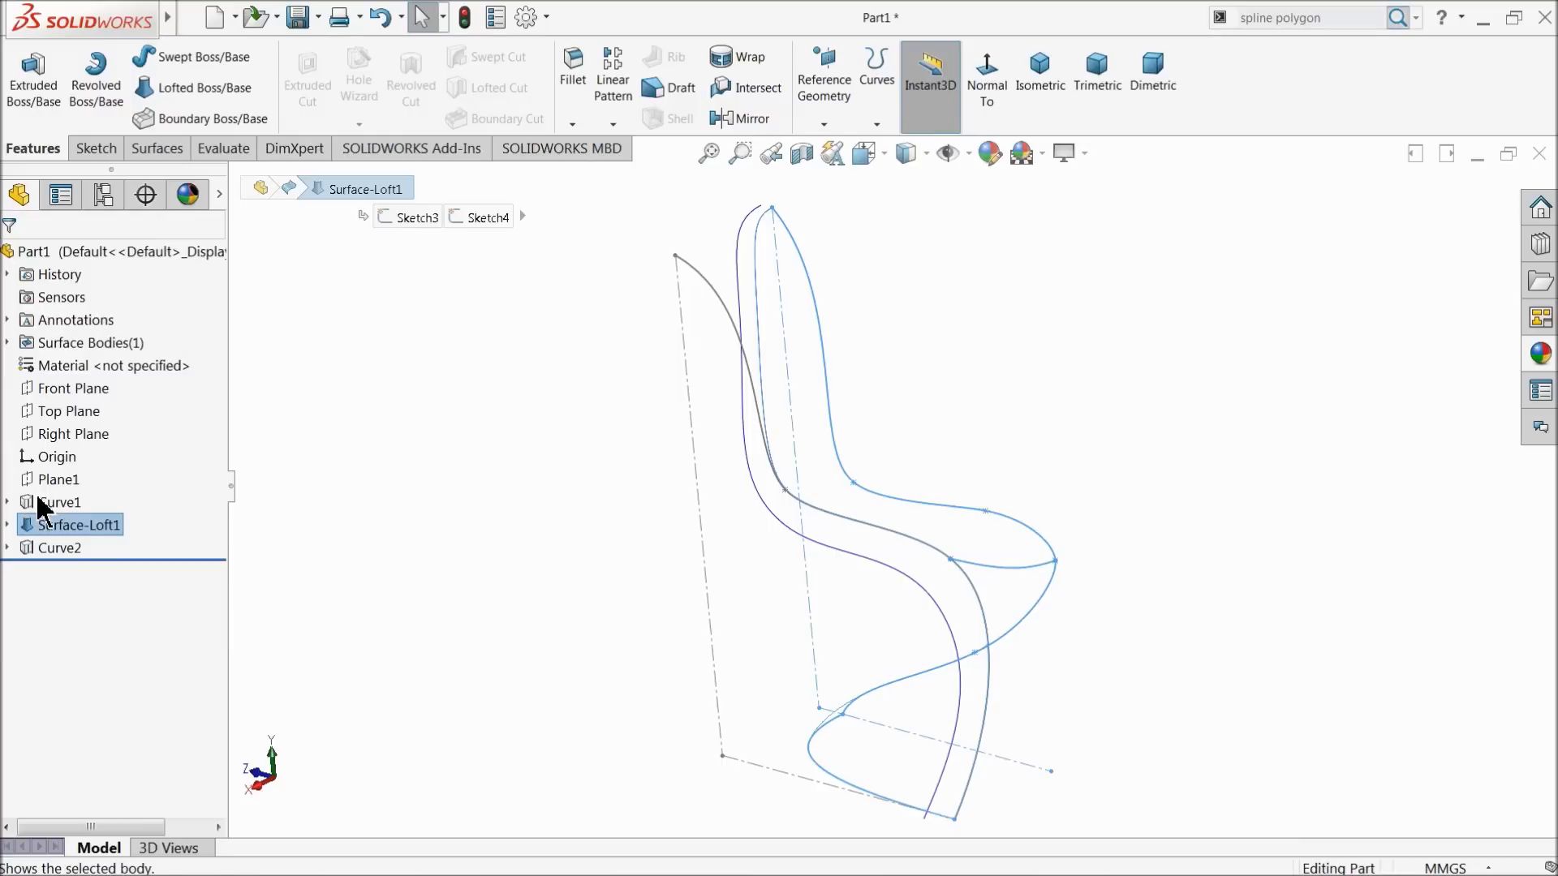
left_click(593, 517)
middle_click_drag(599, 541, 613, 559)
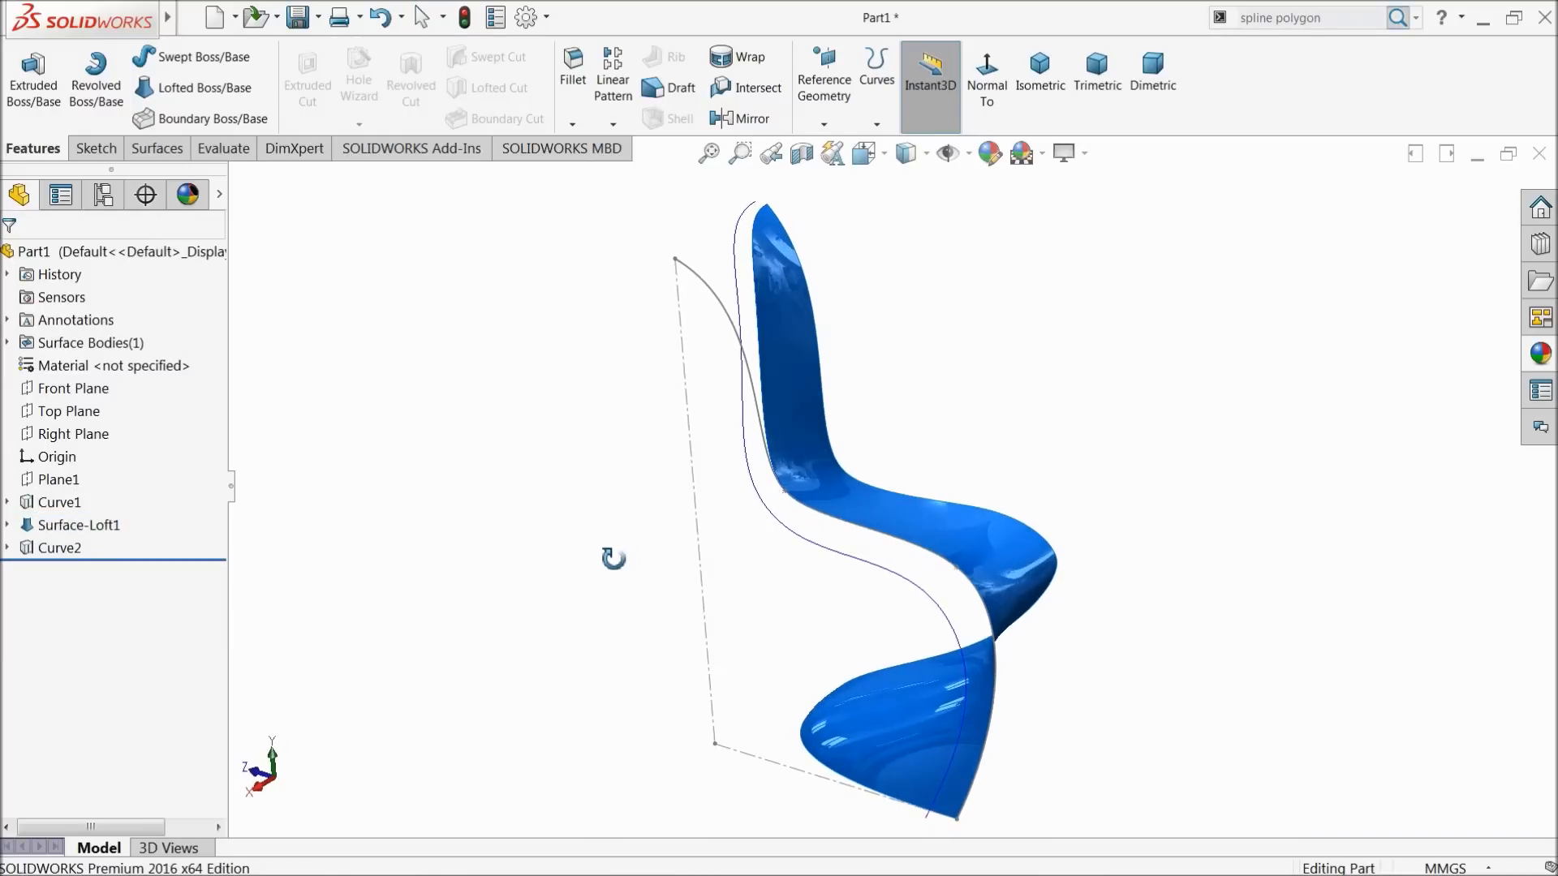
Sketch a horizontal line on the Right Plane from the seat surface's top tip to the new curve's top endpoint, and exit the sketch
left_click(37, 432)
left_click(42, 410)
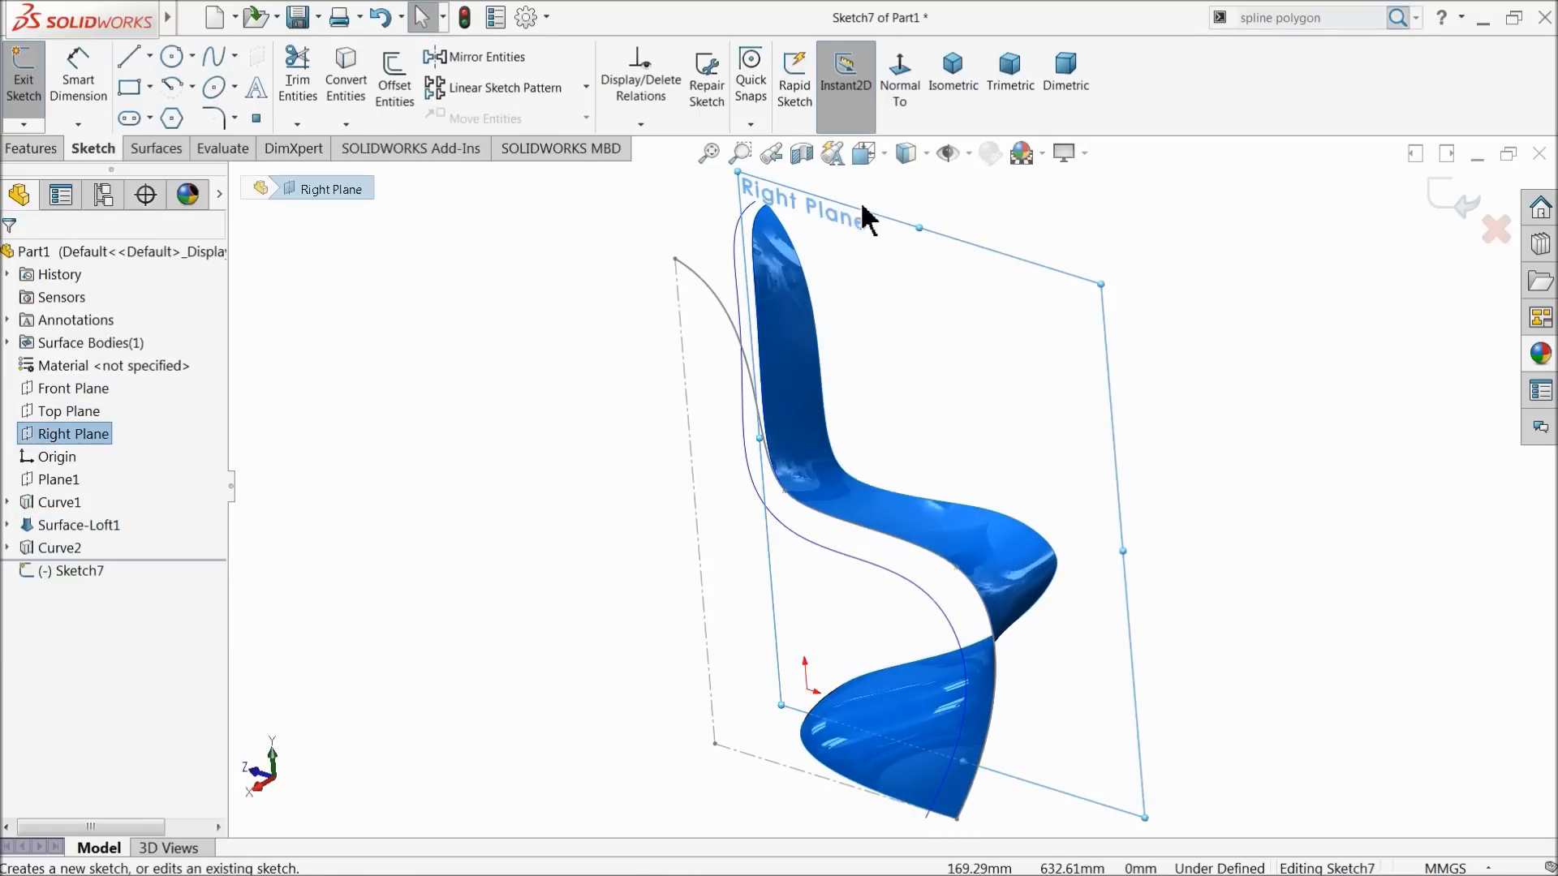
left_click(899, 90)
scroll(698, 236, "down", 5)
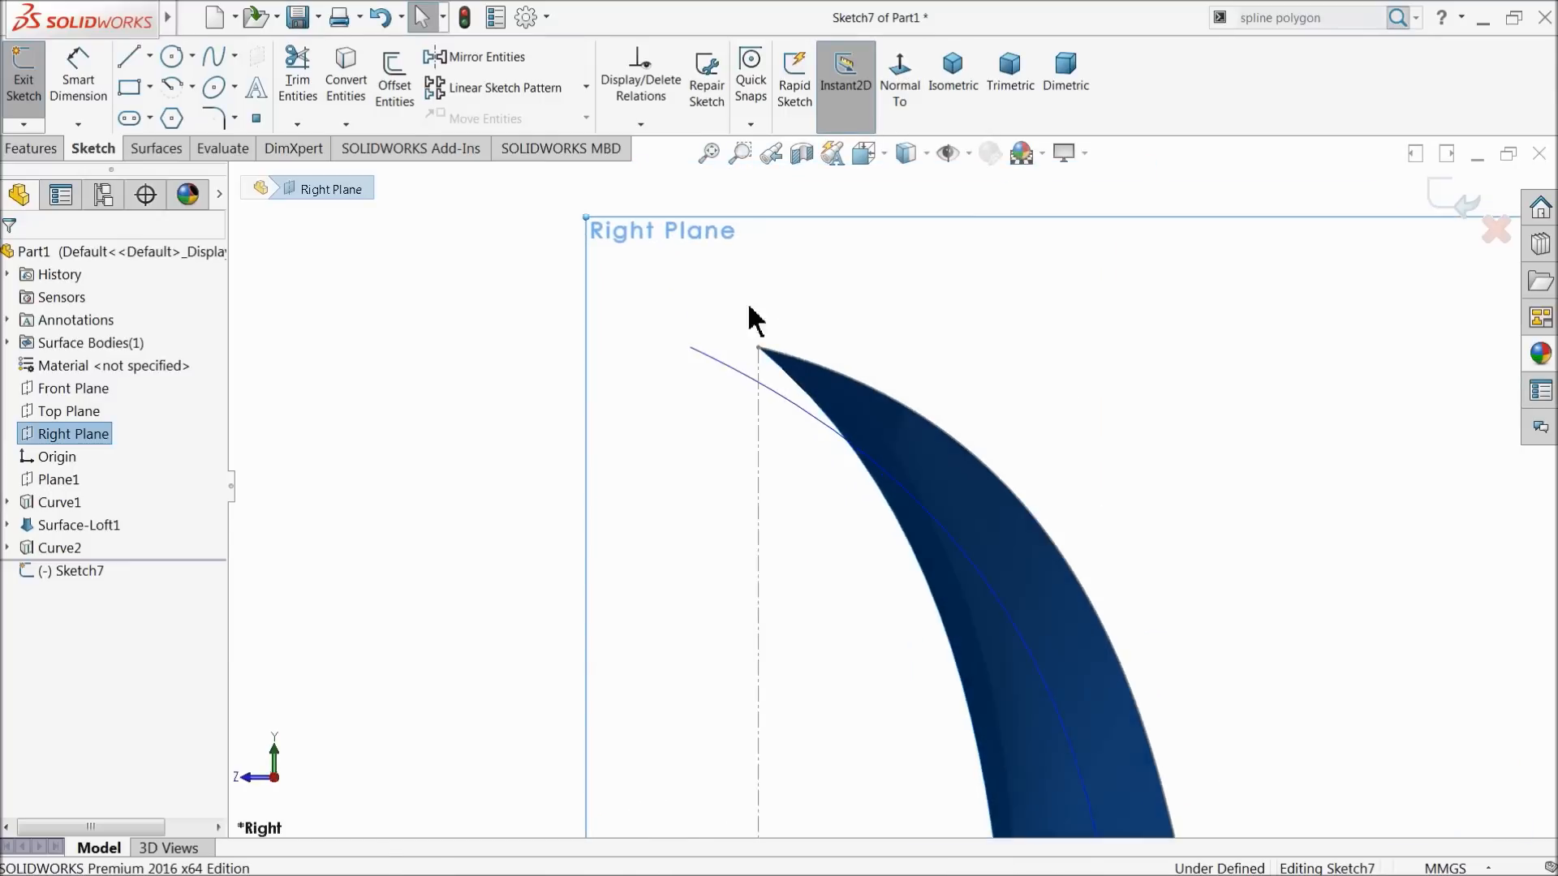
scroll(758, 325, "down", 3)
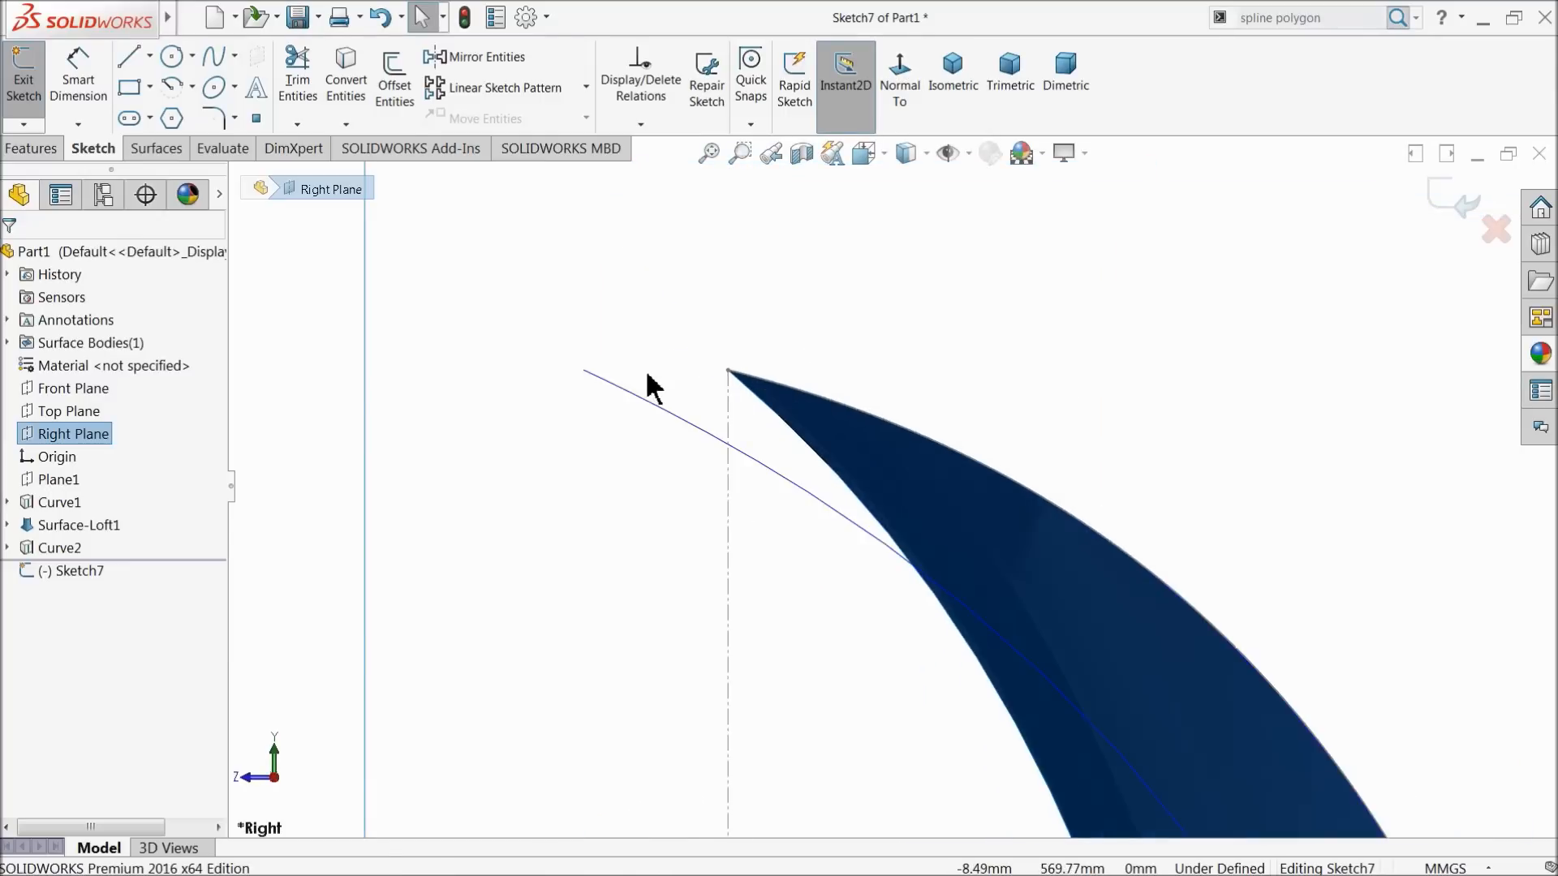
left_click(130, 59)
left_click(728, 372)
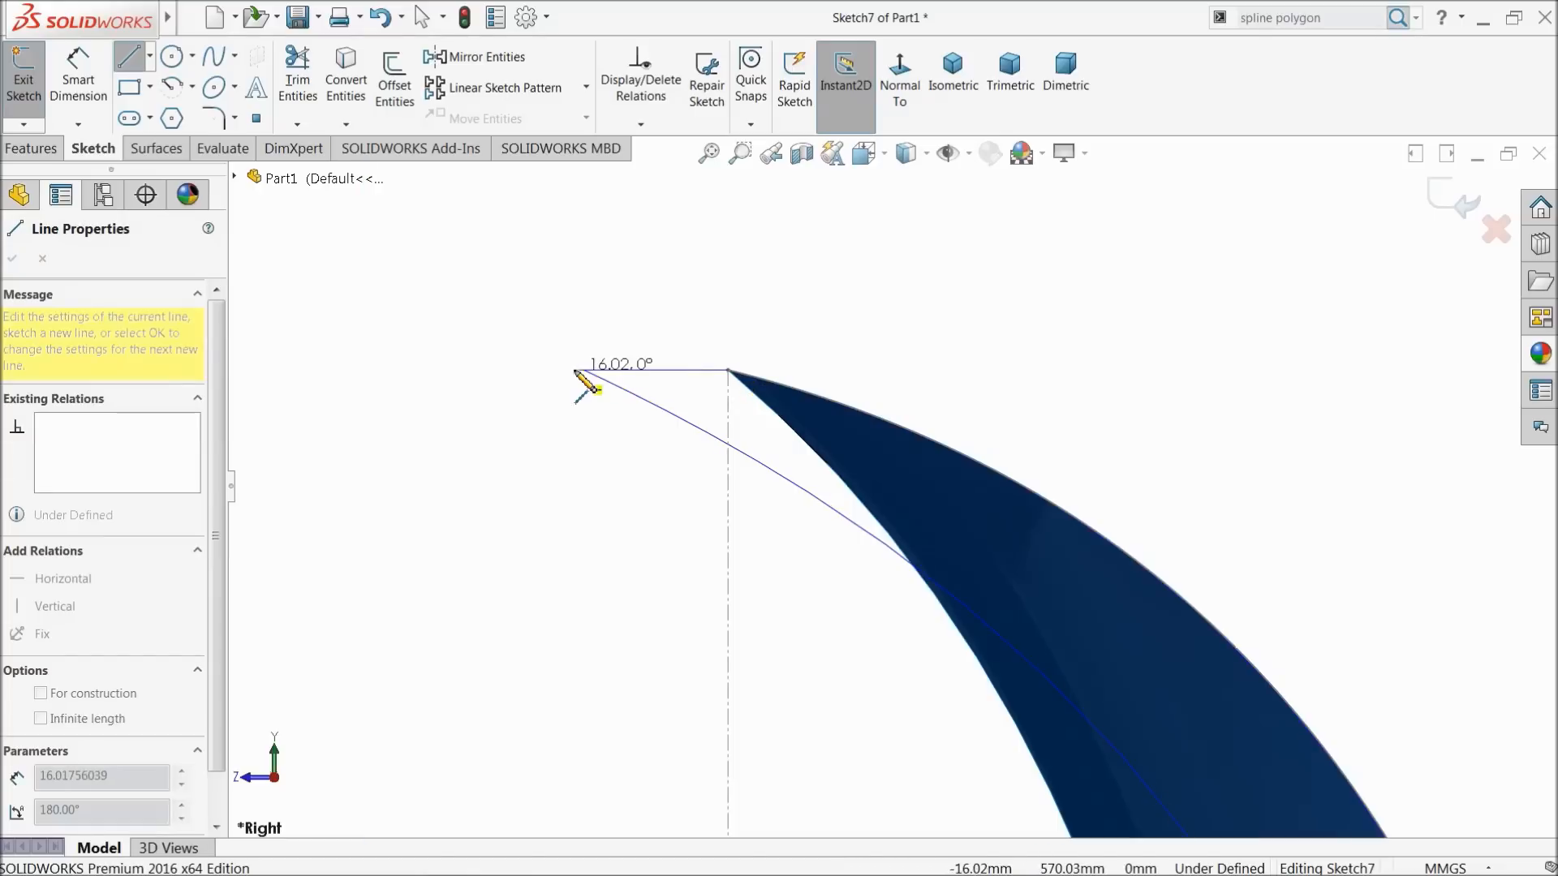
left_click(586, 372)
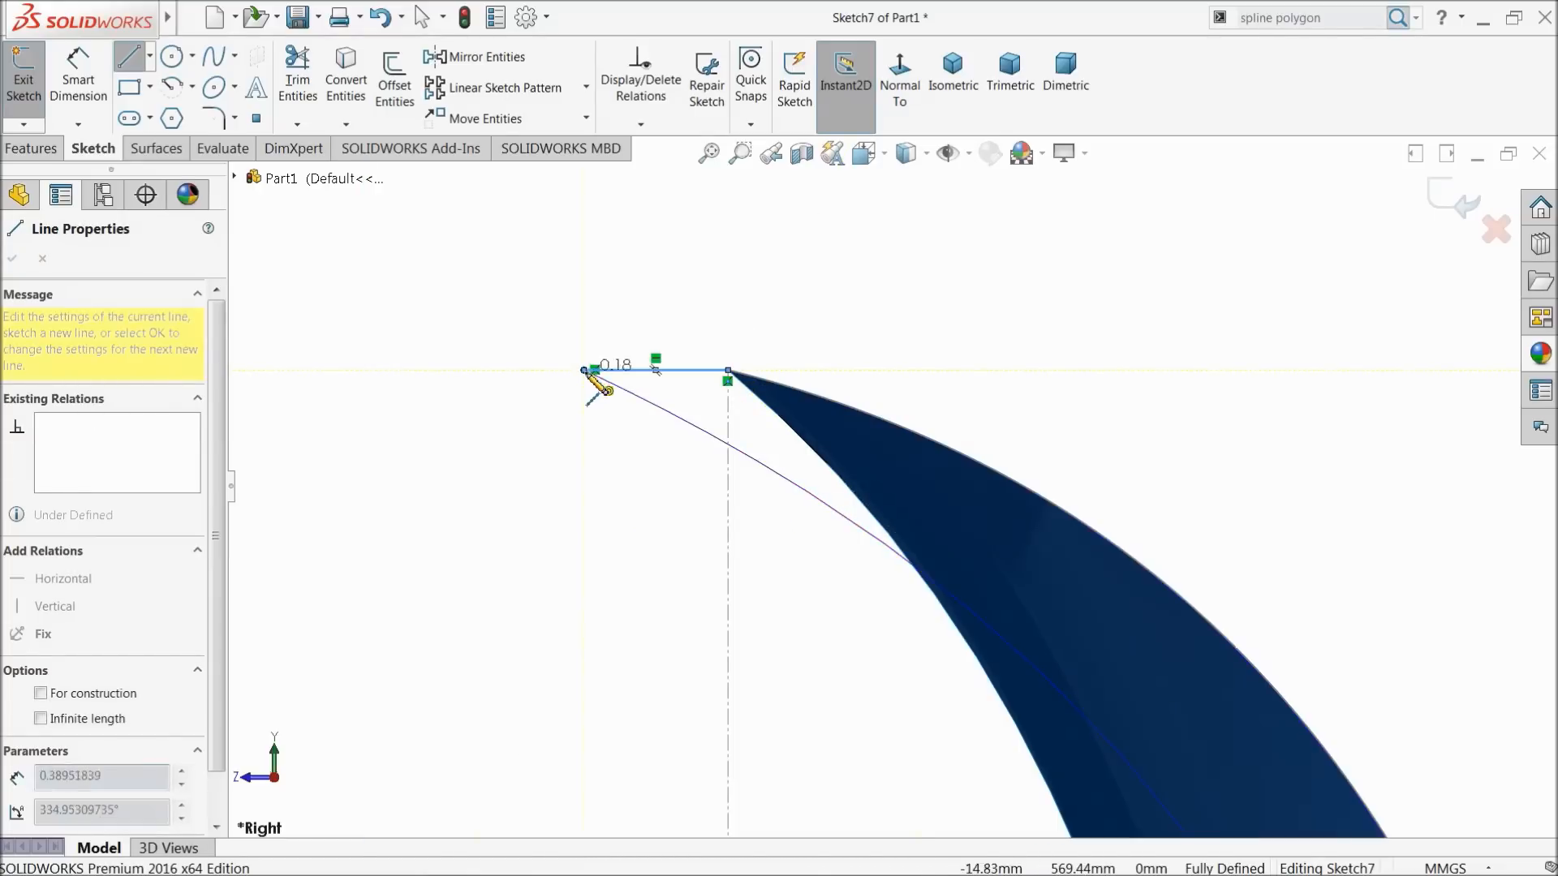
right_click(542, 406)
left_click(600, 423)
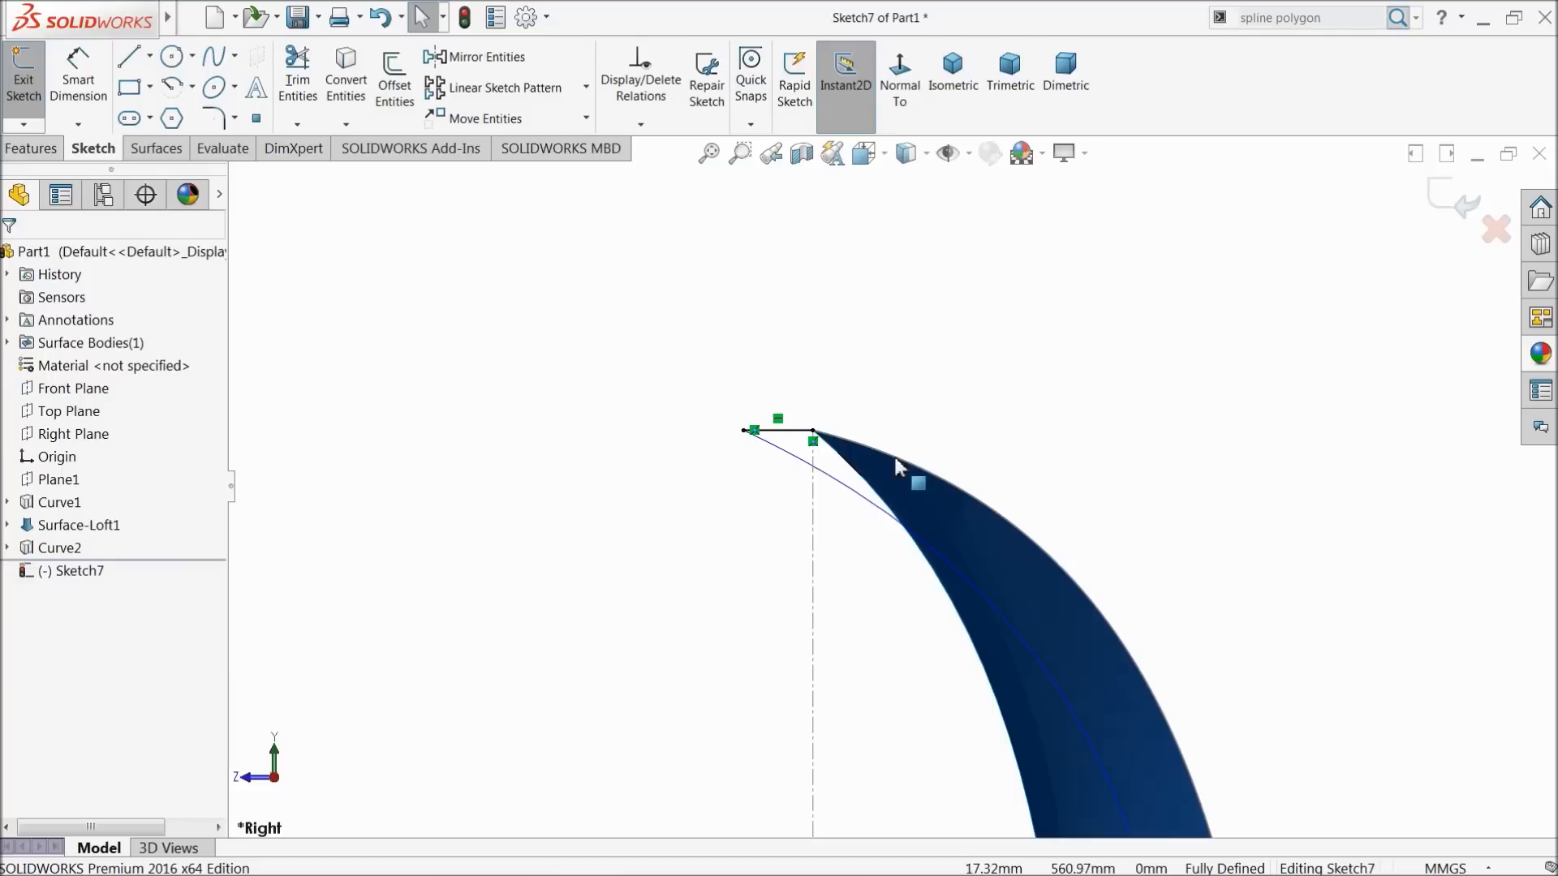
left_click(1456, 199)
Show the first projected curve, Curve1, and hide its source sketches Sketch2 and Sketch1
scroll(962, 486, "up", 8)
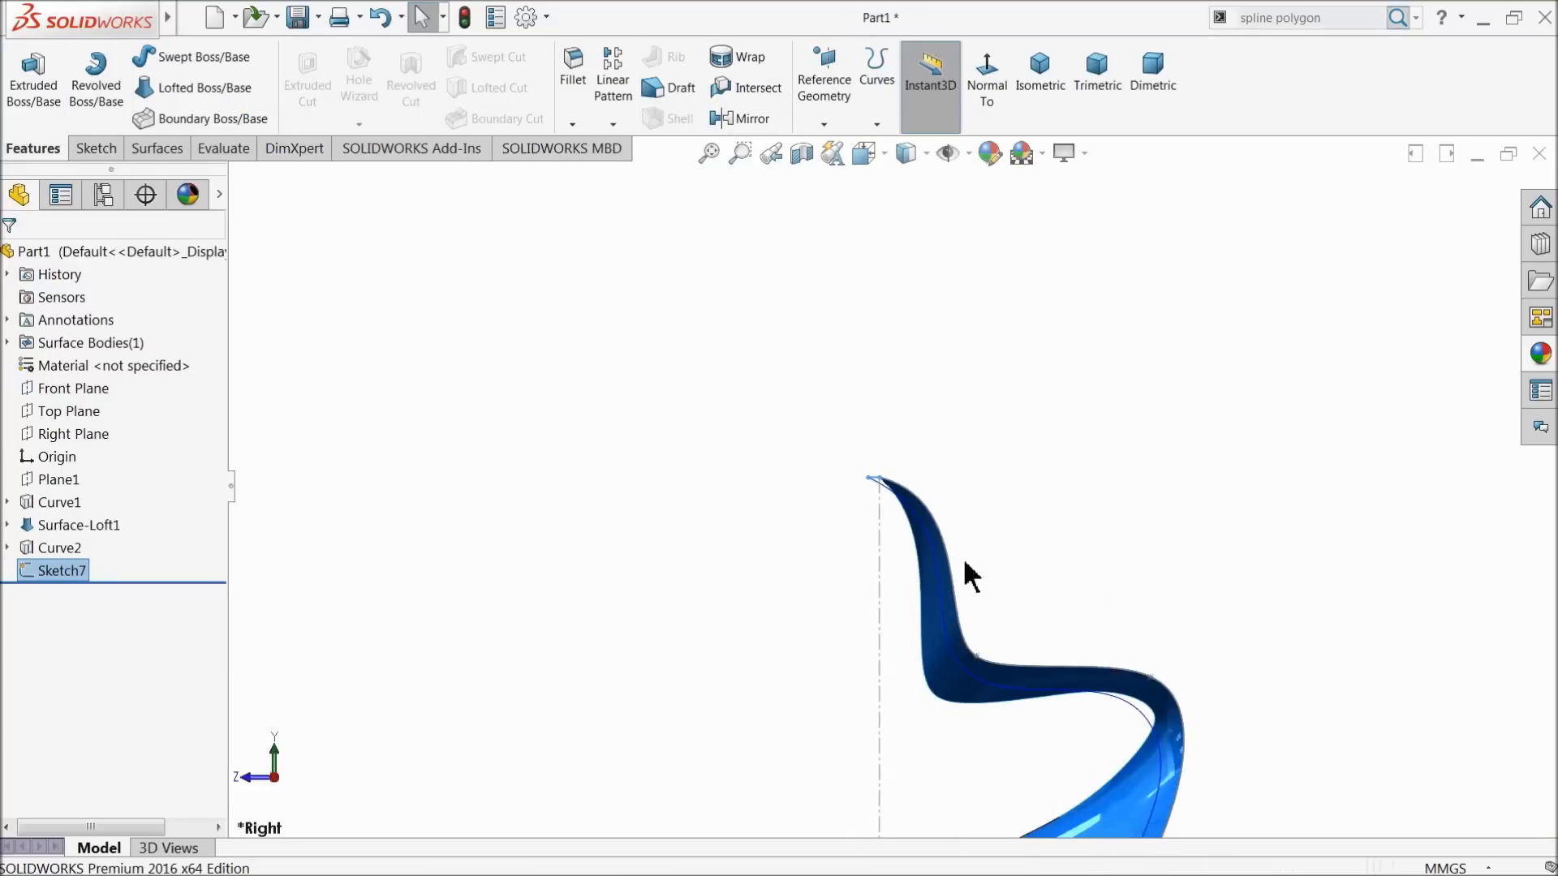
middle_click_drag(1011, 546, 960, 672)
scroll(966, 674, "down", 4)
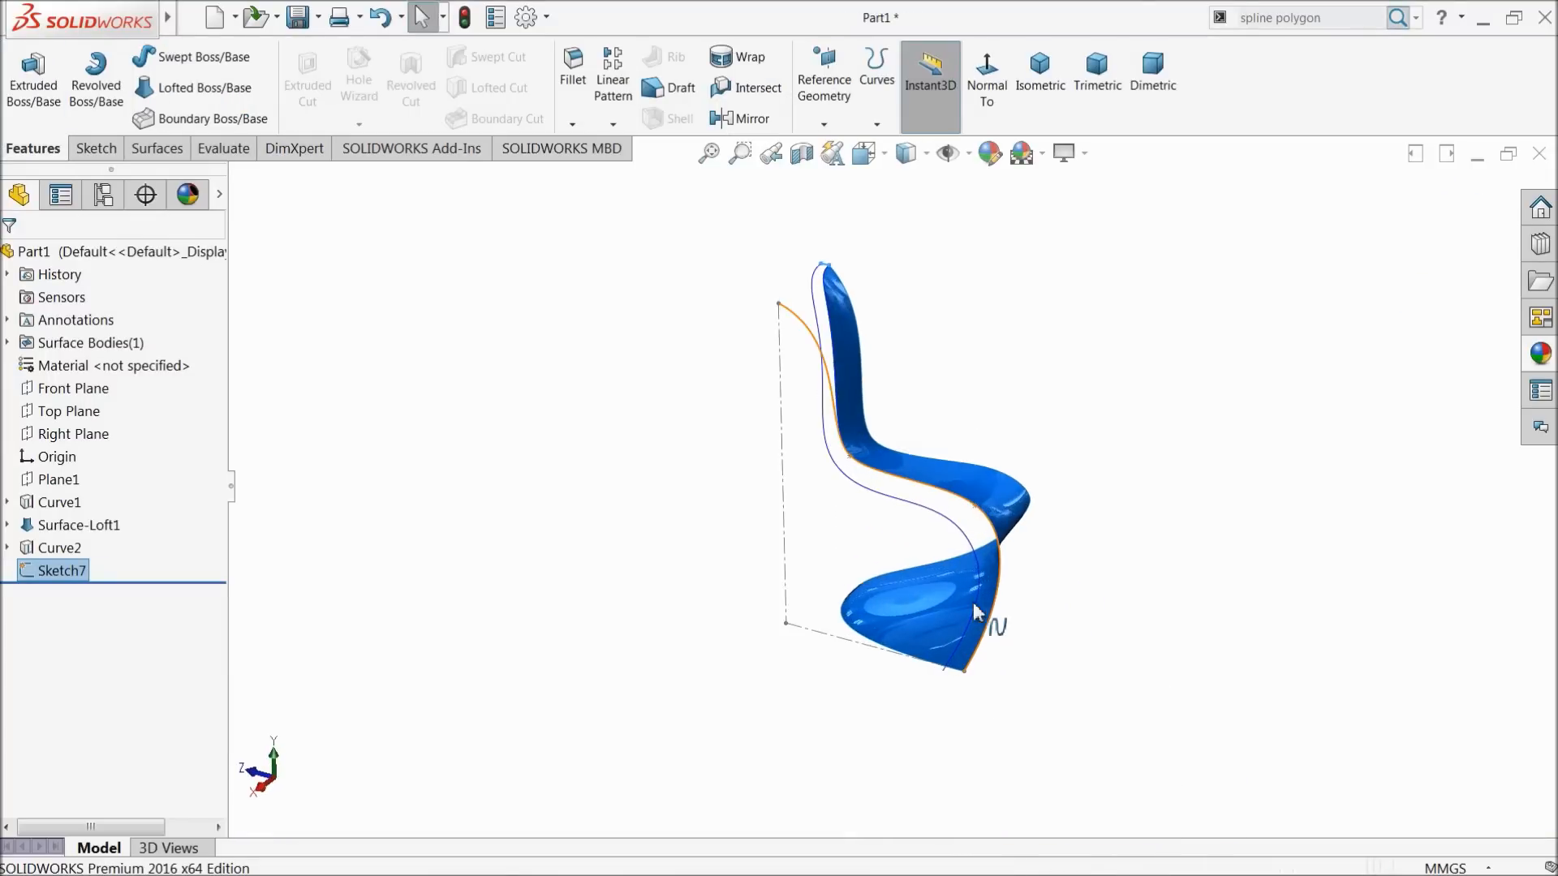
middle_click_drag(933, 560, 988, 421)
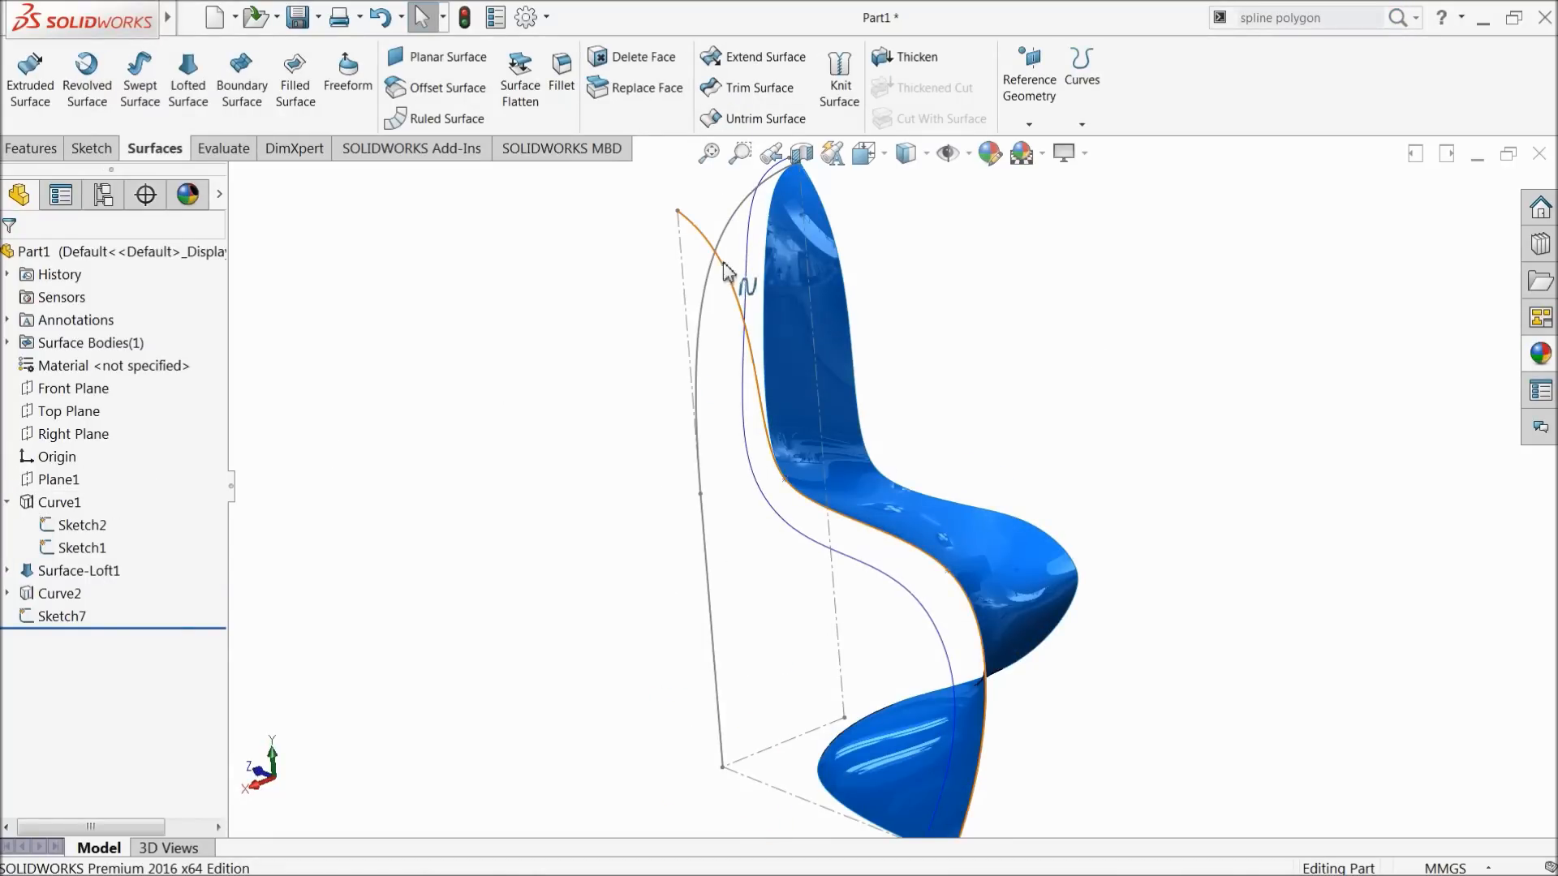
left_click(38, 503)
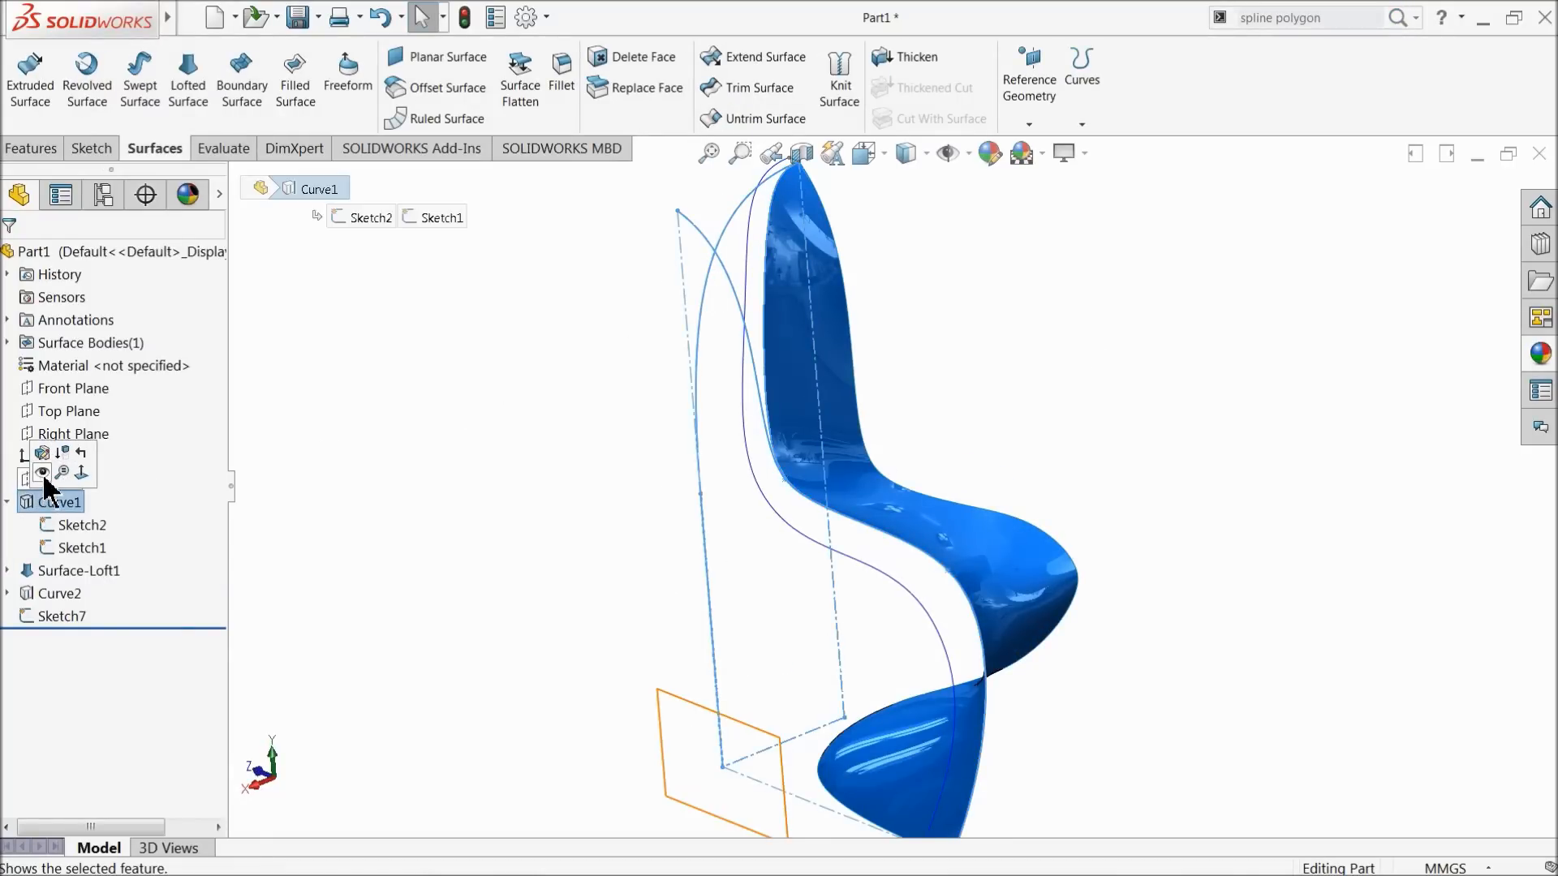
left_click(52, 523)
left_click(59, 498)
left_click(48, 554)
left_click(59, 522)
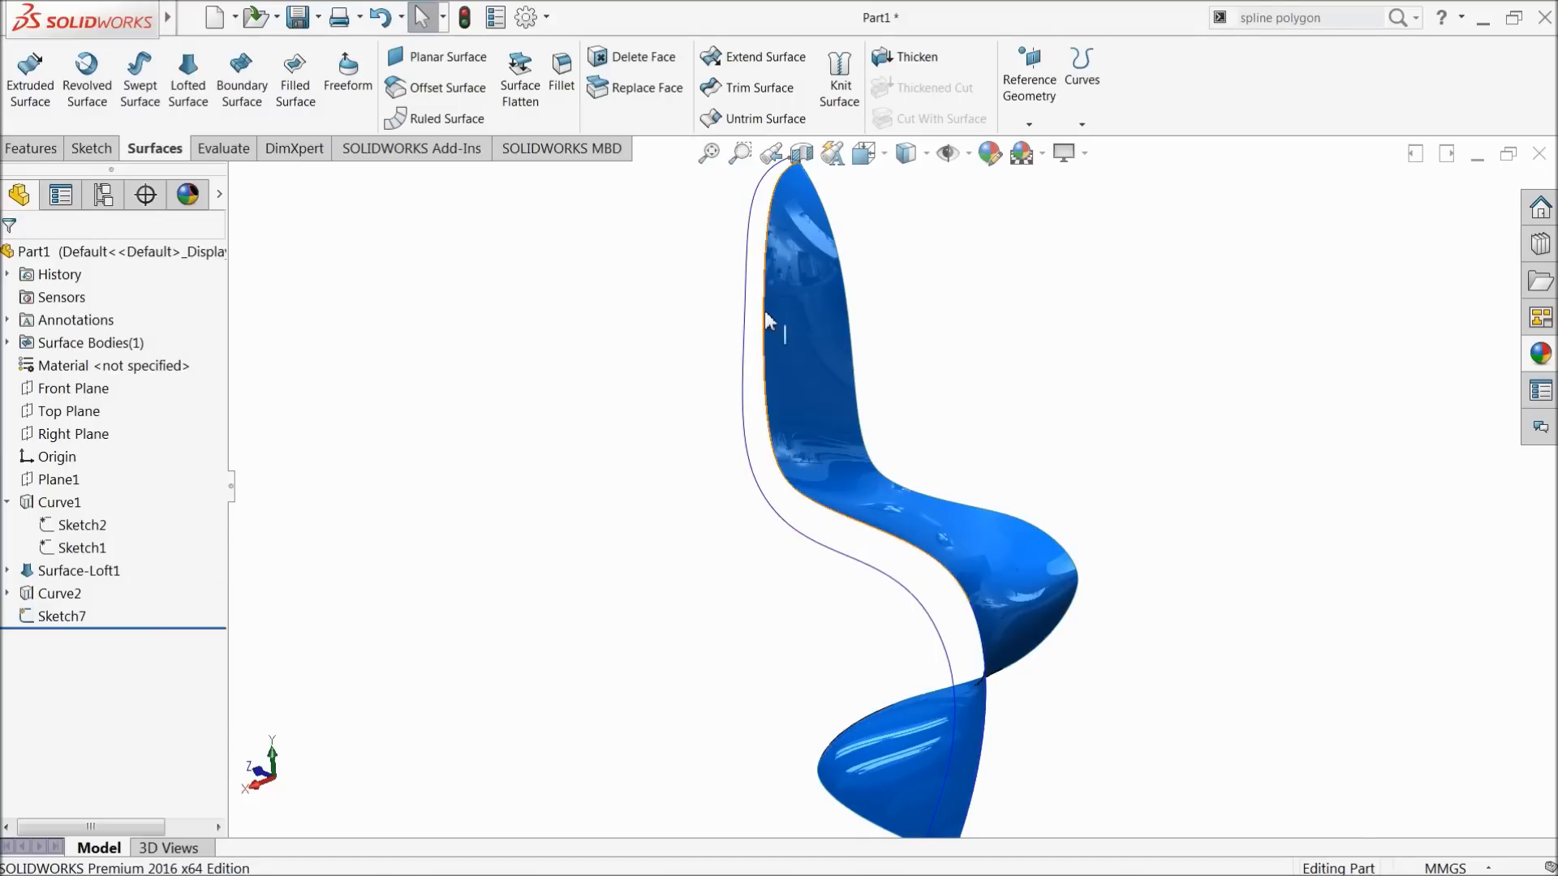
left_click(188, 96)
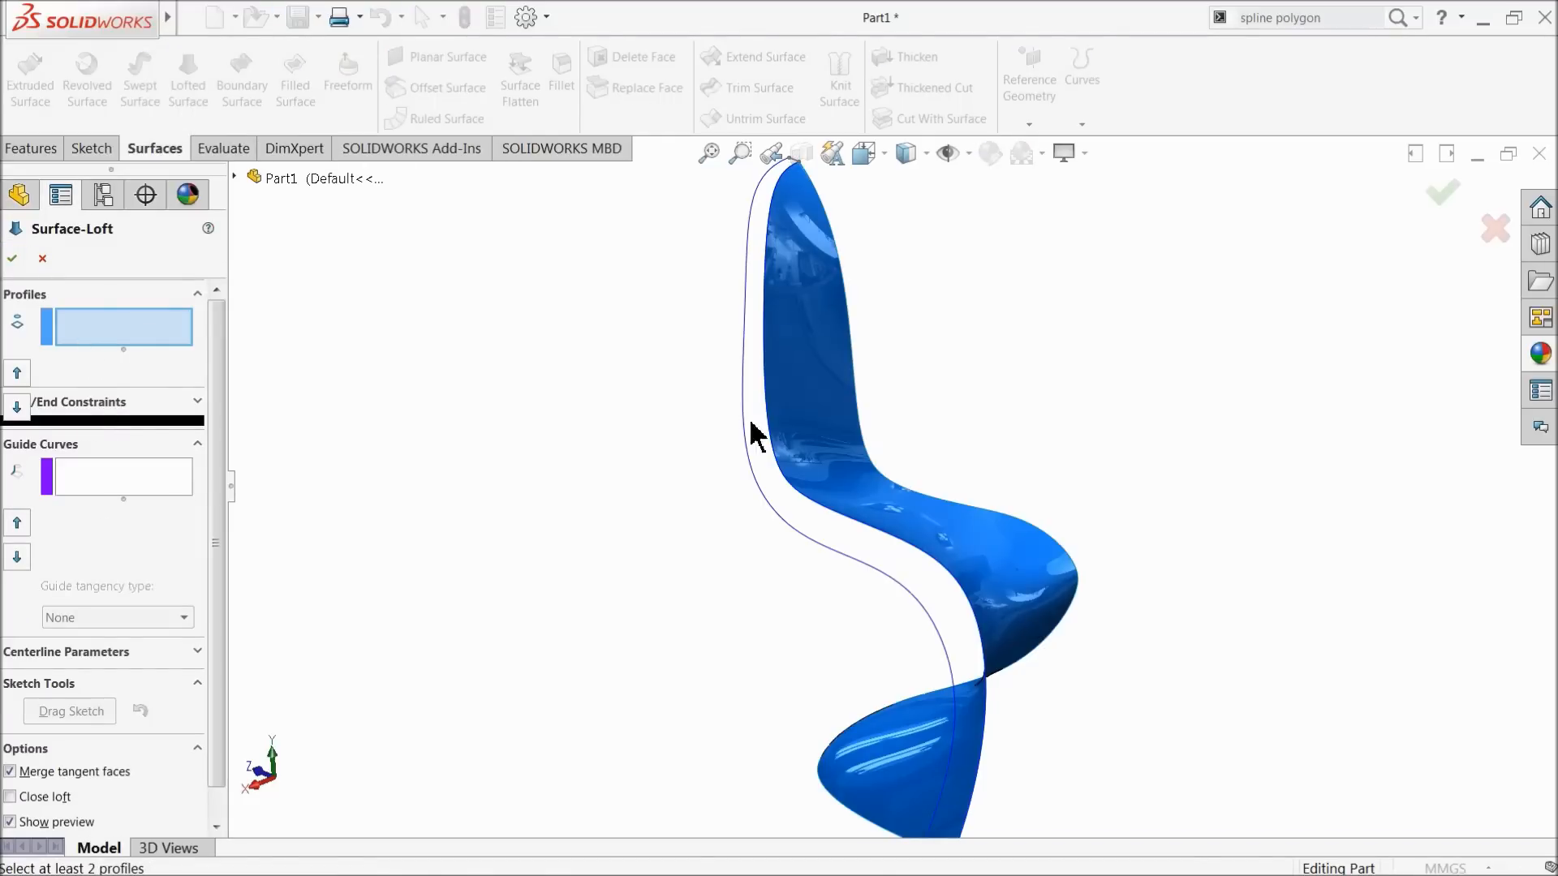
left_click(773, 335)
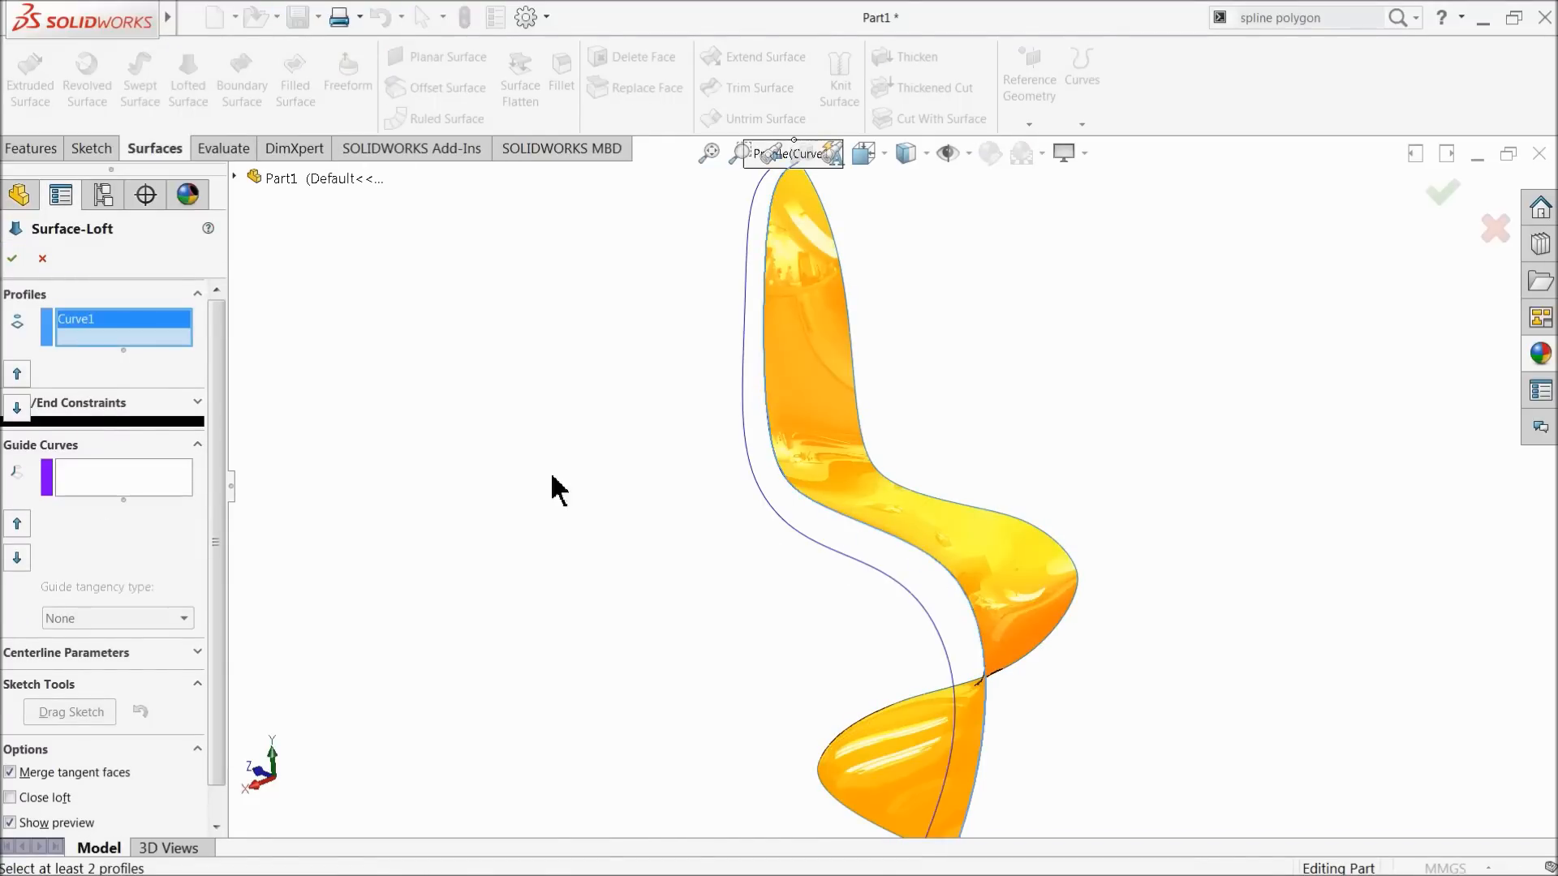
right_click(95, 339)
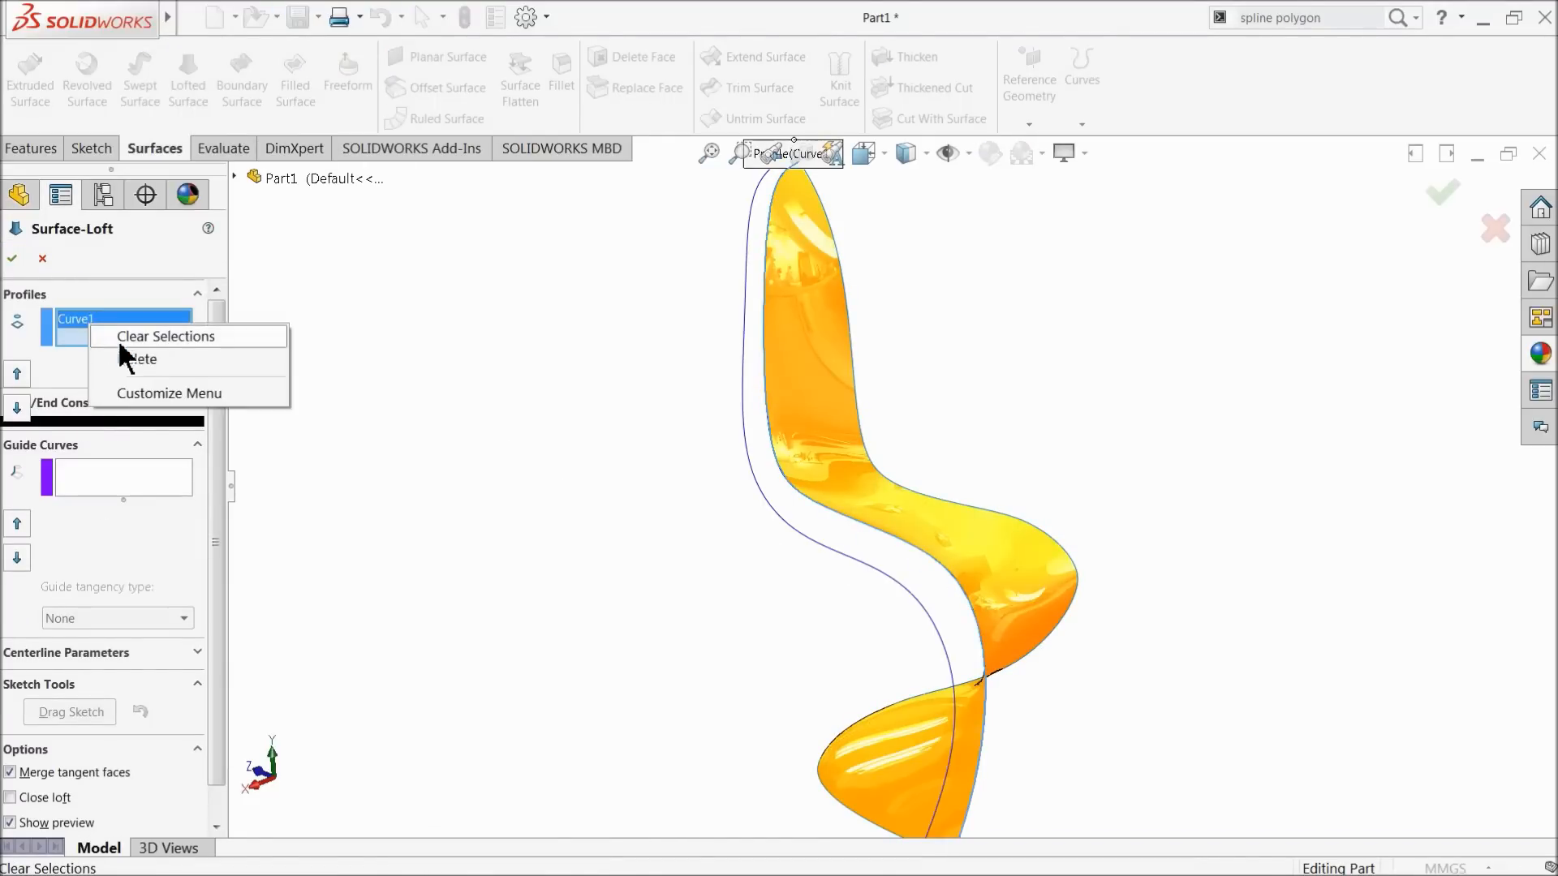
left_click(130, 334)
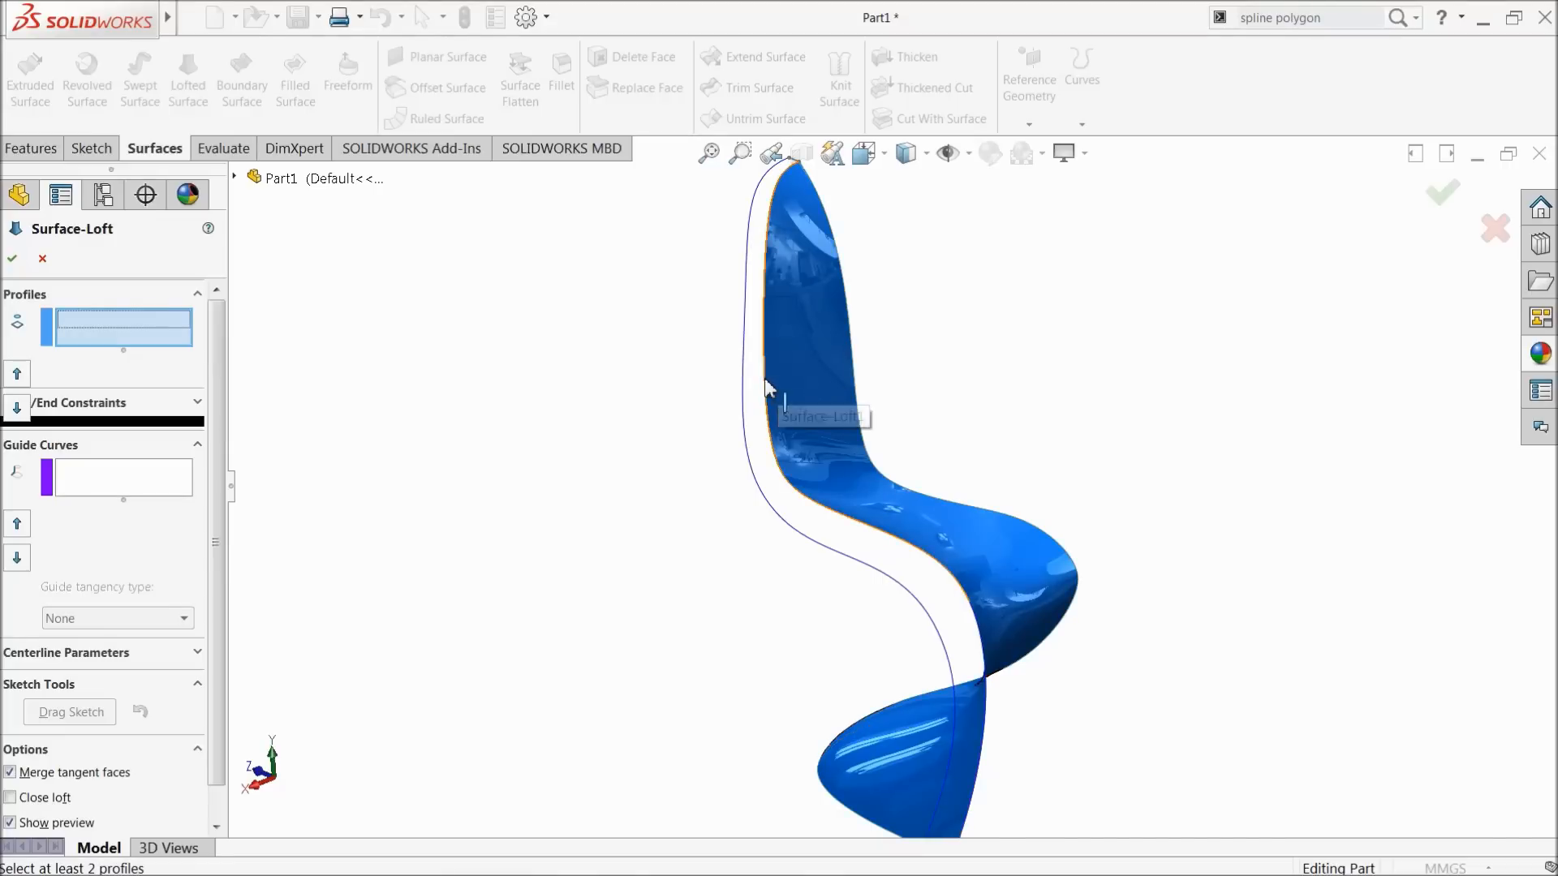
left_click(43, 258)
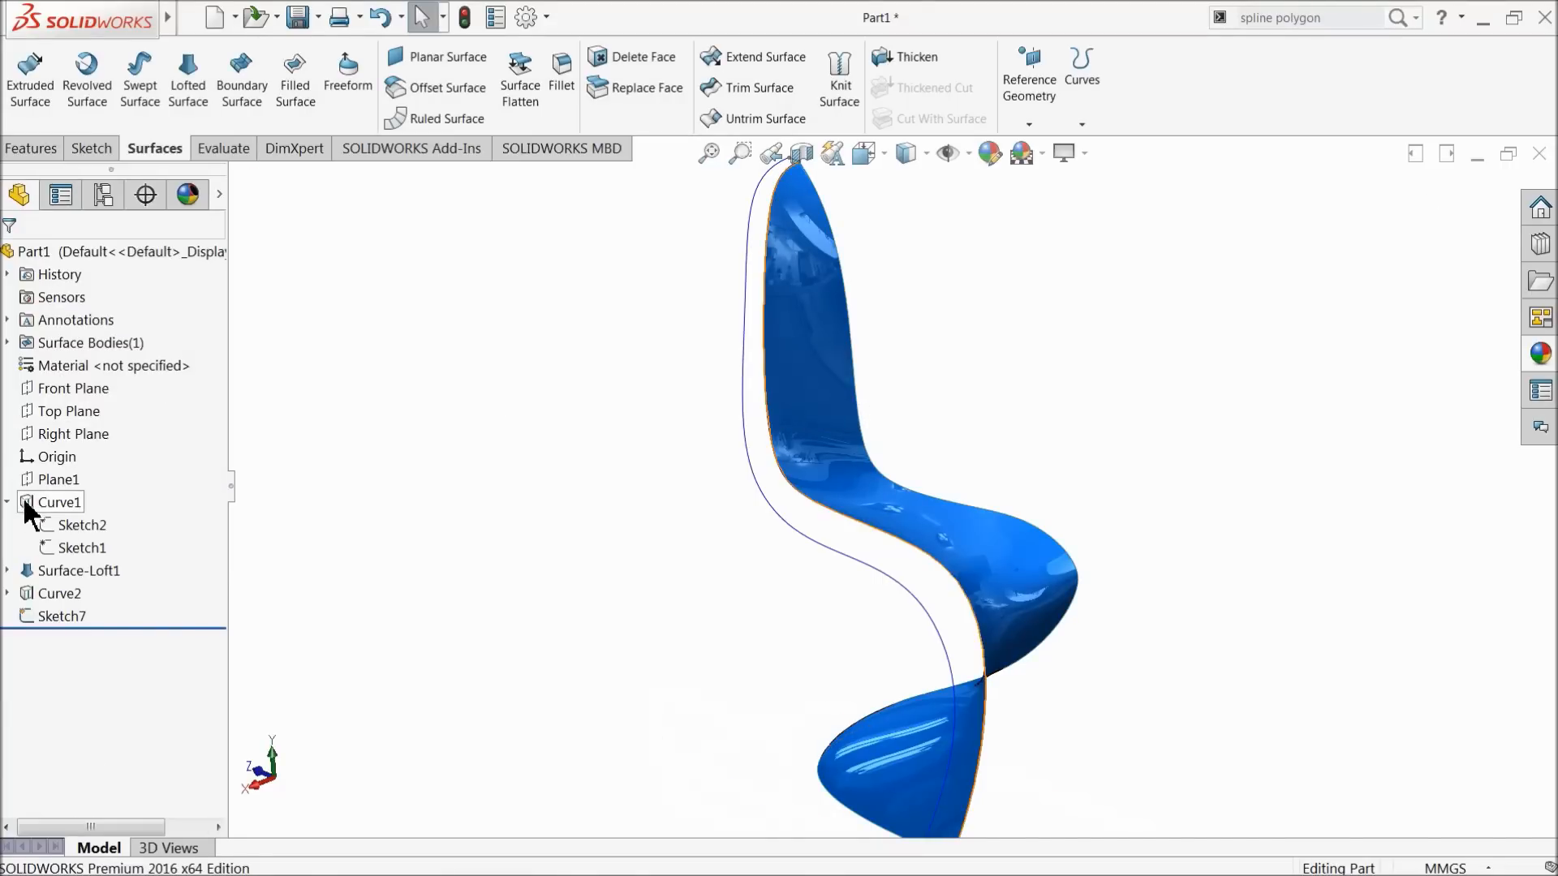
Hide Curve1 and set up a surface loft between the seat surface's outer edge and the offset projected curve Curve2
left_click(27, 504)
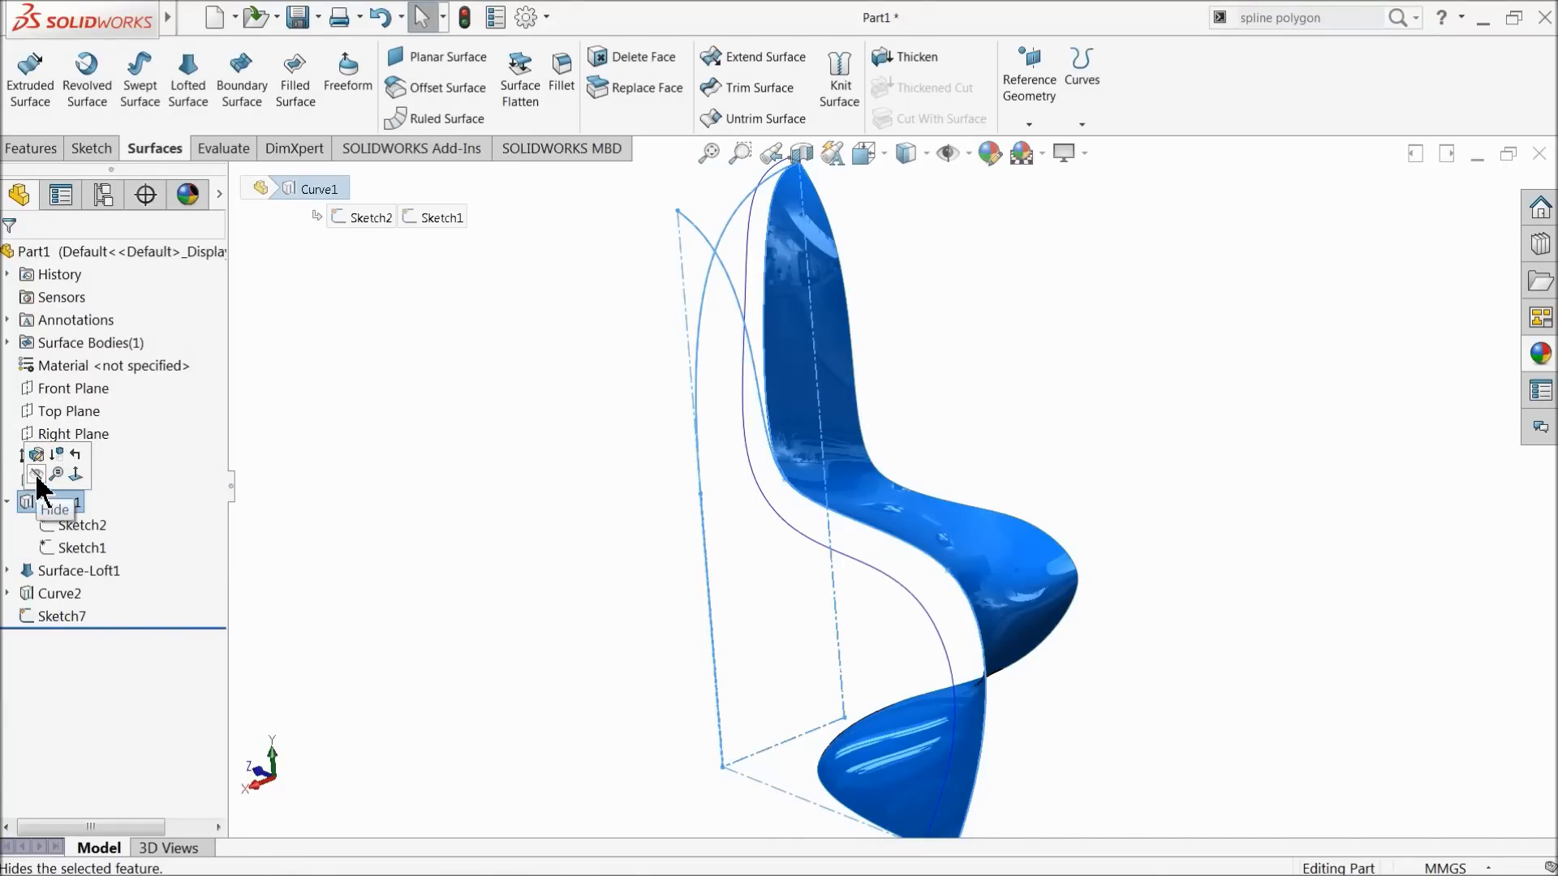
left_click(37, 475)
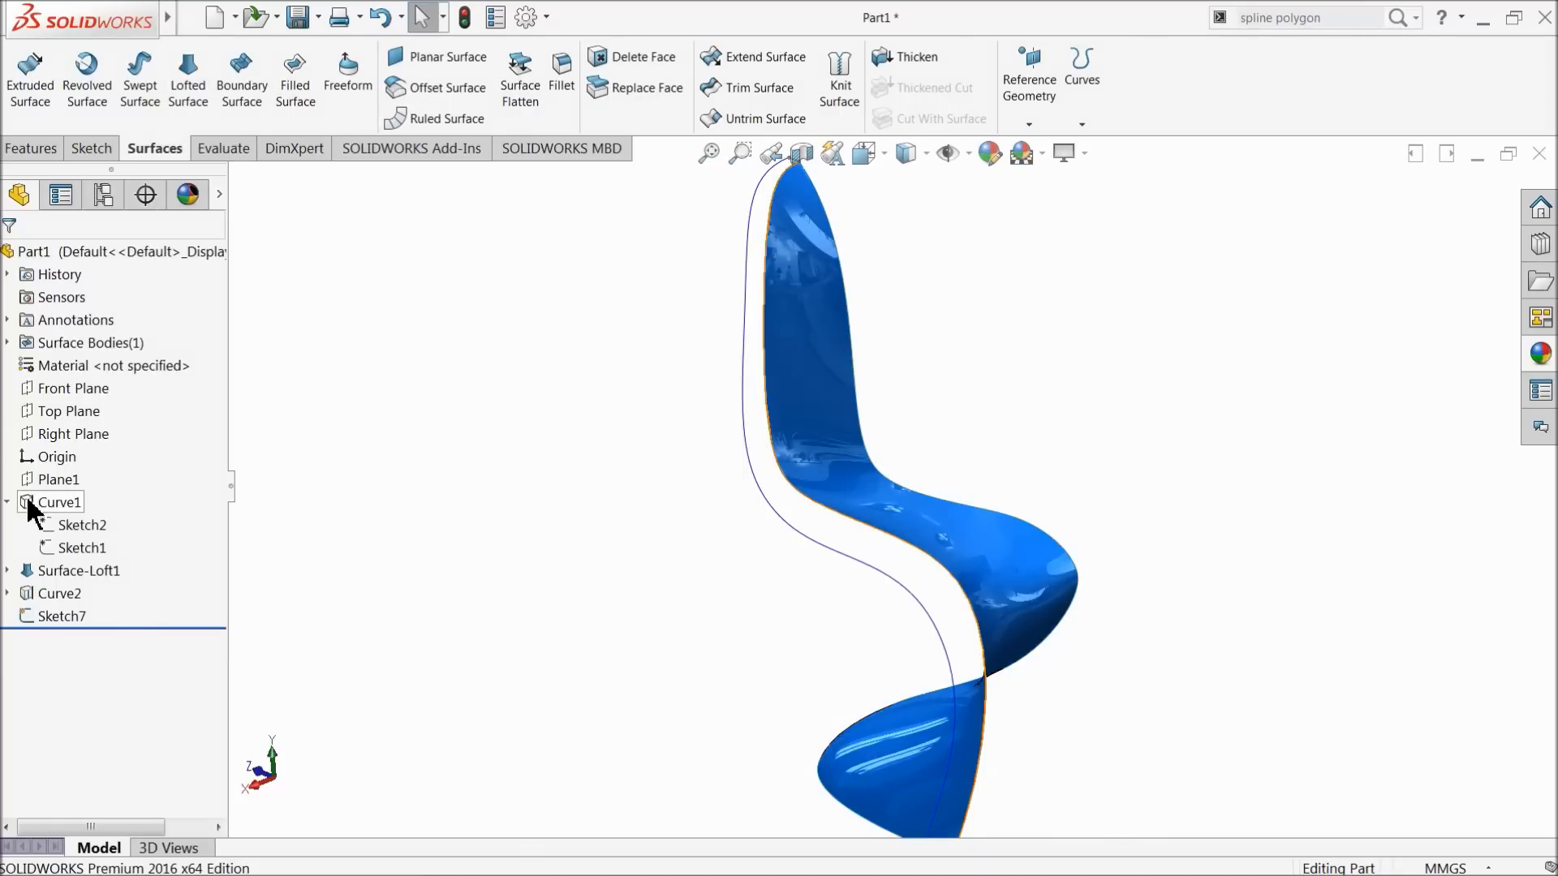
left_click(188, 85)
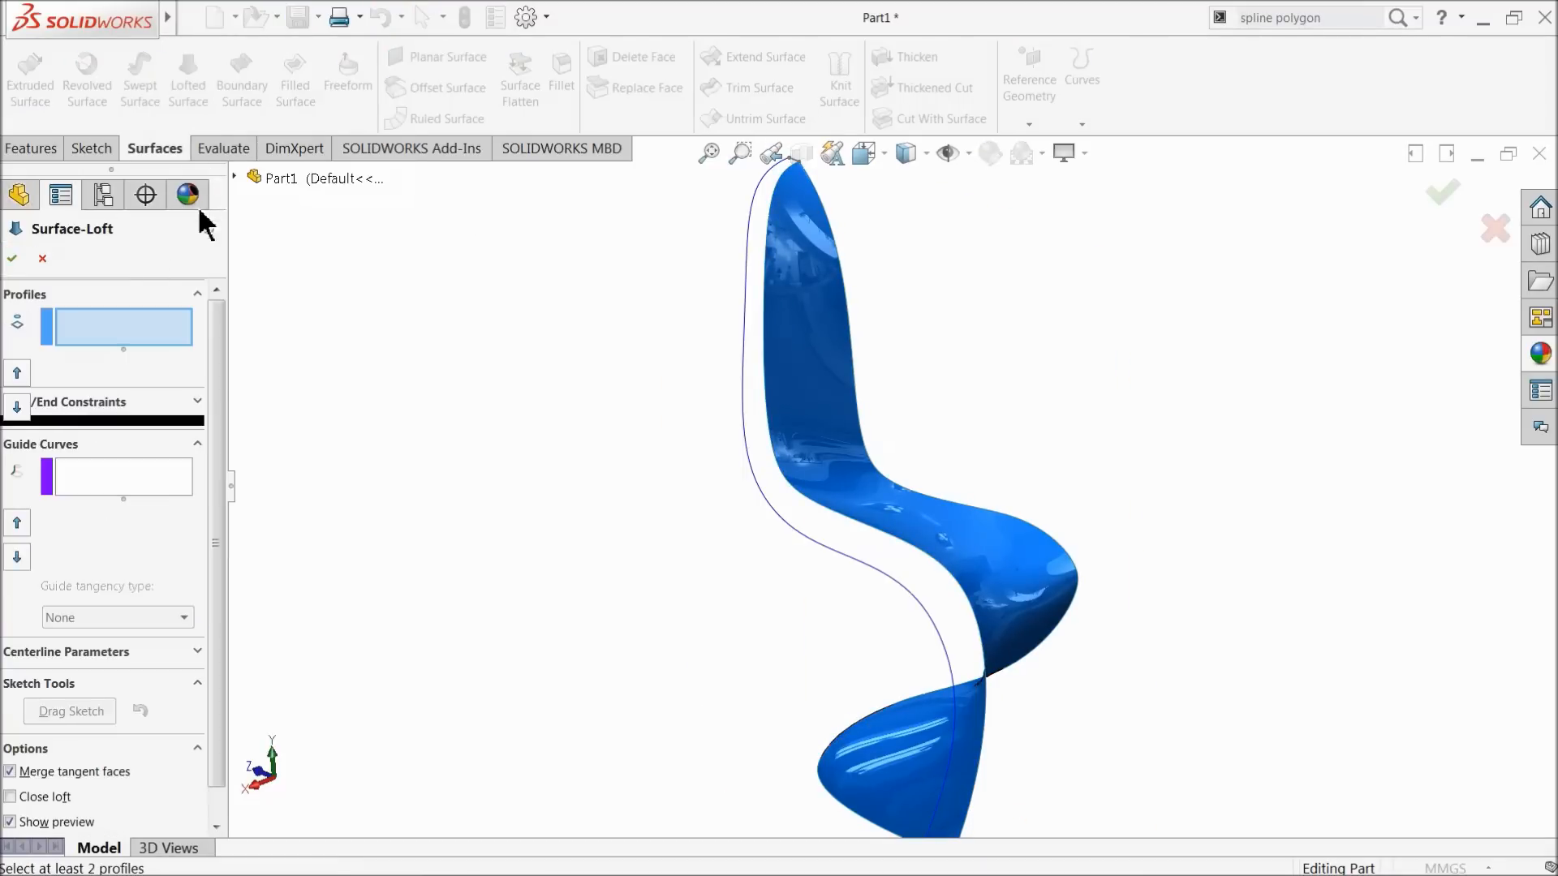
left_click(765, 401)
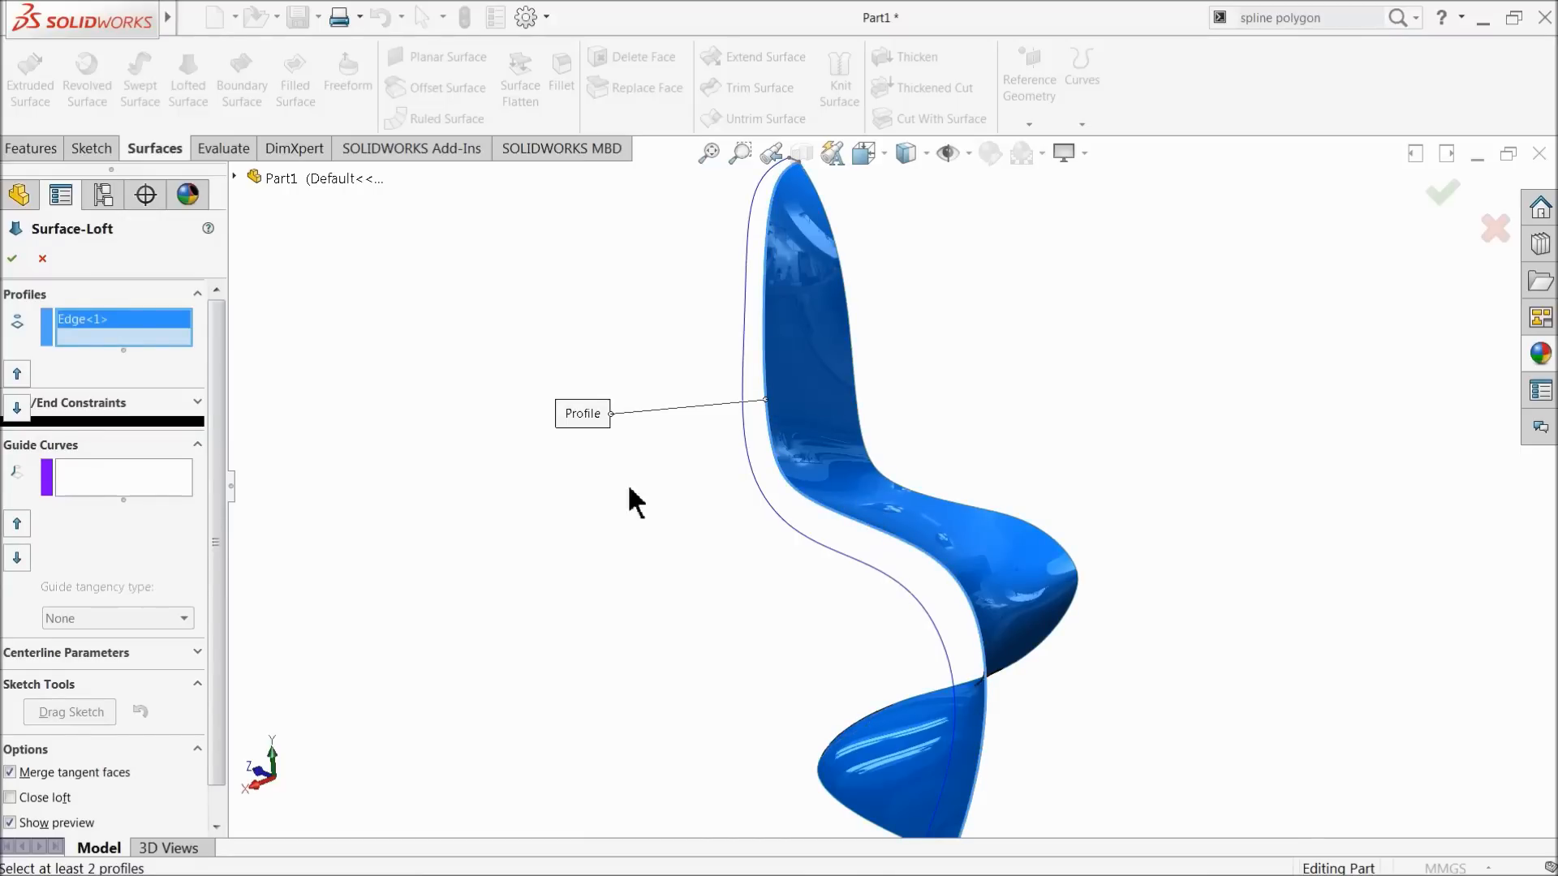
left_click(748, 464)
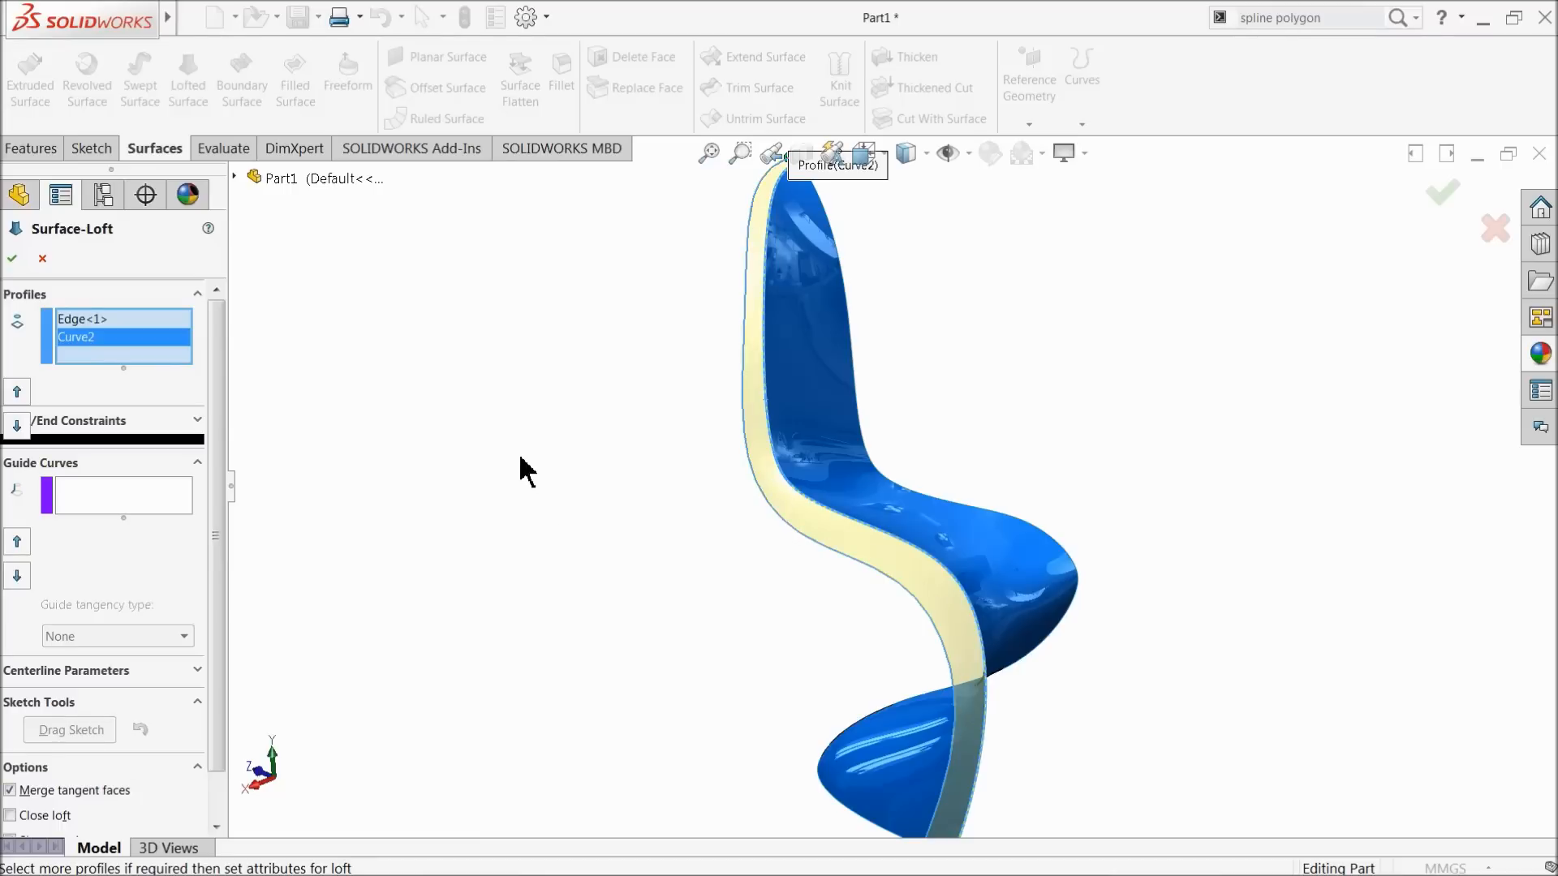
Add the short top line, Sketch7, as the loft's guide curve and create the rim surface
left_click(114, 499)
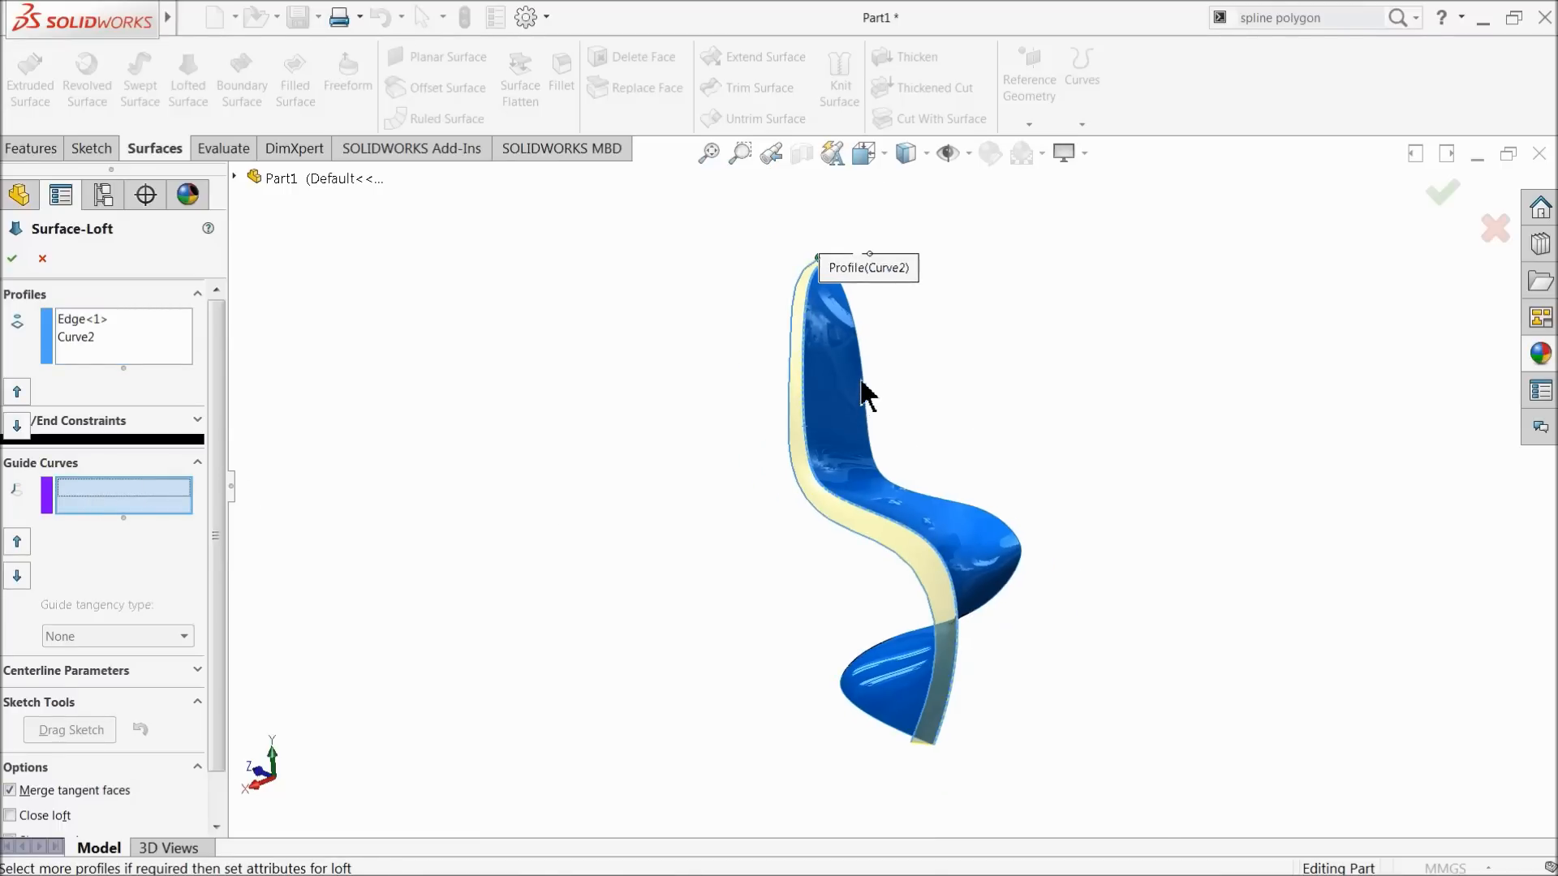
scroll(852, 308, "down", 10)
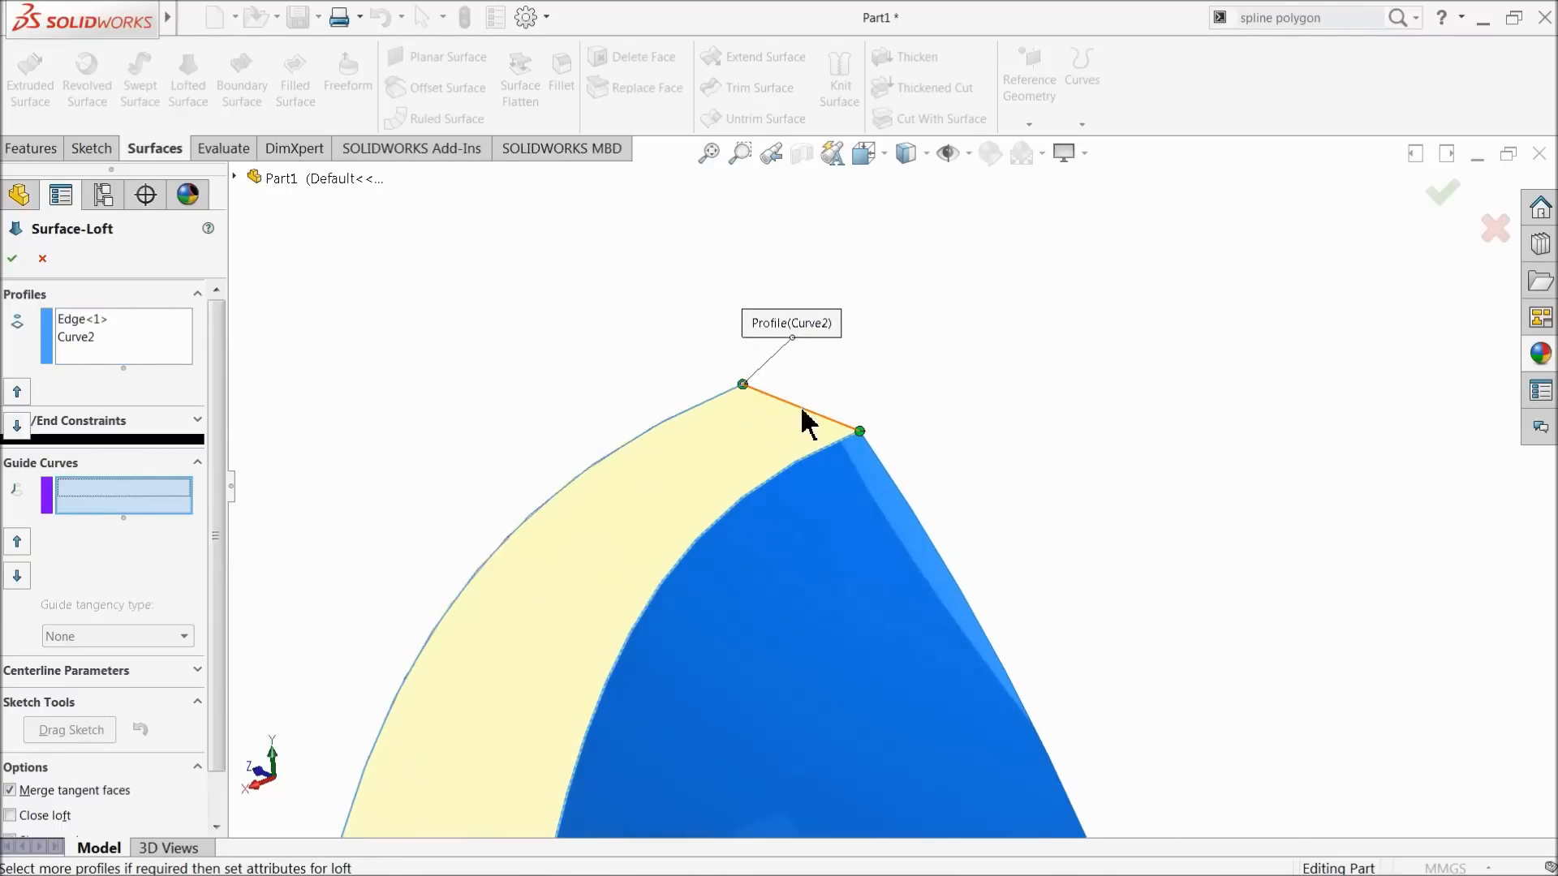
left_click(806, 422)
scroll(812, 421, "up", 6)
scroll(852, 575, "up", 2)
scroll(921, 636, "down", 5)
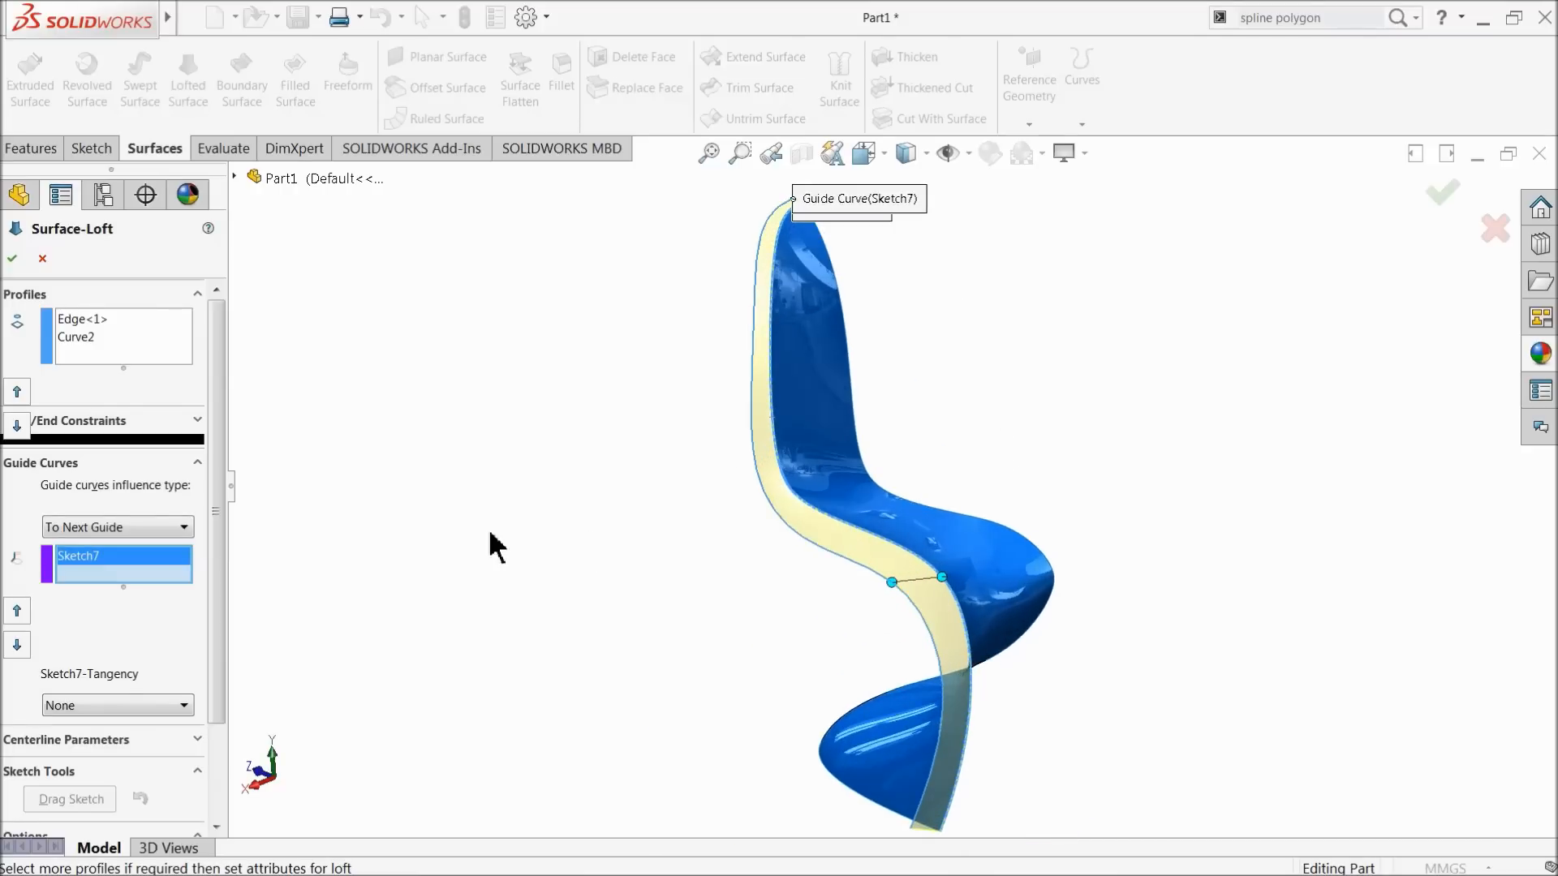
scroll(219, 560, "down", 3)
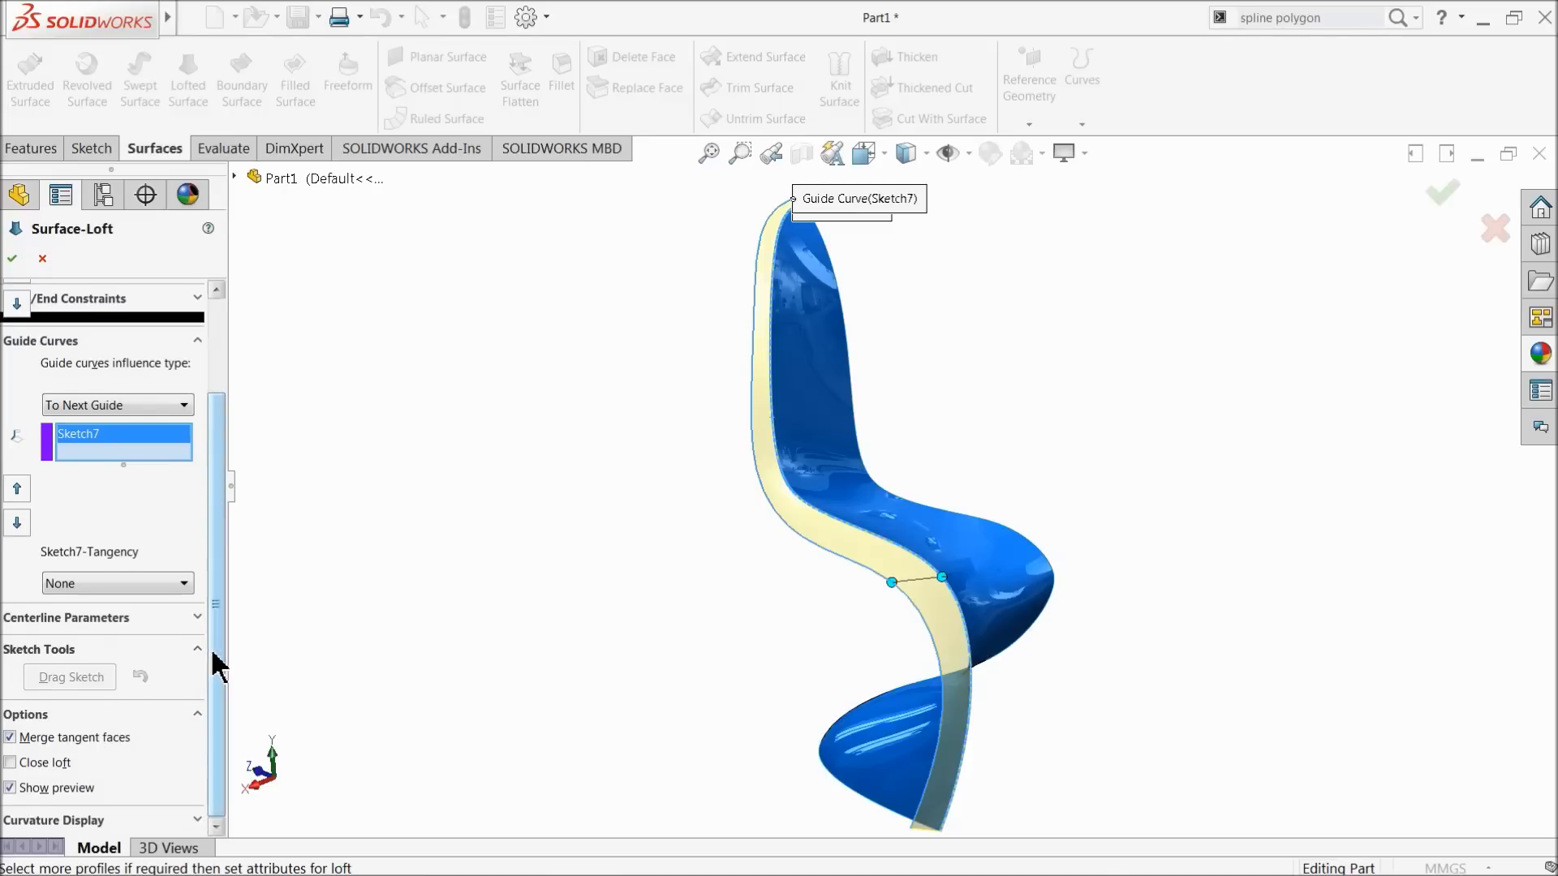
scroll(214, 640, "up", 3)
left_click(18, 253)
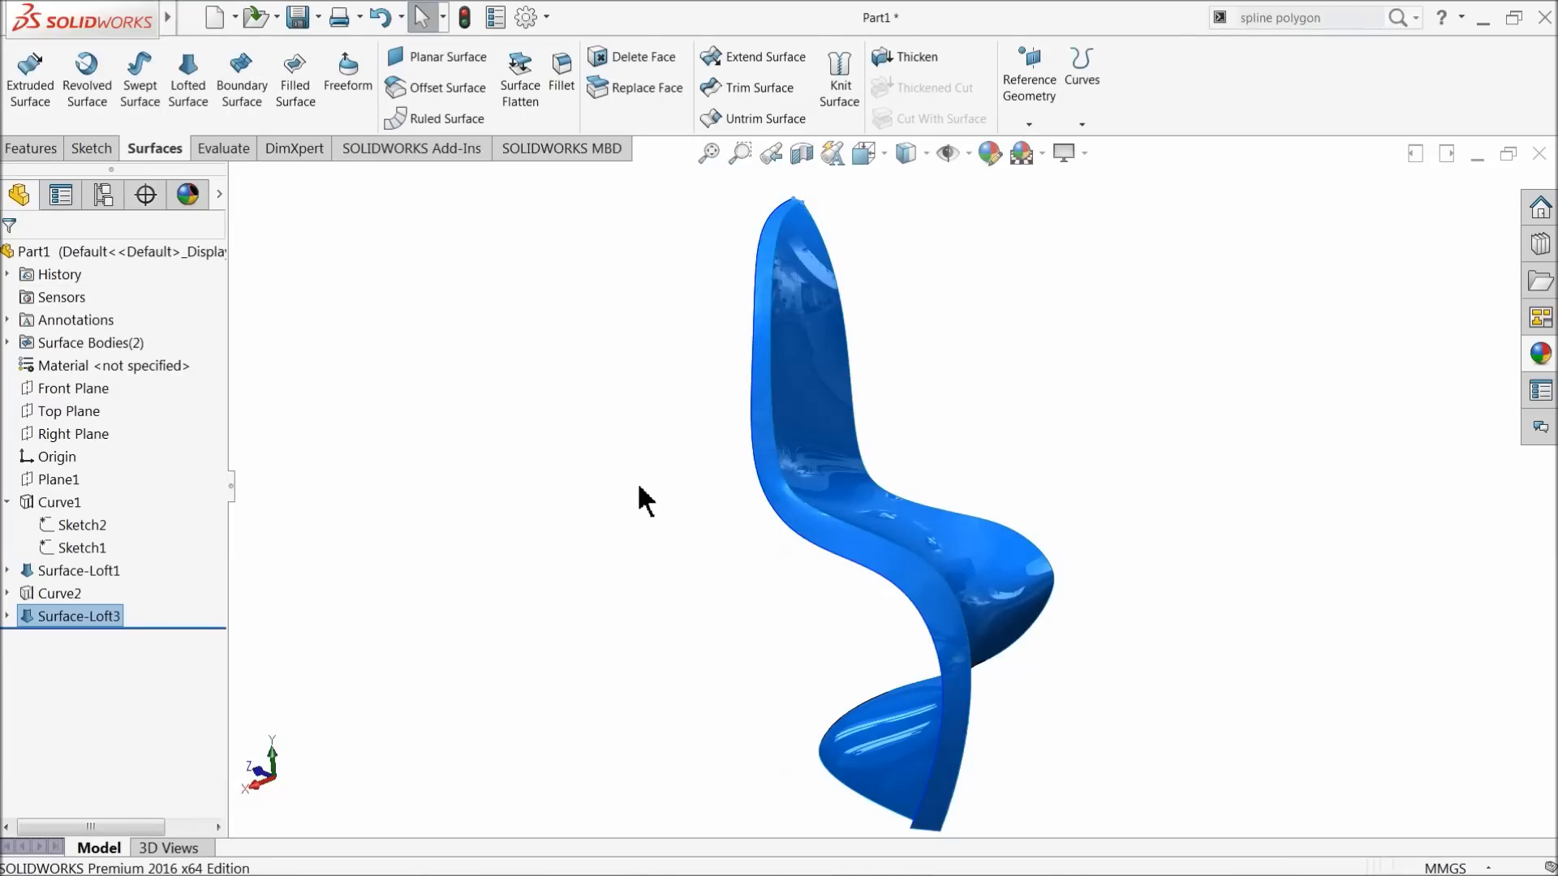
Knit the half-seat surface and the lofted rim surface into one surface with entities merged
mouse_move(685, 546)
middle_mouse_down()
mouse_move(649, 514)
mouse_move(685, 542)
middle_mouse_up()
scroll(924, 613, "down", 2)
middle_click(886, 582)
middle_click_drag(888, 584, 900, 501)
scroll(885, 560, "up", 3)
scroll(852, 442, "down", 2)
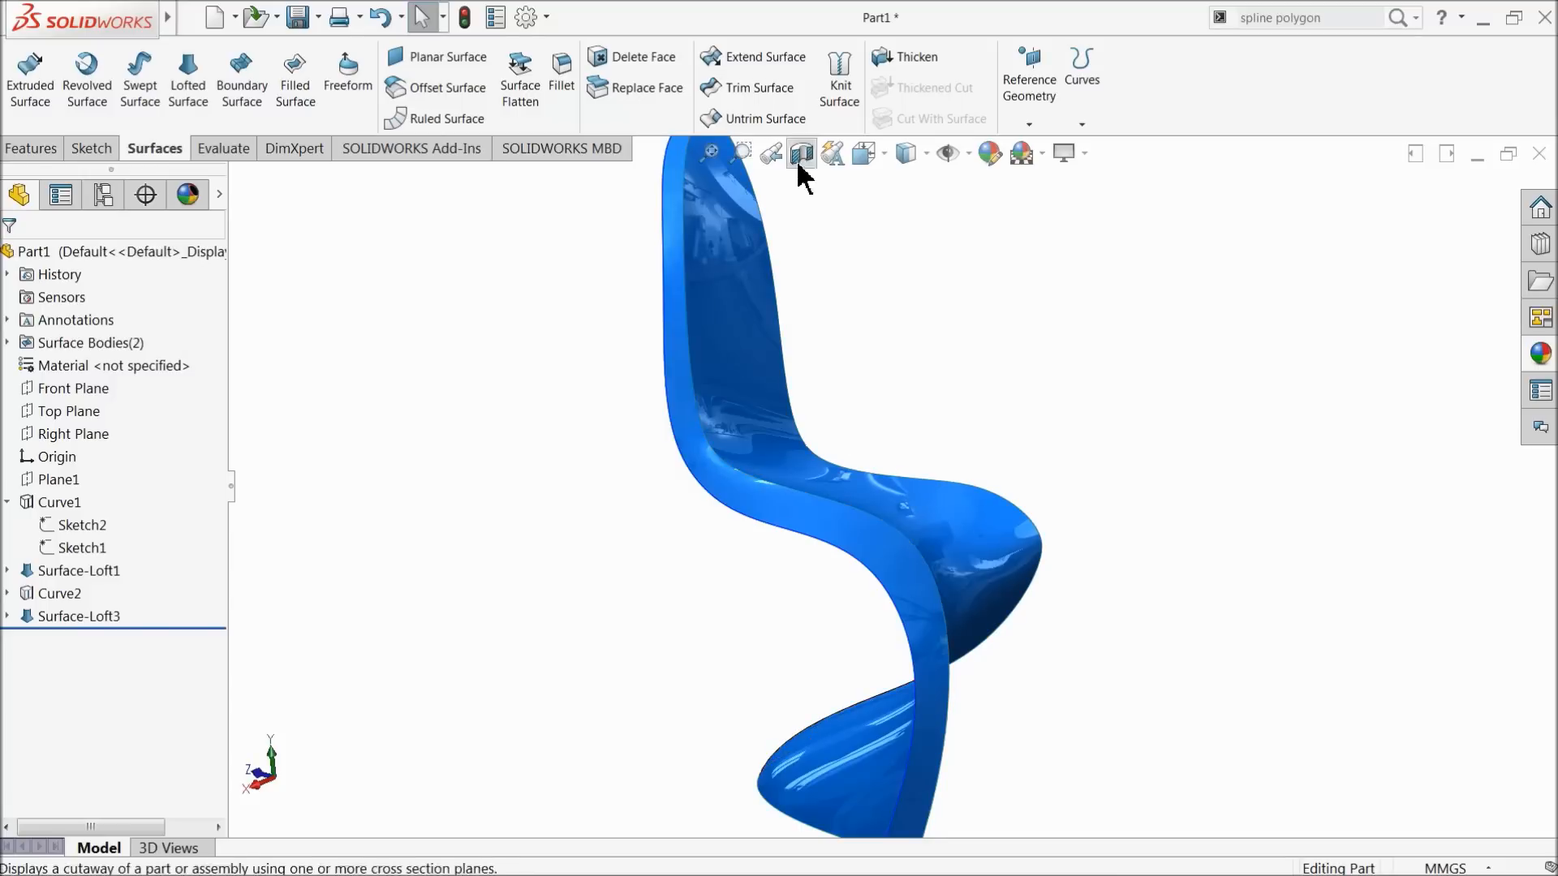
left_click(839, 89)
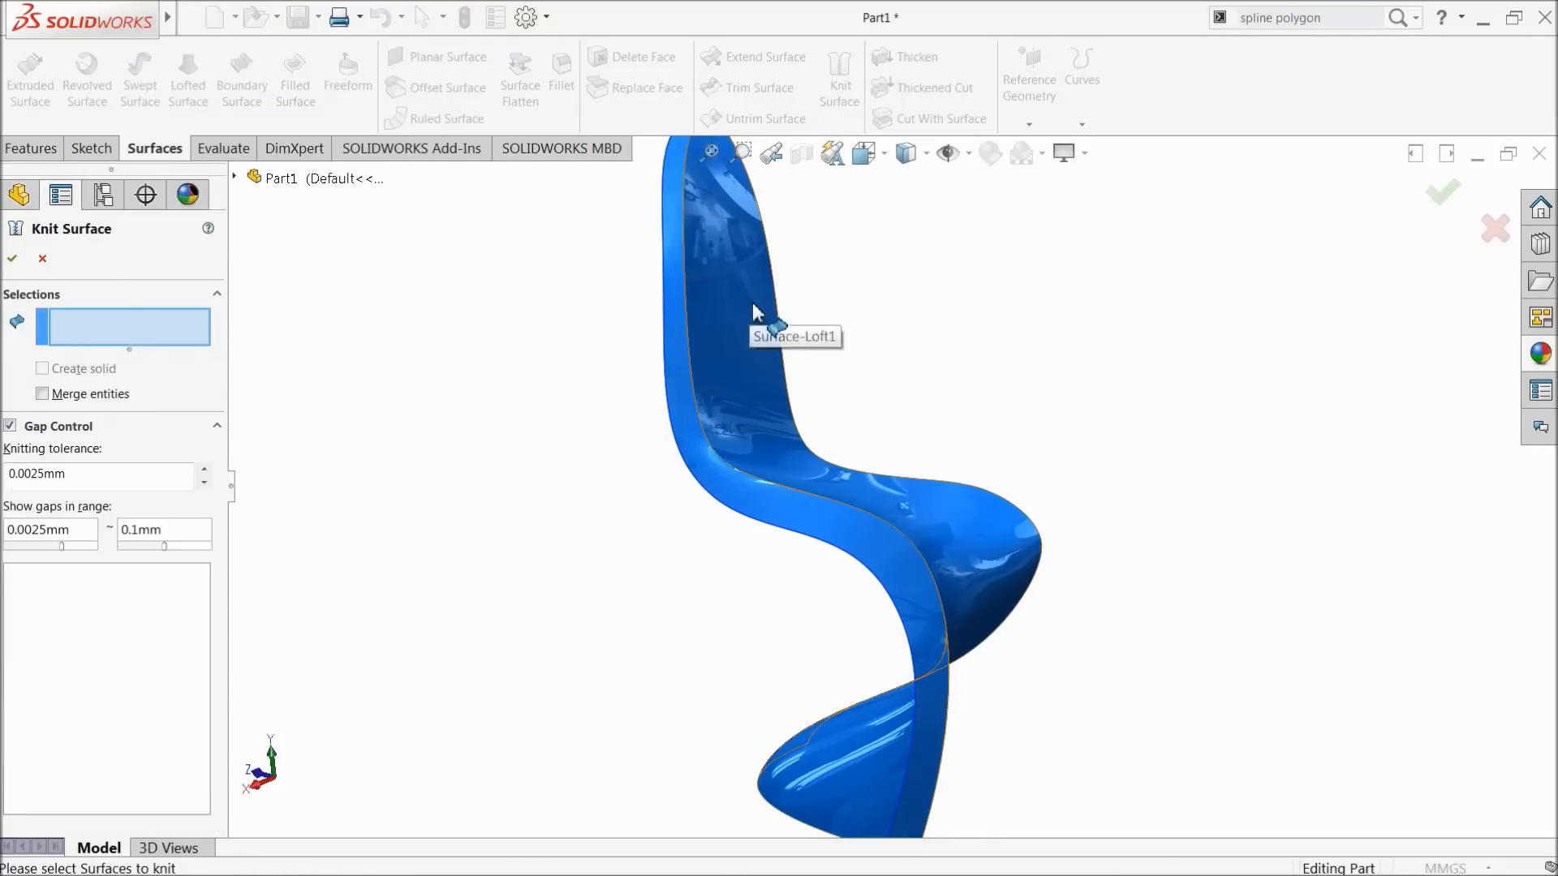
left_click(727, 310)
left_click(687, 436)
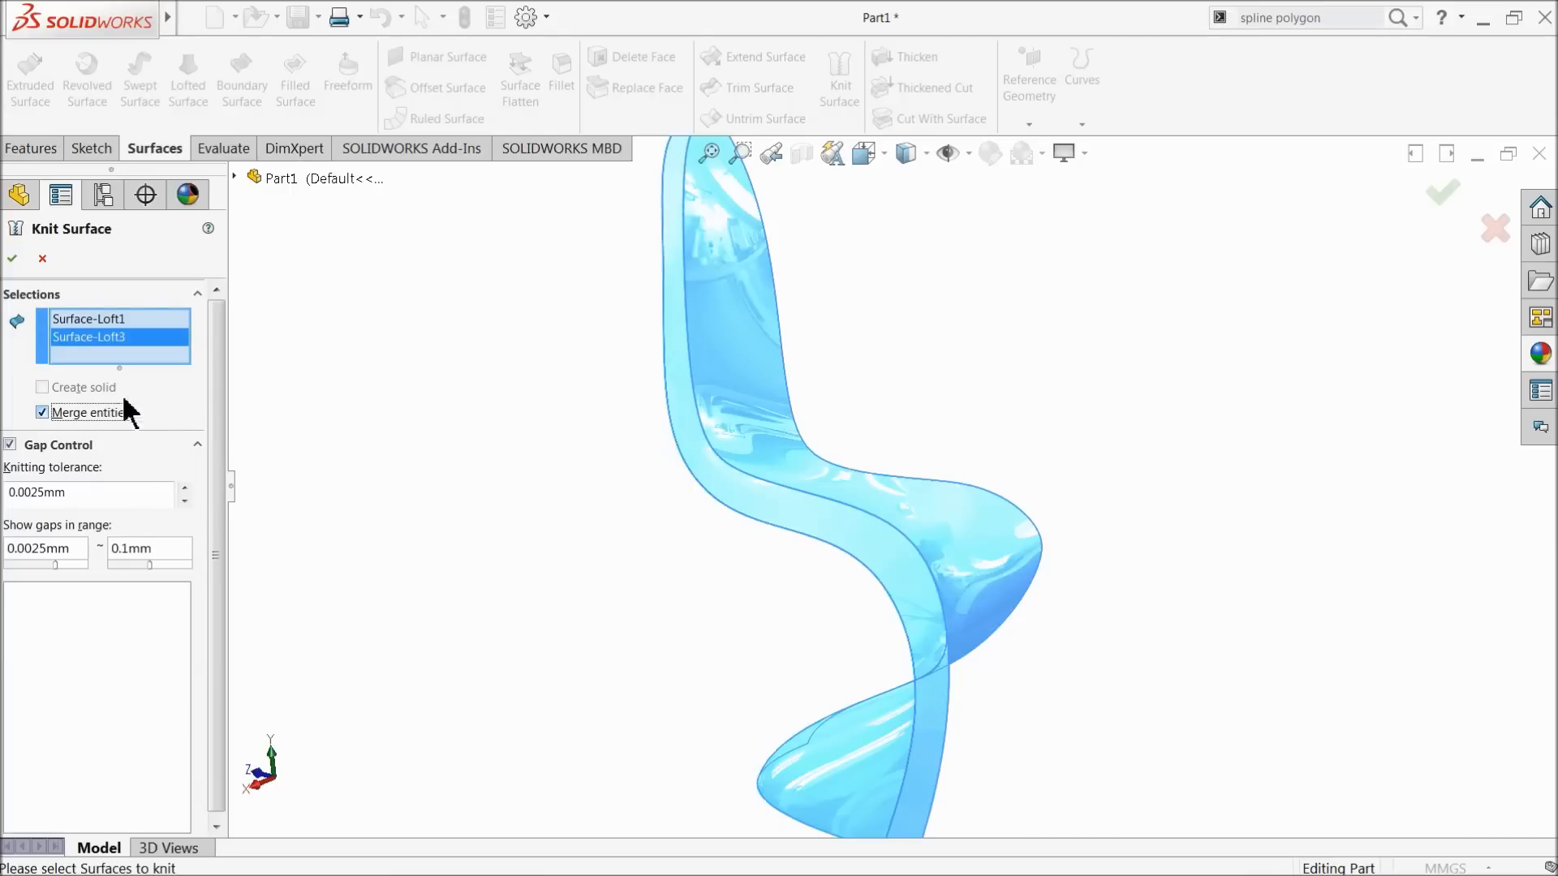
left_click(12, 259)
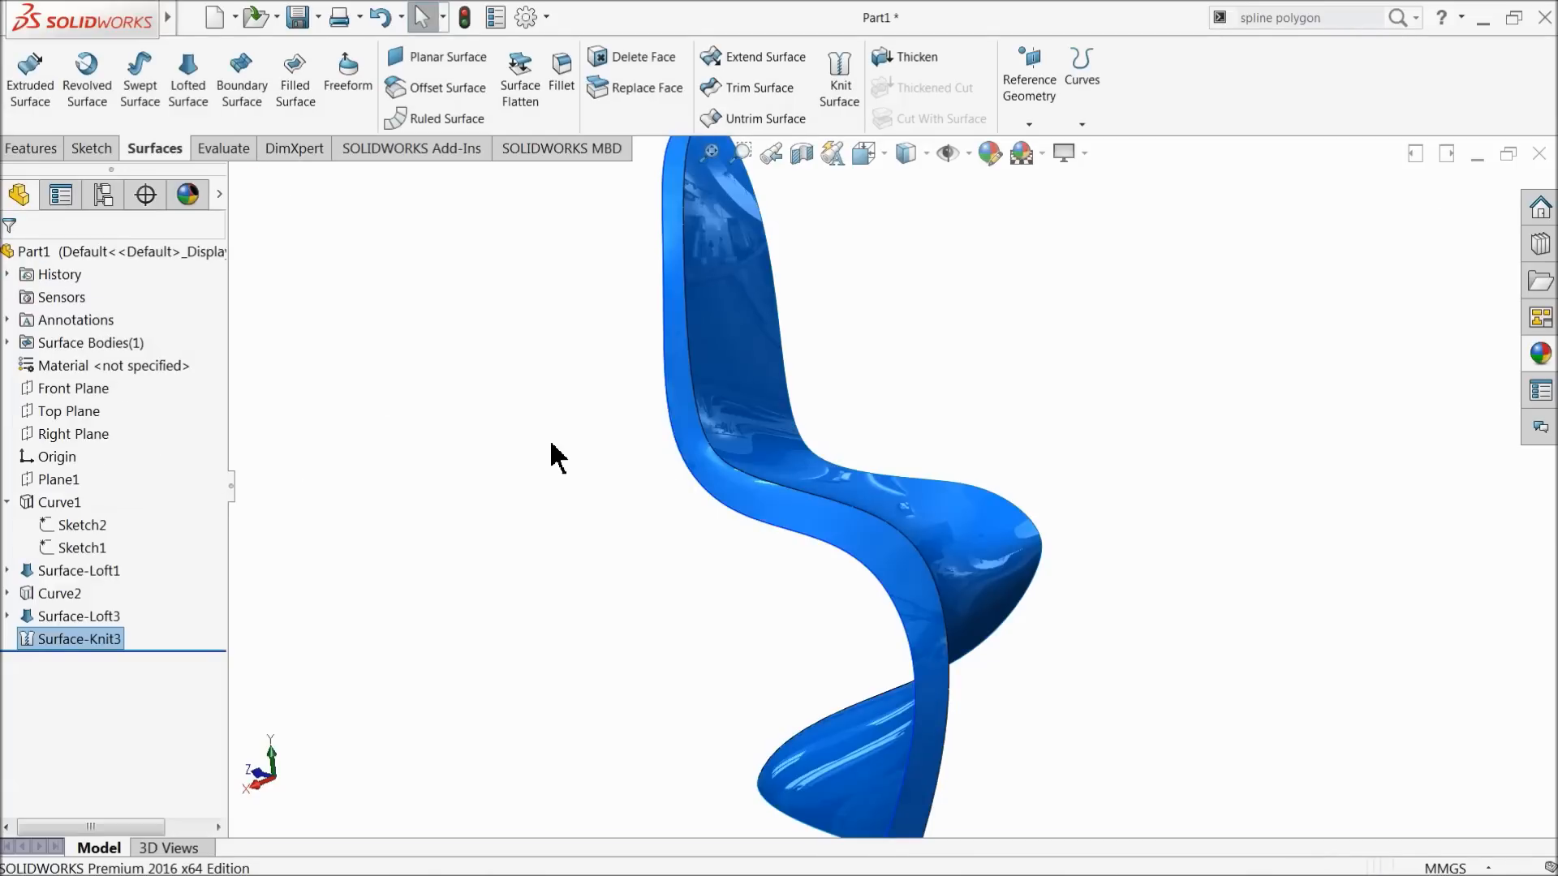
Set up a variable-radius fillet on the edge between seat and rim, with a 25 mm radius at the top end
left_click(561, 77)
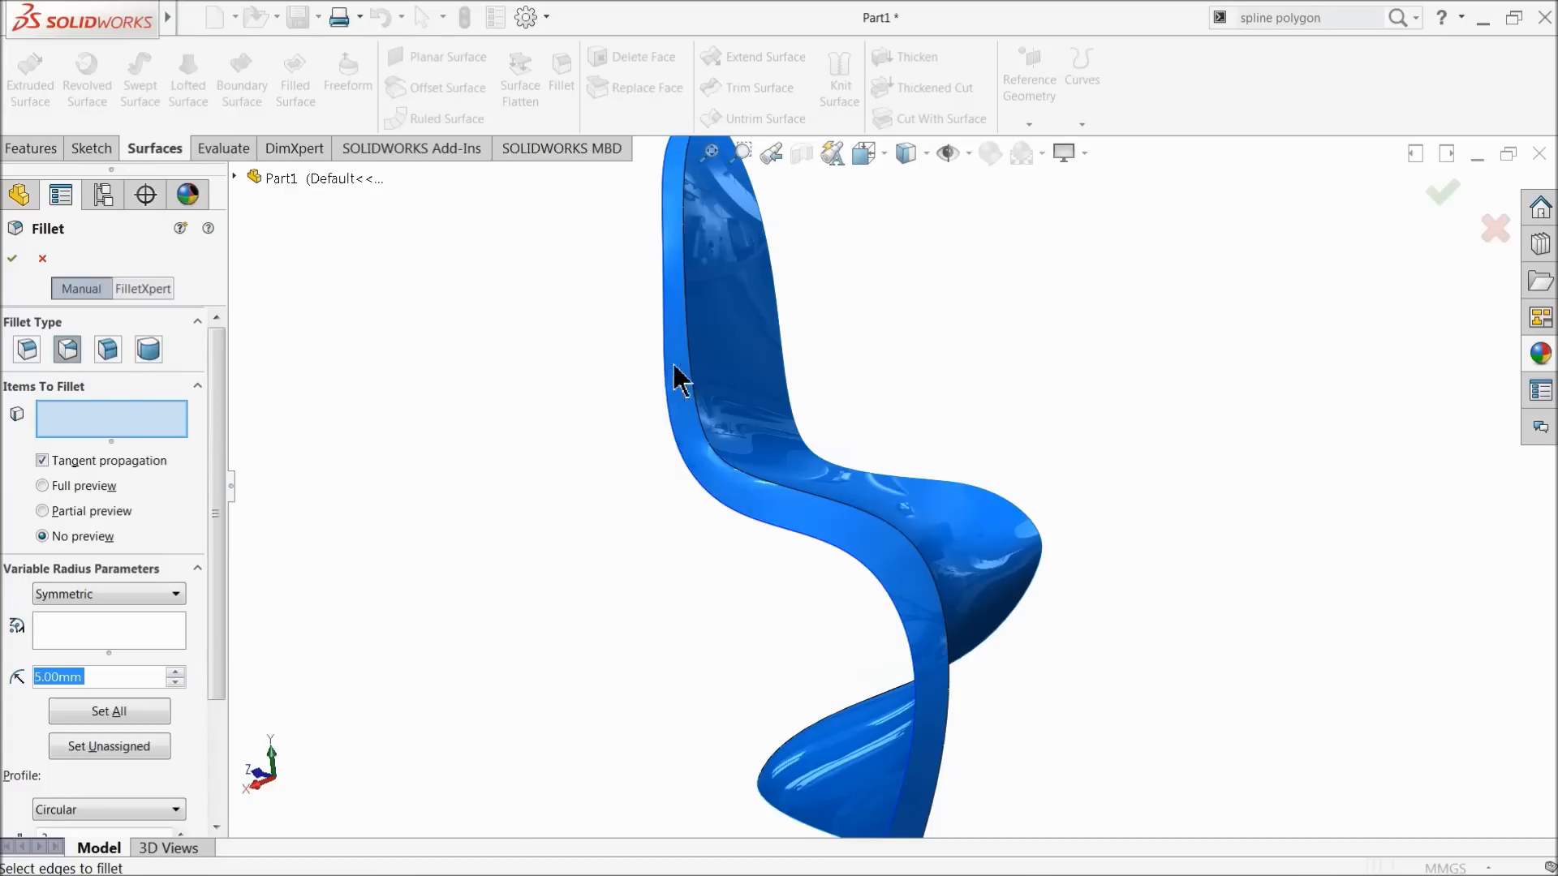
left_click(702, 376)
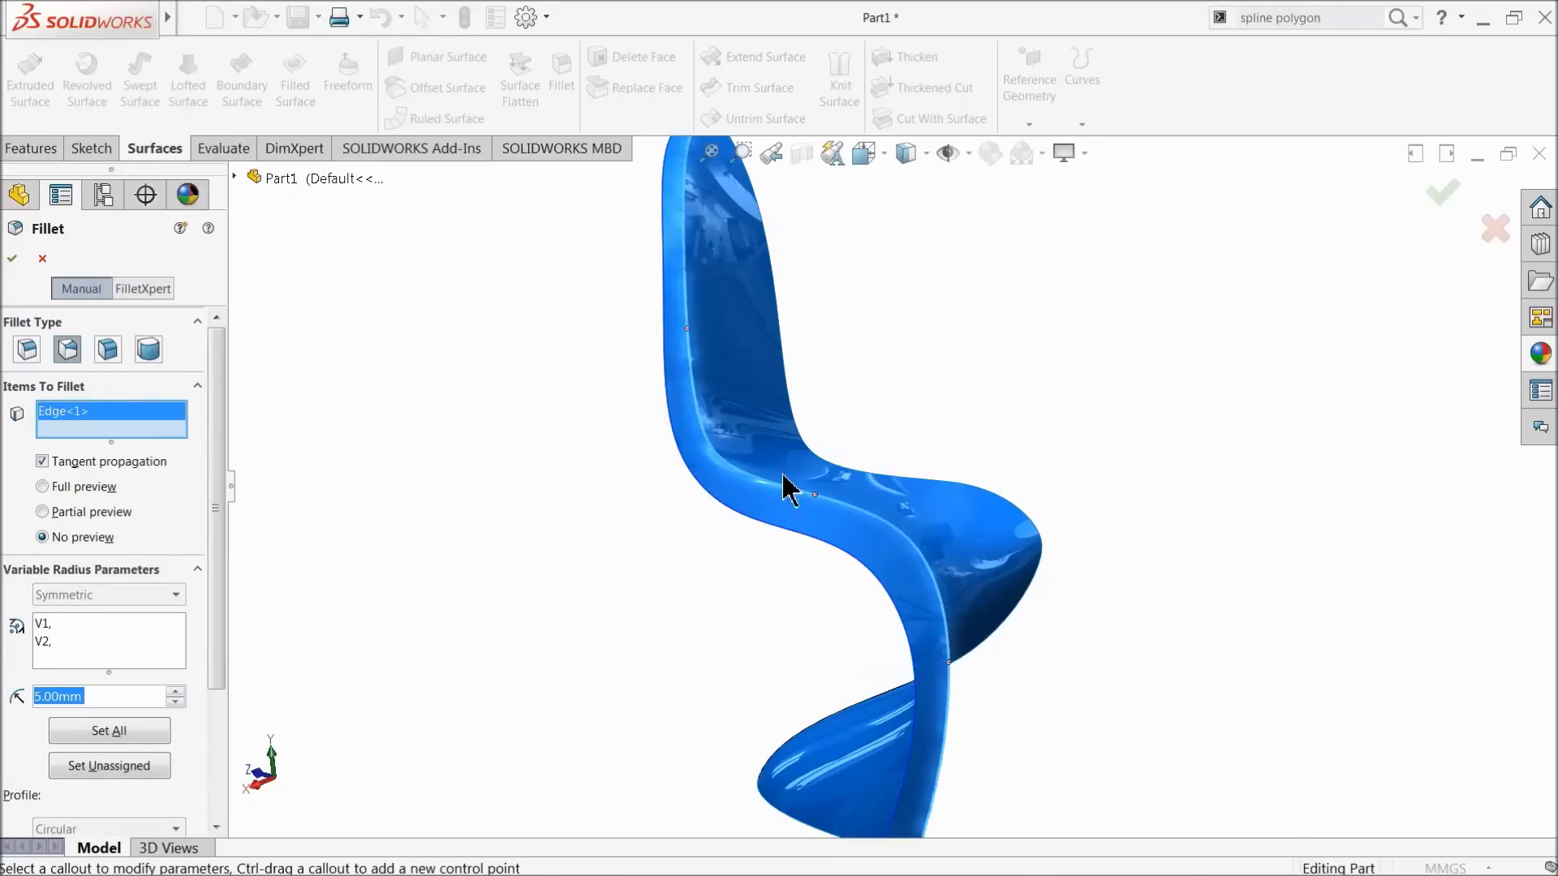
scroll(762, 503, "up", 2)
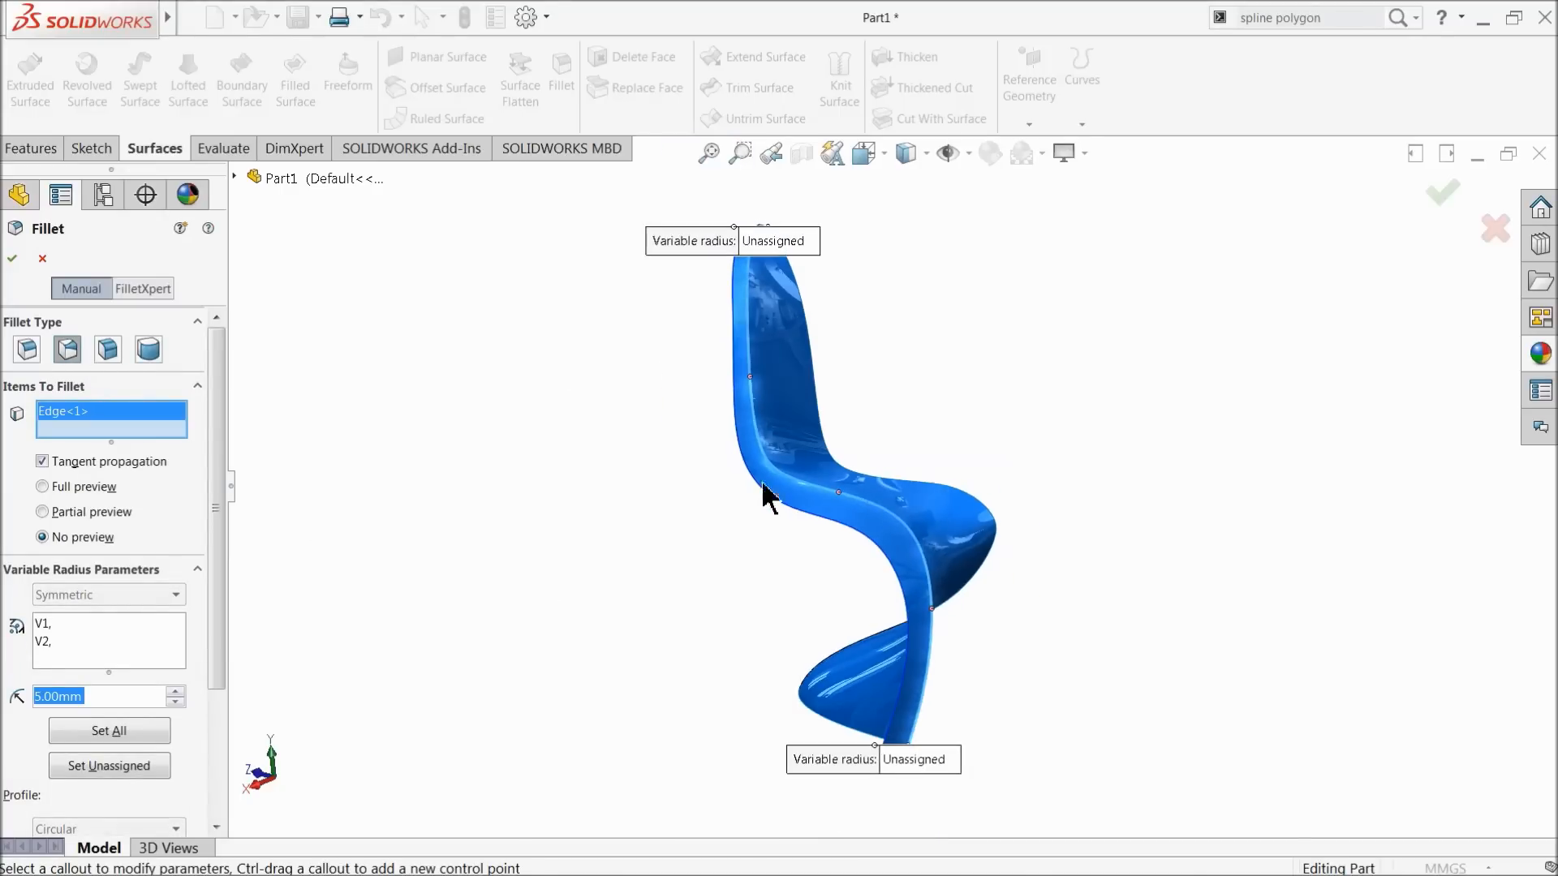
left_click(774, 241)
type("25")
key("Return")
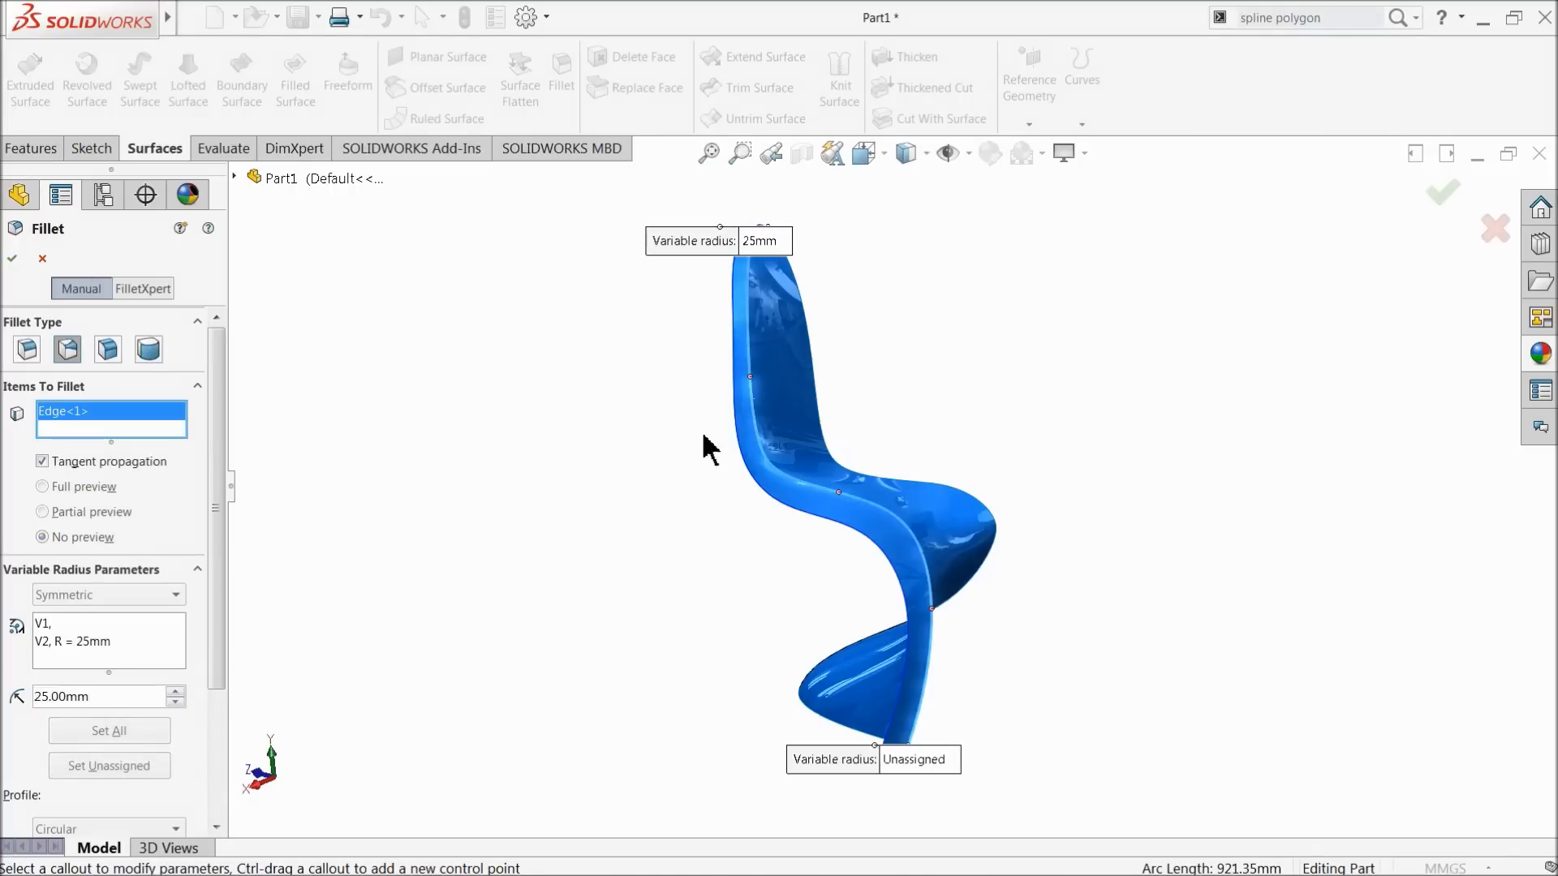
Set the fillet radius at the edge's bottom end to 5 mm and create the variable-radius fillet
scroll(881, 675, "down", 2)
left_click(878, 800)
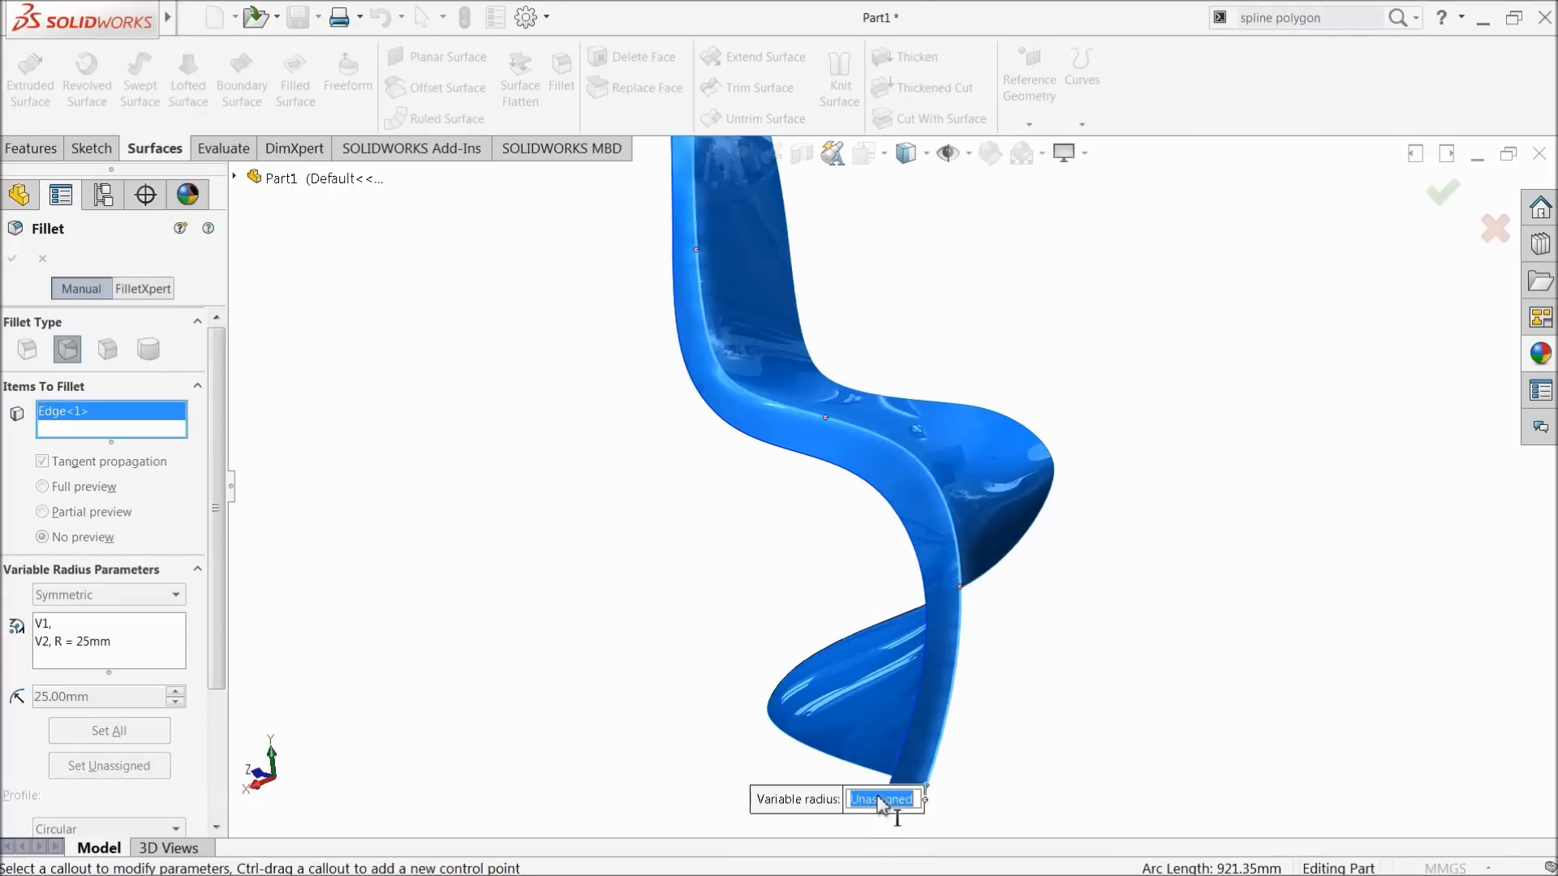
type("5")
key("Return")
key("f")
scroll(779, 365, "down", 2)
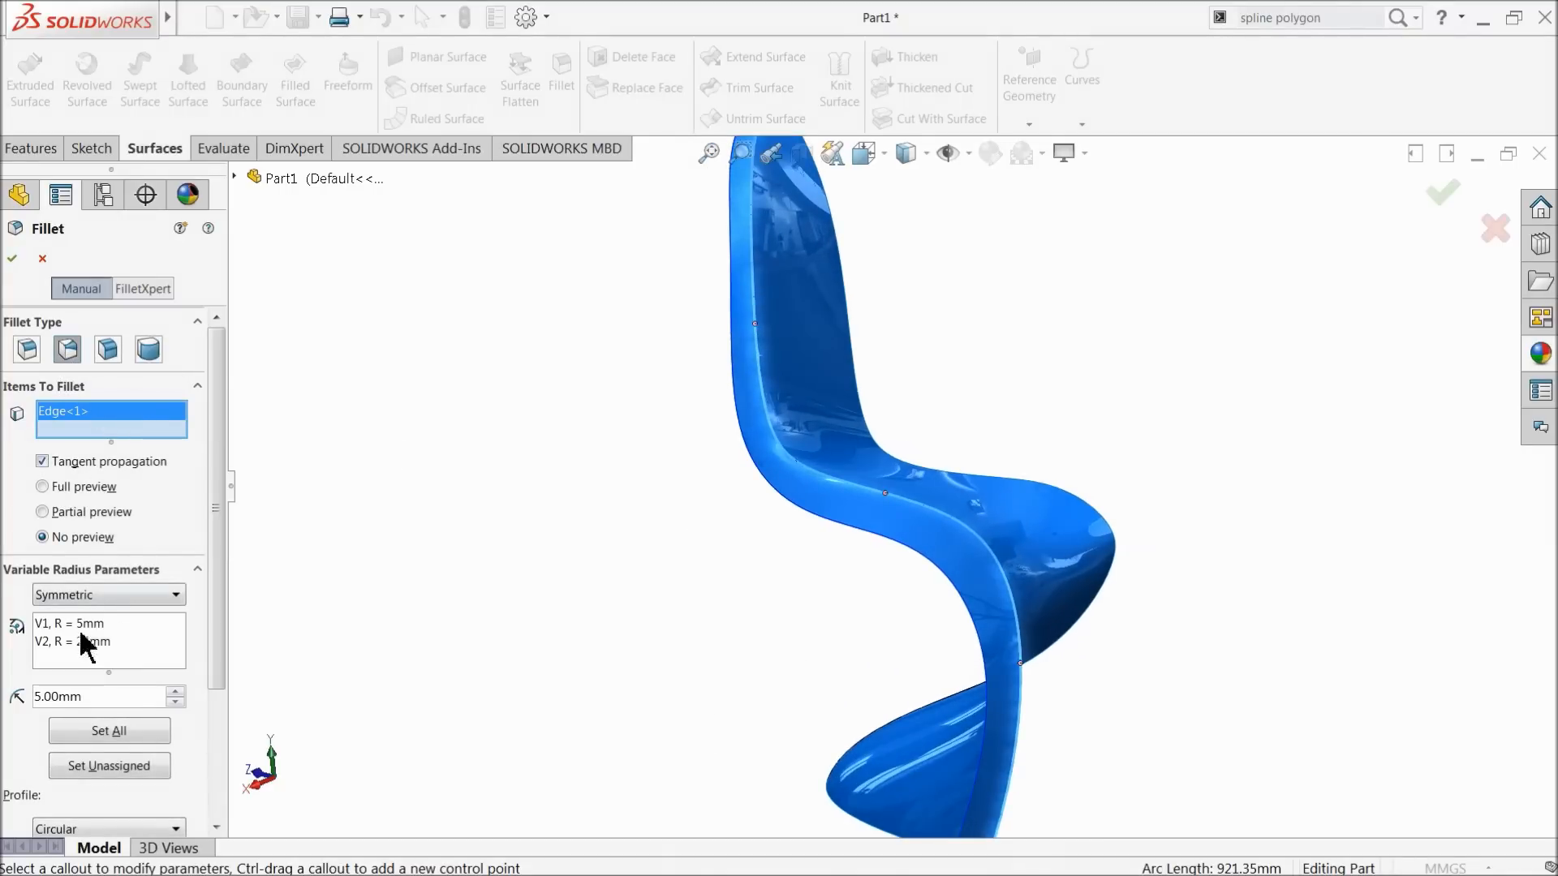
left_click_drag(208, 573, 209, 685)
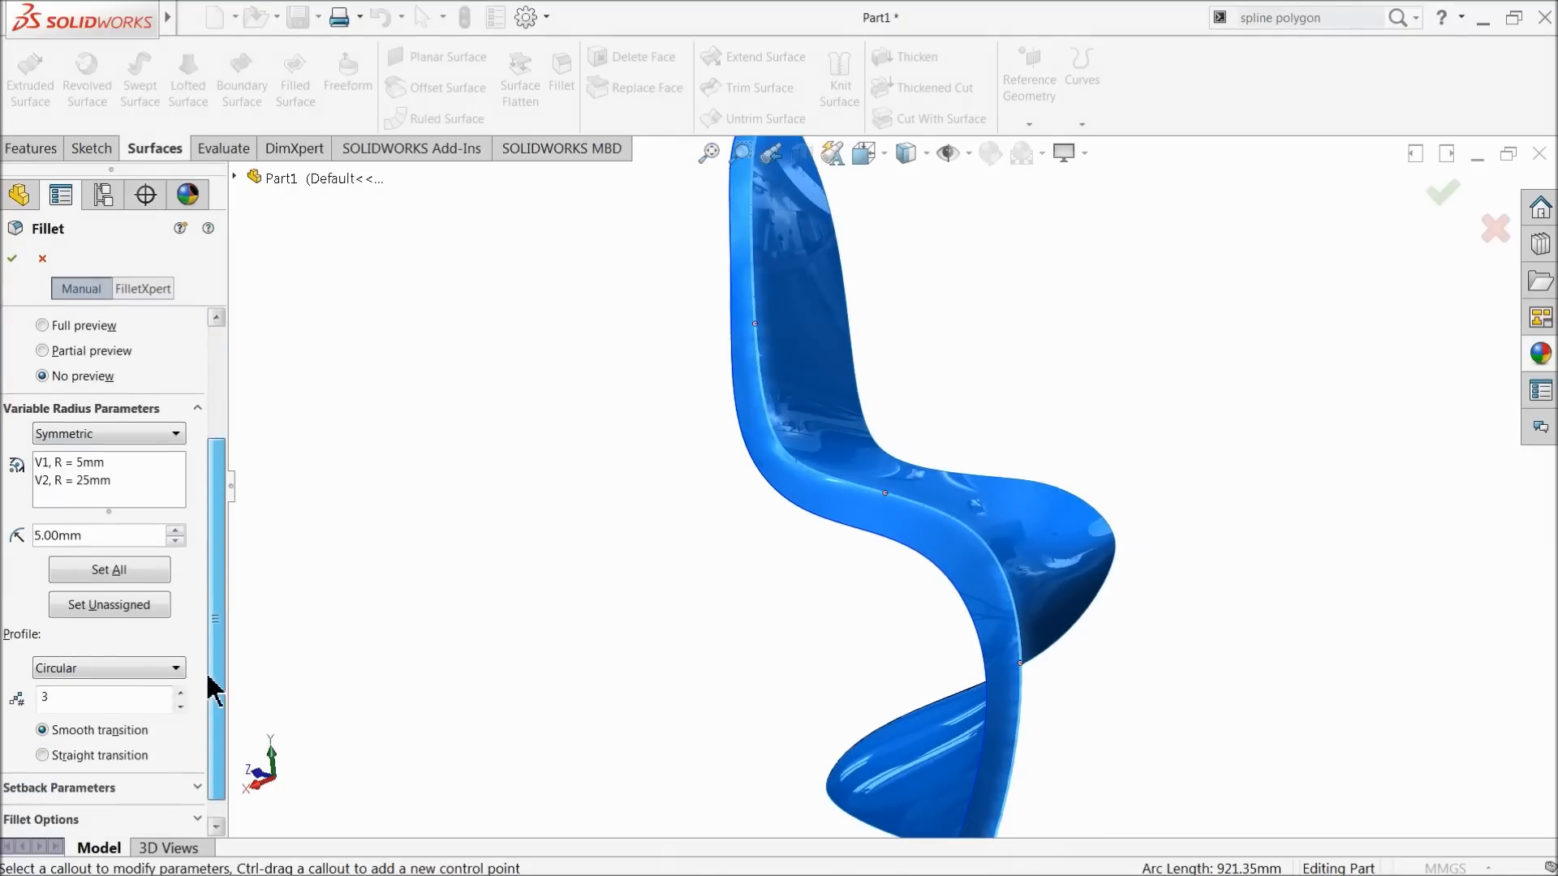
left_click(89, 472)
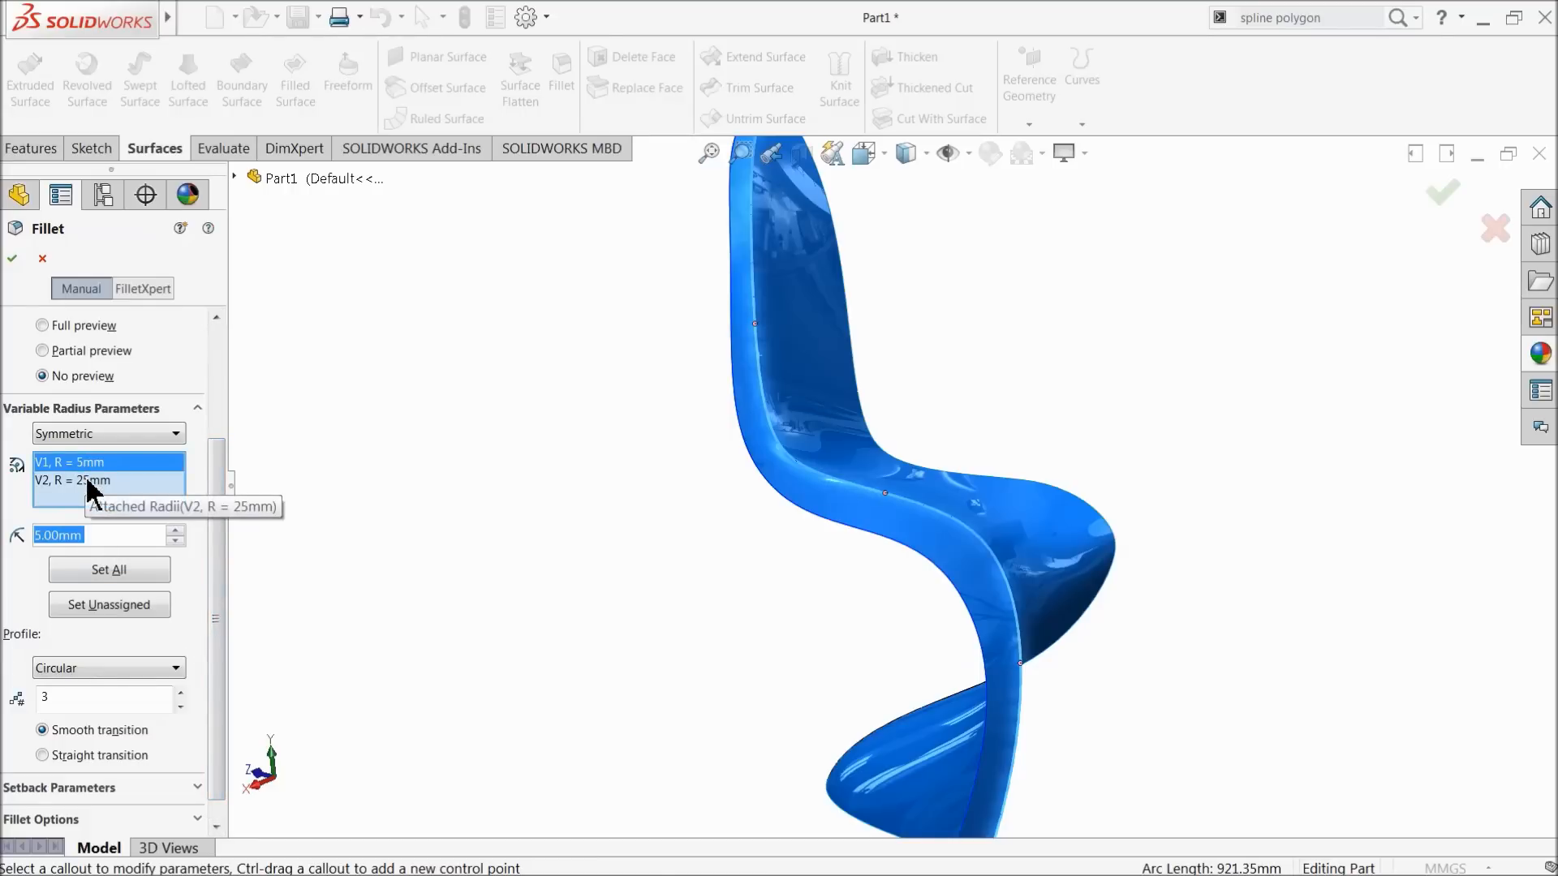
left_click(90, 480)
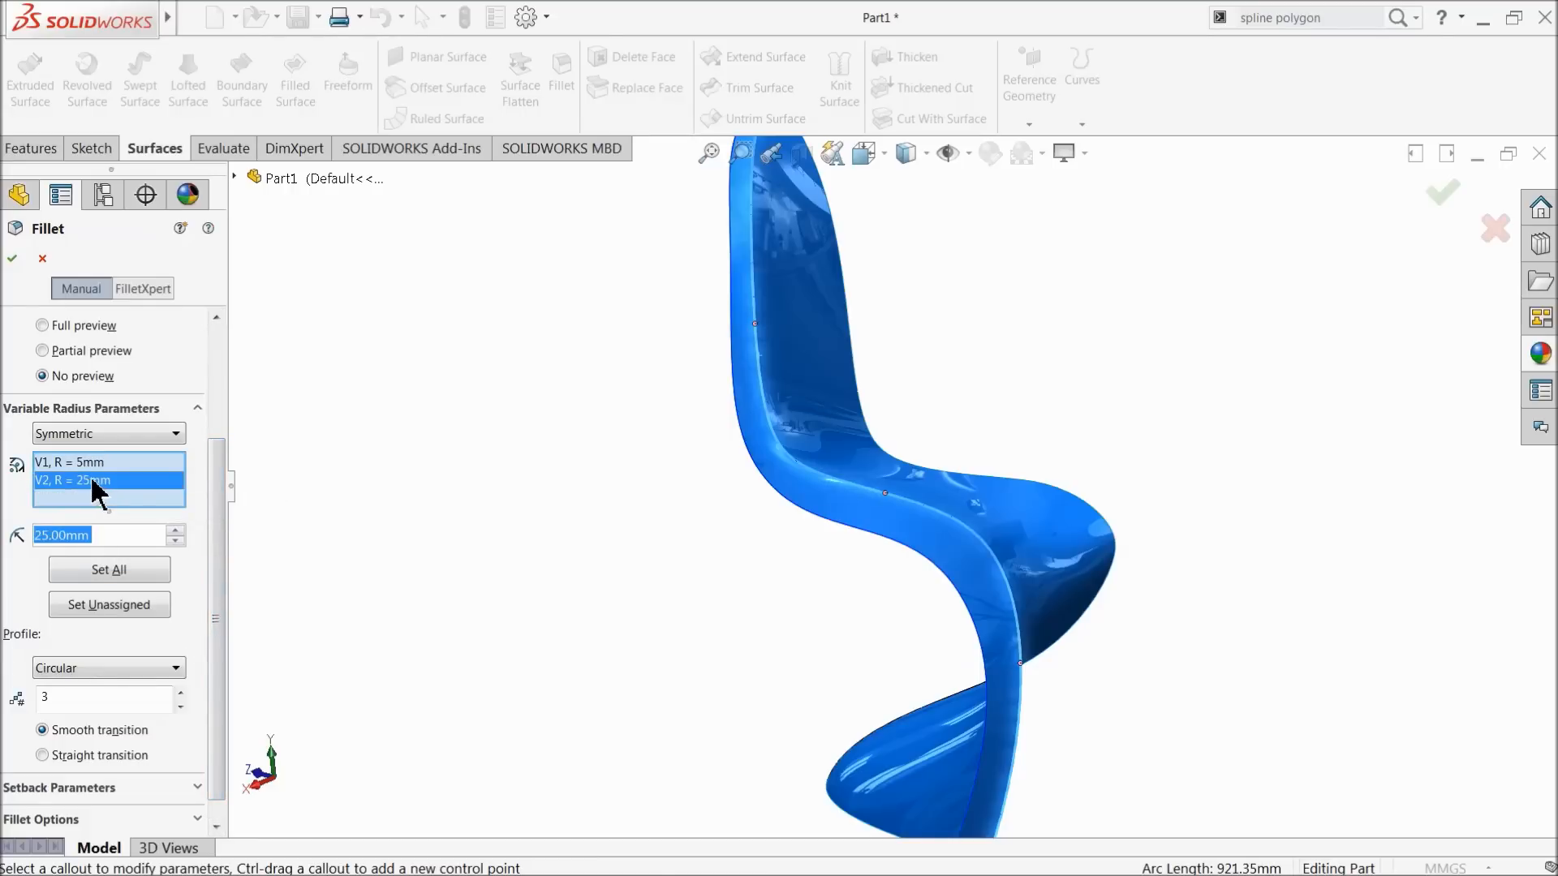
left_click(14, 260)
Mirror the filleted half-chair surface body about the Right Plane
middle_click_drag(603, 519, 783, 369)
scroll(799, 434, "up", 6)
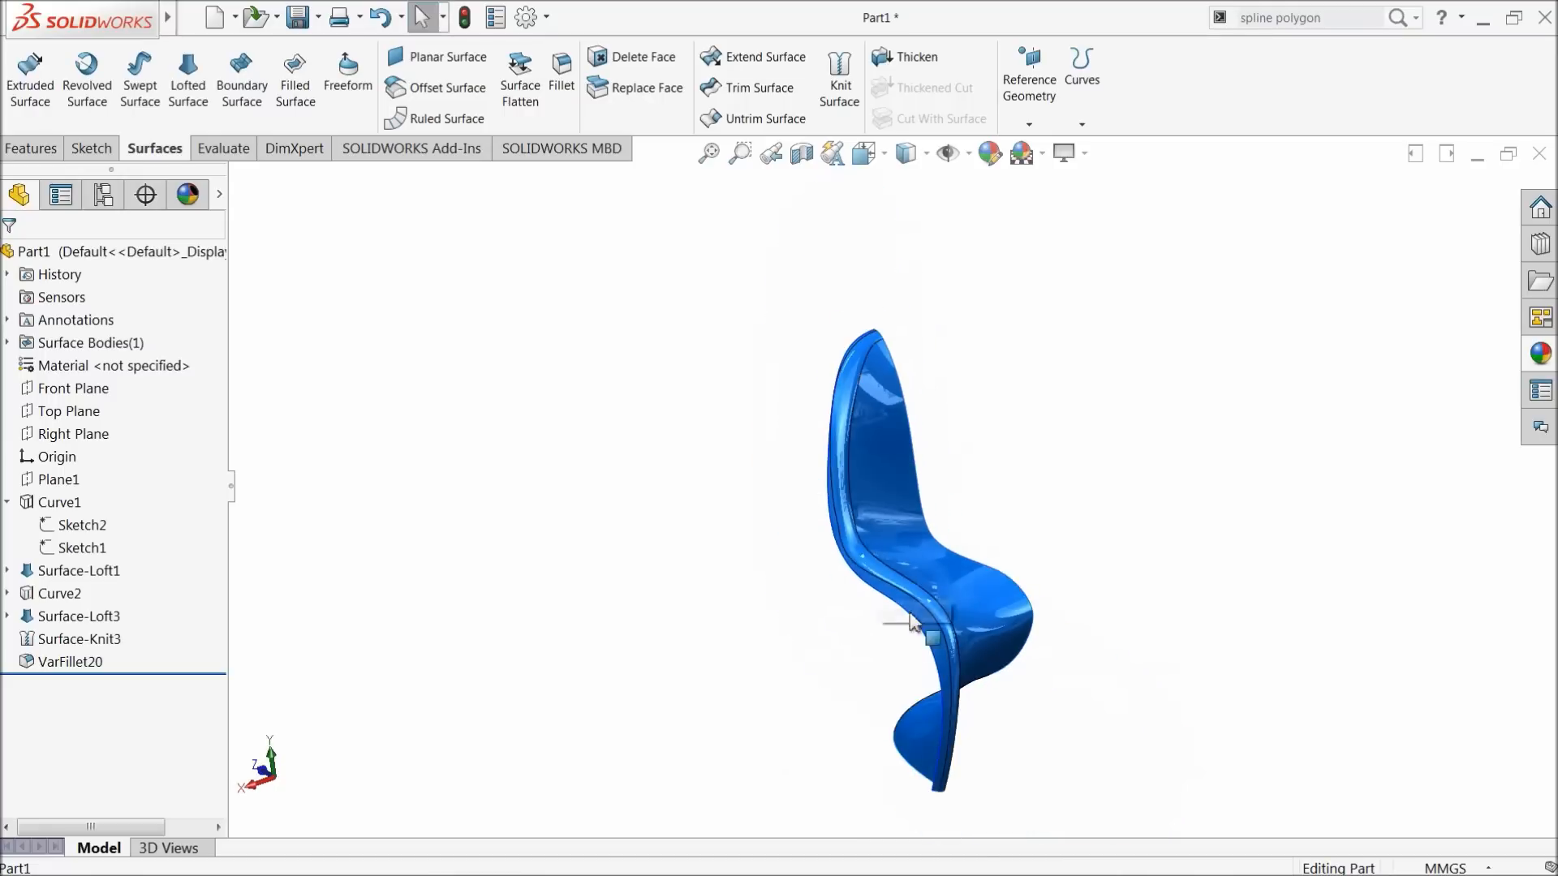
middle_click_drag(911, 647, 928, 497)
scroll(967, 568, "down", 5)
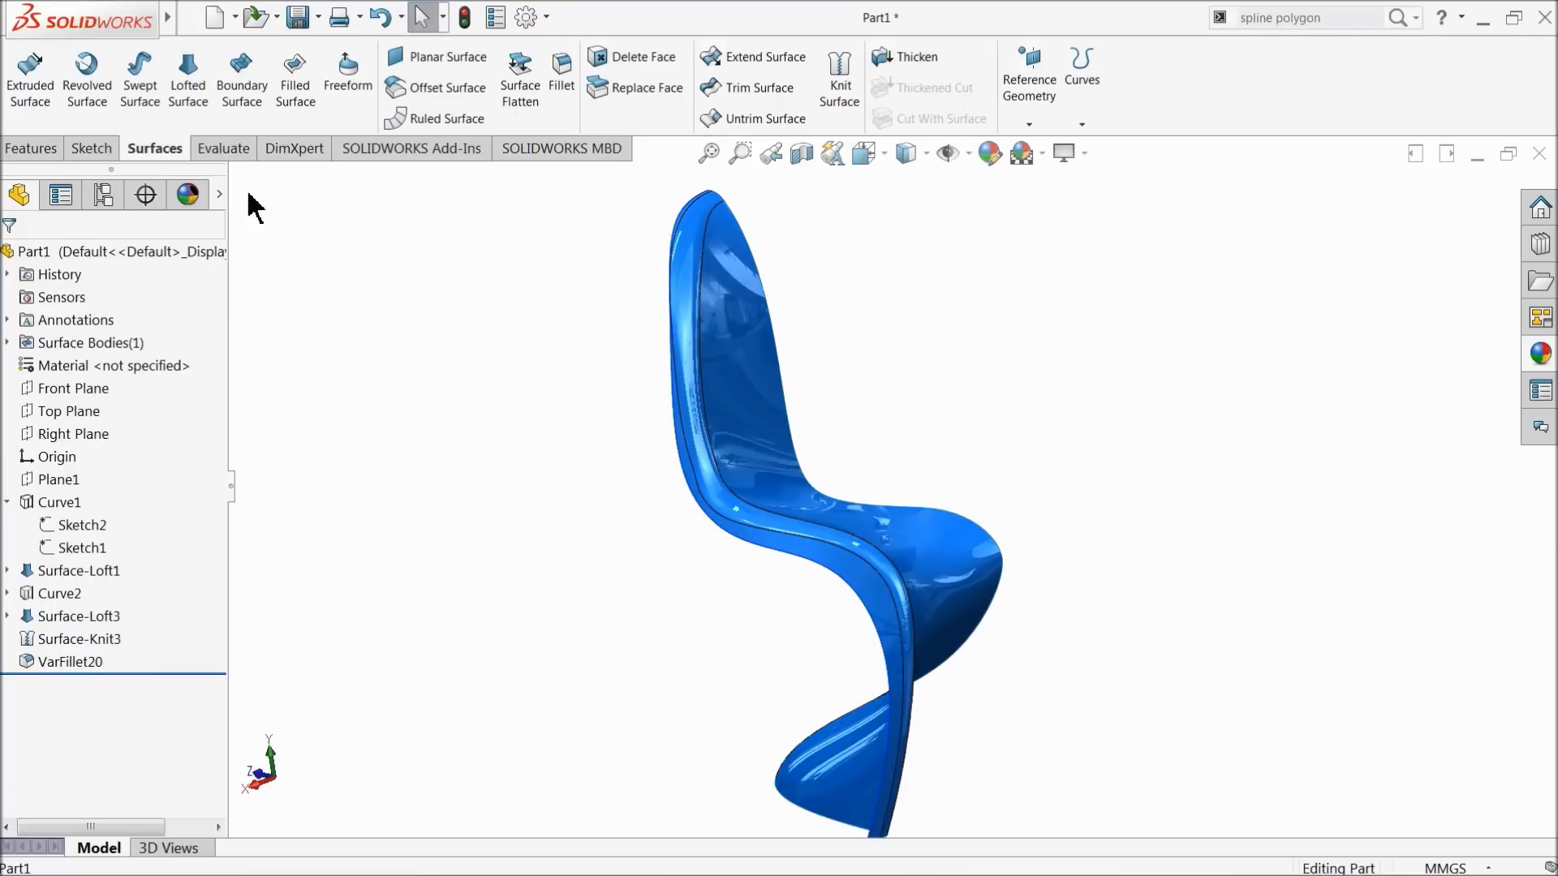
left_click(73, 434)
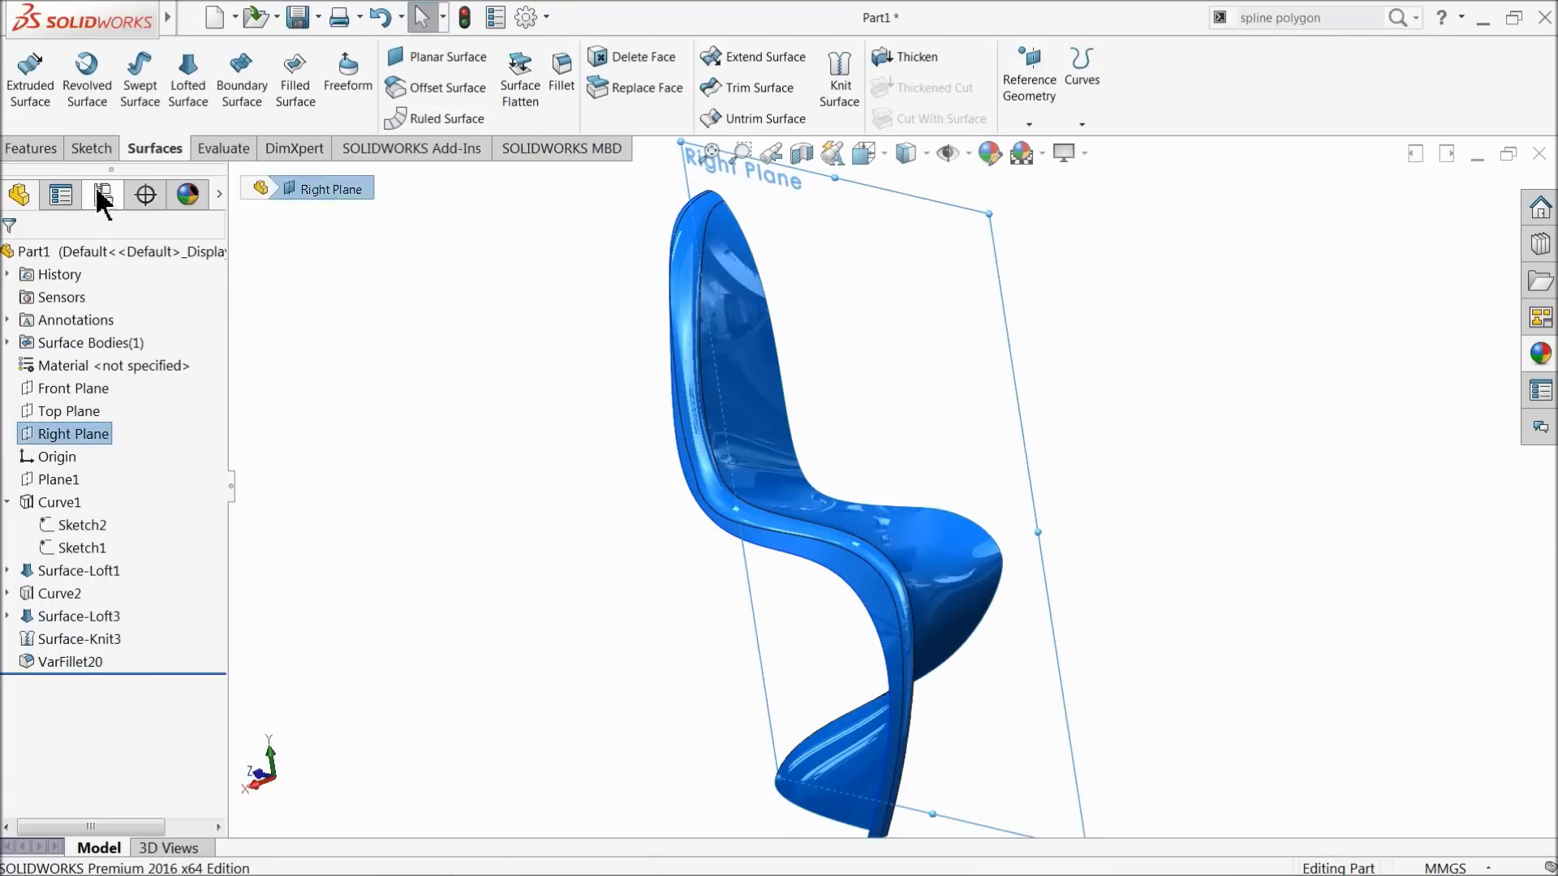
left_click(36, 148)
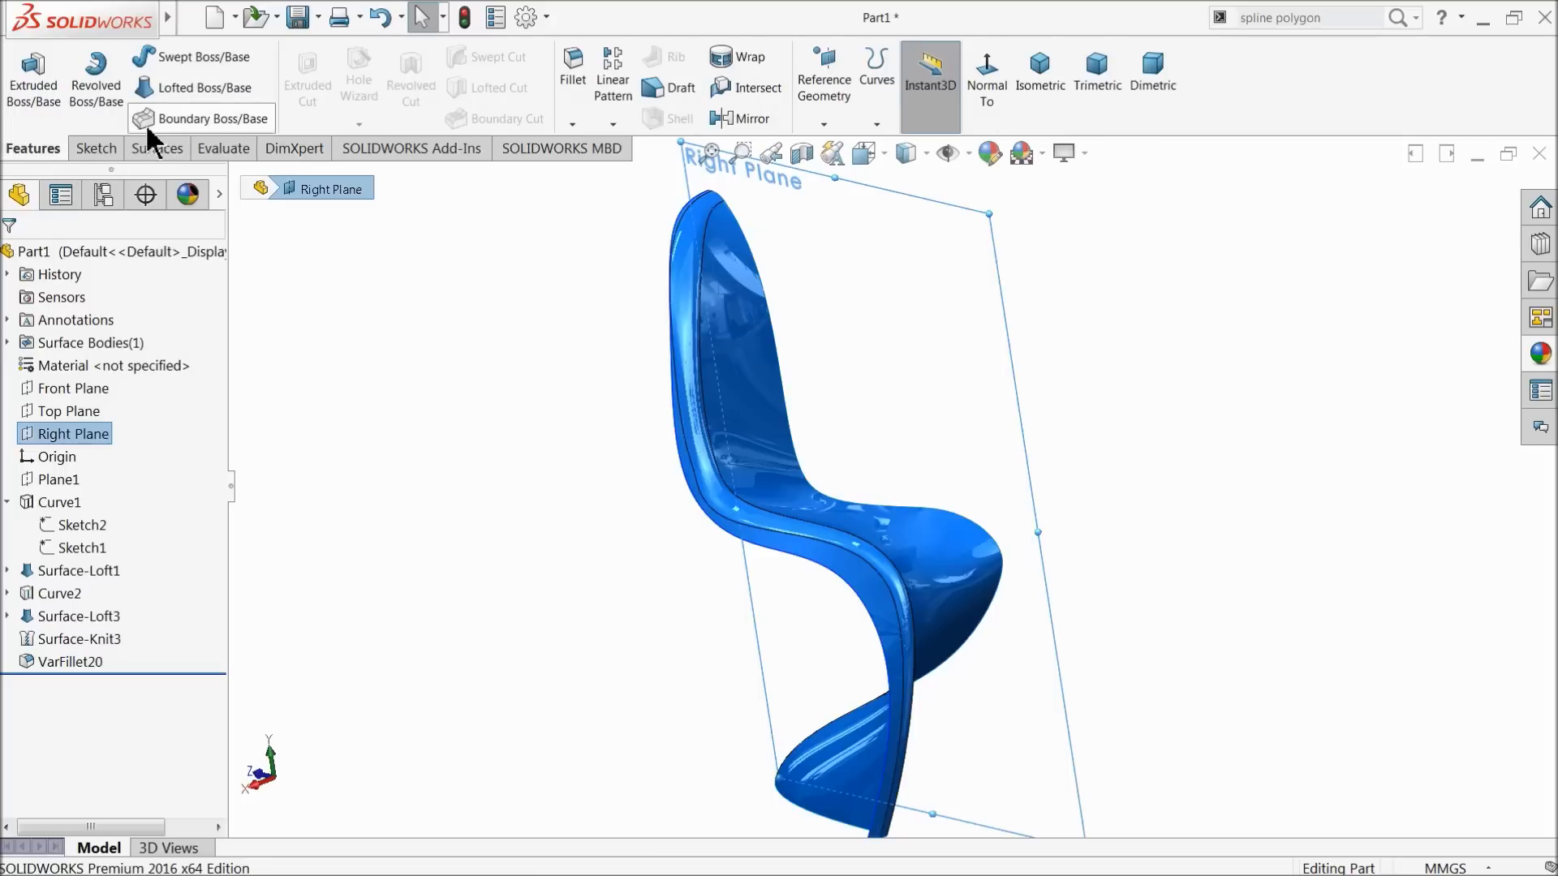
left_click(743, 119)
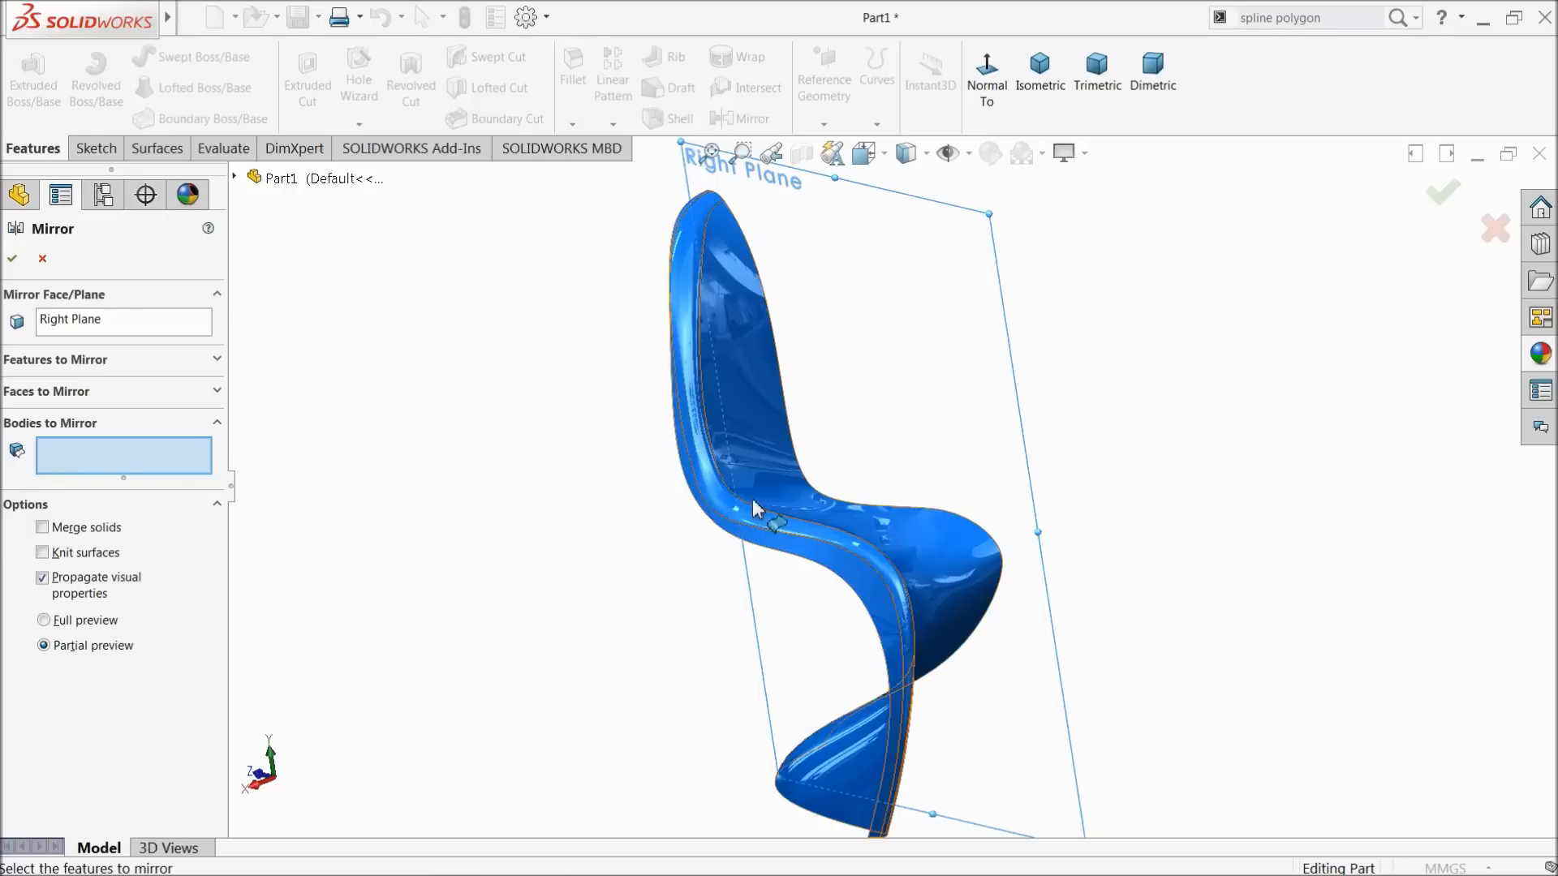
left_click(789, 500)
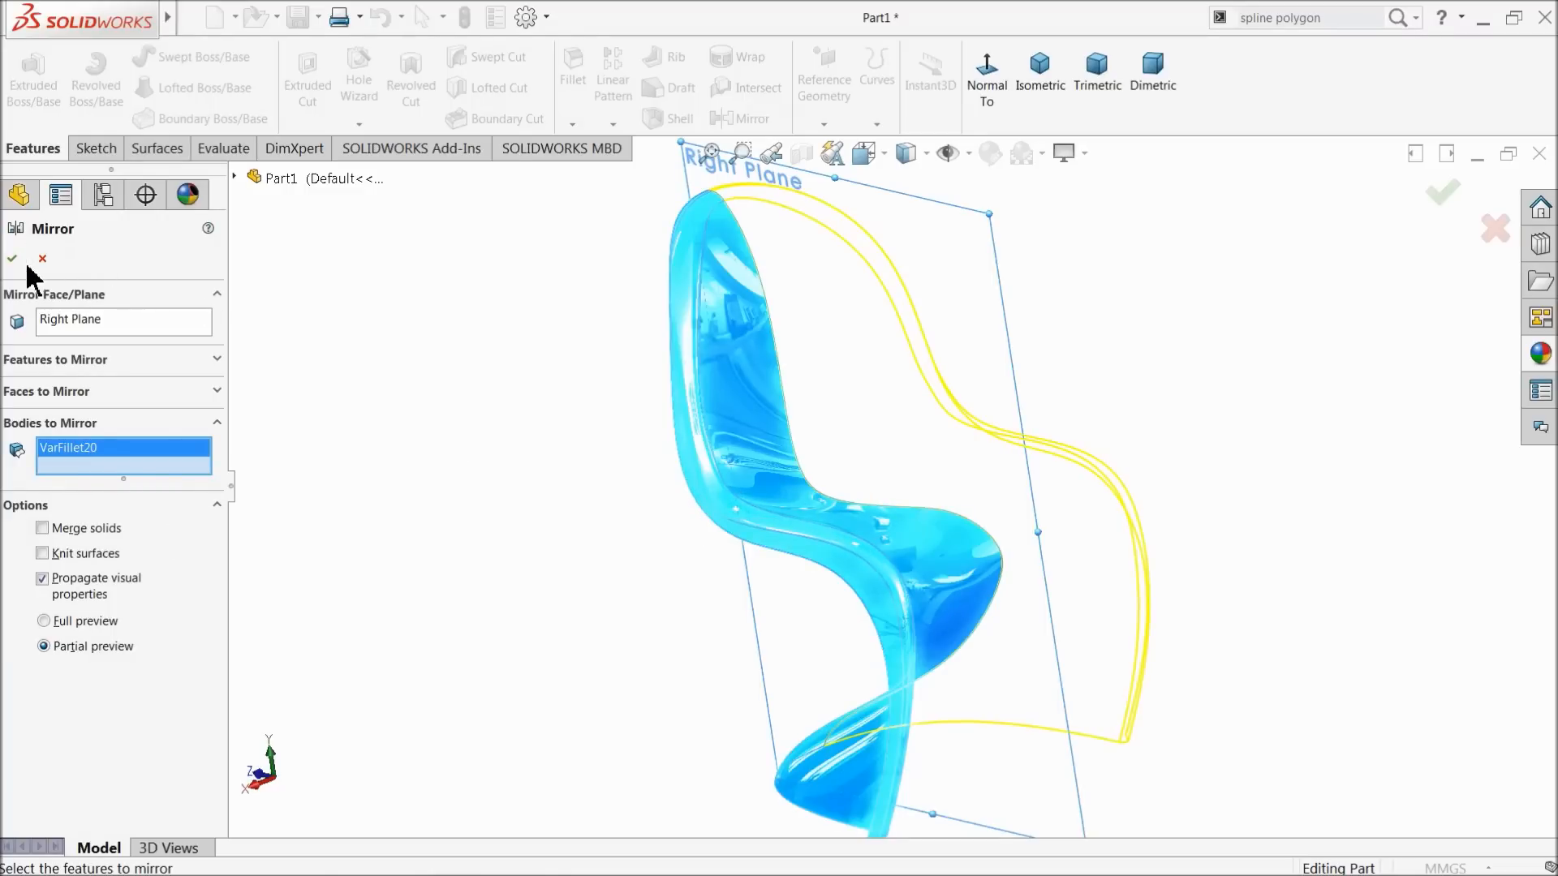
middle_click_drag(602, 480, 641, 470)
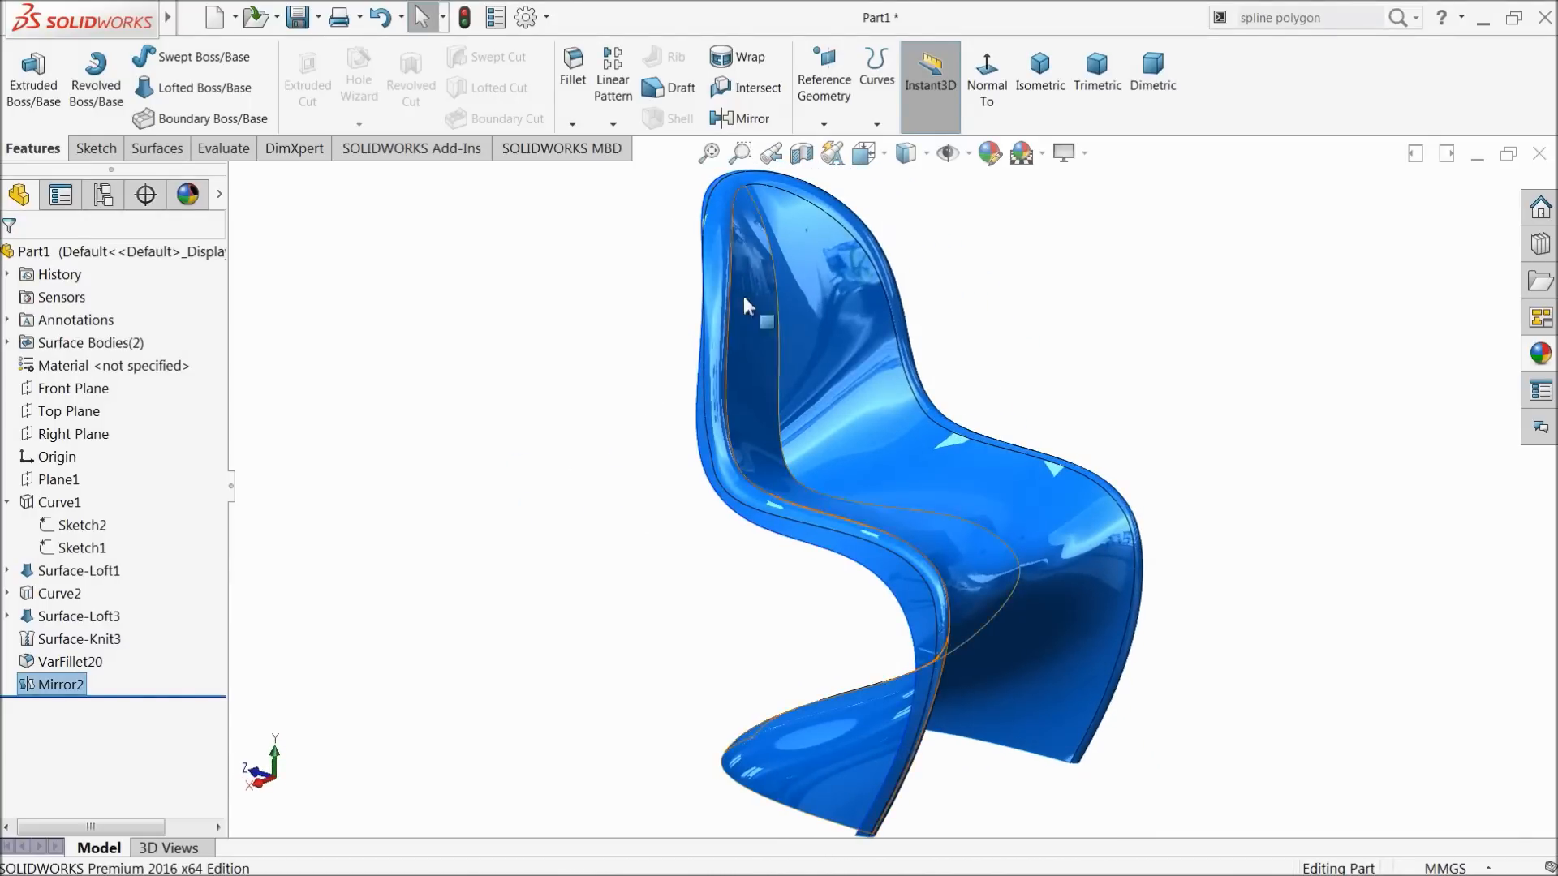
Knit the original and mirrored chair halves into a single surface with entities merged
left_click(167, 150)
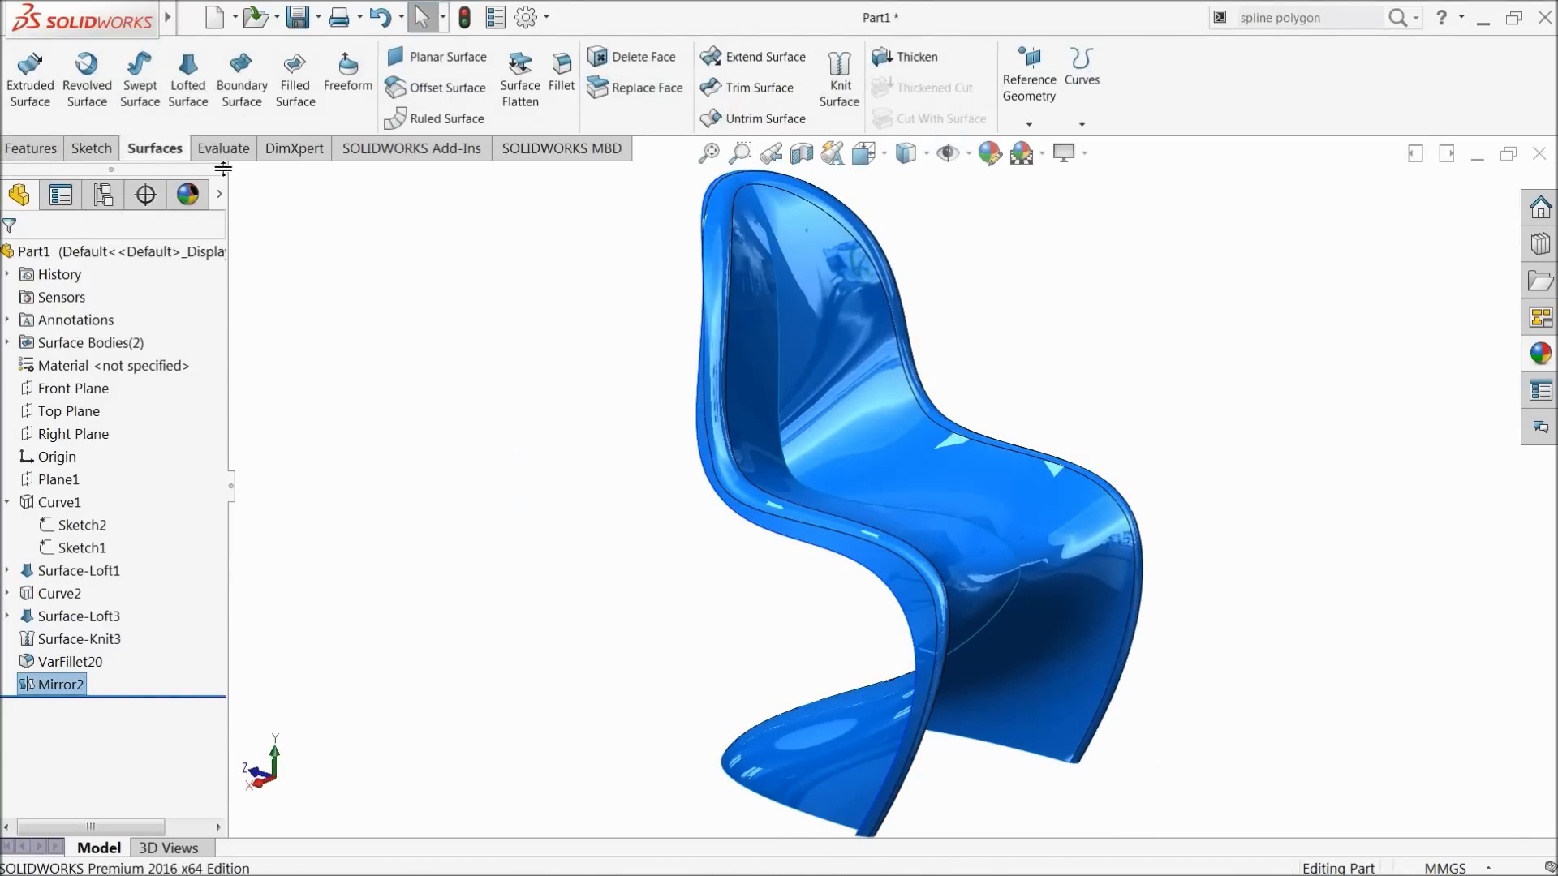
left_click(859, 112)
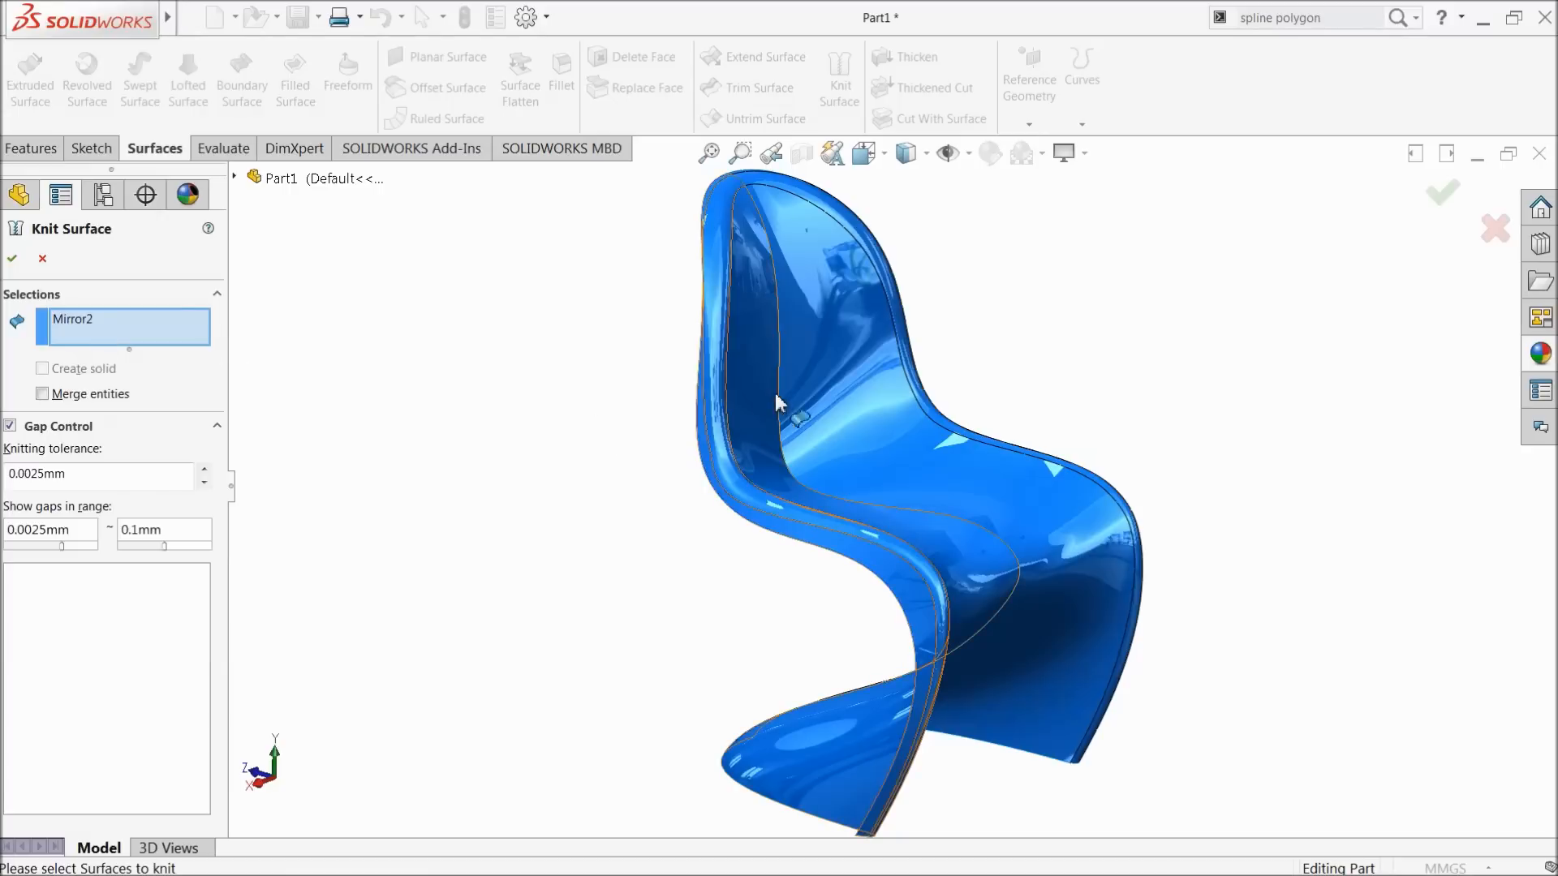
right_click(106, 320)
left_click(152, 345)
left_click(751, 373)
left_click(829, 358)
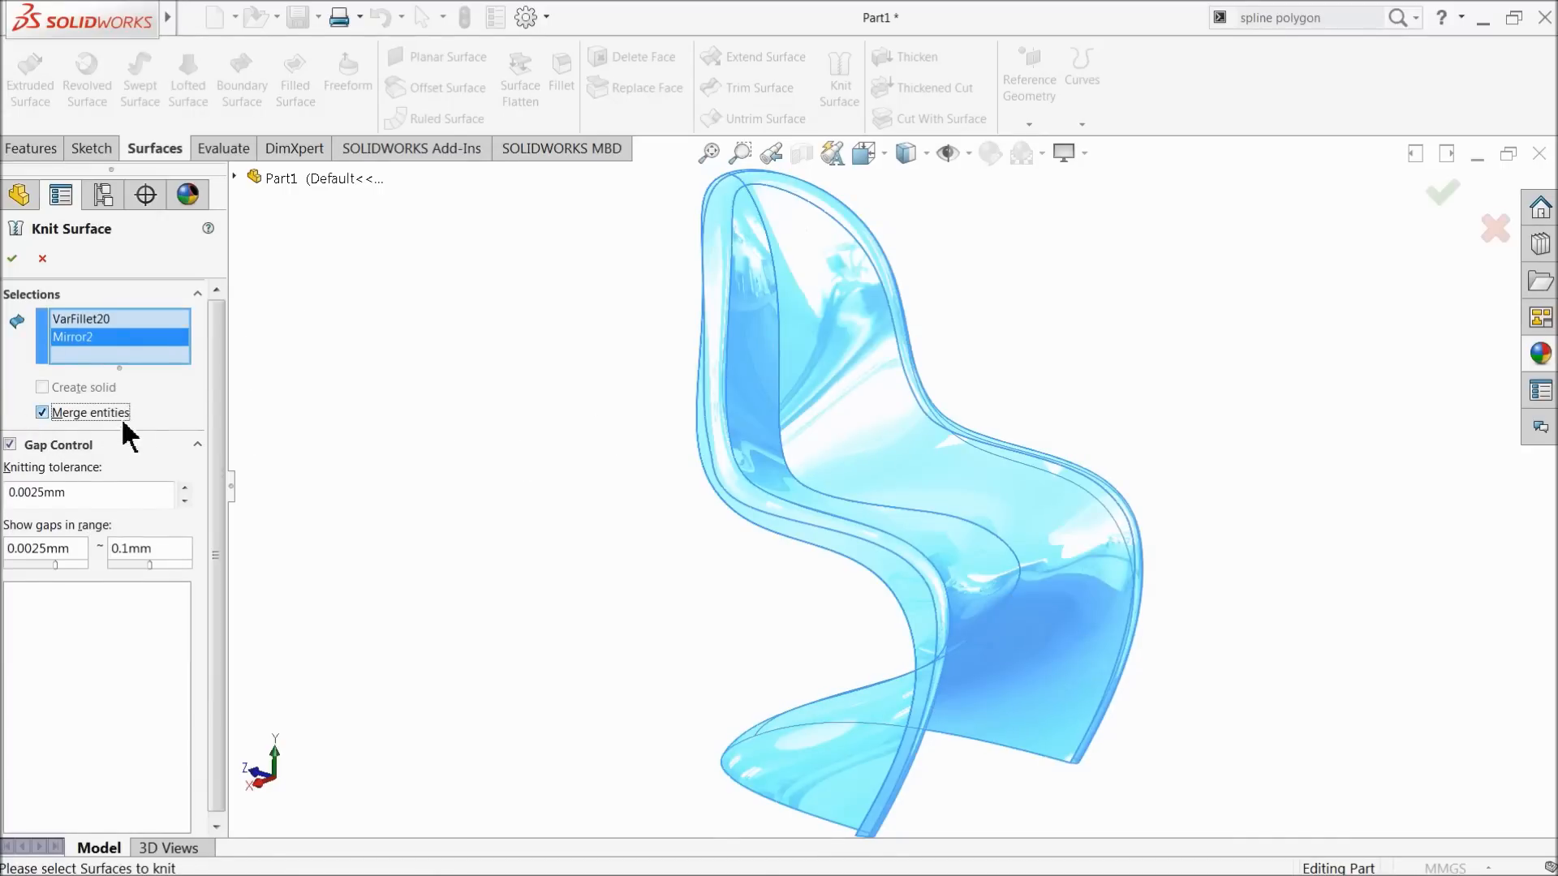
middle_click_drag(591, 469, 744, 513)
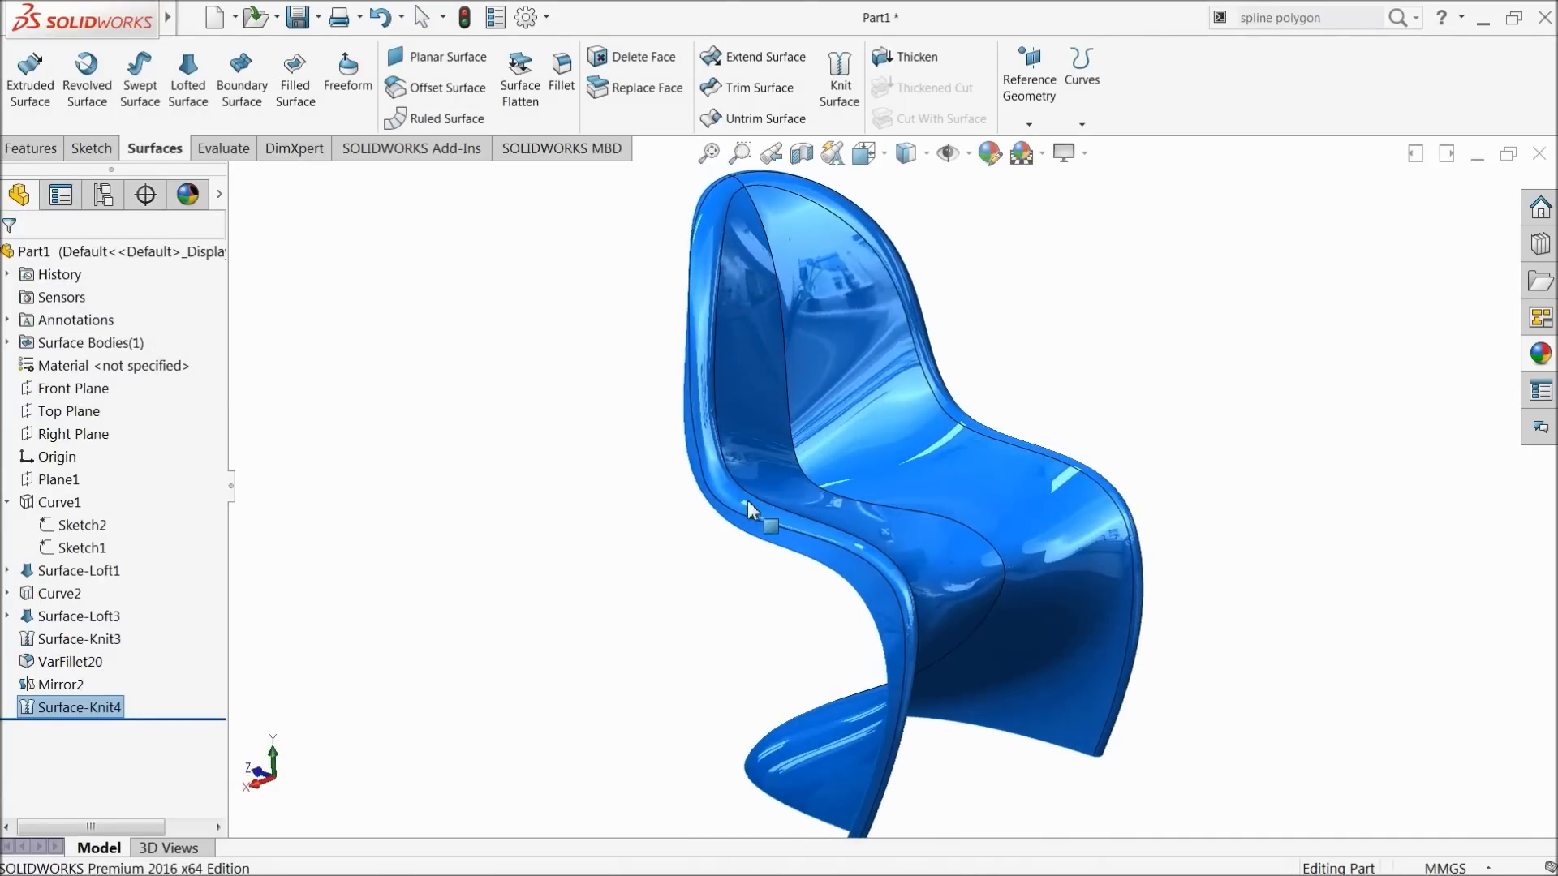
Thicken the knitted chair surface by 3 mm toward its second side
left_click(908, 59)
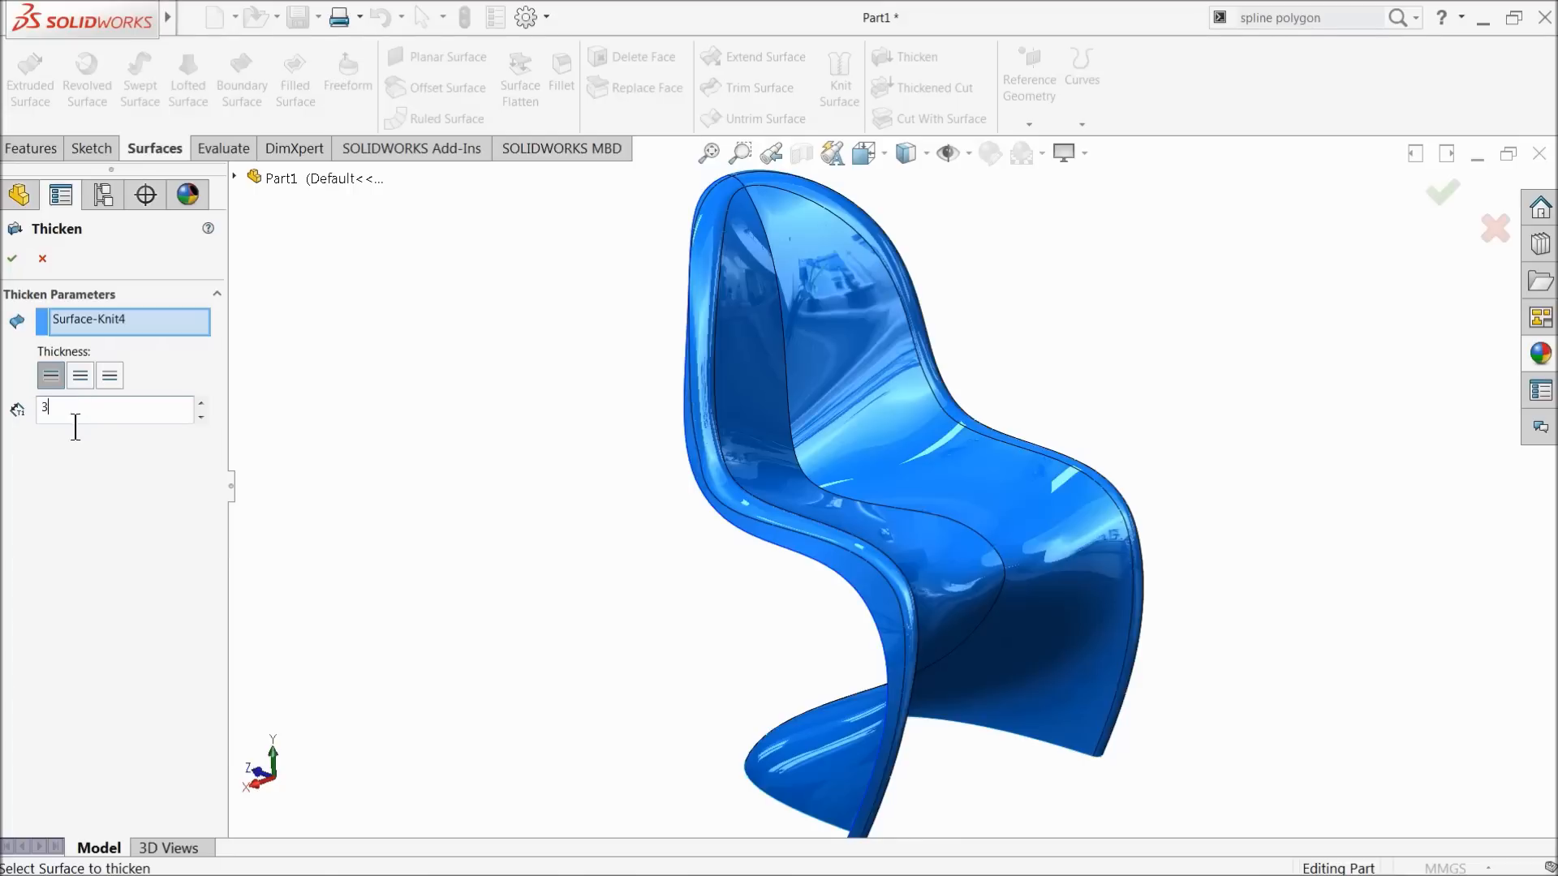
type("3")
key("Return")
middle_click_drag(546, 410, 585, 461)
left_click(109, 375)
middle_click_drag(476, 549, 522, 569)
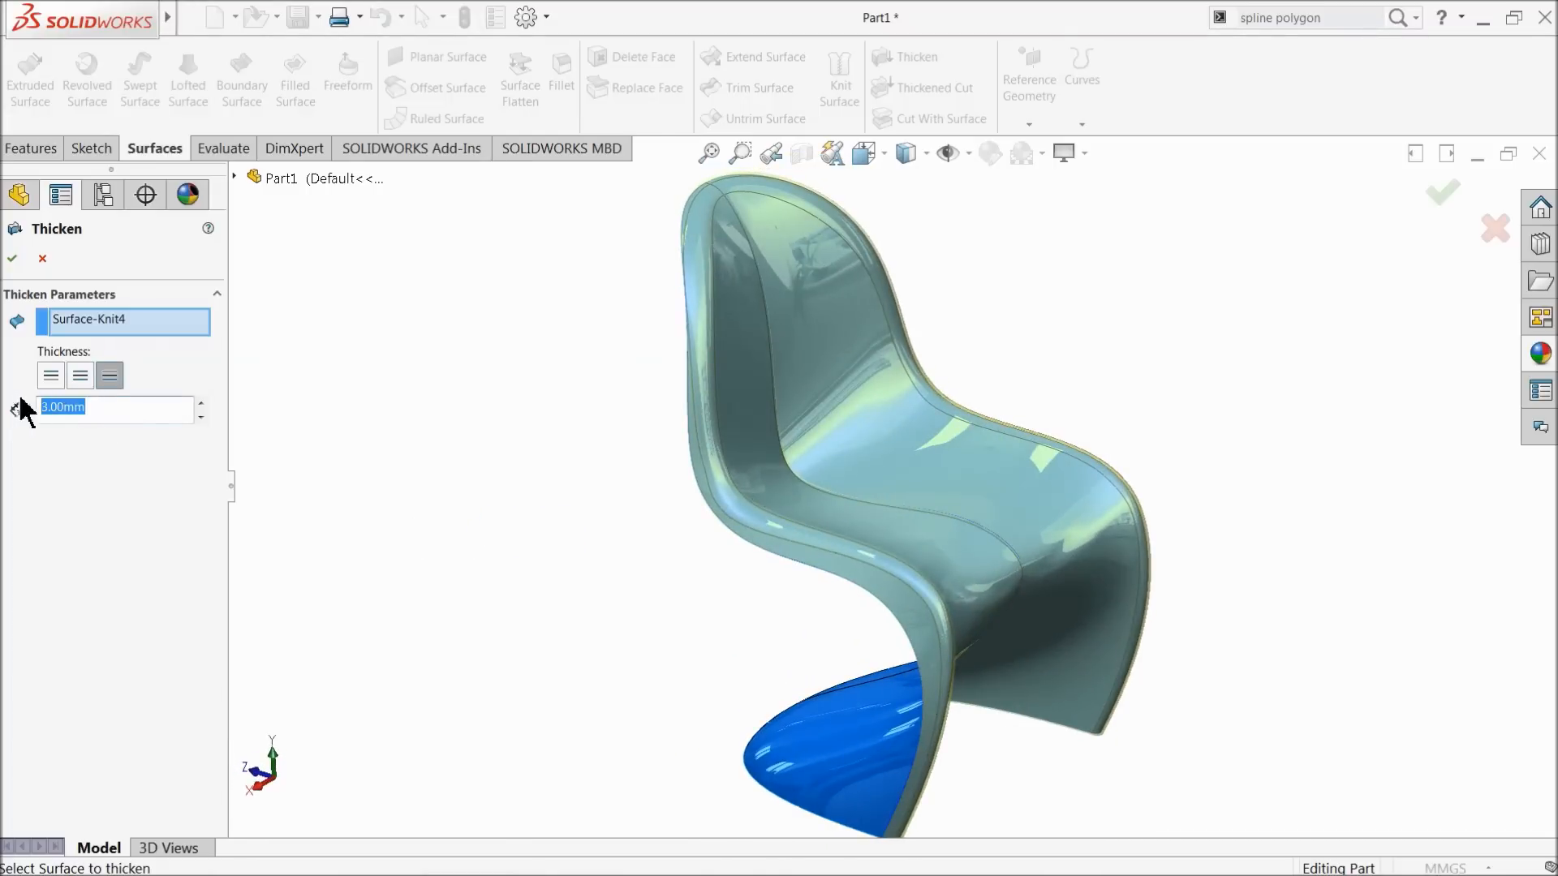
key("Return")
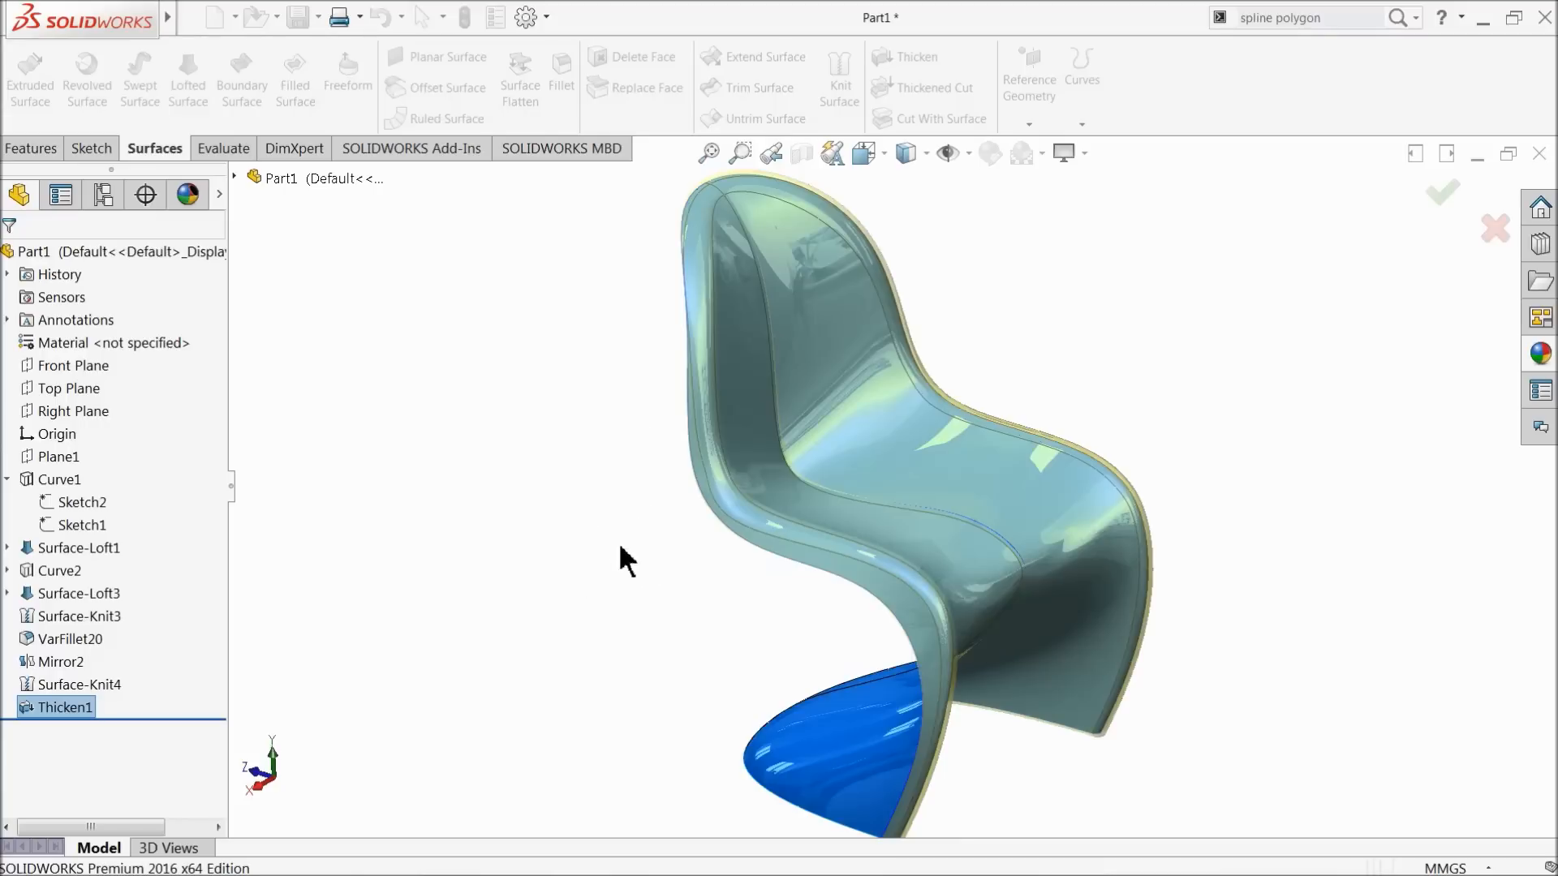
left_click(638, 529)
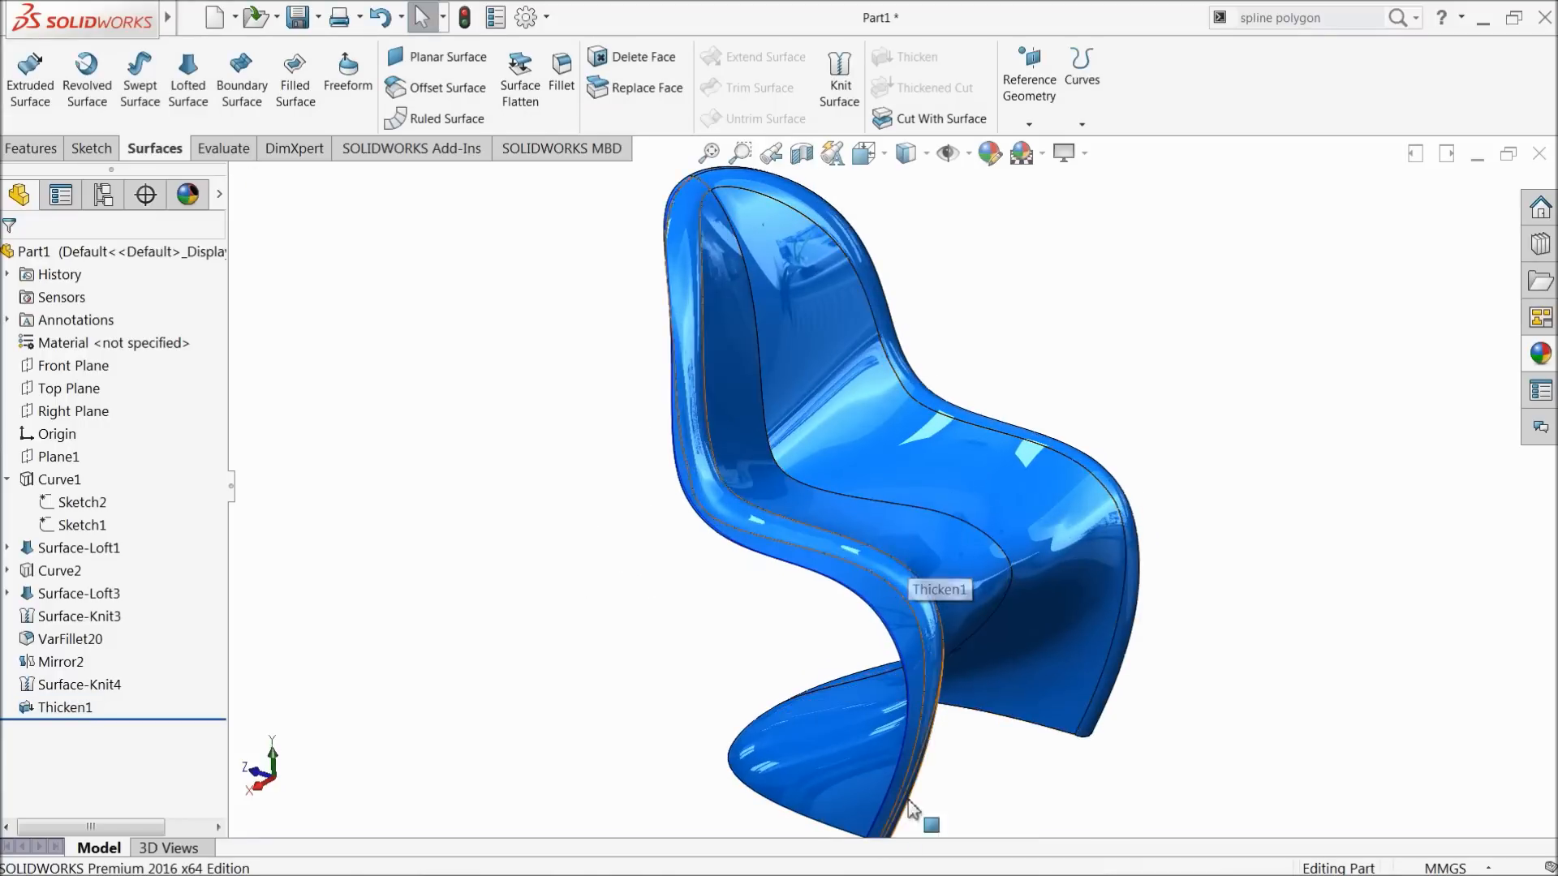
Examine the thickened shell's lower rim corner up close and the whole chair from several angles
scroll(893, 714, "down", 8)
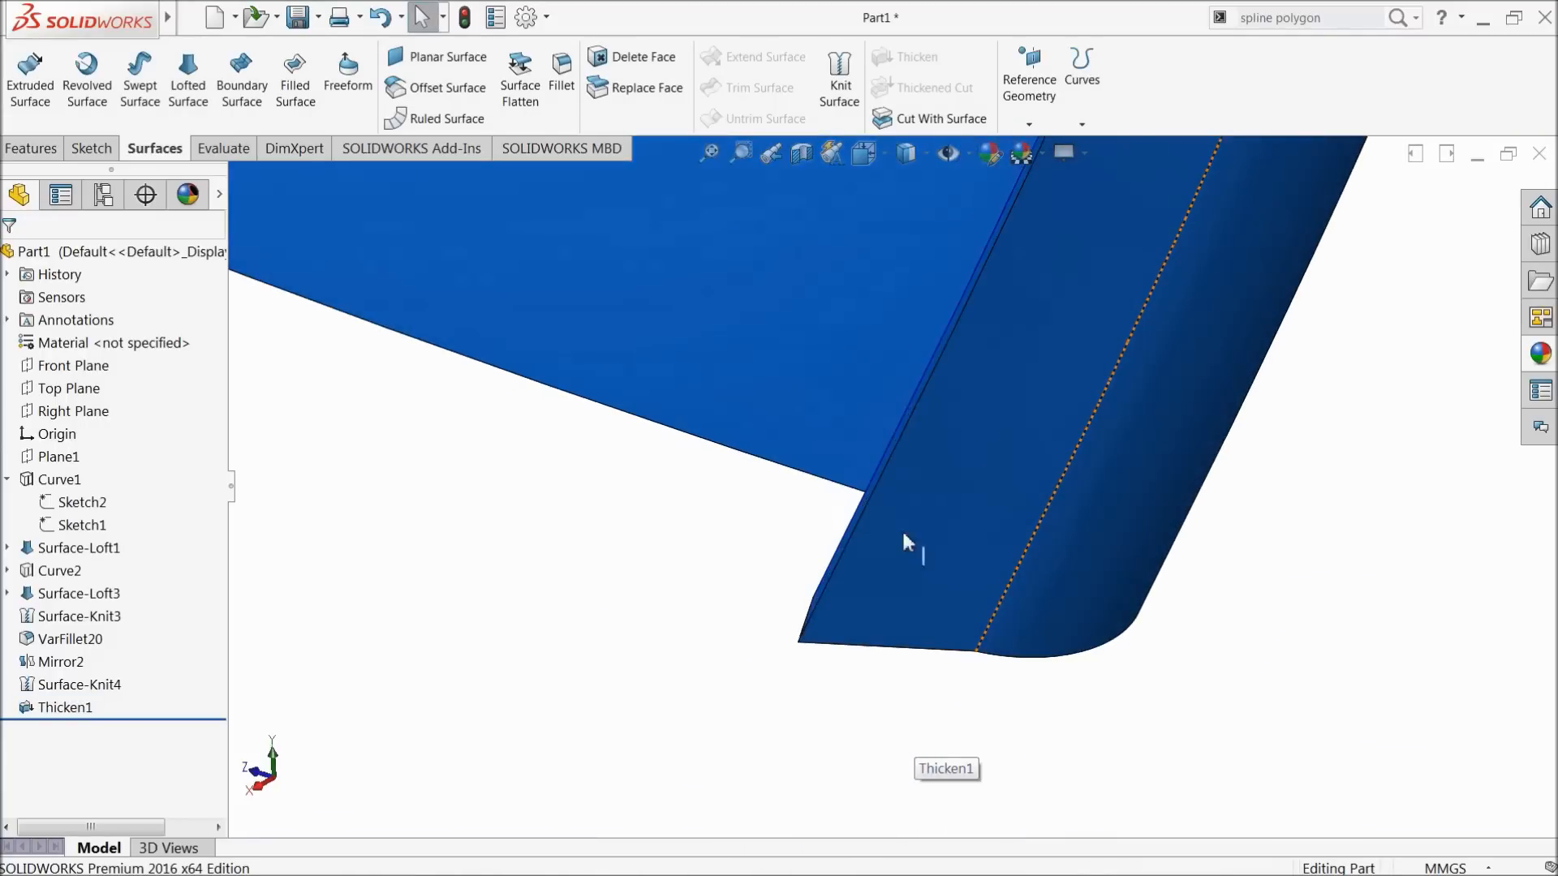
middle_click_drag(904, 535, 1003, 568)
left_click(784, 568)
scroll(684, 507, "up", 5)
scroll(685, 505, "up", 5)
middle_click_drag(779, 504, 706, 469)
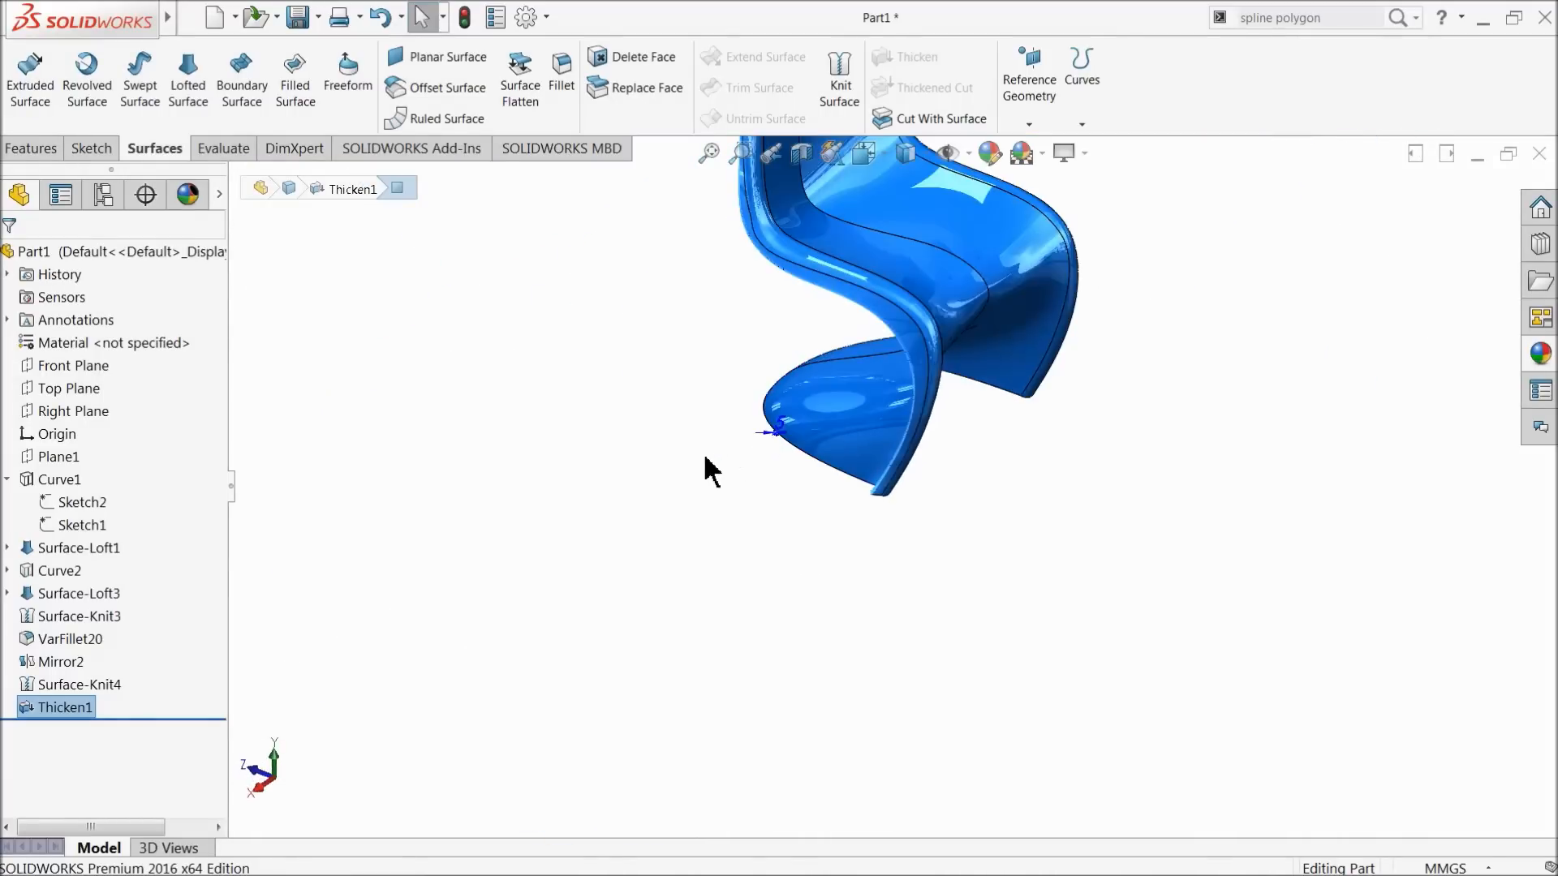
scroll(707, 461, "up", 5)
scroll(911, 323, "down", 4)
scroll(890, 596, "down", 1)
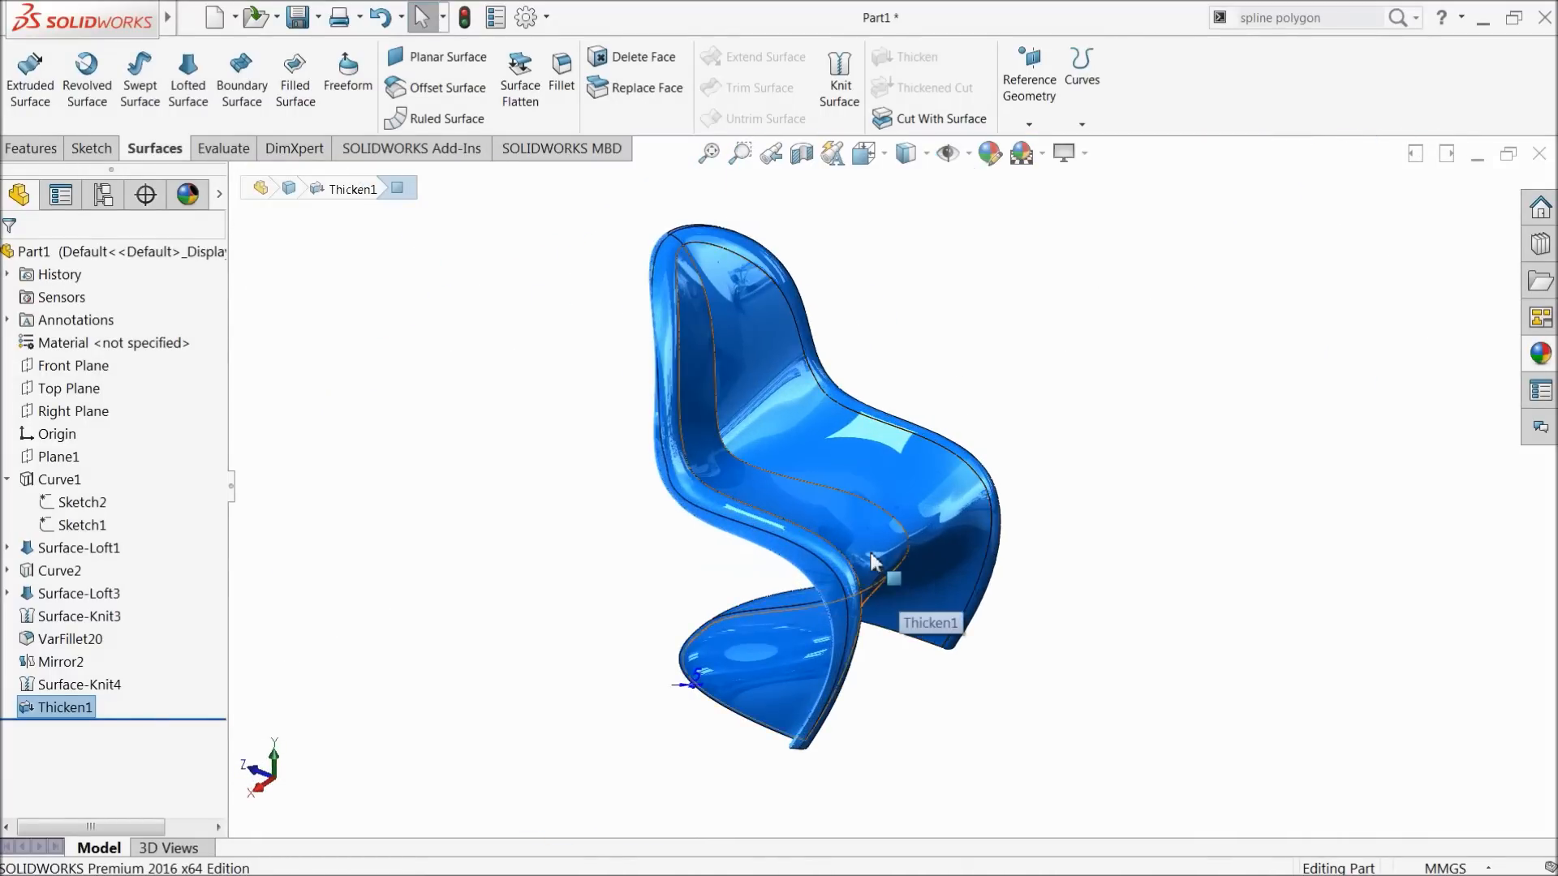
scroll(889, 515, "down", 2)
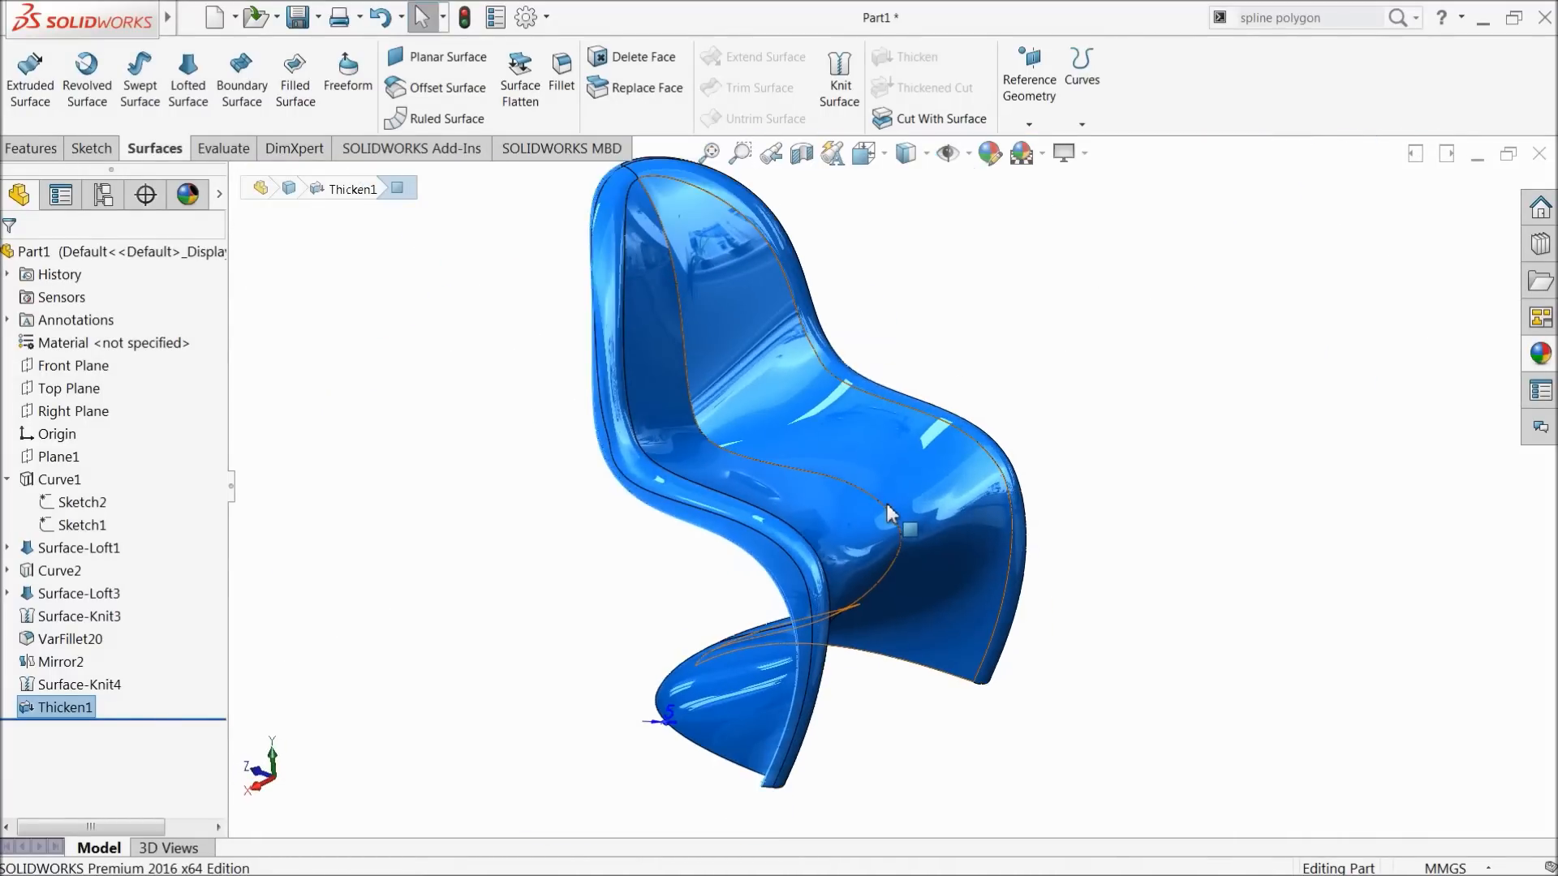
middle_click_drag(894, 519, 904, 454)
scroll(890, 495, "up", 3)
scroll(890, 490, "down", 2)
scroll(908, 452, "down", 4)
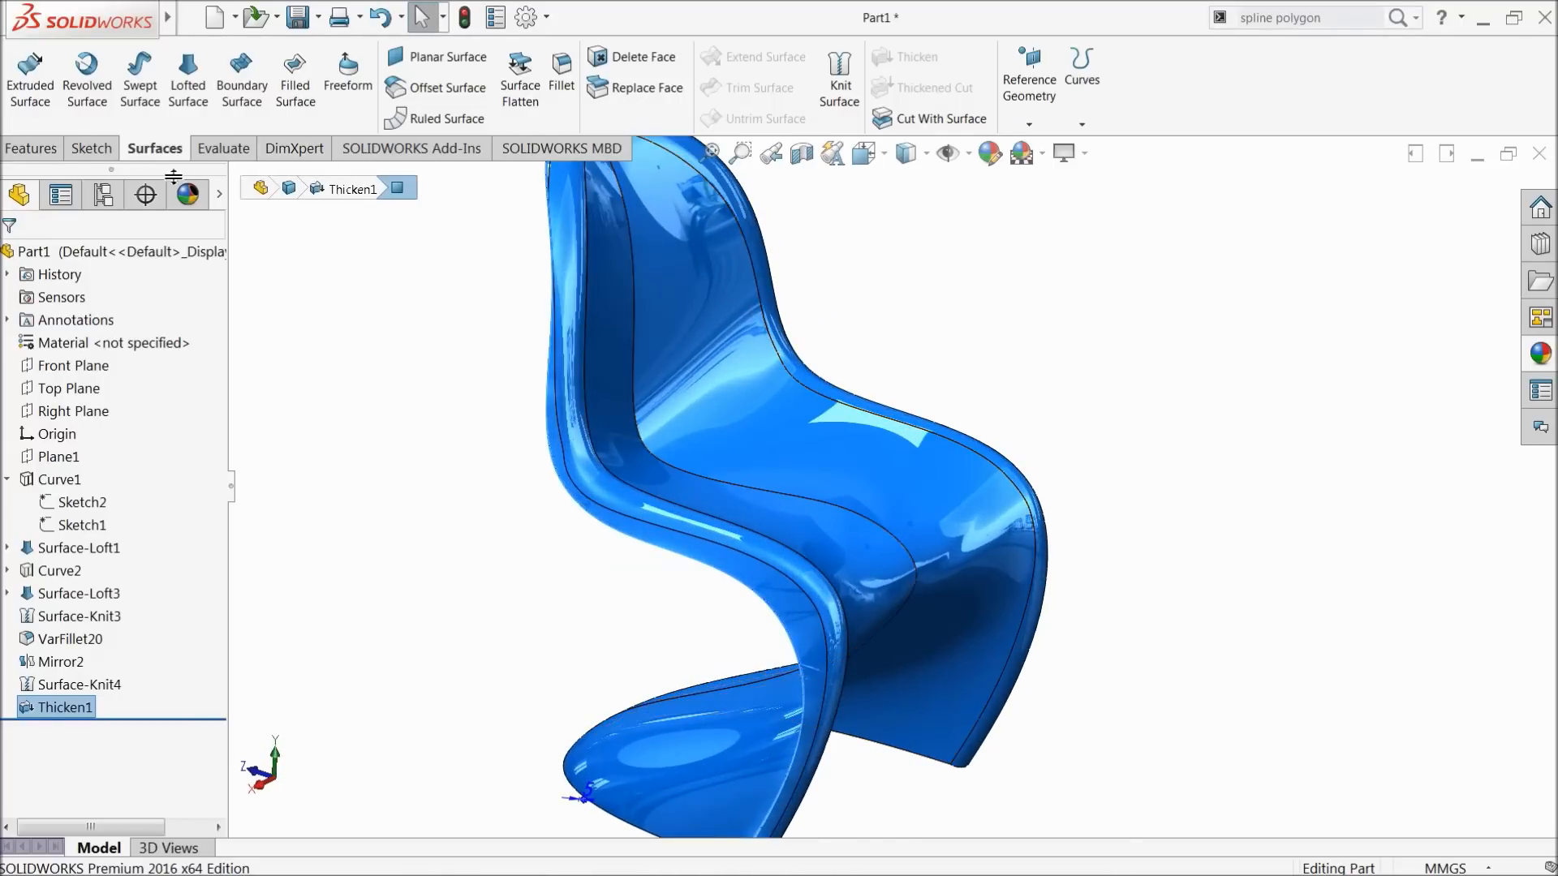
Switch the display style to shaded without edges and look over the finished chair
middle_click_drag(474, 406, 463, 386)
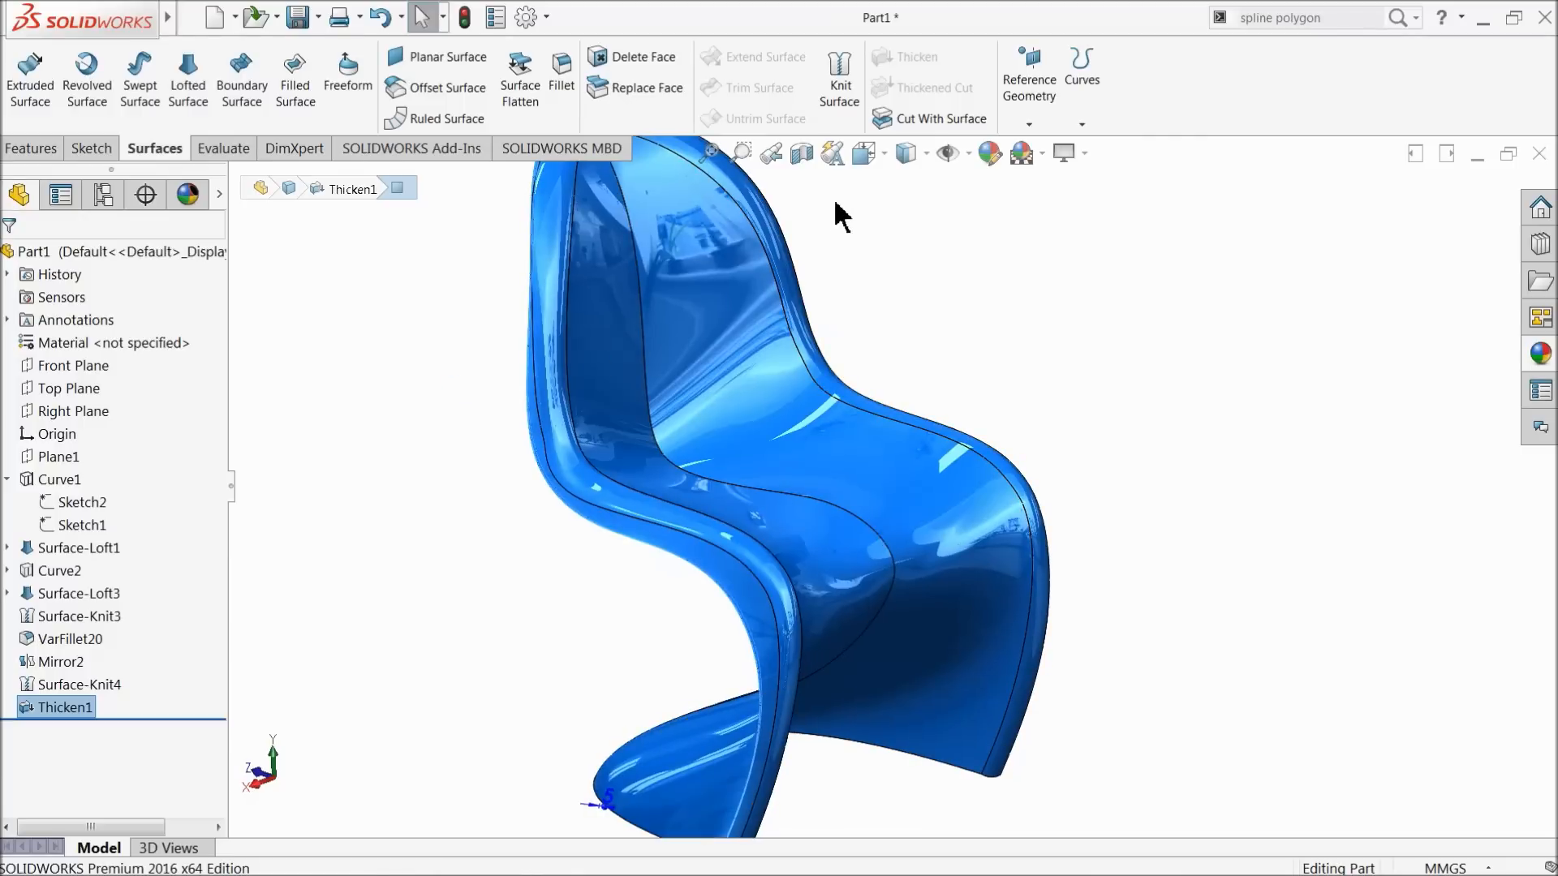
left_click(923, 159)
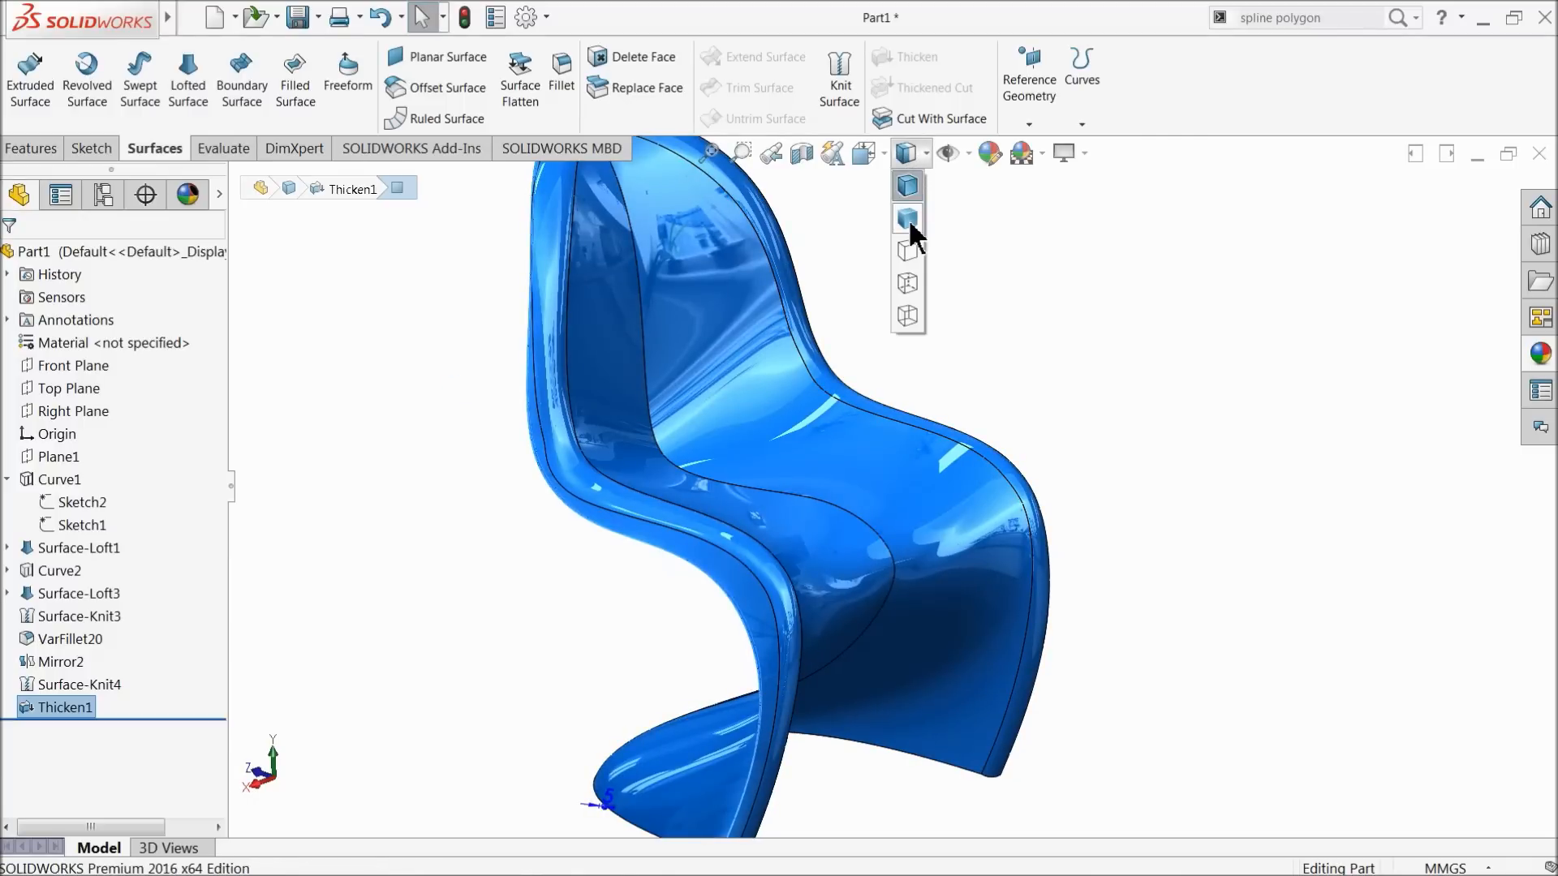
left_click(908, 217)
scroll(907, 338, "up", 3)
mouse_move(908, 337)
middle_mouse_down()
mouse_move(866, 445)
mouse_move(754, 401)
mouse_move(625, 303)
mouse_move(765, 479)
mouse_move(785, 474)
mouse_move(786, 337)
mouse_move(946, 404)
mouse_move(1123, 365)
mouse_move(921, 365)
mouse_move(928, 382)
mouse_move(868, 487)
mouse_move(812, 443)
mouse_move(814, 403)
mouse_move(863, 504)
mouse_move(852, 494)
middle_mouse_up()
scroll(844, 504, "down", 2)
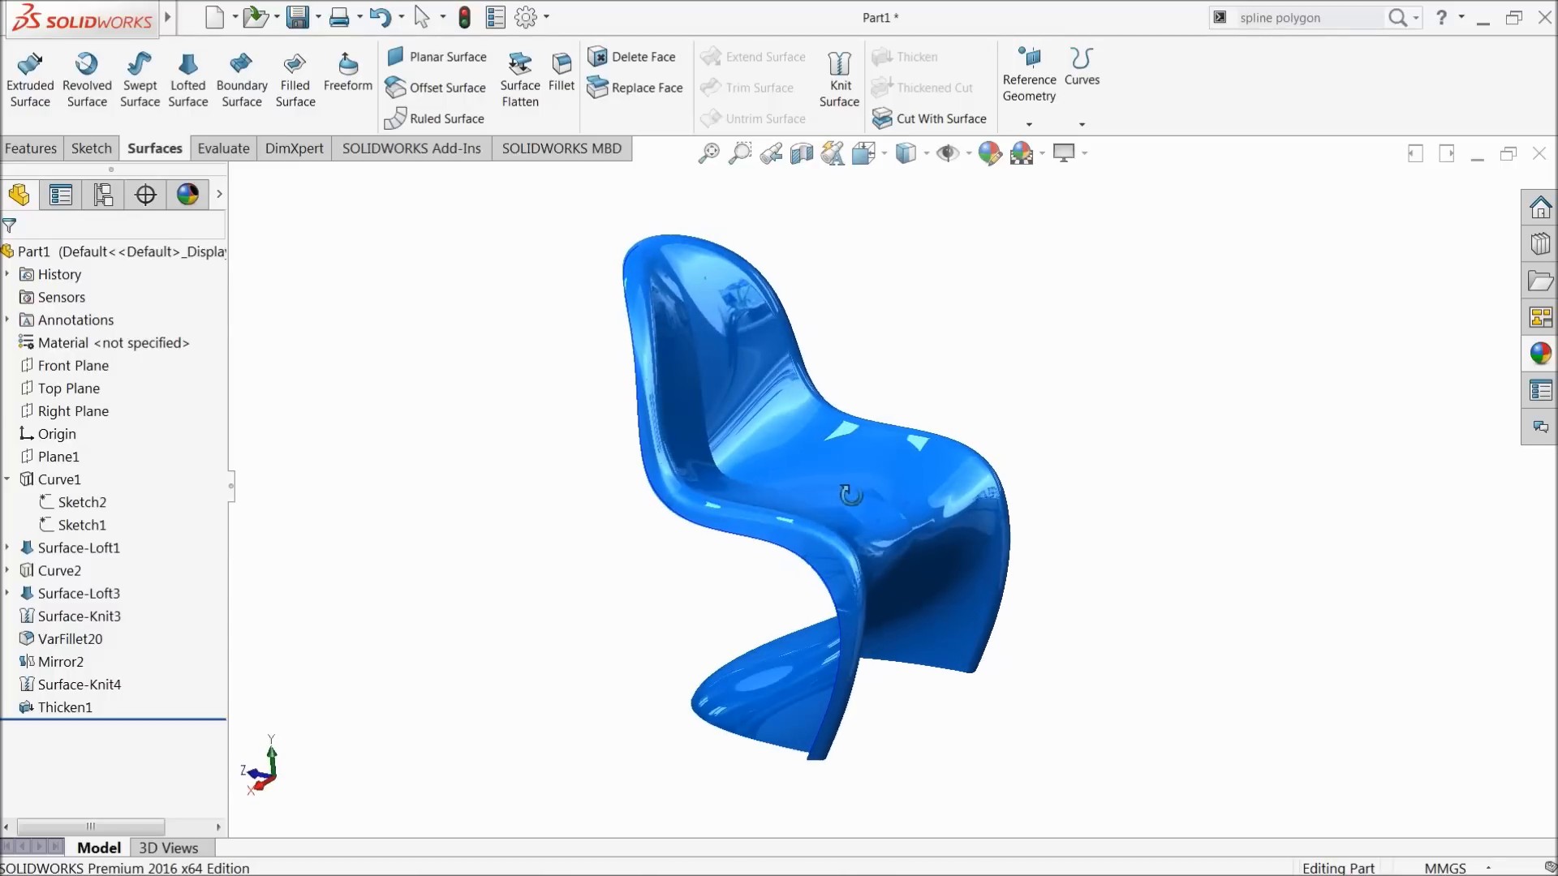
scroll(902, 516, "down", 1)
scroll(832, 461, "down", 1)
scroll(828, 459, "up", 1)
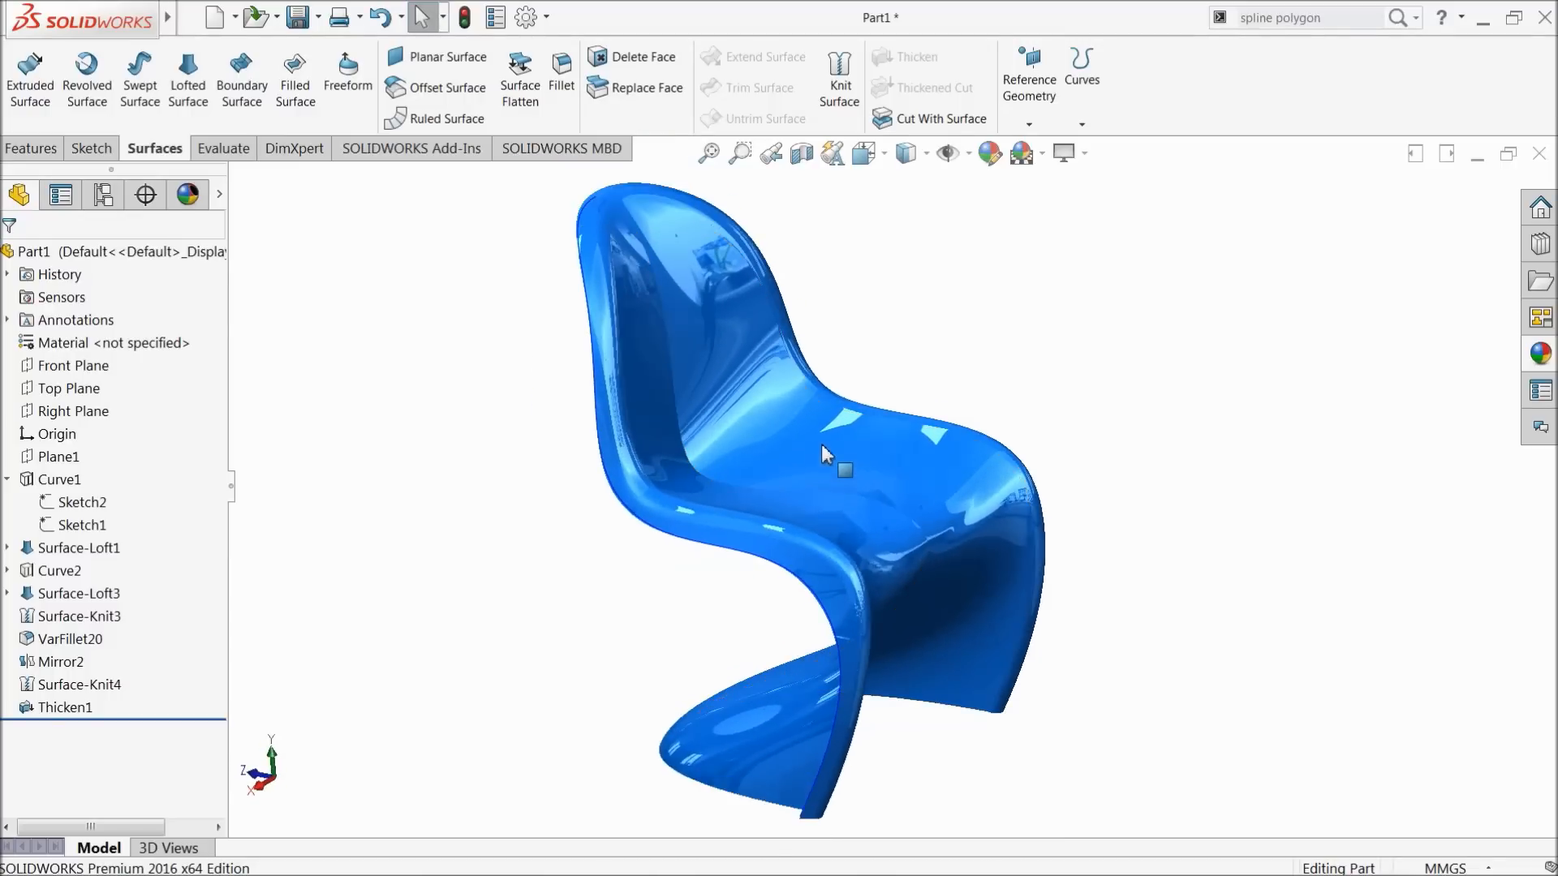
scroll(822, 480, "down", 1)
mouse_move(824, 487)
middle_mouse_down()
mouse_move(883, 455)
mouse_move(838, 441)
mouse_move(795, 457)
mouse_move(806, 470)
middle_mouse_up()
scroll(799, 489, "up", 1)
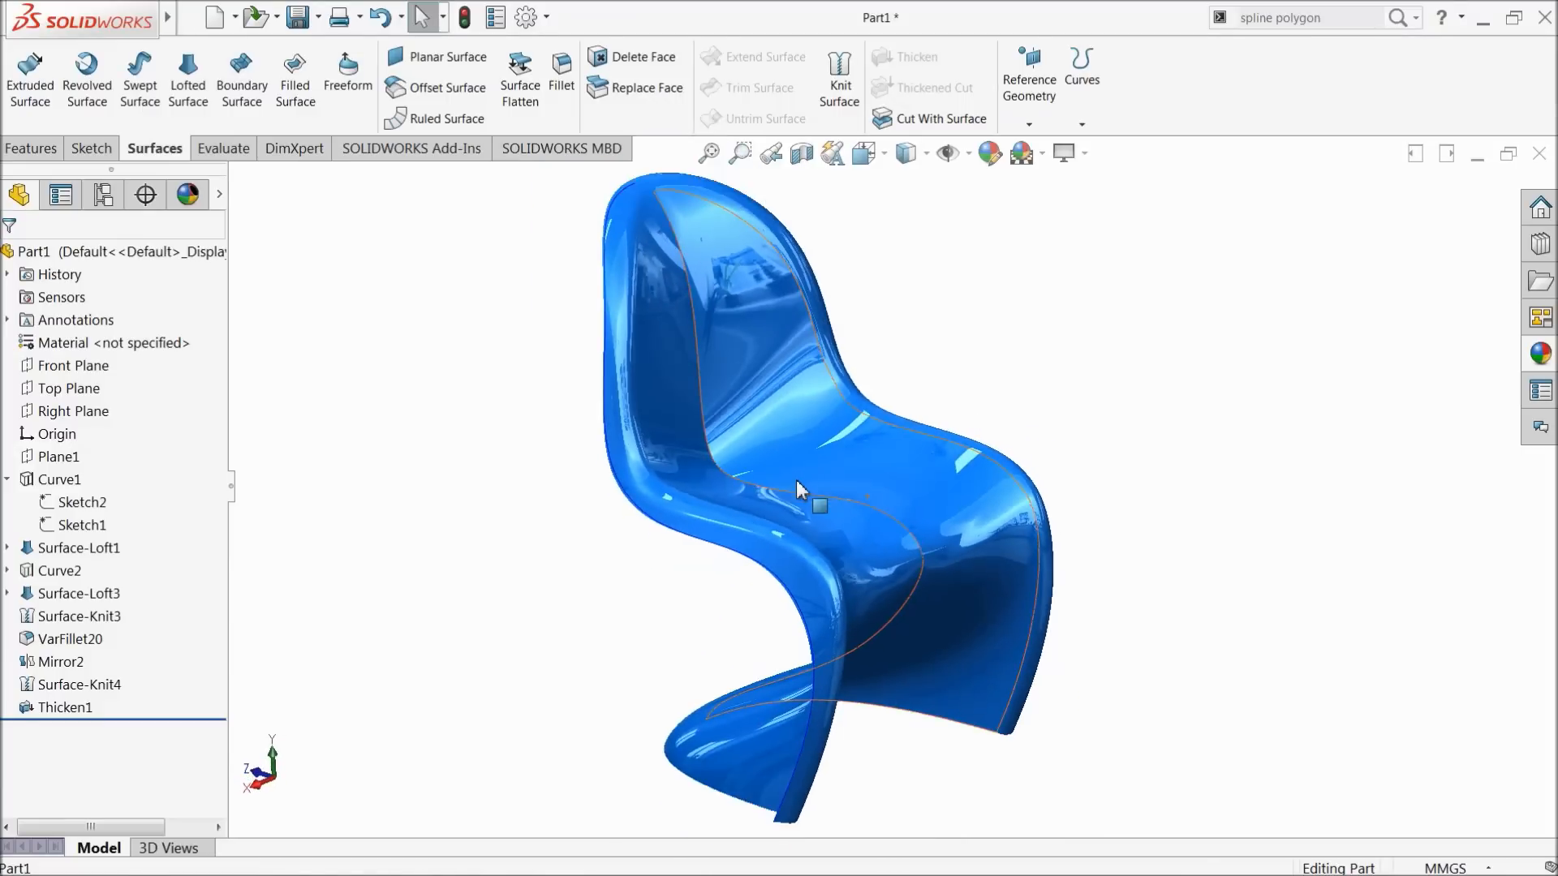